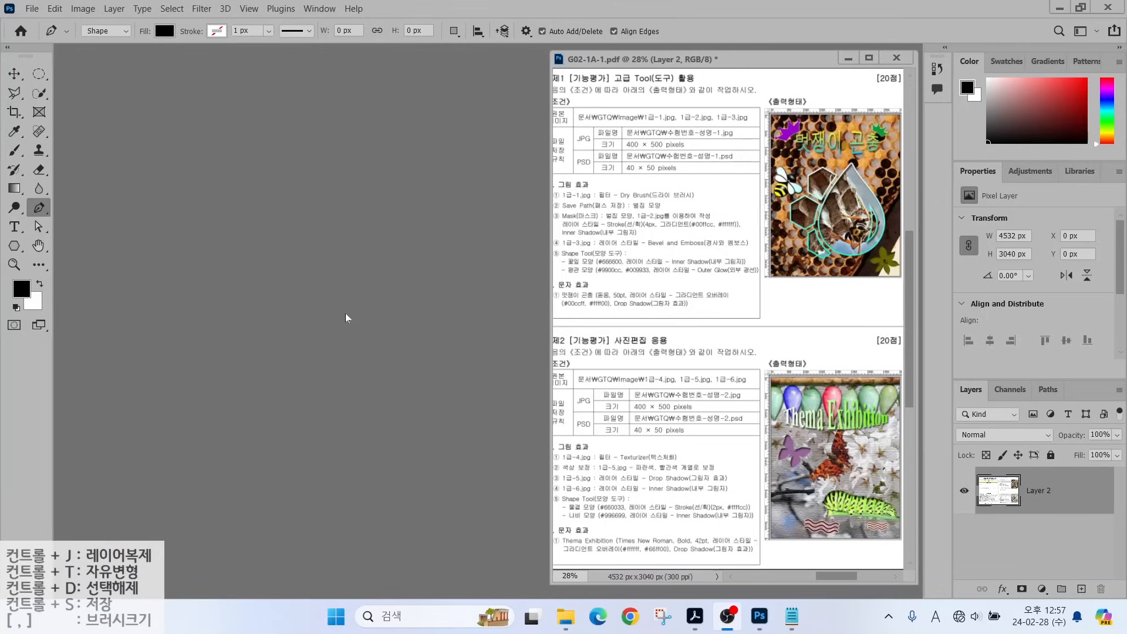
Create a new 400×500 px, 72 ppi RGB white-background document named with the exam number and candidate's name.
click(29, 10)
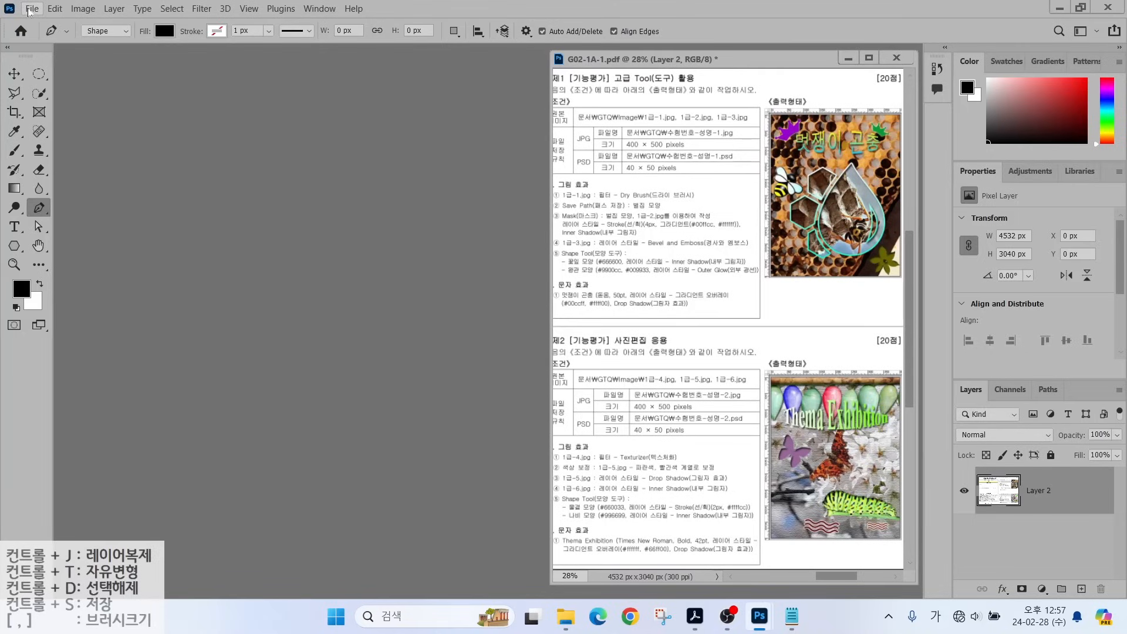
click(29, 10)
click(43, 23)
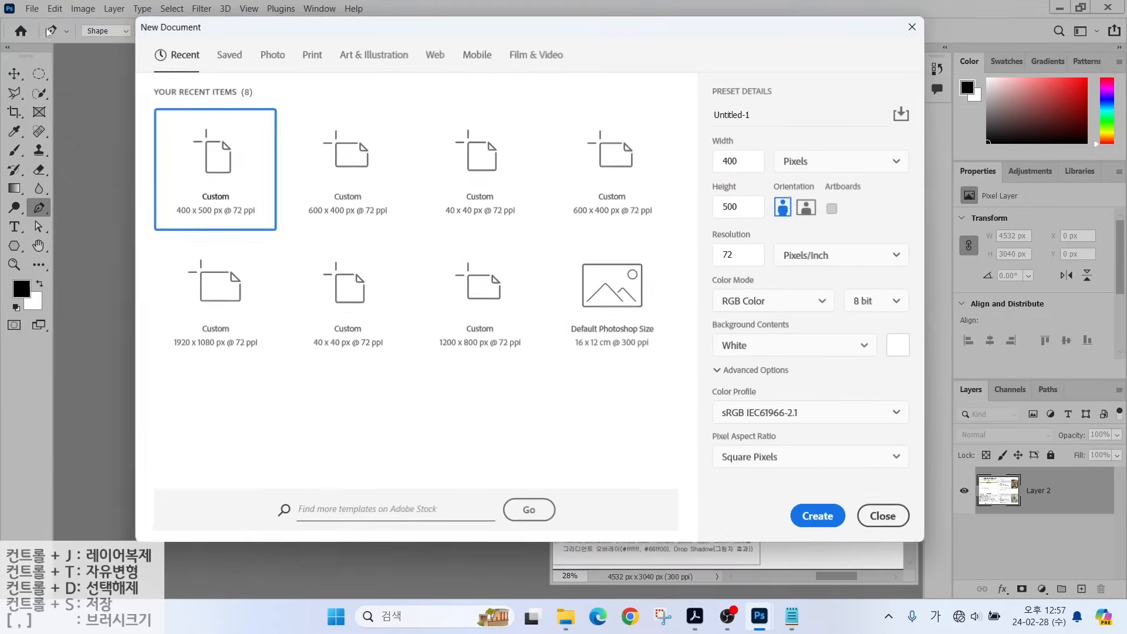
click(715, 119)
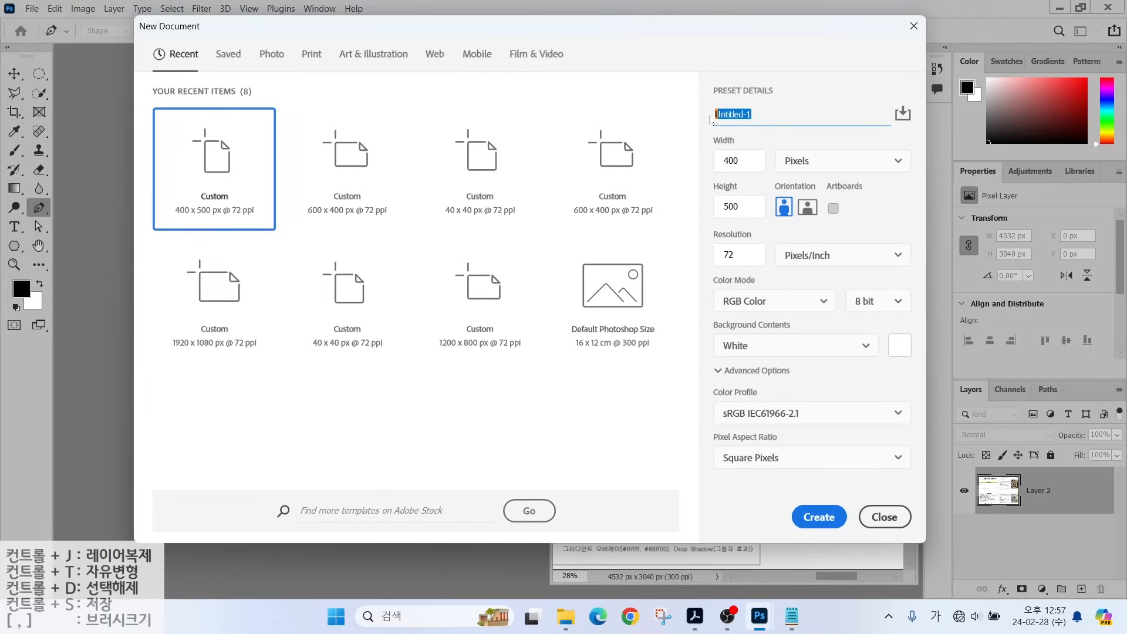
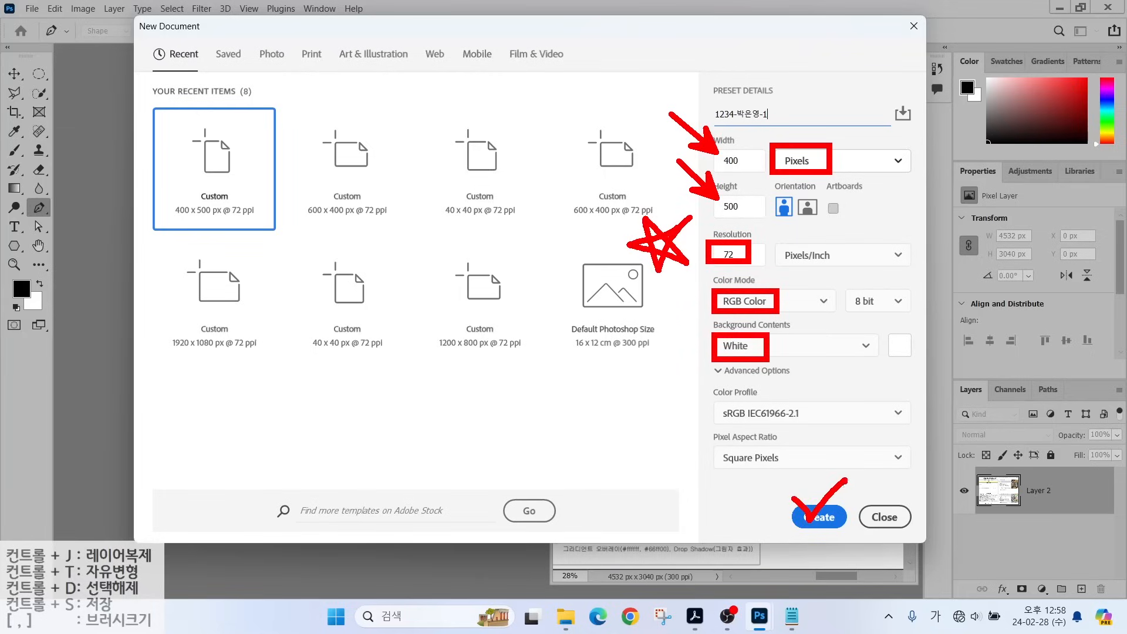
key(Return)
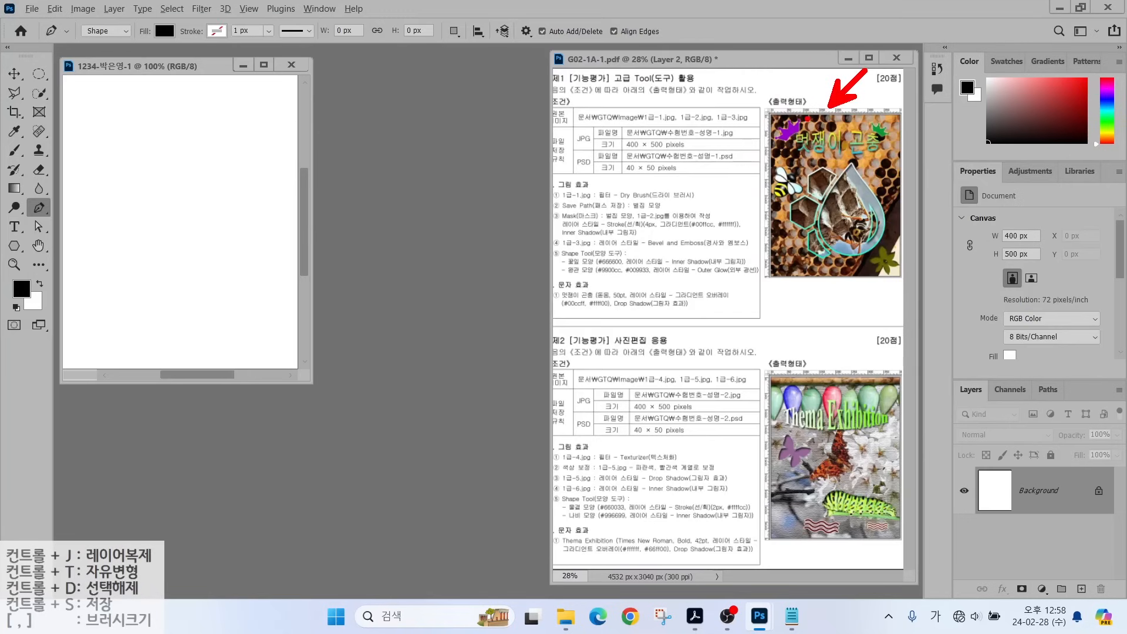
Turn on rulers and fit the blank 400×500 px canvas to the screen.
click(250, 10)
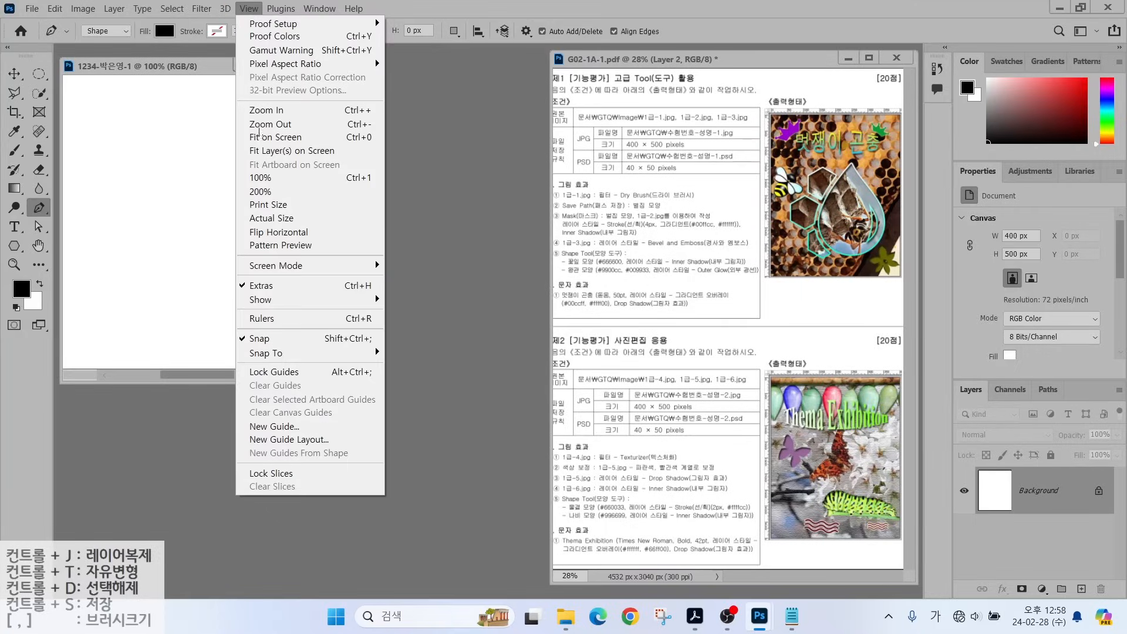
click(269, 318)
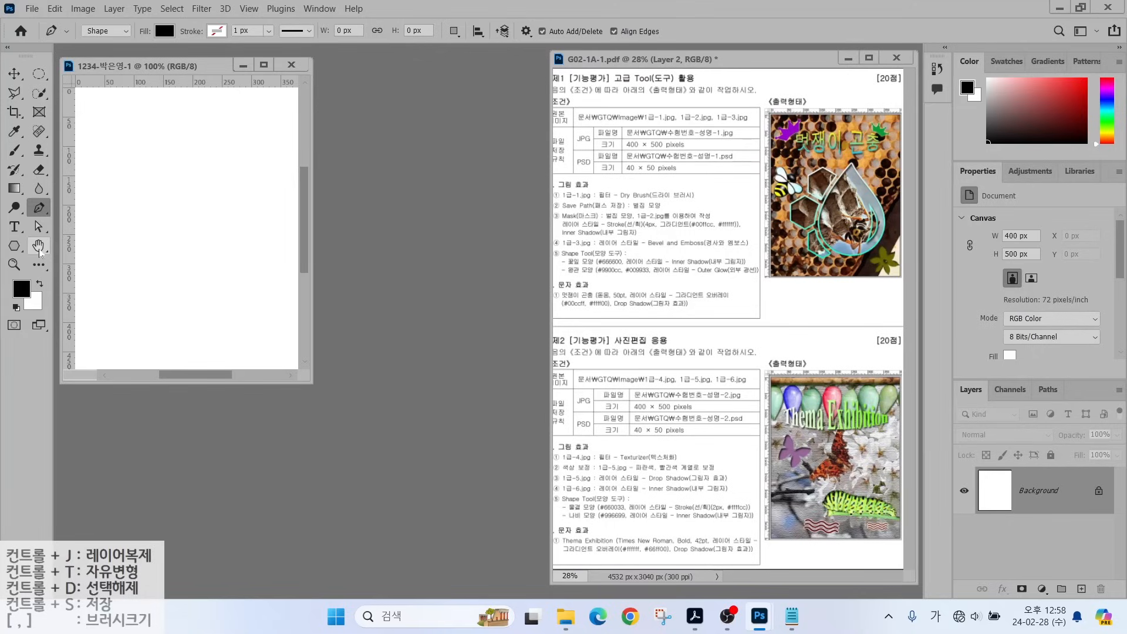
double_click(39, 247)
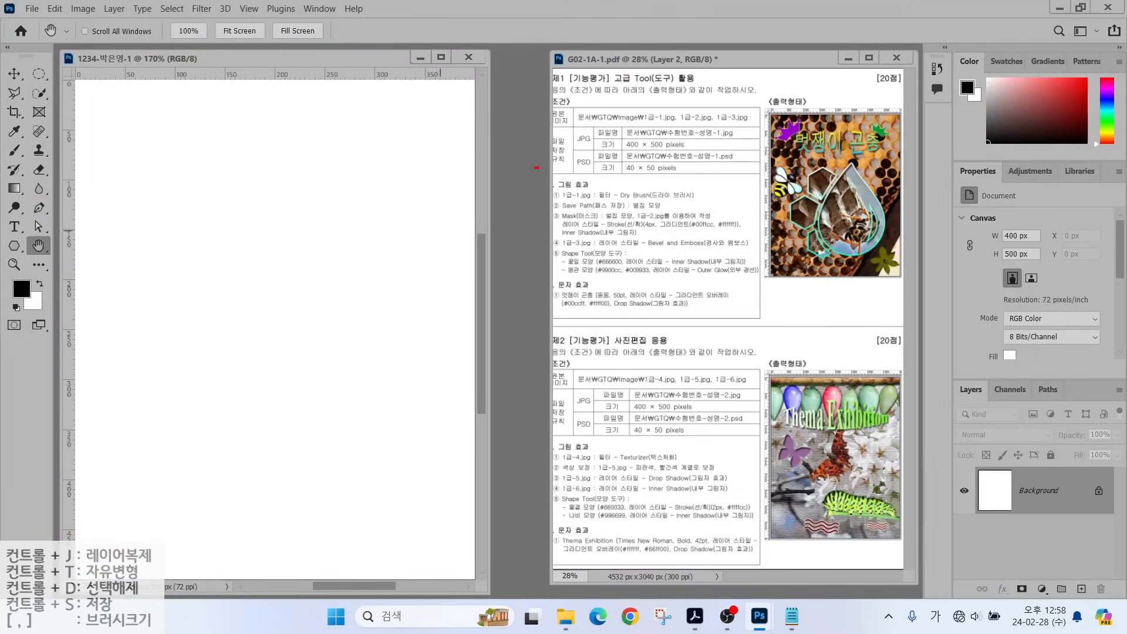
drag(578, 187, 619, 154)
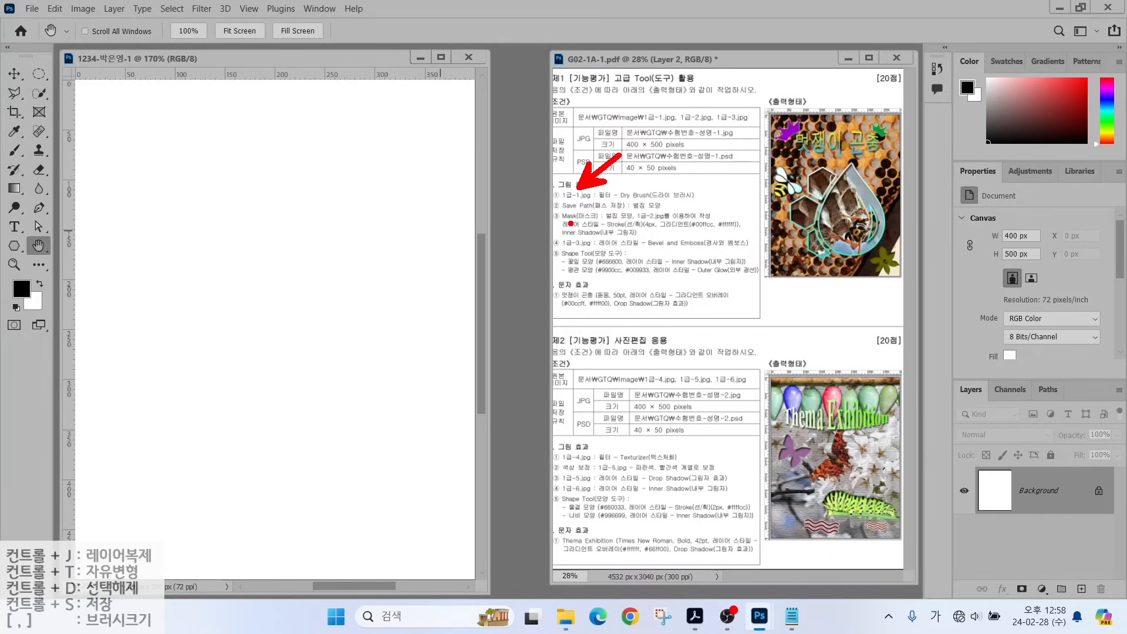
key(Escape)
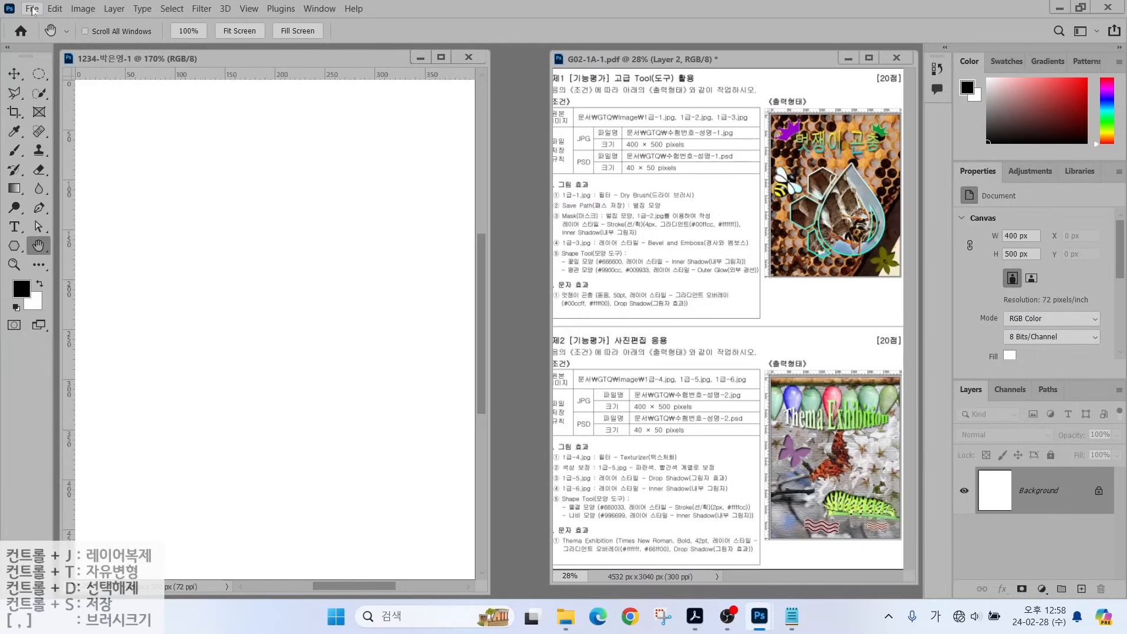
Open the 700×465 px honeycomb photo 1급-1.jpg from the GTQ image folder.
click(32, 10)
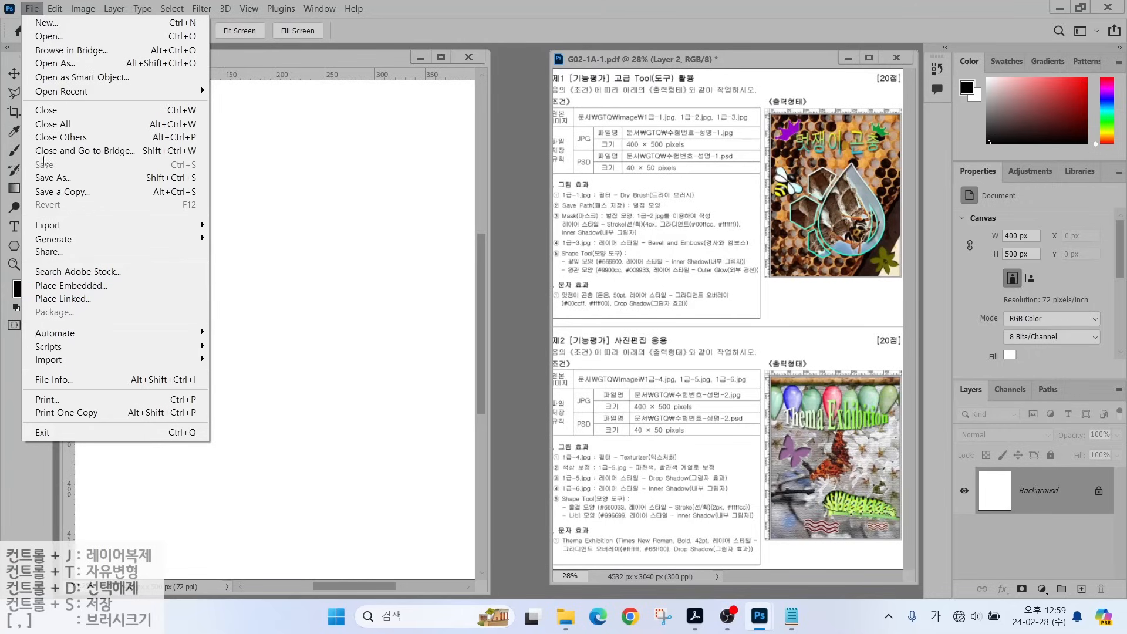
key(Escape)
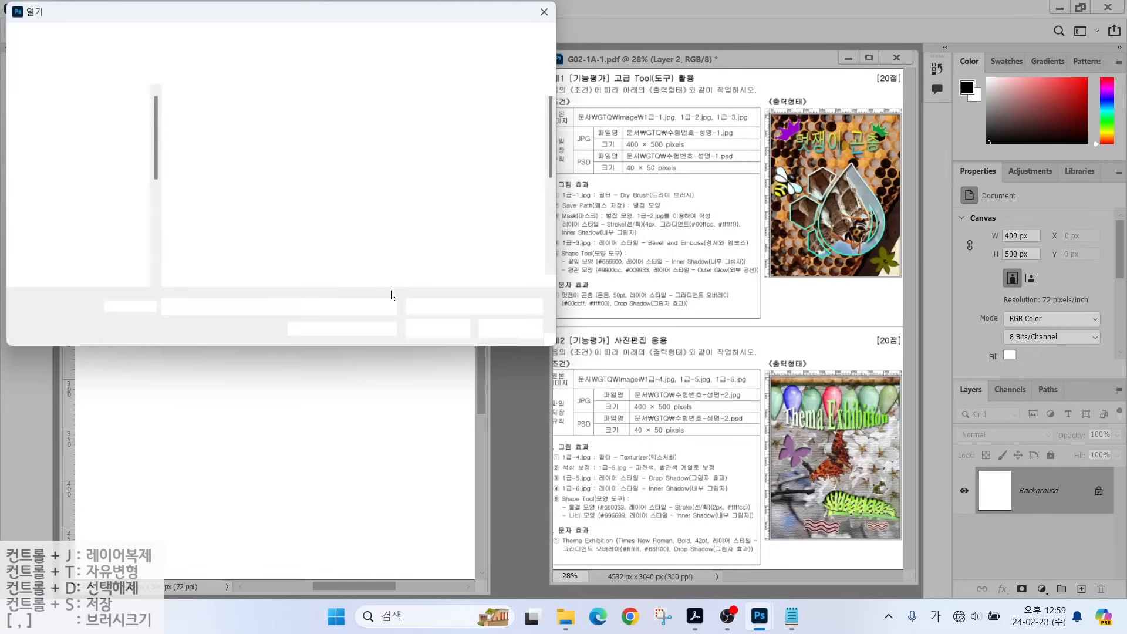
click(213, 141)
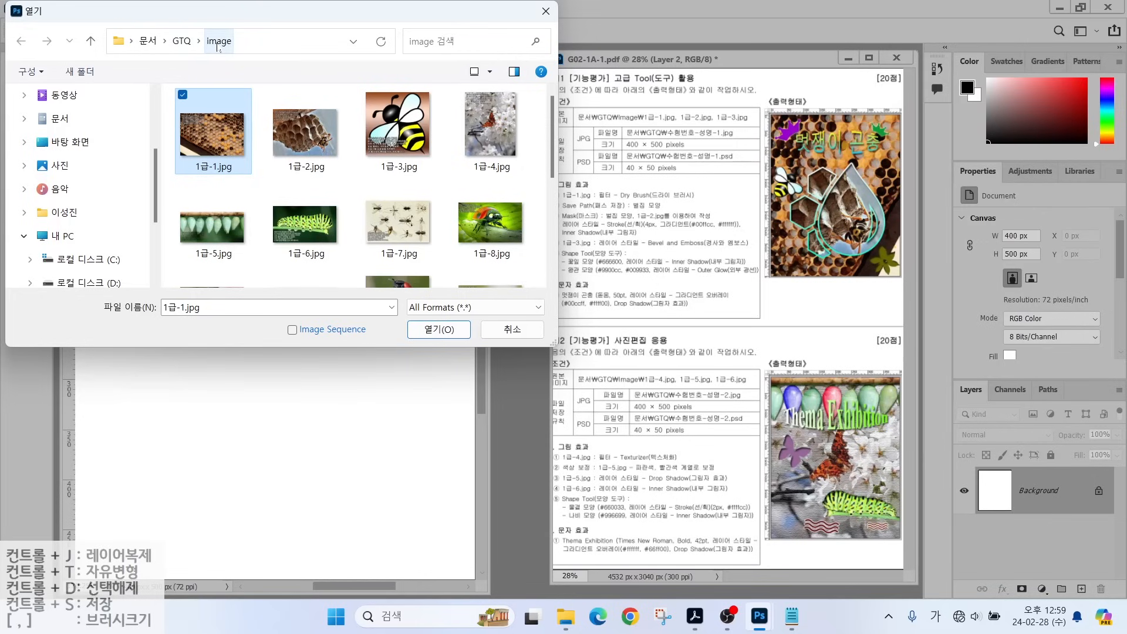
click(427, 334)
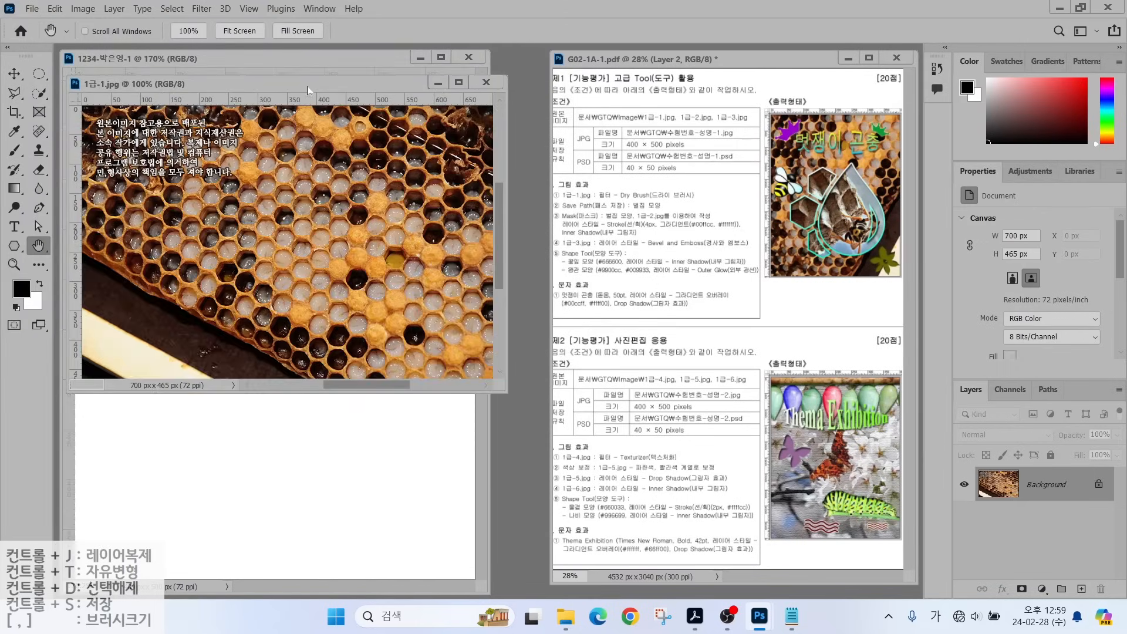
drag(308, 87, 372, 134)
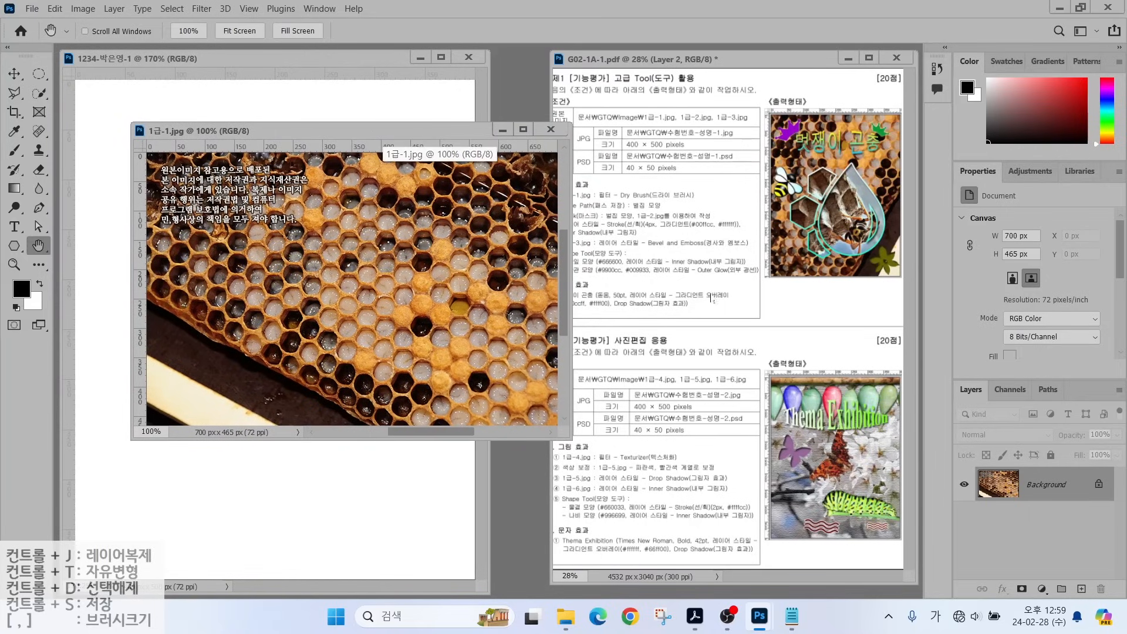
key(alt)
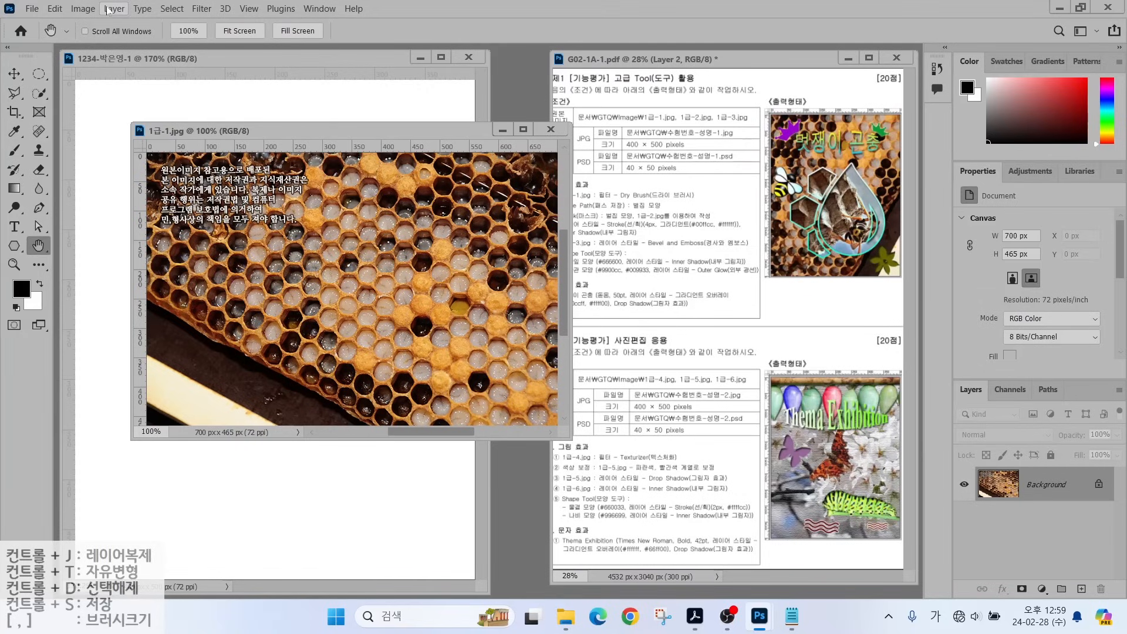
Rotate 1급-1.jpg 90° counter-clockwise into a 465×700 px portrait image.
click(82, 9)
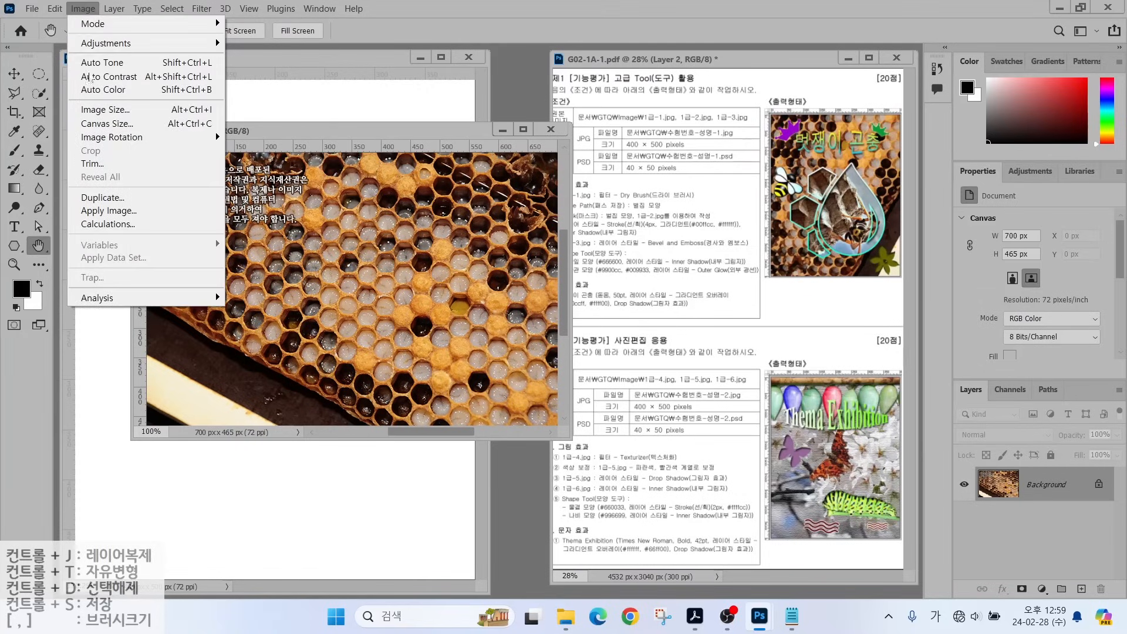
mouse_move(116, 140)
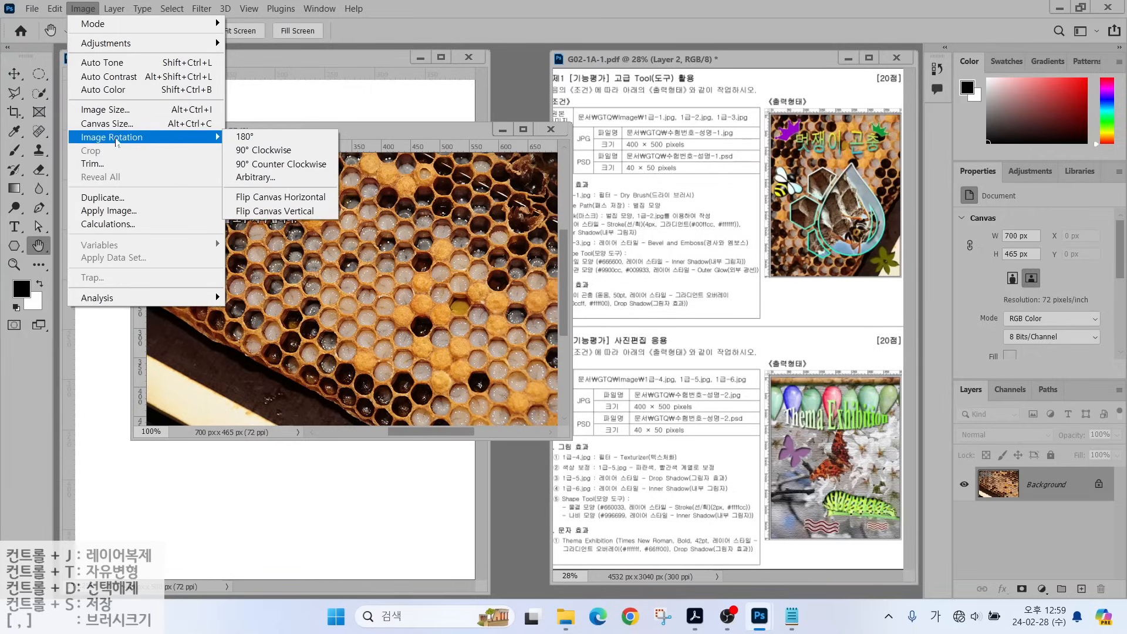
click(257, 153)
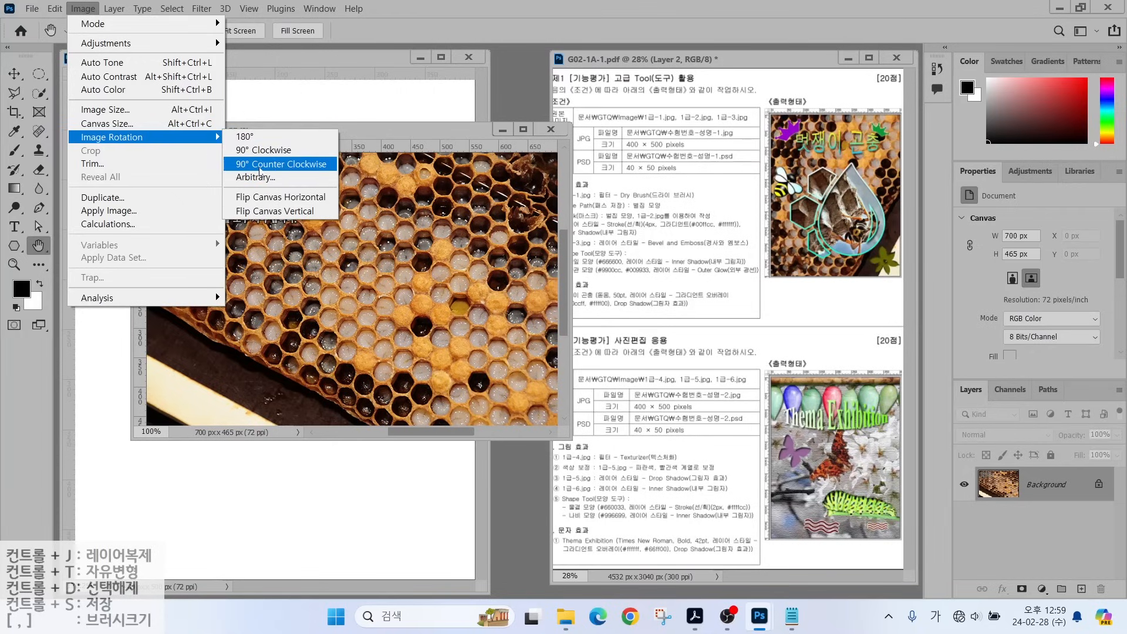
click(260, 167)
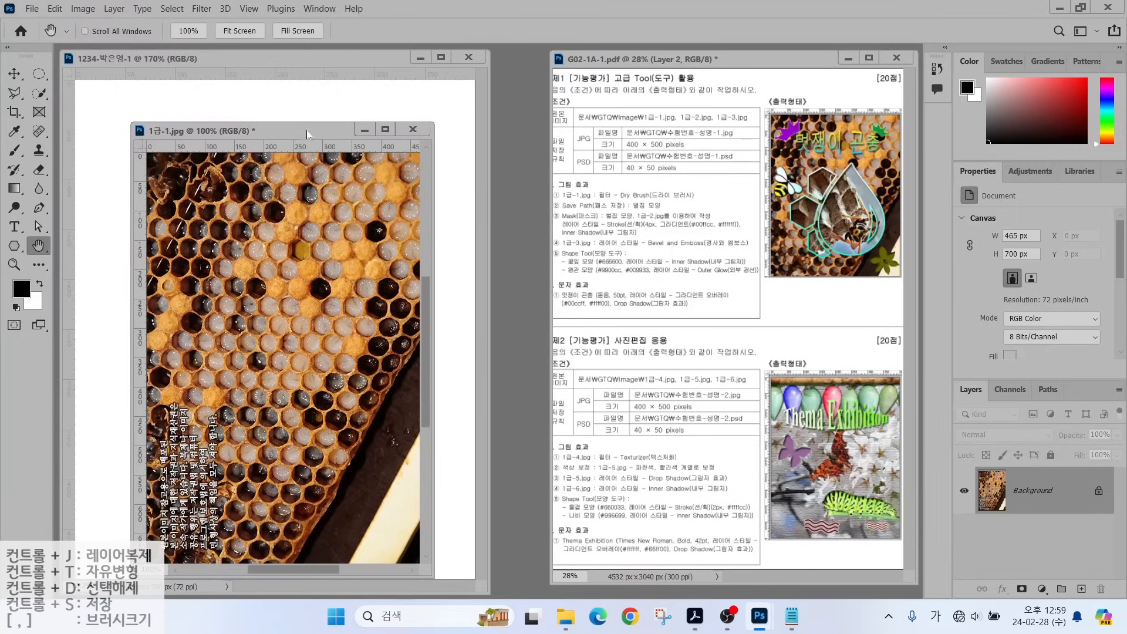
drag(306, 133, 447, 97)
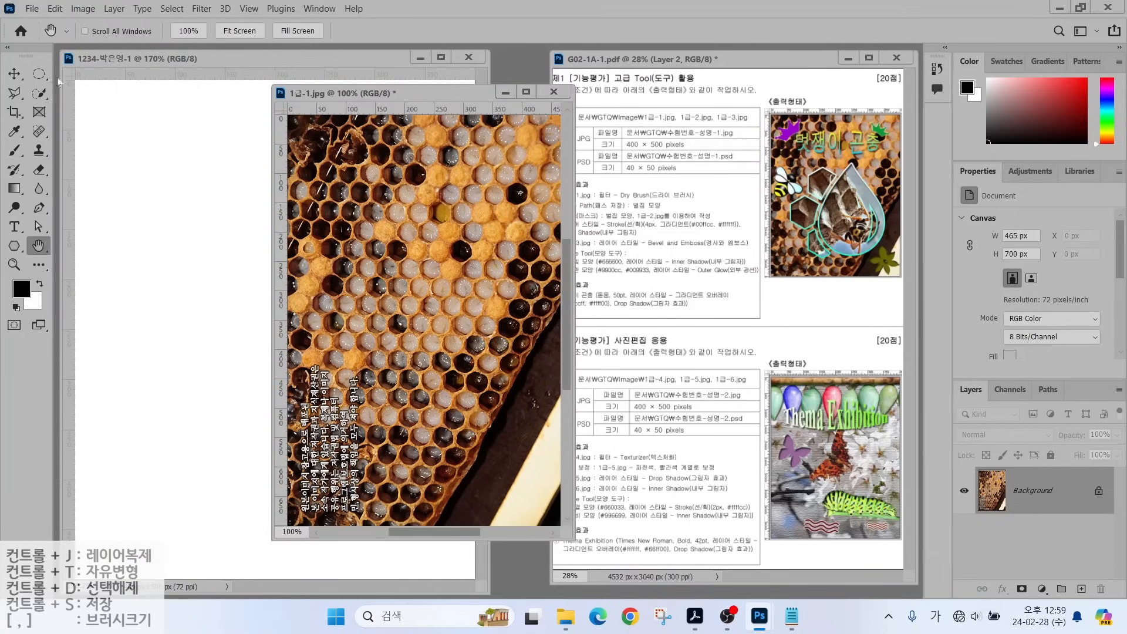
click(21, 74)
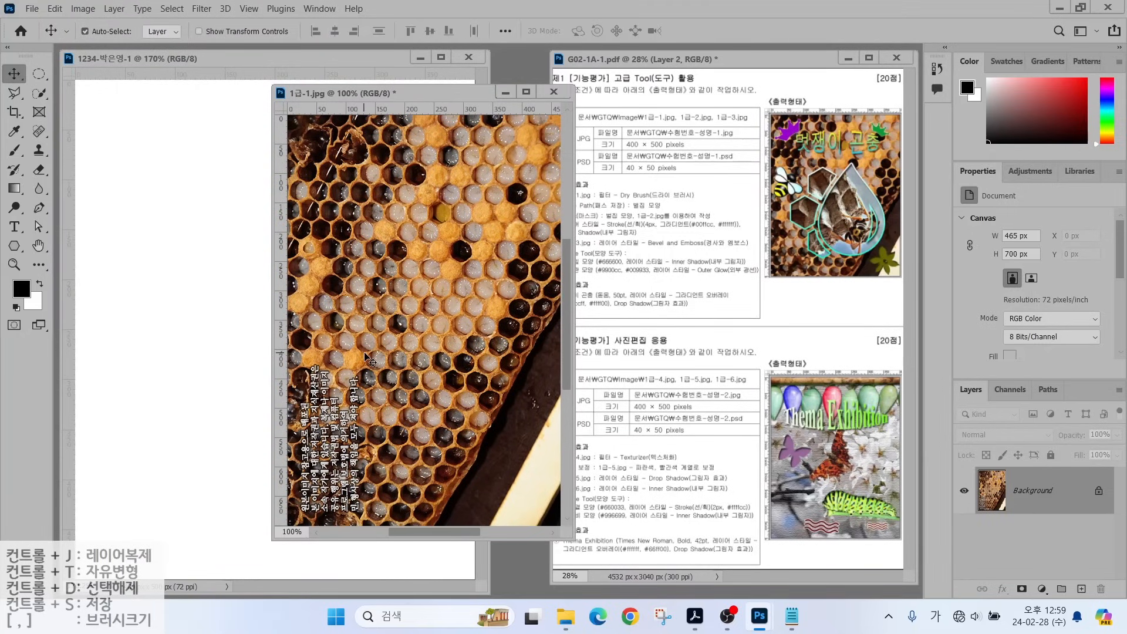
Copy the honeycomb photo in as Layer 1, scale it to 444×670 px, and close the original unsaved.
drag(364, 358, 276, 340)
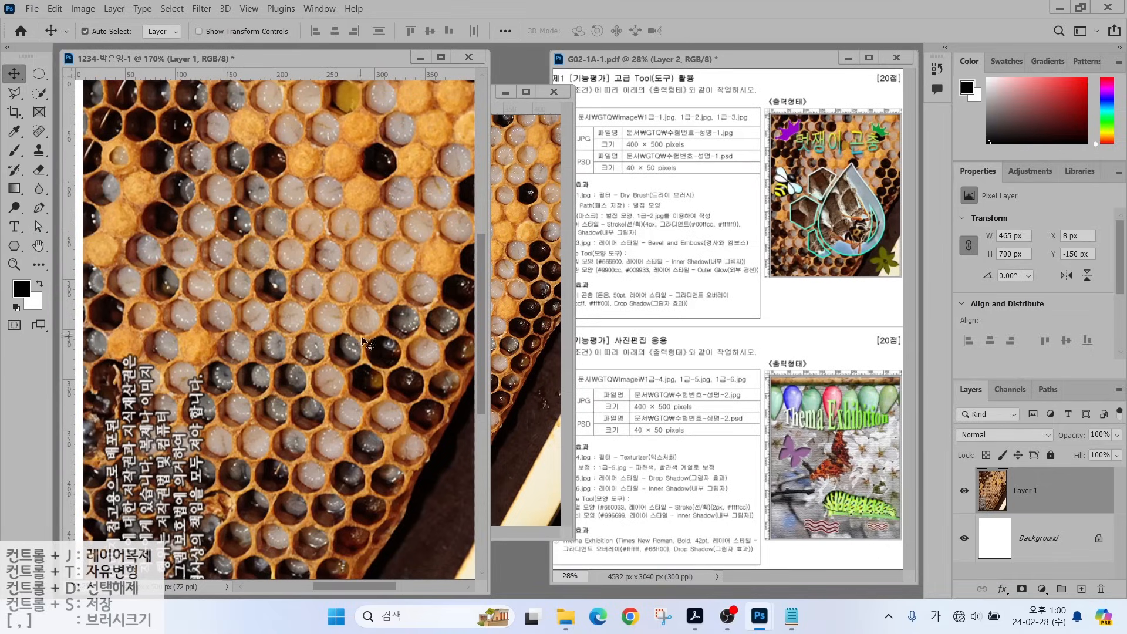
drag(333, 367, 262, 381)
key(ctrl+t)
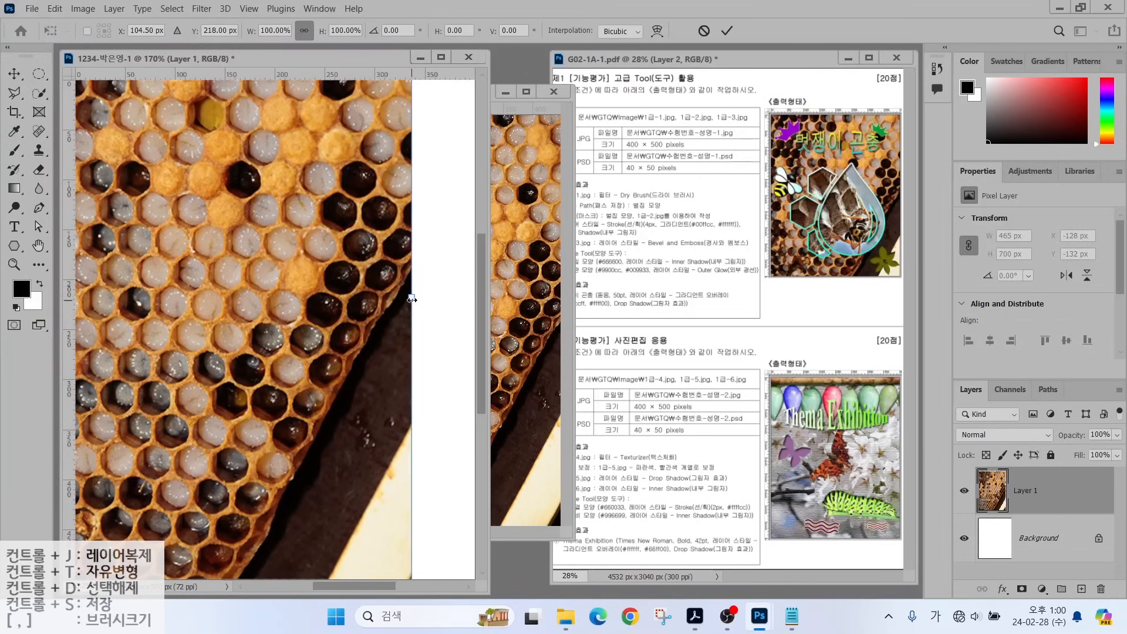
drag(411, 300, 324, 304)
drag(269, 346, 363, 403)
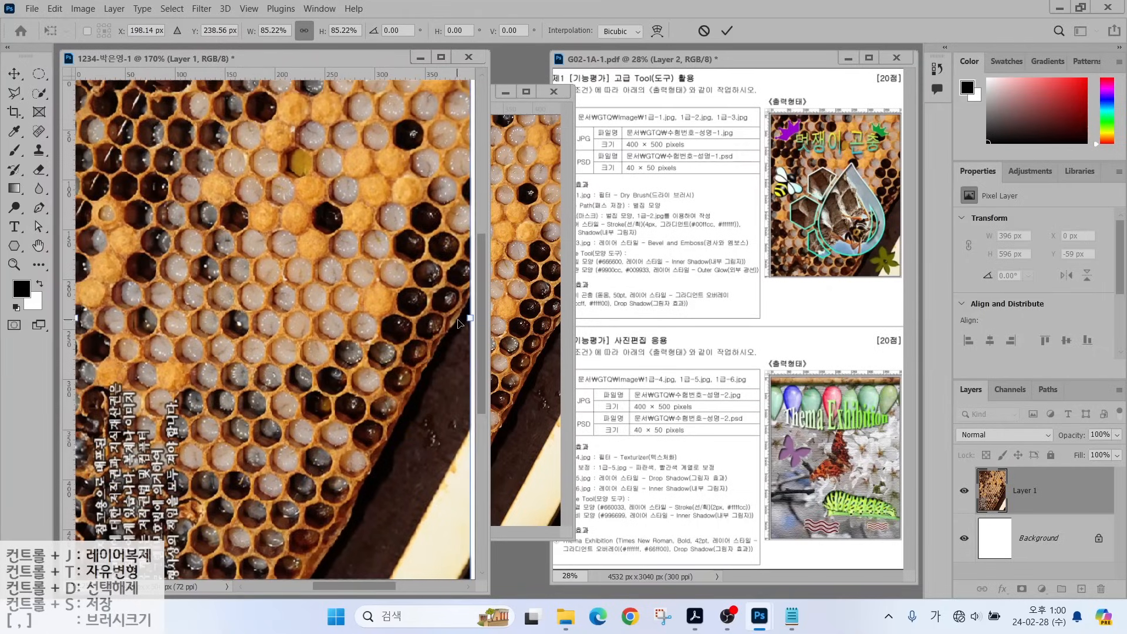
drag(428, 331, 376, 355)
key(Return)
click(553, 91)
click(587, 239)
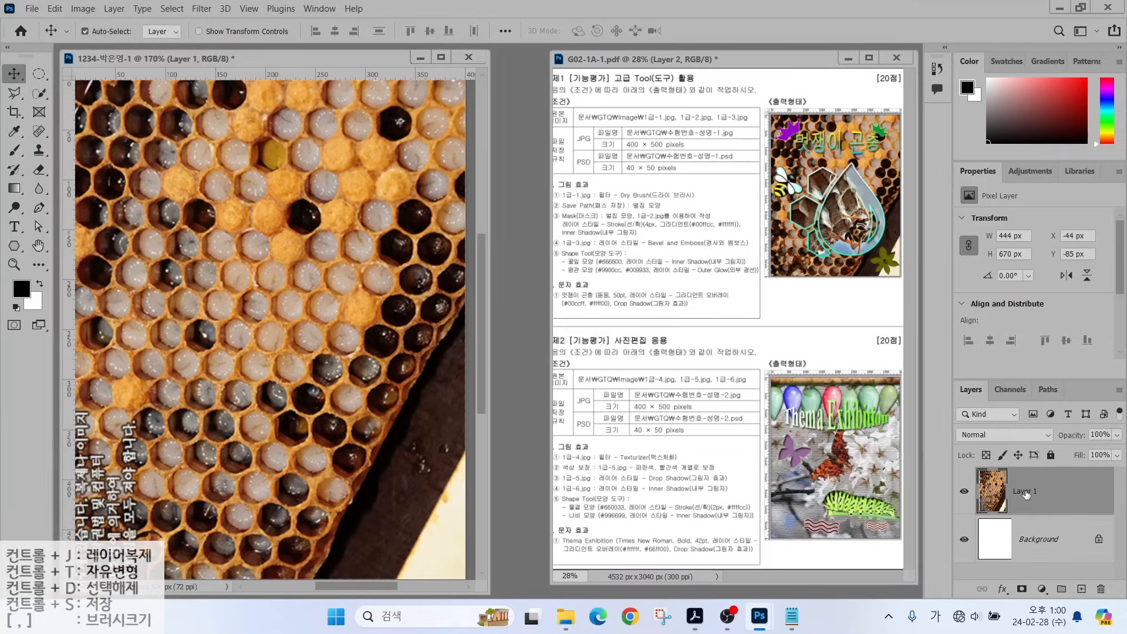
Rename the honeycomb layer to 1-1.
double_click(1026, 493)
text(1-1)
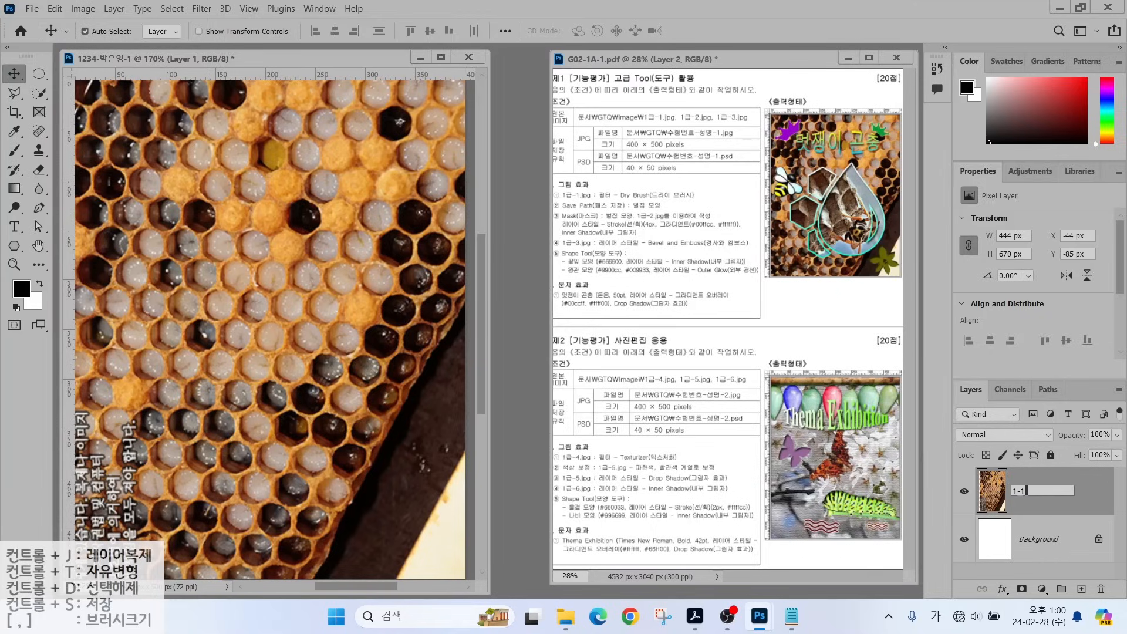
key(Return)
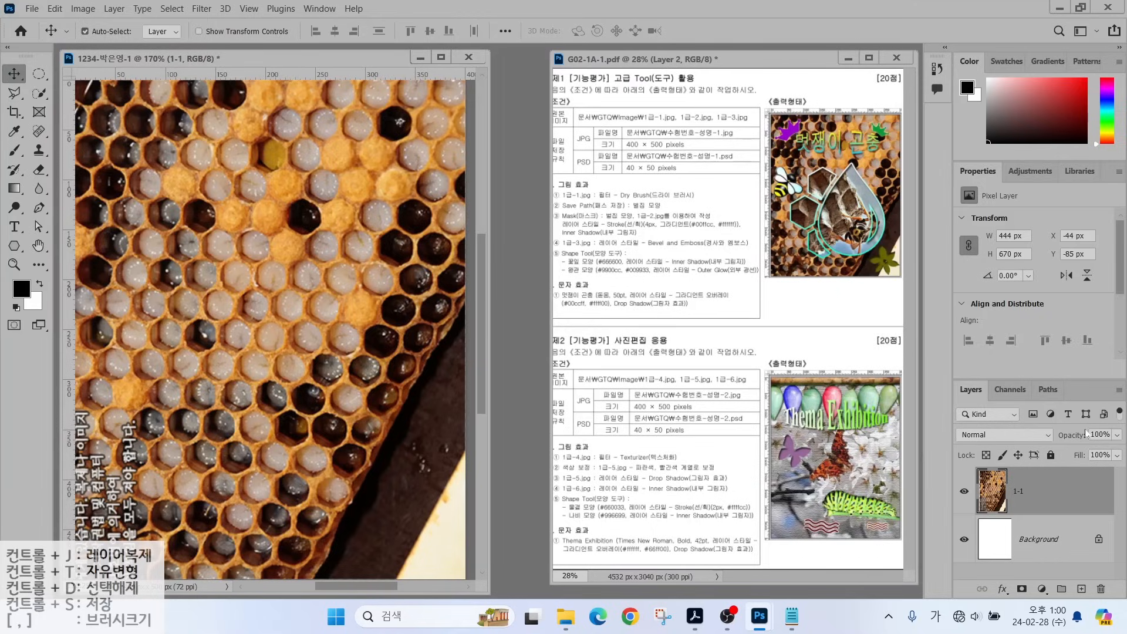
Apply the Artistic Dry Brush filter with Brush Size 2, Brush Detail 8, Texture 1.
click(201, 8)
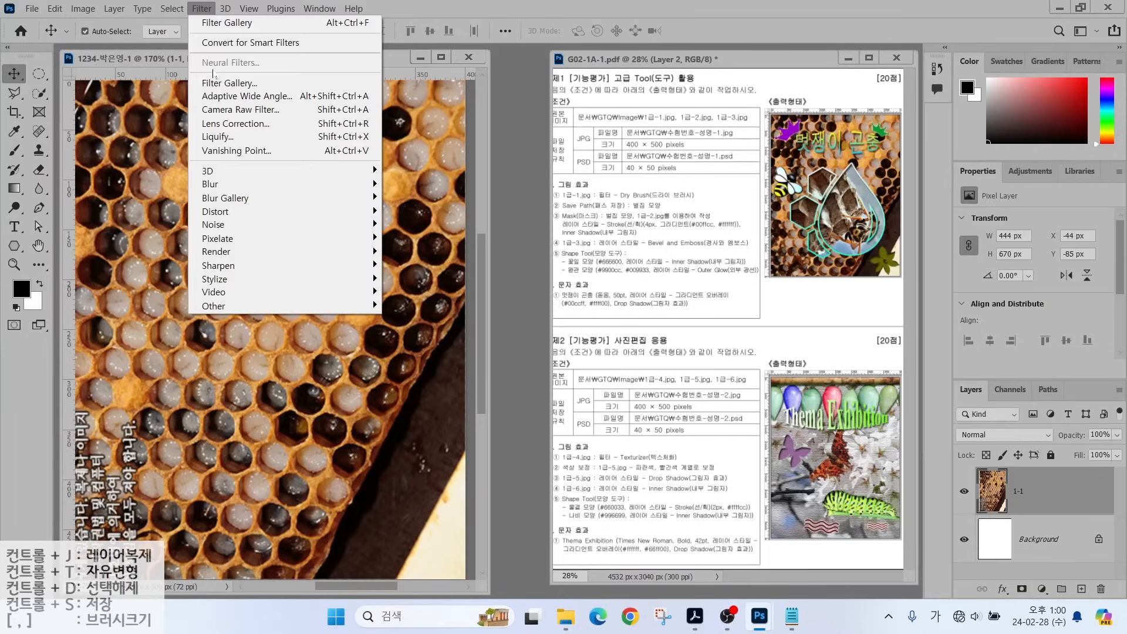
click(219, 84)
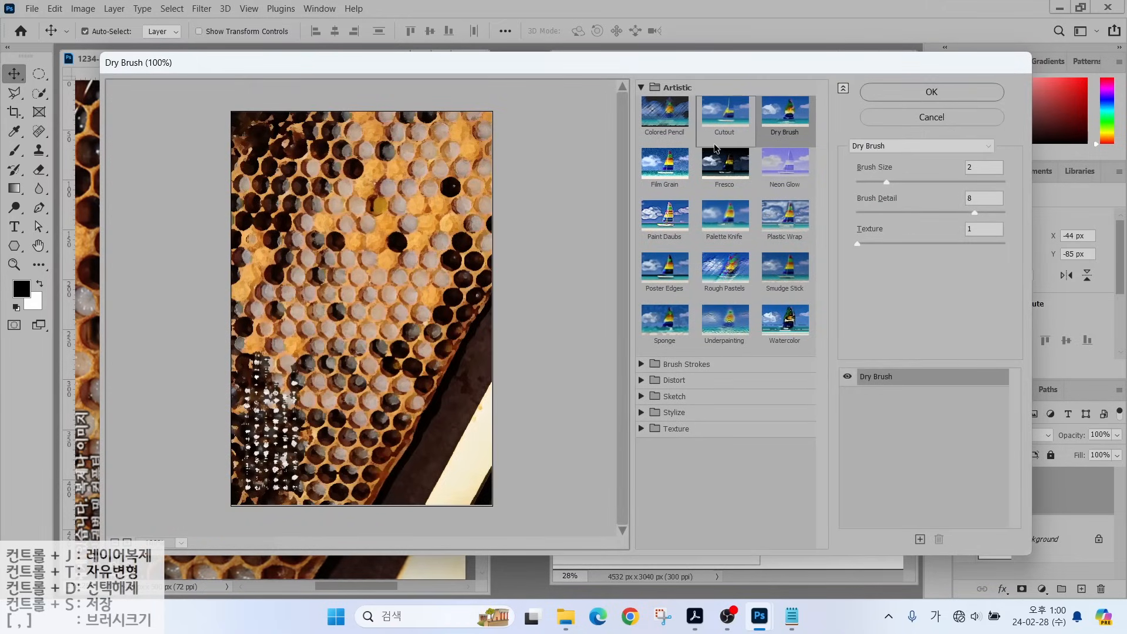
key(alt)
drag(621, 69, 815, 363)
mouse_move(850, 133)
mouse_down()
mouse_move(968, 172)
mouse_move(1013, 173)
mouse_up()
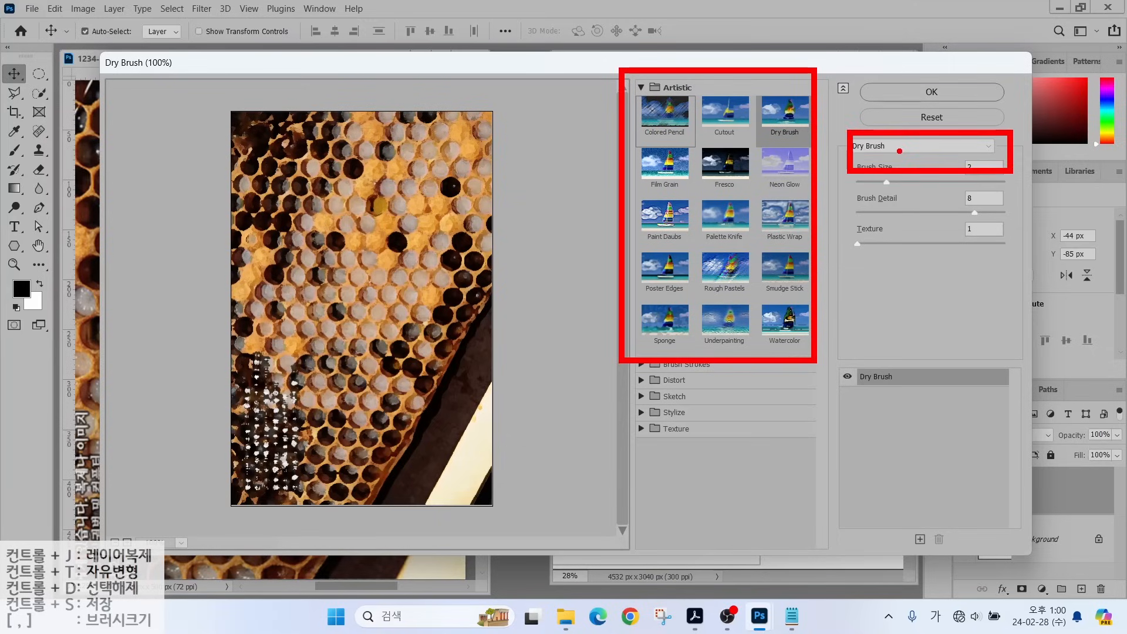
click(889, 150)
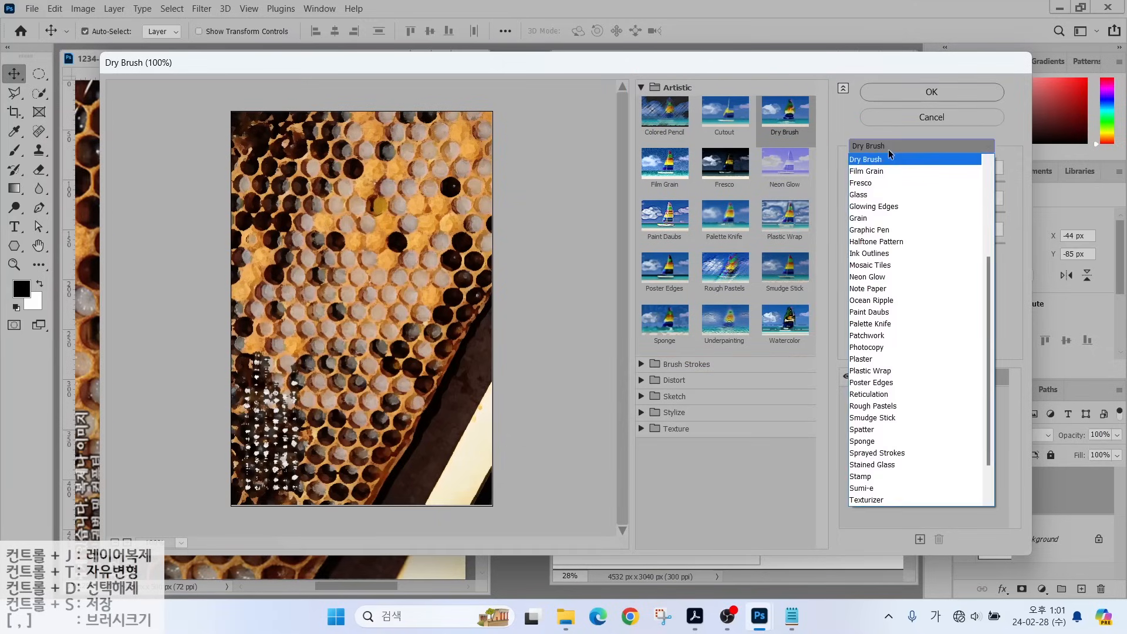
scroll(901, 188, up, 5)
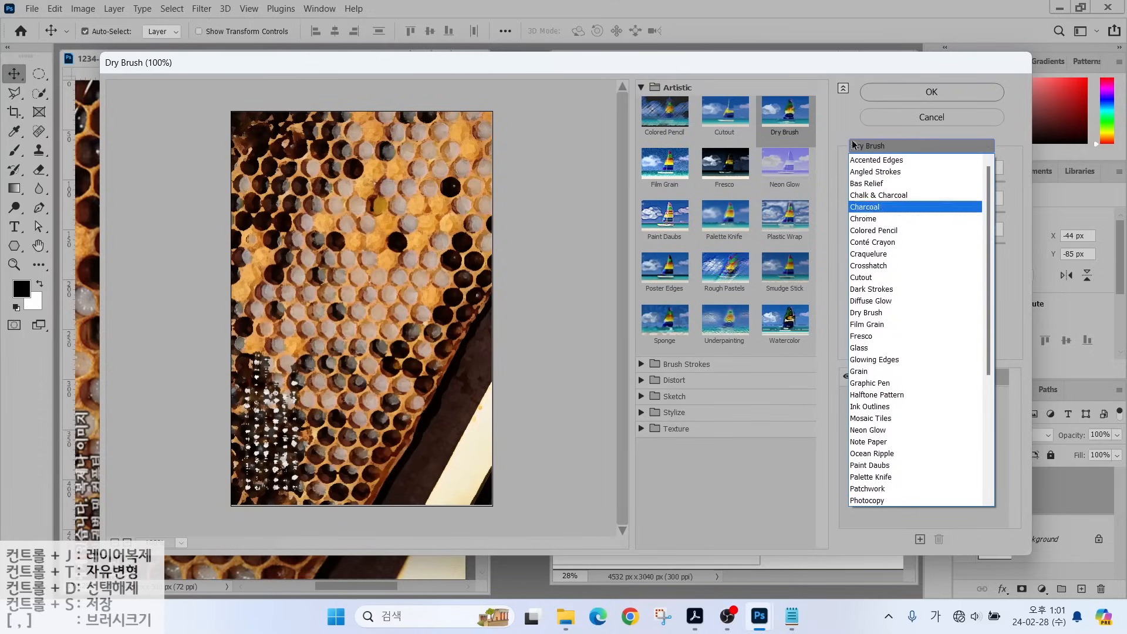
key(ctrl)
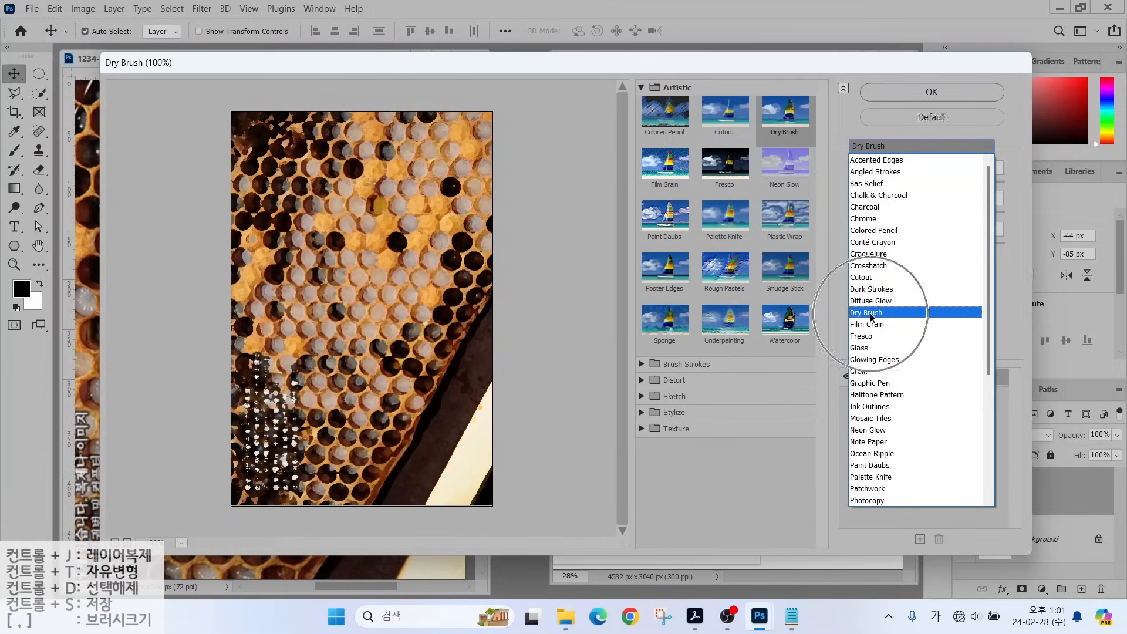
click(869, 312)
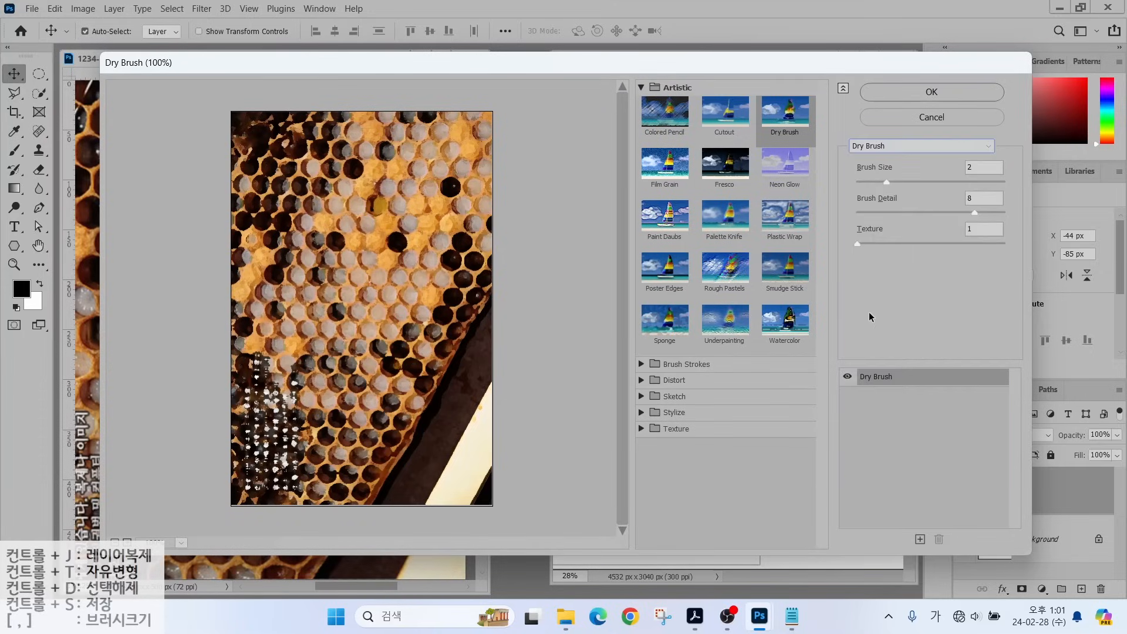
click(919, 92)
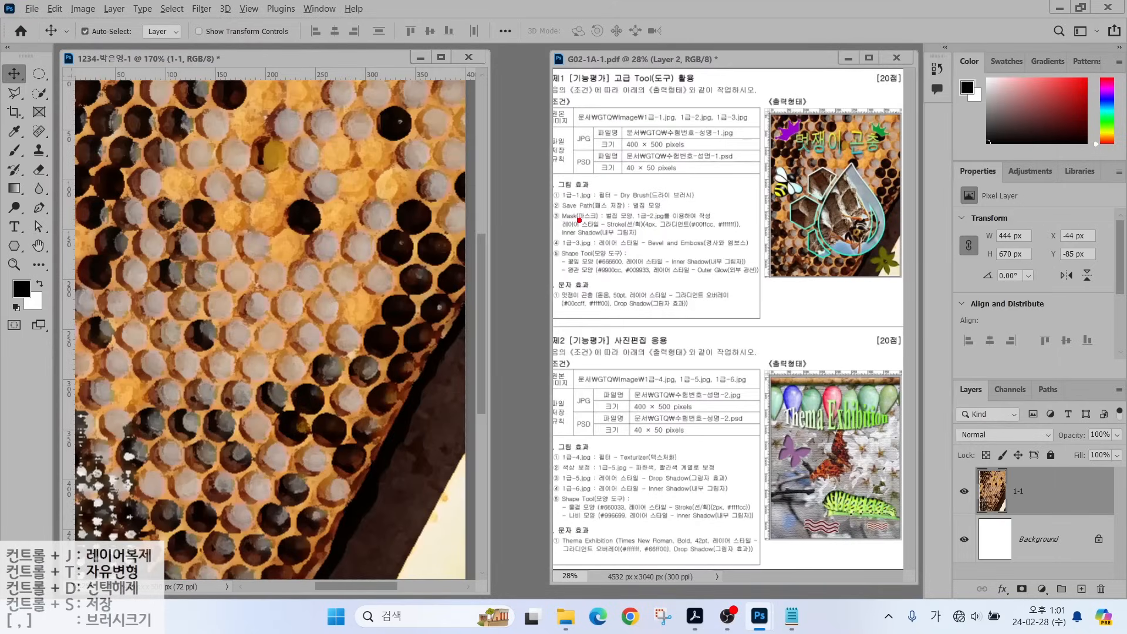
Hide layer 1-1 so only the white background shows on the canvas.
mouse_move(569, 199)
mouse_down()
mouse_move(543, 187)
mouse_move(527, 151)
mouse_move(566, 211)
mouse_move(710, 216)
mouse_up()
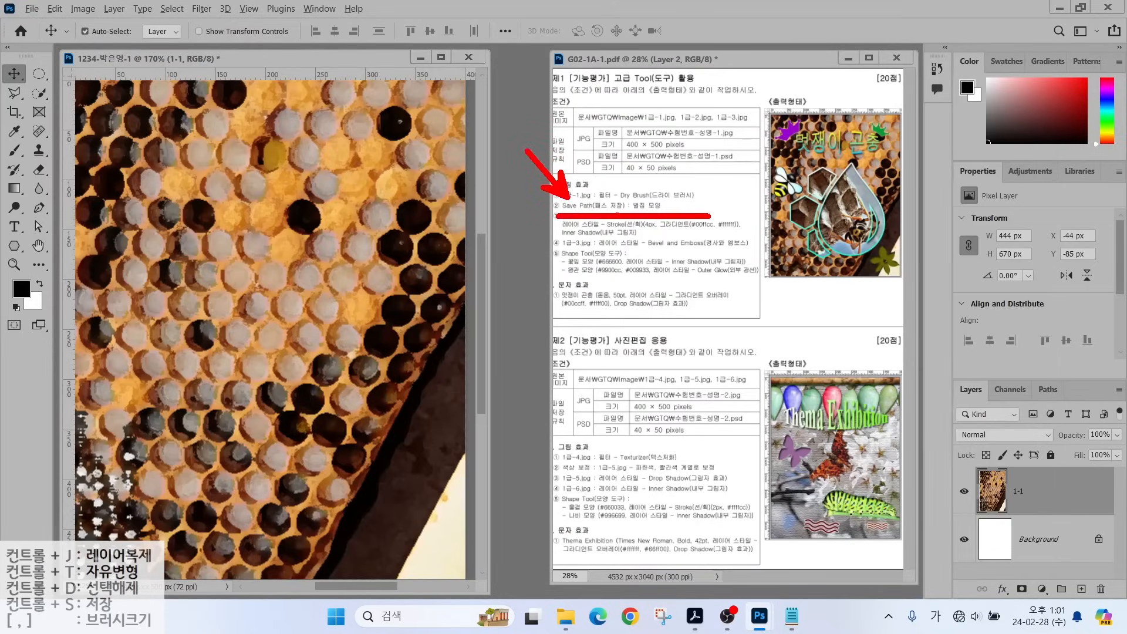
key(Escape)
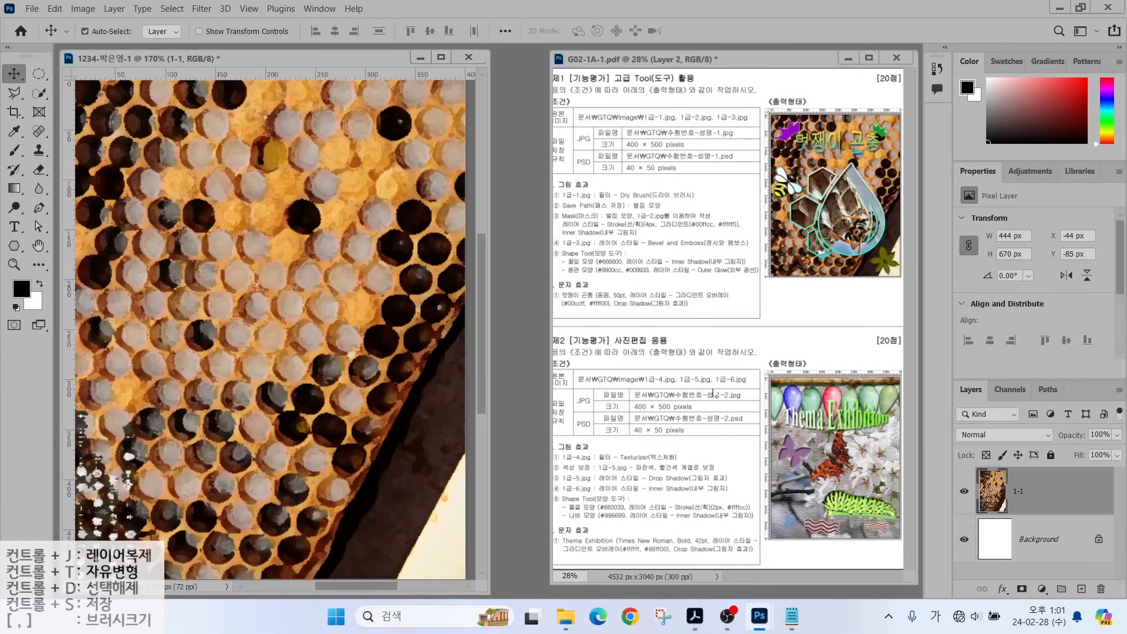
drag(761, 158, 922, 159)
drag(910, 253, 708, 253)
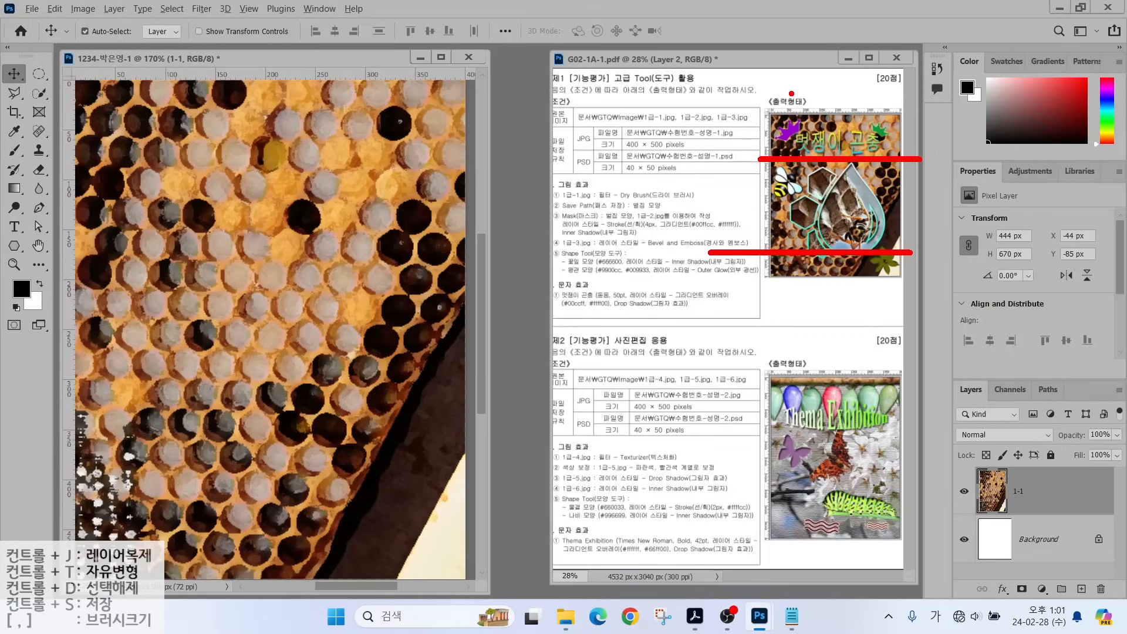
drag(797, 260, 797, 89)
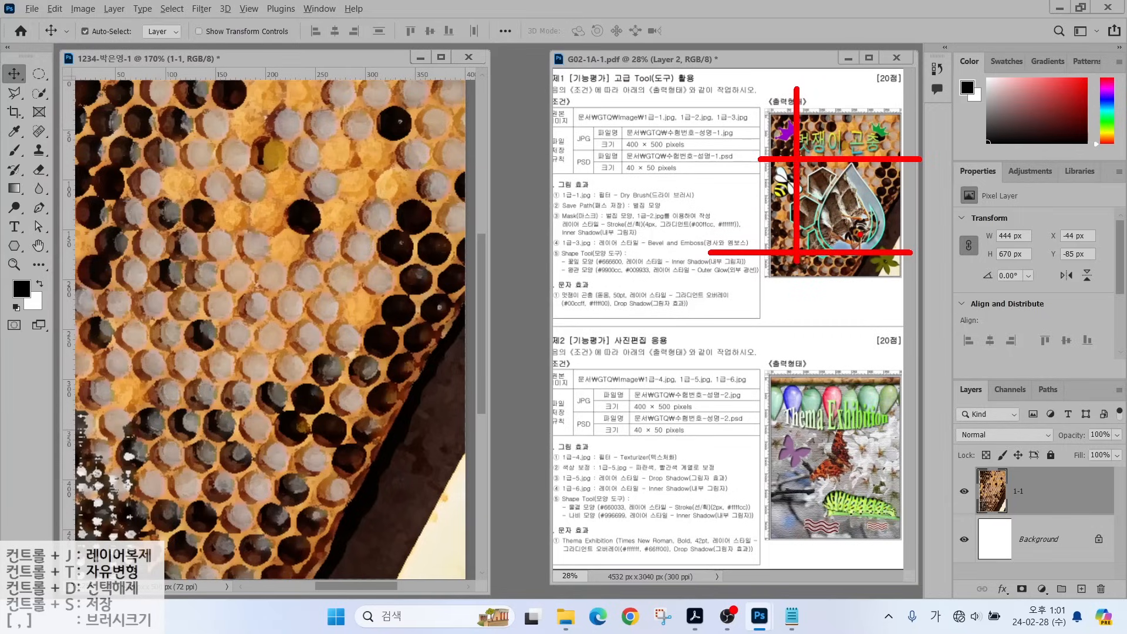
key(Escape)
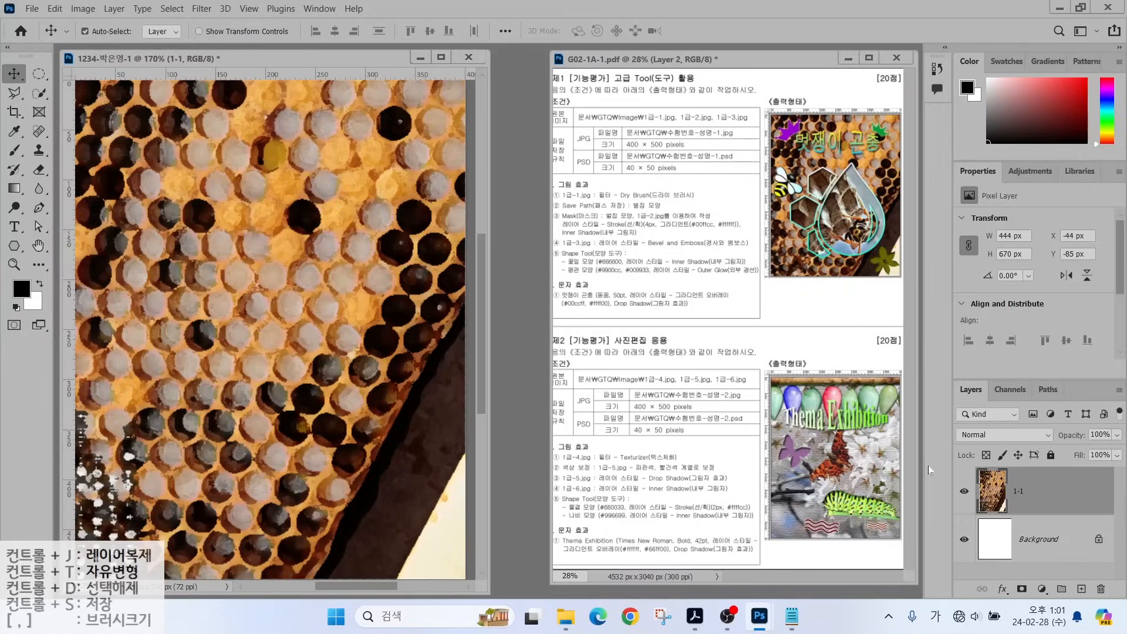
key(ctrl)
click(964, 493)
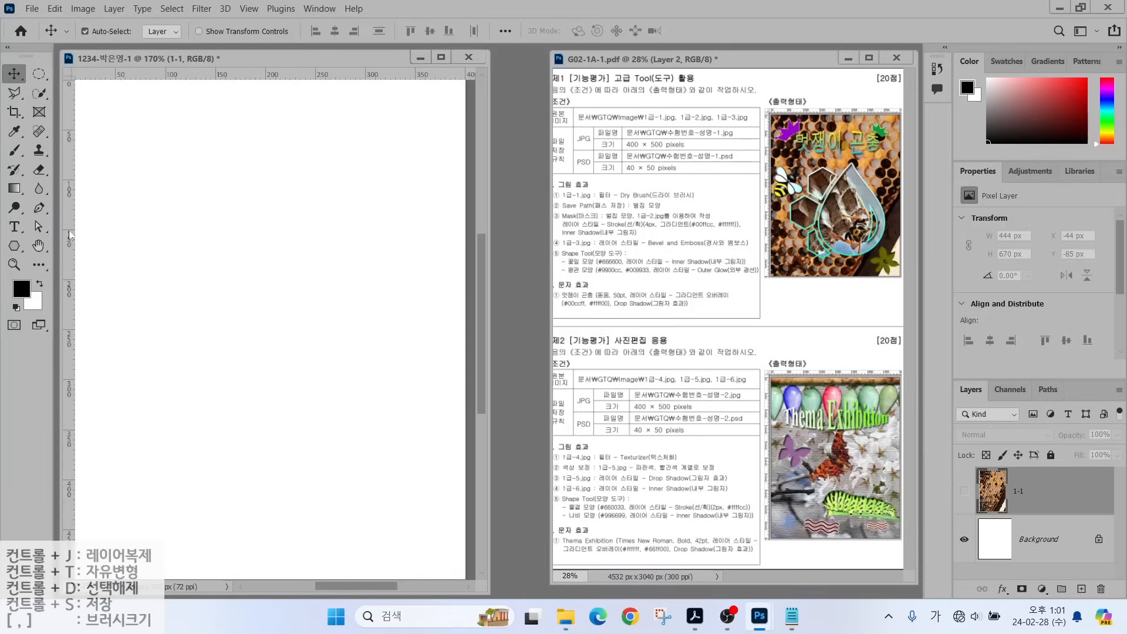
Place a vertical guide near the left edge and two horizontal guides, the lower near 450 px.
drag(69, 235, 127, 253)
drag(201, 77, 203, 224)
drag(217, 75, 203, 528)
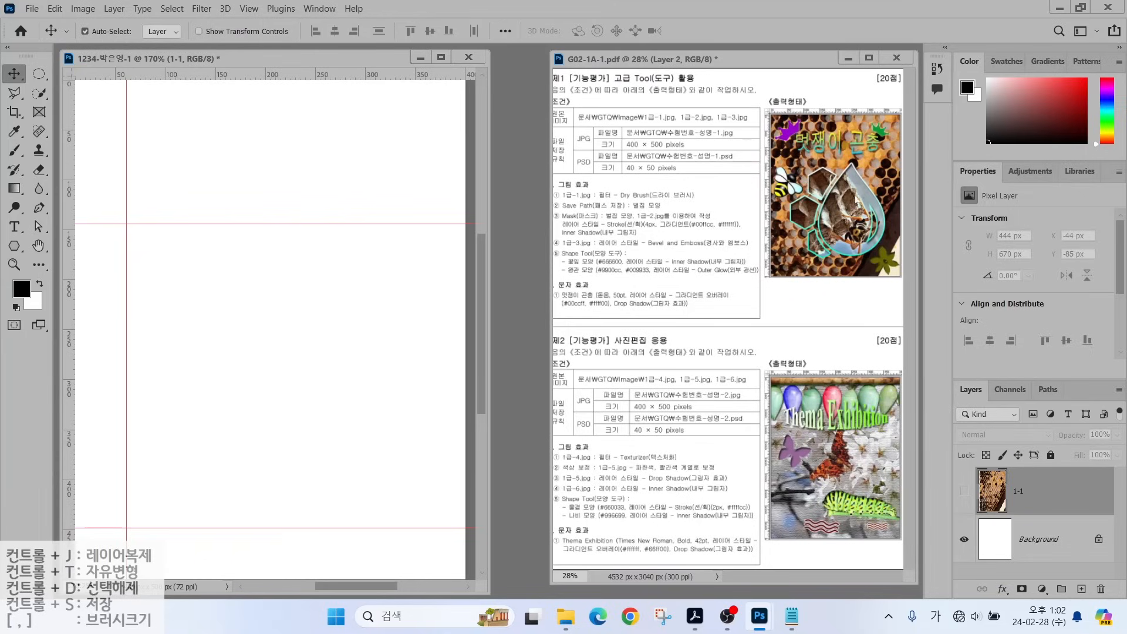
Draw a closed black six-sided polygon, about 203×298 px, between the guides as Shape 1.
click(39, 207)
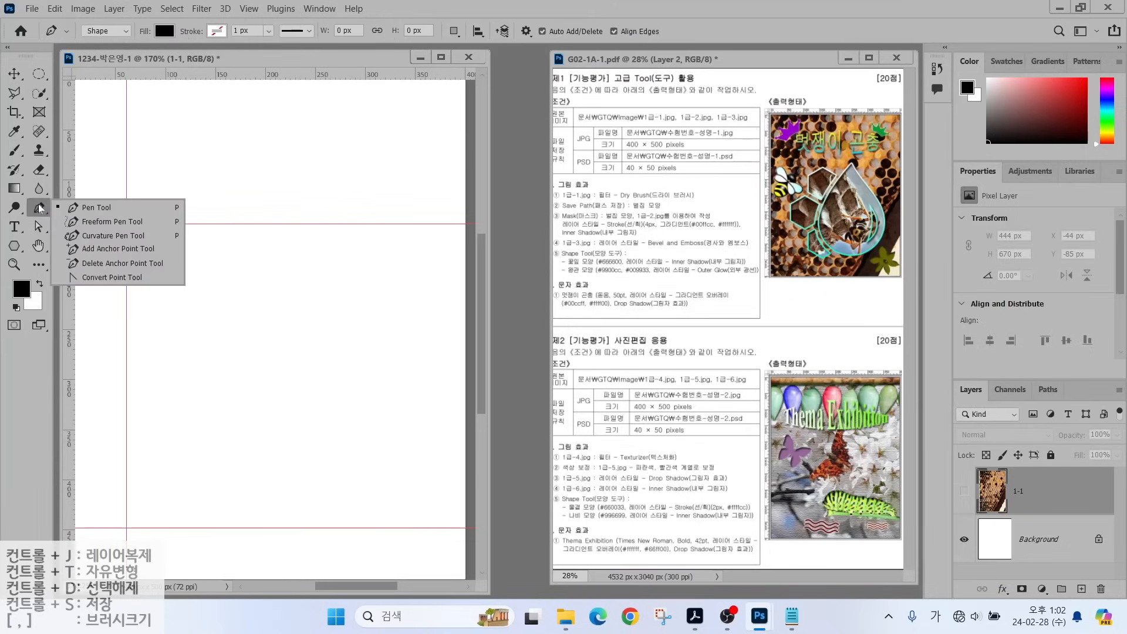
click(39, 207)
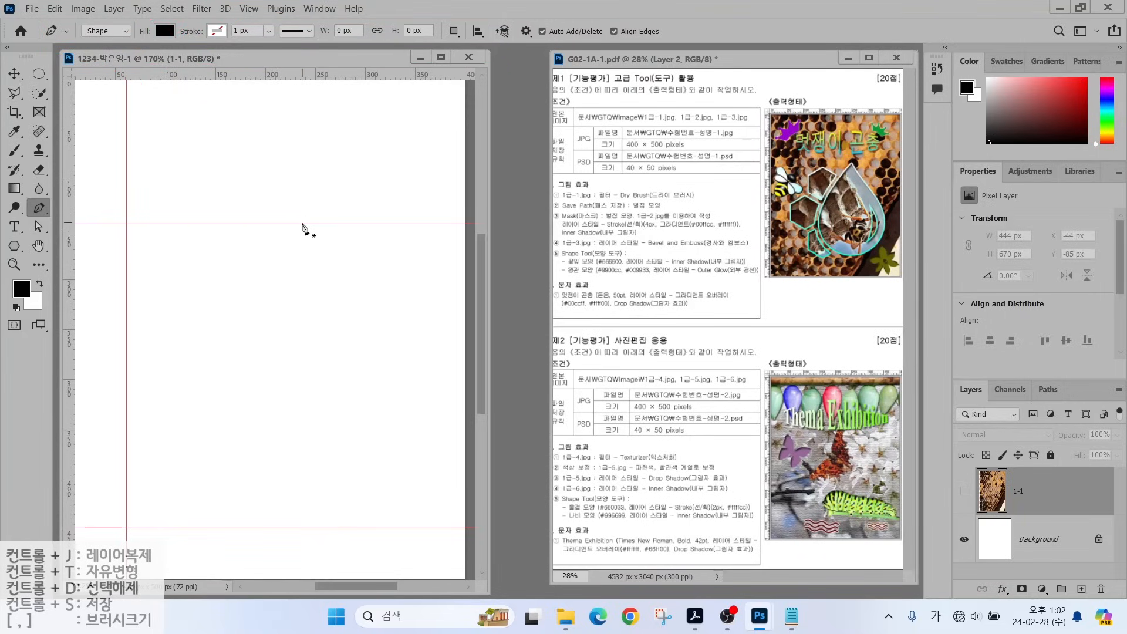
click(307, 223)
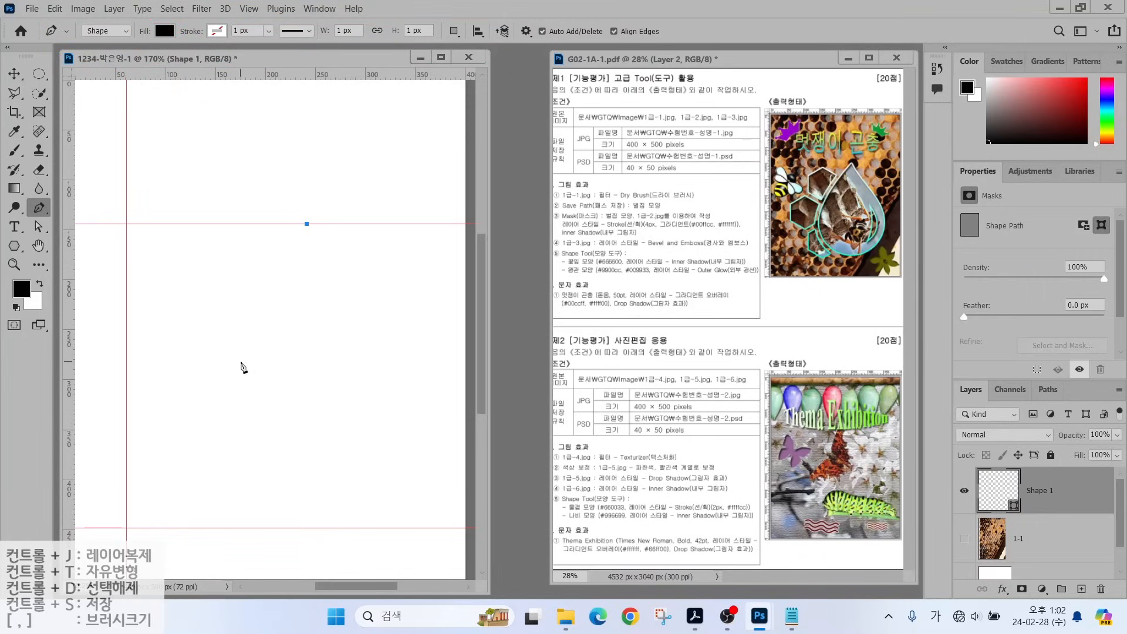
click(253, 364)
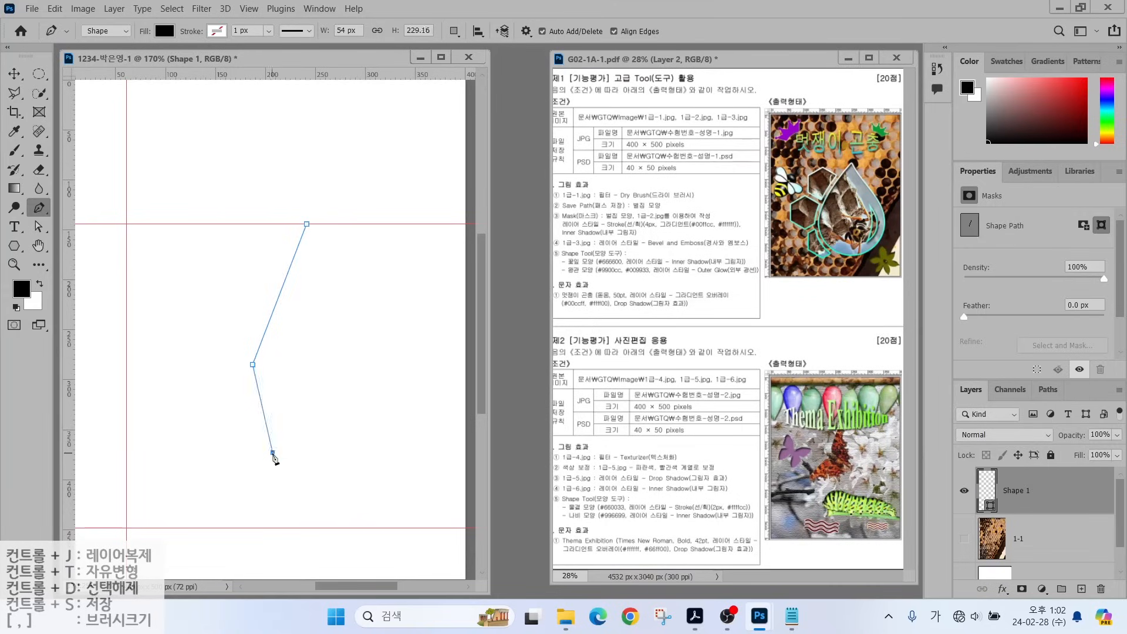
click(272, 452)
click(366, 520)
click(456, 417)
click(423, 310)
click(342, 265)
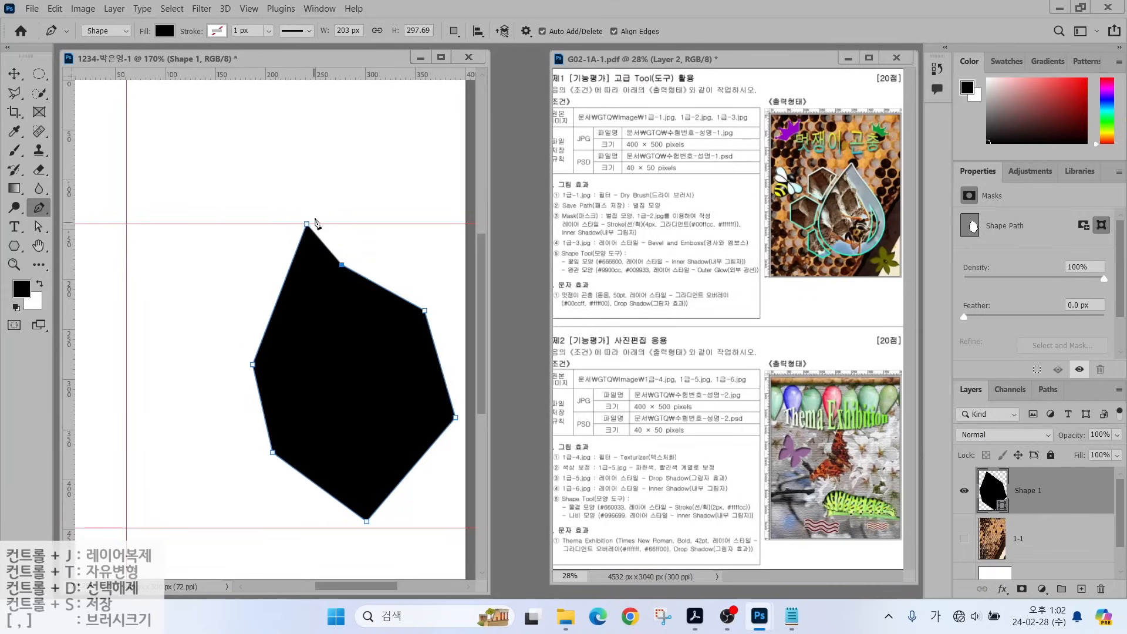
click(306, 224)
click(38, 231)
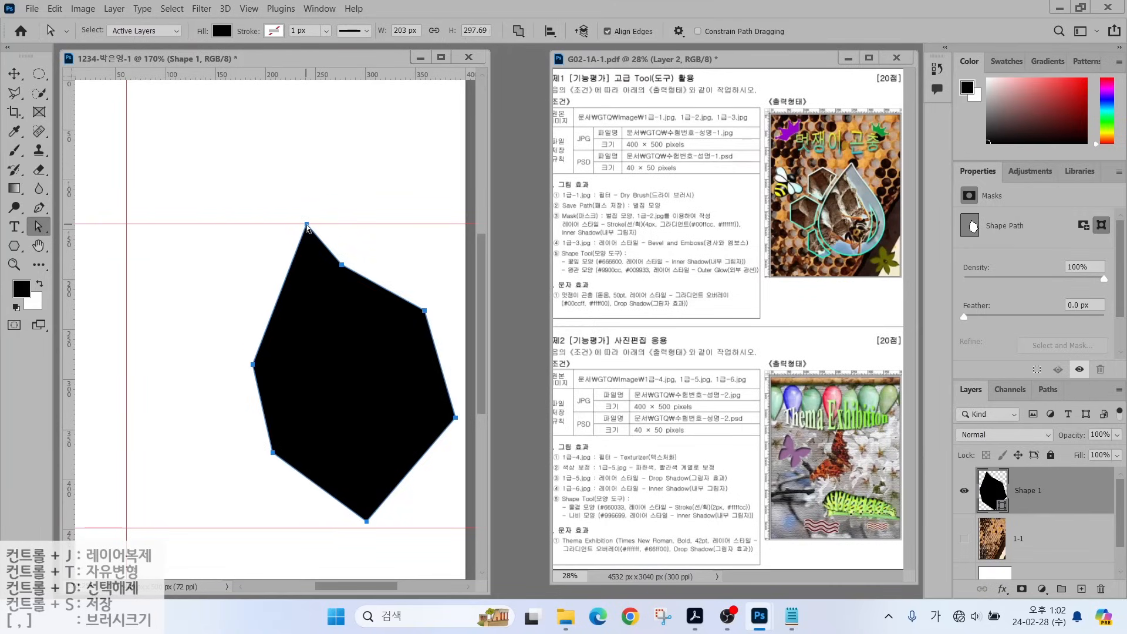
Shift Shape 1's top point along the guide and move the upper-right corners outward.
drag(307, 225, 322, 225)
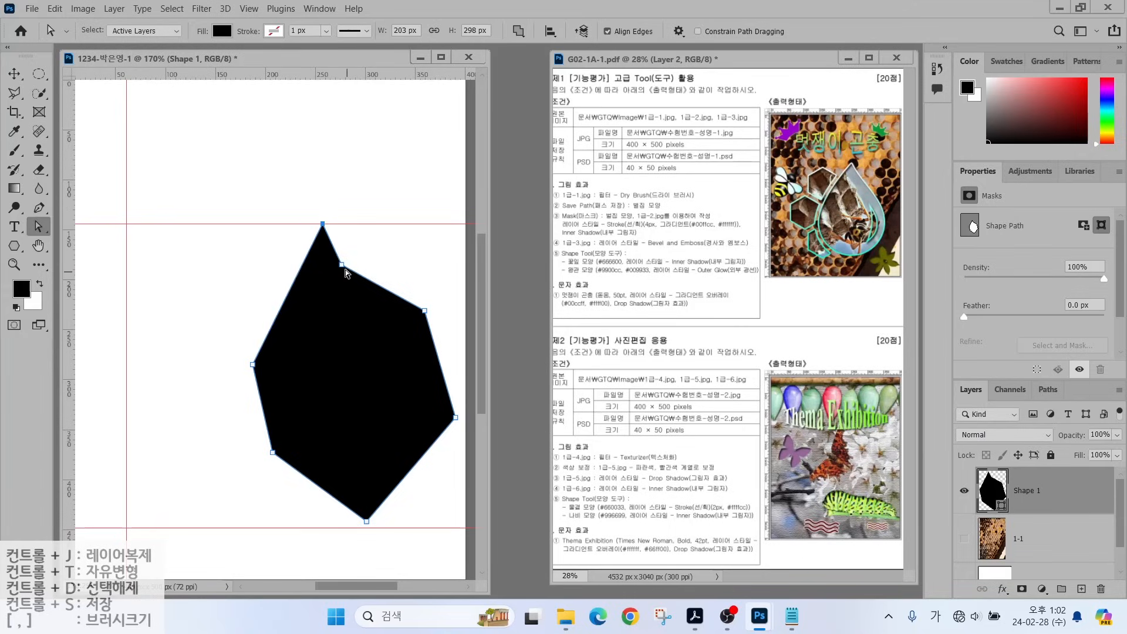
drag(343, 268, 367, 274)
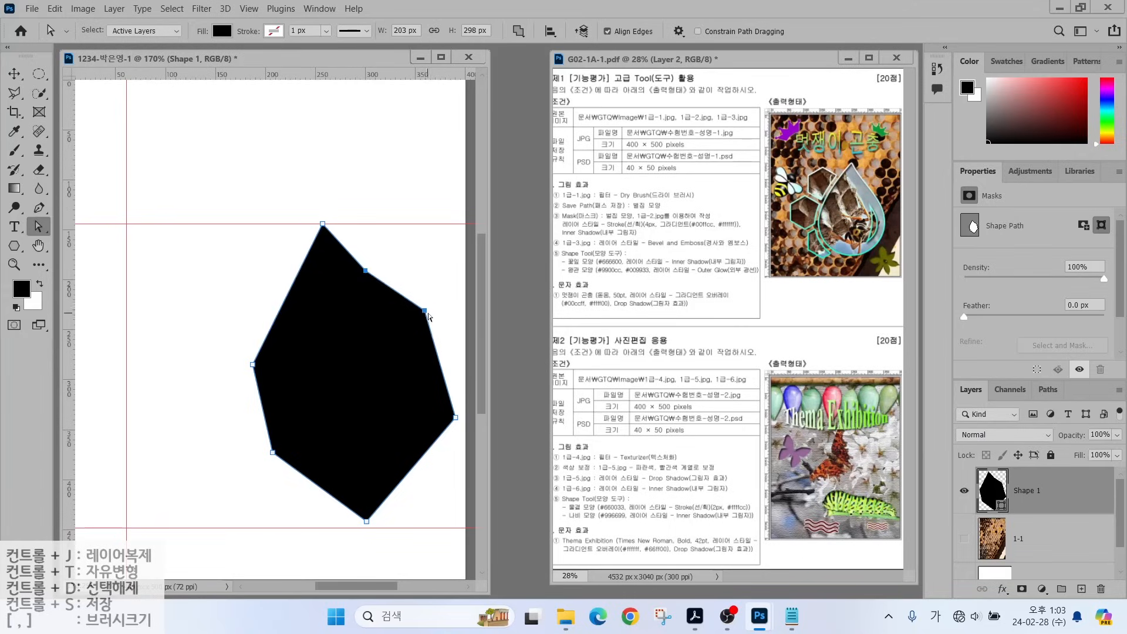
drag(424, 311, 439, 330)
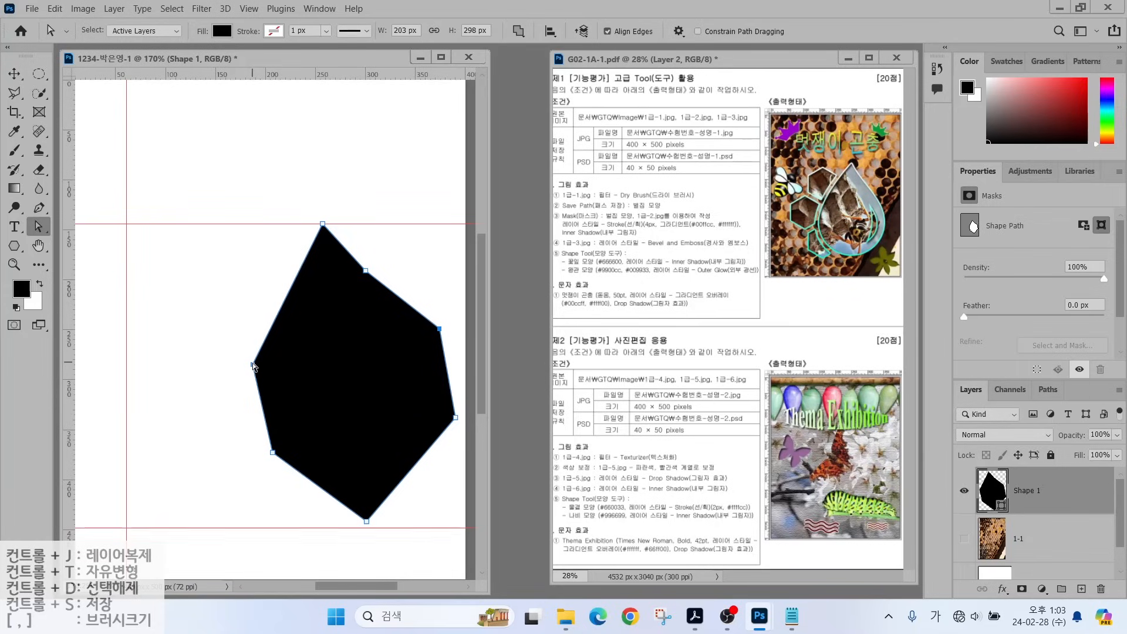
drag(370, 270, 377, 282)
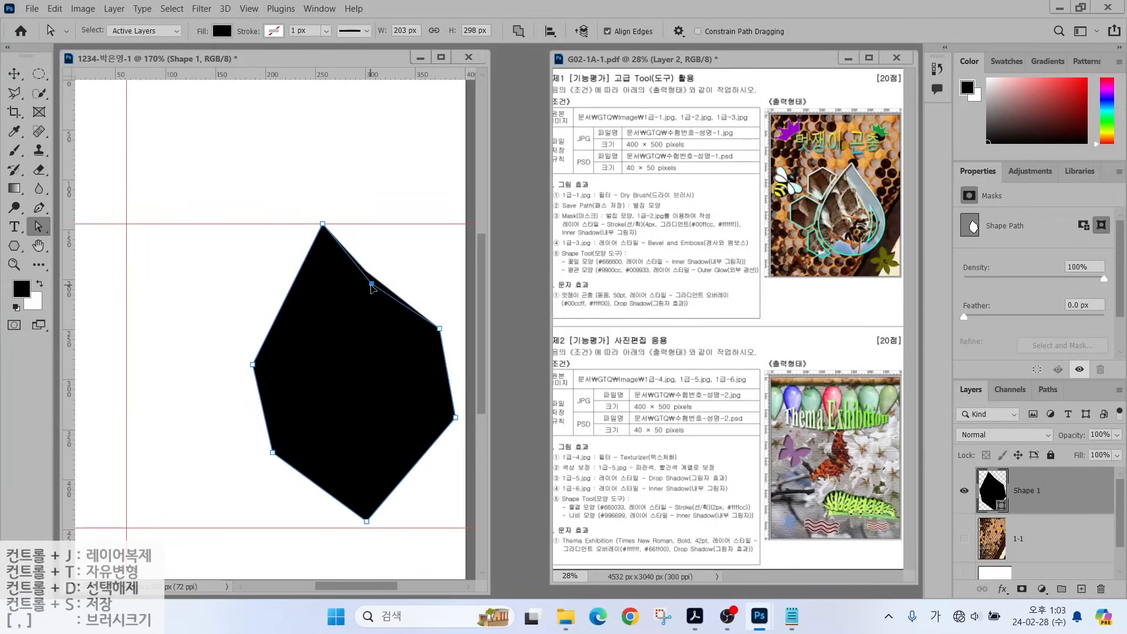
Convert the left, bottom and right corners into smooth curves.
drag(36, 210, 102, 281)
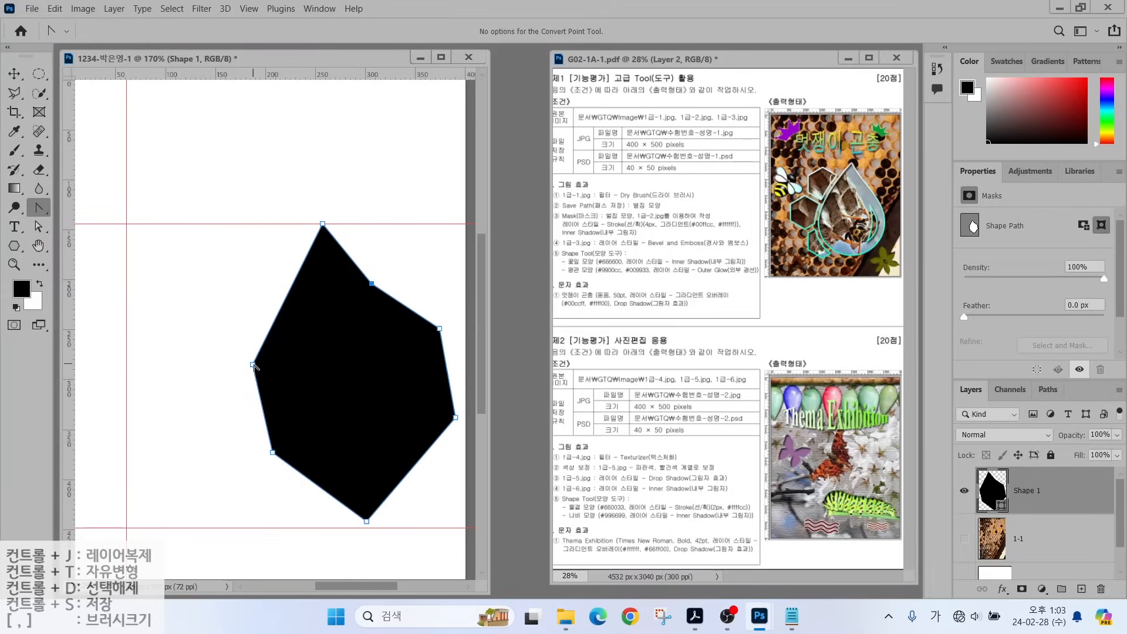
drag(253, 365, 243, 403)
drag(273, 452, 292, 484)
drag(367, 521, 415, 519)
drag(455, 417, 457, 379)
drag(439, 328, 456, 350)
drag(371, 283, 397, 307)
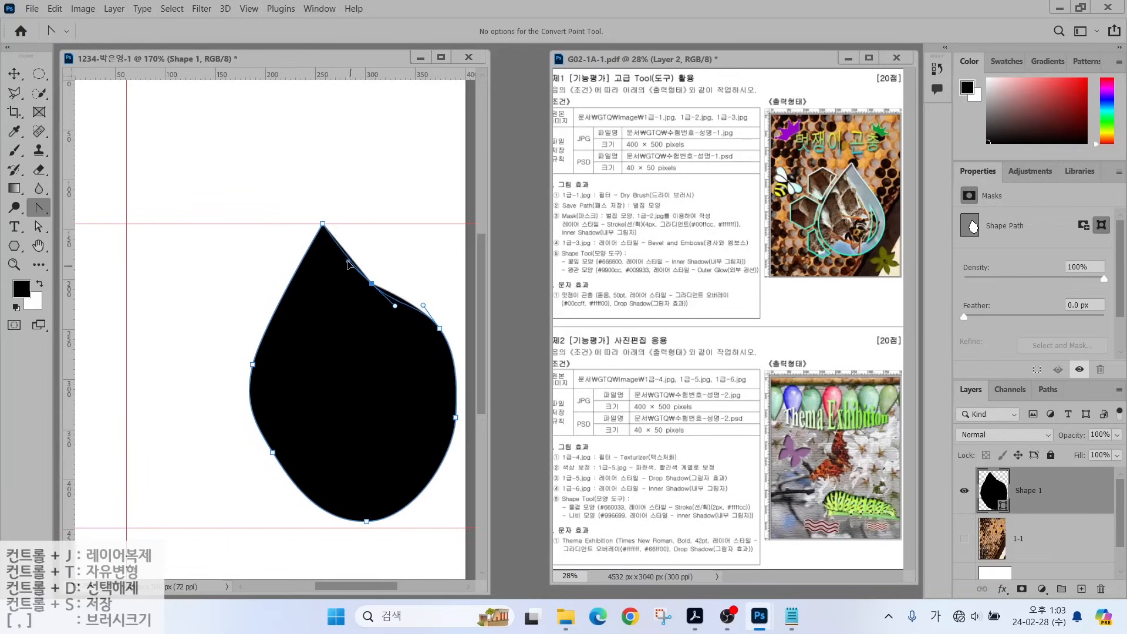
Fine-tune the anchor points to balance the teardrop's sides, bottom and pointed tip.
key(a)
drag(254, 368, 250, 349)
drag(272, 452, 259, 463)
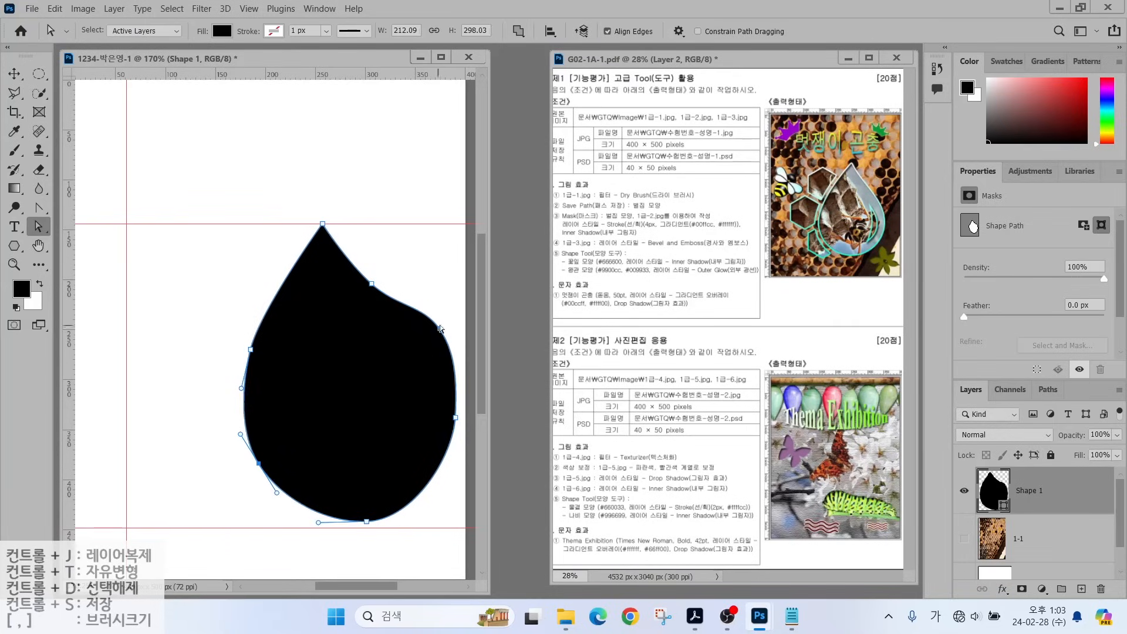
drag(440, 328, 431, 345)
drag(456, 418, 452, 437)
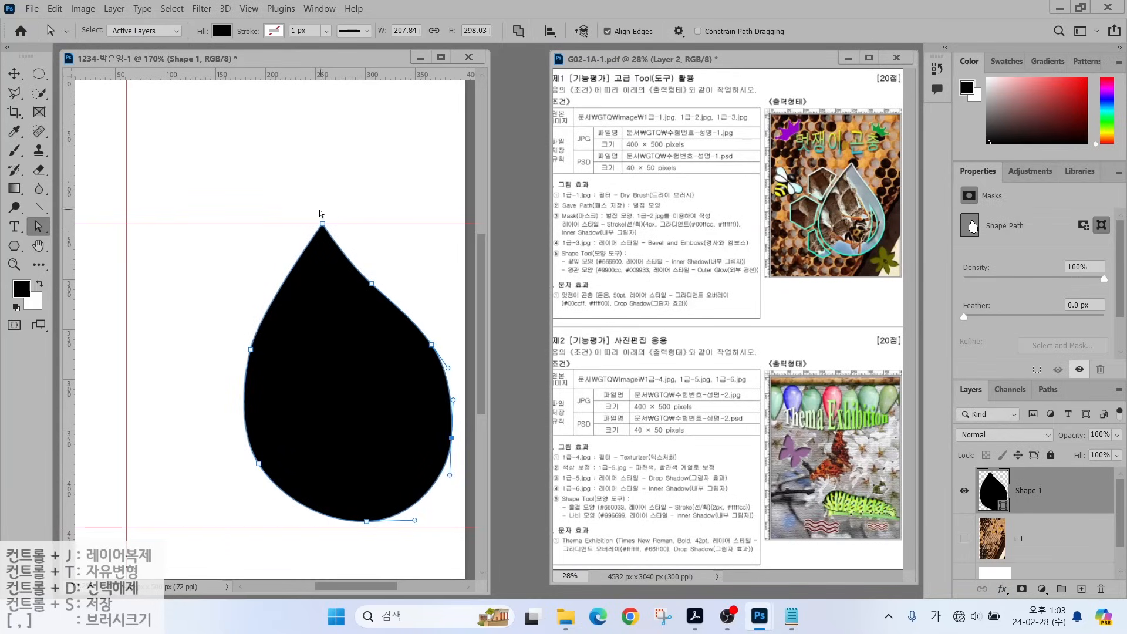
drag(322, 224, 334, 216)
drag(371, 283, 378, 293)
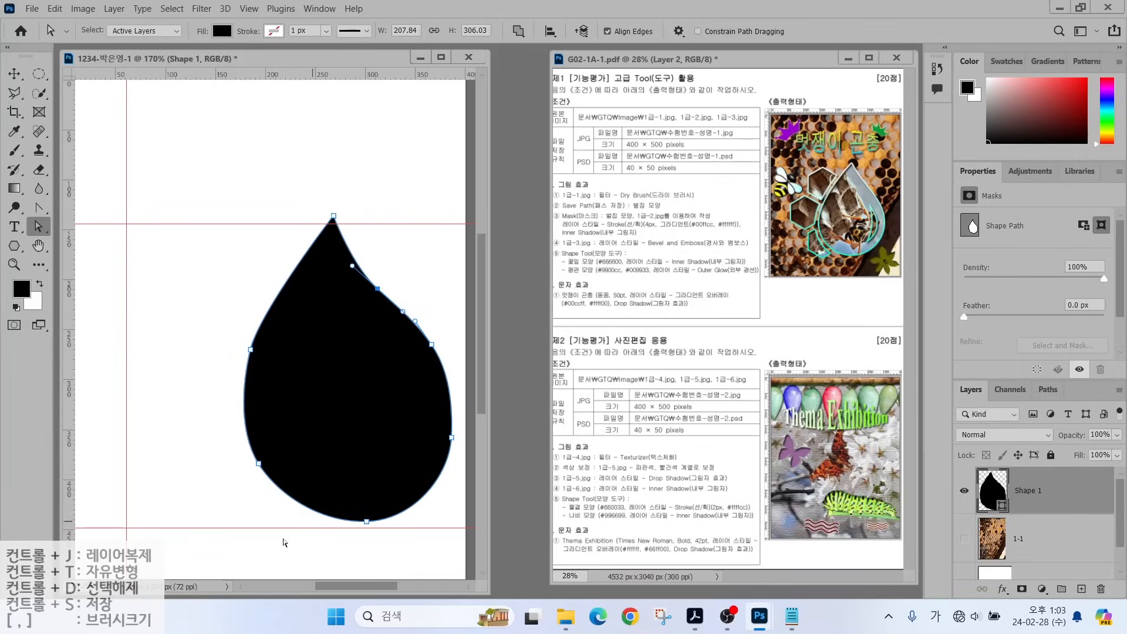
drag(367, 522, 352, 522)
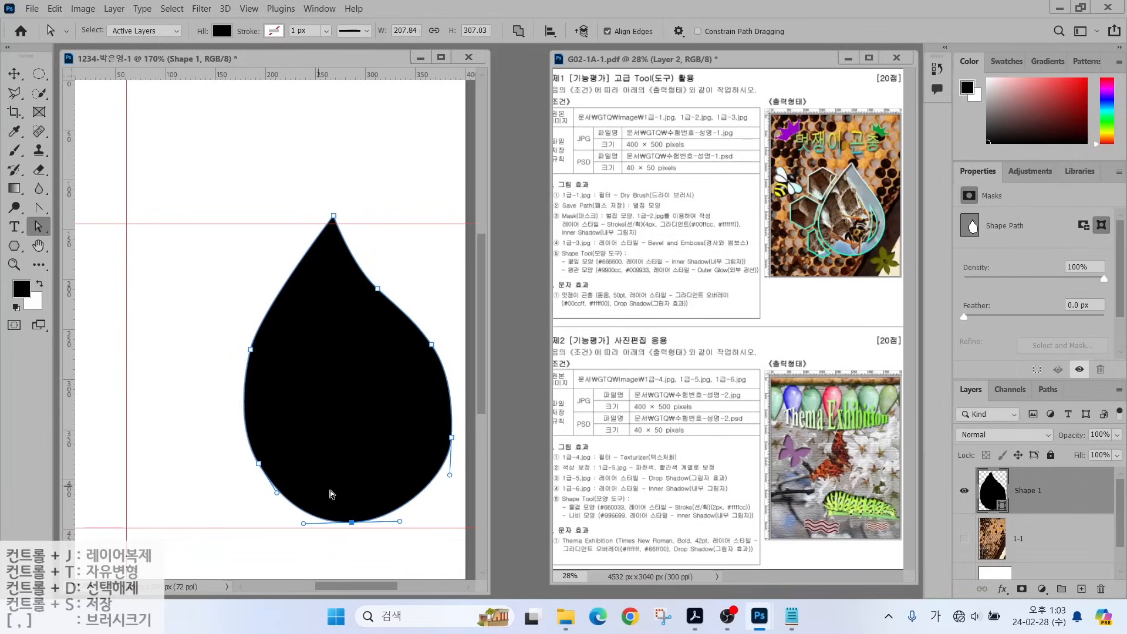
click(258, 464)
drag(257, 465, 248, 465)
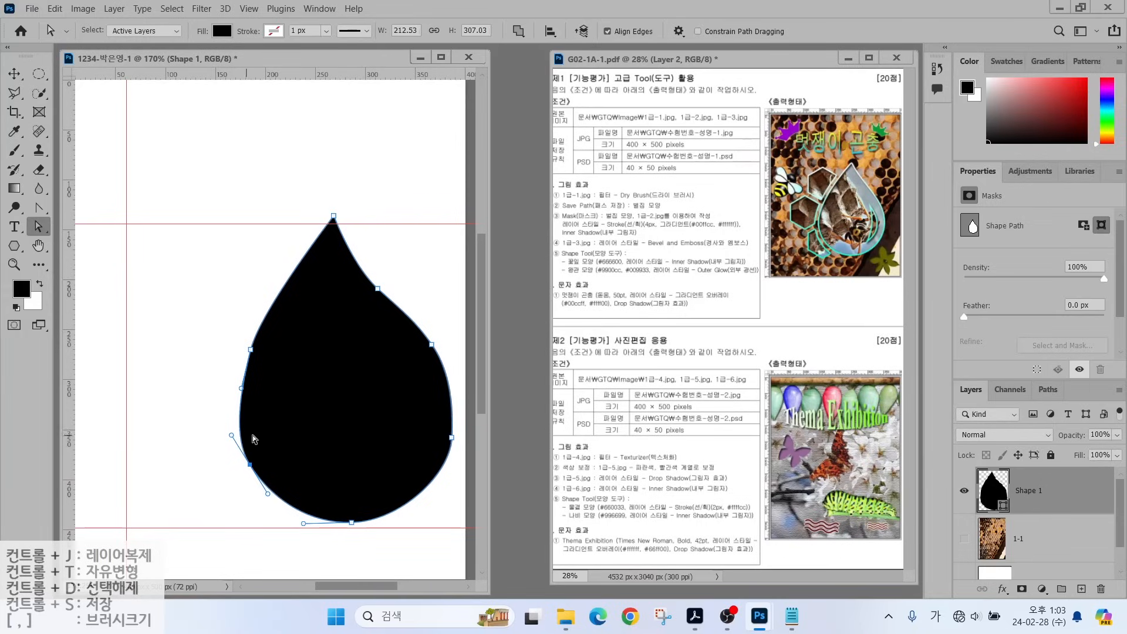
Make final anchor tweaks and deselect to reveal the finished teardrop, then choose the Pen Tool.
mouse_move(857, 197)
mouse_down()
mouse_move(862, 221)
mouse_move(846, 242)
mouse_move(870, 232)
mouse_move(866, 207)
mouse_up()
key(Escape)
mouse_move(251, 369)
mouse_down()
mouse_move(230, 358)
mouse_move(267, 351)
mouse_up()
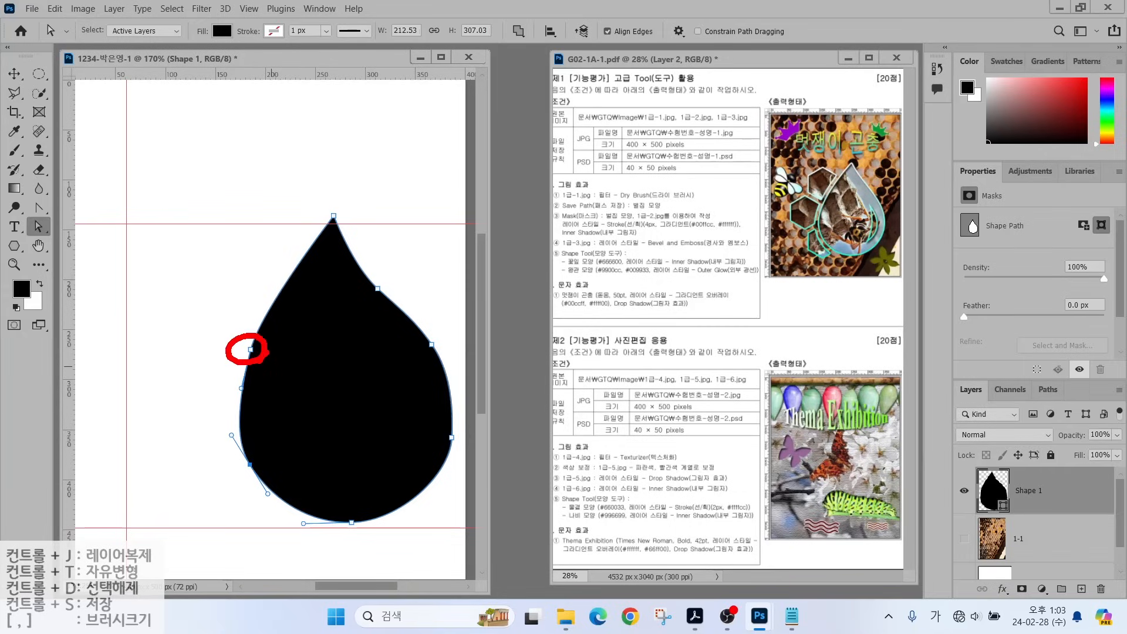
mouse_move(379, 299)
mouse_down()
mouse_move(366, 264)
mouse_move(376, 292)
mouse_up()
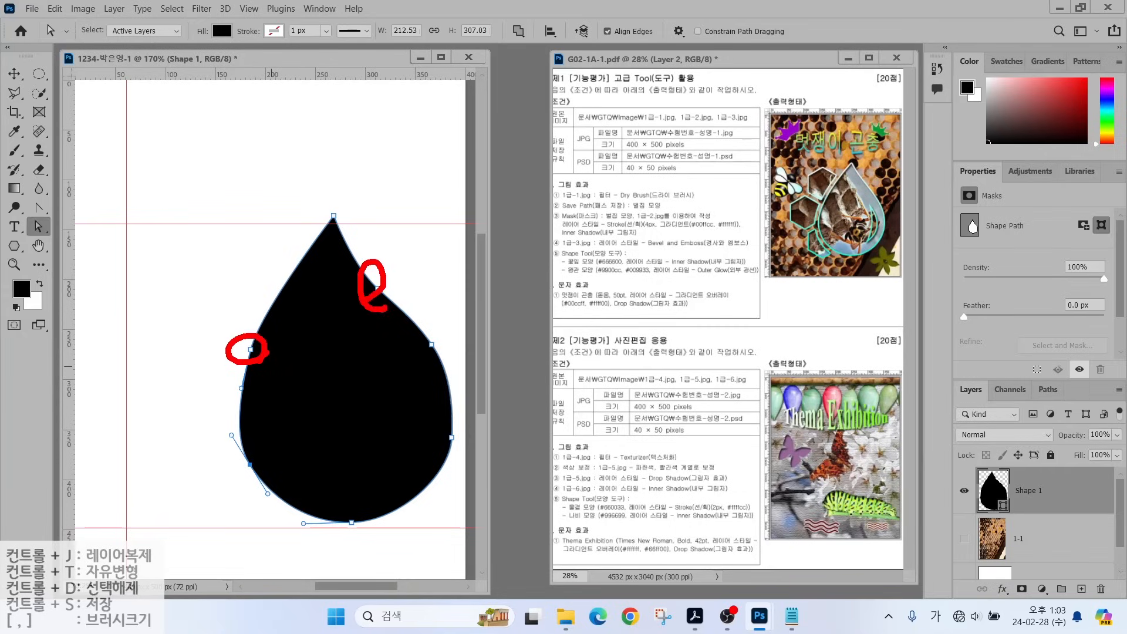
key(Escape)
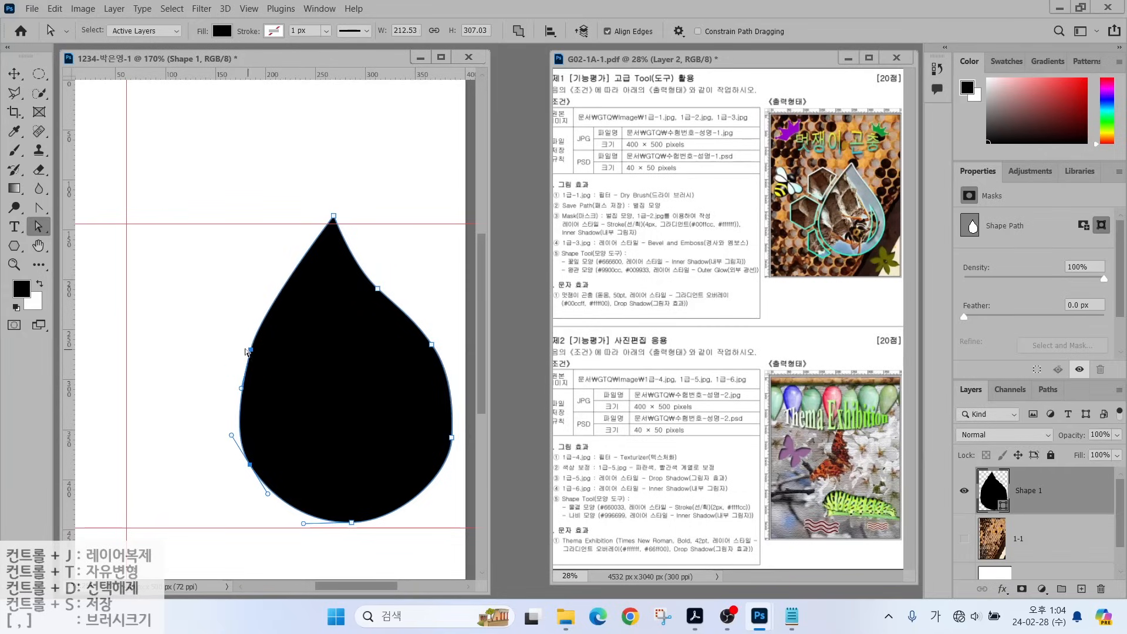
click(223, 354)
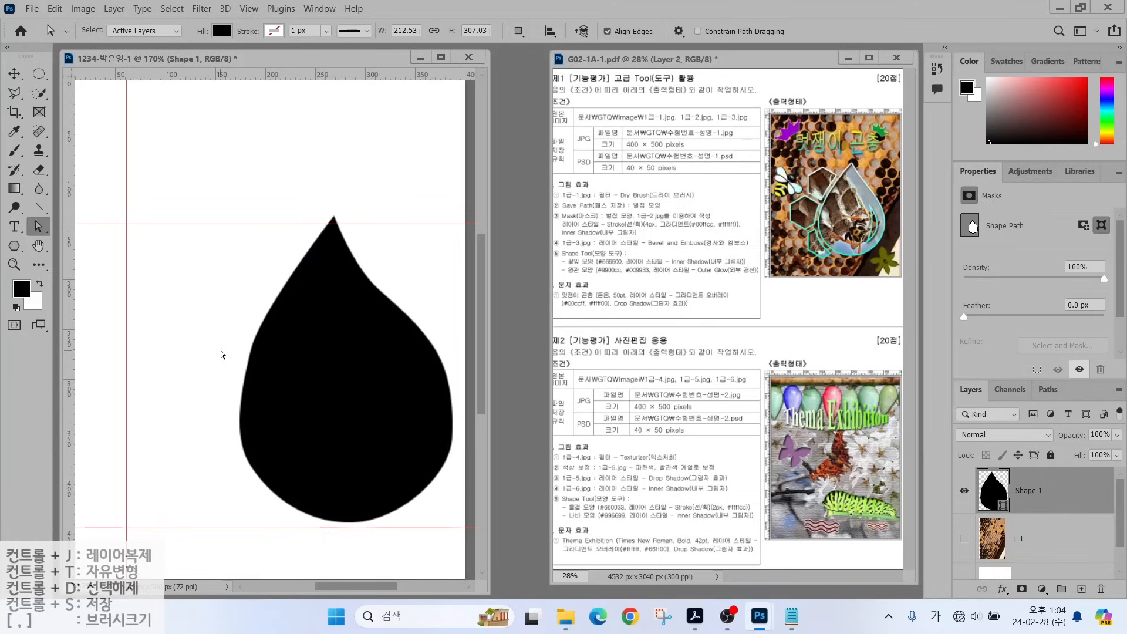
right_click(41, 208)
click(83, 207)
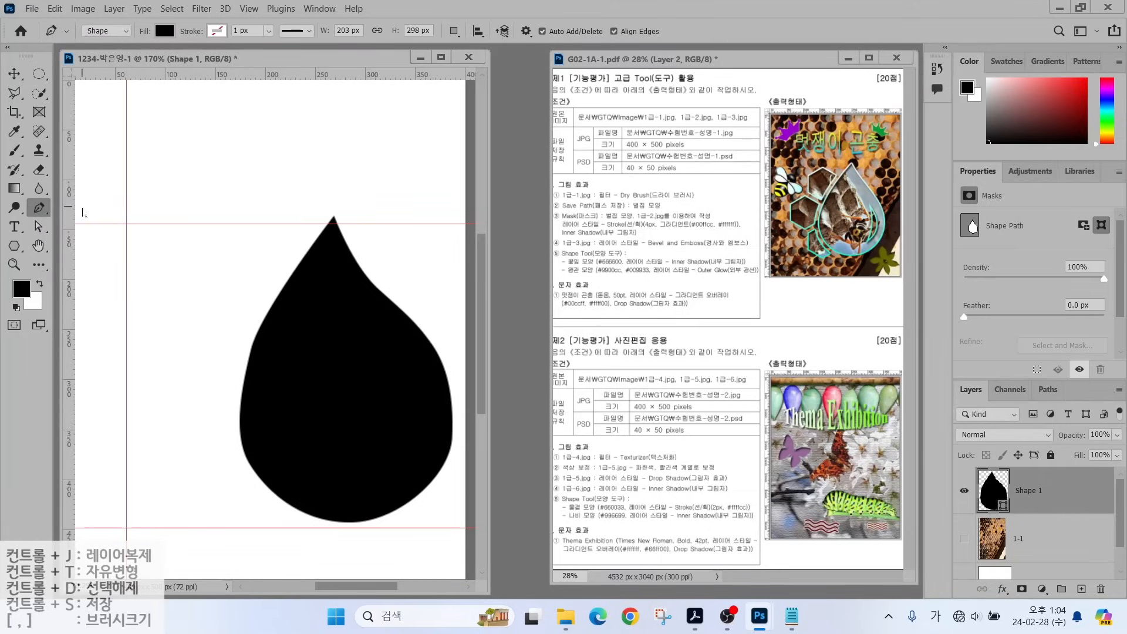
Set the pen's path operation to Subtract Front Shape, then select layer 1-1.
key(alt)
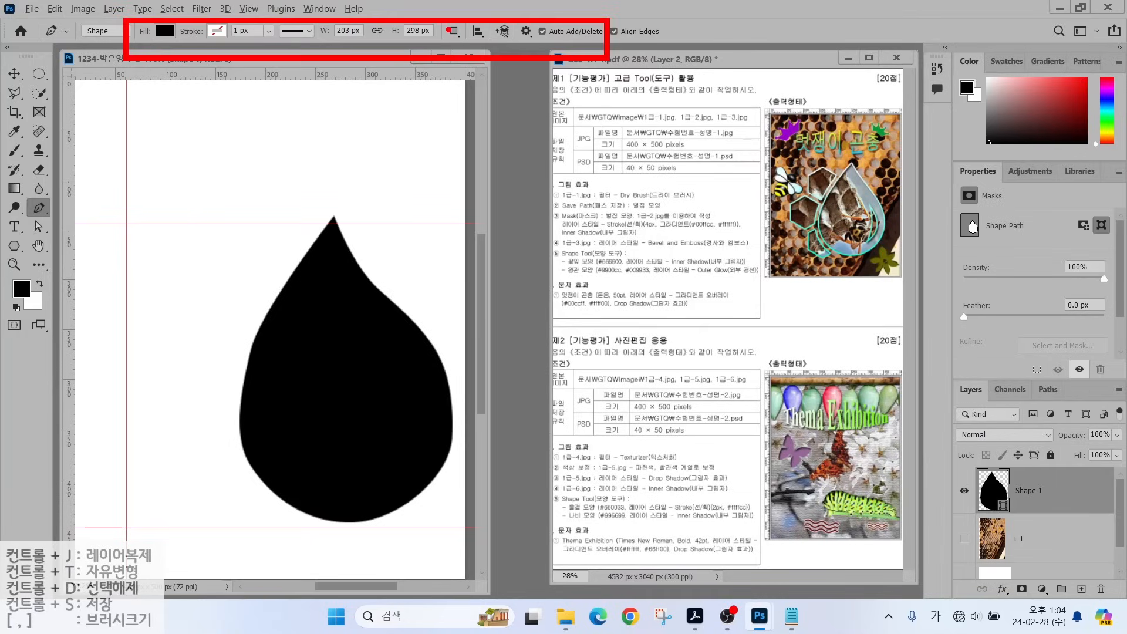
mouse_move(467, 39)
mouse_down()
mouse_move(439, 27)
mouse_move(470, 34)
mouse_up()
drag(491, 89, 476, 39)
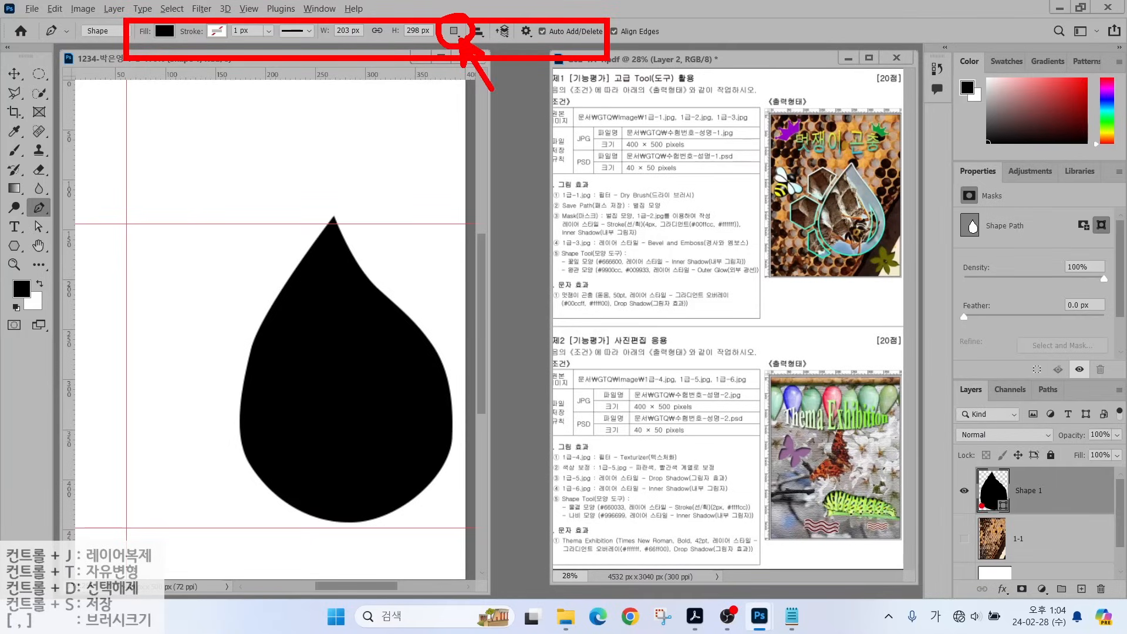
drag(977, 505, 924, 434)
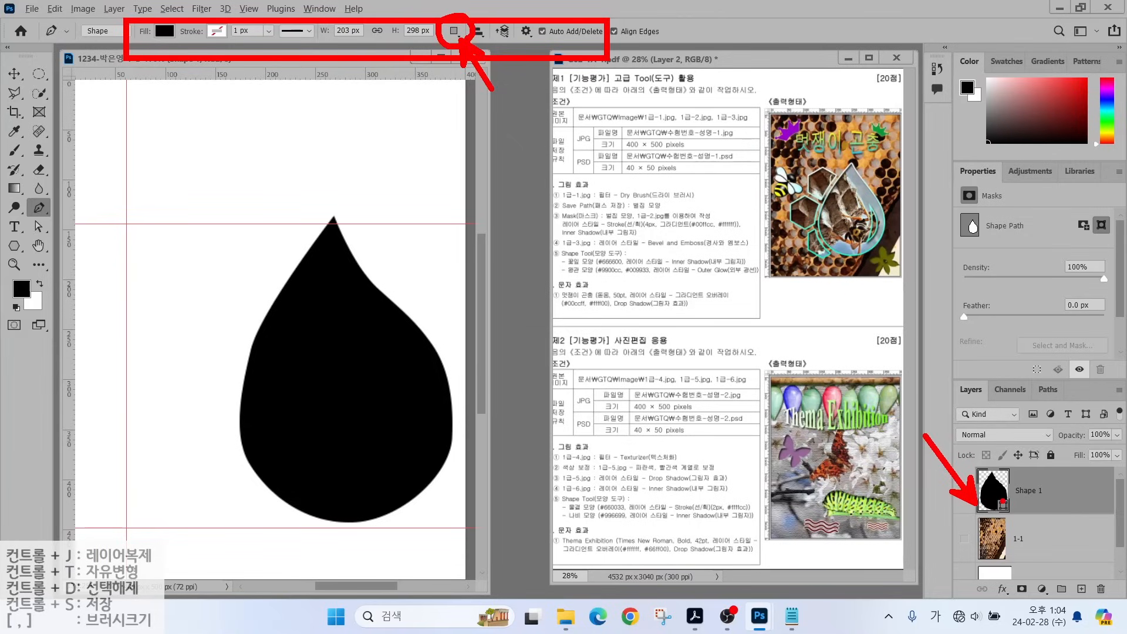
click(453, 31)
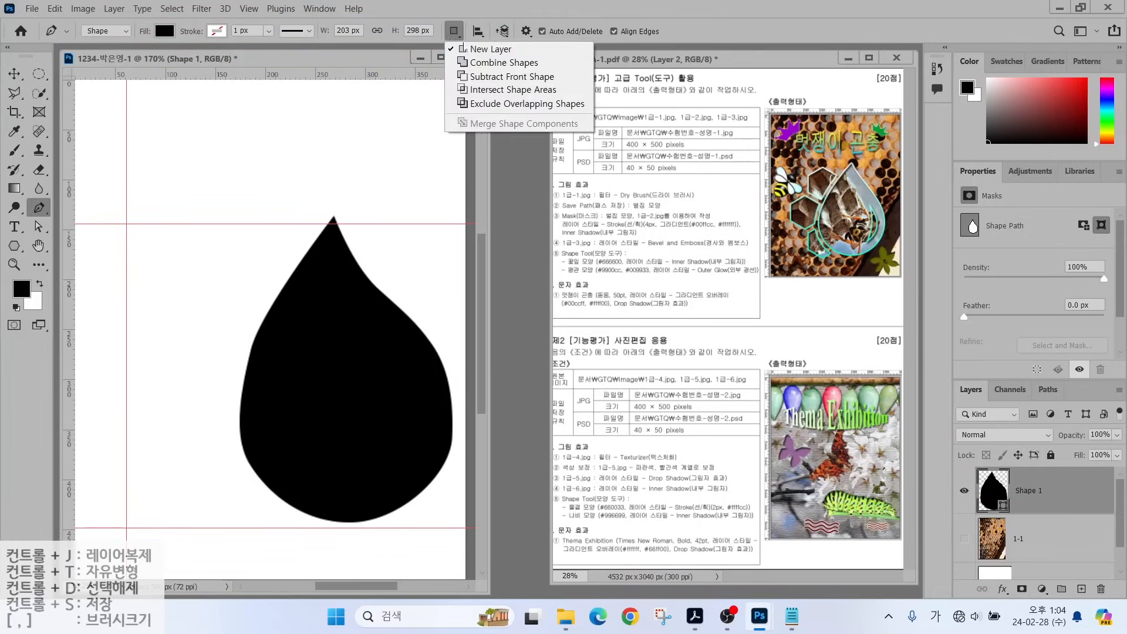
click(473, 77)
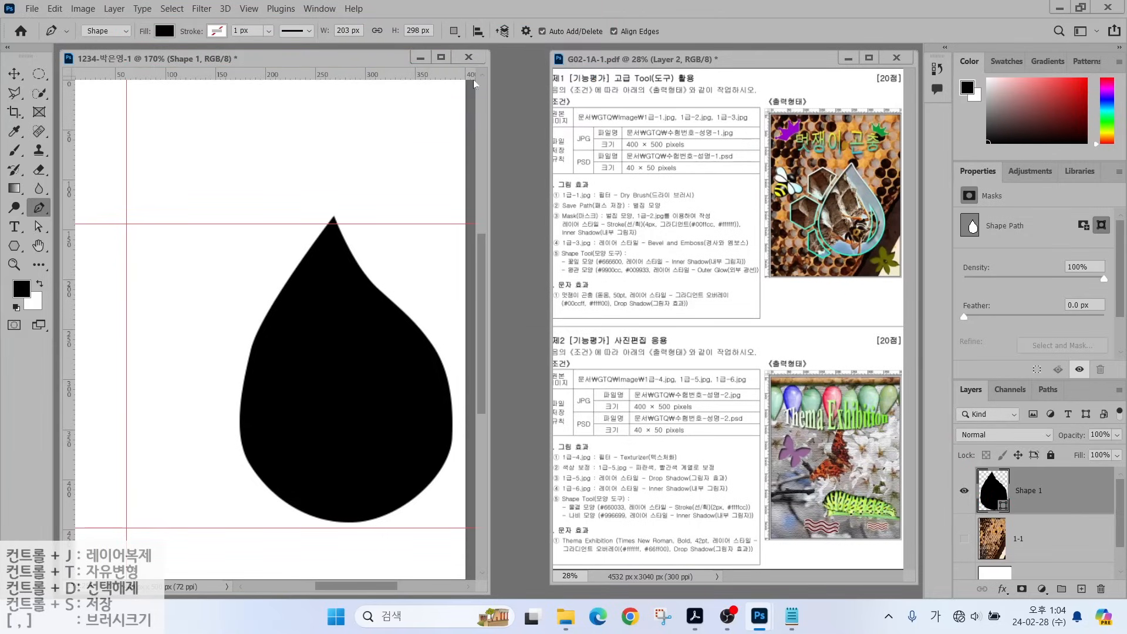
click(454, 31)
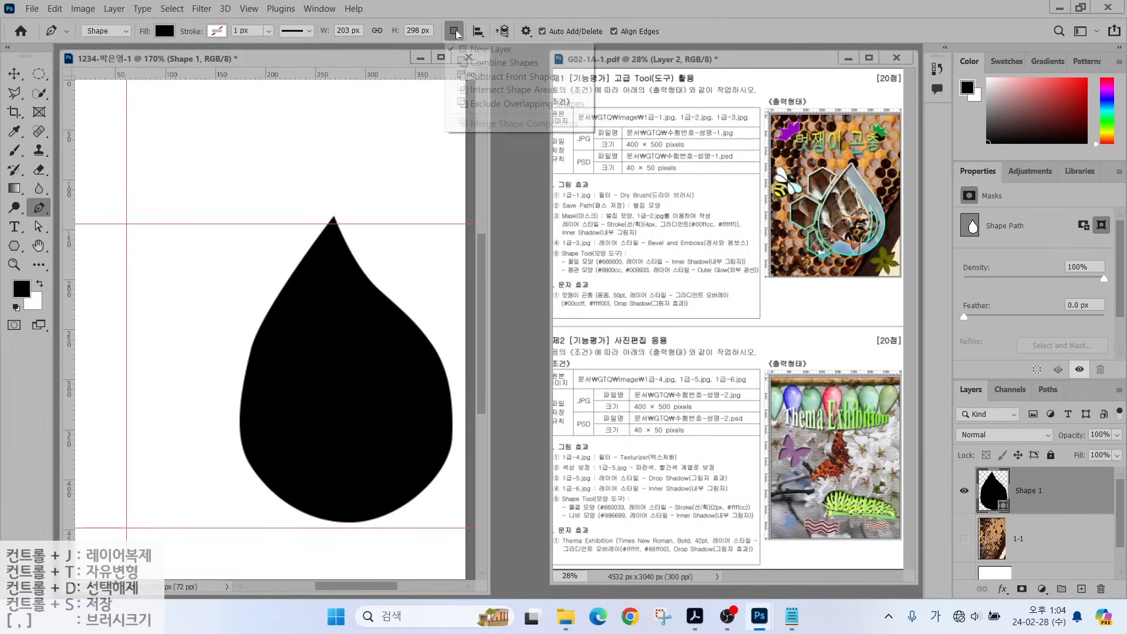
click(480, 76)
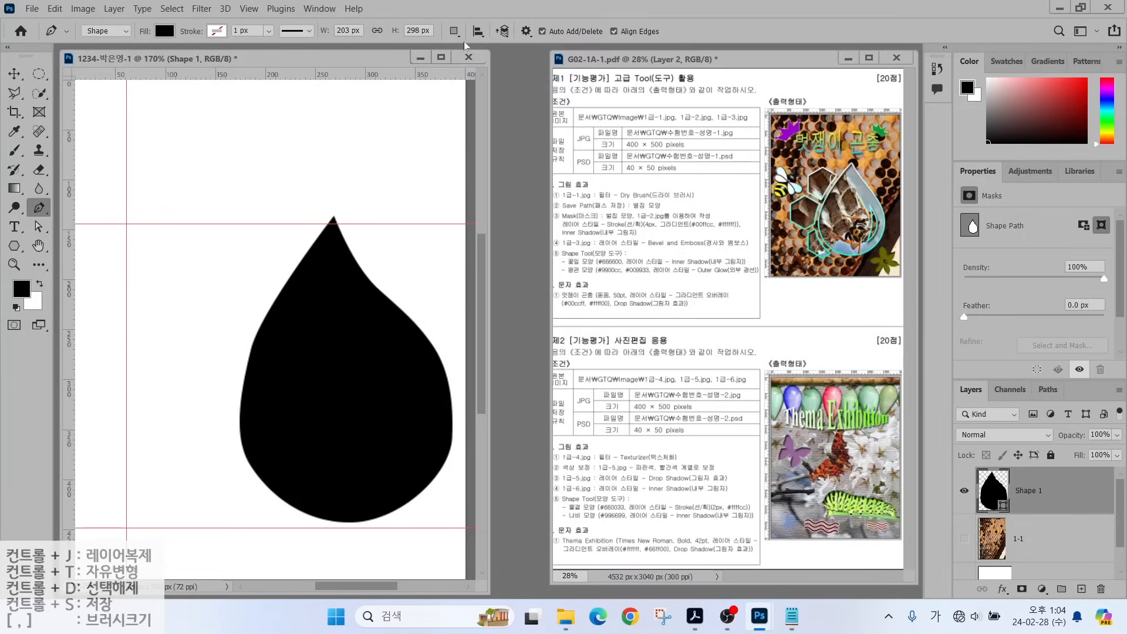
click(1037, 538)
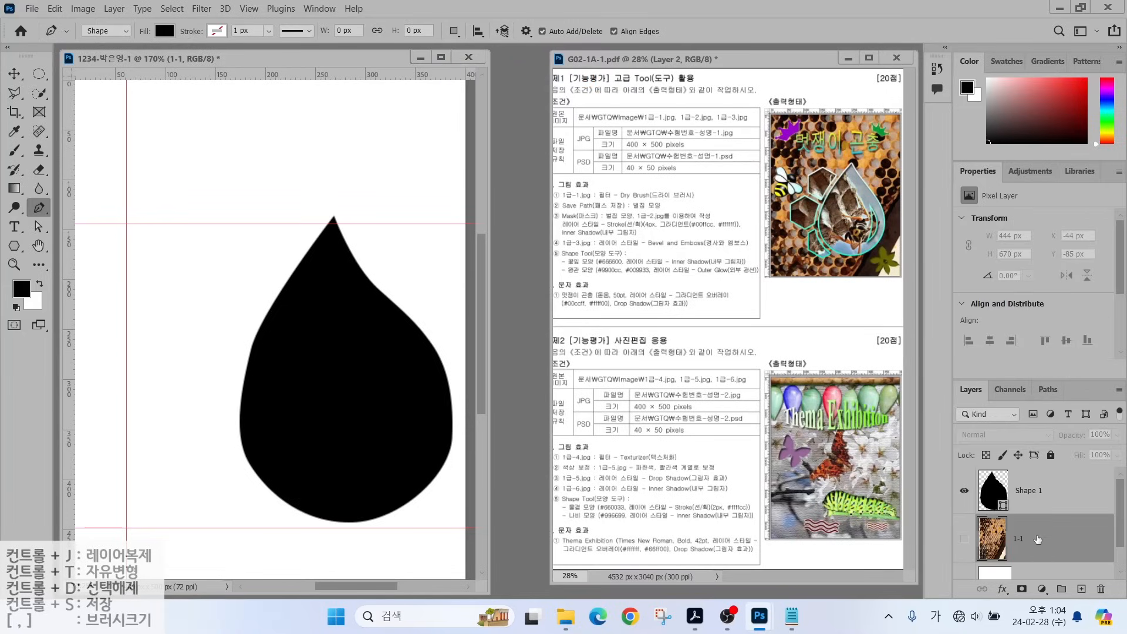
On Shape 1, draw a closed four-point chevron path inside the teardrop's right side.
click(1035, 497)
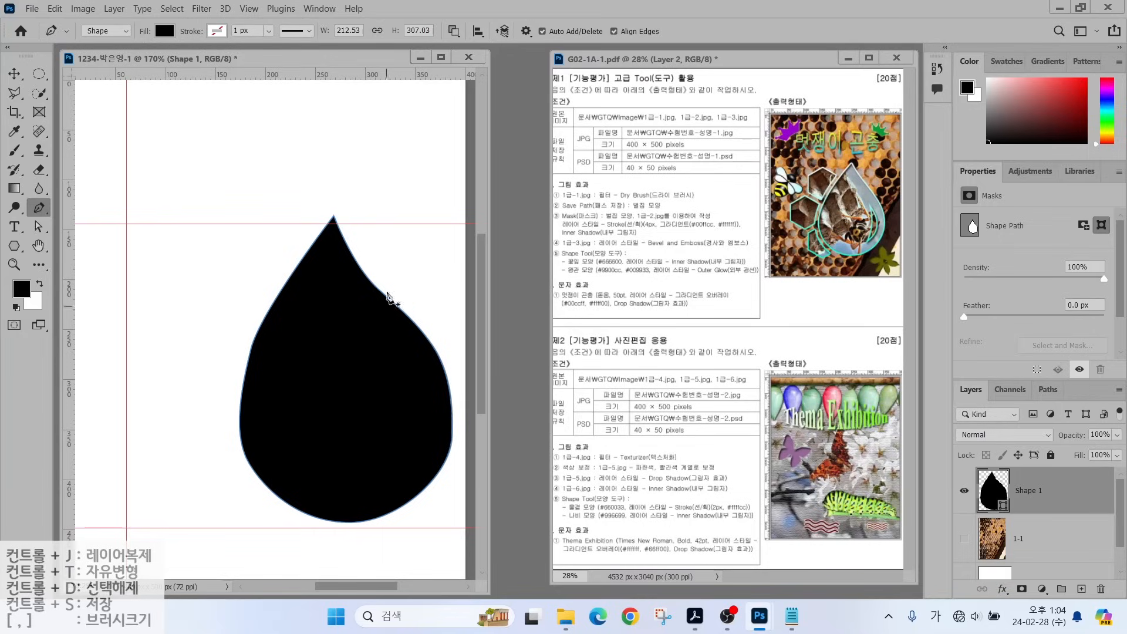
click(380, 330)
click(425, 399)
click(383, 475)
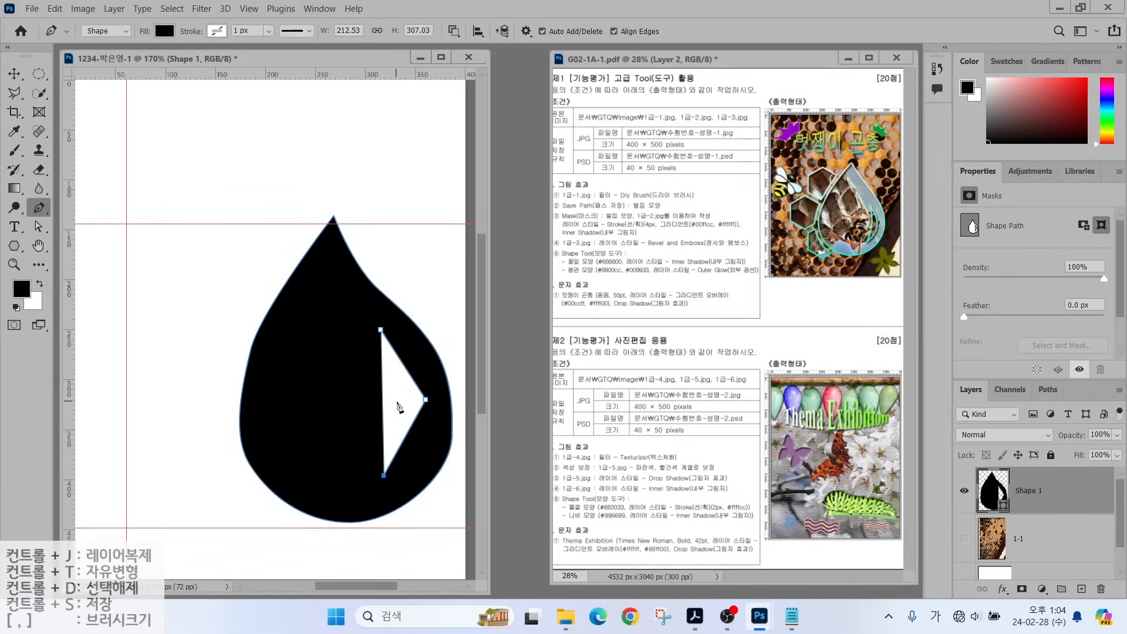
click(397, 402)
click(380, 330)
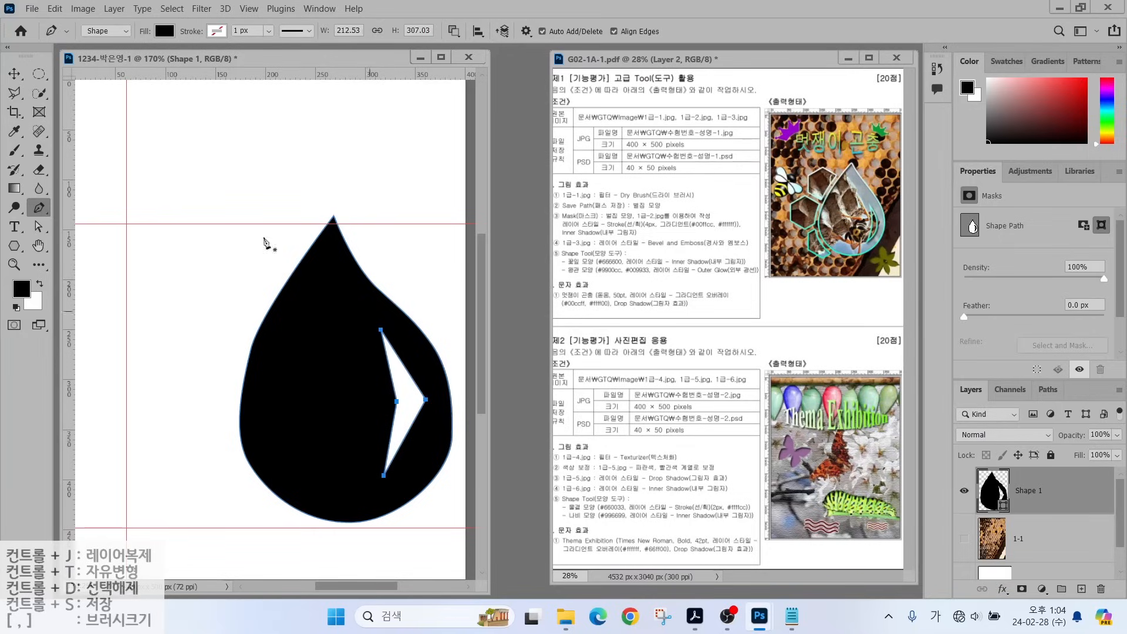
Curve the chevron's corners into a crescent and thin it by repositioning its anchors.
click(40, 210)
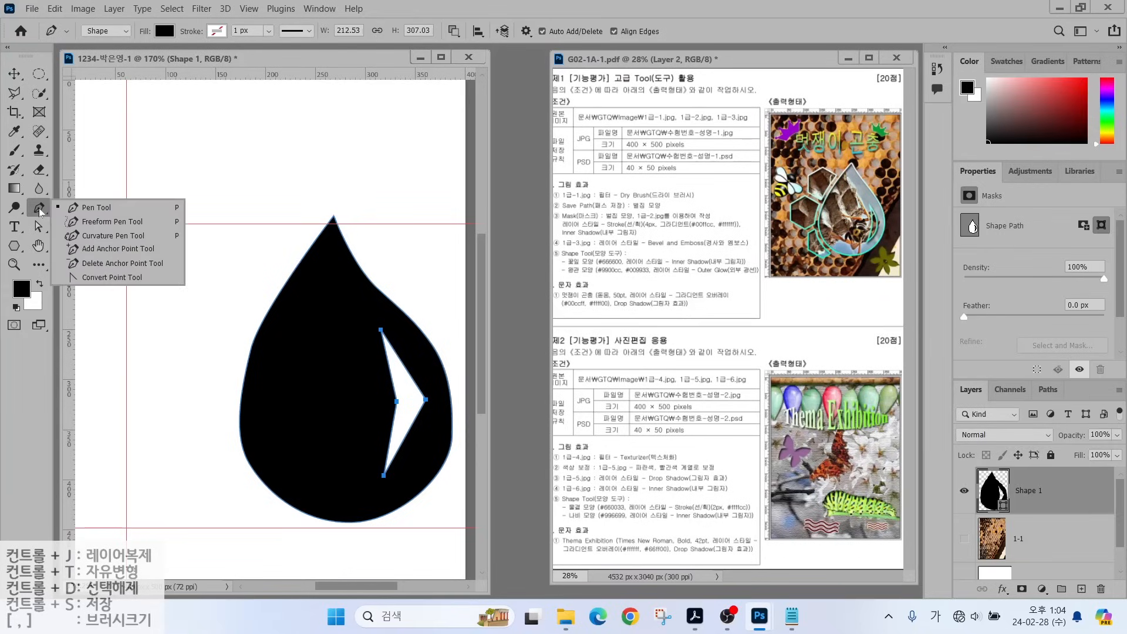
click(102, 283)
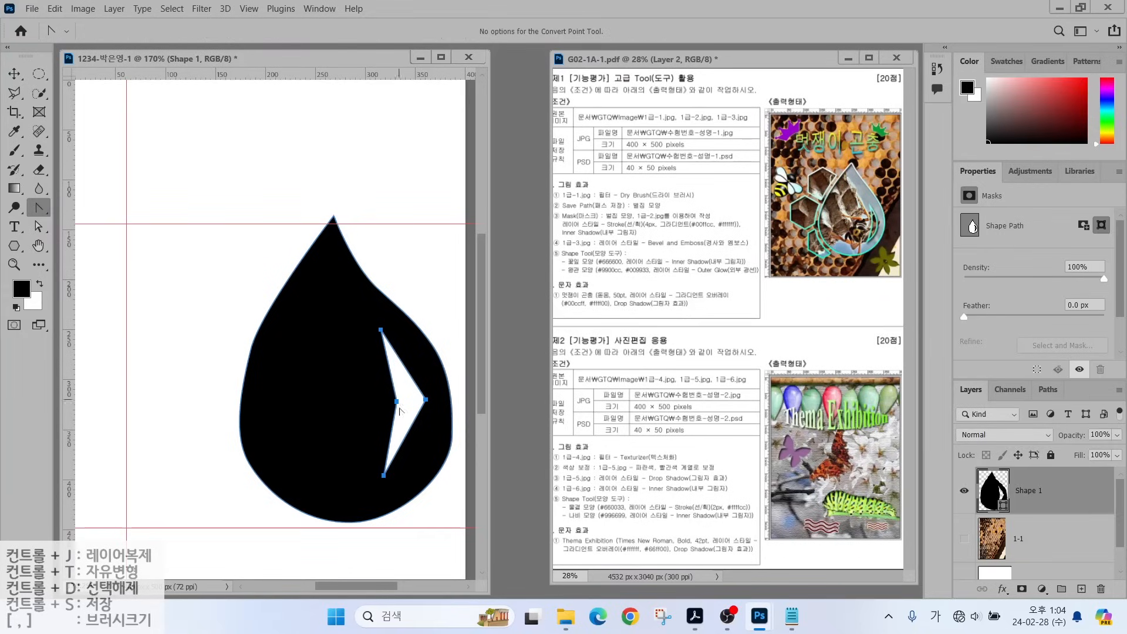
drag(427, 401, 428, 443)
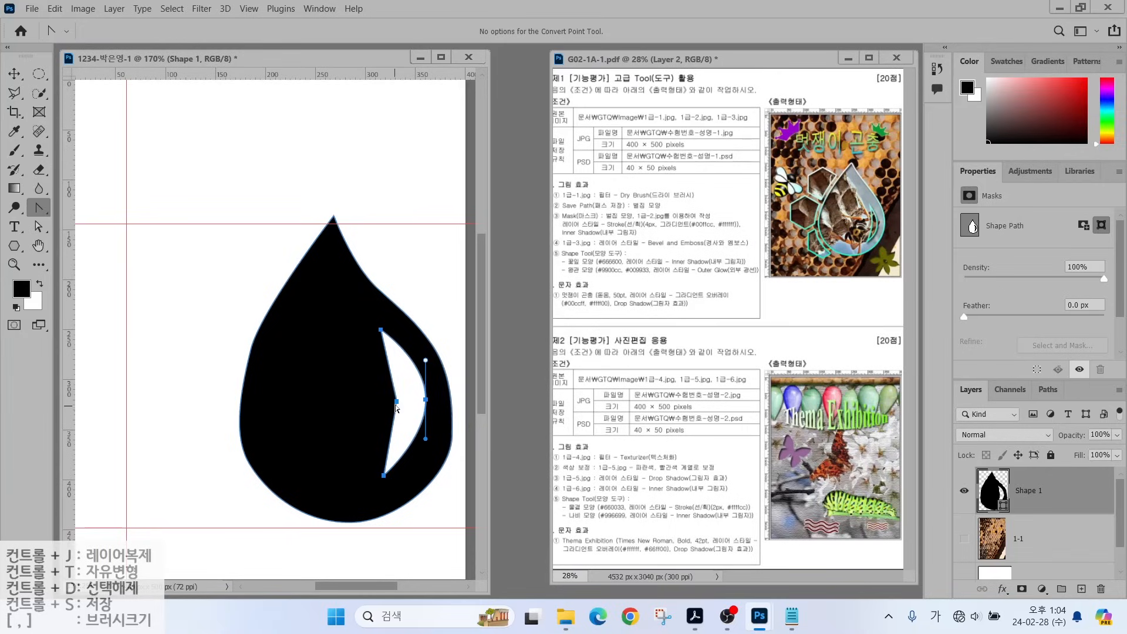
drag(397, 404, 397, 368)
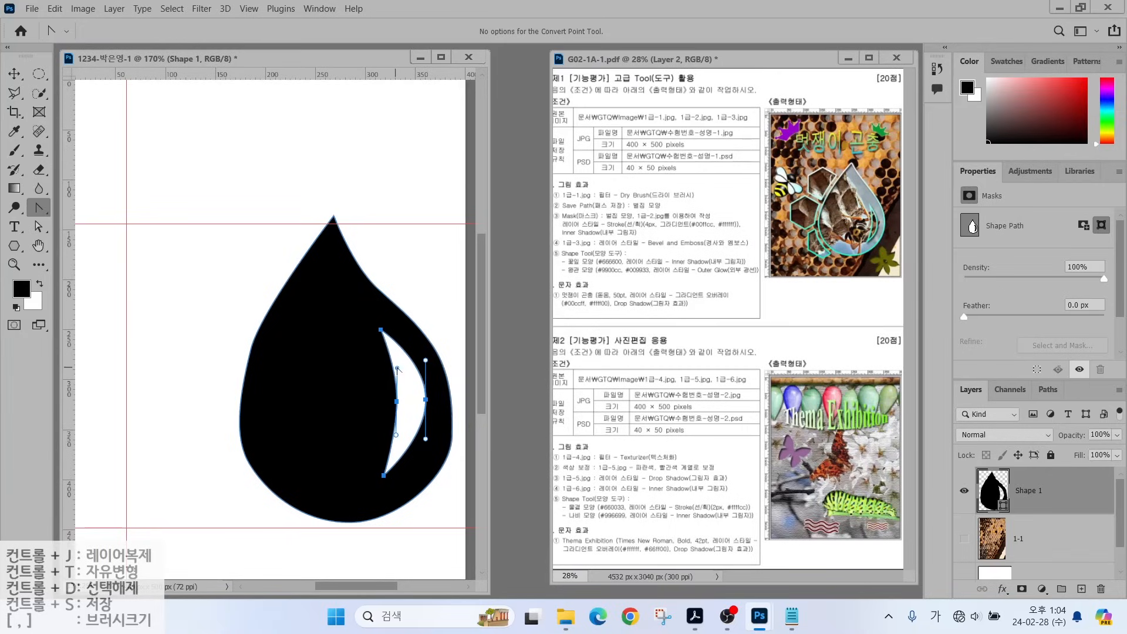
click(39, 227)
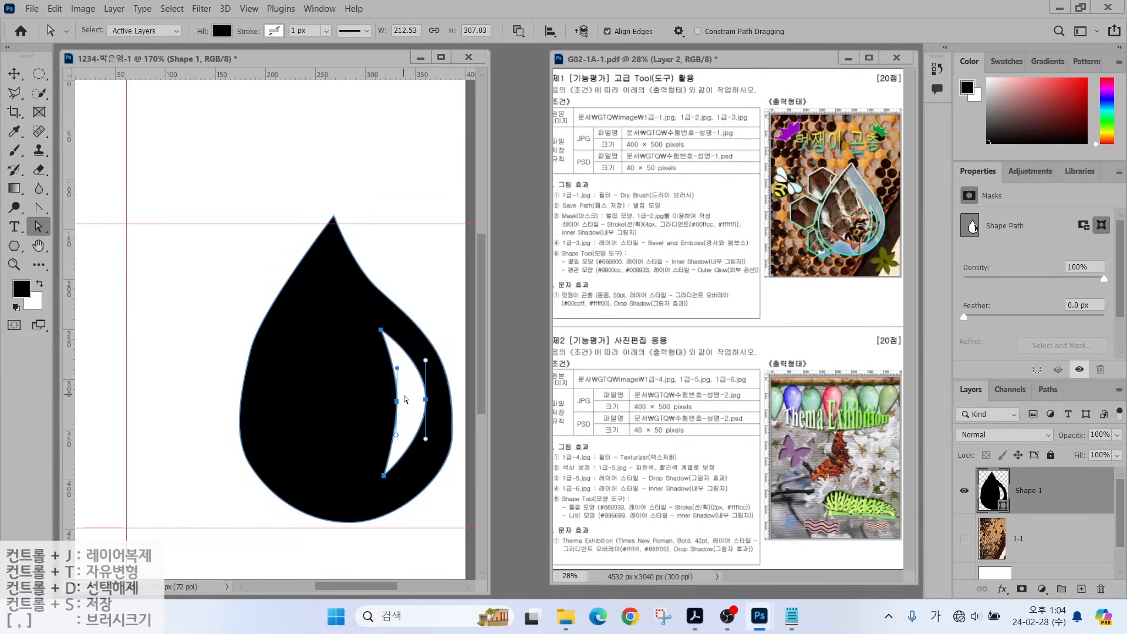
click(397, 403)
drag(397, 403, 407, 402)
drag(381, 330, 391, 344)
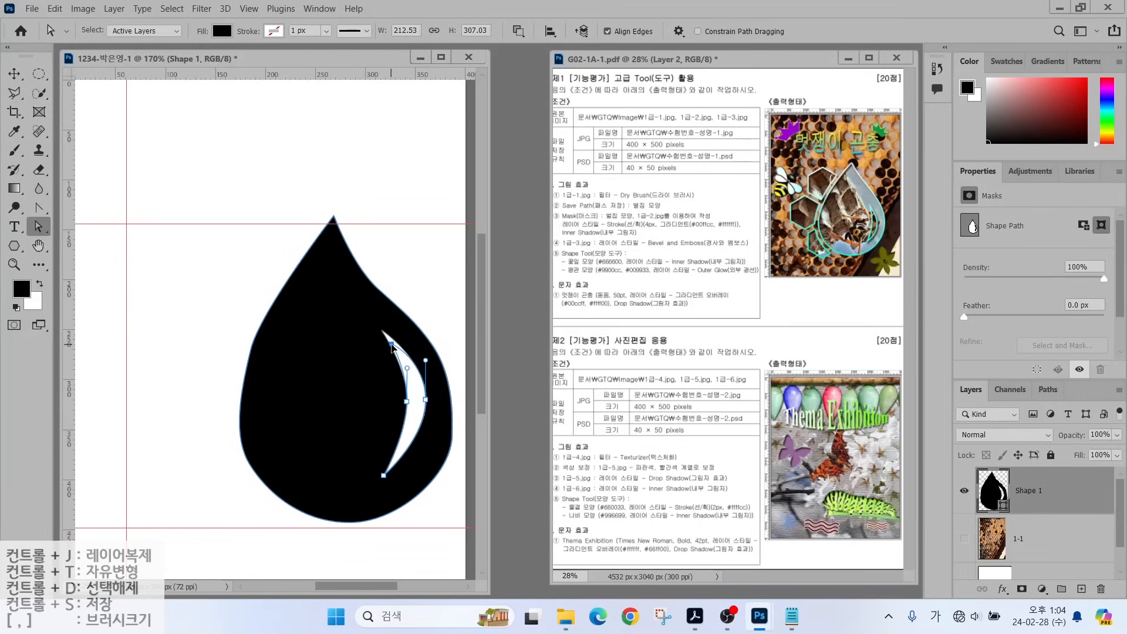
drag(383, 475, 392, 467)
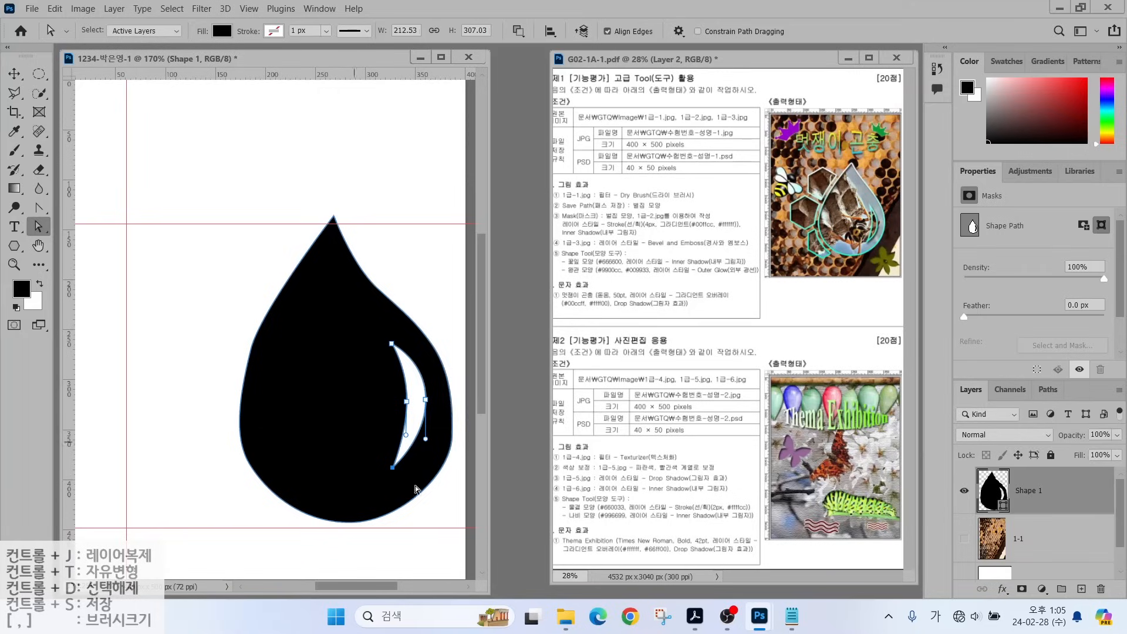
click(437, 510)
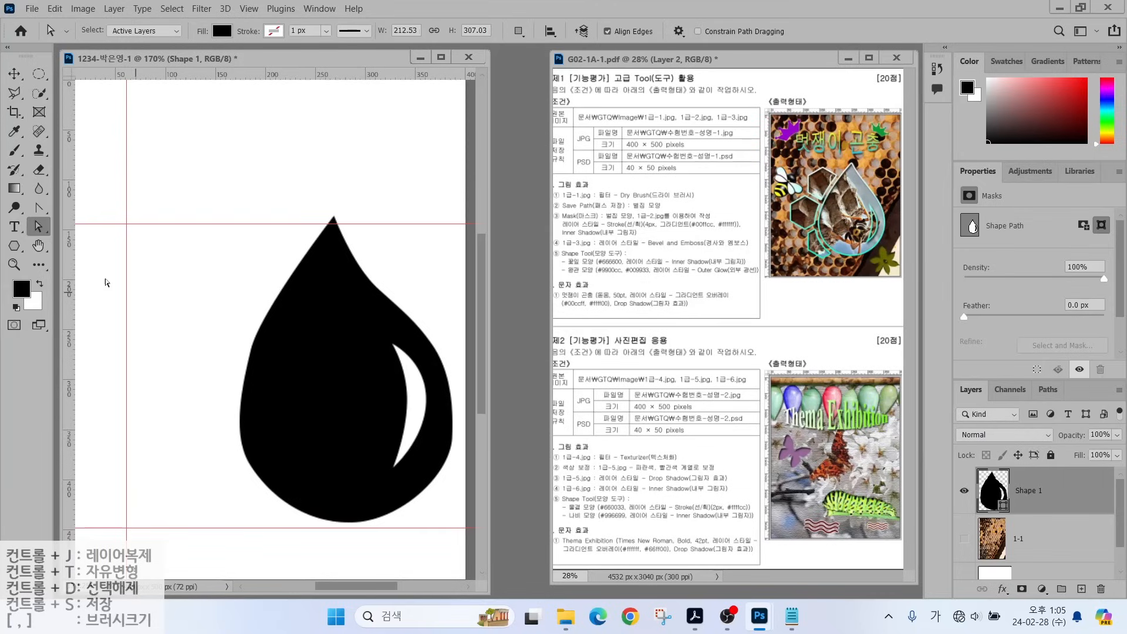
Draw a 6-sided black hexagon at the teardrop's upper left and rotate it 90°.
click(14, 245)
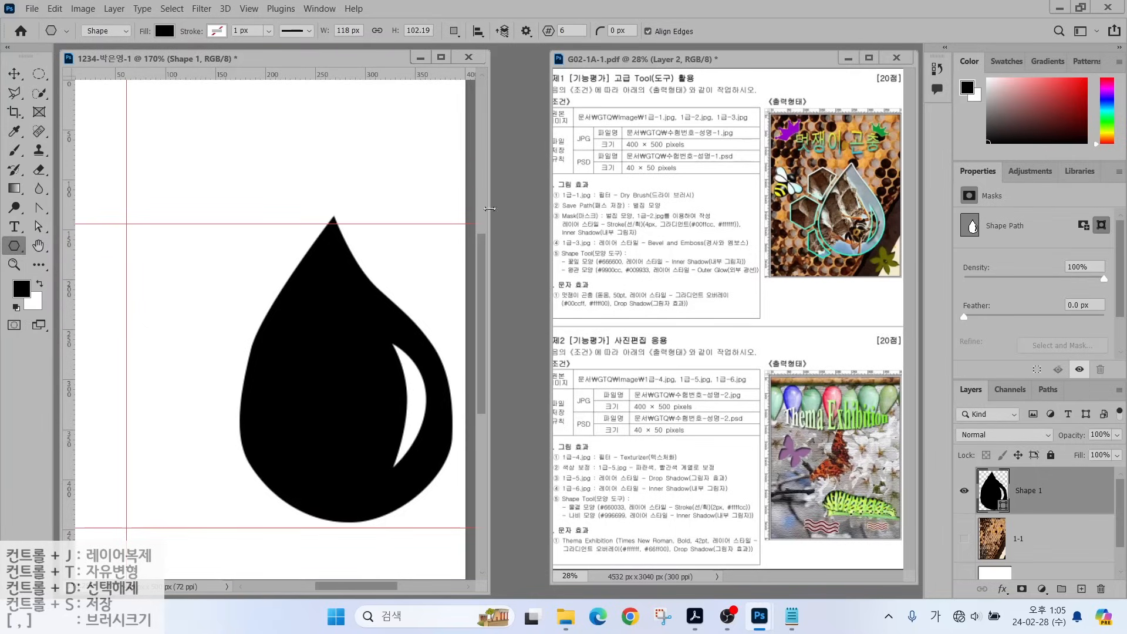
key(ctrl+2)
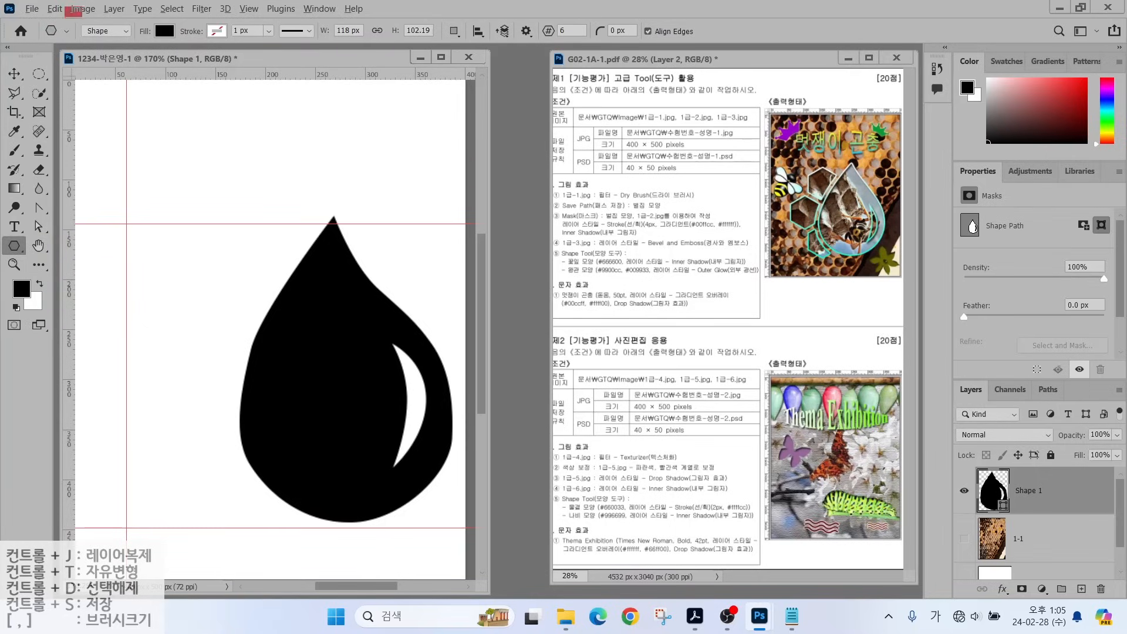
drag(65, 7, 673, 74)
mouse_move(144, 45)
mouse_down()
mouse_move(108, 53)
mouse_move(117, 12)
mouse_move(128, 46)
mouse_move(212, 37)
mouse_move(194, 51)
mouse_up()
mouse_move(594, 33)
mouse_down()
mouse_move(548, 42)
mouse_move(594, 27)
mouse_up()
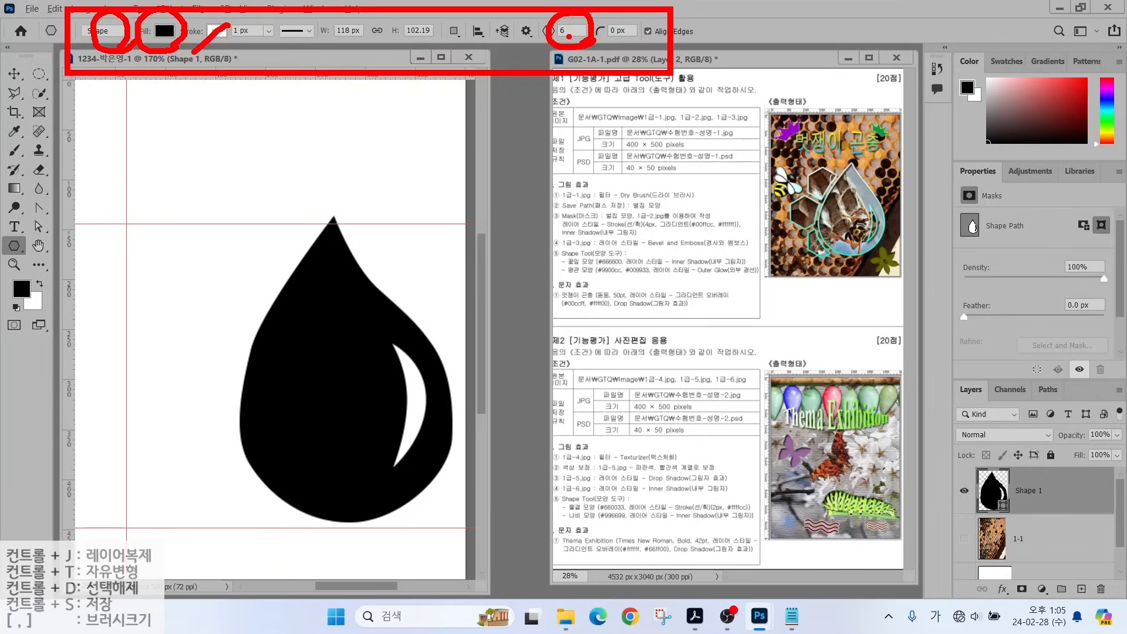
drag(572, 21, 565, 34)
key(Escape)
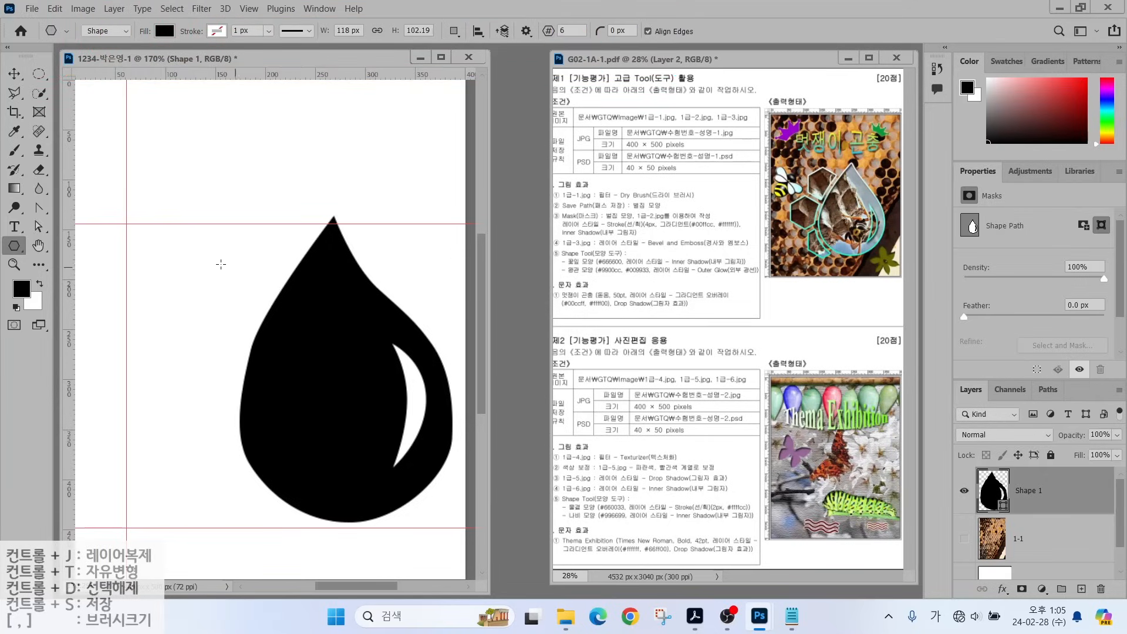
drag(199, 254, 285, 335)
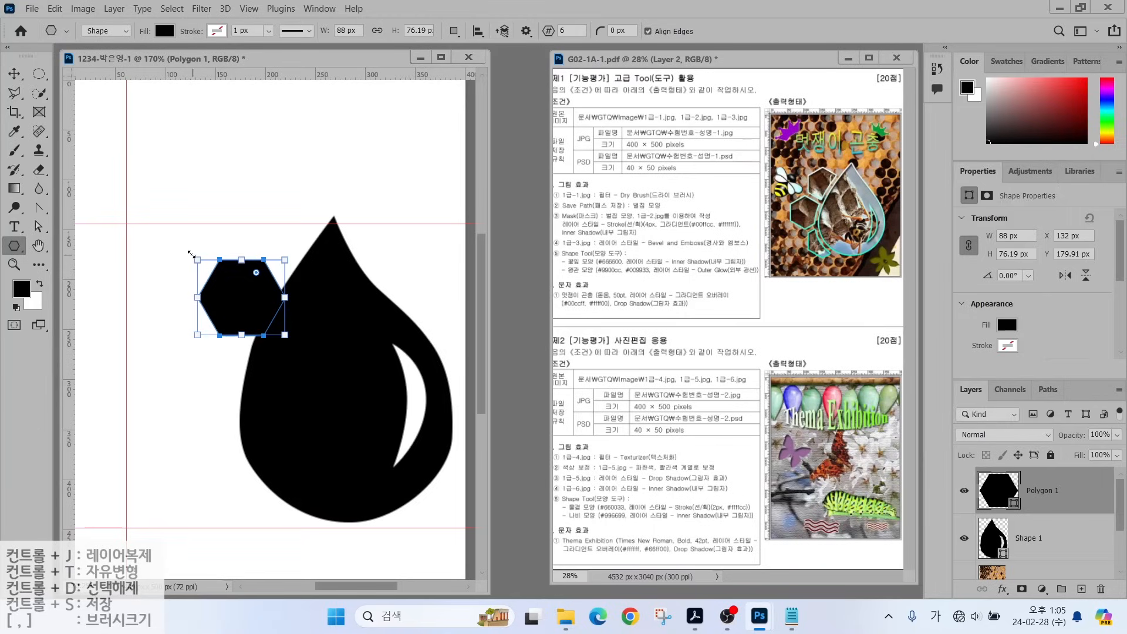
drag(188, 250, 271, 257)
drag(38, 226, 94, 229)
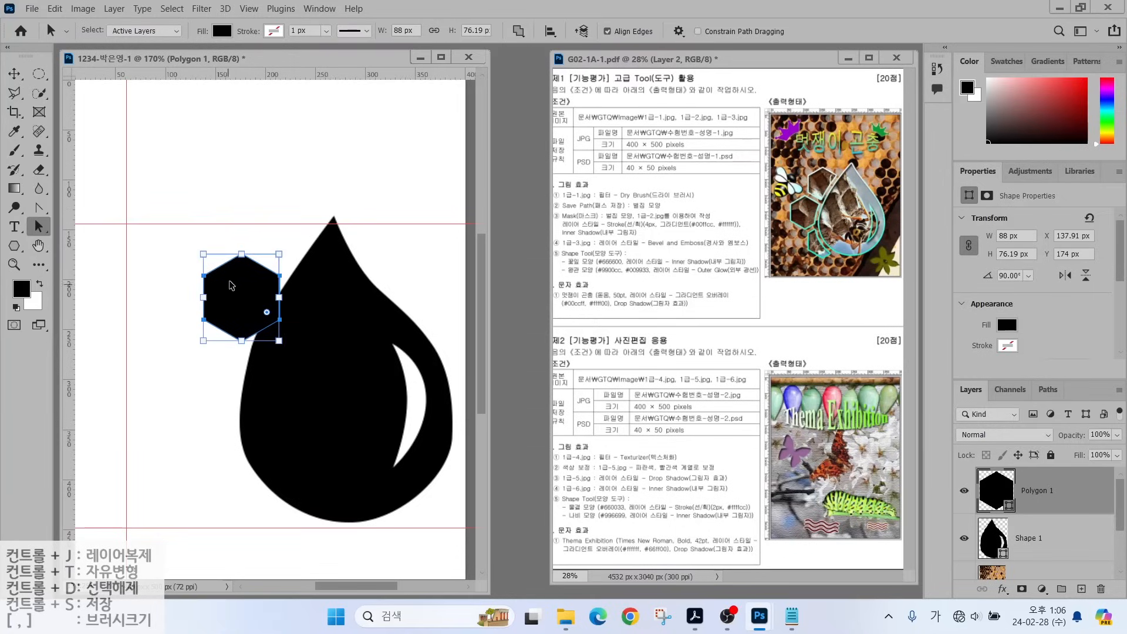
drag(240, 294, 249, 286)
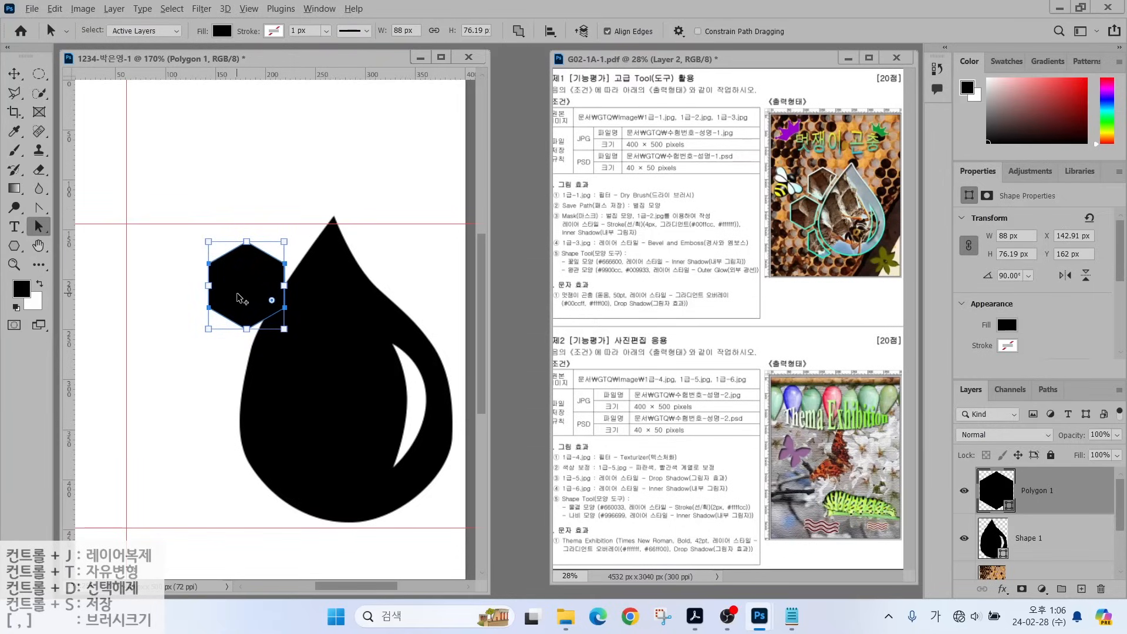
key(alt)
key(alt)
drag(241, 279, 247, 440)
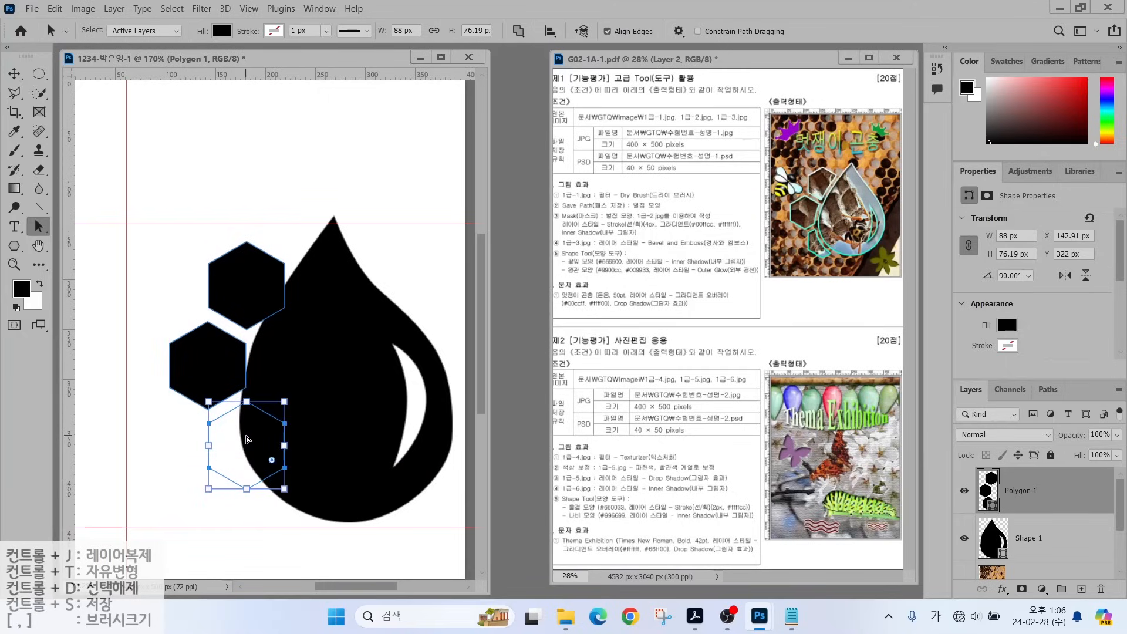
key(ctrl+a)
drag(207, 361, 201, 365)
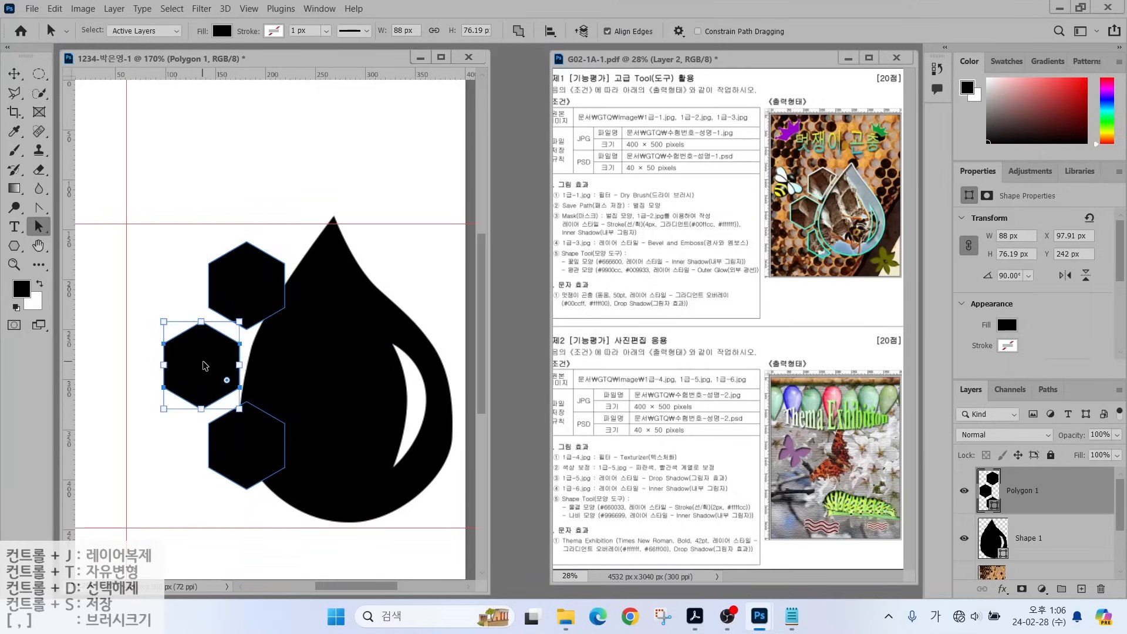
key(Left)
key(Left)
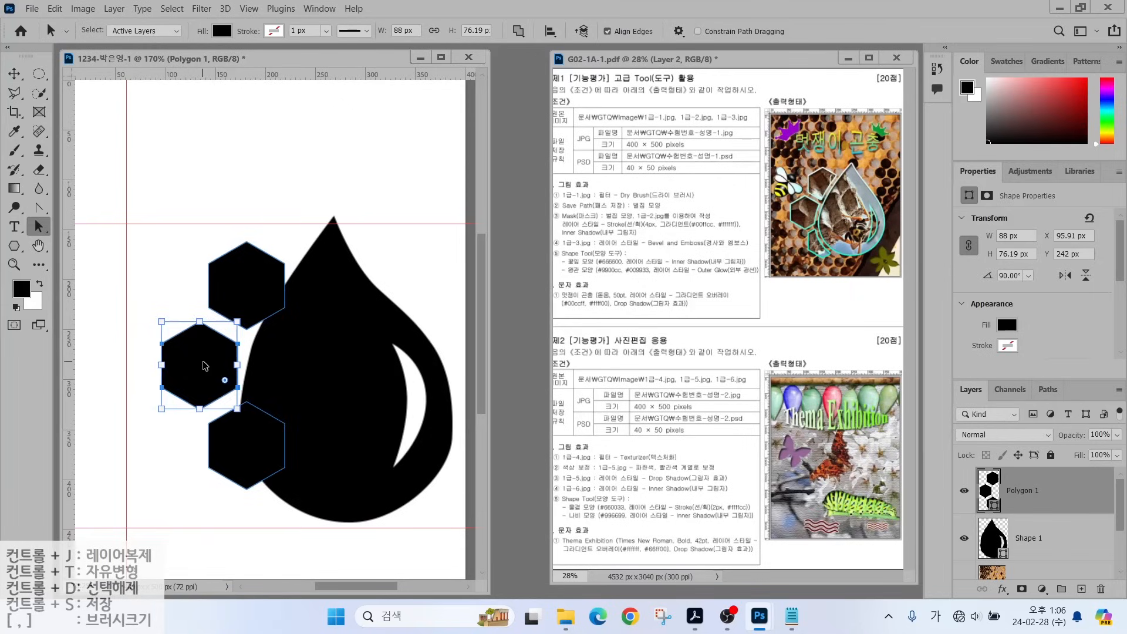
key(Escape)
key(alt+2)
drag(974, 483, 896, 426)
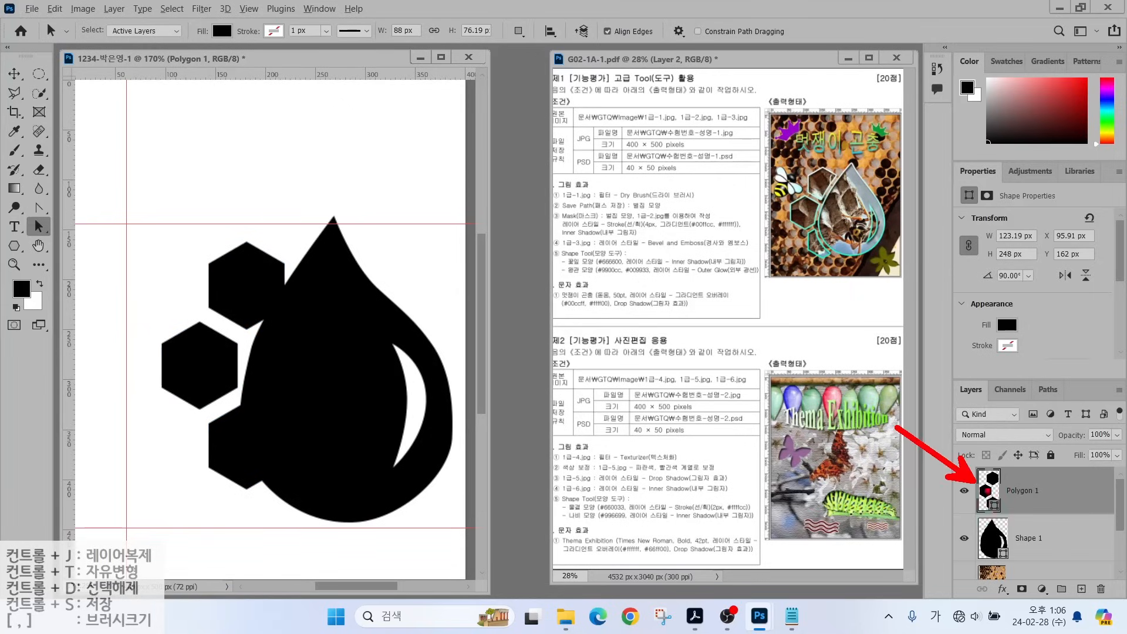
mouse_move(1019, 522)
mouse_down()
mouse_move(949, 518)
mouse_move(1004, 446)
mouse_move(1022, 523)
mouse_up()
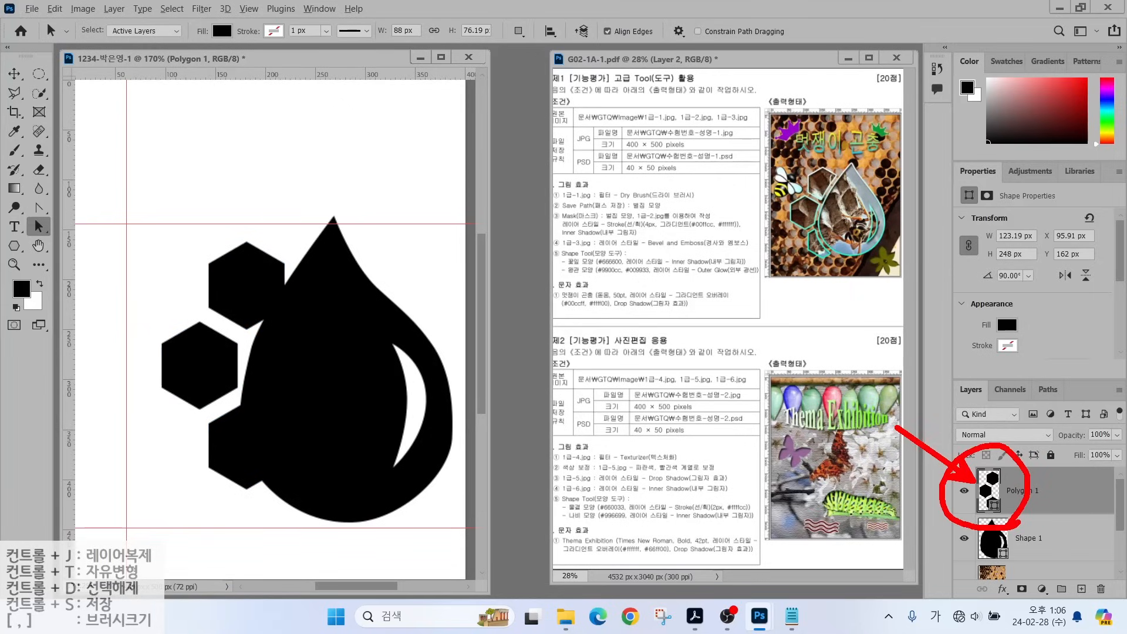
mouse_move(304, 212)
mouse_down()
mouse_move(236, 312)
mouse_move(222, 391)
mouse_move(240, 458)
mouse_move(302, 507)
mouse_move(331, 508)
mouse_move(381, 411)
mouse_move(343, 235)
mouse_move(287, 224)
mouse_up()
key(Escape)
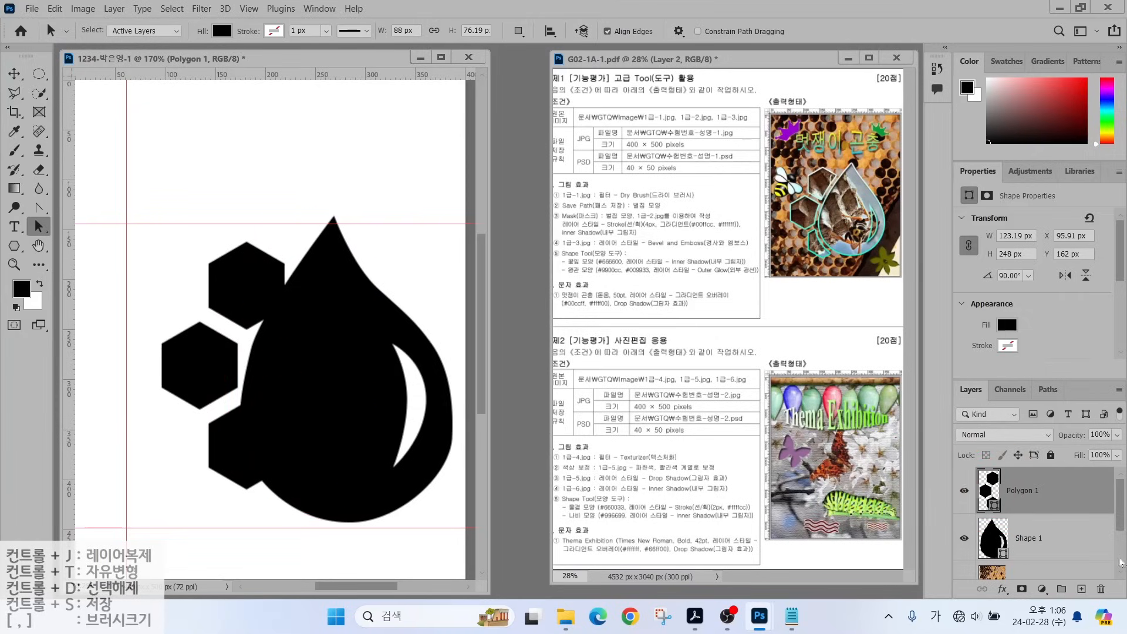
click(39, 207)
Set the Pen tool to Subtract Front Shape and select the Polygon 1 layer.
click(82, 210)
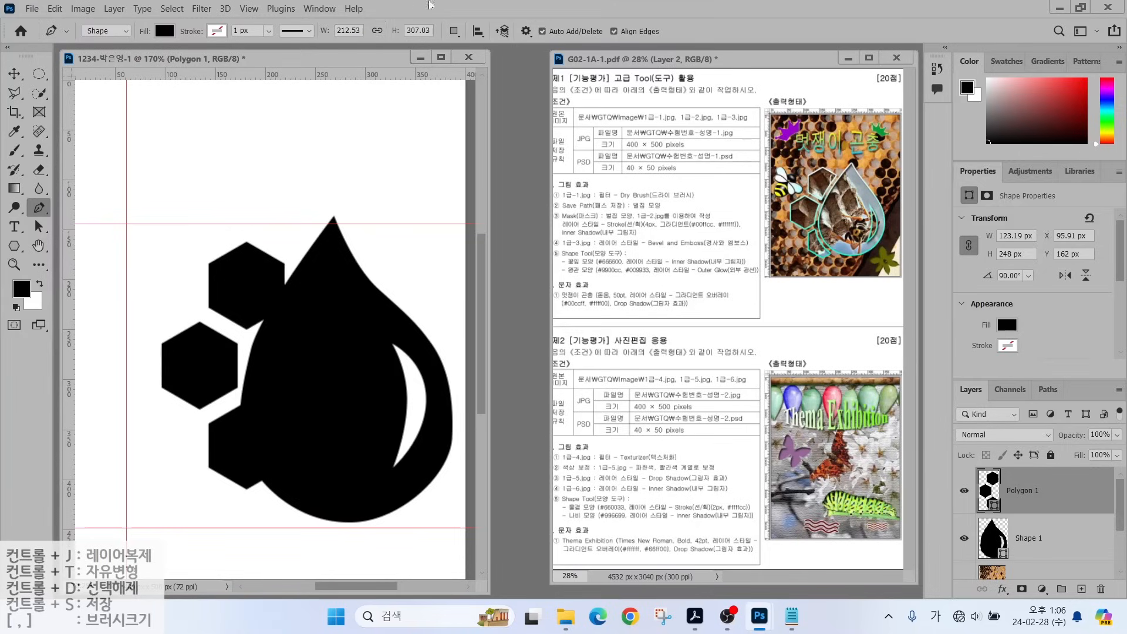
click(453, 31)
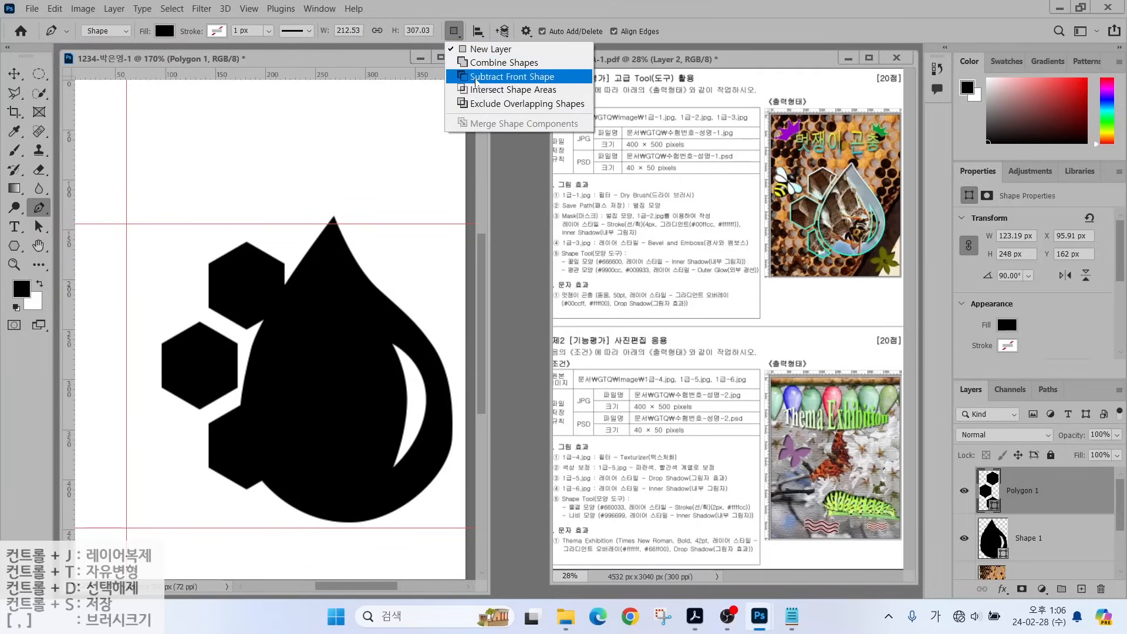
click(477, 77)
click(453, 30)
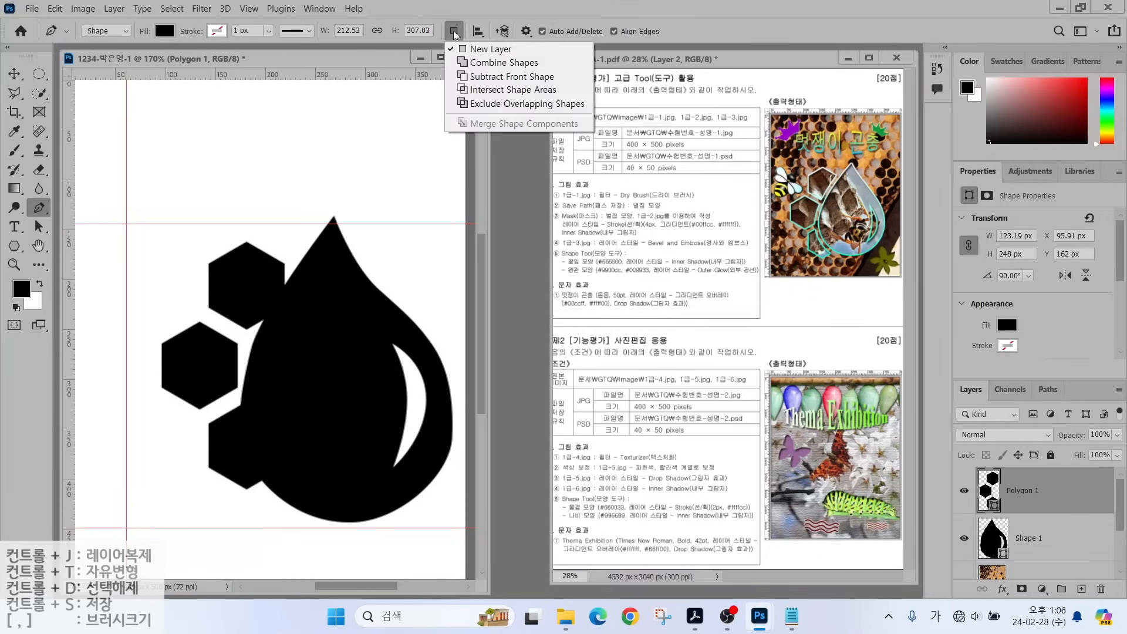
click(461, 76)
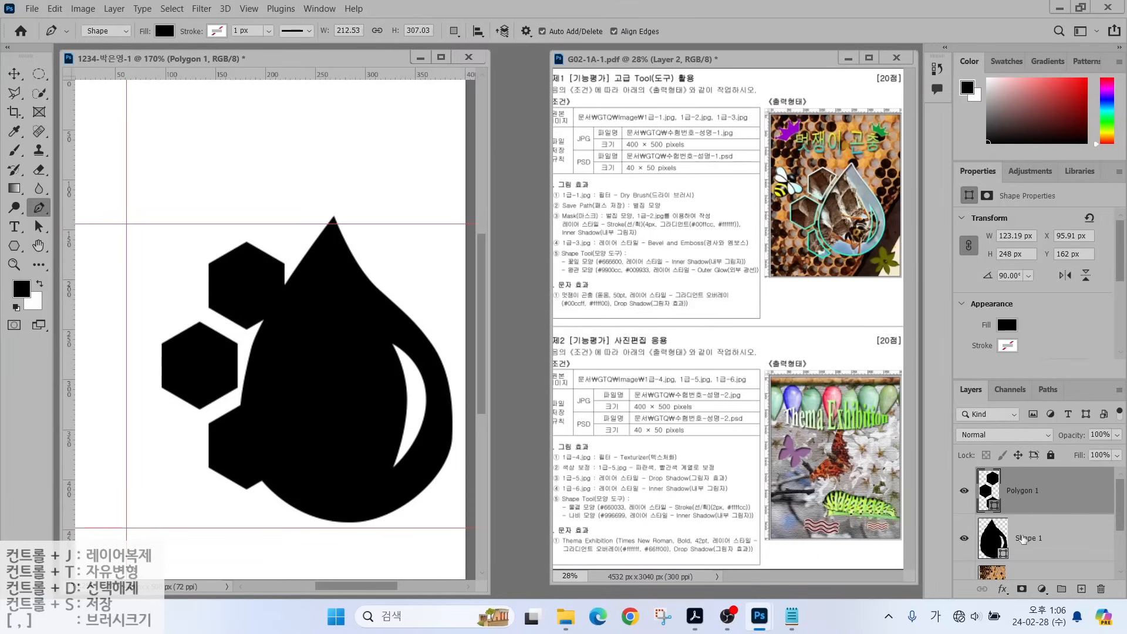
click(1023, 536)
click(1030, 498)
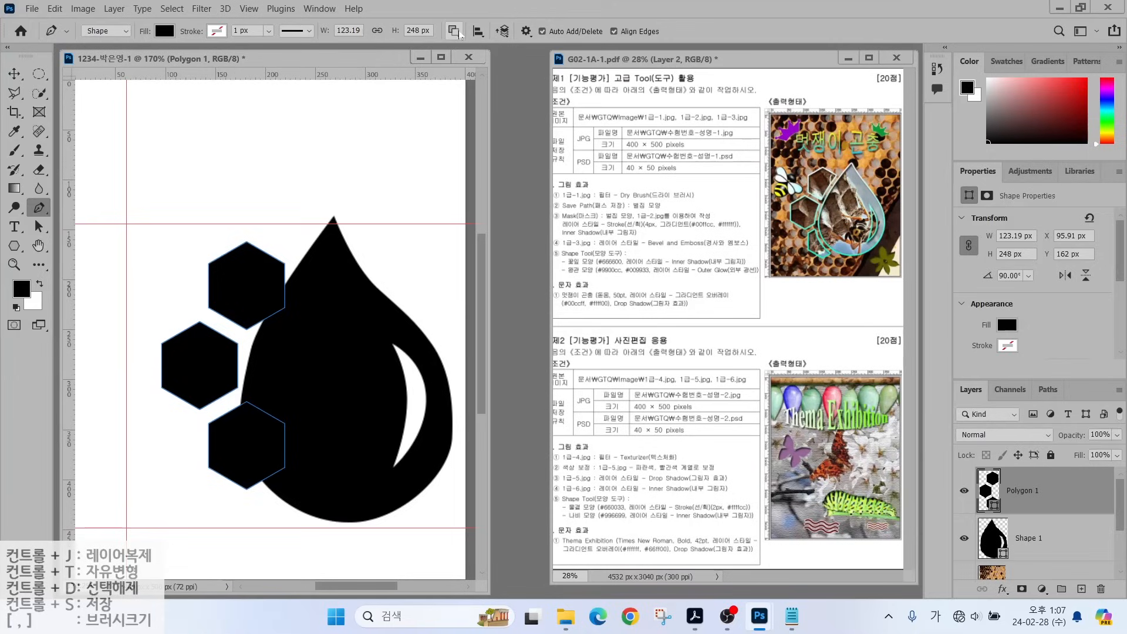
Draw a closed curved path along the drop's left side and reshape its lower-left curve.
click(298, 241)
drag(231, 382, 234, 438)
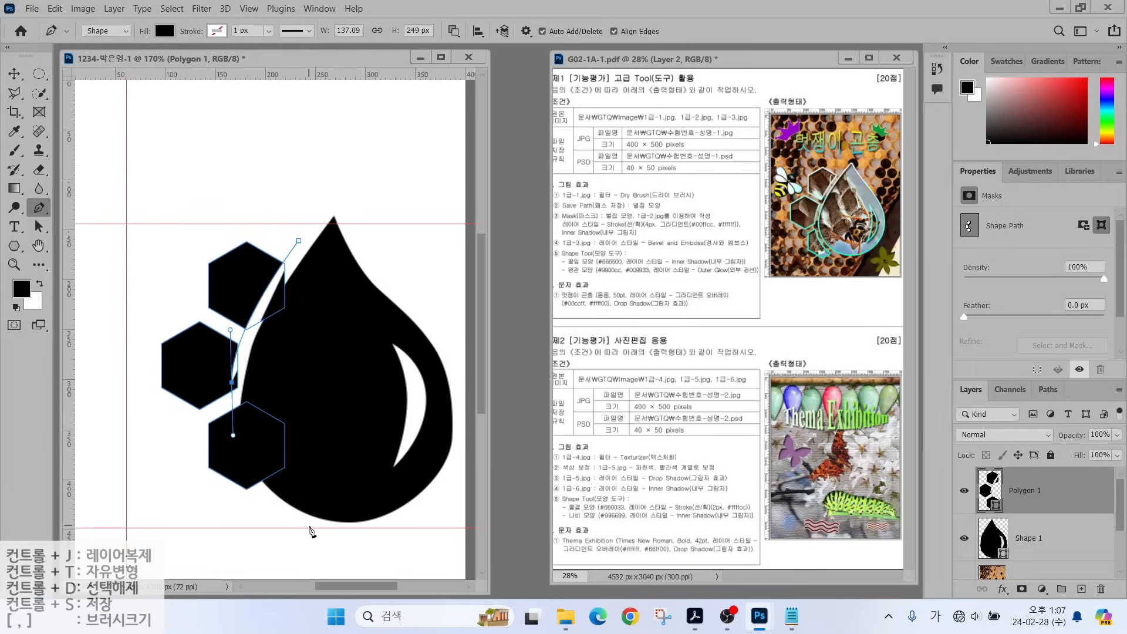
drag(304, 528, 370, 566)
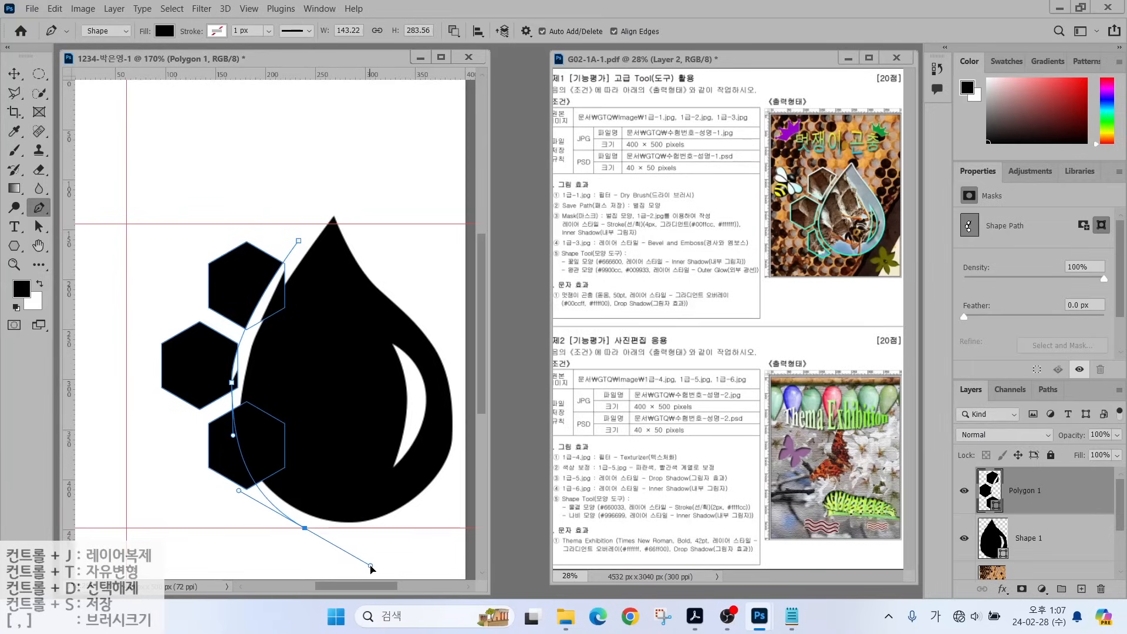
click(363, 405)
click(298, 241)
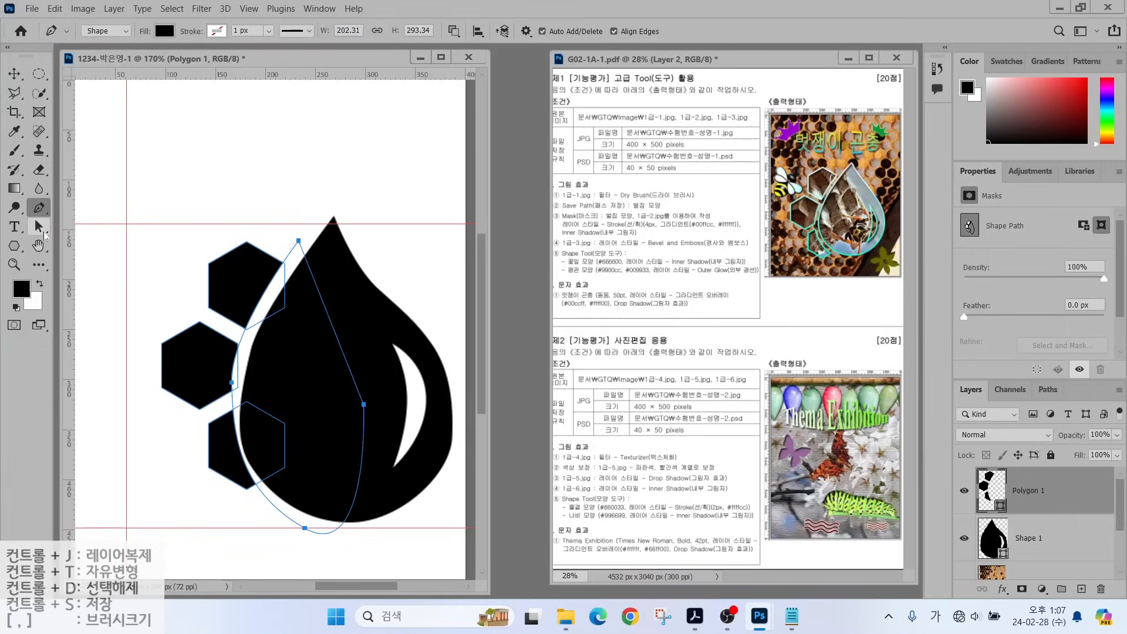
click(39, 226)
click(88, 243)
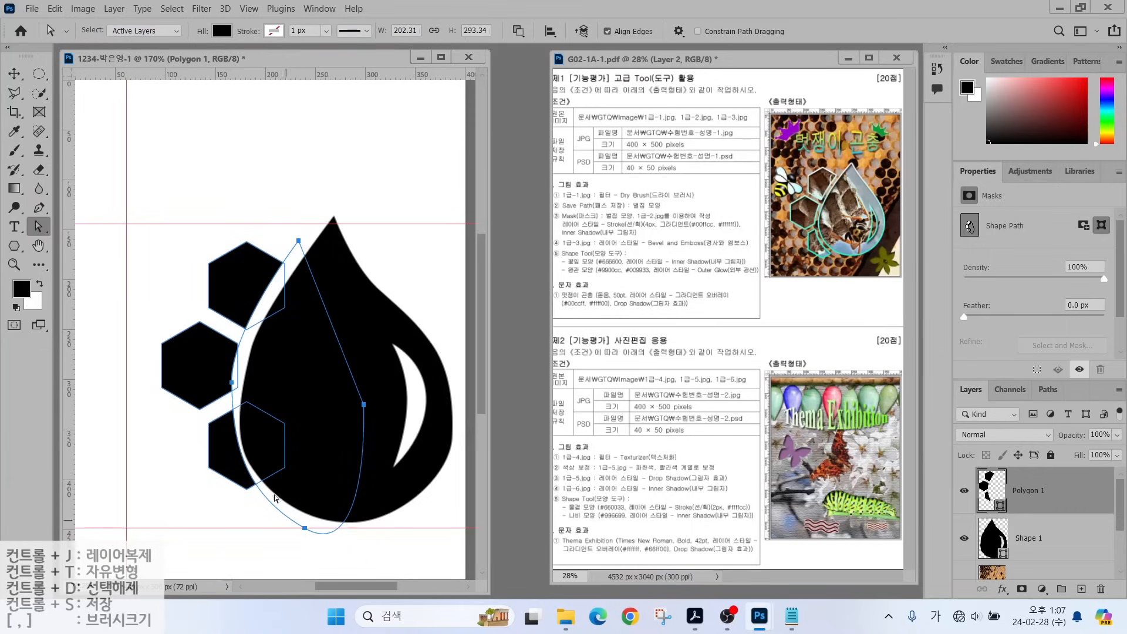
click(232, 386)
drag(234, 457, 206, 509)
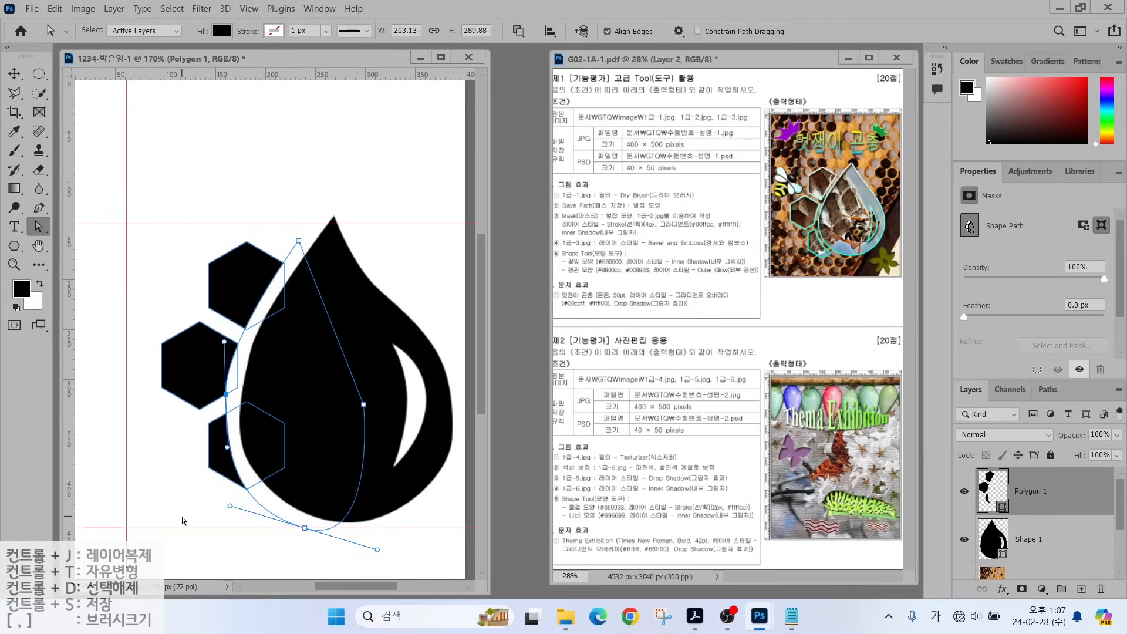
click(184, 520)
click(226, 334)
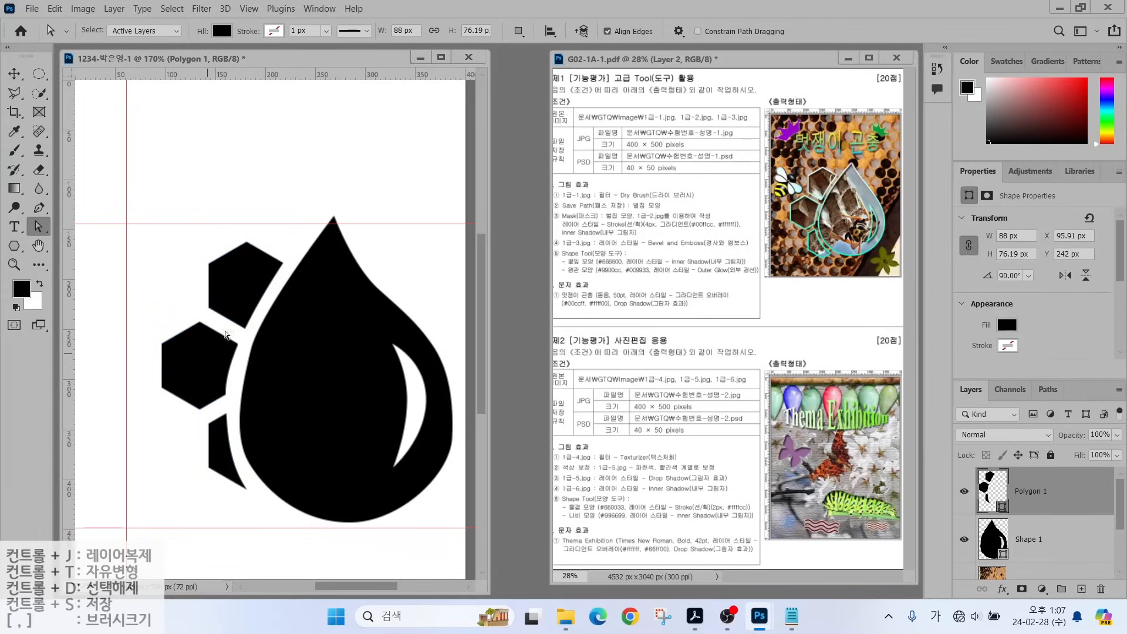
Apply Merge Shape Components to Polygon 1, then add Shape 1 to the layer selection.
key(p)
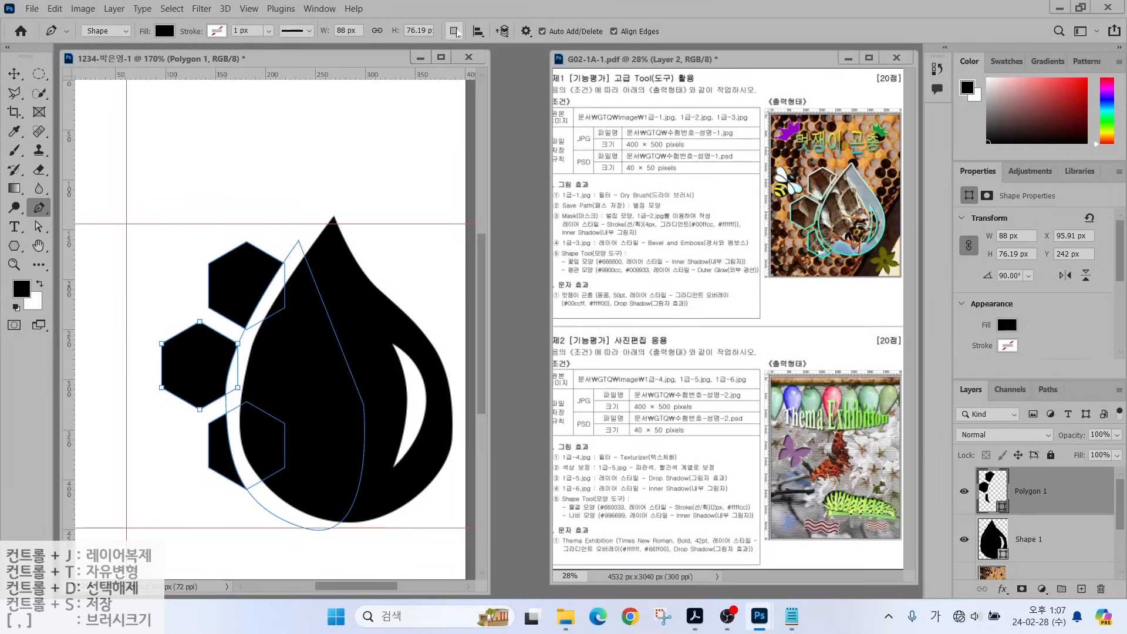
key(alt)
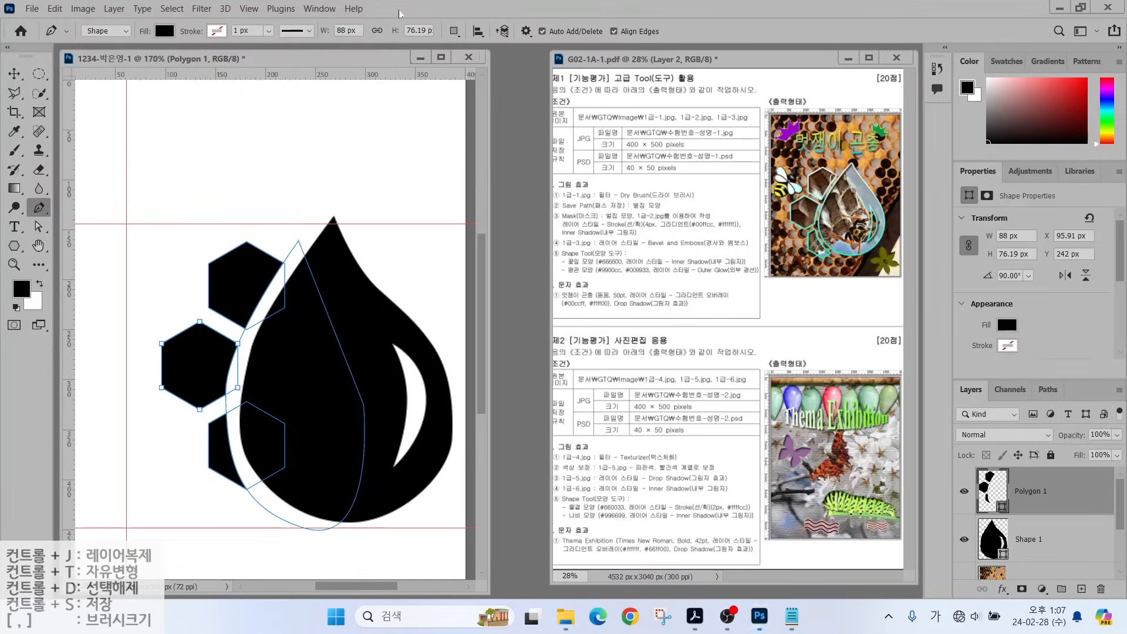
click(455, 32)
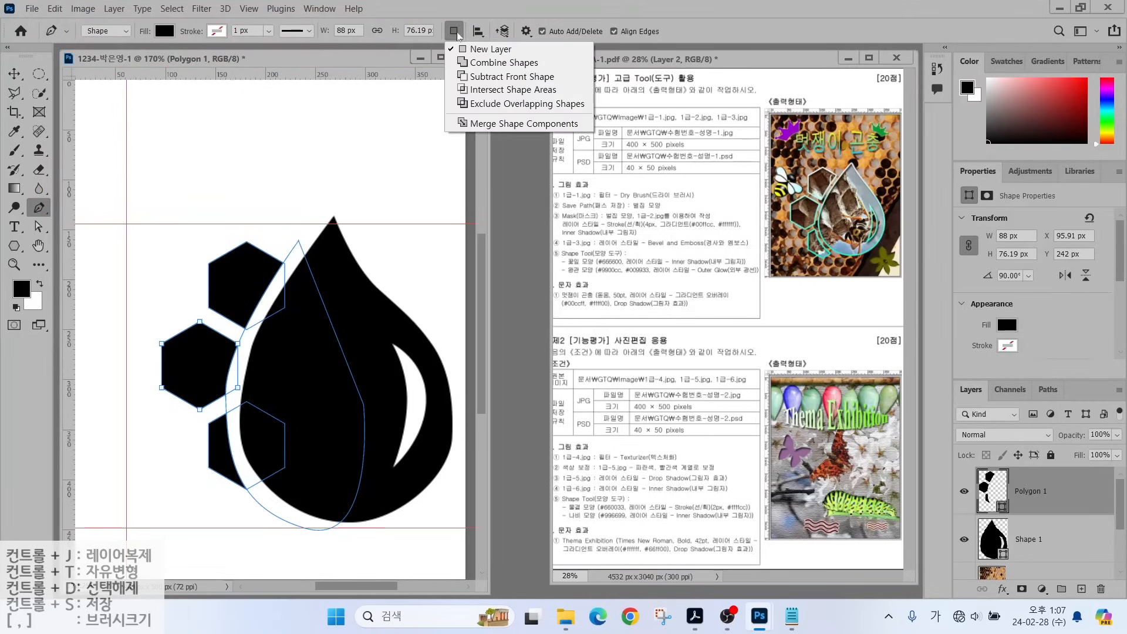
click(476, 124)
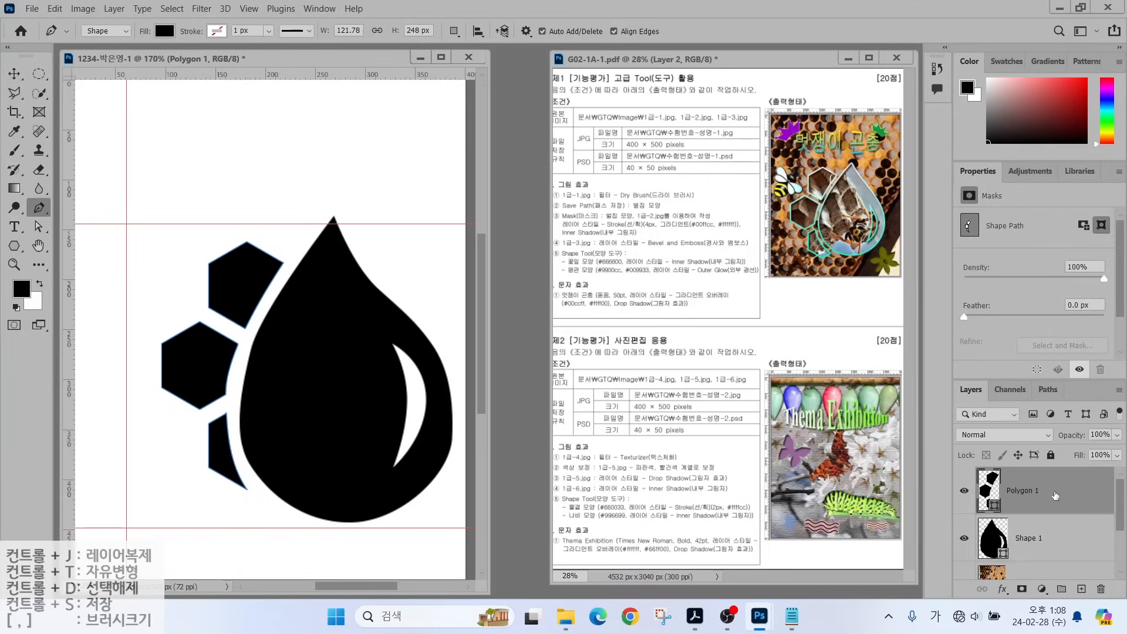
shift+click(1067, 535)
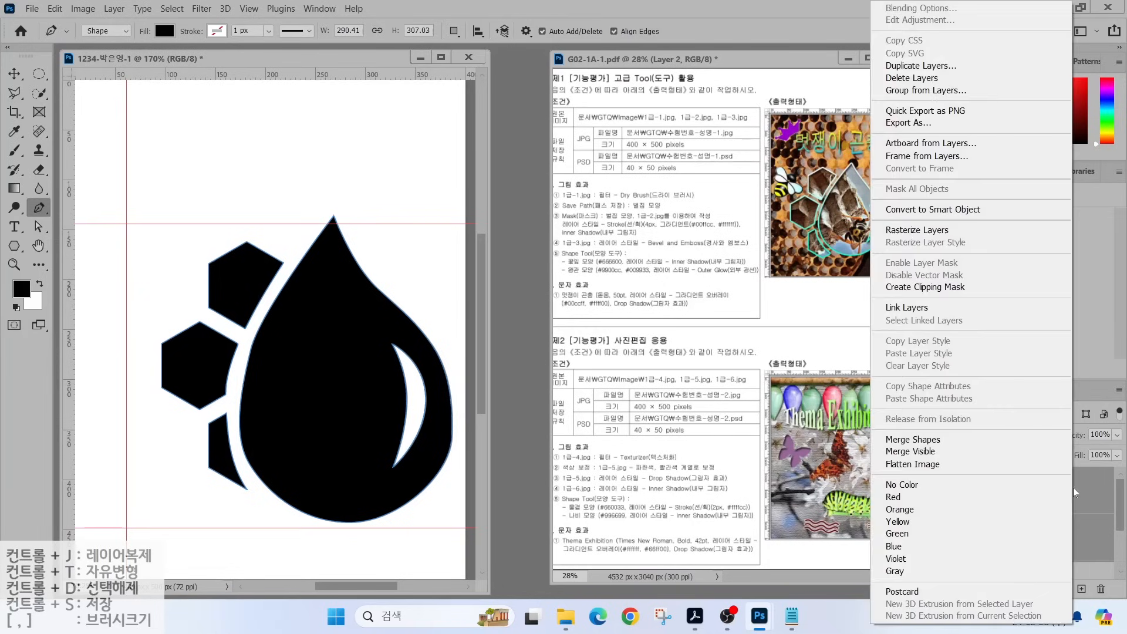
Merge Shape 1 and Polygon 1 into one shape layer and toggle its visibility to check.
right_click(1073, 492)
click(931, 440)
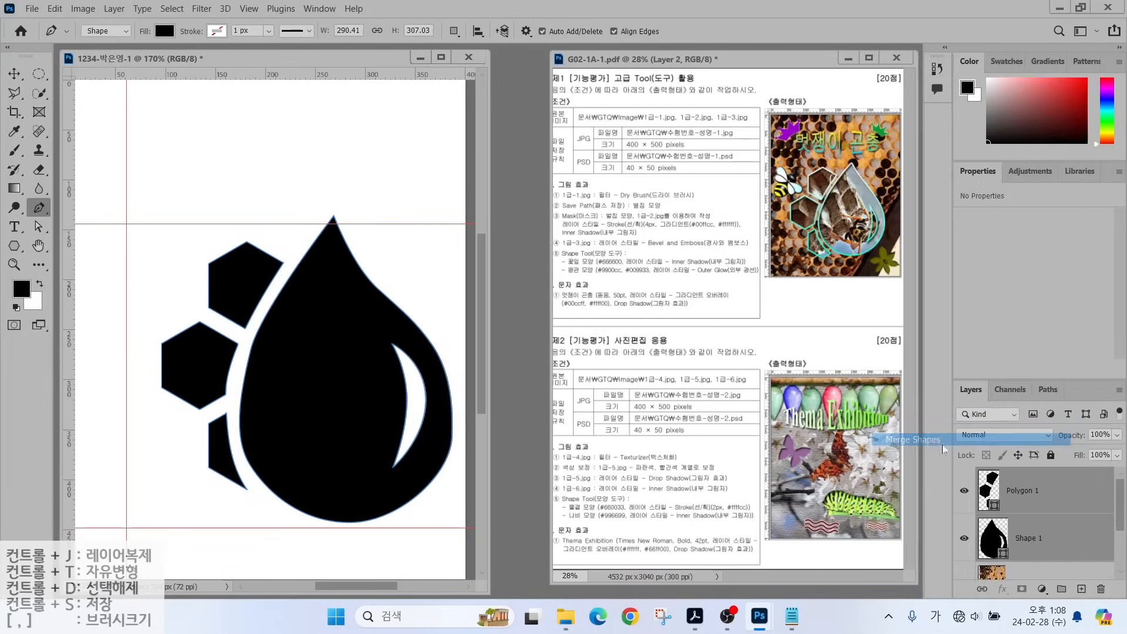
click(964, 491)
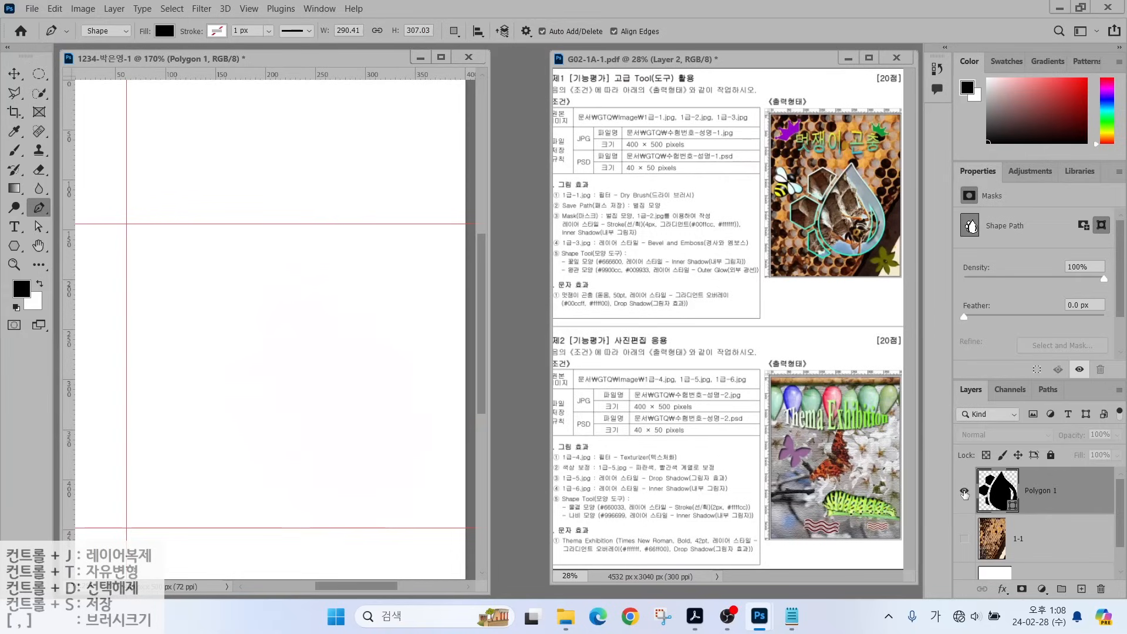
click(964, 492)
click(964, 492)
click(964, 491)
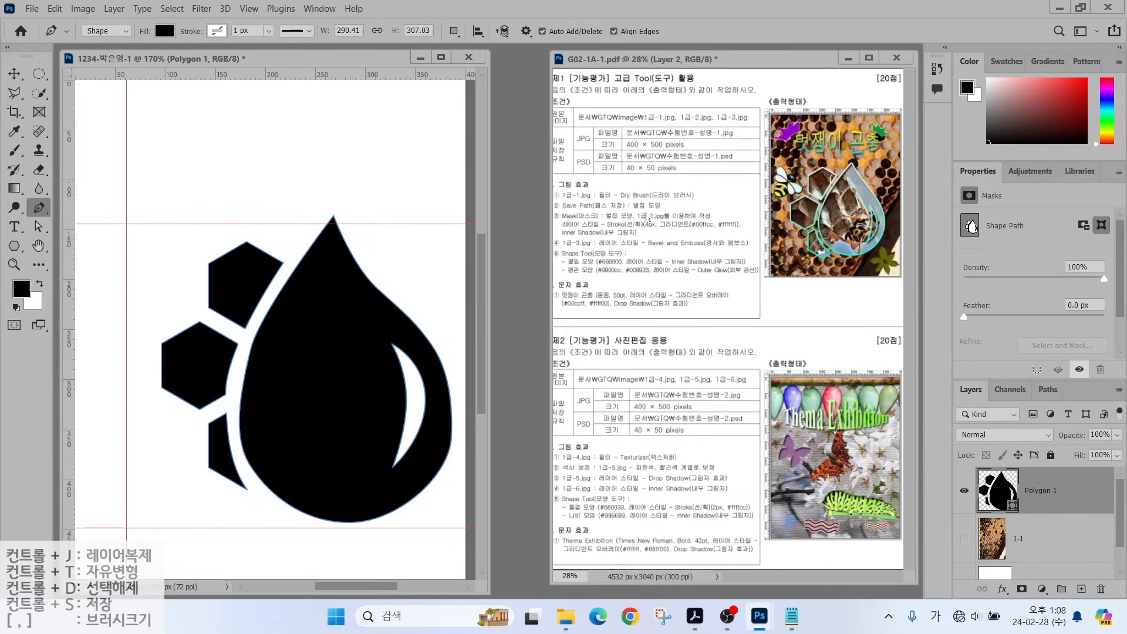
Show the Paths panel listing the merged Polygon 1 Shape Path.
drag(656, 198, 693, 149)
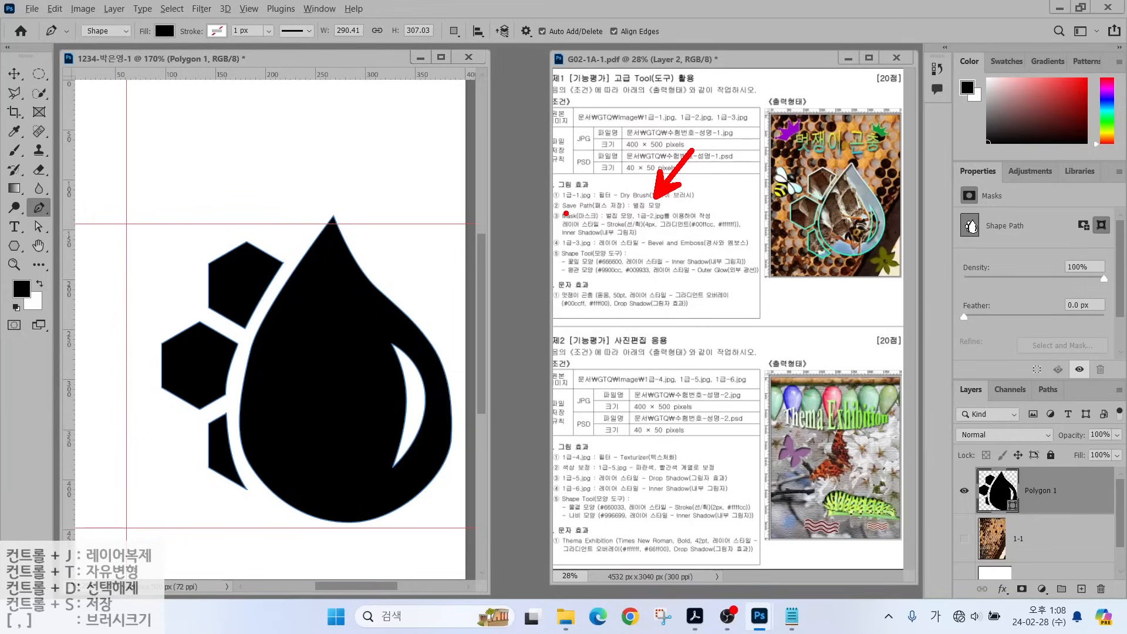
drag(566, 214, 681, 213)
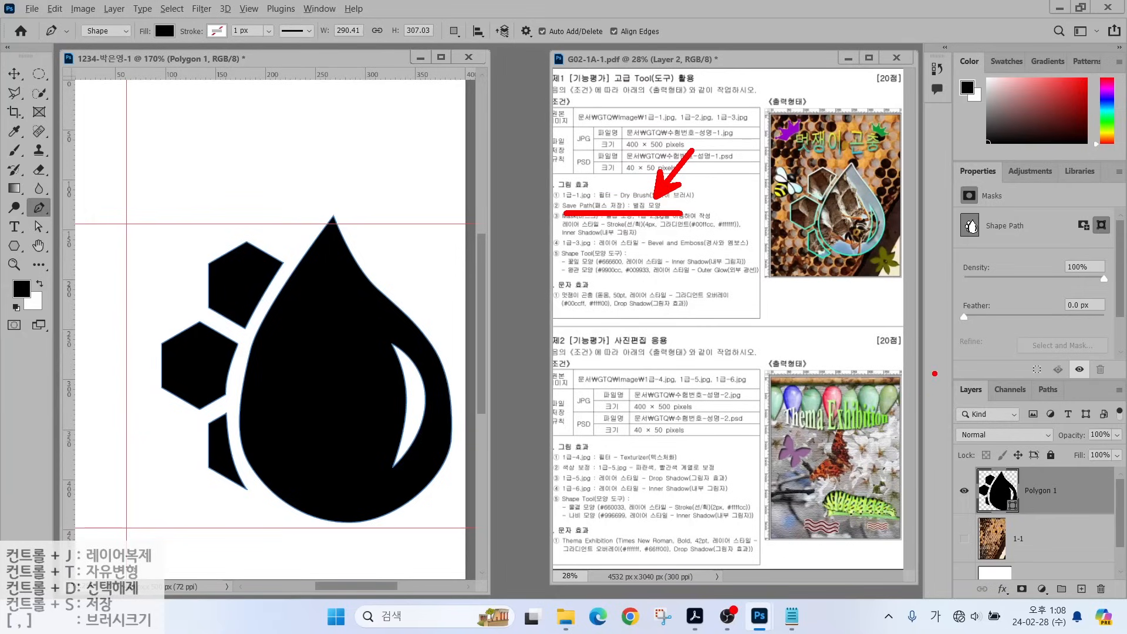
mouse_move(1000, 387)
mouse_down()
mouse_move(968, 367)
mouse_move(996, 382)
mouse_move(1036, 367)
mouse_move(1054, 382)
mouse_move(1058, 413)
mouse_move(1051, 380)
mouse_up()
key(Escape)
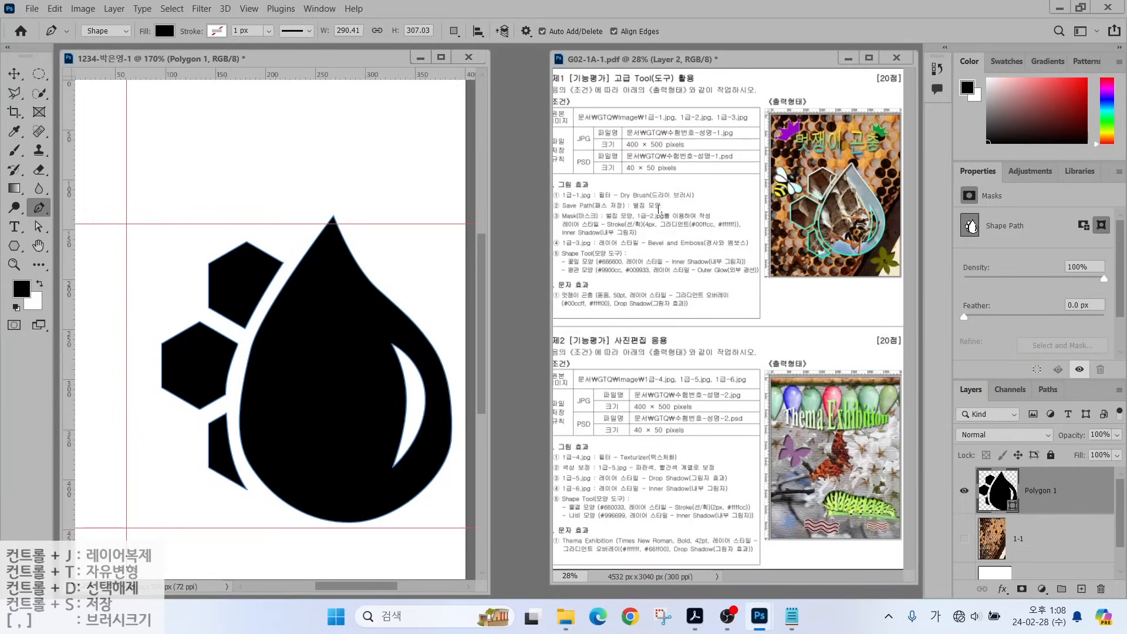
click(1048, 390)
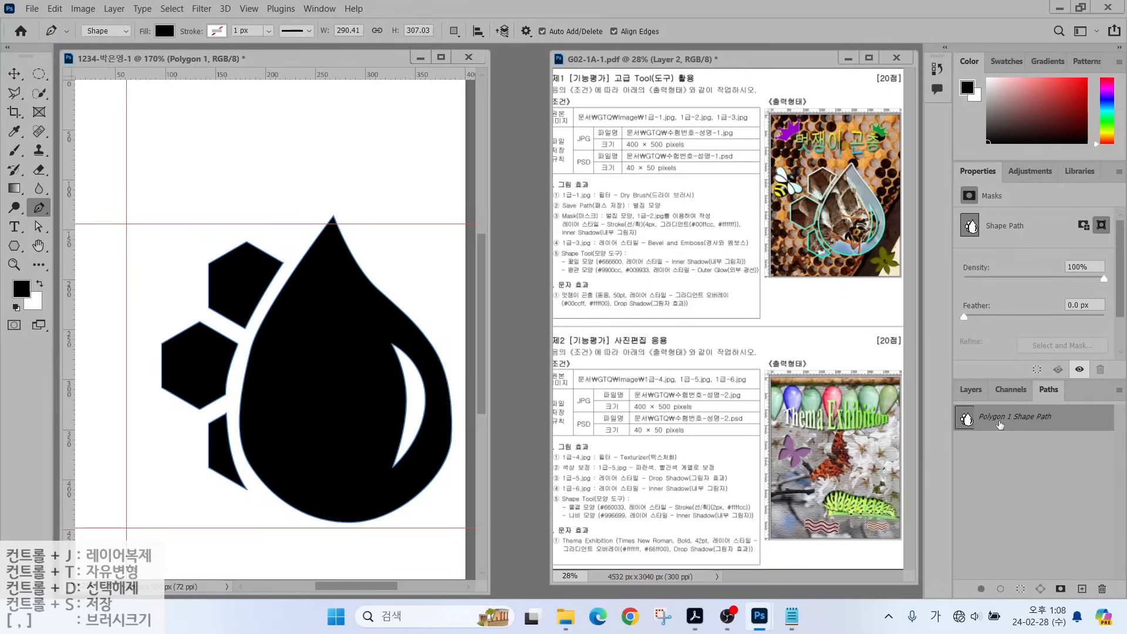
Save Polygon 1 Shape Path as a path named 벌집 모양.
double_click(1086, 421)
drag(598, 269, 644, 277)
text(벌집 모양)
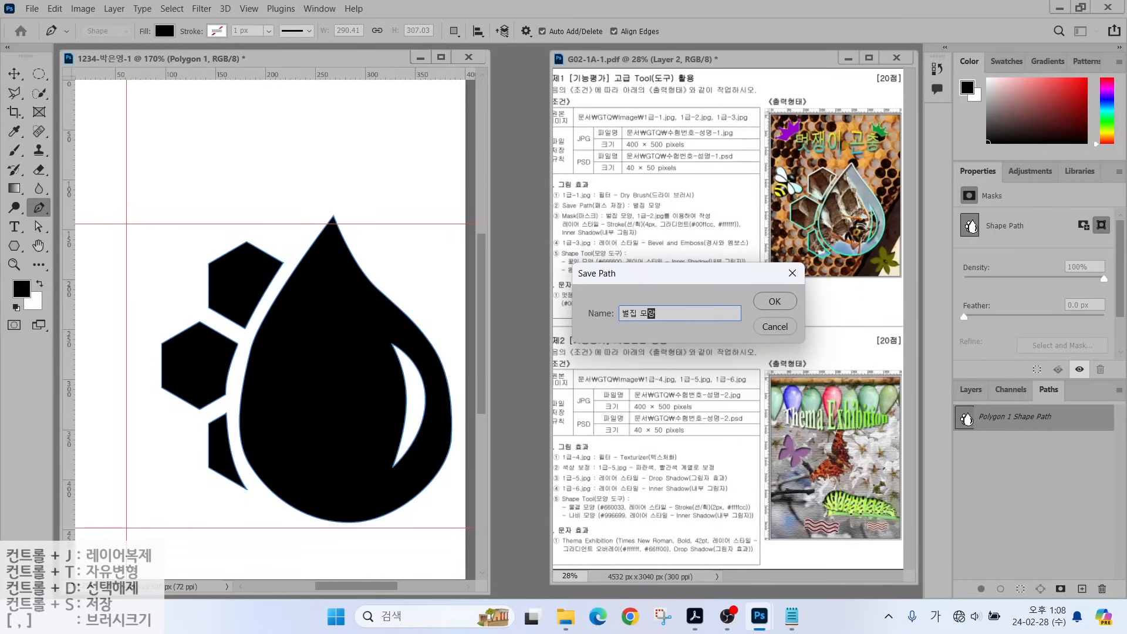
key(Return)
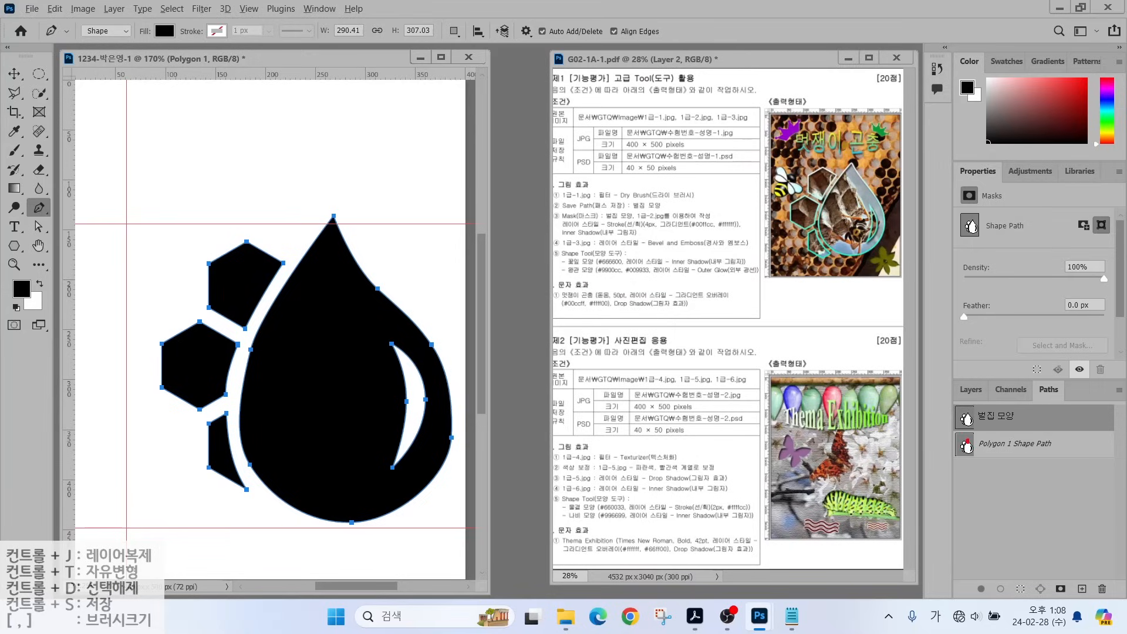
Deselect the saved path and return to the Layers panel.
drag(1018, 455, 1072, 520)
drag(1022, 414, 1082, 369)
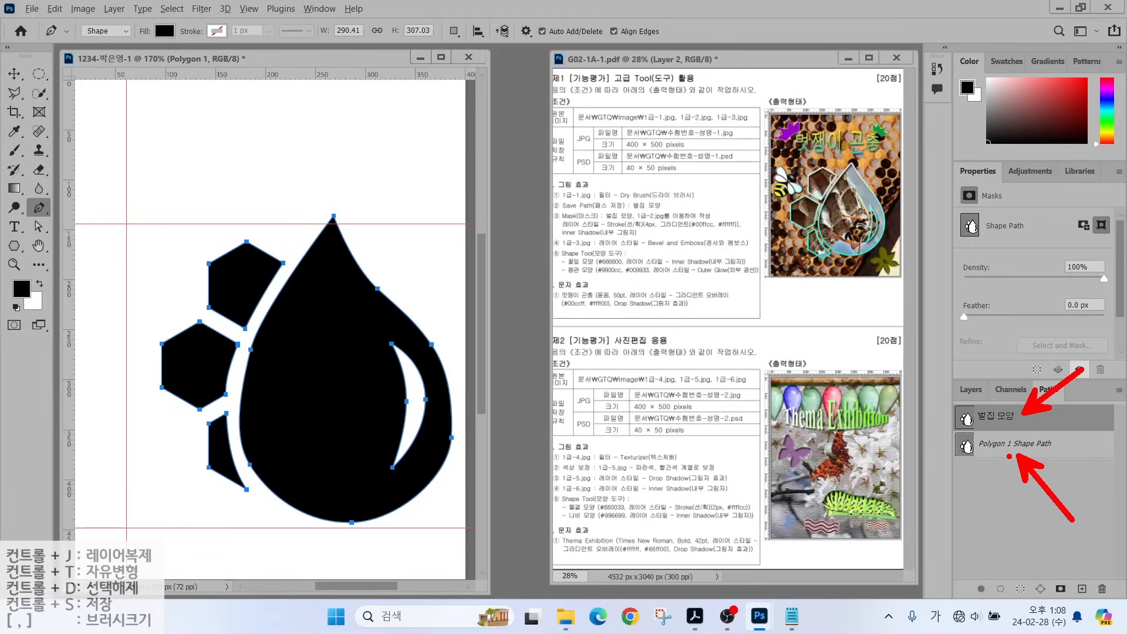
click(1012, 493)
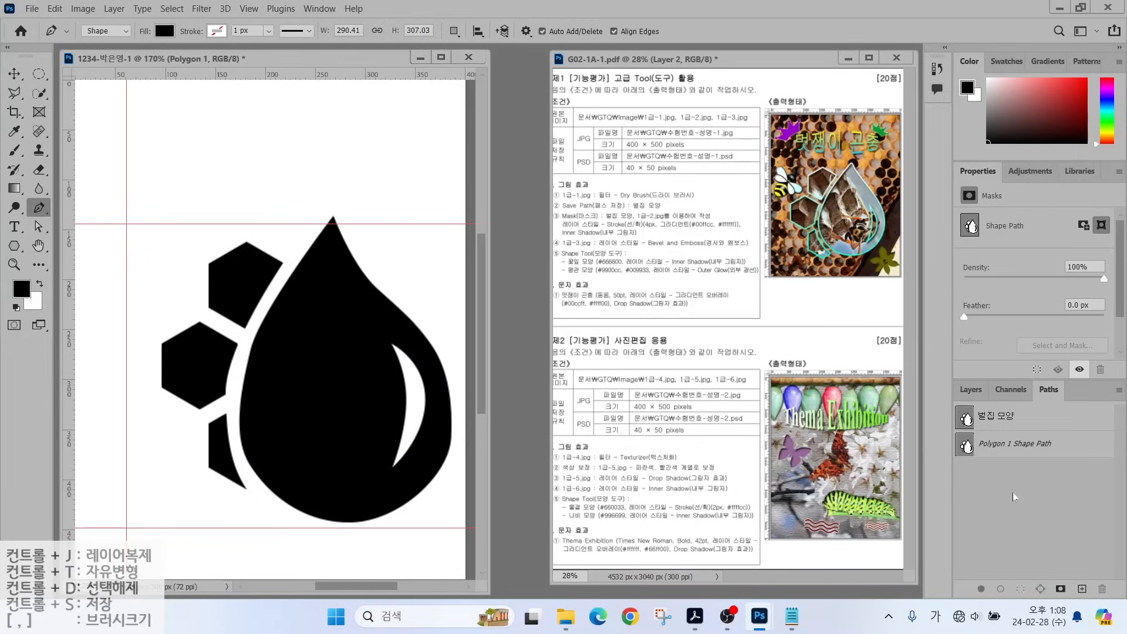
click(970, 389)
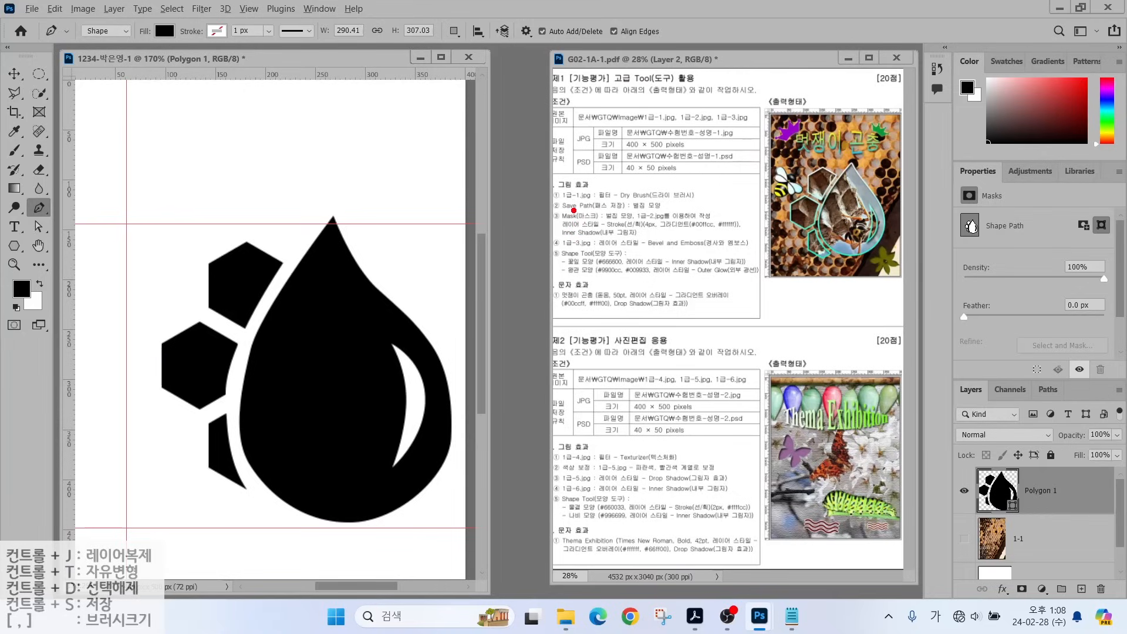
click(573, 210)
mouse_move(866, 264)
mouse_down()
mouse_move(774, 215)
mouse_move(849, 150)
mouse_move(892, 203)
mouse_move(835, 289)
mouse_up()
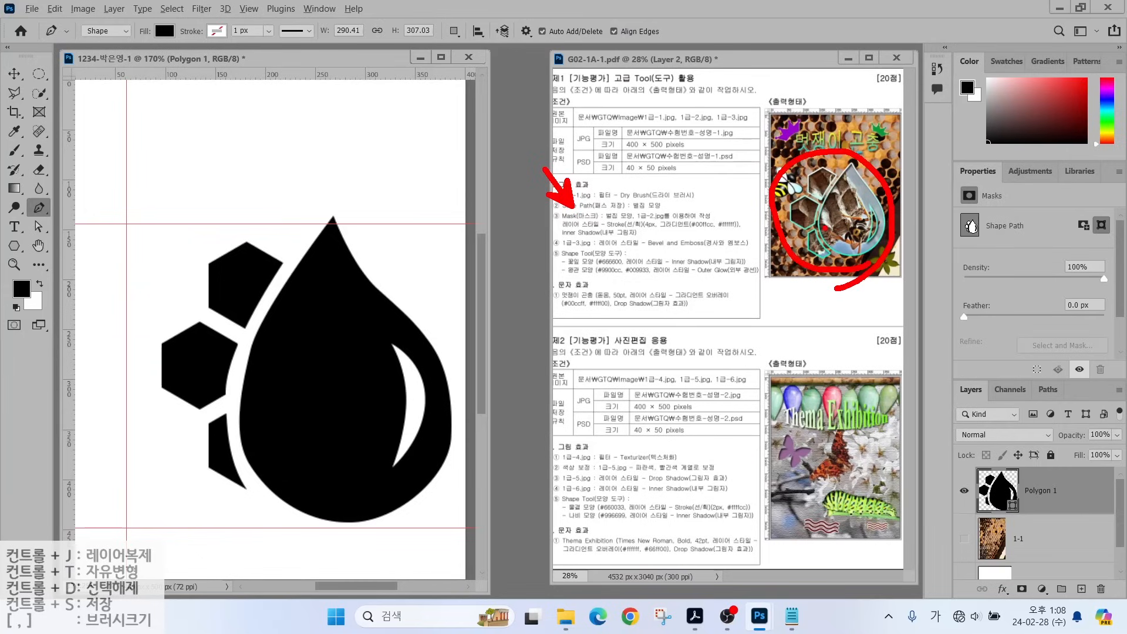
key(Escape)
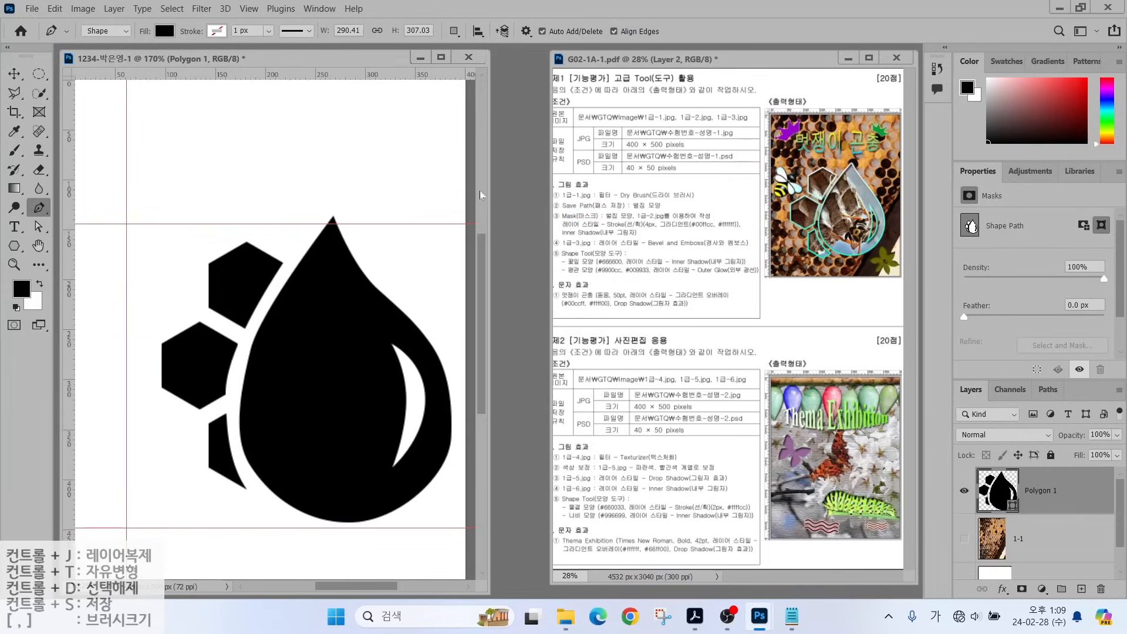
Place 1급-2.jpg as an embedded image and commit it.
click(32, 8)
click(39, 37)
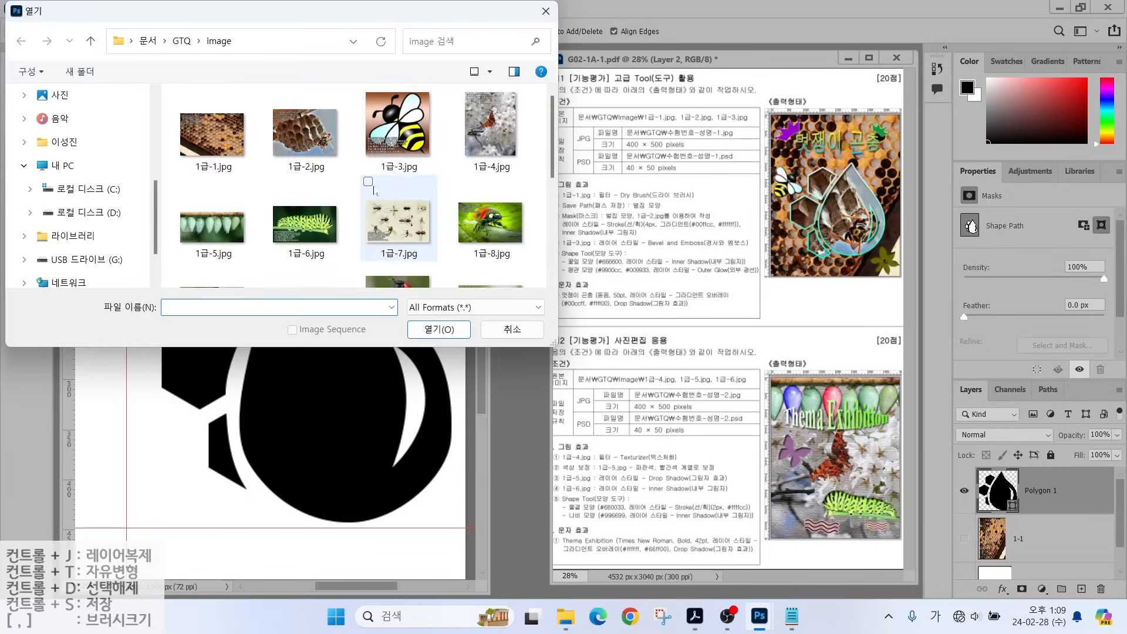
click(546, 11)
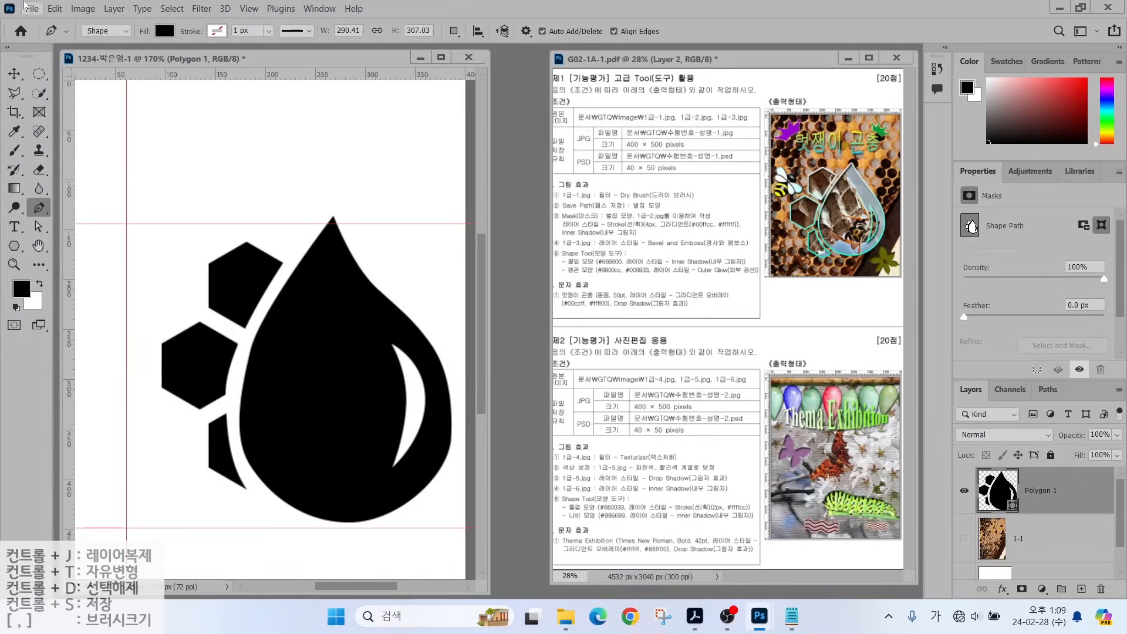
click(31, 8)
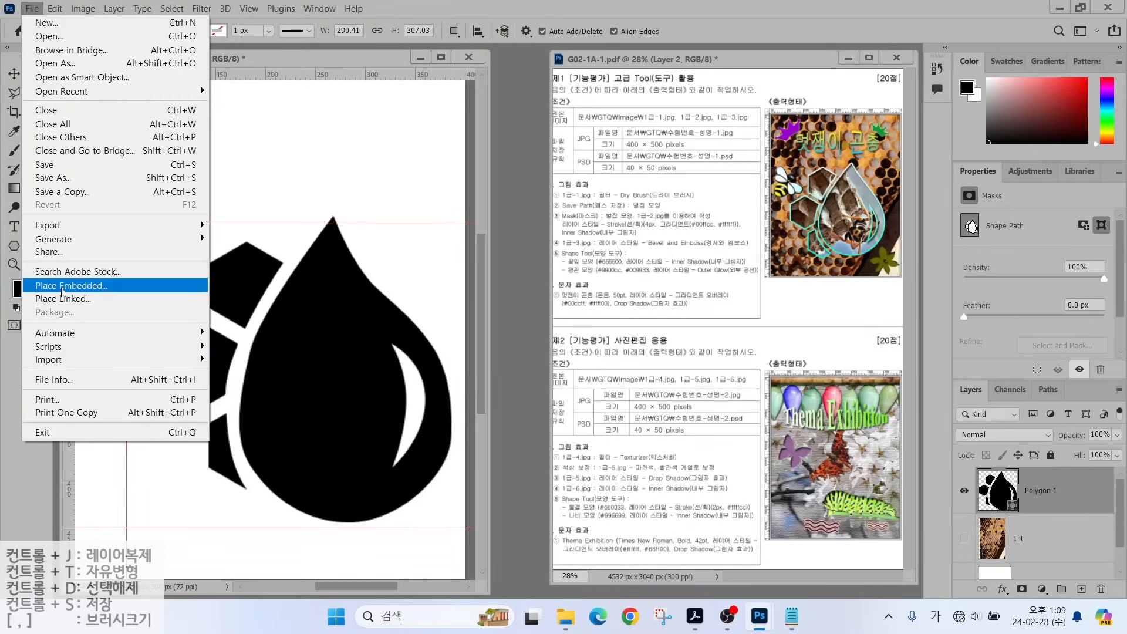
click(61, 286)
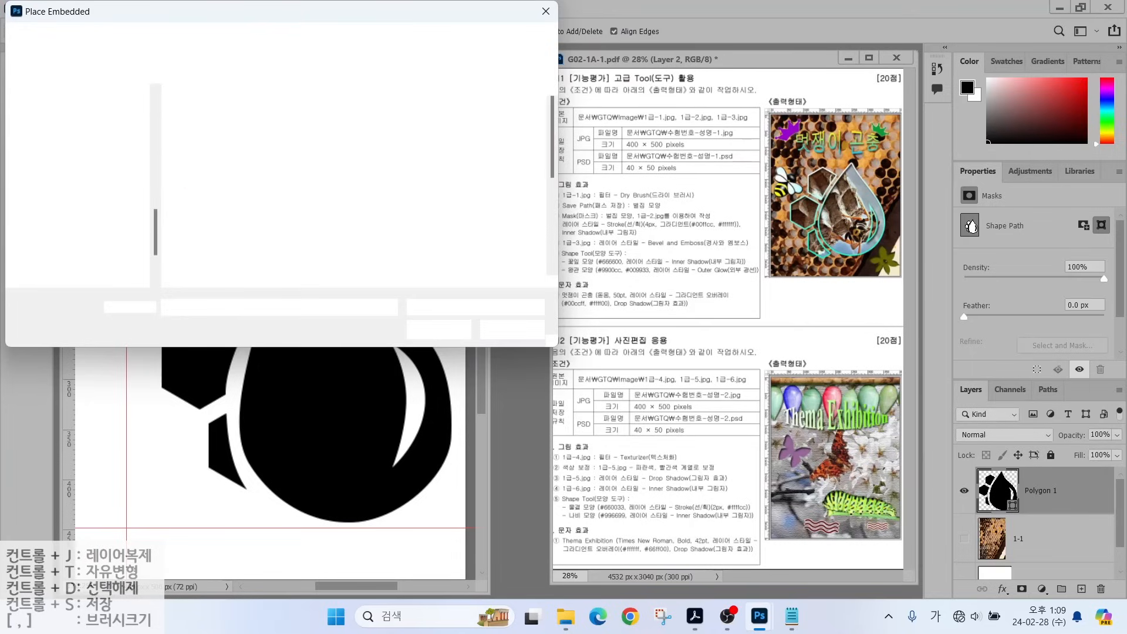
click(306, 132)
click(433, 330)
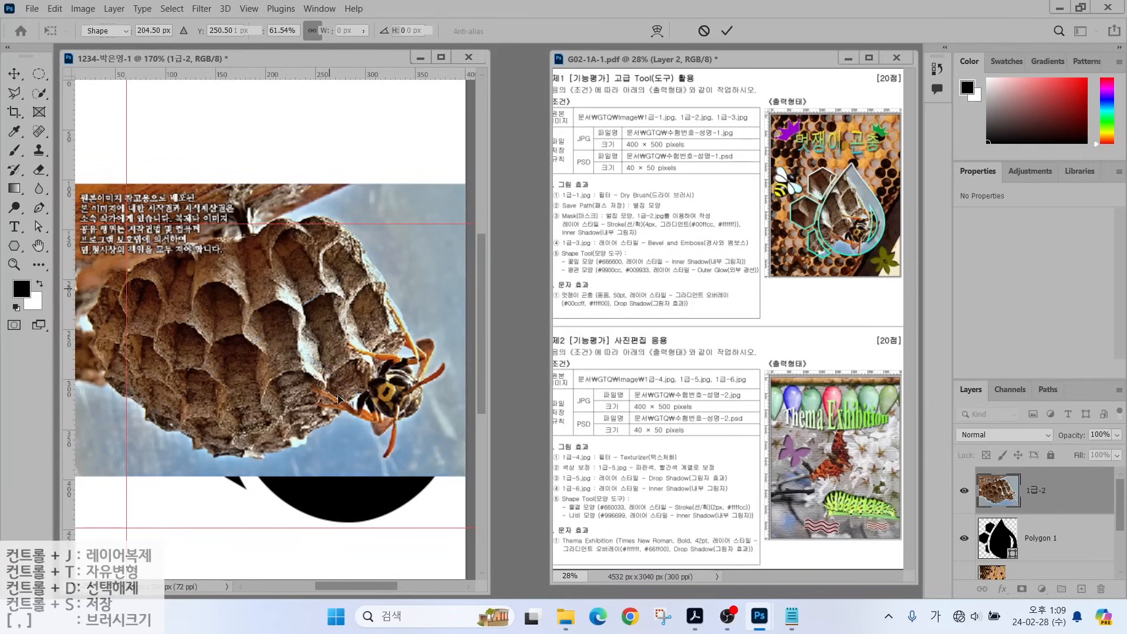
key(Return)
key(p)
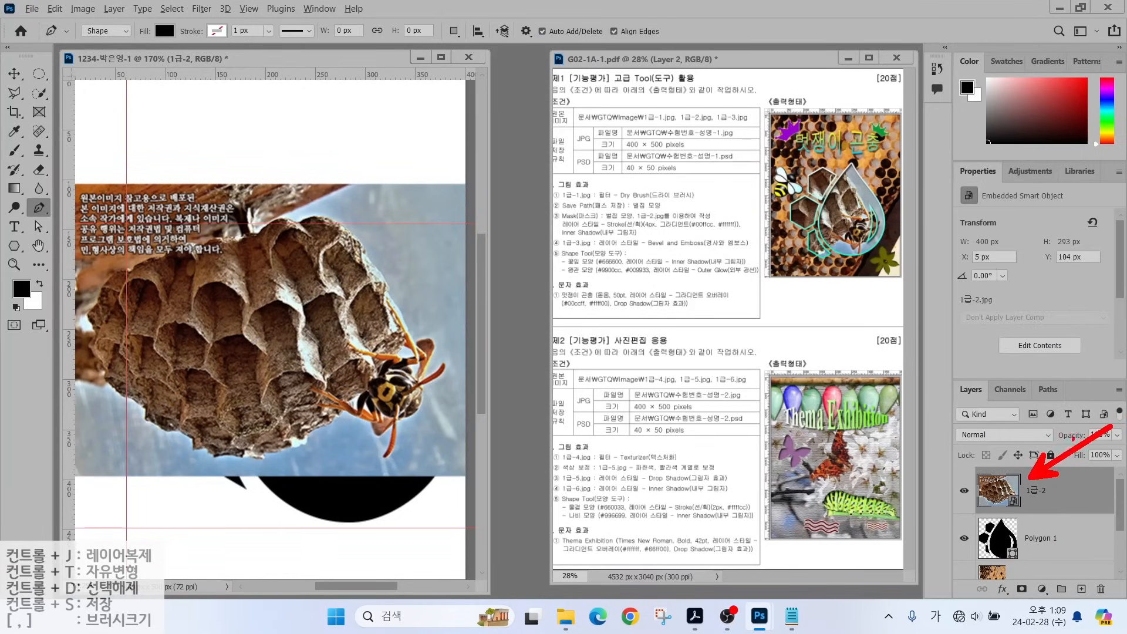
Move the wasp photo down about 52 px and enlarge it to cover the shape.
click(14, 74)
drag(252, 304, 255, 342)
key(ctrl+t)
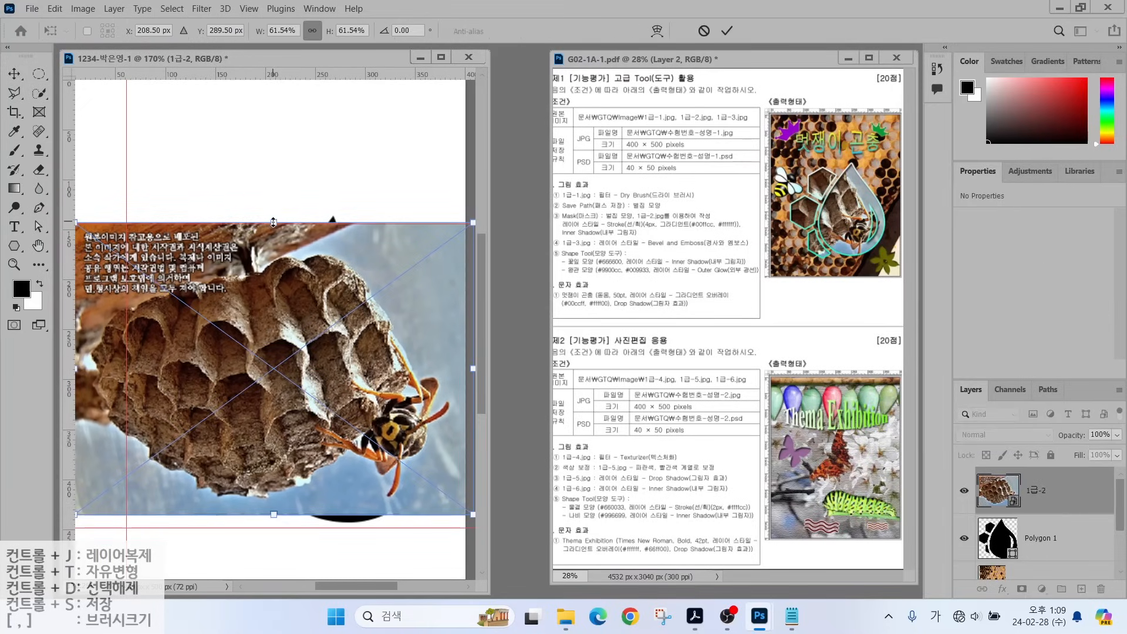
drag(273, 224, 268, 183)
click(1034, 488)
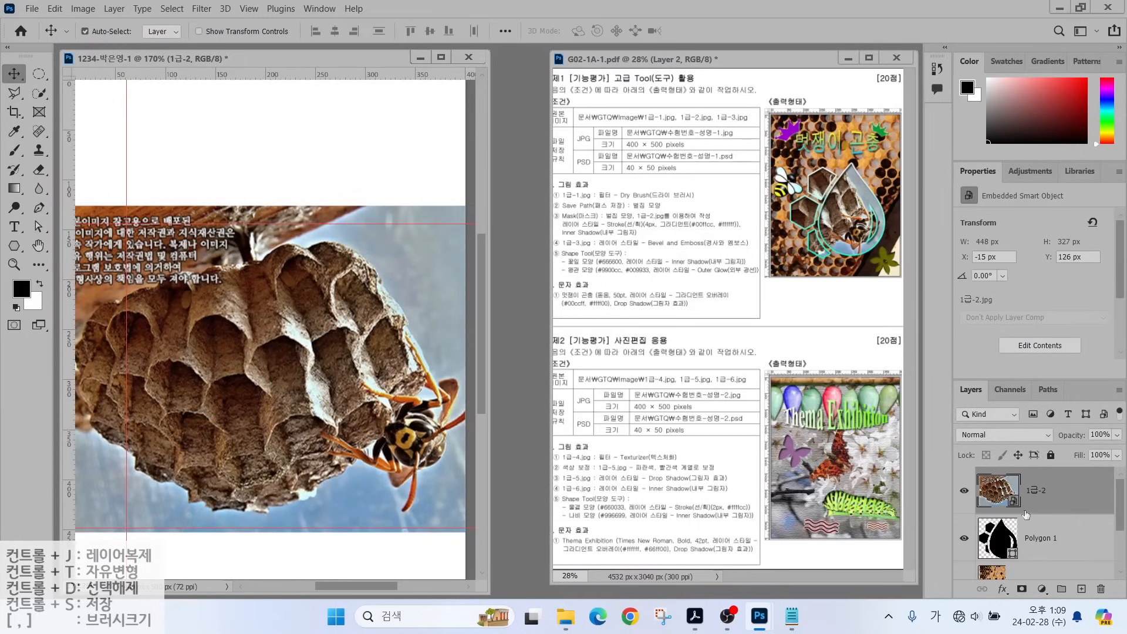
key(ctrl)
mouse_move(977, 525)
mouse_down()
mouse_move(965, 521)
mouse_move(970, 555)
mouse_move(1005, 467)
mouse_move(966, 466)
mouse_move(965, 489)
mouse_up()
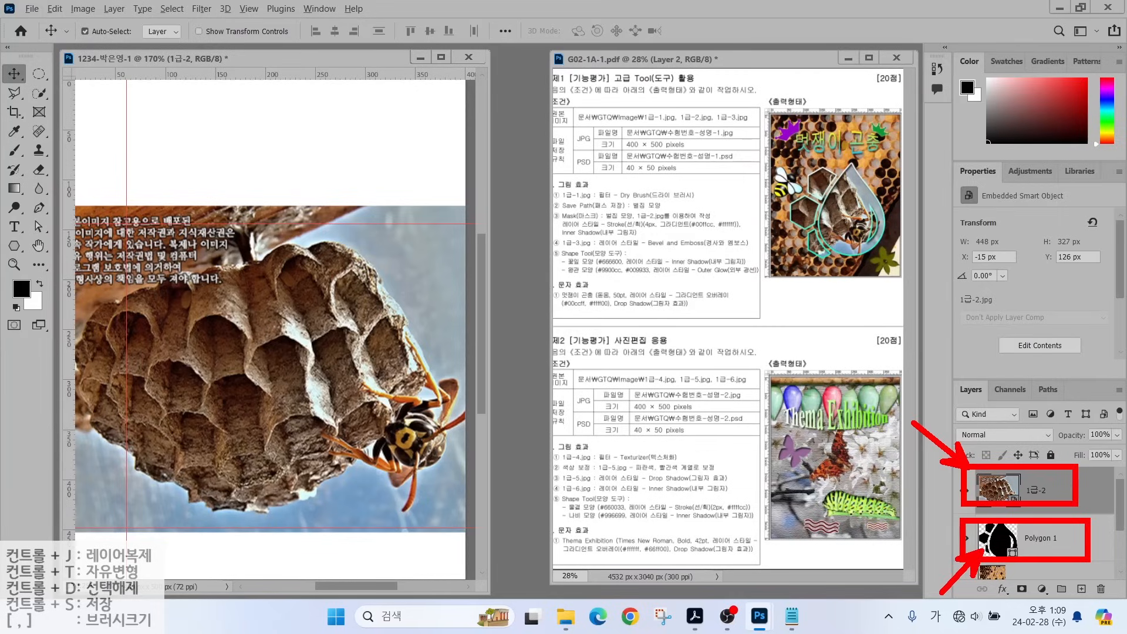
key(Escape)
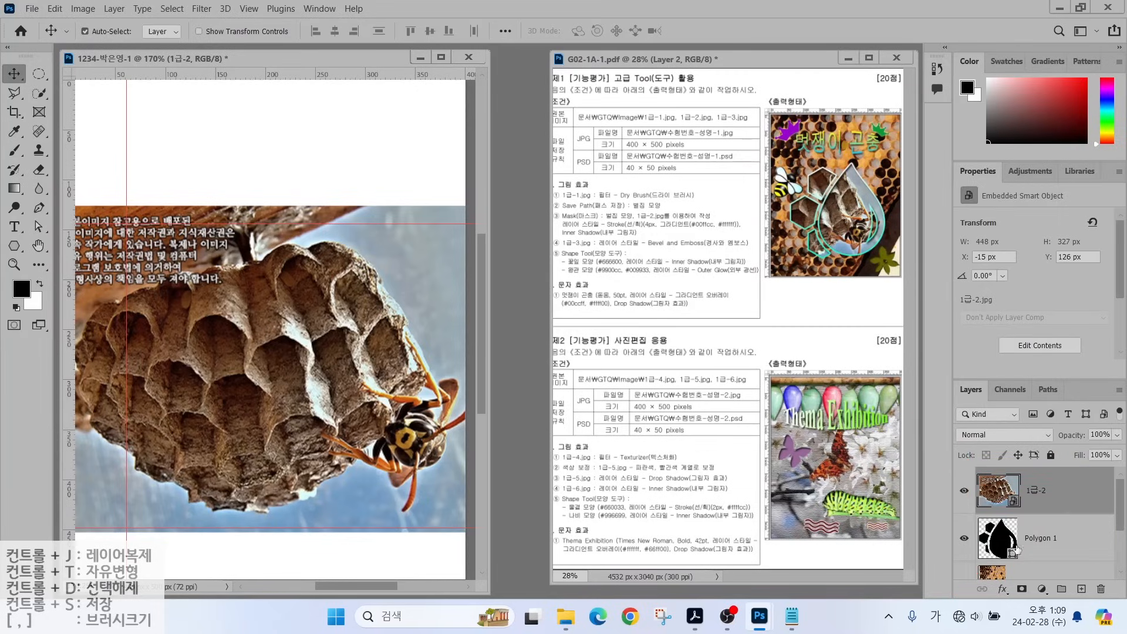
Clip 1급-2 to Polygon 1, shift the wasp left, and reselect Polygon 1.
right_click(1063, 489)
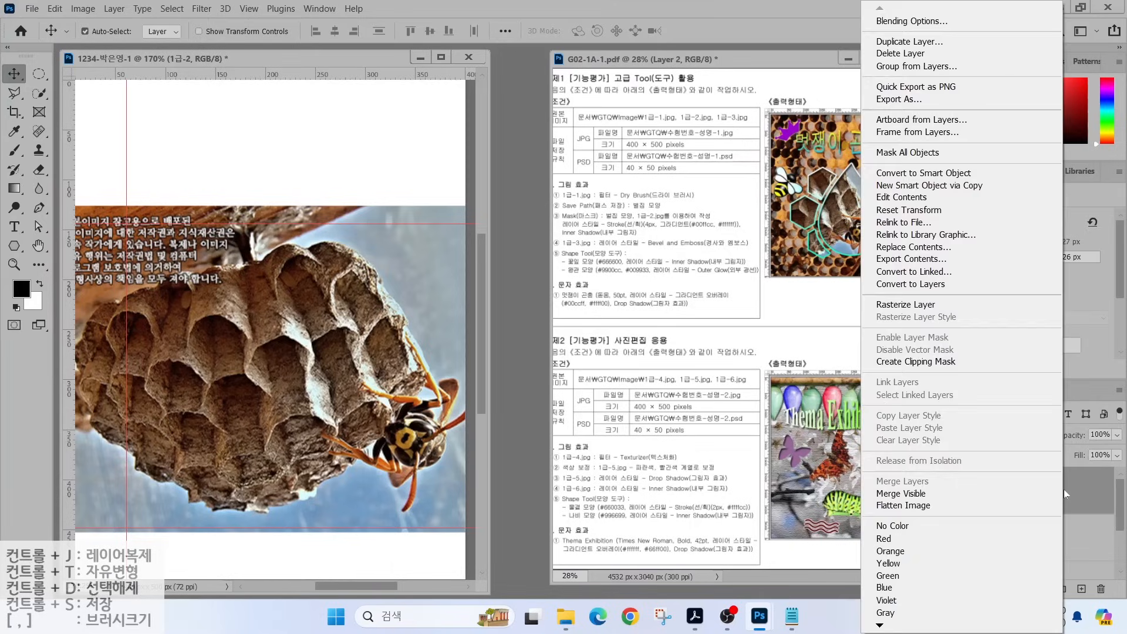
click(952, 361)
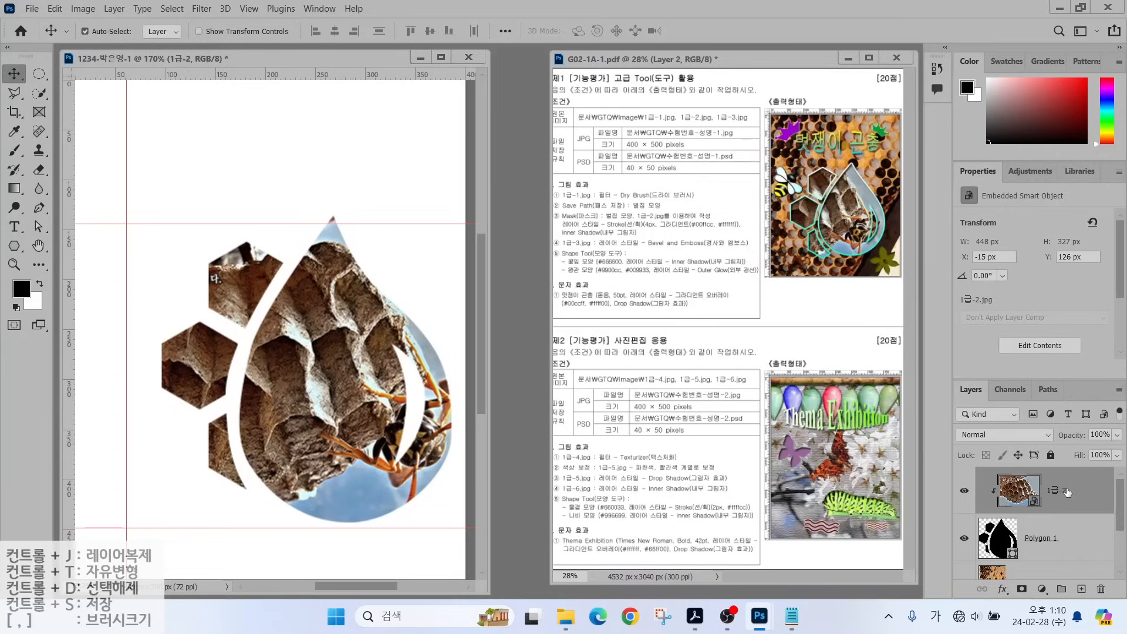
drag(352, 420, 333, 419)
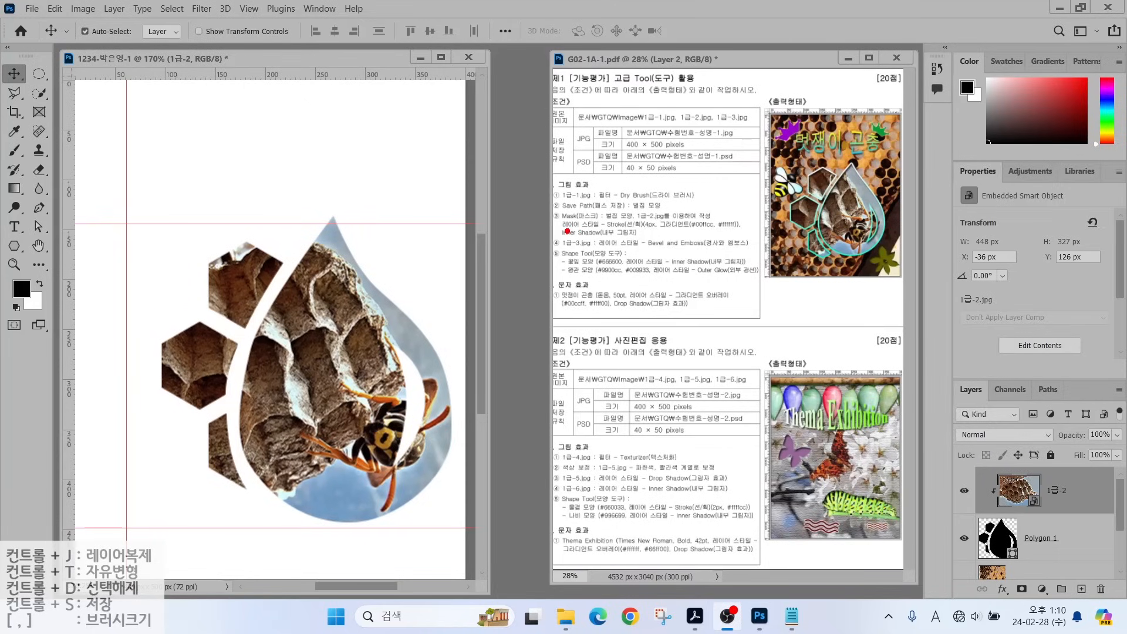
drag(567, 231, 735, 231)
drag(630, 214, 664, 175)
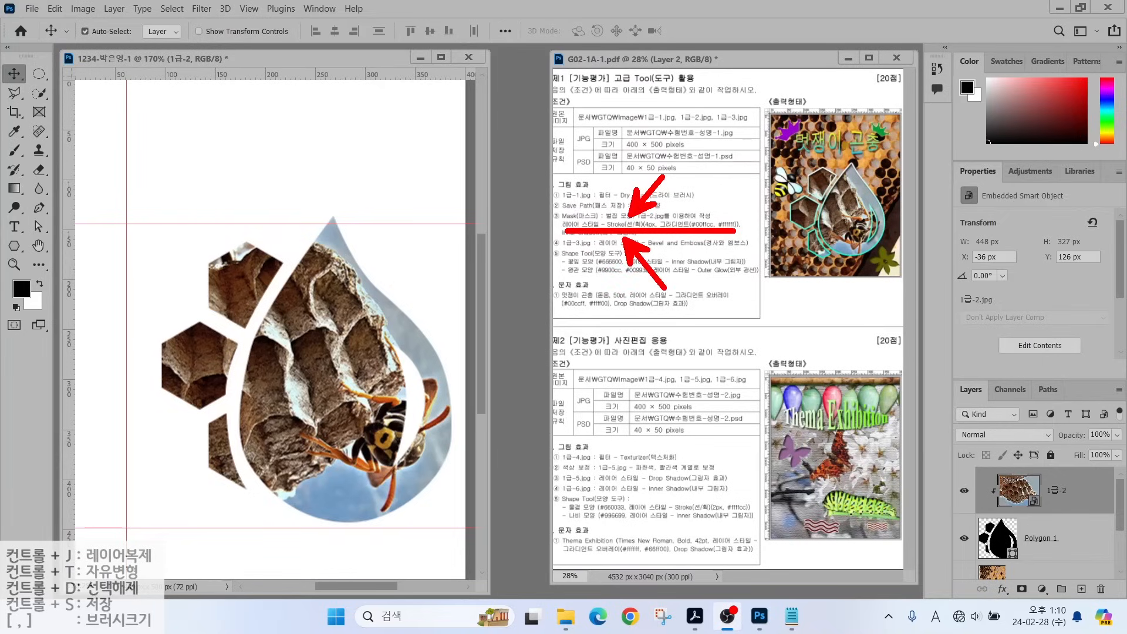
key(Escape)
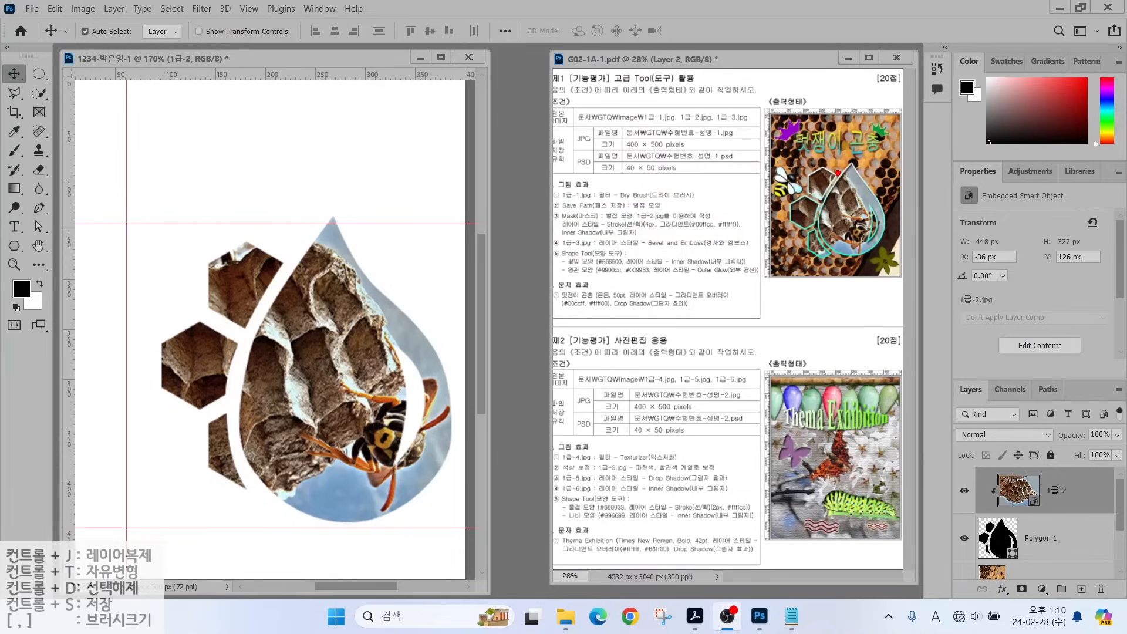
drag(838, 172, 870, 109)
click(1063, 541)
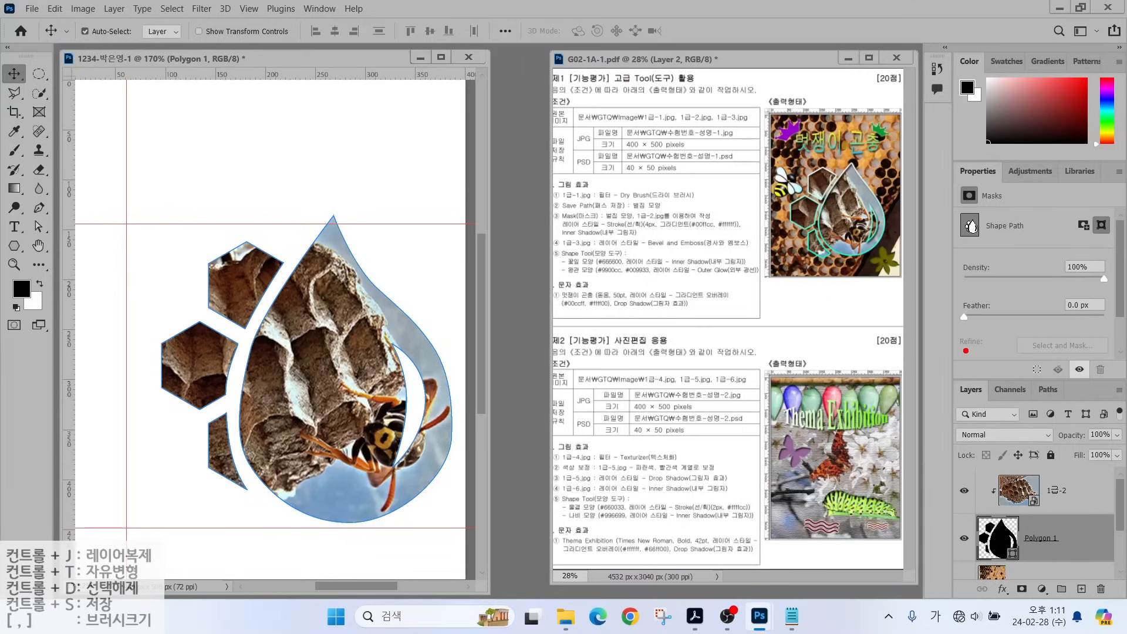
Add a Stroke layer effect to Polygon 1 with size 4 px.
drag(937, 371, 1124, 604)
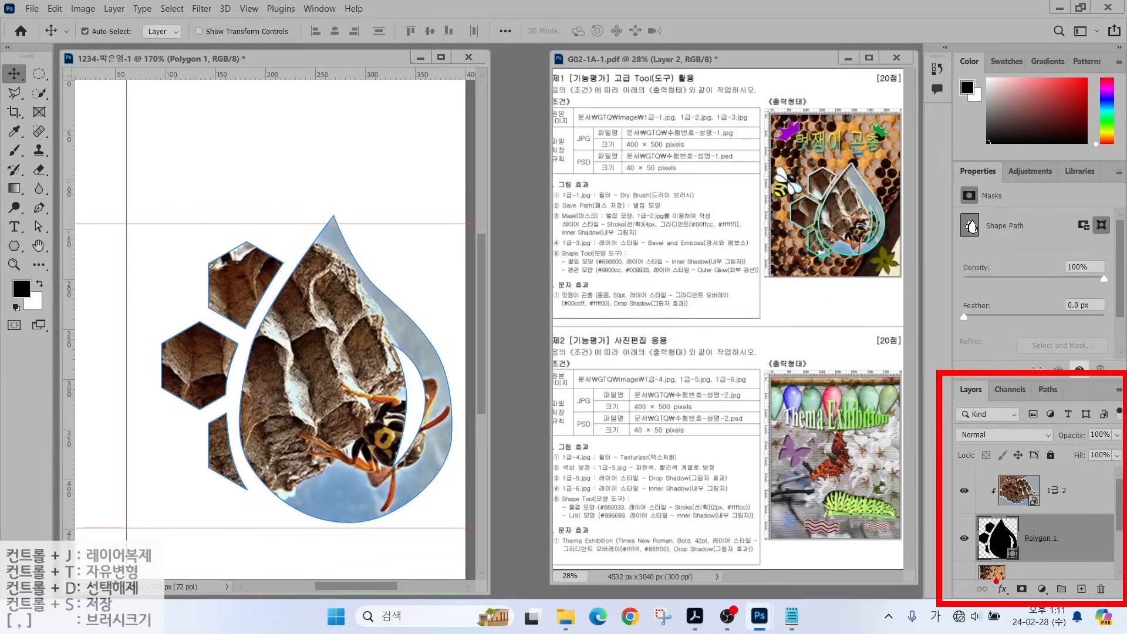
mouse_move(991, 576)
mouse_down()
mouse_move(1021, 604)
mouse_move(1044, 518)
mouse_up()
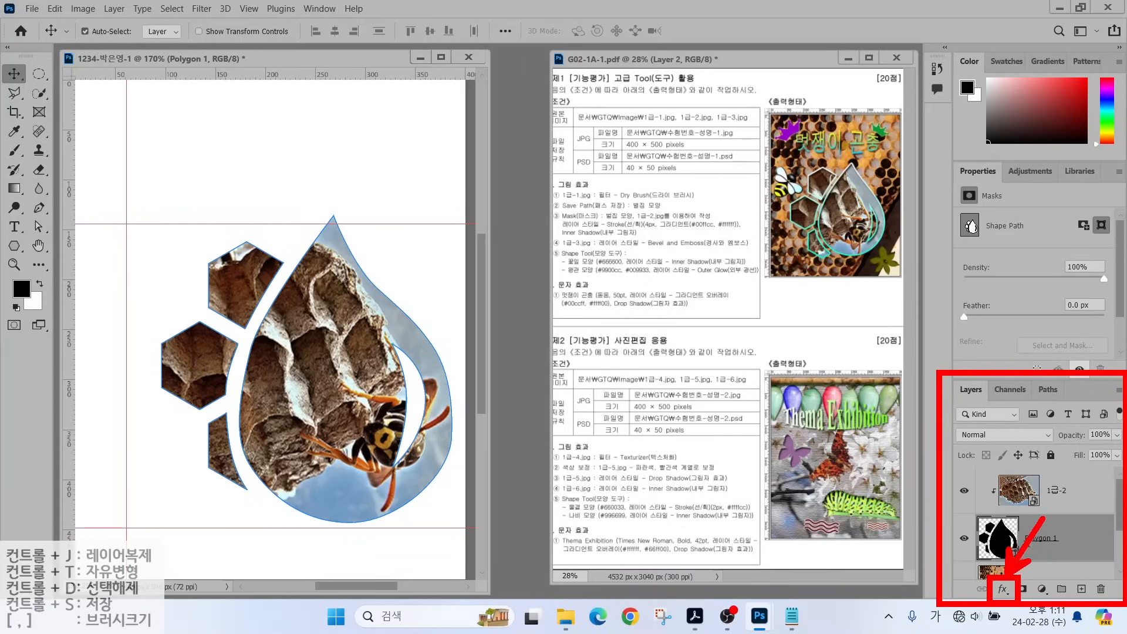
key(Escape)
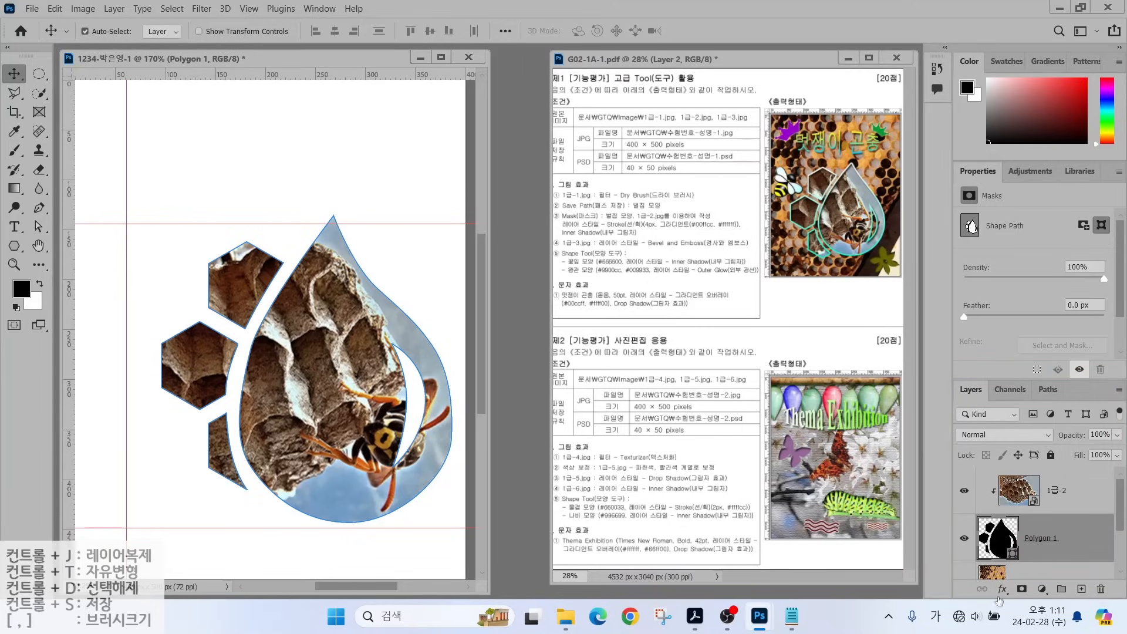
click(1002, 589)
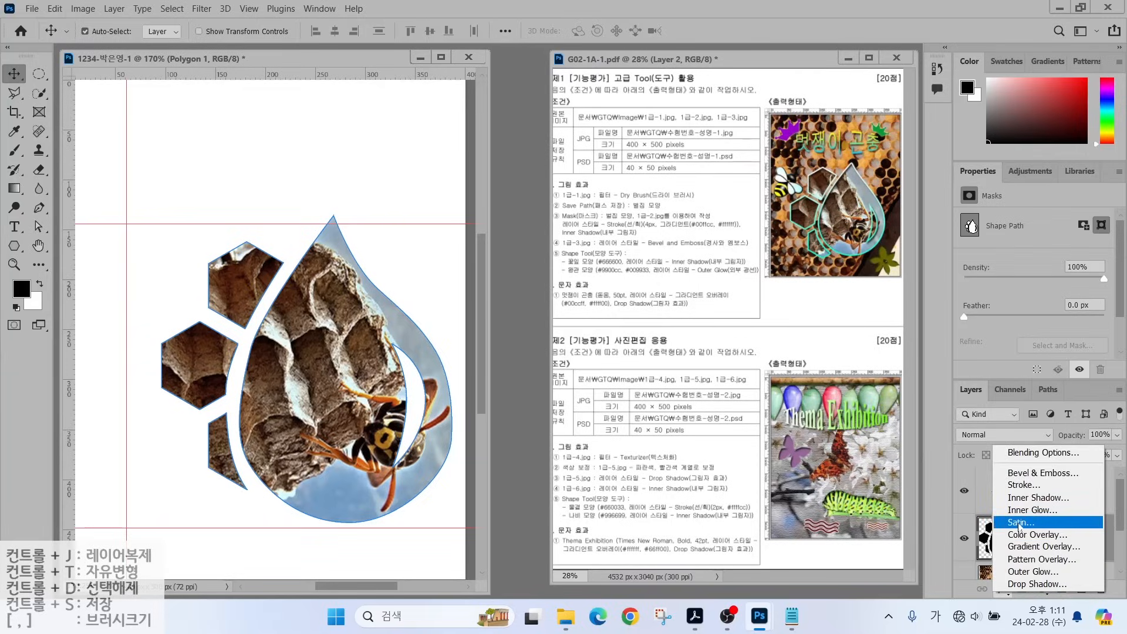
click(1023, 486)
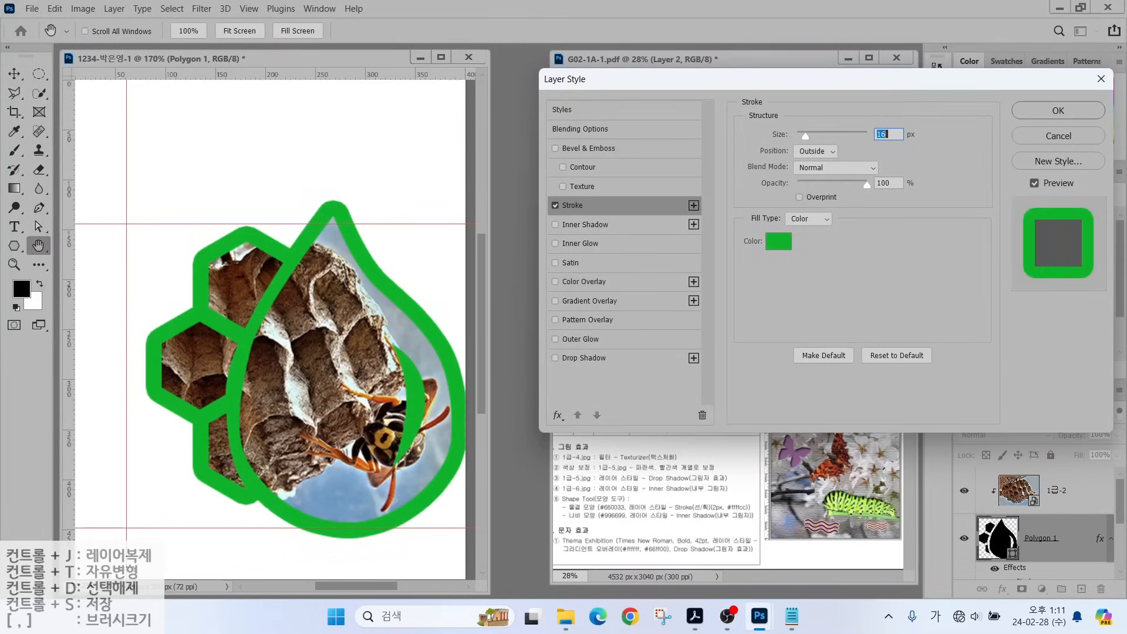
text(4)
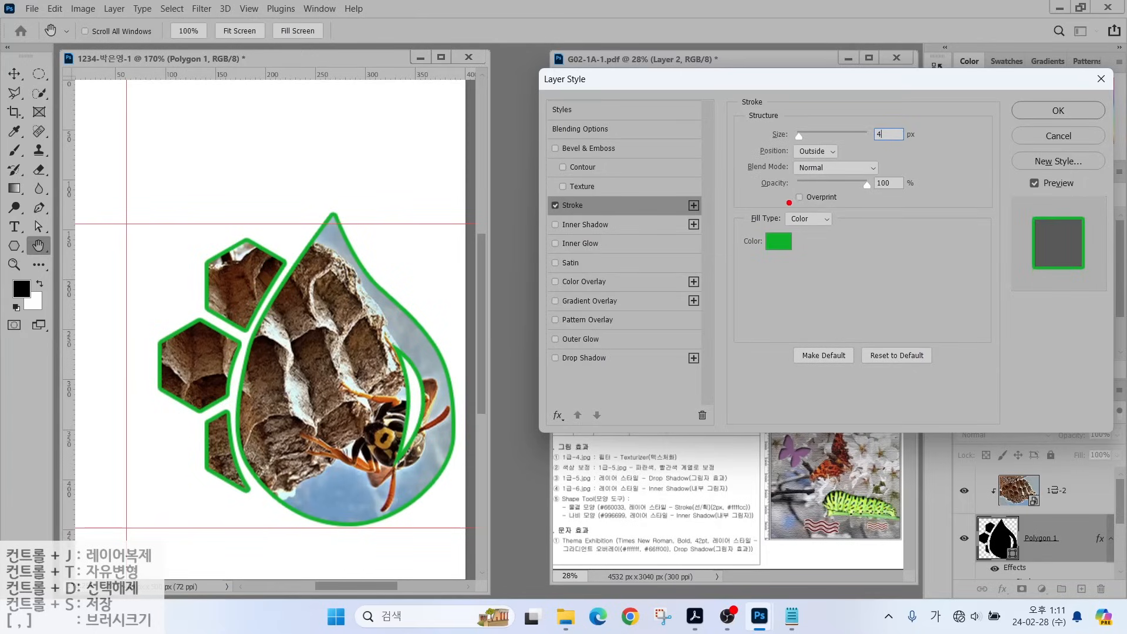
Change the stroke Fill Type to Gradient and open its black-to-white gradient in the Gradient Editor.
drag(750, 205, 854, 235)
drag(885, 173, 822, 219)
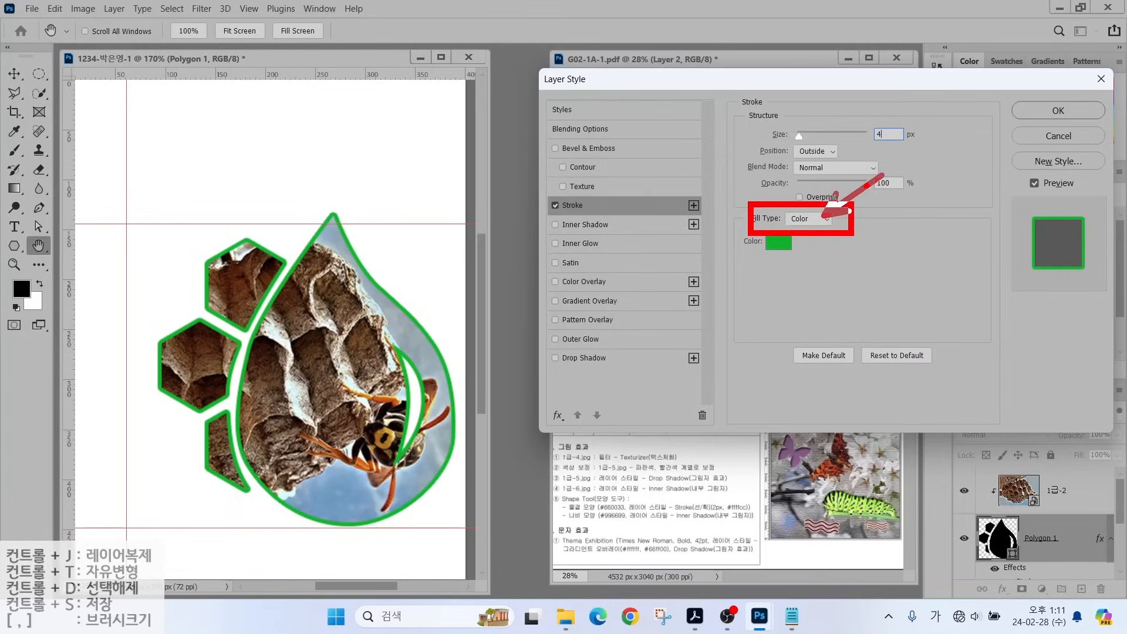
click(807, 219)
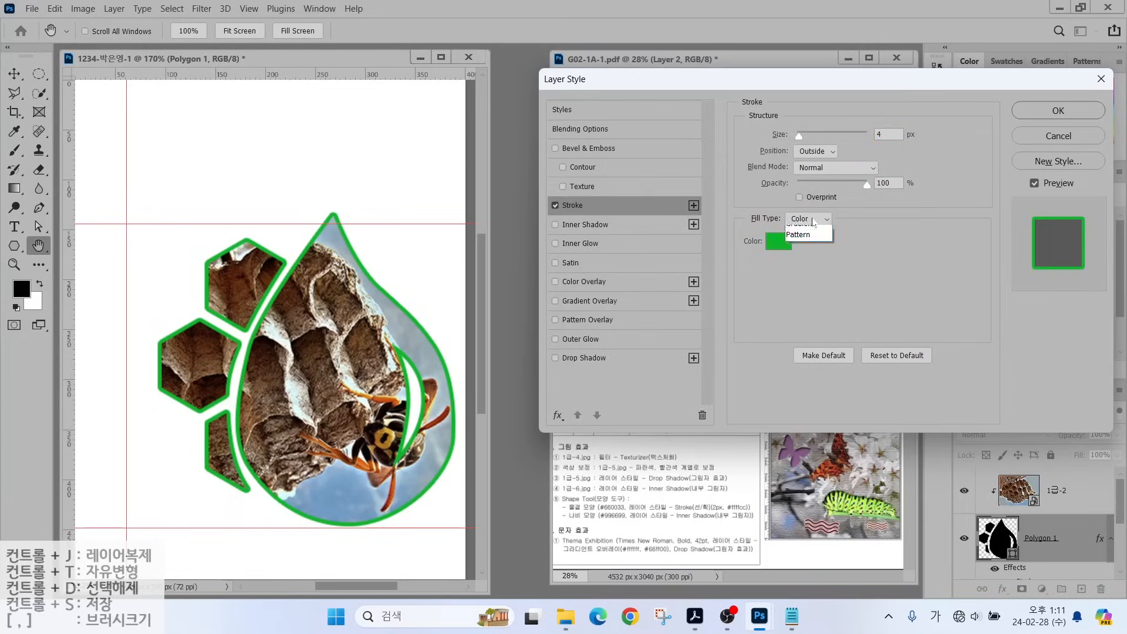
click(799, 242)
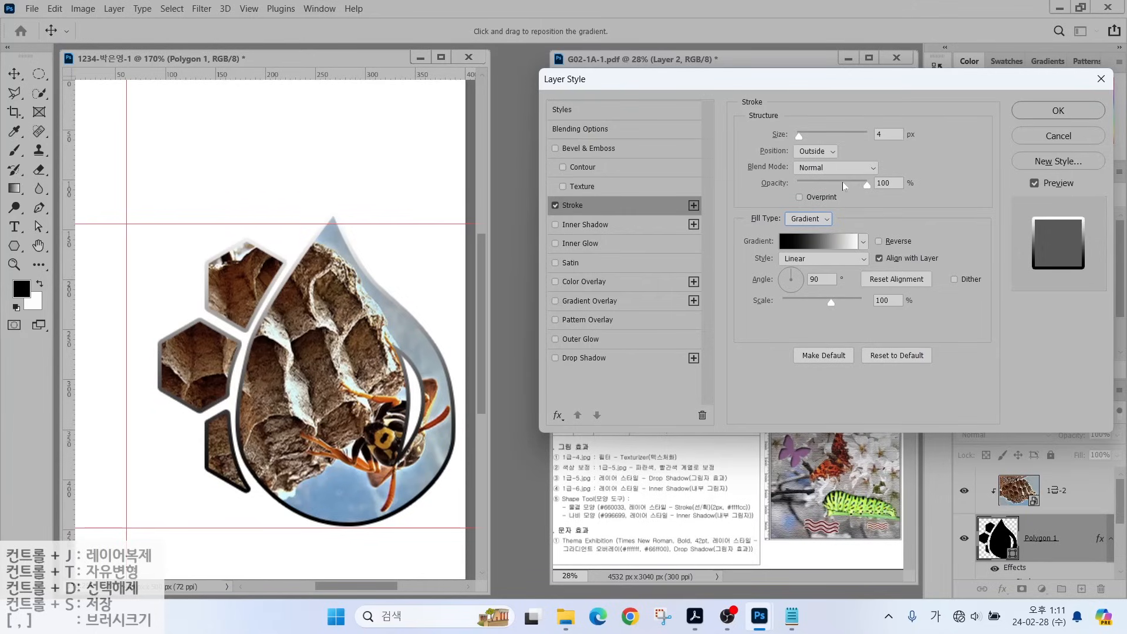
key(alt)
drag(785, 236, 771, 198)
drag(849, 236, 876, 208)
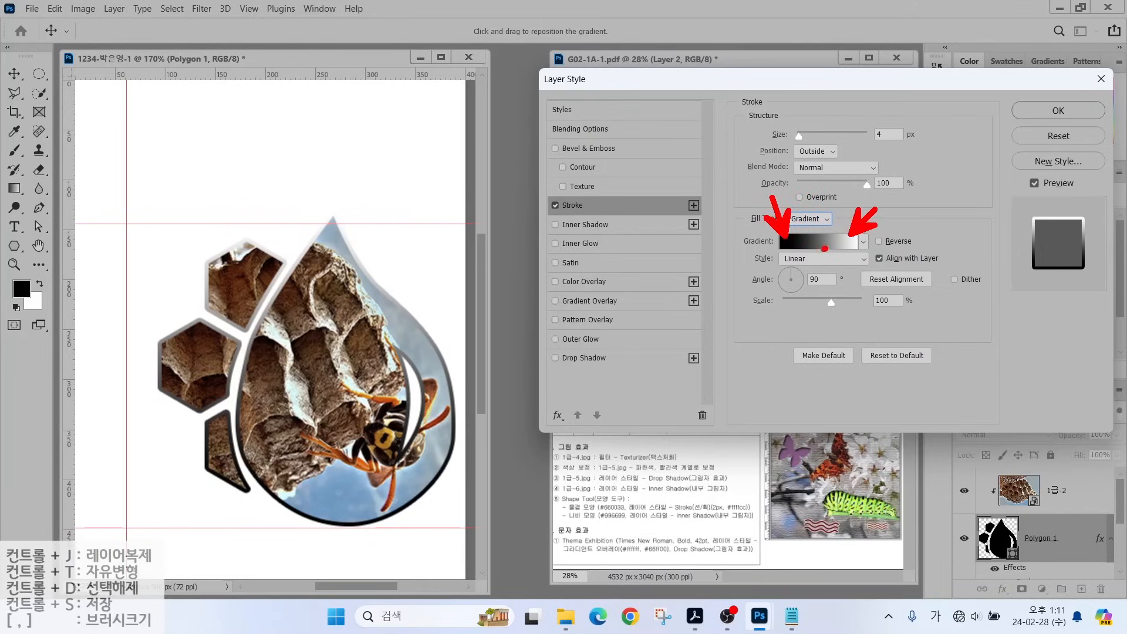
drag(825, 249, 809, 232)
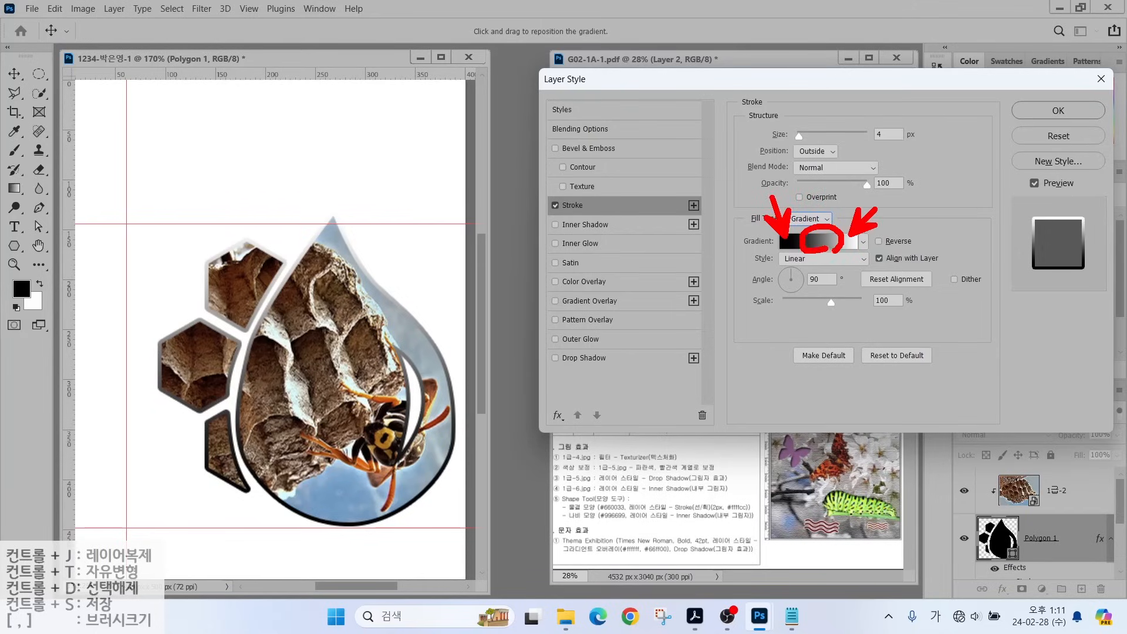
click(812, 241)
mouse_move(427, 350)
mouse_down()
mouse_move(392, 354)
mouse_move(431, 325)
mouse_up()
drag(374, 386, 411, 340)
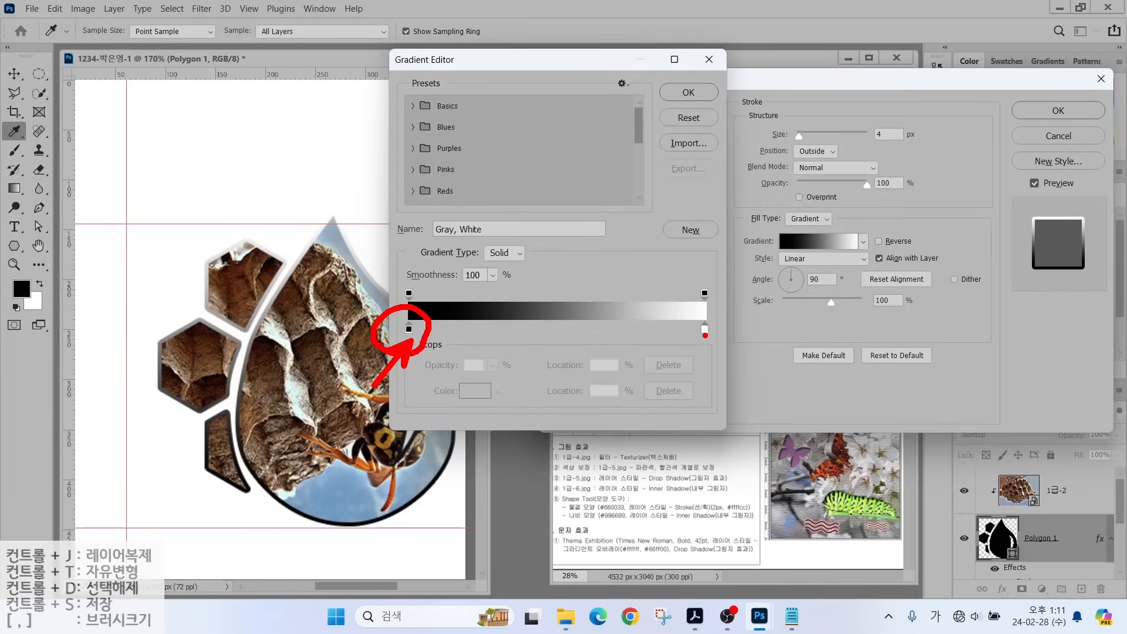
Set the outline gradient's left colour stop to aqua #00ffcc.
mouse_move(719, 353)
mouse_down()
mouse_move(684, 317)
mouse_move(754, 392)
mouse_up()
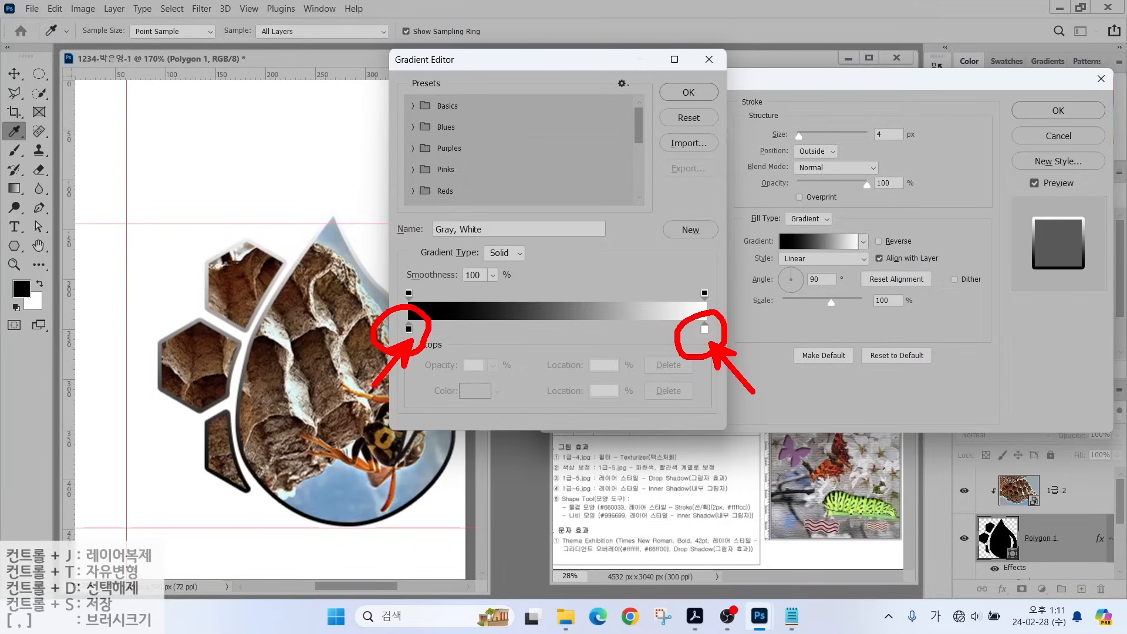
mouse_move(435, 292)
mouse_down()
mouse_move(409, 303)
mouse_move(377, 274)
mouse_move(437, 297)
mouse_up()
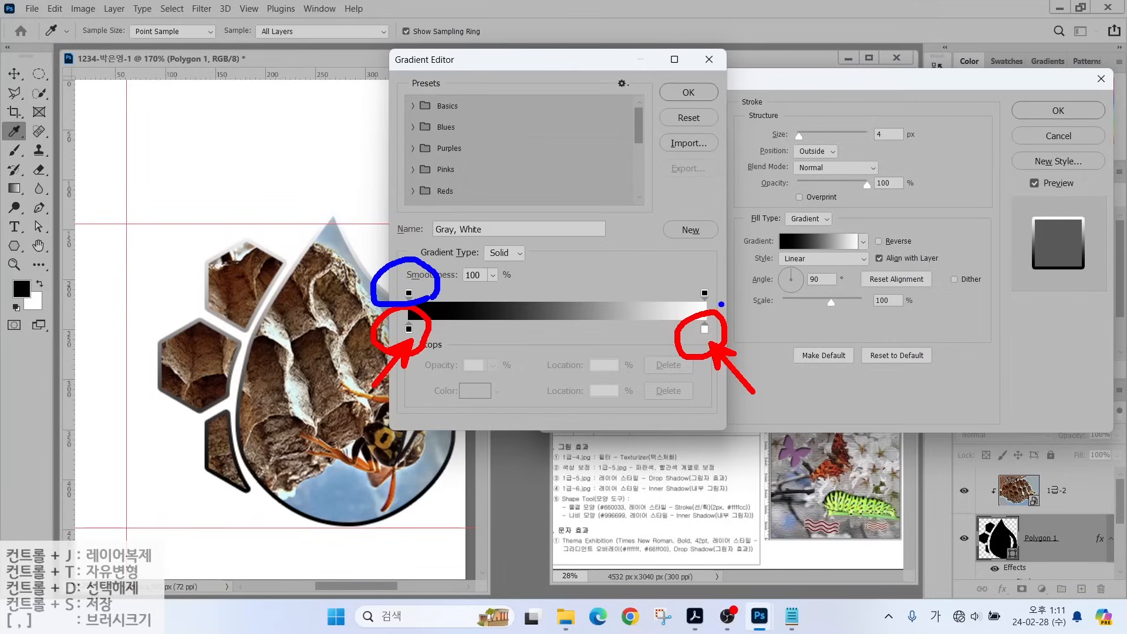
mouse_move(720, 304)
mouse_down()
mouse_move(670, 290)
mouse_move(723, 295)
mouse_up()
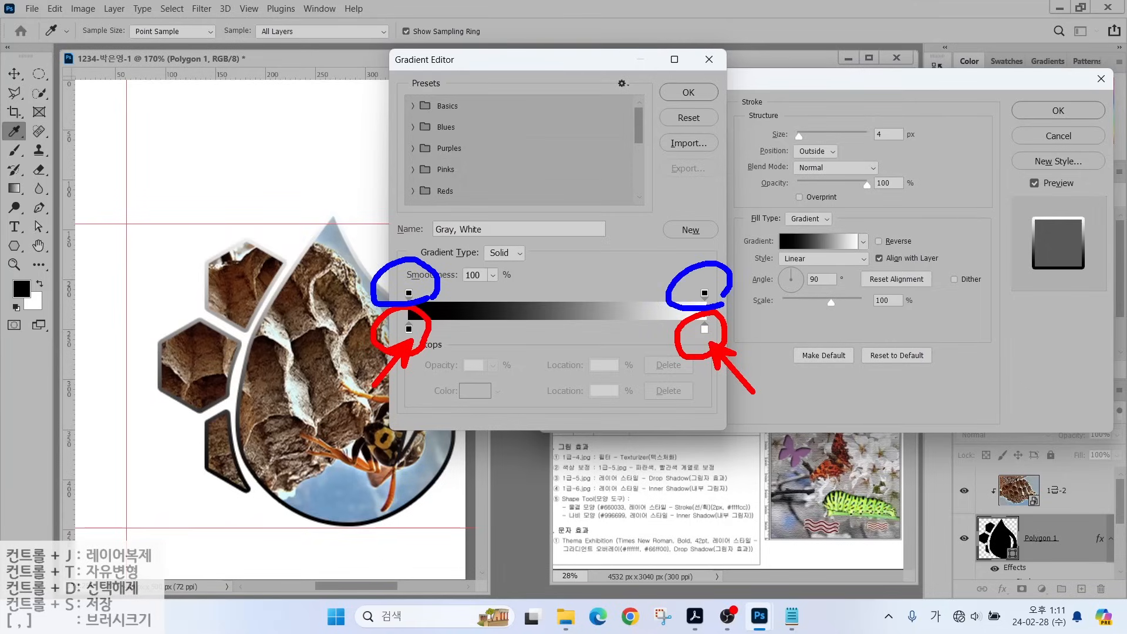
key(Escape)
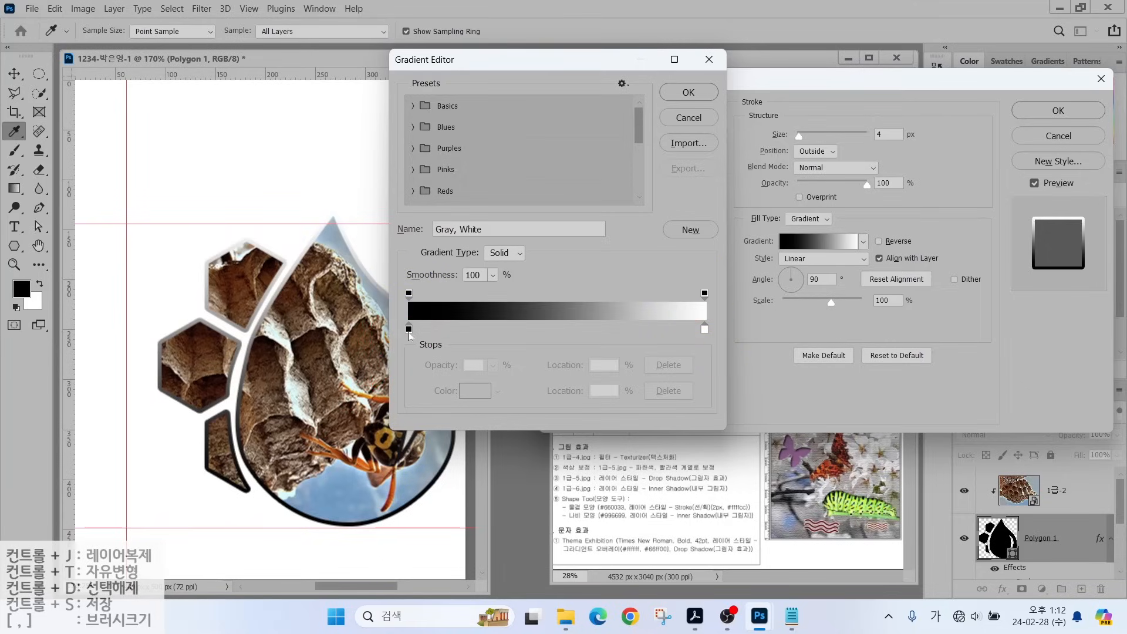
click(409, 328)
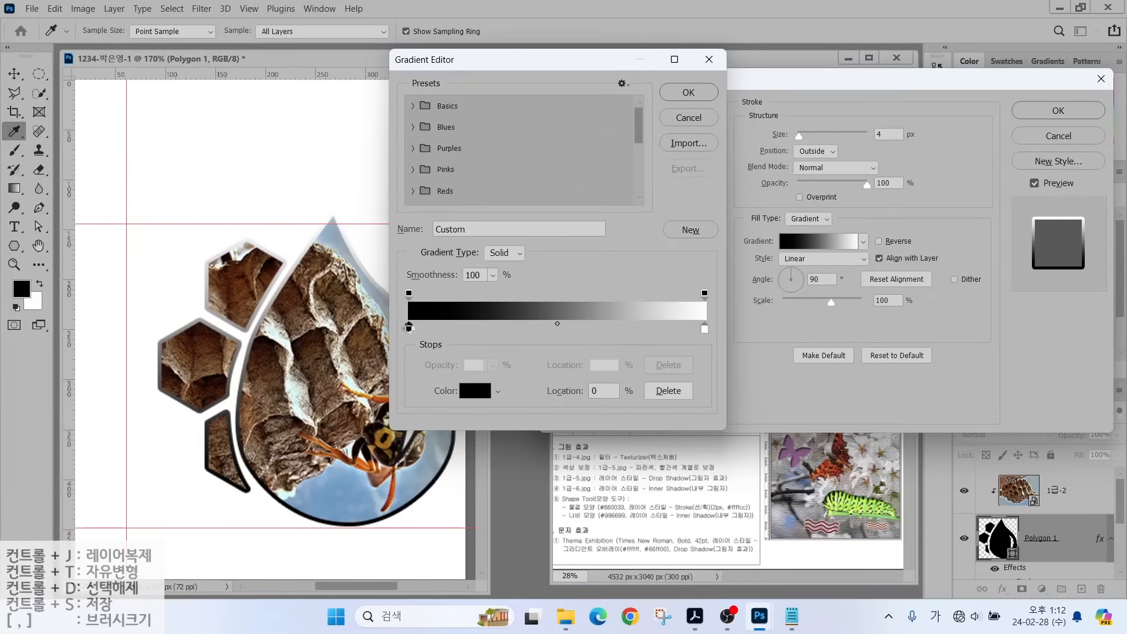
double_click(408, 327)
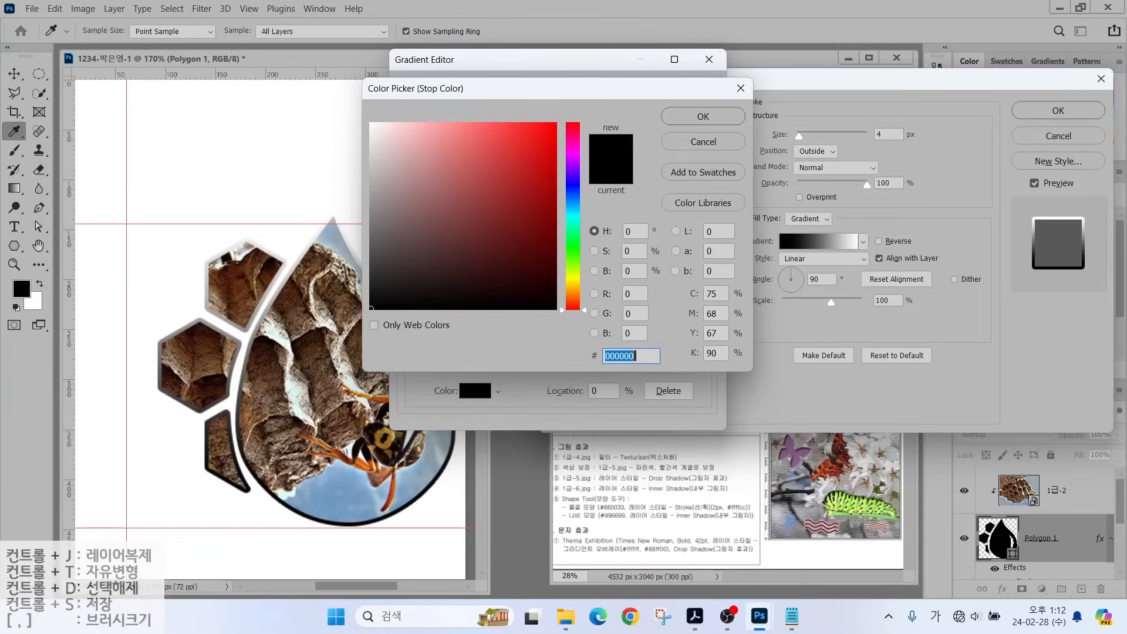
text(0)
text(0)
text(0ffcc)
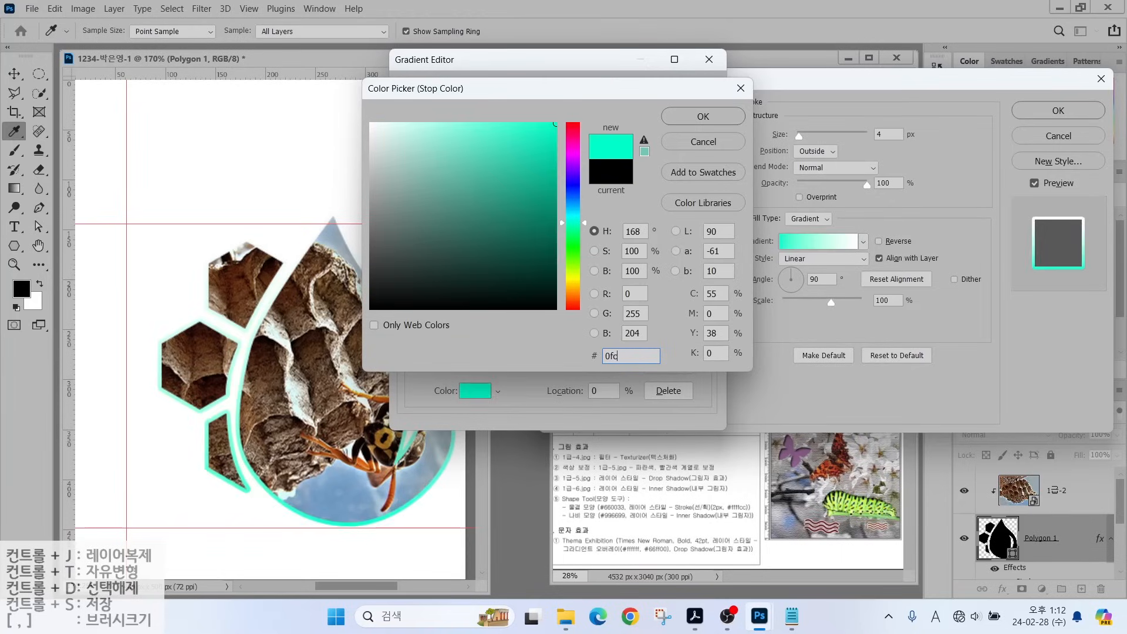
key(Return)
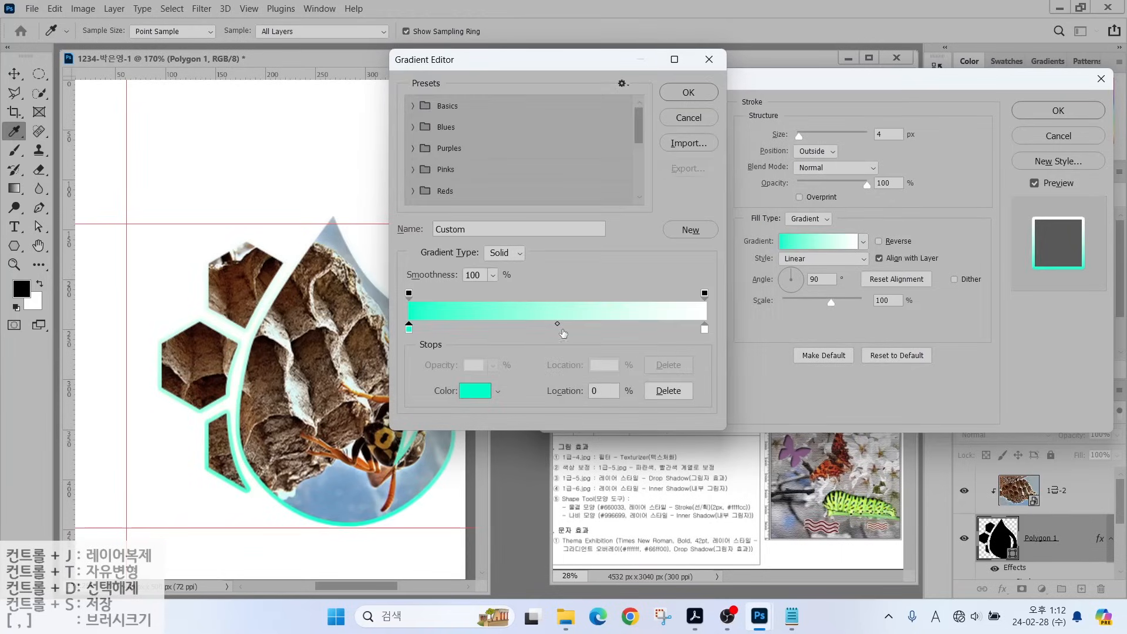
Keep the right stop white and accept the aqua-to-white outline gradient.
click(707, 332)
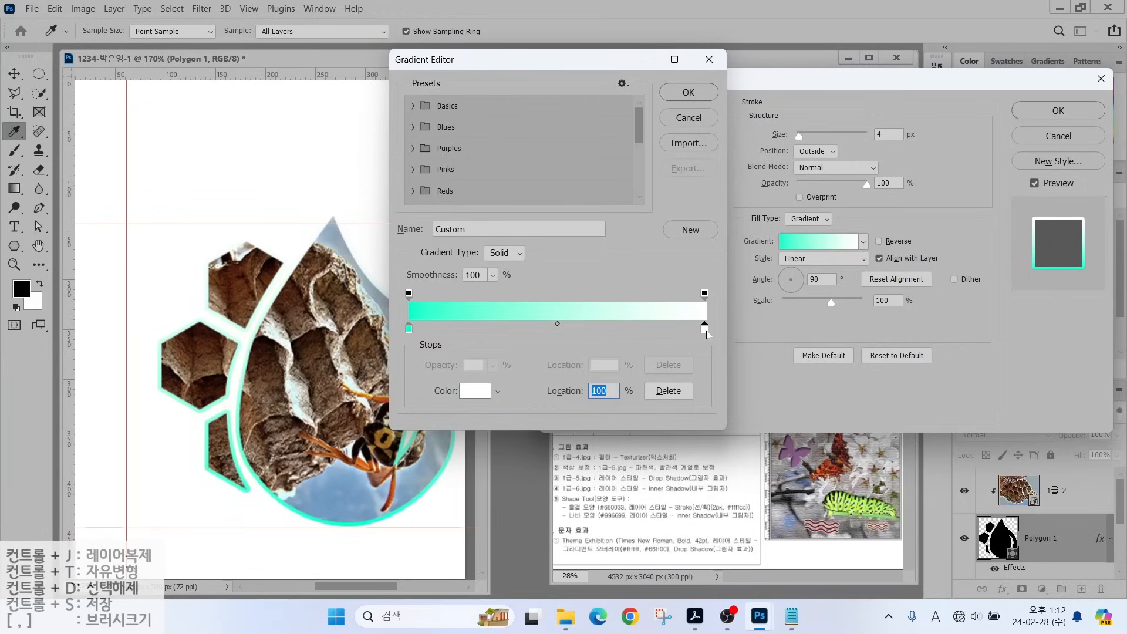
double_click(706, 332)
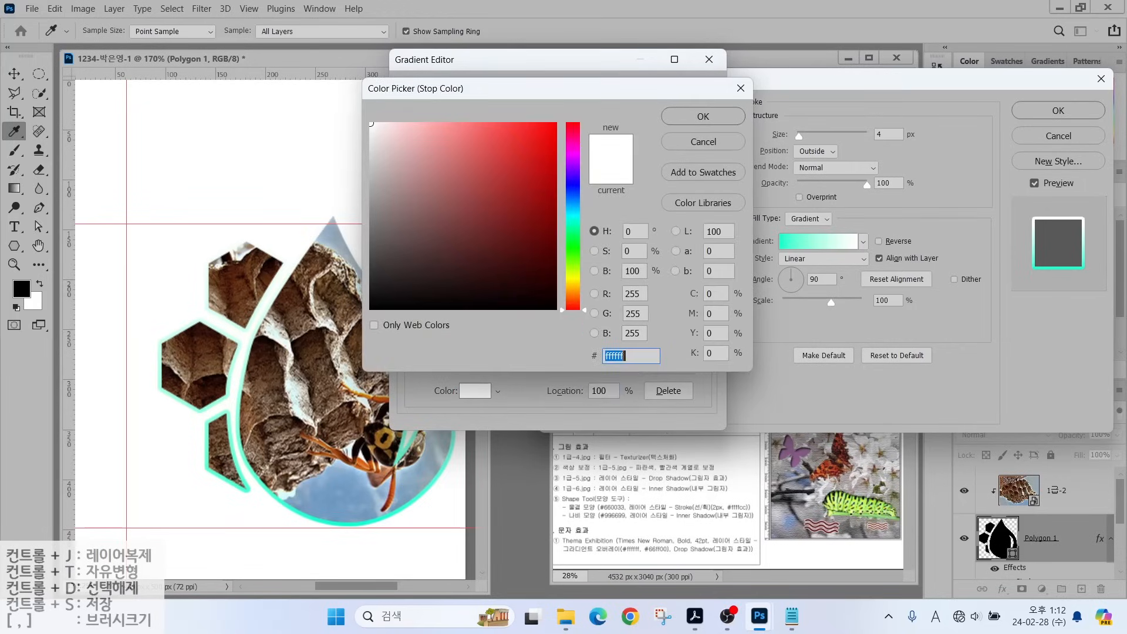
click(702, 117)
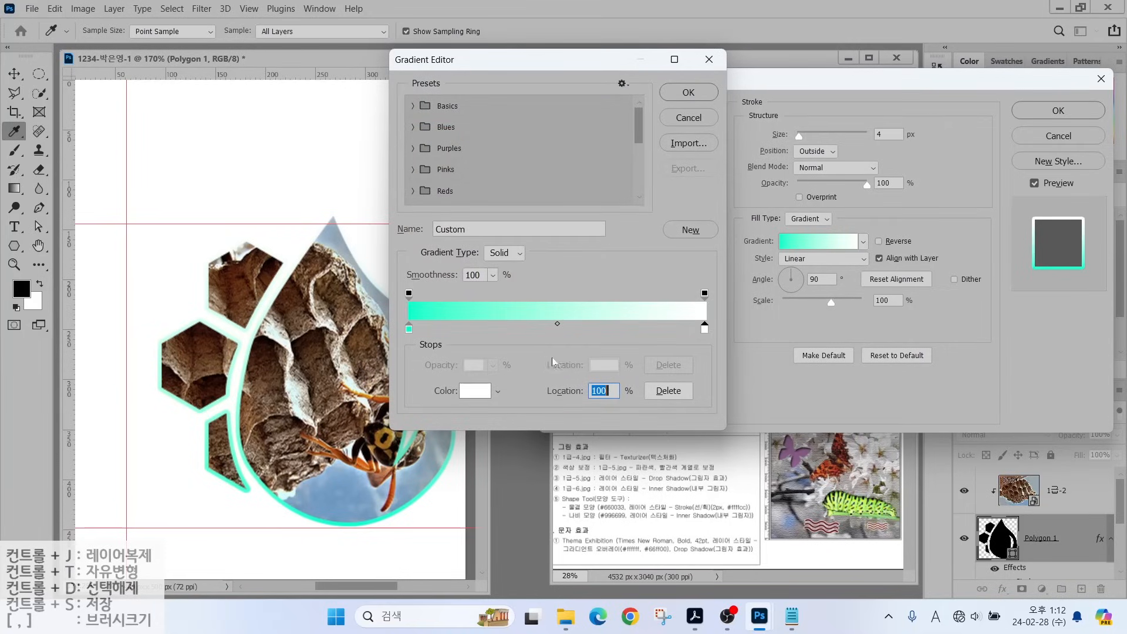
key(alt)
drag(1028, 226, 950, 168)
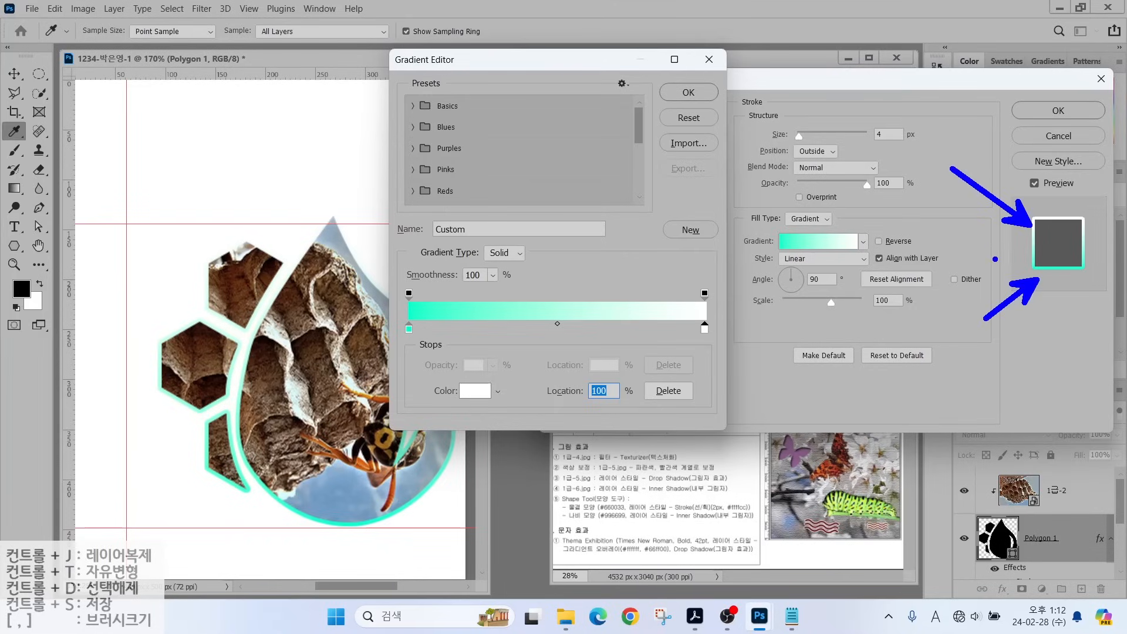
key(Escape)
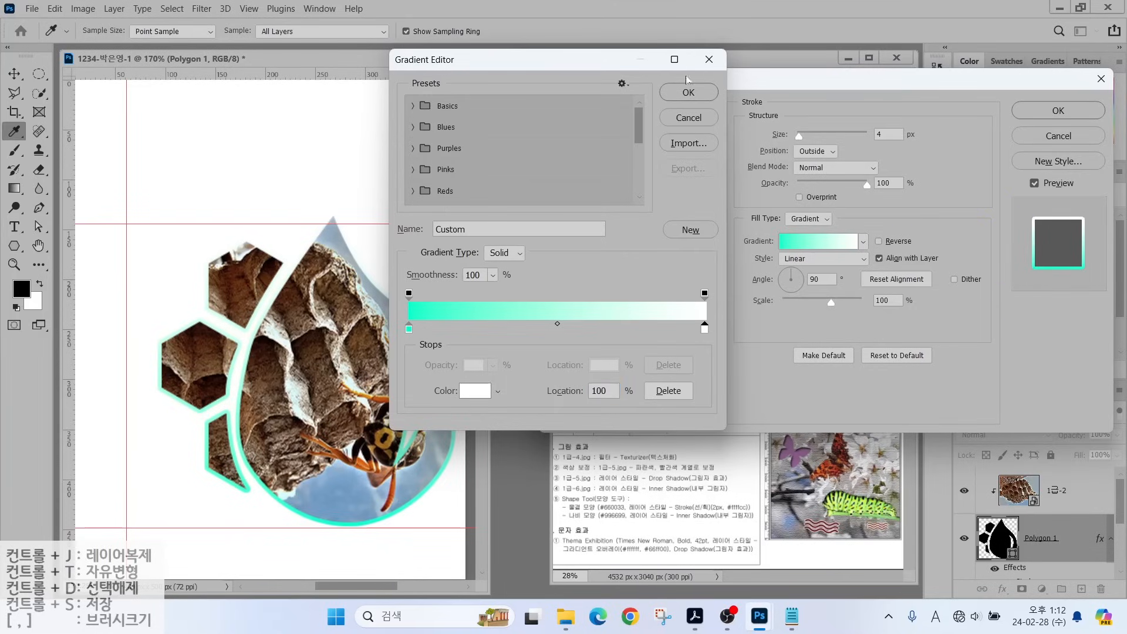
click(688, 92)
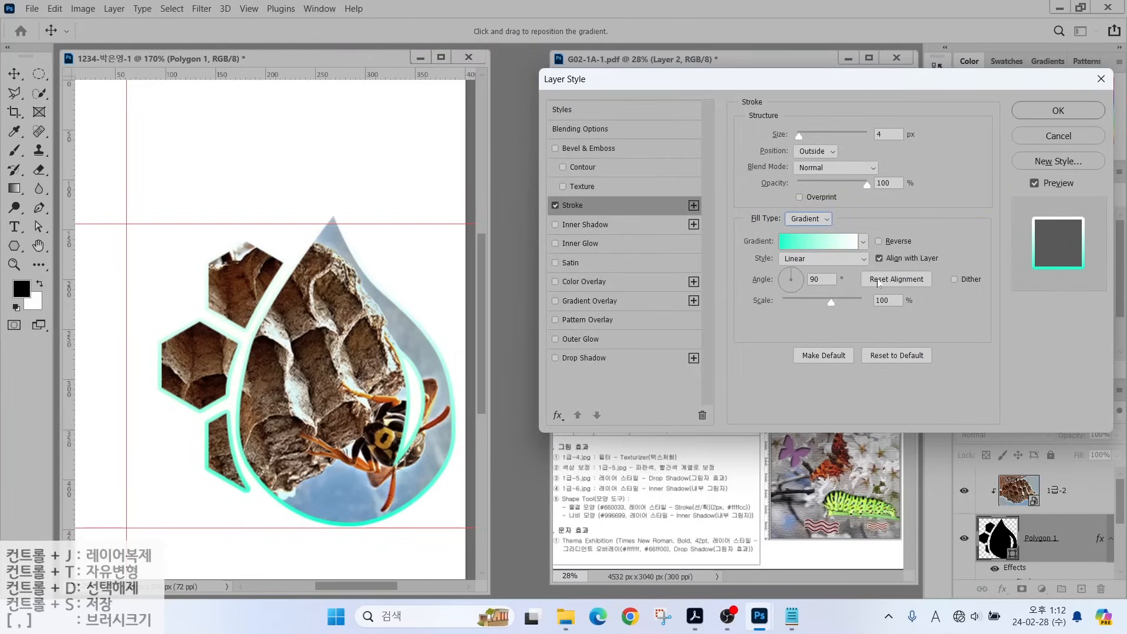
Add an Inner Shadow with 10 px distance and 119° angle, then apply the layer style.
click(561, 226)
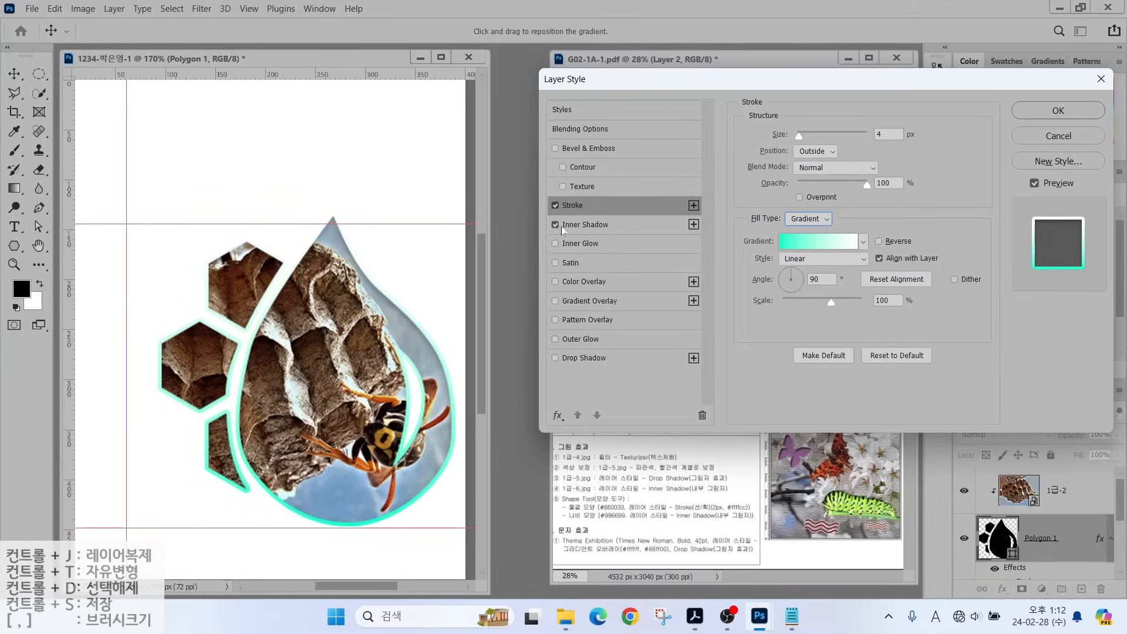
click(573, 226)
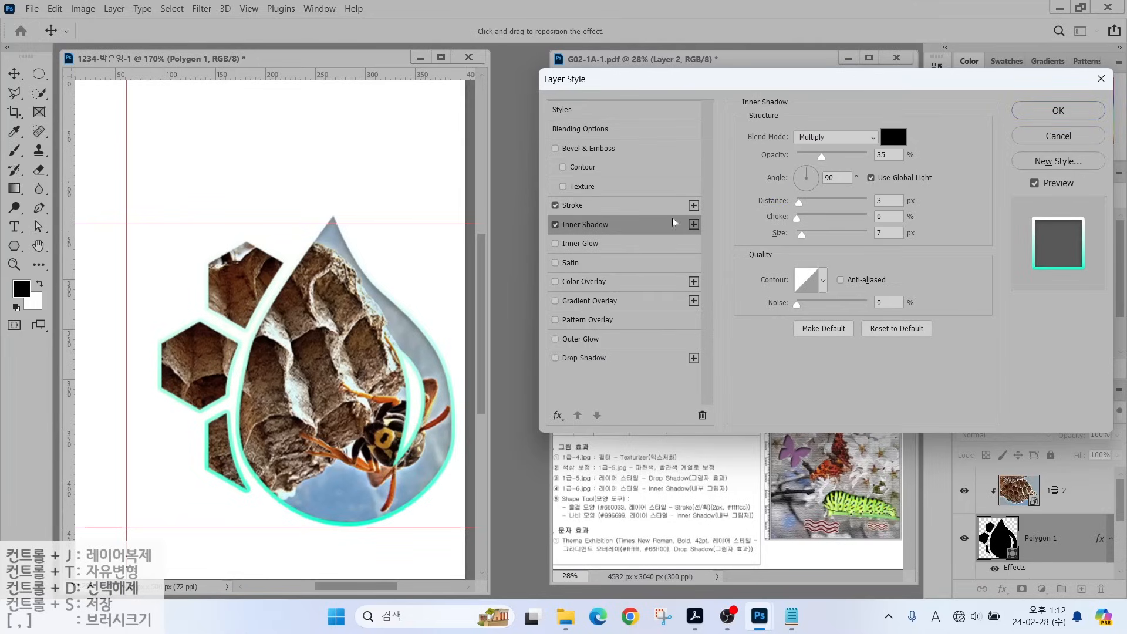
drag(798, 203, 808, 204)
click(802, 172)
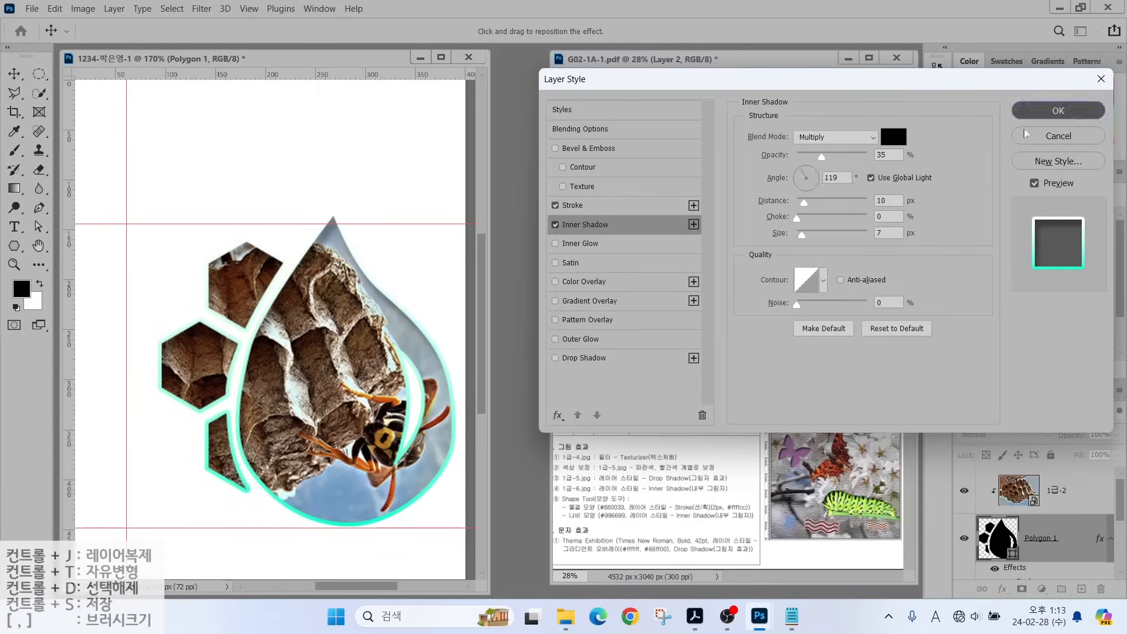
click(1057, 110)
scroll(977, 556, down, 3)
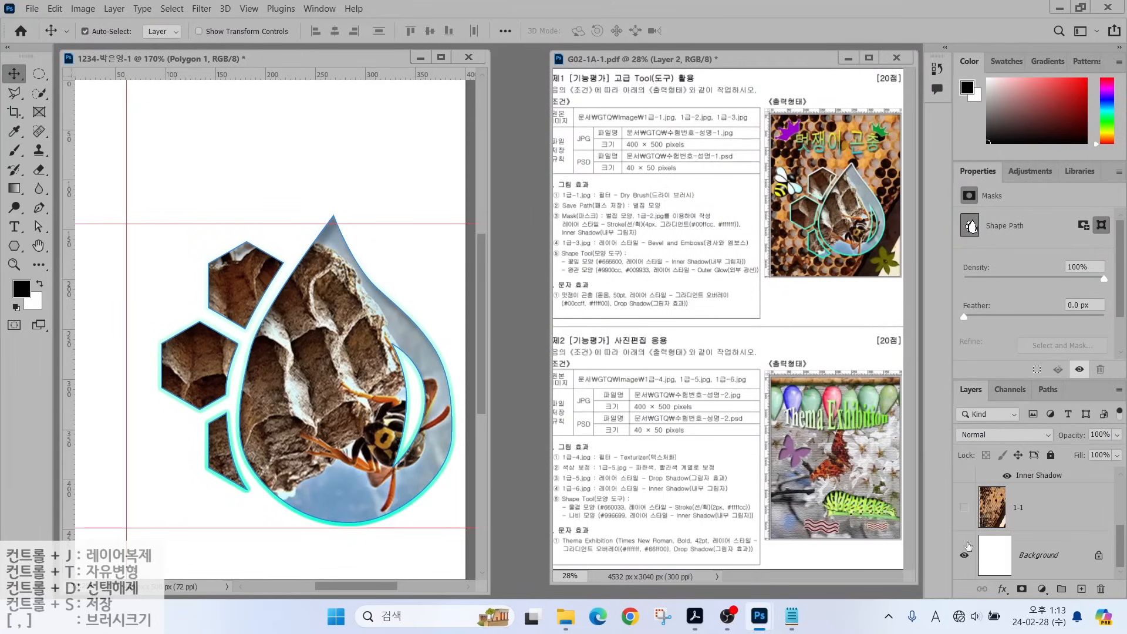
Make honeycomb layer 1-1 visible and set nest photo layer 1급-2 as the active layer.
click(964, 507)
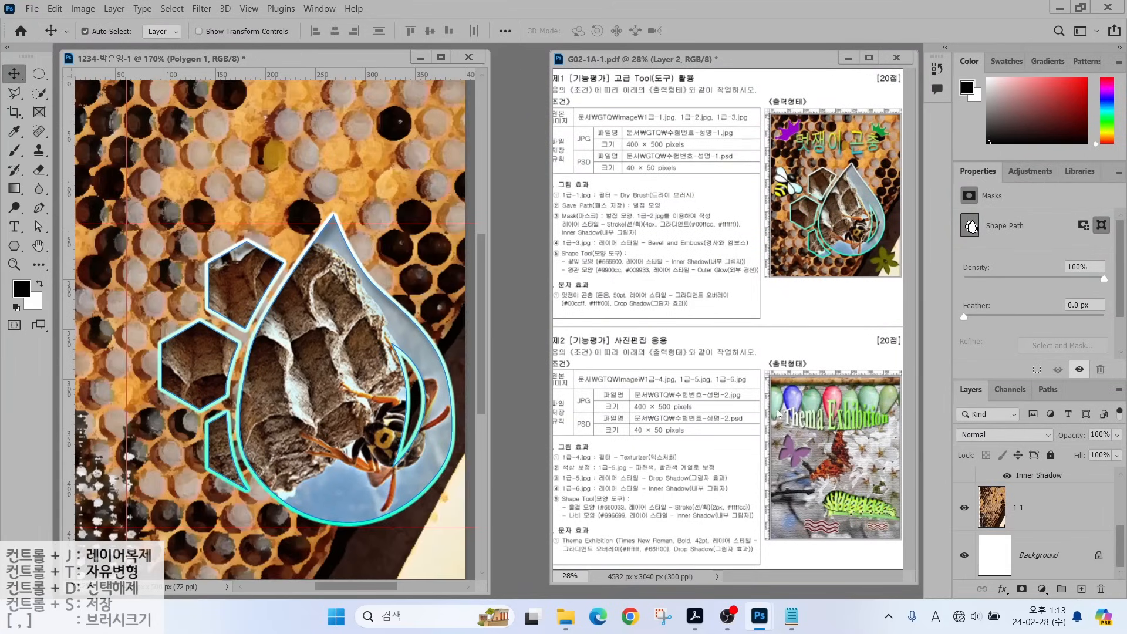
key(alt+])
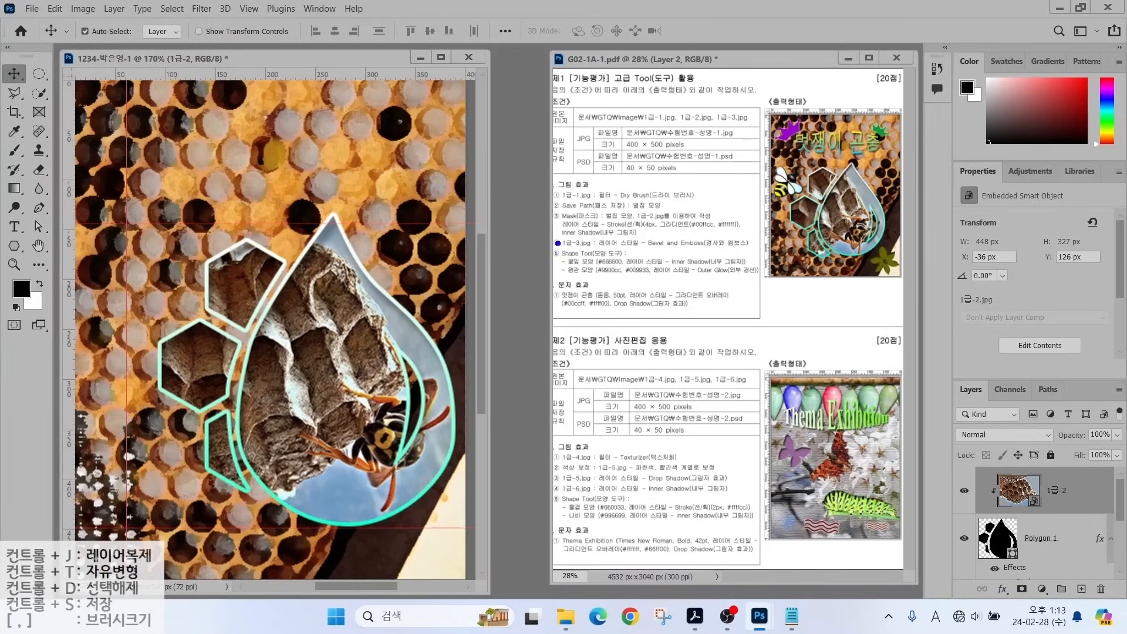
drag(589, 235, 619, 198)
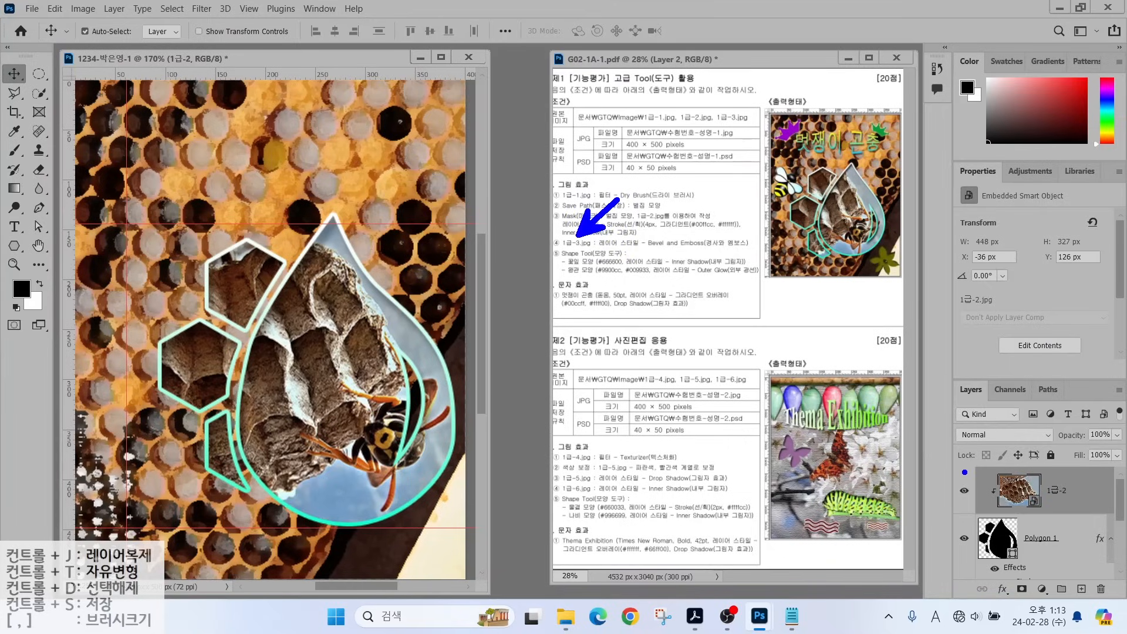
drag(961, 470, 1096, 509)
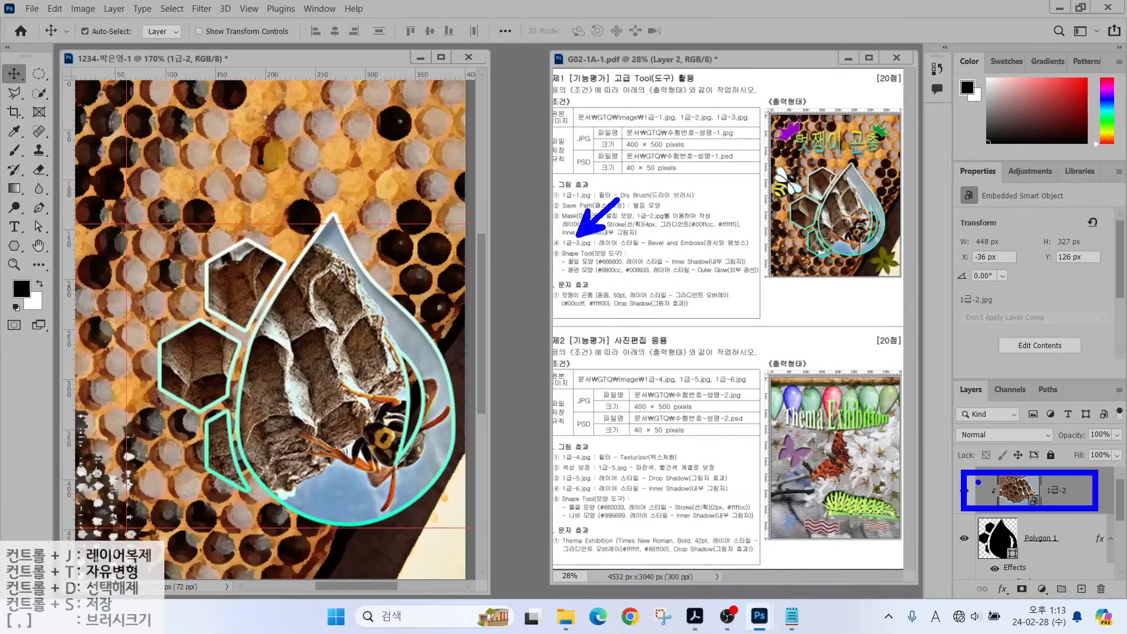
mouse_move(927, 478)
mouse_down()
mouse_move(981, 434)
mouse_move(962, 448)
mouse_up()
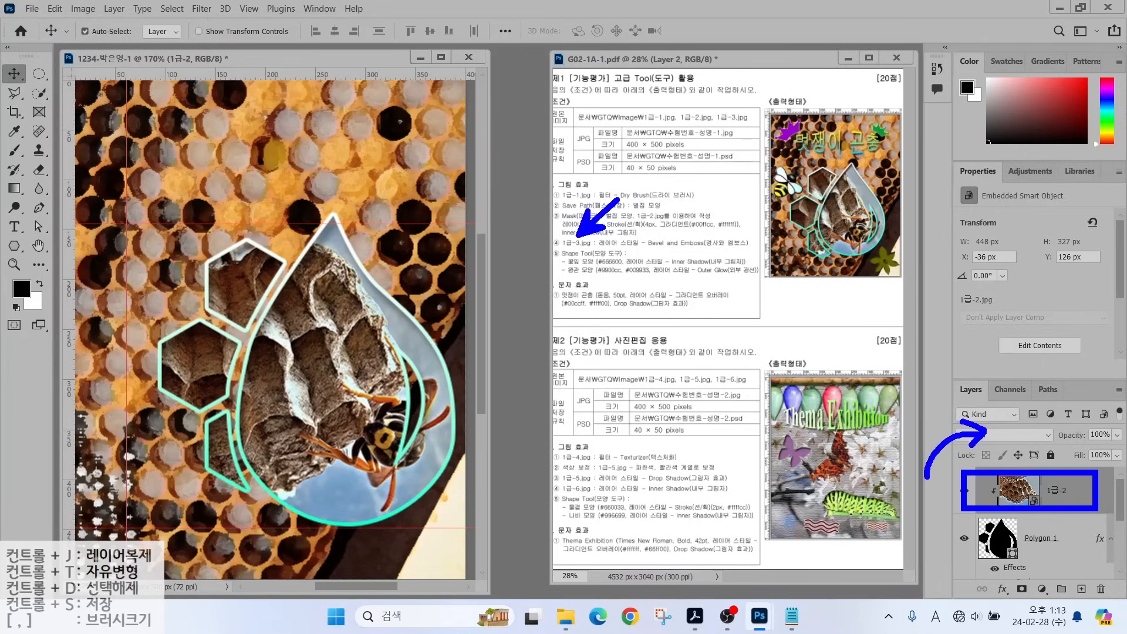
mouse_move(901, 430)
mouse_down()
mouse_move(971, 380)
mouse_move(974, 403)
mouse_up()
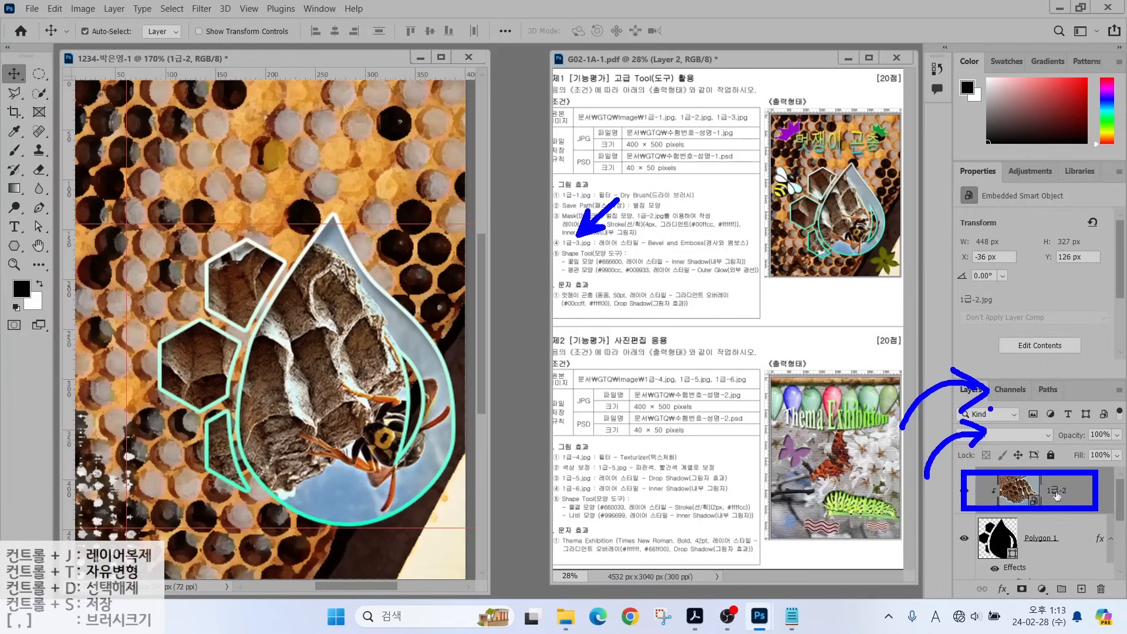
key(Escape)
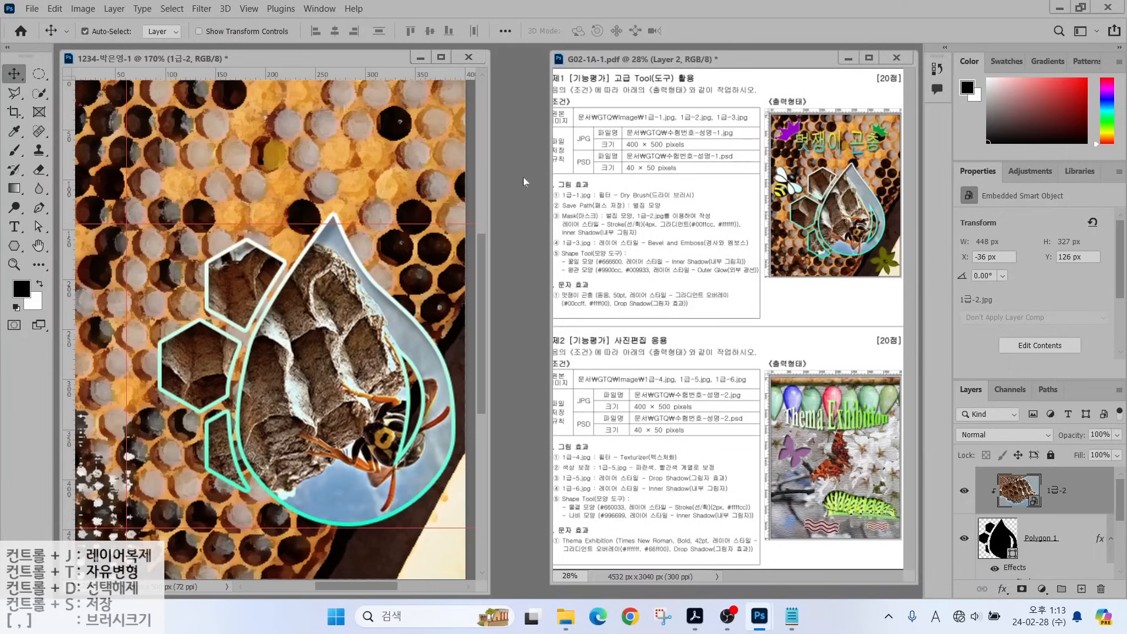
Open the bee image 1급-3.jpg from the file browser.
click(520, 188)
double_click(521, 187)
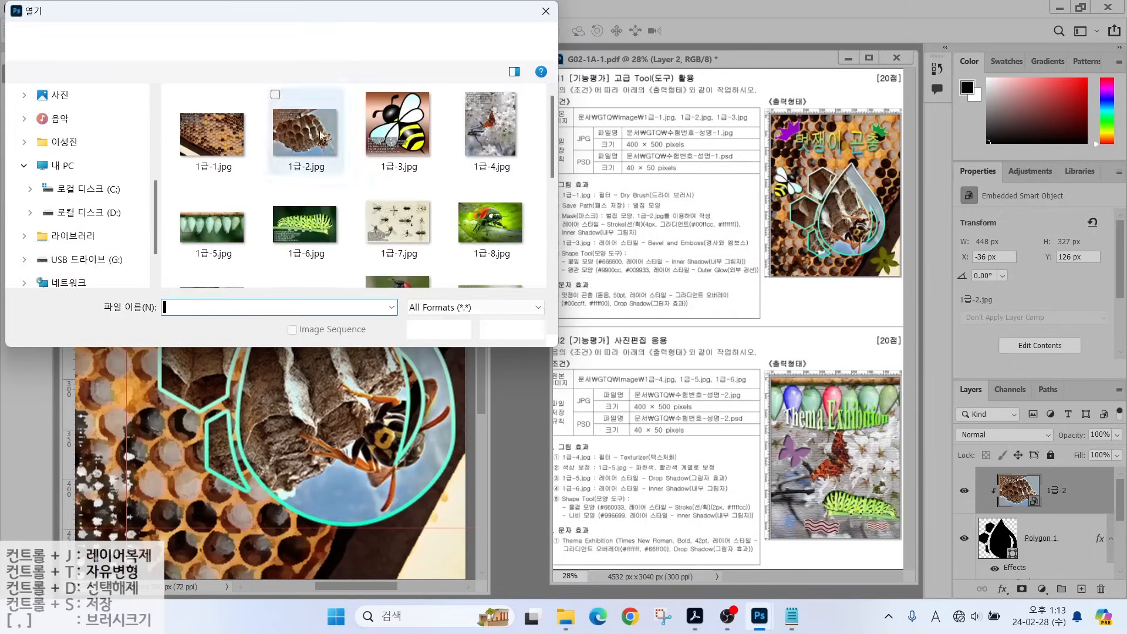
double_click(389, 134)
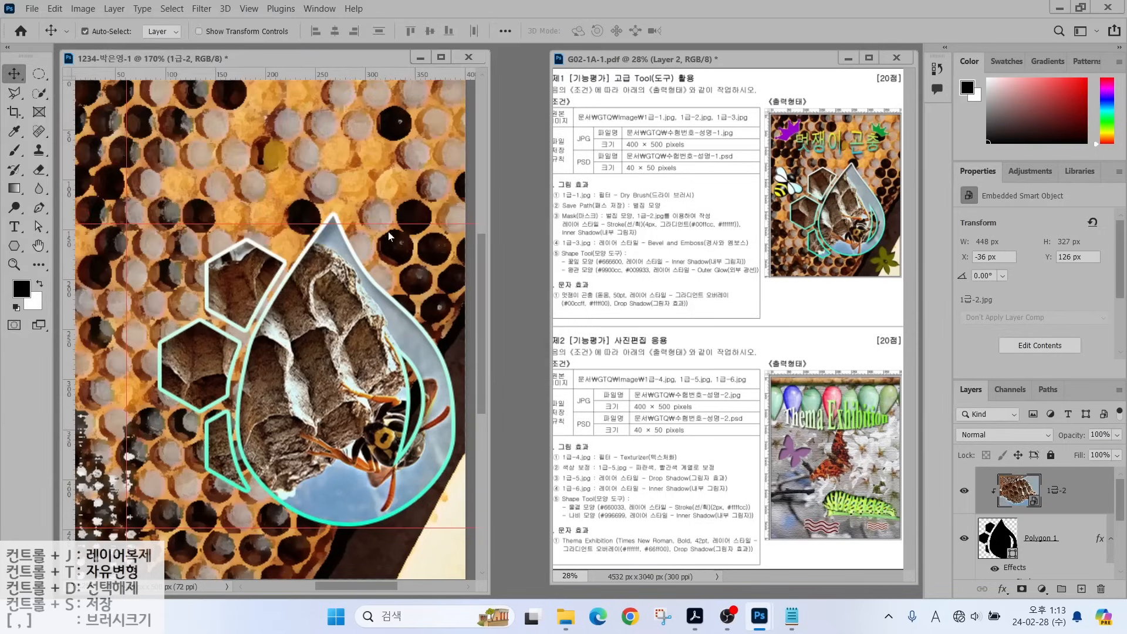
Select the cartoon bee with the Quick Selection Tool, shrinking the brush to 10 px.
click(39, 92)
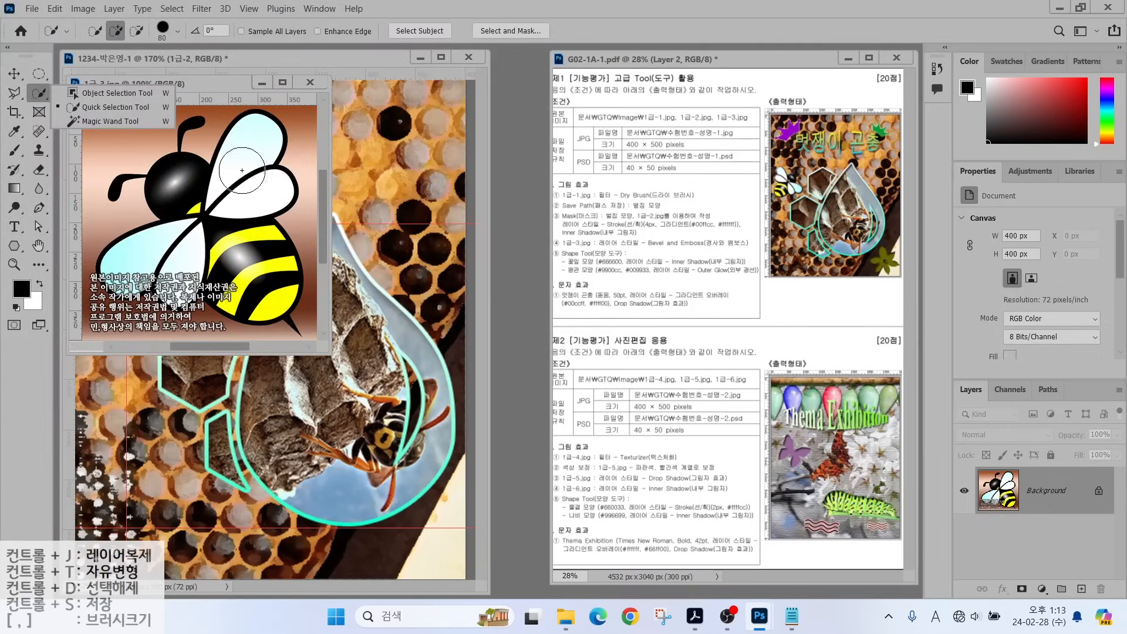
mouse_move(218, 198)
mouse_down()
mouse_move(222, 230)
mouse_move(247, 262)
mouse_move(220, 284)
mouse_move(259, 280)
mouse_move(200, 235)
mouse_move(193, 263)
mouse_up()
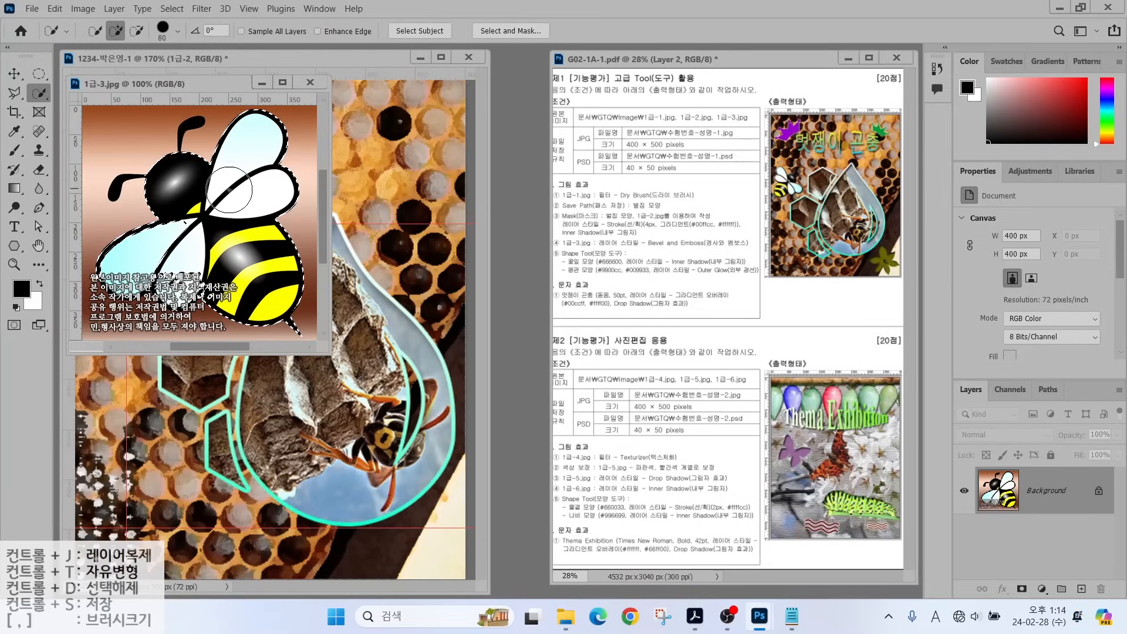
click(187, 211)
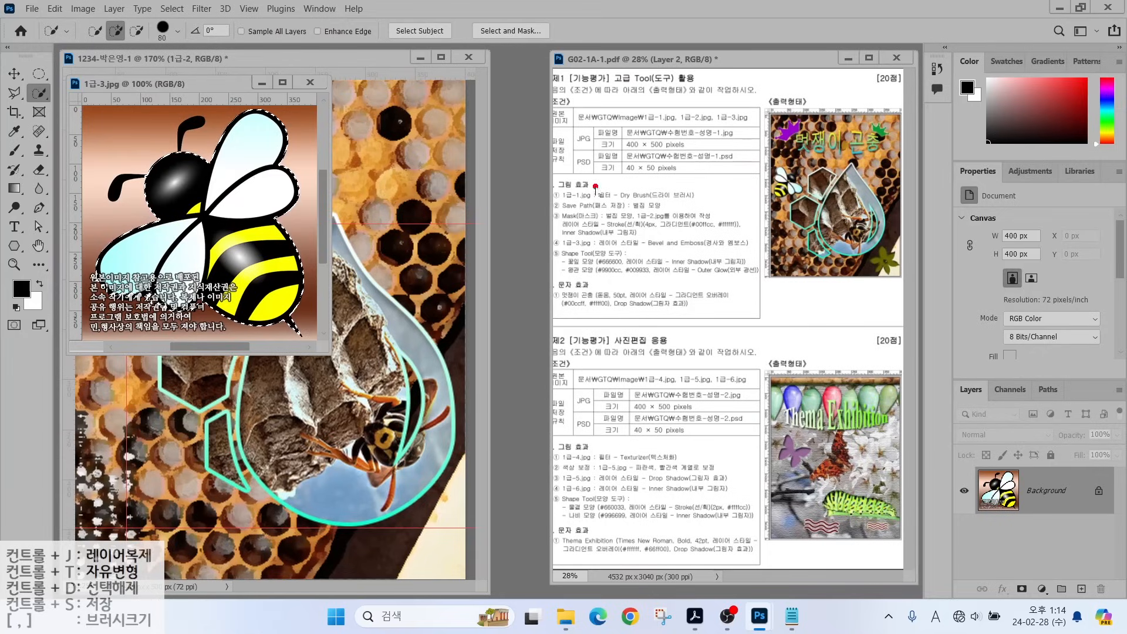
mouse_move(637, 153)
mouse_down()
mouse_move(610, 233)
mouse_move(645, 232)
mouse_up()
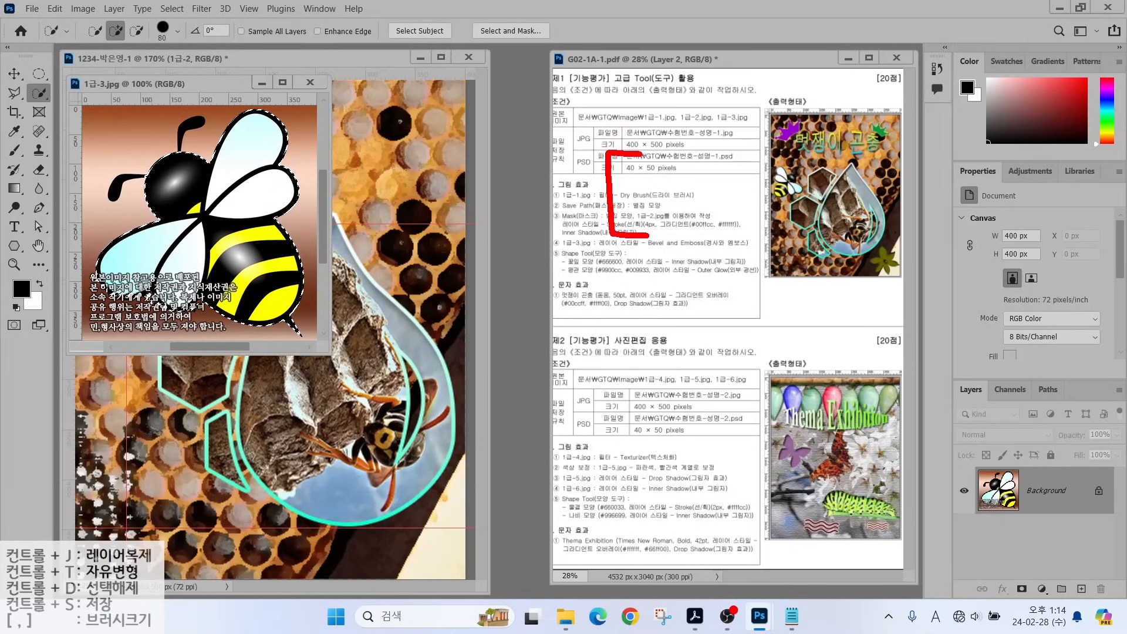
drag(741, 128, 666, 277)
mouse_move(772, 159)
mouse_down()
mouse_move(823, 160)
mouse_move(822, 230)
mouse_move(759, 238)
mouse_up()
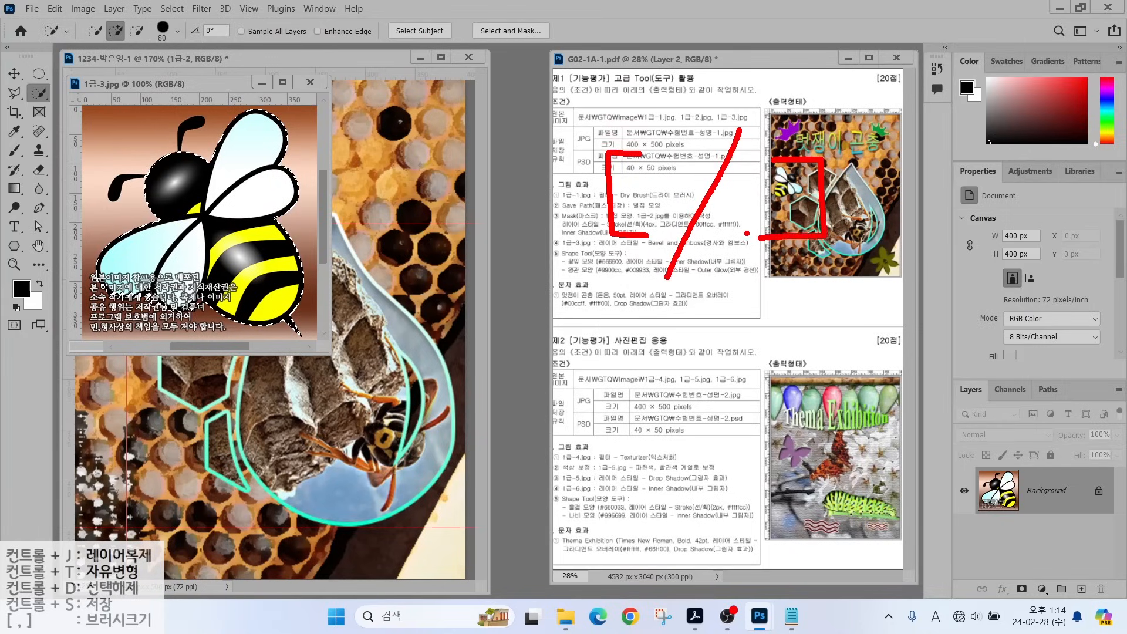
key(Escape)
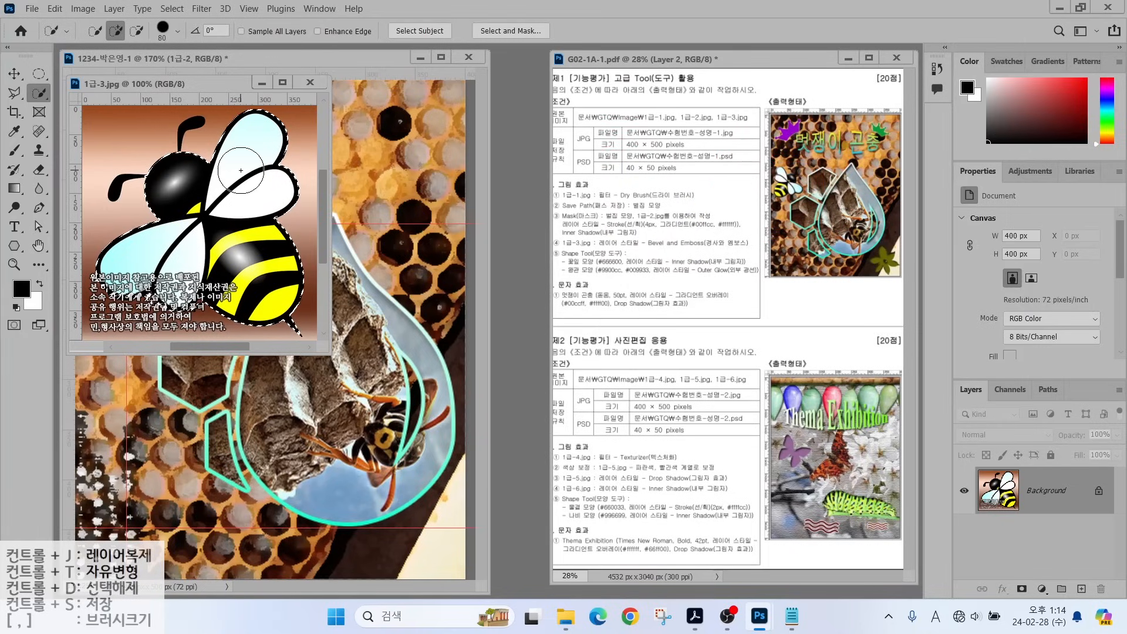
key(bracketleft)
key(bracketleft)
key(bracketleft)
key(bracketleft)
key(bracketleft)
key(bracketleft)
key(bracketleft)
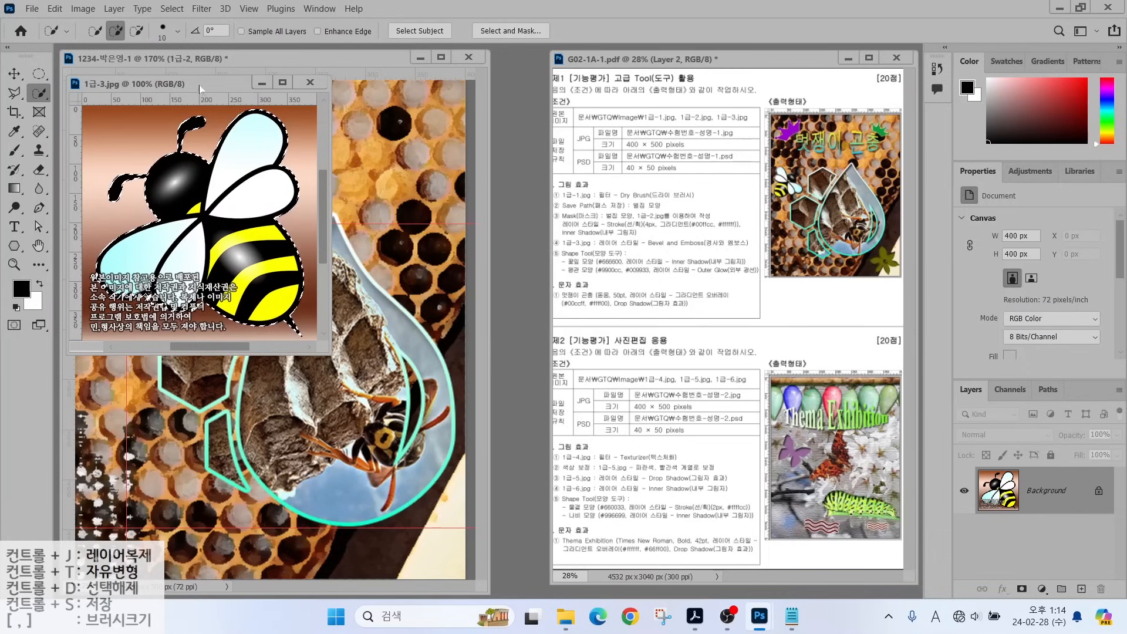
drag(200, 89, 550, 131)
Copy the selected bee into the composition with the Move tool.
key(v)
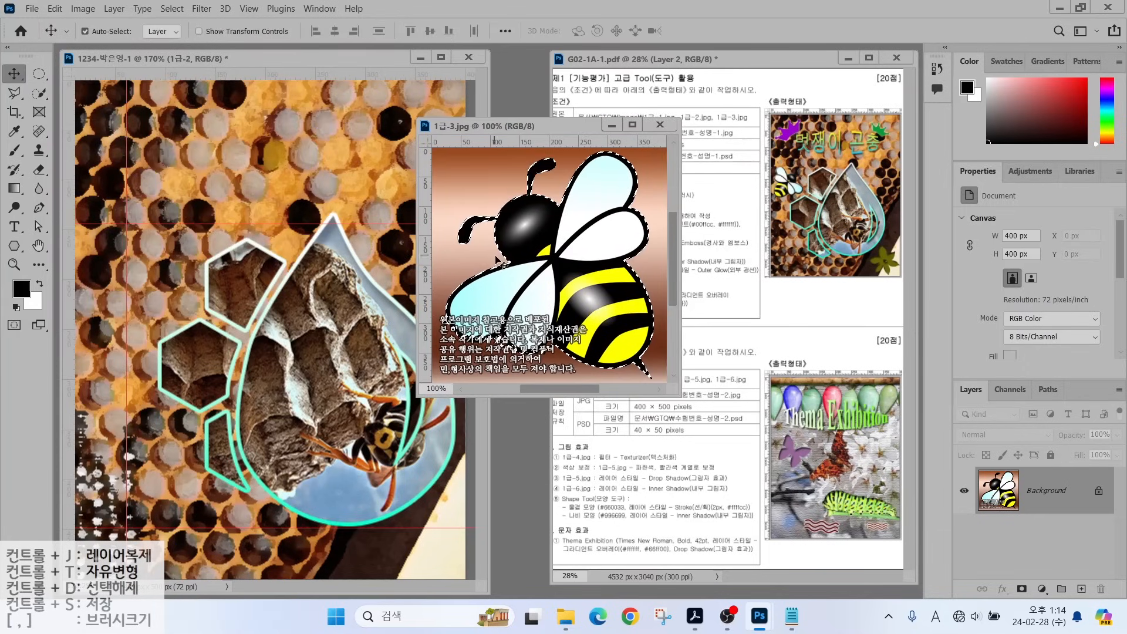
drag(498, 261, 237, 260)
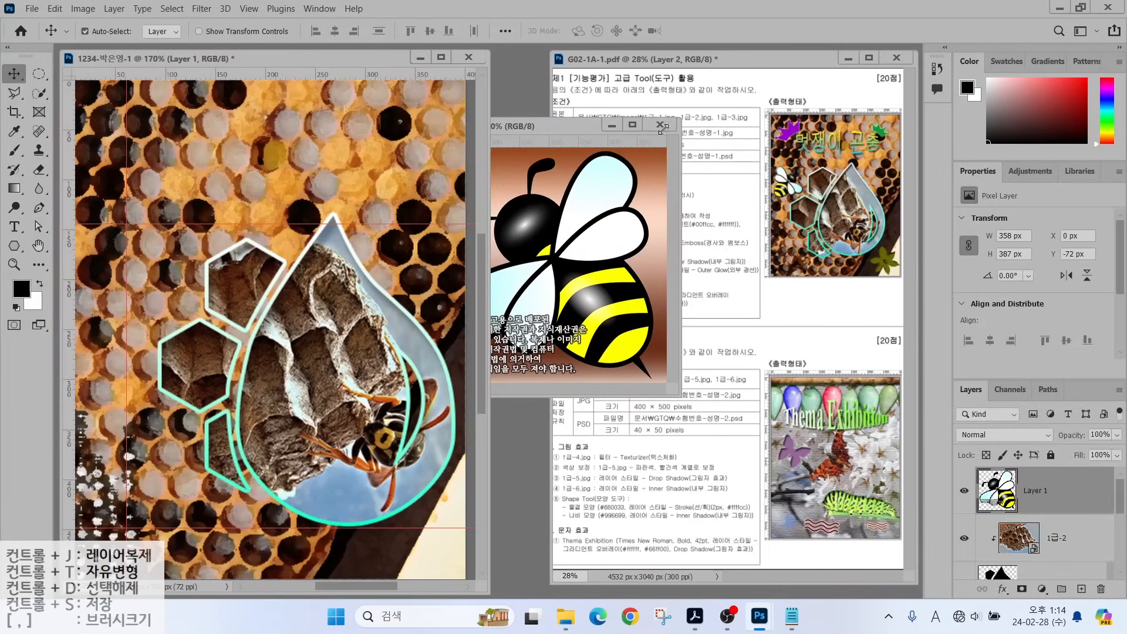
click(660, 125)
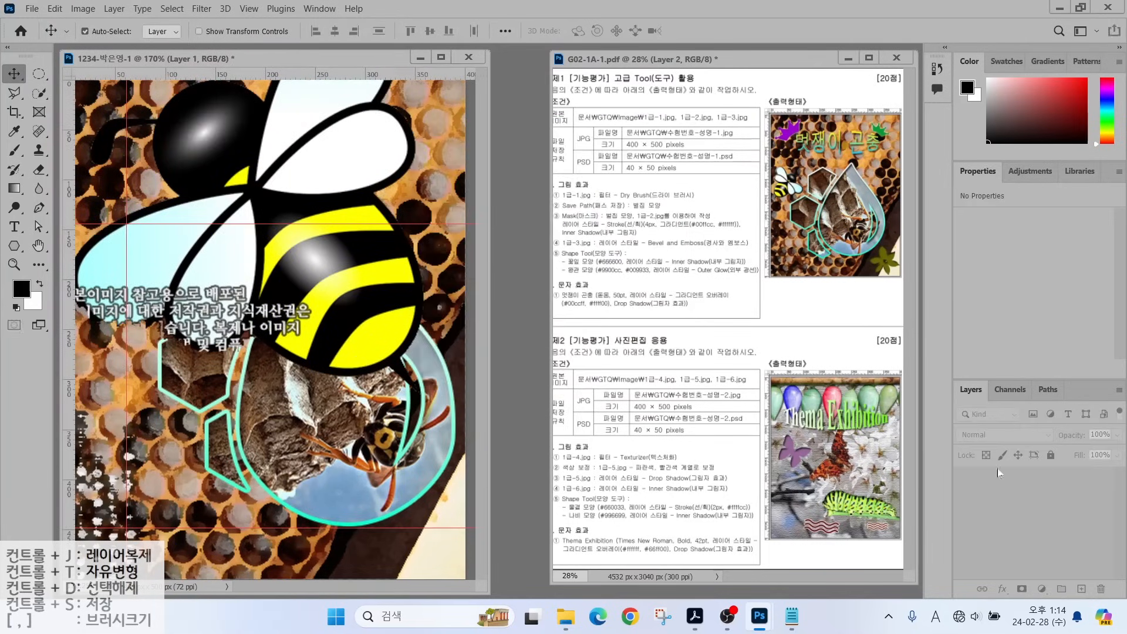
Scale the bee to about 96 × 93 px, rotate it, and place it beside the hexagons.
key(ctrl+t)
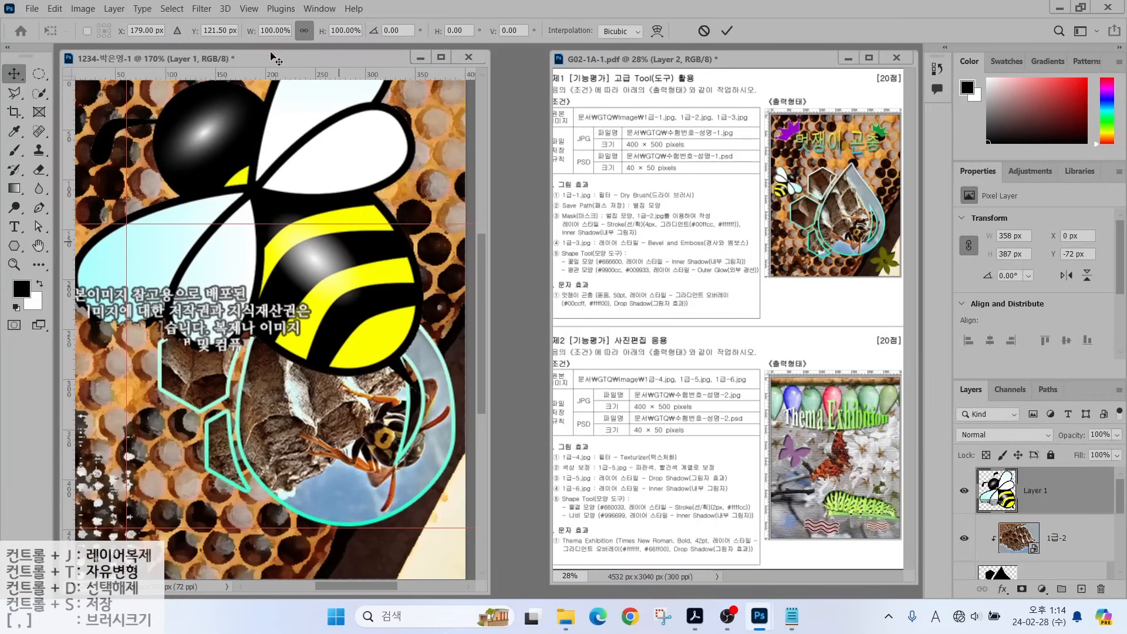
drag(413, 380, 203, 149)
drag(146, 88, 195, 223)
drag(252, 300, 227, 291)
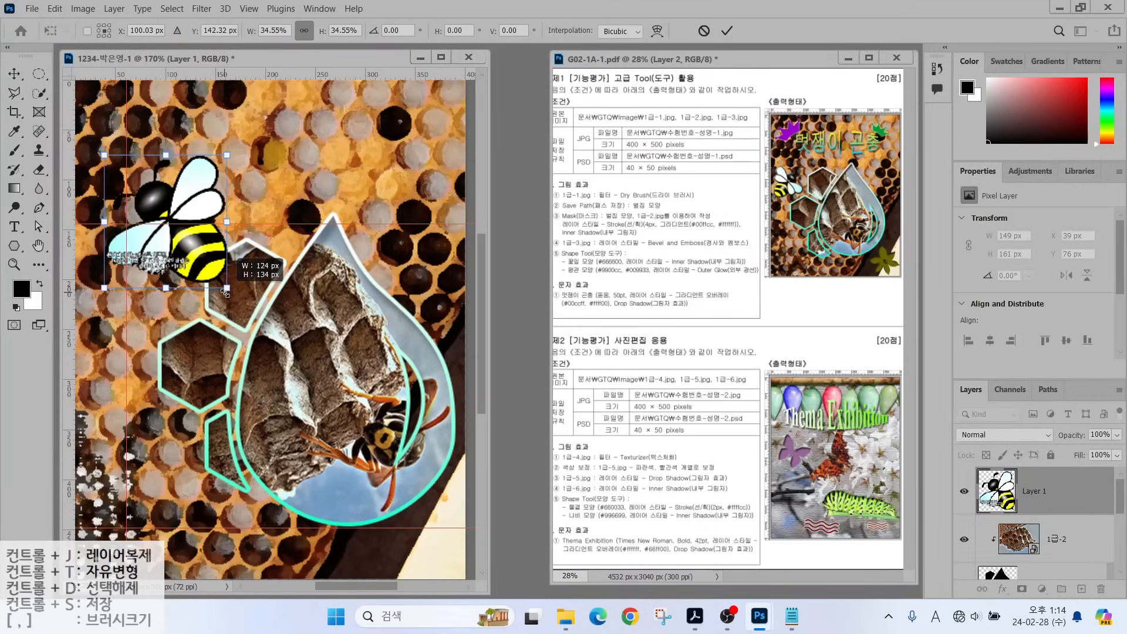
drag(101, 154, 194, 189)
drag(159, 242, 149, 281)
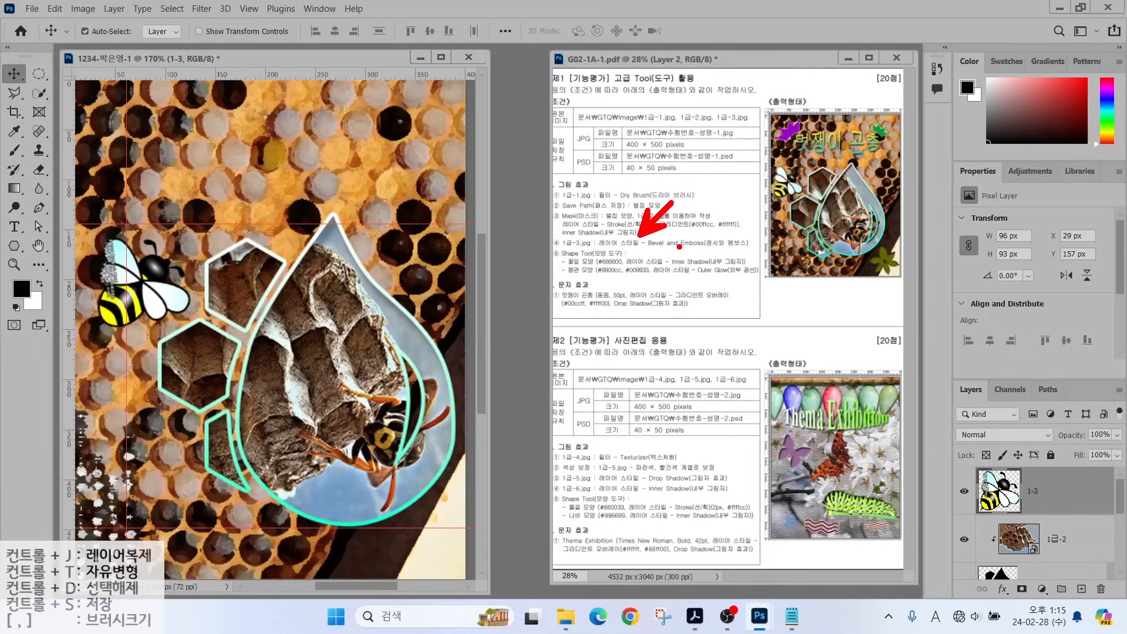
Apply a default Bevel & Emboss effect to bee layer 1-3.
mouse_move(926, 367)
mouse_down()
mouse_move(1074, 524)
mouse_move(1124, 598)
mouse_up()
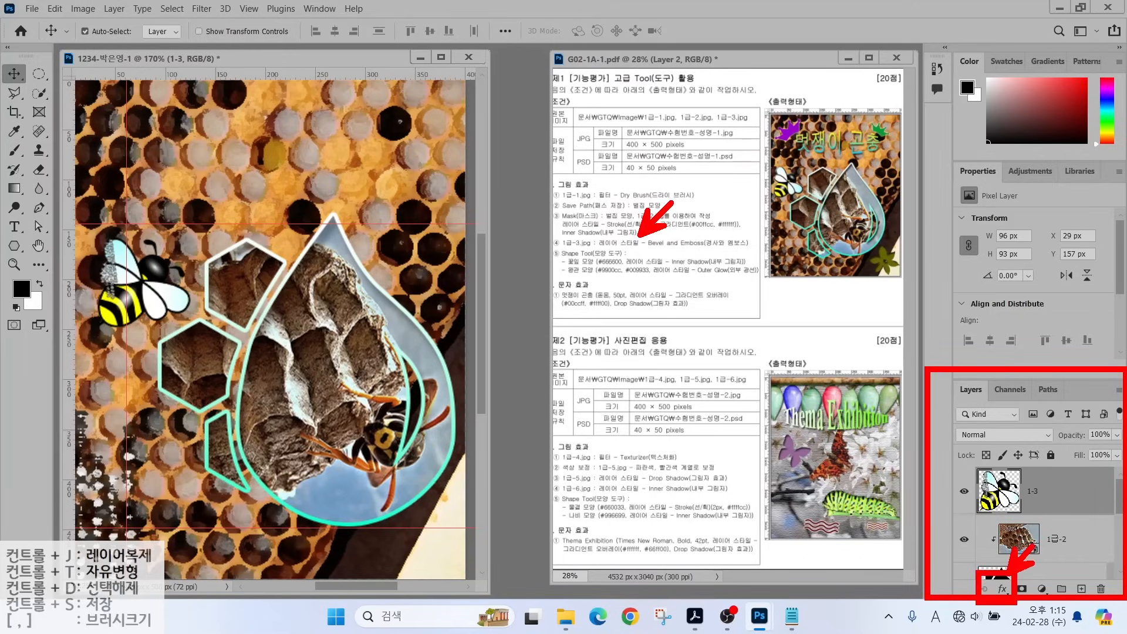
key(Escape)
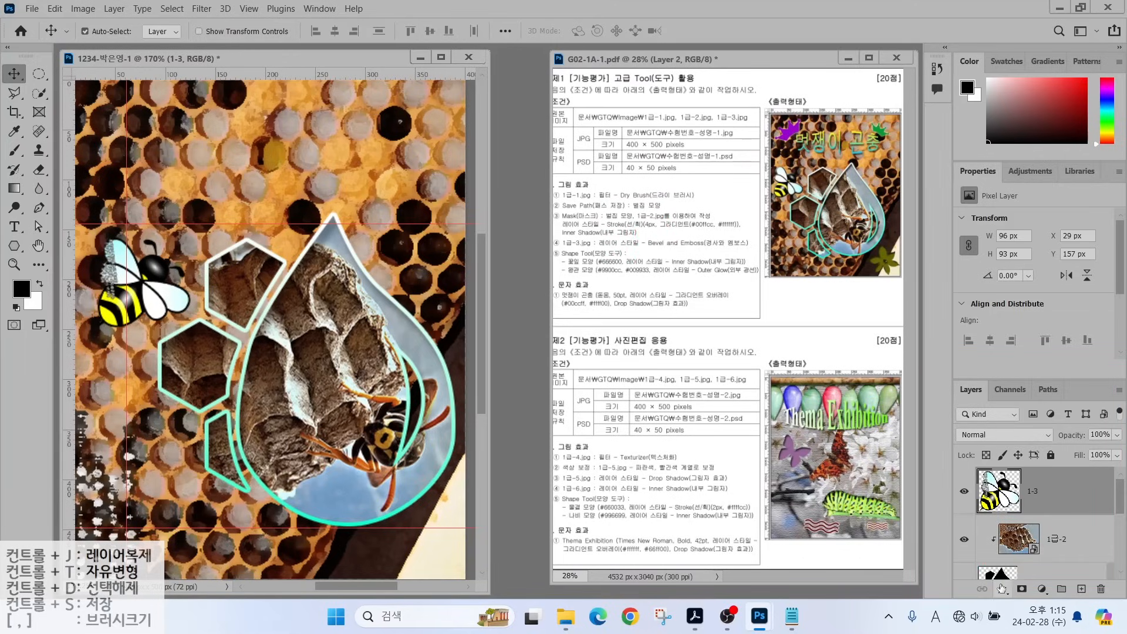
click(1002, 588)
click(1018, 465)
click(1061, 110)
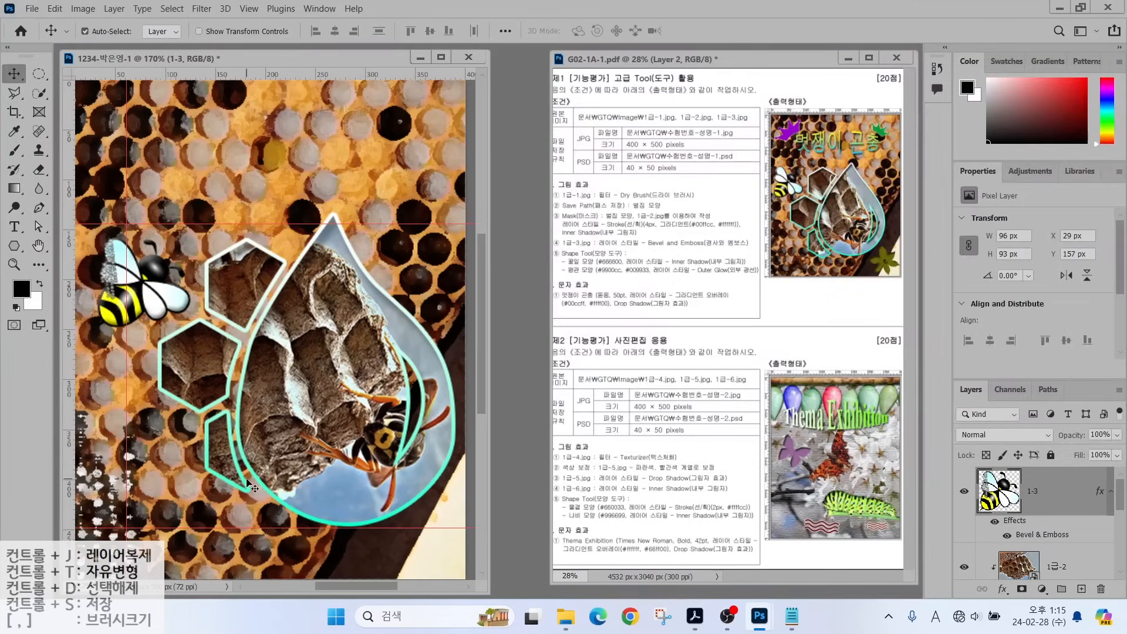
drag(595, 239, 646, 196)
Switch to the Custom Shape Tool from the shape tools group.
click(13, 254)
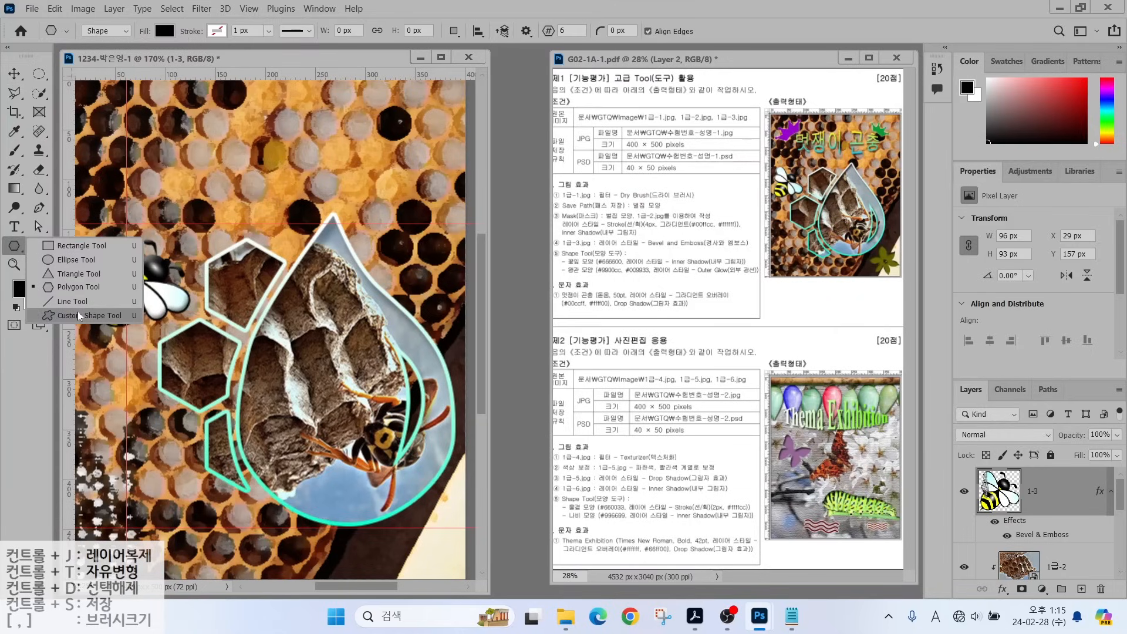
key(Escape)
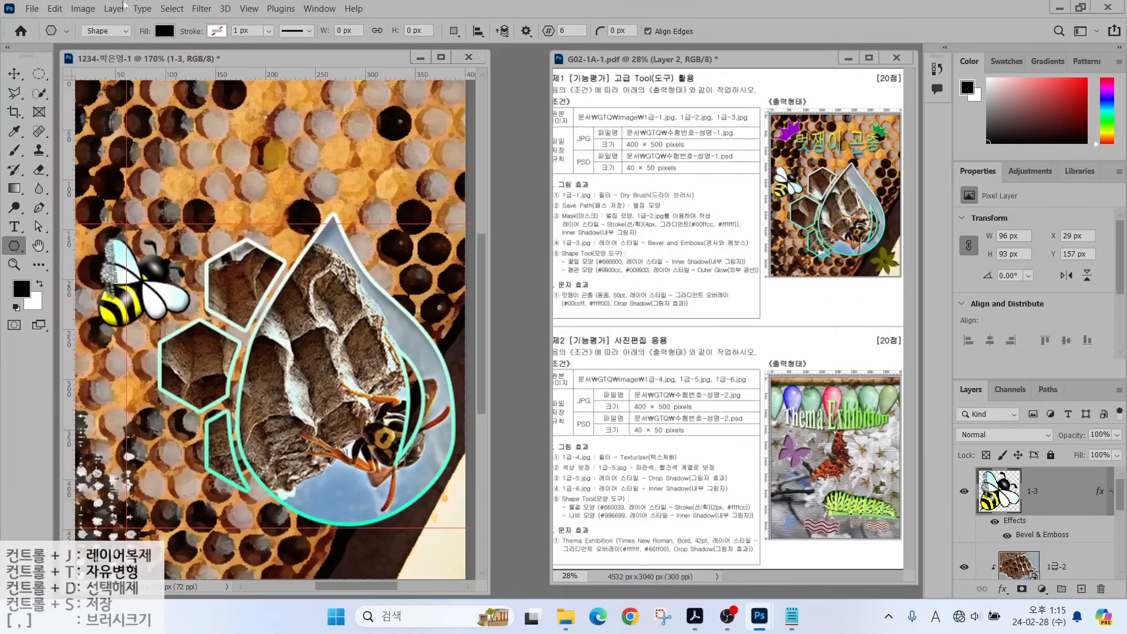
mouse_move(75, 10)
mouse_down()
mouse_move(203, 36)
mouse_move(606, 42)
mouse_up()
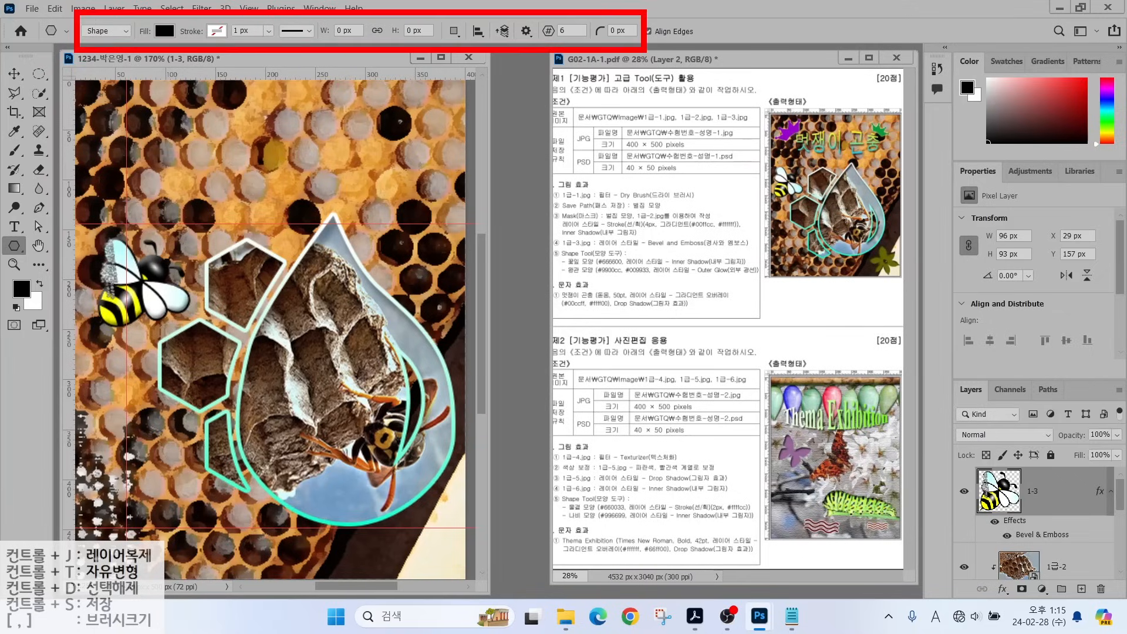
mouse_move(112, 29)
mouse_down()
mouse_move(92, 42)
mouse_move(117, 24)
mouse_move(122, 76)
mouse_move(154, 87)
mouse_up()
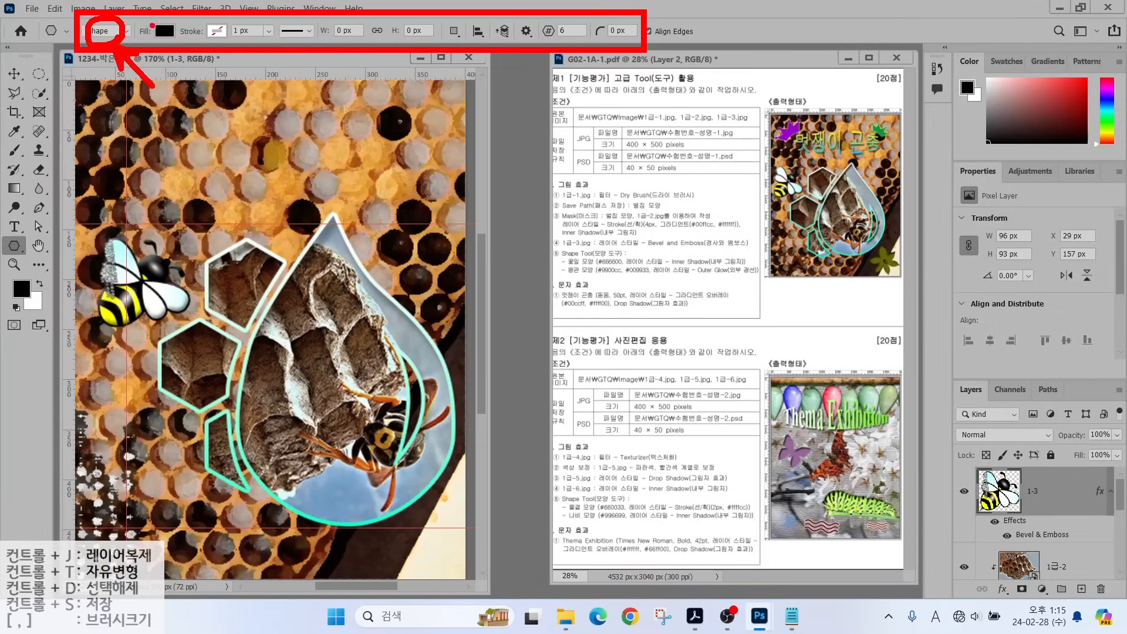
mouse_move(174, 35)
mouse_down()
mouse_move(153, 30)
mouse_move(228, 17)
mouse_move(214, 37)
mouse_up()
key(Escape)
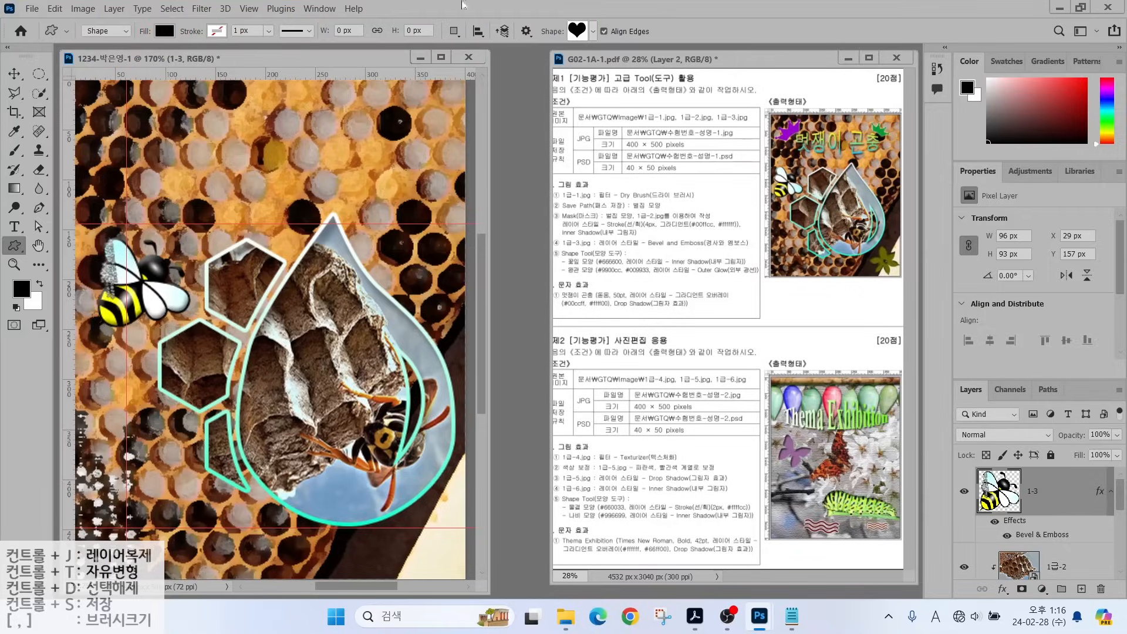
Browse the Shape picker, expanding Legacy Shapes and More > All Legacy Default Shapes.
click(582, 37)
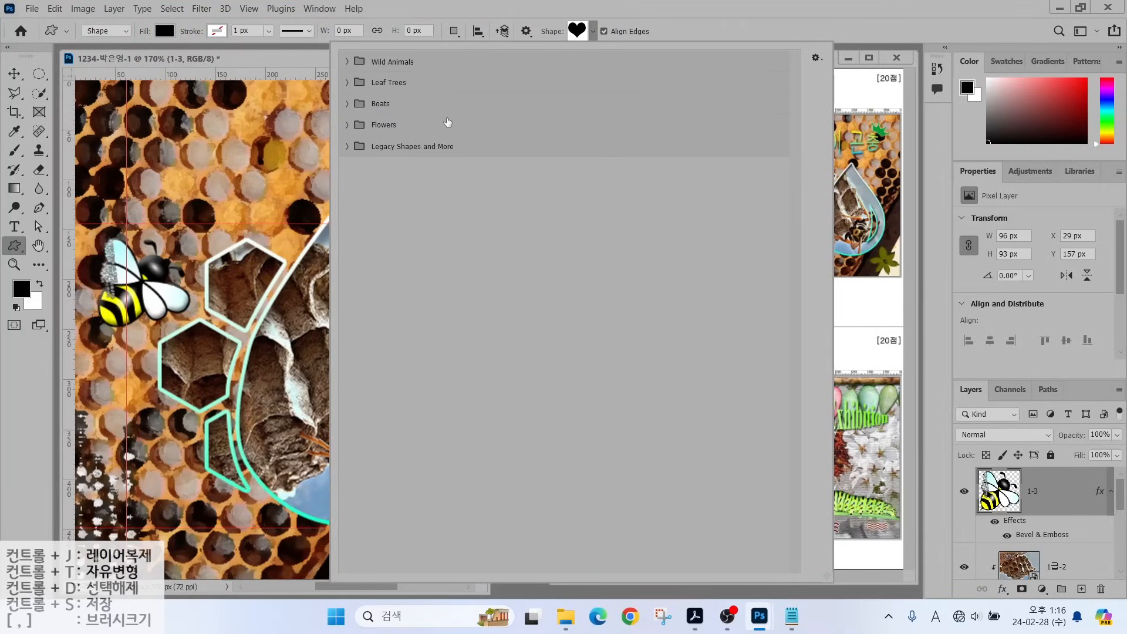
drag(343, 52, 388, 94)
drag(403, 56, 444, 90)
drag(461, 56, 500, 94)
key(Escape)
click(347, 147)
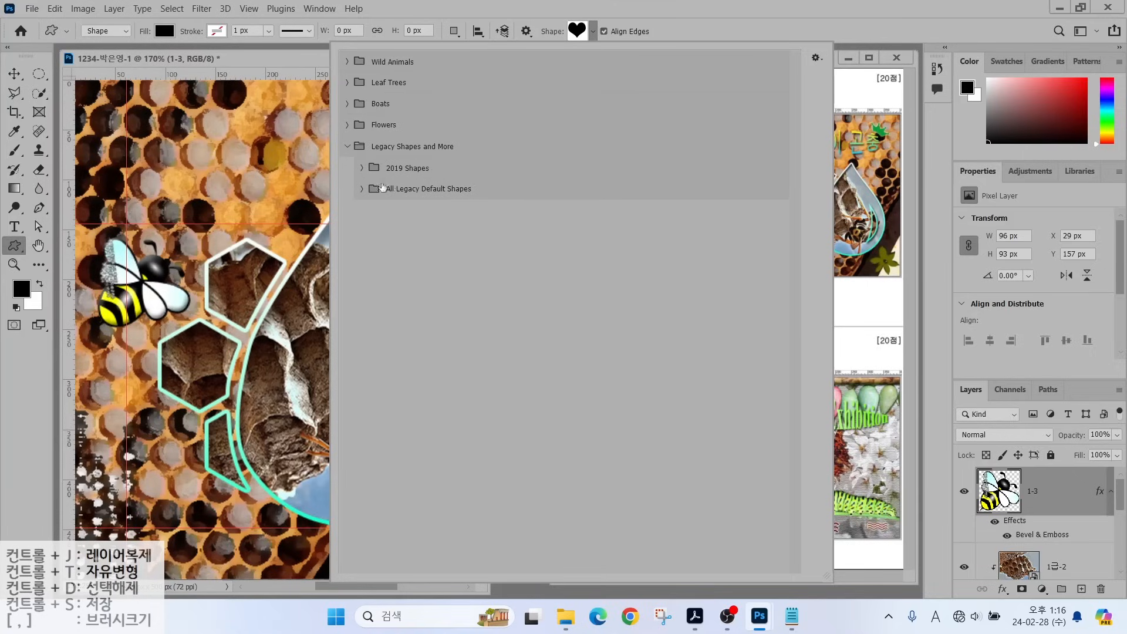
click(361, 188)
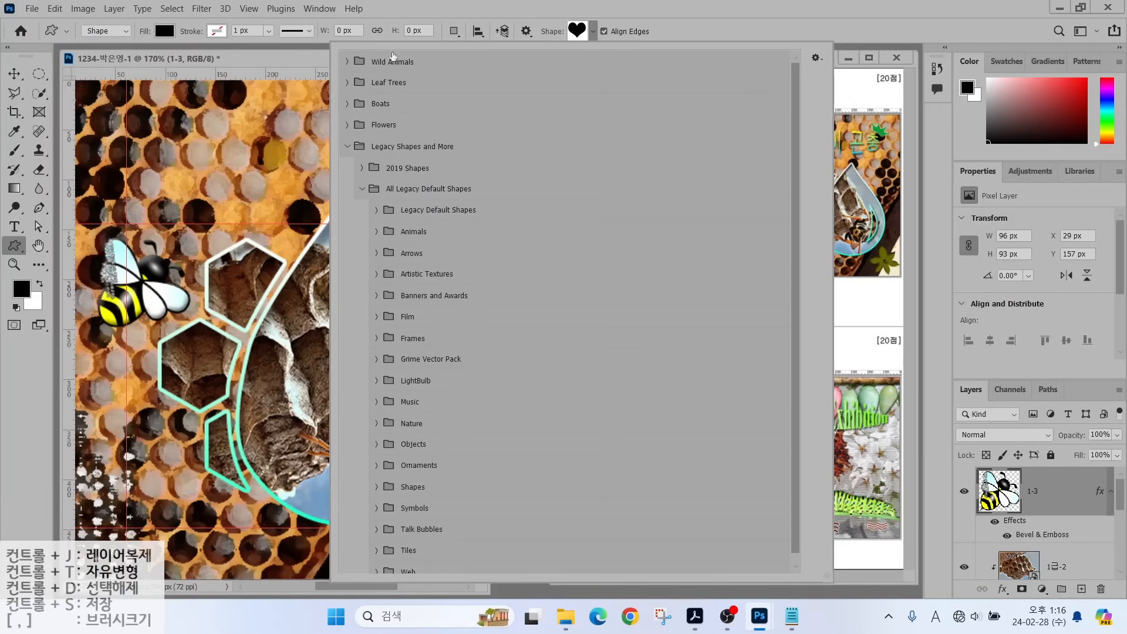
click(444, 13)
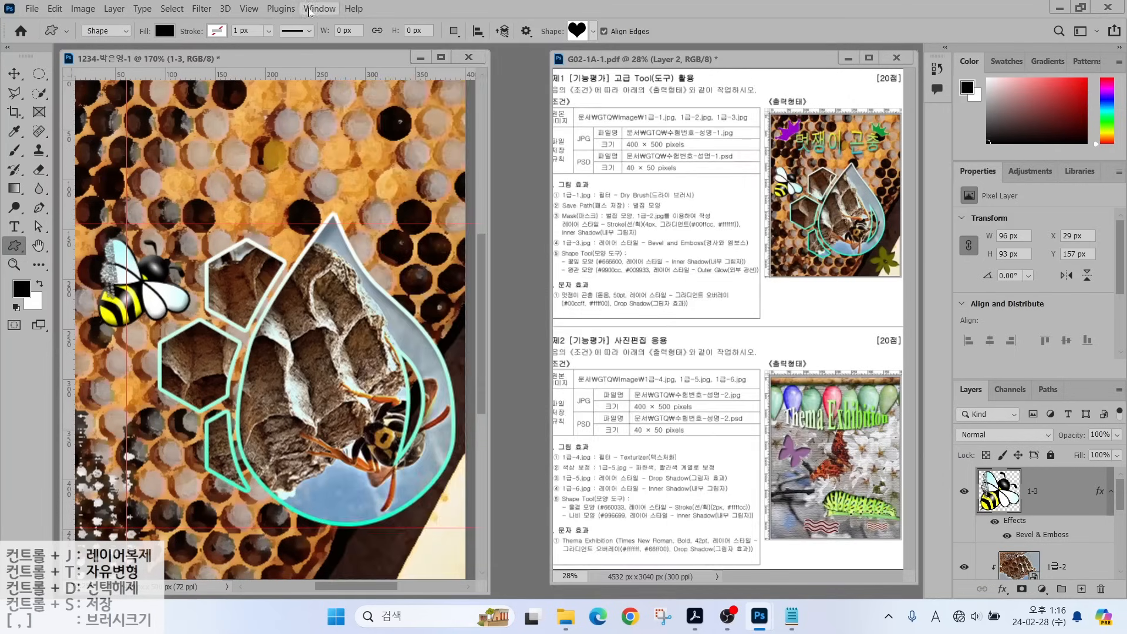
Load Legacy Shapes and More from the Shapes panel menu, then reopen the Shape picker.
click(308, 10)
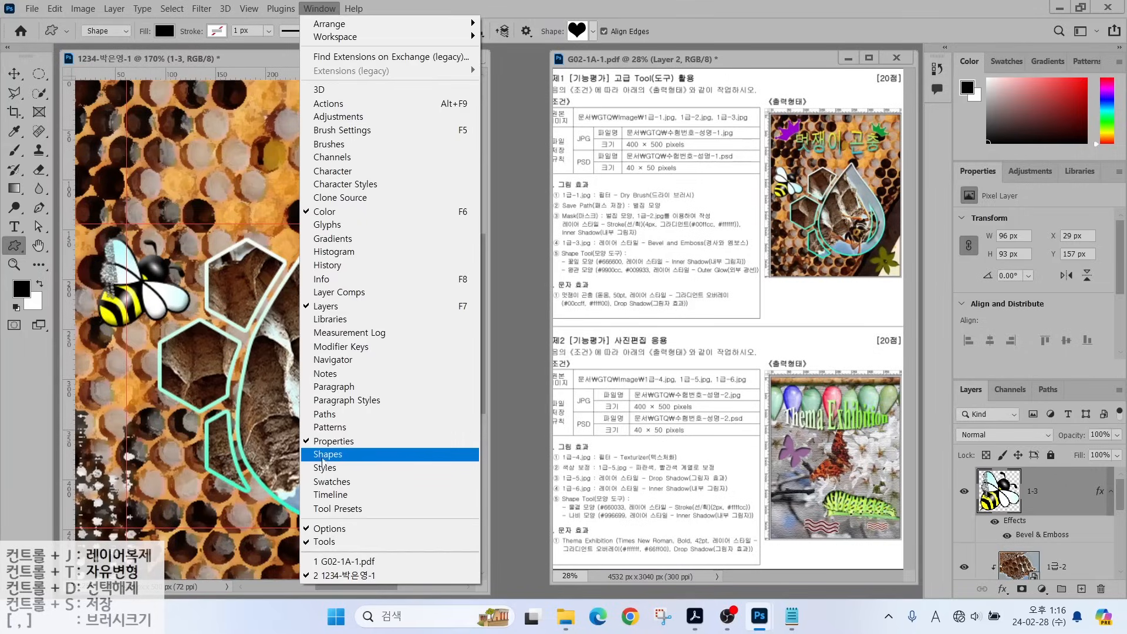
click(323, 454)
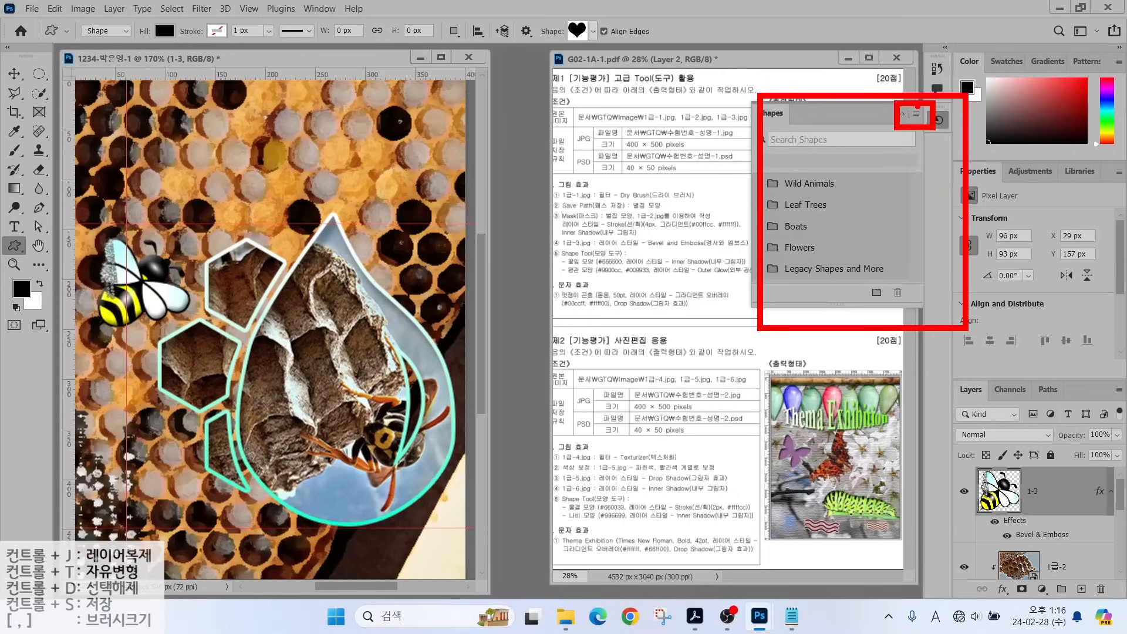
click(917, 113)
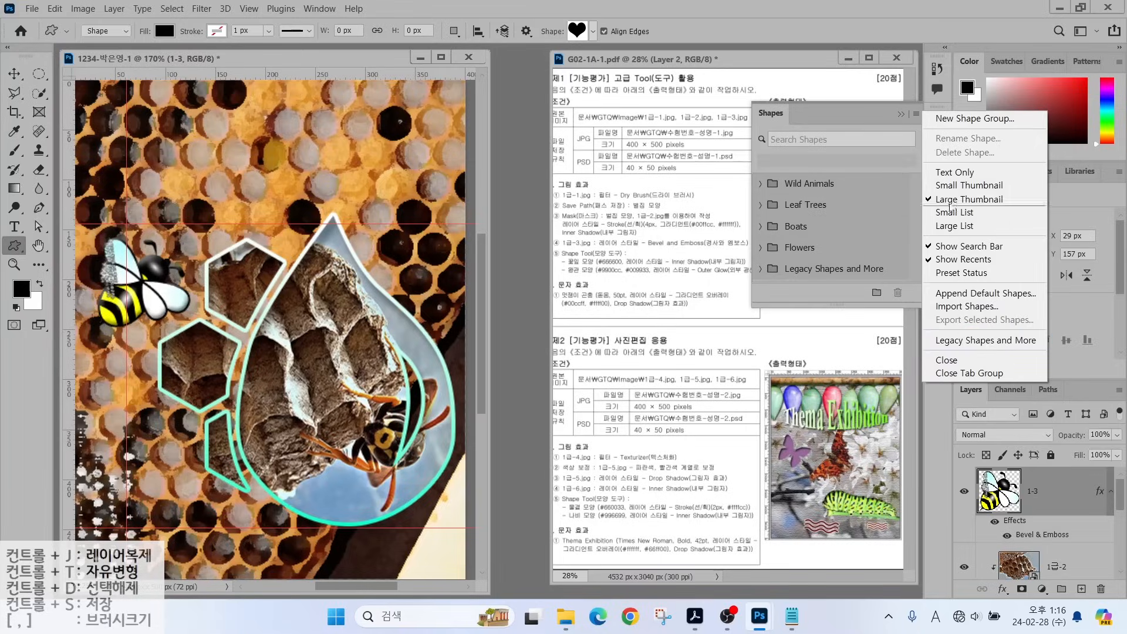
click(946, 360)
click(593, 32)
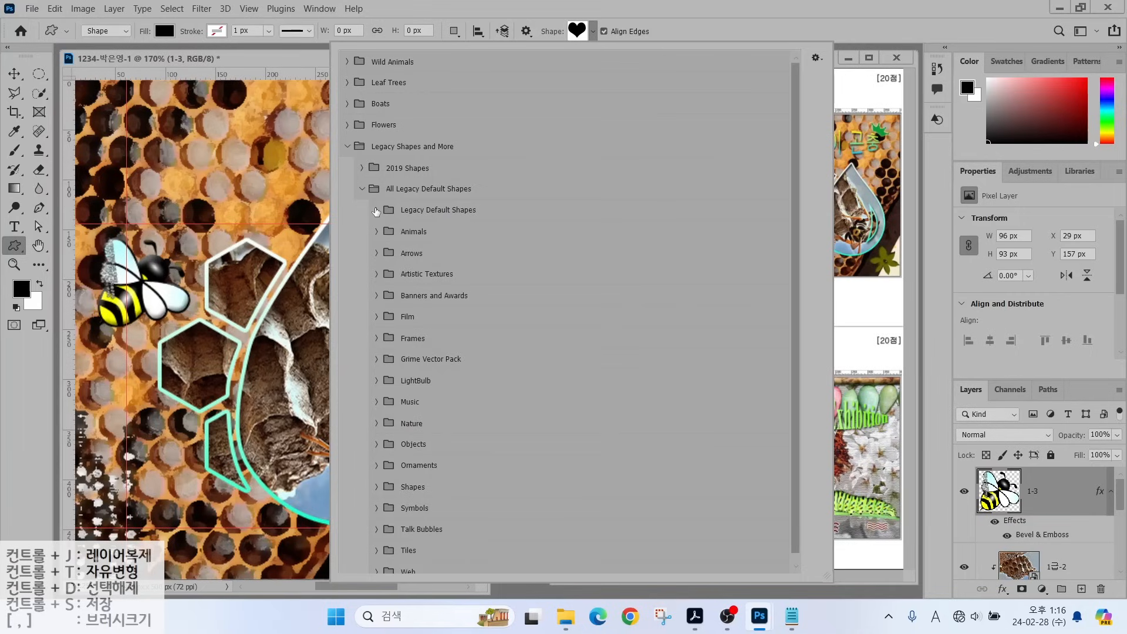
Expand the legacy shape categories, from Animals and Arrows through Objects to Artistic Textures.
click(376, 210)
click(376, 279)
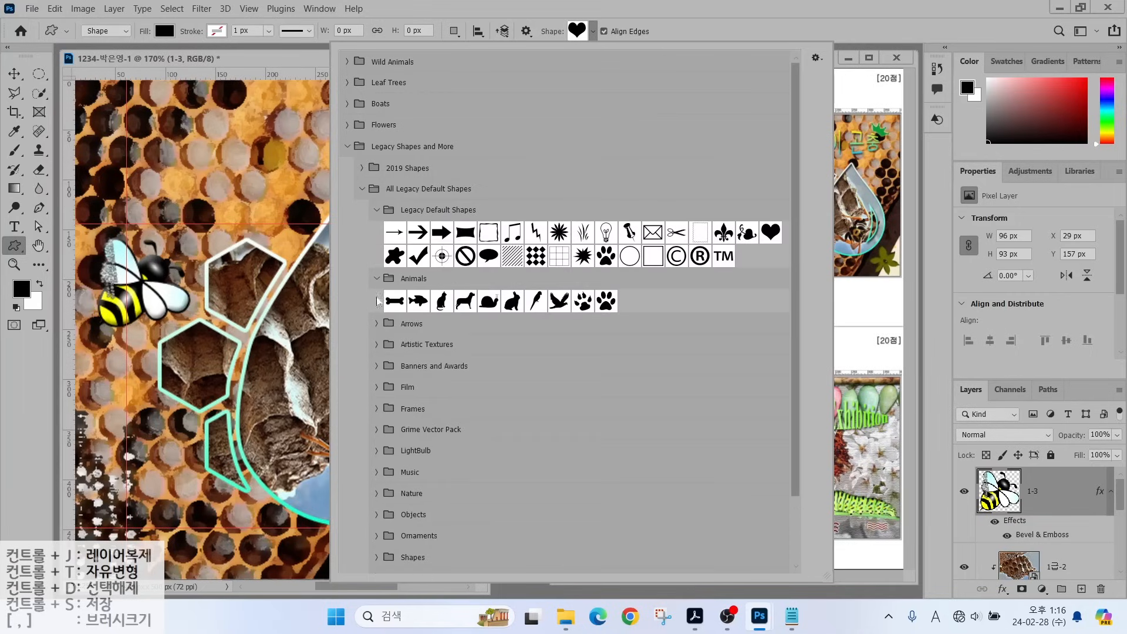
click(377, 323)
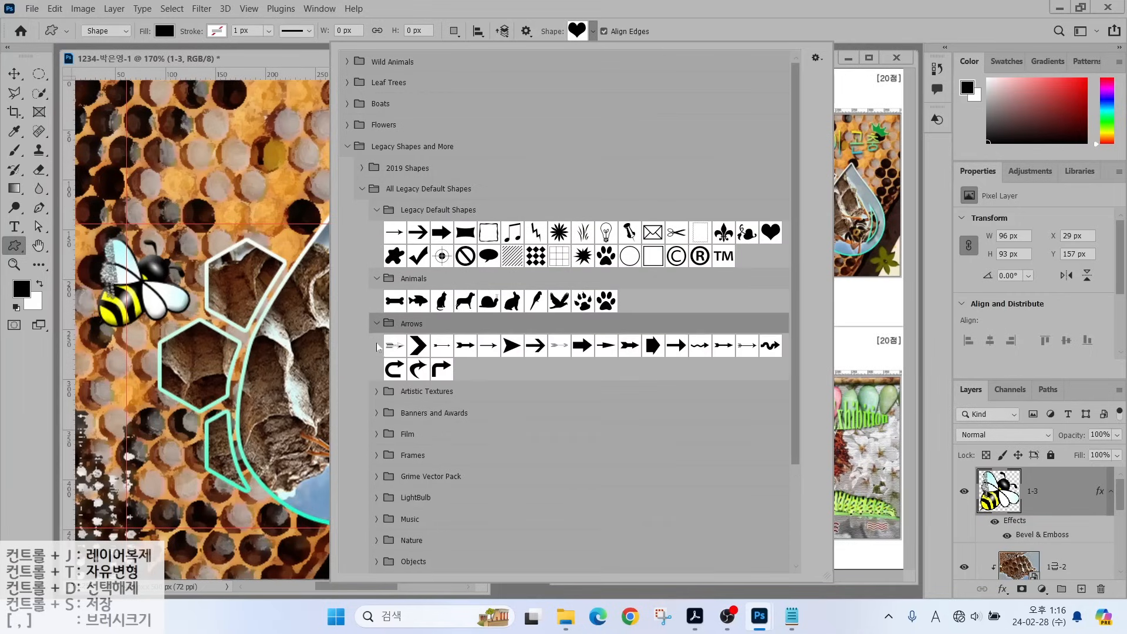
scroll(378, 391, down, 3)
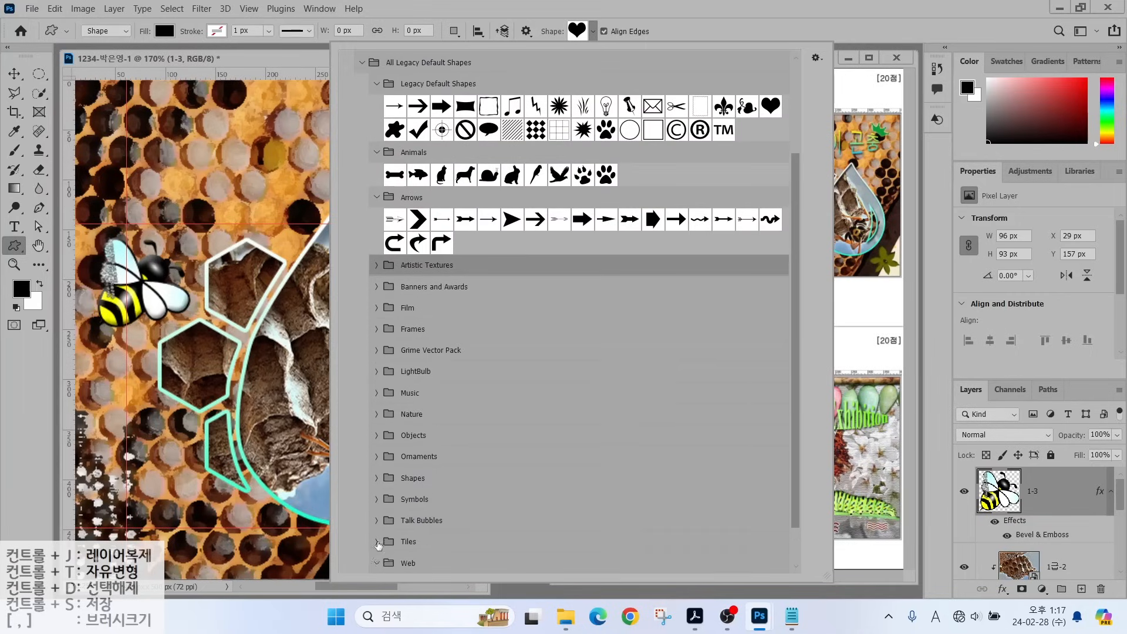
click(376, 520)
click(377, 498)
click(376, 456)
click(376, 434)
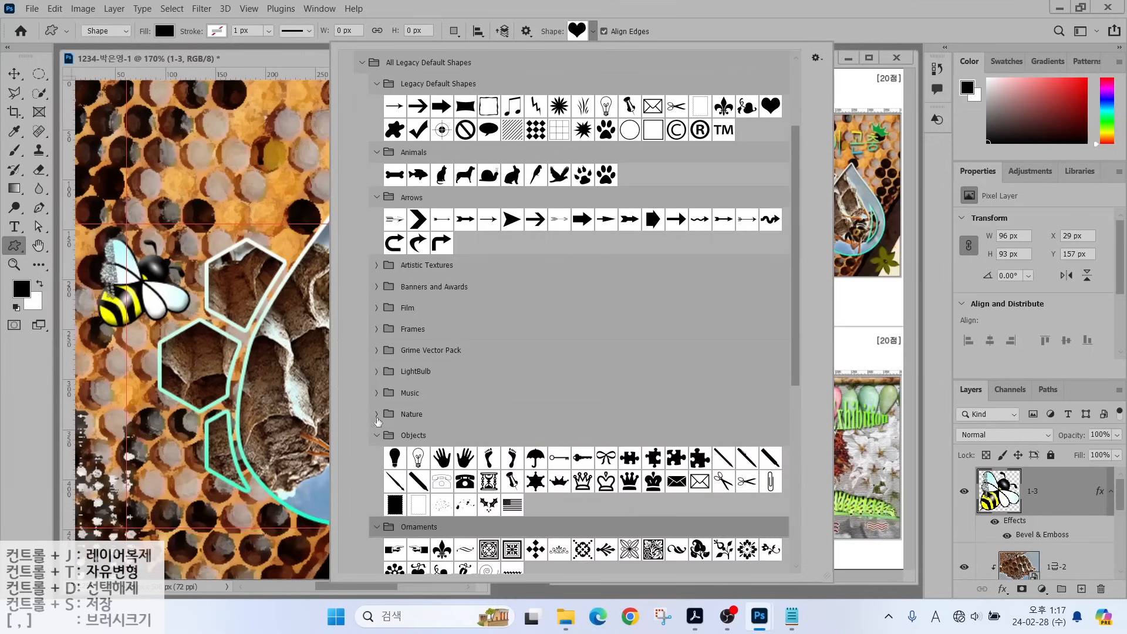
click(376, 414)
click(378, 393)
click(376, 371)
click(376, 349)
click(376, 329)
click(376, 308)
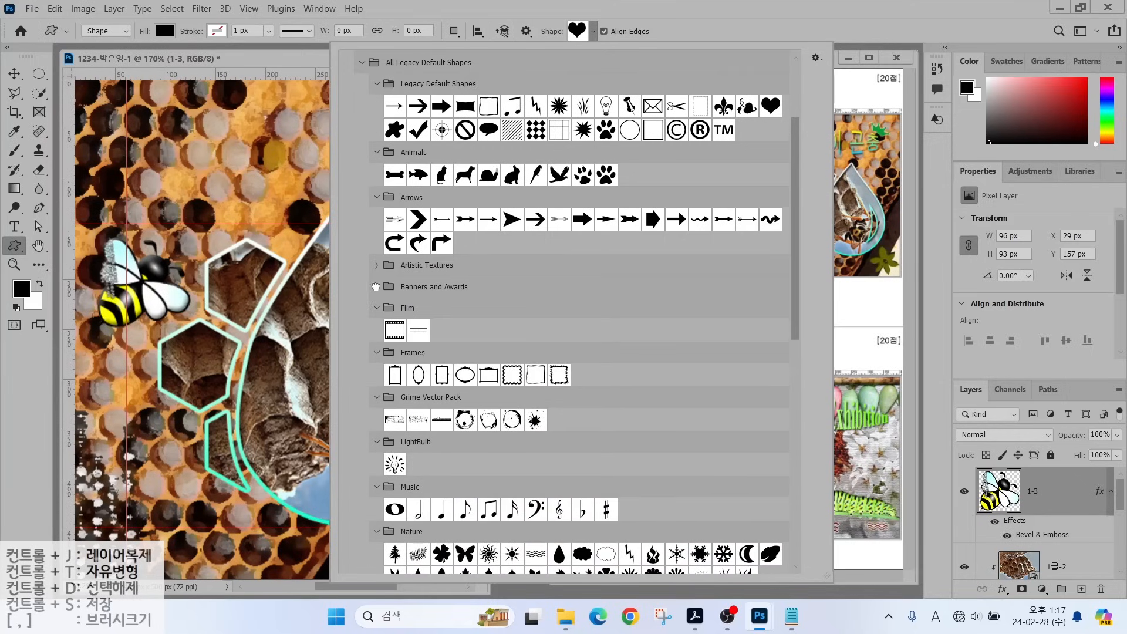
click(376, 286)
click(376, 265)
Pick the crown shape from the Objects category and close the picker.
scroll(549, 239, down, 8)
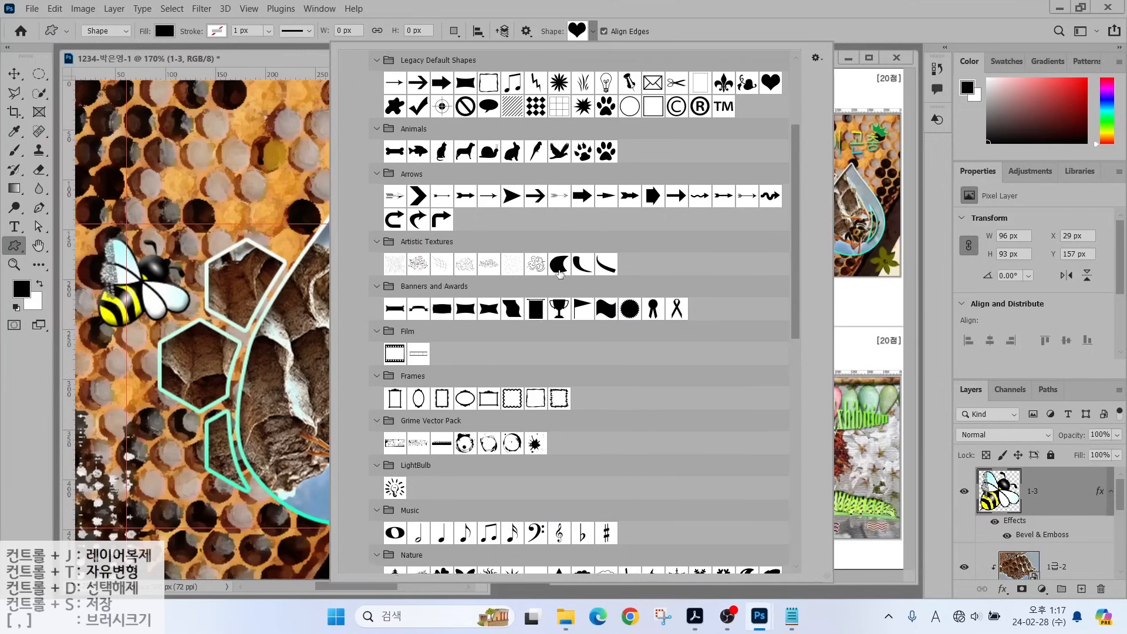
scroll(562, 419, down, 1)
click(564, 376)
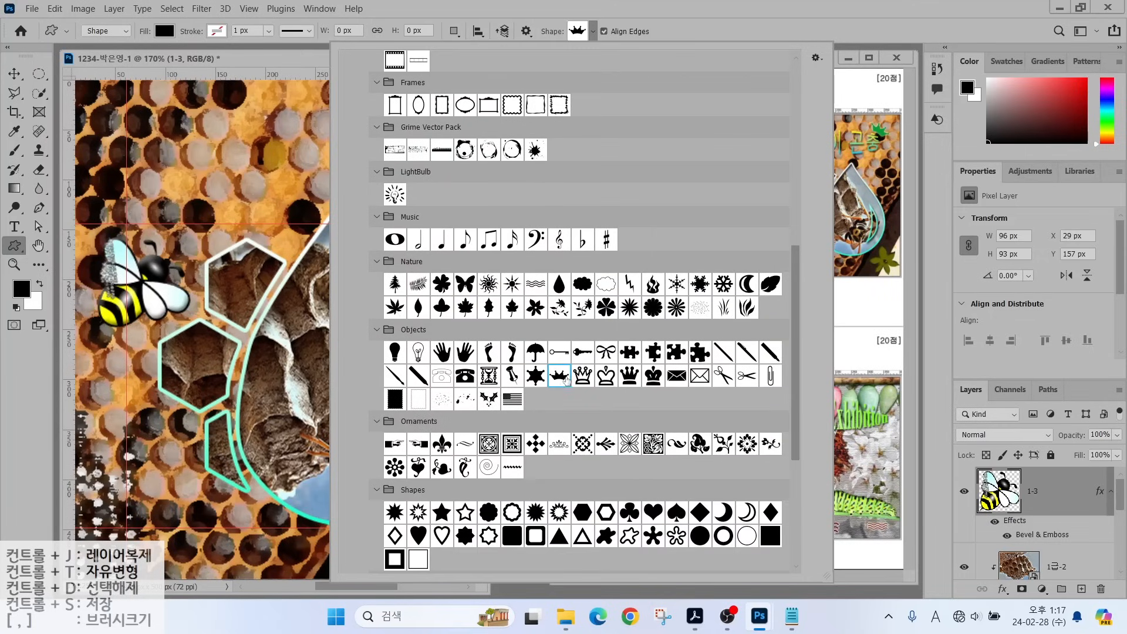
mouse_move(586, 371)
mouse_down()
mouse_move(564, 403)
mouse_move(549, 371)
mouse_move(584, 355)
mouse_up()
key(Escape)
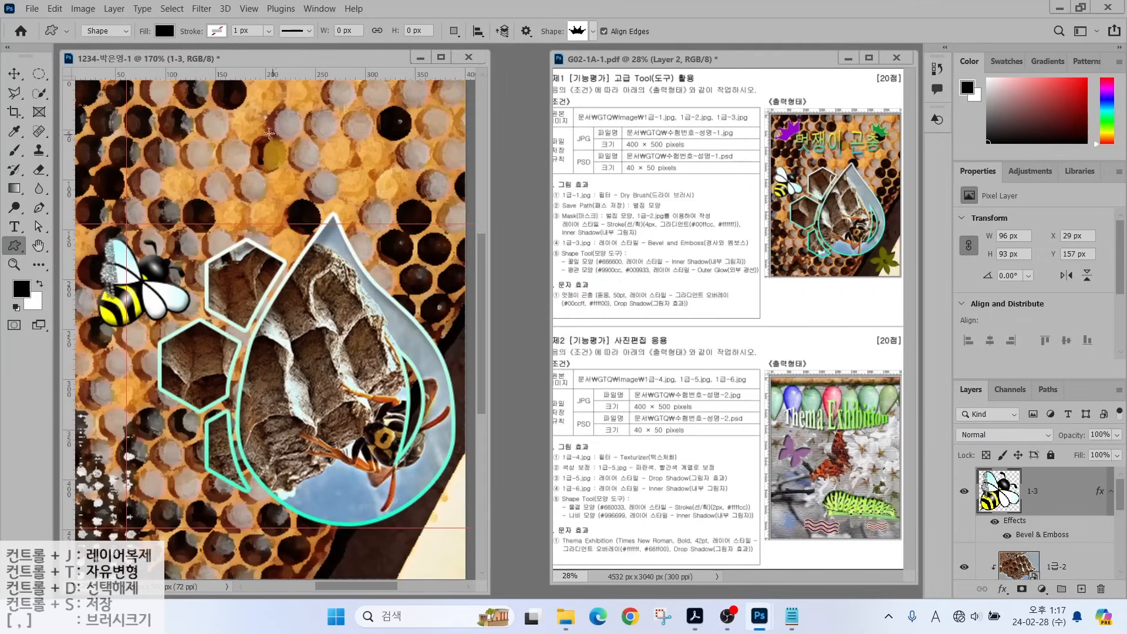
Drag out a black crown of about 97 × 47 px near the canvas's top left.
drag(174, 118, 264, 183)
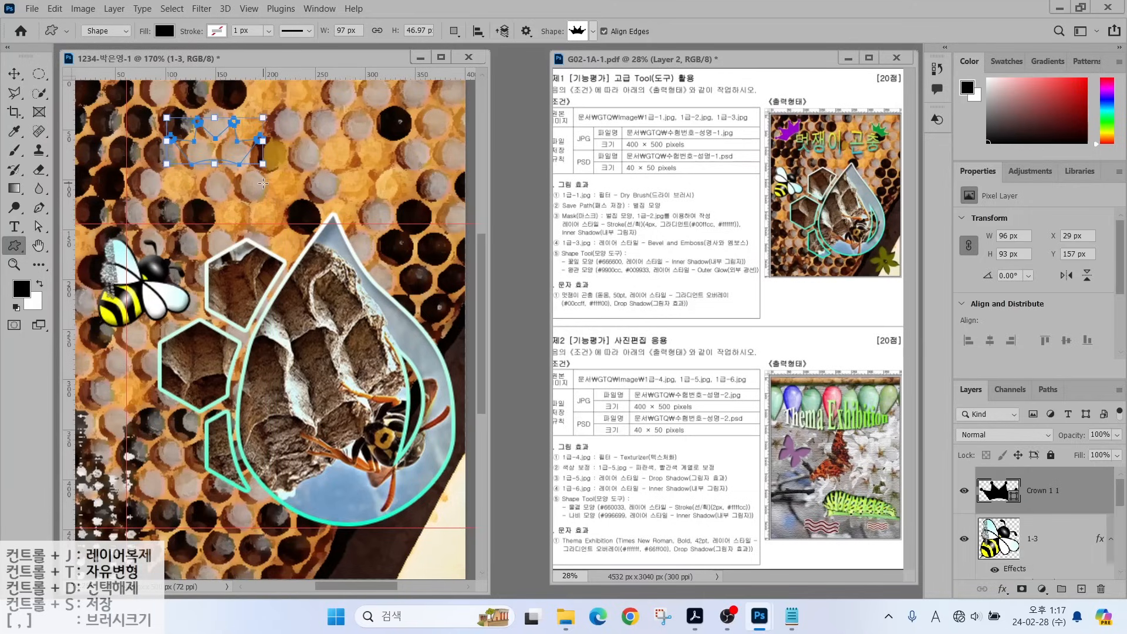
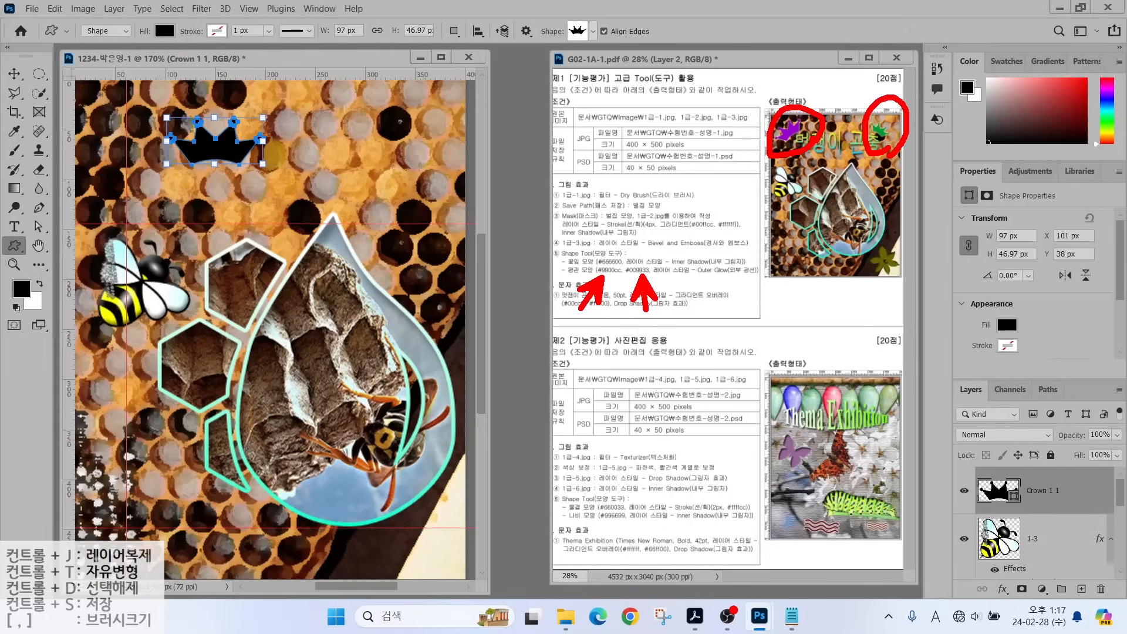
Fill the crown shape with purple #9900cc.
key(Escape)
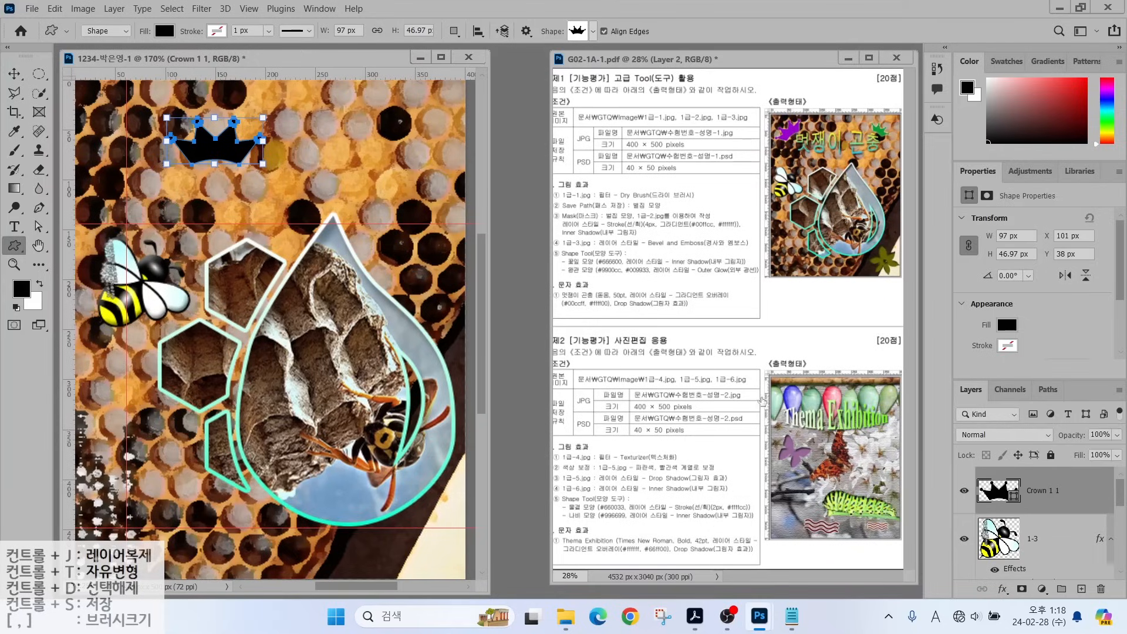
double_click(999, 493)
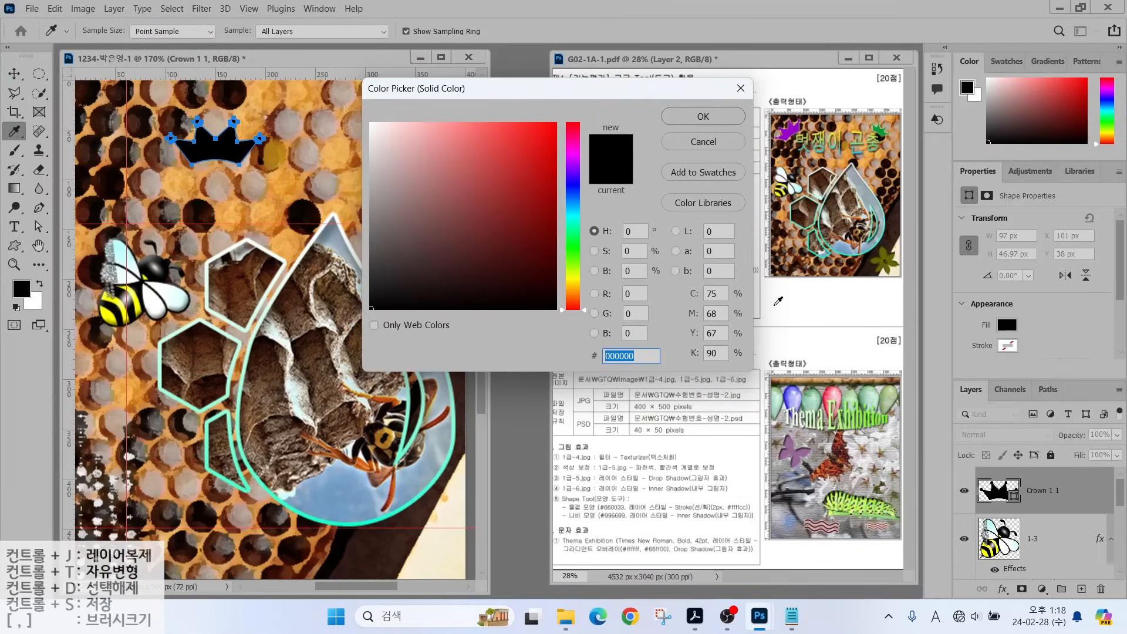
text(90c)
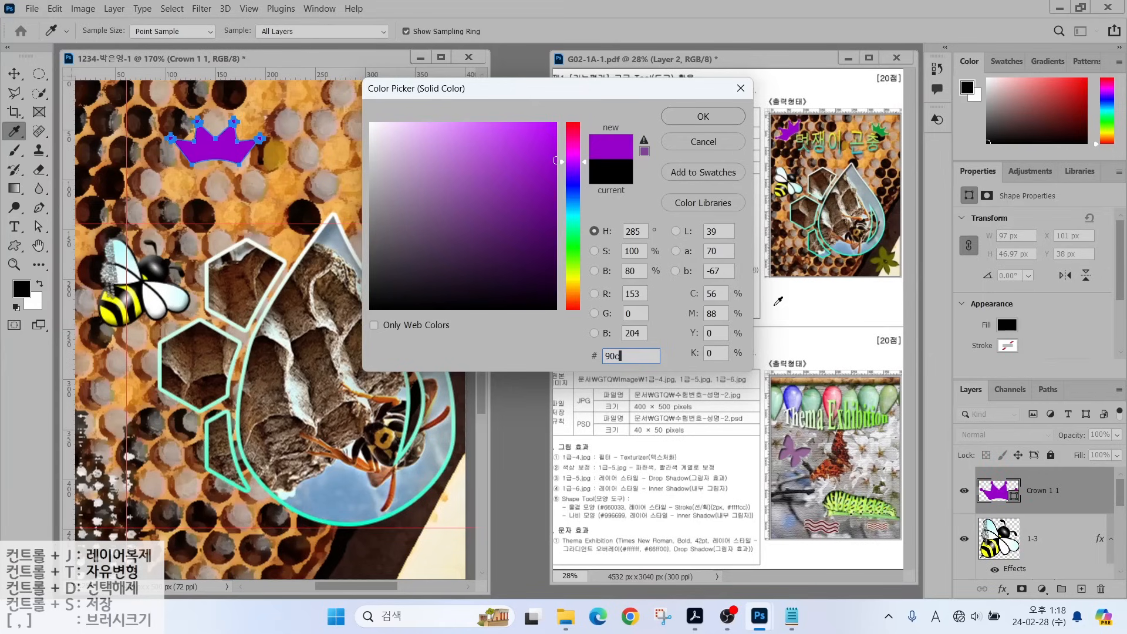
key(Return)
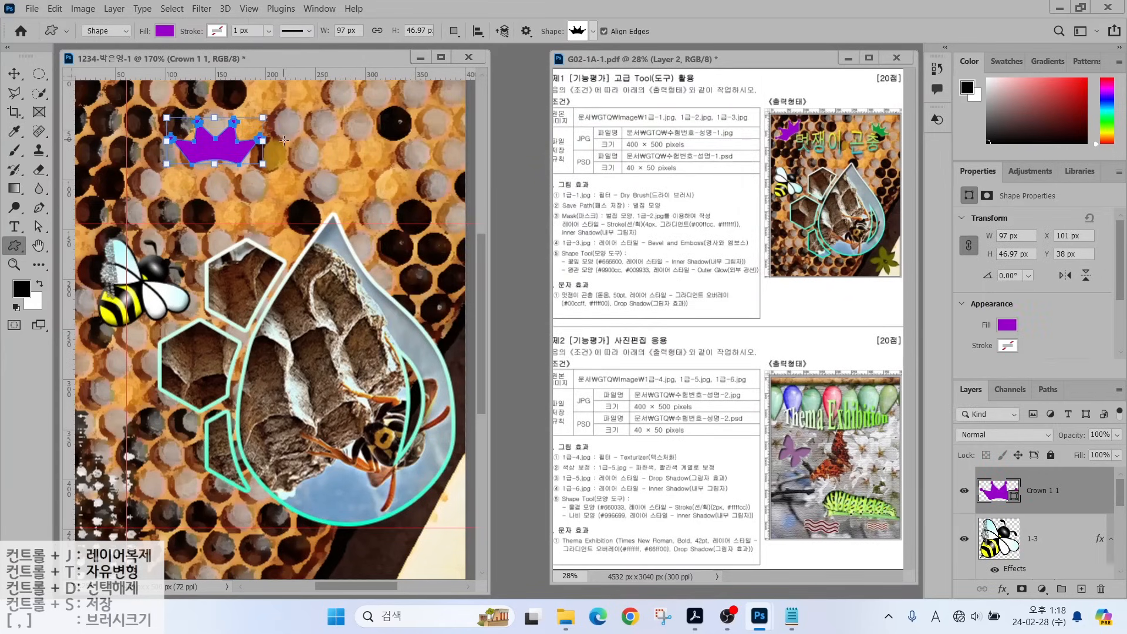
Rotate the crown to about -33.5° and shrink it into the top-left corner.
key(ctrl+t)
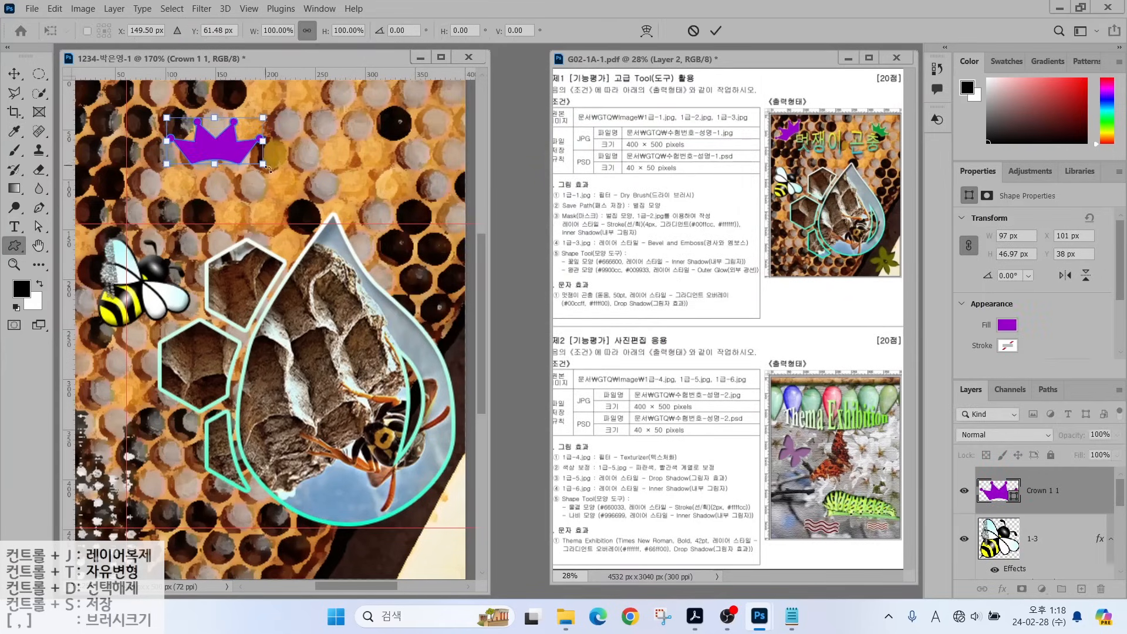
drag(279, 158, 173, 117)
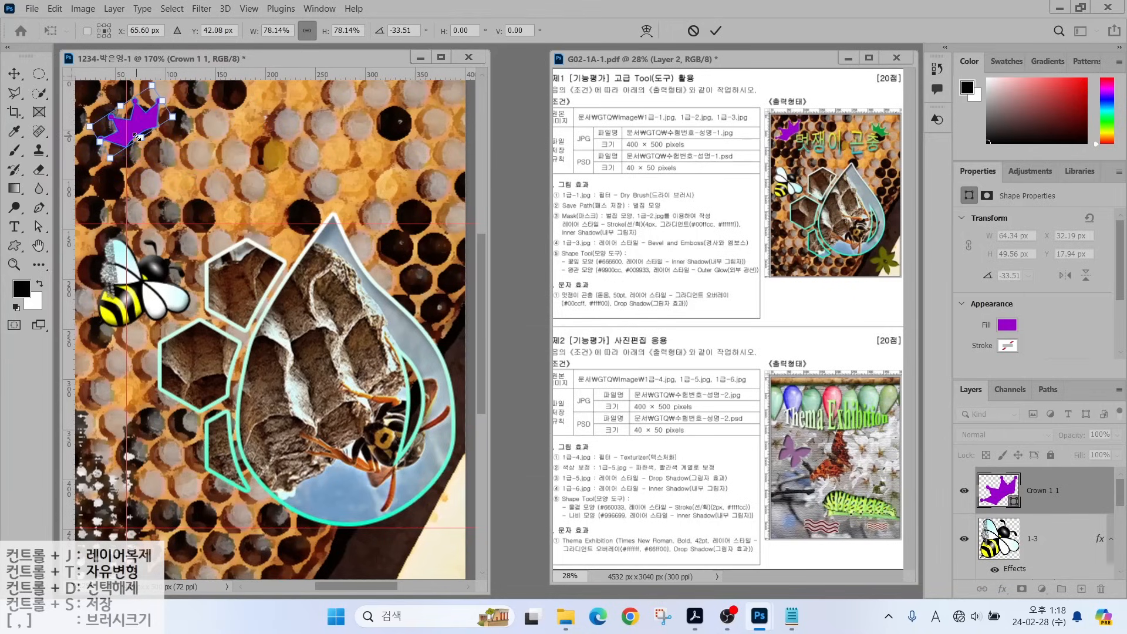
key(Return)
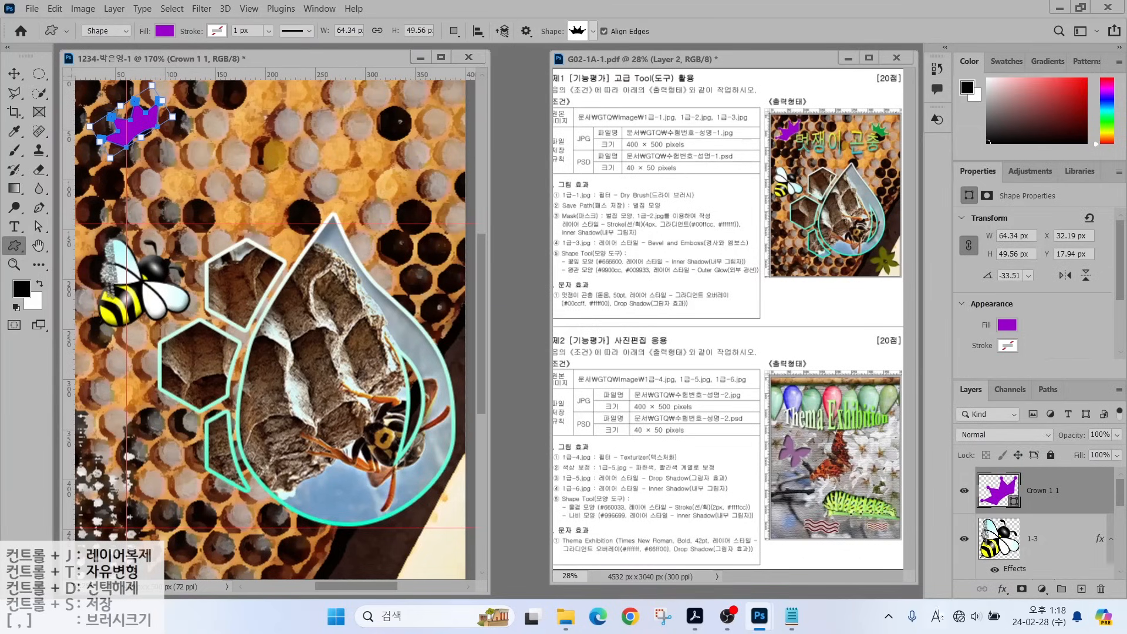
Add an Outer Glow to the crown with 8 px size and 71% opacity.
click(1002, 588)
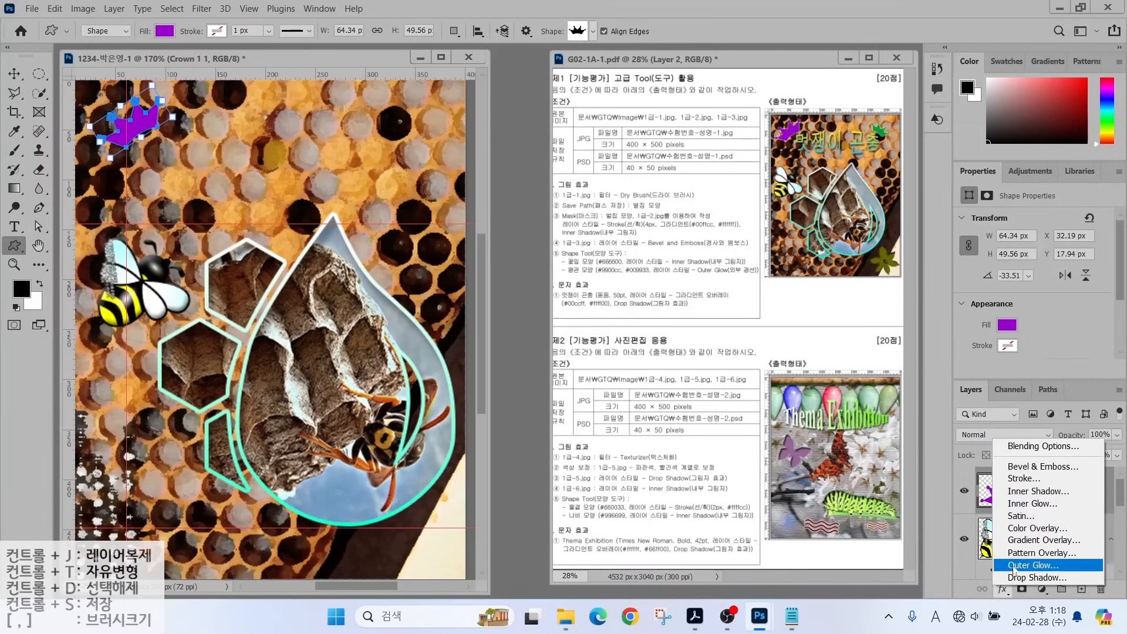
click(1013, 565)
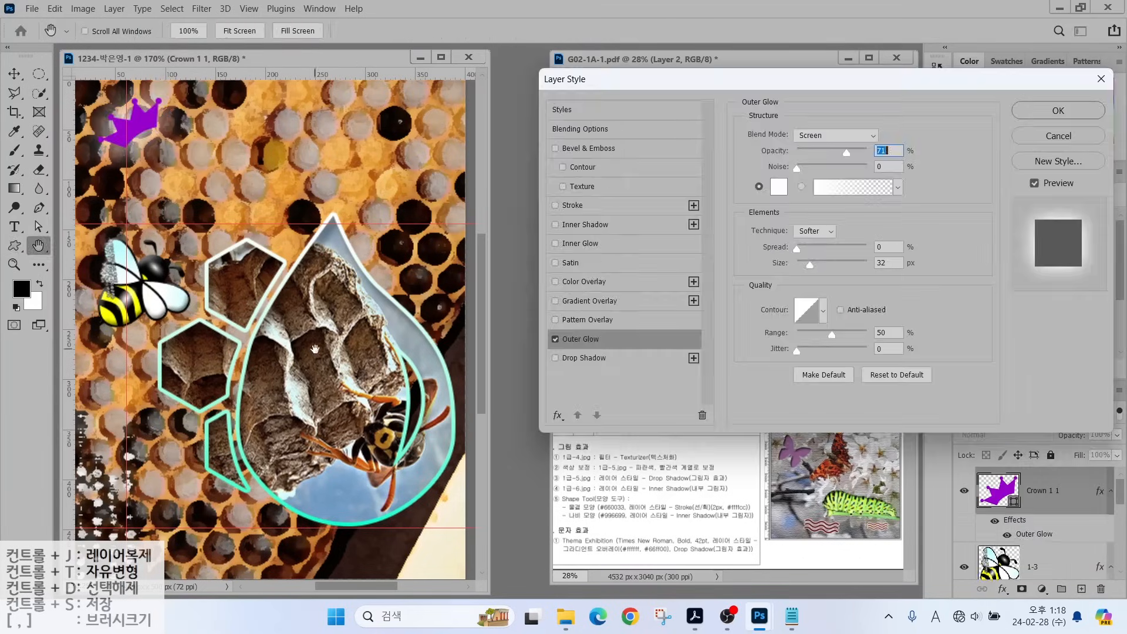
drag(815, 270, 802, 270)
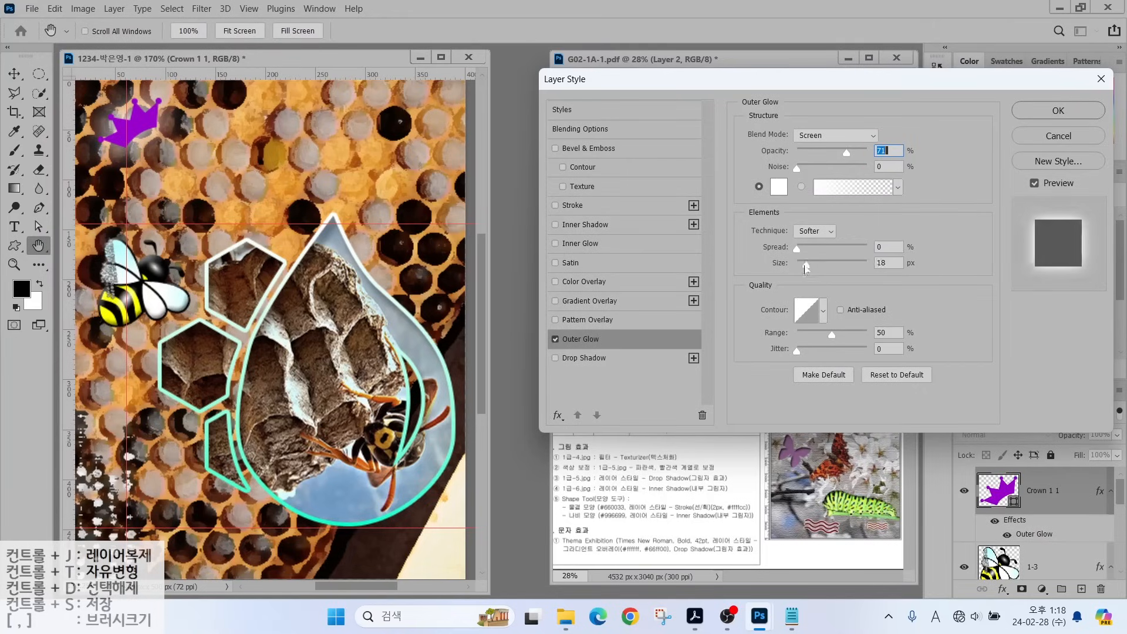
click(802, 270)
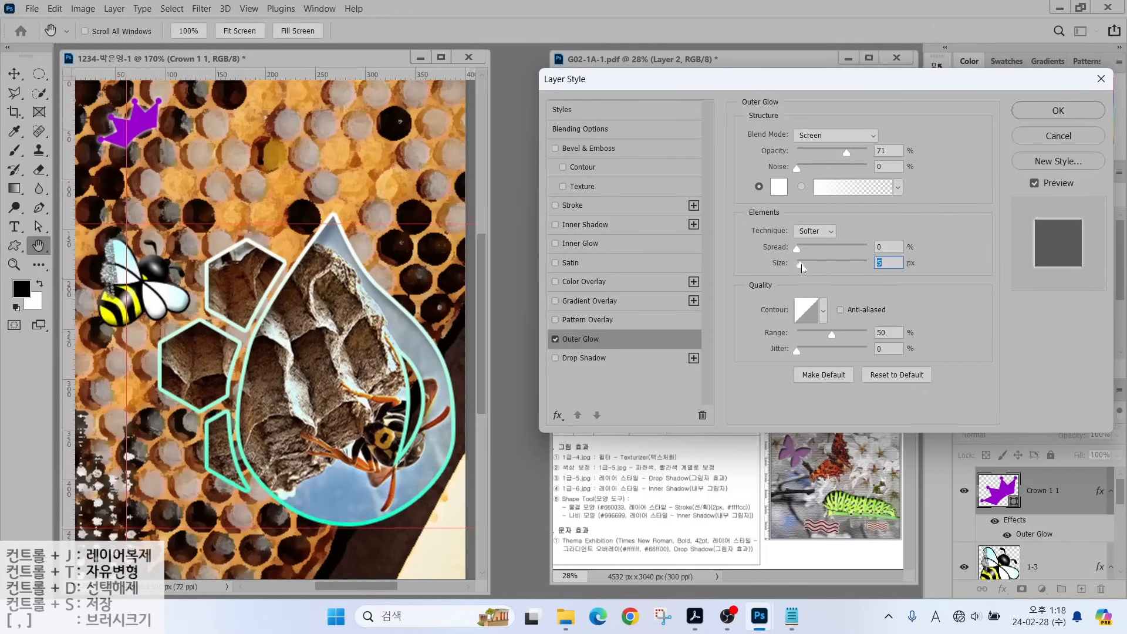
drag(801, 267, 803, 267)
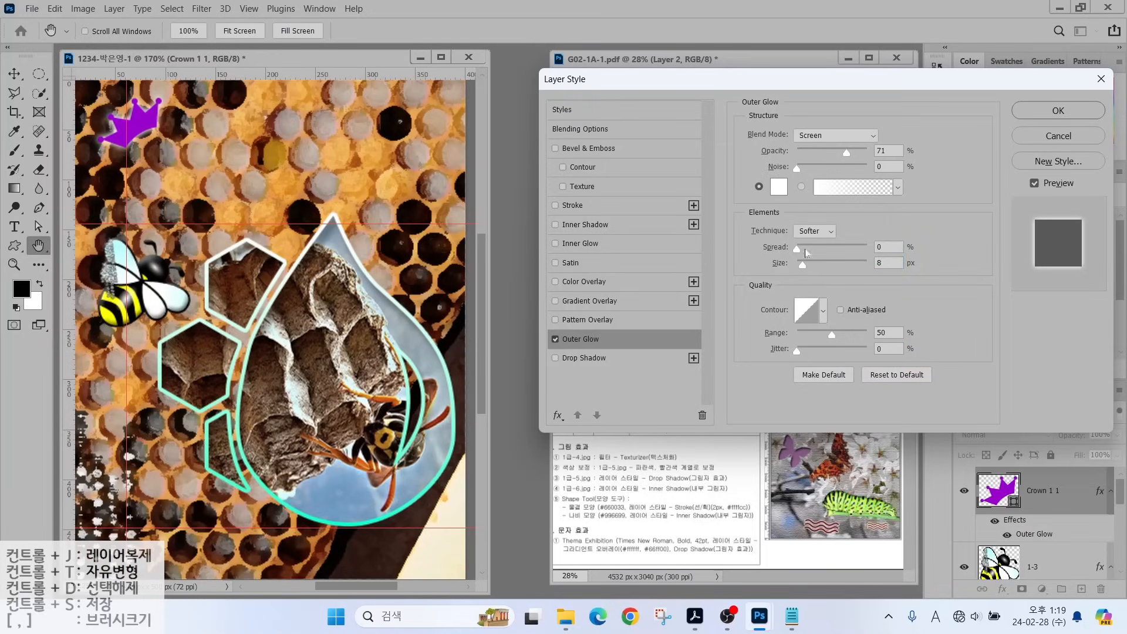
click(1042, 112)
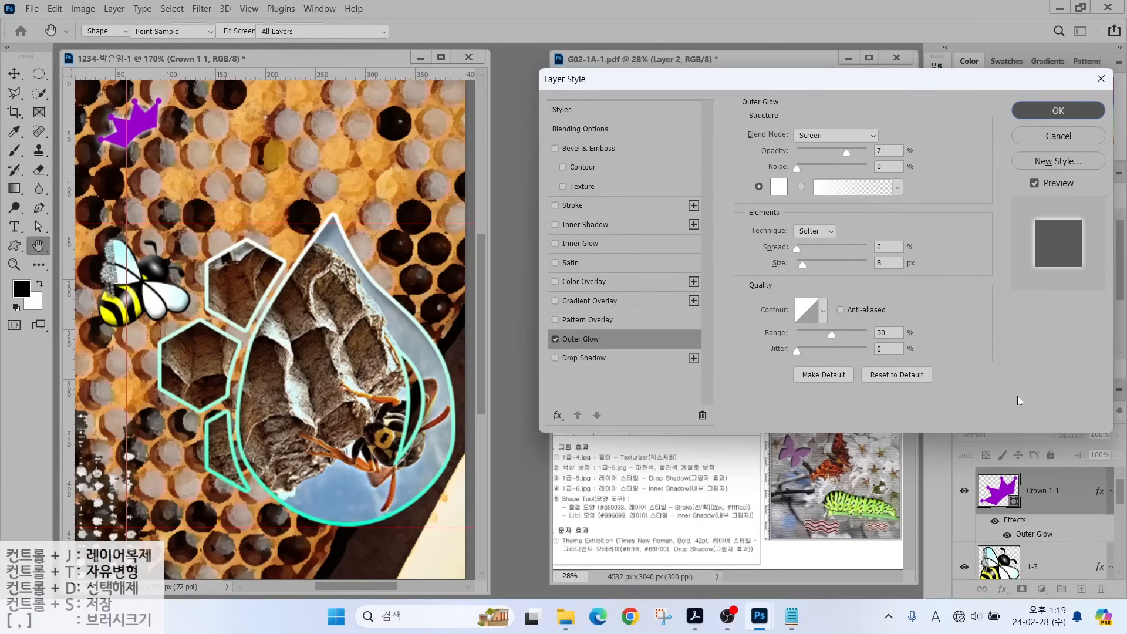
key(ctrl+t)
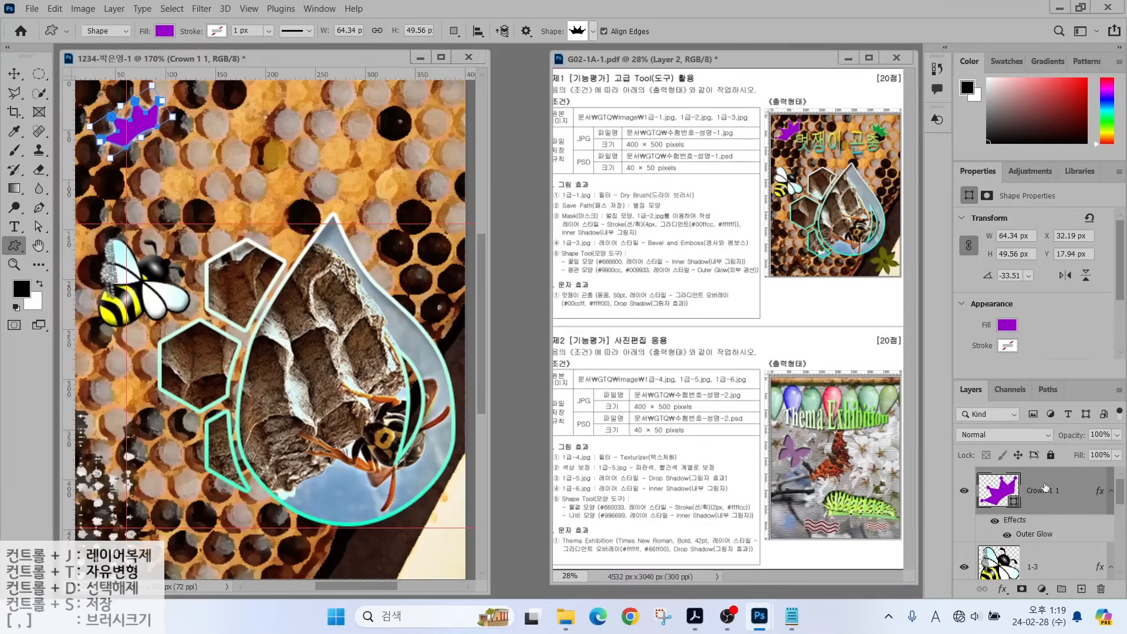
Duplicate the crown, move the copy top-right and tilt it about 28.8° the other way.
key(ctrl+j)
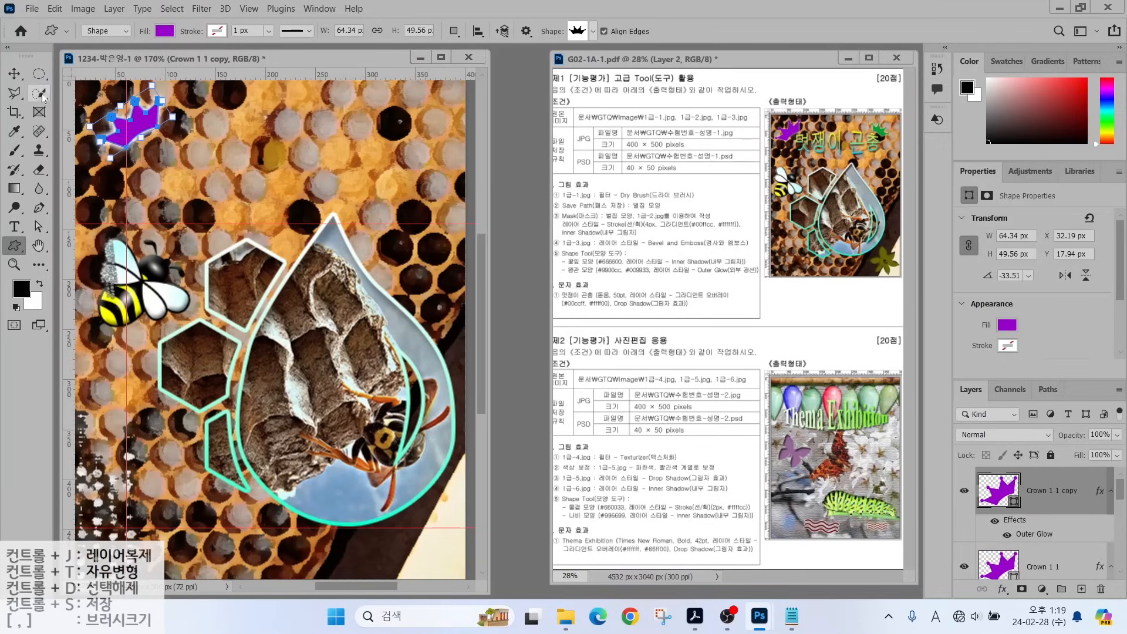
click(13, 74)
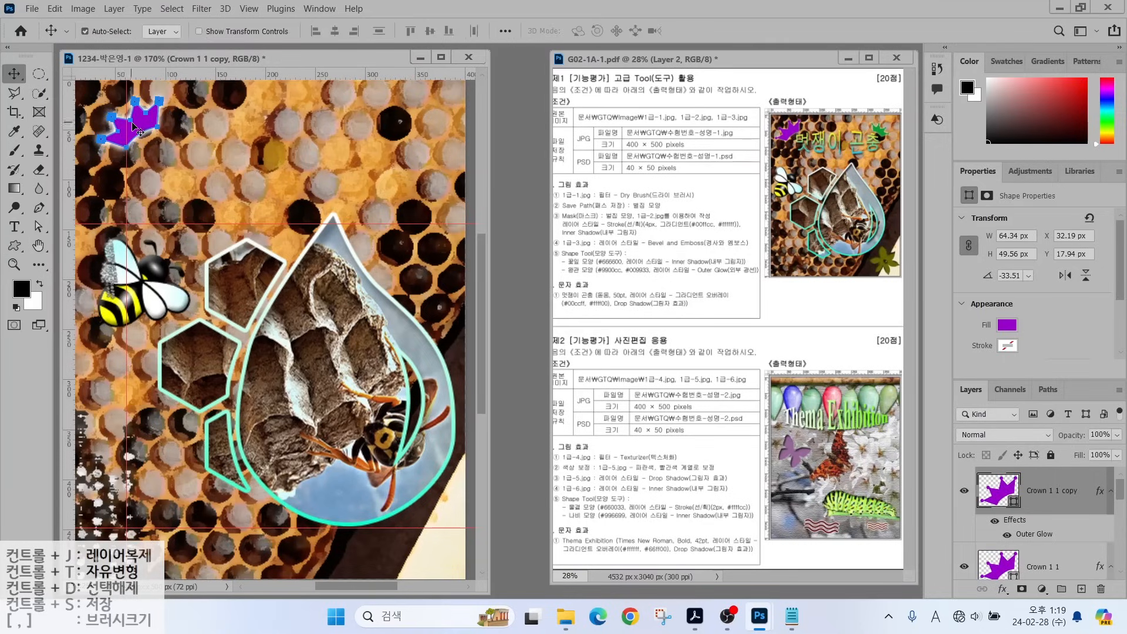
drag(139, 129, 409, 135)
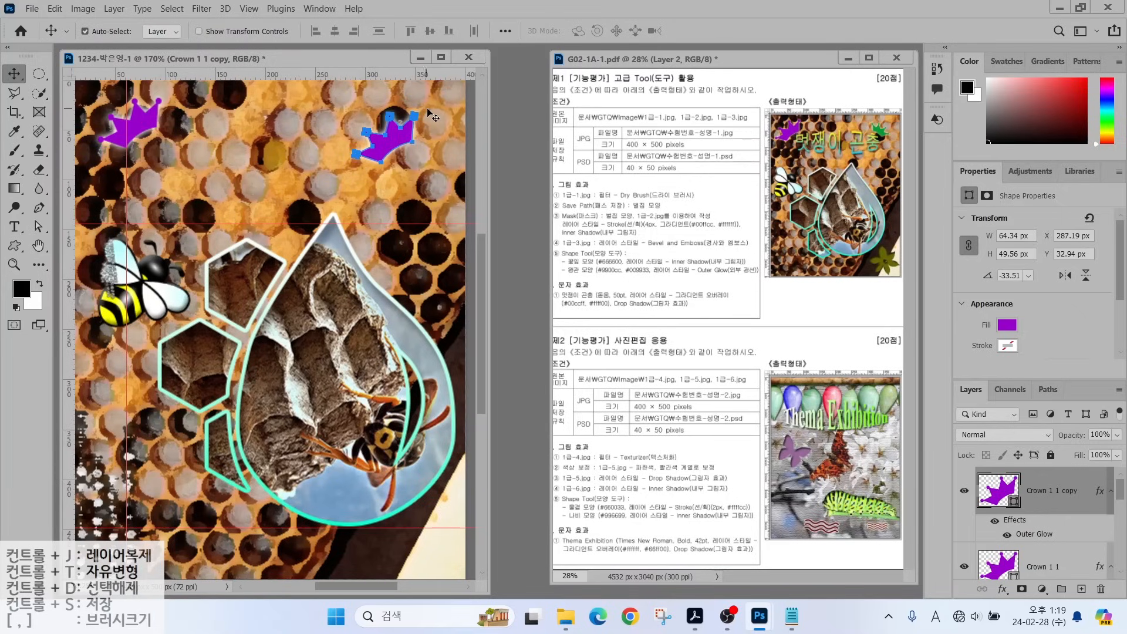
key(ctrl+t)
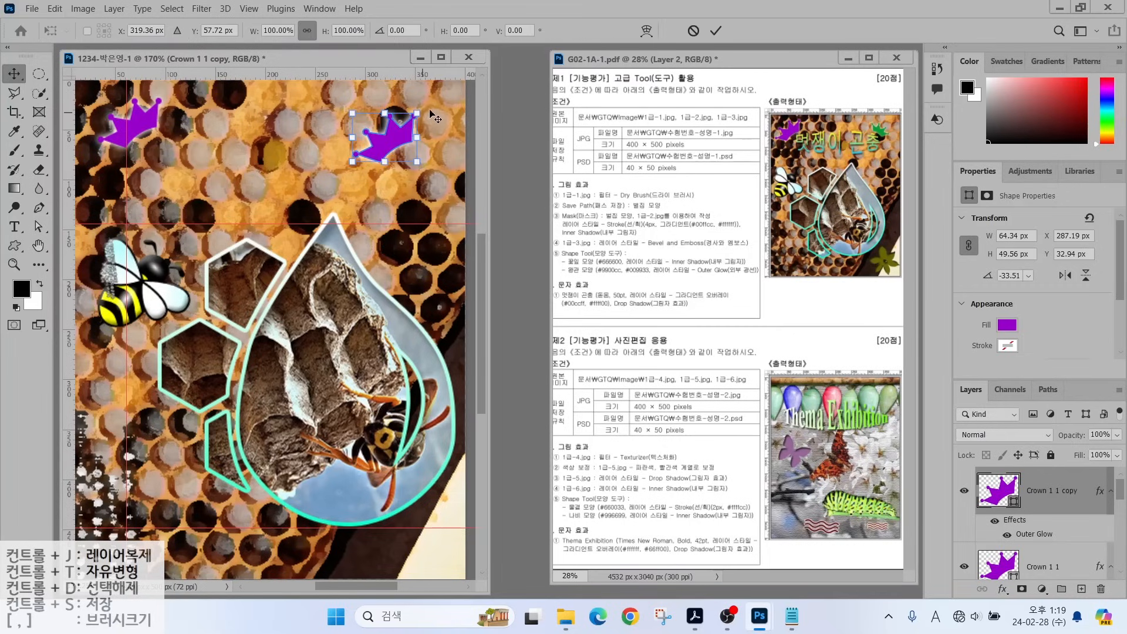
drag(430, 123, 408, 130)
key(Return)
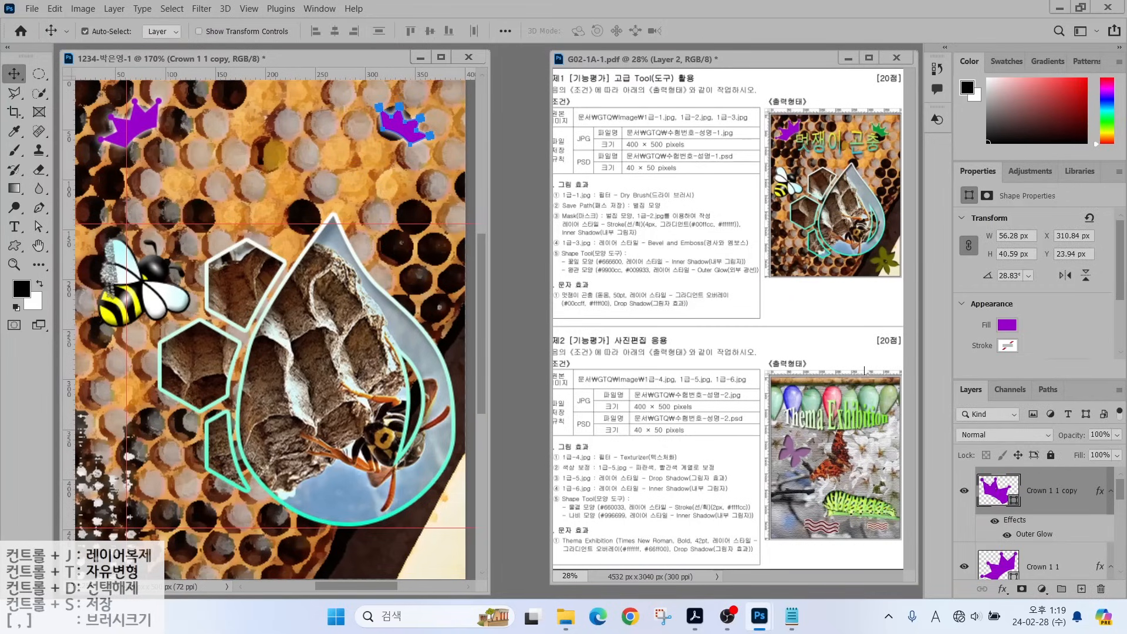
Refill the crown copy green #009933.
double_click(991, 487)
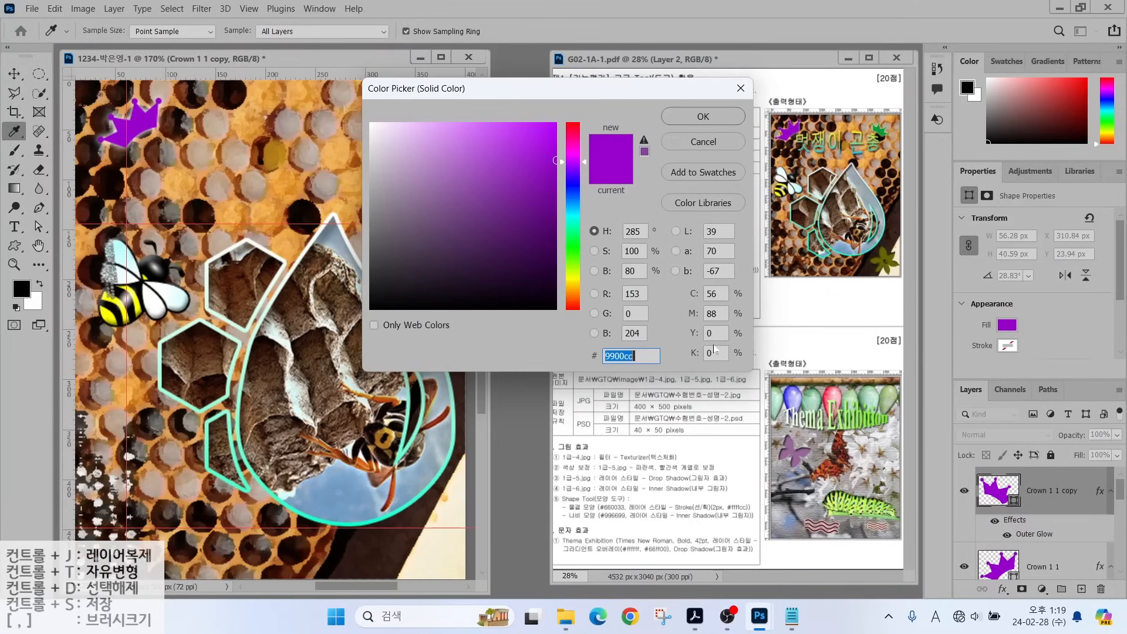
text(009933)
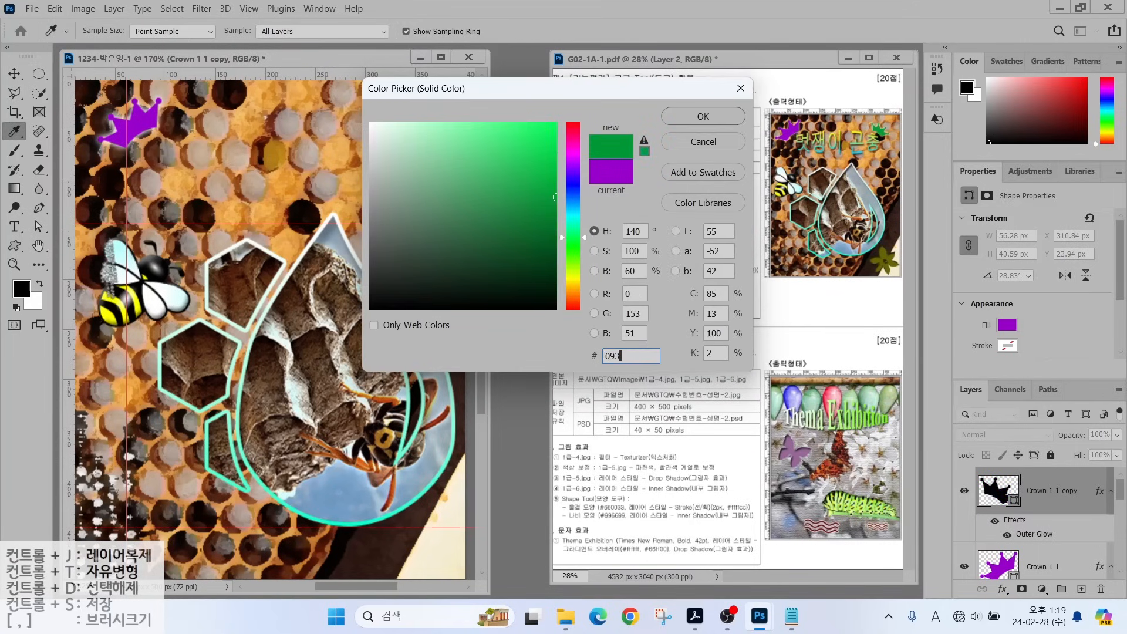
key(Return)
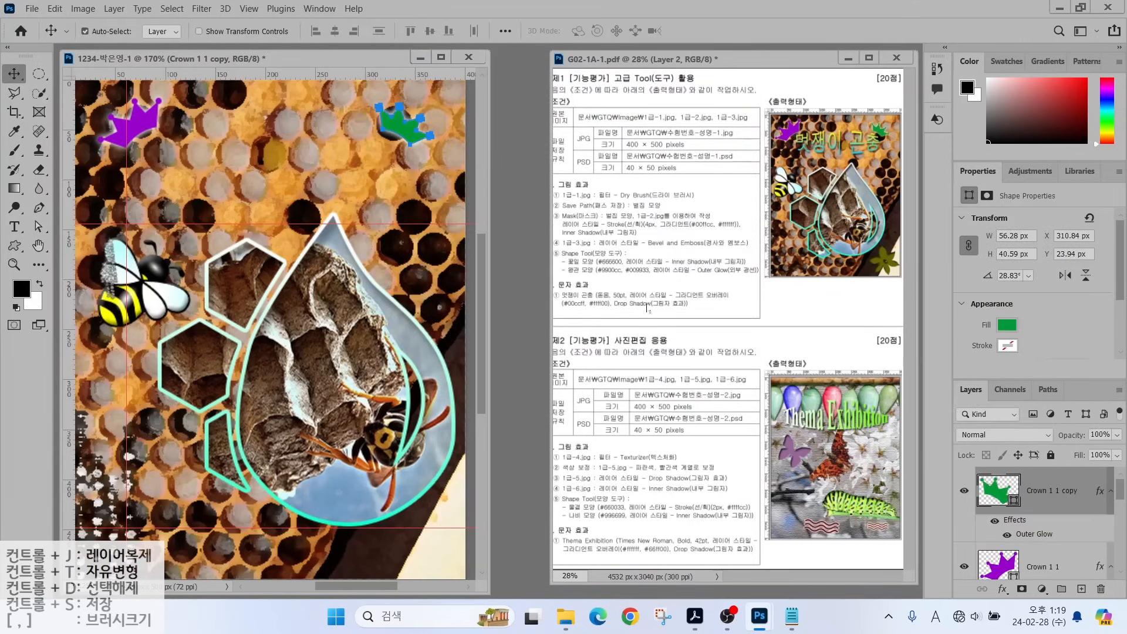
click(14, 246)
click(593, 31)
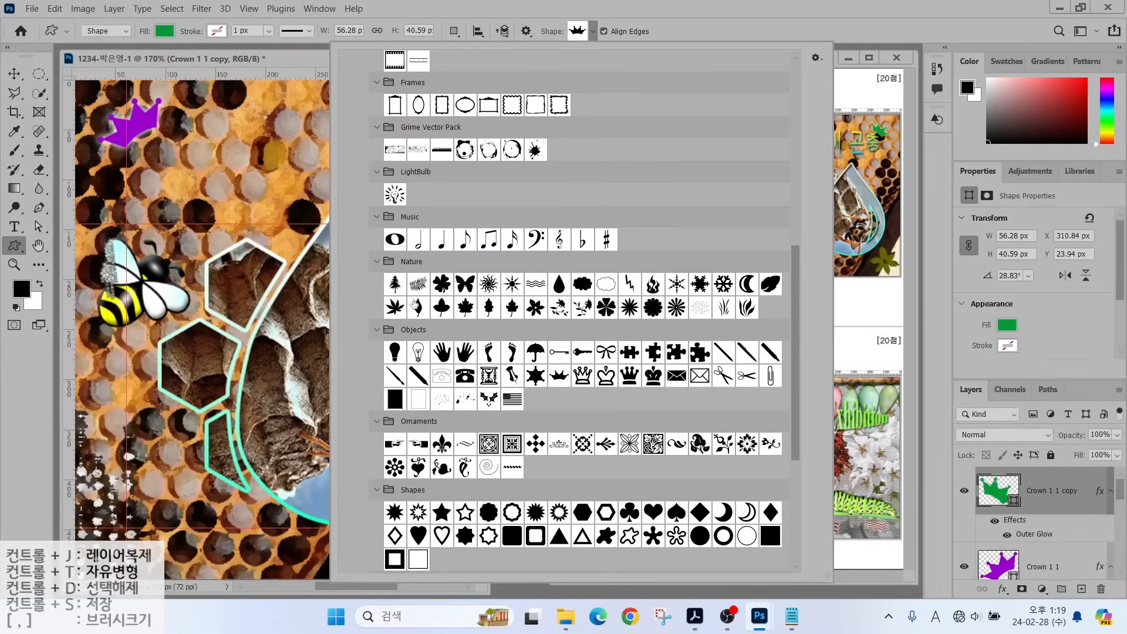
Draw the Nature flower shape at the bottom-right and fill it olive #666600.
click(536, 307)
key(Return)
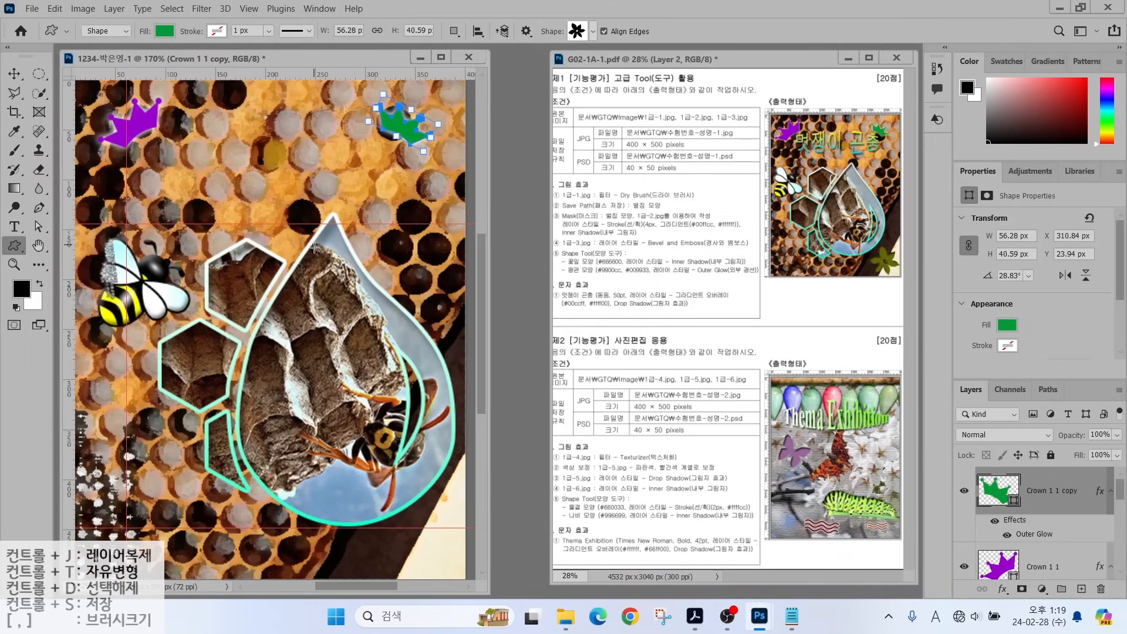
drag(399, 508, 464, 574)
double_click(991, 478)
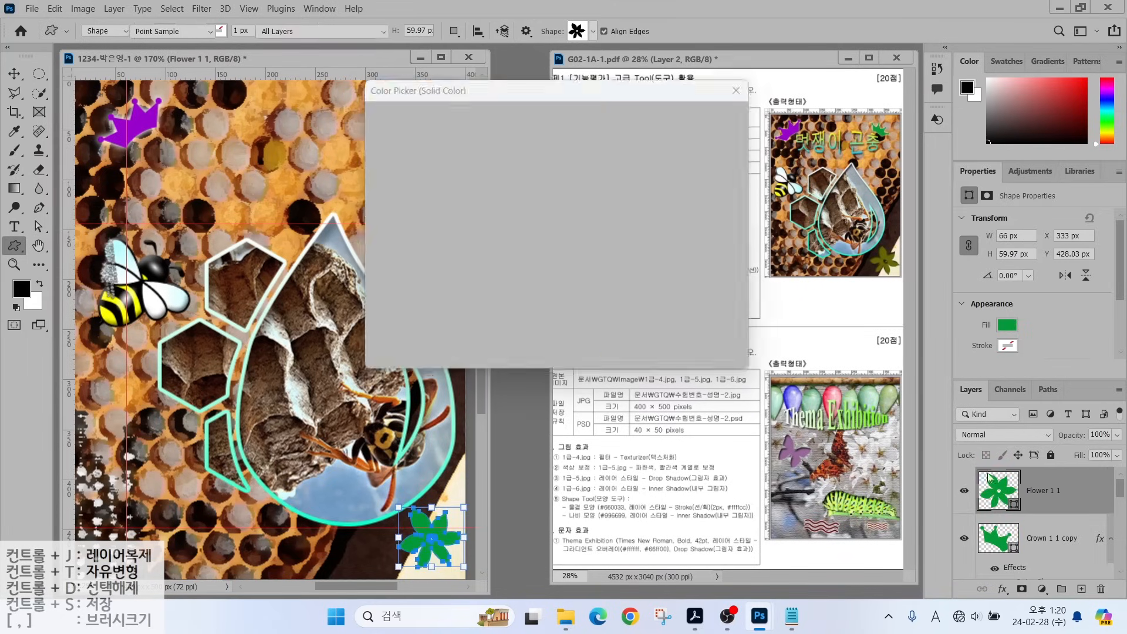
text(666600)
key(Return)
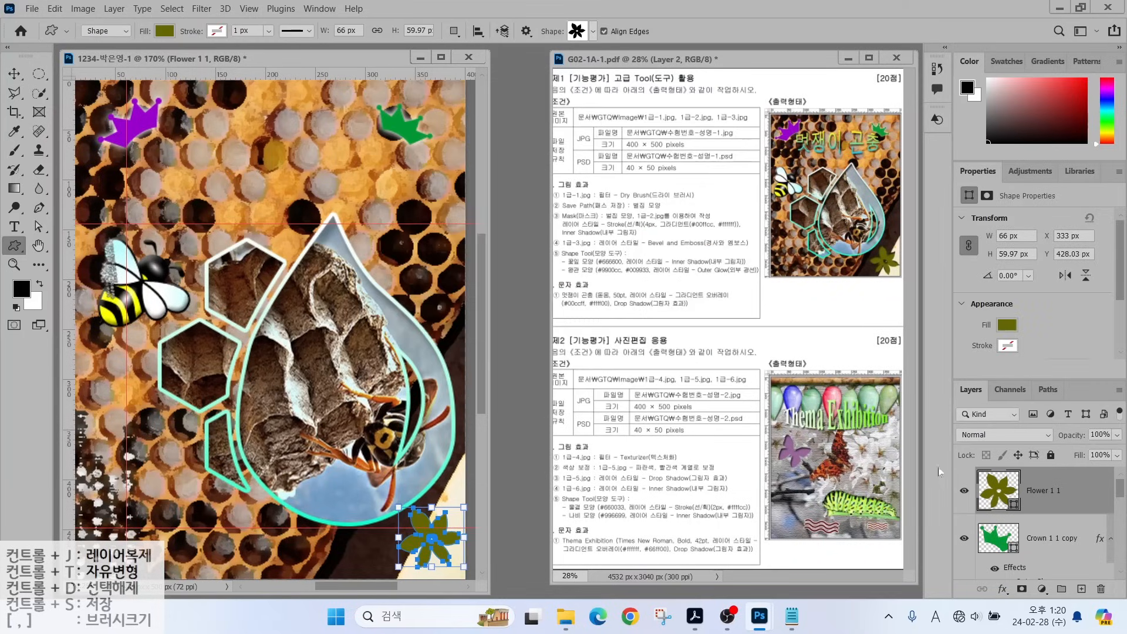
Give the flower an Inner Shadow effect with default settings.
click(1001, 588)
click(1024, 497)
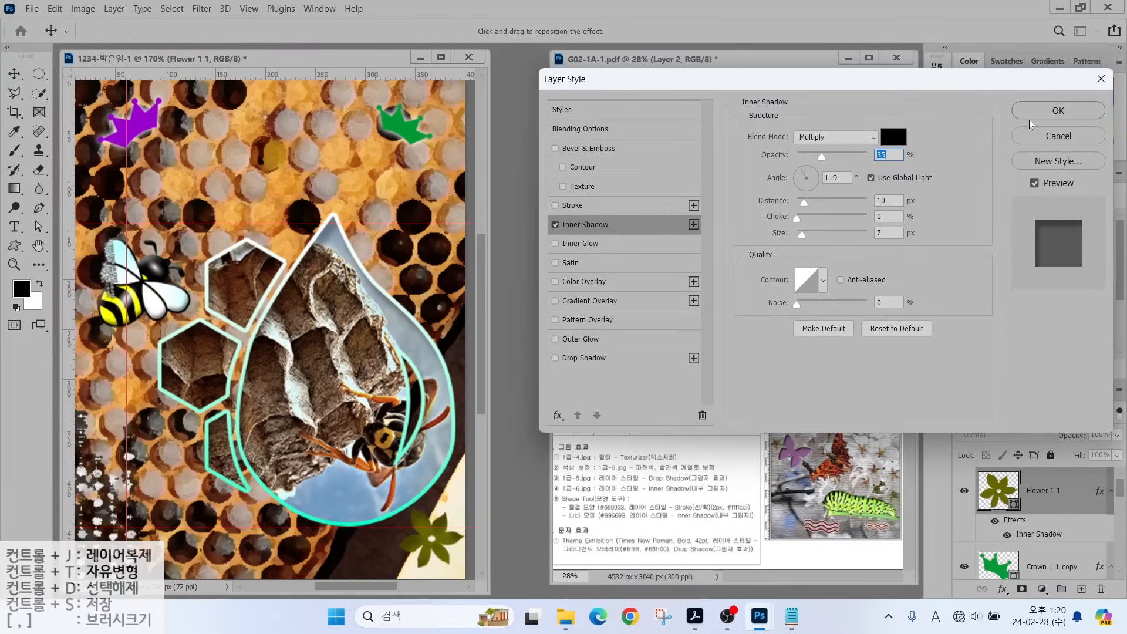
click(1041, 111)
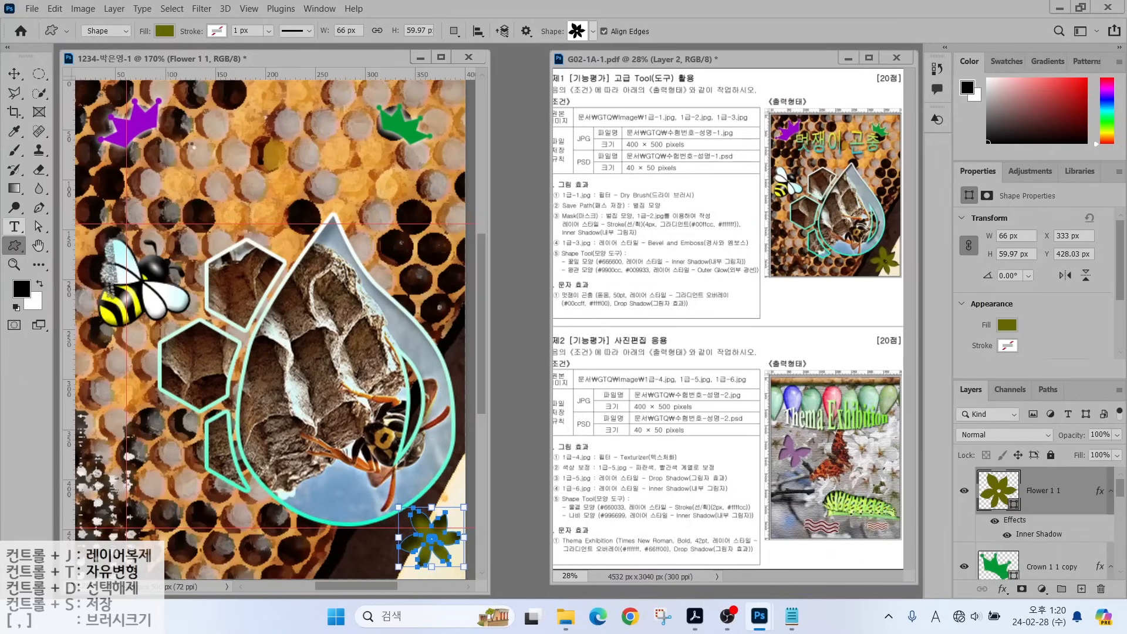
Start a horizontal text layer and type the title 멋쟁이 곤충.
click(14, 226)
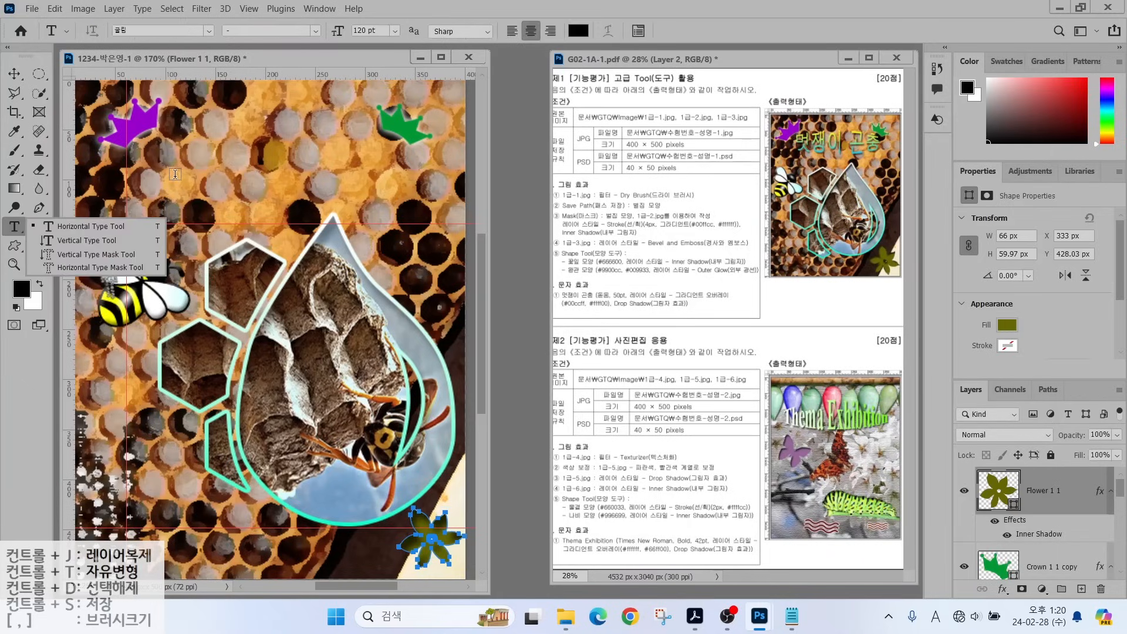
click(52, 225)
click(175, 173)
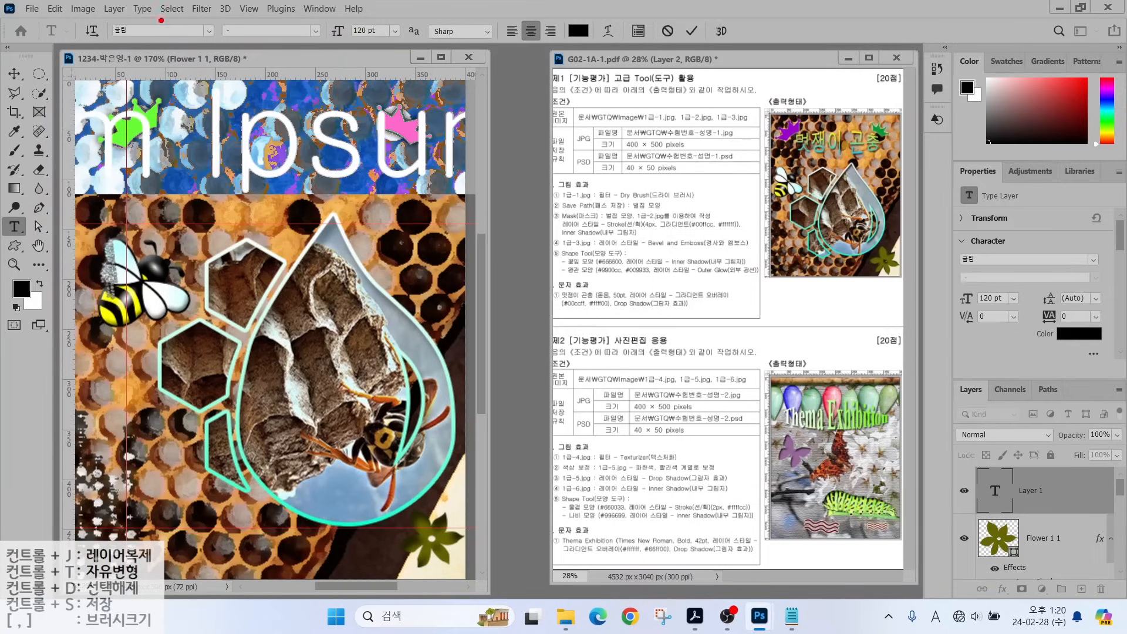
mouse_move(161, 21)
mouse_down()
mouse_move(94, 30)
mouse_move(158, 49)
mouse_up()
drag(399, 12, 404, 43)
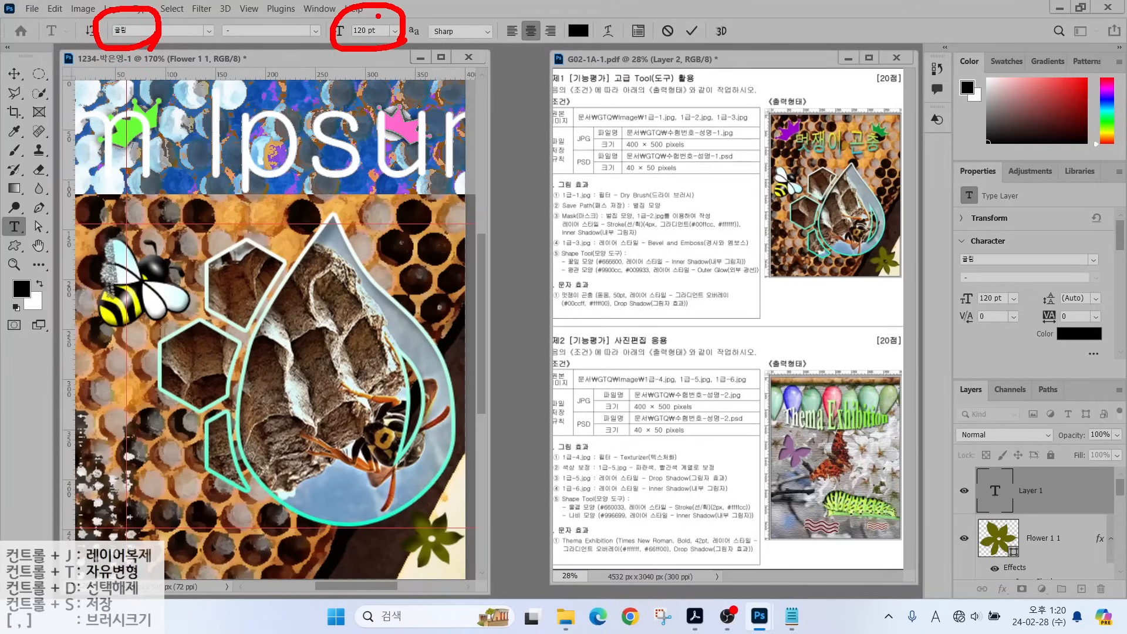
key(Escape)
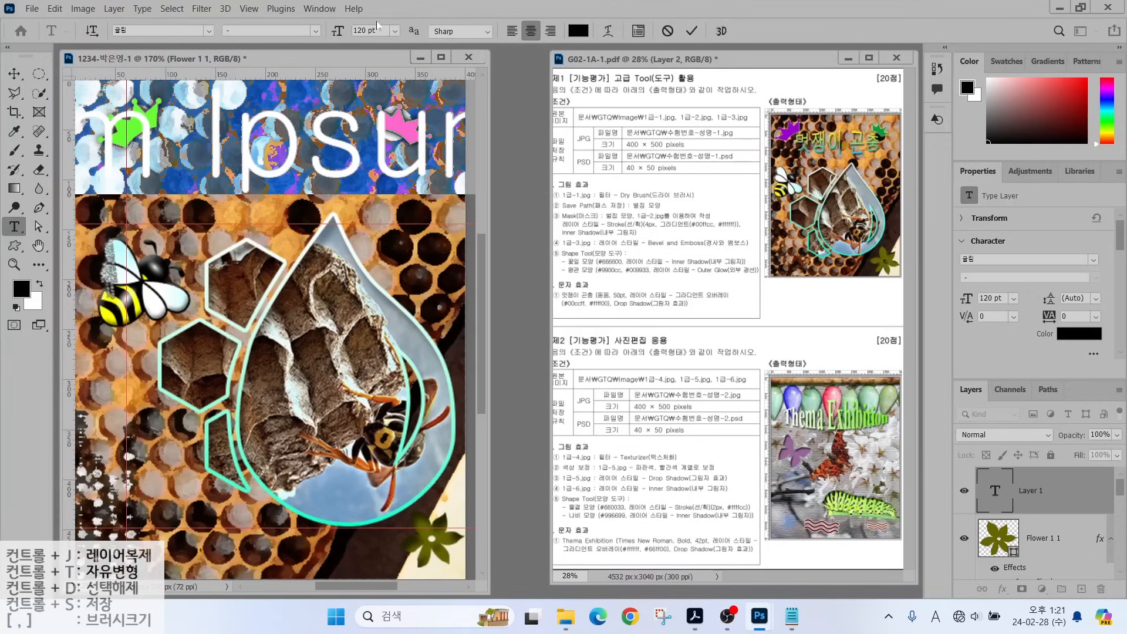
key(Hangul)
text(멋쟁이 곤충)
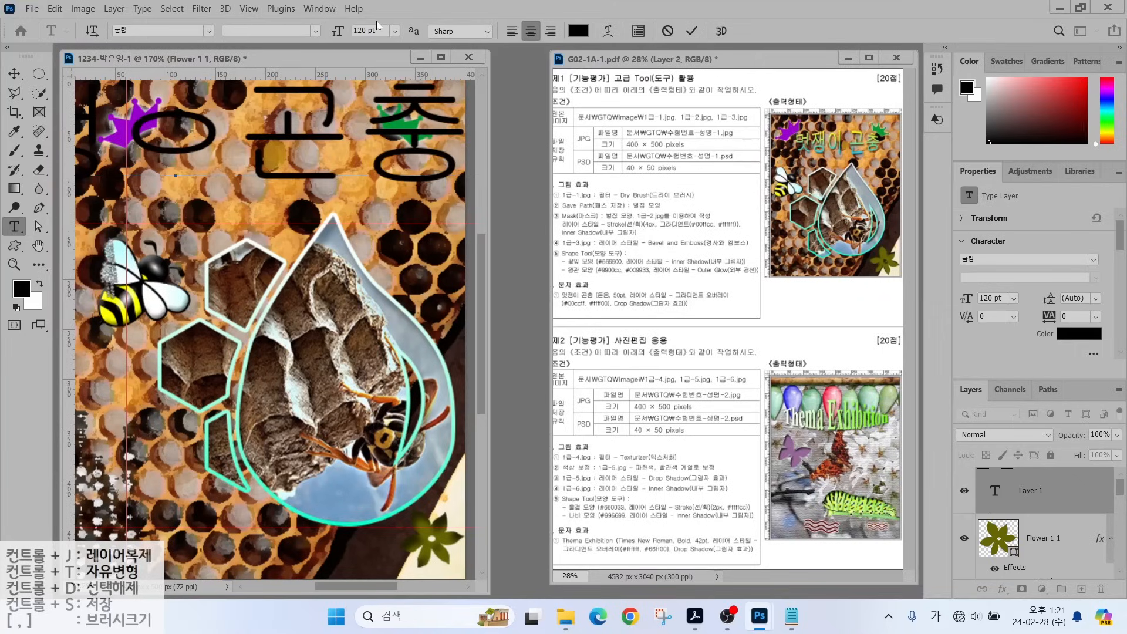
Set the title font to 돋움 at 50 pt.
click(208, 31)
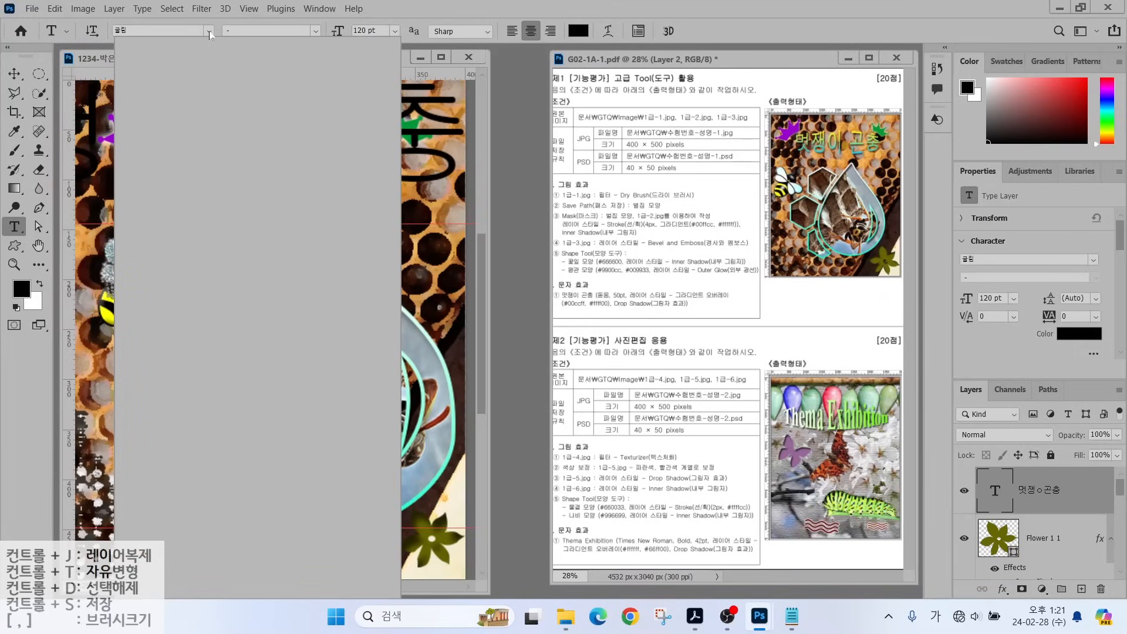
click(167, 104)
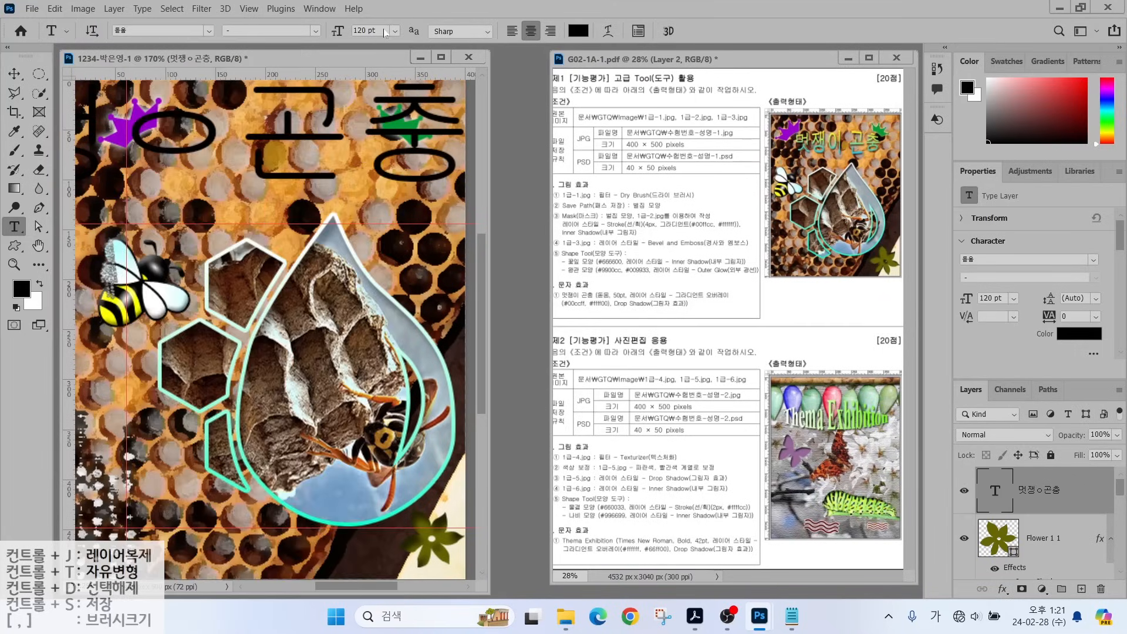
click(378, 30)
text(50)
key(Return)
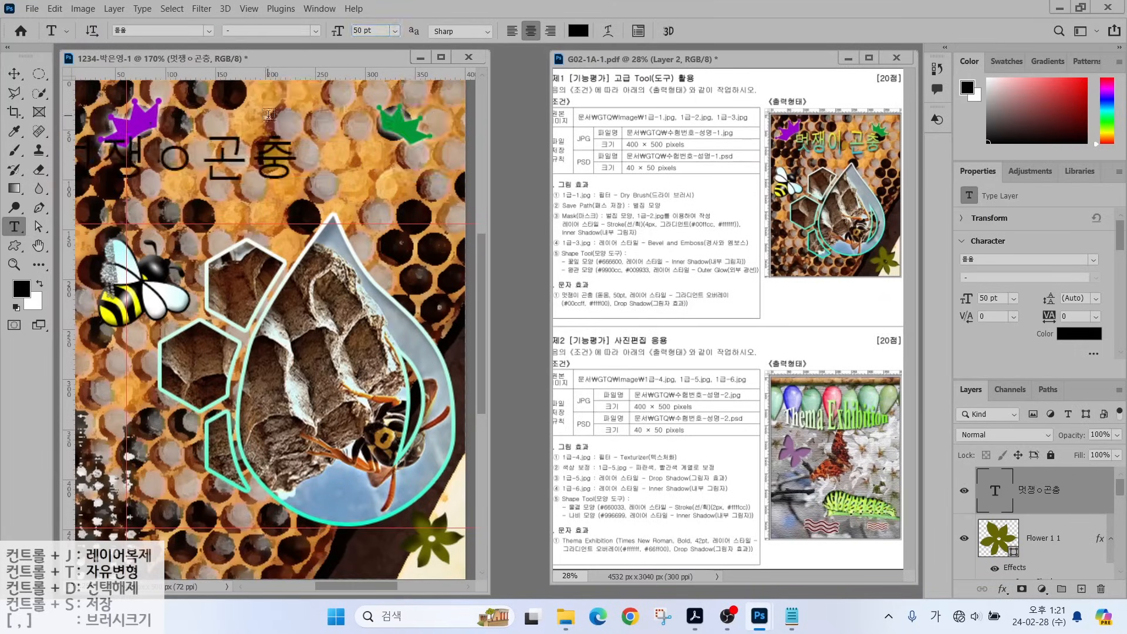
Add a Gradient Overlay to the title and edit its gradient colour stops.
click(1001, 590)
click(1033, 544)
click(826, 167)
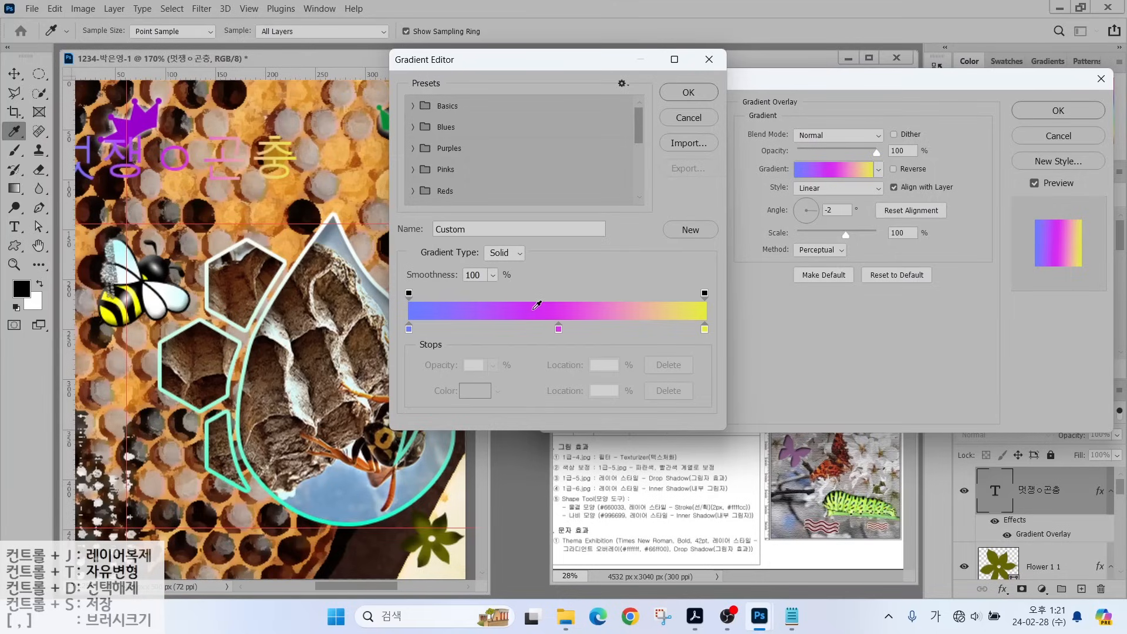
Make the gradient run from cyan #00ccff to yellow #ffff00, removing the middle stop.
key(alt)
mouse_move(570, 343)
mouse_down()
mouse_move(554, 305)
mouse_move(572, 336)
mouse_move(570, 352)
mouse_move(564, 343)
mouse_move(575, 400)
mouse_move(590, 386)
mouse_move(549, 459)
mouse_move(536, 459)
mouse_move(577, 455)
mouse_up()
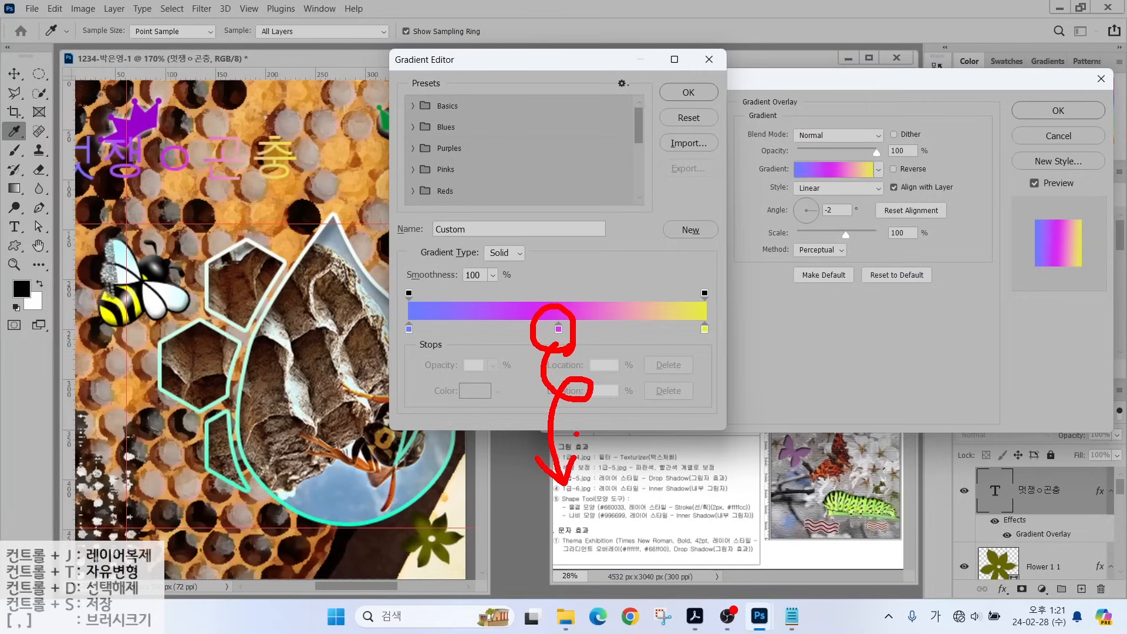
key(Escape)
drag(558, 329, 558, 381)
click(409, 329)
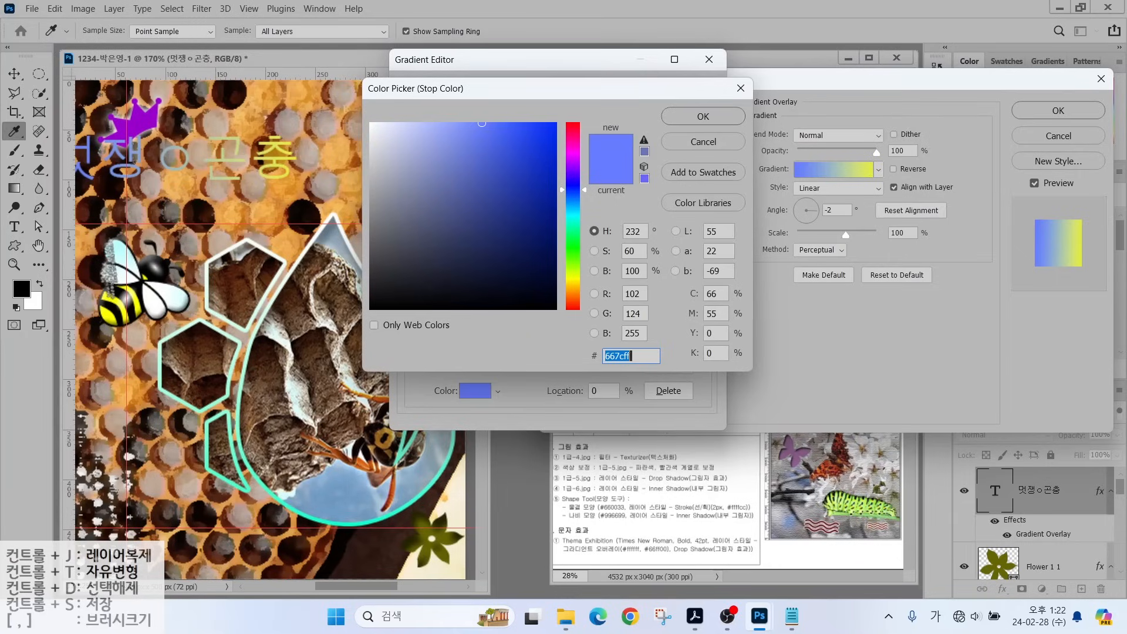
text(0)
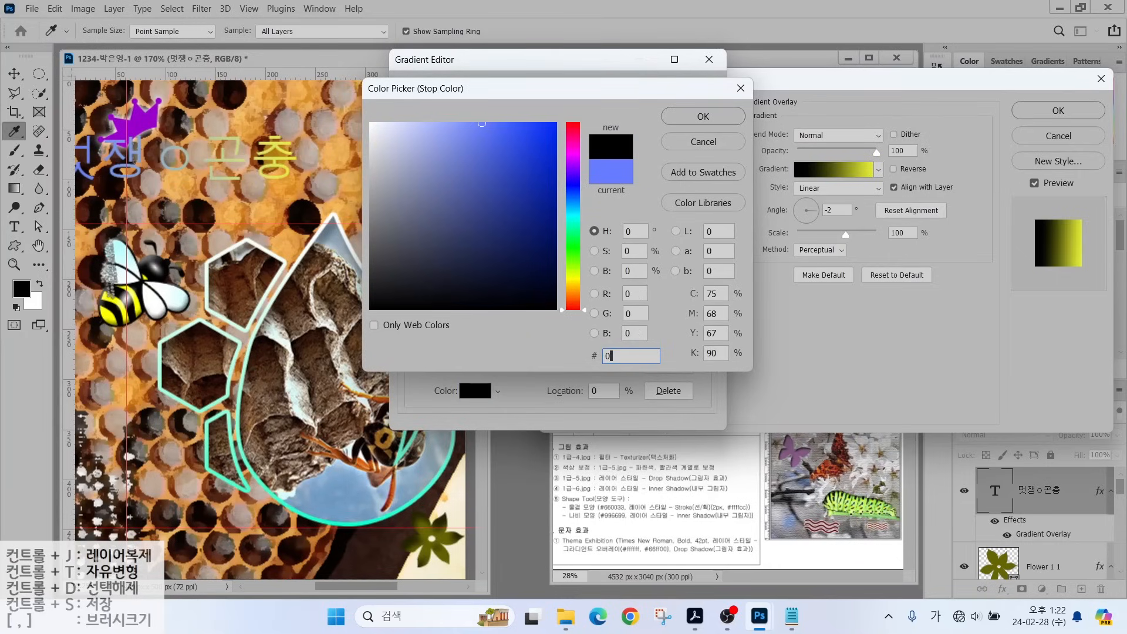
text(0ccff)
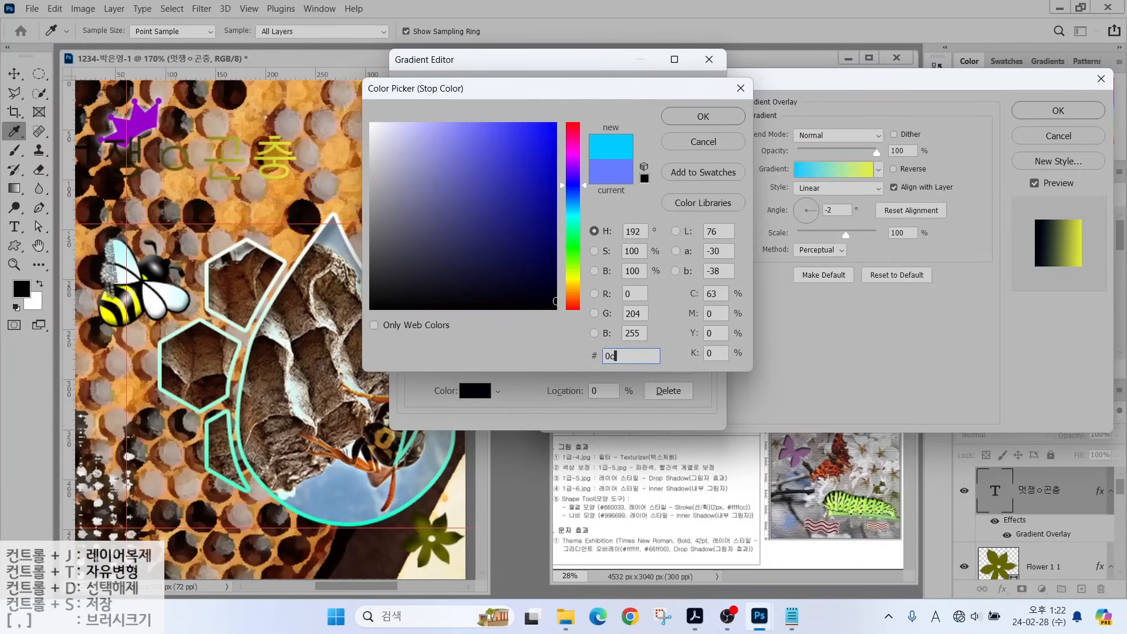
key(Return)
double_click(704, 329)
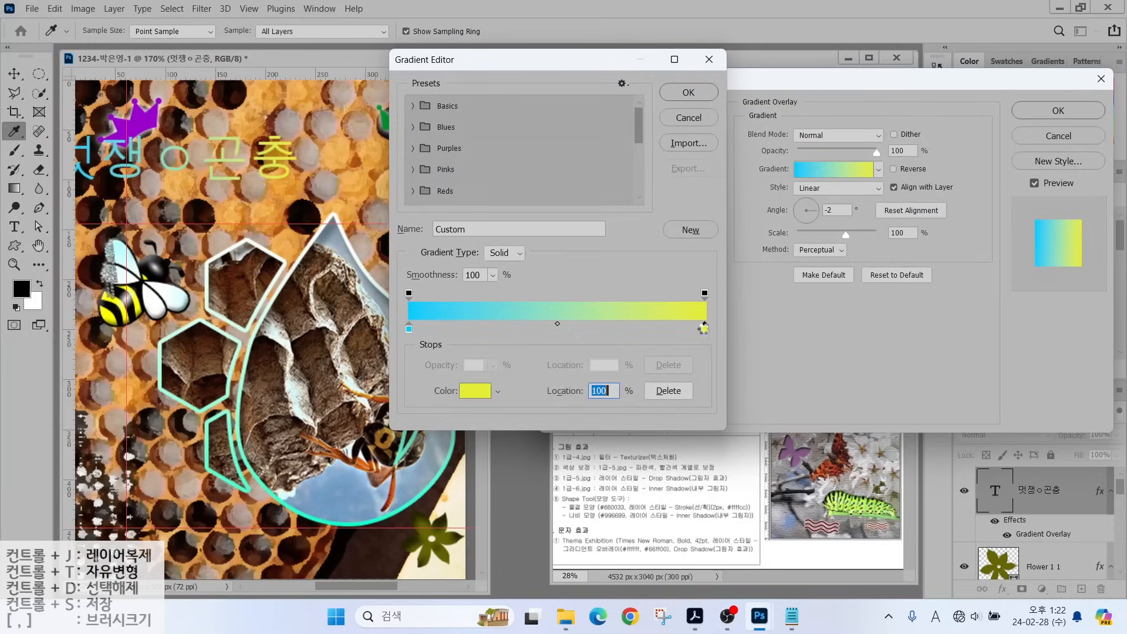
text(ffff00)
key(Return)
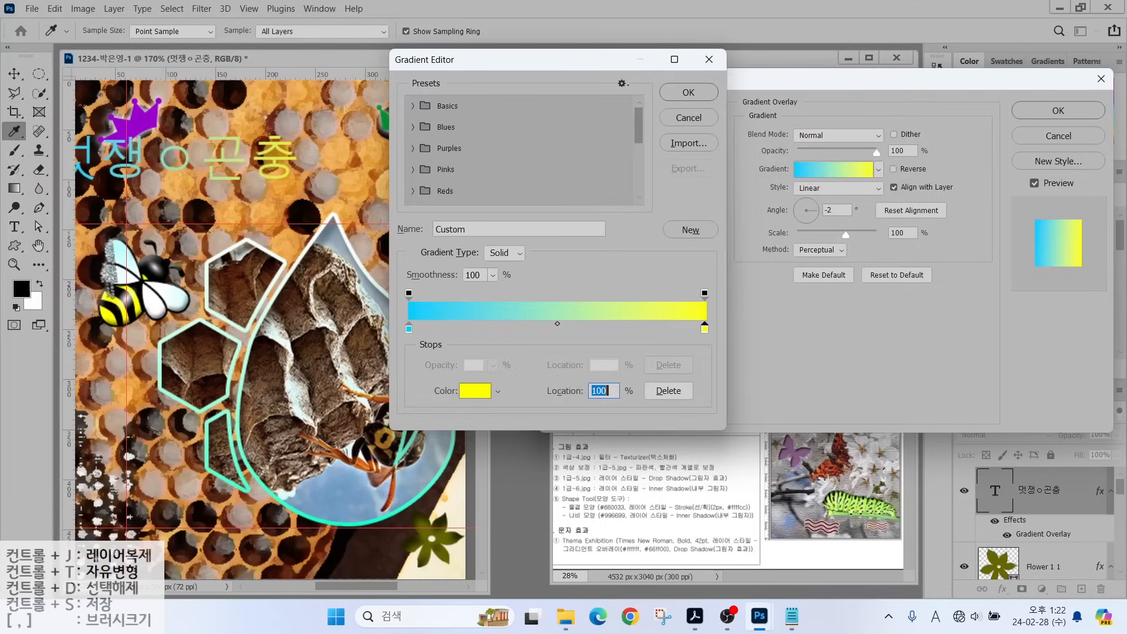
key(Return)
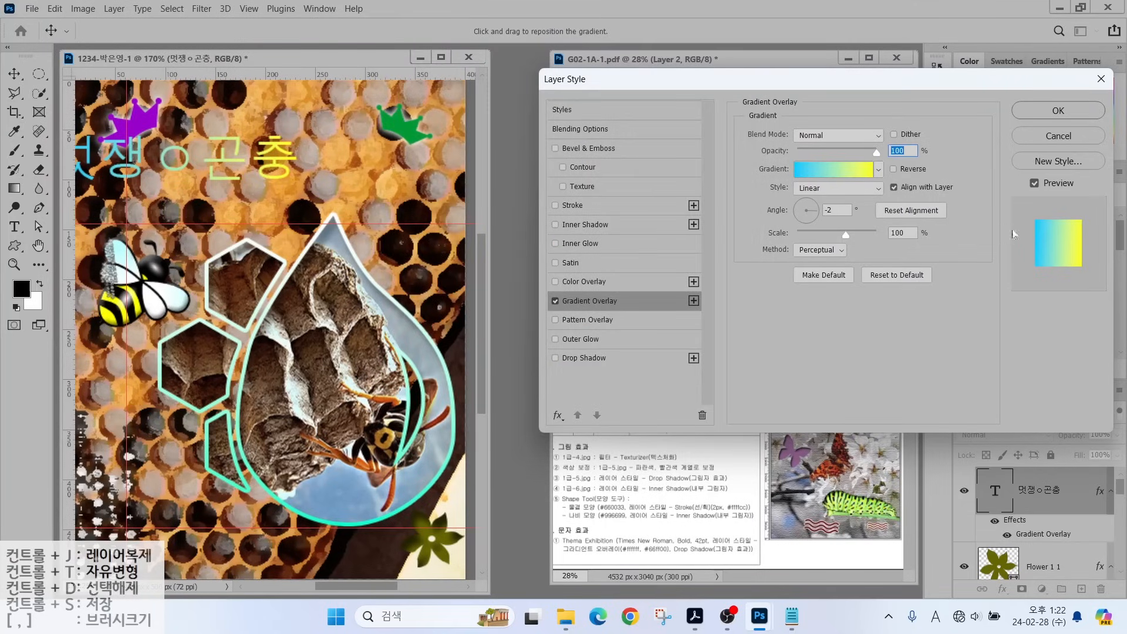
Set the gradient overlay angle to 90° so it runs vertically.
key(alt)
key(alt)
drag(757, 188, 855, 235)
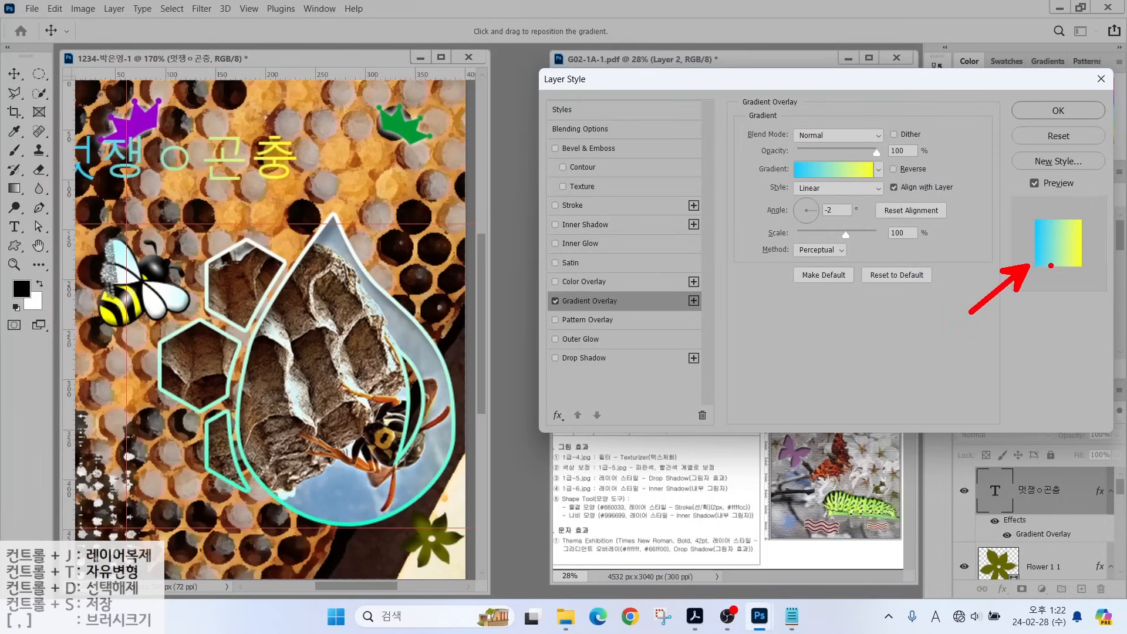
key(Escape)
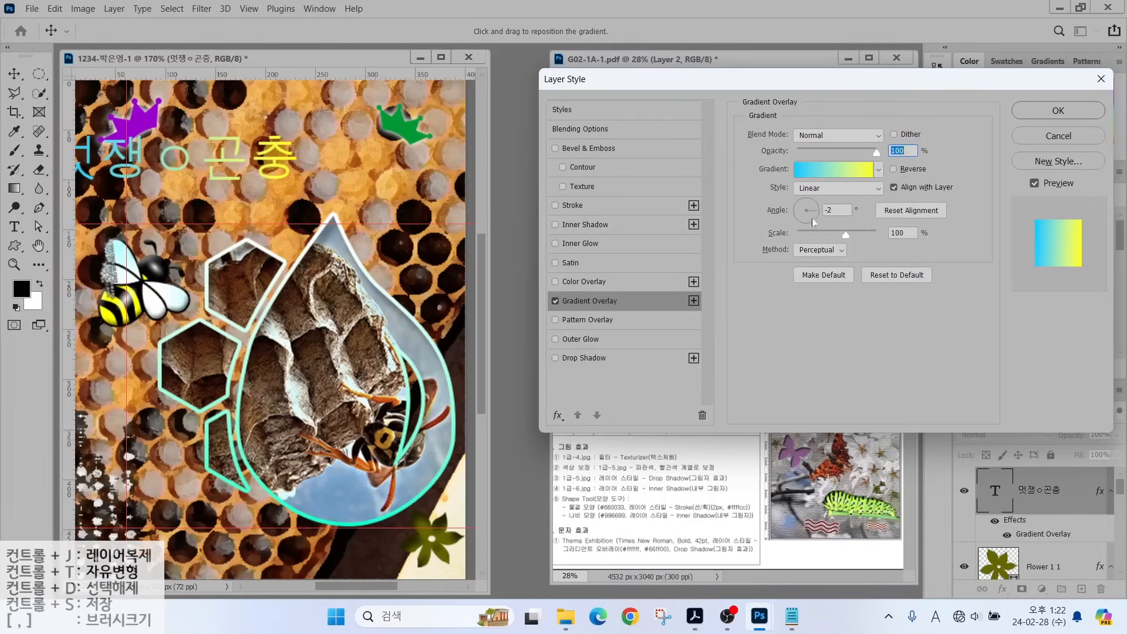
drag(813, 214, 805, 198)
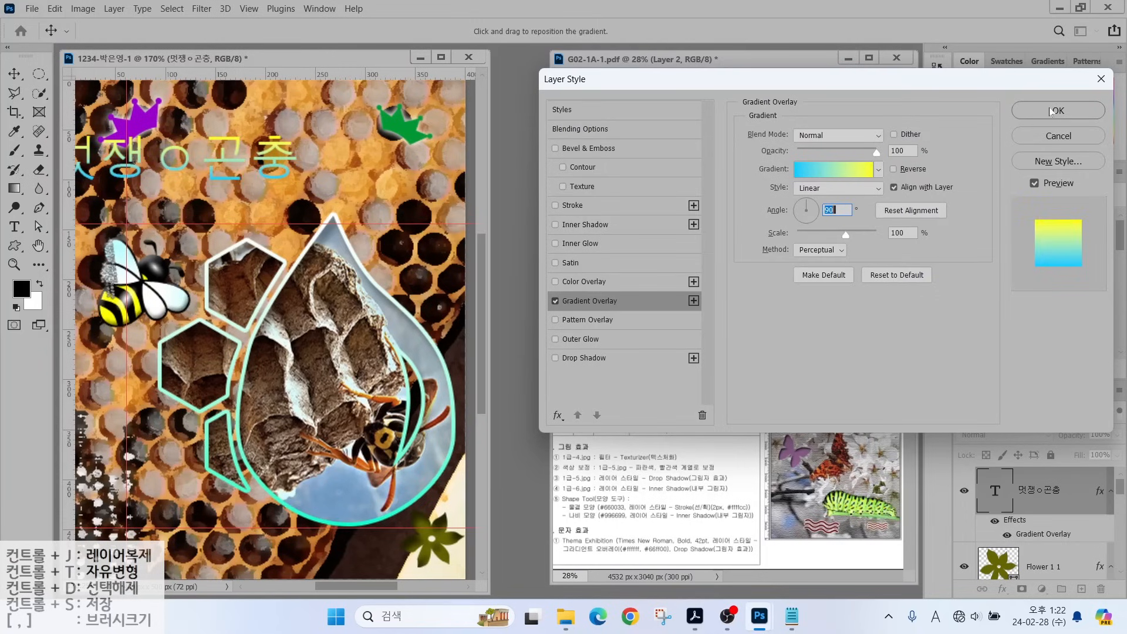
Add an 8 px drop shadow to the title and apply the styles.
click(583, 359)
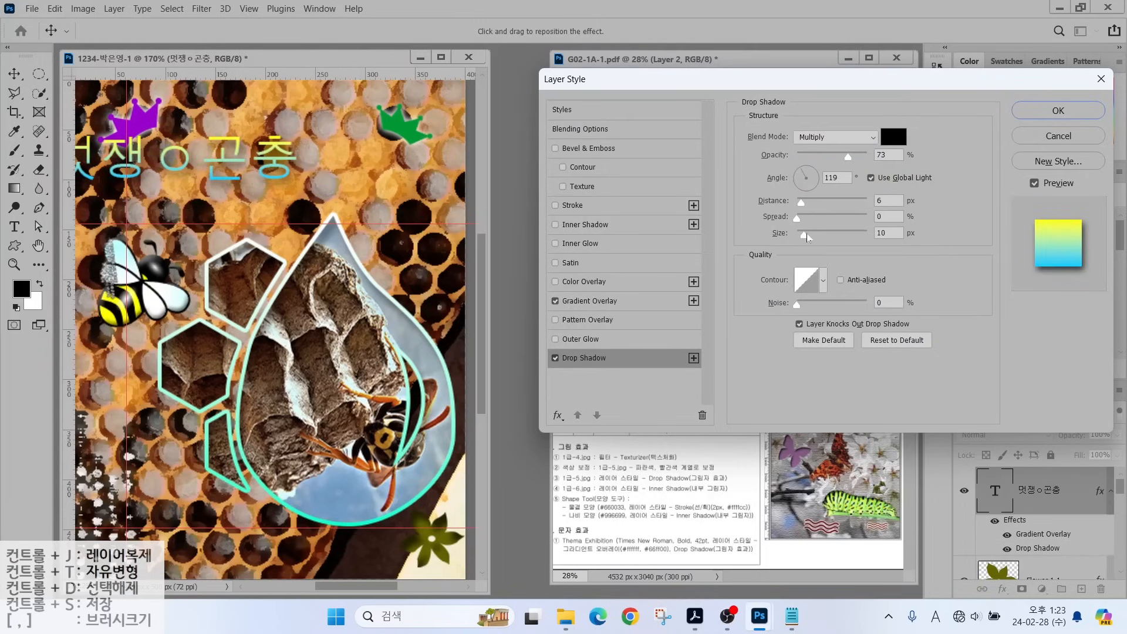
drag(807, 234, 802, 234)
click(1057, 110)
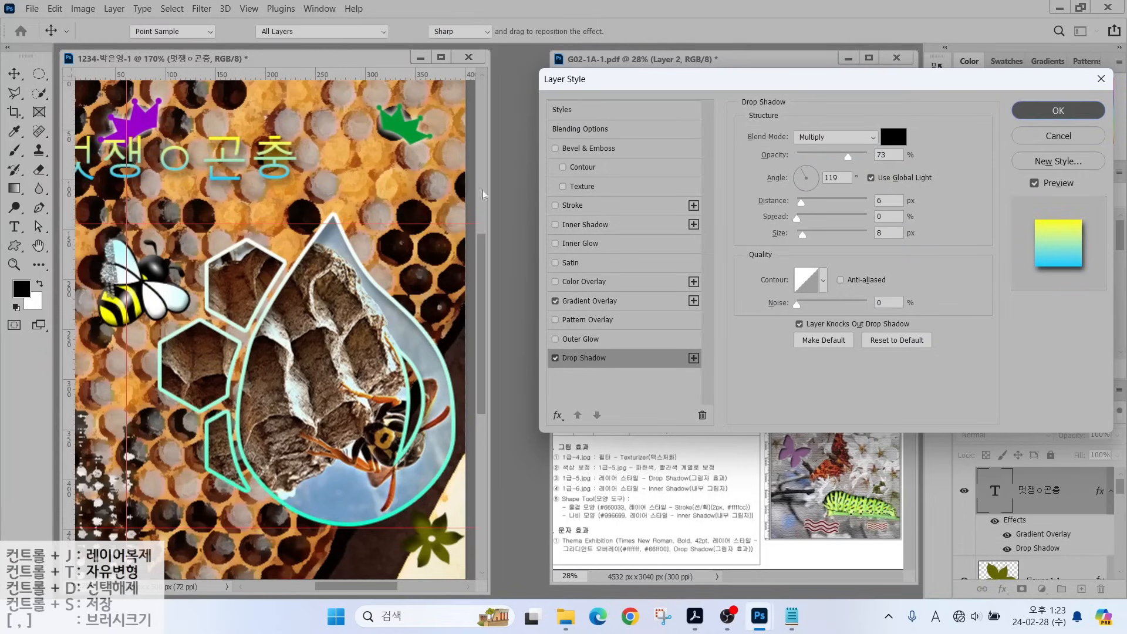
Move the title right and correct its missing letter so it reads 멋쟁이 곤충.
drag(169, 164, 260, 174)
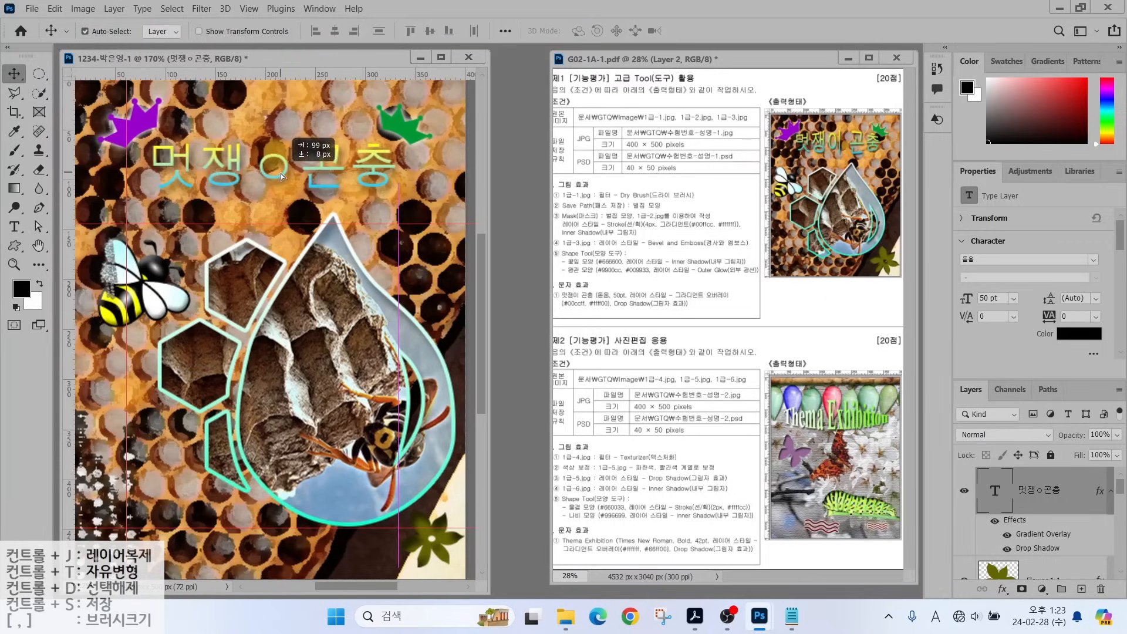
drag(14, 227, 109, 229)
click(253, 165)
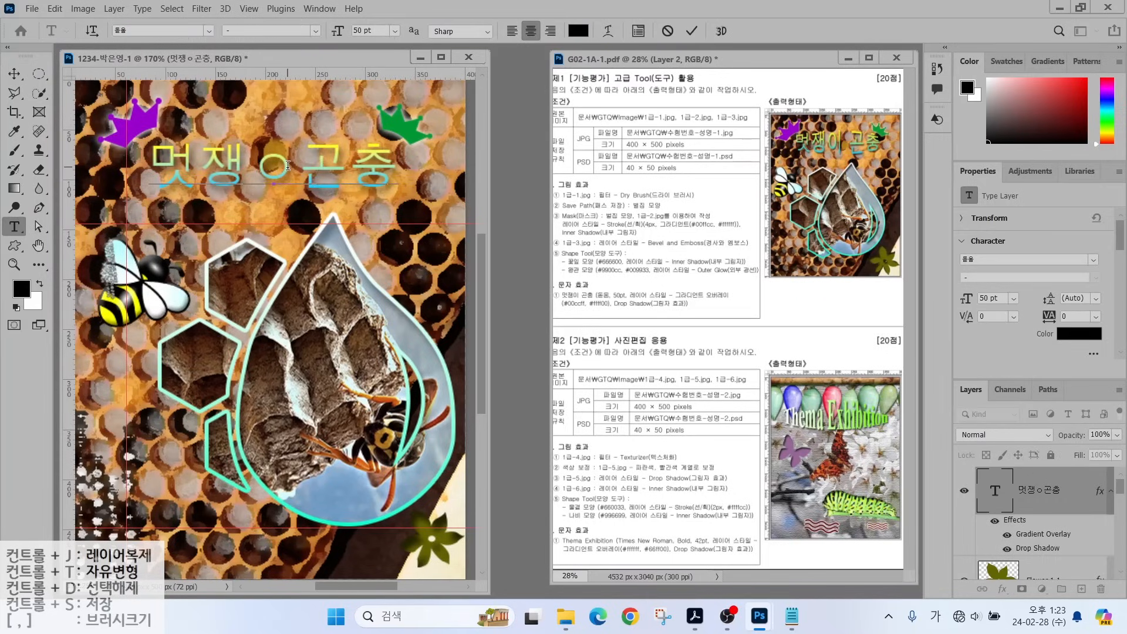
key(Delete)
key(Hangul)
text(이)
key(ctrl+Return)
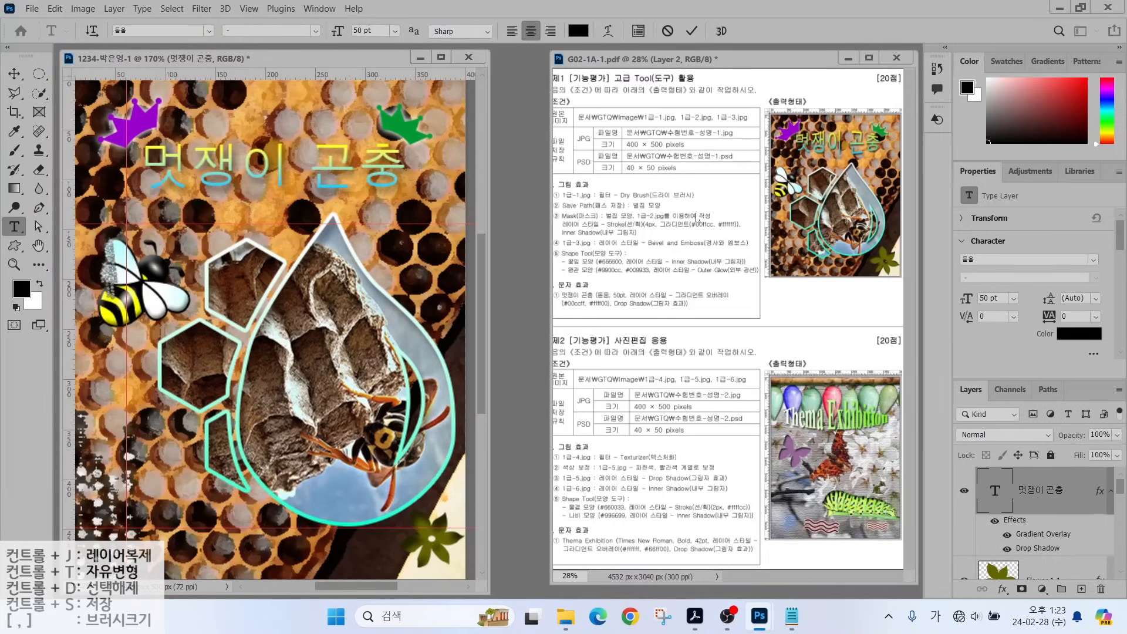
Drag panels and elements around the workspace.
drag(604, 288, 586, 249)
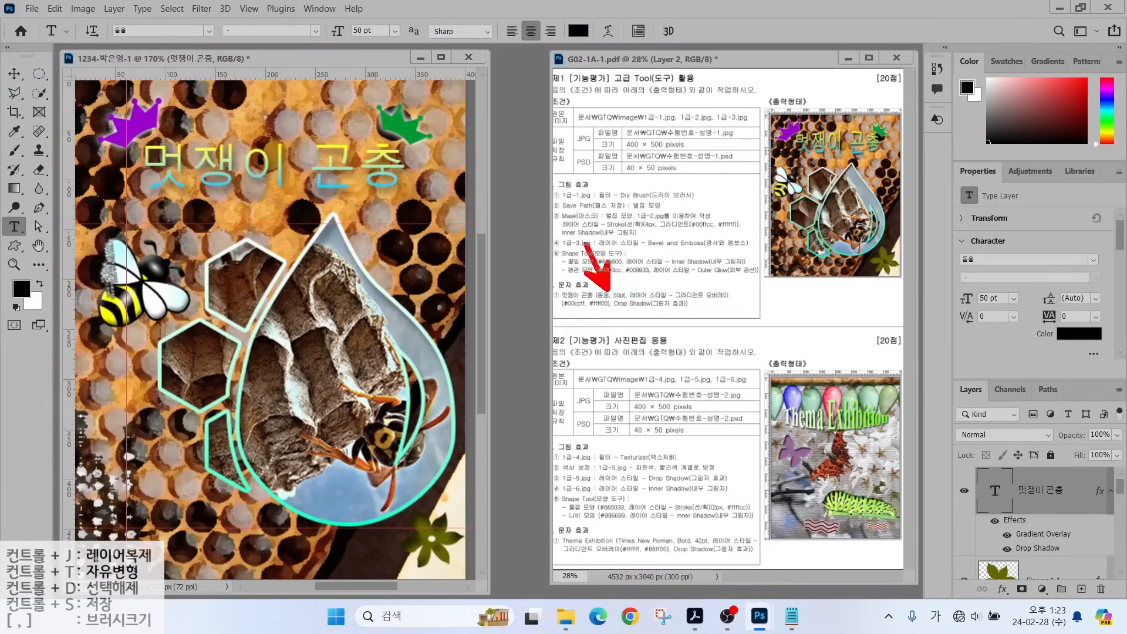
drag(669, 311, 716, 368)
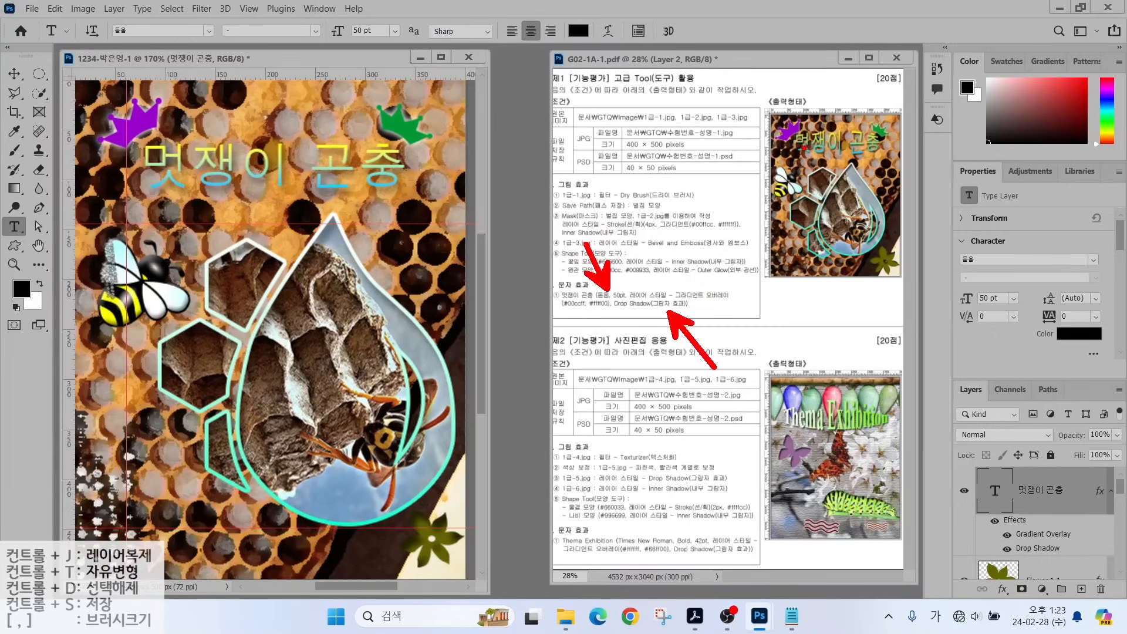
mouse_move(793, 138)
mouse_down()
mouse_move(823, 125)
mouse_move(881, 132)
mouse_up()
drag(791, 151, 885, 138)
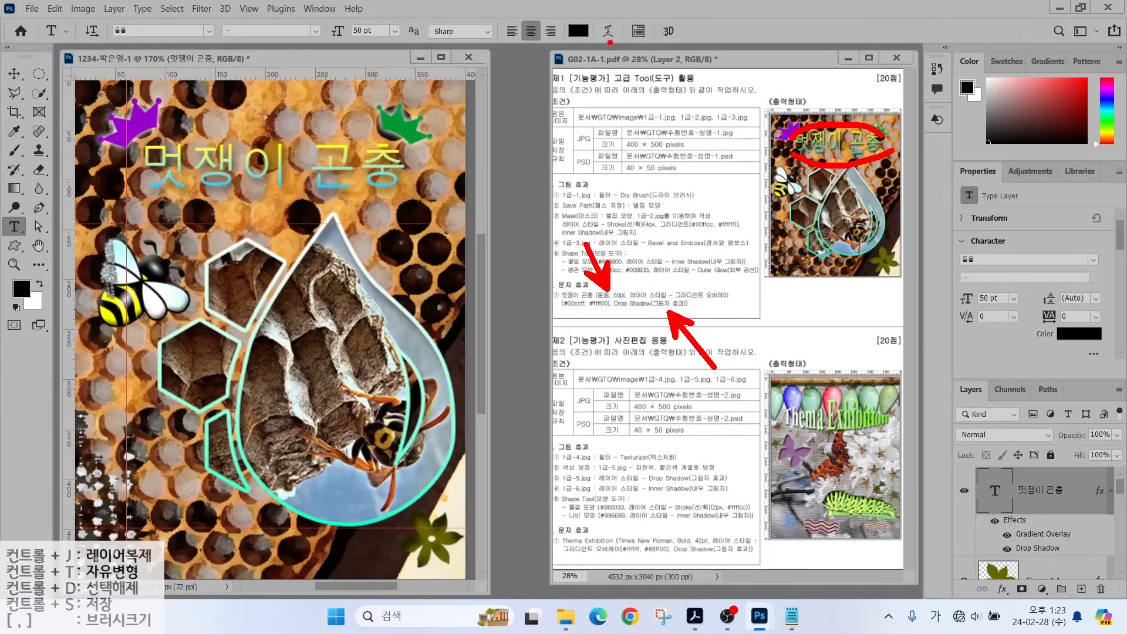
mouse_move(624, 44)
mouse_down()
mouse_move(618, 14)
mouse_move(626, 50)
mouse_move(675, 92)
mouse_up()
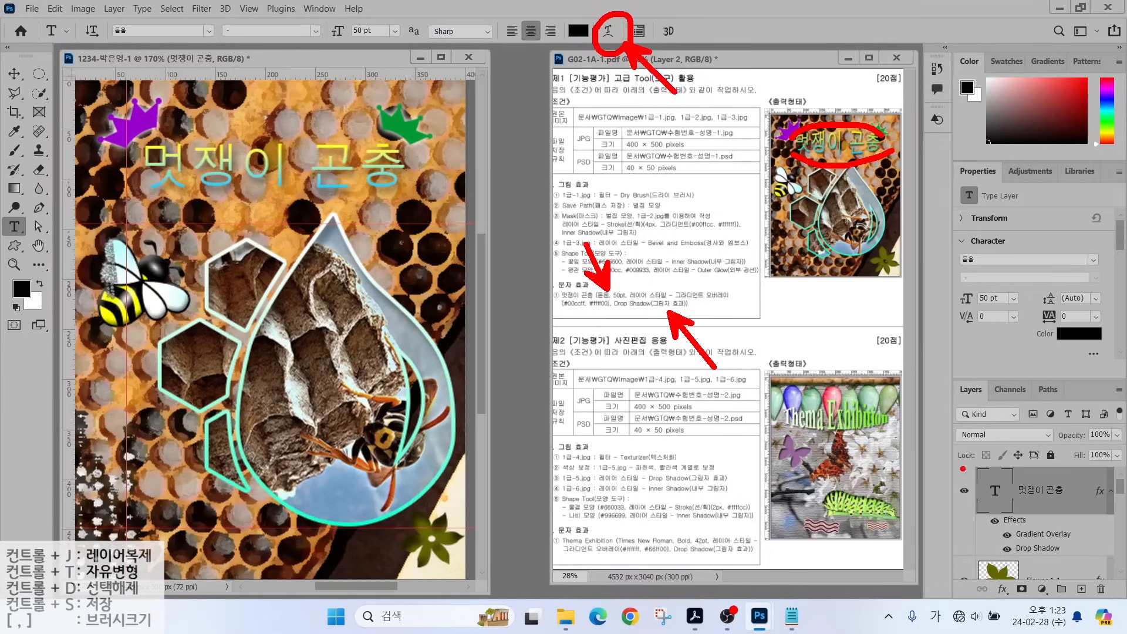
drag(961, 468, 1106, 519)
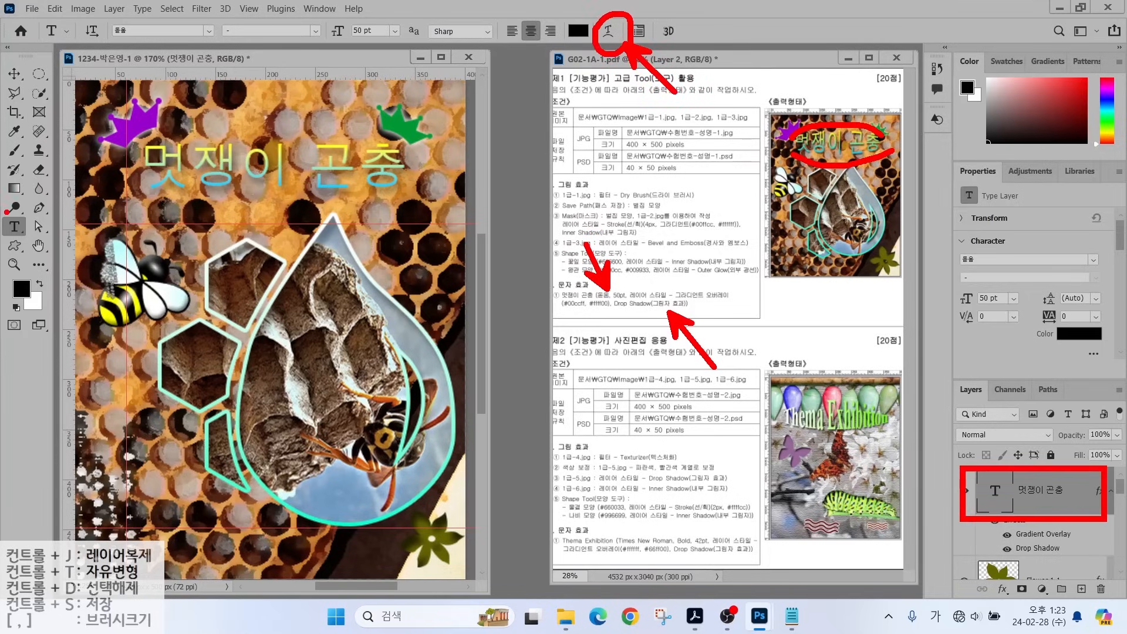
drag(1, 212, 32, 242)
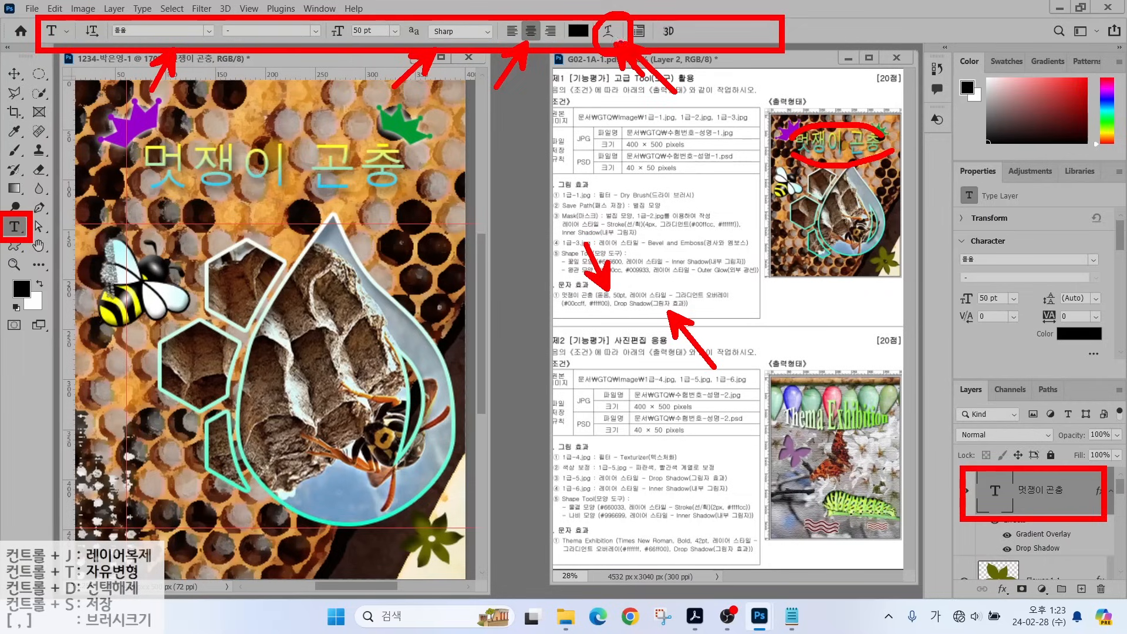
Warp the title with a horizontal Bulge style at +21 bend.
click(608, 31)
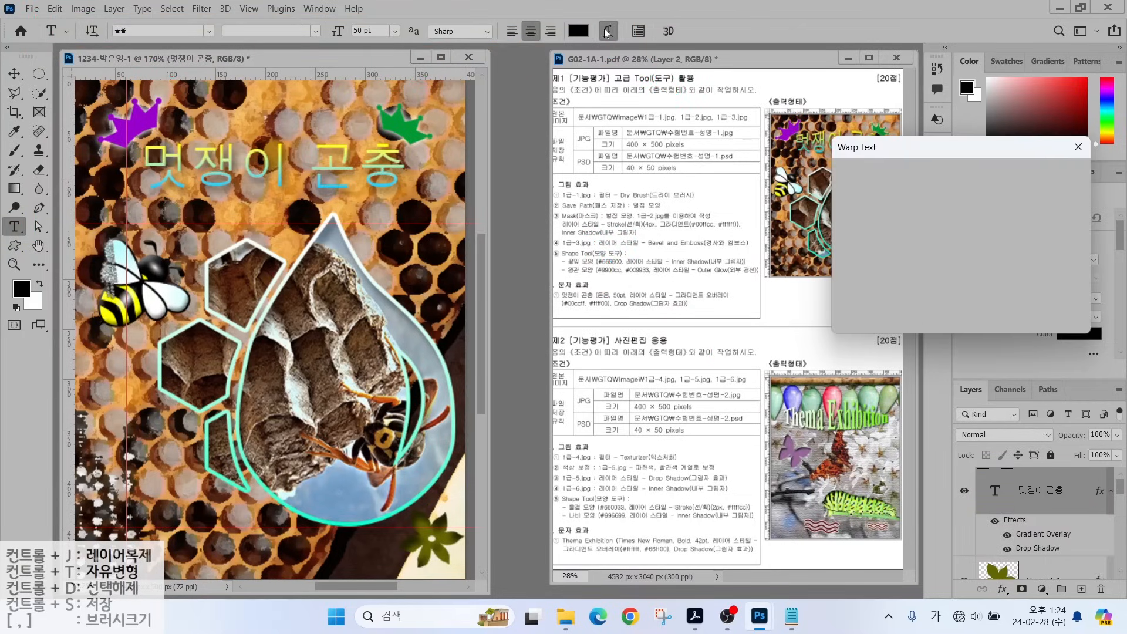
drag(918, 154, 574, 155)
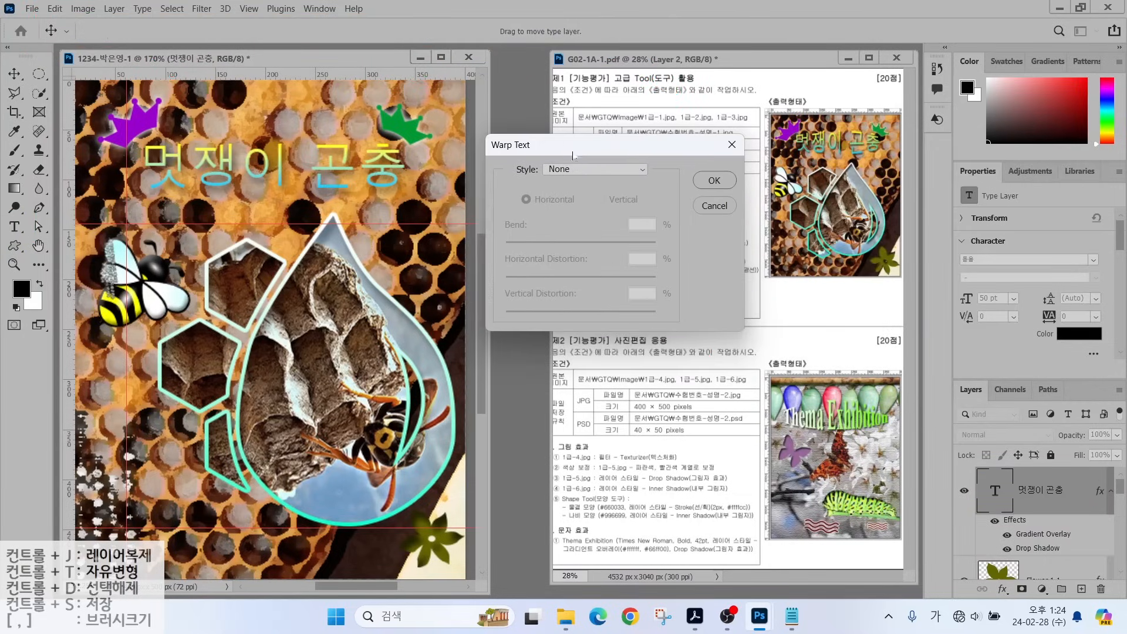
click(568, 170)
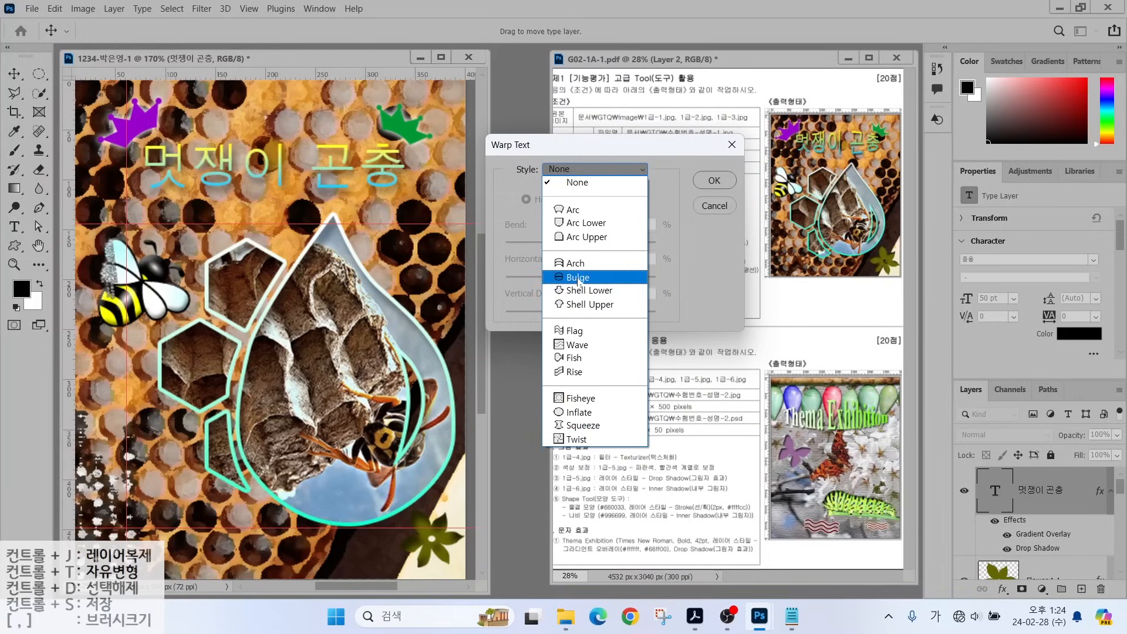
click(579, 280)
drag(619, 245, 597, 249)
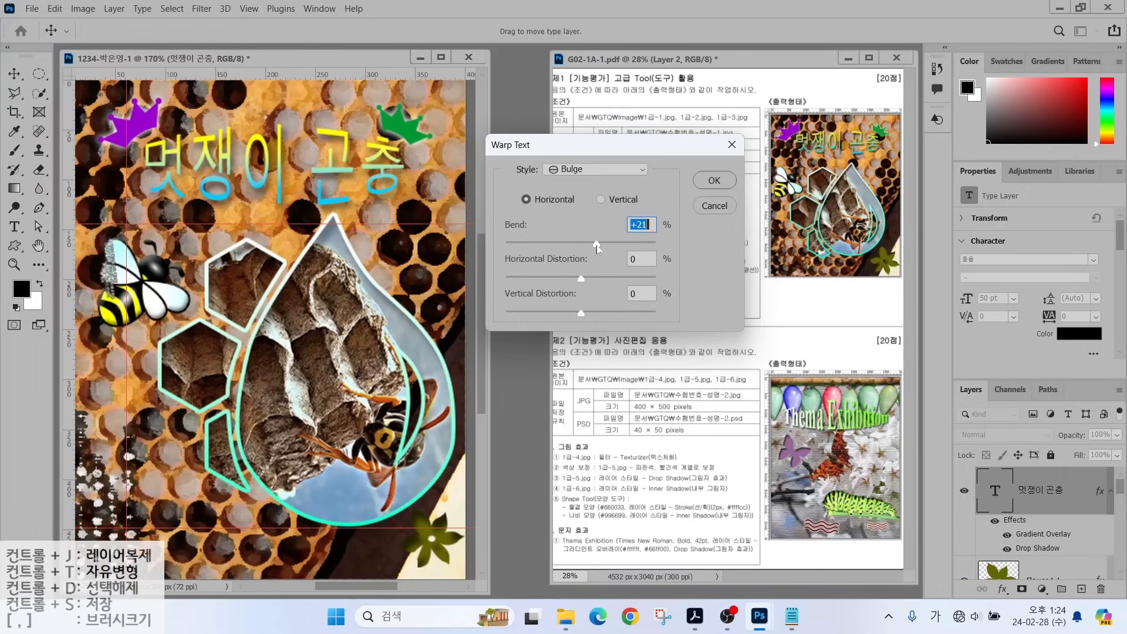
click(714, 180)
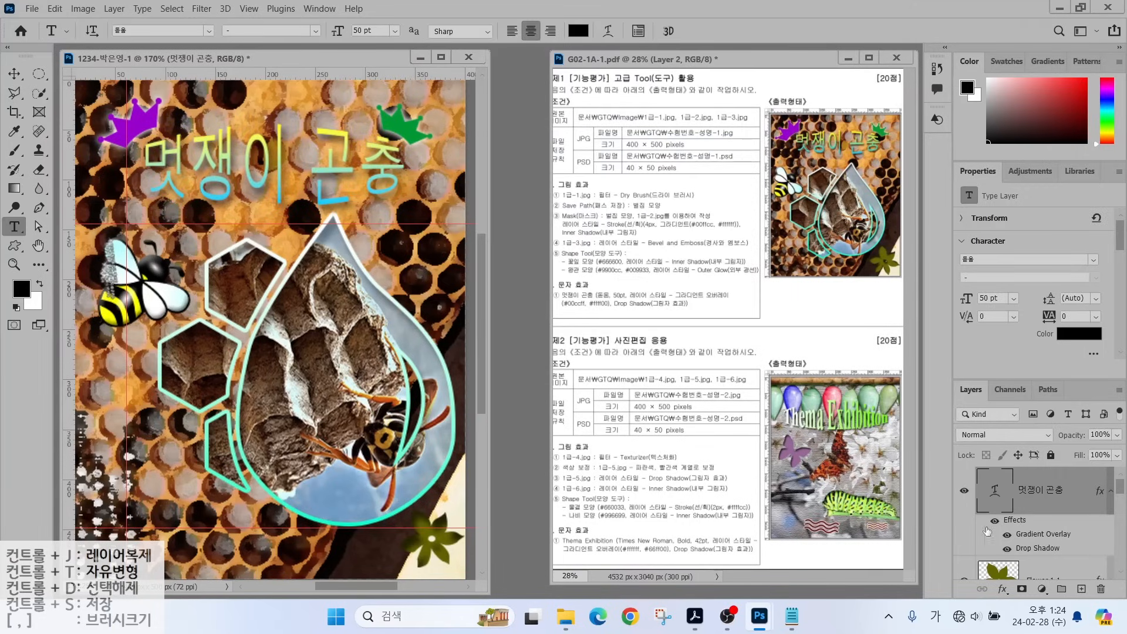
Save the poster as a Photoshop PSD in GTQ, named with examinee number and name.
mouse_move(1120, 484)
mouse_down()
mouse_move(1119, 523)
mouse_move(1120, 472)
mouse_up()
click(33, 9)
click(45, 166)
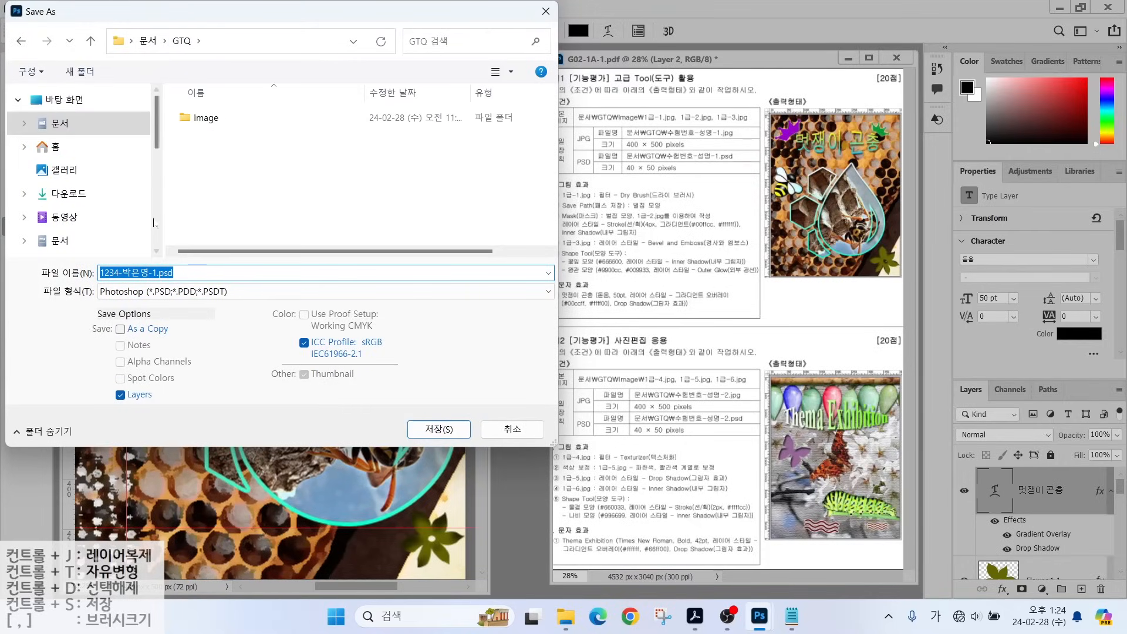
click(427, 430)
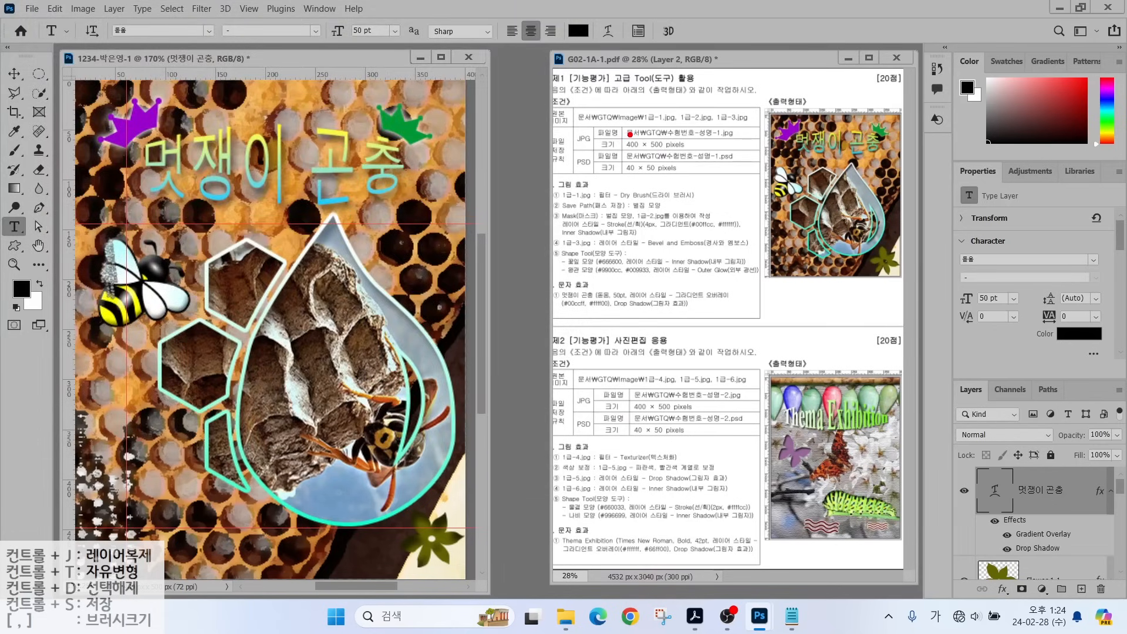
drag(587, 130, 555, 91)
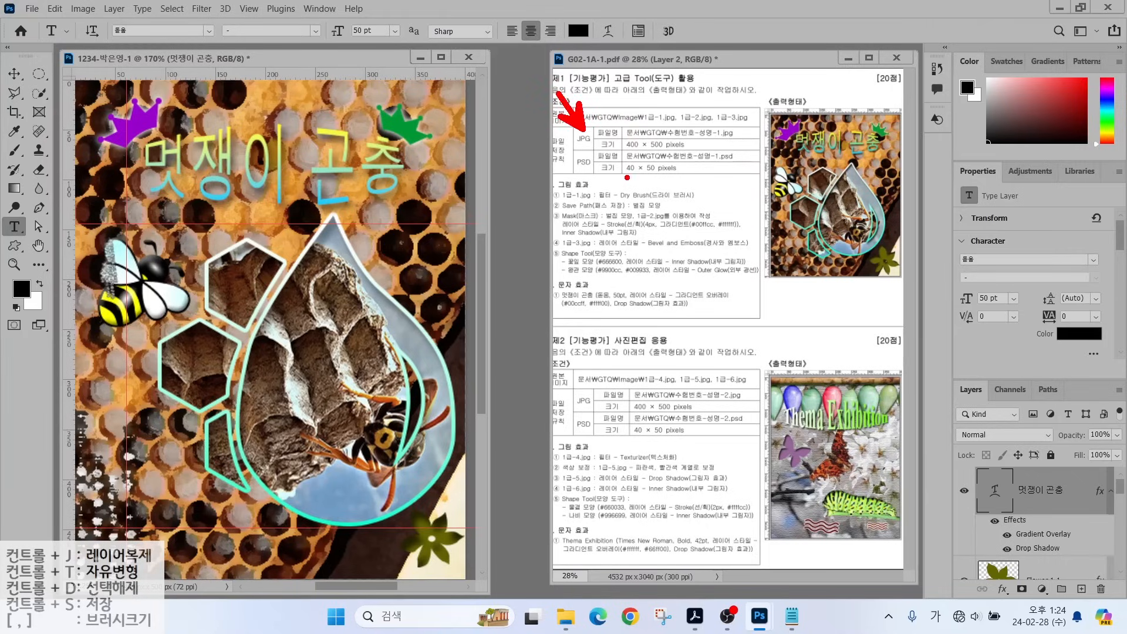
drag(587, 176, 537, 229)
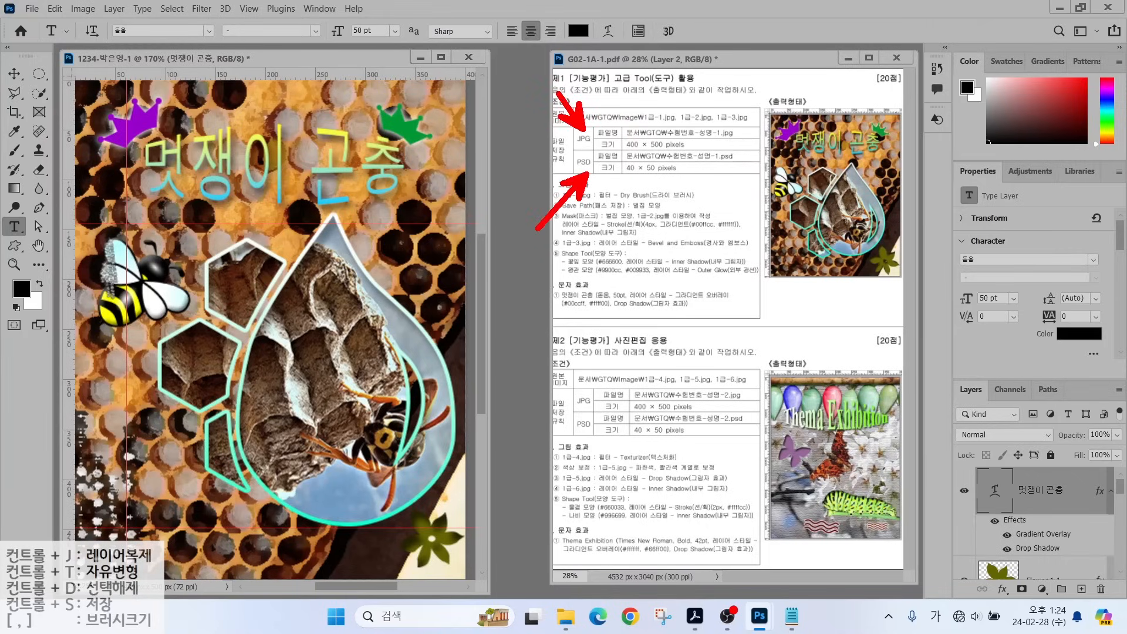
key(ctrl+s)
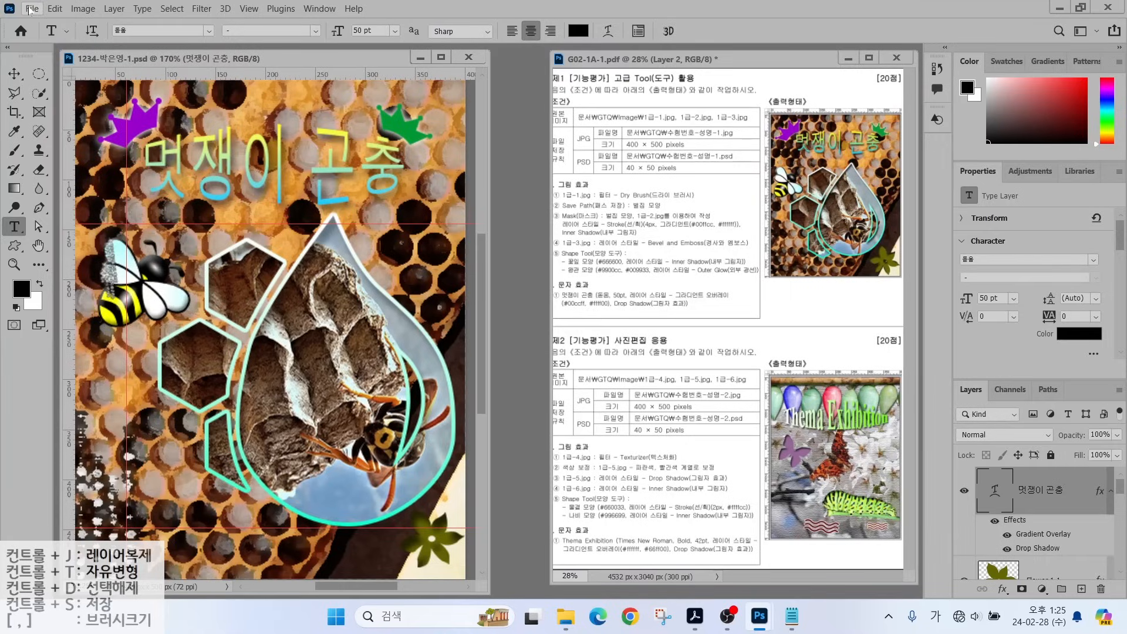
Save a JPEG copy of the poster in GTQ at maximum quality 12.
click(32, 10)
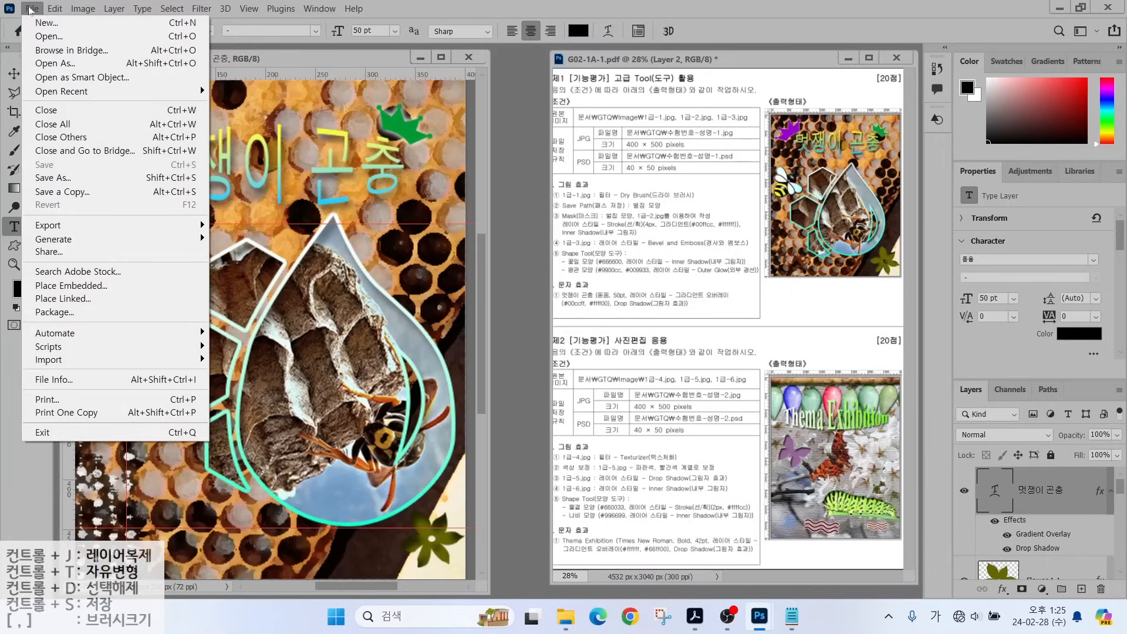
click(54, 178)
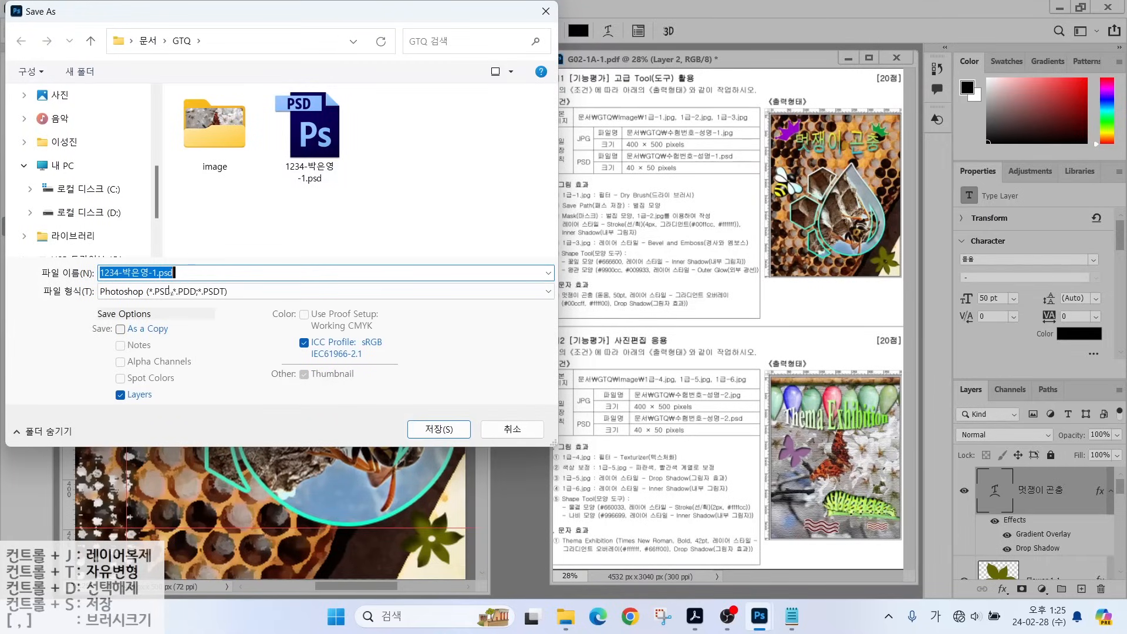
click(168, 291)
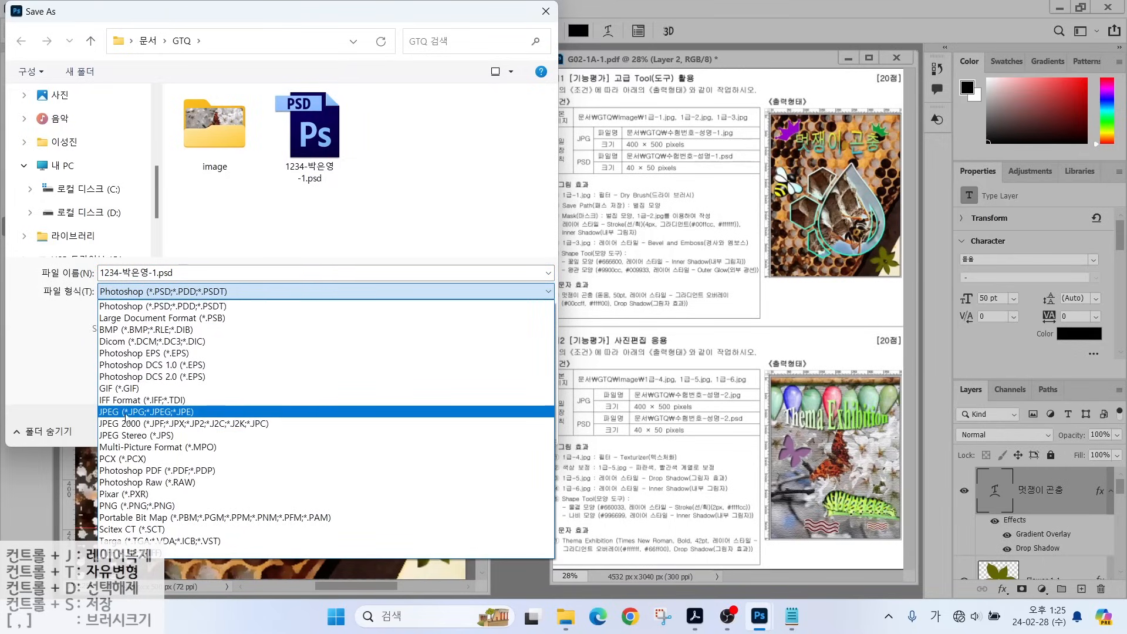
click(126, 412)
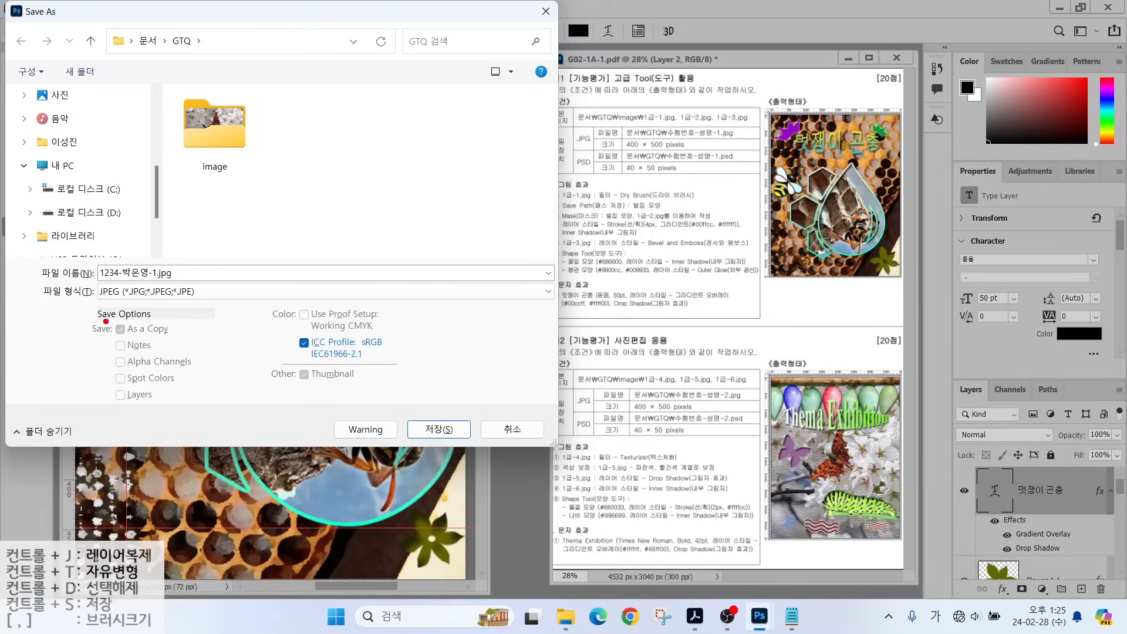
mouse_move(86, 311)
mouse_down()
mouse_move(128, 334)
mouse_move(206, 342)
mouse_up()
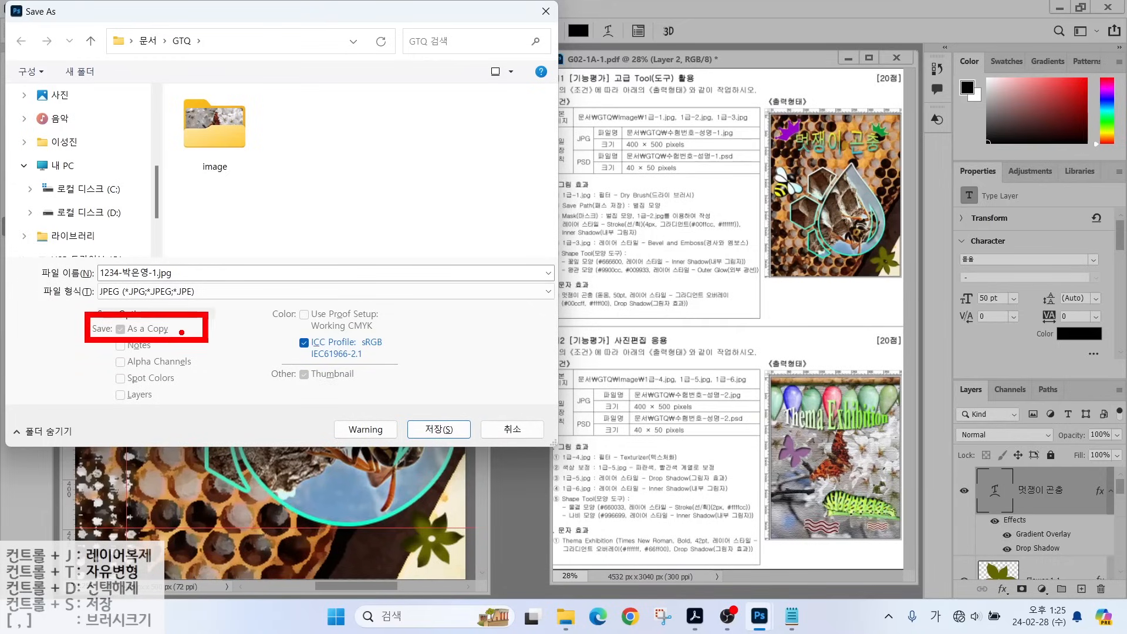
click(431, 429)
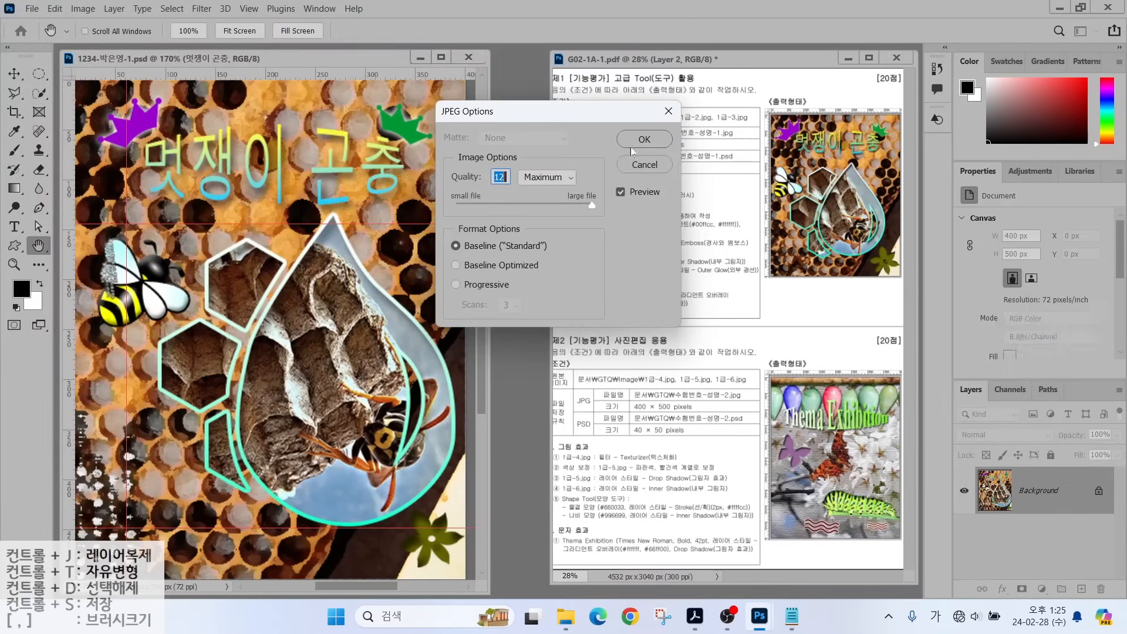
click(634, 143)
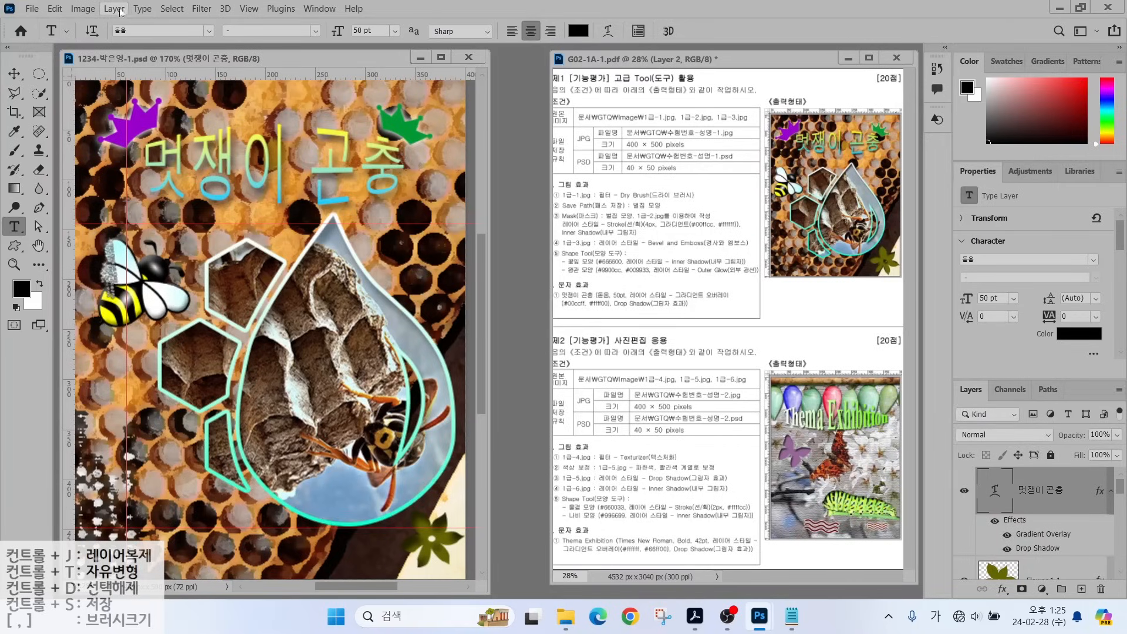
Resize the insect poster image to 40 × 50 pixels.
click(83, 8)
click(111, 109)
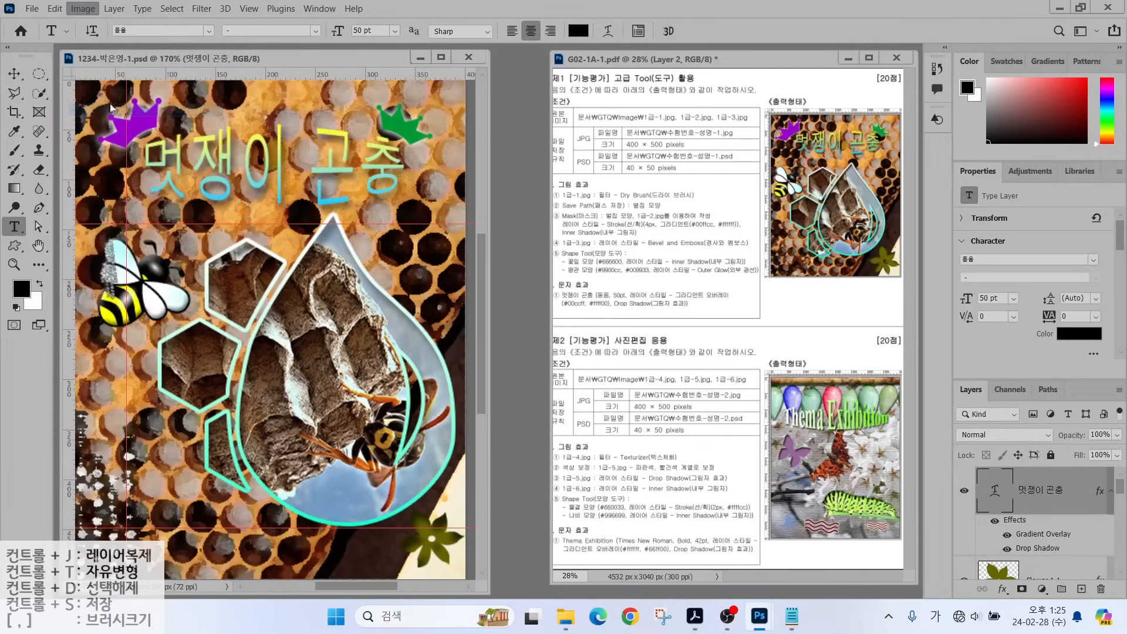
text(4)
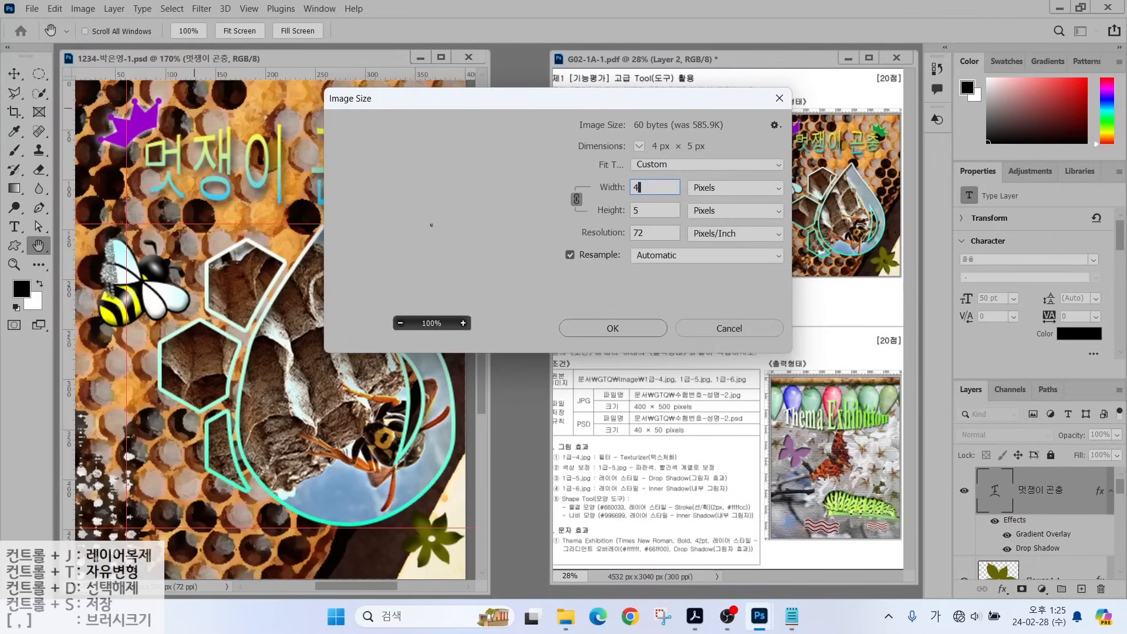
text(0)
click(595, 329)
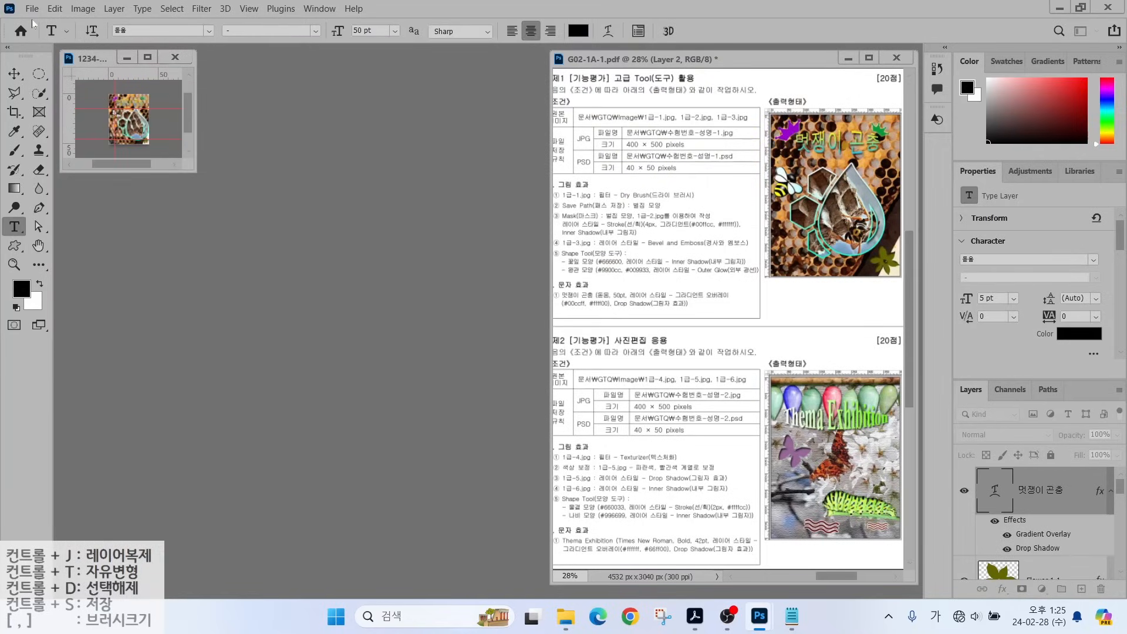
Save the file as G02-1A-1.psd in the GTQ folder and close the poster.
click(32, 9)
click(200, 178)
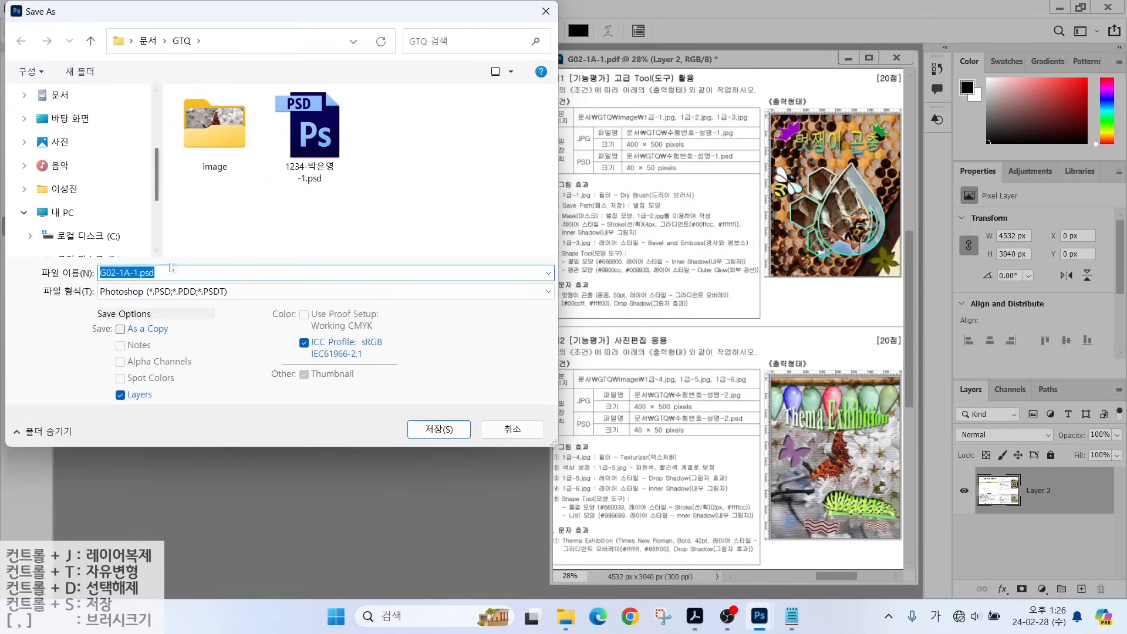
click(440, 429)
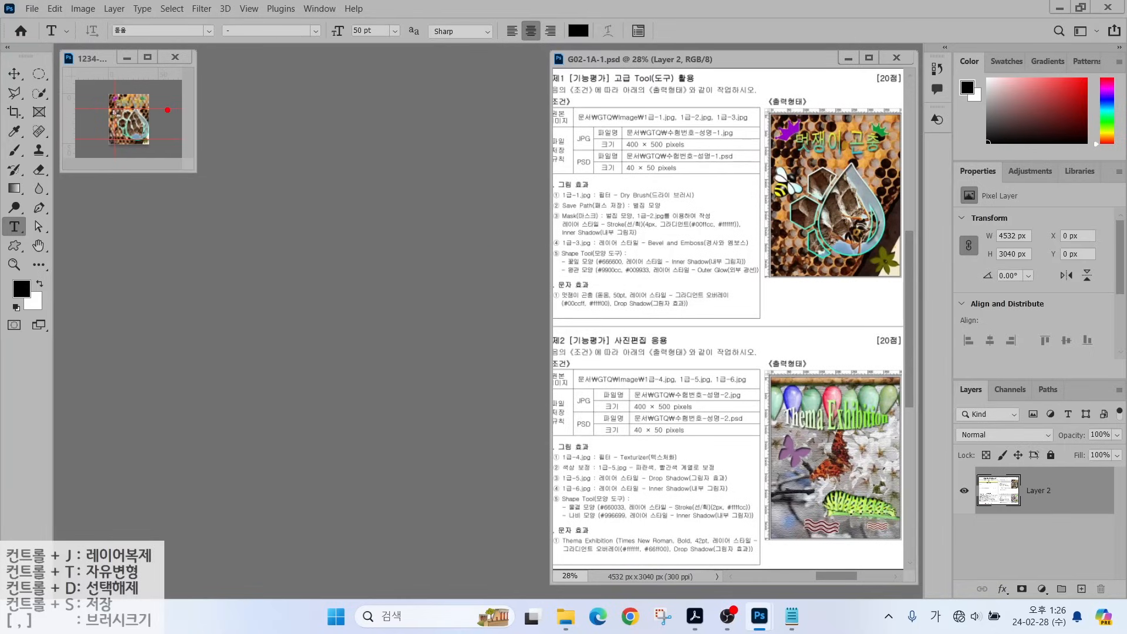
drag(168, 110, 247, 151)
drag(170, 82, 219, 52)
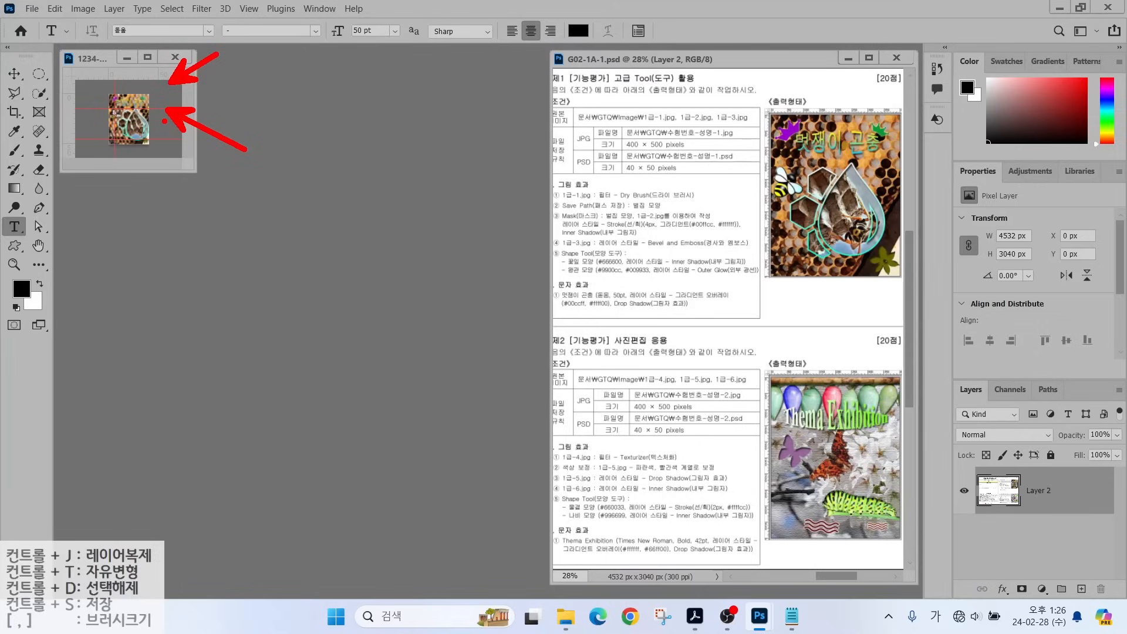
key(Escape)
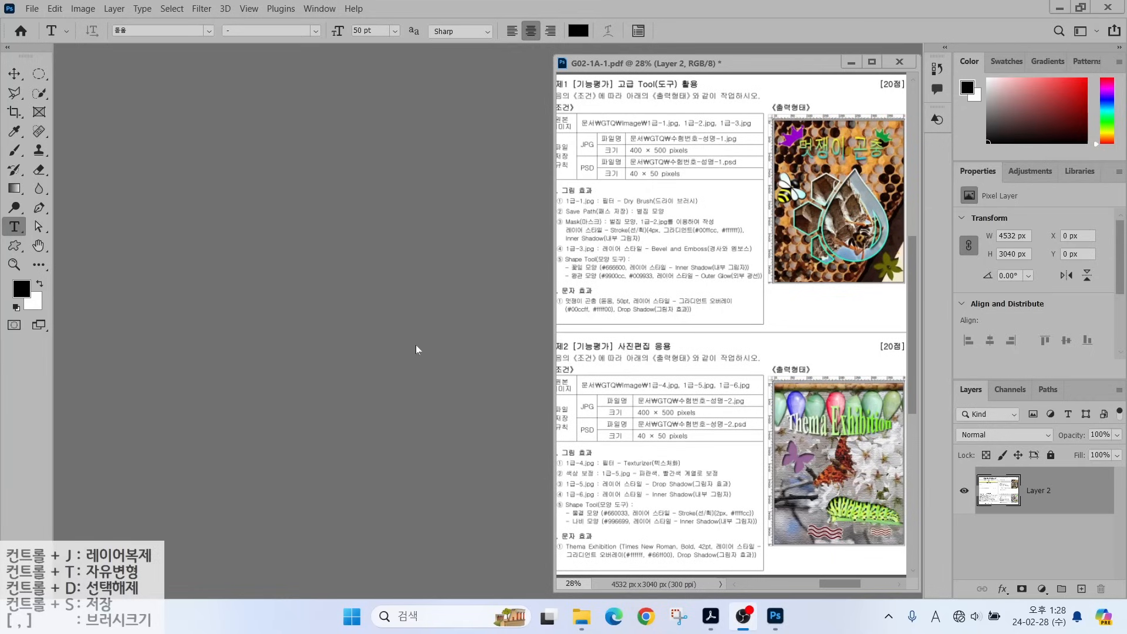
Create a 400 × 500 px, 72 ppi RGB white document named with the candidate's number and name.
click(32, 8)
click(36, 24)
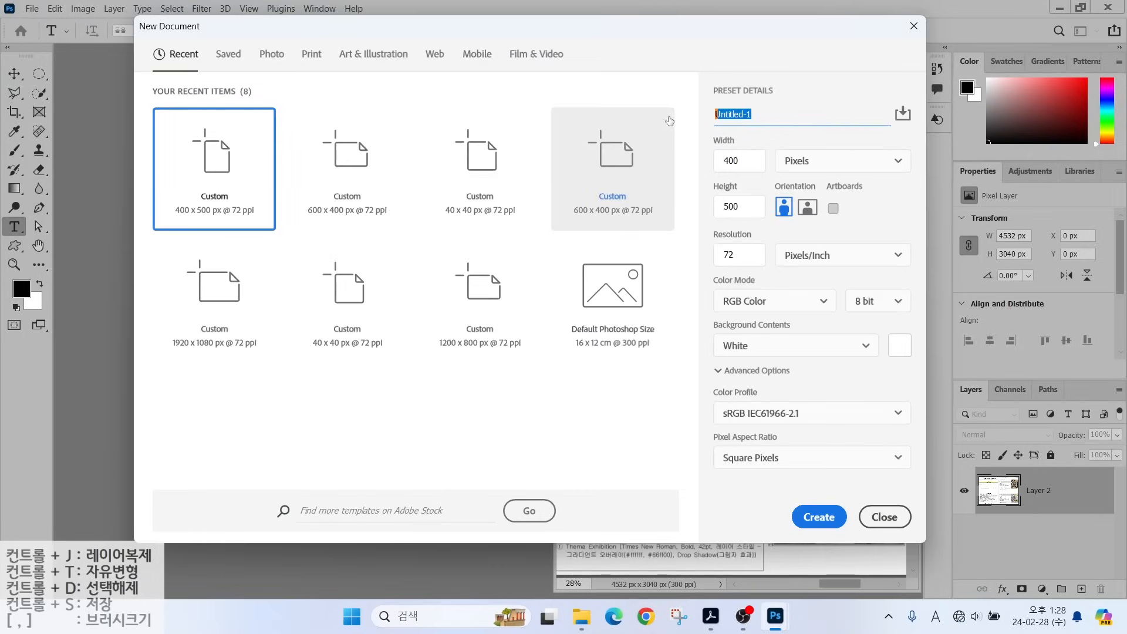
text(1234-)
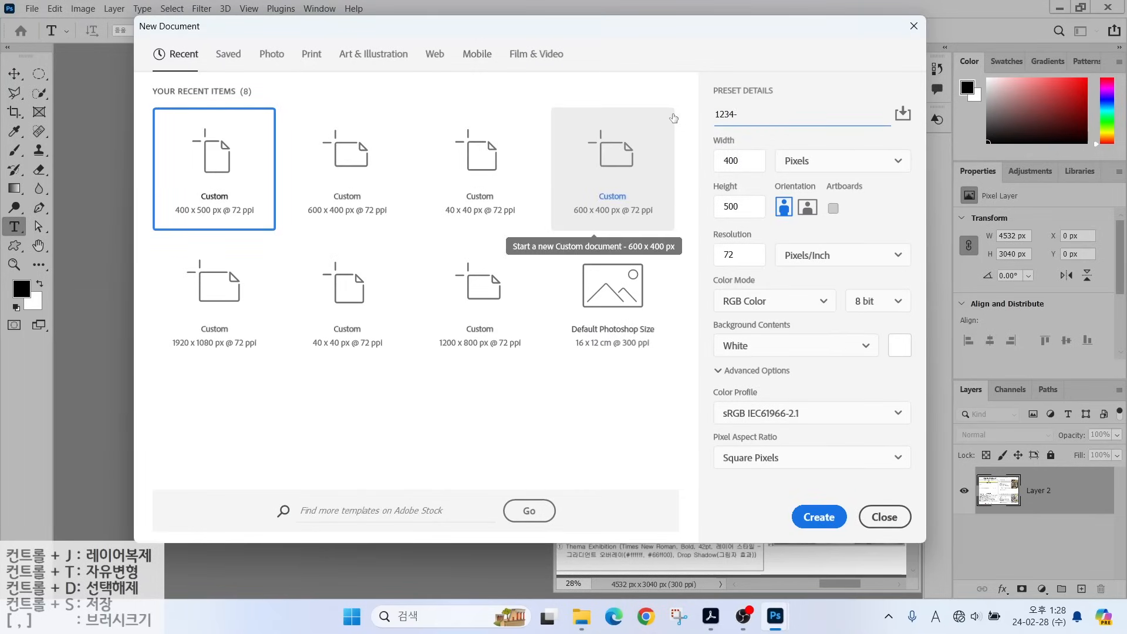
key(Hangul)
text(-2)
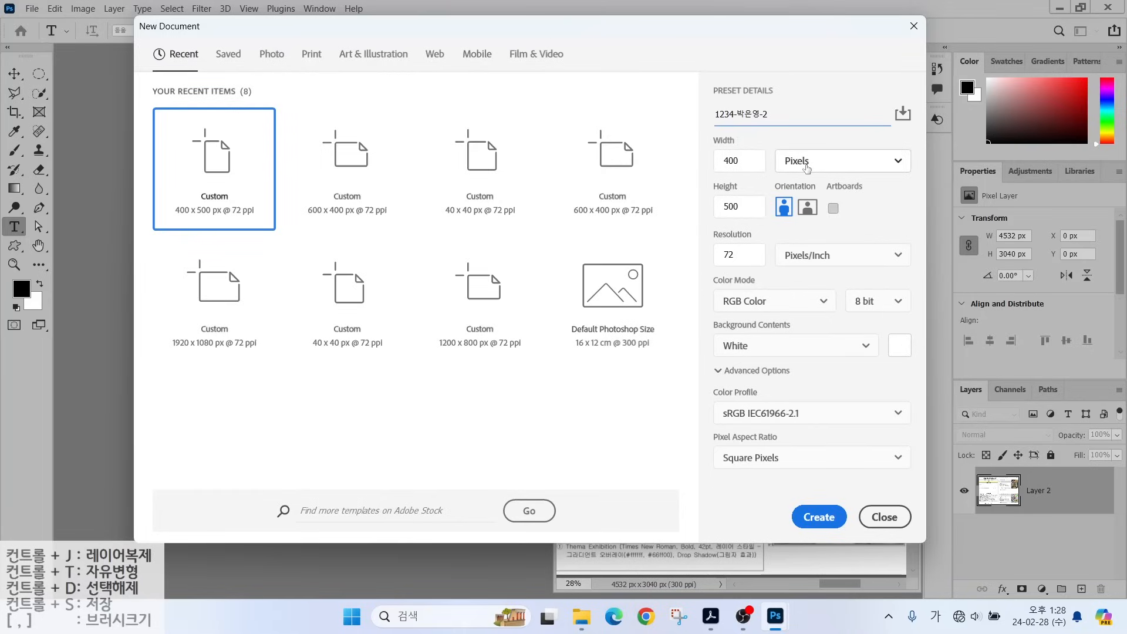
mouse_move(747, 171)
mouse_down()
mouse_move(710, 171)
mouse_move(724, 144)
mouse_move(748, 175)
mouse_up()
mouse_move(749, 200)
mouse_down()
mouse_move(714, 223)
mouse_move(742, 221)
mouse_move(778, 312)
mouse_up()
drag(705, 334, 769, 358)
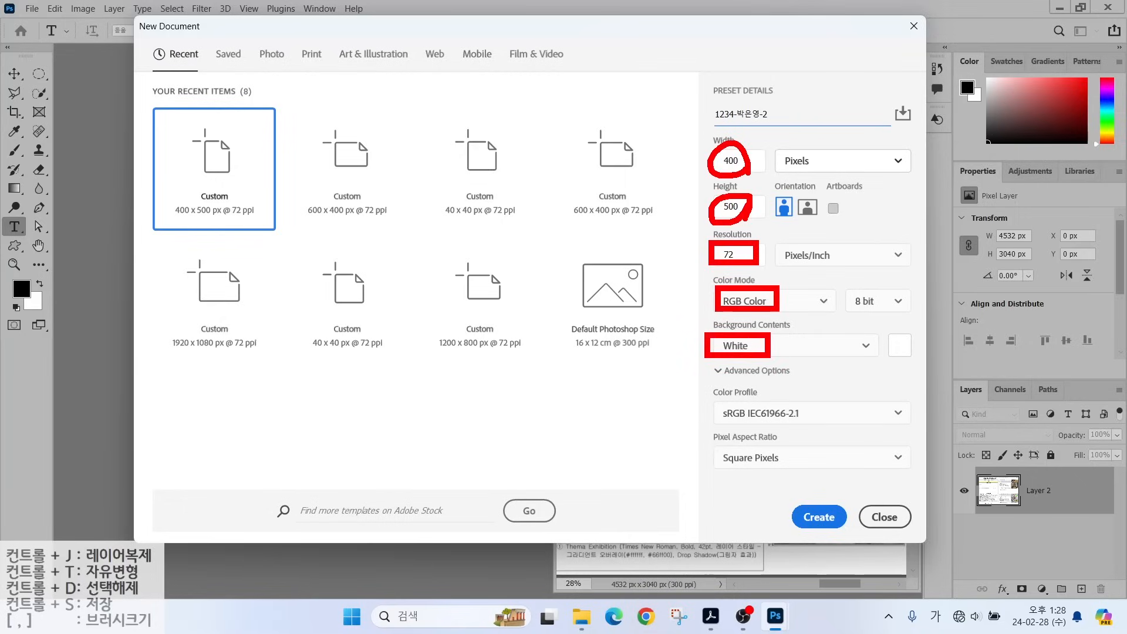
mouse_move(707, 261)
mouse_down()
mouse_move(693, 241)
mouse_move(701, 276)
mouse_move(698, 263)
mouse_up()
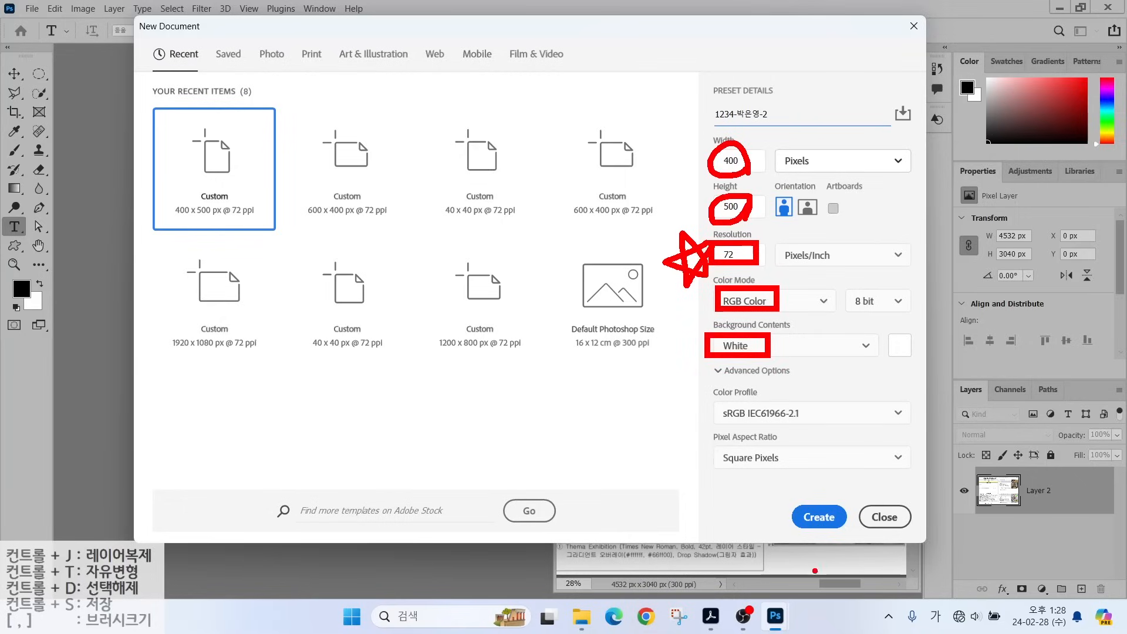
drag(815, 516, 845, 490)
key(Return)
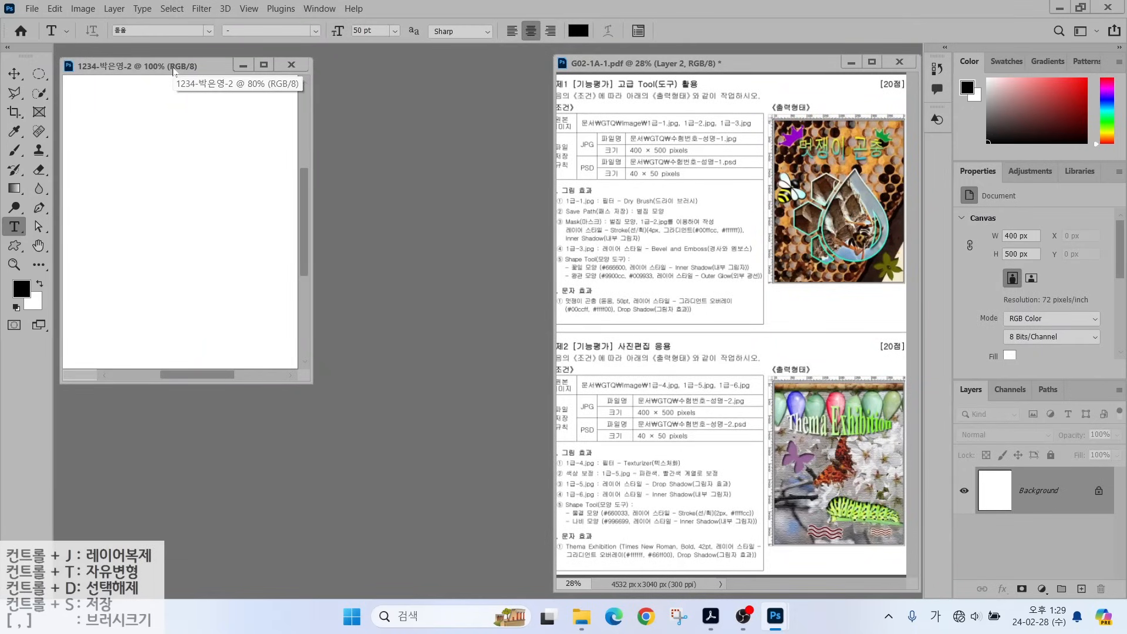
Show rulers, fit the new canvas to the screen, and open 1급-4.jpg from the GTQ image folder.
key(ctrl+r)
mouse_move(191, 71)
mouse_down()
mouse_move(226, 79)
mouse_move(203, 75)
mouse_up()
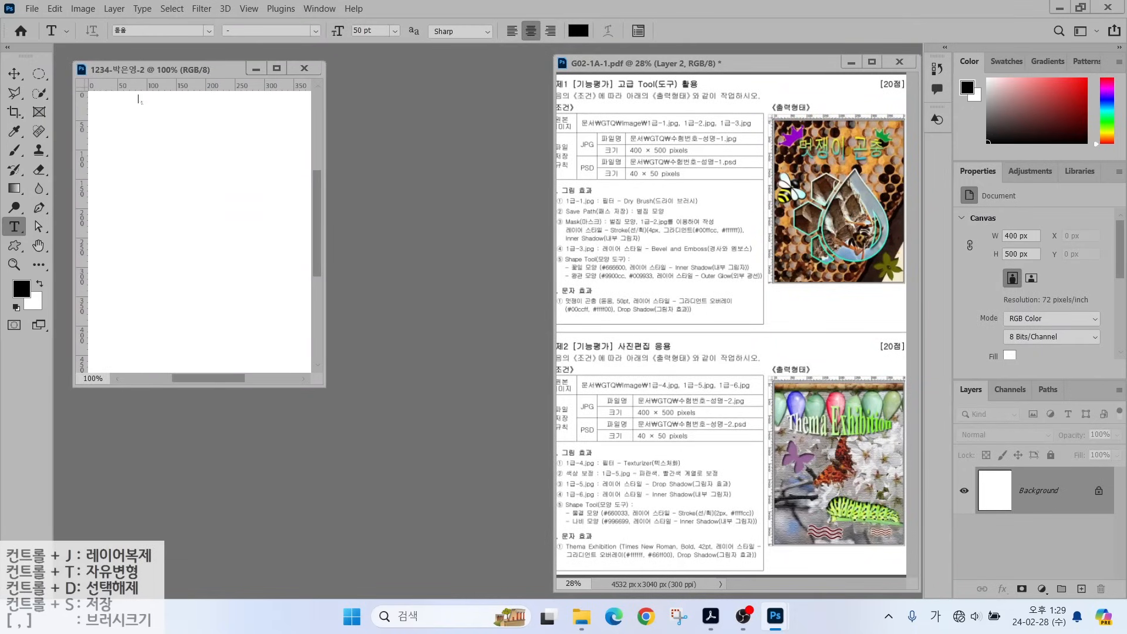
double_click(38, 247)
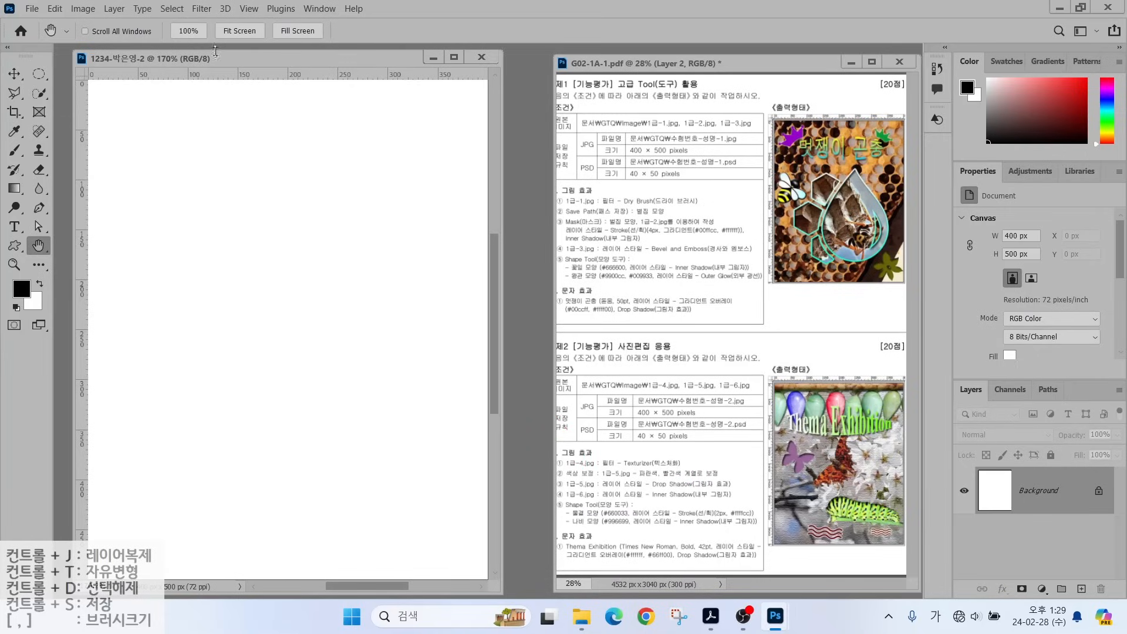
click(523, 156)
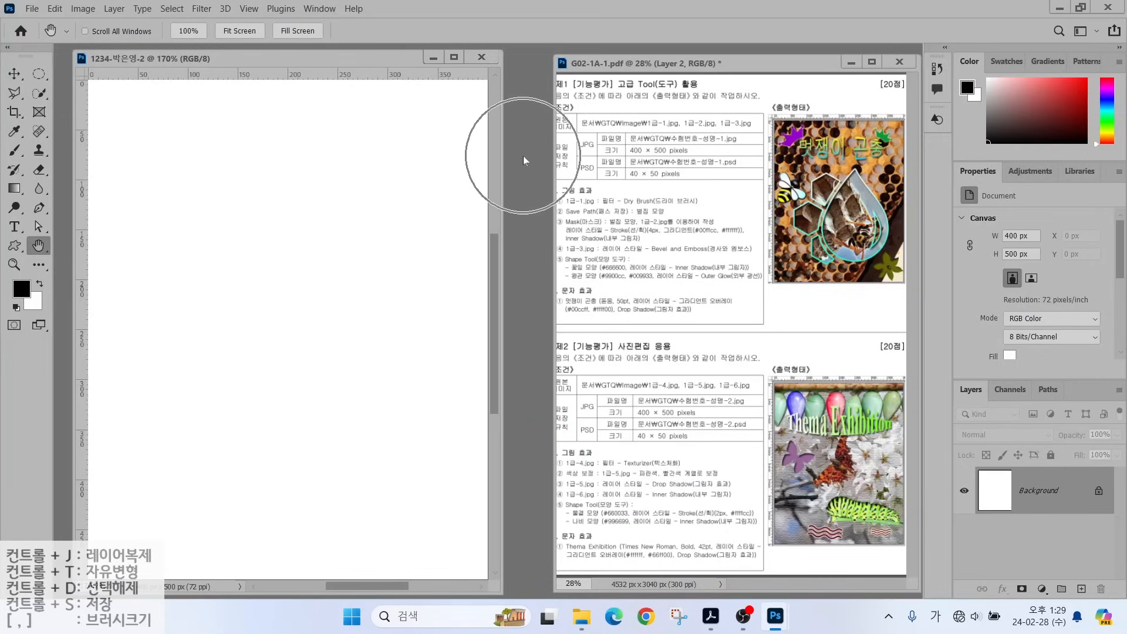
double_click(517, 157)
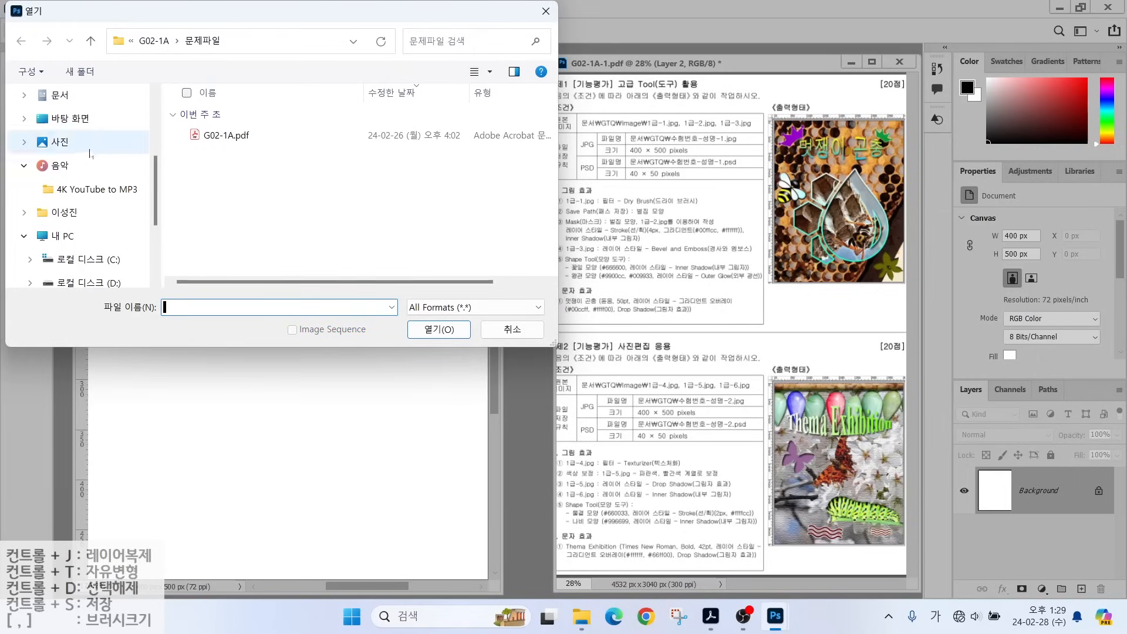
click(59, 94)
double_click(219, 168)
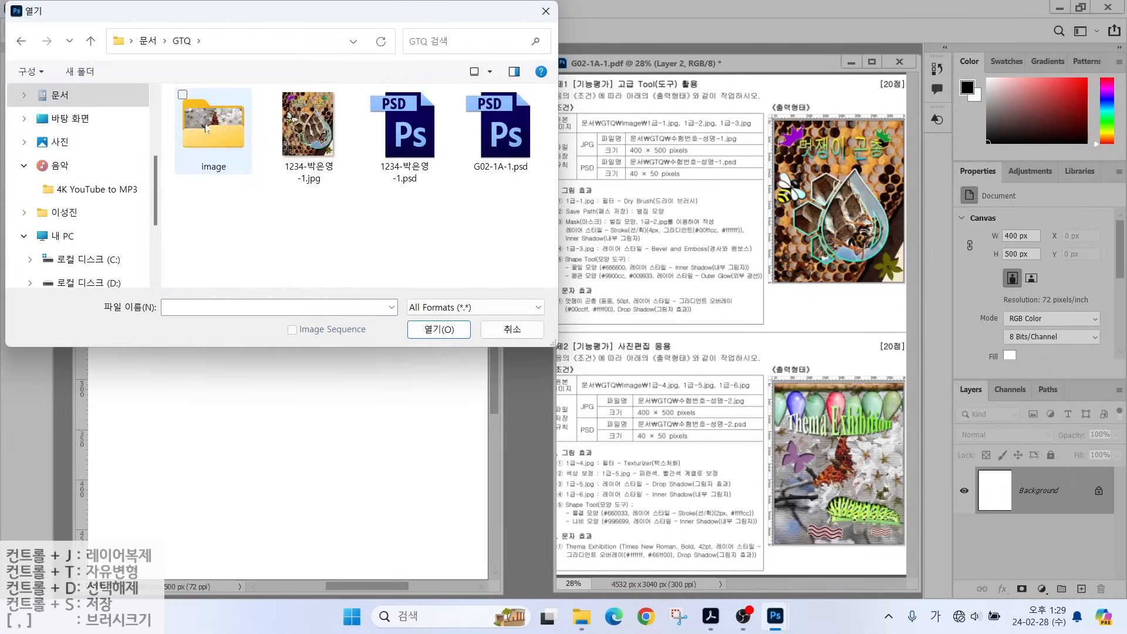
double_click(200, 125)
click(196, 127)
click(490, 130)
click(450, 331)
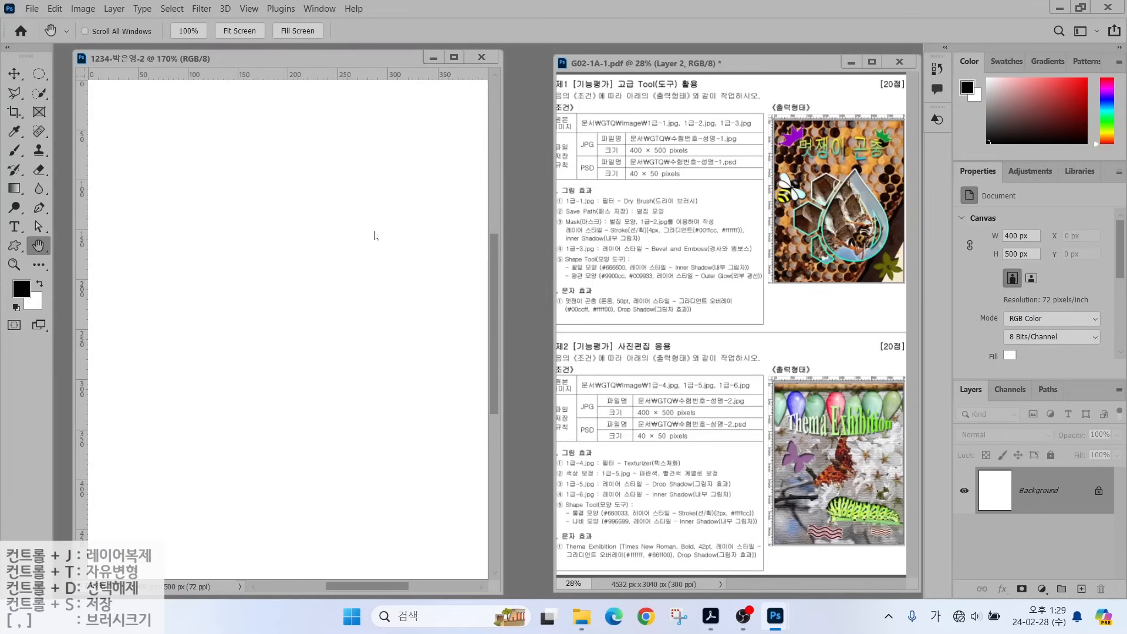
Drag the butterfly photo into the poster document and close 1급-4.jpg.
drag(206, 71, 534, 124)
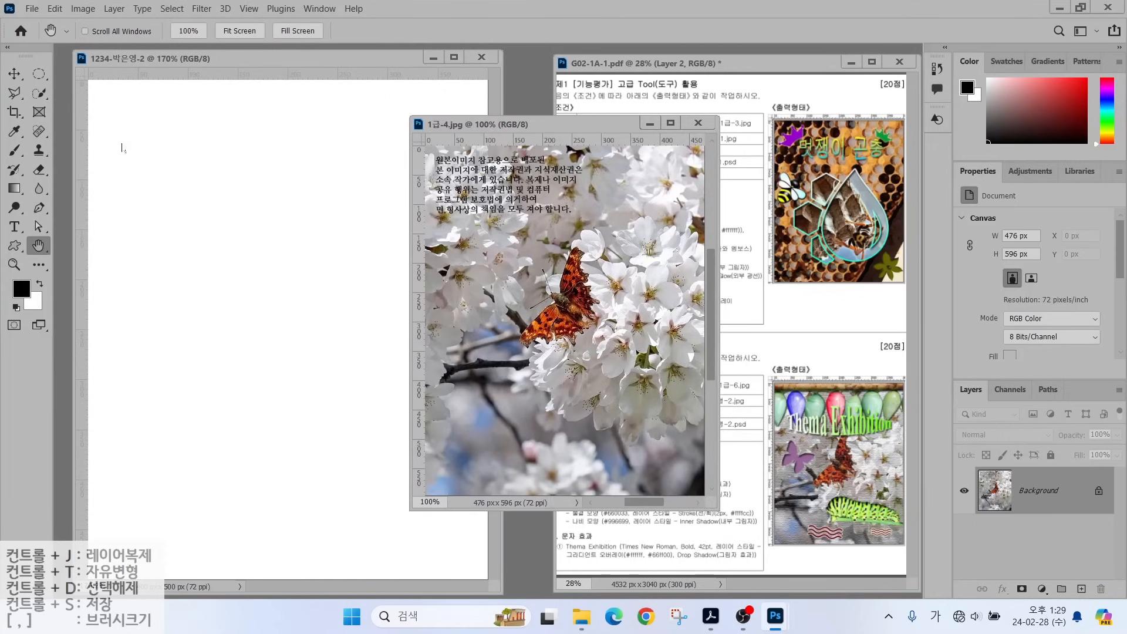
click(14, 73)
drag(499, 314, 284, 324)
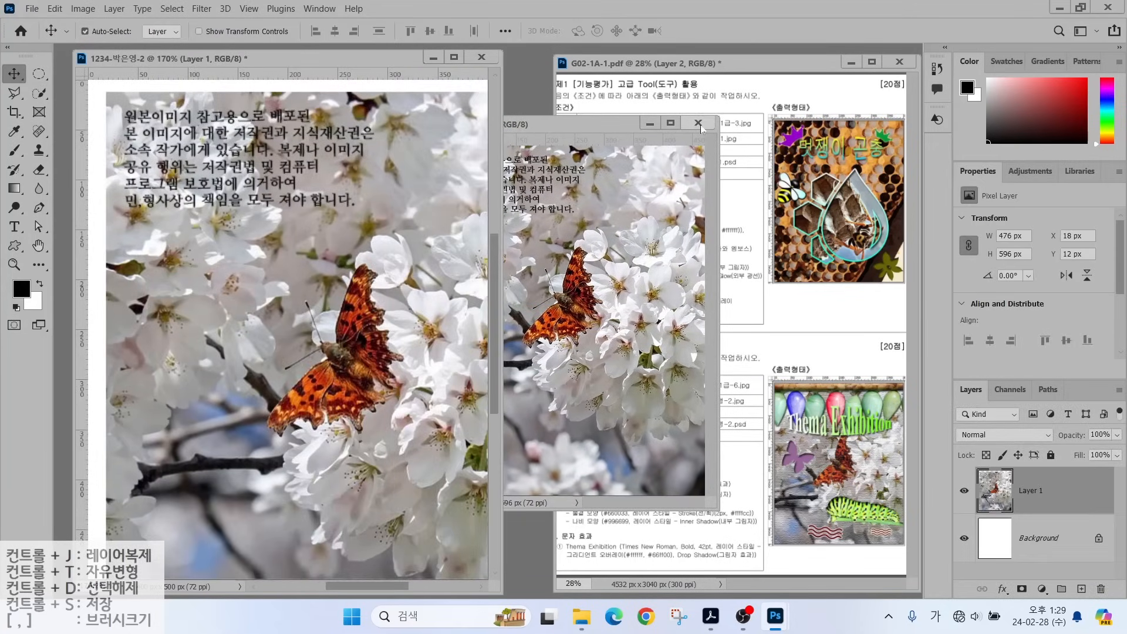
click(698, 122)
drag(319, 262, 364, 297)
Scale the butterfly photo to fill the canvas and name its layer 1-4.
key(ctrl+t)
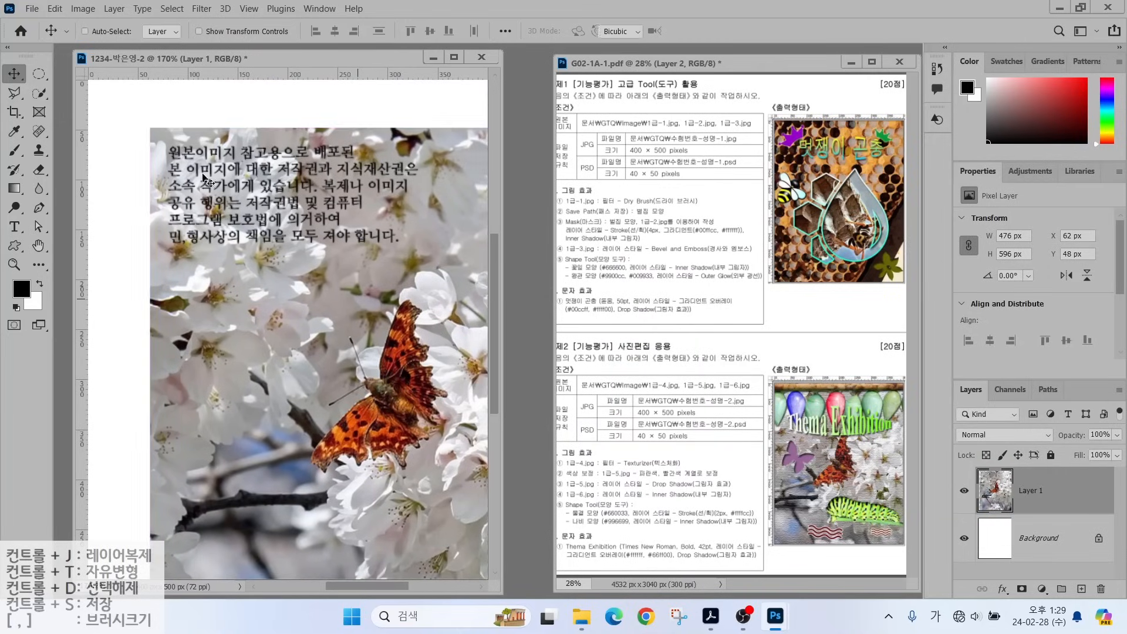
drag(151, 129, 241, 249)
drag(379, 354, 230, 193)
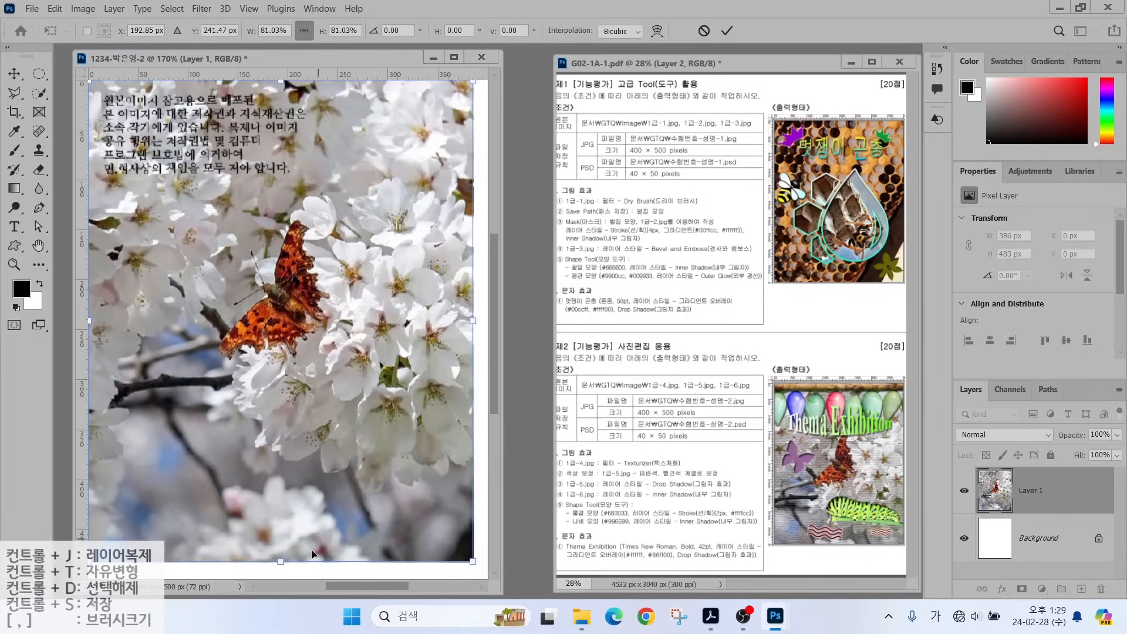
drag(281, 562, 280, 580)
drag(312, 453, 320, 453)
key(Return)
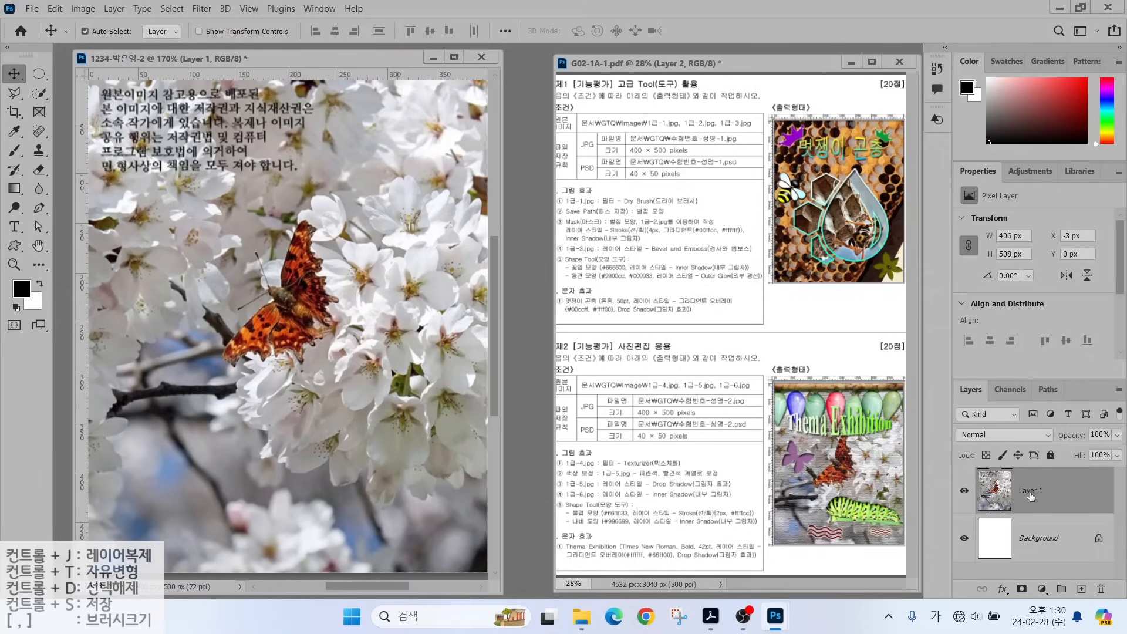
double_click(1031, 491)
text(1)
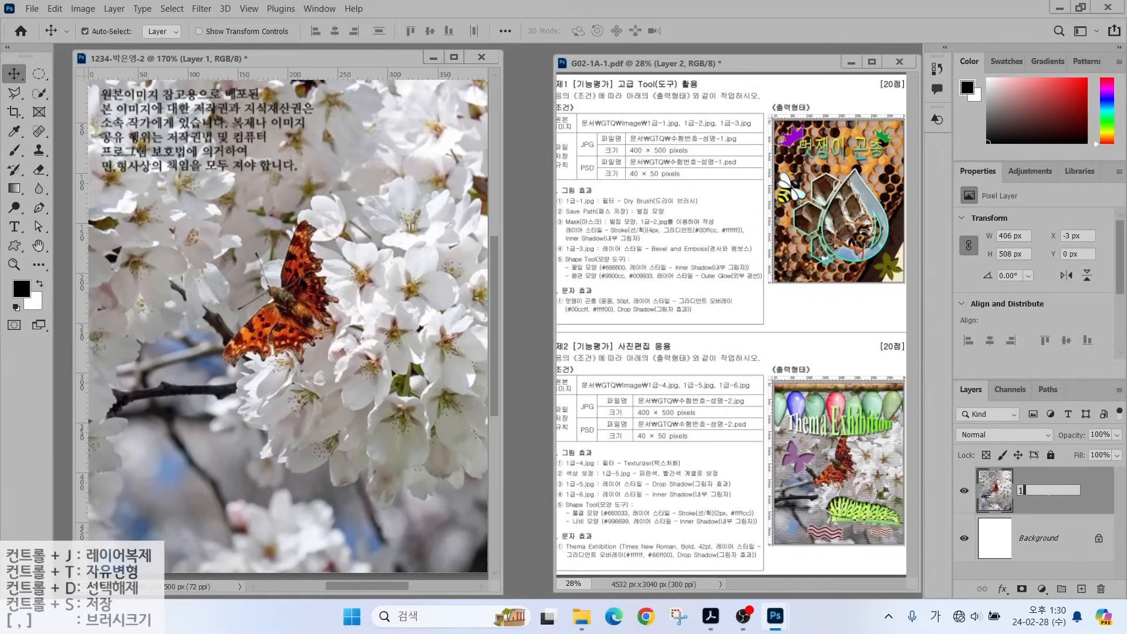
text(-4)
key(Return)
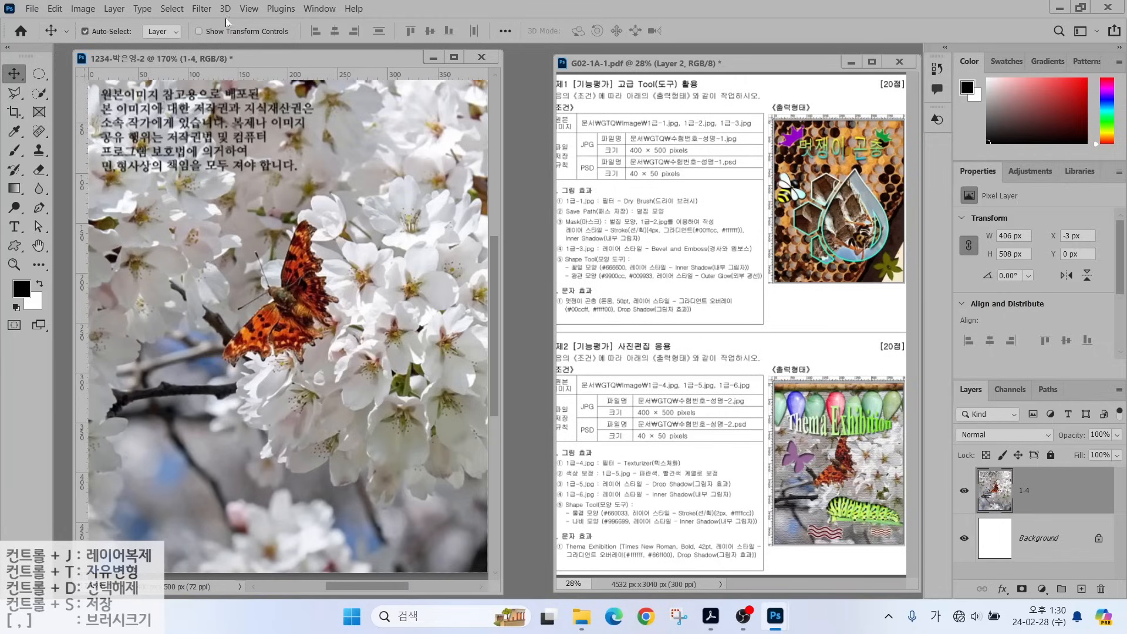
Apply the Filter Gallery's Texturizer with Canvas texture to the 1-4 photo layer.
click(201, 8)
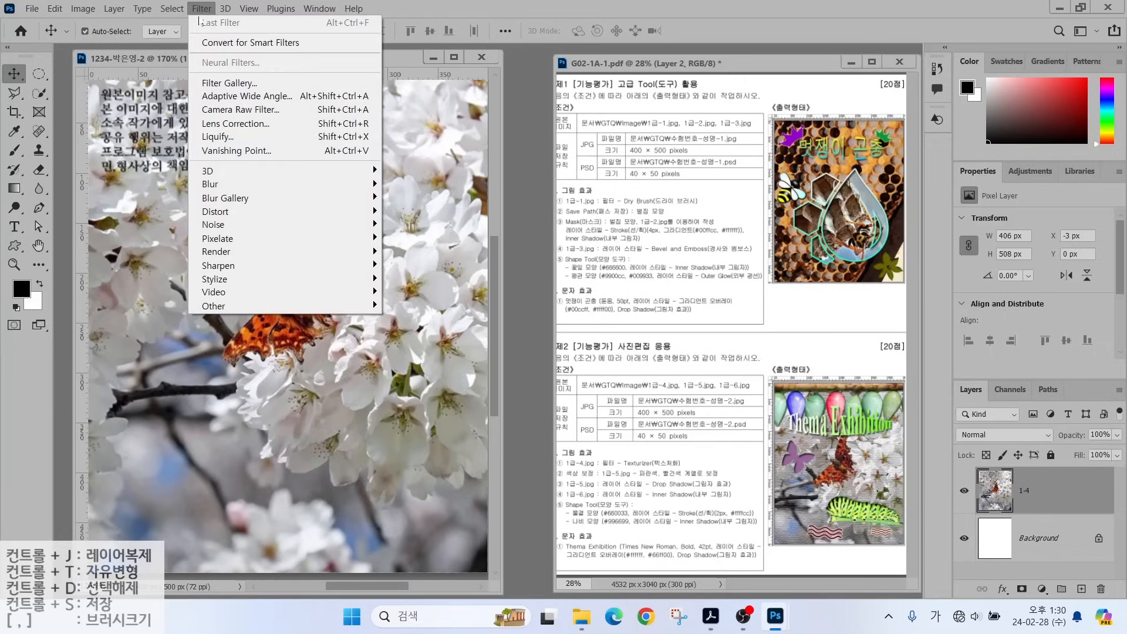
click(205, 83)
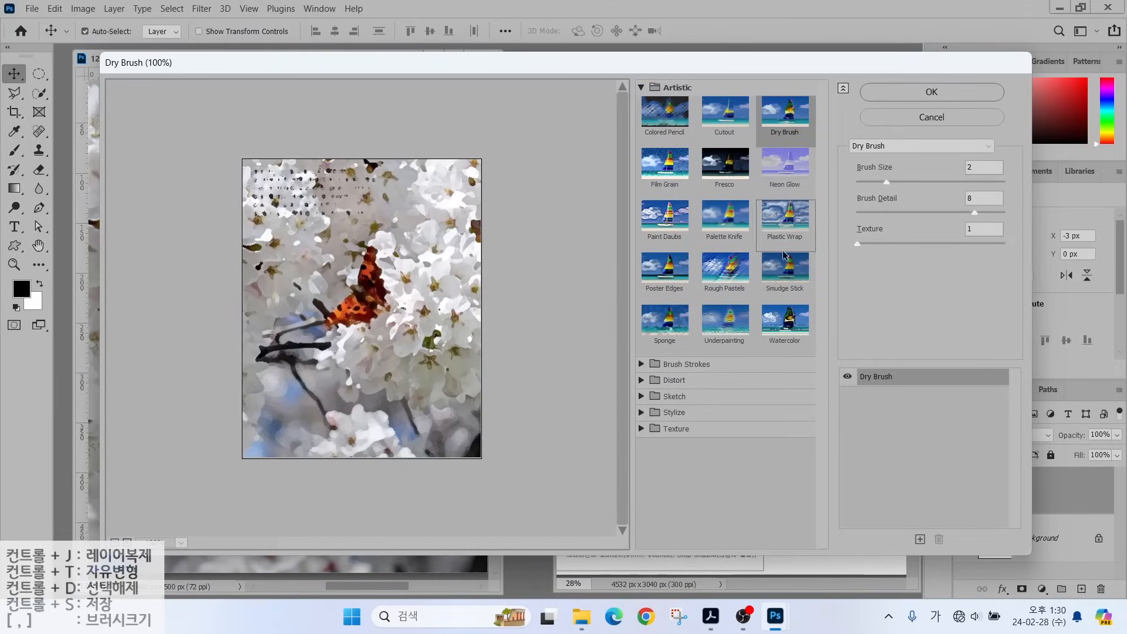
click(678, 430)
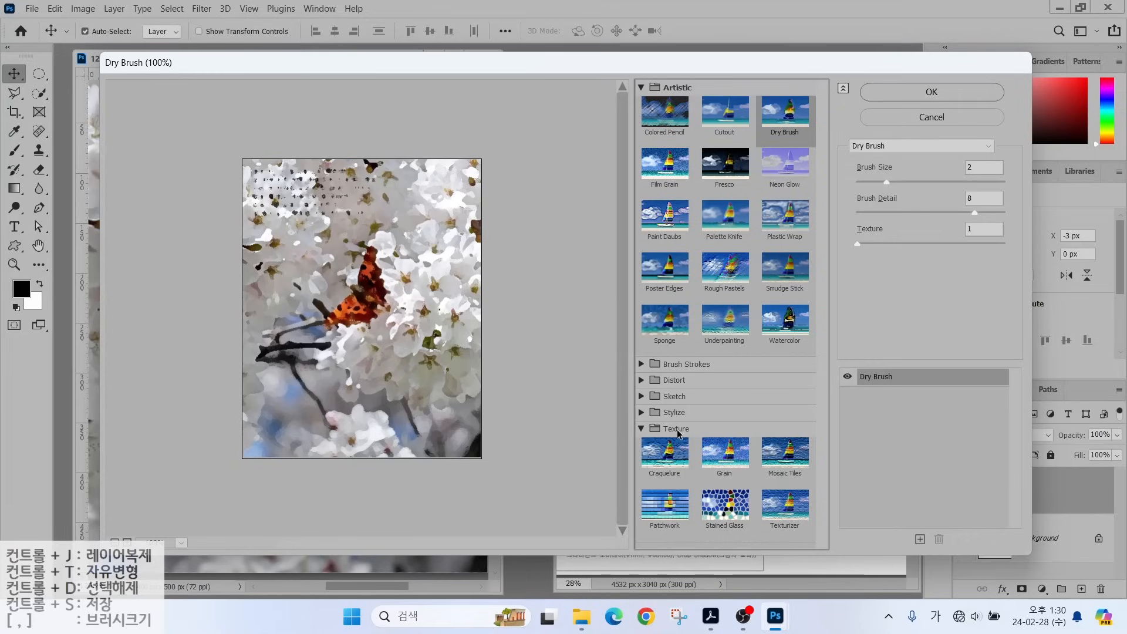
click(785, 506)
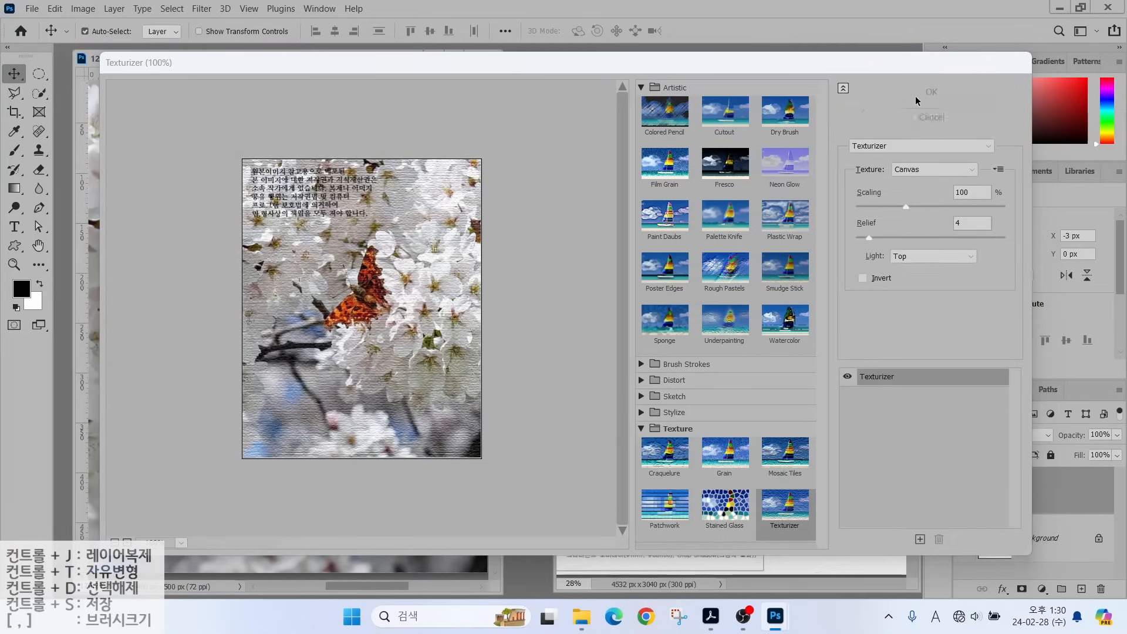
click(920, 92)
drag(552, 462, 745, 487)
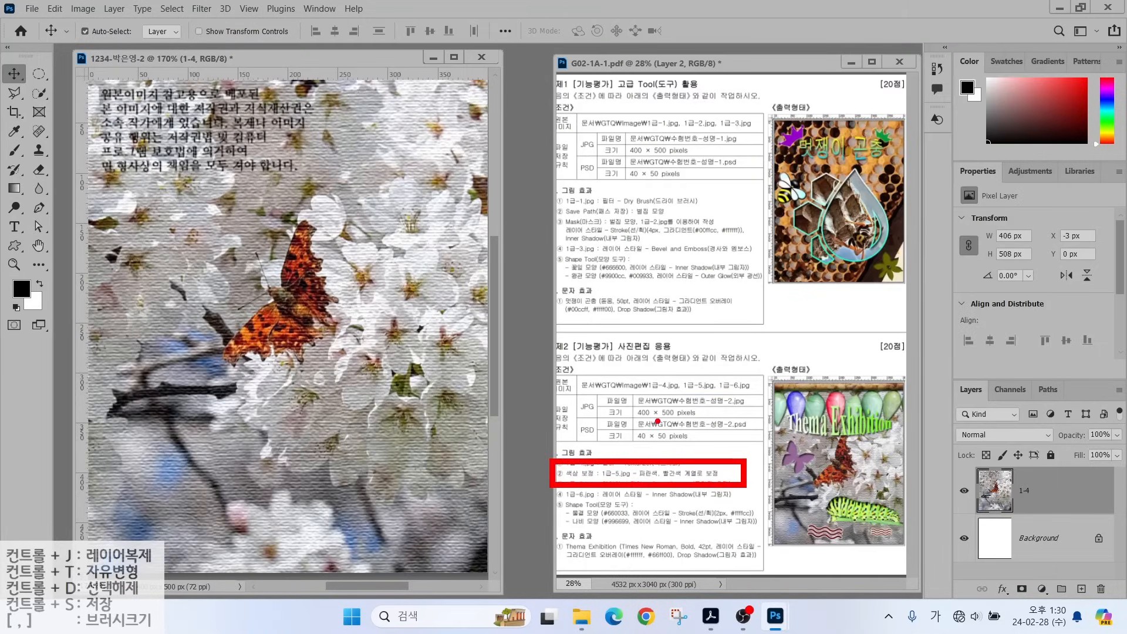
key(Escape)
Open 1급-5.jpg and select the row of cocoons with Quick Selection and Lasso.
key(ctrl+o)
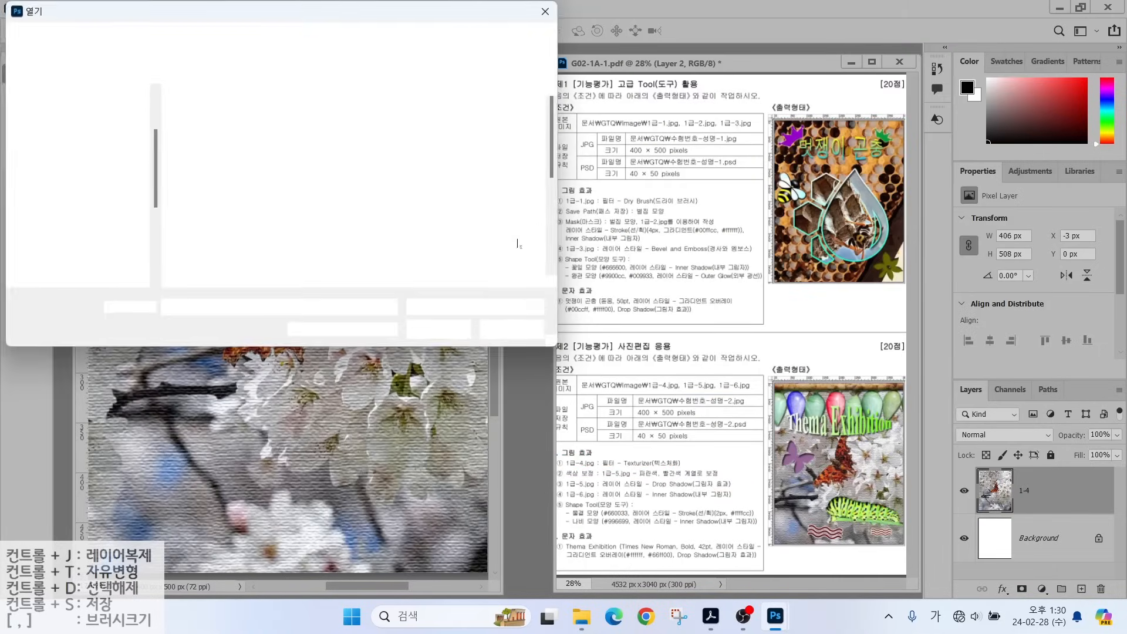
double_click(214, 218)
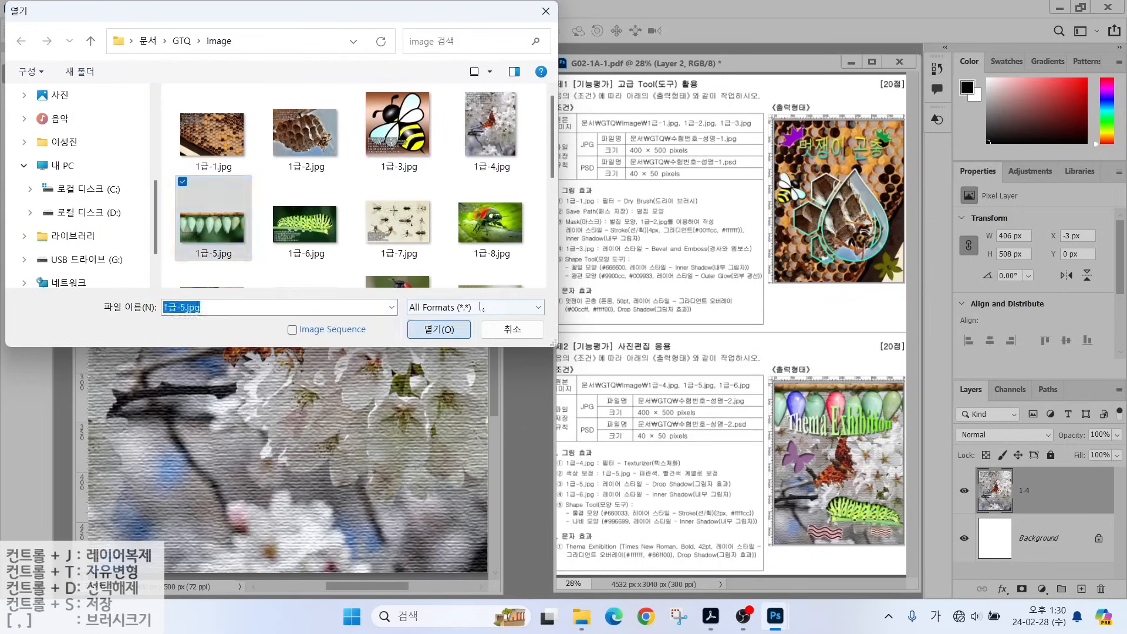
drag(262, 78, 529, 128)
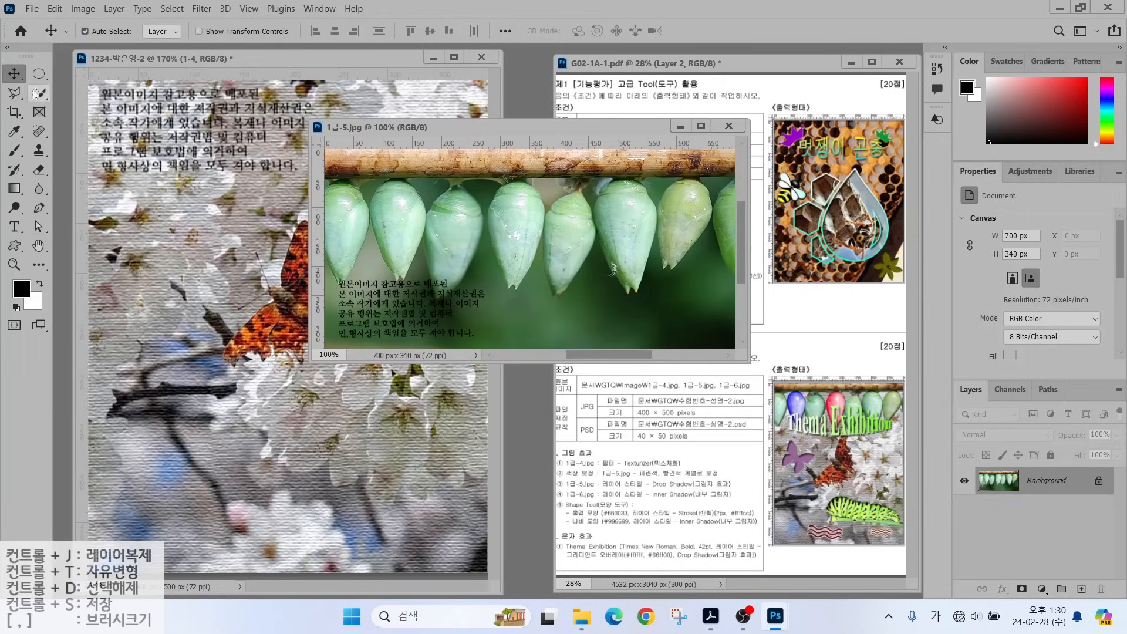
click(39, 93)
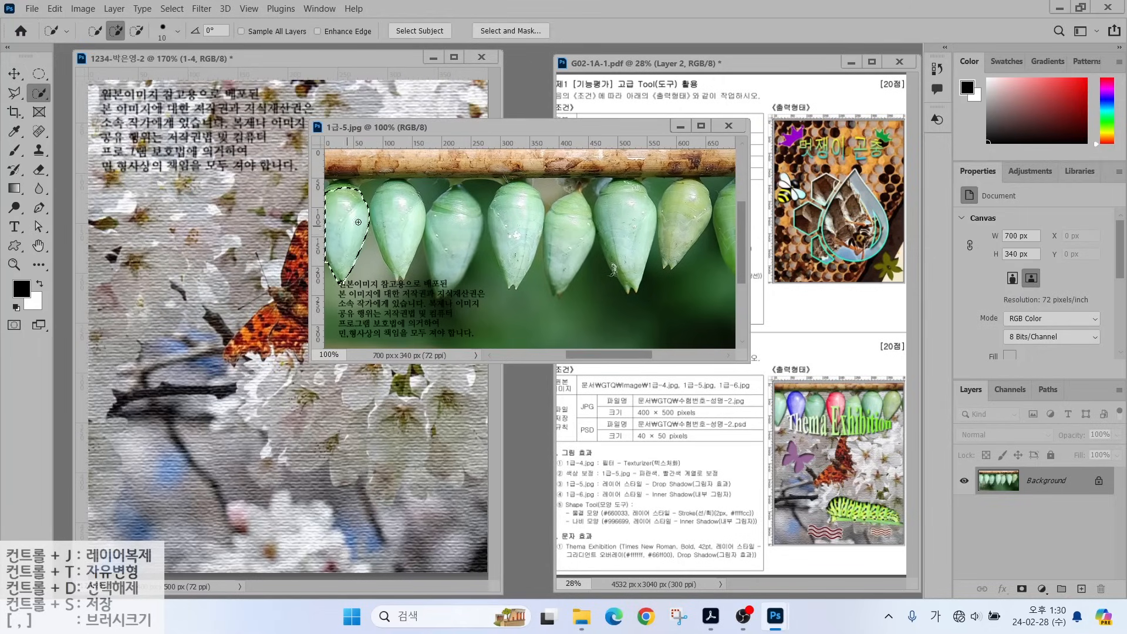
mouse_move(520, 208)
mouse_down()
mouse_move(570, 235)
mouse_move(708, 203)
mouse_move(730, 255)
mouse_move(586, 164)
mouse_move(707, 161)
mouse_move(364, 159)
mouse_up()
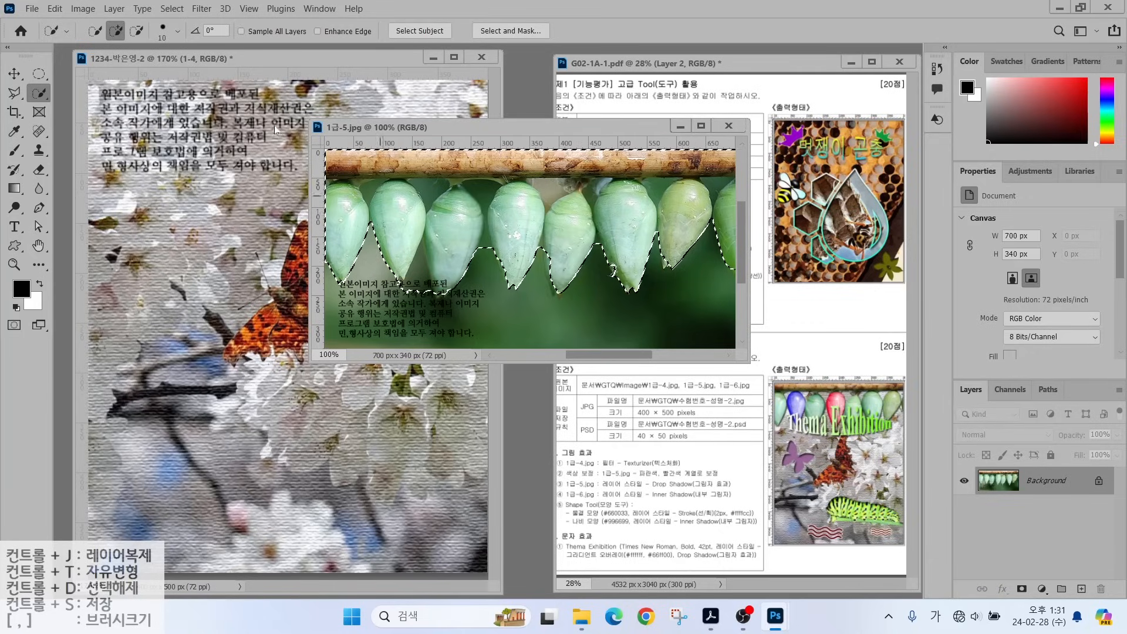
key(alt)
mouse_move(540, 250)
mouse_down()
mouse_move(551, 204)
mouse_move(498, 189)
mouse_move(364, 190)
mouse_move(652, 186)
mouse_up()
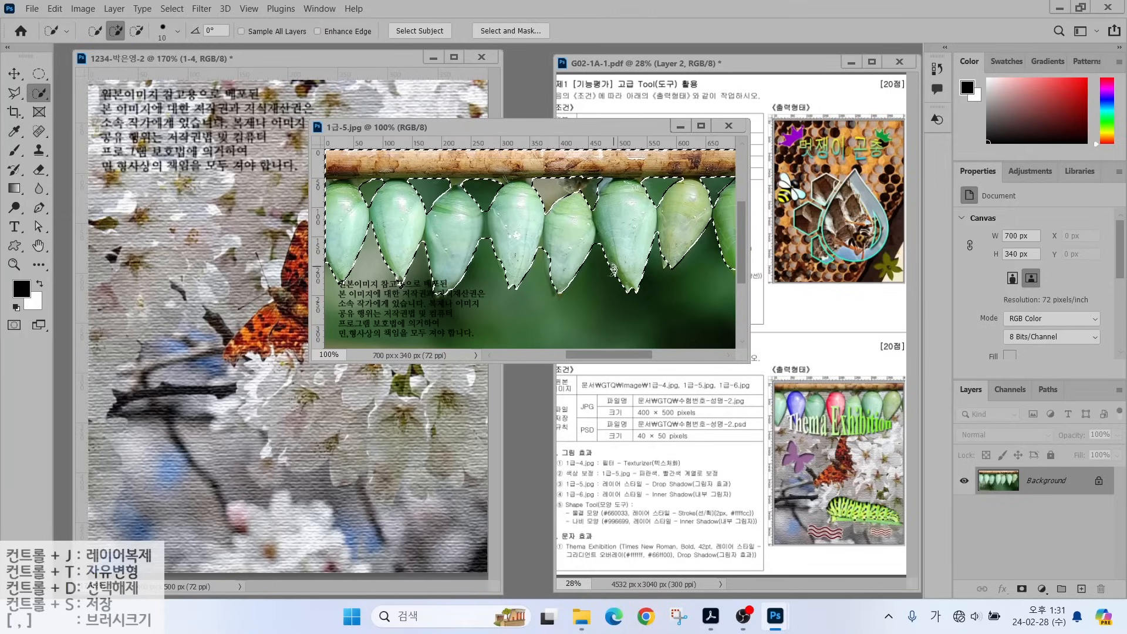
click(14, 92)
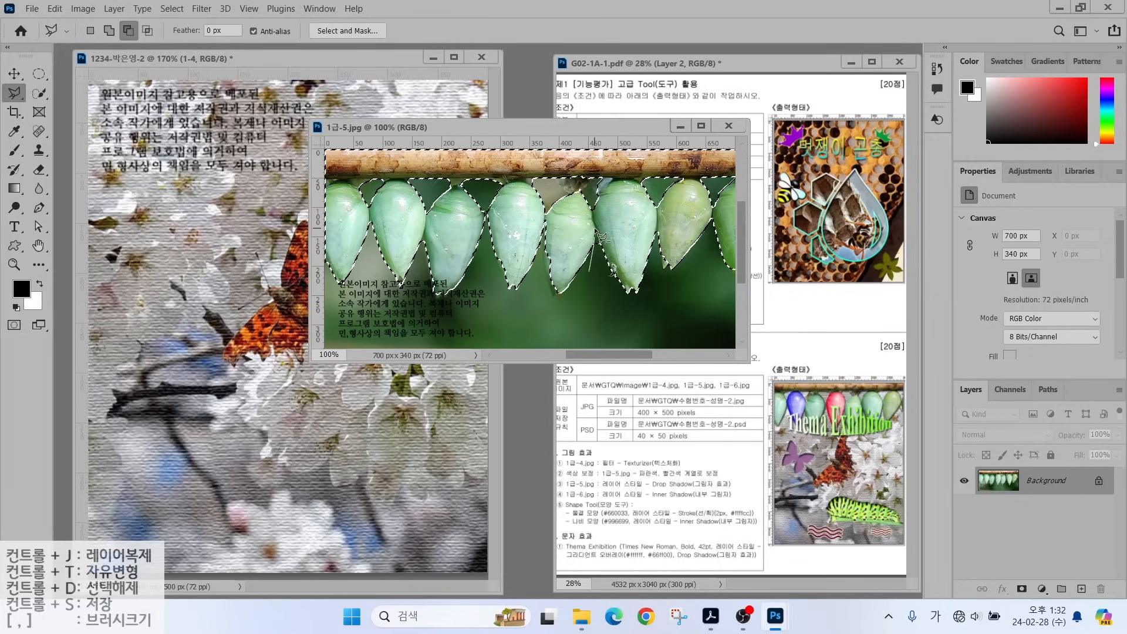
click(109, 31)
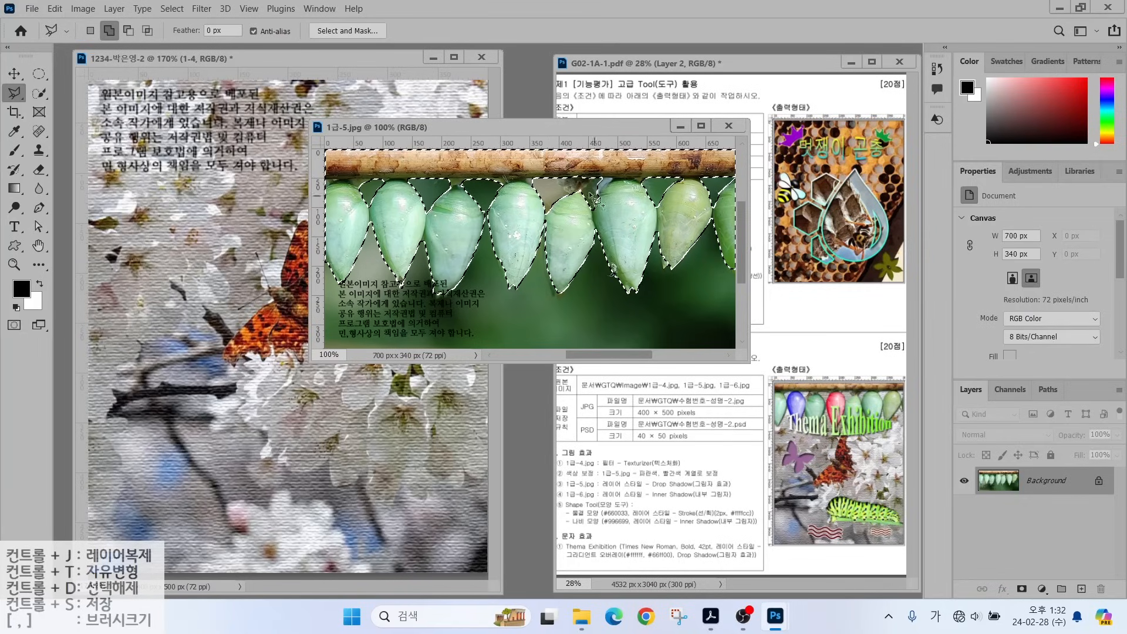
Move the cocoons into the poster and scale them to span the top of the canvas.
key(v)
drag(593, 200, 496, 191)
click(728, 125)
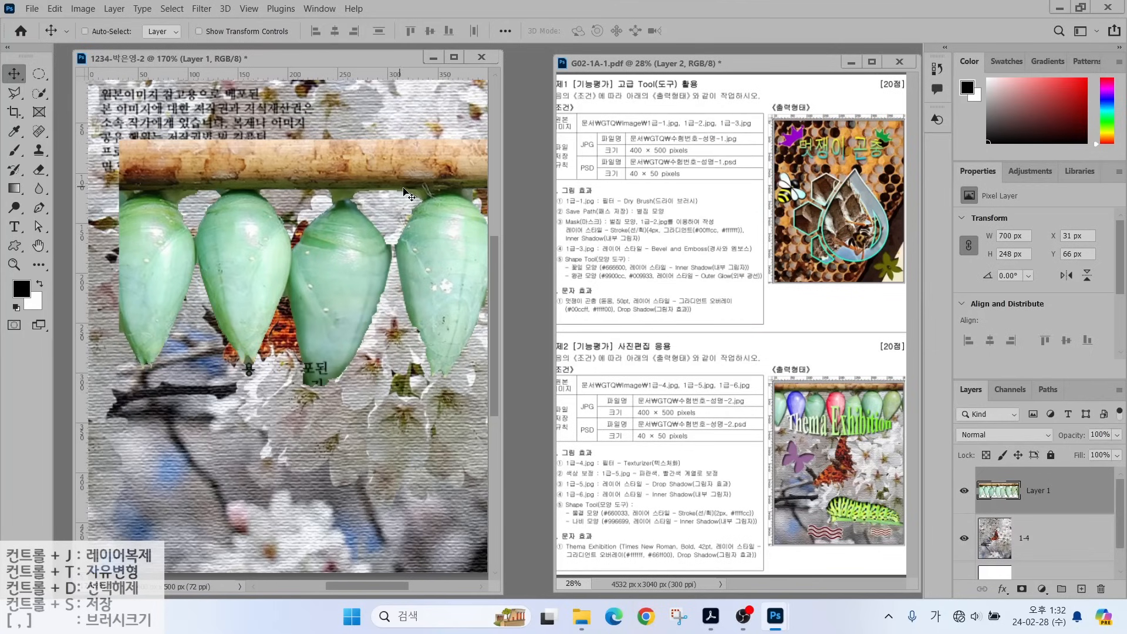
key(ctrl+t)
drag(469, 140, 470, 245)
drag(422, 252, 239, 77)
drag(502, 241, 544, 239)
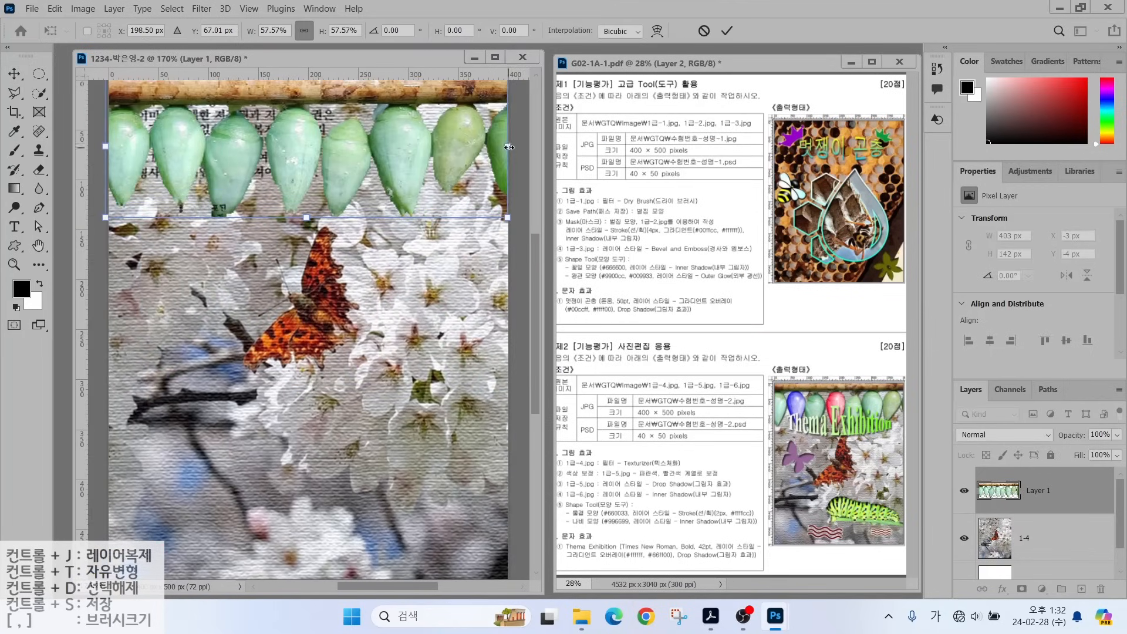
drag(507, 146, 520, 147)
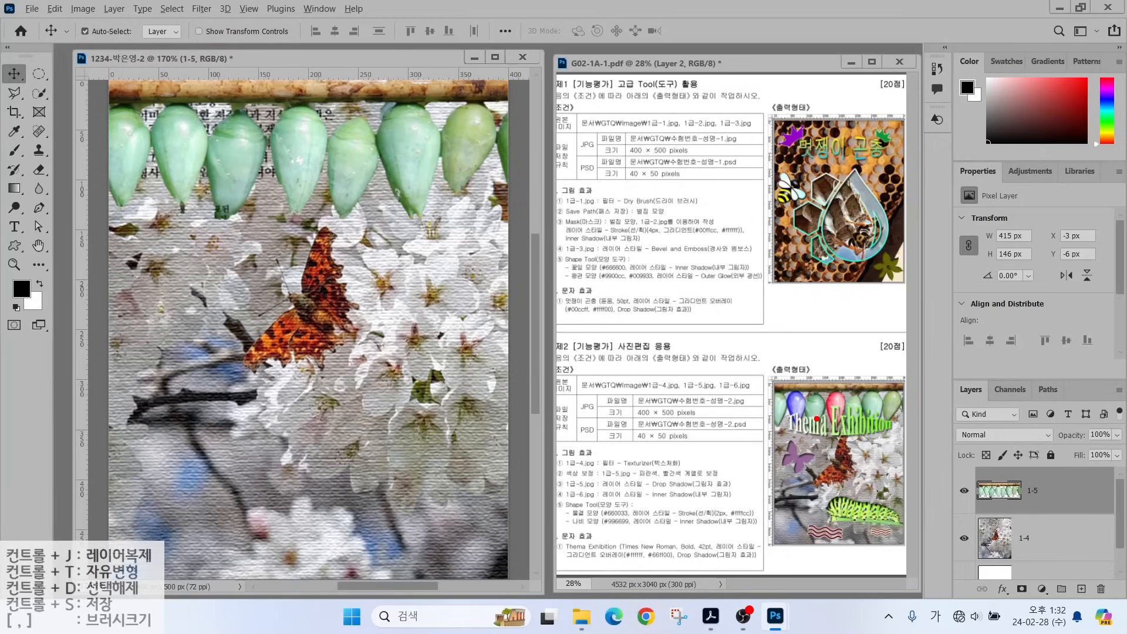
drag(802, 402, 766, 338)
drag(835, 399, 871, 348)
key(Escape)
Recolour the second cocoon from the left with an Image > Adjustments Hue/Saturation change.
click(39, 93)
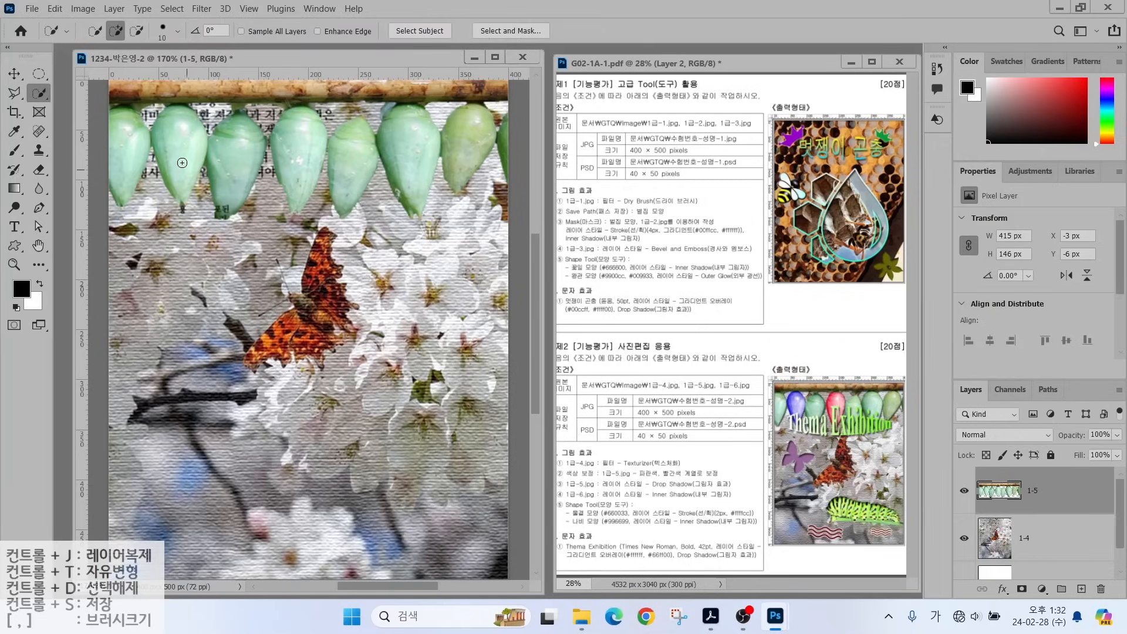
drag(187, 171, 175, 139)
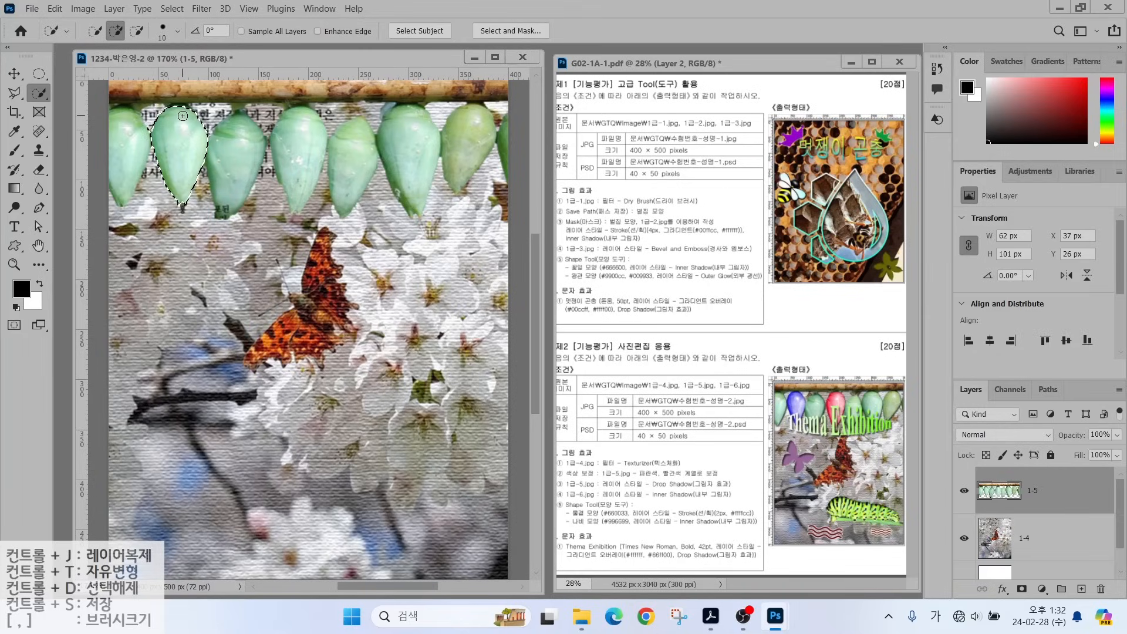
click(83, 8)
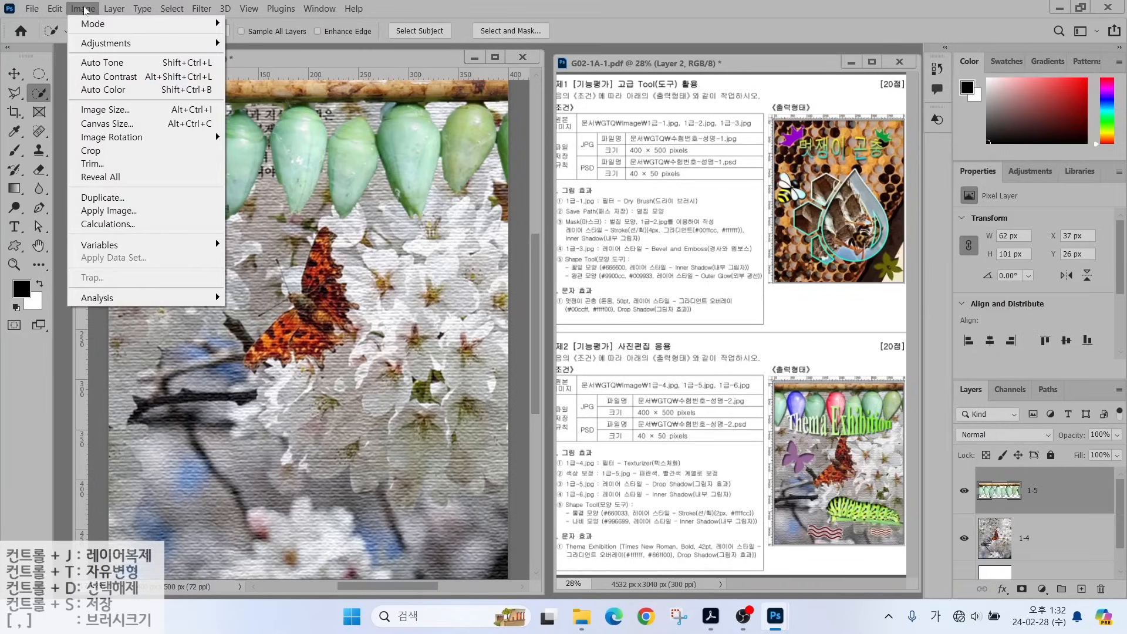
mouse_move(85, 46)
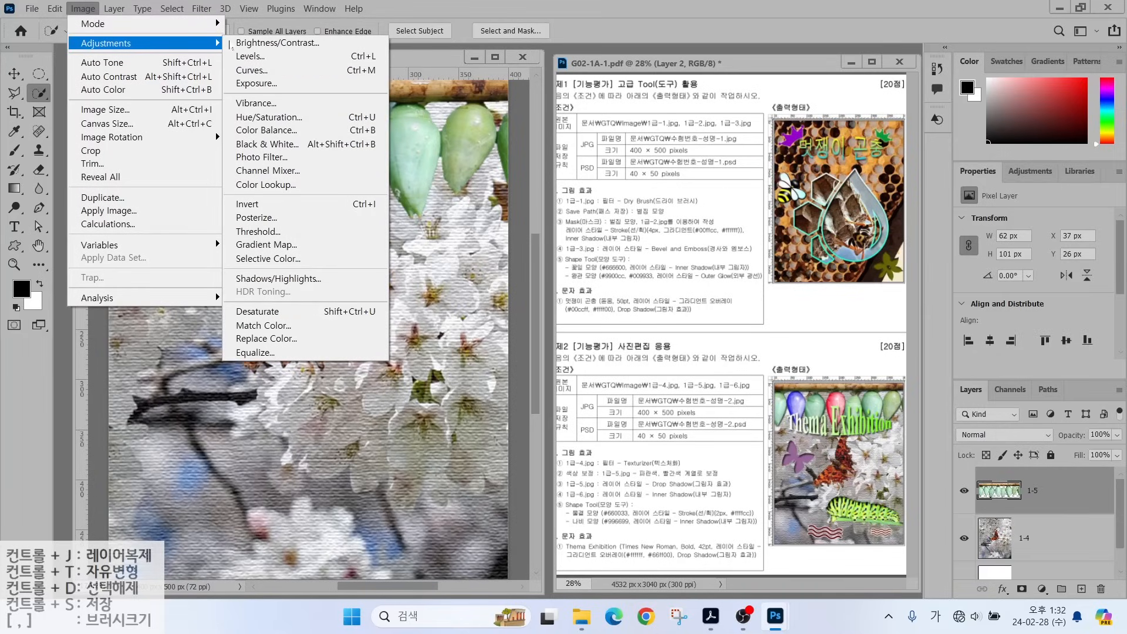
click(266, 118)
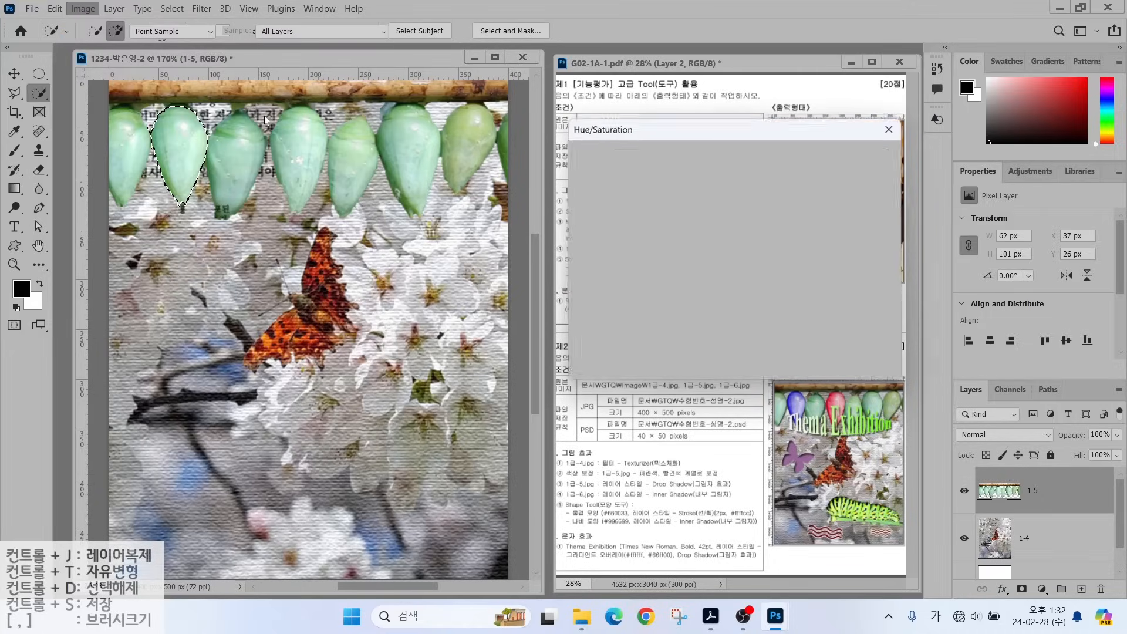
drag(689, 230, 751, 229)
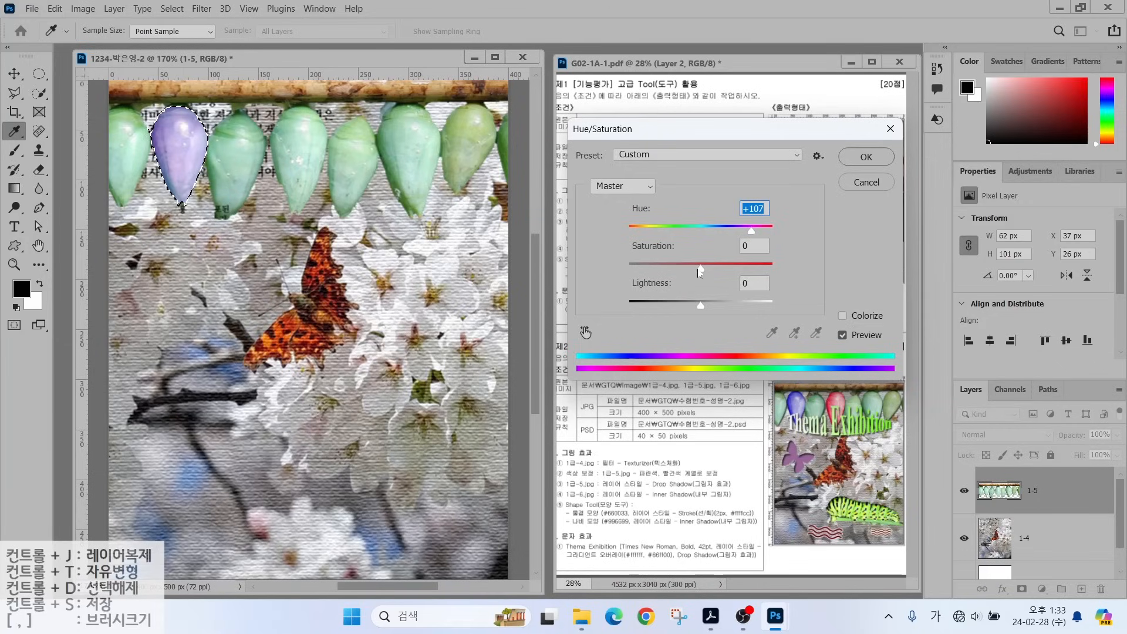
drag(700, 265, 718, 271)
click(859, 160)
Select the fourth cocoon and add a Hue/Saturation adjustment layer with Hue -144, Saturation +57.
key(w)
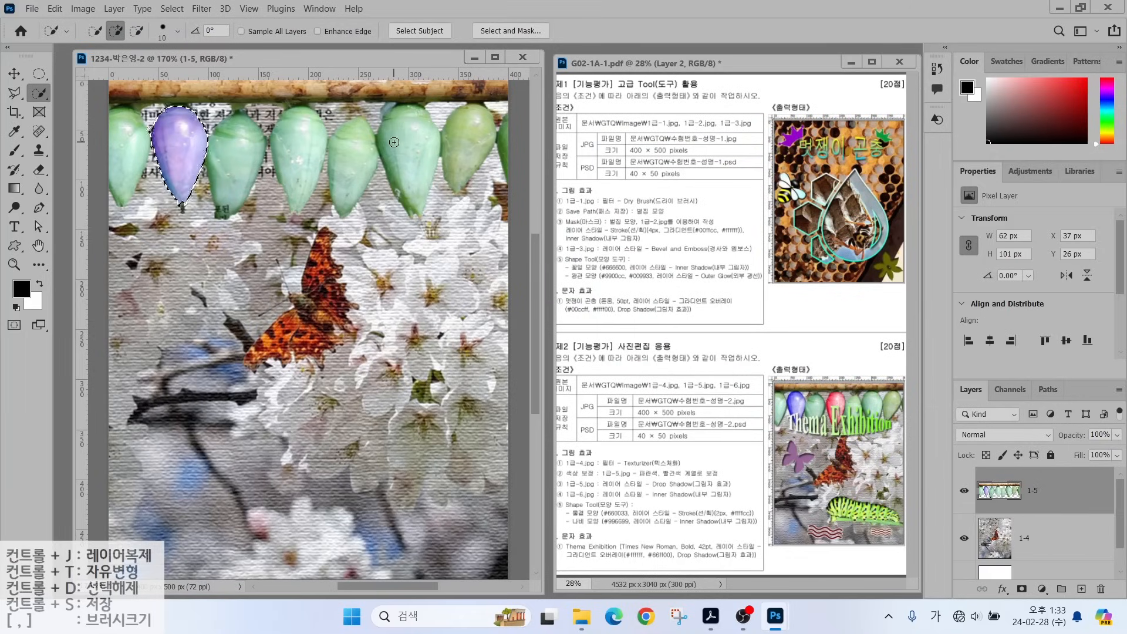
key(ctrl+d)
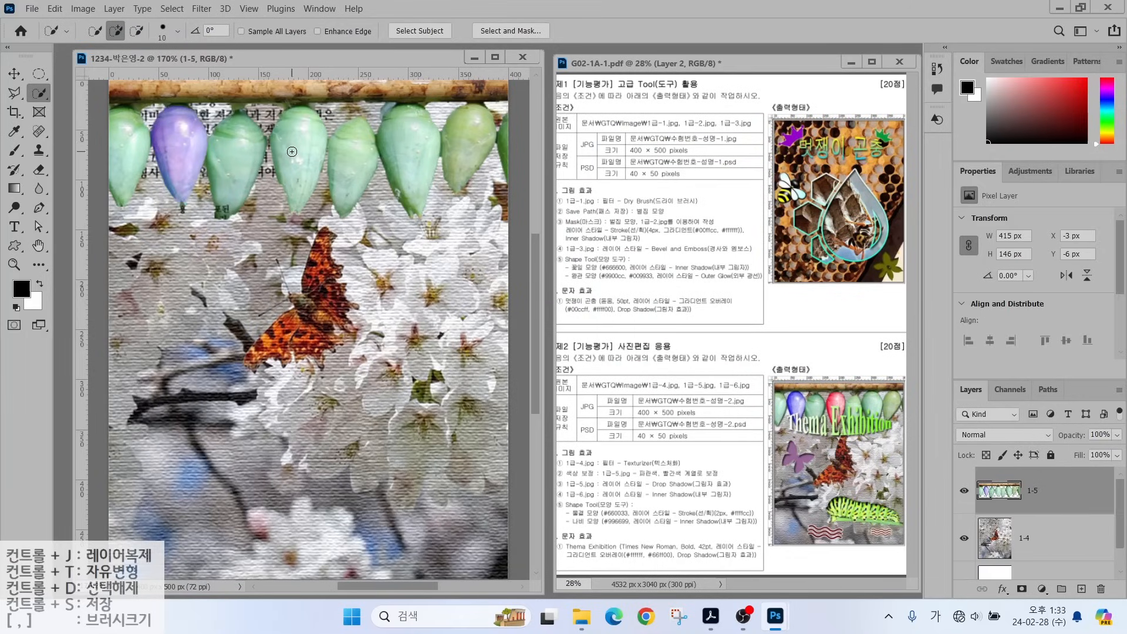
mouse_move(289, 169)
mouse_down()
mouse_move(283, 125)
mouse_move(287, 182)
mouse_move(317, 123)
mouse_move(259, 170)
mouse_move(253, 200)
mouse_up()
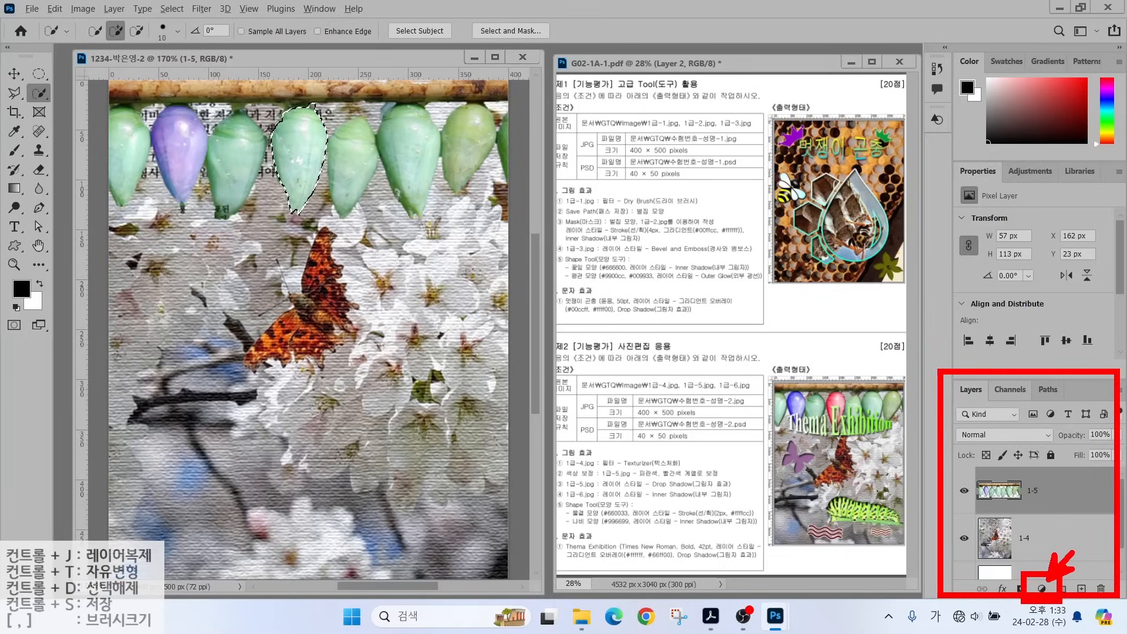
click(1041, 589)
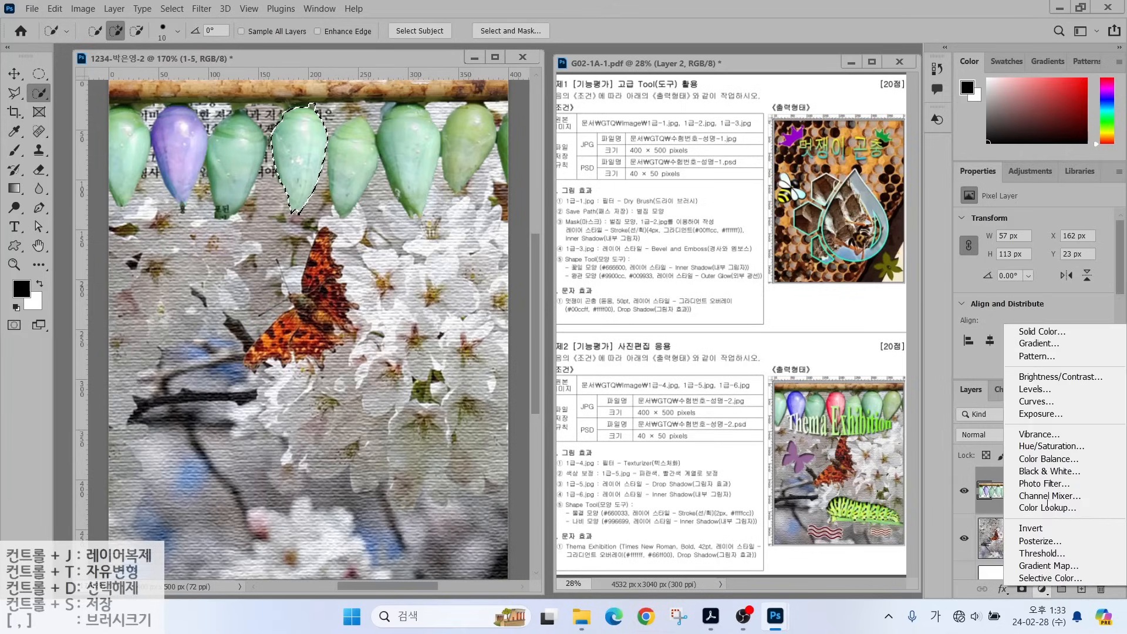
click(1041, 446)
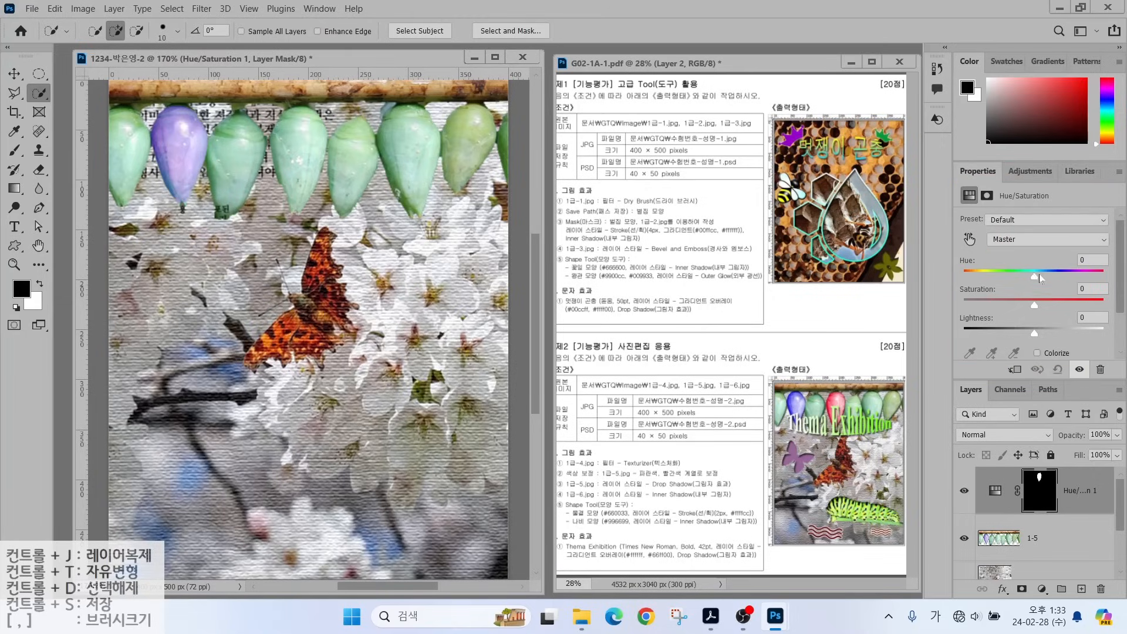
drag(1039, 274, 974, 276)
drag(1034, 305, 1074, 306)
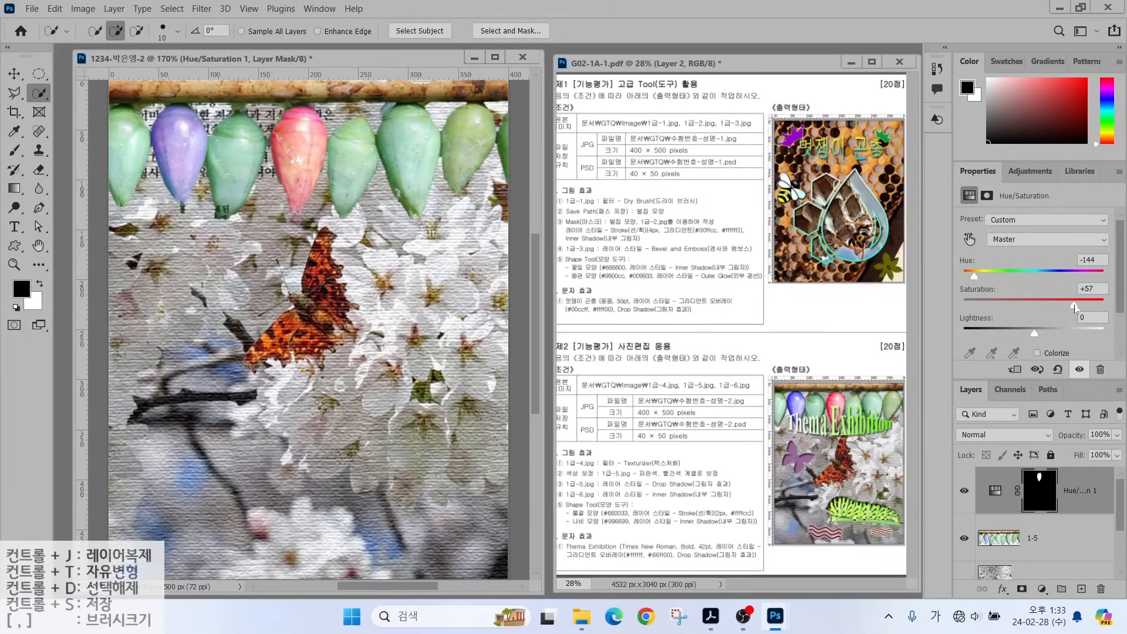
click(1052, 540)
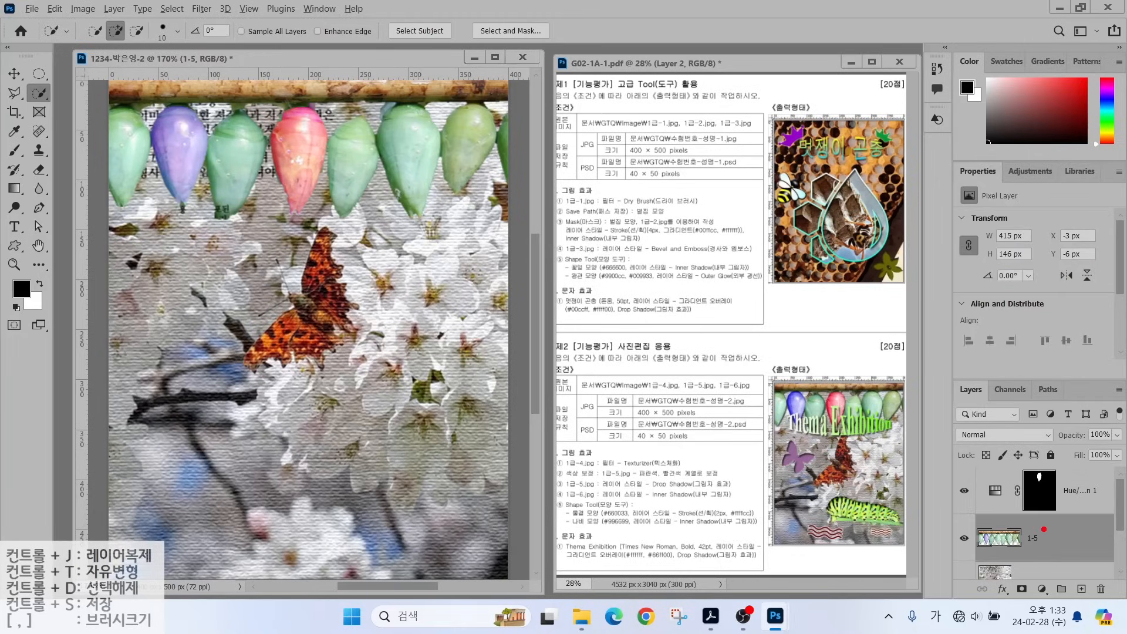
Add a default Drop Shadow layer style to the cocoon layer 1-5.
drag(973, 464, 1105, 505)
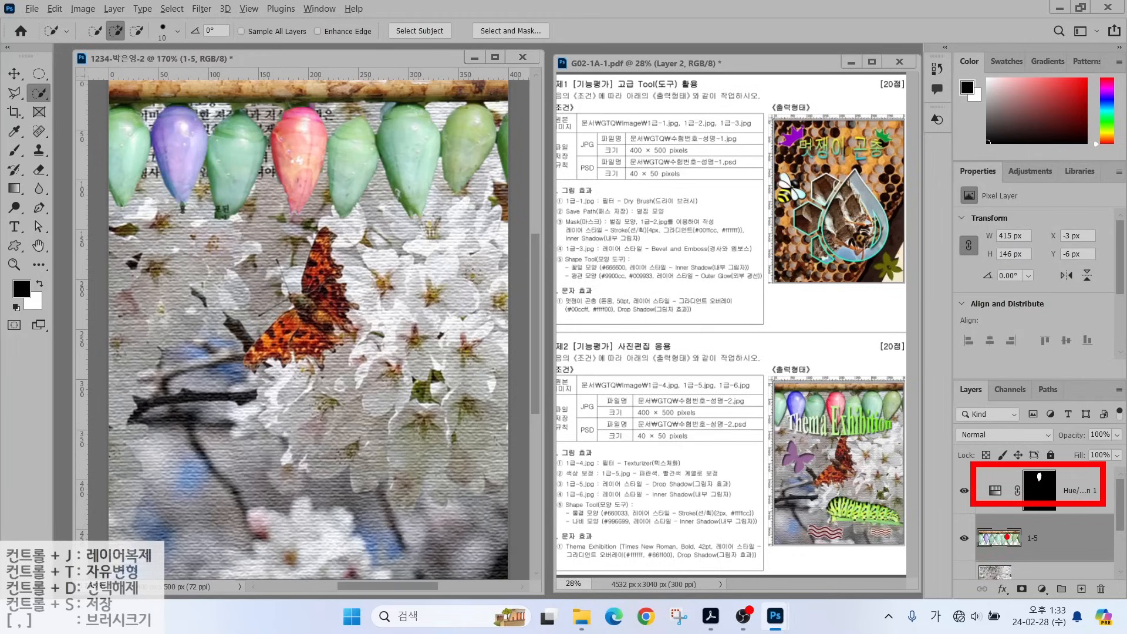
drag(1005, 537, 936, 535)
key(Escape)
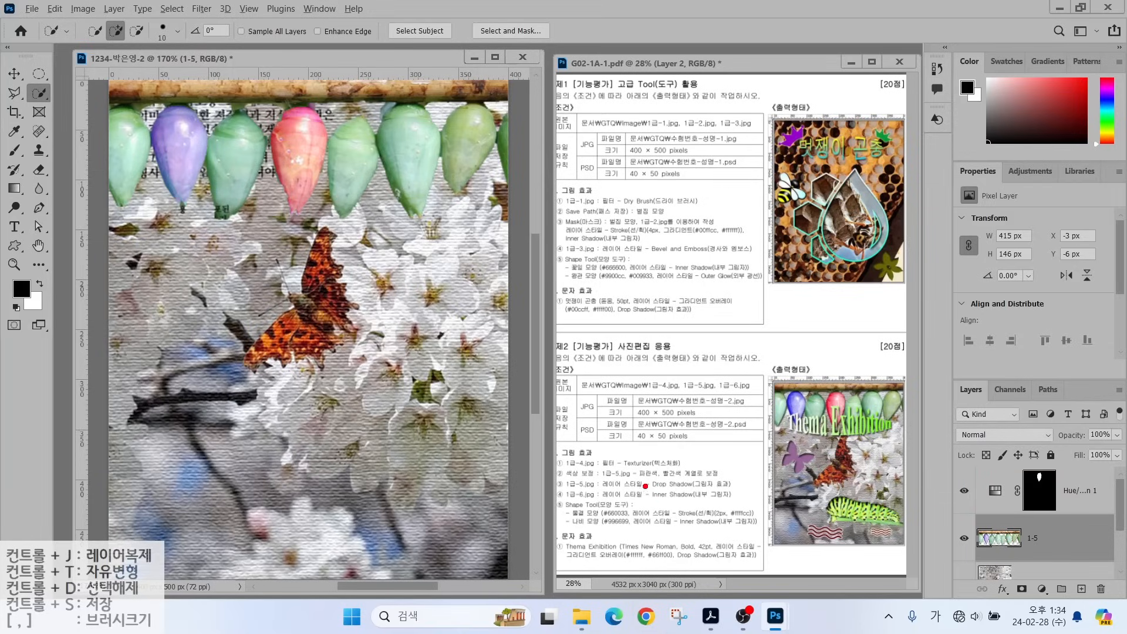
drag(610, 477, 652, 433)
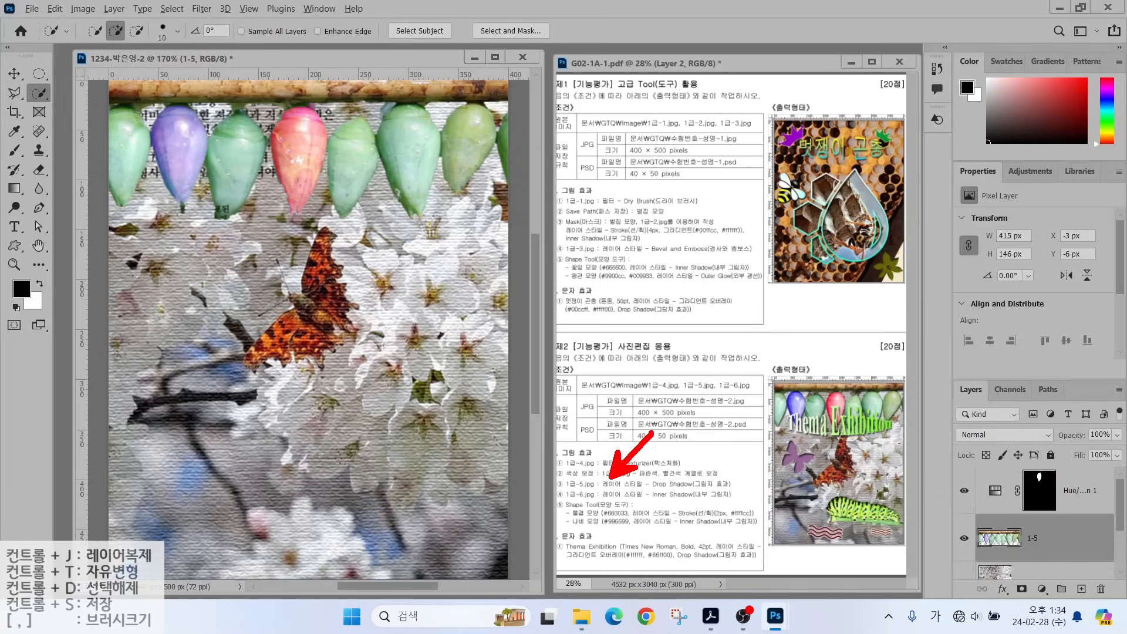
key(Escape)
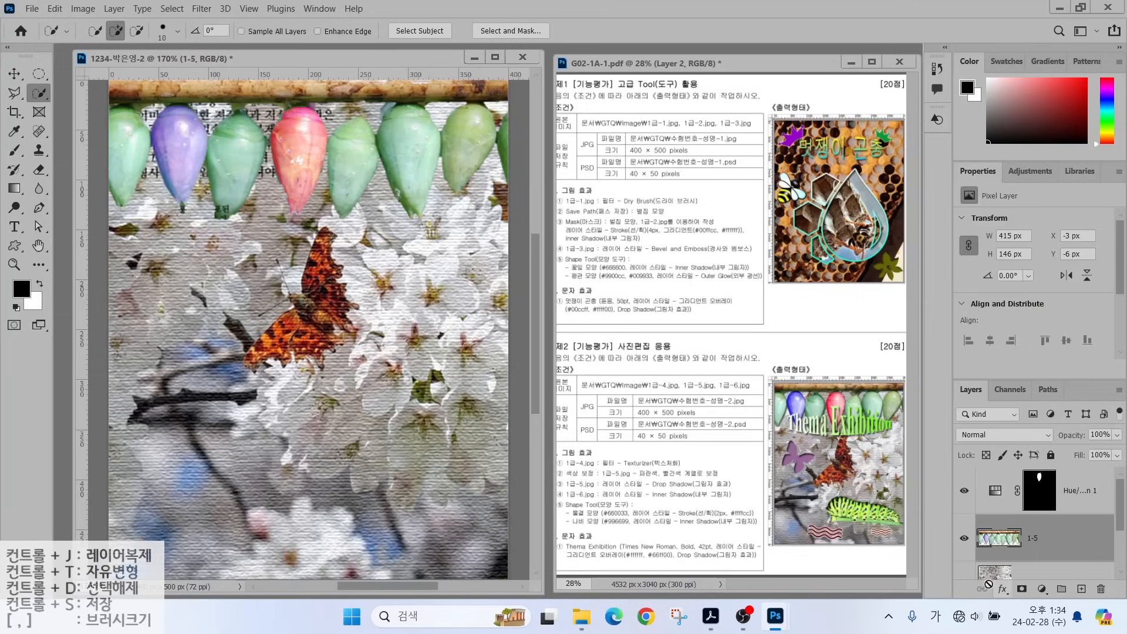
click(1002, 589)
click(1011, 576)
click(1058, 109)
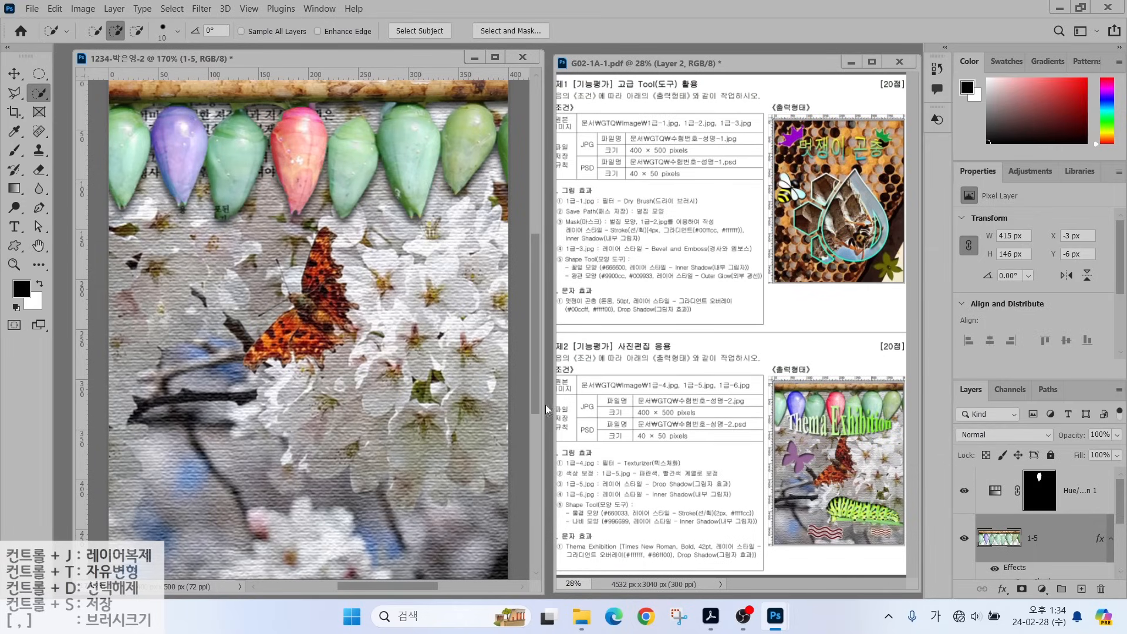
drag(605, 489, 637, 446)
Open 1급-6.jpg, select the caterpillar and its stem, and bring them in as layer 1-6.
key(ctrl+o)
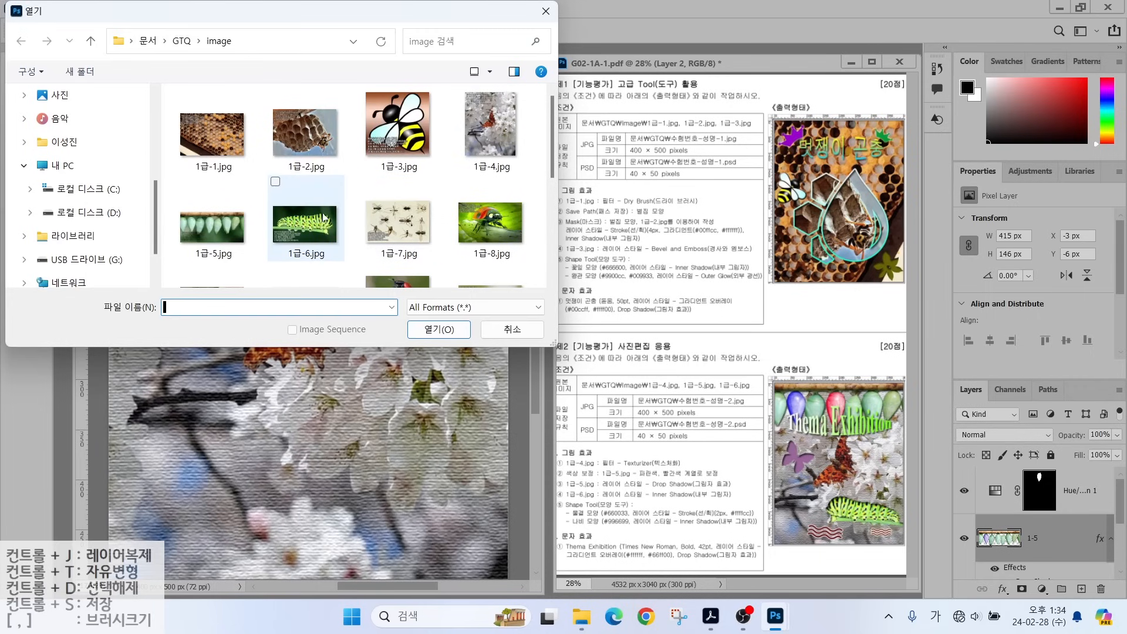
double_click(294, 220)
key(bracketright)
key(bracketright)
mouse_move(165, 176)
mouse_down()
mouse_move(317, 170)
mouse_move(371, 209)
mouse_up()
key(bracketright)
key(bracketright)
key(bracketright)
key(bracketright)
key(bracketright)
mouse_move(246, 243)
mouse_down()
mouse_move(375, 258)
mouse_move(395, 202)
mouse_up()
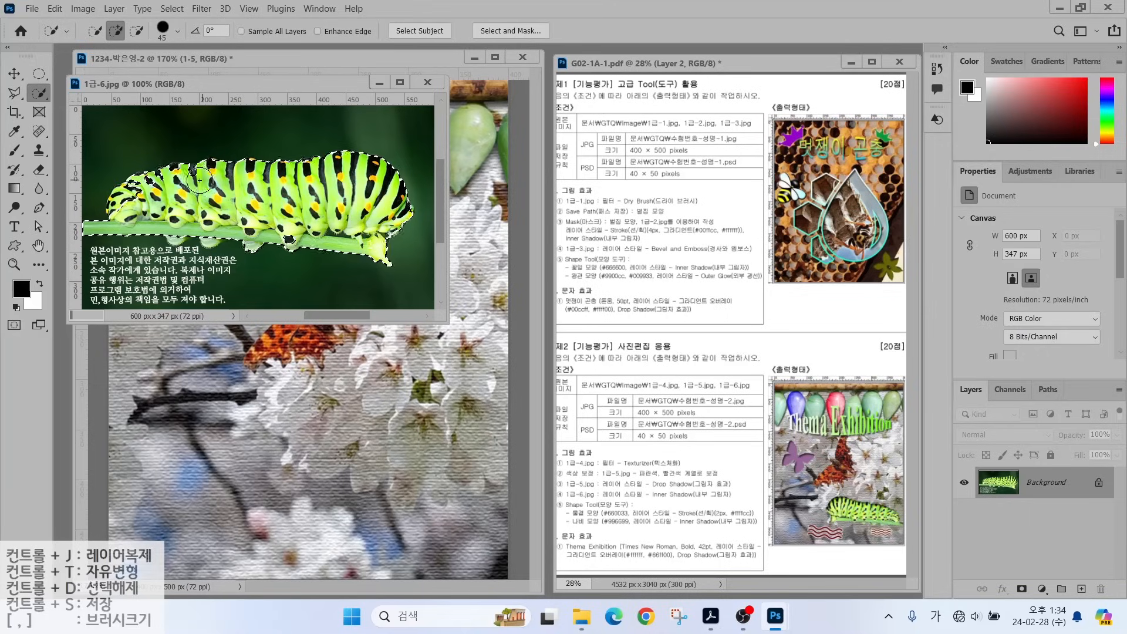
key(bracketleft)
key(bracketleft)
key(bracketleft)
key(bracketleft)
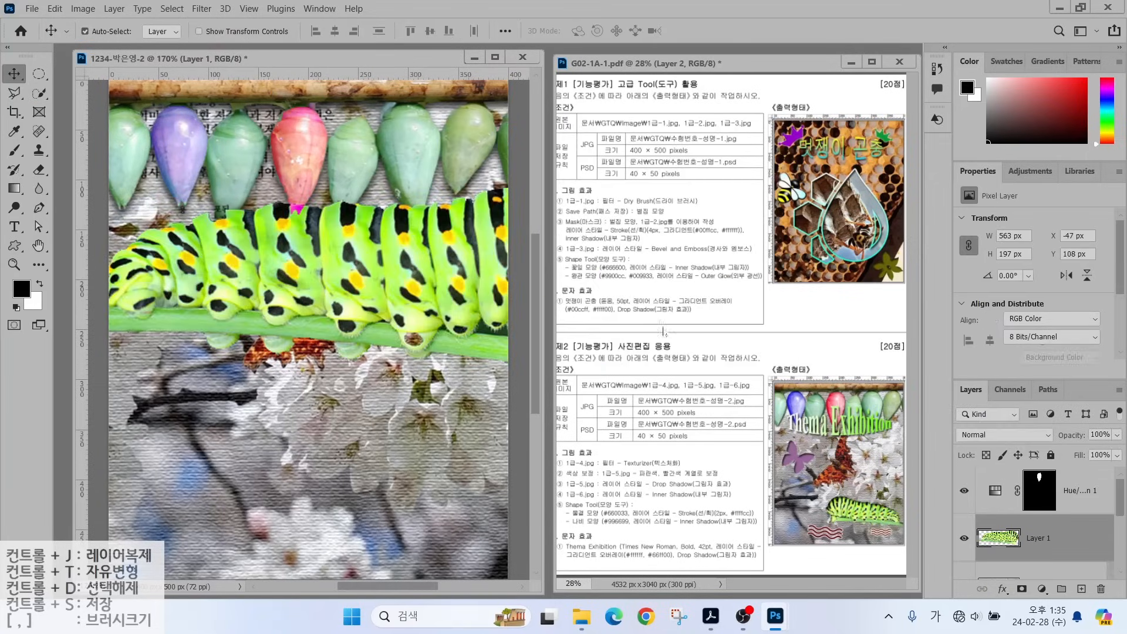
double_click(1038, 538)
text(1-6)
key(Return)
Scale, rotate and flip the caterpillar horizontally, placing it near the poster's bottom right.
key(ctrl+t)
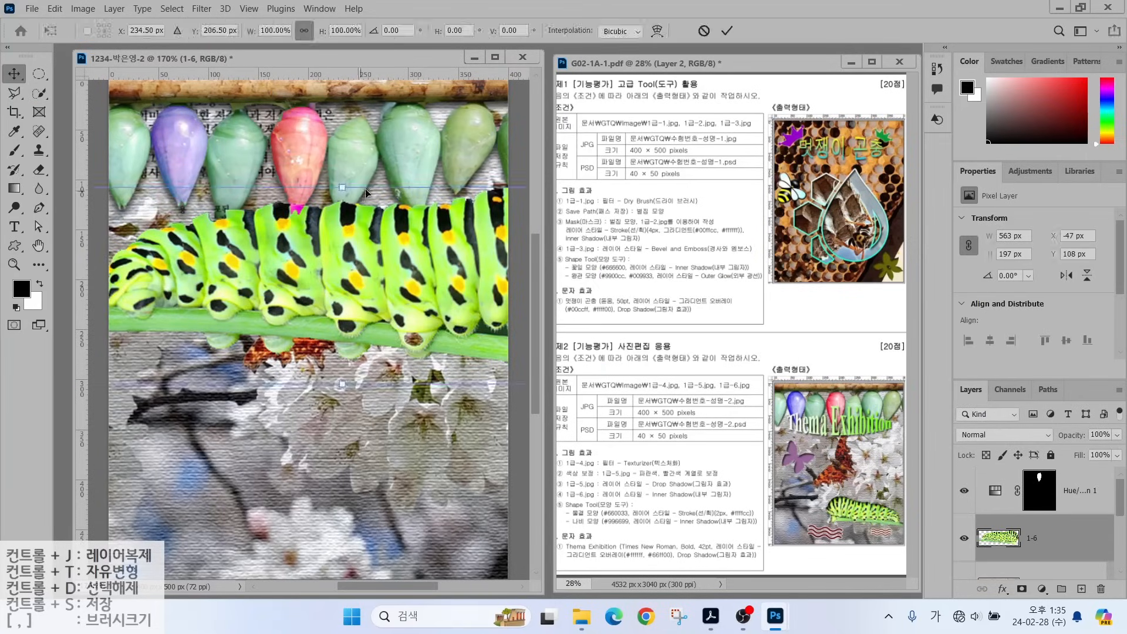
drag(343, 193, 347, 287)
drag(408, 305, 422, 399)
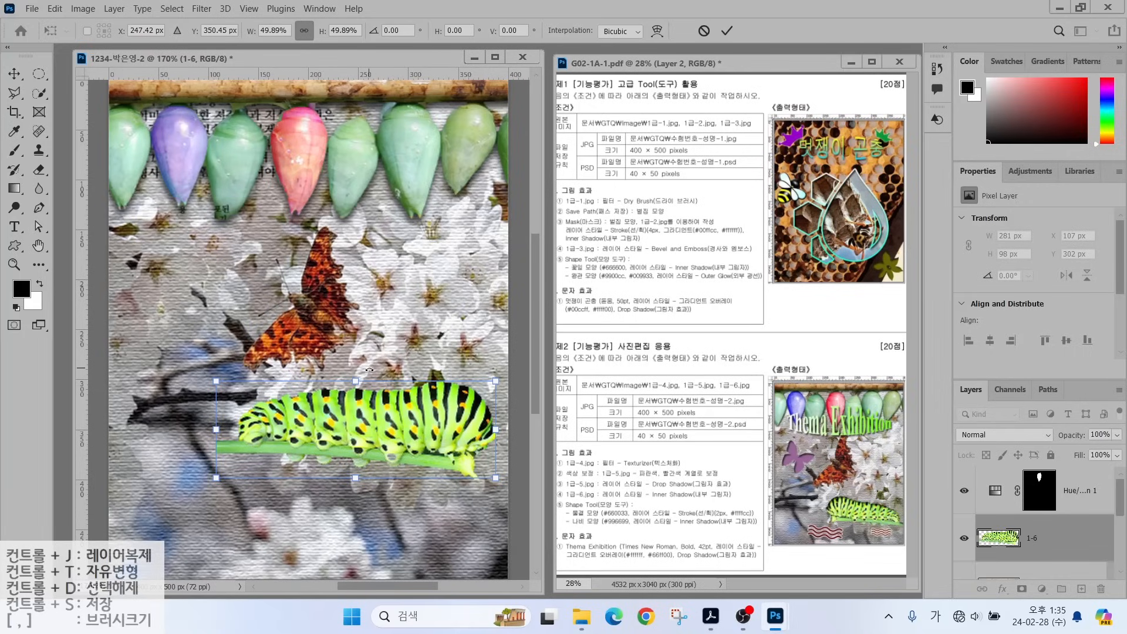
mouse_move(369, 369)
mouse_down()
mouse_move(414, 411)
mouse_move(399, 451)
mouse_move(358, 488)
mouse_move(391, 468)
mouse_move(407, 419)
mouse_move(379, 382)
mouse_move(364, 391)
mouse_up()
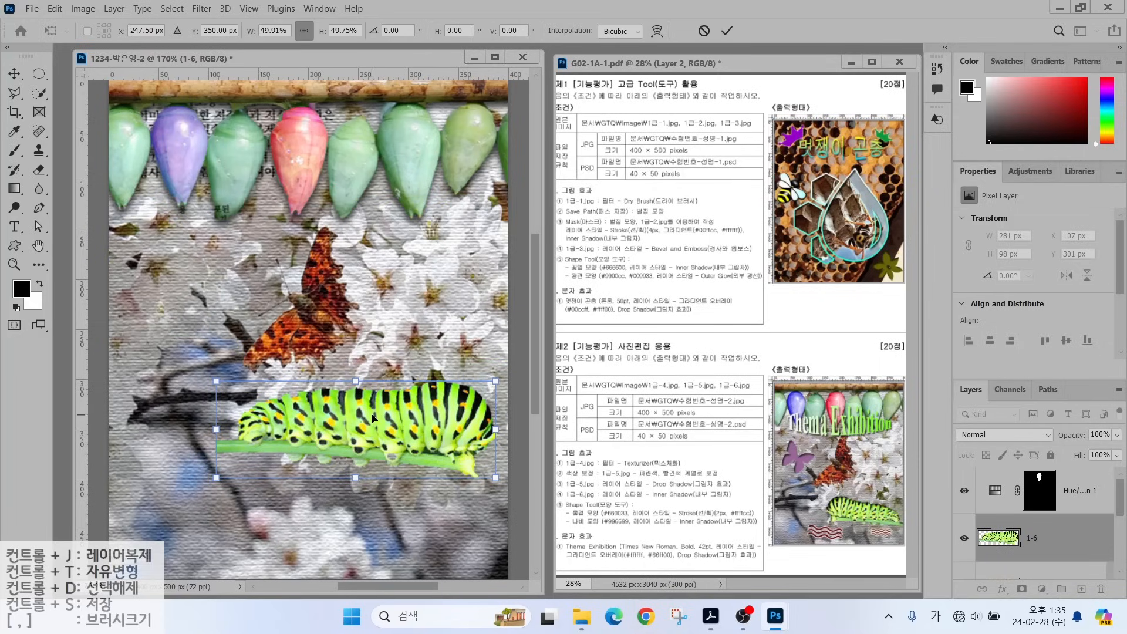
right_click(372, 417)
click(396, 399)
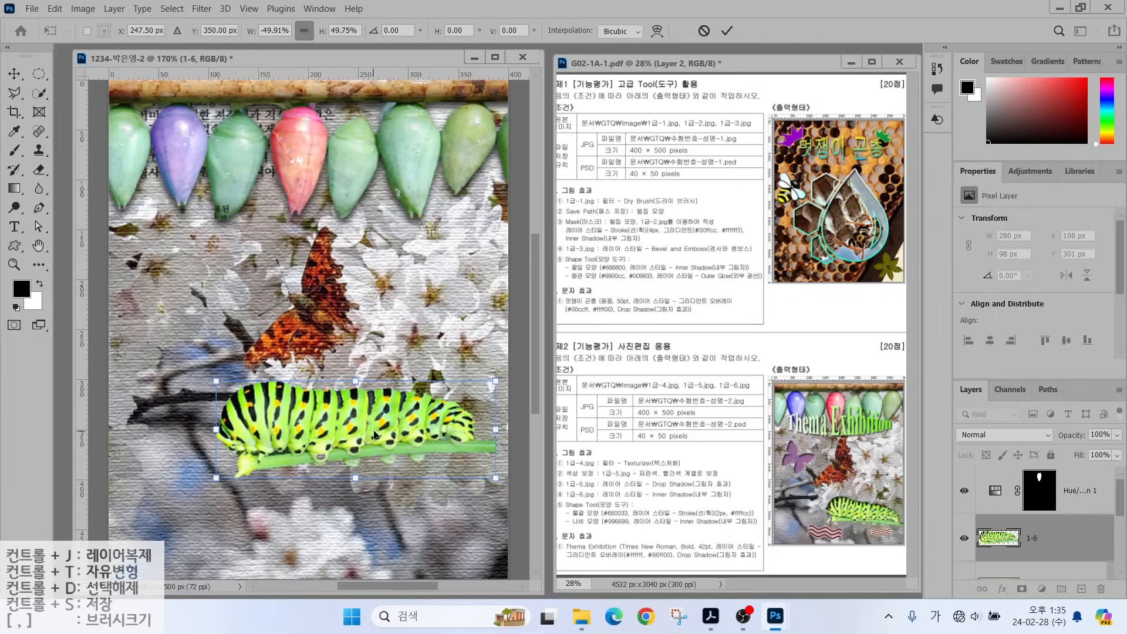
drag(431, 372, 440, 383)
drag(398, 432, 420, 477)
drag(248, 408, 276, 416)
key(Return)
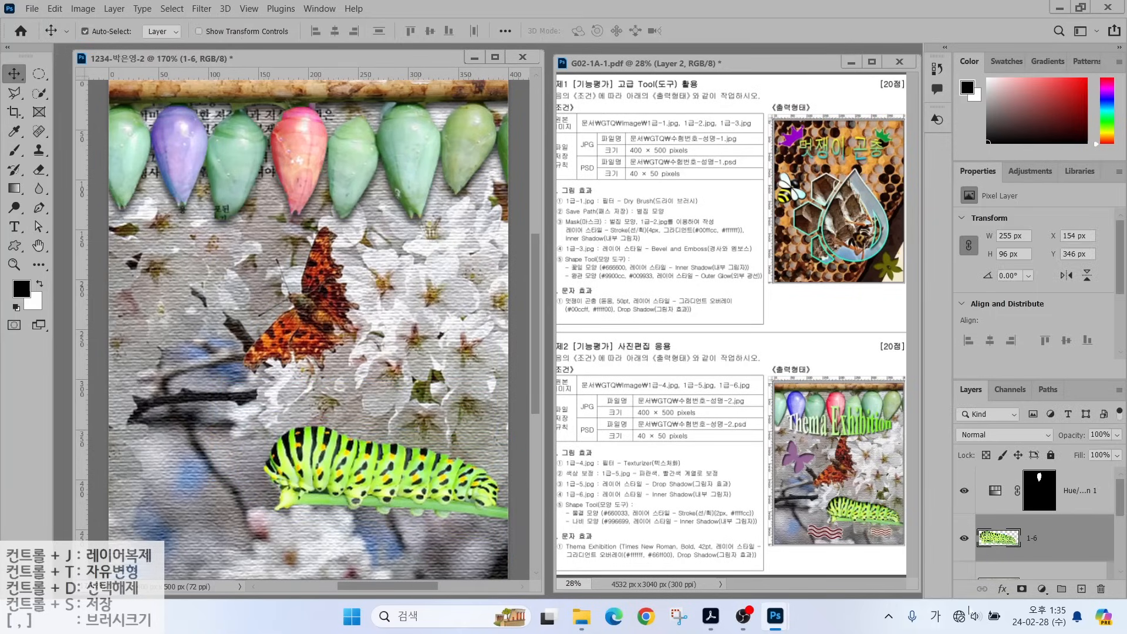
Give layer 1-6 an Inner Shadow layer style.
click(1003, 590)
click(1014, 494)
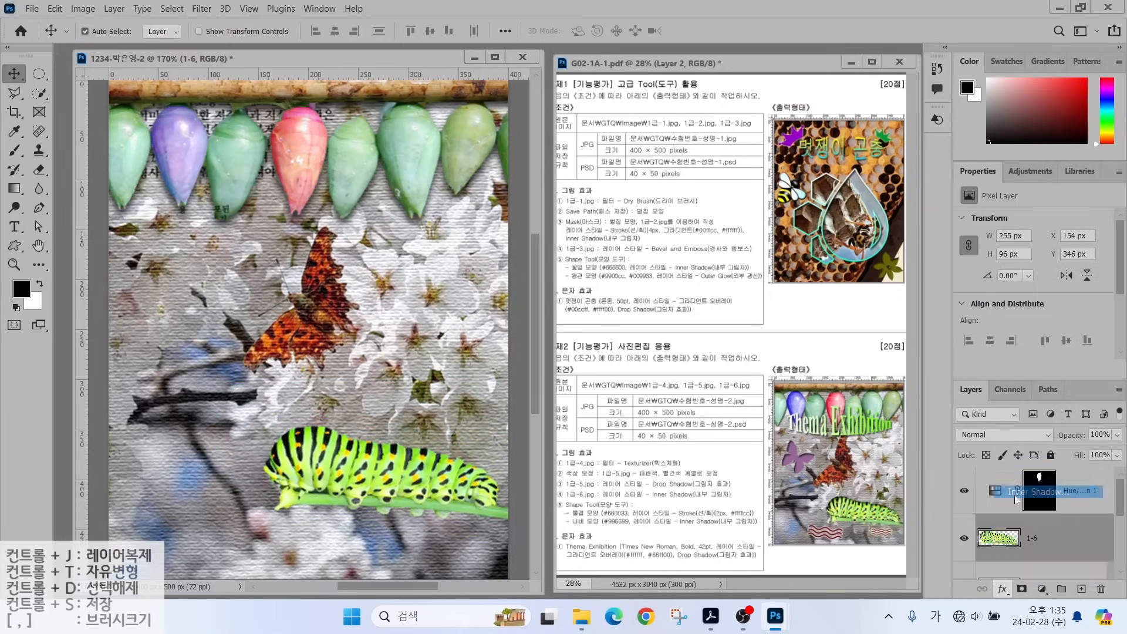
click(1017, 116)
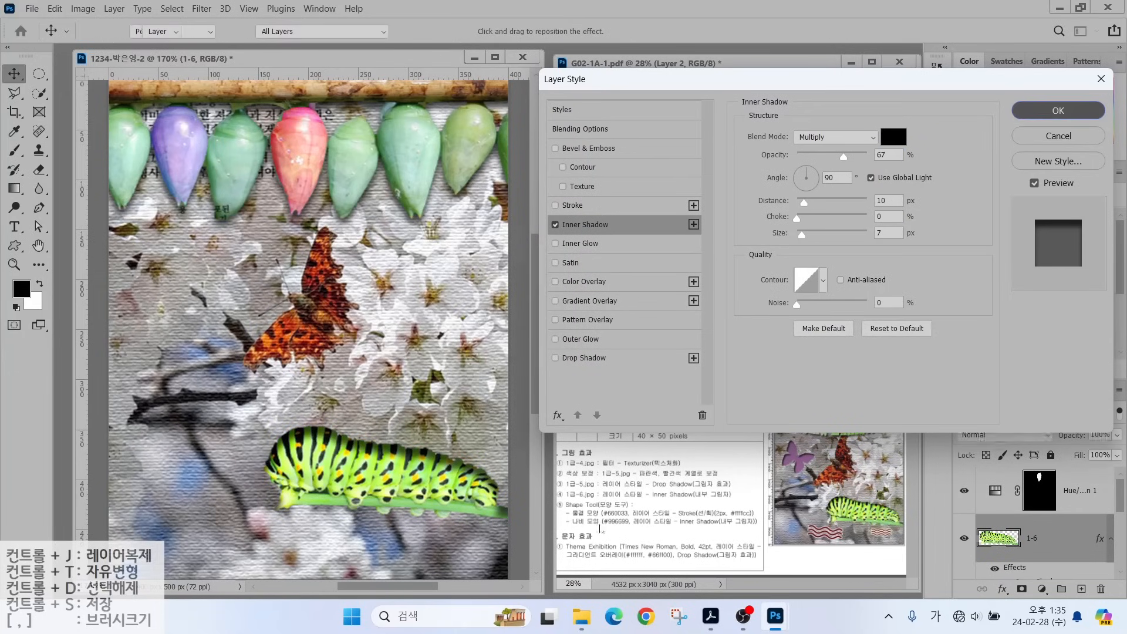
drag(581, 496, 536, 460)
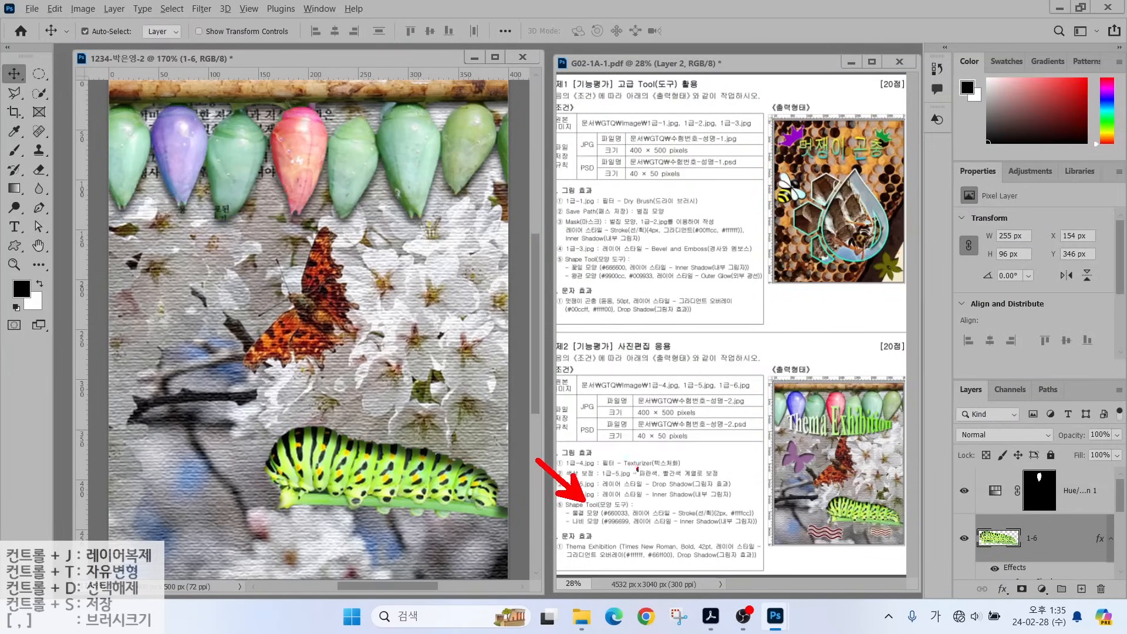
key(Escape)
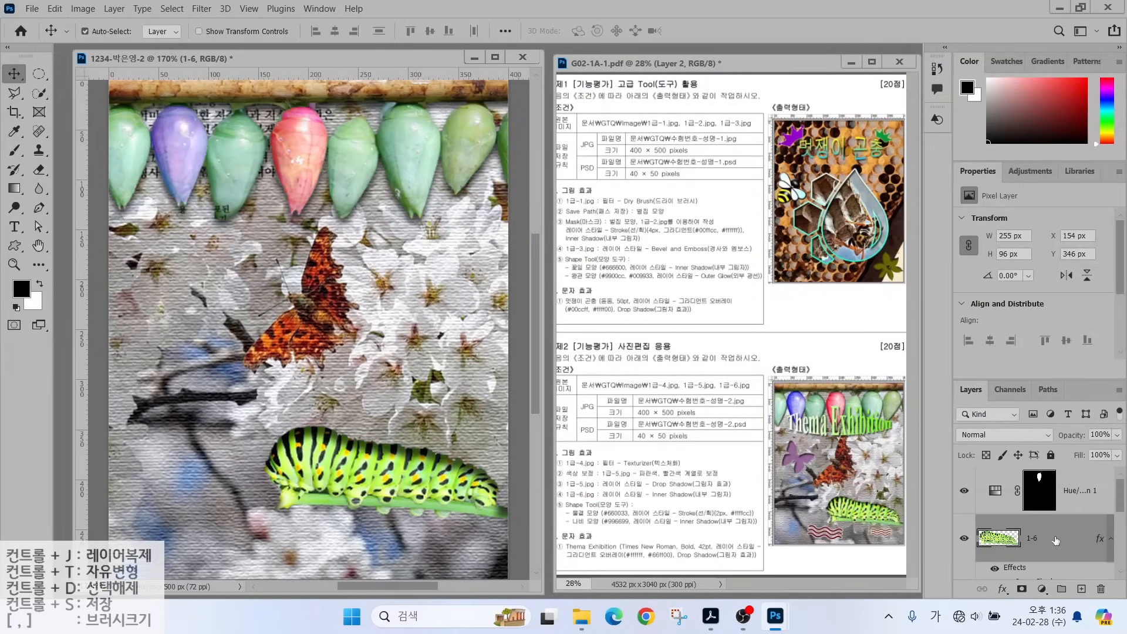
Move layer 1-6 above the Hue/Saturation adjustment and switch to the Custom Shape tool.
drag(1055, 540, 1051, 473)
click(15, 246)
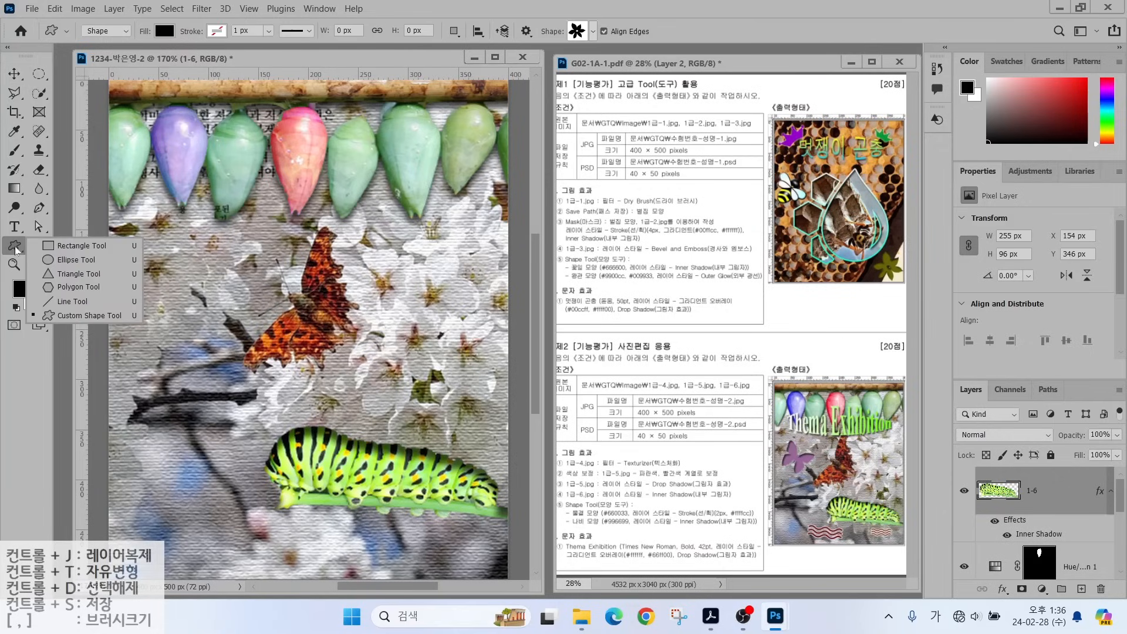
click(88, 315)
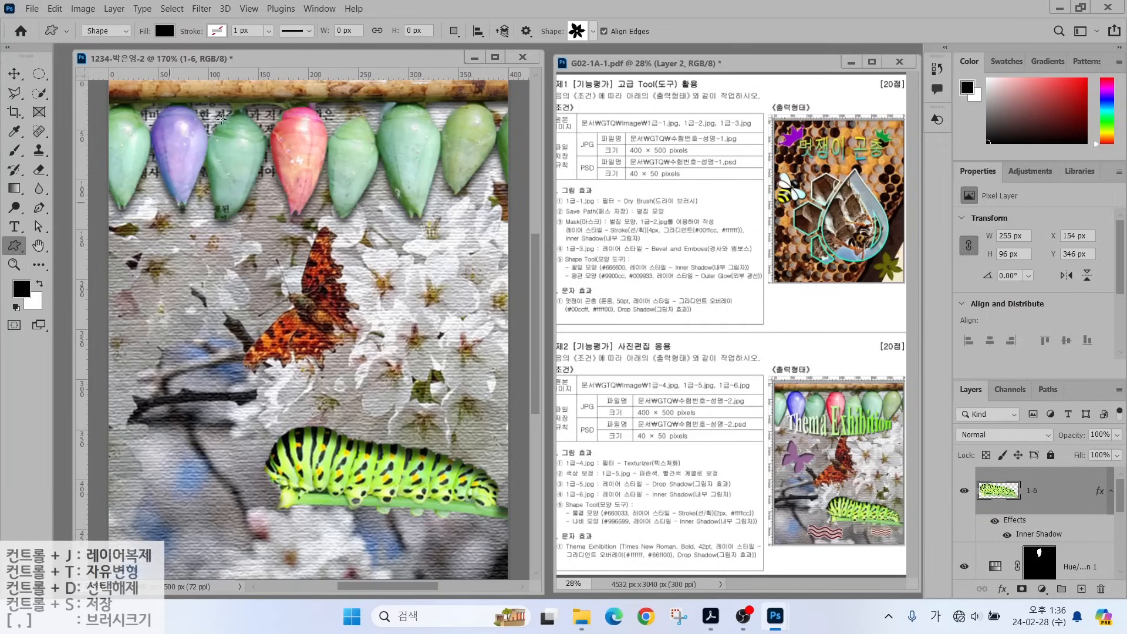
key(alt+2)
drag(106, 23, 101, 62)
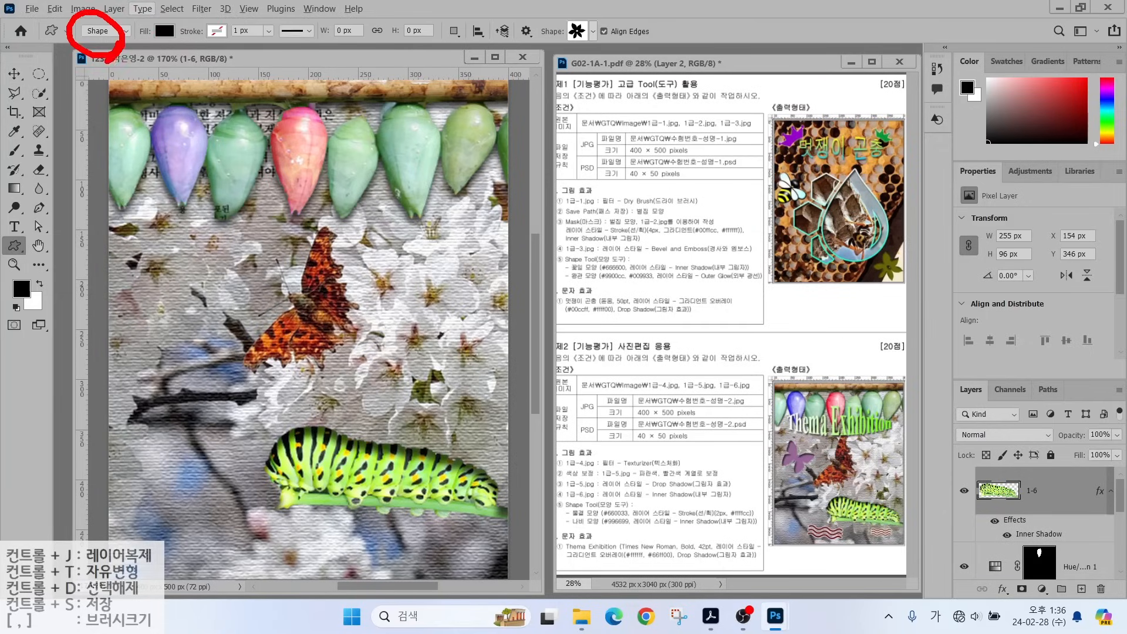
mouse_move(170, 53)
mouse_down()
mouse_move(147, 56)
mouse_move(171, 24)
mouse_up()
drag(233, 20, 199, 57)
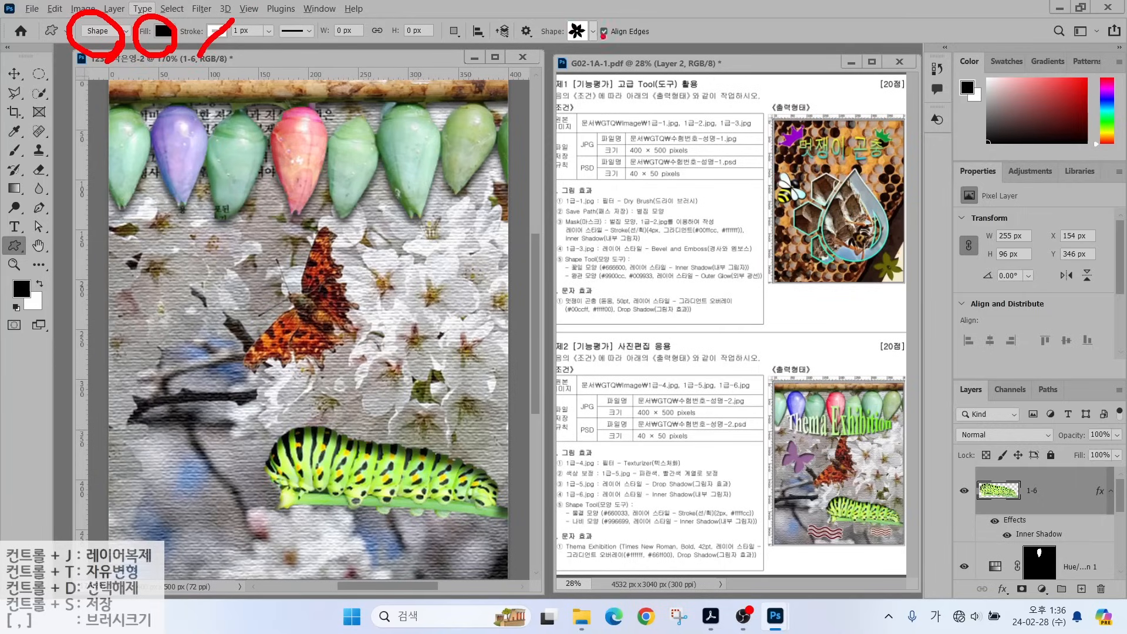
mouse_move(605, 35)
mouse_down()
mouse_move(550, 51)
mouse_move(569, 7)
mouse_move(593, 42)
mouse_up()
key(Escape)
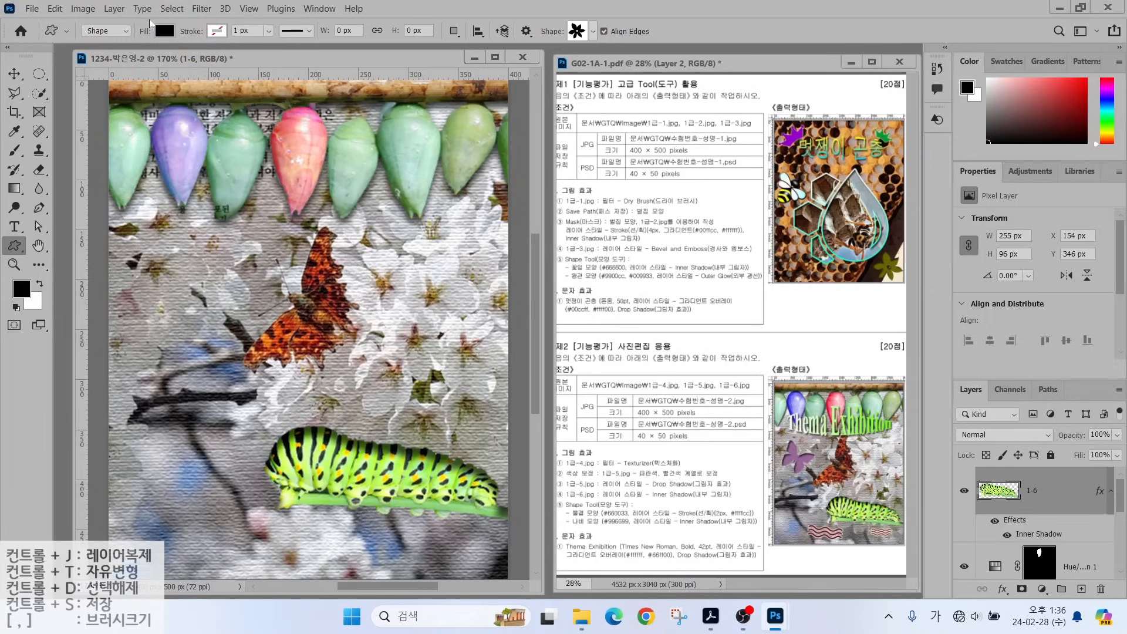
Draw a butterfly custom shape on the left side of the poster.
click(593, 31)
scroll(482, 428, down, 5)
scroll(481, 429, down, 1)
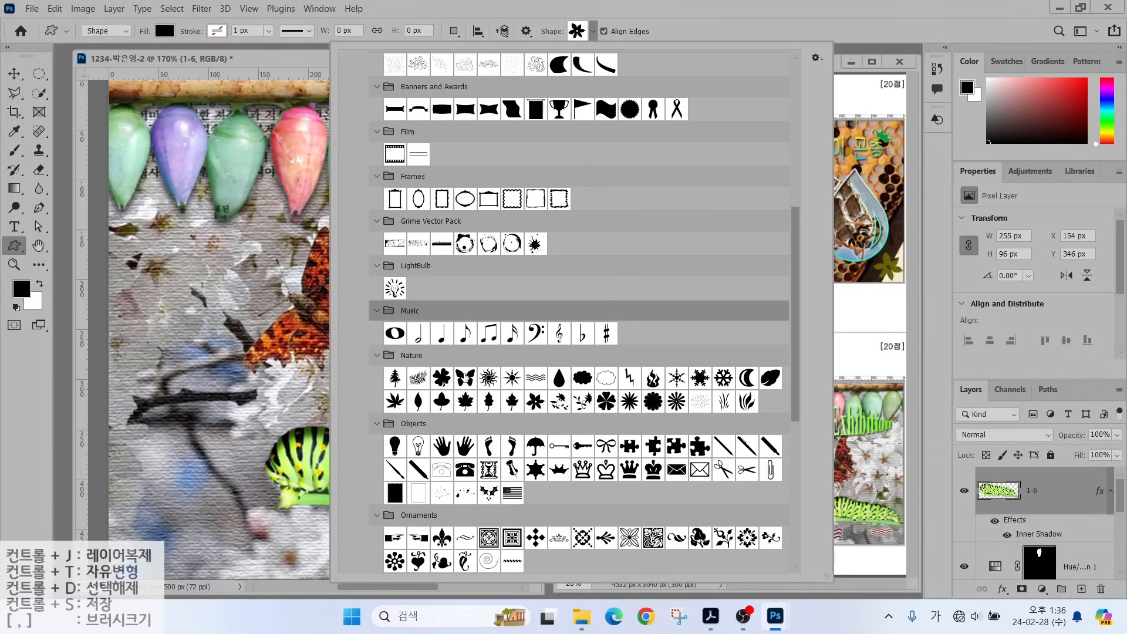
double_click(466, 379)
drag(158, 264, 238, 333)
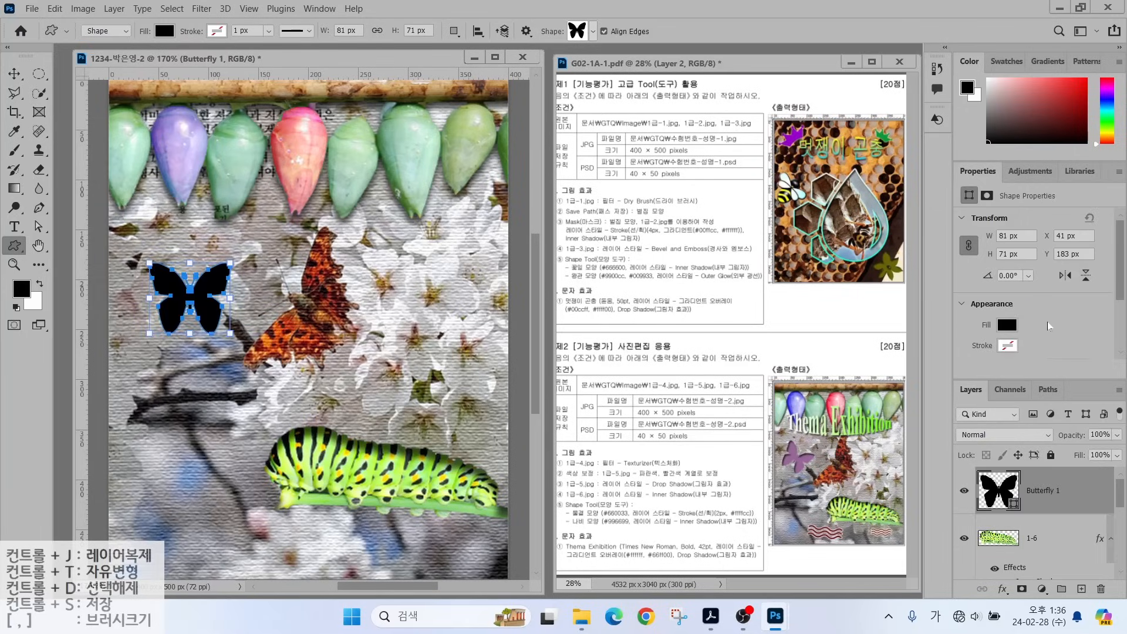
Fill the butterfly with purple #996699 and rotate it to about 36.71°.
double_click(990, 495)
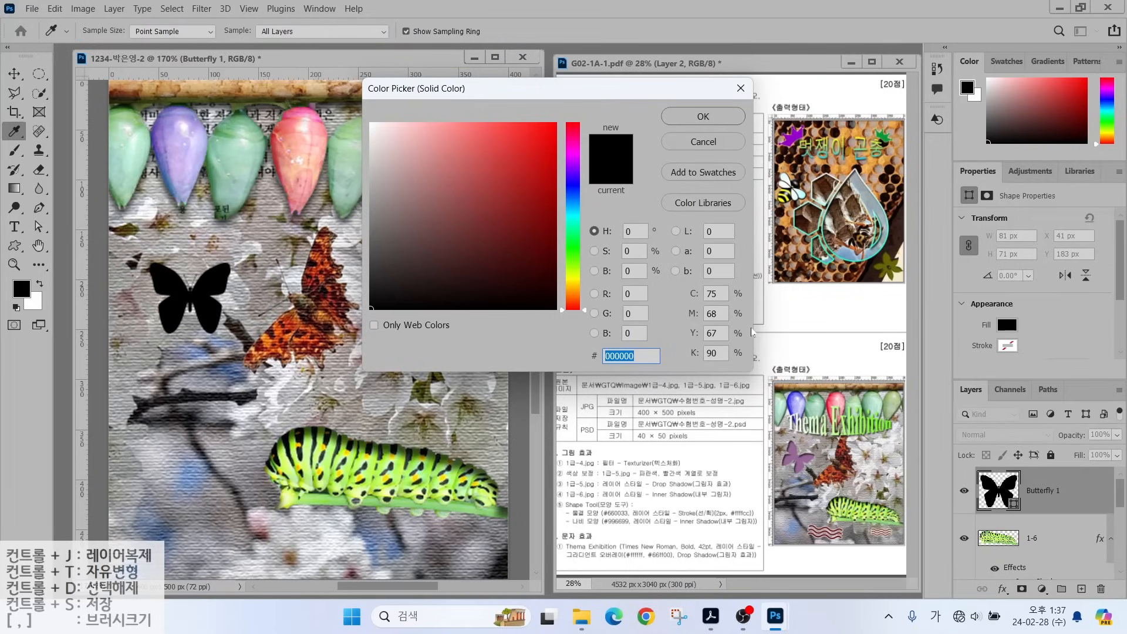
text(969)
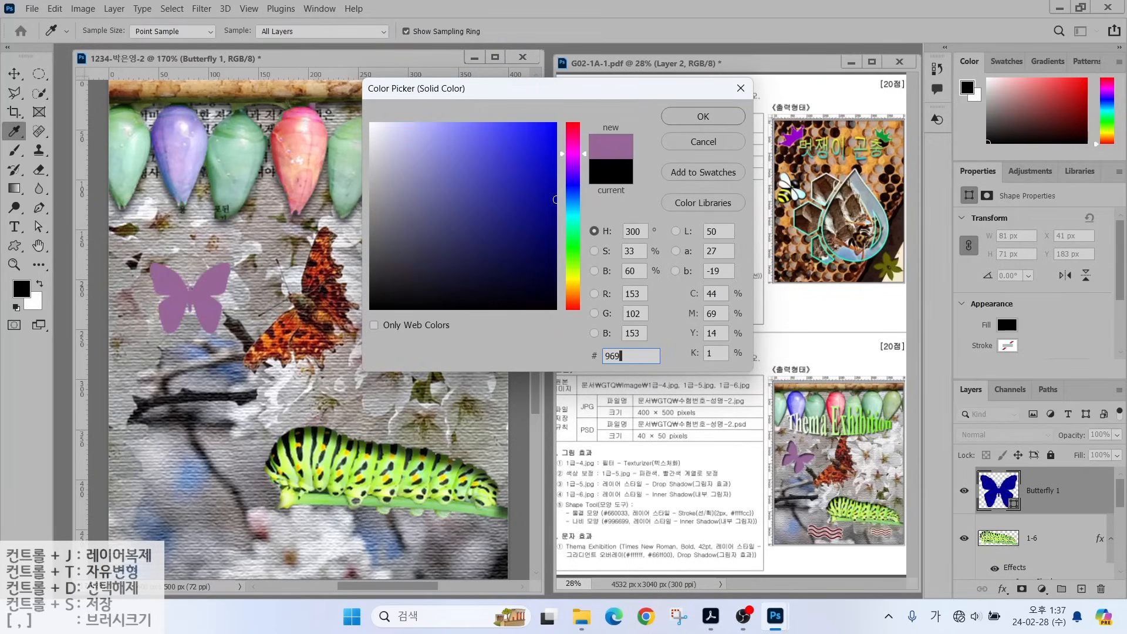
key(Return)
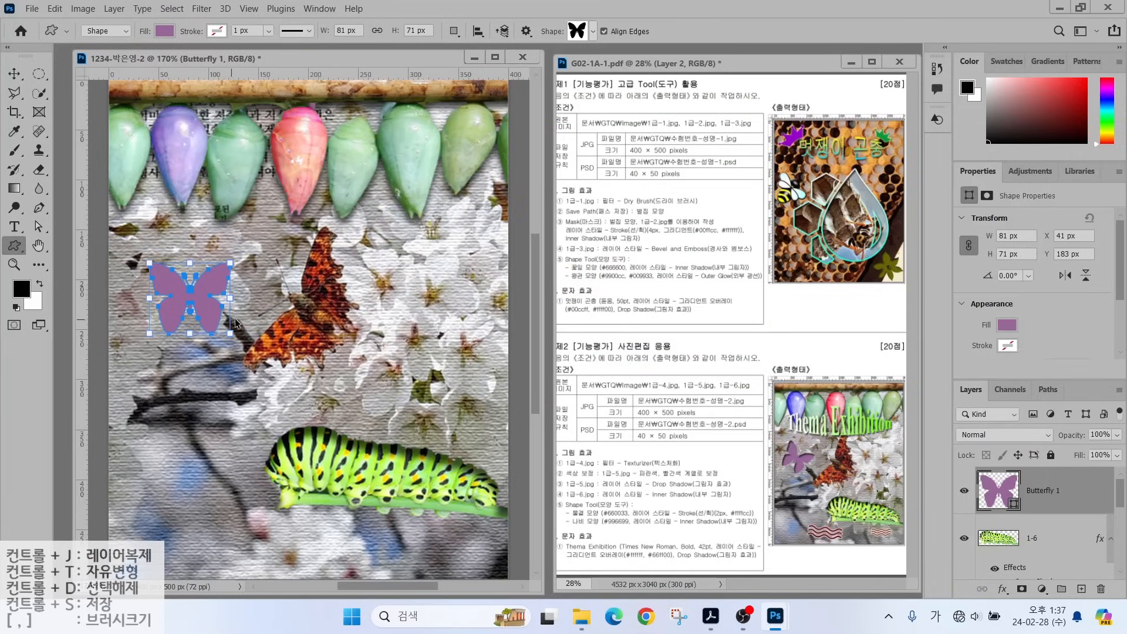
key(ctrl+t)
drag(239, 273, 222, 298)
key(Return)
Add an Inner Shadow effect to the butterfly with default settings.
click(1001, 589)
click(1024, 491)
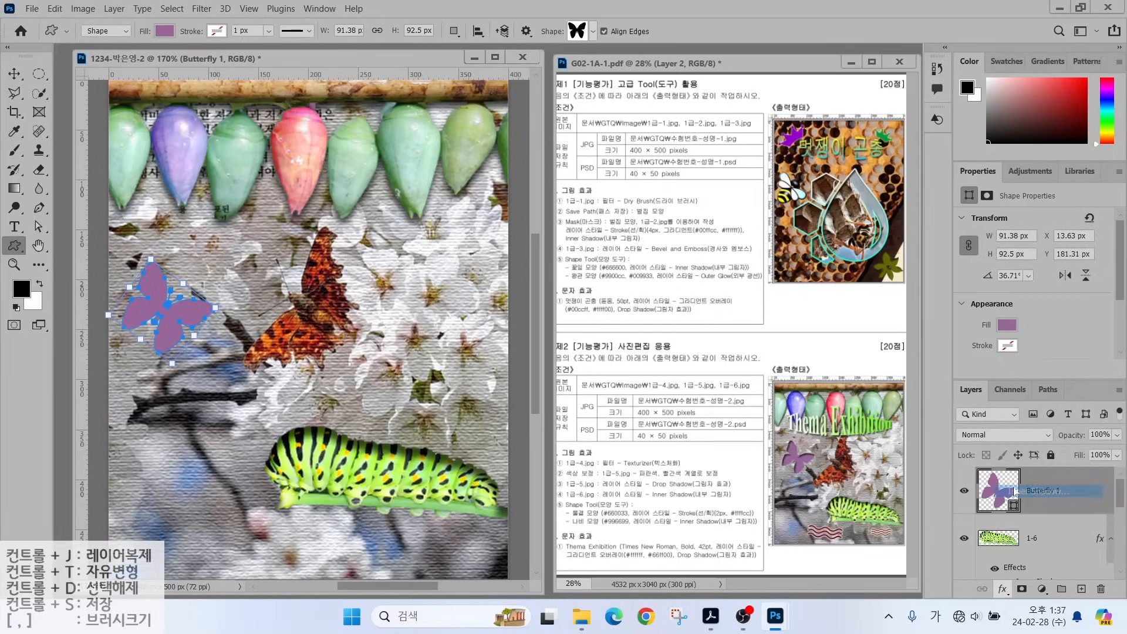
key(Return)
Draw a Waves shape near the bottom of the canvas and fill it with maroon #660033.
click(592, 31)
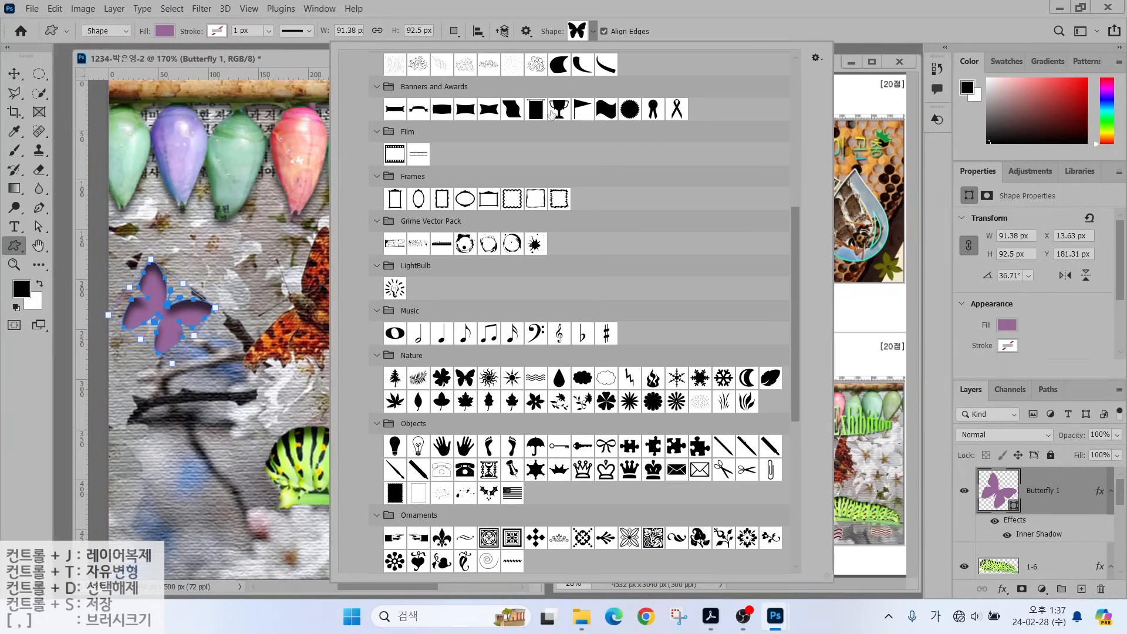
double_click(539, 172)
drag(229, 512, 339, 556)
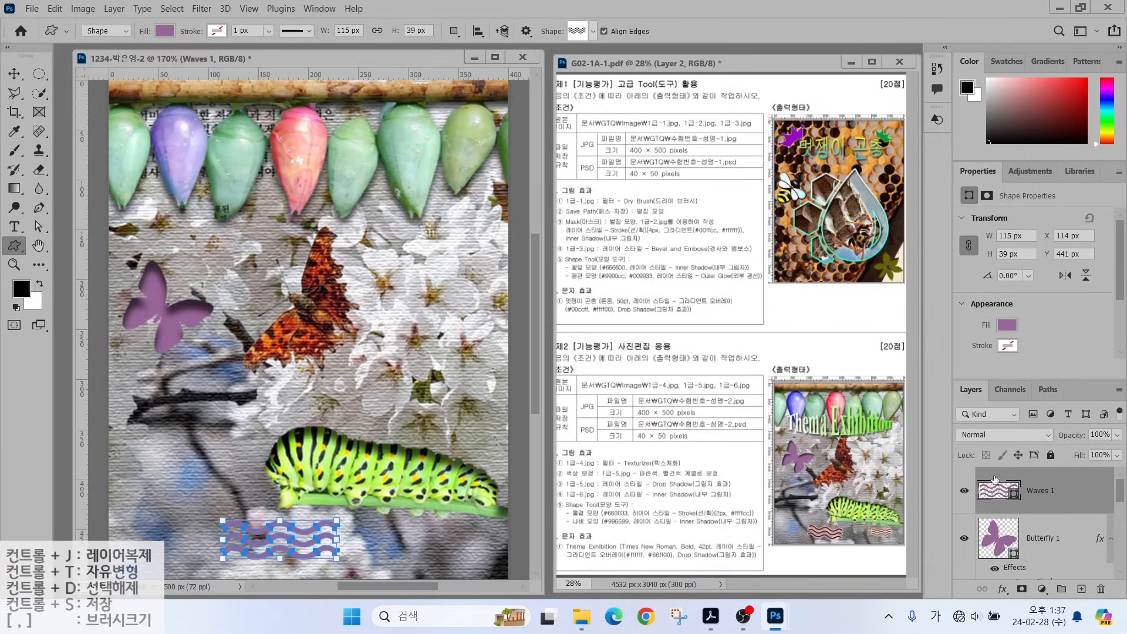
double_click(996, 487)
text(660033)
key(Return)
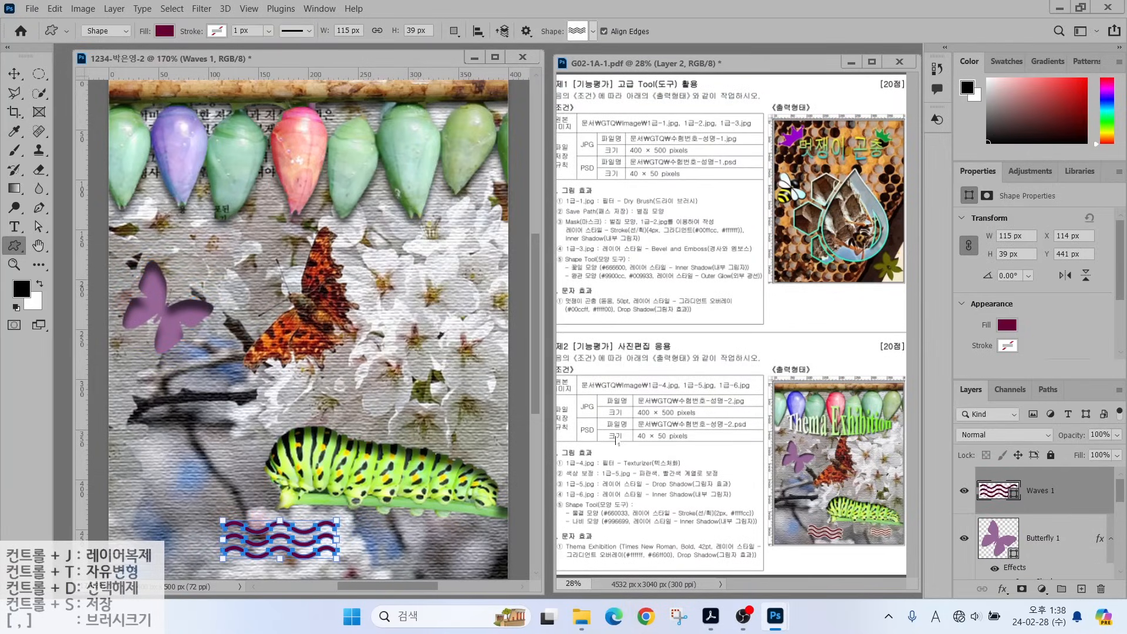
Add a 2 px Stroke to the waves with Fill Type Color set to #ffffcc.
click(1002, 589)
click(1024, 484)
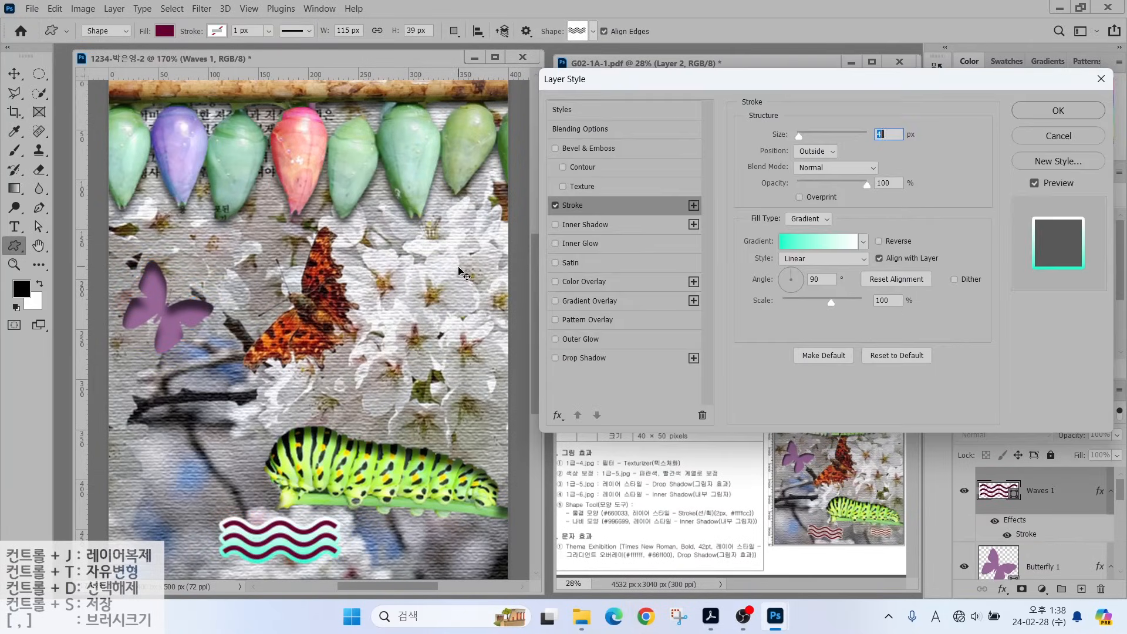
text(2)
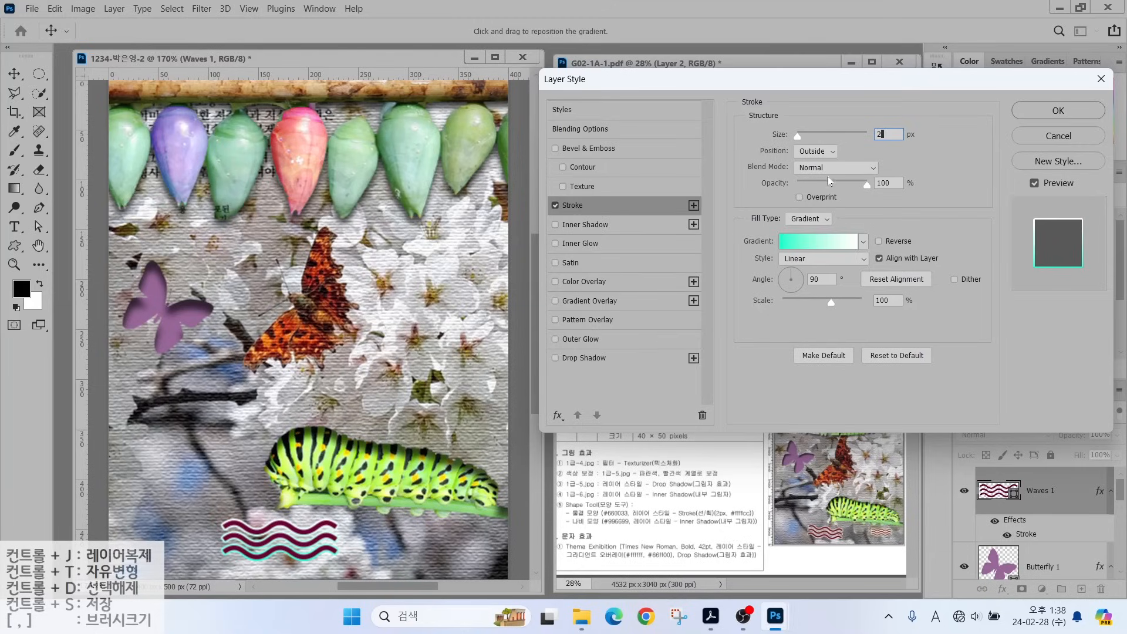
drag(821, 228, 775, 176)
click(807, 220)
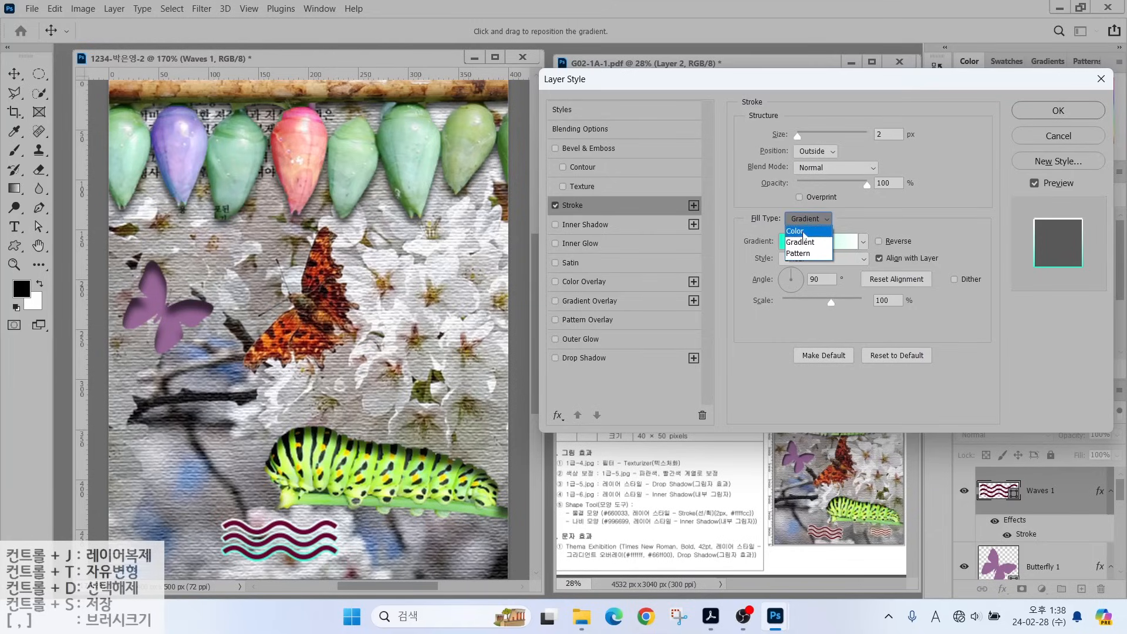
click(803, 234)
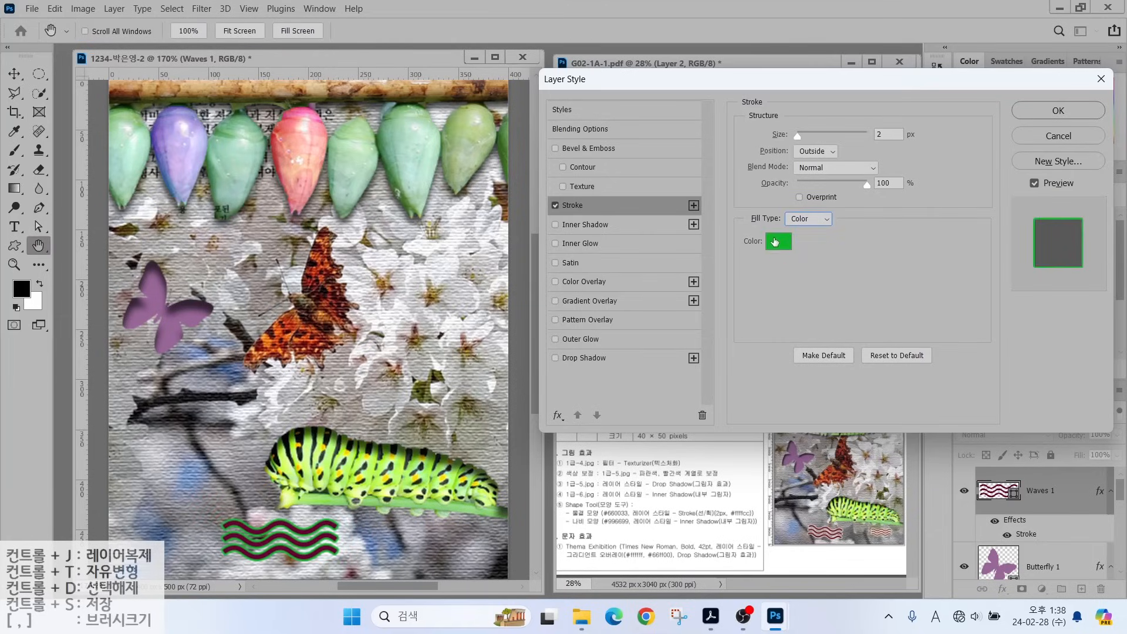
click(774, 241)
text(ff)
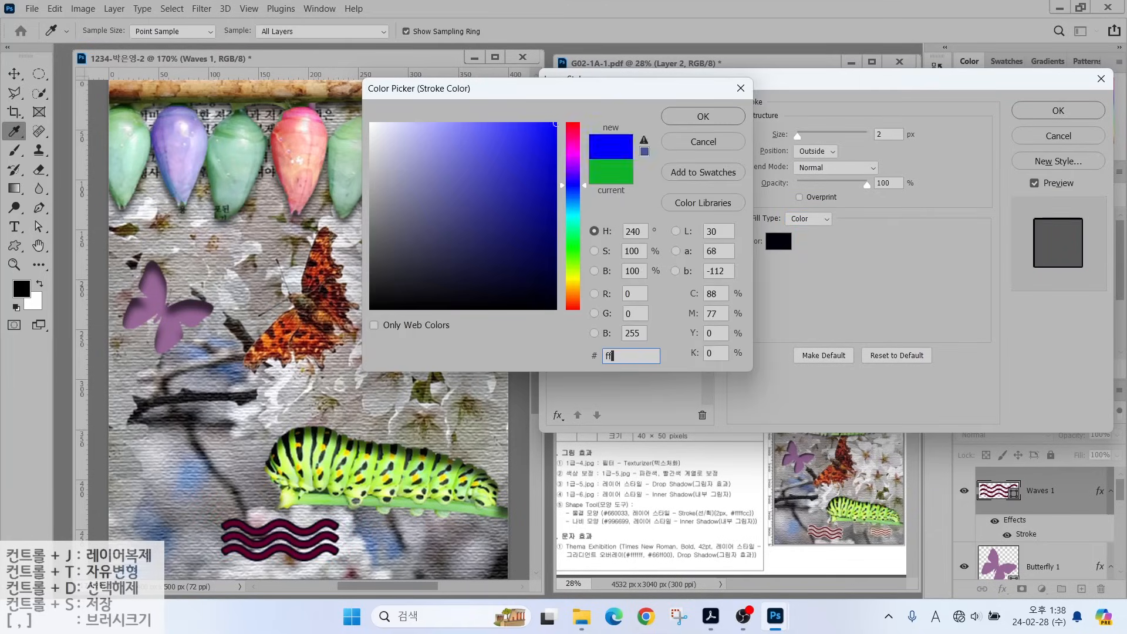
text(ffcc)
key(Return)
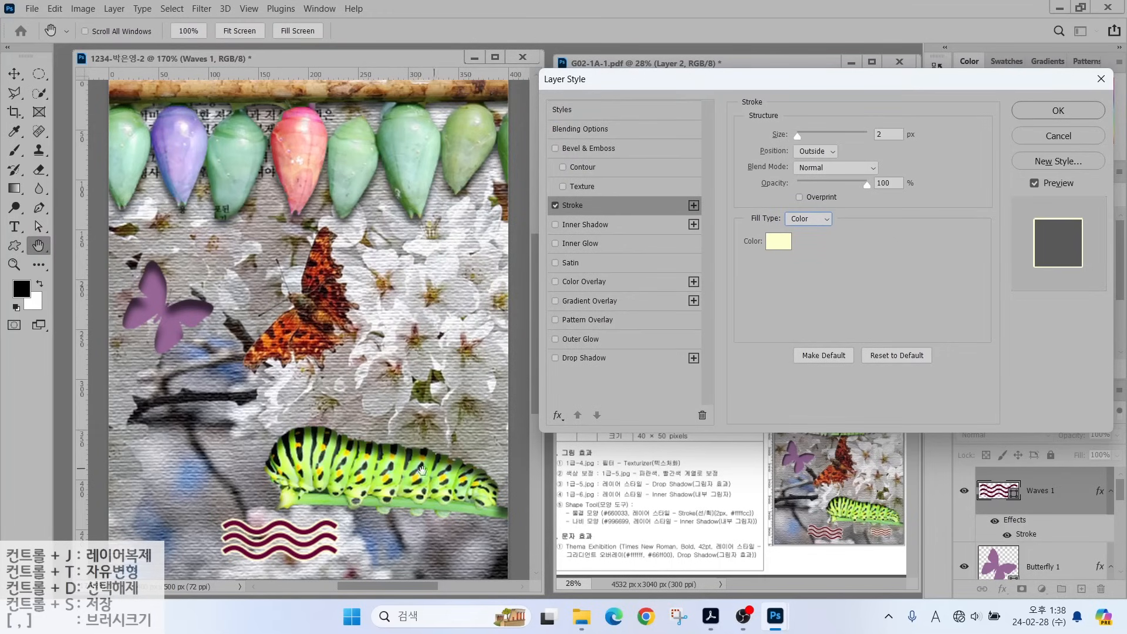
Apply the stroke, then duplicate the waves and place a smaller copy to the right.
click(1056, 111)
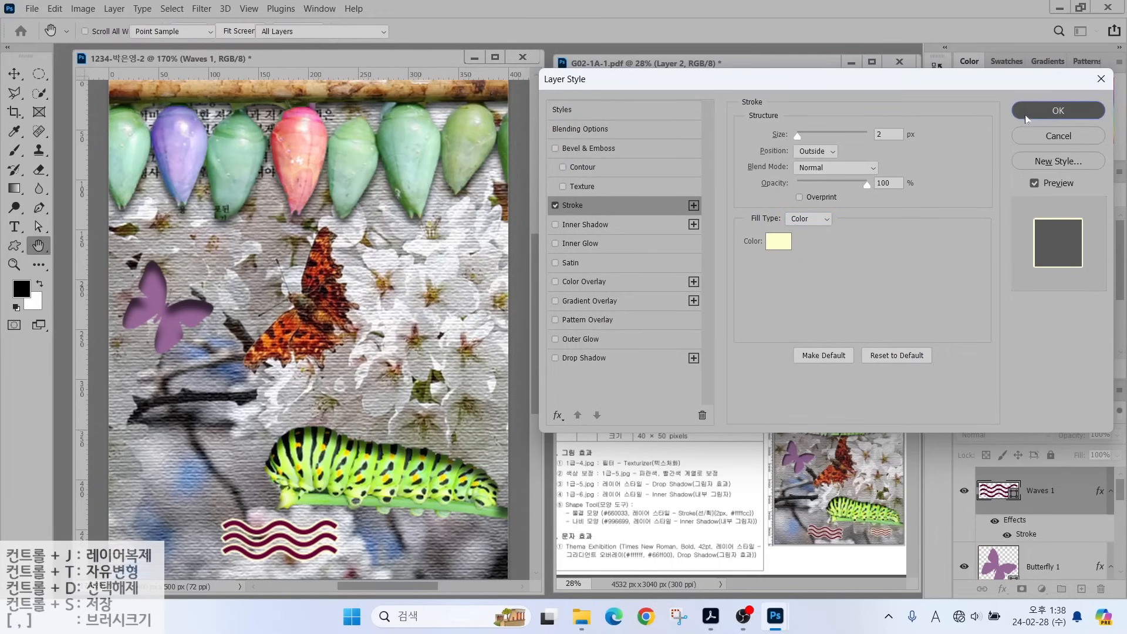
key(ctrl+j)
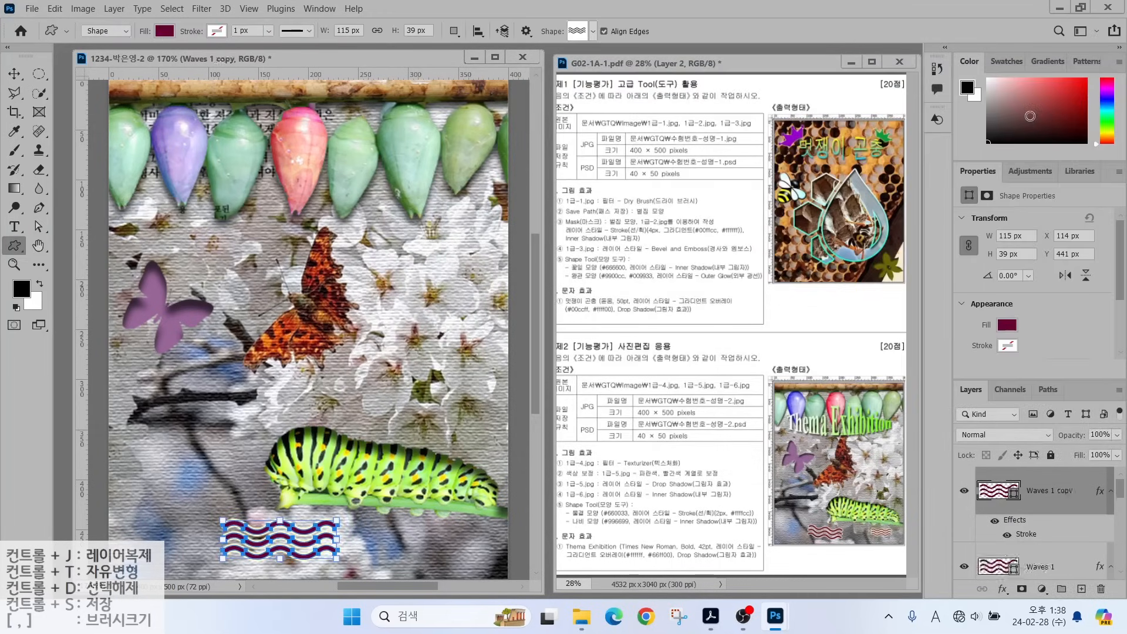
drag(224, 525, 436, 537)
key(ctrl+t)
key(Return)
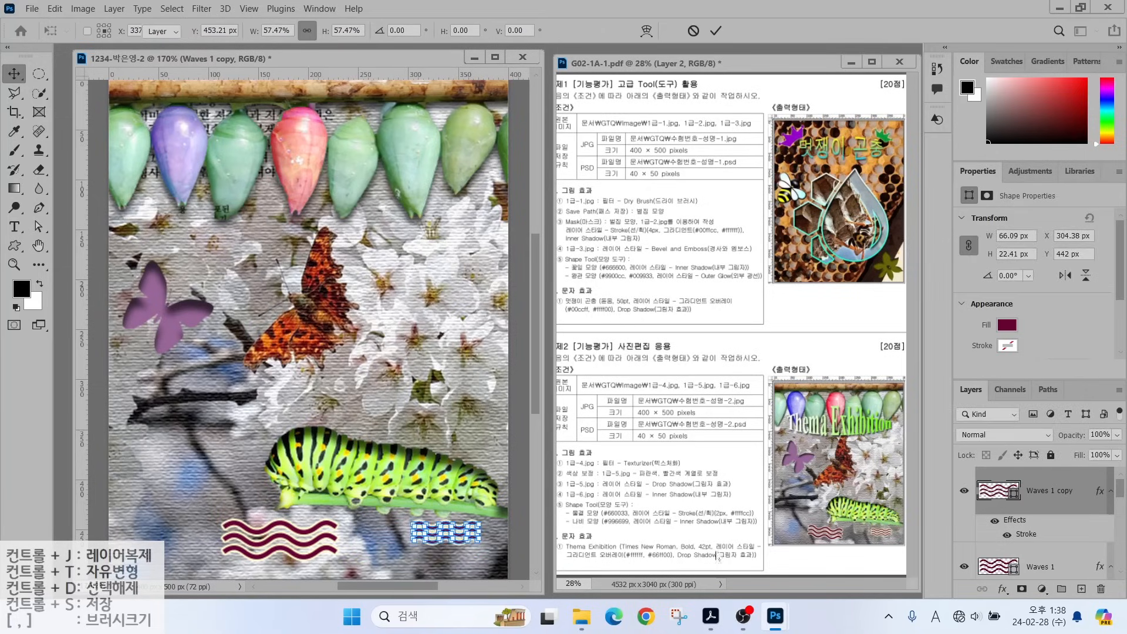
Tilt the original waves slightly, then reselect the waves copy layer.
ctrl+click(276, 537)
key(ctrl+t)
drag(205, 549, 202, 535)
key(Return)
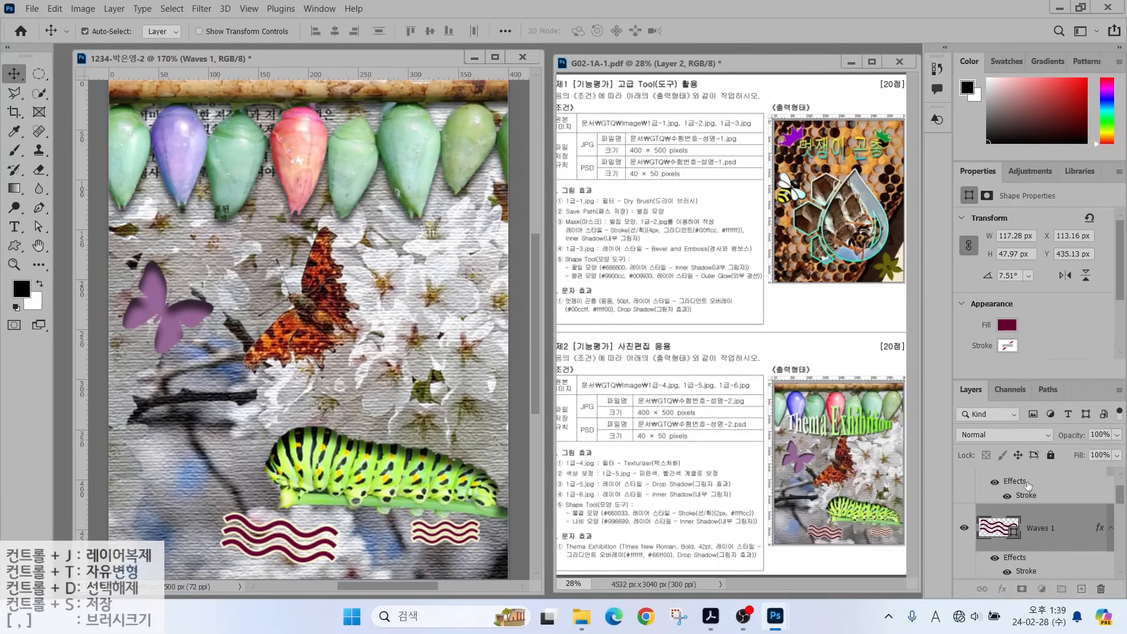
click(1024, 490)
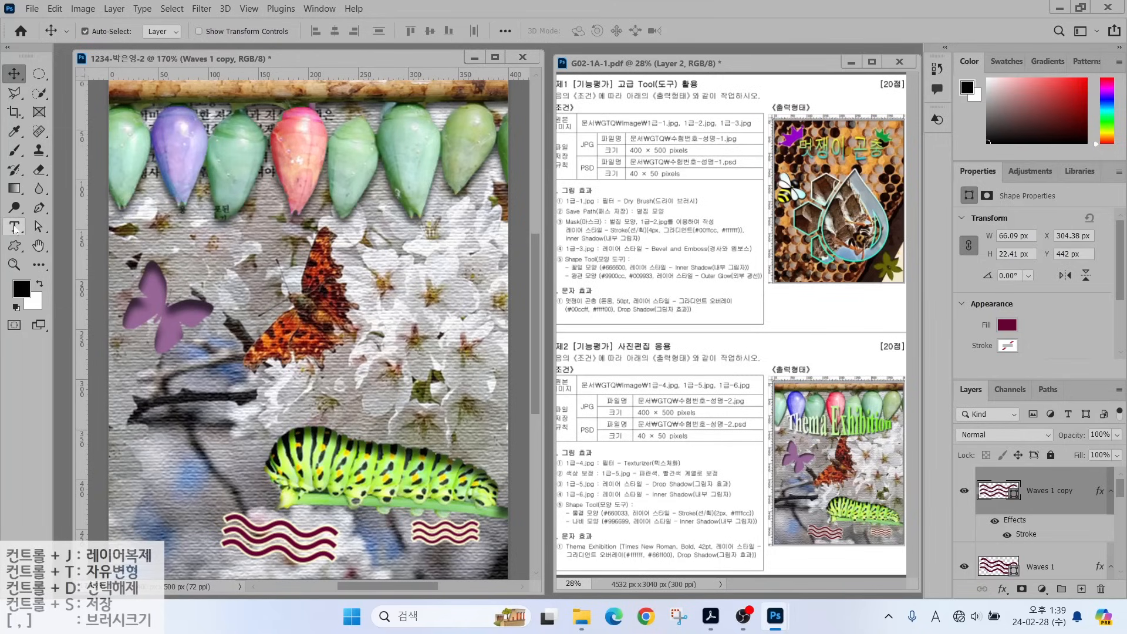
click(14, 226)
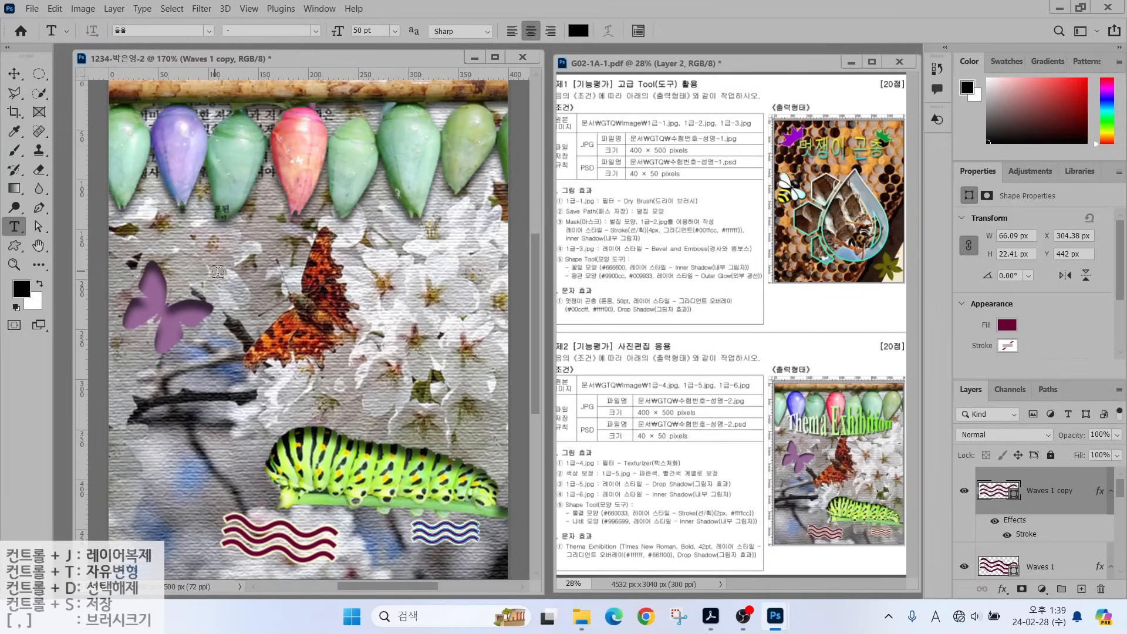
Type the title 'Thema Exhibition' on the canvas.
click(231, 286)
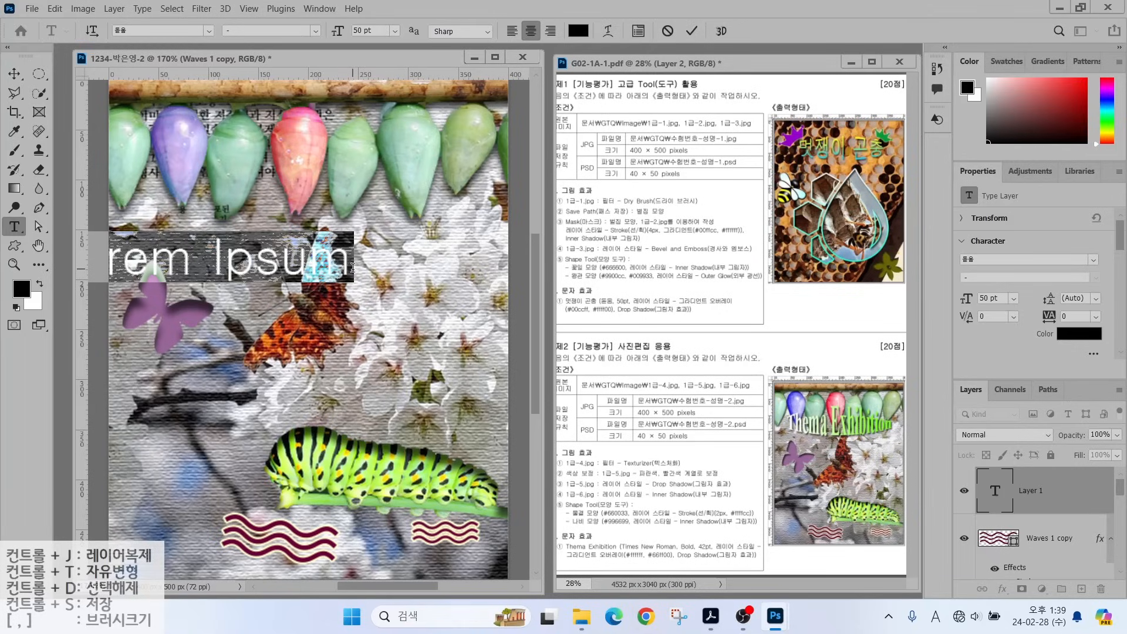
text(Thema Exhibition)
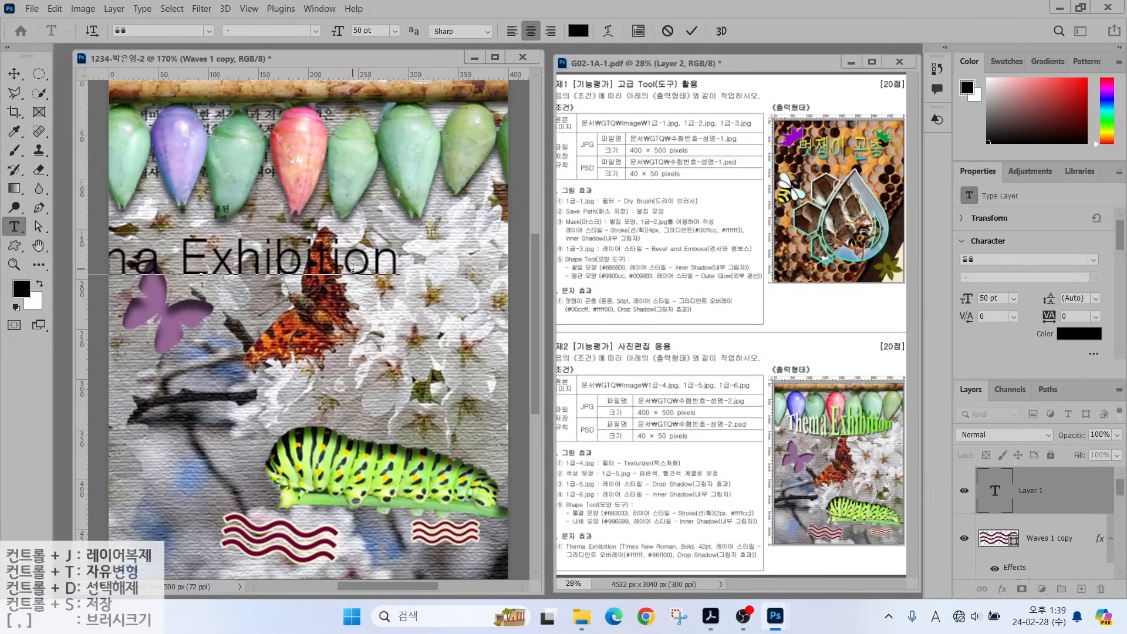
key(ctrl+Return)
Set the title to Times New Roman Bold 42 pt and add a Gradient Overlay effect.
click(208, 30)
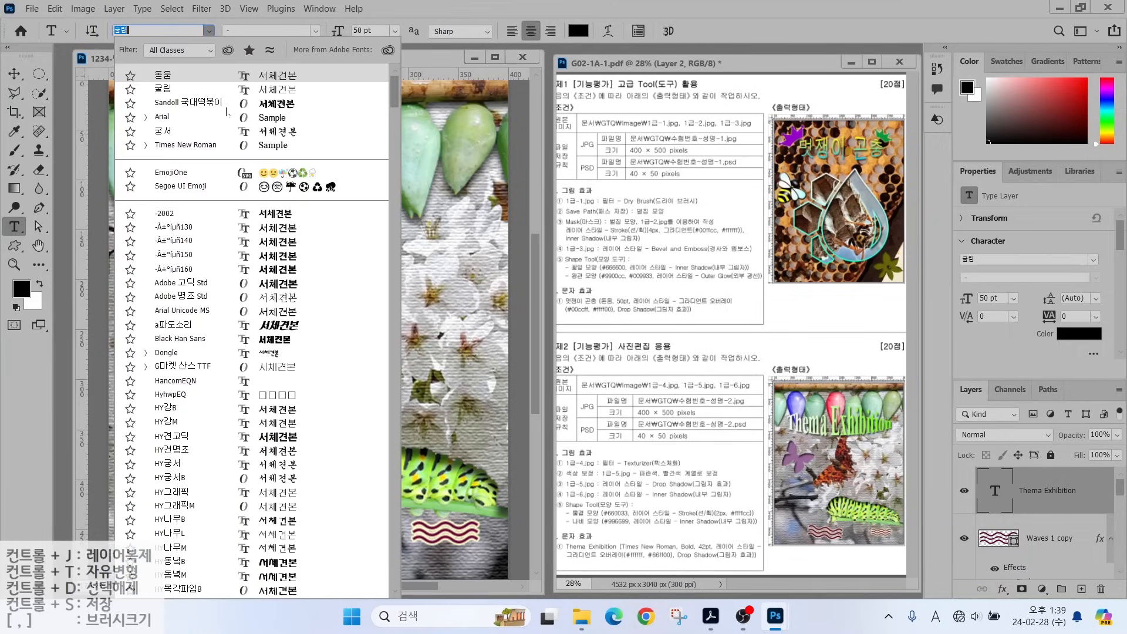
click(199, 146)
click(315, 30)
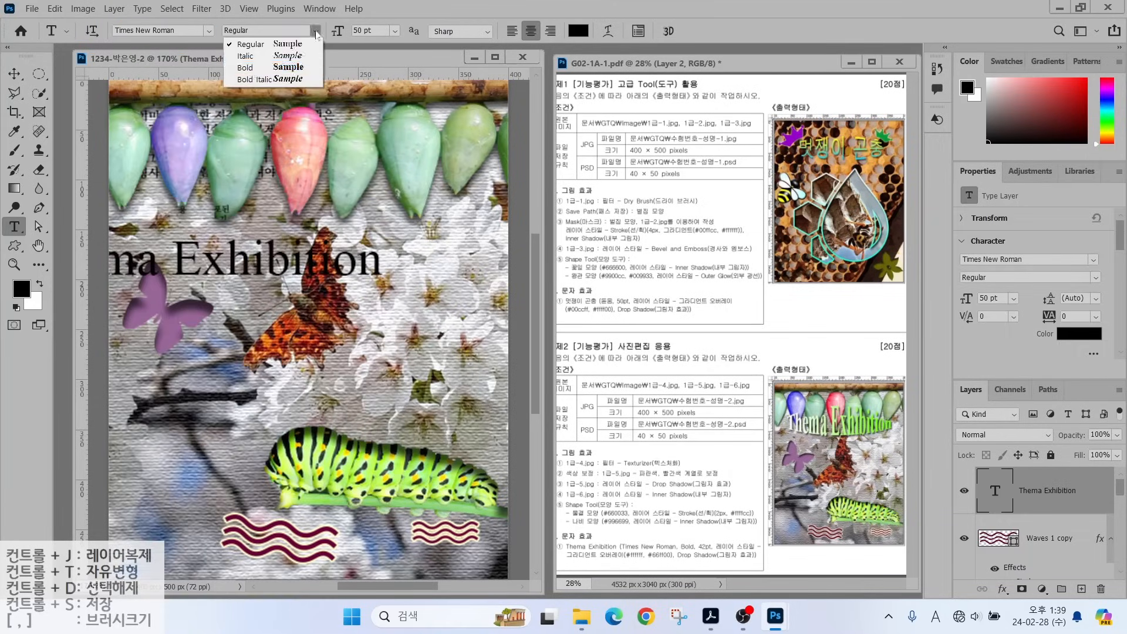
click(306, 64)
key(Tab)
text(42)
key(Return)
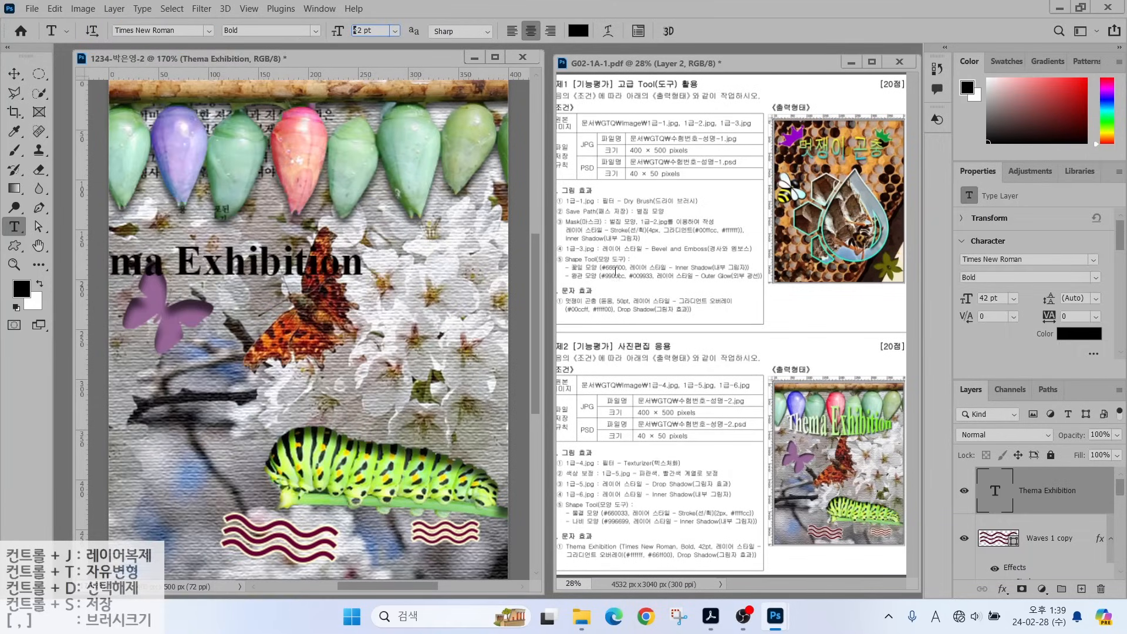
click(1002, 588)
click(1021, 606)
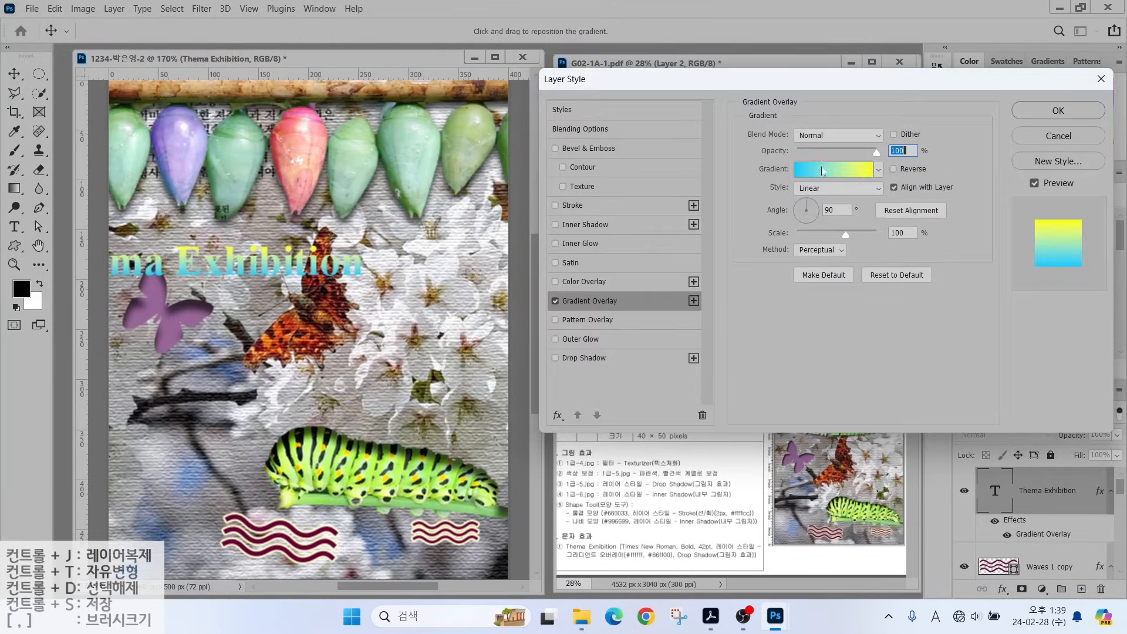
Set the gradient stops to #ffffff and #66ff00, angle about -2°, and enable Drop Shadow.
click(823, 170)
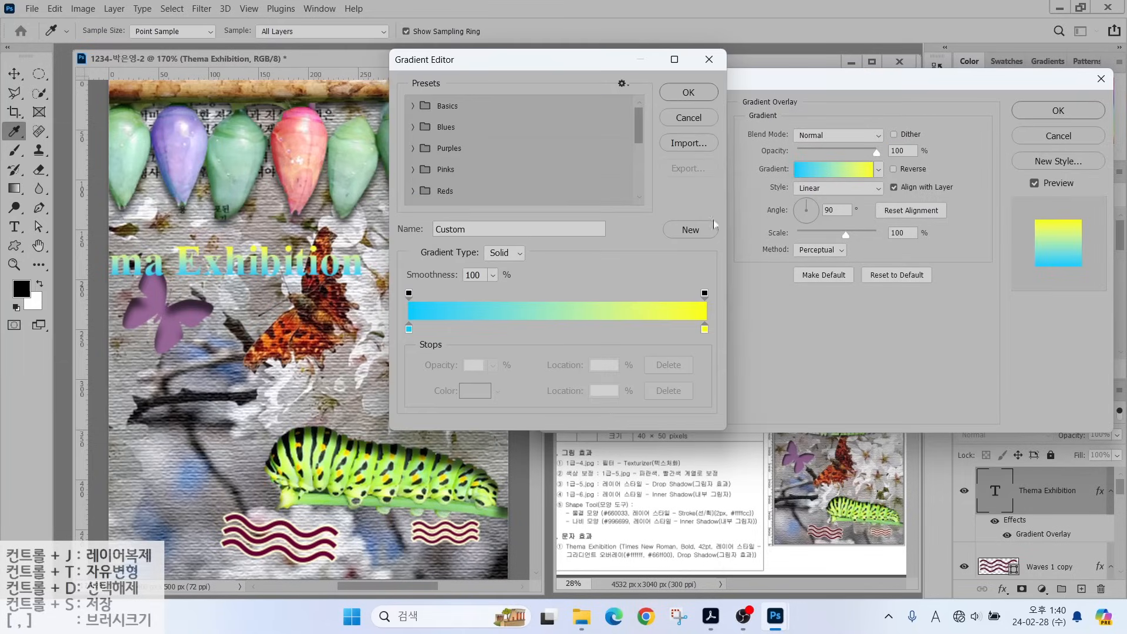
click(409, 329)
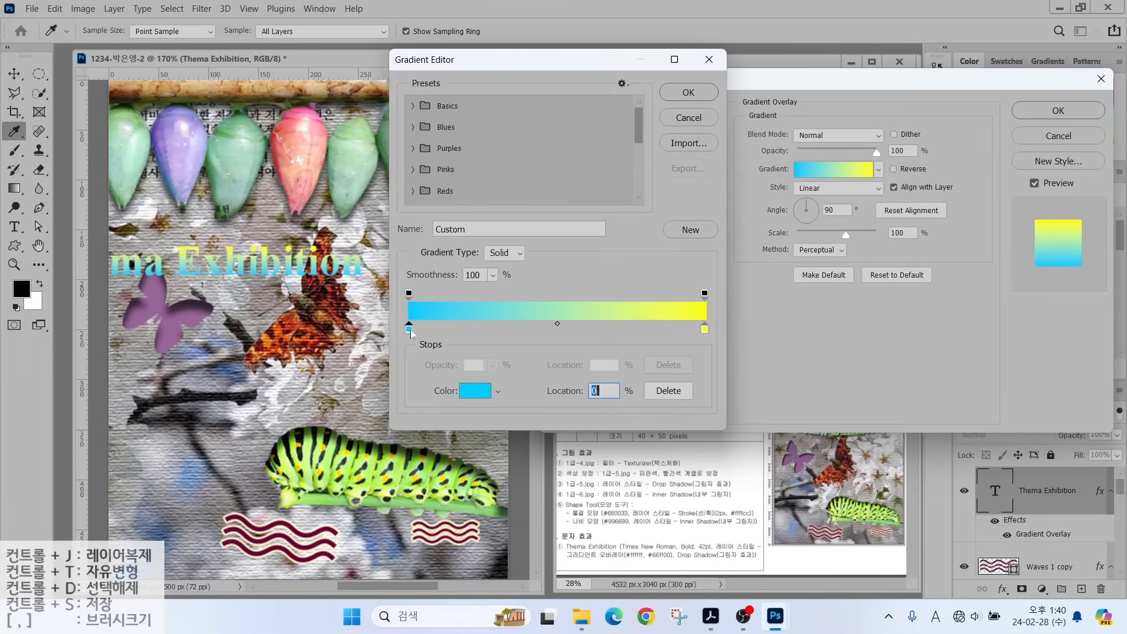
double_click(409, 329)
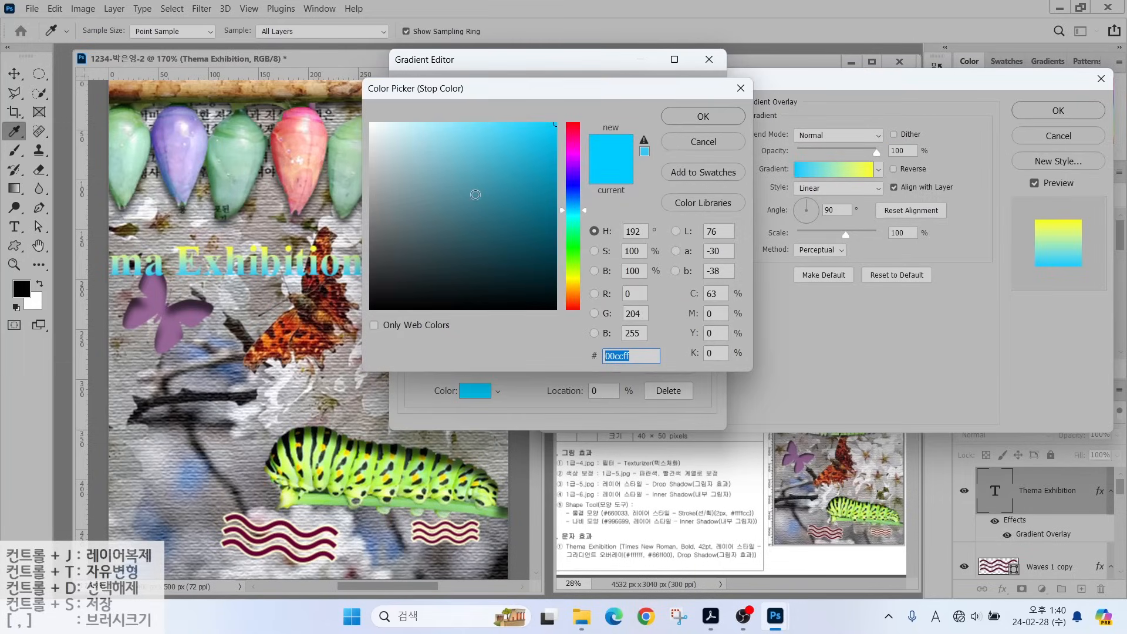
text(ffffff)
key(Return)
click(704, 330)
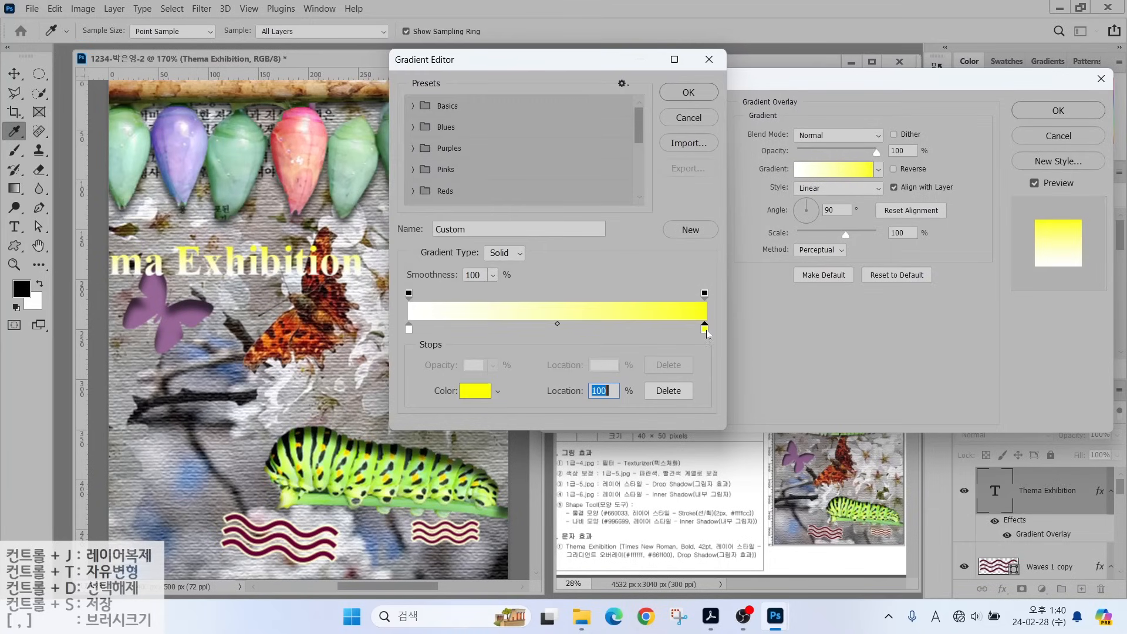
double_click(705, 330)
text(66ff00)
key(Return)
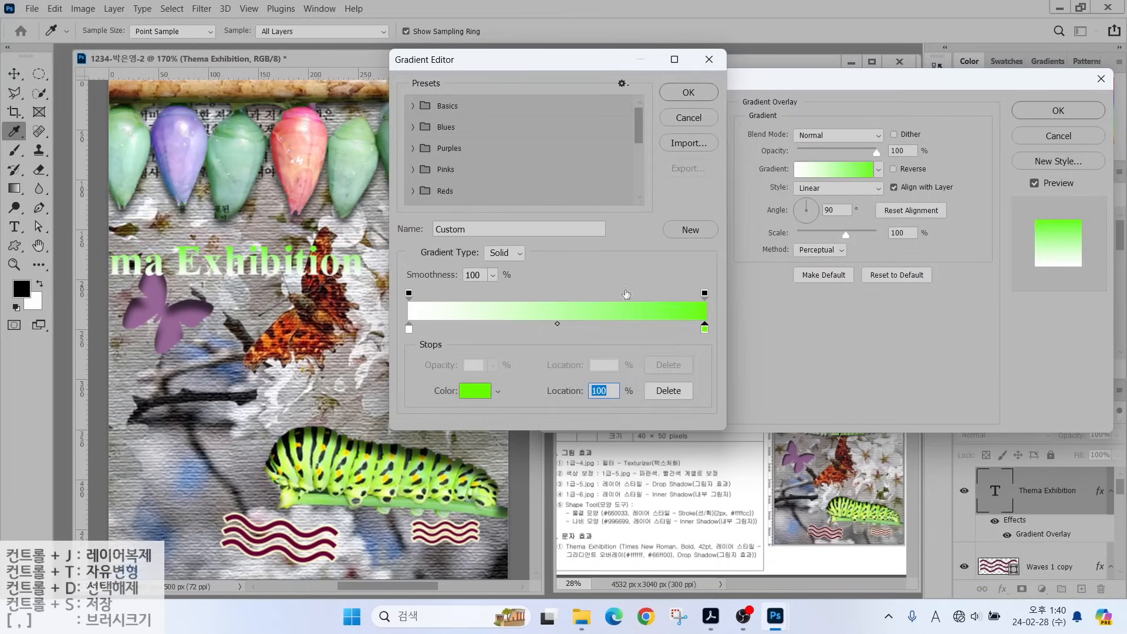
click(688, 92)
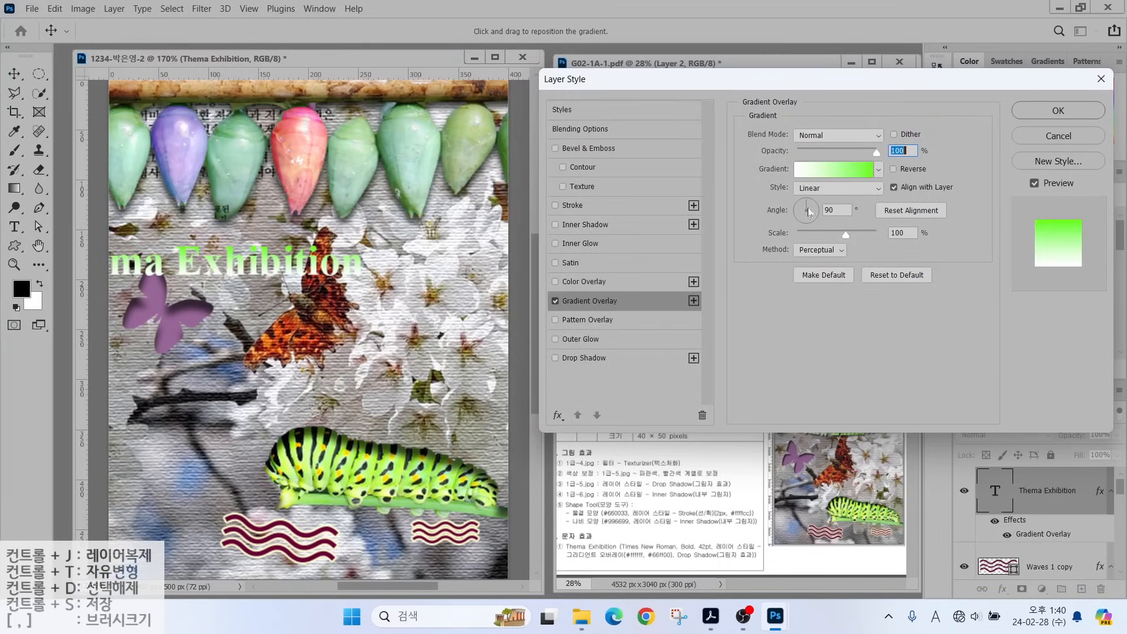
drag(808, 202, 816, 212)
click(612, 358)
Confirm the layer styles and move the 'Thema Exhibition' title to the top centre.
click(1057, 110)
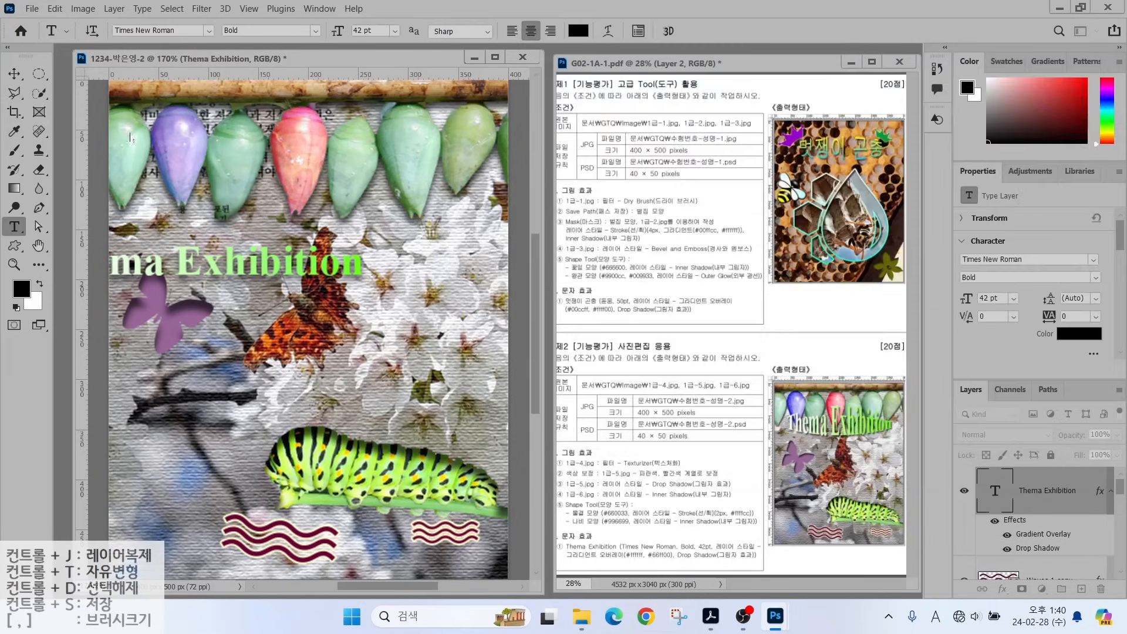
drag(246, 272, 352, 219)
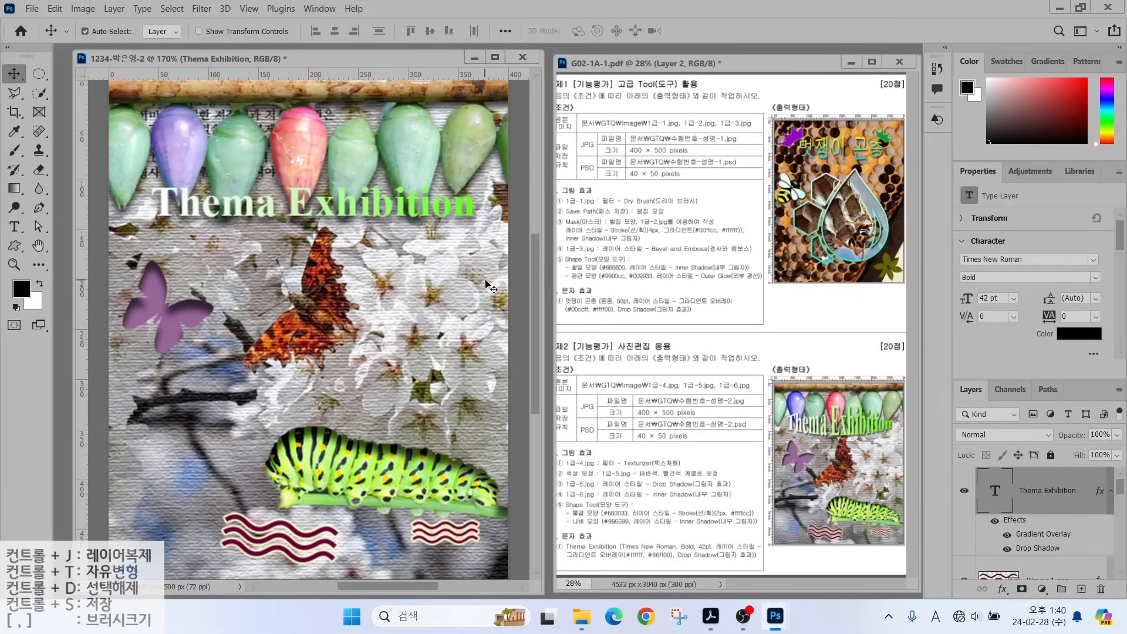
key(alt)
mouse_move(775, 411)
mouse_down()
mouse_move(887, 403)
mouse_move(910, 418)
mouse_up()
drag(821, 425, 905, 445)
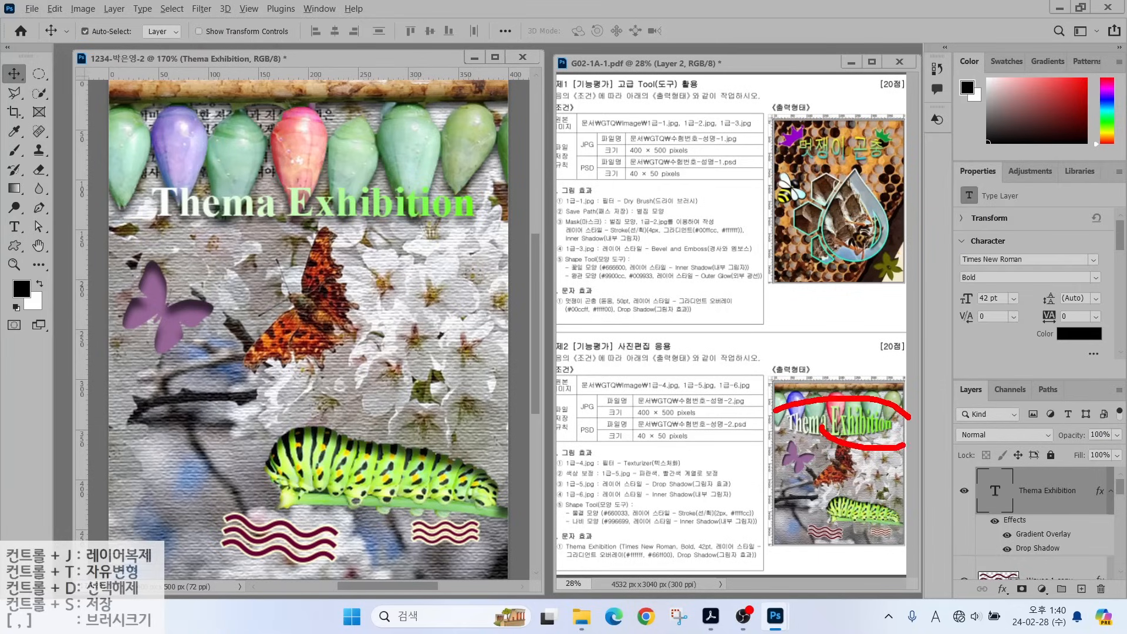
key(Escape)
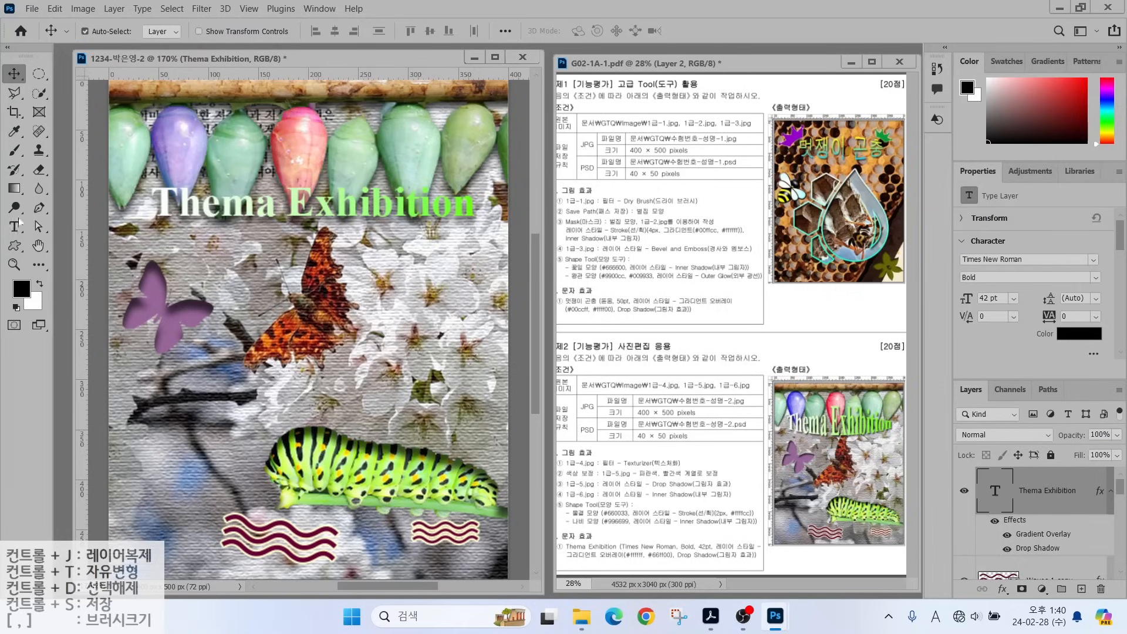
key(t)
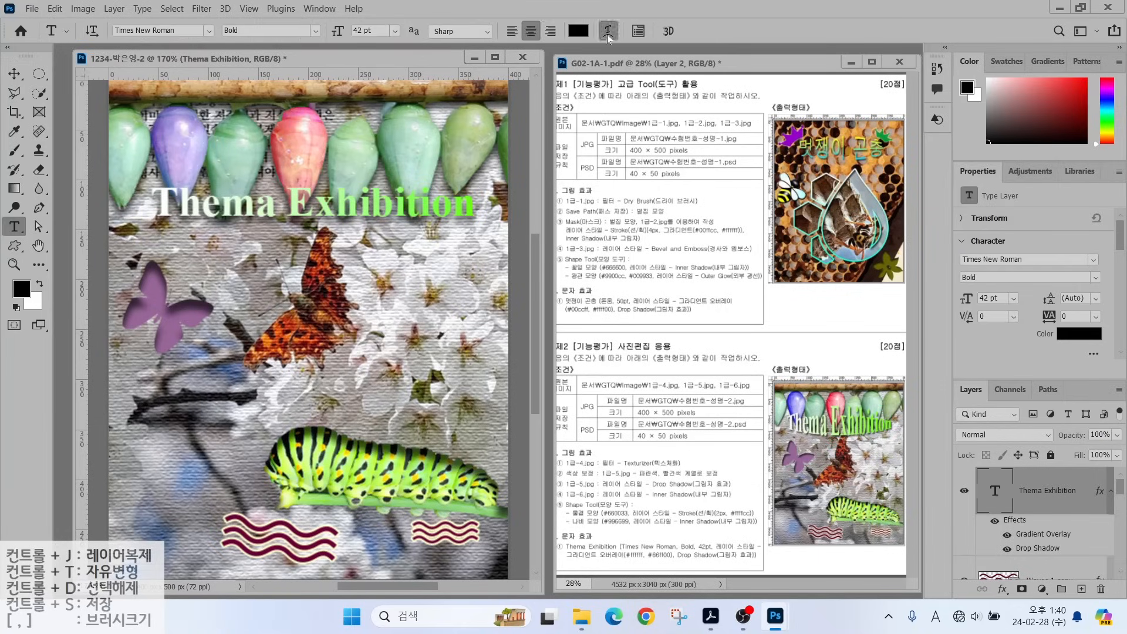
Warp the title with the Bulge style at a +38% bend.
click(607, 32)
click(568, 175)
click(576, 278)
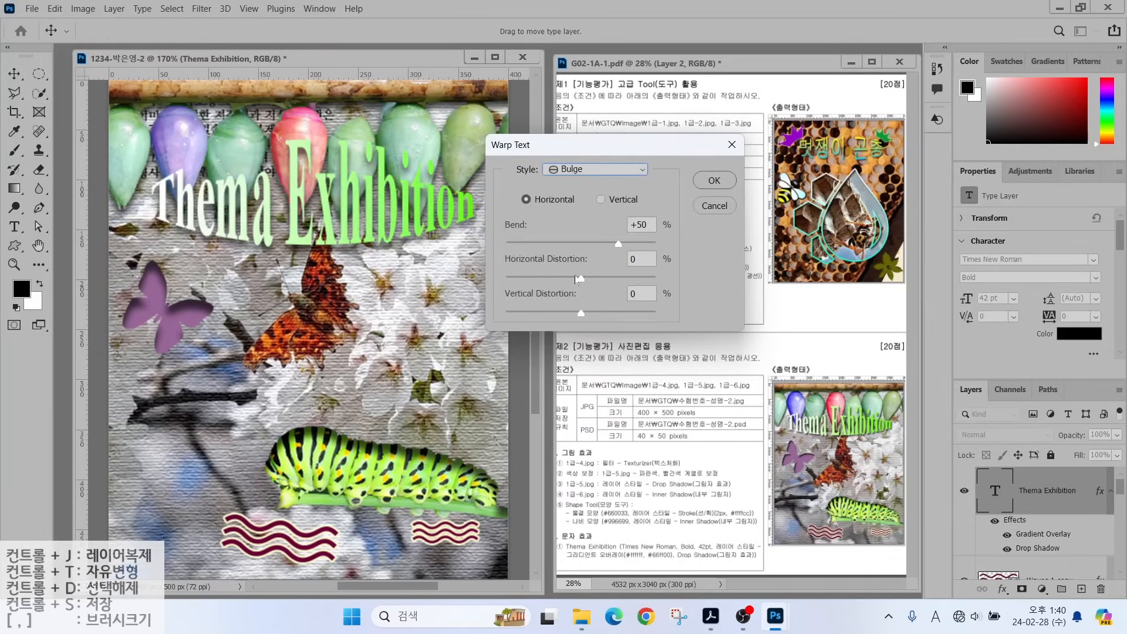
drag(619, 247, 615, 248)
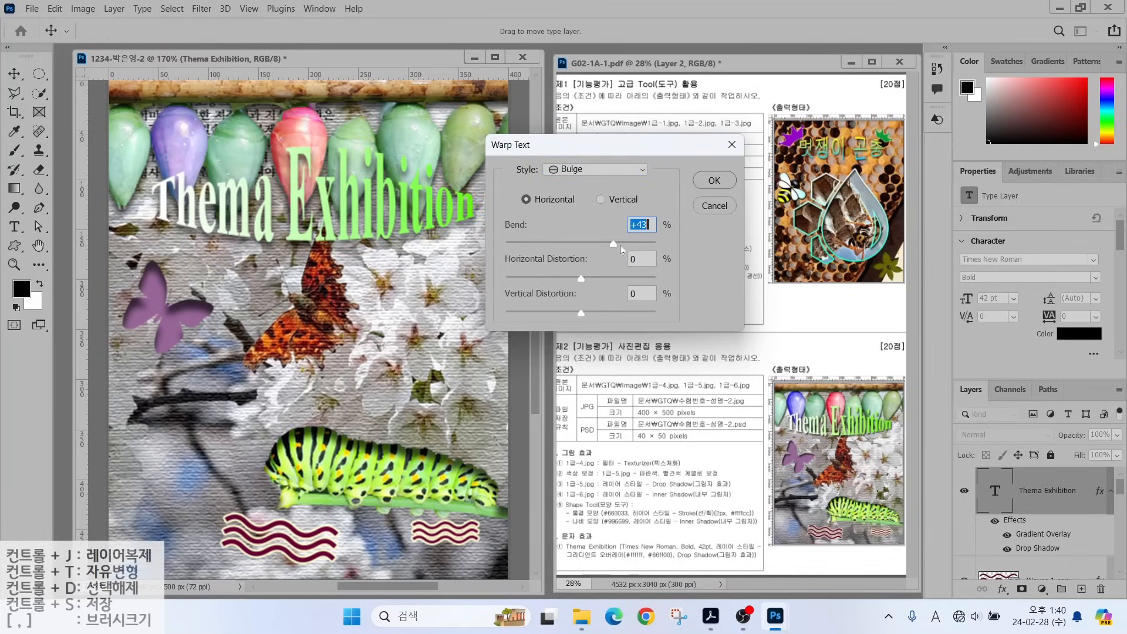
drag(613, 247, 610, 248)
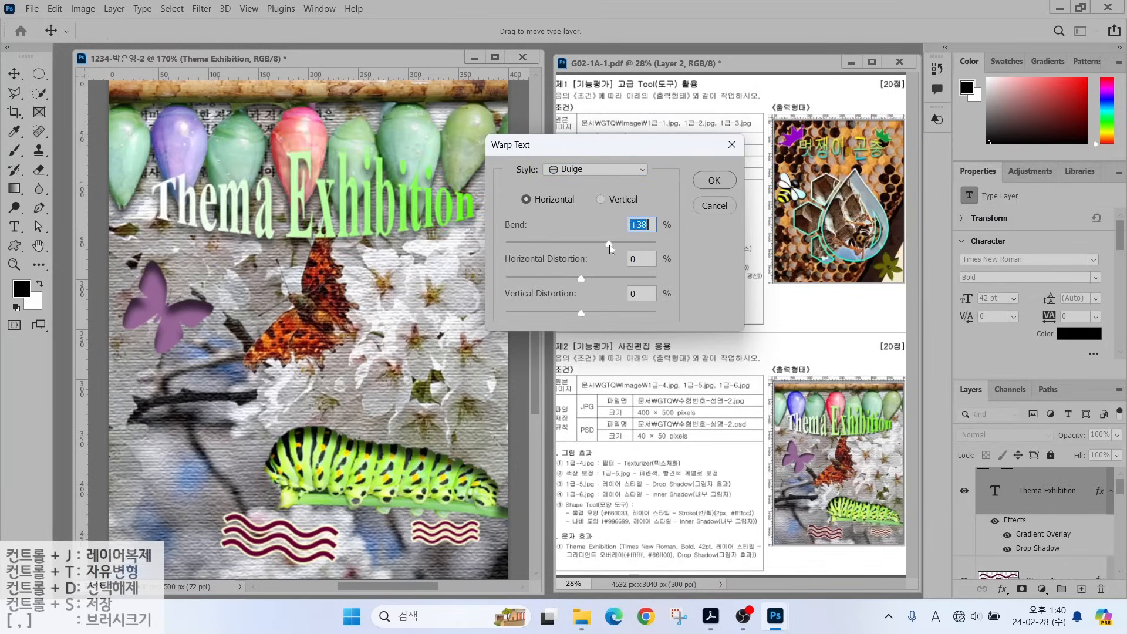
click(714, 180)
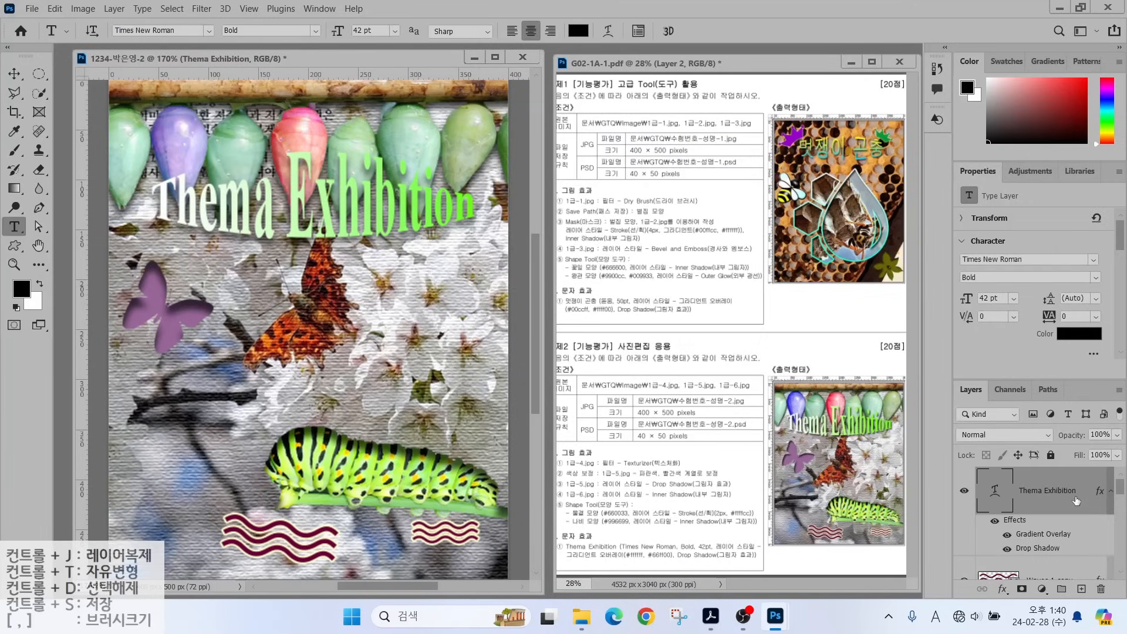
Save the poster as a PSD in the GTQ folder.
mouse_move(1117, 498)
mouse_down()
mouse_move(1116, 557)
mouse_move(1122, 477)
mouse_up()
click(31, 9)
click(57, 169)
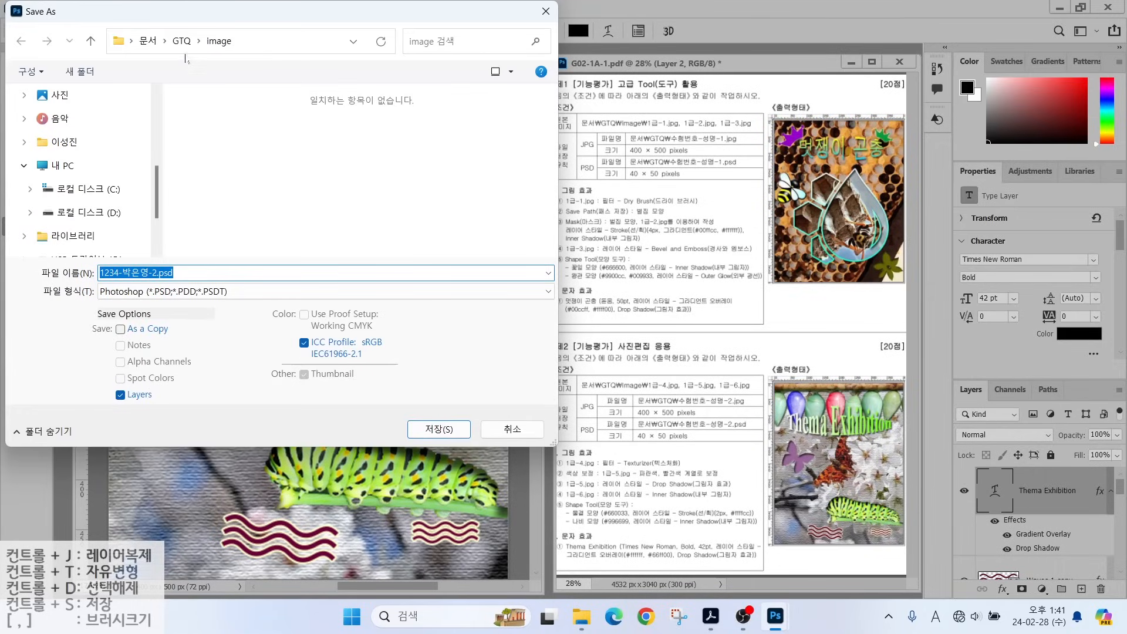
click(181, 40)
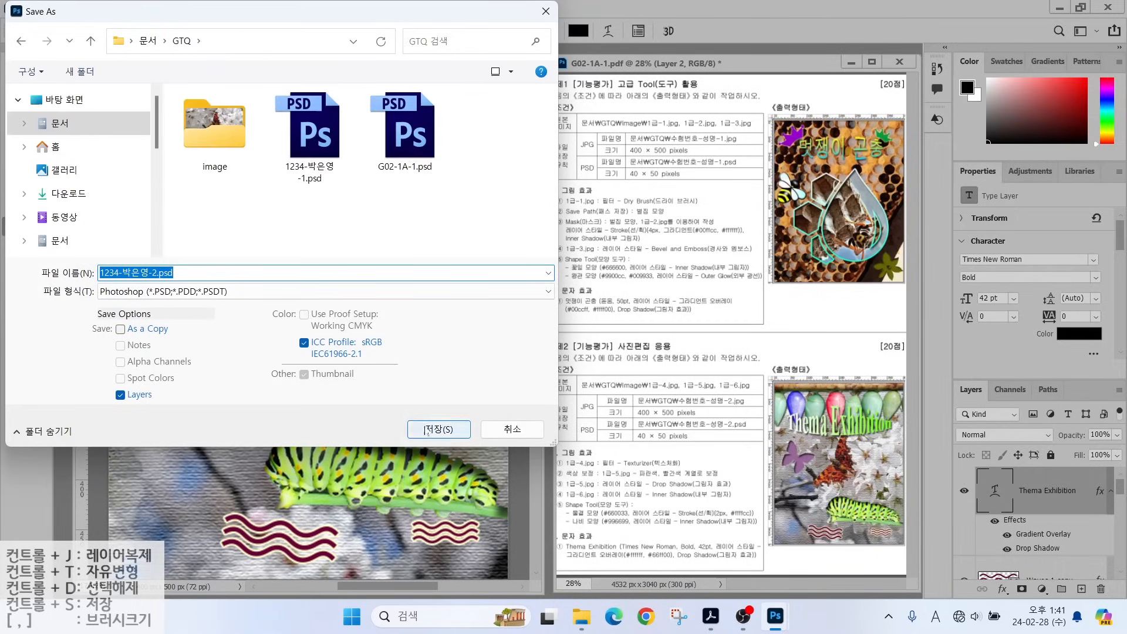
click(426, 429)
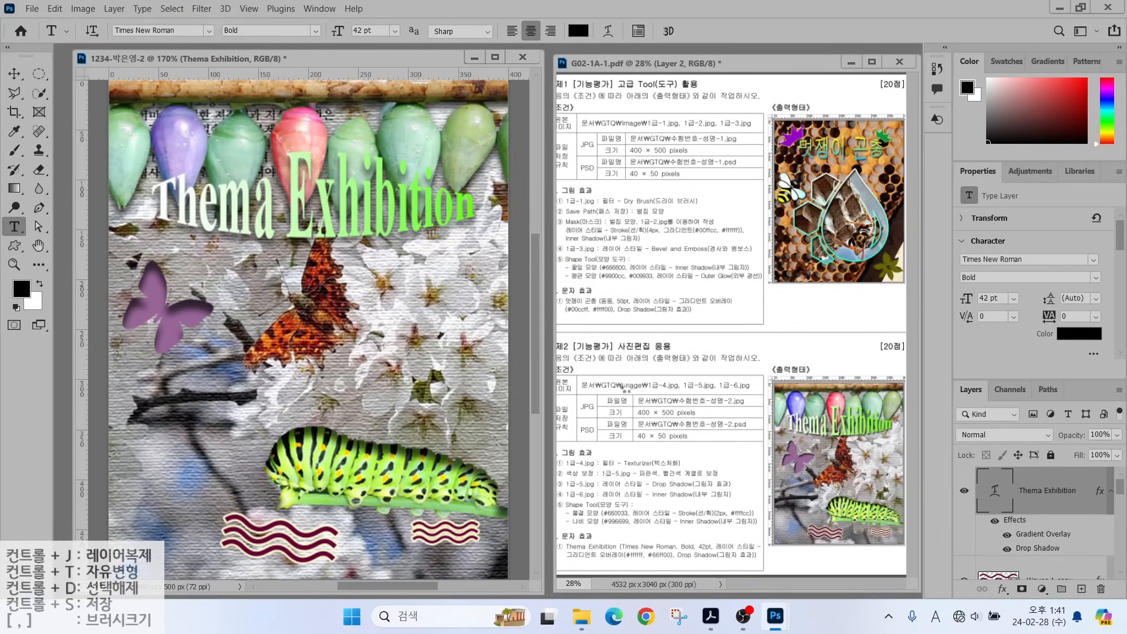
Save a copy of the poster in JPEG format.
drag(674, 398, 714, 361)
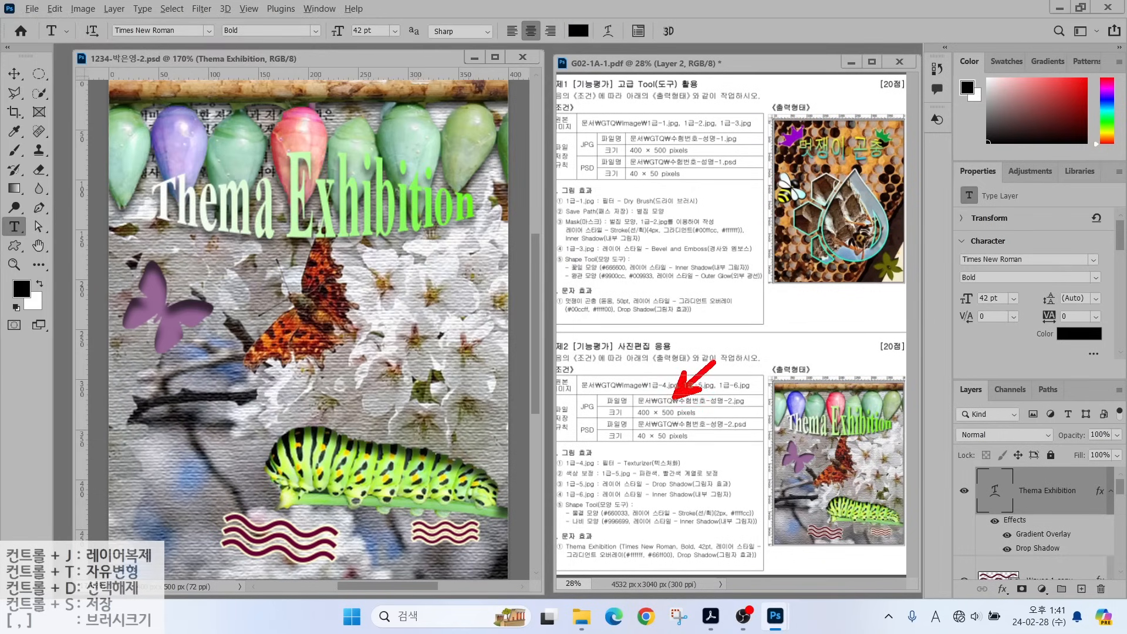
drag(660, 444, 745, 496)
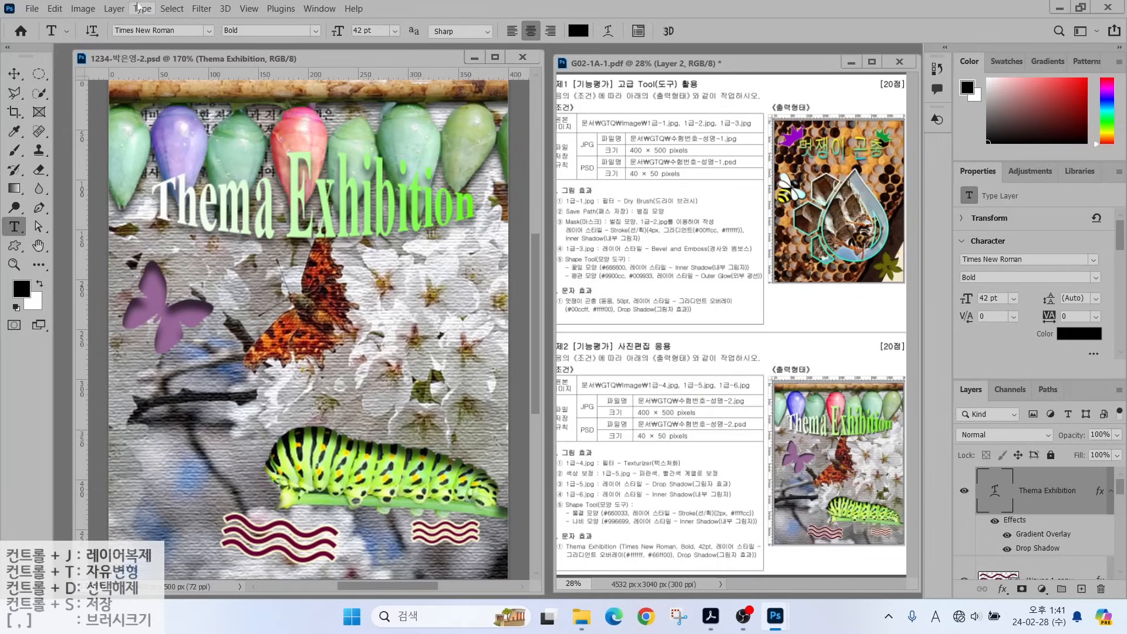
click(31, 8)
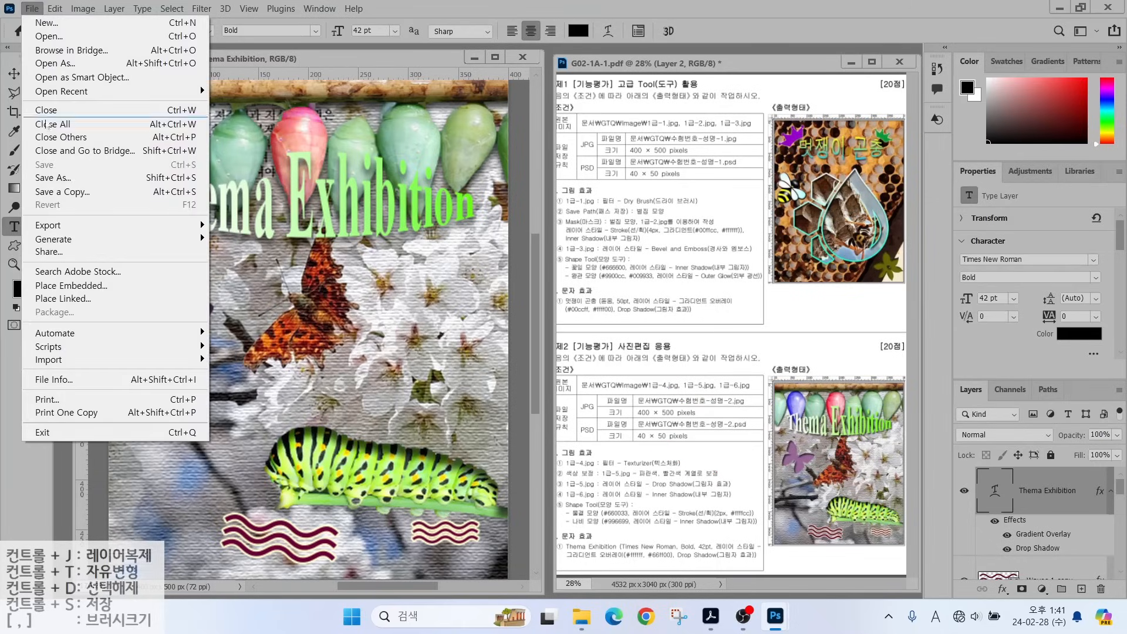
click(53, 177)
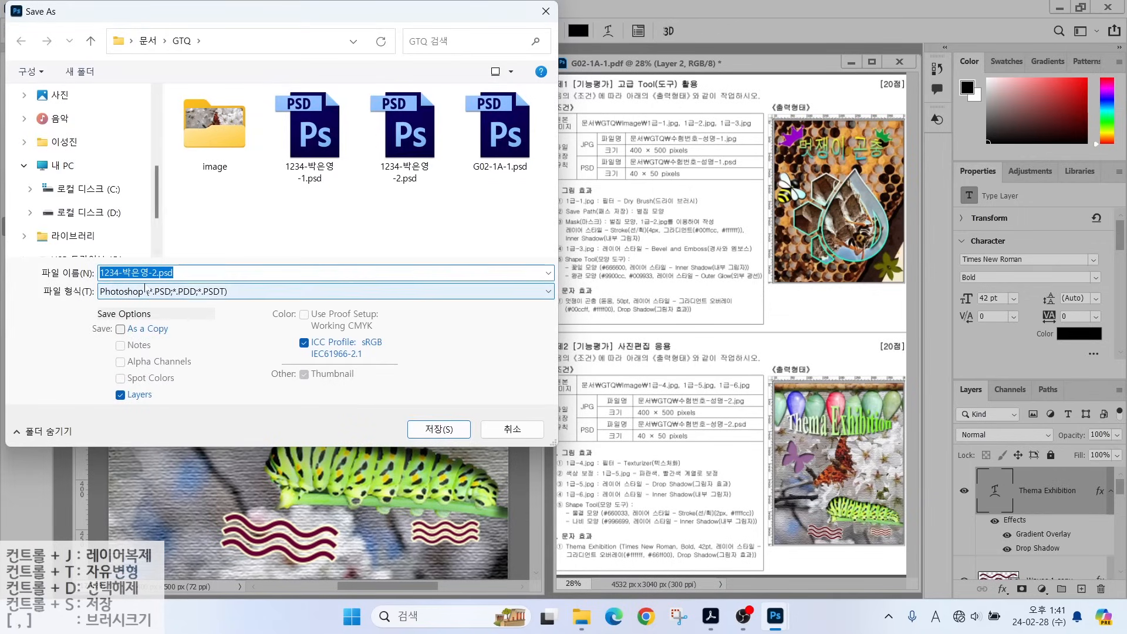
click(159, 293)
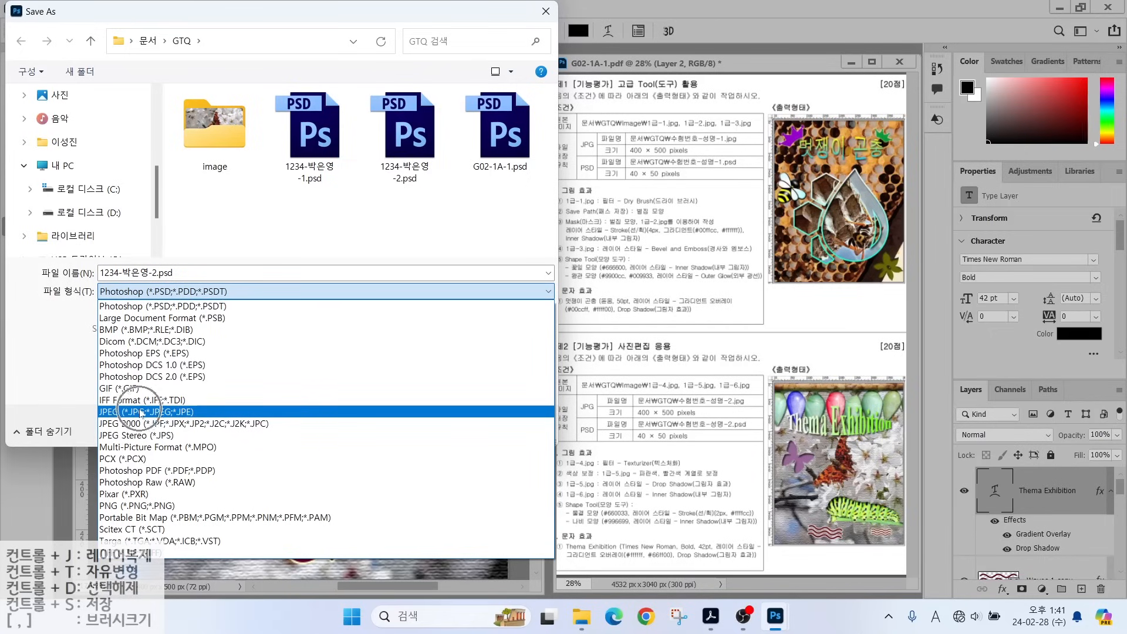
click(142, 413)
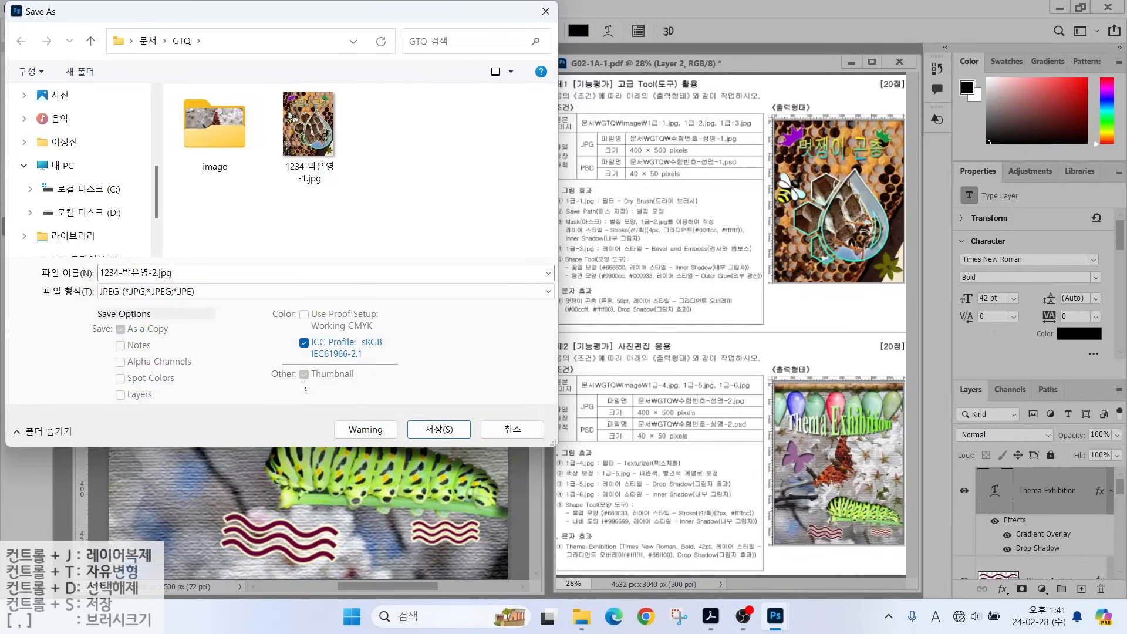
click(439, 429)
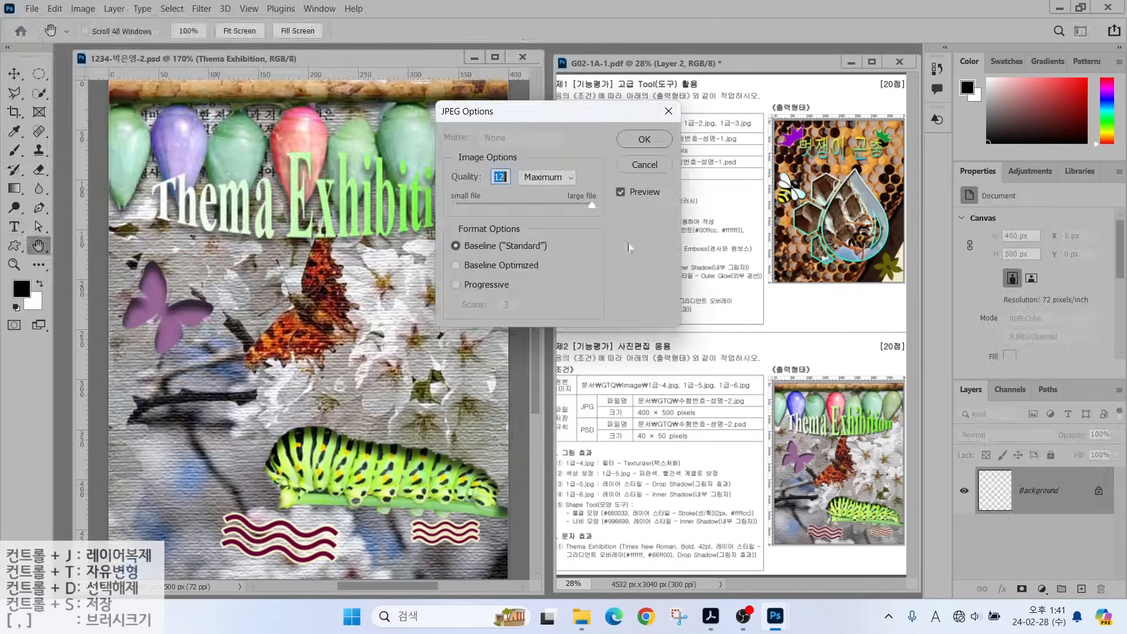
Finish the JPEG copy at quality 12 and resize the image to 40 × 50 pixels.
click(644, 139)
key(t)
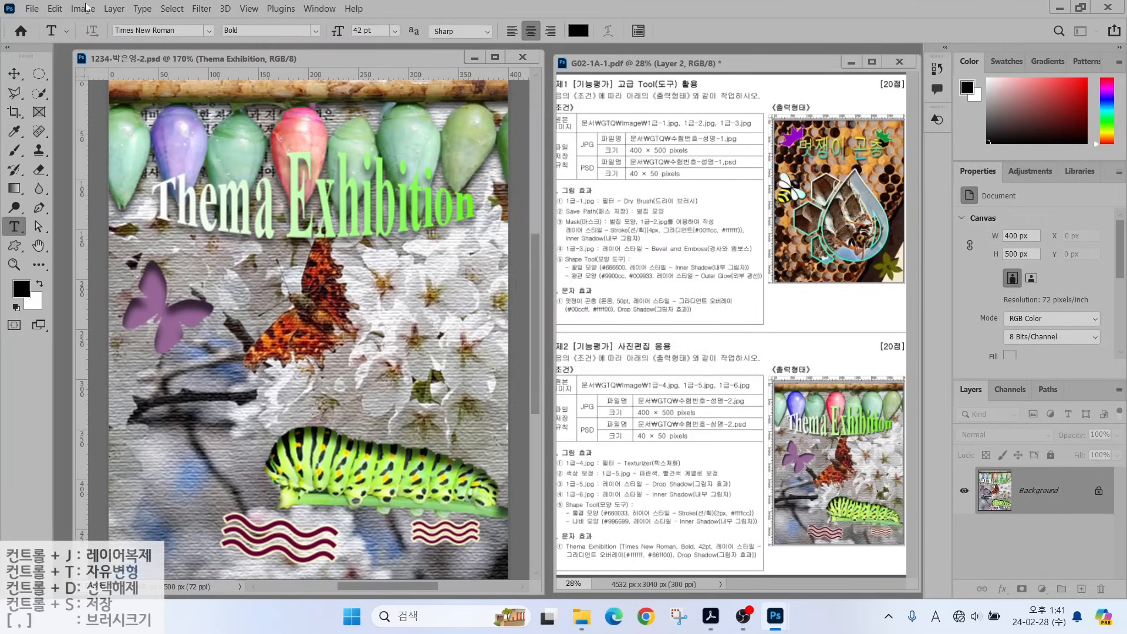
click(78, 8)
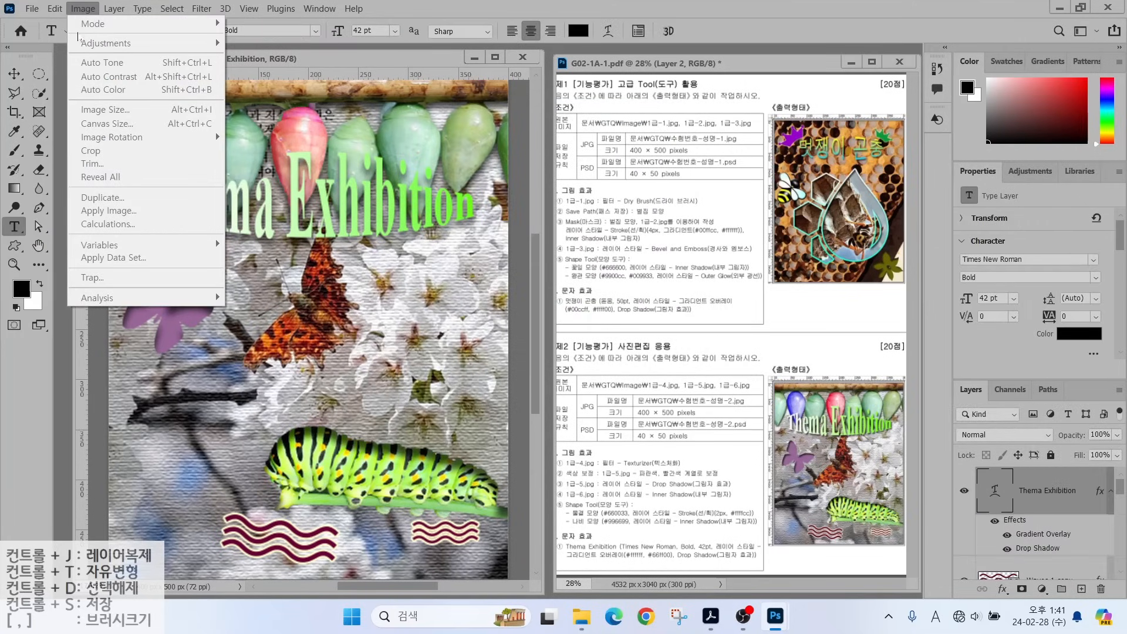
click(78, 9)
click(79, 8)
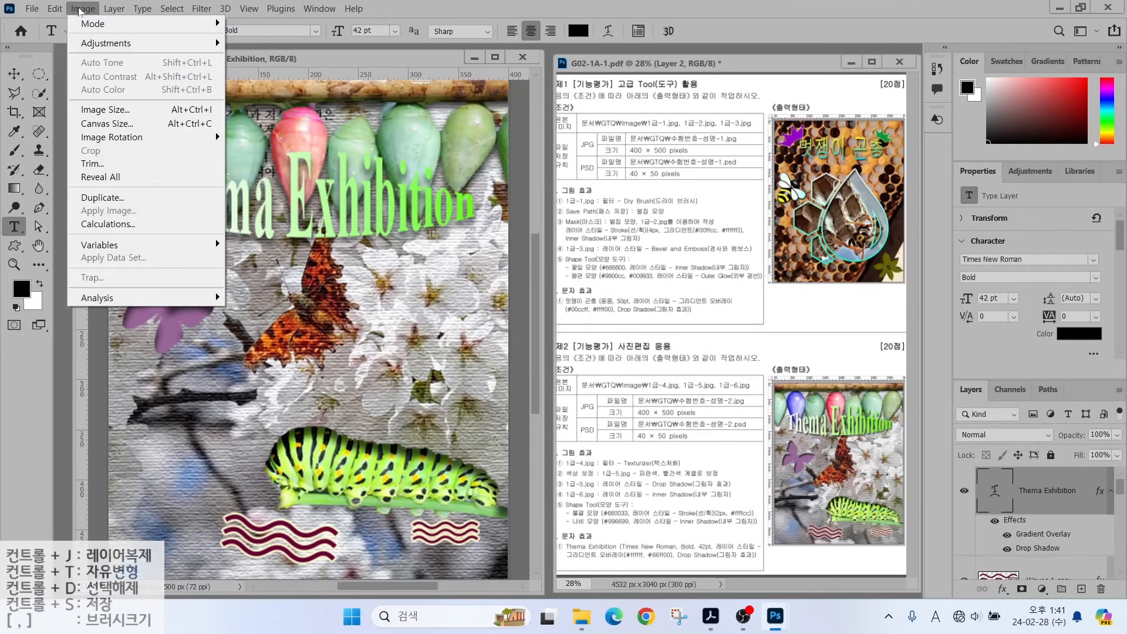
click(92, 109)
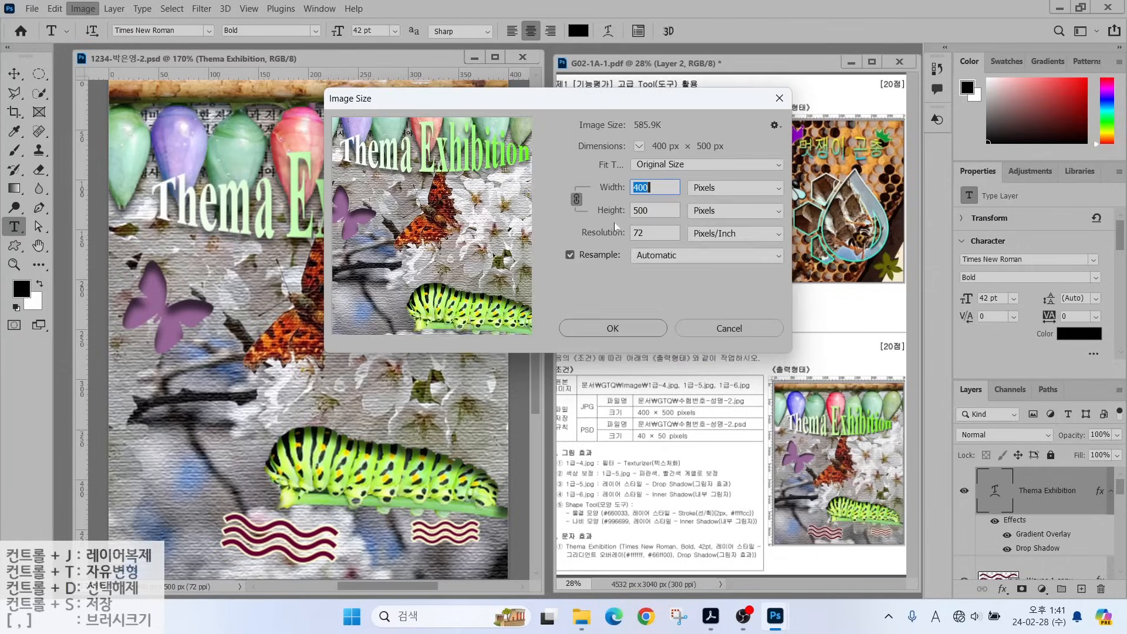
text(40)
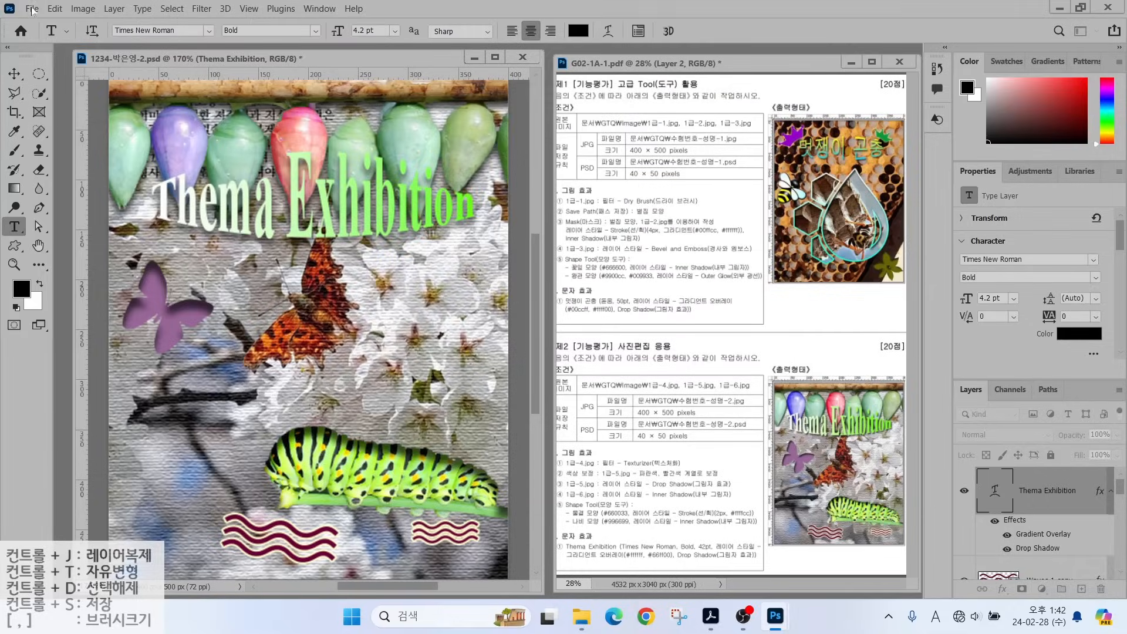
click(32, 8)
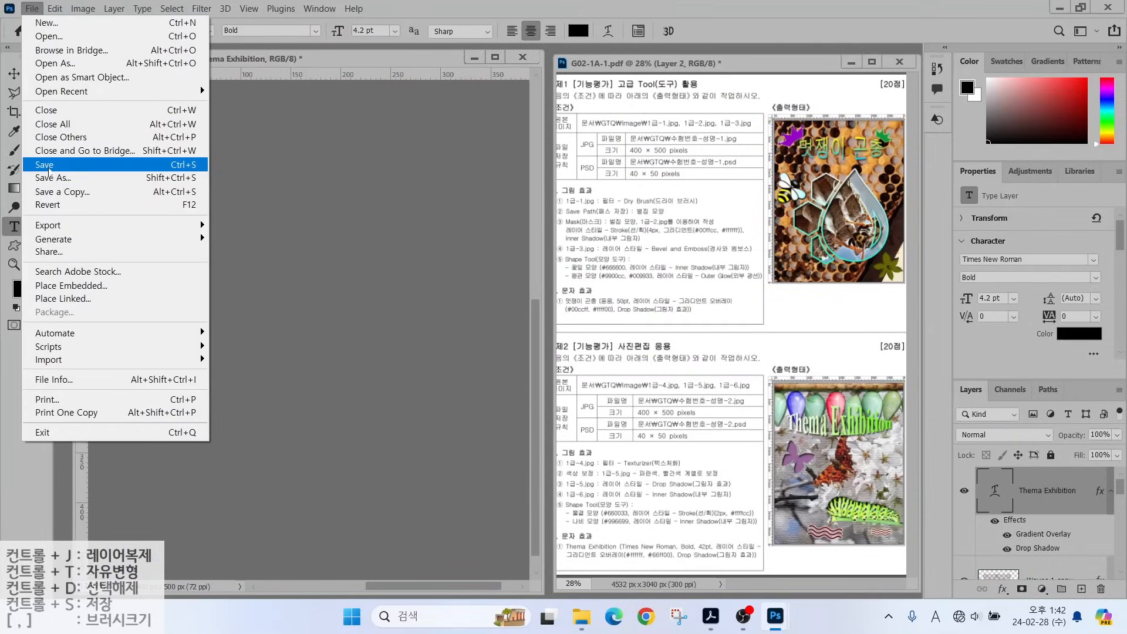
Save the resized image, then create a new 600 × 400 px document named with the examinee's ID.
click(176, 164)
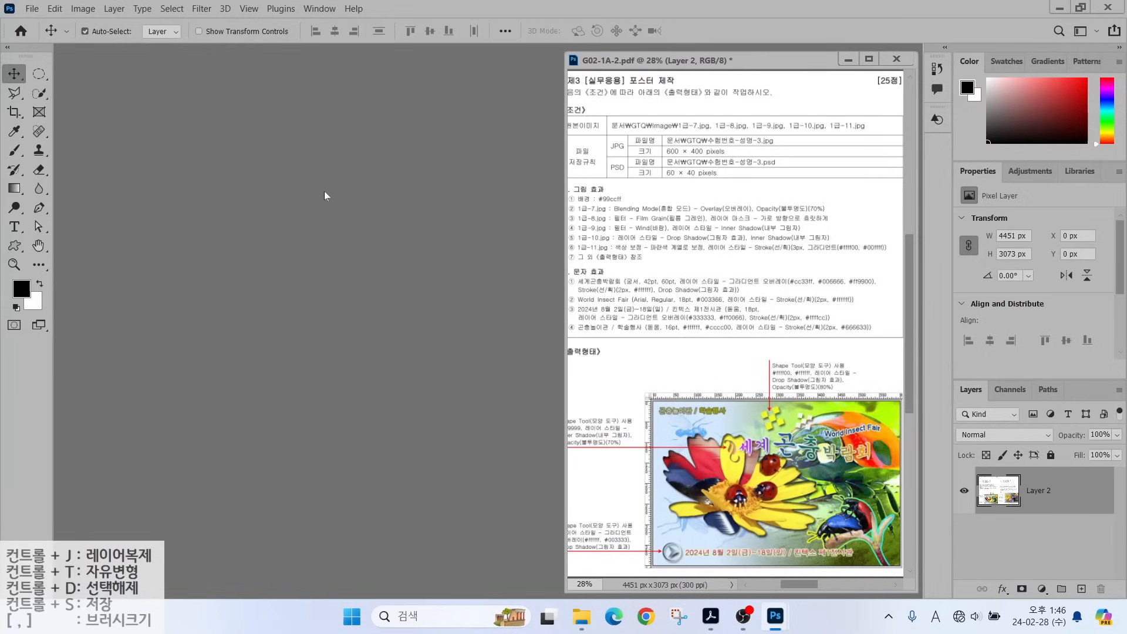
click(32, 8)
click(44, 23)
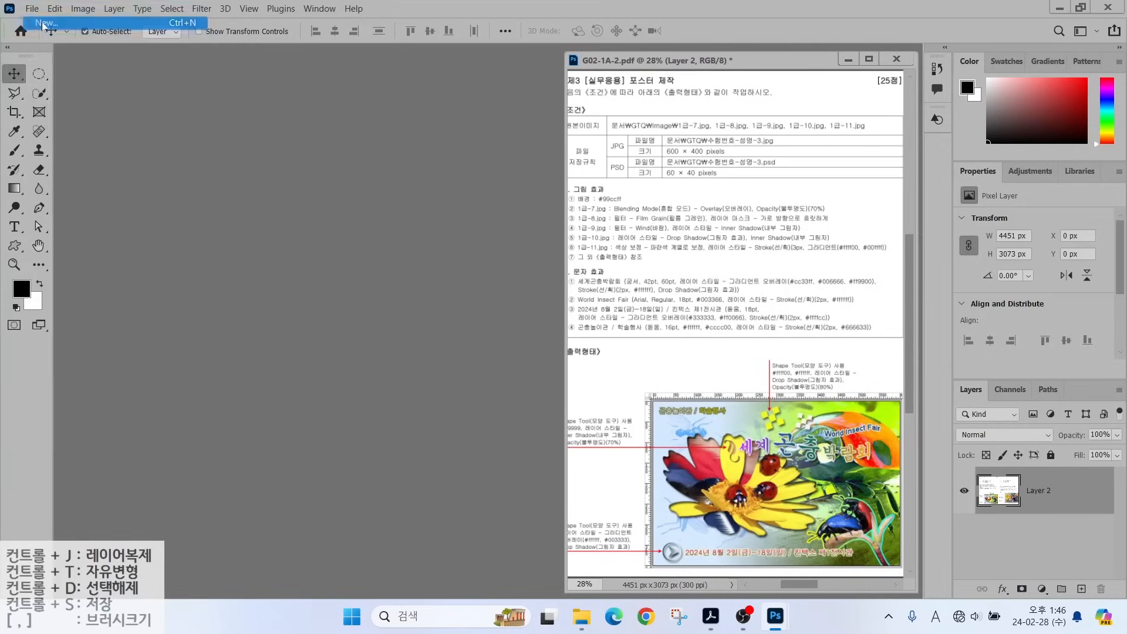
key(Tab)
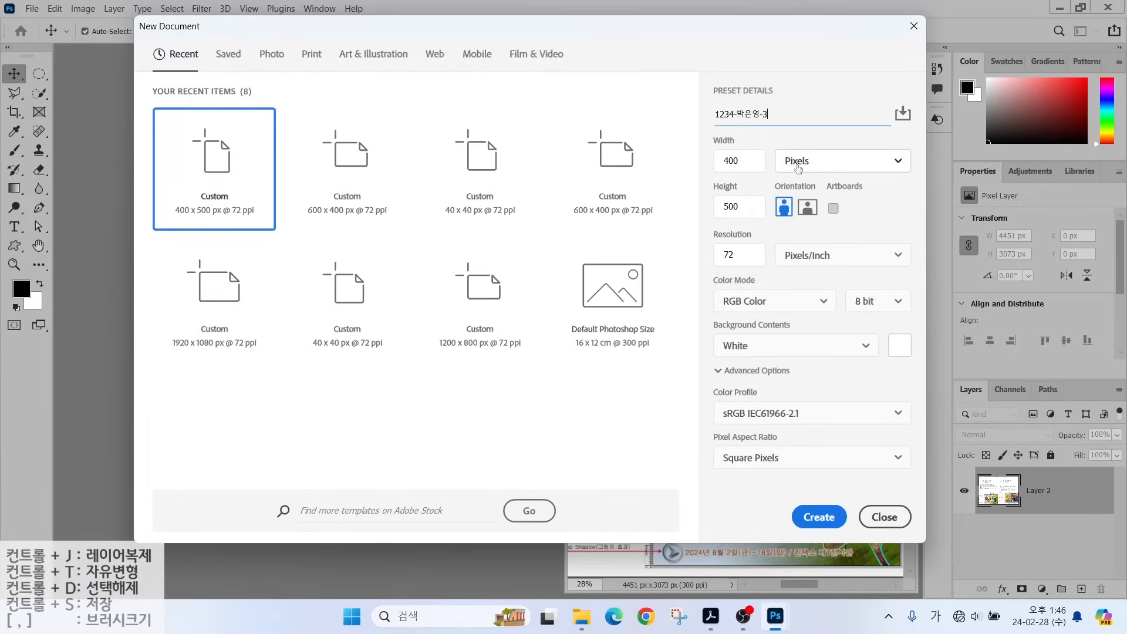
key(Tab)
text(600)
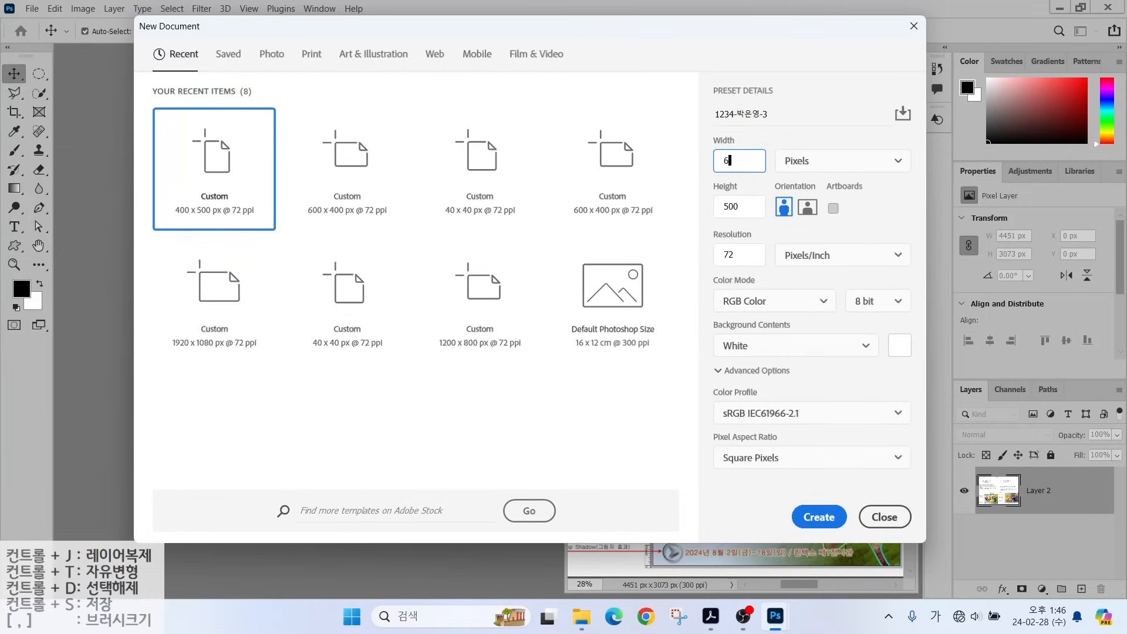
key(Tab)
key(Tab)
text(40)
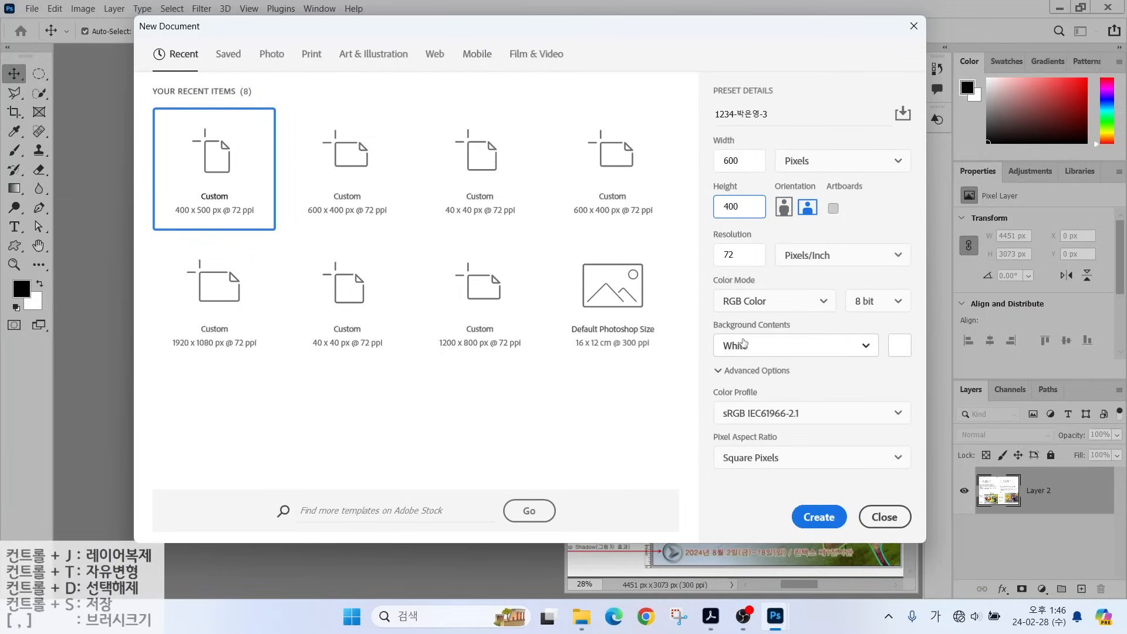
click(816, 516)
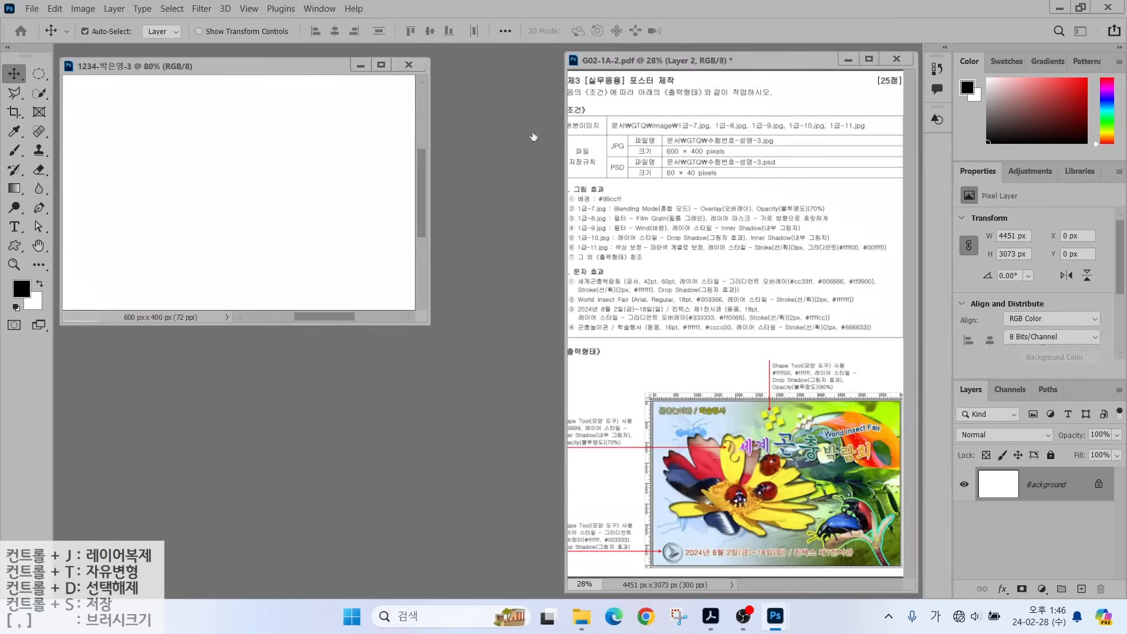
Show rulers, zoom in, and set the foreground colour to light blue #99ccff.
key(ctrl+r)
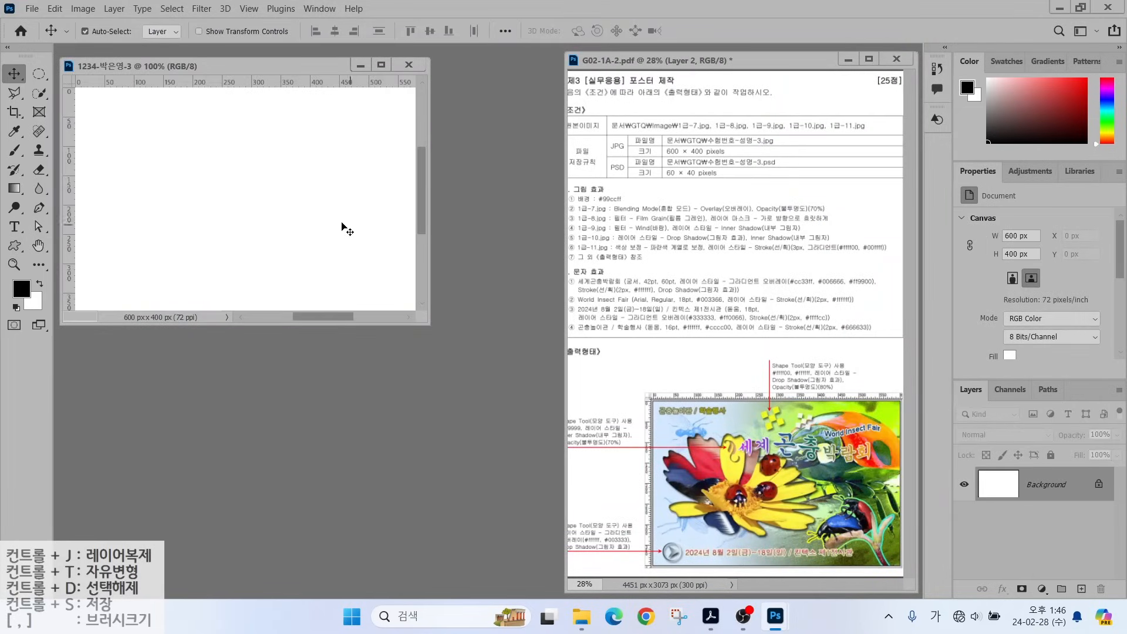
key(ctrl+plus)
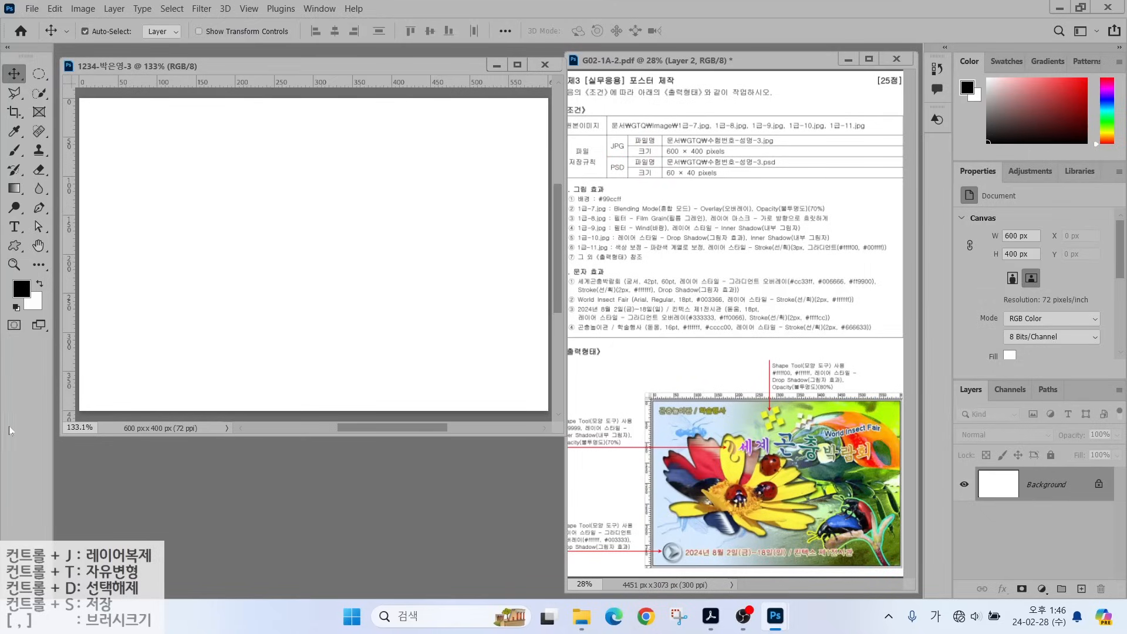
click(21, 291)
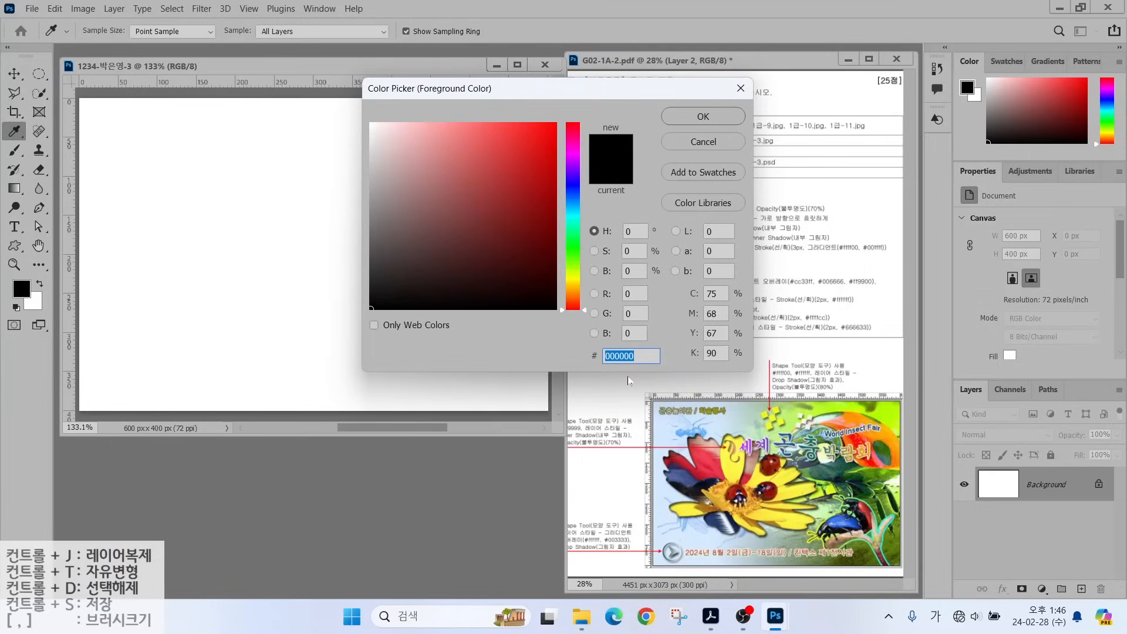
text(9)
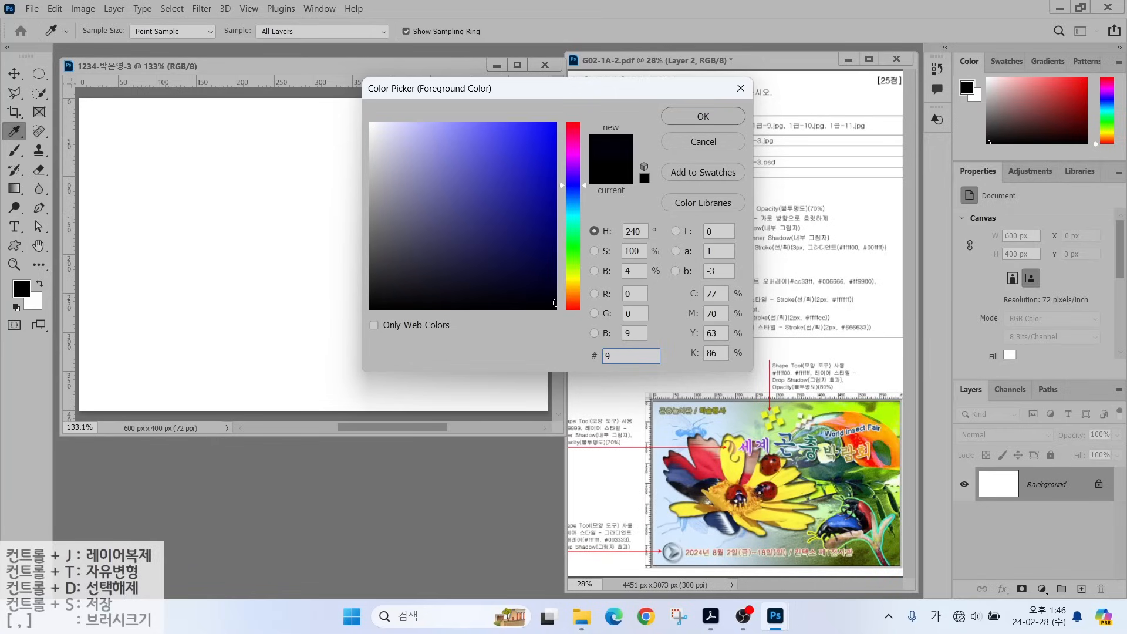
text(9ccff)
key(Return)
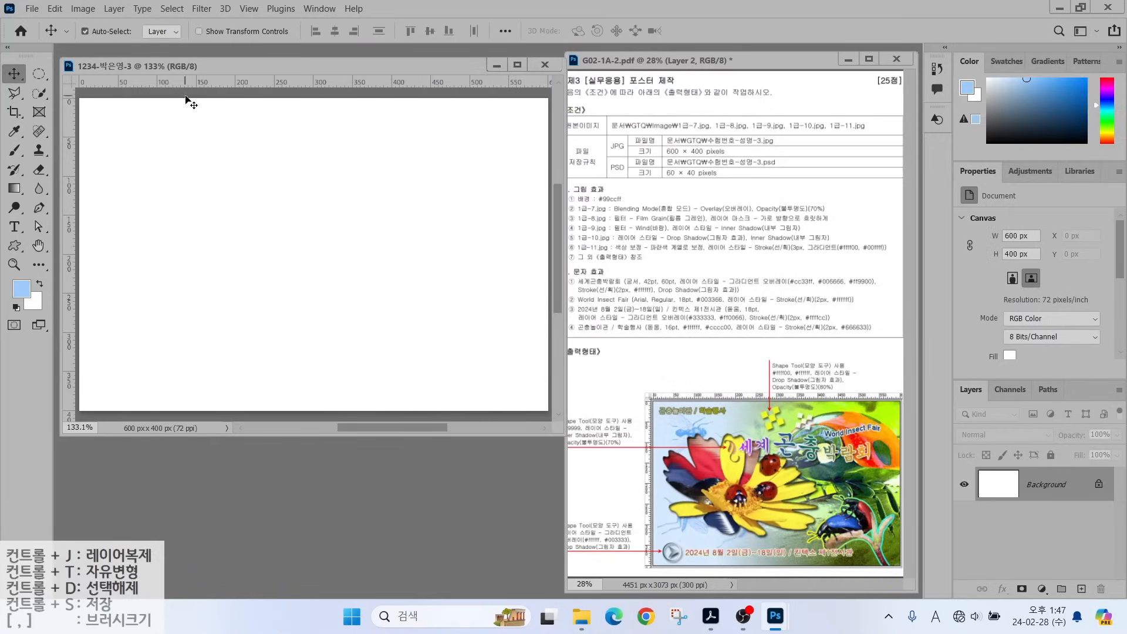
Fill the canvas with the foreground colour via Edit > Fill.
click(56, 9)
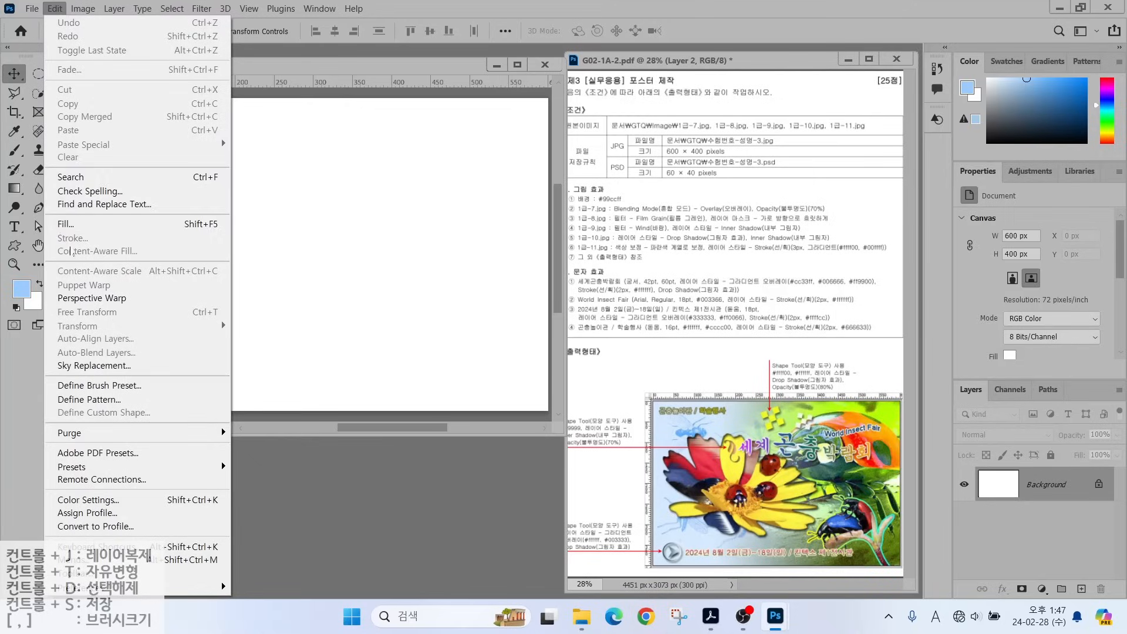
click(74, 224)
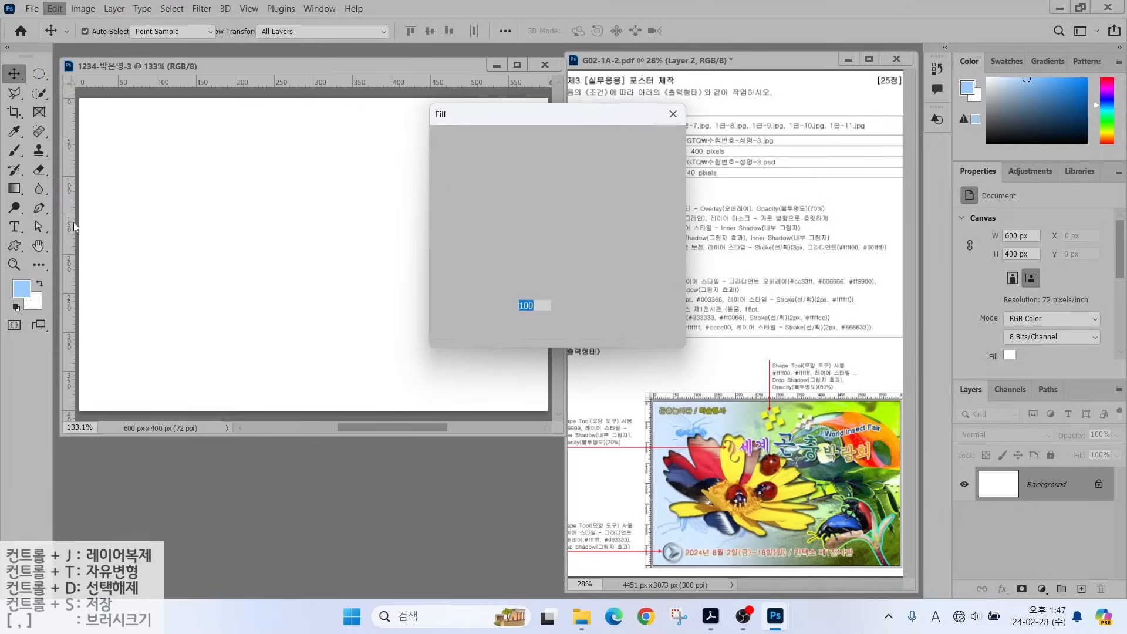
click(555, 139)
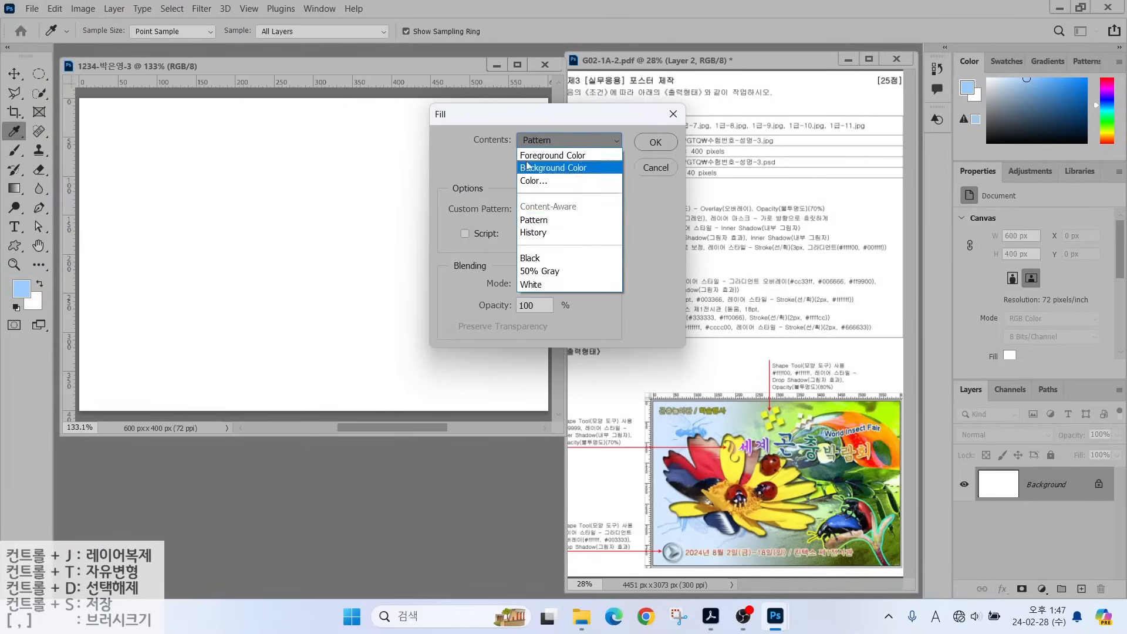
click(536, 156)
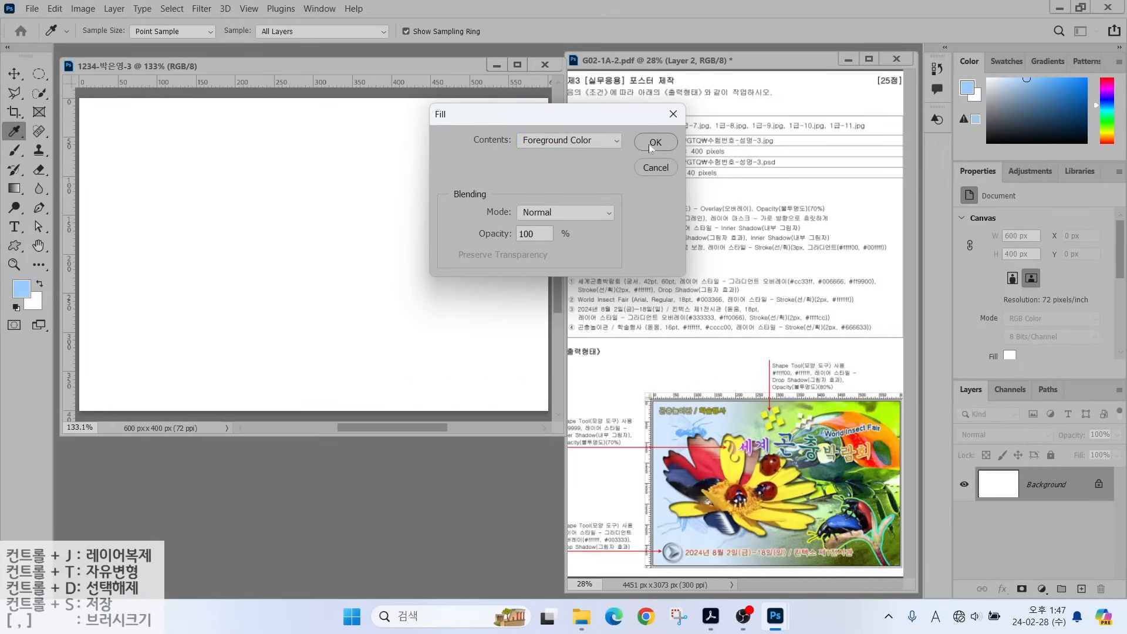
click(650, 142)
key(v)
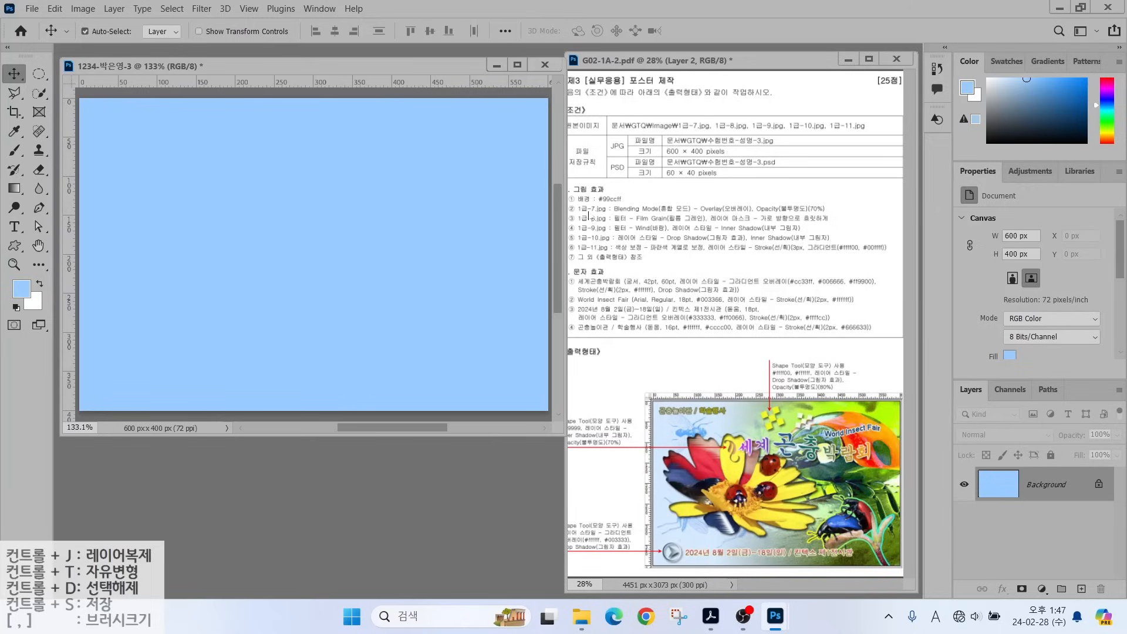
Place 1급-7.jpg as an embedded layer over the blue background.
click(31, 9)
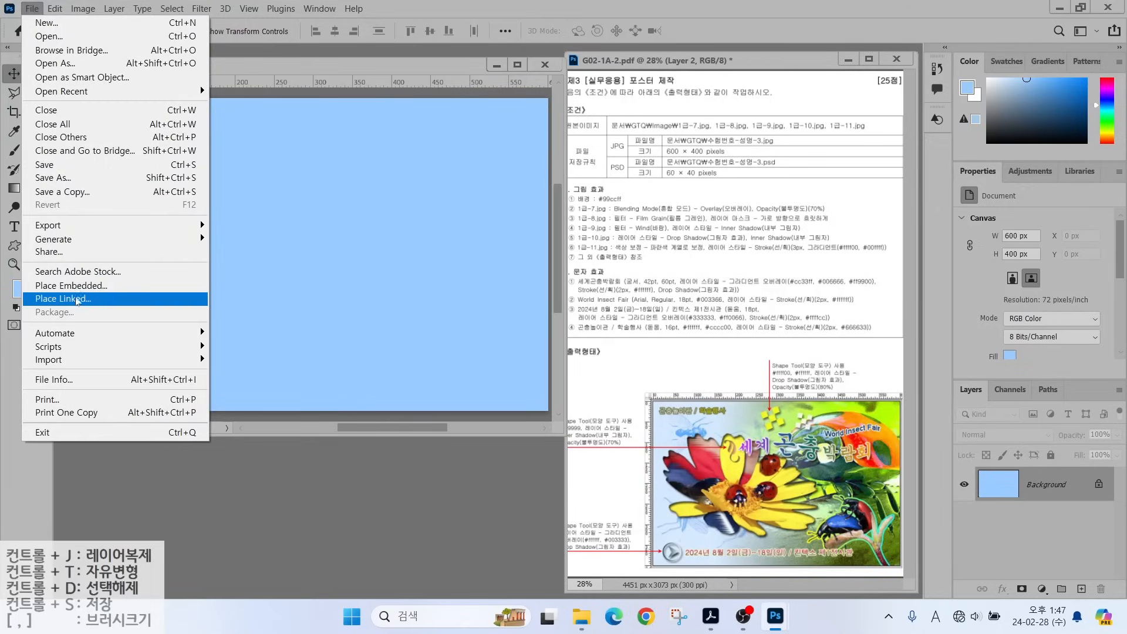
click(77, 286)
double_click(390, 199)
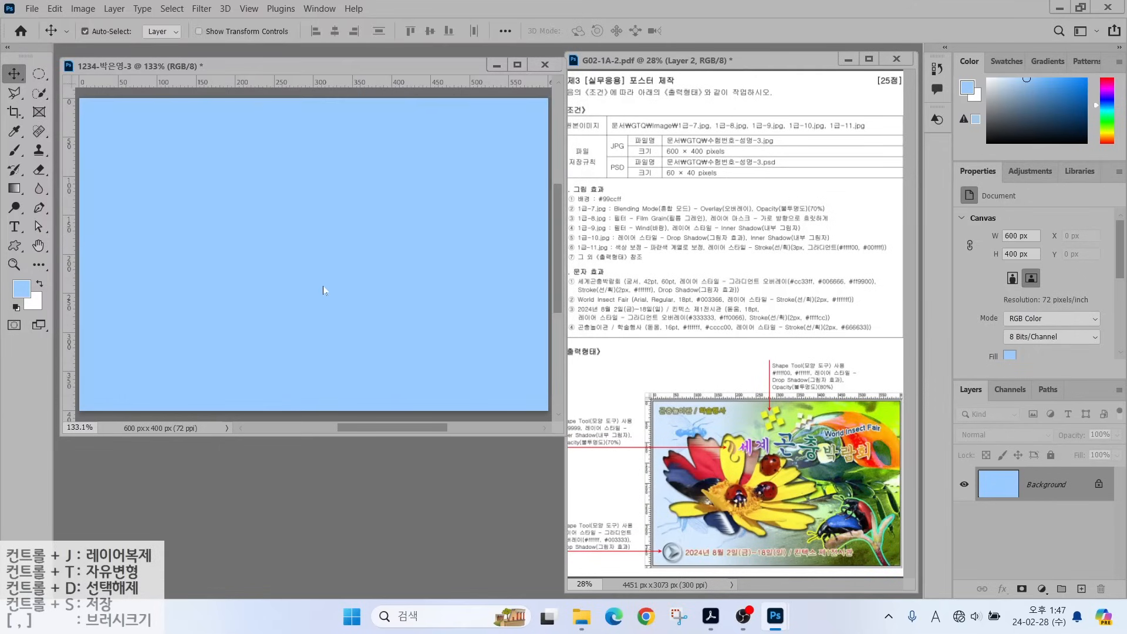
key(Return)
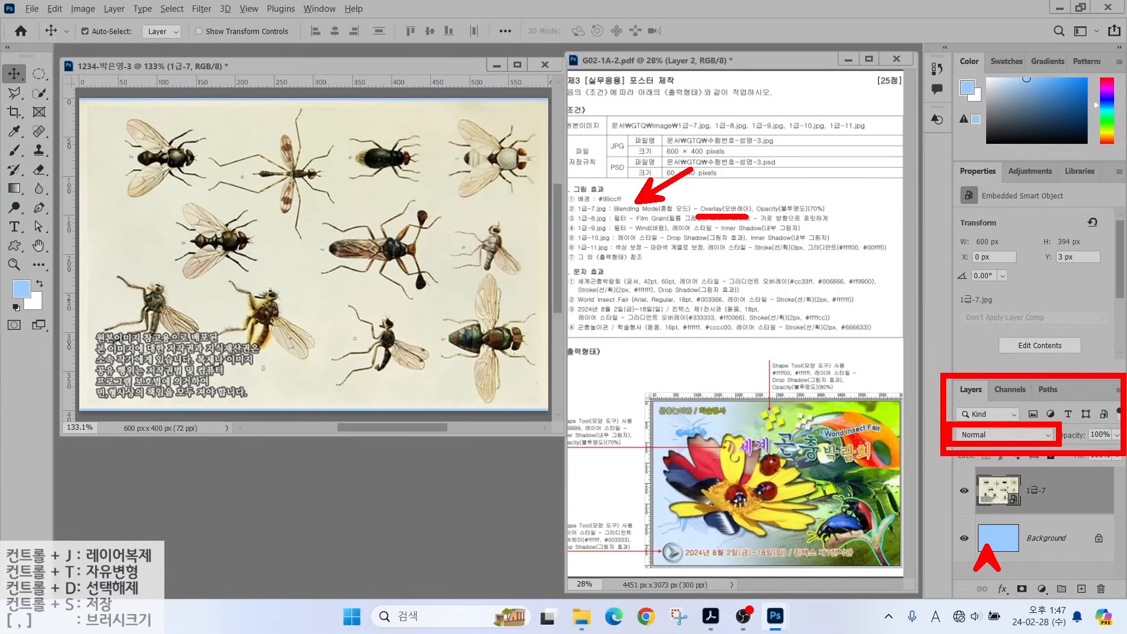
Set the insect layer's blend mode to Overlay with 70% opacity.
click(982, 435)
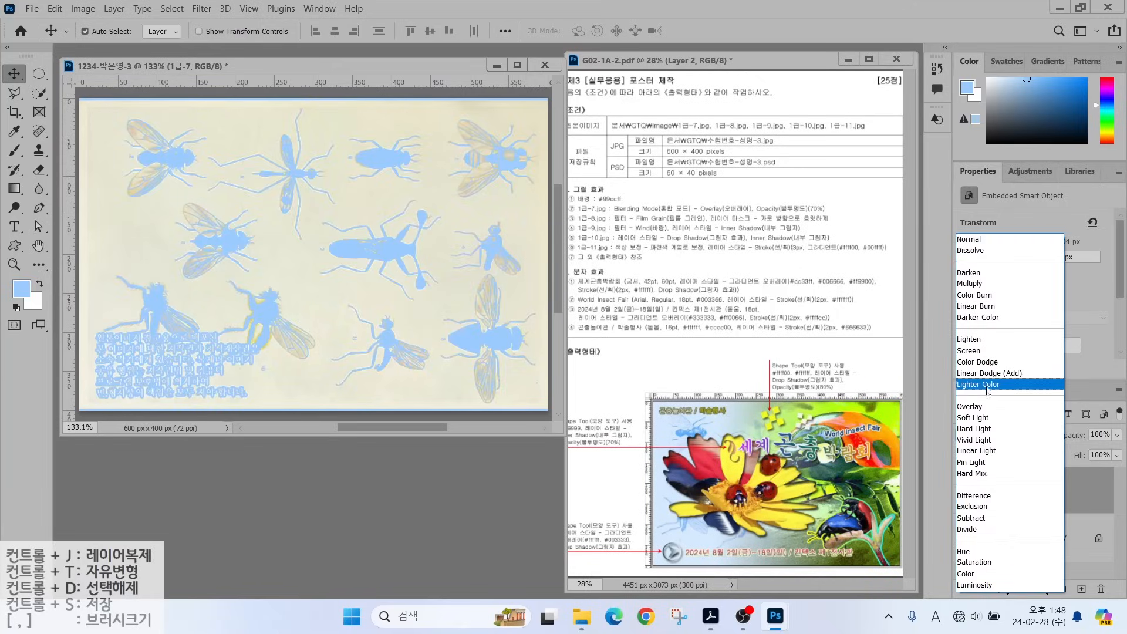
click(977, 406)
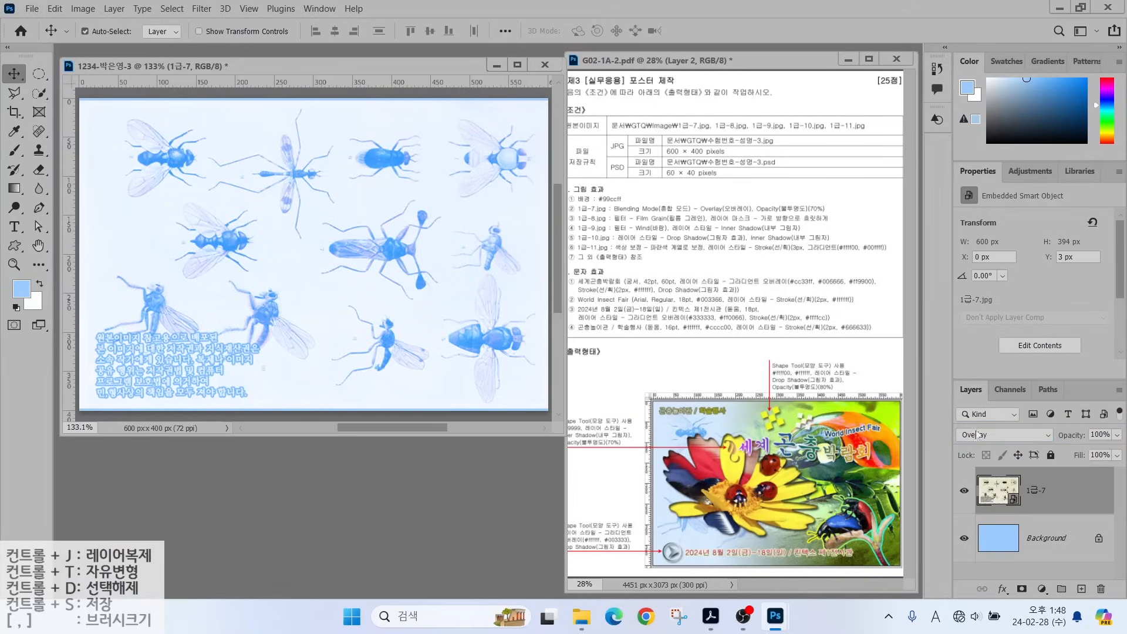
click(1099, 434)
text(70)
key(Return)
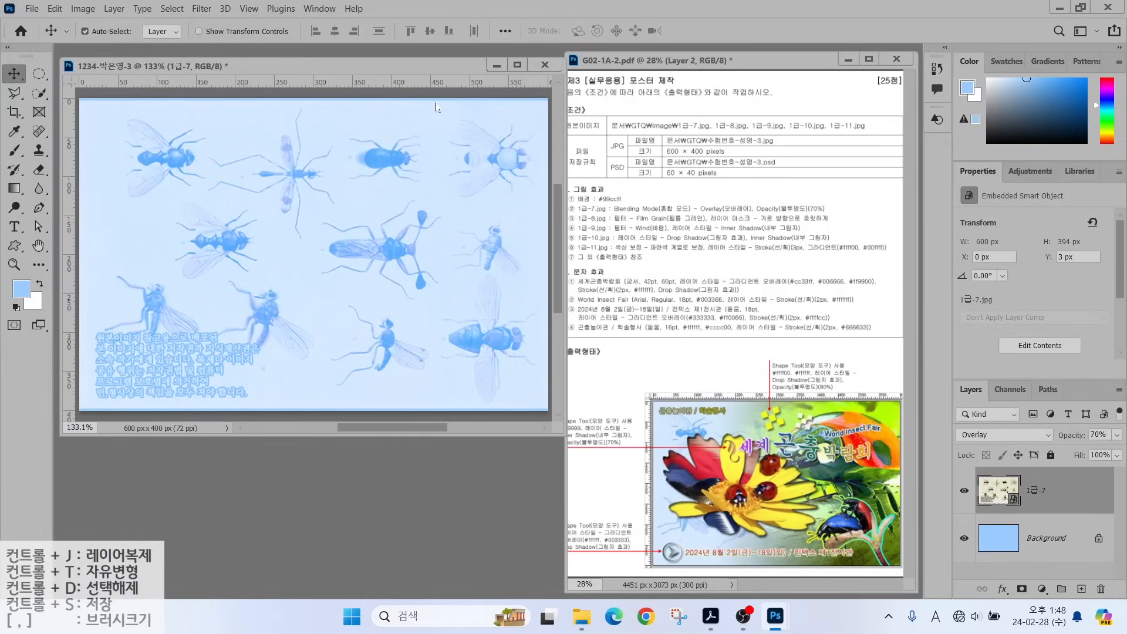
key(ctrl+o)
Open 1급-8.jpg, drag the ladybug into the poster, and close the source image.
click(478, 212)
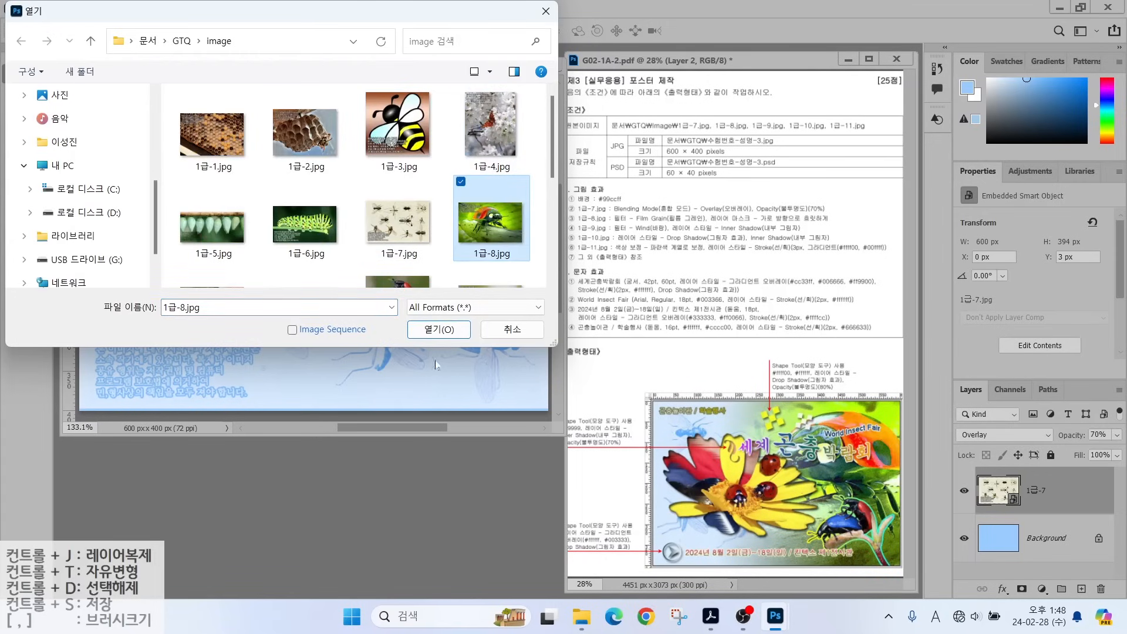
double_click(479, 213)
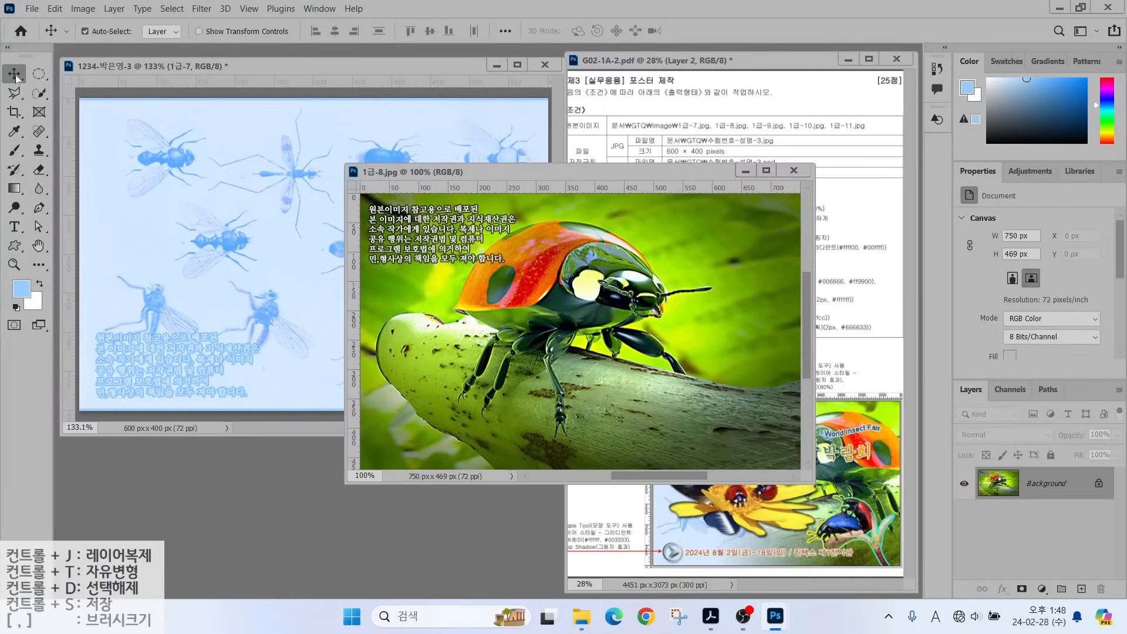
drag(545, 309, 470, 246)
click(793, 170)
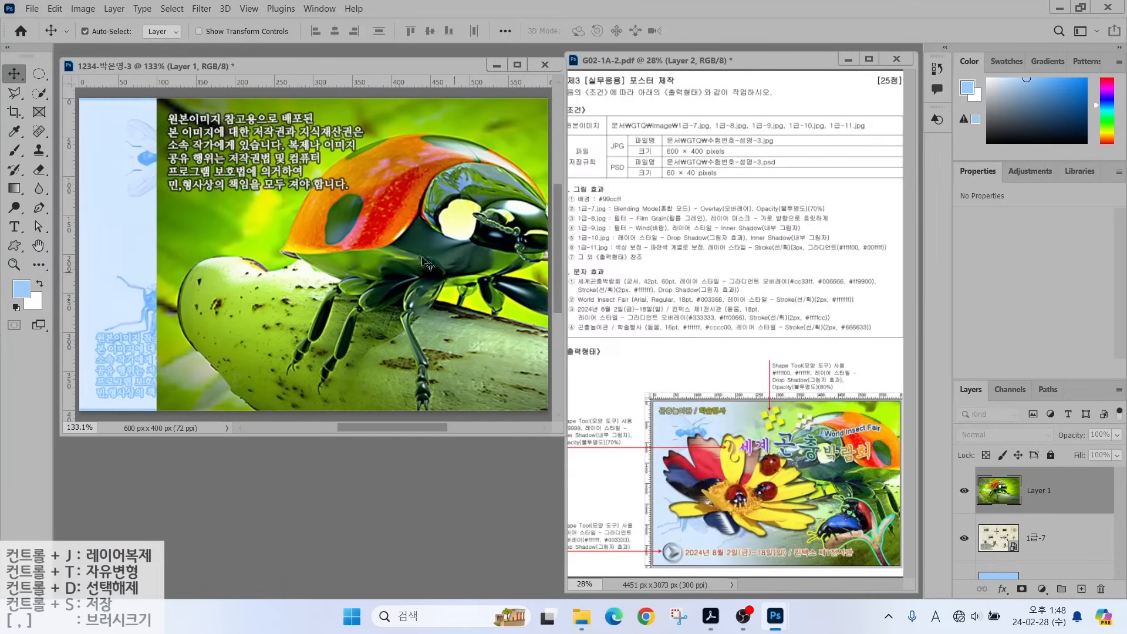
drag(381, 269, 419, 269)
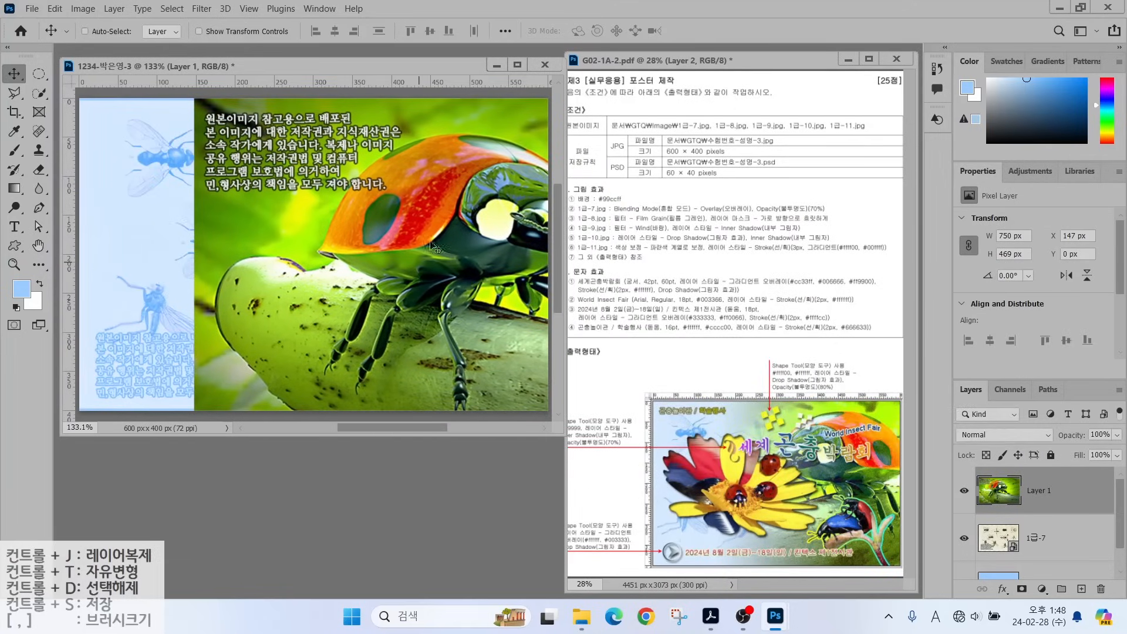
Reposition the ladybug layer and flip it horizontally with Free Transform.
key(ctrl+t)
drag(388, 231, 353, 225)
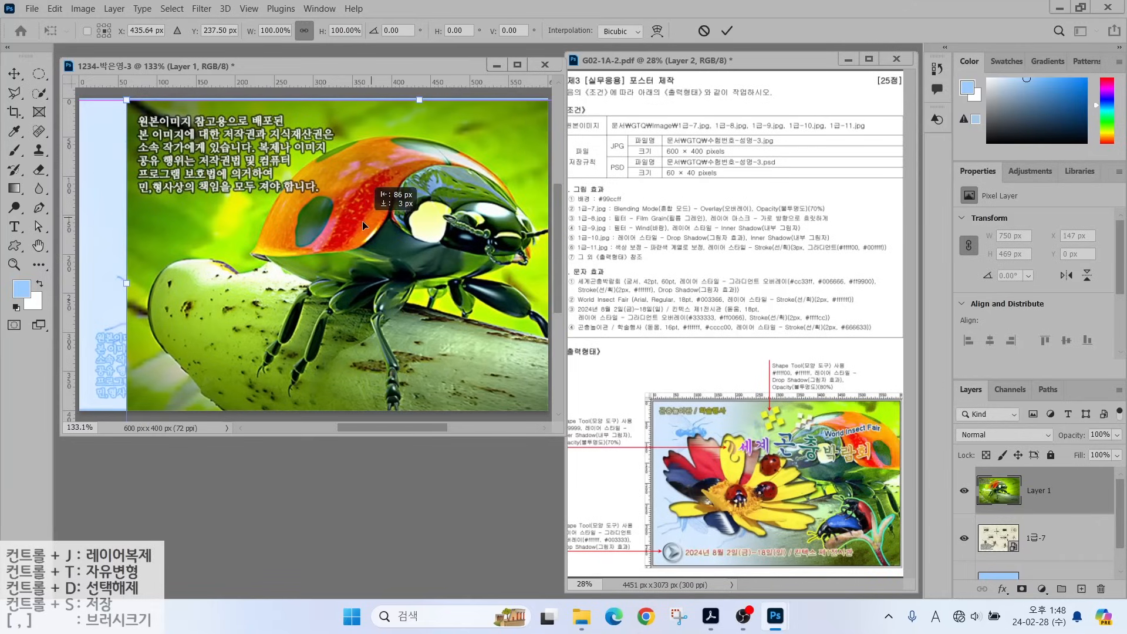
right_click(339, 216)
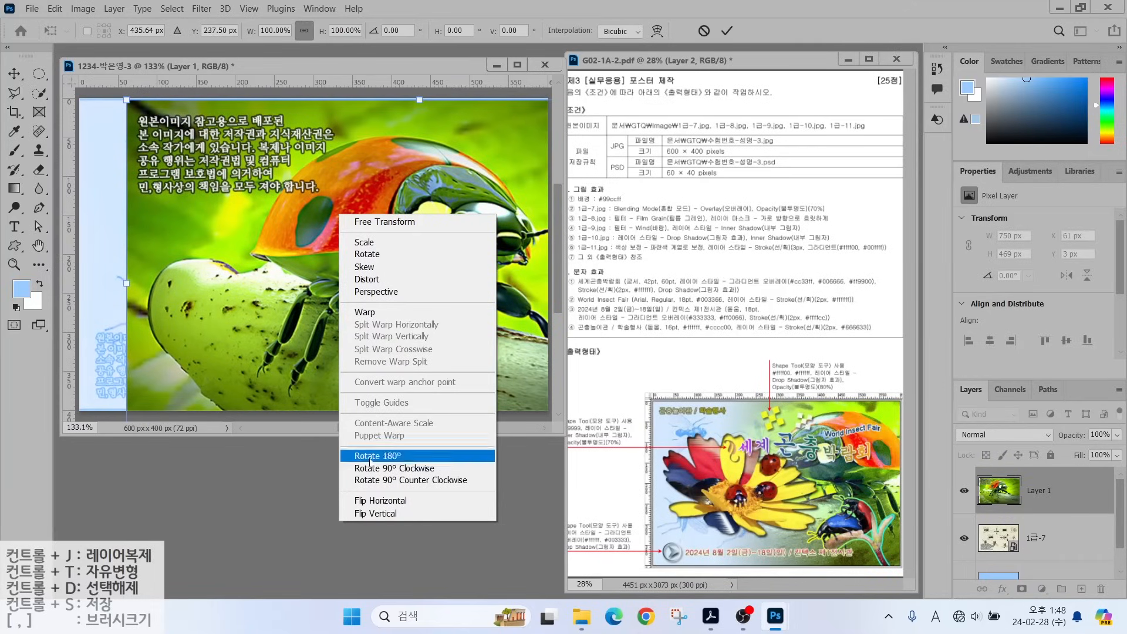
click(374, 502)
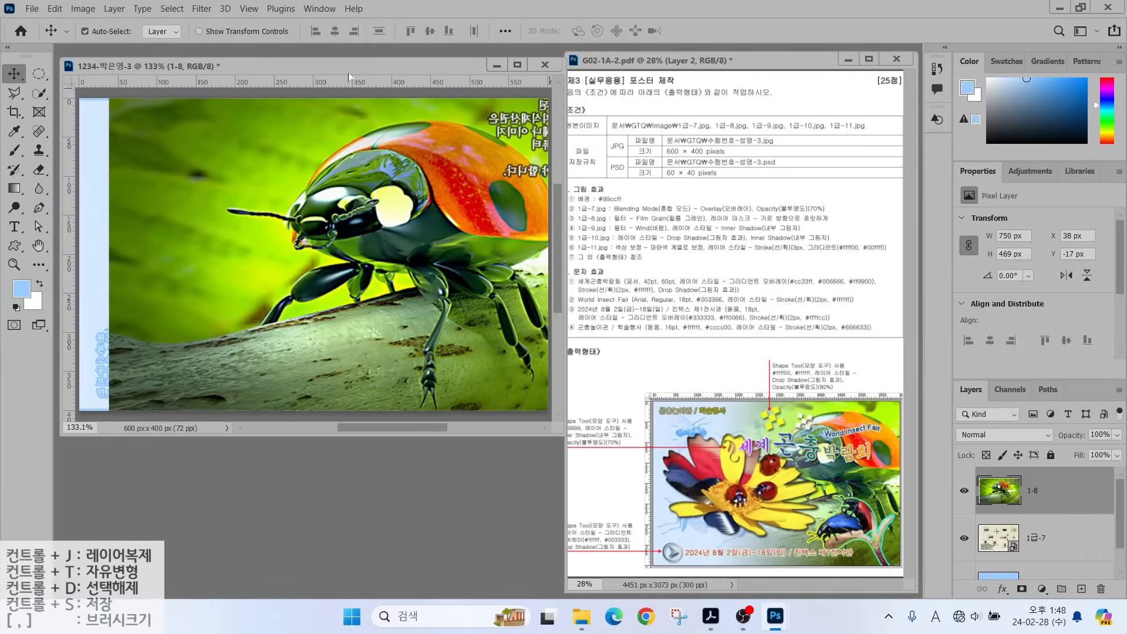
key(alt)
Apply Filter Gallery's Film Grain (grain 4, highlight area 0, intensity 10) to the ladybug layer.
click(196, 9)
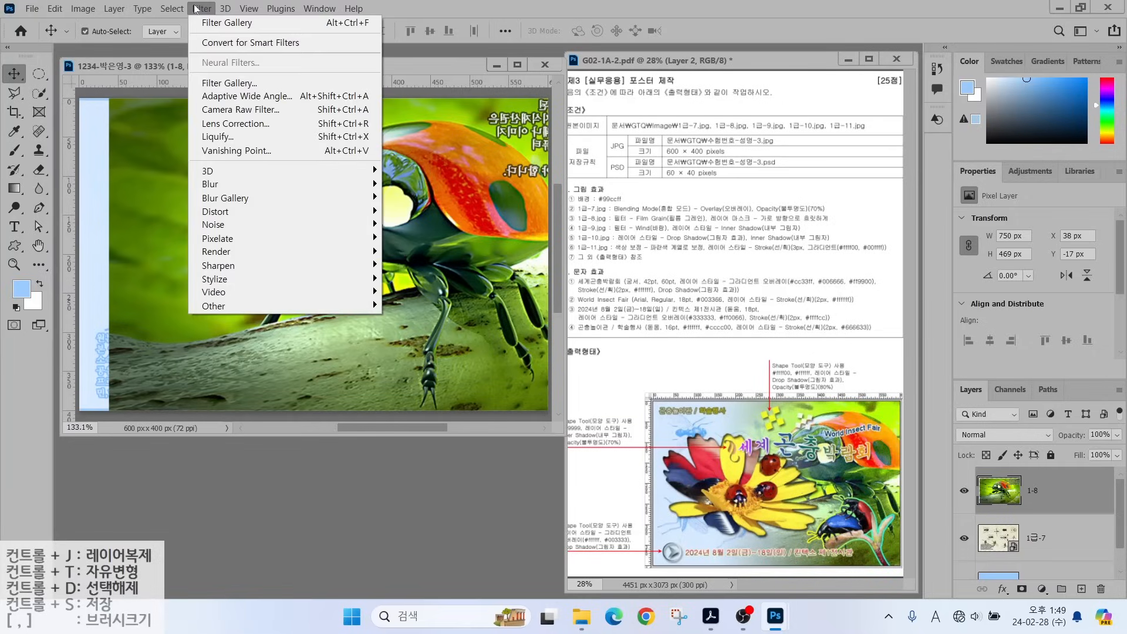
click(210, 80)
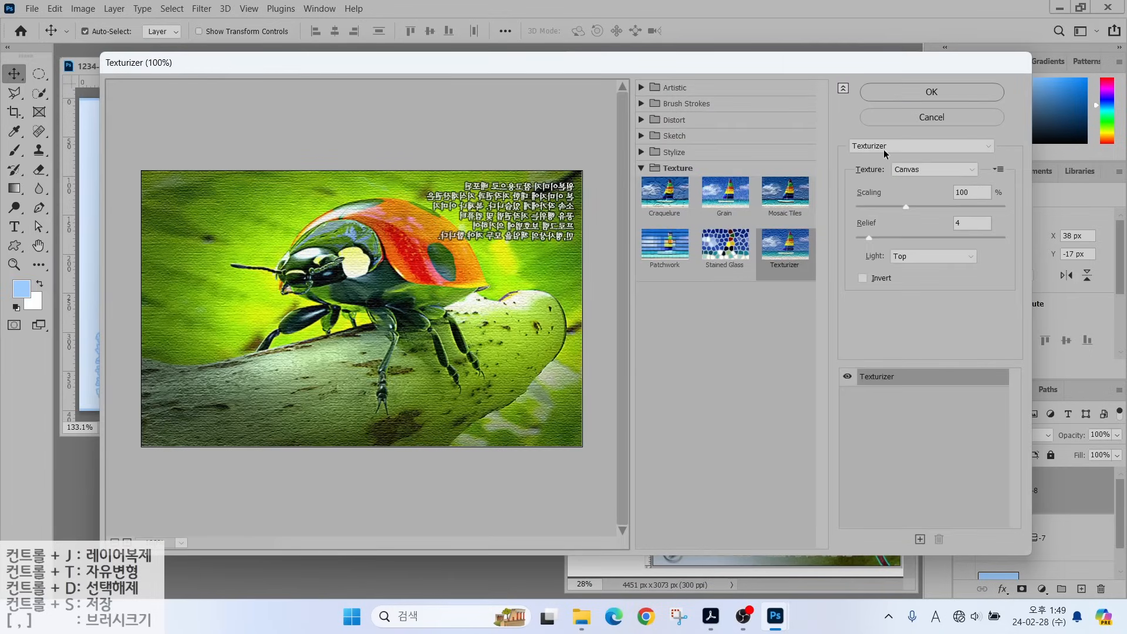
key(alt)
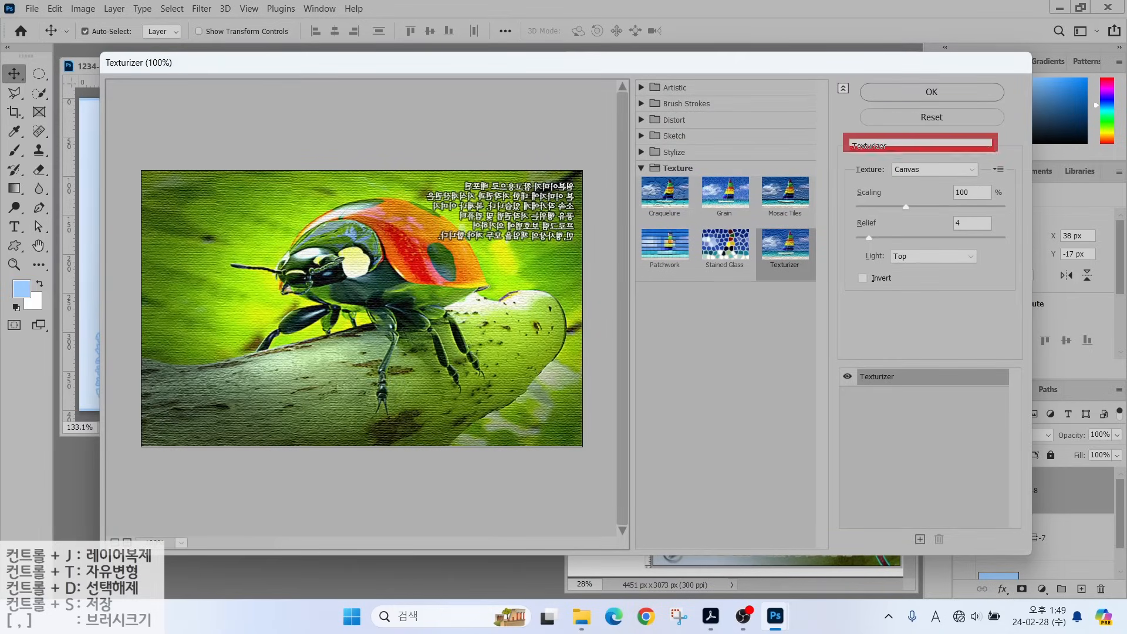
click(888, 147)
drag(988, 296, 1000, 178)
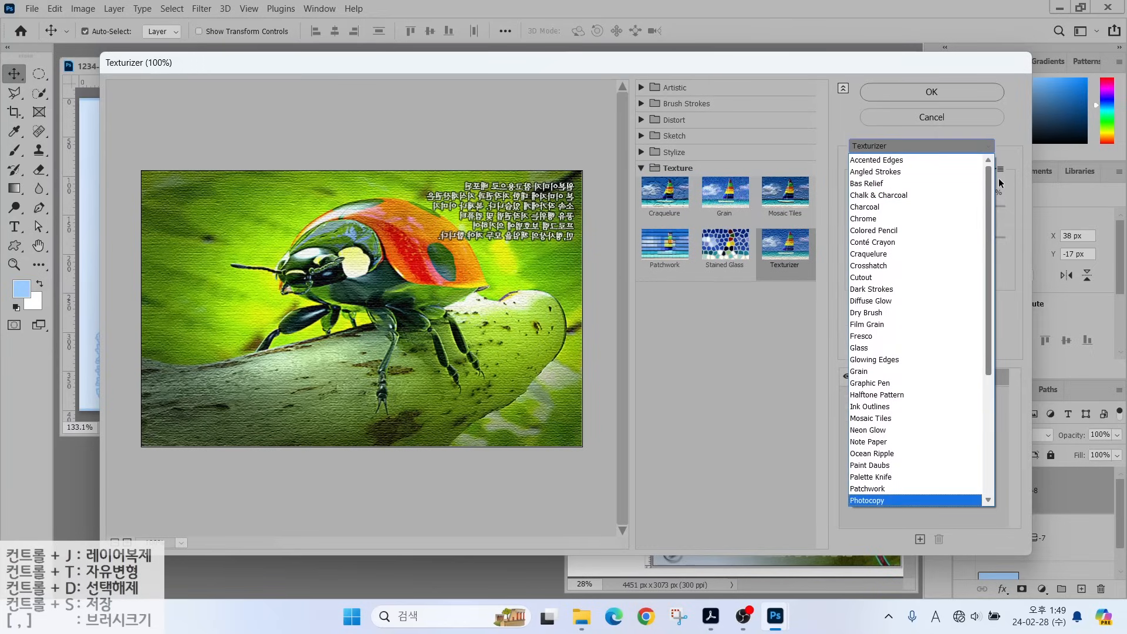
click(873, 324)
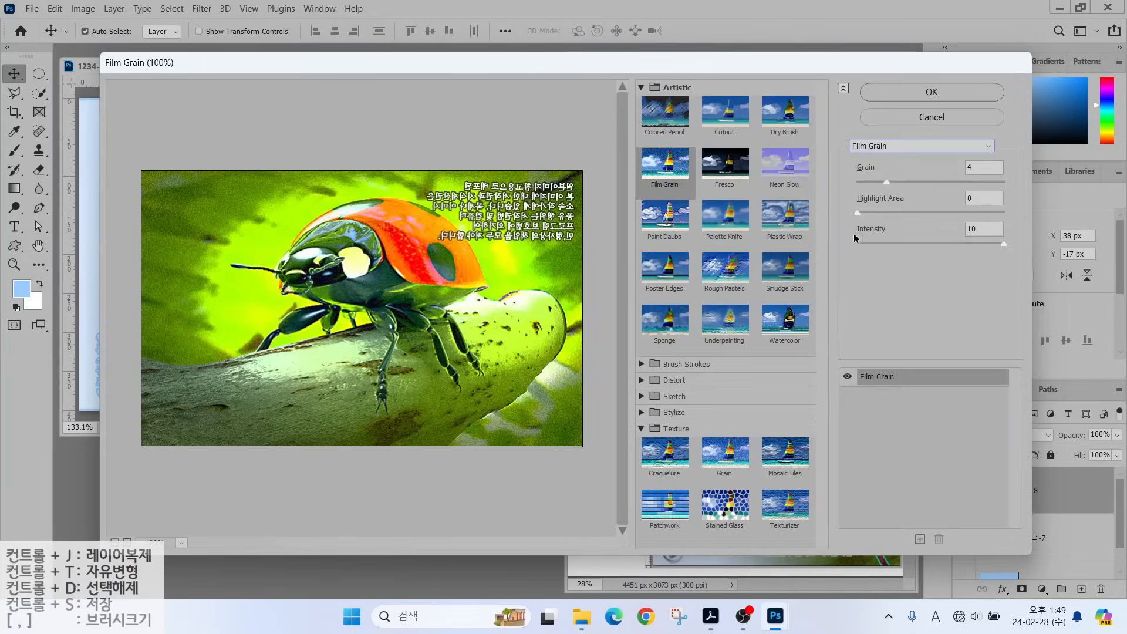
click(882, 91)
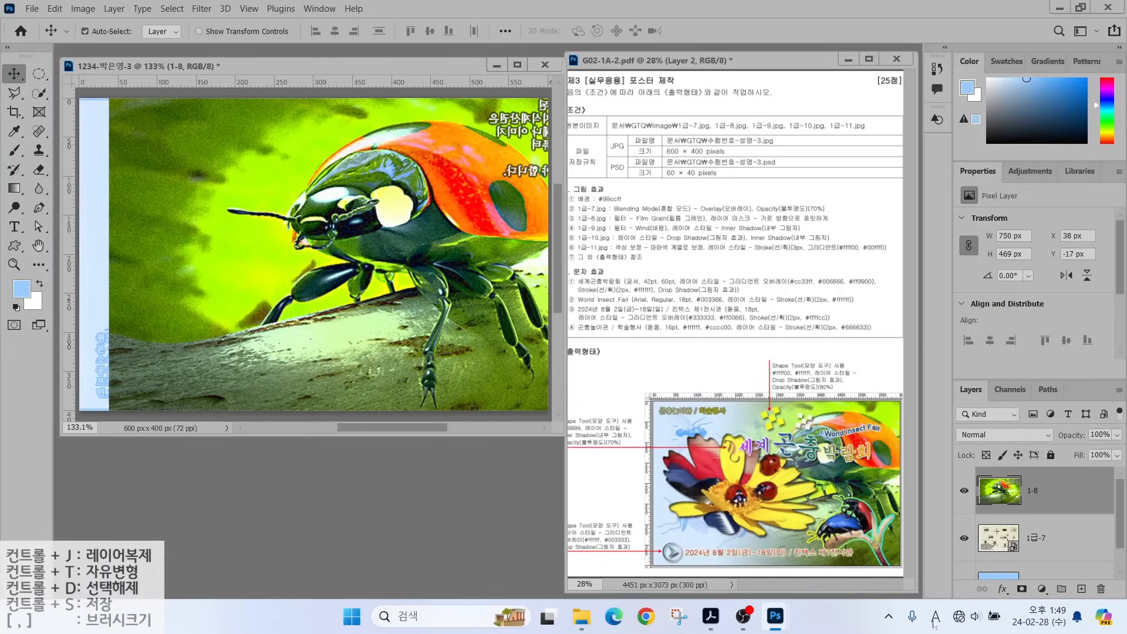
Add a white layer mask to layer 1-8, target the mask, and choose the Gradient Tool.
click(1022, 588)
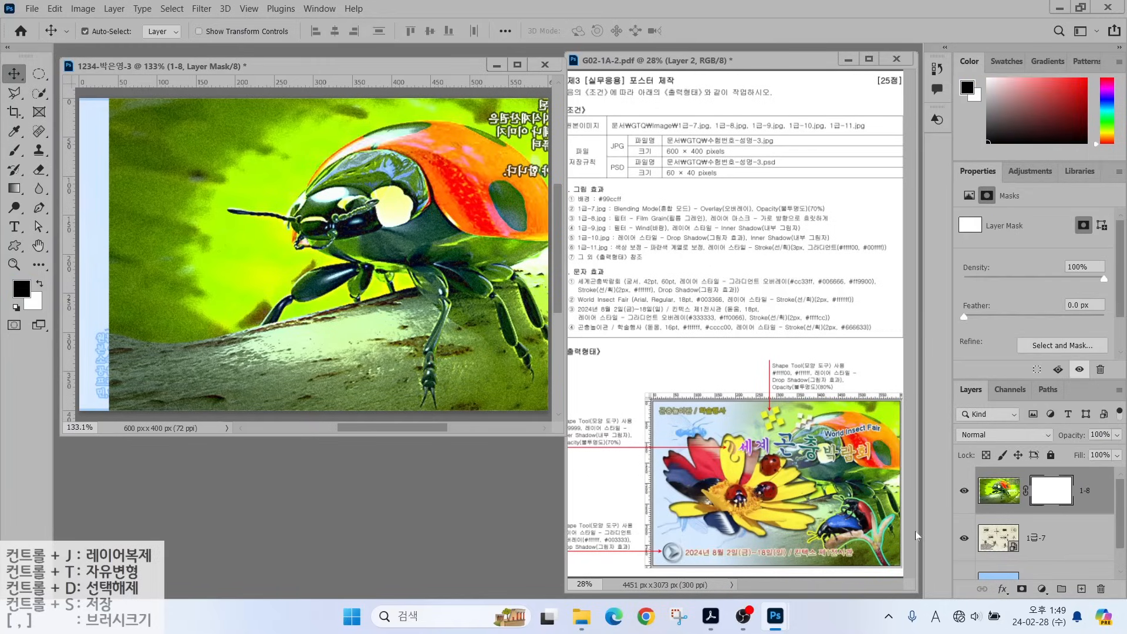
click(1038, 478)
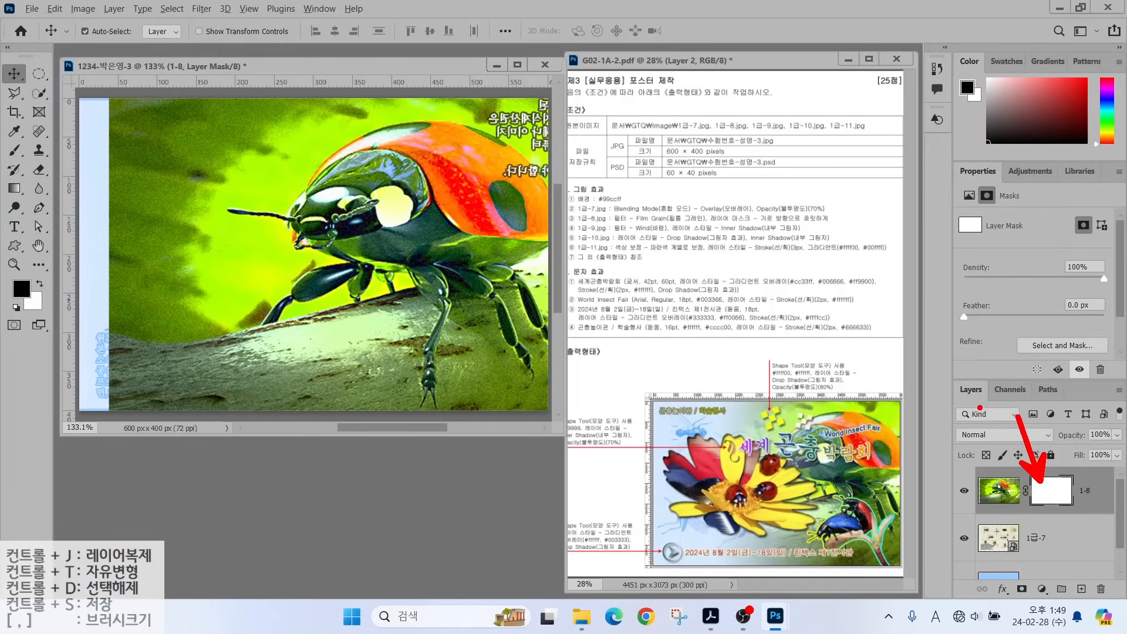
click(13, 188)
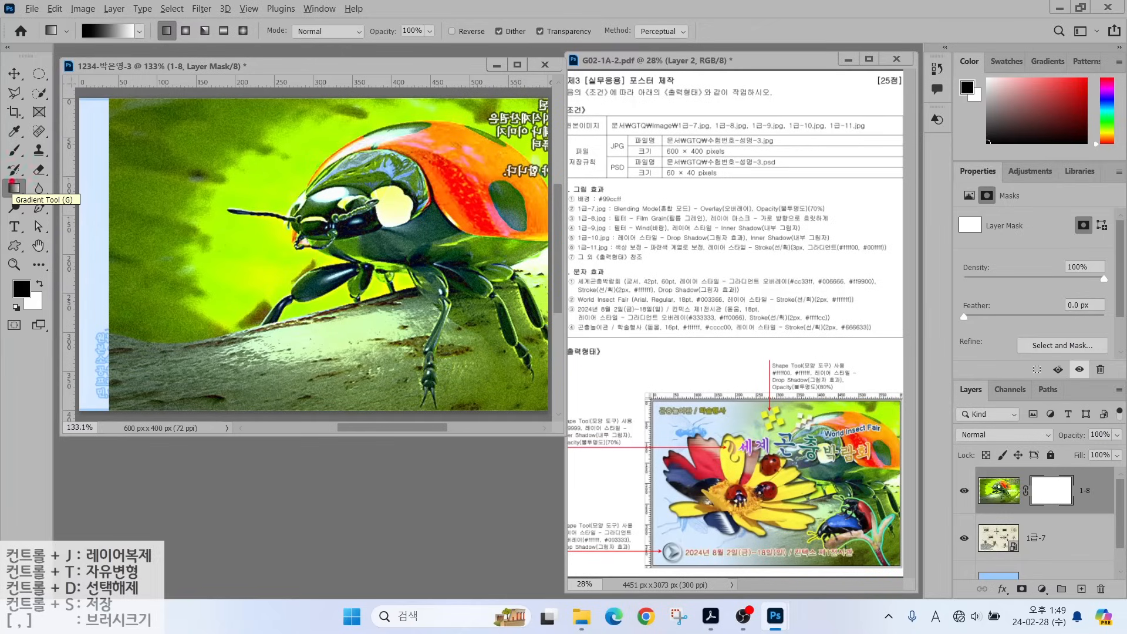
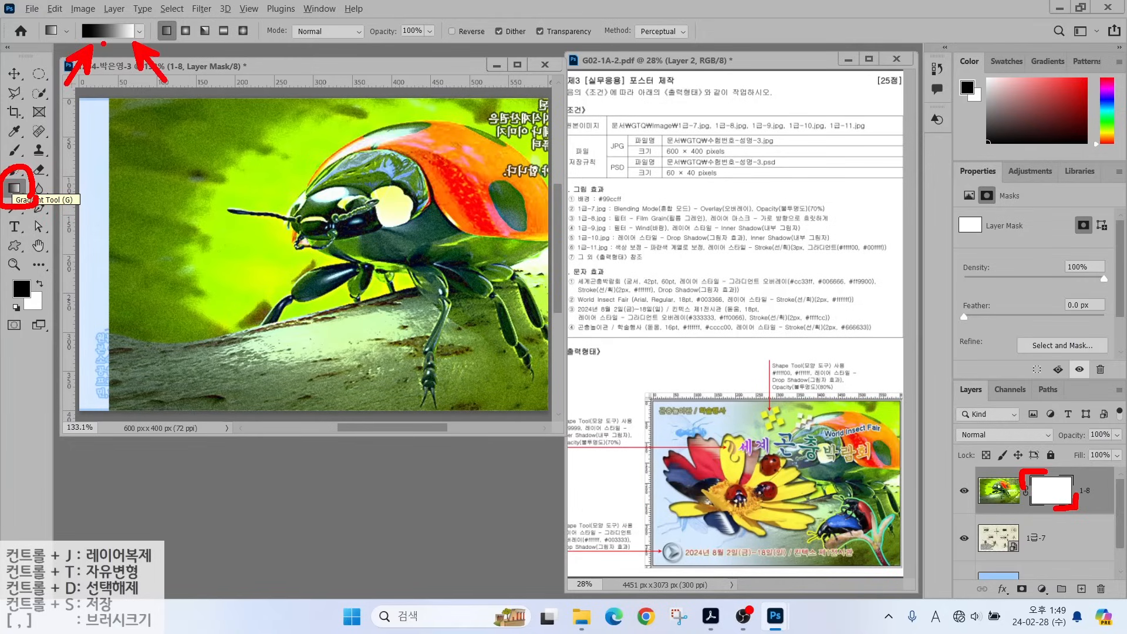
Drag a left-to-right gradient on the 1-8 layer mask so the ladybug's left side fades out.
click(99, 34)
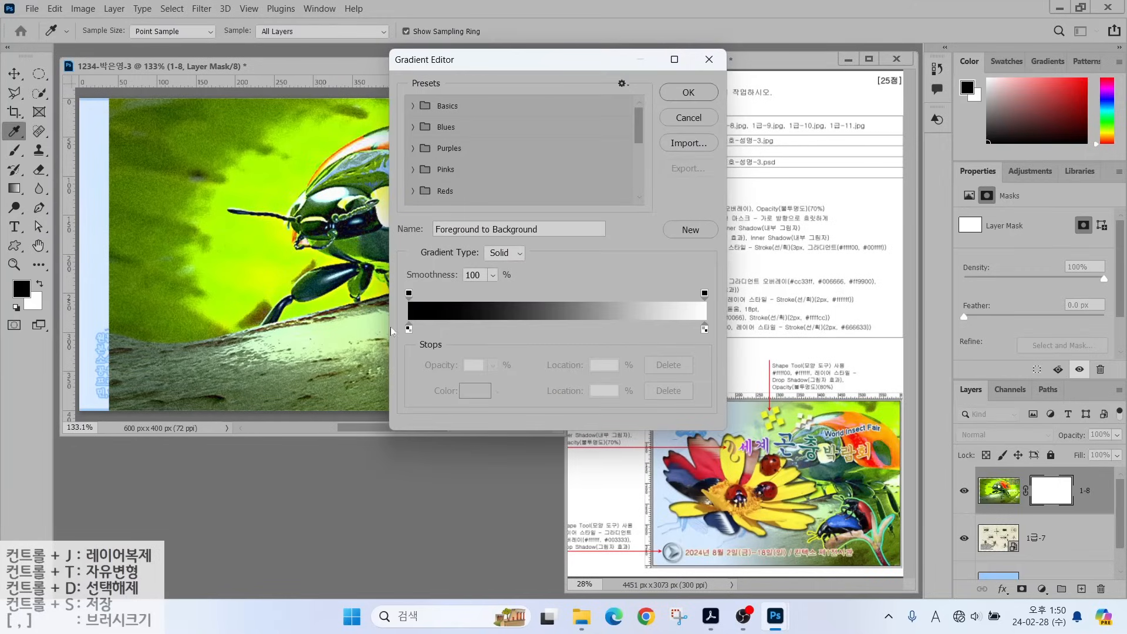
click(710, 63)
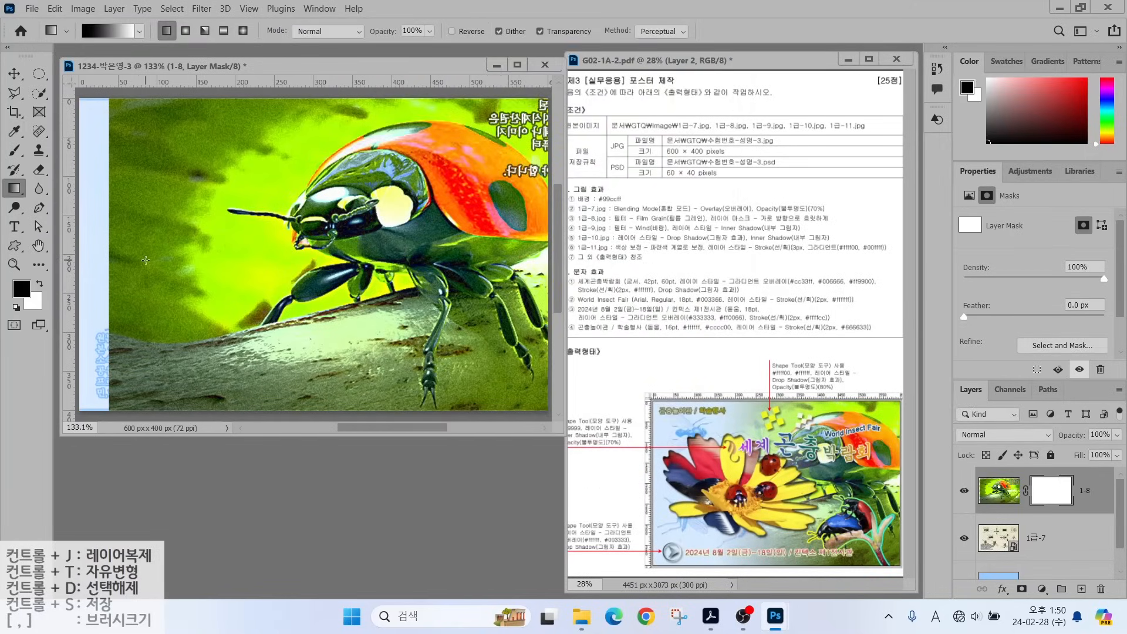
drag(128, 222, 109, 243)
drag(108, 222, 135, 247)
mouse_move(475, 255)
mouse_down()
mouse_move(455, 276)
mouse_move(350, 185)
mouse_move(466, 212)
mouse_move(425, 264)
mouse_up()
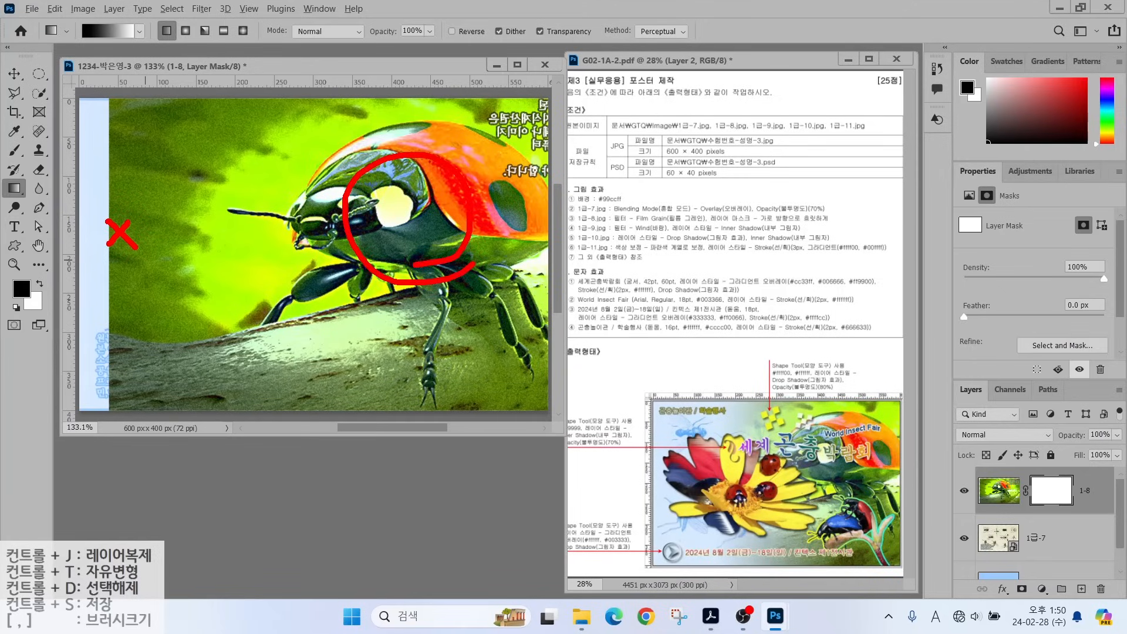
key(Escape)
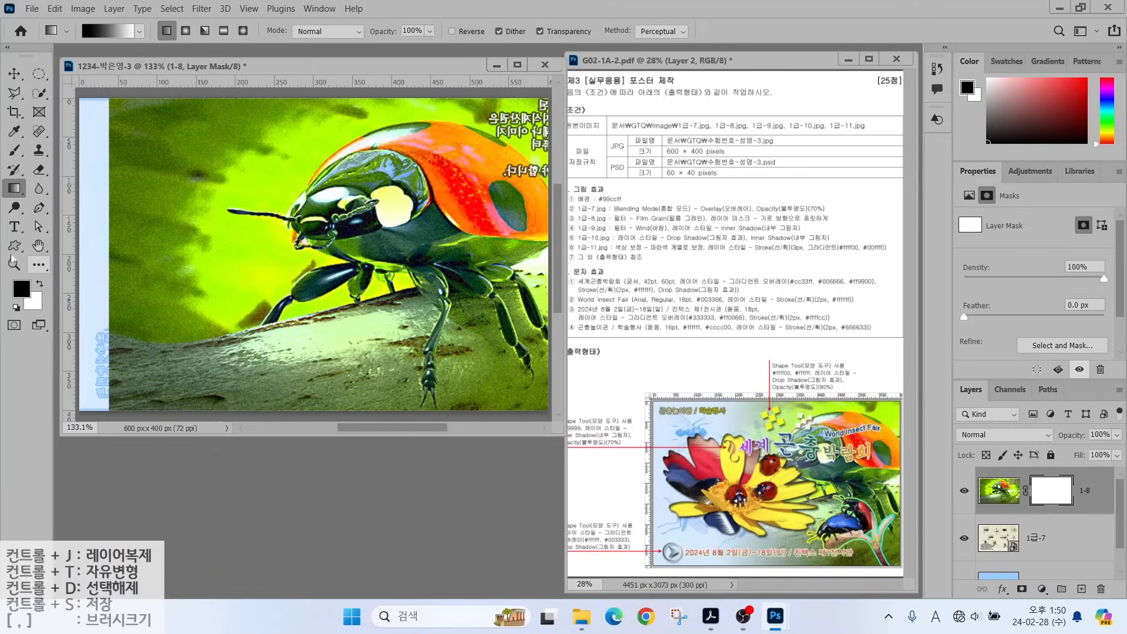
key(alt)
mouse_move(119, 211)
mouse_down()
mouse_move(111, 221)
mouse_move(125, 206)
mouse_move(126, 219)
mouse_move(277, 220)
mouse_move(245, 204)
mouse_up()
drag(278, 222, 231, 247)
key(Escape)
drag(114, 216, 323, 216)
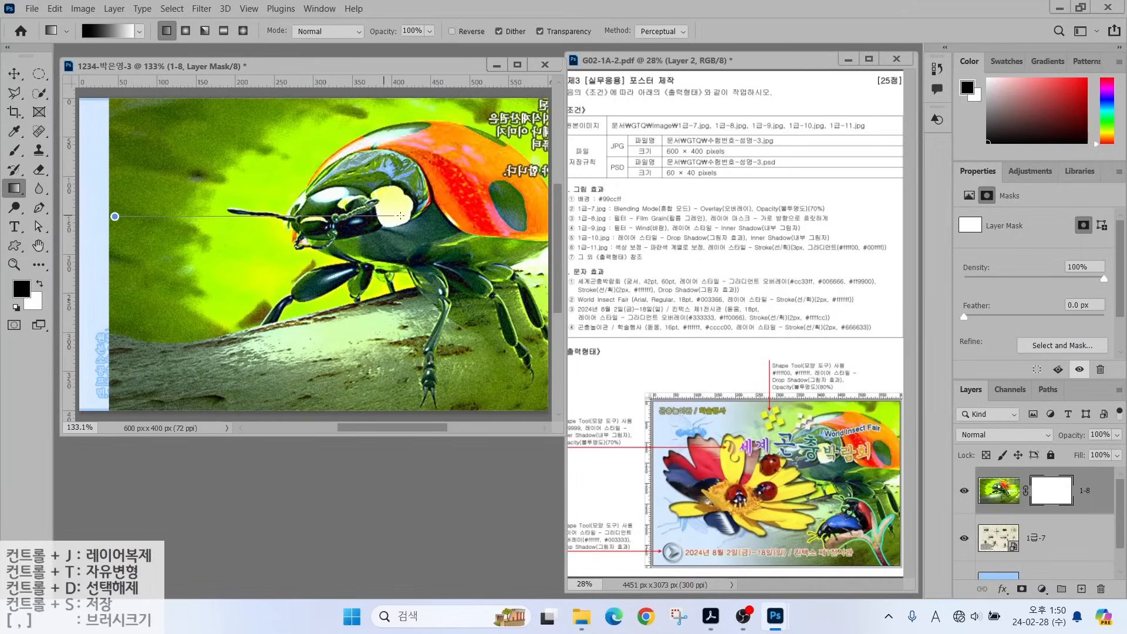
drag(450, 216, 450, 216)
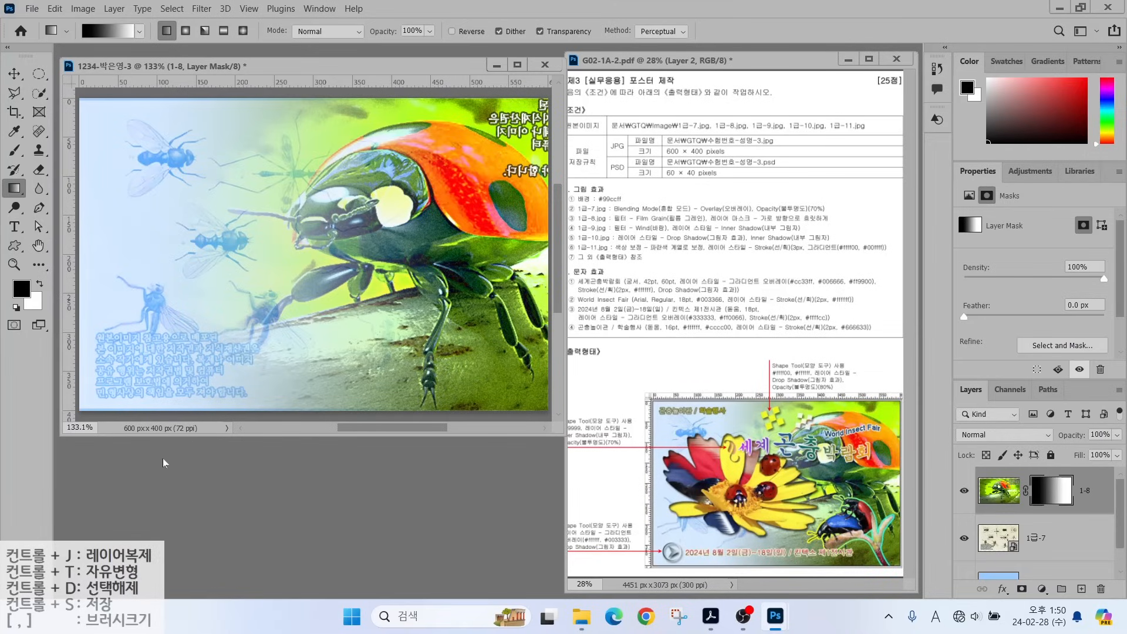
Open 1급-9.jpg, drag it into the poster document, and name the new layer 1-9.
scroll(352, 206, down, 2)
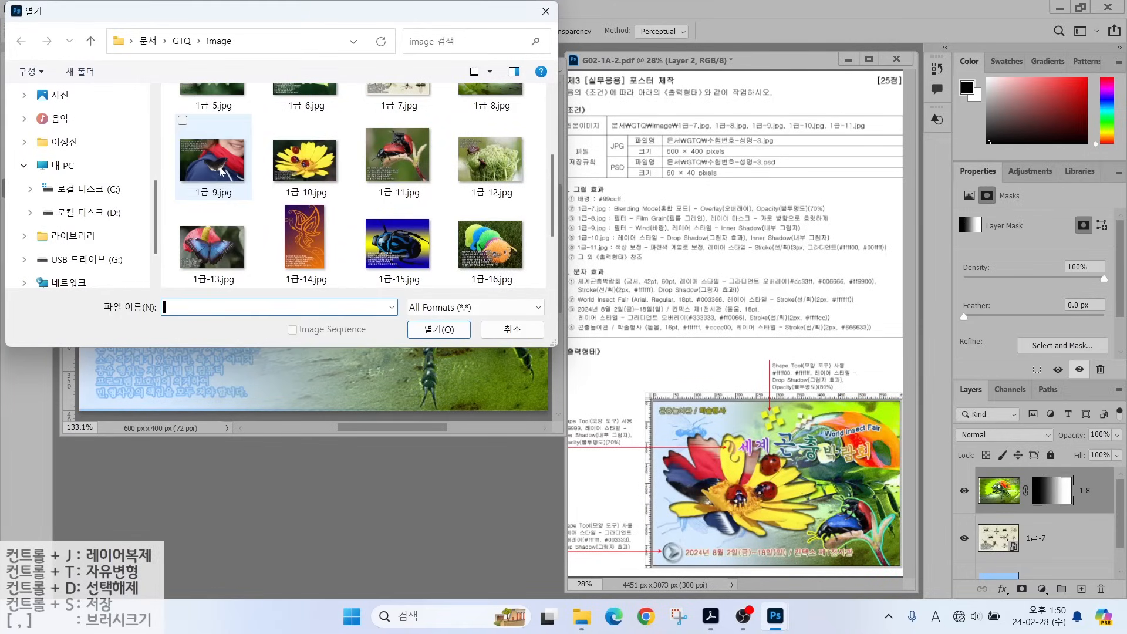
click(213, 158)
click(418, 329)
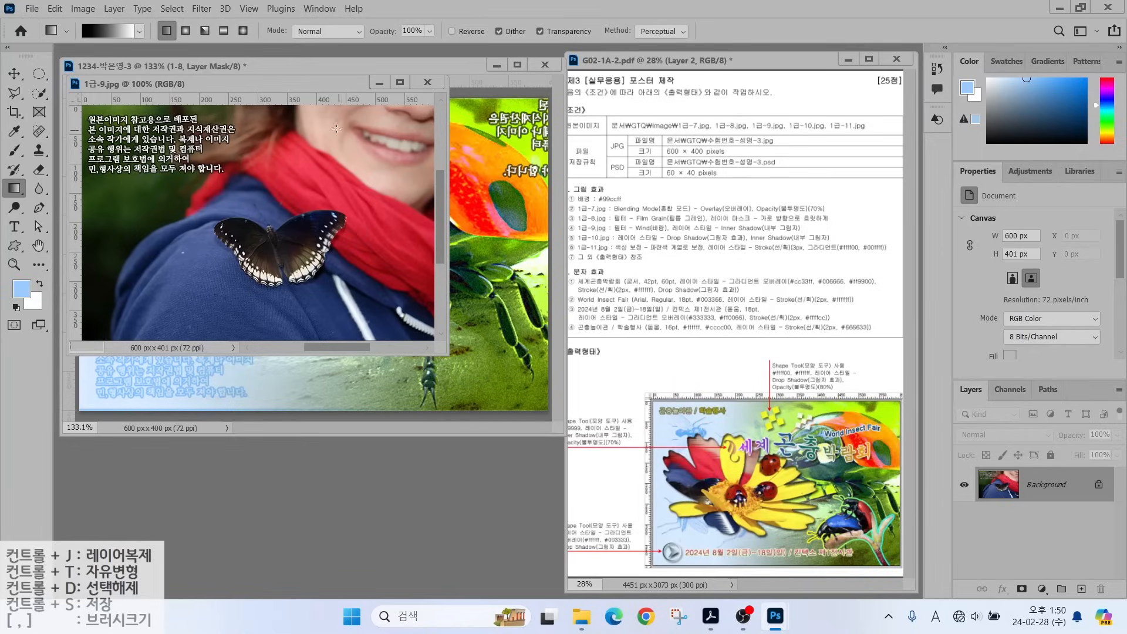
drag(282, 82, 361, 255)
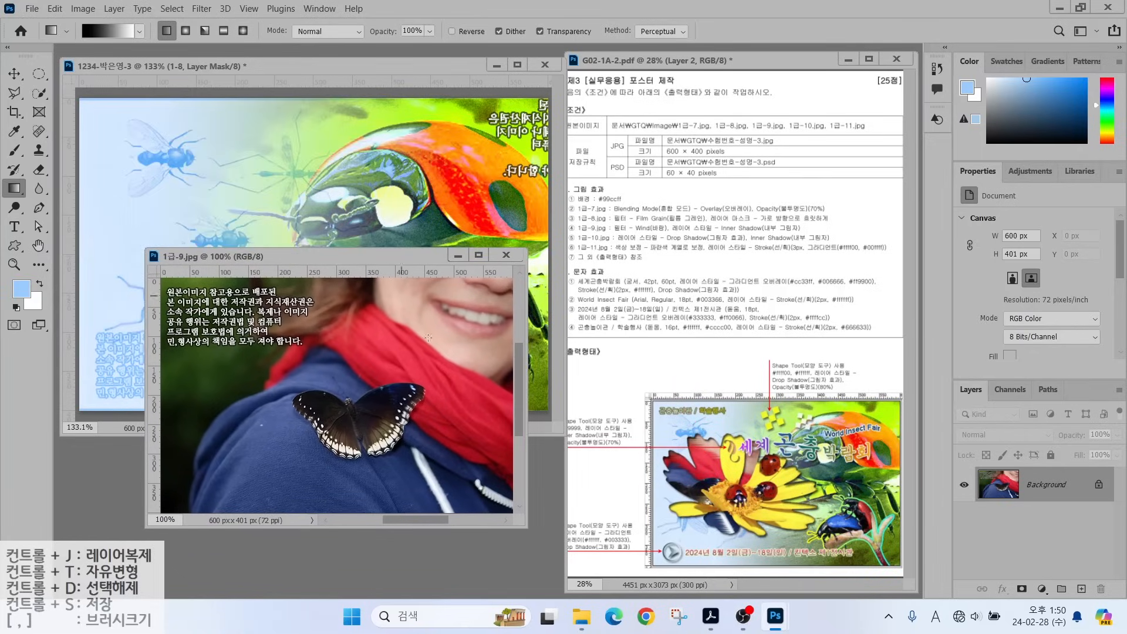
click(14, 73)
drag(245, 353, 391, 381)
click(505, 255)
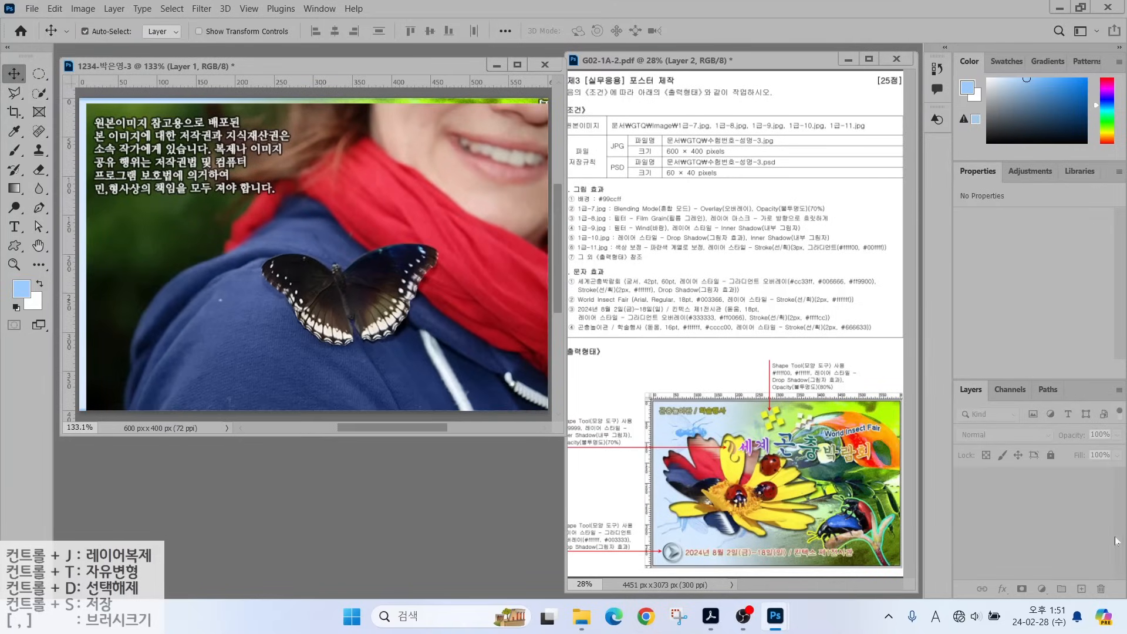
double_click(1040, 490)
text(1-9)
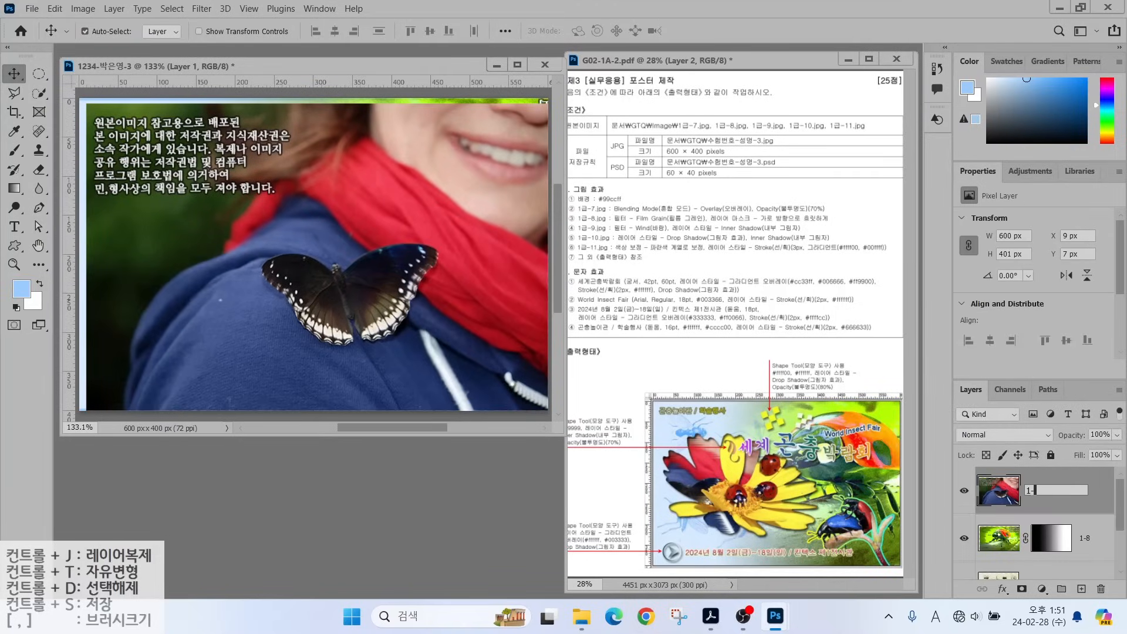
key(Return)
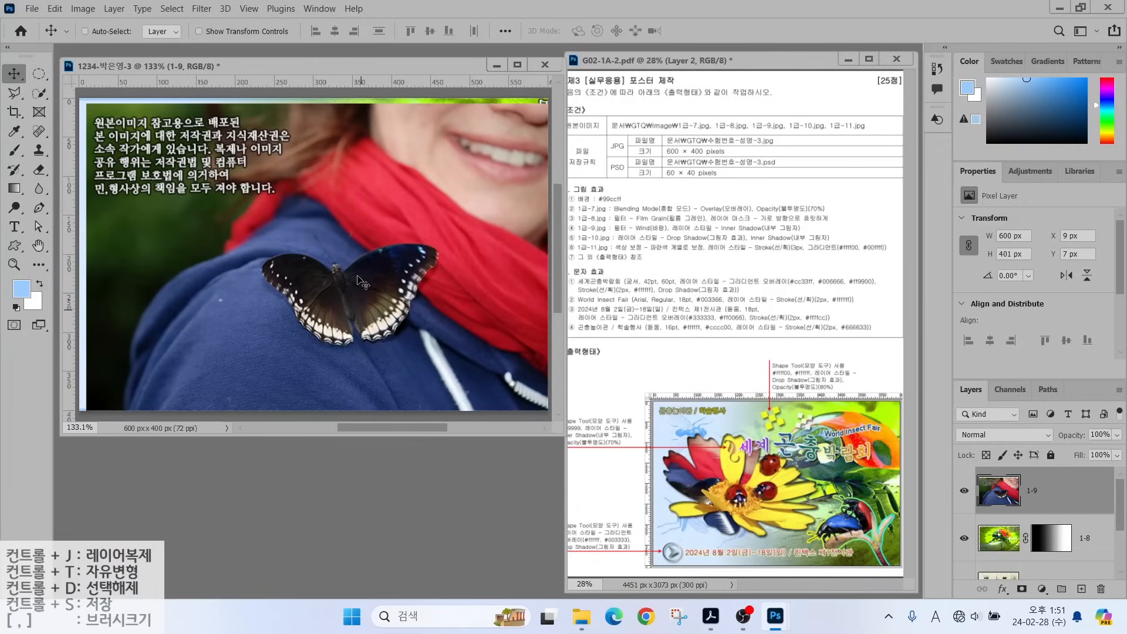
Scale layer 1-9 down to 78.12% and position it over the poster's left part.
key(ctrl+t)
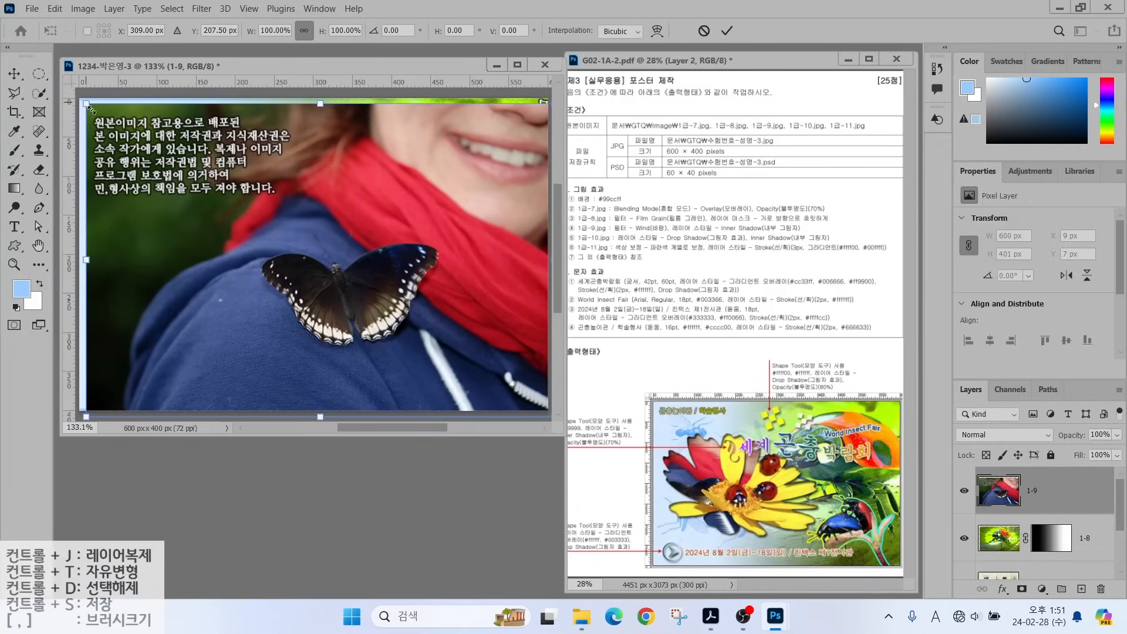
drag(88, 107, 190, 175)
drag(345, 243, 257, 204)
key(Return)
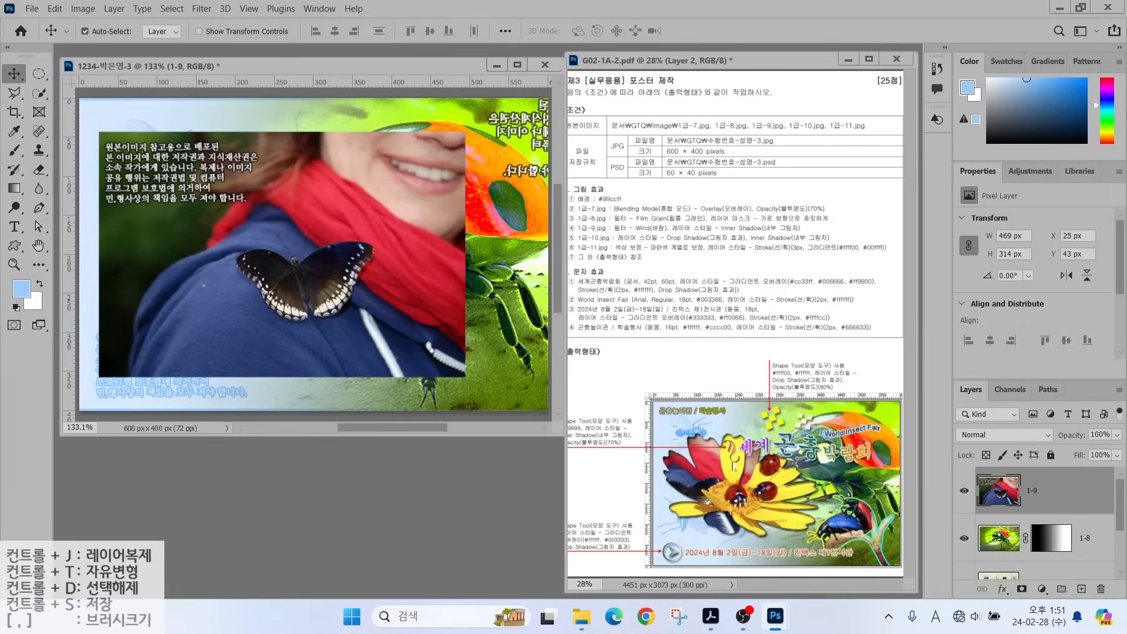
double_click(367, 485)
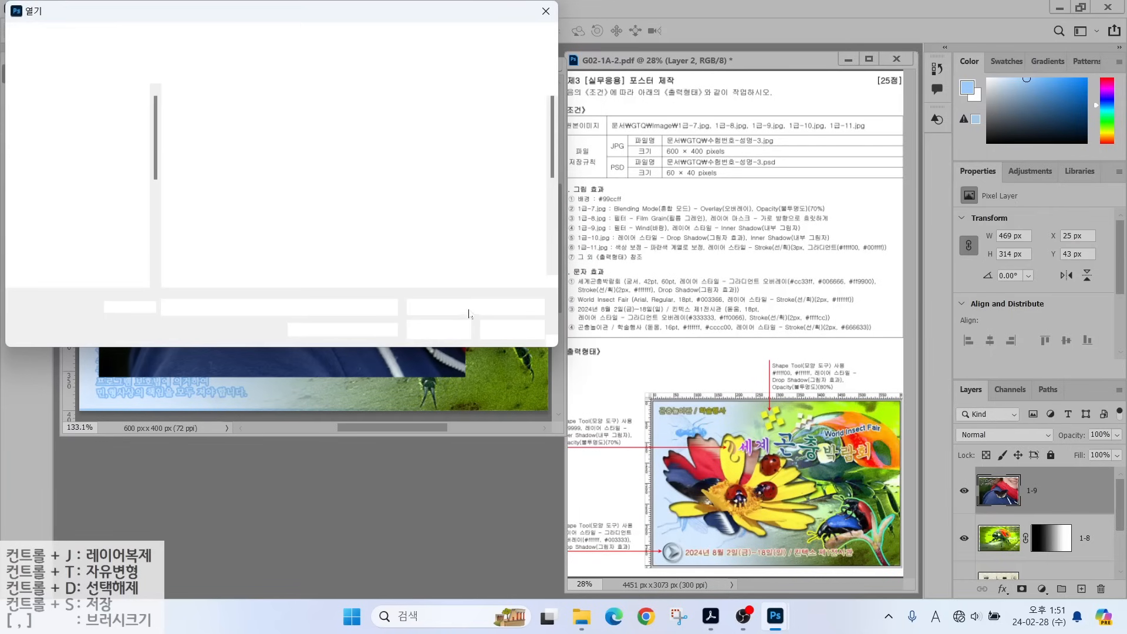
Open 1급-10.jpg and quick-select the yellow flower with its ladybugs.
scroll(328, 212, down, 2)
click(303, 160)
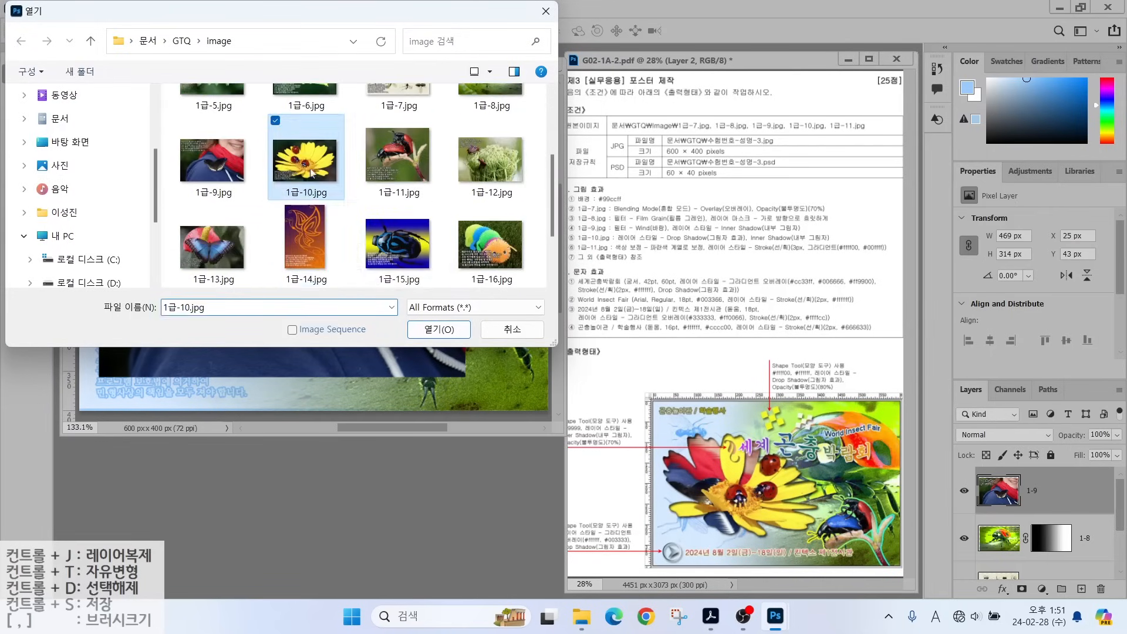
click(434, 326)
key(w)
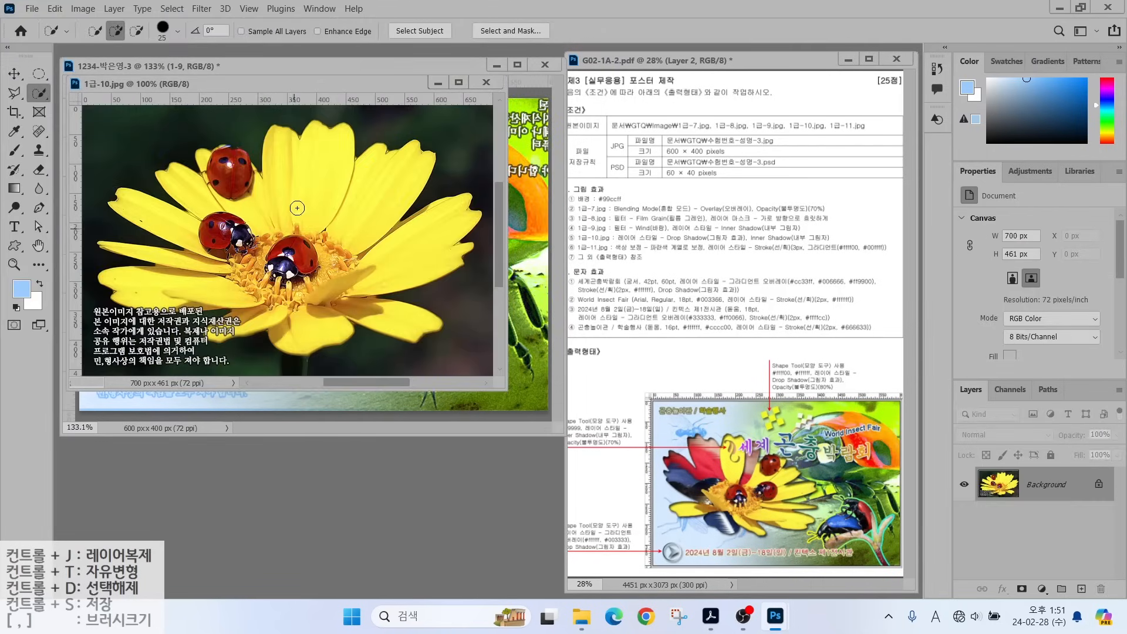
mouse_move(247, 175)
mouse_down()
mouse_move(305, 153)
mouse_move(366, 256)
mouse_move(272, 264)
mouse_move(193, 235)
mouse_move(215, 219)
mouse_move(167, 272)
mouse_move(276, 329)
mouse_move(235, 343)
mouse_move(194, 317)
mouse_move(226, 282)
mouse_up()
Drag the selected flower into the poster and name the layer 1-10.
drag(235, 84, 480, 176)
key(v)
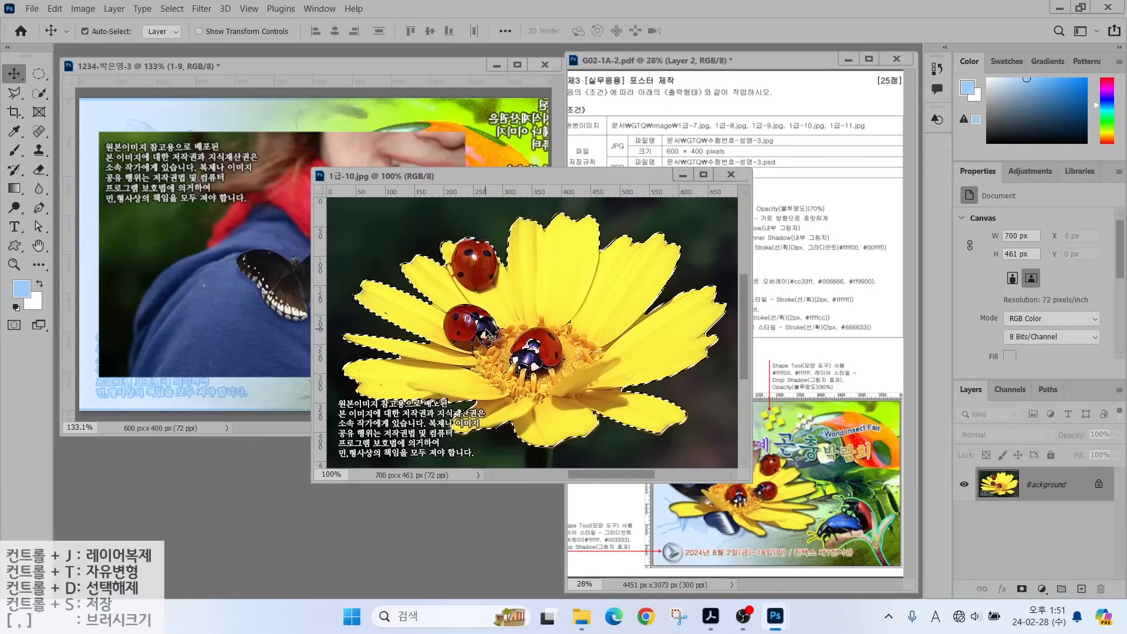
drag(384, 334, 259, 317)
click(731, 174)
double_click(1042, 490)
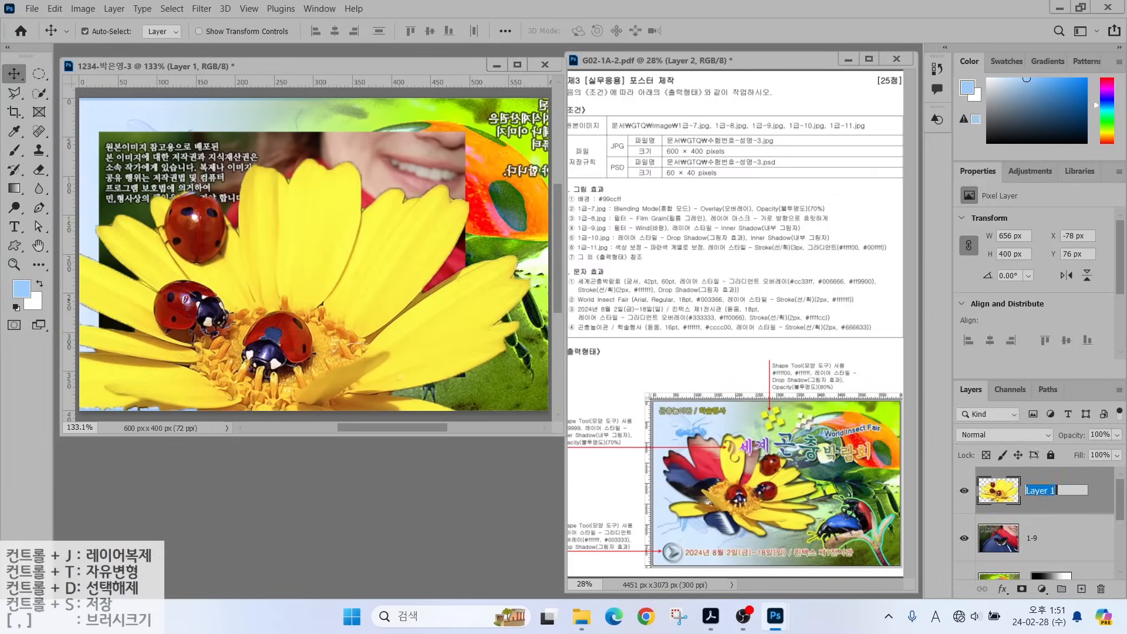
text(1-10)
key(Return)
Flip layer 1-10 horizontally and shrink it to about 415 × 254 px over the photo's left side.
key(ctrl+t)
drag(530, 158, 391, 243)
drag(339, 314, 416, 214)
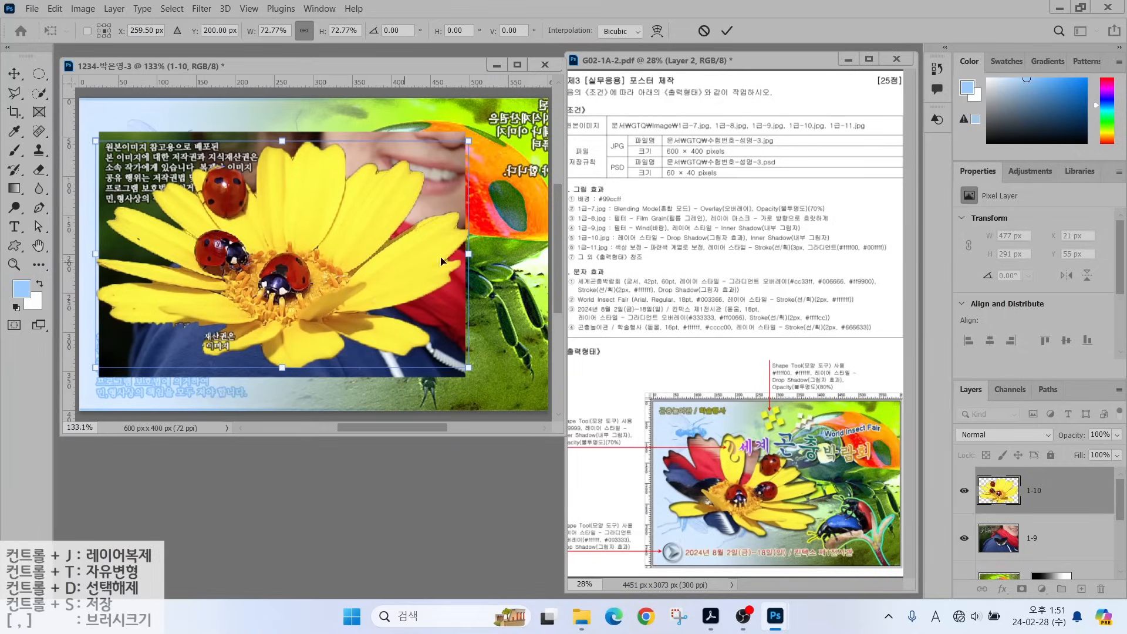
right_click(345, 254)
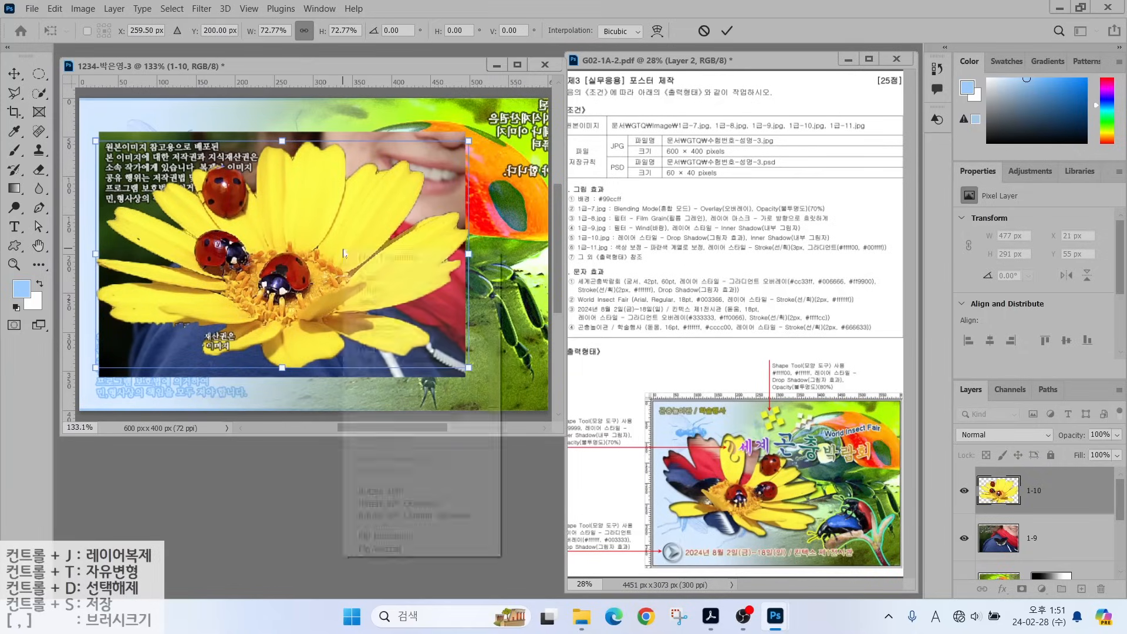
click(375, 535)
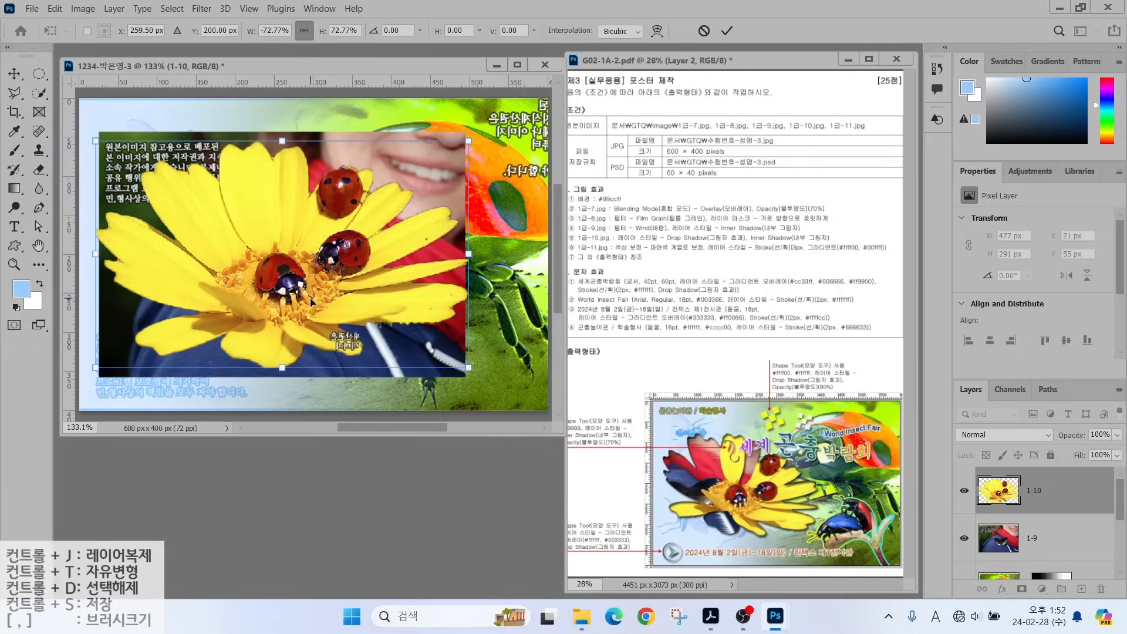
mouse_move(311, 302)
mouse_down()
mouse_move(317, 295)
mouse_move(310, 304)
mouse_up()
drag(462, 236, 416, 237)
drag(239, 272, 233, 271)
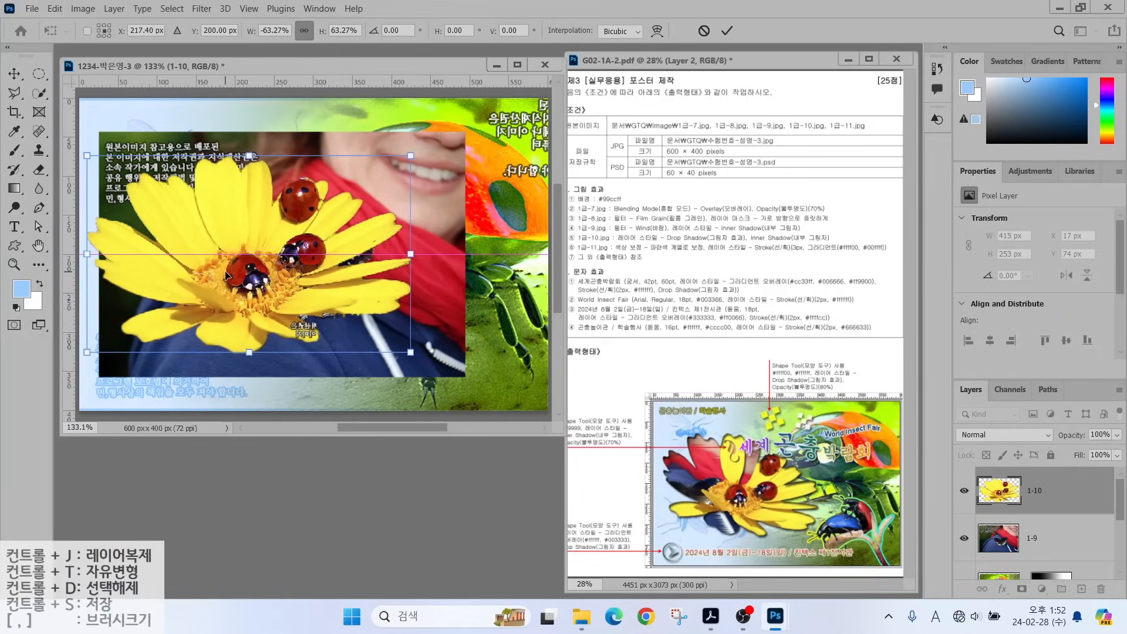
key(Return)
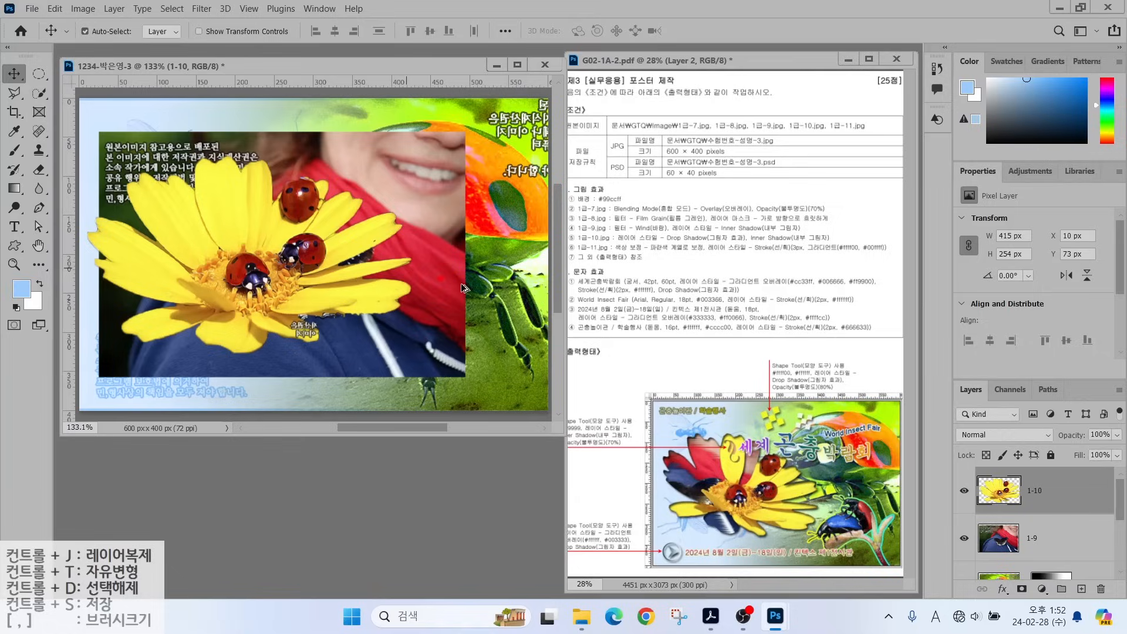
drag(672, 413, 710, 443)
mouse_move(640, 460)
mouse_down()
mouse_move(669, 469)
mouse_move(645, 465)
mouse_up()
drag(778, 427, 748, 455)
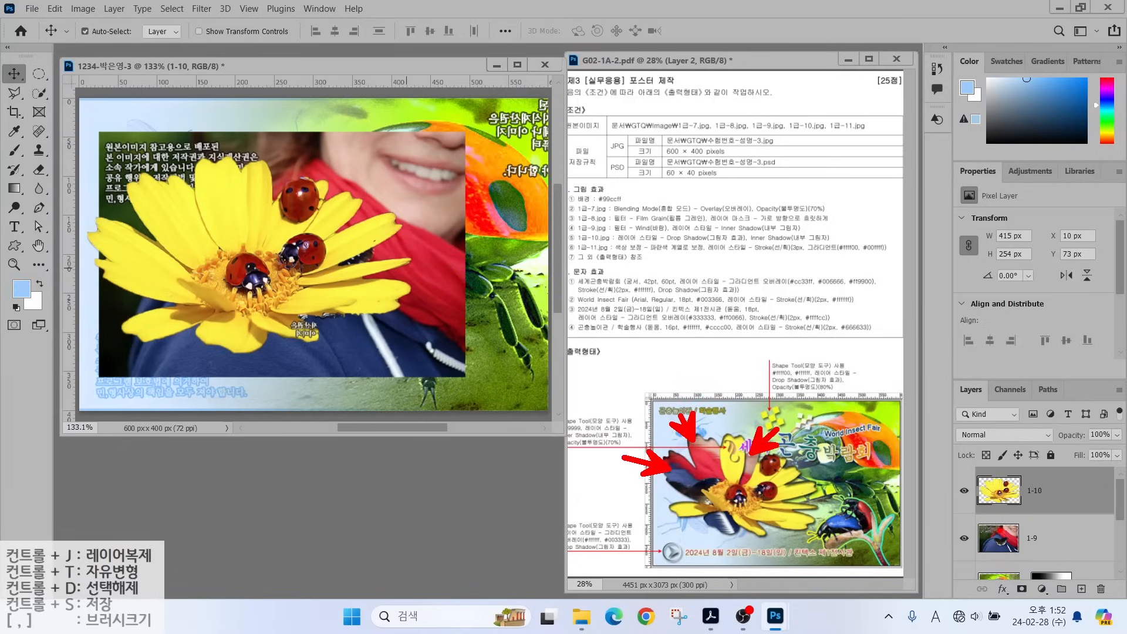
key(Escape)
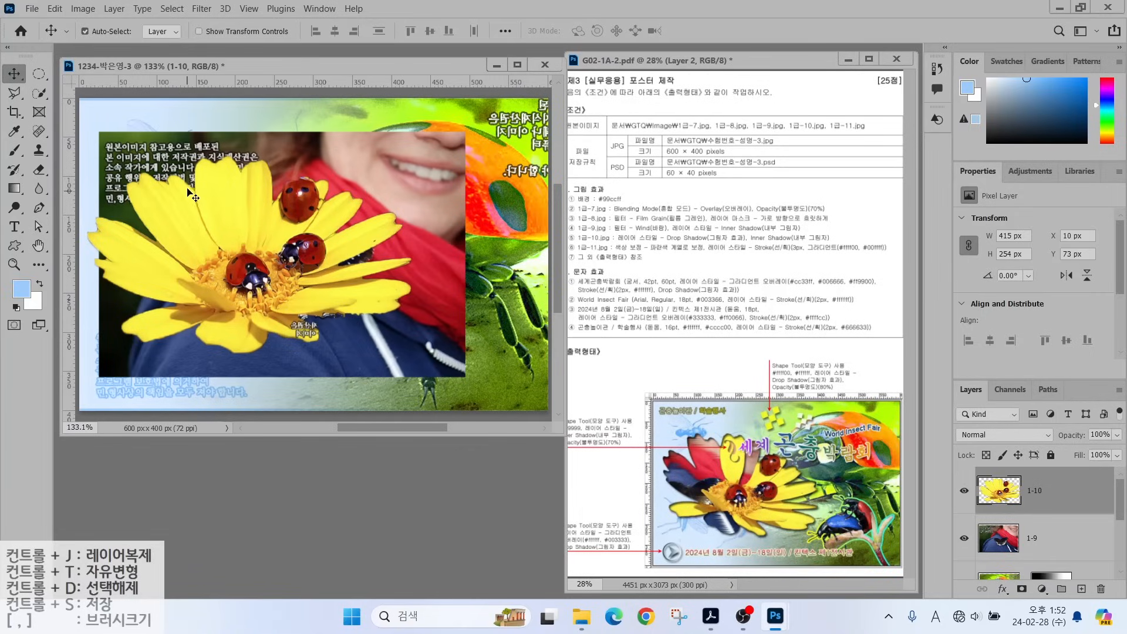
Rotate the flower layer about 21 degrees.
click(38, 93)
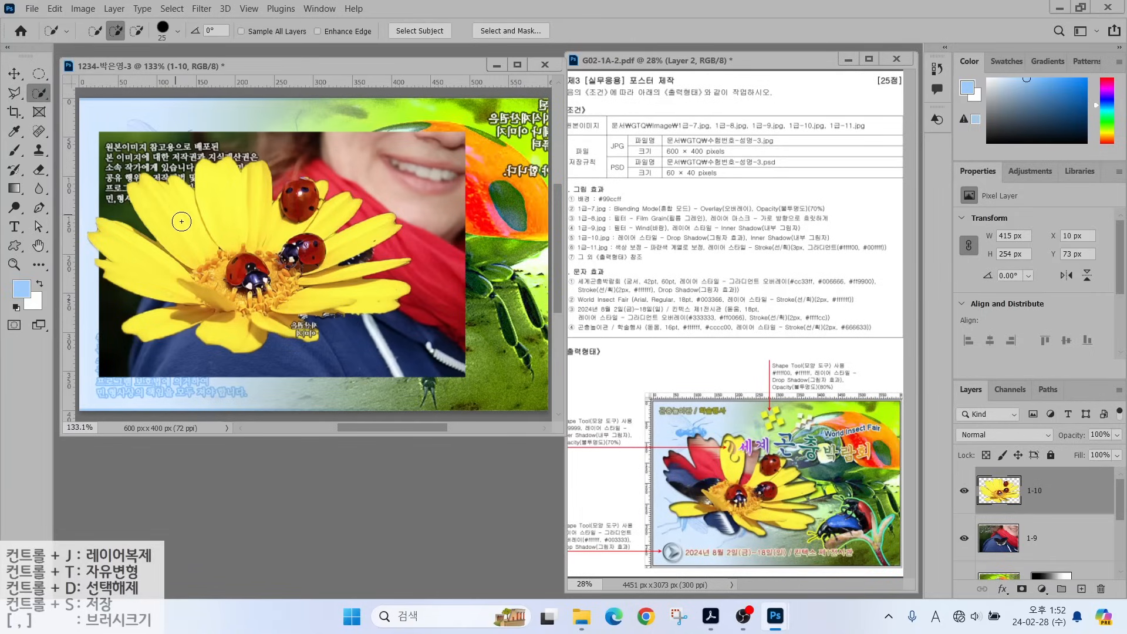
mouse_move(178, 211)
mouse_down()
mouse_move(186, 241)
mouse_move(159, 263)
mouse_up()
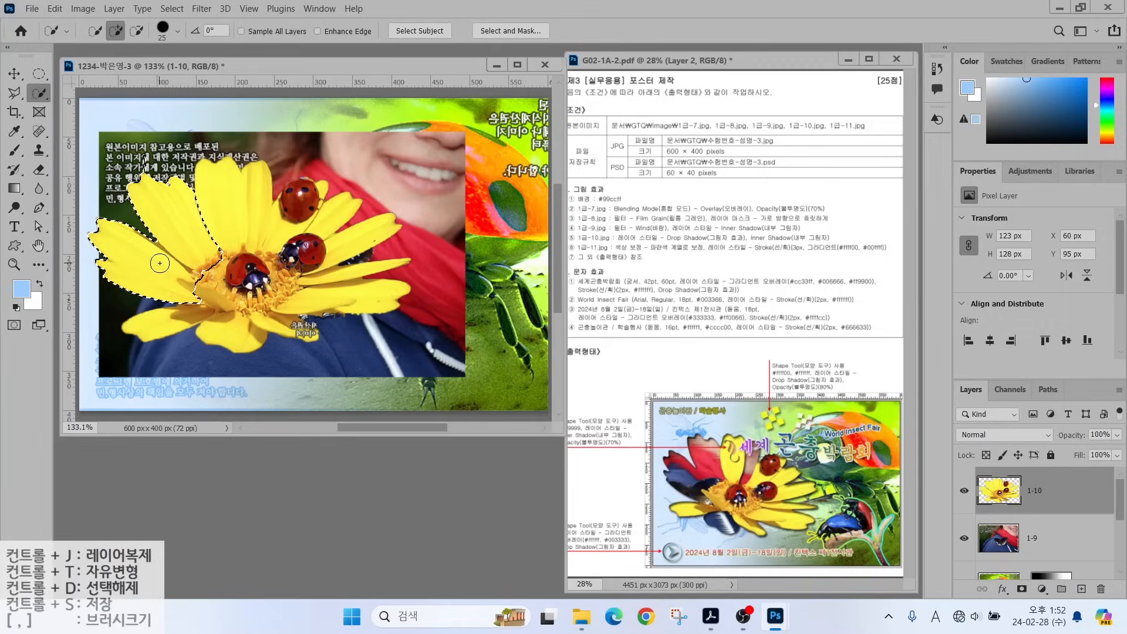
key(ctrl+d)
key(ctrl+t)
drag(426, 153, 430, 222)
key(Return)
Select the flower's petals using Quick Selection and a Polygonal Lasso outline.
mouse_move(177, 194)
mouse_down()
mouse_move(131, 221)
mouse_move(193, 164)
mouse_move(152, 247)
mouse_up()
key(l)
click(271, 147)
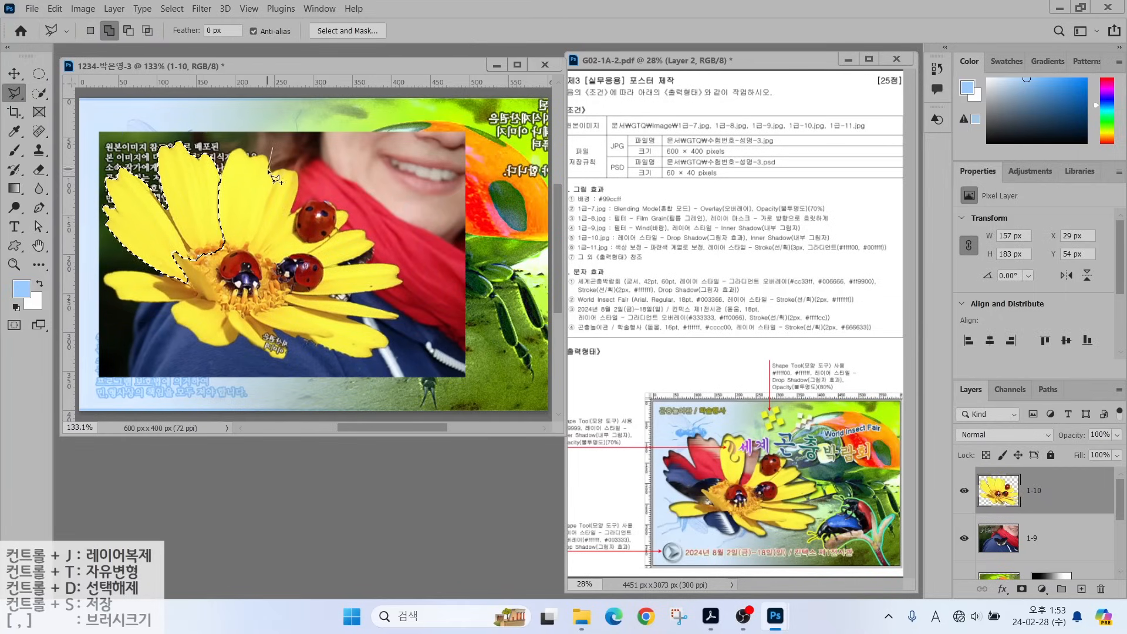
click(251, 253)
click(263, 253)
click(303, 206)
click(296, 169)
click(272, 147)
key(w)
click(129, 32)
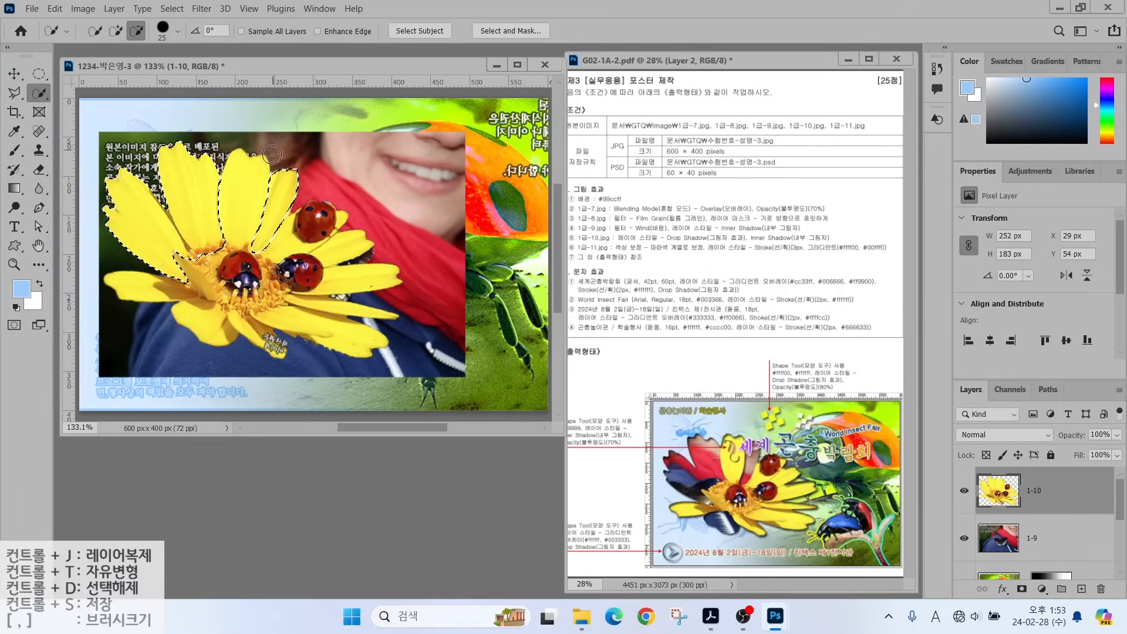
click(115, 31)
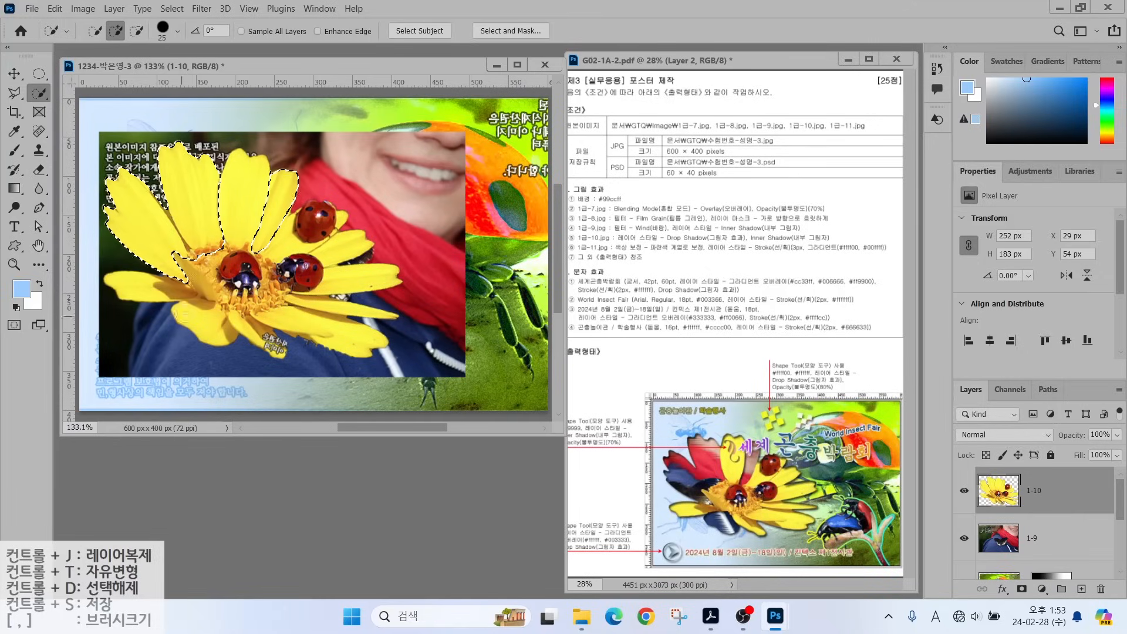
click(199, 326)
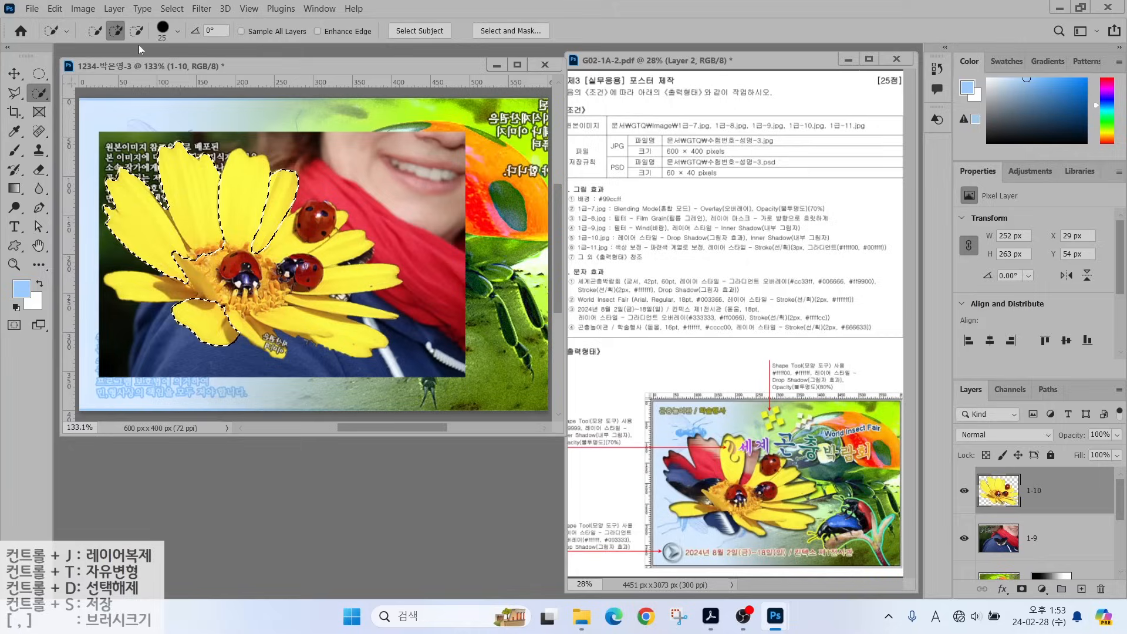
key(alt)
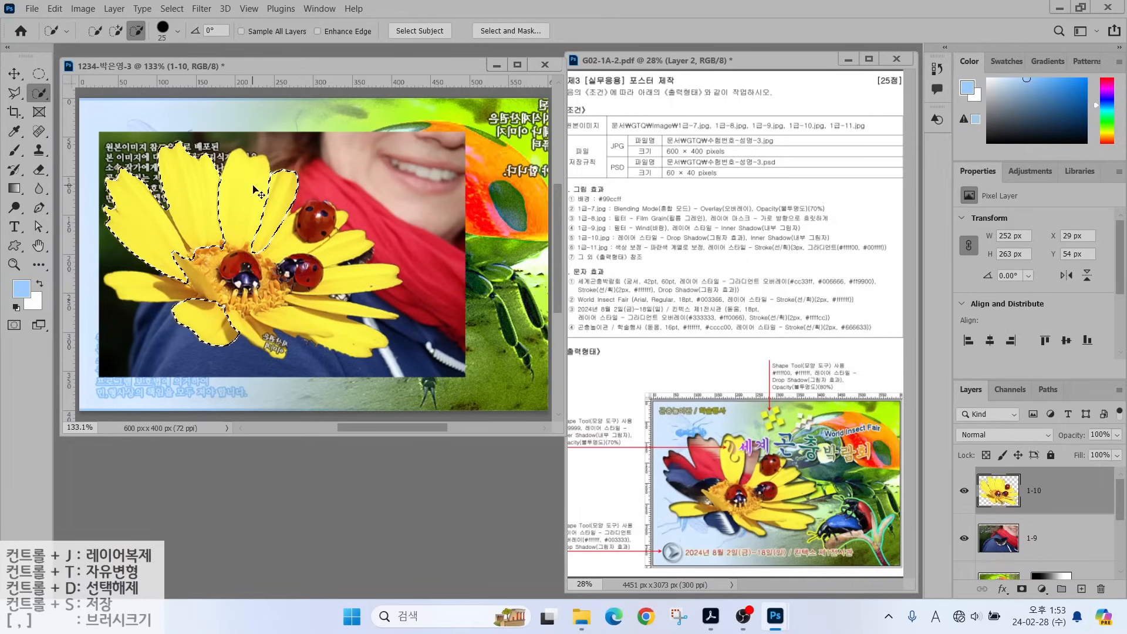
Copy the selected petals to a new layer named 클리핑.
key(ctrl+j)
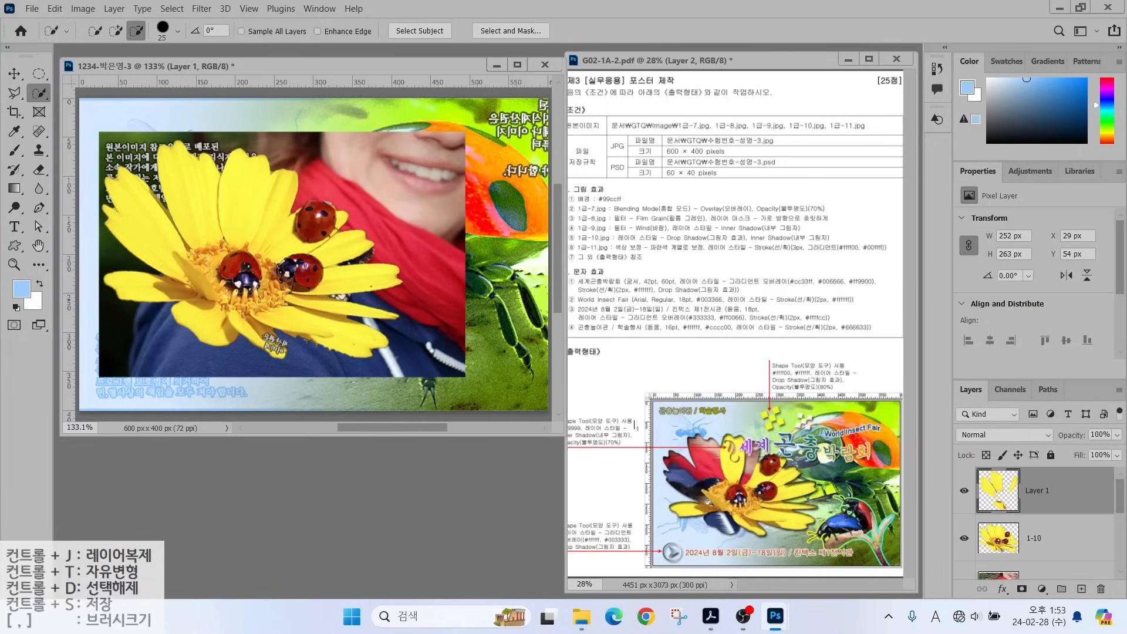
double_click(1039, 495)
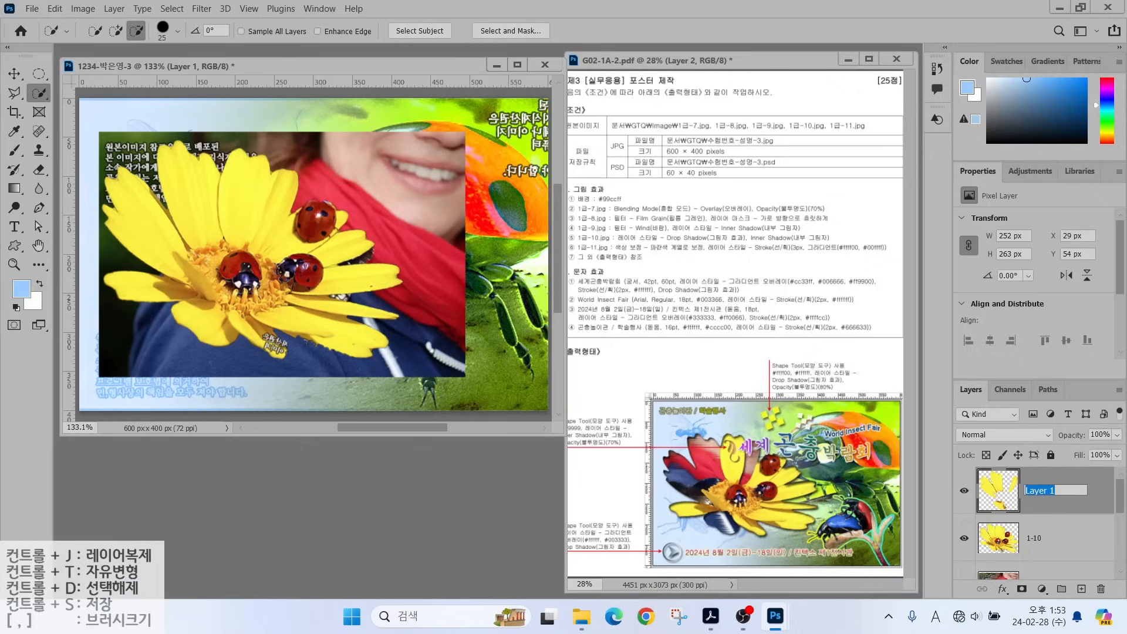
text(zmf)
key(BackSpace)
key(BackSpace)
key(BackSpace)
text(클리핑)
key(Return)
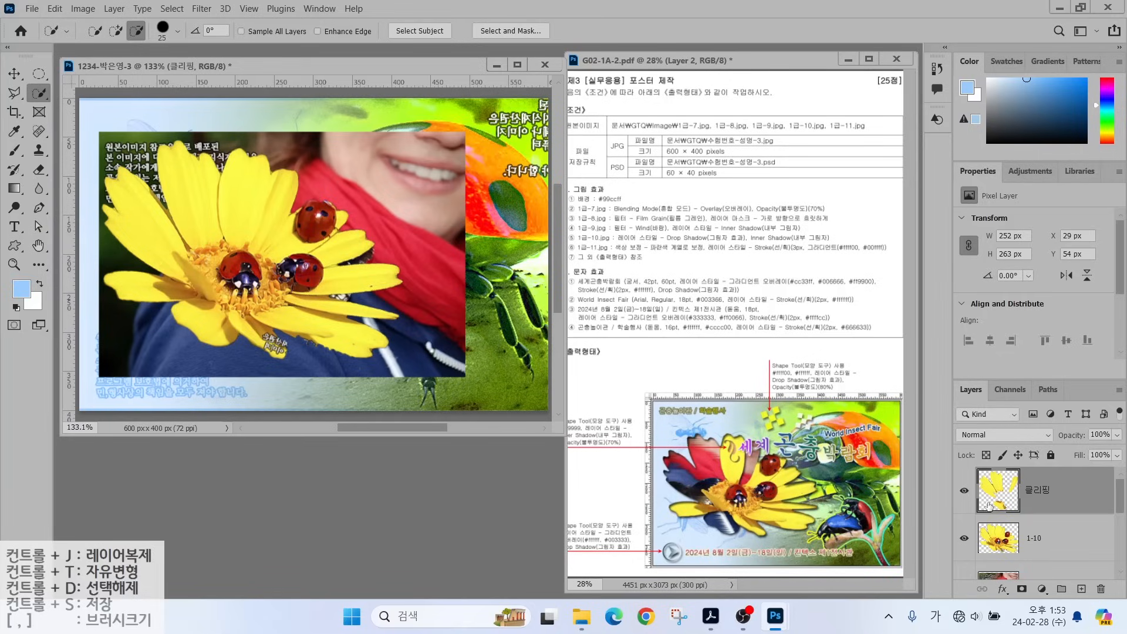
Move layer 1-9 above 클리핑 and make it a clipping mask on the petal layer.
click(1014, 573)
drag(1017, 556, 1042, 479)
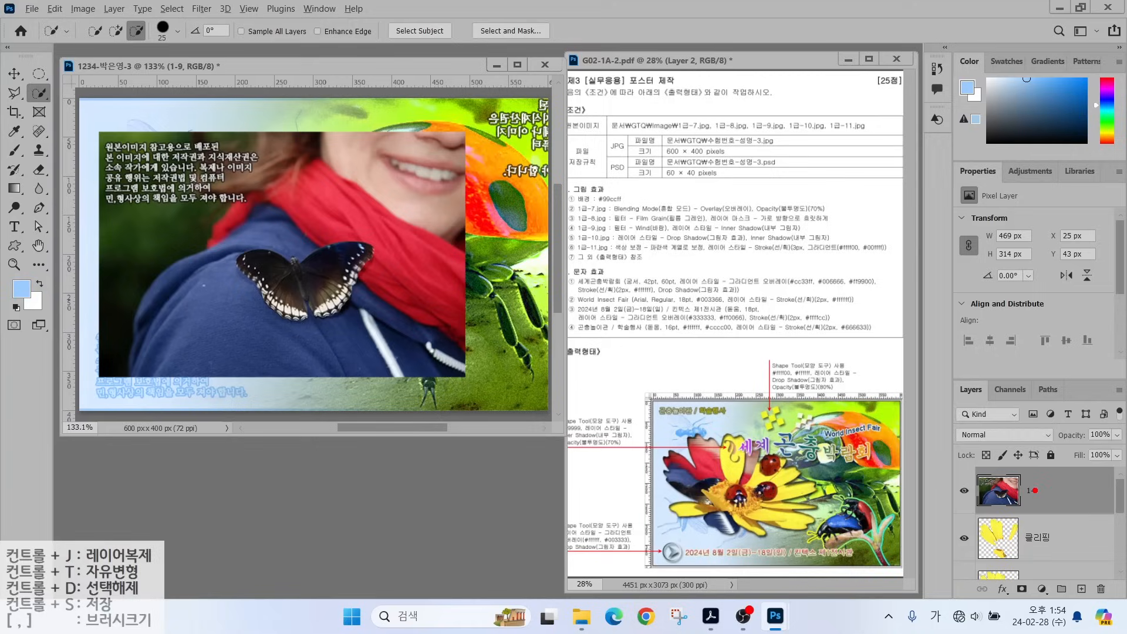
drag(1037, 551, 1063, 589)
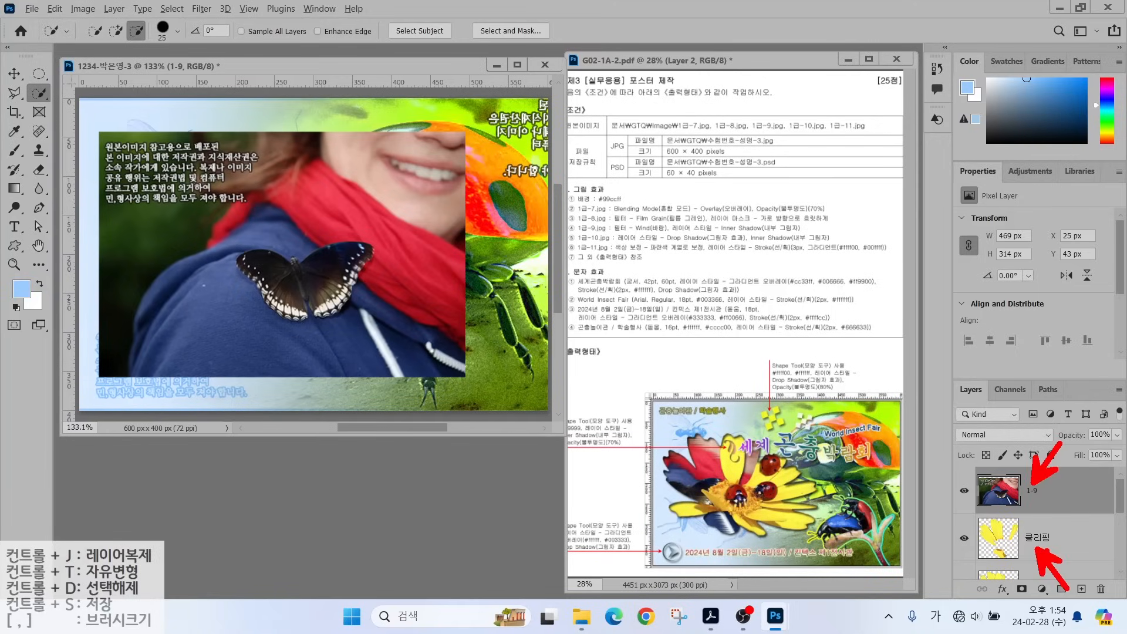
mouse_move(1086, 495)
mouse_down()
mouse_move(1036, 525)
mouse_move(986, 481)
mouse_move(1085, 504)
mouse_up()
key(Escape)
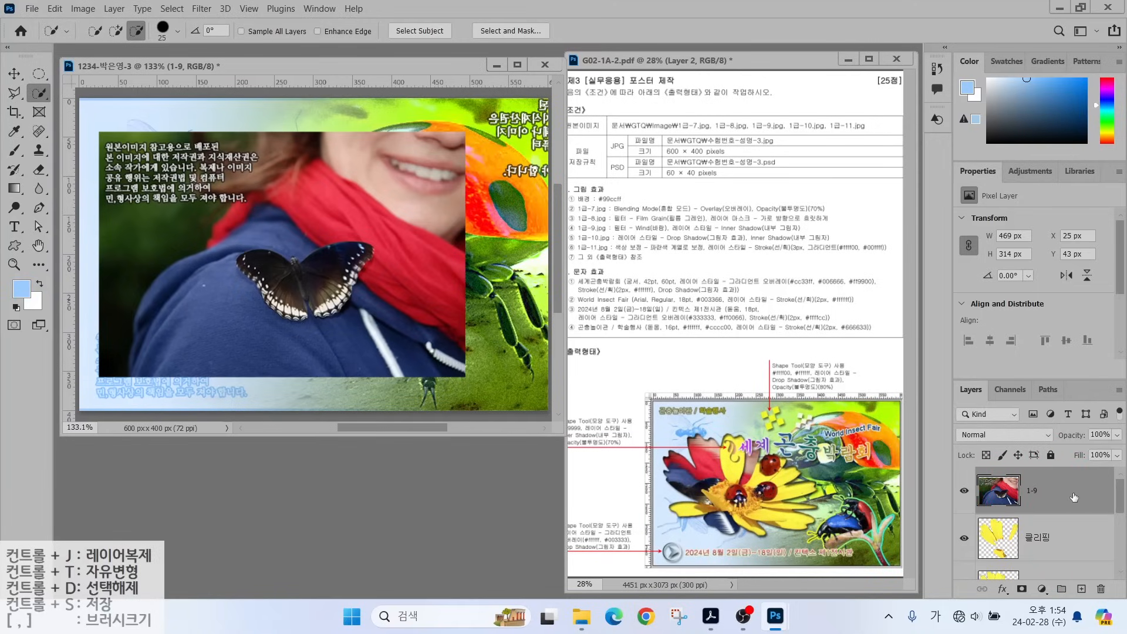
right_click(1073, 497)
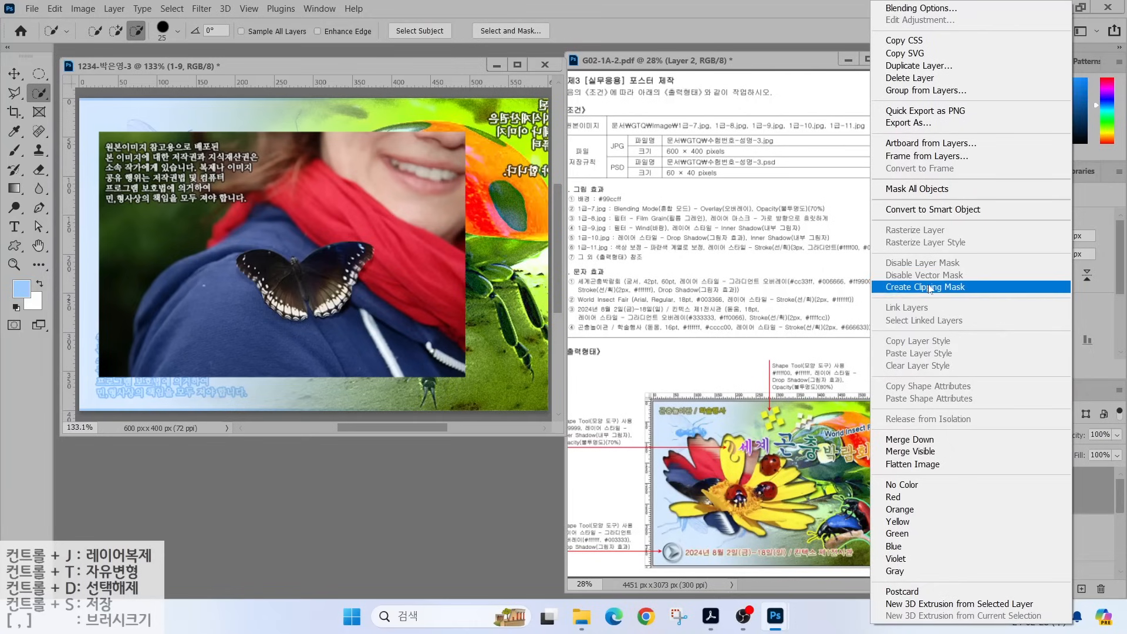
click(927, 286)
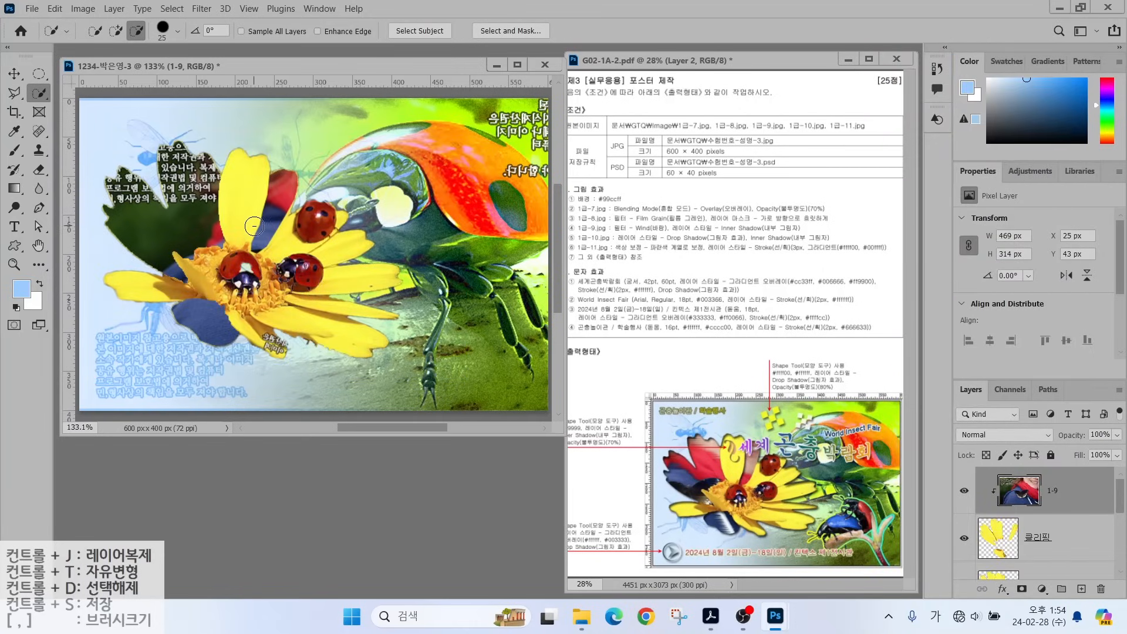
key(ctrl+t)
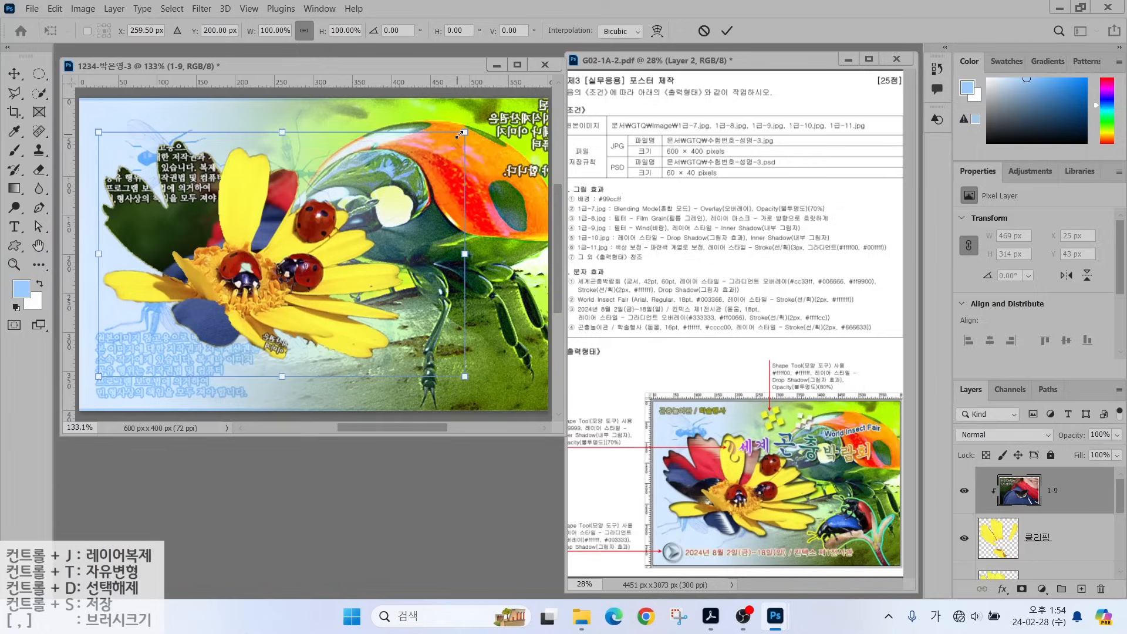
Scale the clipped 1-9 photo to about 86% and move it up-left to fill the petals.
drag(462, 133, 395, 178)
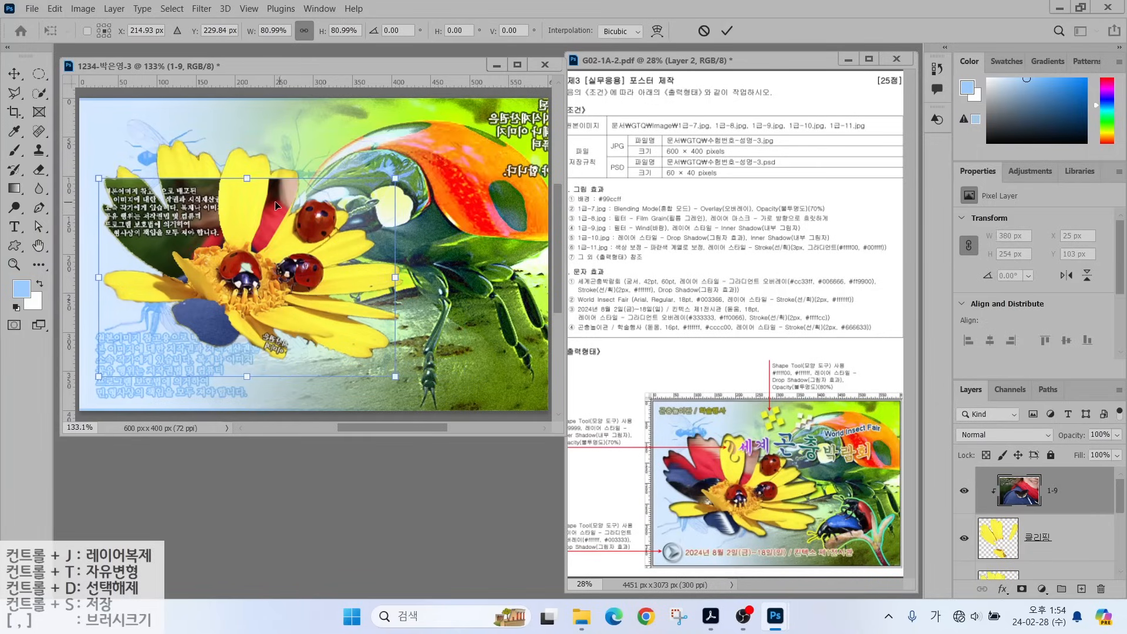
drag(275, 203, 217, 164)
drag(337, 338, 370, 362)
key(Return)
key(w)
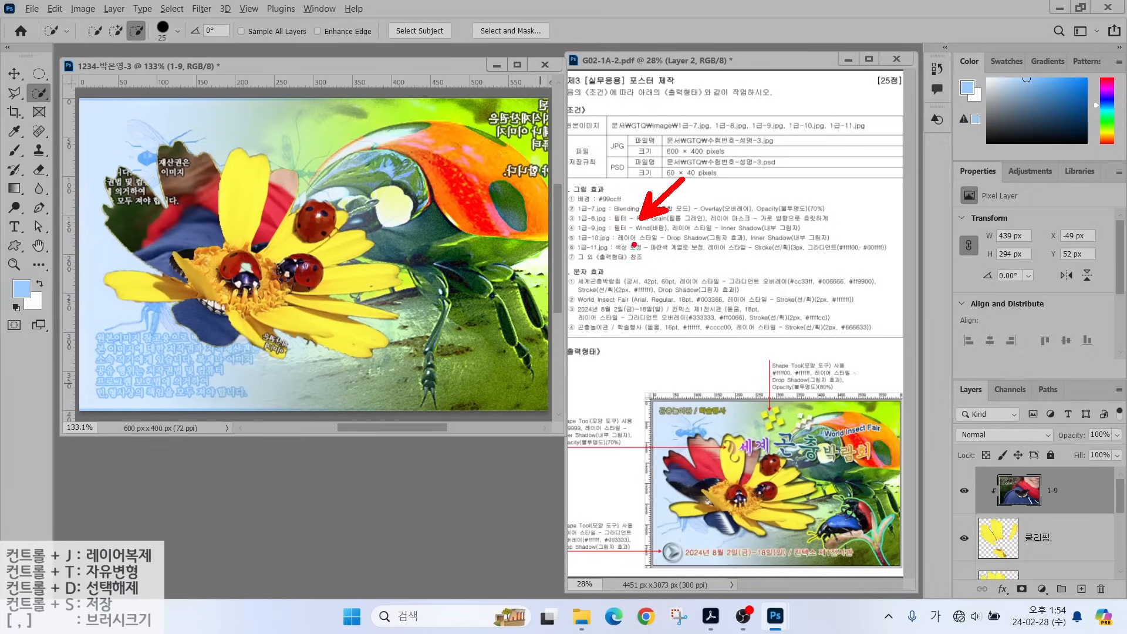
drag(618, 239, 692, 238)
Apply Stylize > Wind to layer 1-9 with method Wind, direction From the Right.
click(202, 8)
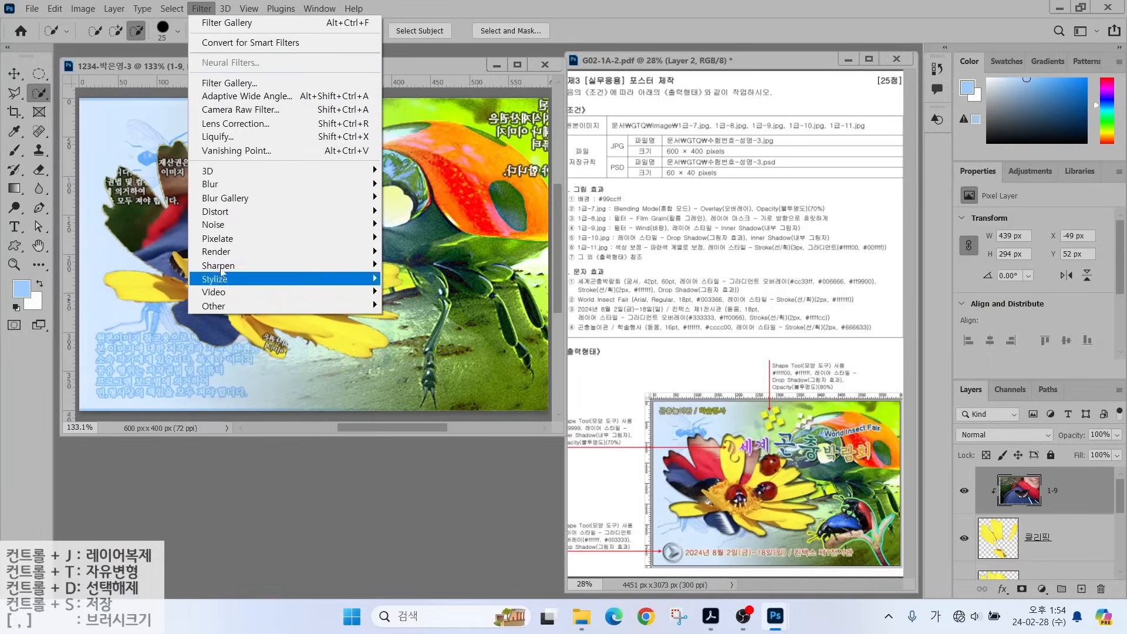
mouse_move(228, 279)
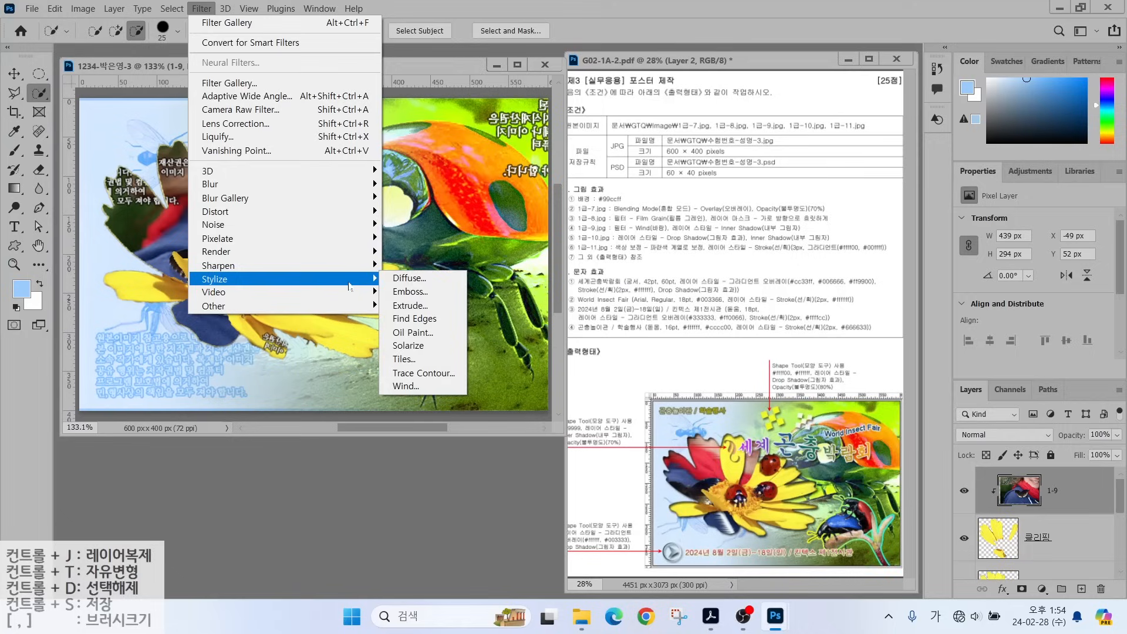
click(414, 386)
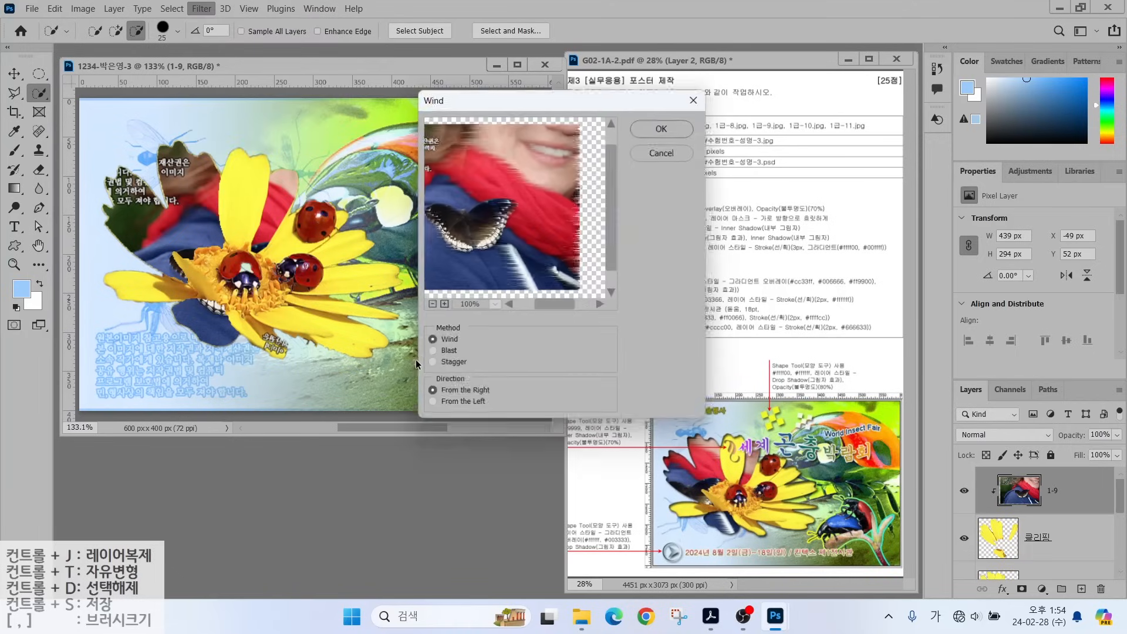
click(665, 126)
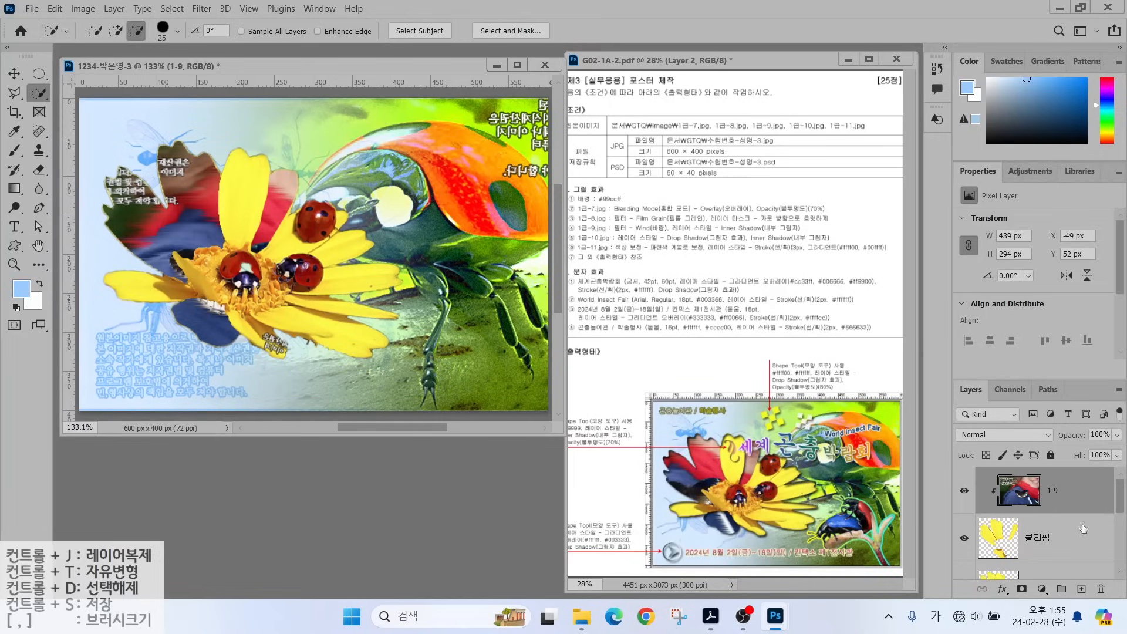
Add a default Inner Shadow layer style to the 클리핑 petal layer.
click(1044, 541)
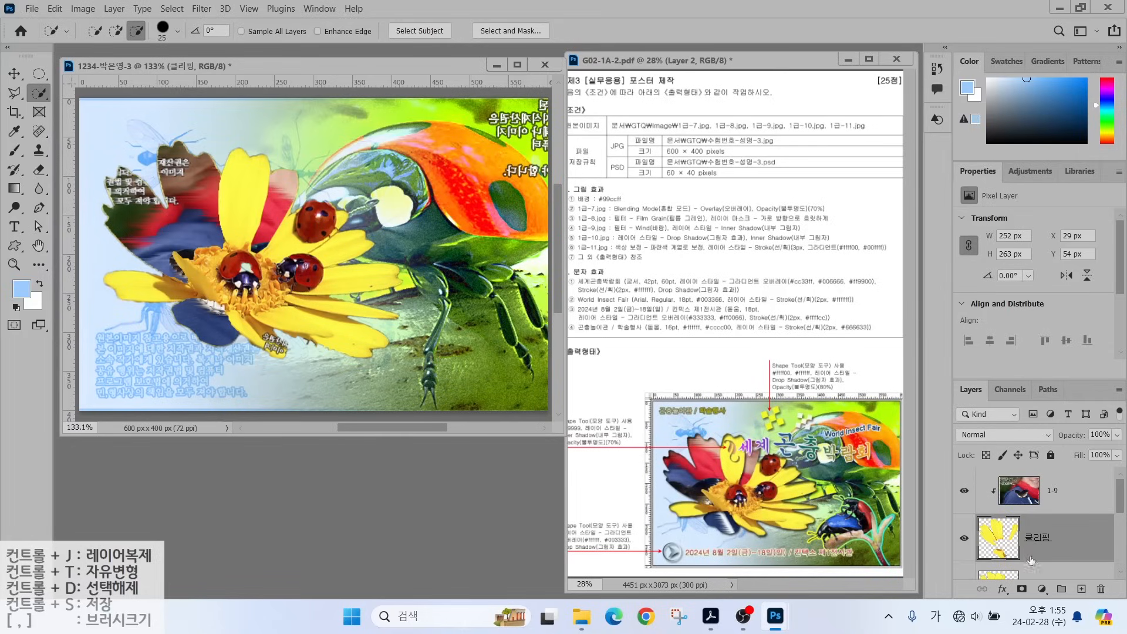
click(1002, 588)
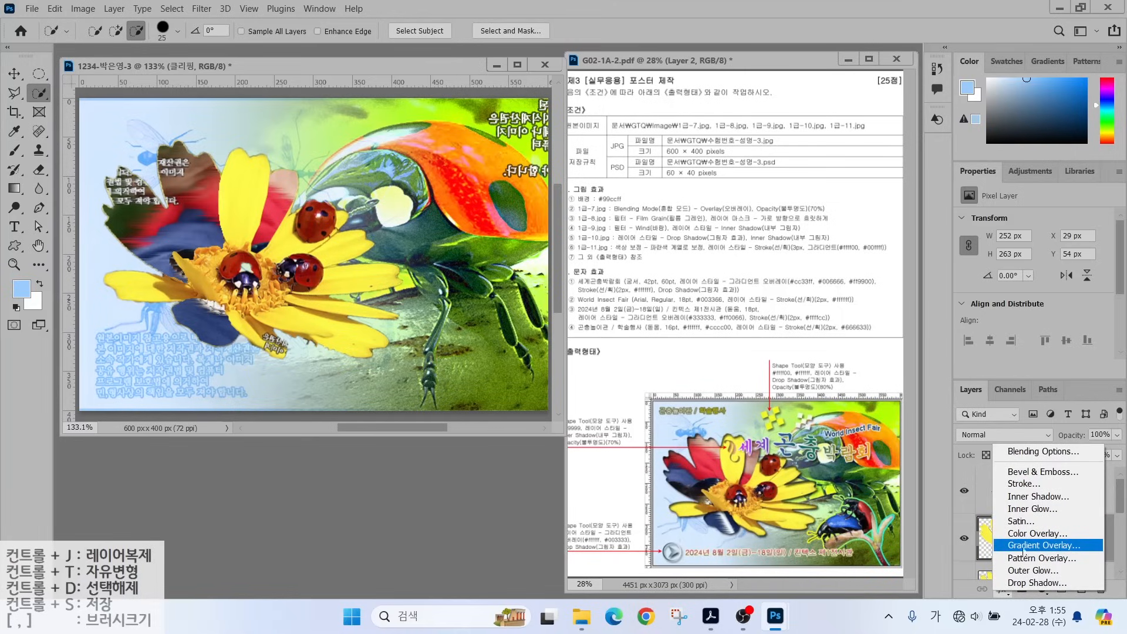
click(1037, 496)
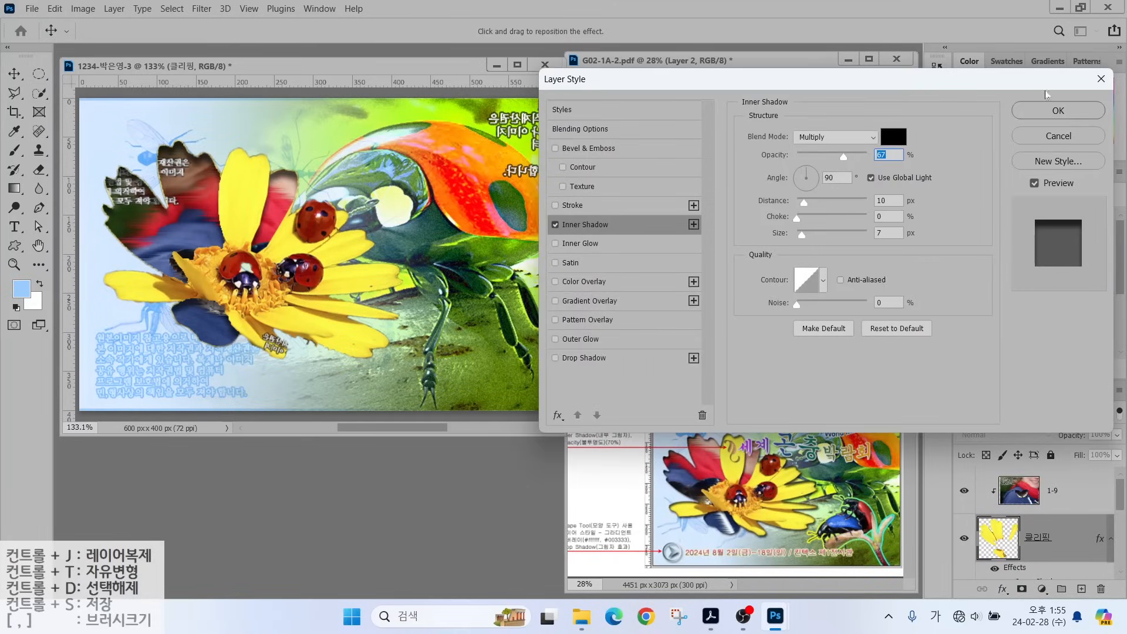
click(1052, 110)
click(1052, 491)
Shift the 1-9 photo a little to the left inside the petals.
click(14, 74)
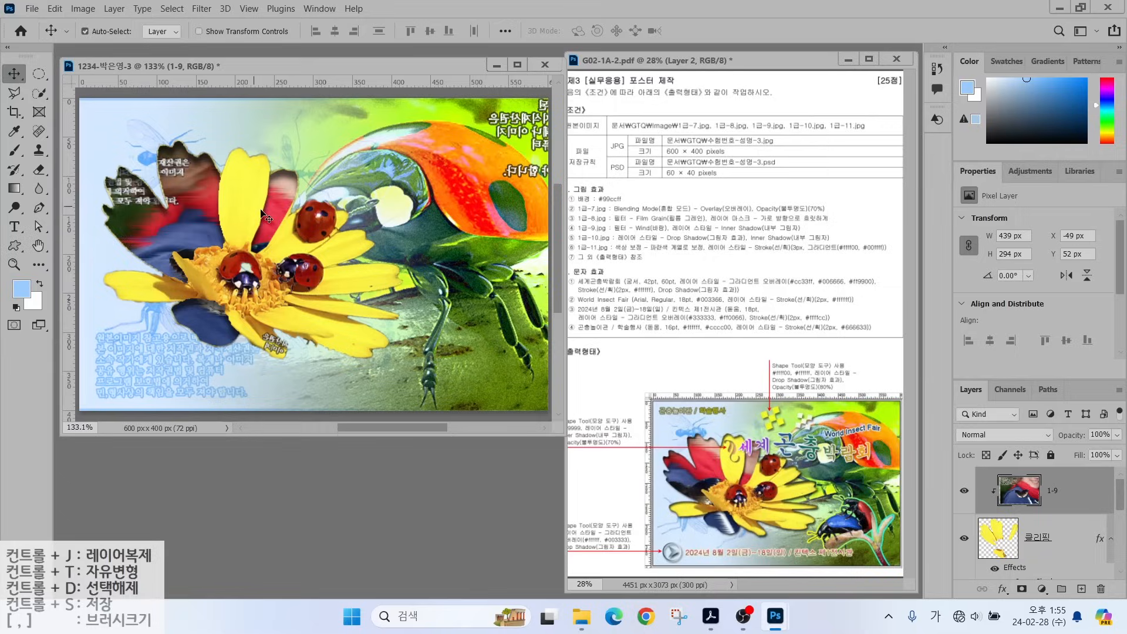
drag(261, 210, 196, 220)
drag(192, 222, 183, 221)
Open the image 1급-11.jpg.
double_click(250, 438)
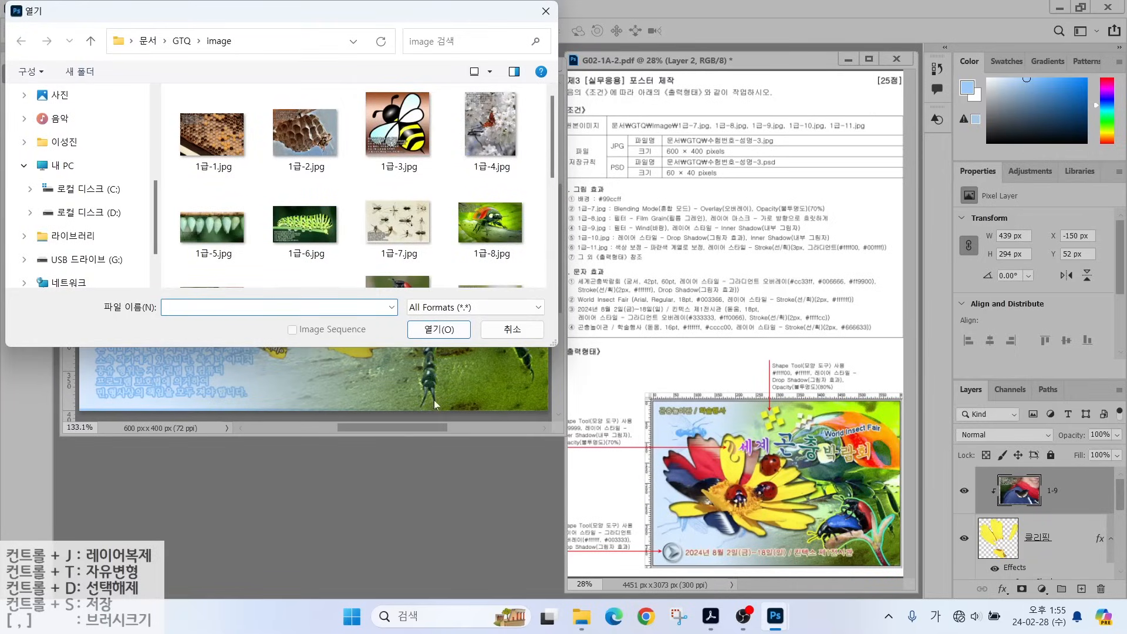
scroll(393, 250, down, 1)
click(392, 246)
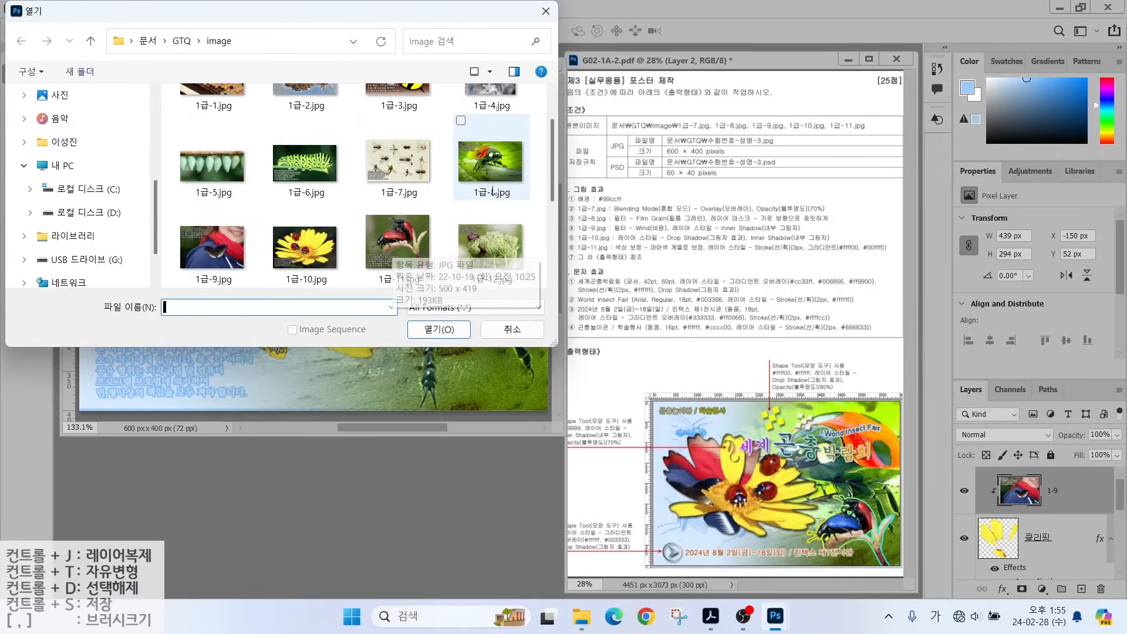
click(439, 329)
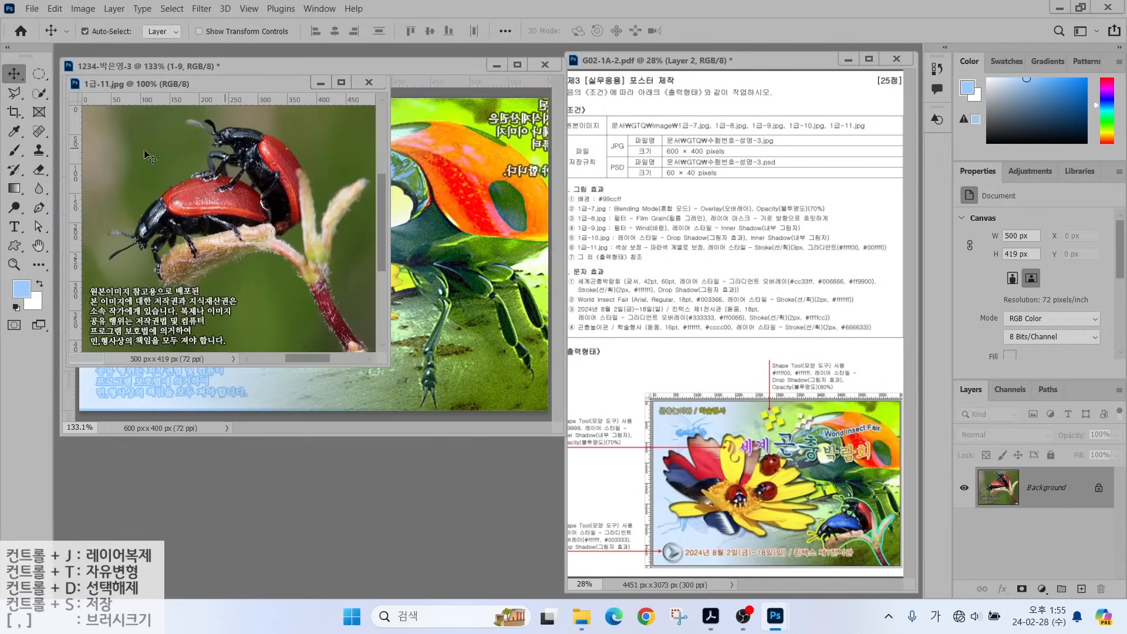
Select the two red beetles together with their twig and stem.
key(w)
mouse_move(240, 189)
mouse_down()
mouse_move(159, 228)
mouse_move(222, 194)
mouse_move(161, 212)
mouse_move(168, 234)
mouse_move(250, 144)
mouse_move(285, 181)
mouse_move(253, 144)
mouse_move(285, 211)
mouse_move(299, 197)
mouse_move(312, 257)
mouse_move(235, 231)
mouse_move(176, 270)
mouse_up()
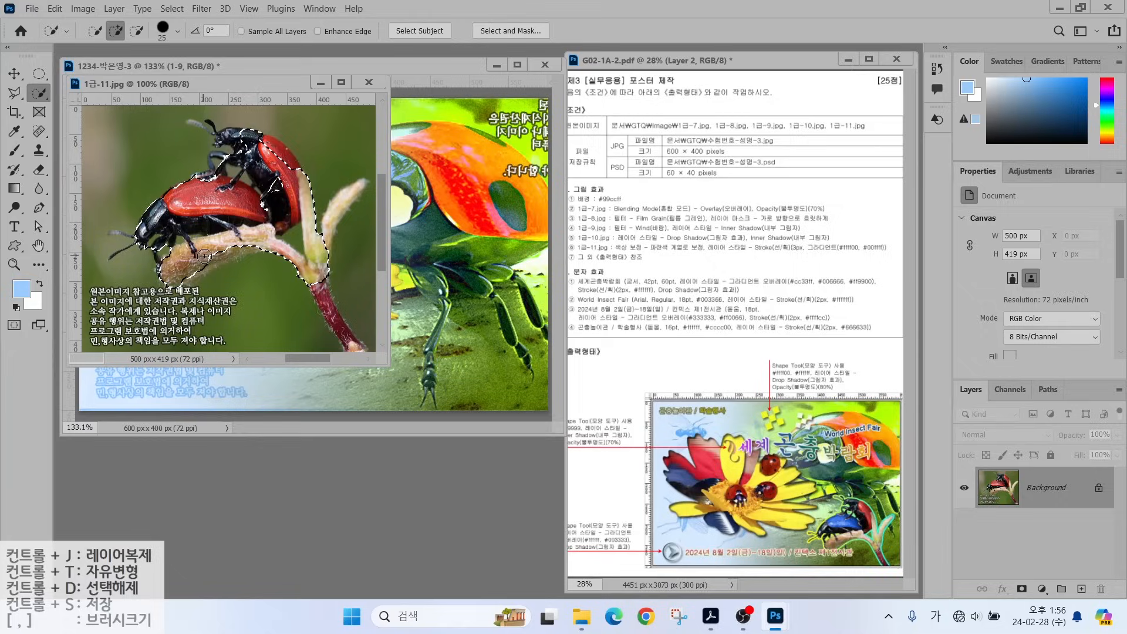
key(bracketleft)
key(bracketleft)
key(bracketleft)
key(bracketleft)
mouse_move(347, 193)
mouse_down()
mouse_move(327, 234)
mouse_move(359, 185)
mouse_up()
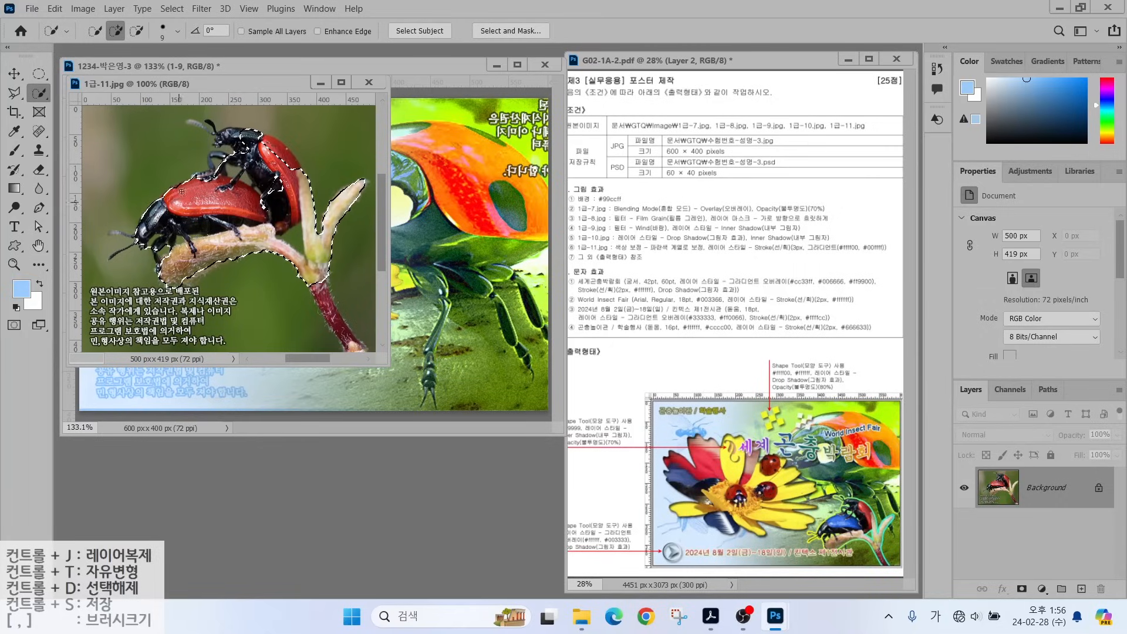
drag(239, 138, 224, 135)
drag(359, 183, 374, 182)
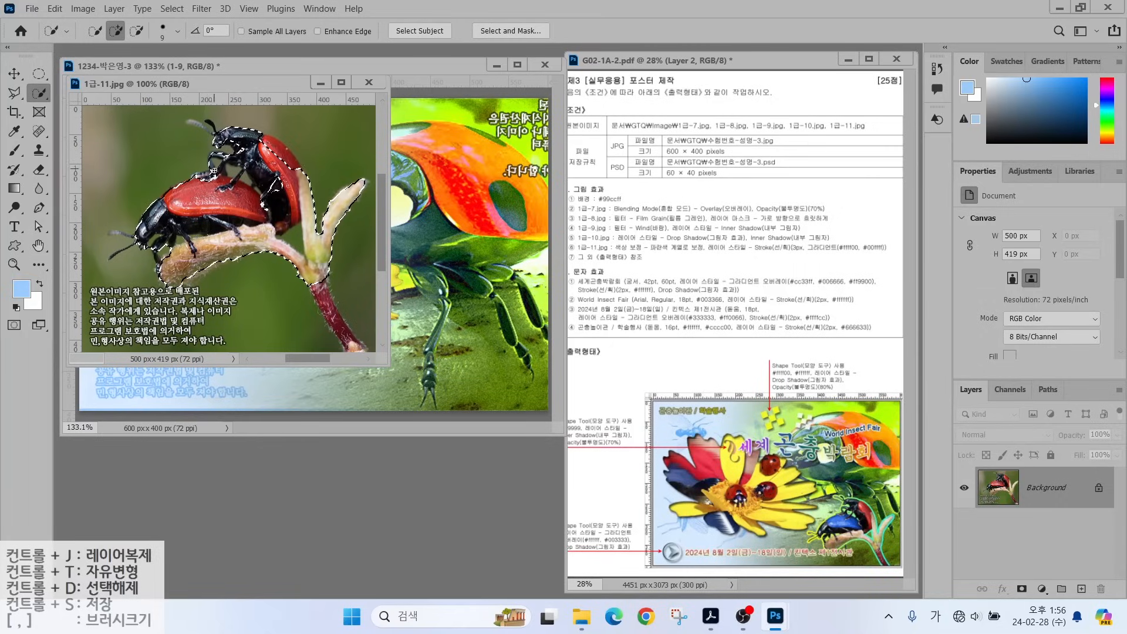
drag(359, 352, 370, 182)
key(alt)
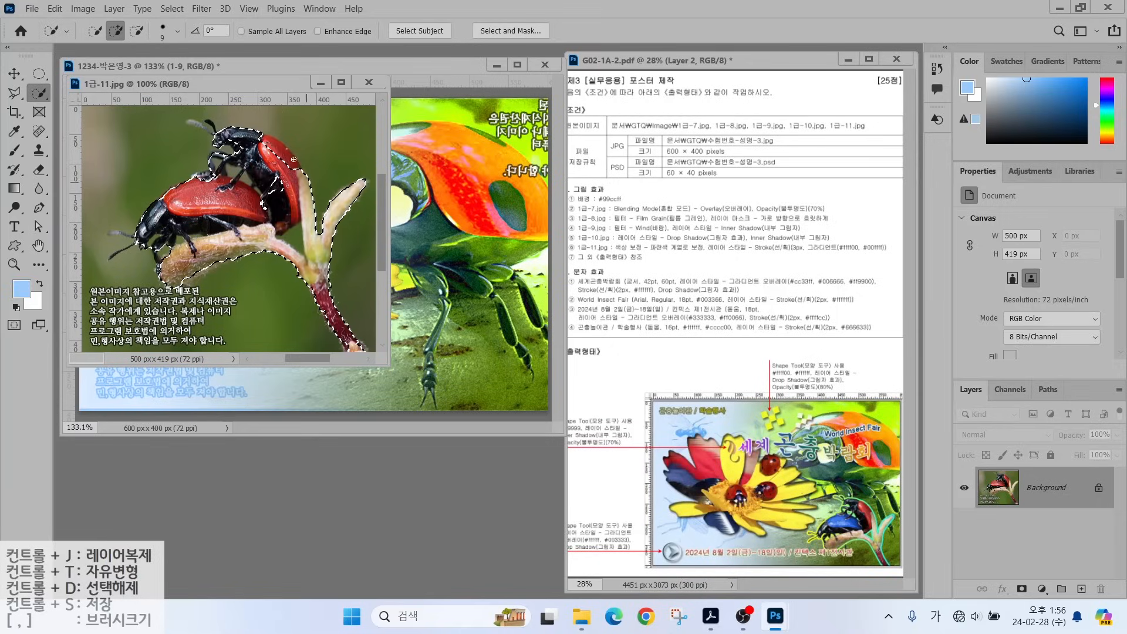
key(l)
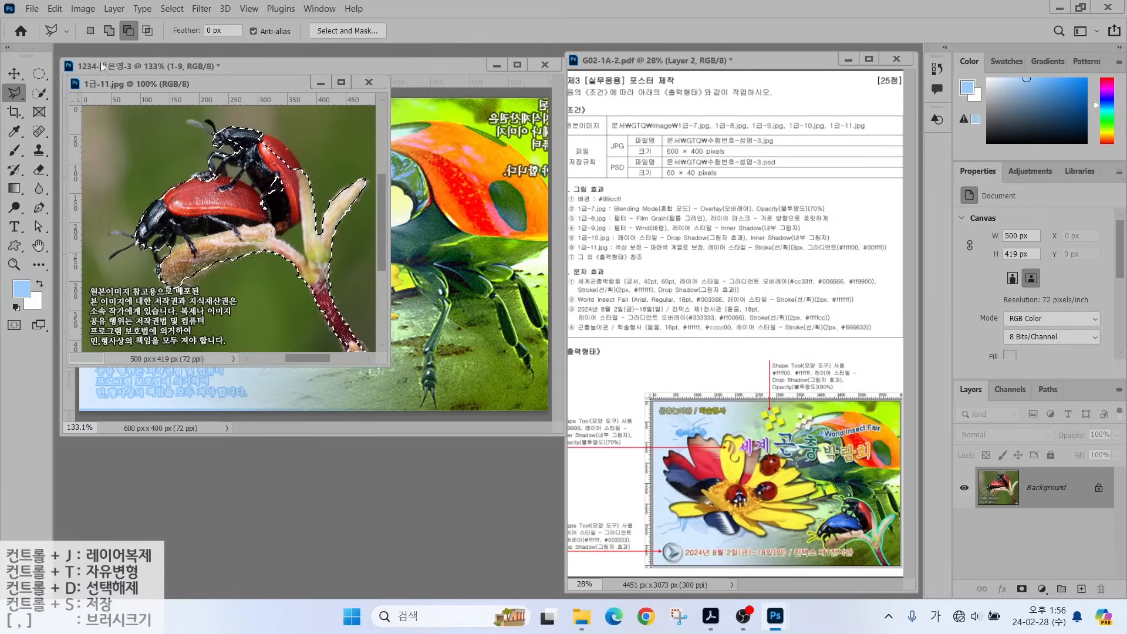
click(109, 34)
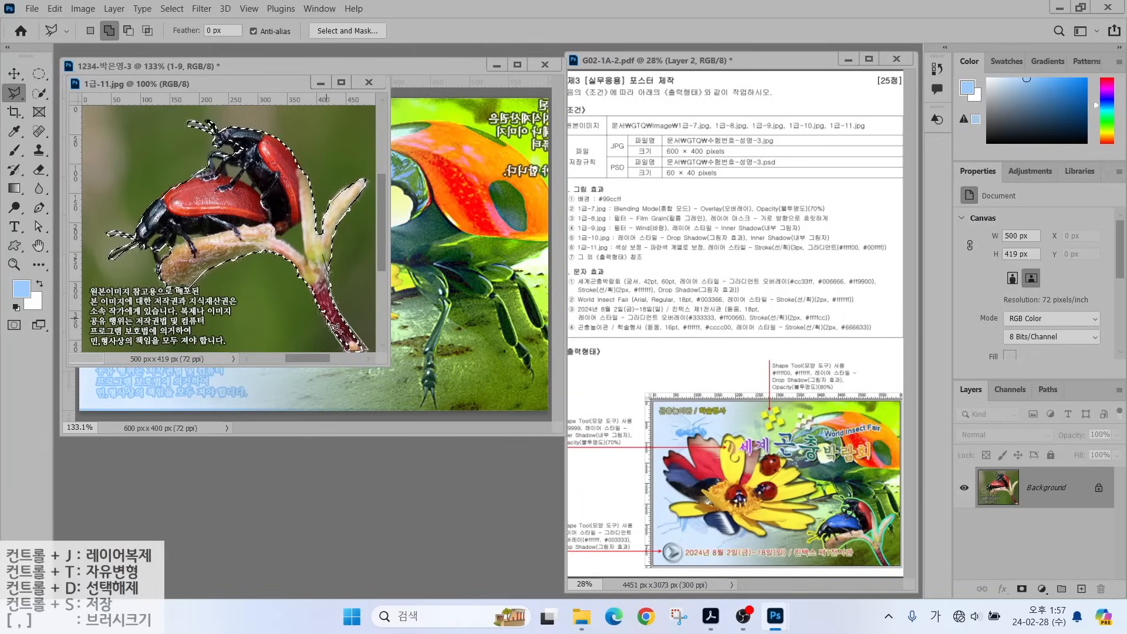
Drag the selected beetles into the poster and name the layer 1-12.
drag(176, 84, 483, 151)
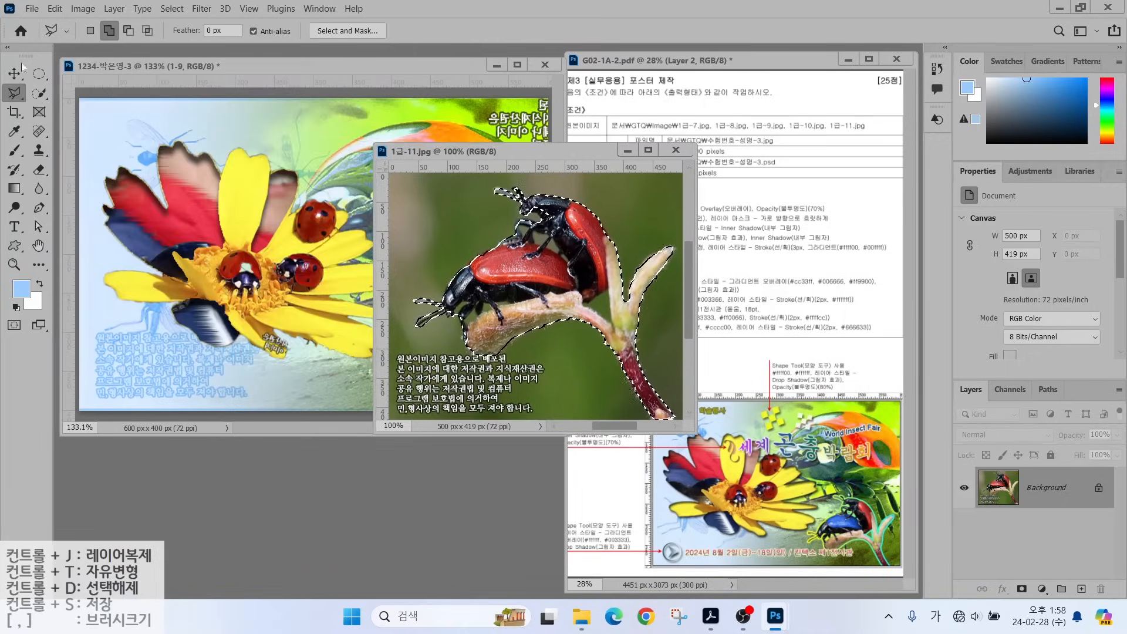
key(v)
drag(503, 276, 190, 230)
click(676, 150)
double_click(1039, 490)
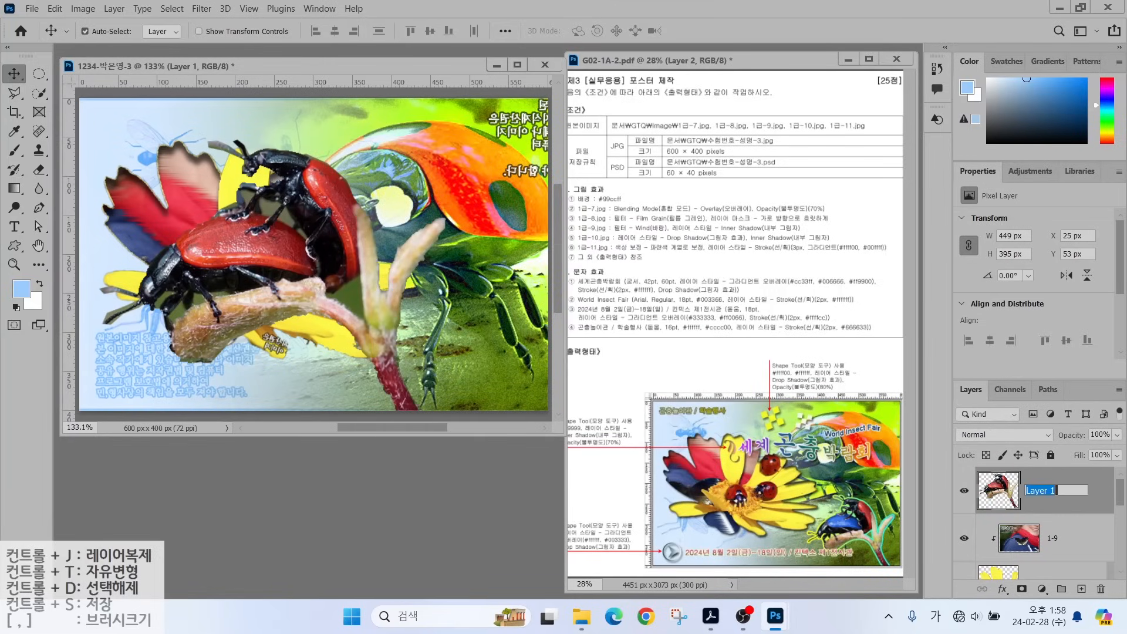
text(1-12)
key(Return)
Shrink layer 1-12 to about 200 × 177 px and move it to the lower right.
key(ctrl+t)
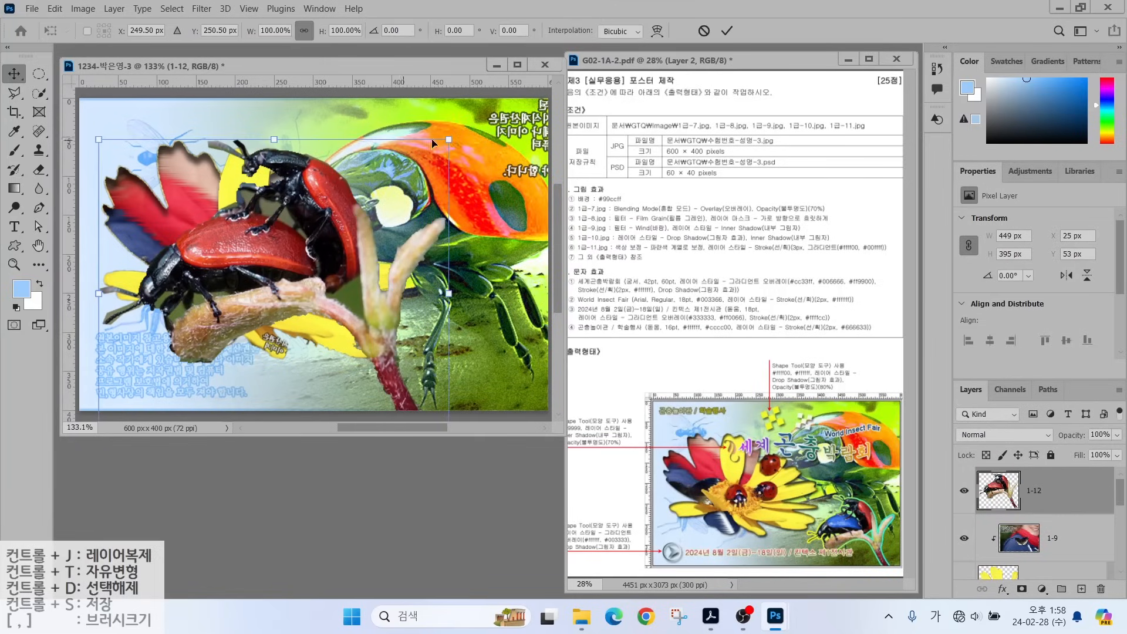
drag(452, 141, 333, 245)
drag(247, 330, 462, 308)
drag(303, 218, 380, 285)
key(Return)
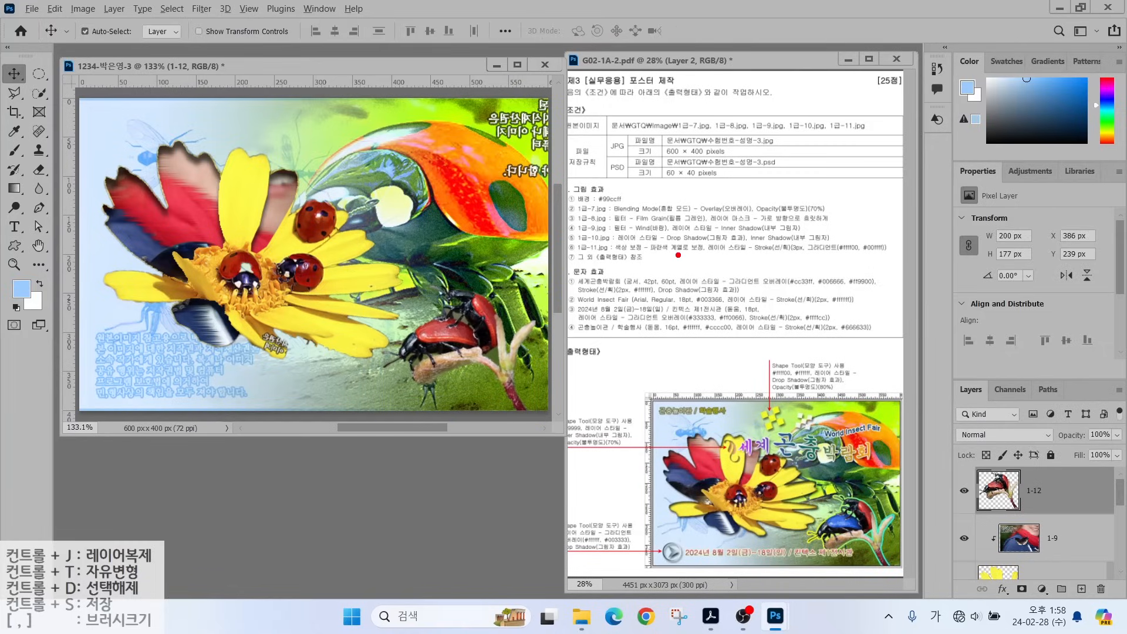
drag(618, 253, 736, 254)
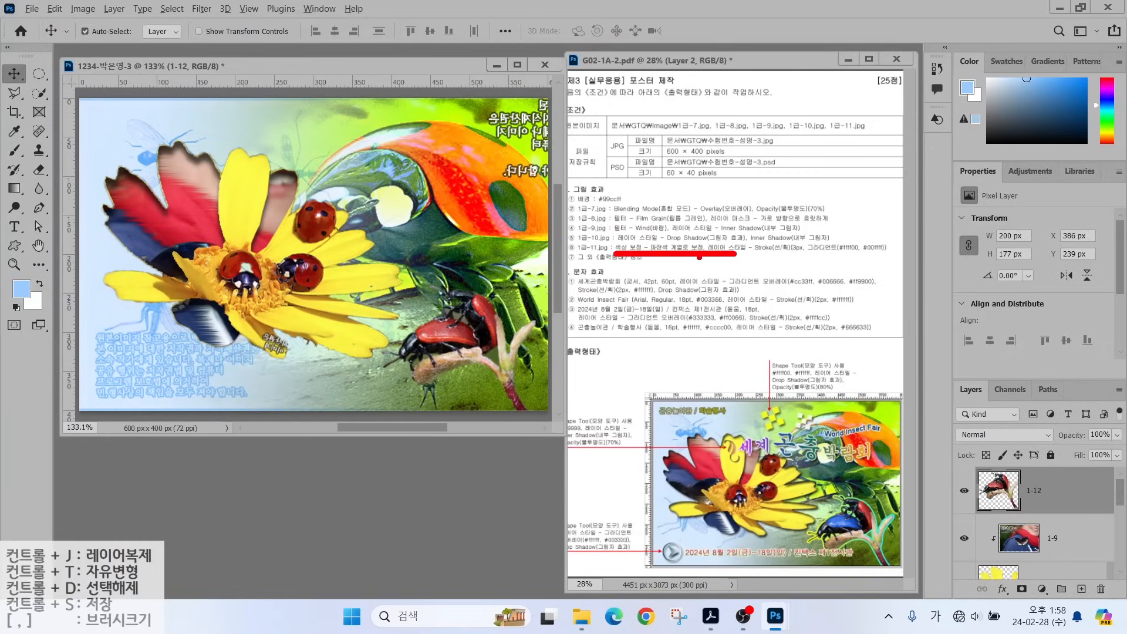
drag(855, 537, 810, 530)
key(Escape)
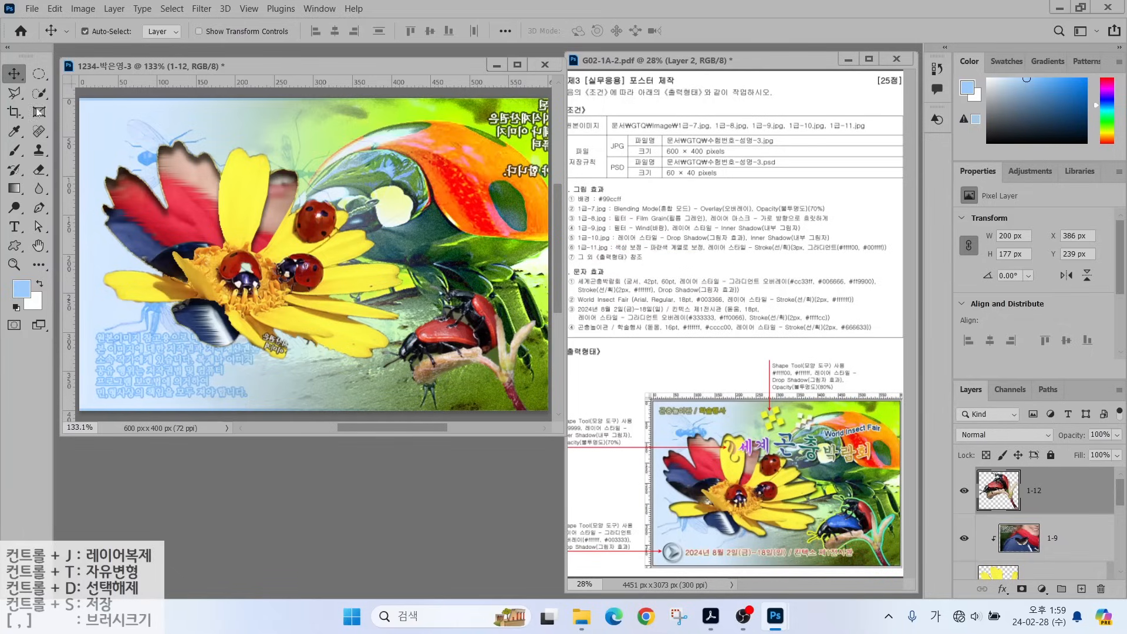
click(39, 93)
Quick-select the red beetle, shift its Hue by -160 to make it blue, then deselect.
drag(429, 331, 463, 337)
click(83, 9)
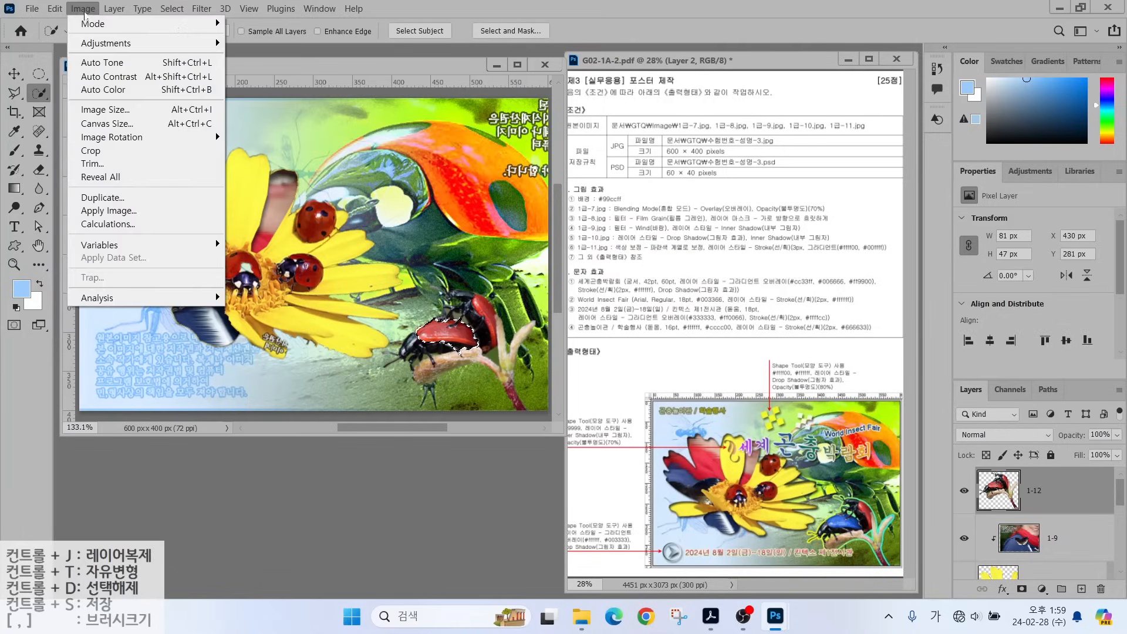
mouse_move(102, 44)
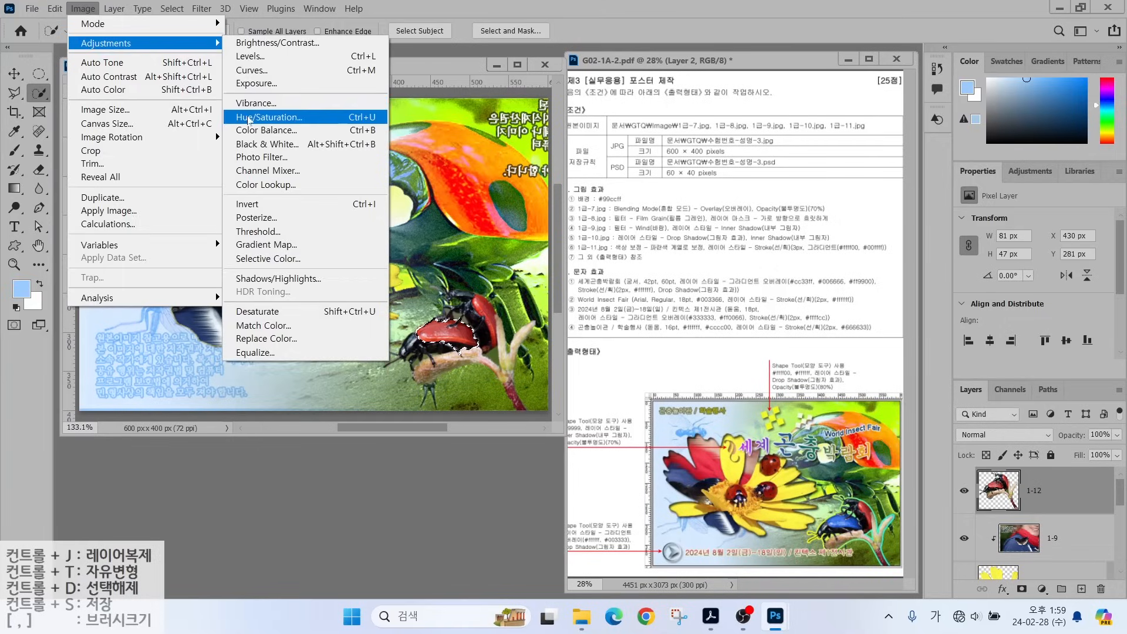
click(254, 116)
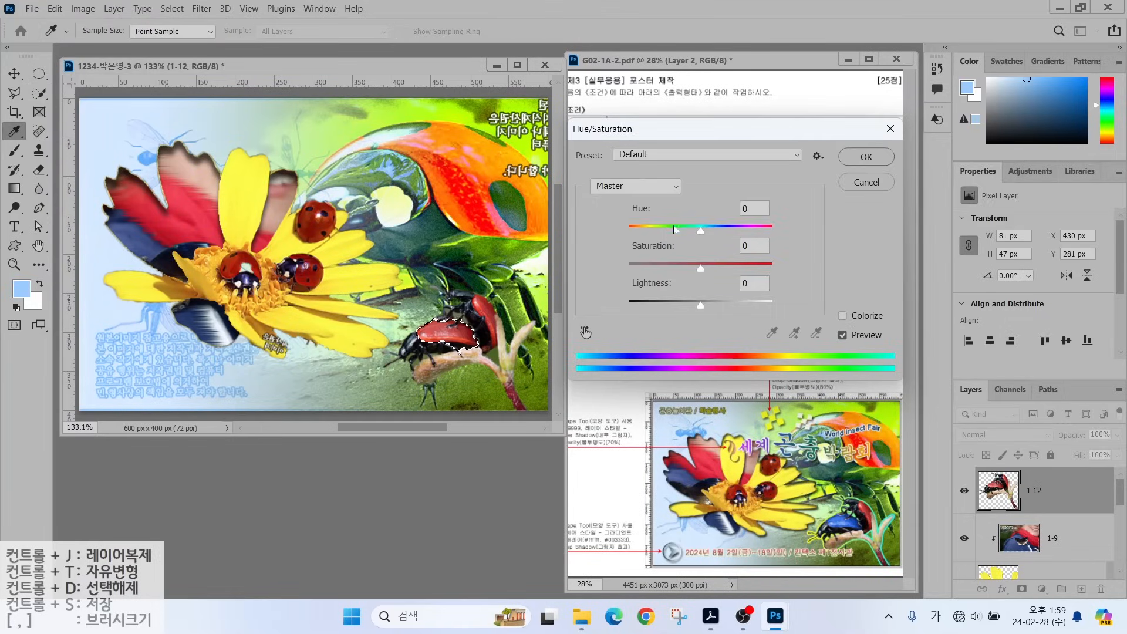
mouse_move(702, 233)
mouse_down()
mouse_move(779, 230)
mouse_move(653, 232)
mouse_up()
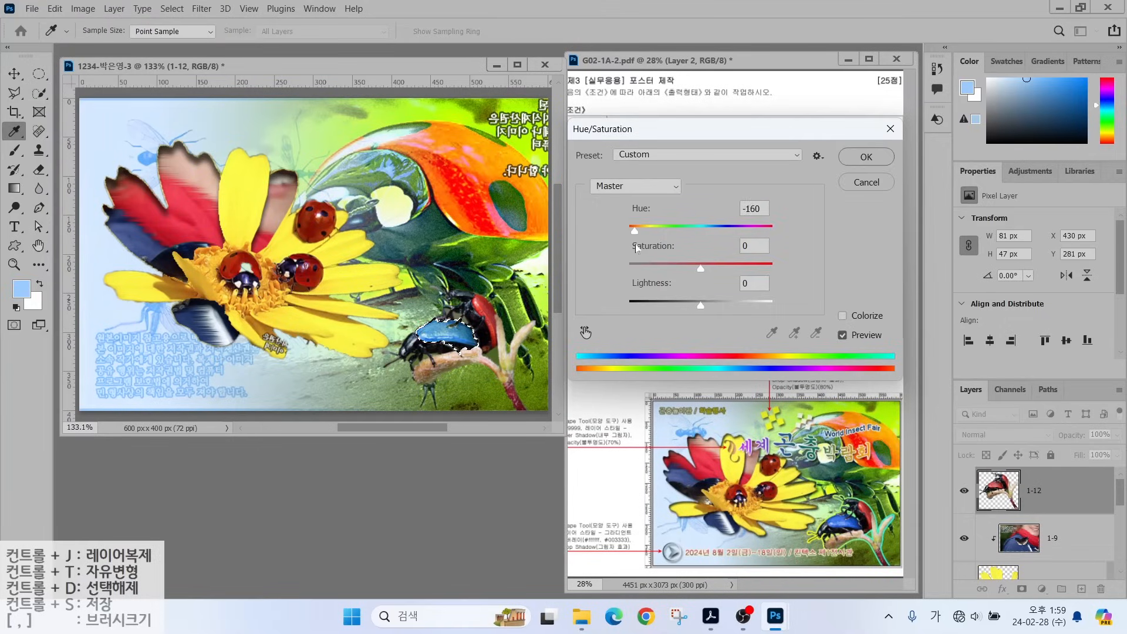
key(Return)
key(ctrl+d)
Add a 3 px Stroke to layer 1-12 with Gradient as its fill type.
click(1003, 589)
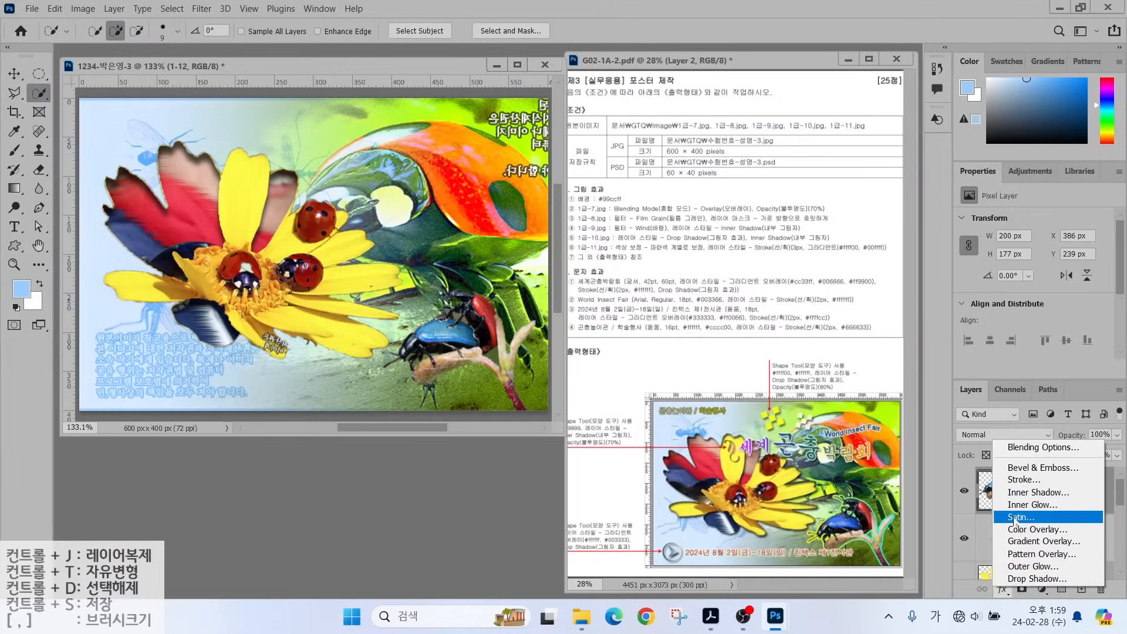
click(1020, 480)
text(3)
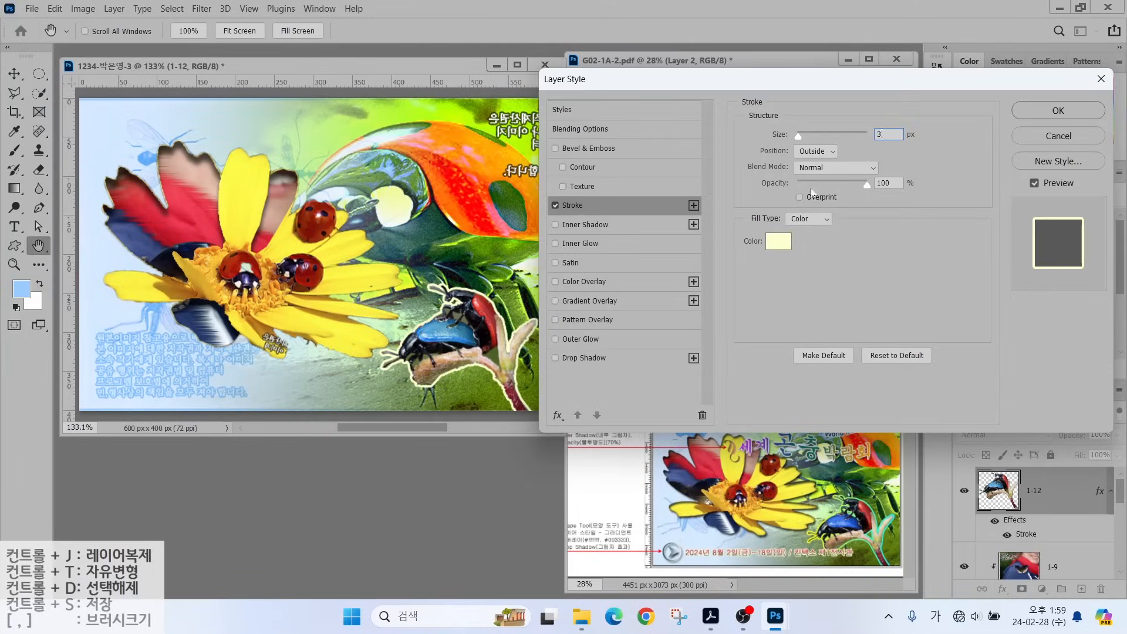
click(802, 223)
click(809, 233)
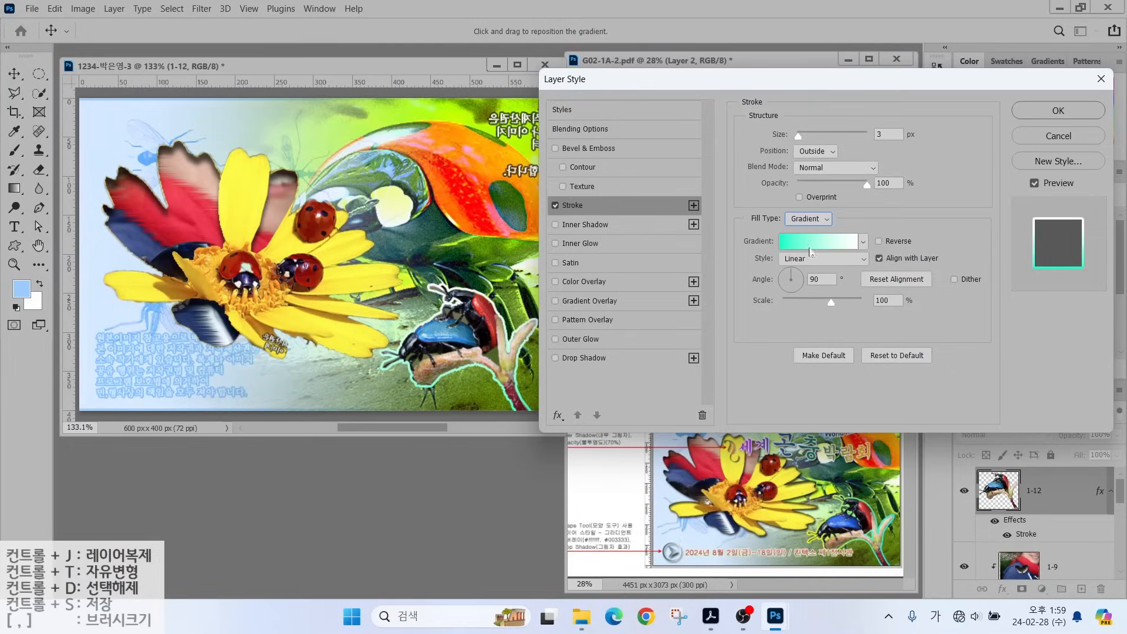
click(817, 243)
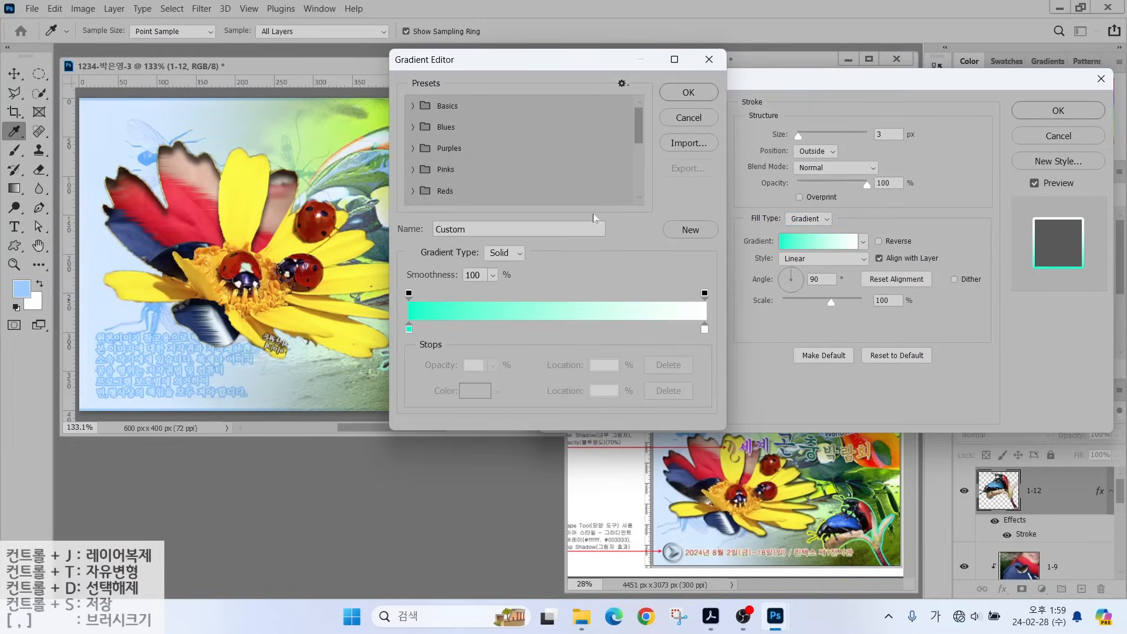
Set the stroke gradient stops to ffff00 on the left and 00ffff on the right.
double_click(408, 329)
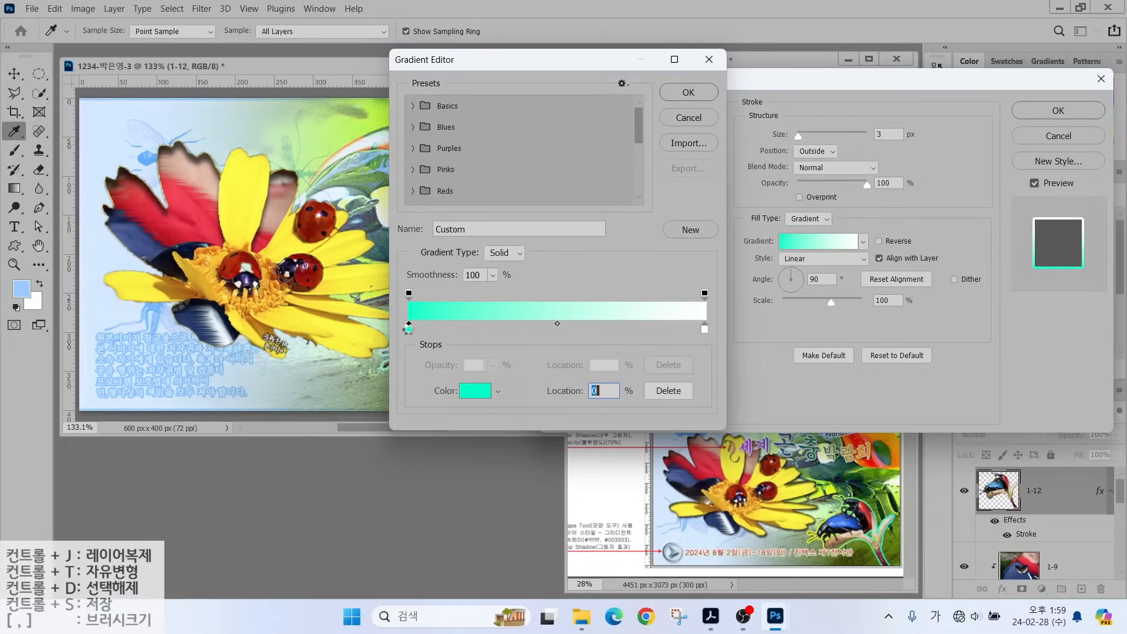
text(ffff00)
key(Return)
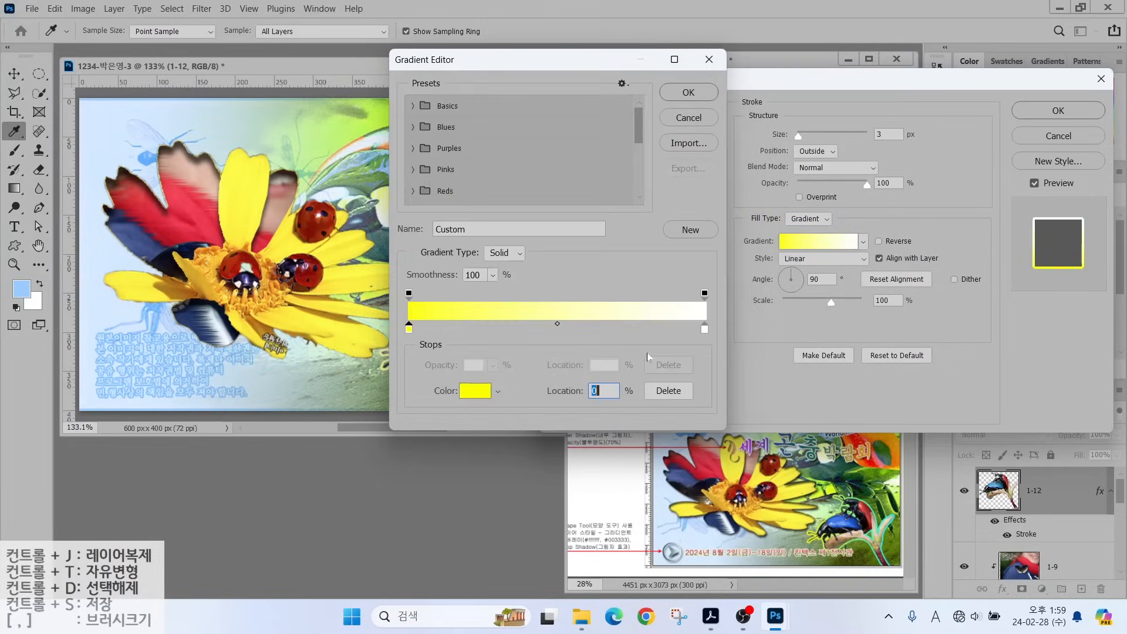
double_click(704, 329)
text(00ffff)
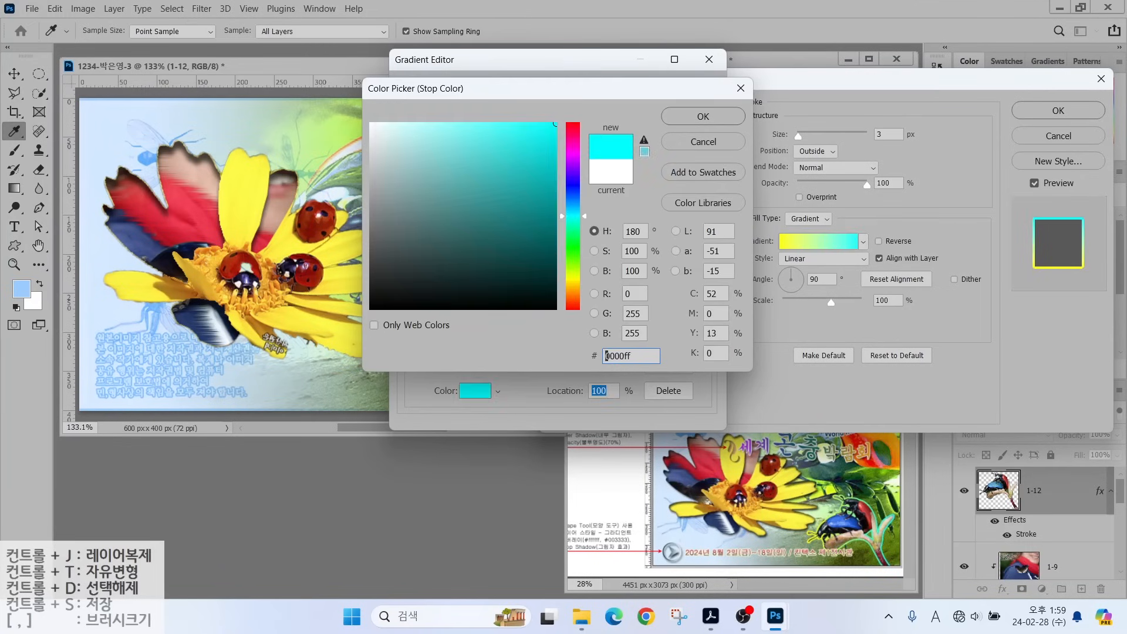
key(Return)
click(694, 92)
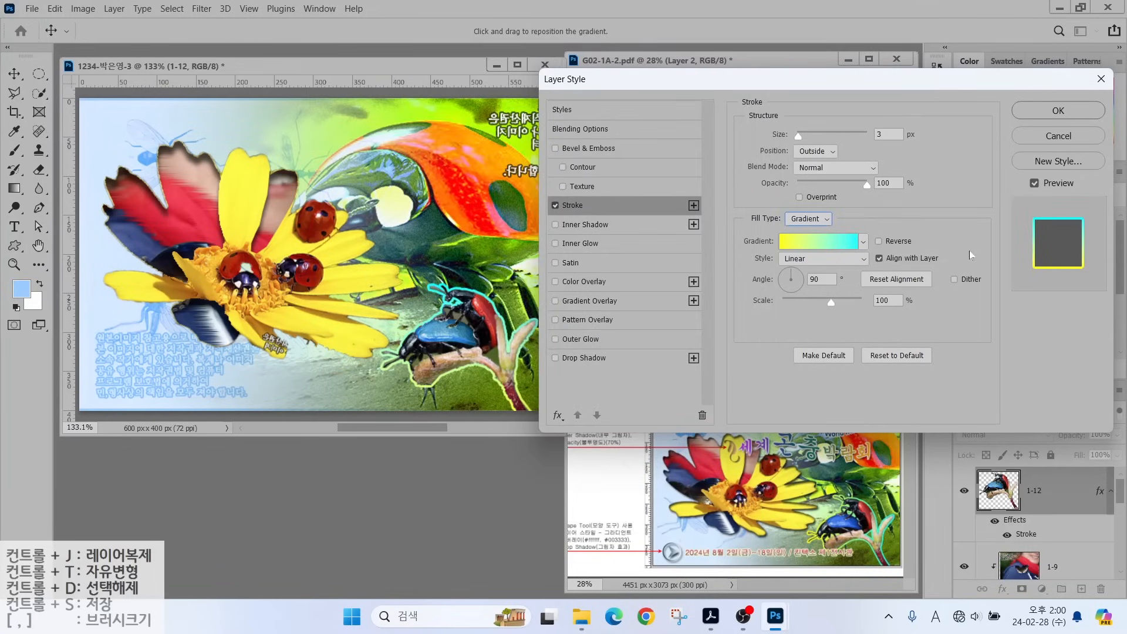
Adjust the stroke gradient's angle, apply the stroke, and select the Custom Shape tool.
drag(790, 275, 802, 285)
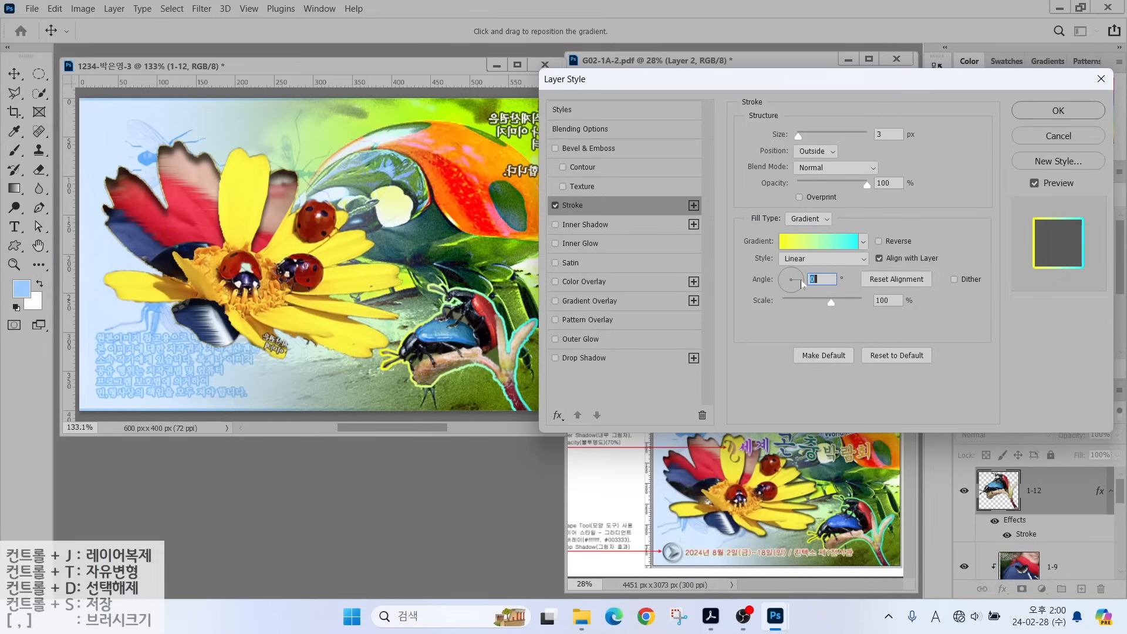
click(1036, 116)
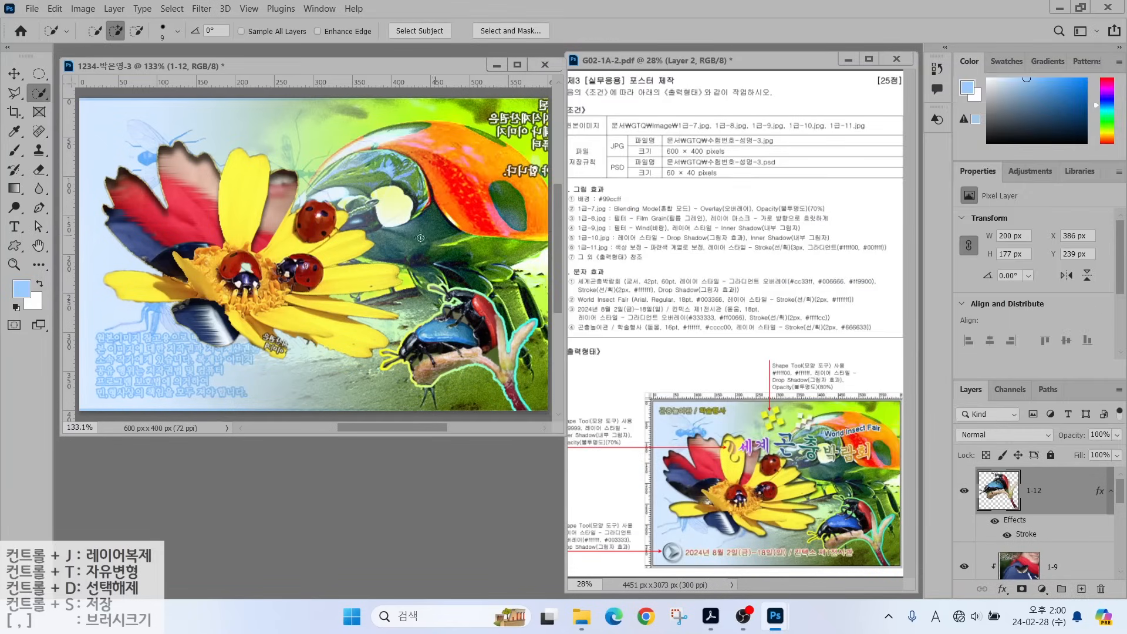
click(15, 246)
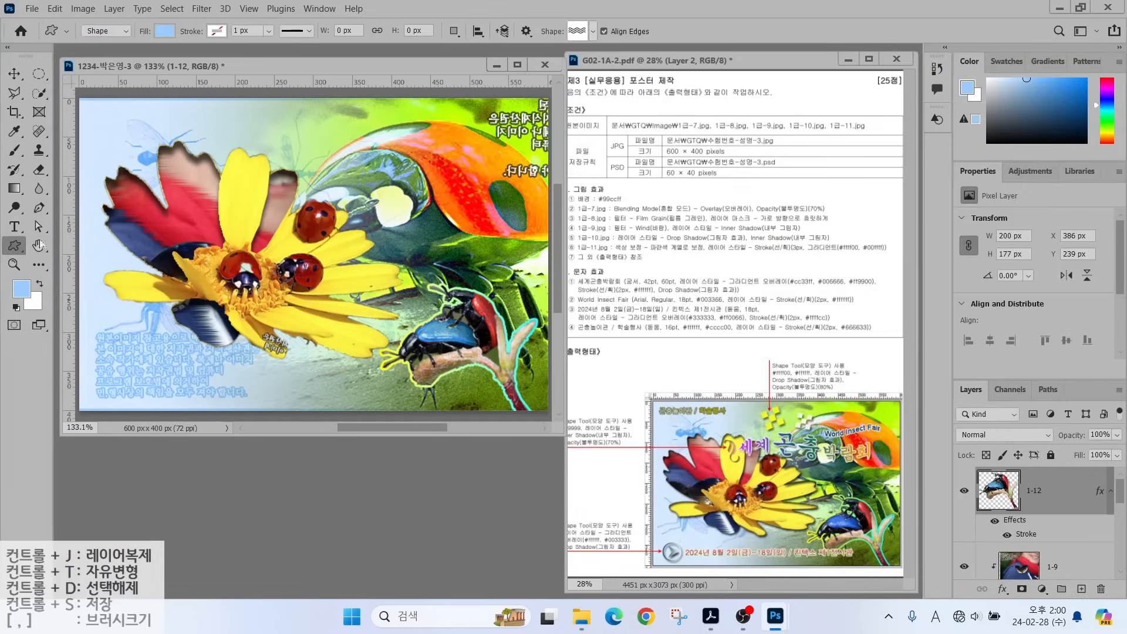
click(104, 32)
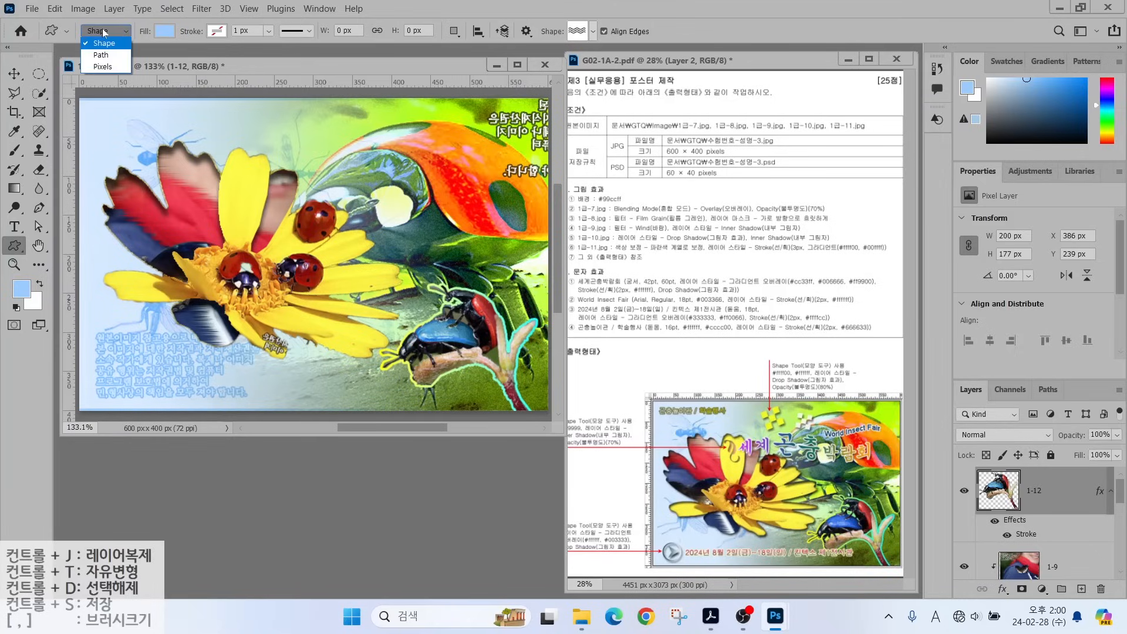
Keep Shape mode and set the shape fill to purple with no stroke colour.
click(106, 43)
click(159, 32)
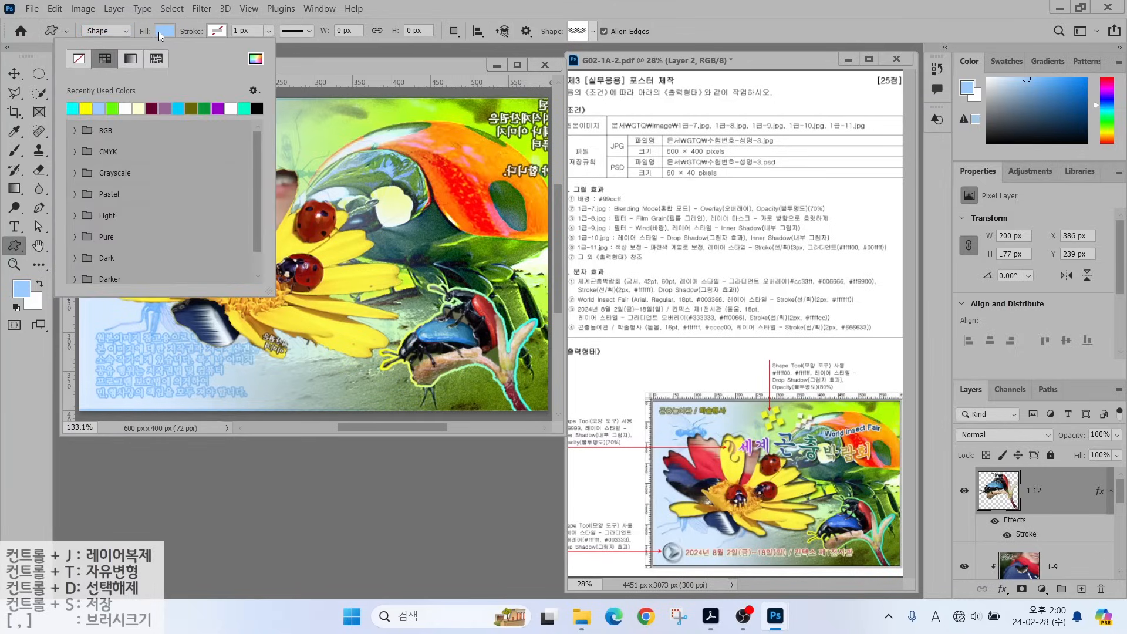
click(219, 108)
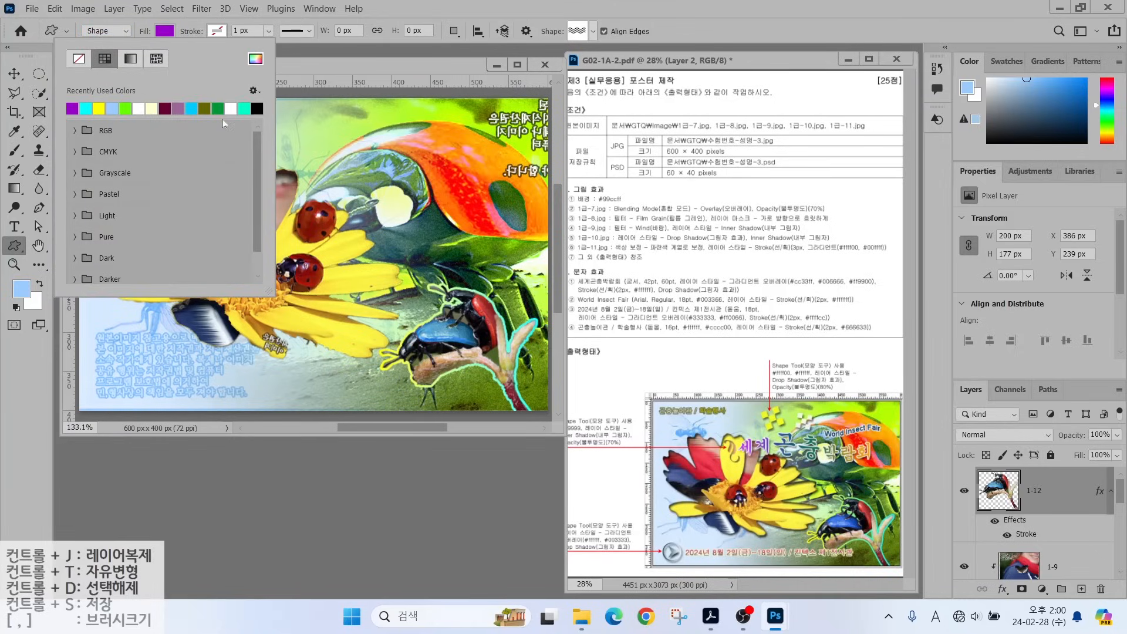
click(213, 32)
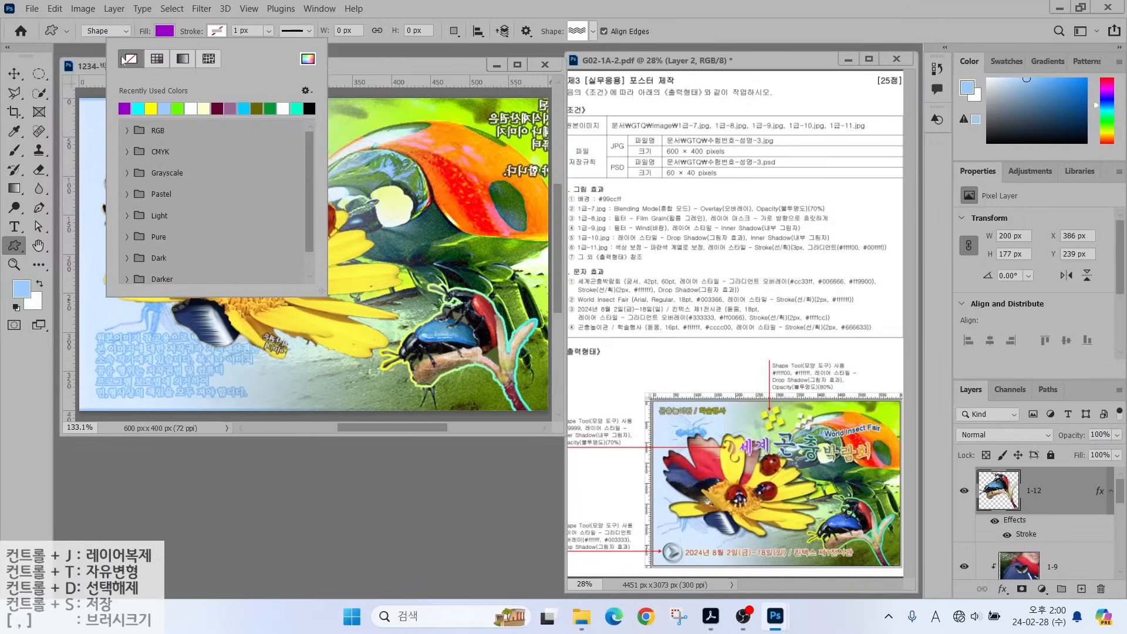
Pick the four-diamond ornament shape and draw it near the top of the canvas.
click(578, 32)
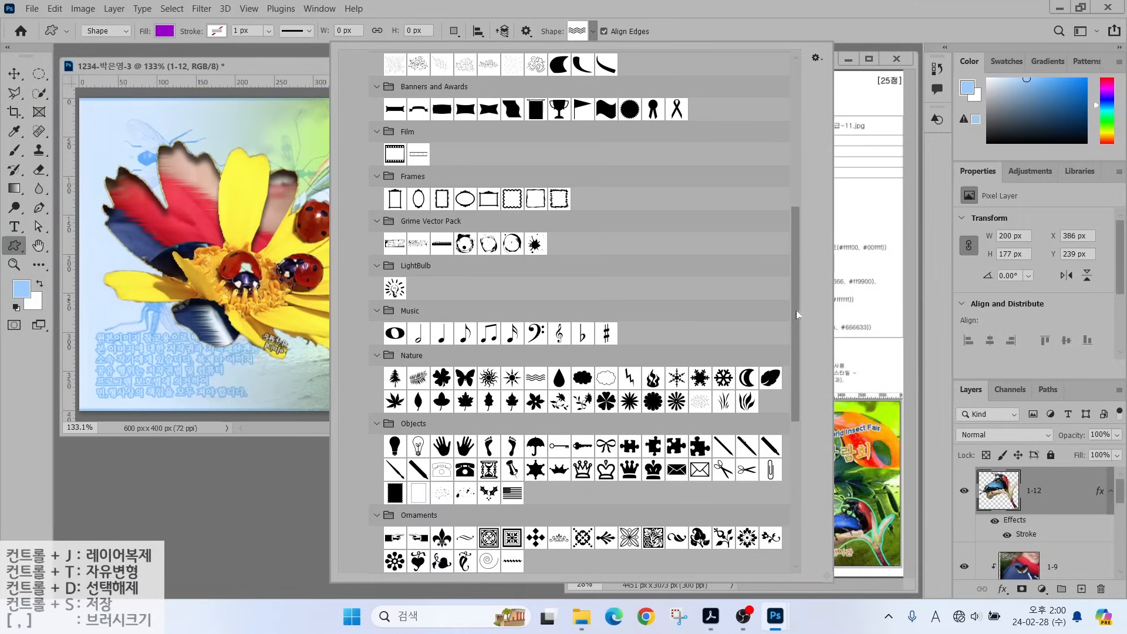
scroll(787, 386, down, 6)
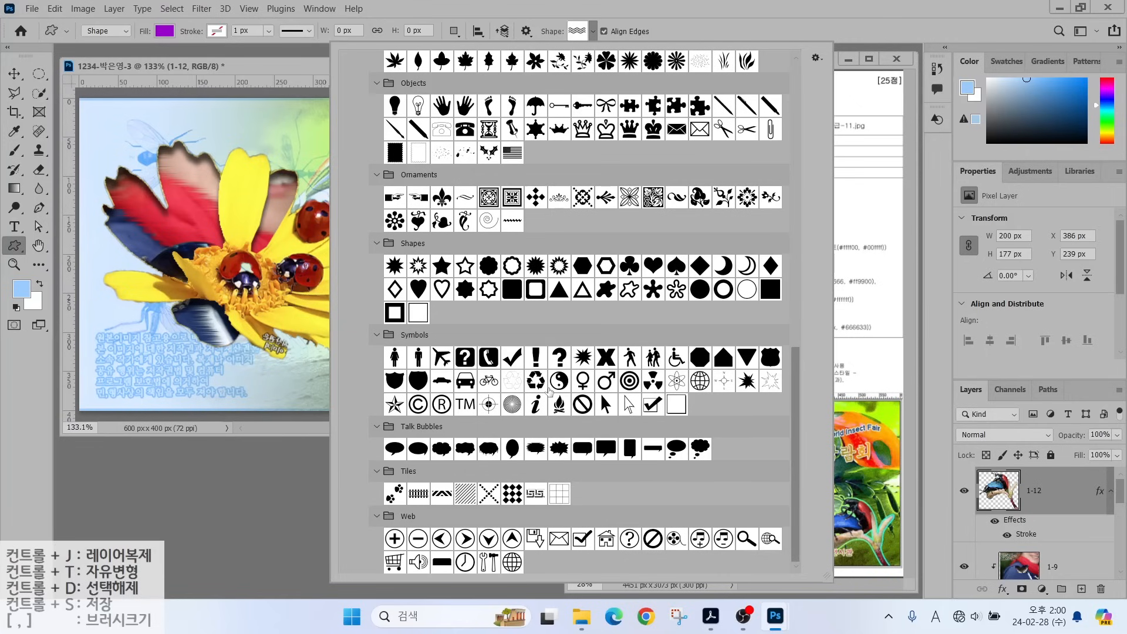
double_click(535, 197)
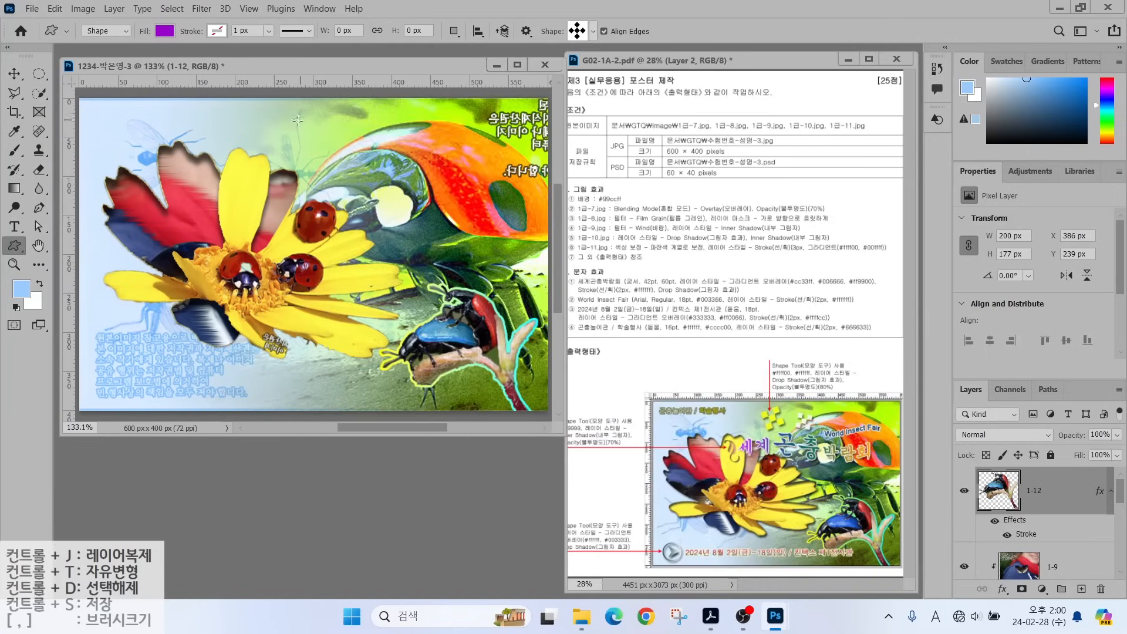
drag(298, 117, 360, 180)
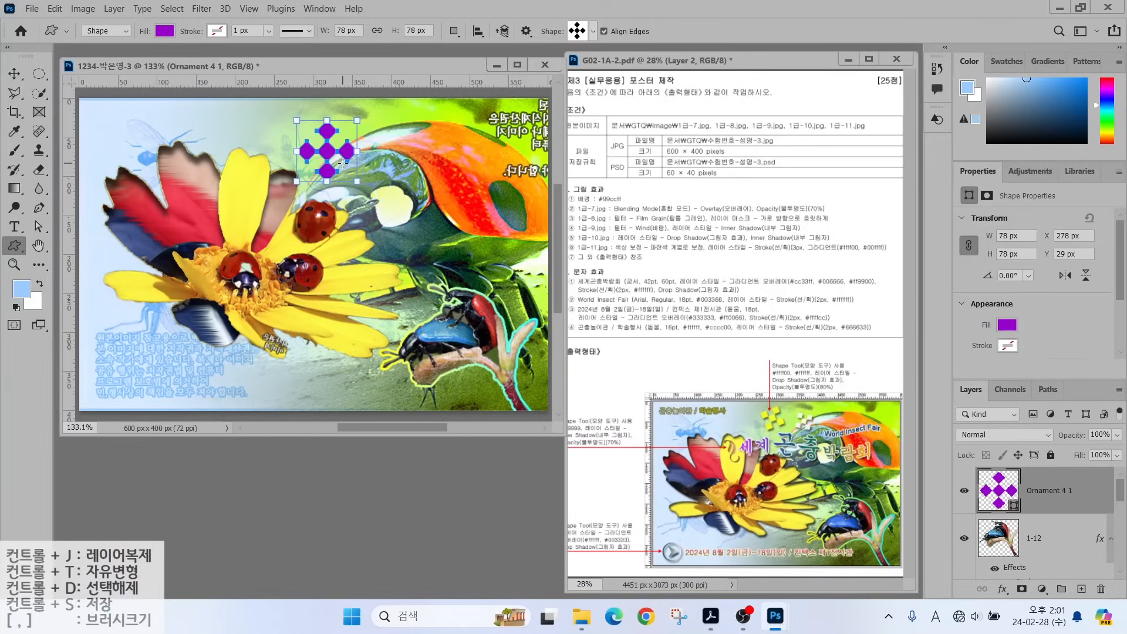
Rotate the ornament slightly and change its fill colour to yellow ffff00.
key(ctrl+t)
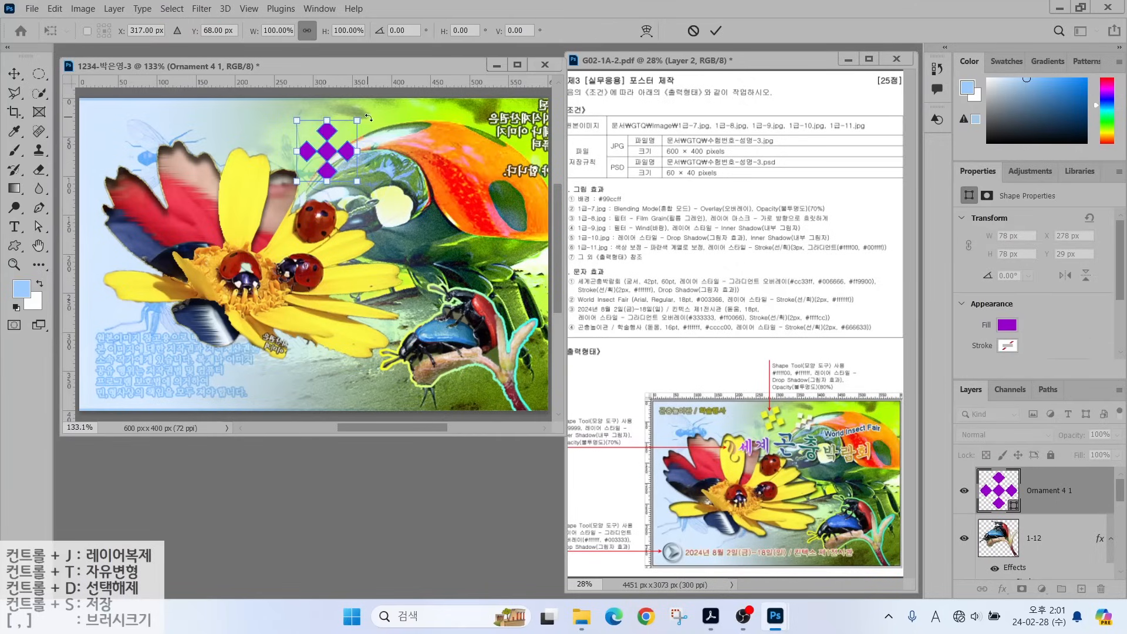
drag(364, 122, 313, 142)
key(Return)
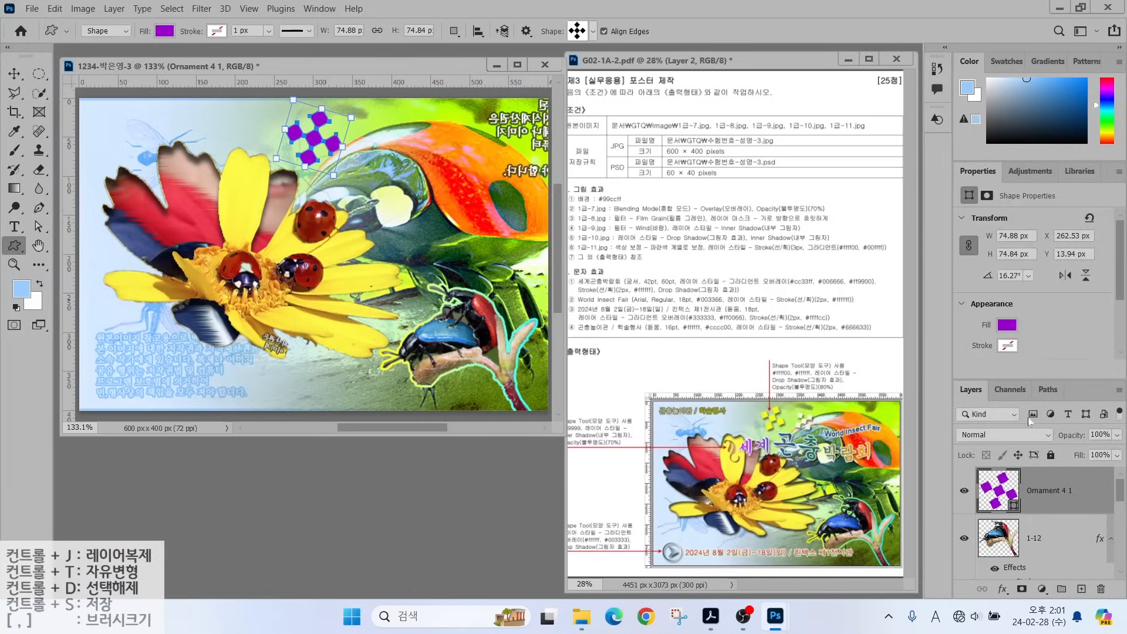
double_click(997, 492)
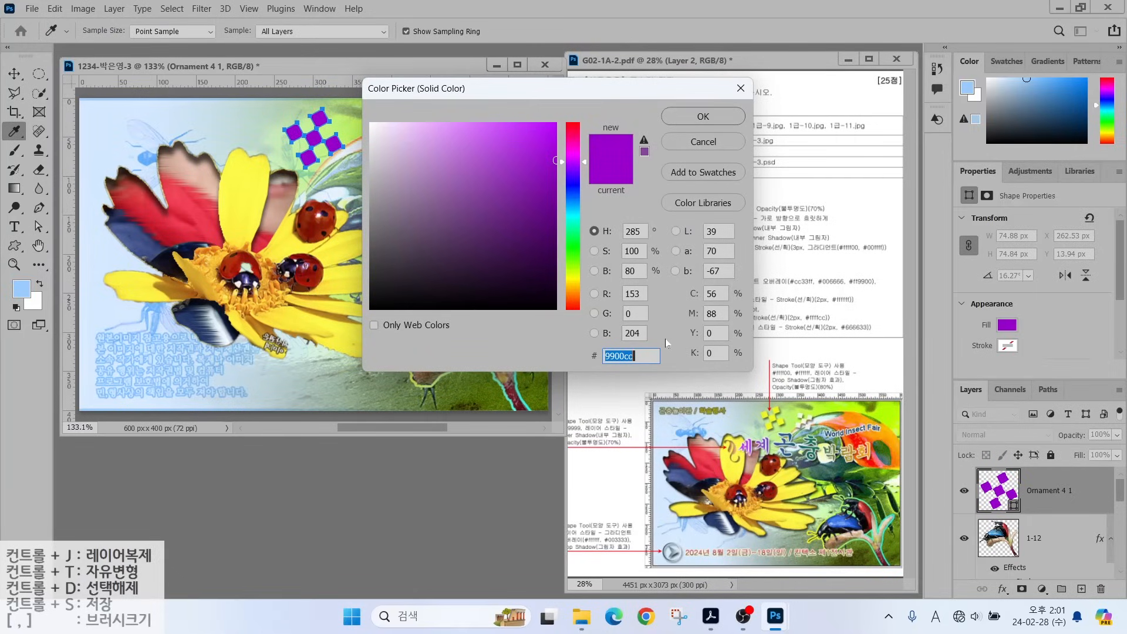
text(ffff00)
key(Return)
Add a Drop Shadow layer effect to the yellow ornament.
click(1002, 589)
click(1015, 592)
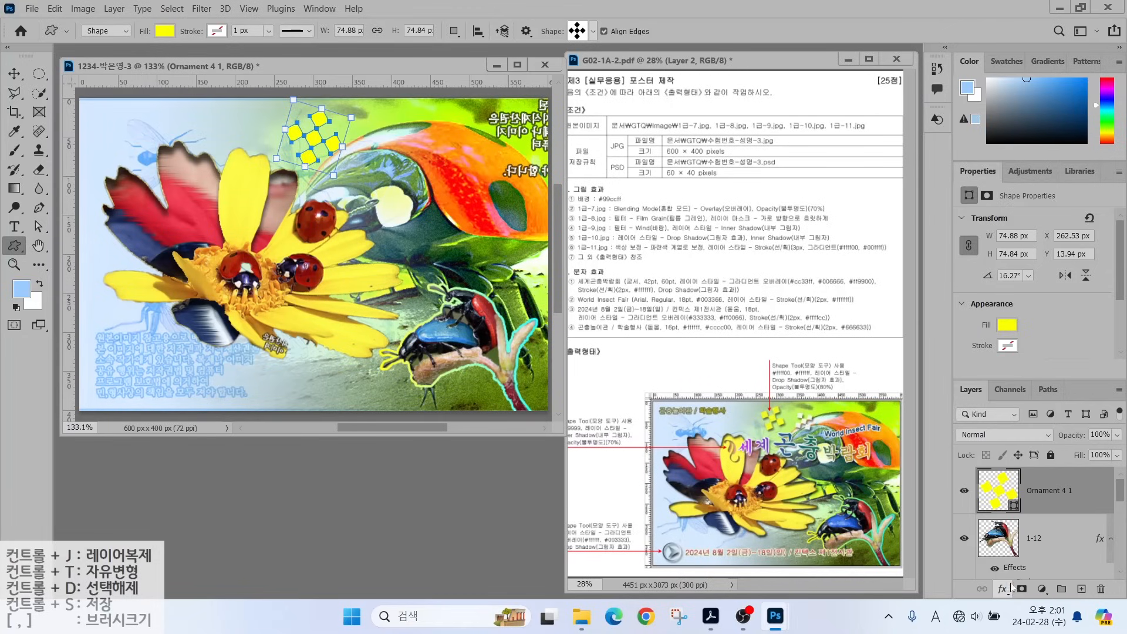
click(1061, 109)
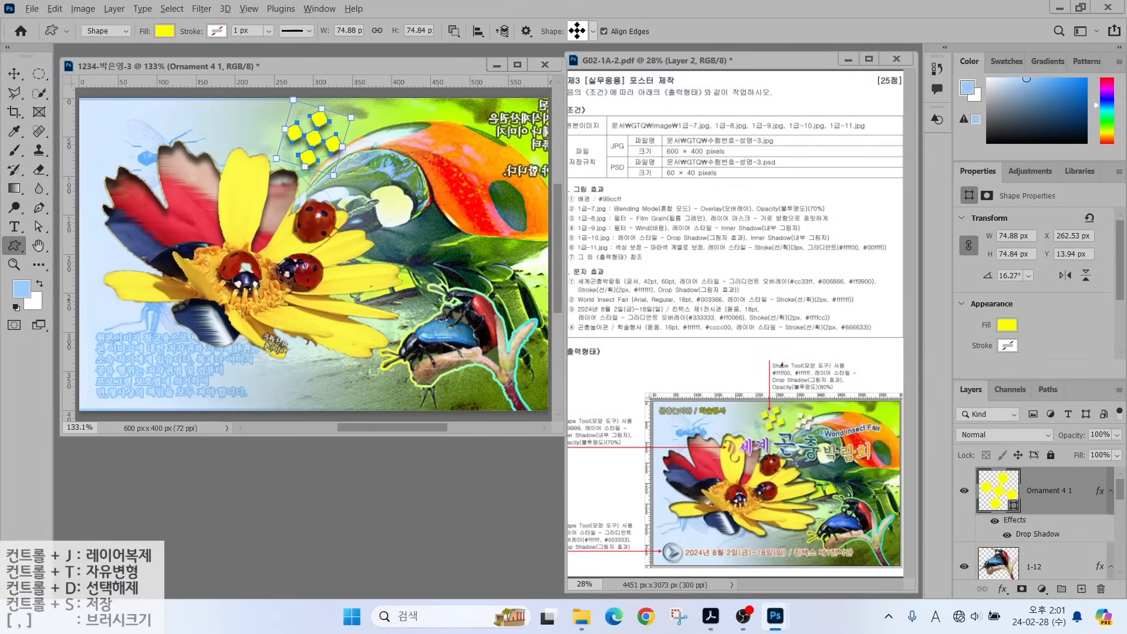
drag(811, 384, 847, 344)
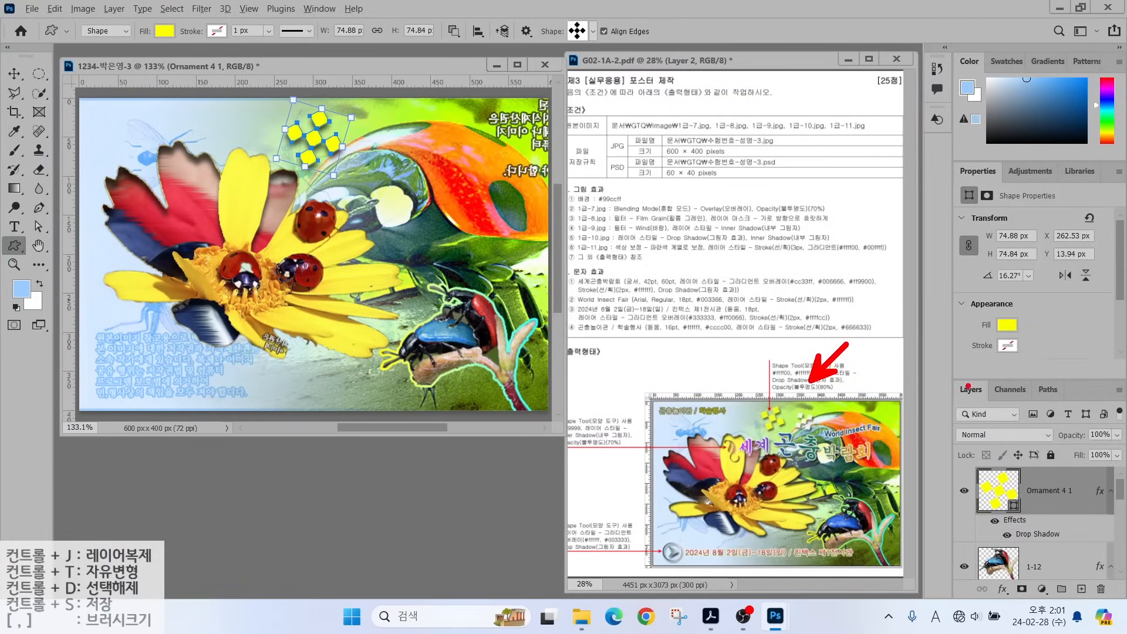
drag(942, 382, 1123, 459)
mouse_move(1073, 422)
mouse_down()
mouse_move(1083, 434)
mouse_move(1014, 358)
mouse_up()
key(Escape)
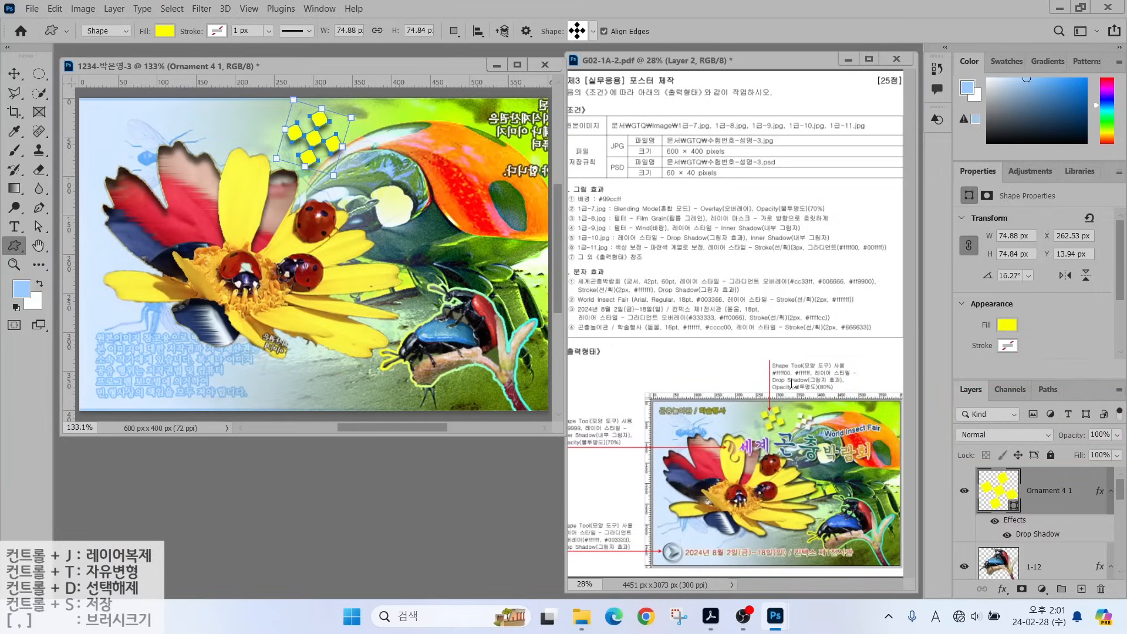
Set the ornament layer's opacity to 80% and duplicate the layer.
text(80)
key(Return)
key(ctrl+j)
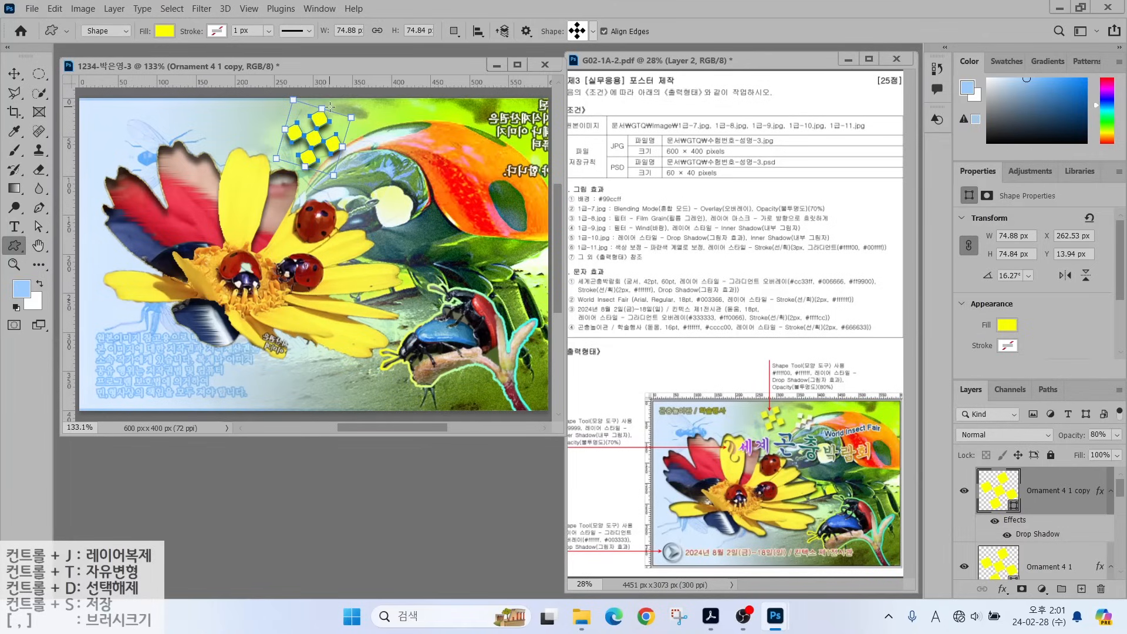
Move the ornament copy right, scale and rotate it, and fill it white ffffff.
key(v)
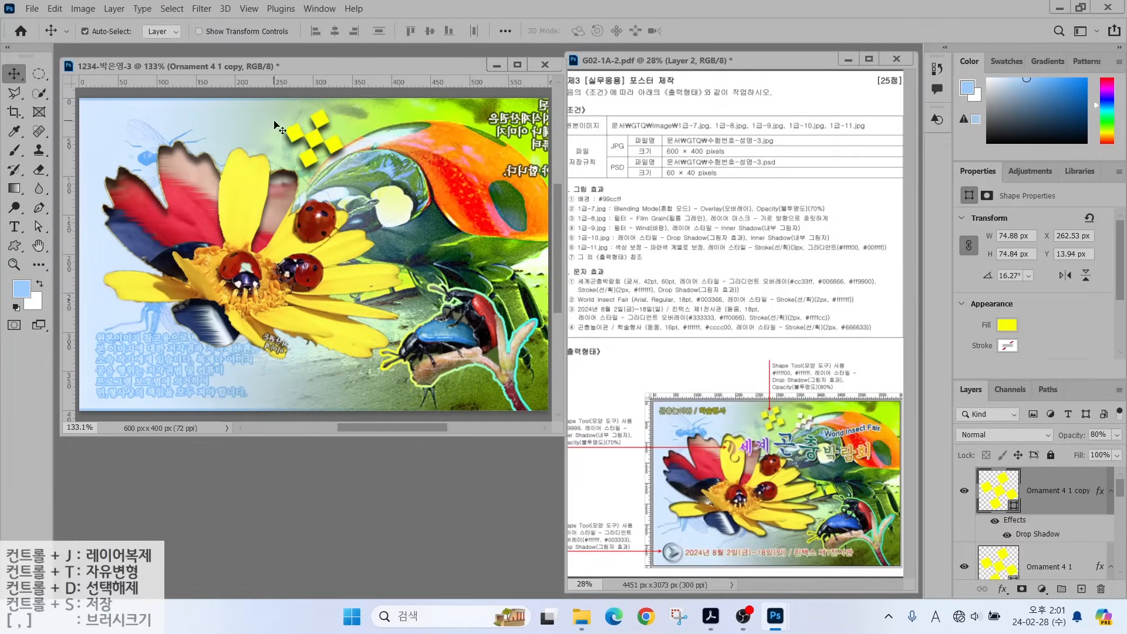
drag(317, 143, 393, 134)
key(ctrl+t)
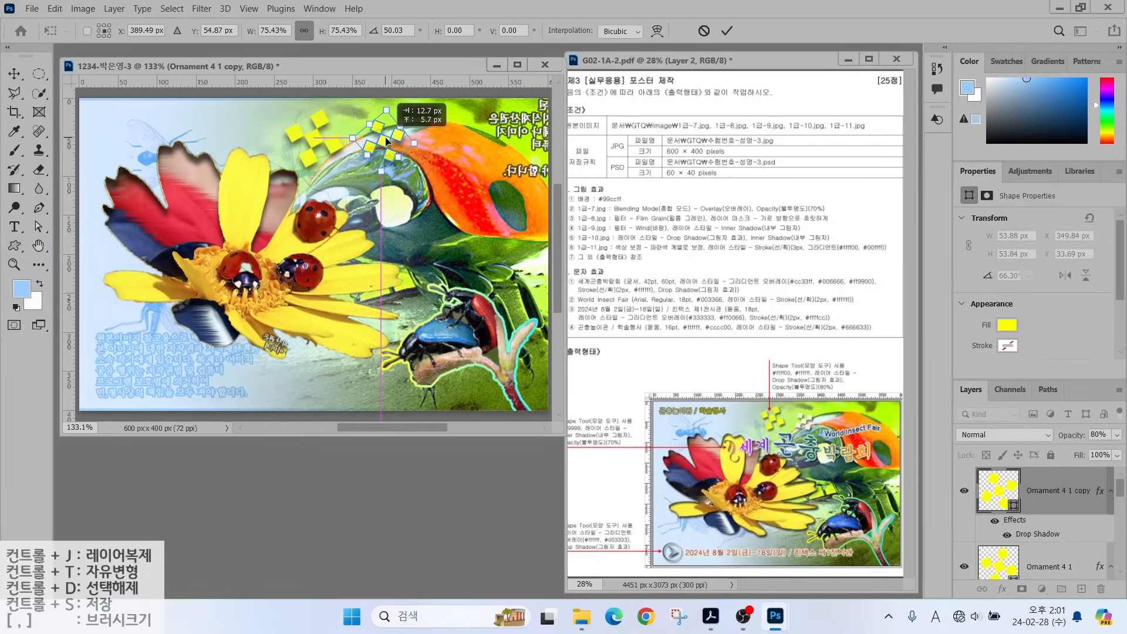
key(Return)
double_click(997, 490)
text(ffffff)
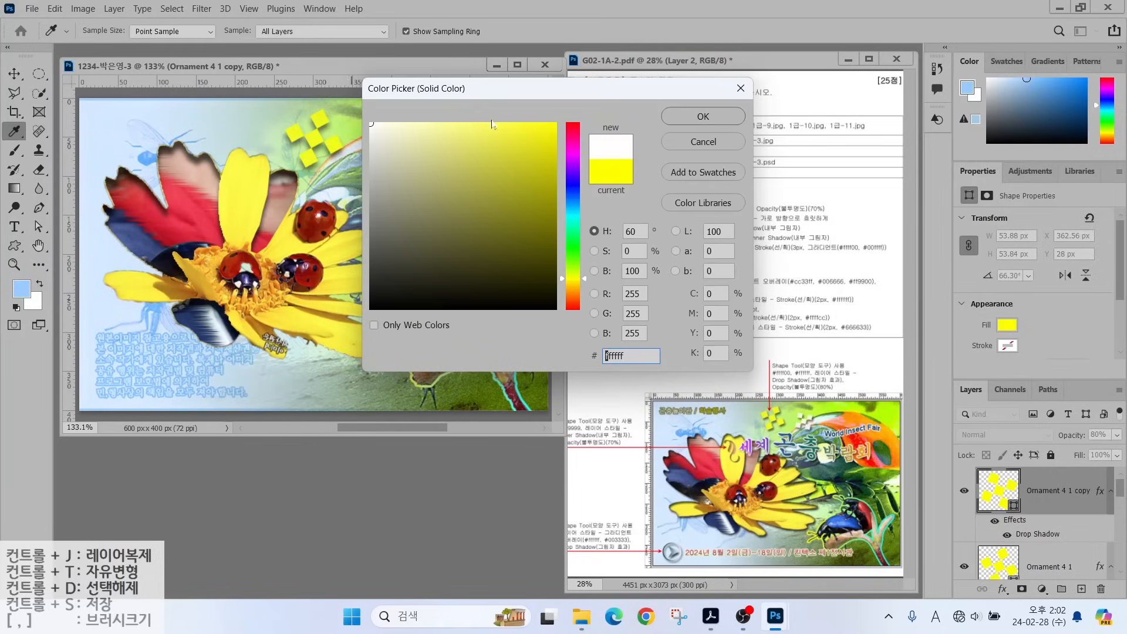
click(704, 113)
Draw a Leaf Ornament shape on the flower and start rotating it.
click(14, 245)
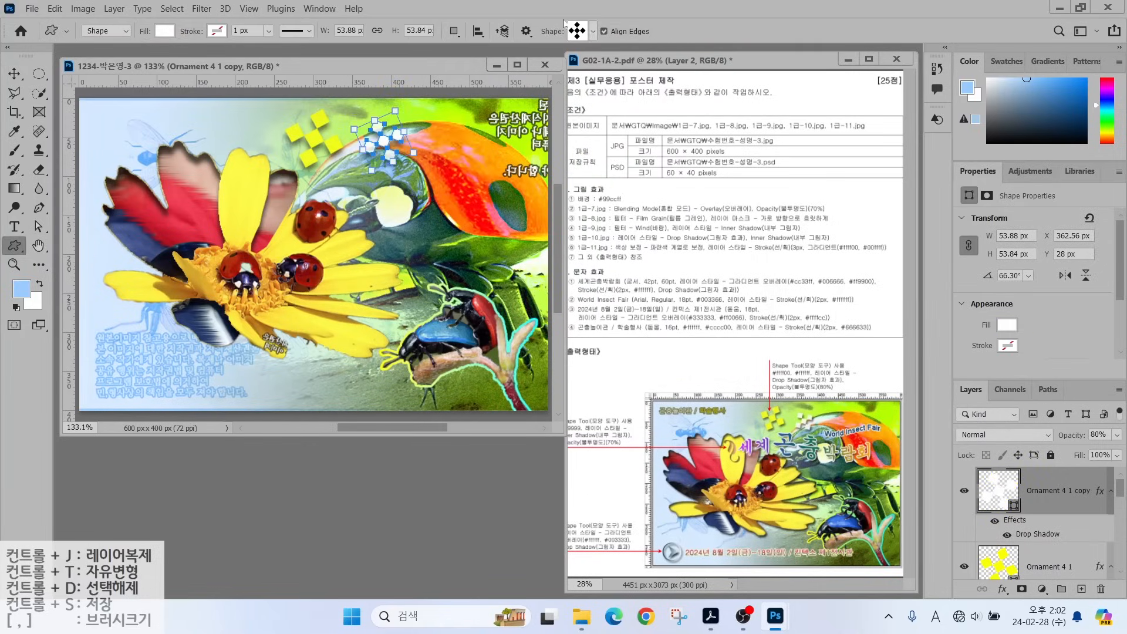
click(577, 31)
click(680, 198)
mouse_move(229, 186)
mouse_down()
mouse_move(282, 165)
mouse_move(255, 135)
mouse_move(239, 141)
mouse_move(274, 212)
mouse_up()
key(ctrl+t)
Commit the leaf's rotation and set its fill colour to pink ff9999.
key(Return)
double_click(994, 490)
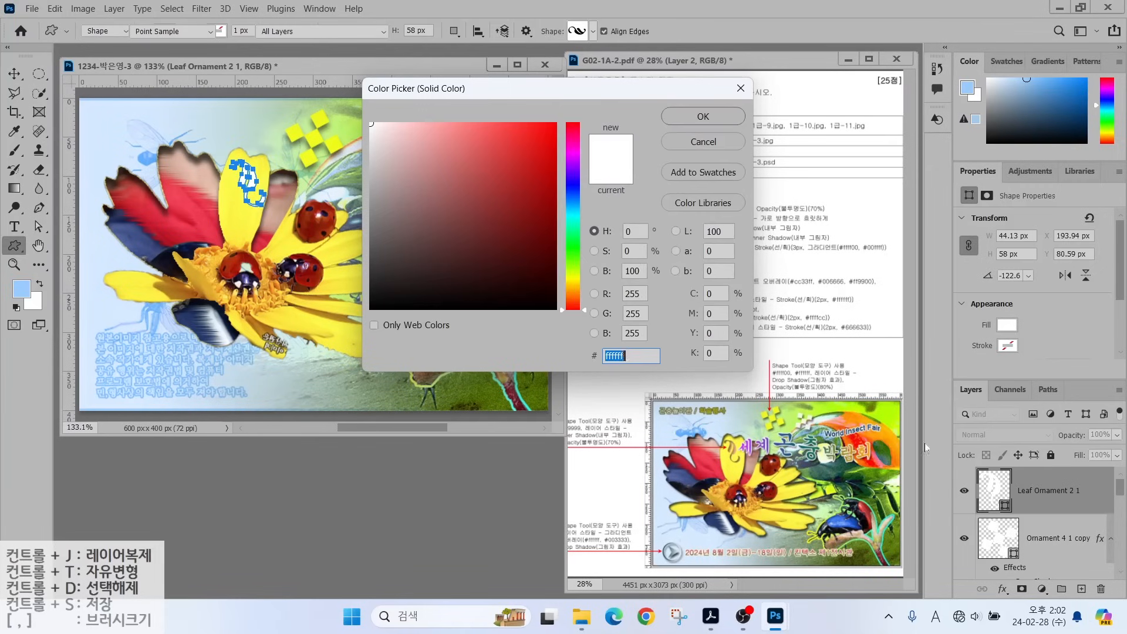
text(ff9999)
key(Return)
Add an Inner Shadow to the leaf and set its layer opacity to 70%.
click(1002, 589)
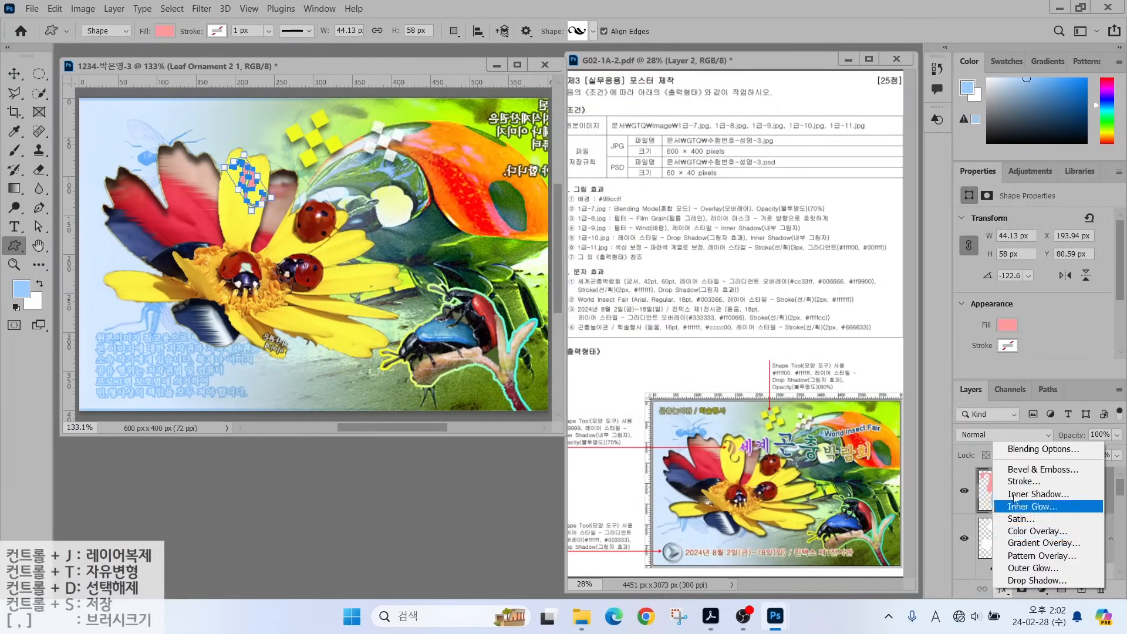
click(1018, 493)
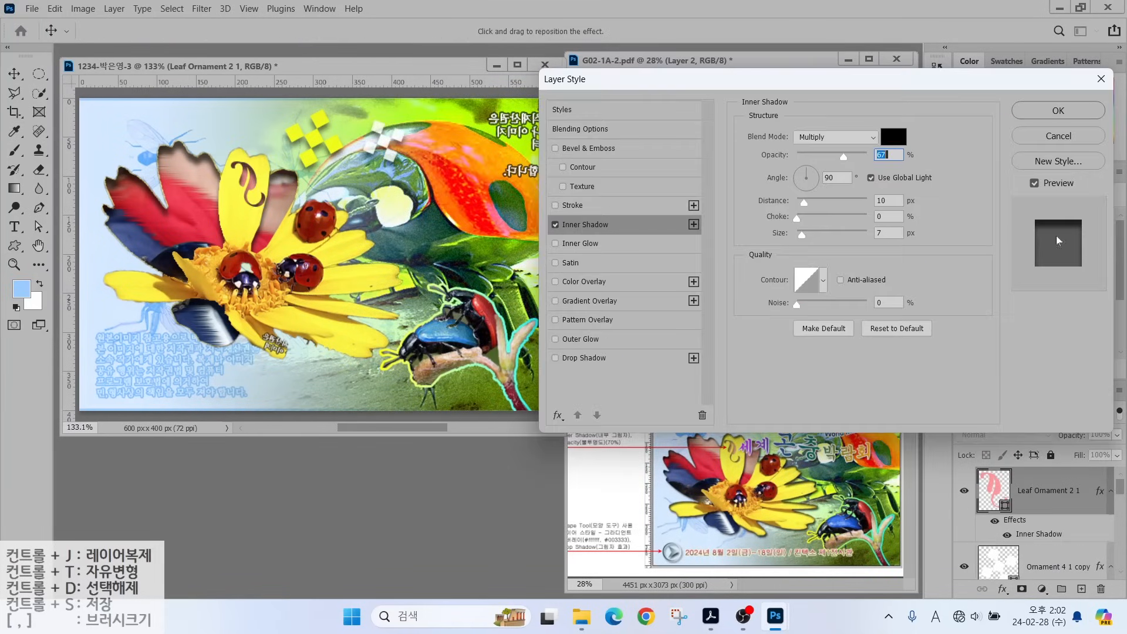
key(Return)
text(70)
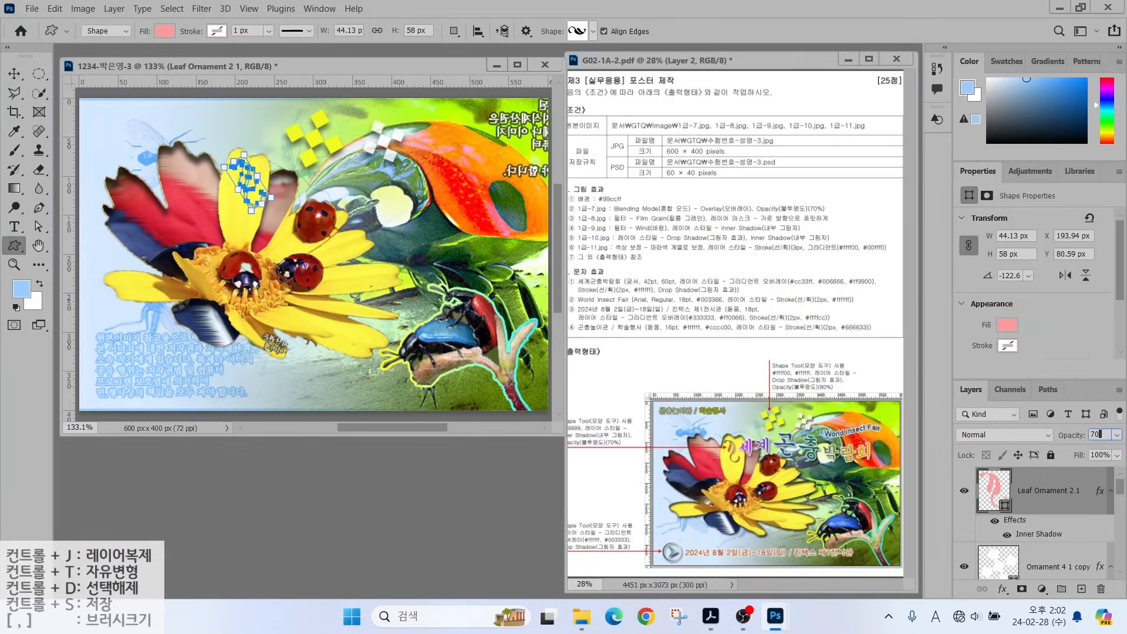
key(Return)
click(592, 31)
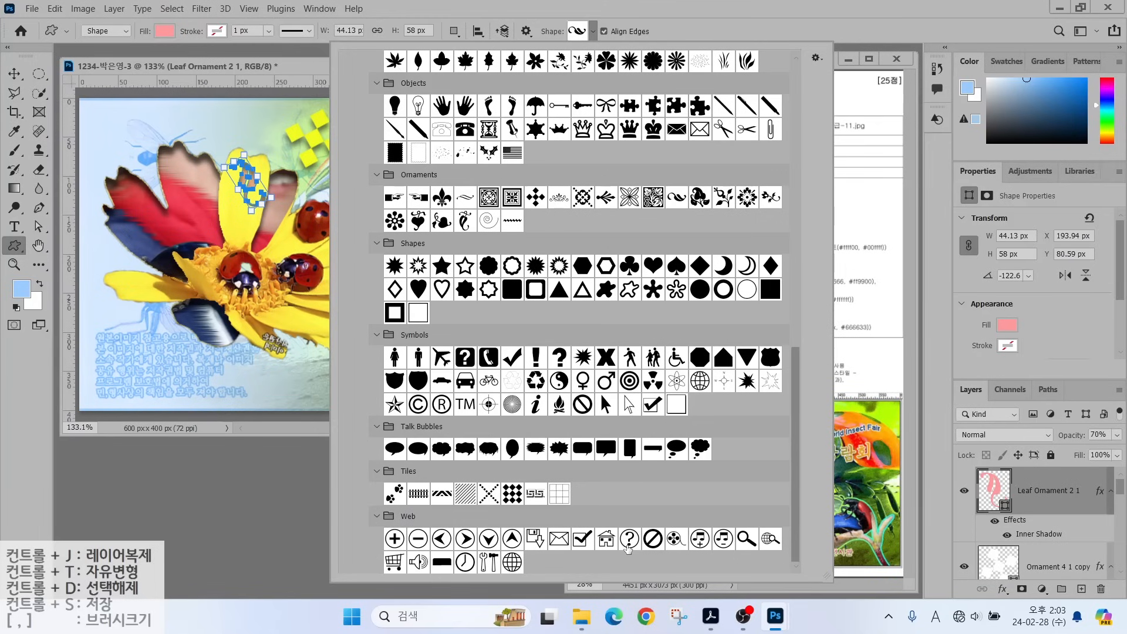
Draw the Forward circle-arrow shape at the lower-left and add a Gradient Overlay.
double_click(464, 544)
drag(96, 377, 128, 401)
click(1002, 588)
click(1033, 544)
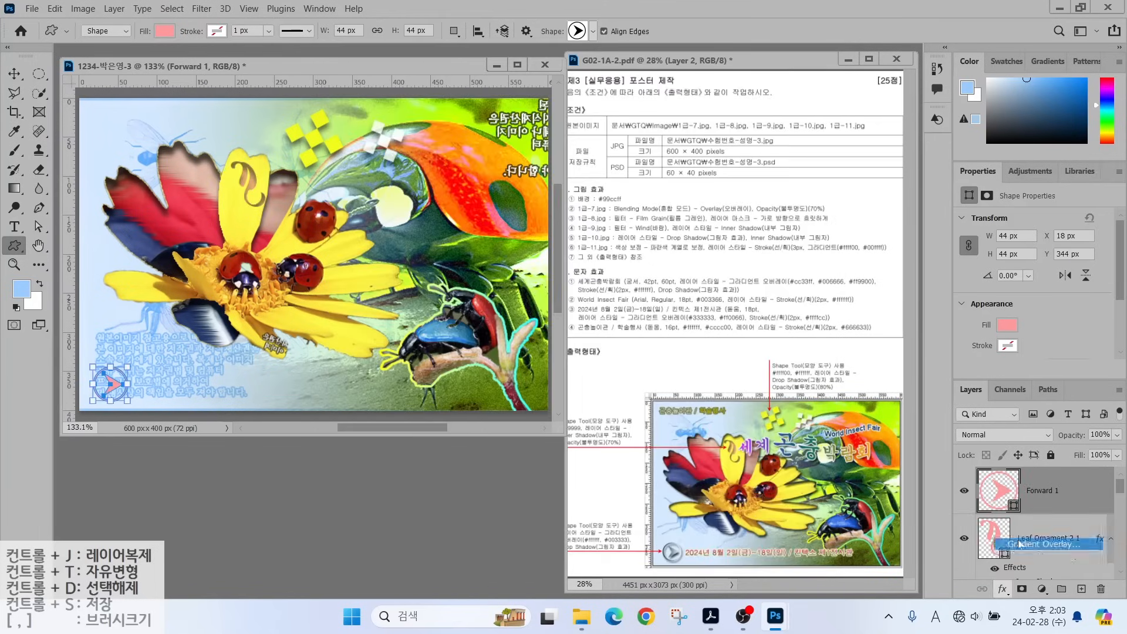
Set the arrow's gradient from white to 003333 at 179° and add a Drop Shadow.
click(834, 169)
double_click(409, 329)
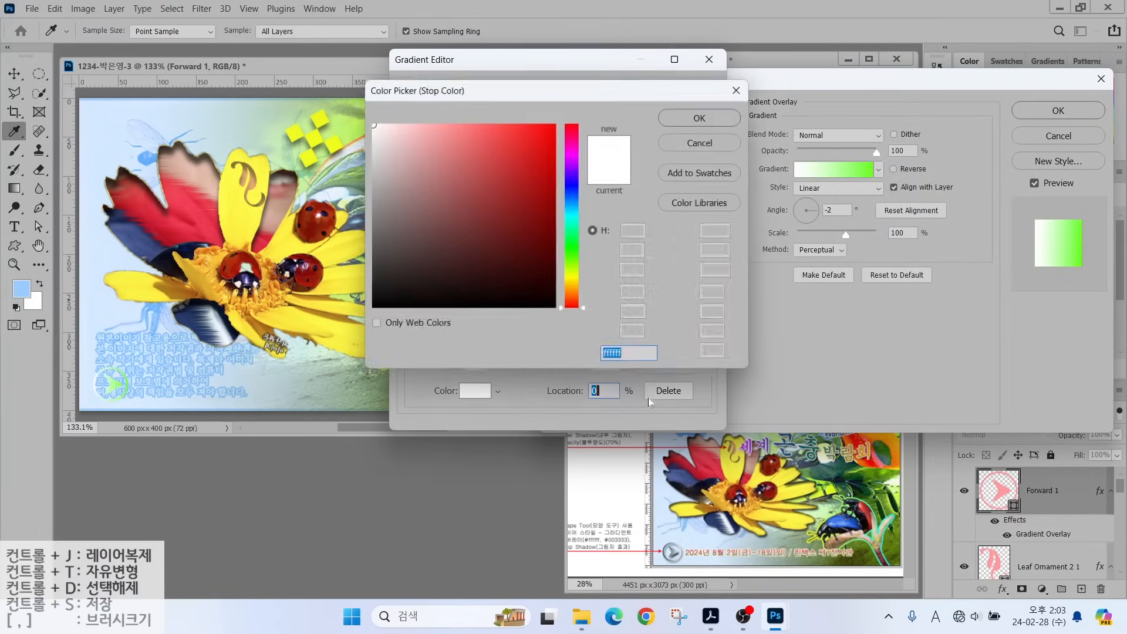
click(703, 116)
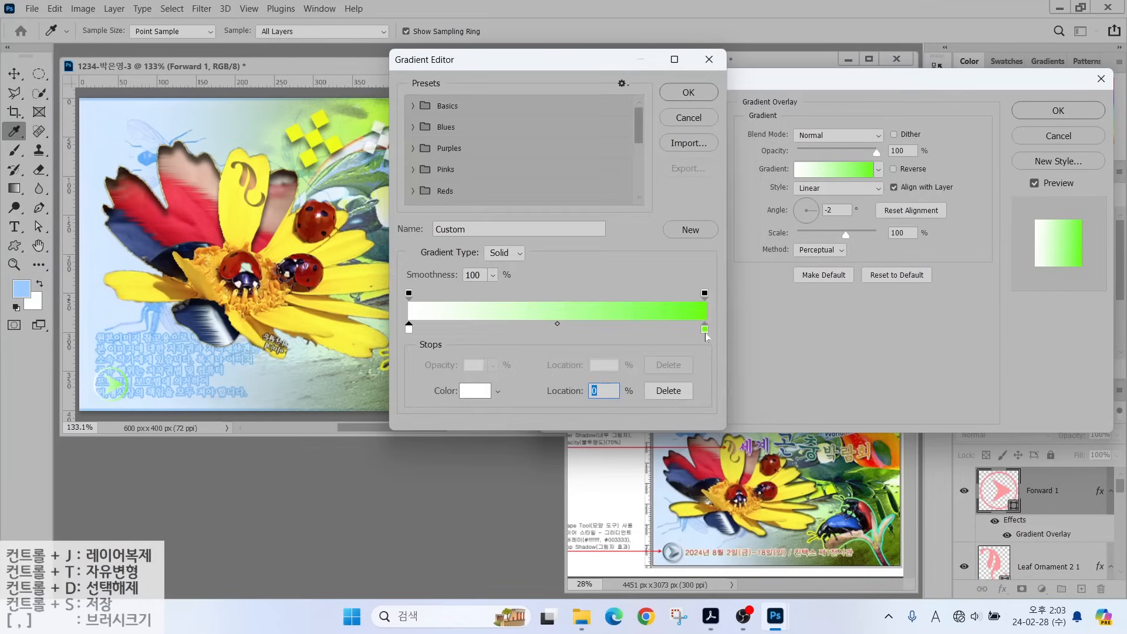
double_click(705, 330)
text(003333)
click(698, 115)
click(689, 94)
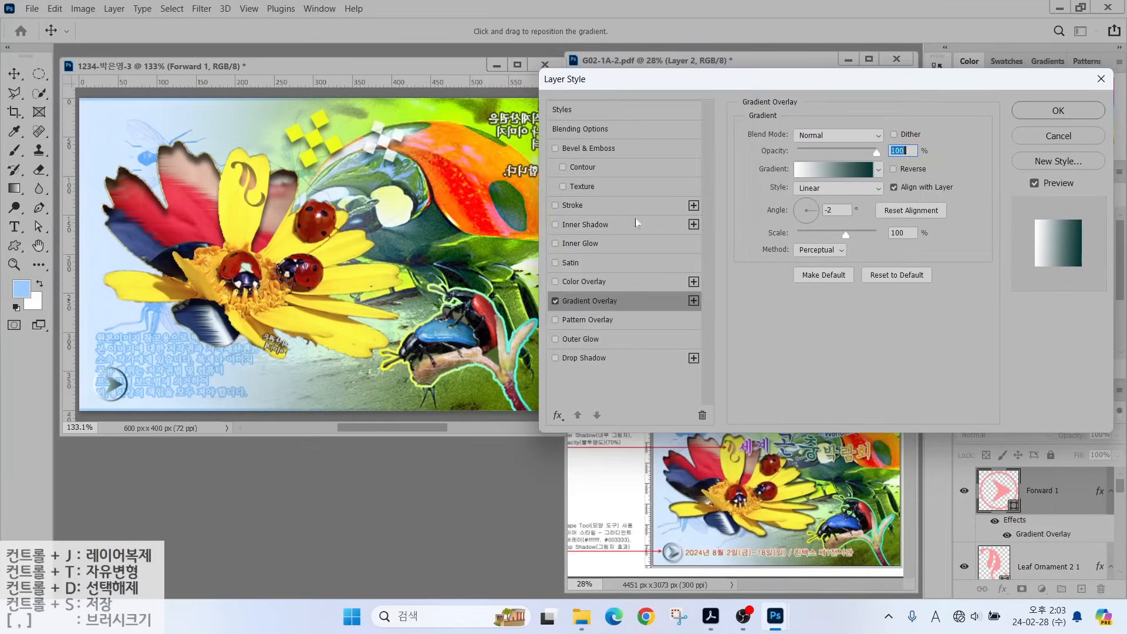
drag(803, 203, 791, 210)
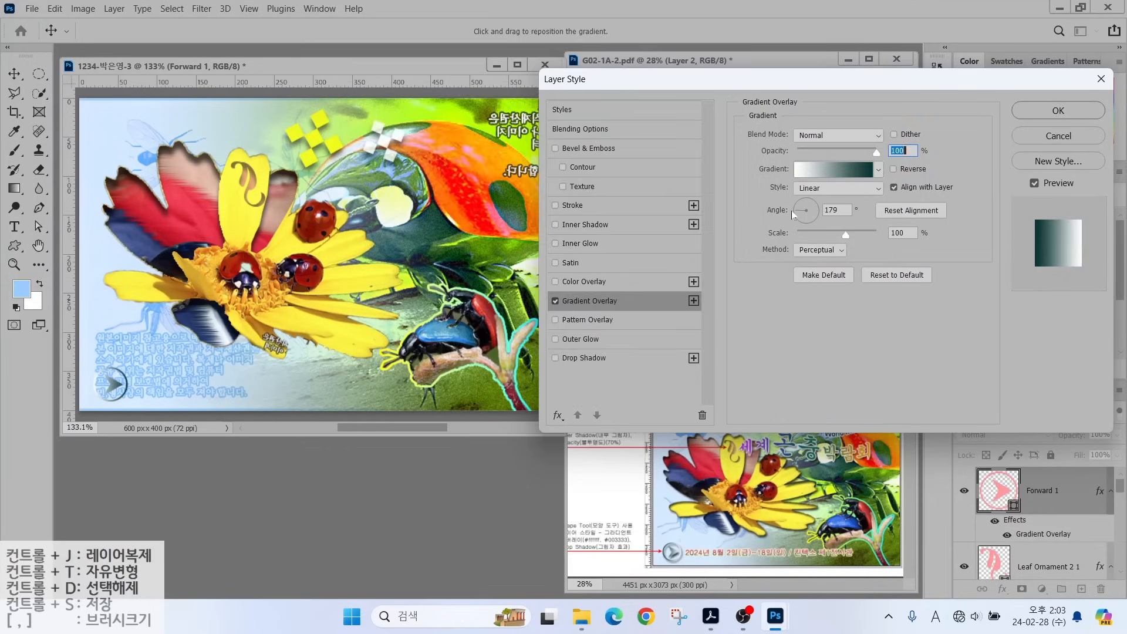
click(585, 358)
click(1058, 110)
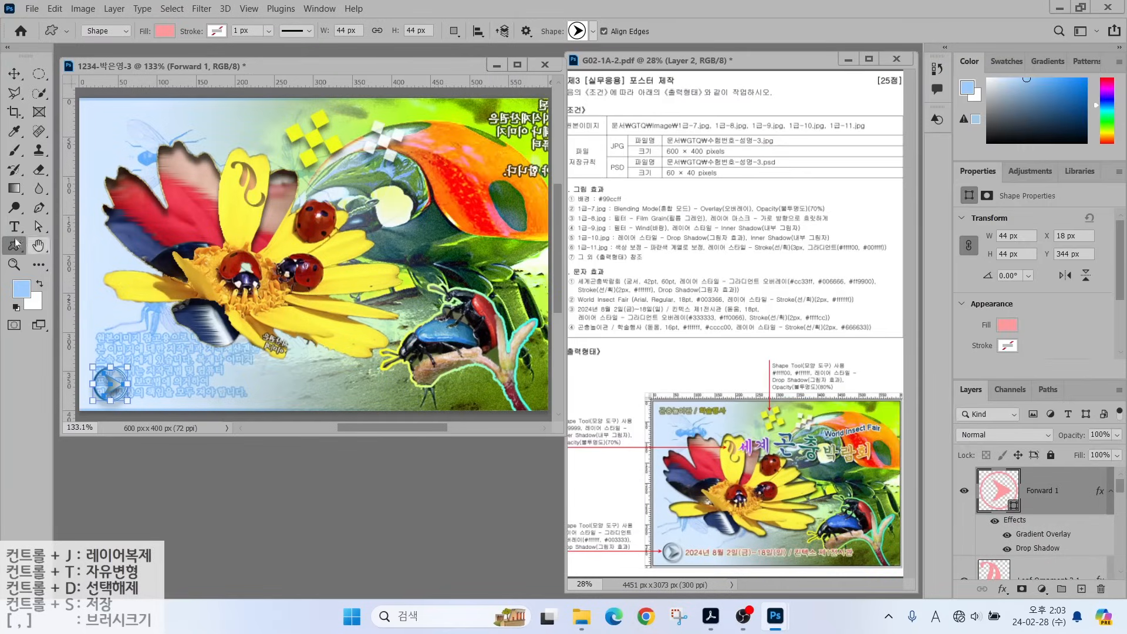
Type the title 세계 곤충 박람회 near the top-left and set its font to 궁서.
drag(14, 227, 114, 246)
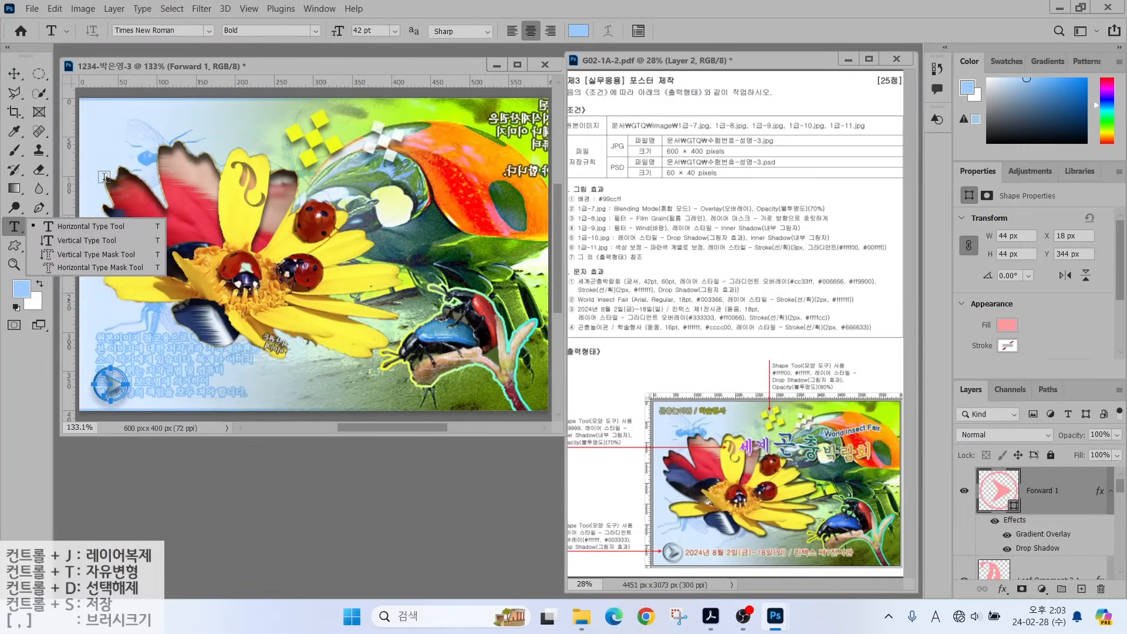
click(37, 218)
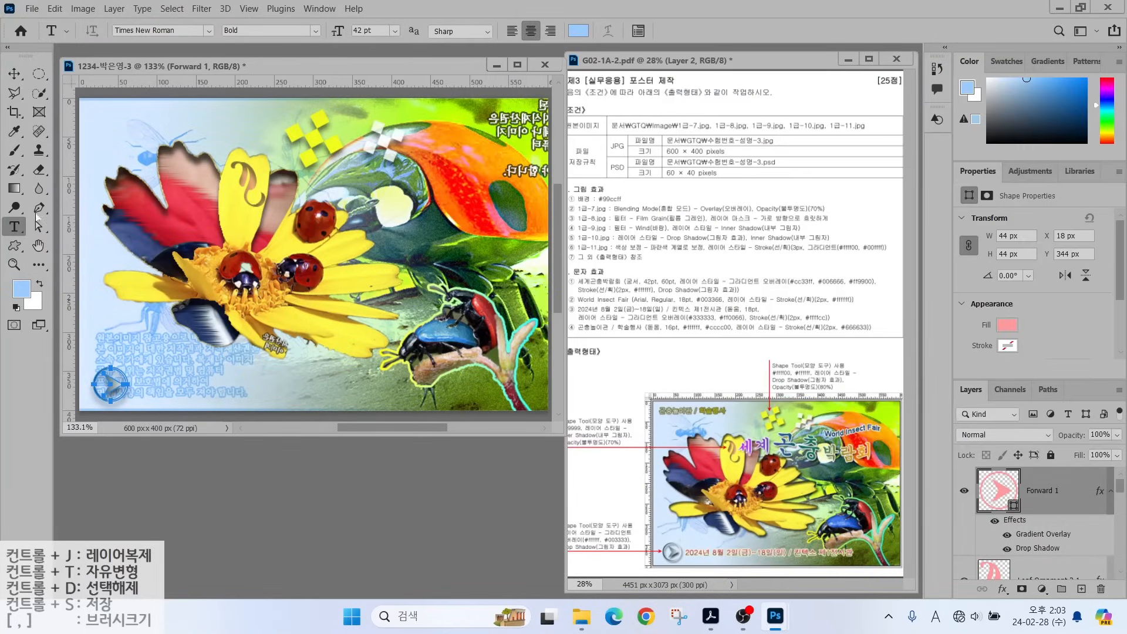
click(142, 170)
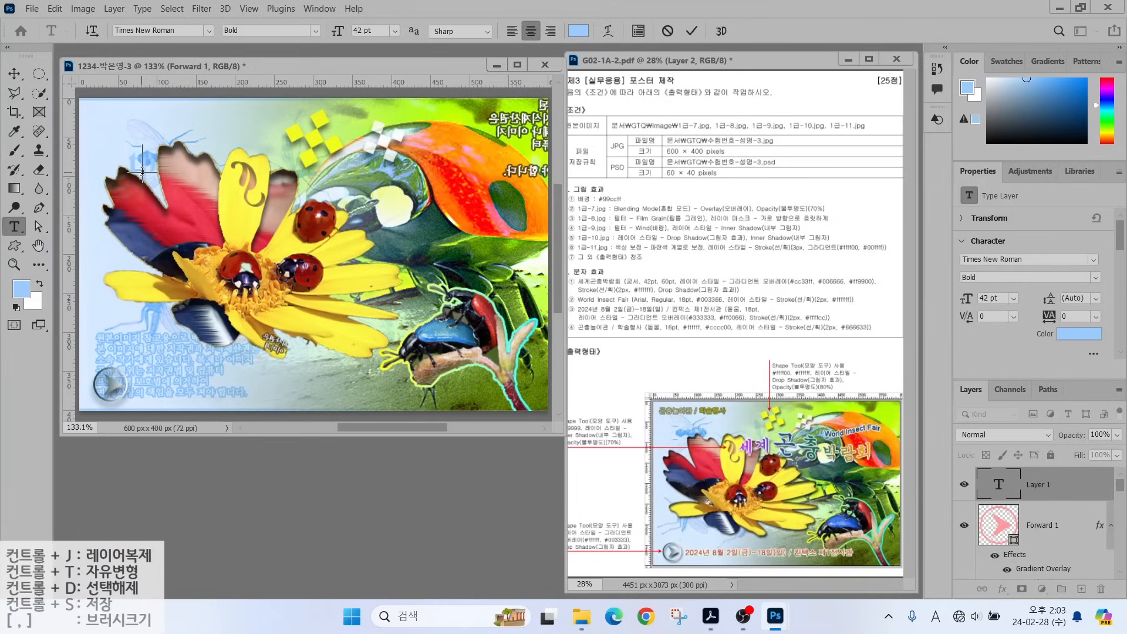
text(세계 곤충)
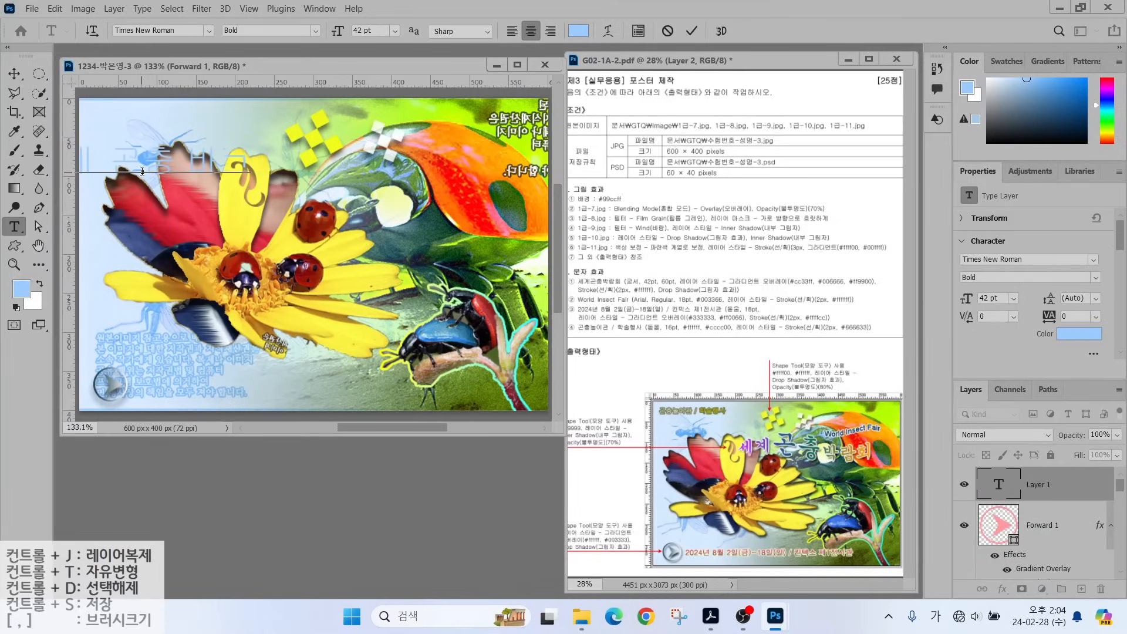
text( 박람회)
key(ctrl+Return)
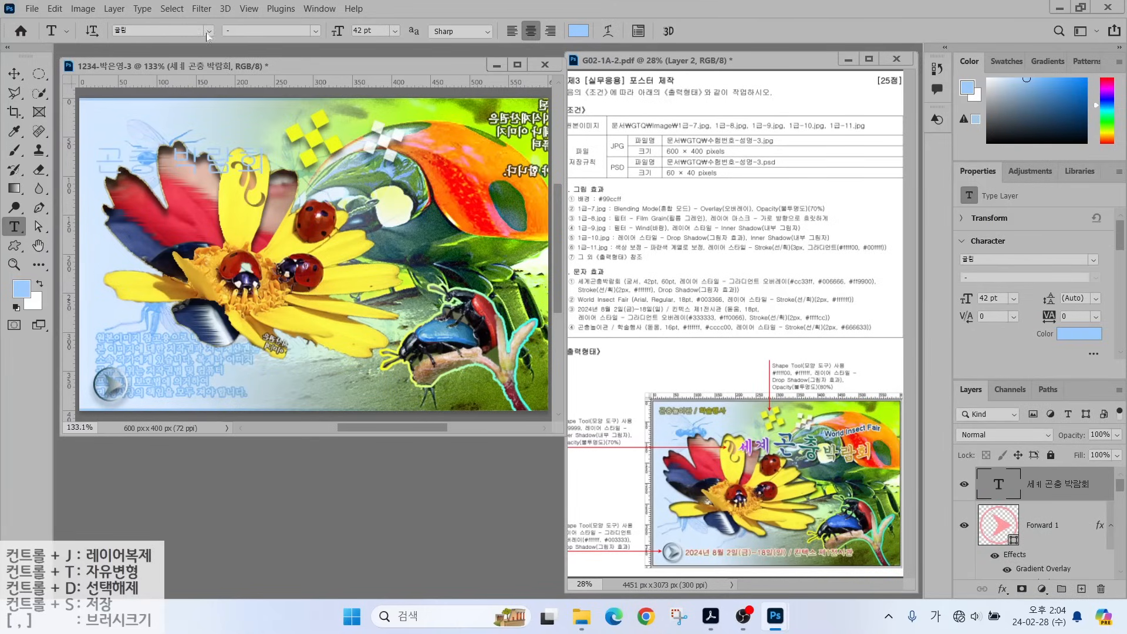
click(208, 30)
click(159, 117)
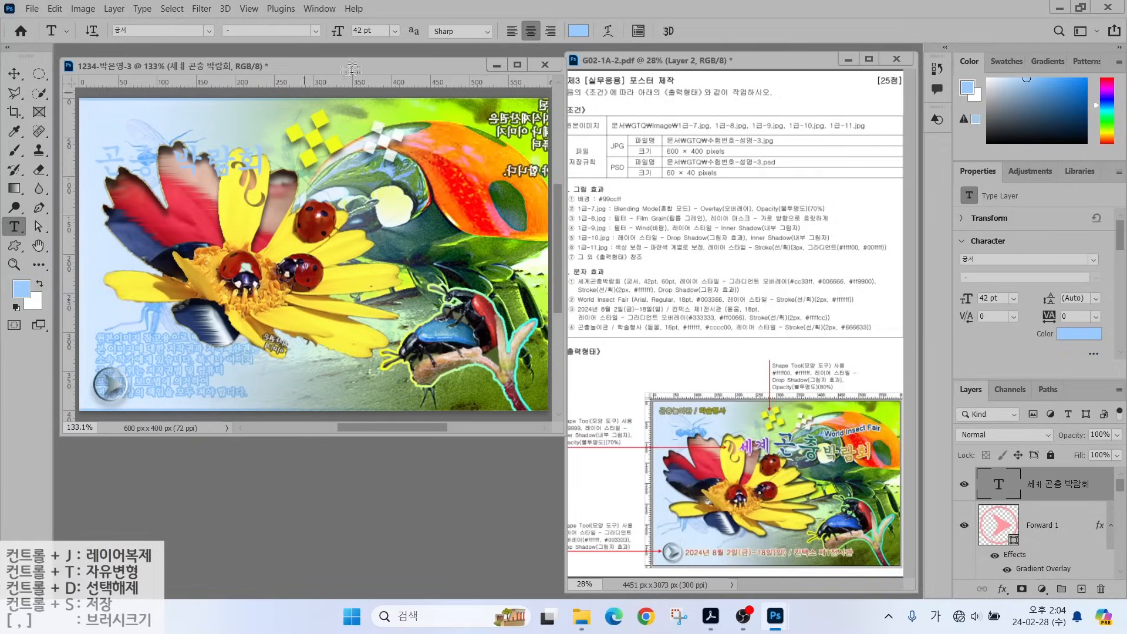
Add a Gradient Overlay to the title with an extra colour stop at 48%.
click(1007, 559)
click(834, 169)
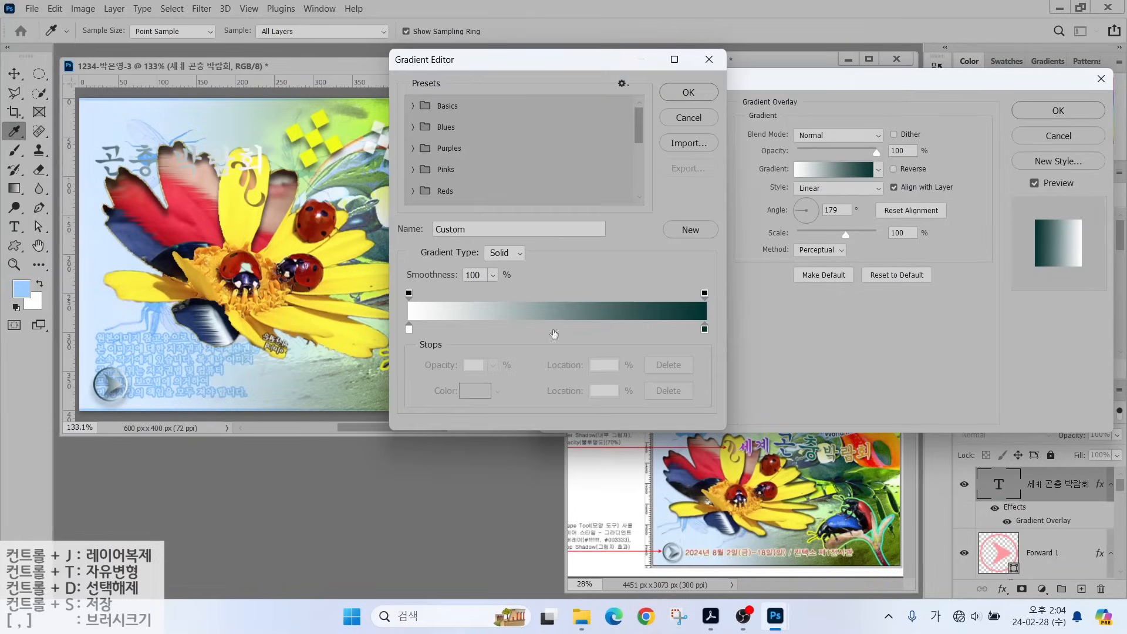
key(alt)
click(551, 330)
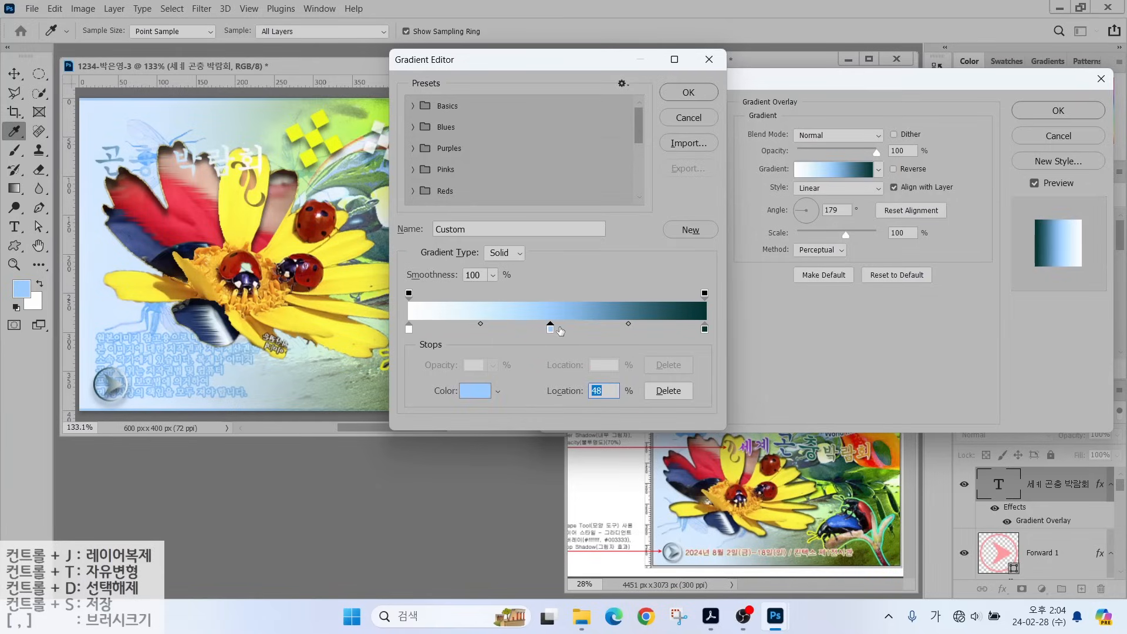
Colour the gradient stops cc66ff, 003333 and ff9900 and set the angle to -7°.
click(409, 330)
click(475, 390)
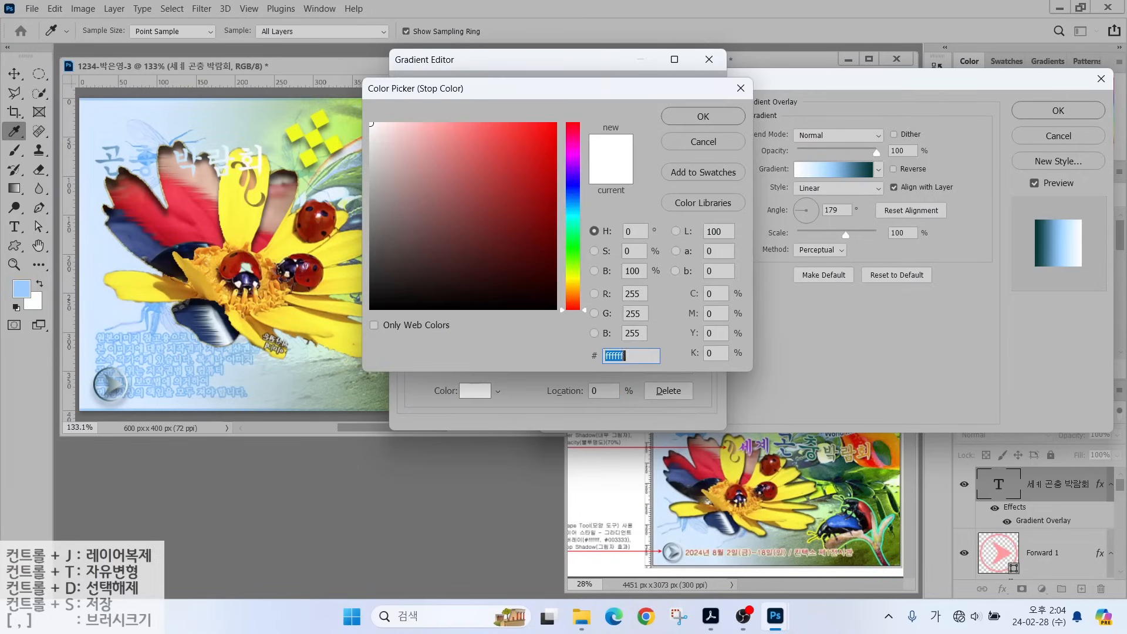
text(ㅊcc66ff)
key(Return)
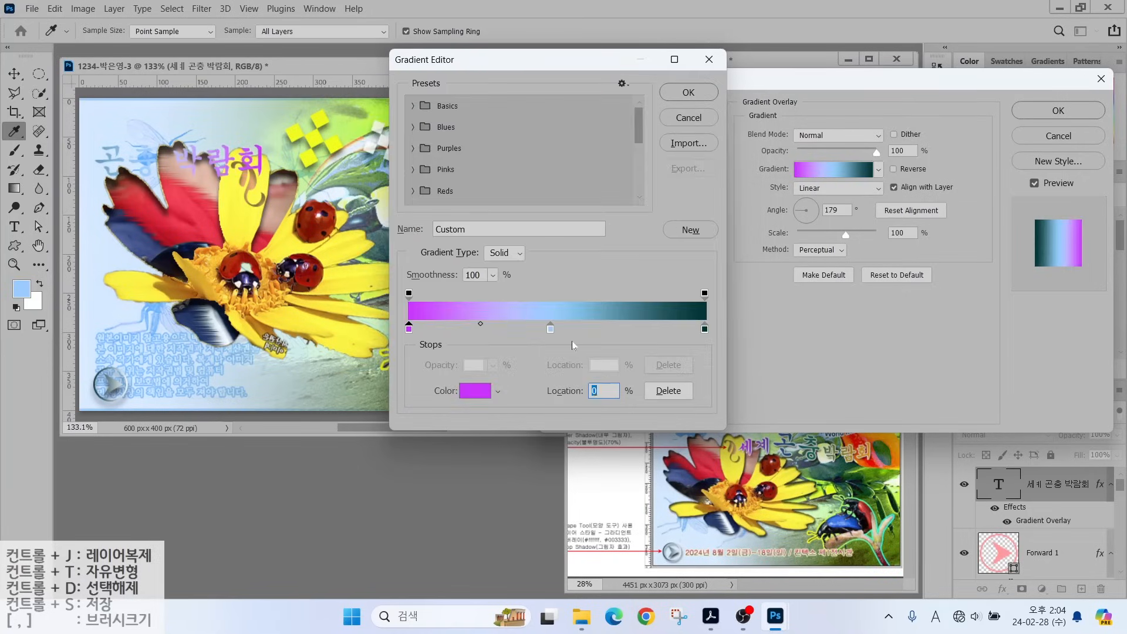
double_click(552, 330)
text(003333)
key(Return)
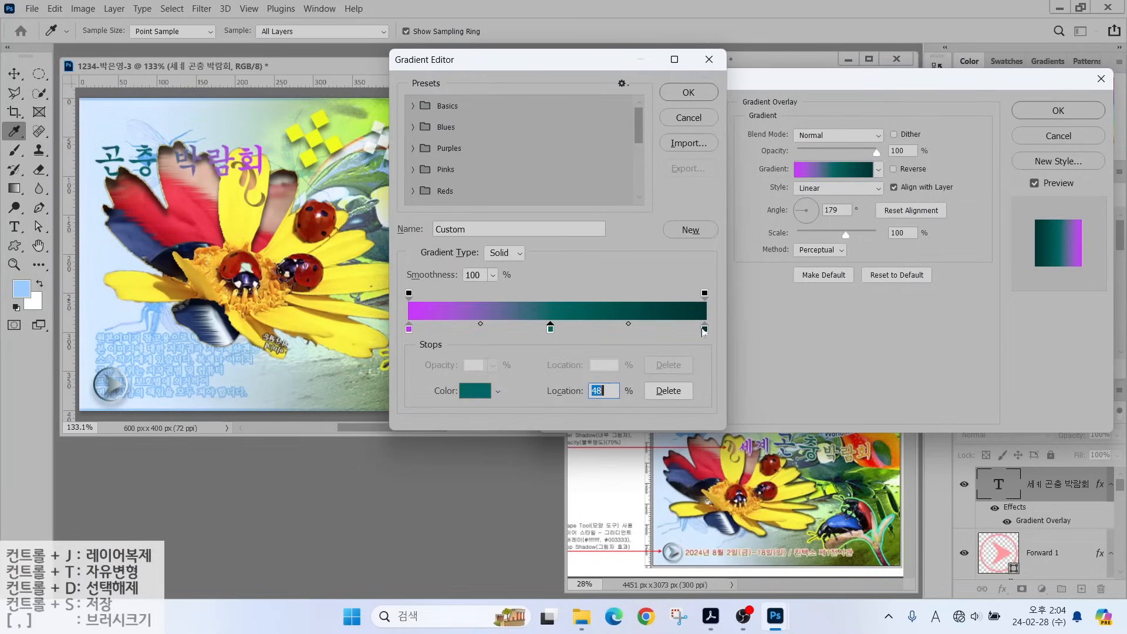
double_click(706, 330)
text(ff9900)
key(Return)
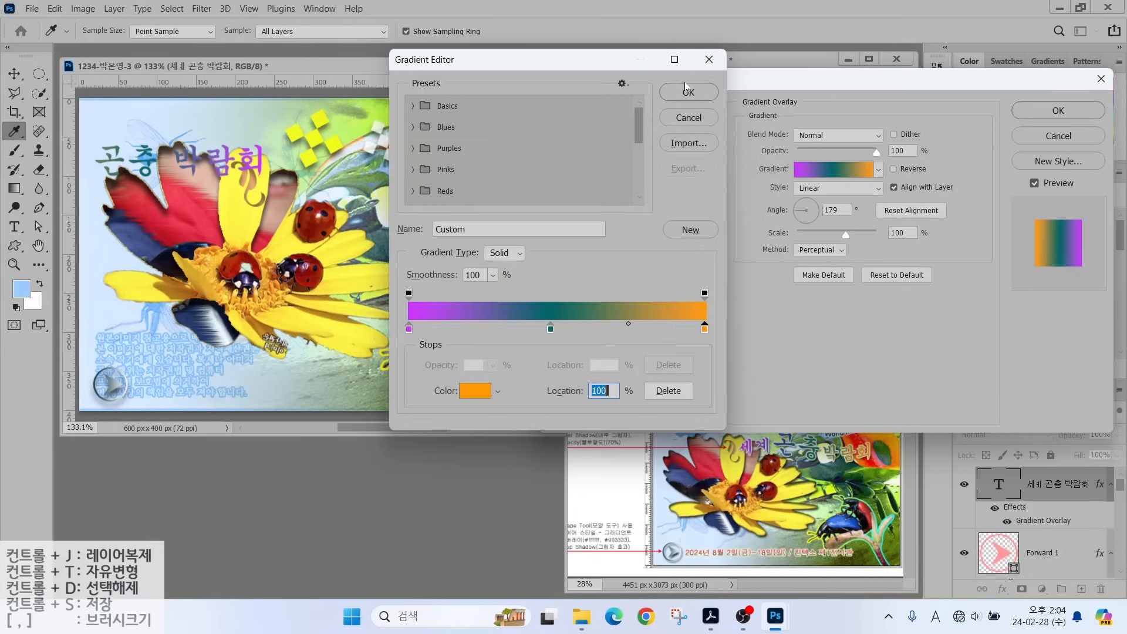
key(Return)
drag(810, 206, 818, 212)
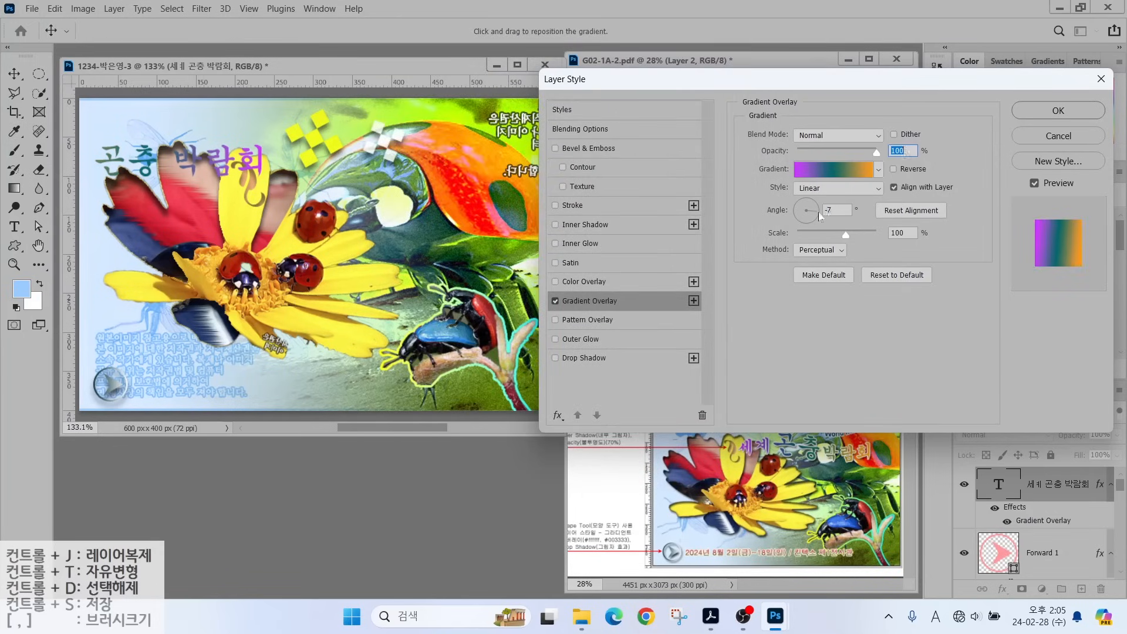
Enable a Stroke on the title with a size of 2 px.
click(572, 205)
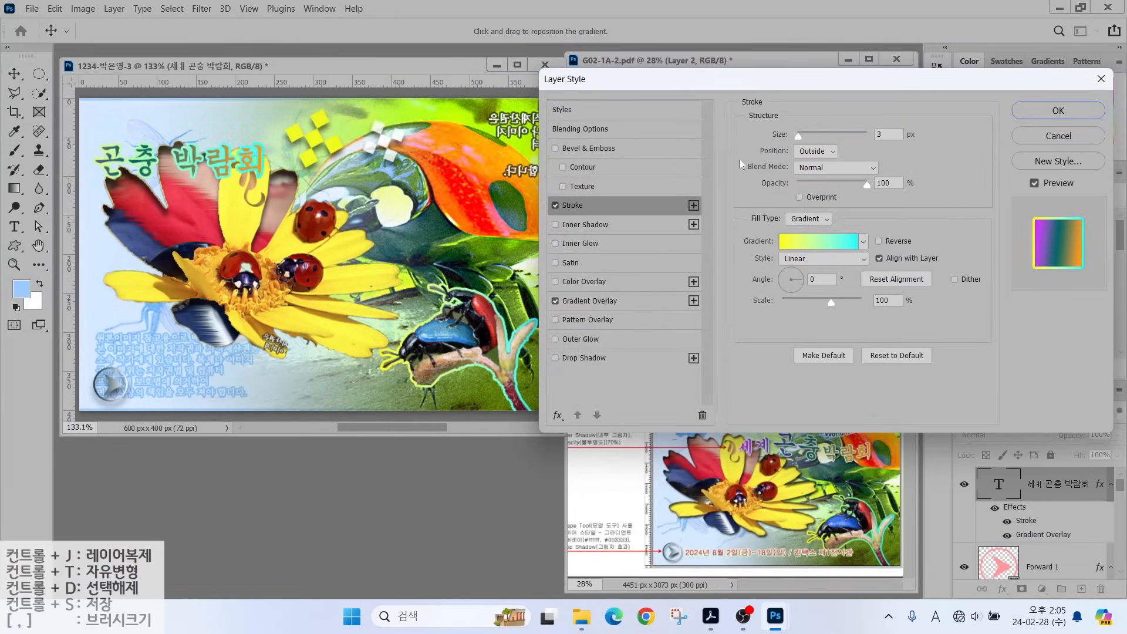
drag(890, 135, 720, 154)
text(2)
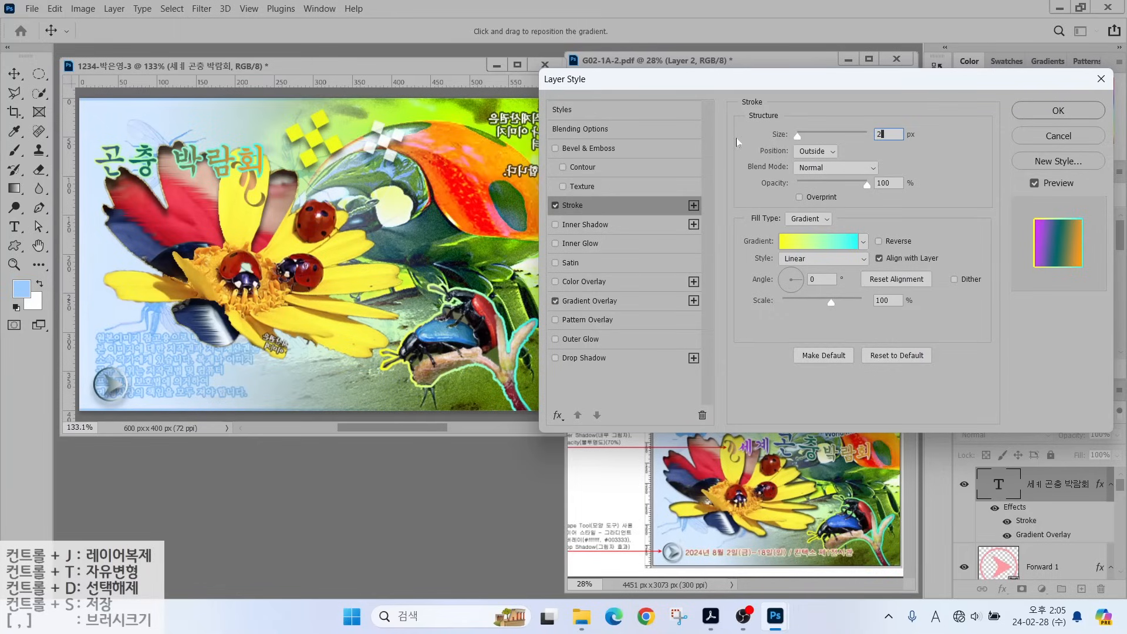
key(alt)
mouse_move(757, 139)
mouse_down()
mouse_move(861, 169)
mouse_move(733, 150)
mouse_move(717, 117)
mouse_up()
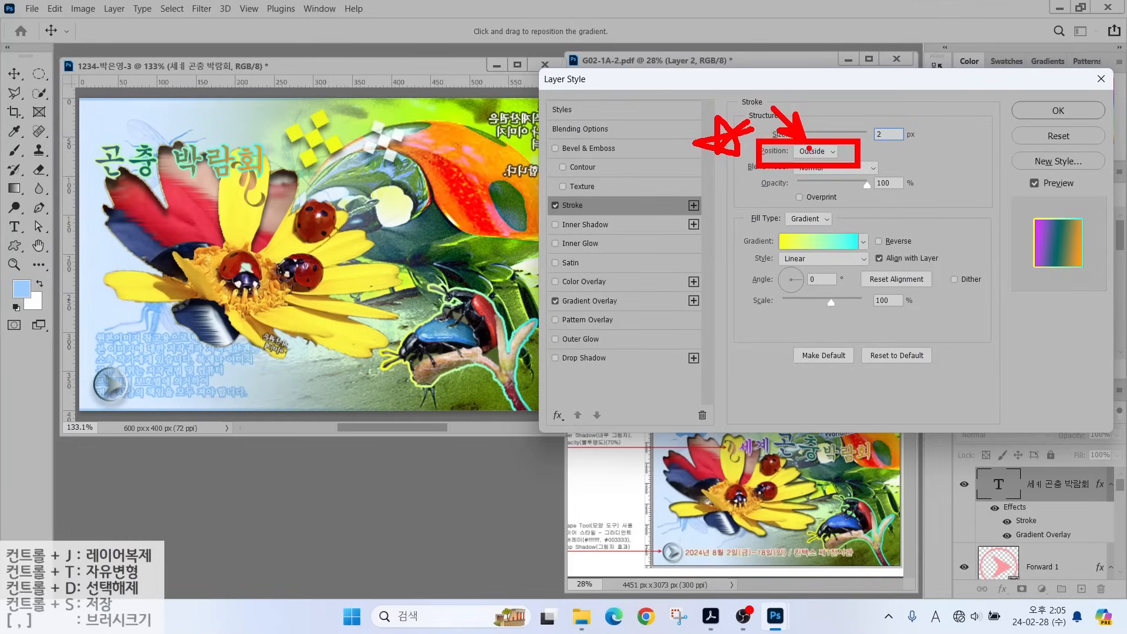
key(Escape)
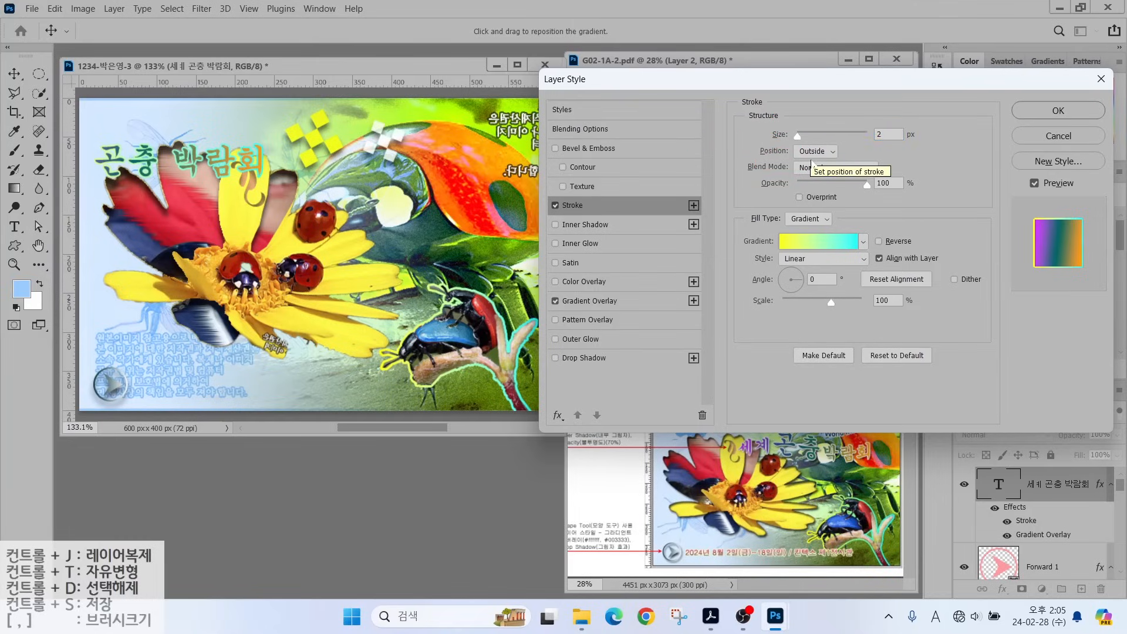
Switch the stroke fill to solid white and add a Drop Shadow to the title.
click(810, 218)
click(804, 220)
click(779, 241)
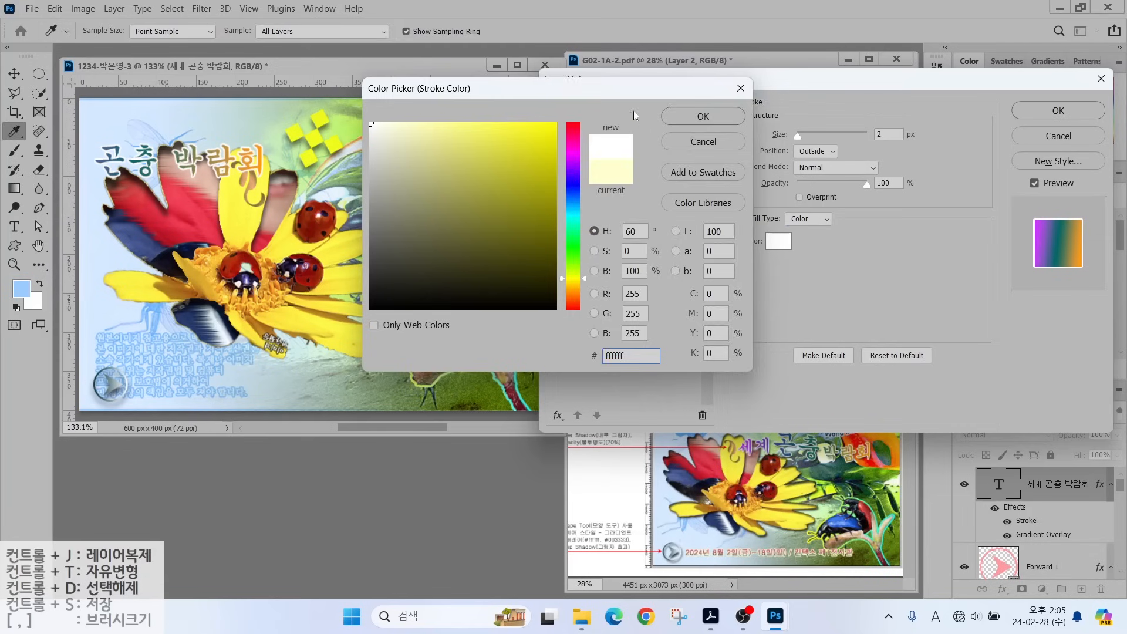
click(702, 116)
click(584, 357)
Move the title right and down, and enlarge the word 곤충 to 60 pt.
key(Return)
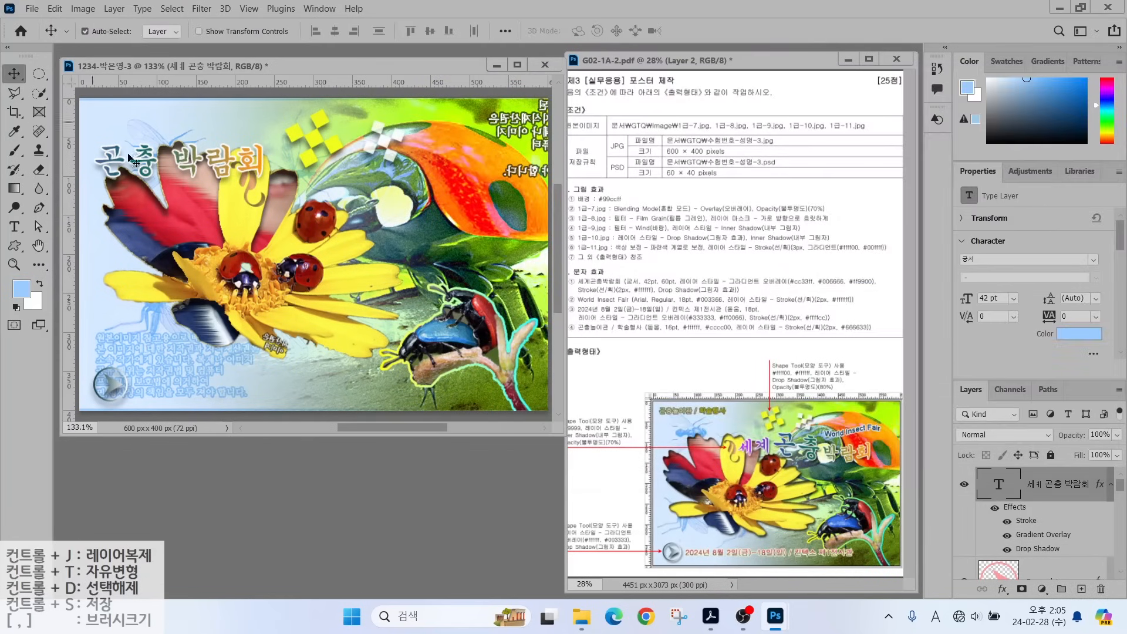
drag(197, 169, 397, 196)
key(t)
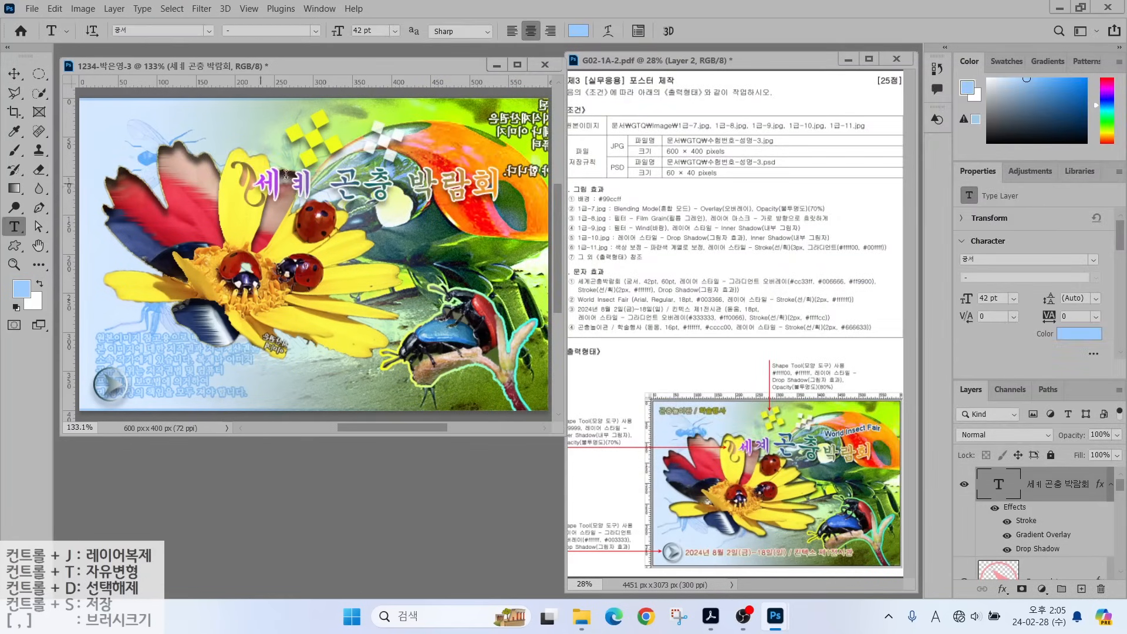
click(310, 183)
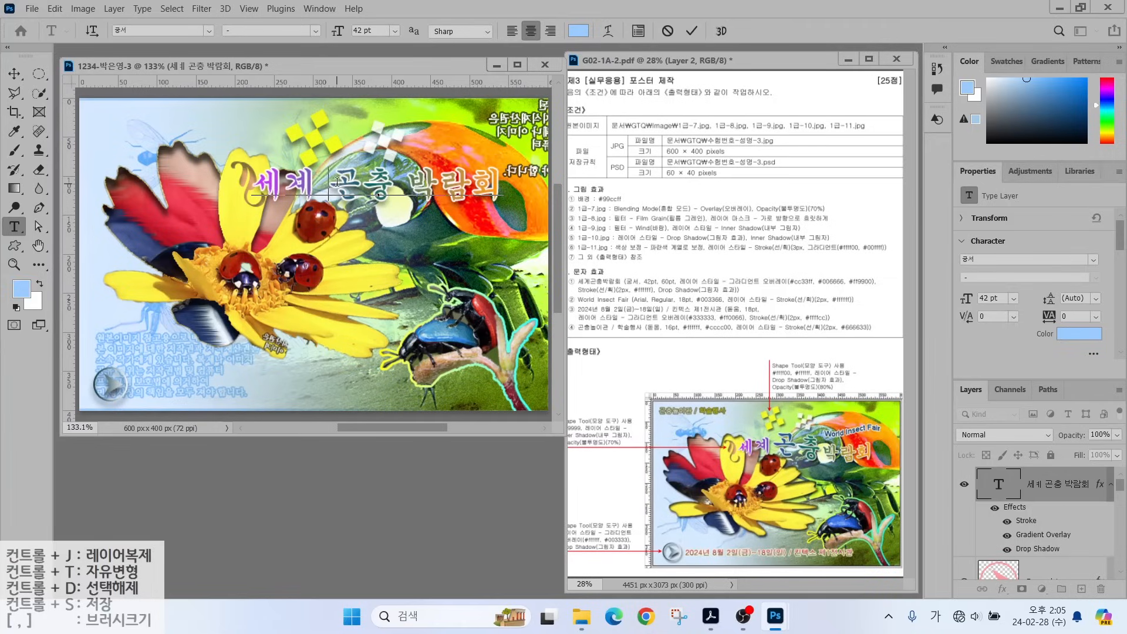
drag(337, 182, 384, 183)
click(375, 30)
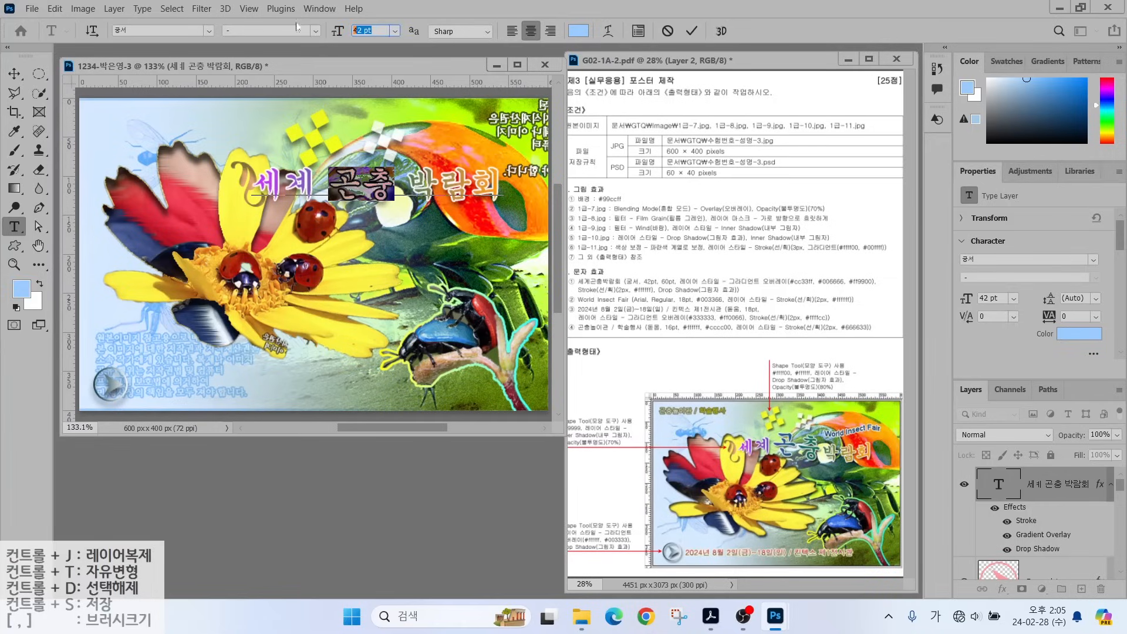
key(Return)
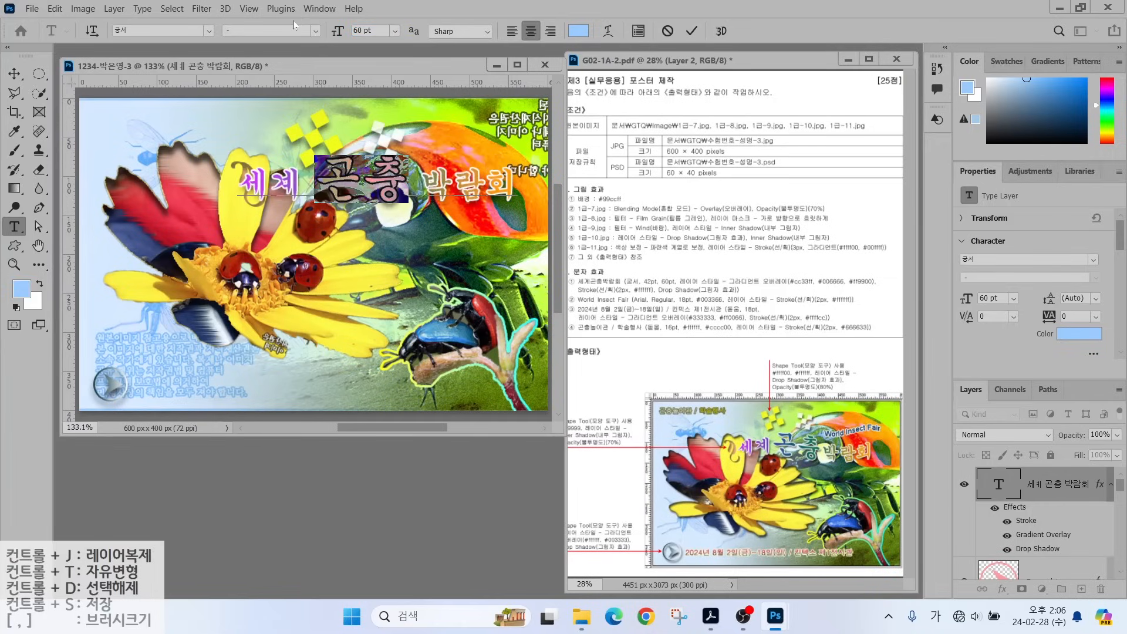
click(688, 34)
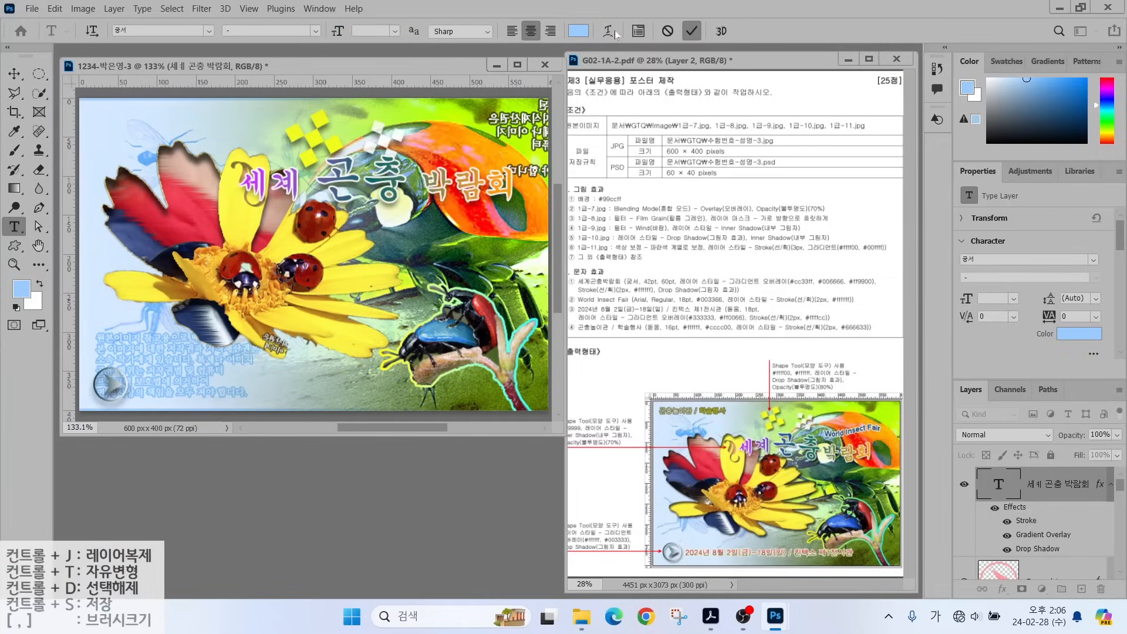
Warp the title with the Flag style at a +33 bend.
click(611, 30)
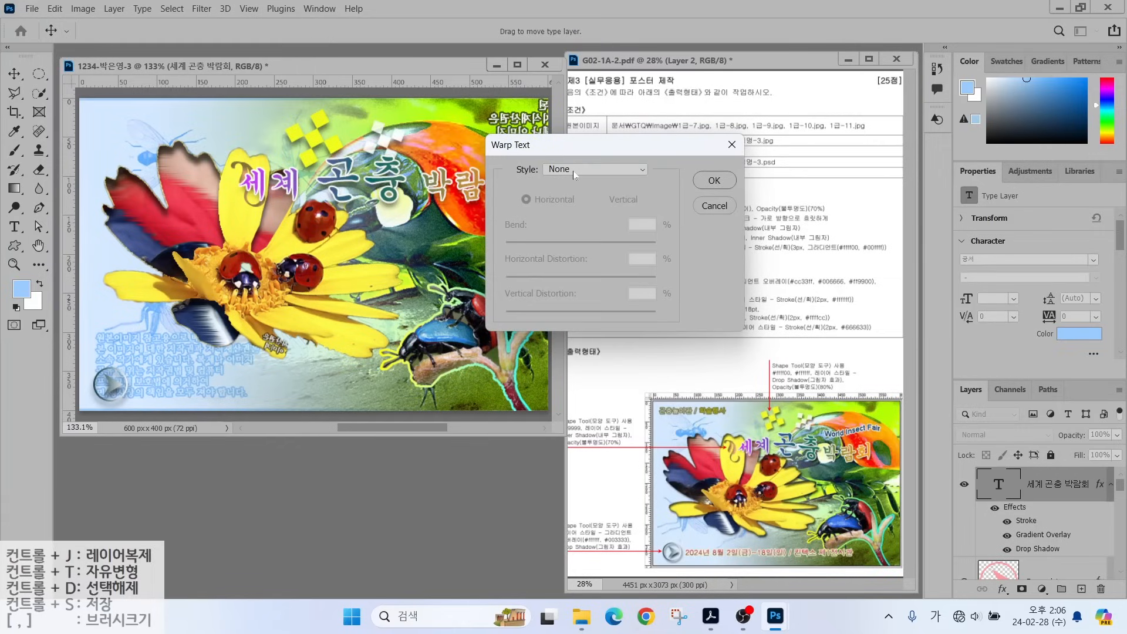
click(573, 170)
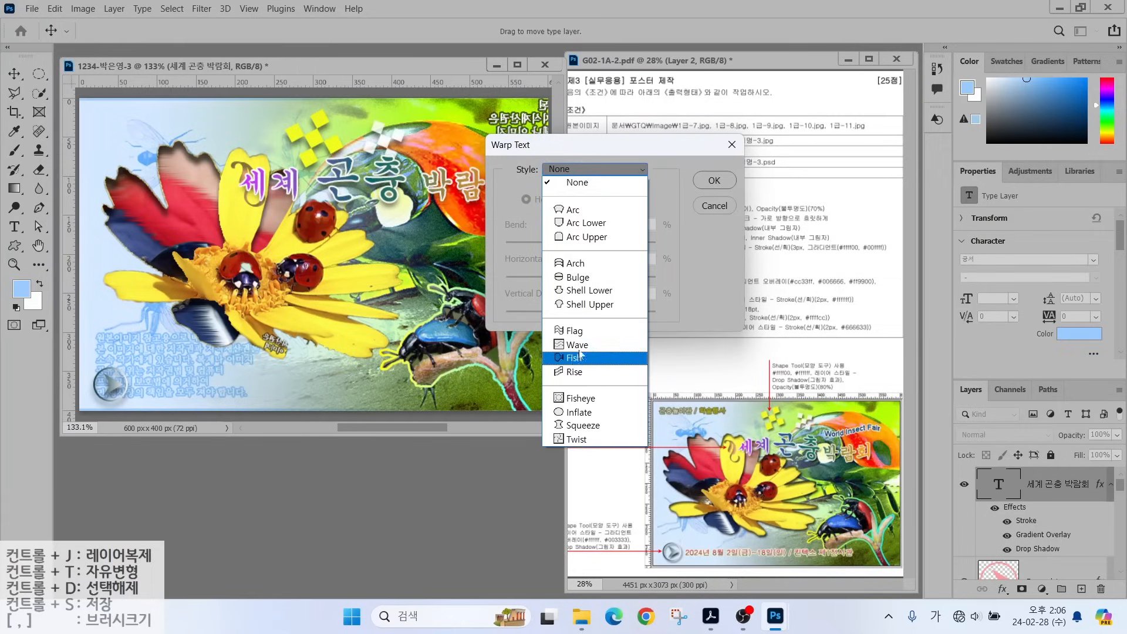
click(574, 331)
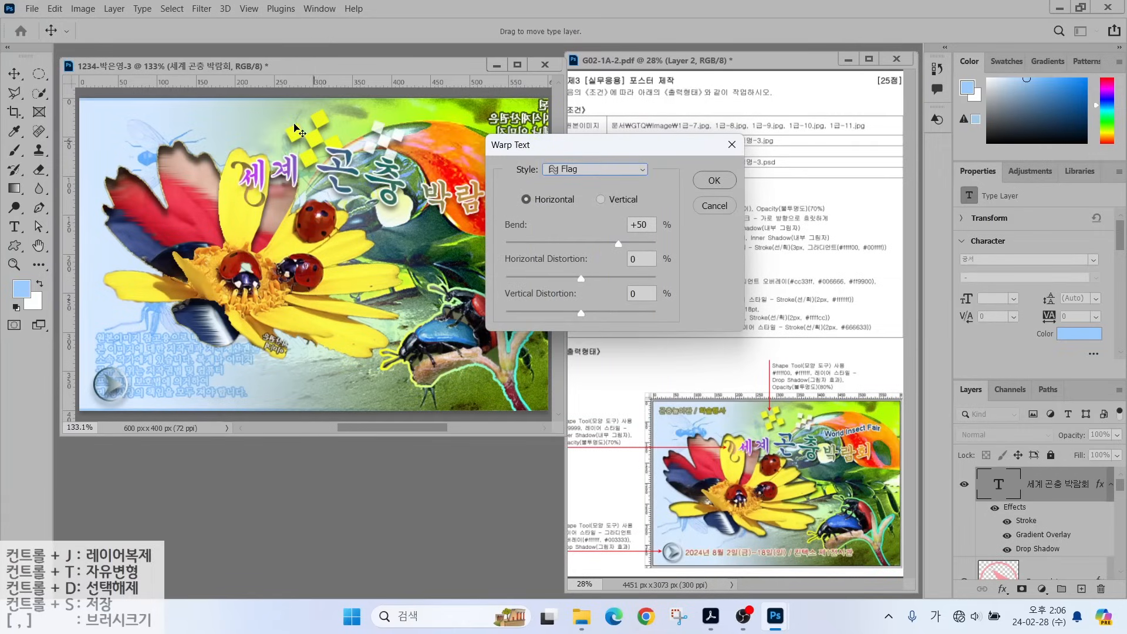
drag(613, 148, 760, 101)
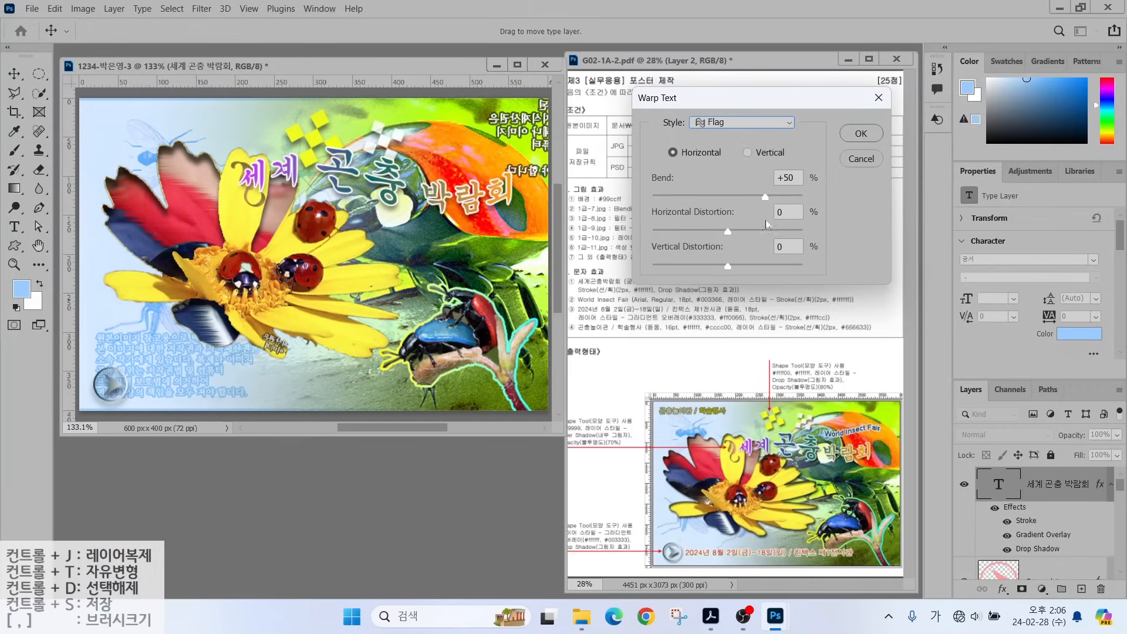
click(753, 198)
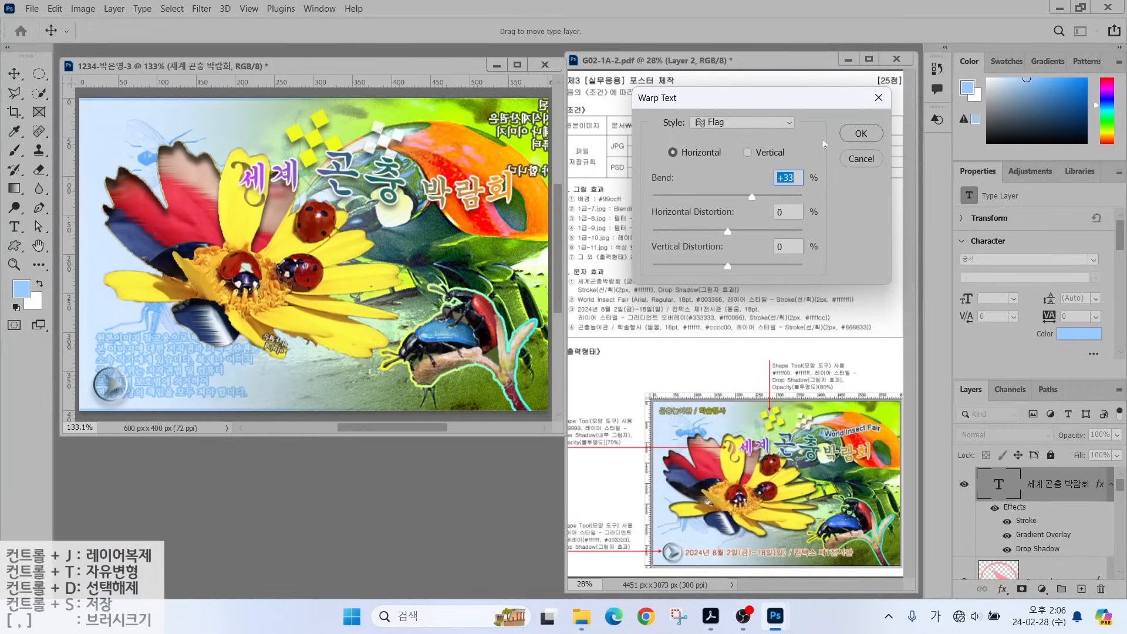
click(860, 133)
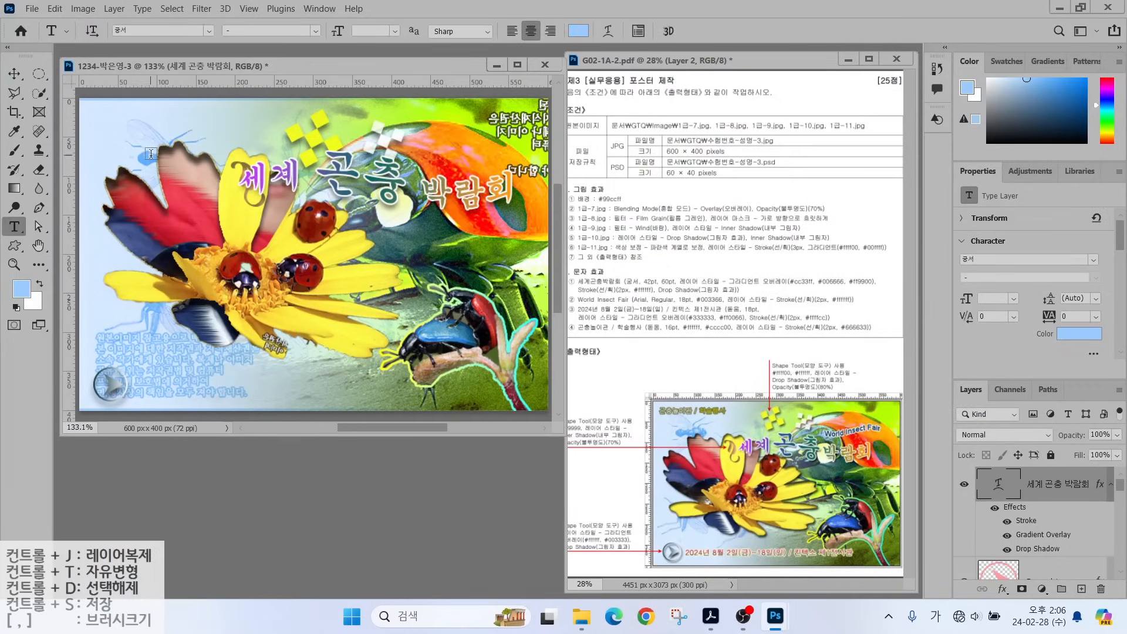
click(14, 74)
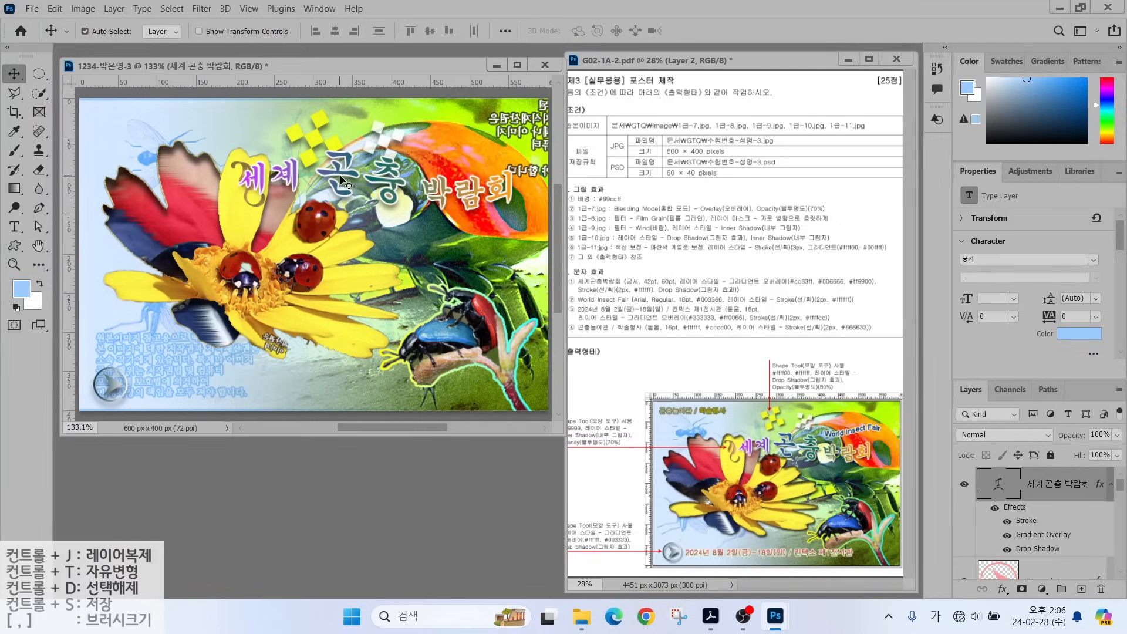
Nudge the title right and type the caption 'World INsect Fair' on the yellow flower.
drag(342, 181, 362, 176)
key(t)
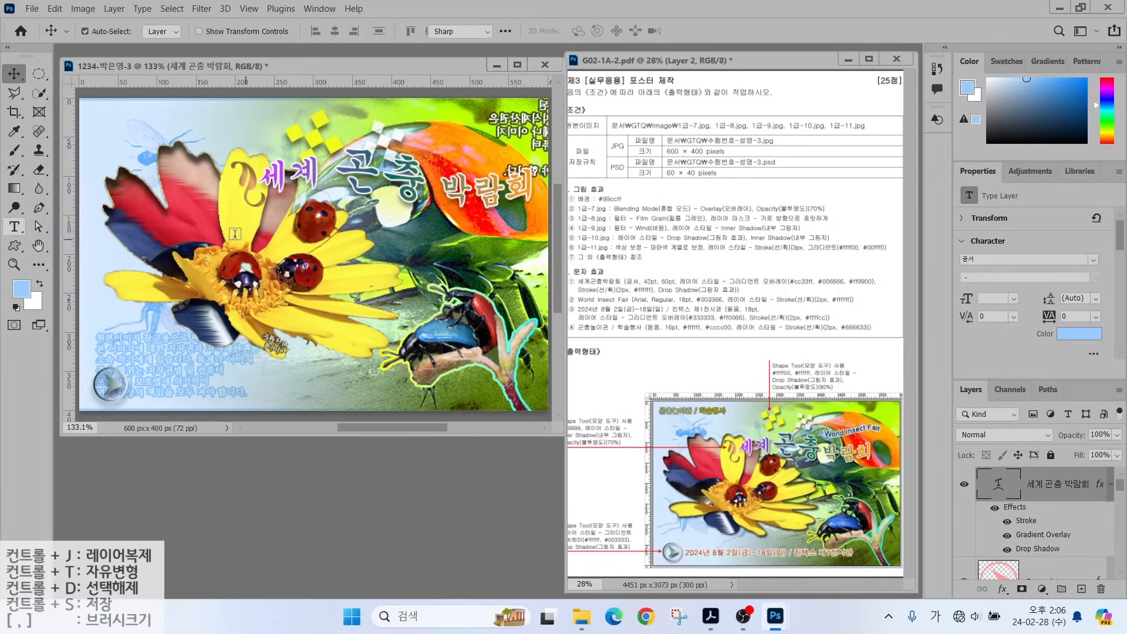
click(211, 235)
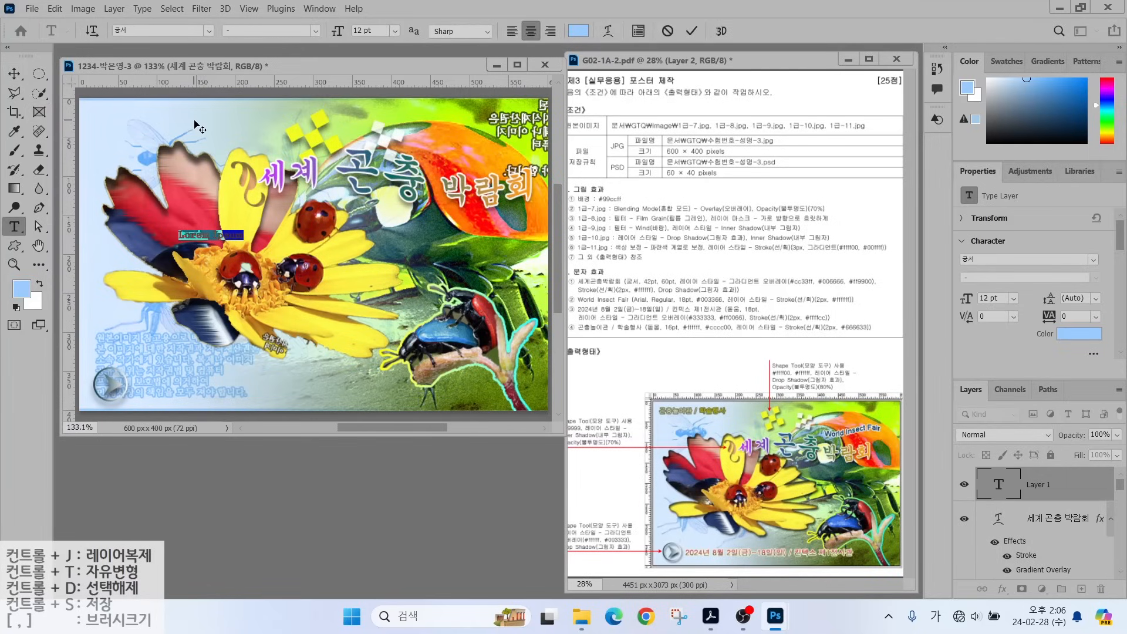
text(World INsect Fair)
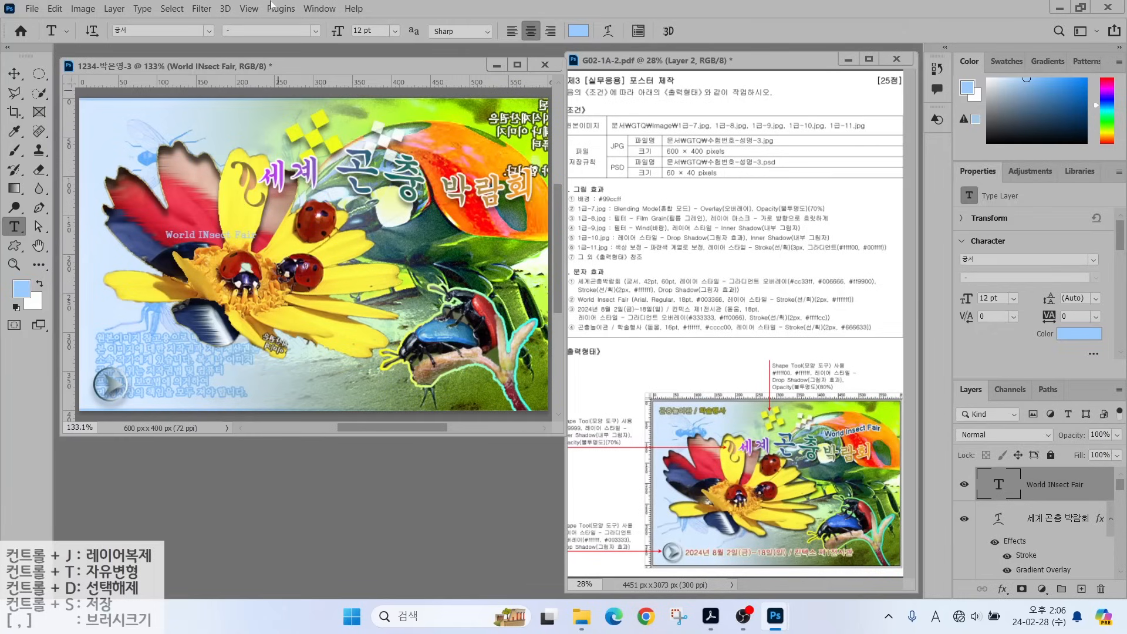
Set the caption to Arial 18 pt in dark blue #003366.
click(209, 29)
text(Arial)
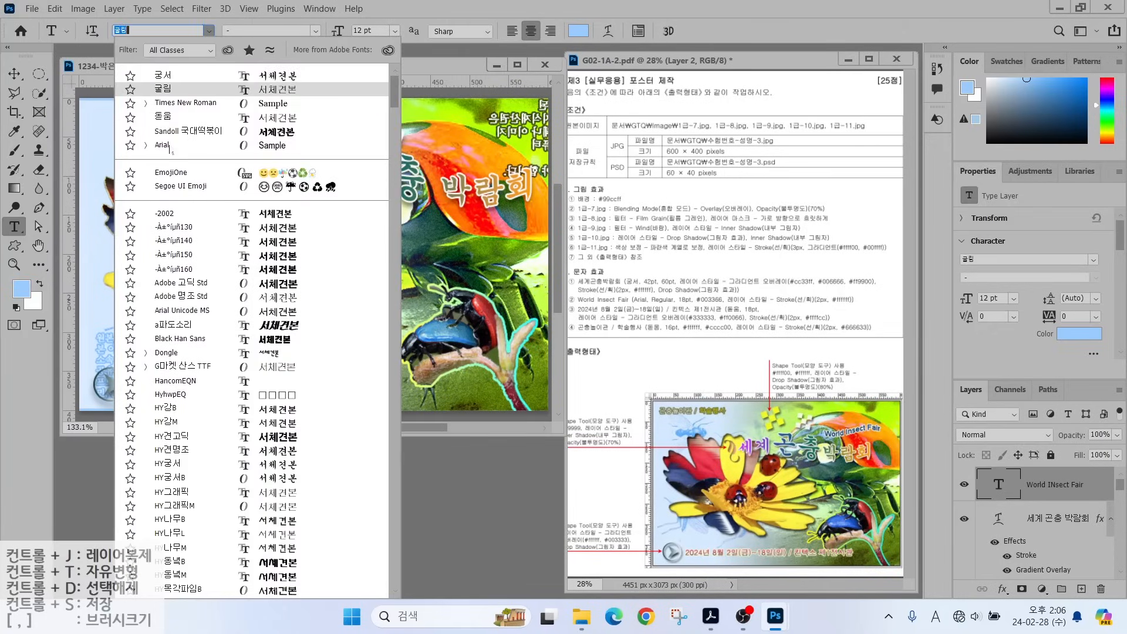
key(Tab)
key(Tab)
text(18)
key(Return)
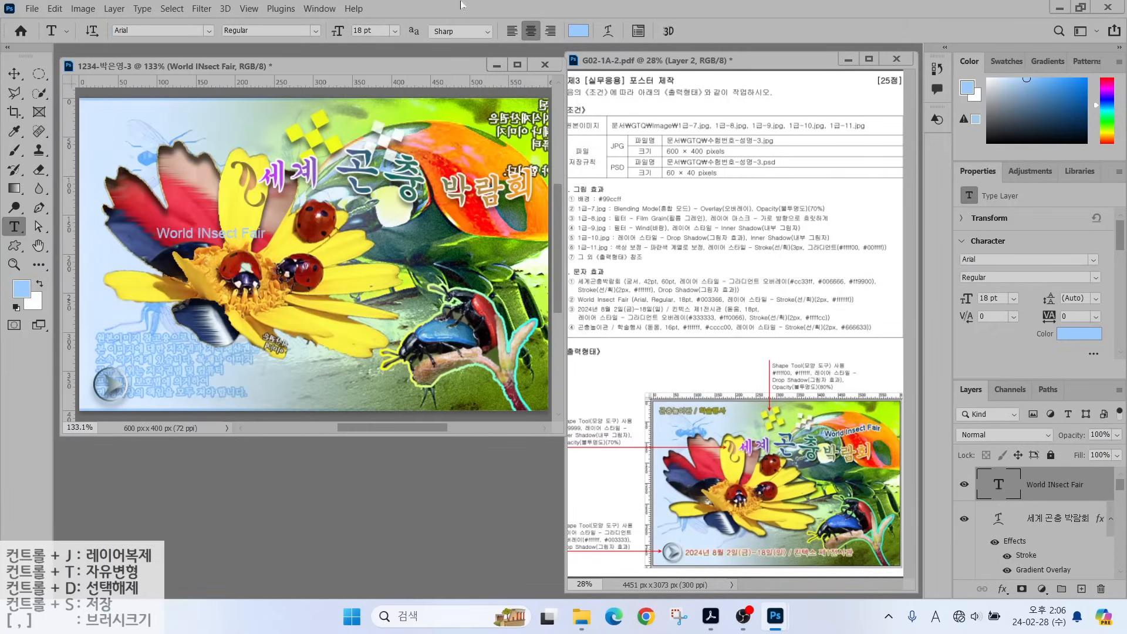
click(578, 30)
text(003366)
key(Return)
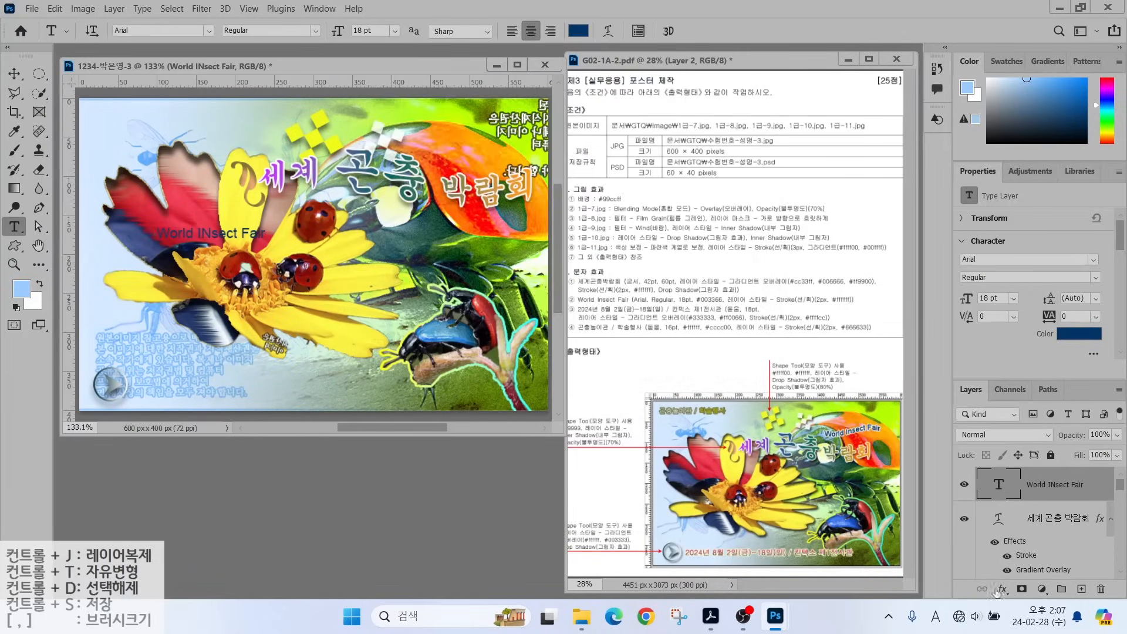
Add a white stroke to the caption and correct 'INsect' to 'Insect'.
click(1002, 589)
click(1014, 483)
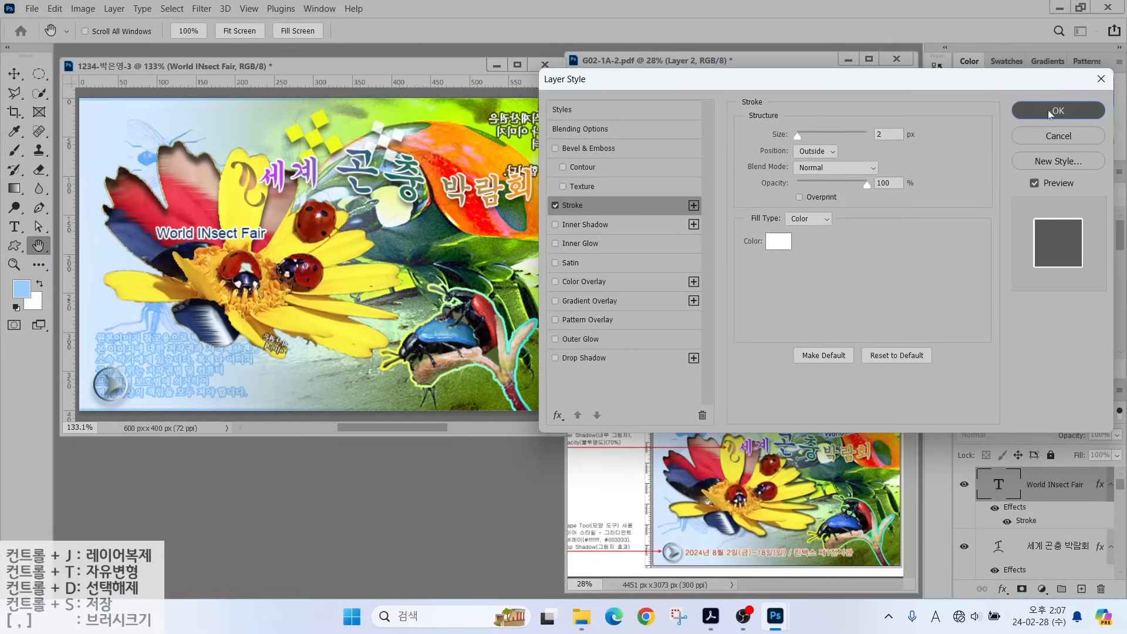
click(1033, 110)
click(203, 233)
key(BackSpace)
text(n)
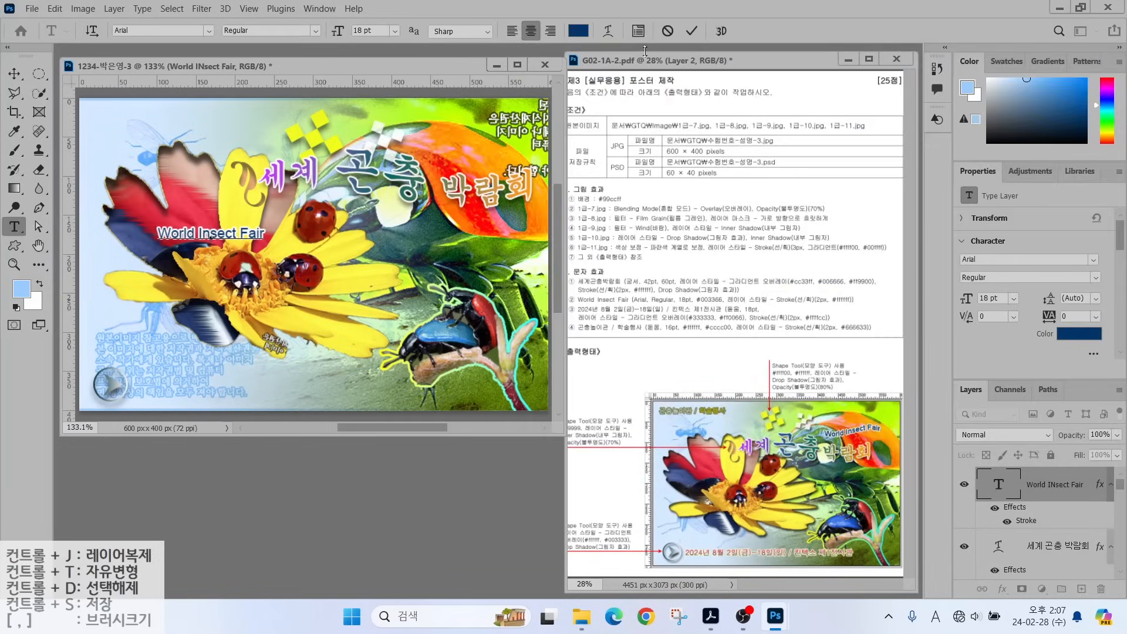
Apply a Flag warp to the caption.
click(608, 31)
click(743, 122)
click(717, 280)
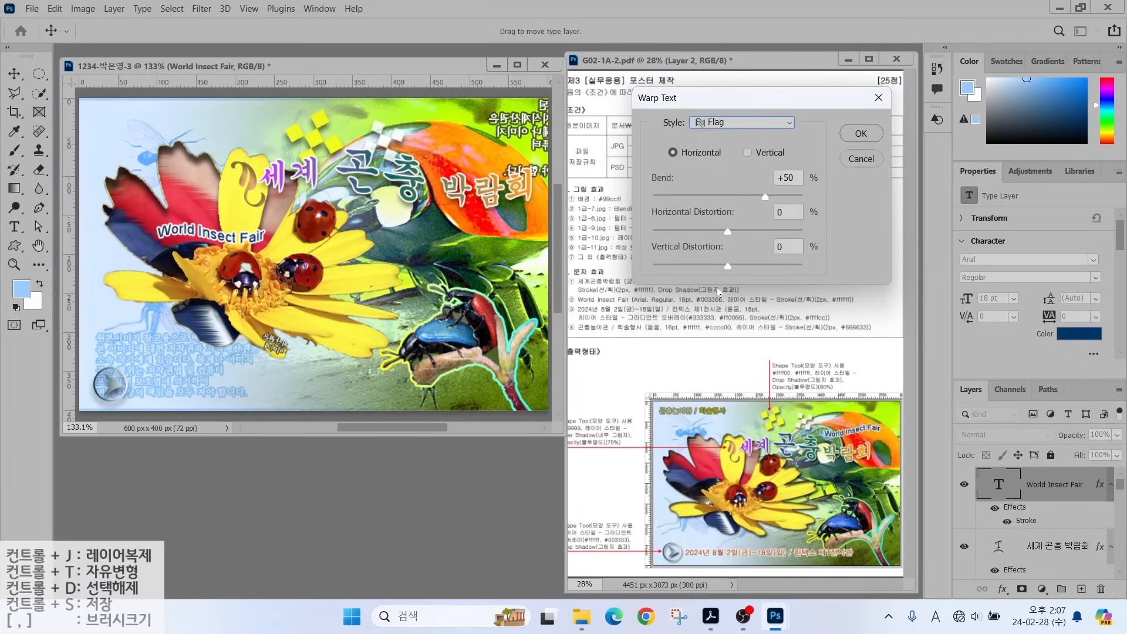
click(861, 133)
Move the World Insect Fair caption to the upper right and commit it.
click(14, 73)
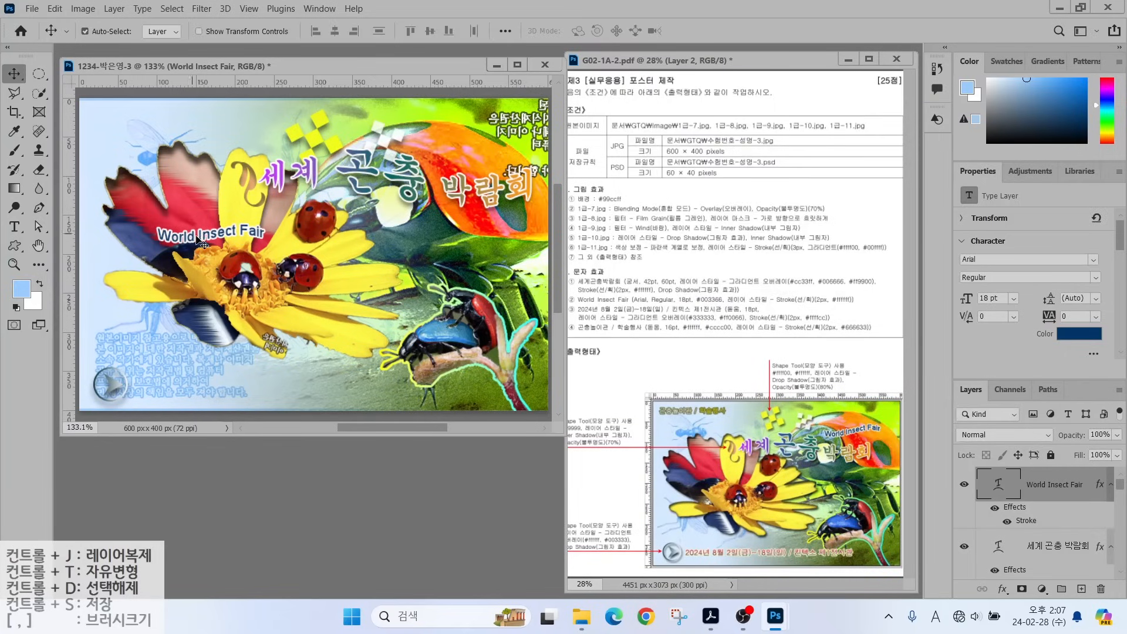
drag(203, 240, 473, 152)
double_click(473, 152)
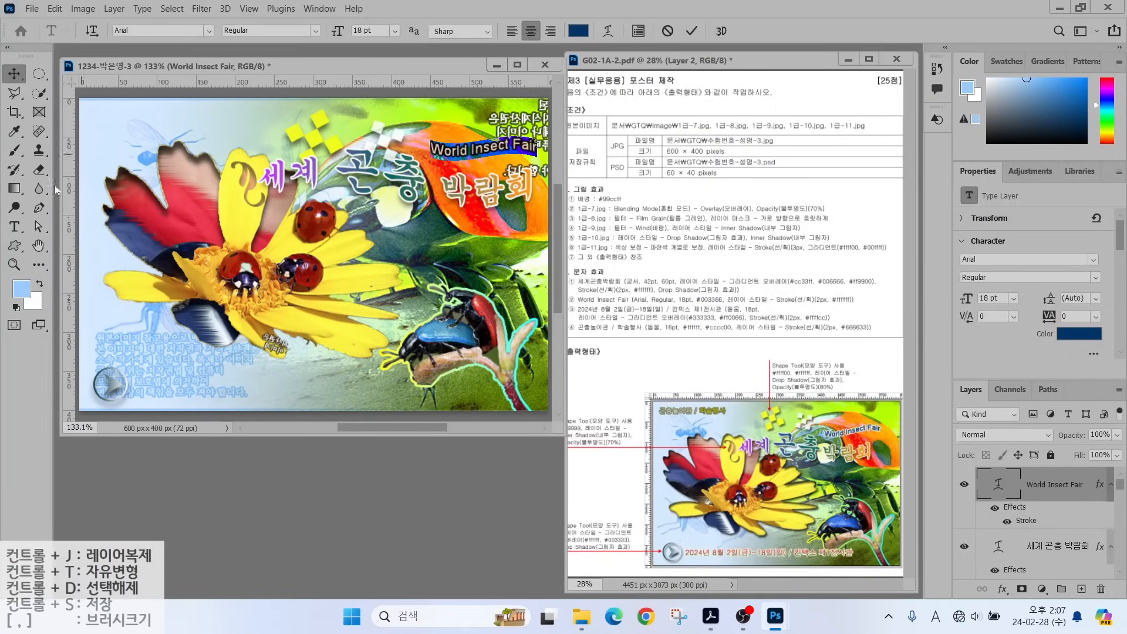
click(202, 264)
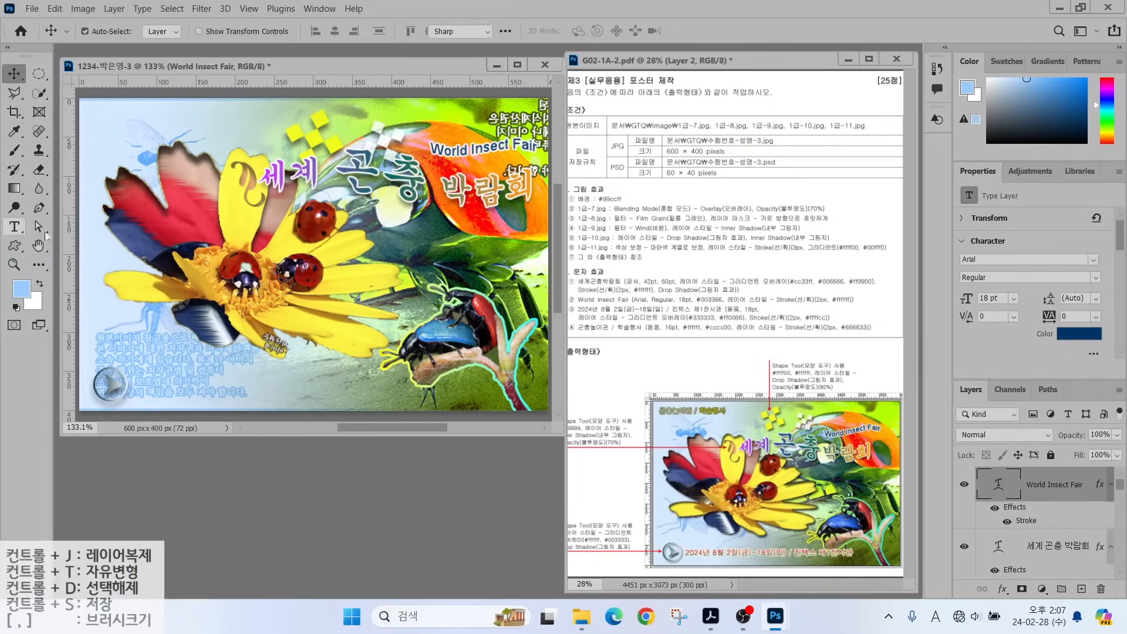
click(179, 264)
Type the date line '2024년 8월 2일(금)~18일(일) / 킨텍스 제1전시관' in the 돋움 font.
text(2024)
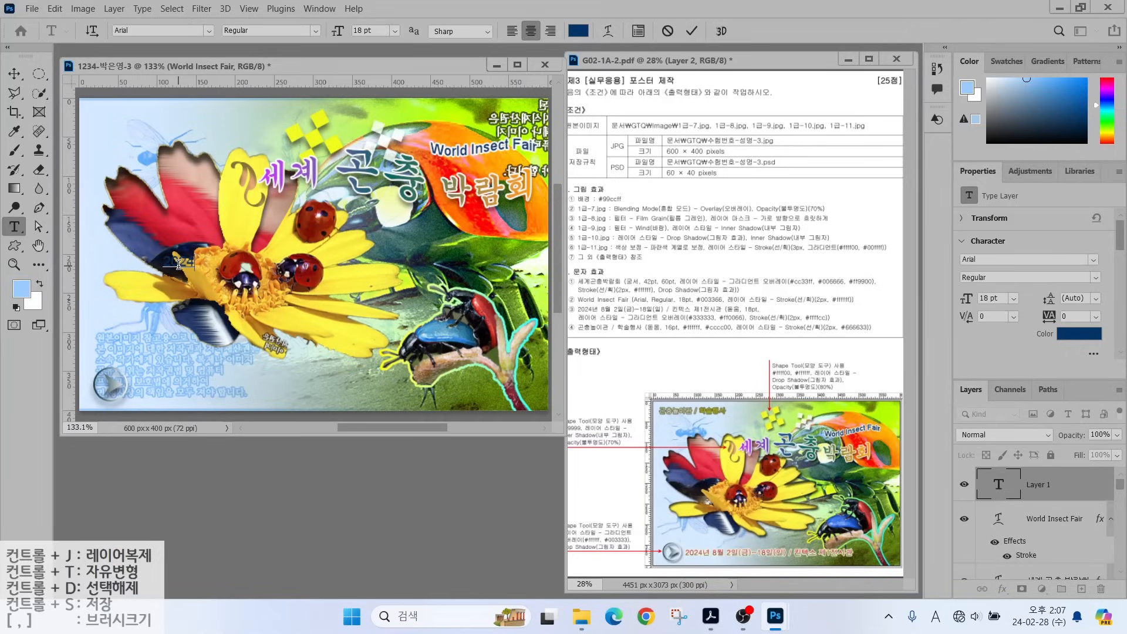
key(Hangul)
text(년 8월 2일(금)
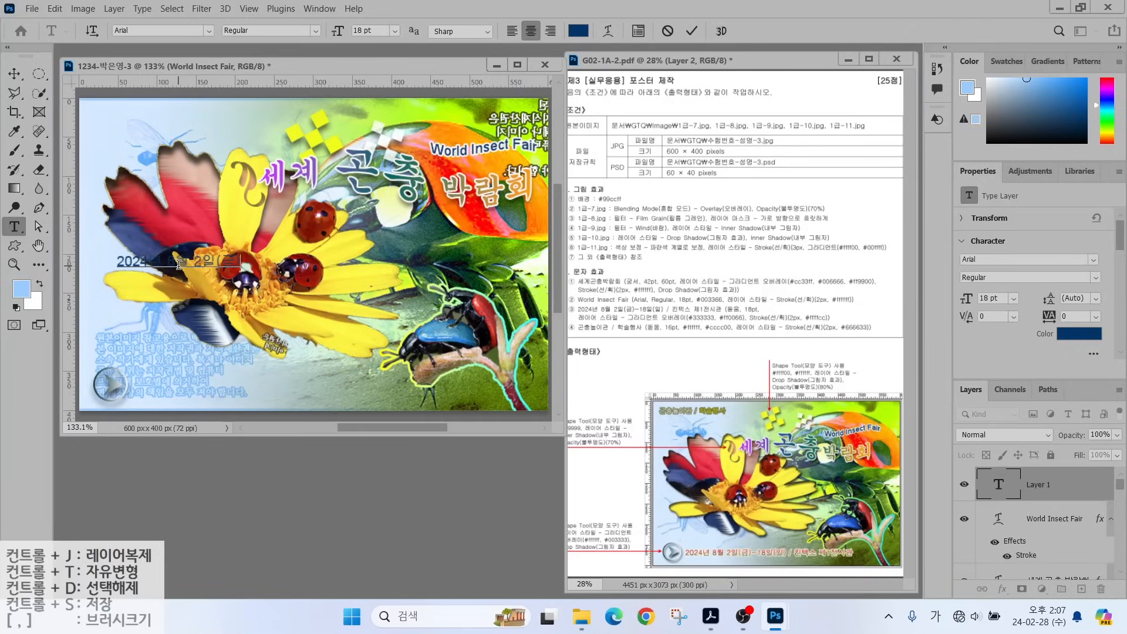
text()~18일(일) / 킨텍스)
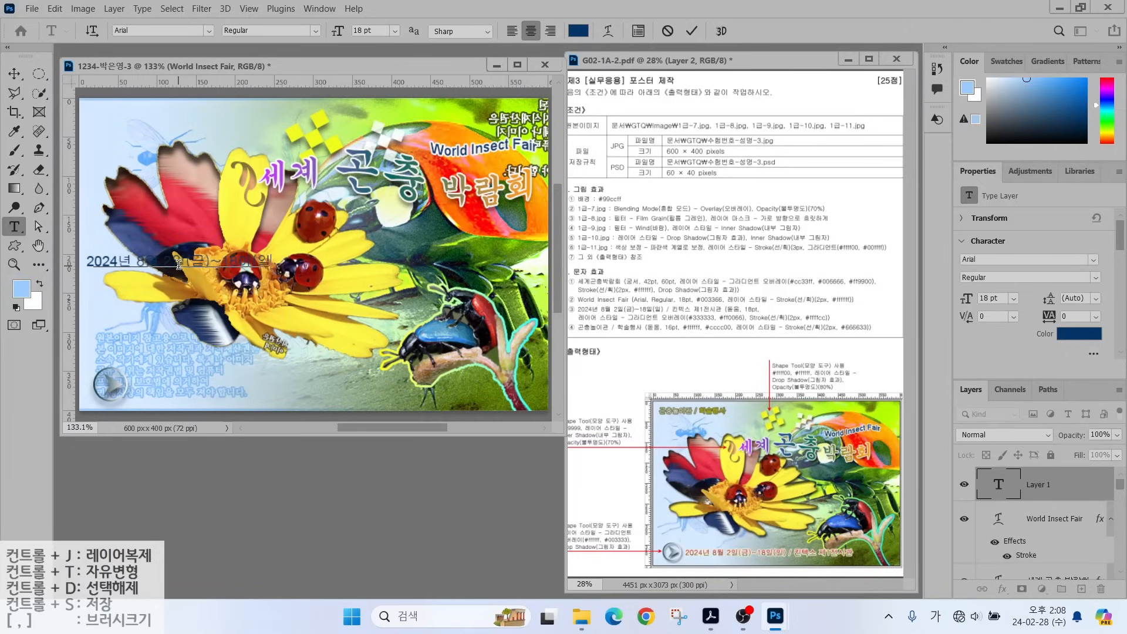
text( 제1전시관)
key(ctrl+Return)
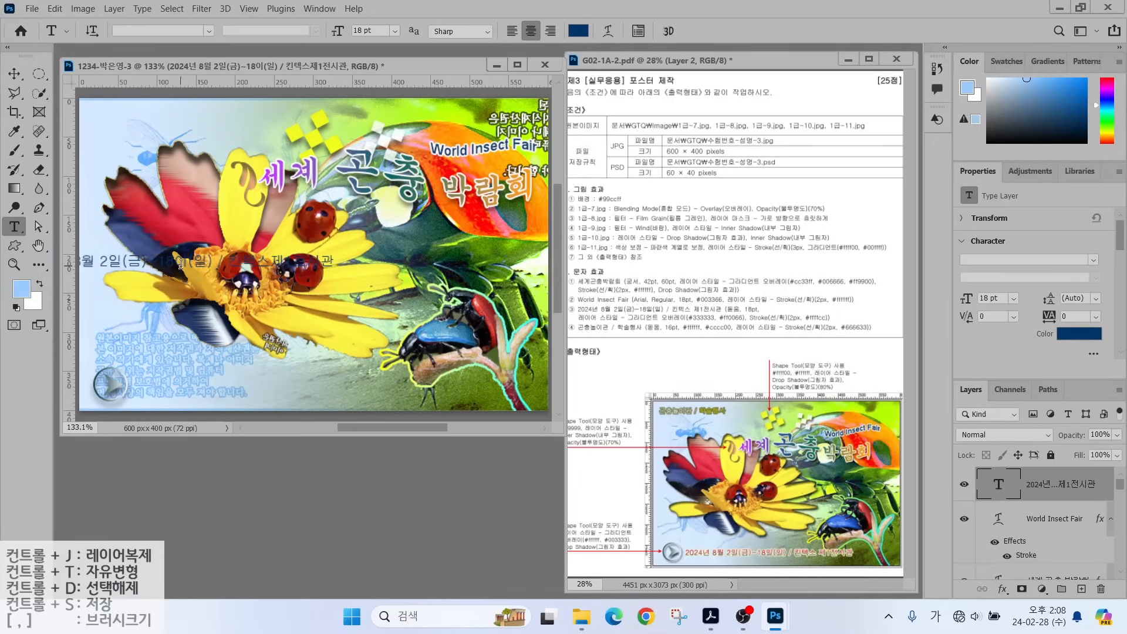
click(208, 30)
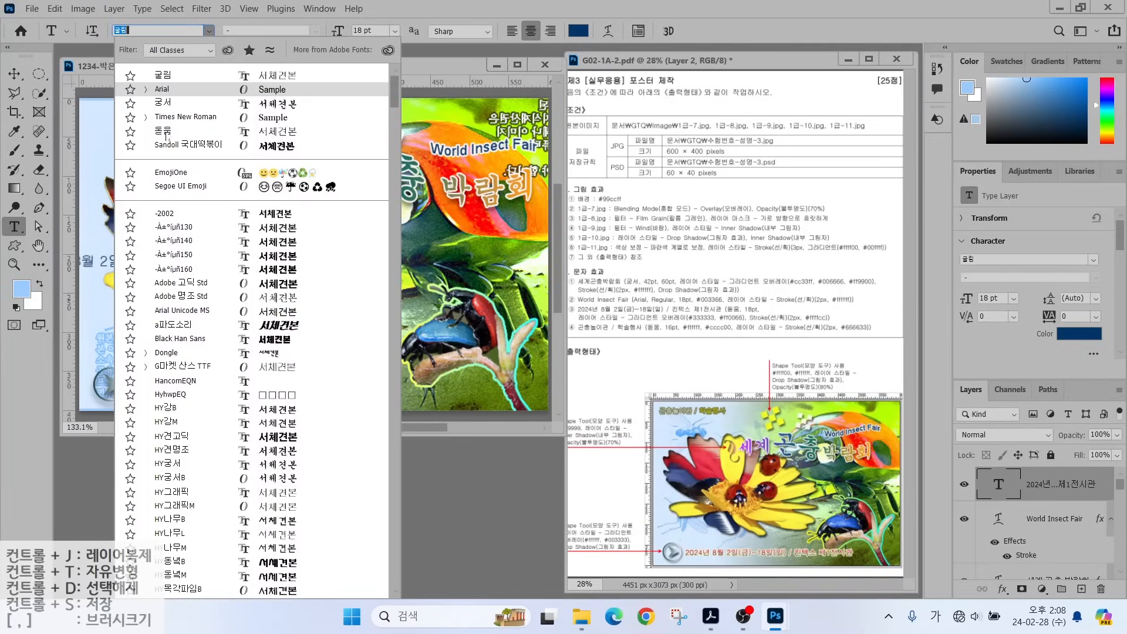
click(166, 133)
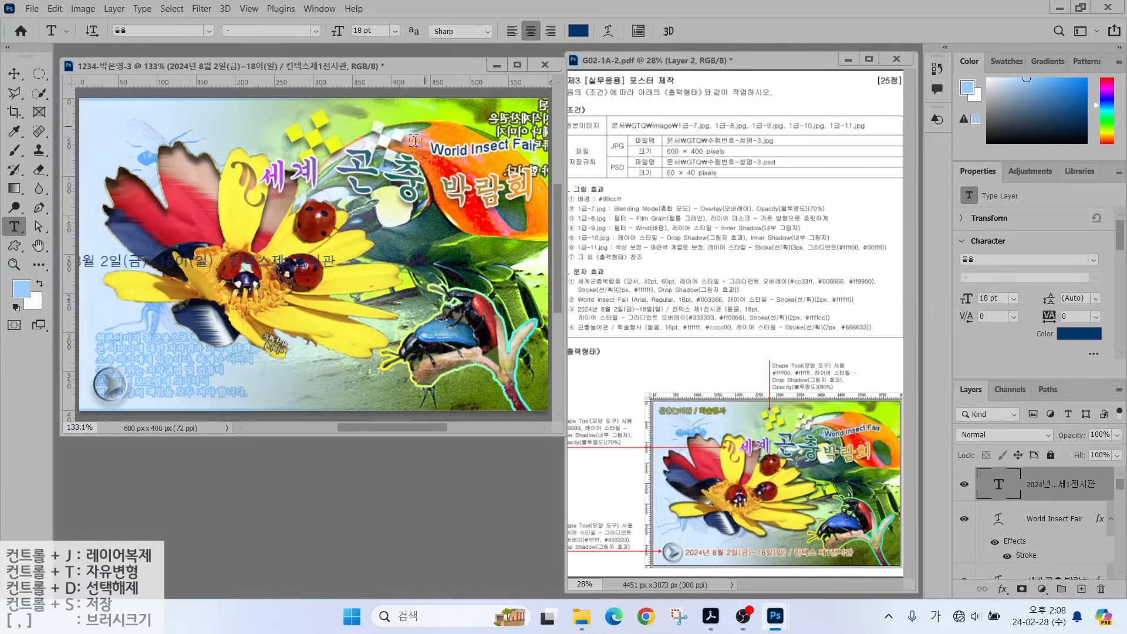
Give the date line a two-stop Gradient Overlay from #333333 to #ff0066.
double_click(1009, 545)
click(831, 170)
drag(553, 332, 553, 375)
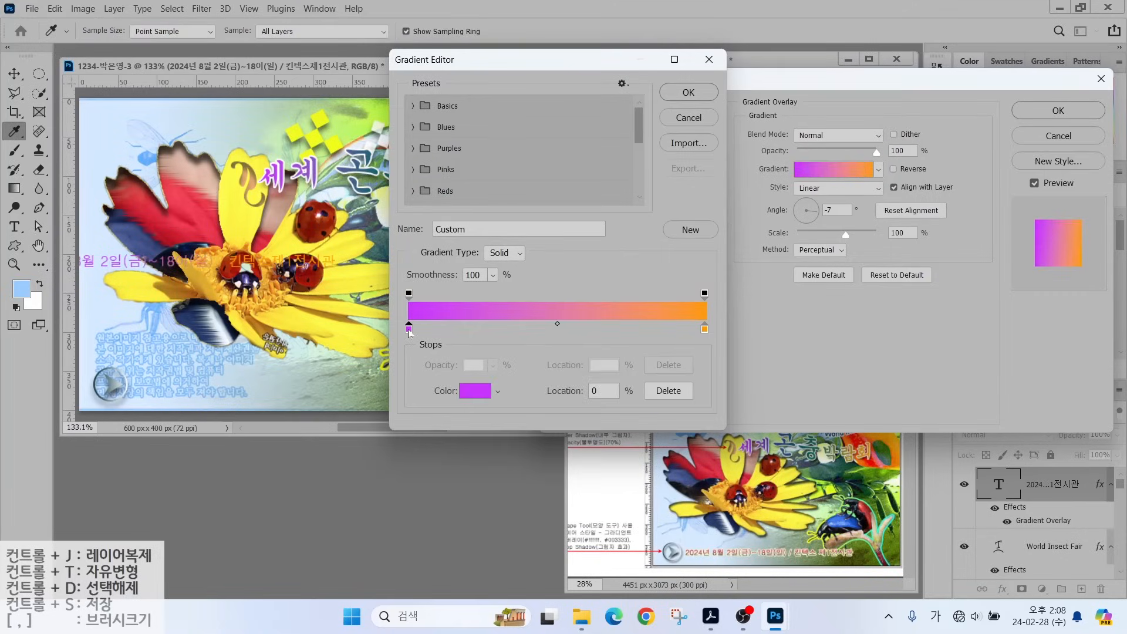
double_click(409, 332)
text(333333)
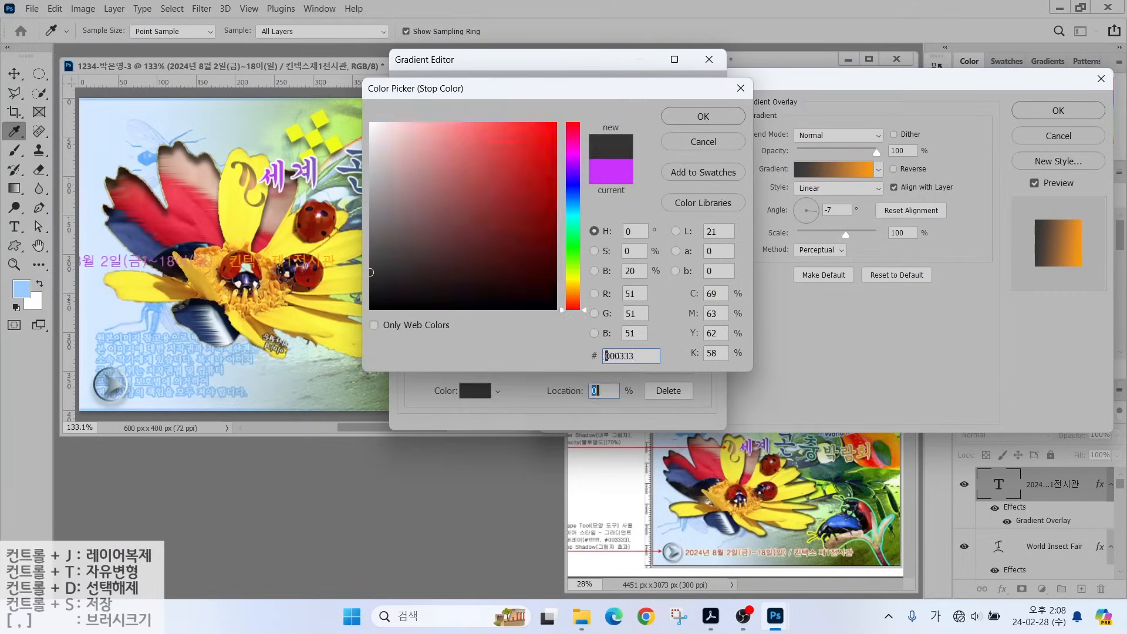
key(Return)
double_click(704, 333)
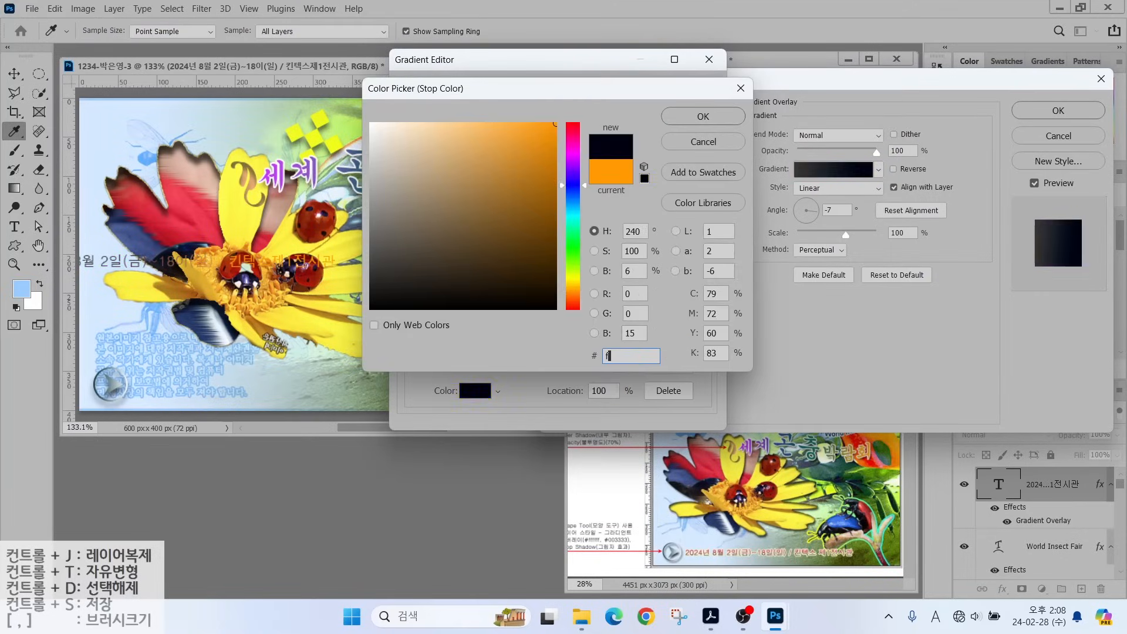
text(ff0066)
key(Return)
key(Return)
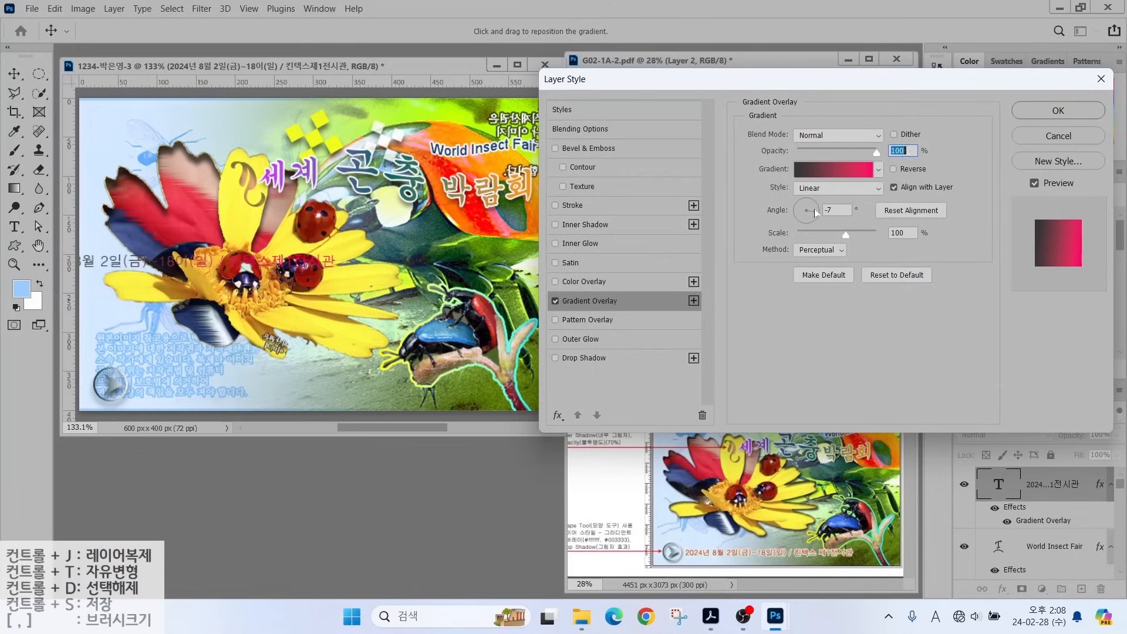
drag(814, 213, 808, 209)
Add a 2 px pale yellow #ffffcc stroke and move the date line to the bottom edge.
click(573, 204)
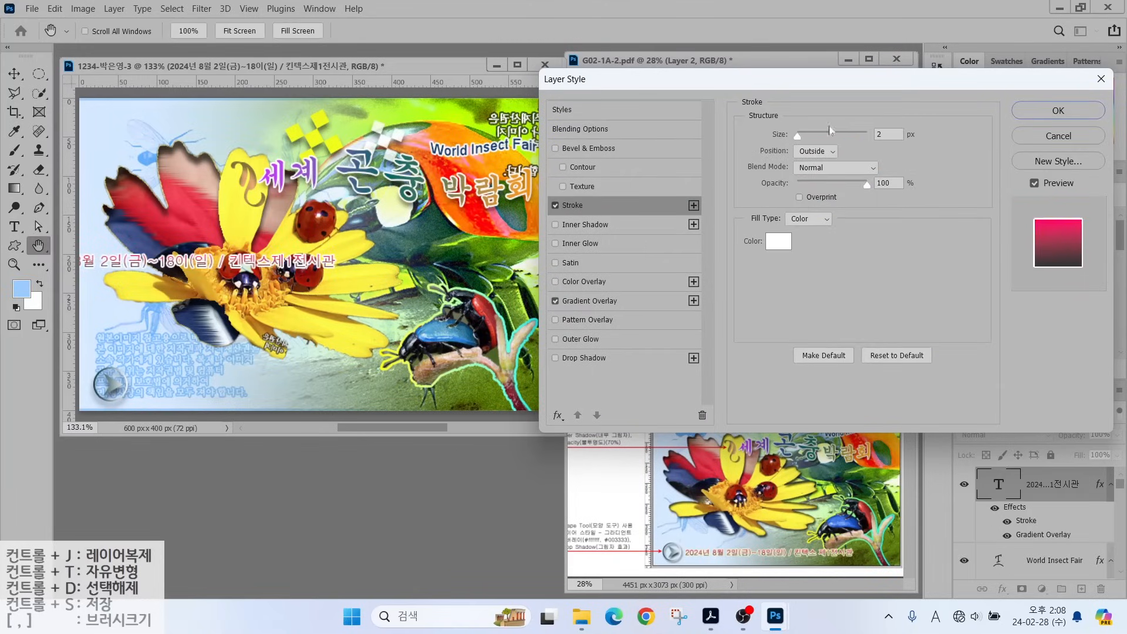
click(778, 241)
text(ffc)
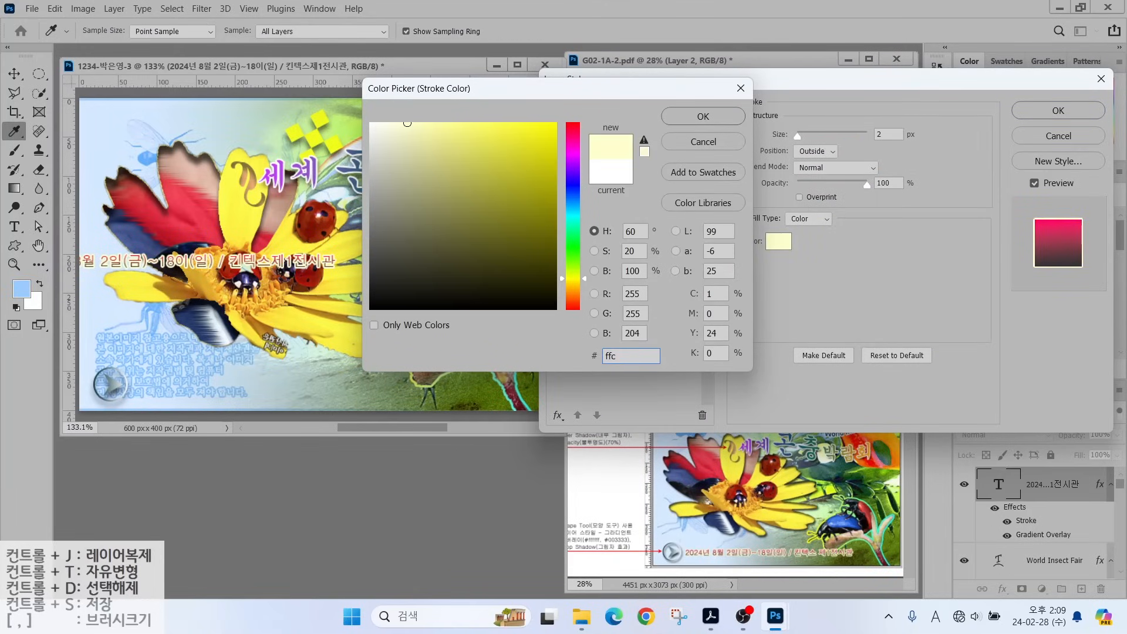
key(Return)
click(1057, 110)
drag(130, 264, 240, 388)
Type the caption '곤충놀이관 / 학술행사' at top left in 16 pt white.
key(t)
click(115, 130)
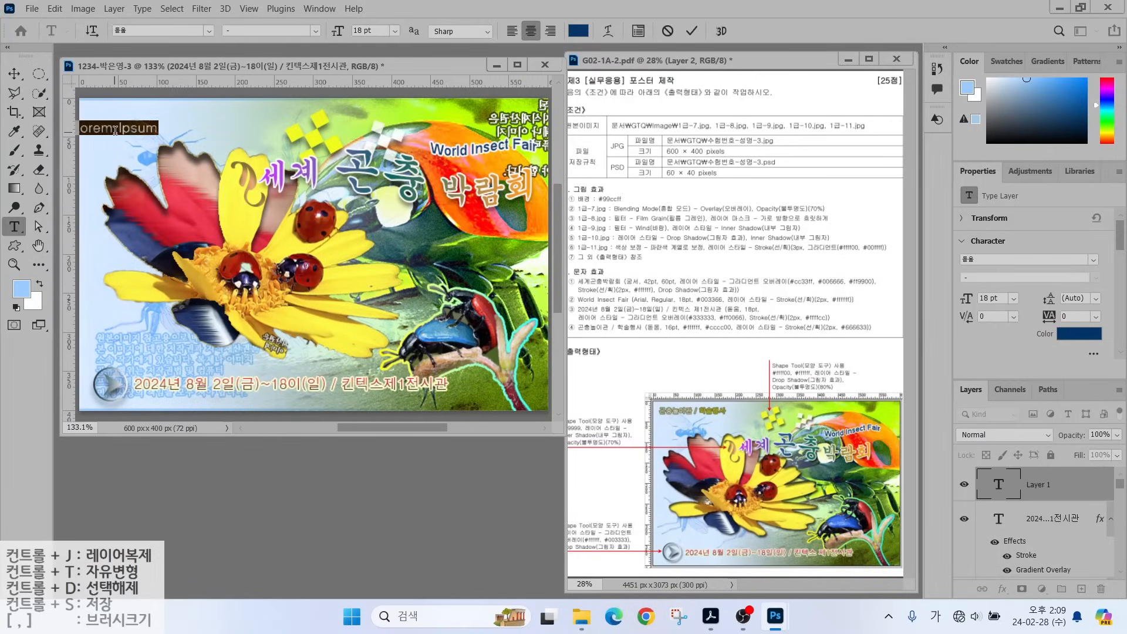
text(곤충놀이관 / 학술행사)
key(ctrl+Return)
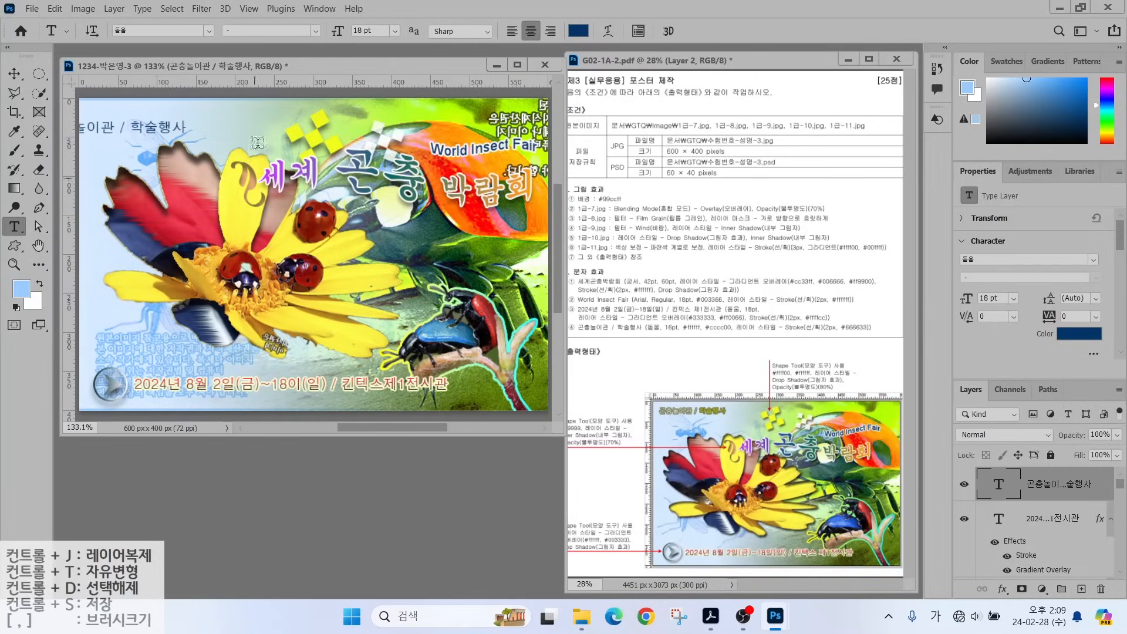
click(364, 31)
text(16)
key(Return)
click(578, 30)
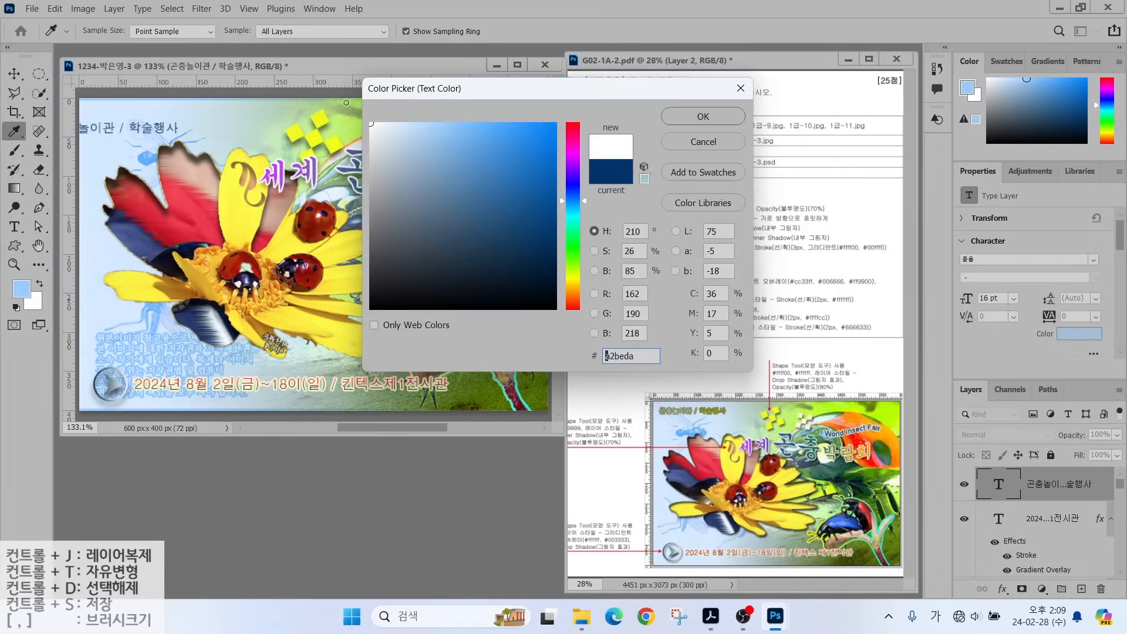
click(703, 116)
Outline the caption with a #666633 stroke and nudge it into the top-left corner.
click(1002, 589)
click(1020, 479)
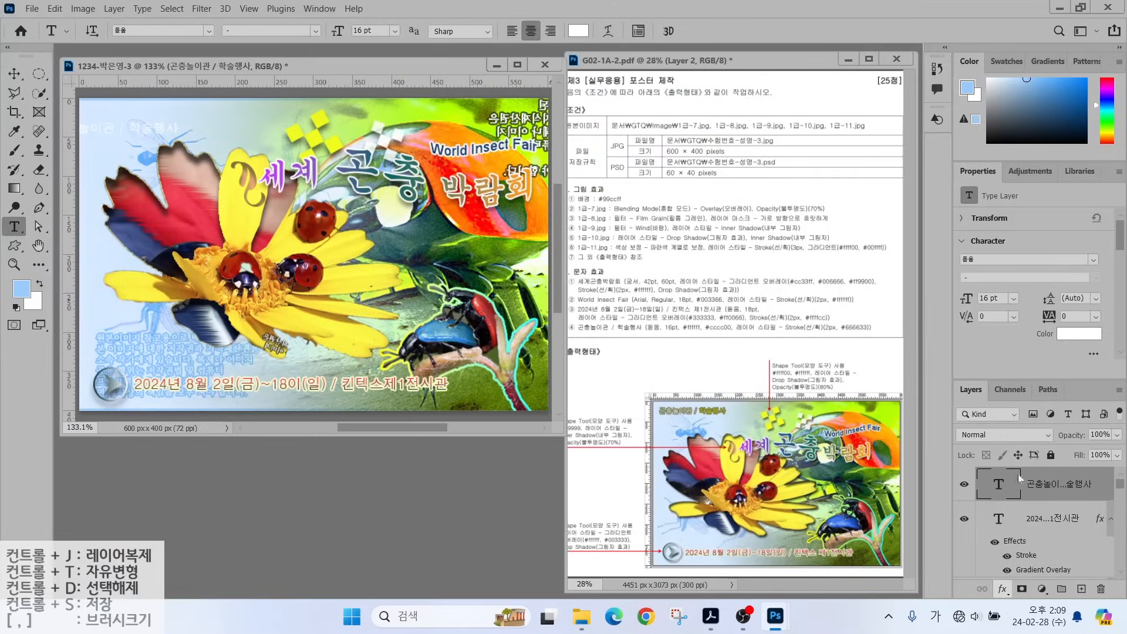
click(779, 241)
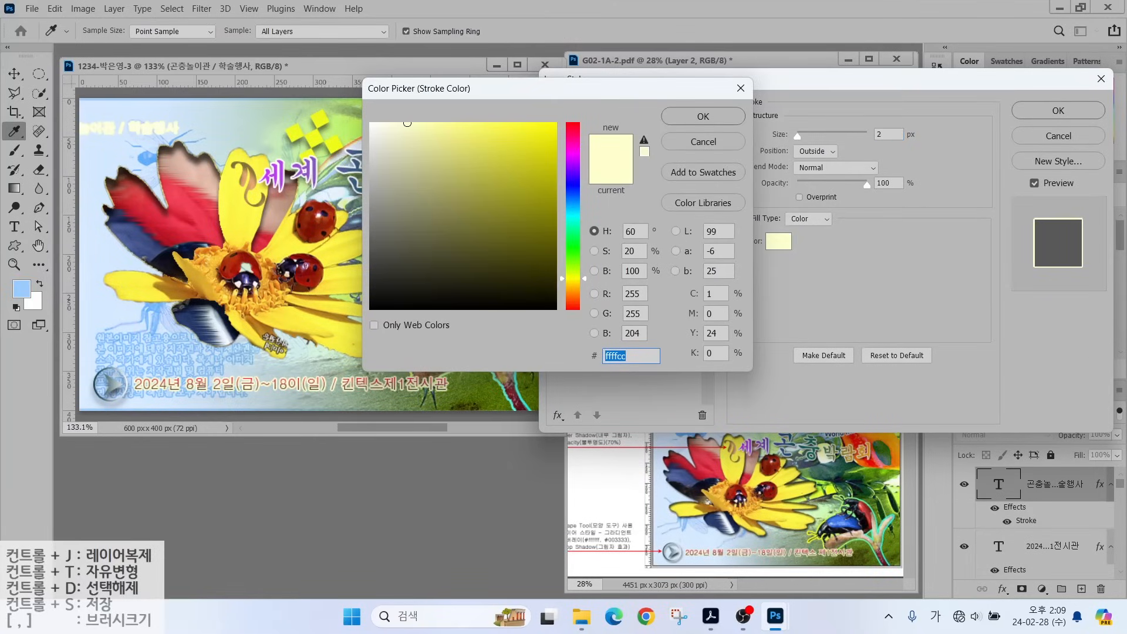
text(666633)
key(Return)
key(Return)
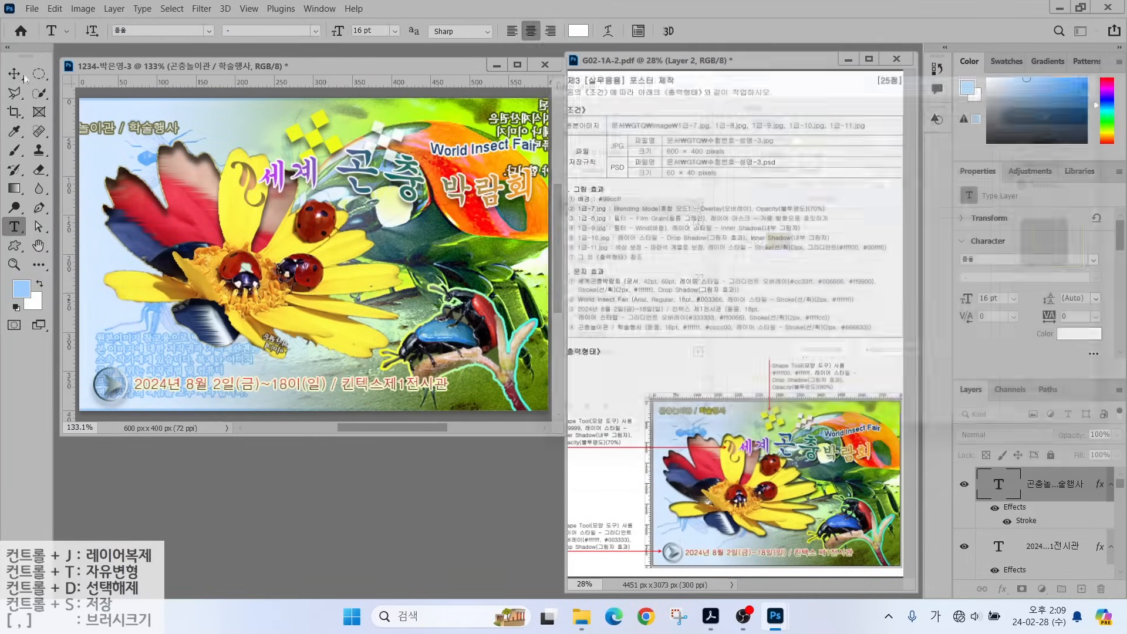
key(v)
drag(118, 119, 159, 112)
Recolour the word 학술행사 to #cccc00 and commit the caption.
key(t)
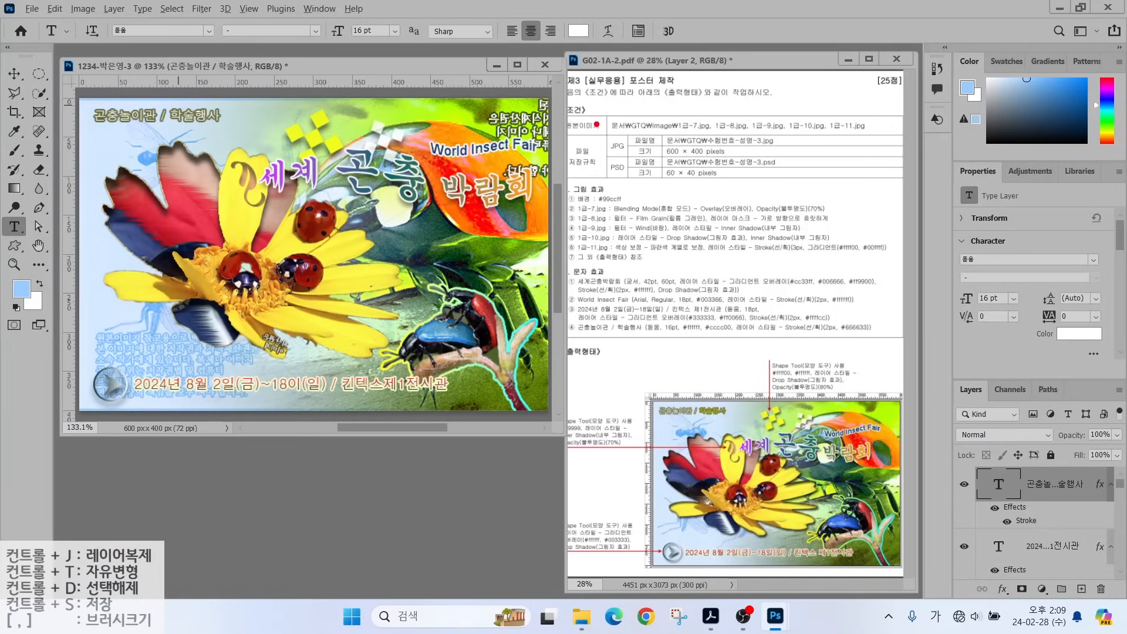
drag(700, 316, 669, 267)
drag(718, 321, 745, 292)
drag(677, 402, 665, 350)
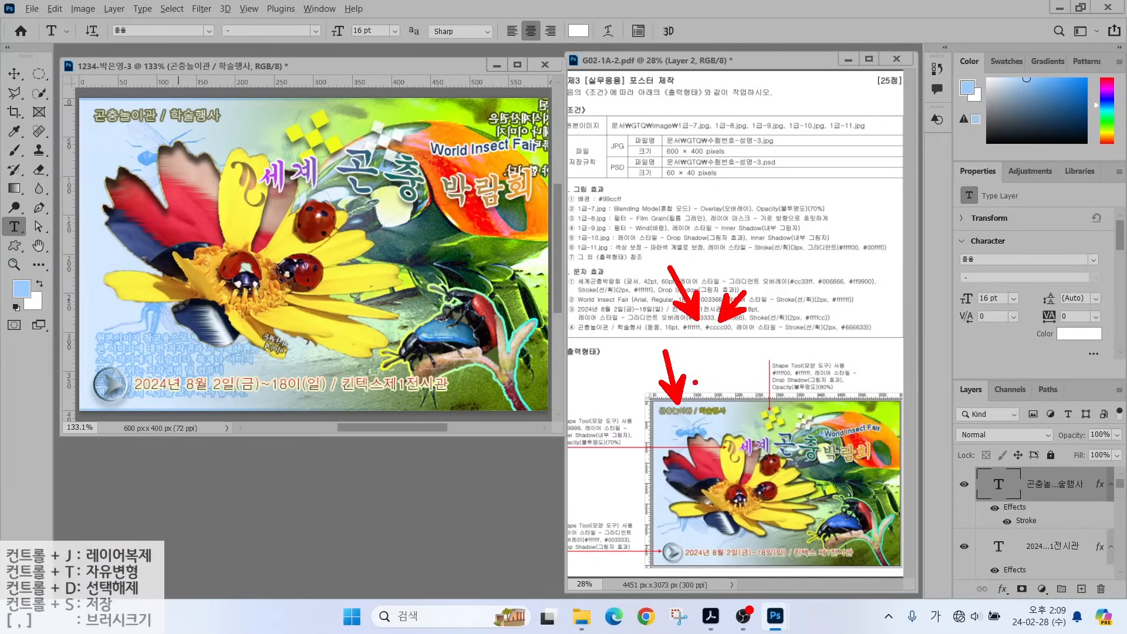
drag(715, 409, 727, 380)
key(Escape)
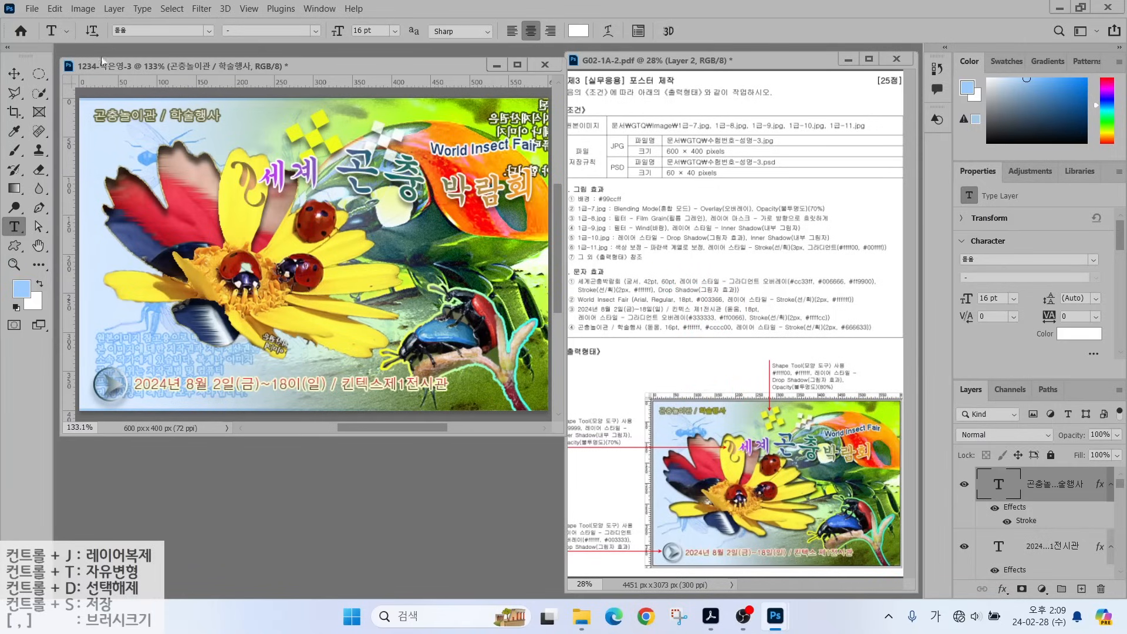
drag(157, 113, 220, 115)
click(578, 31)
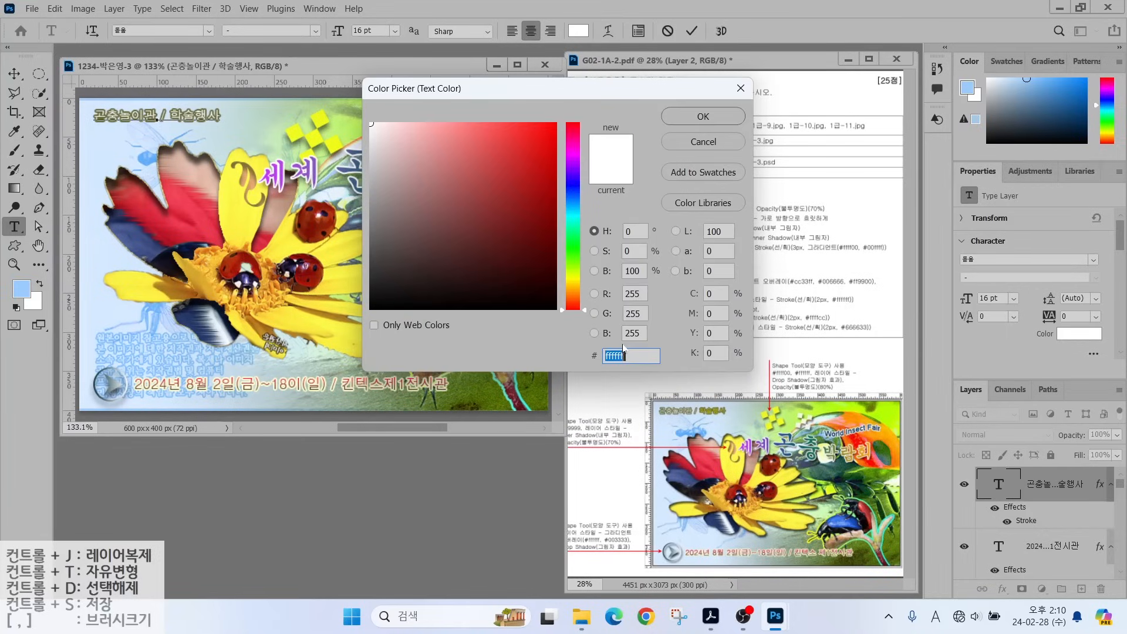
text(cccc00)
key(Return)
click(469, 72)
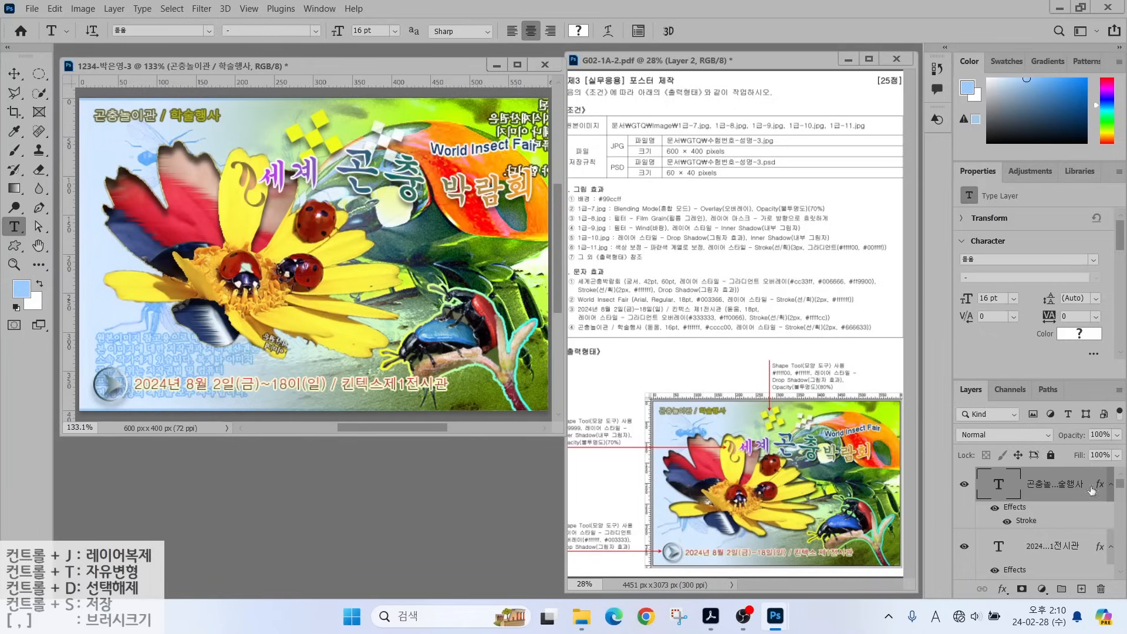
drag(1121, 488, 1119, 555)
Add an Inner Shadow to the 1-10 layer alongside its Drop Shadow.
click(1063, 499)
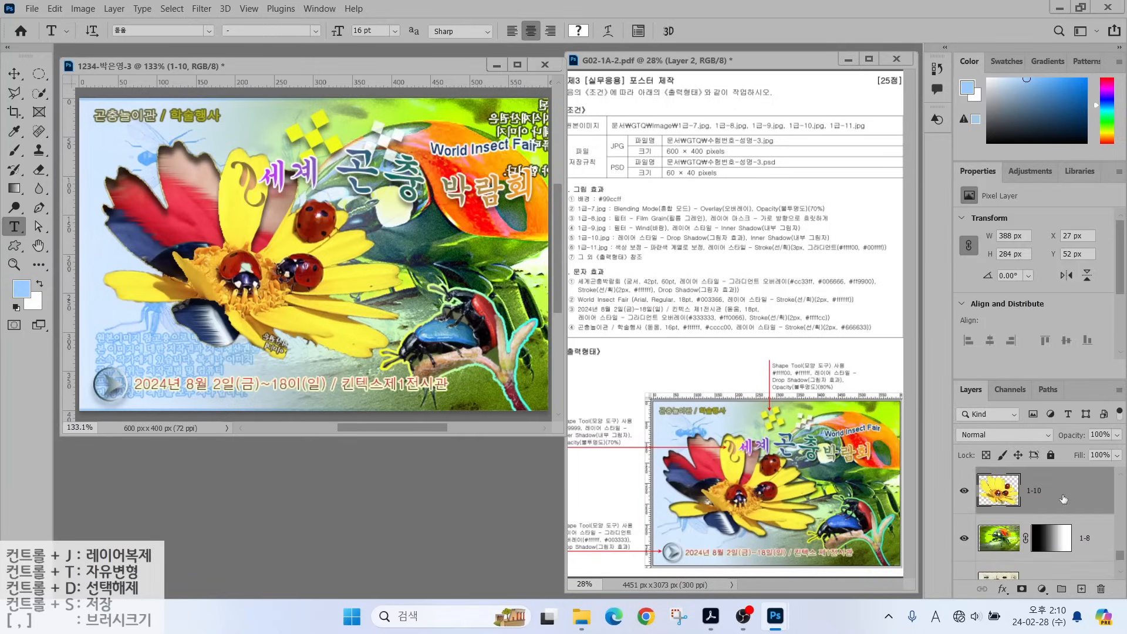
click(1007, 589)
click(1028, 574)
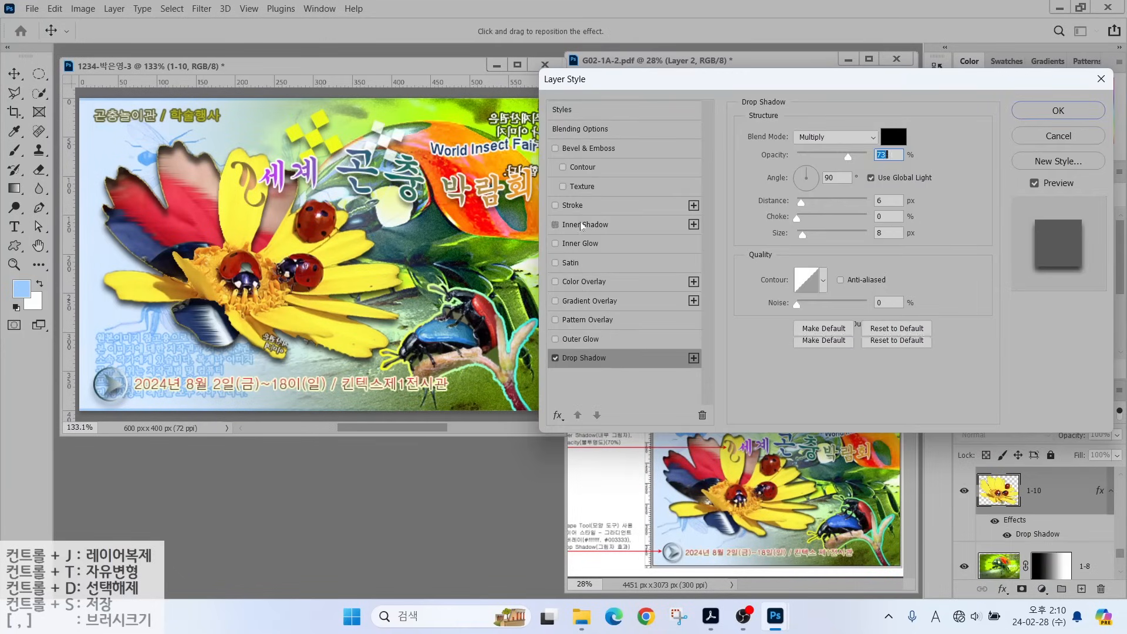
click(610, 224)
click(1058, 111)
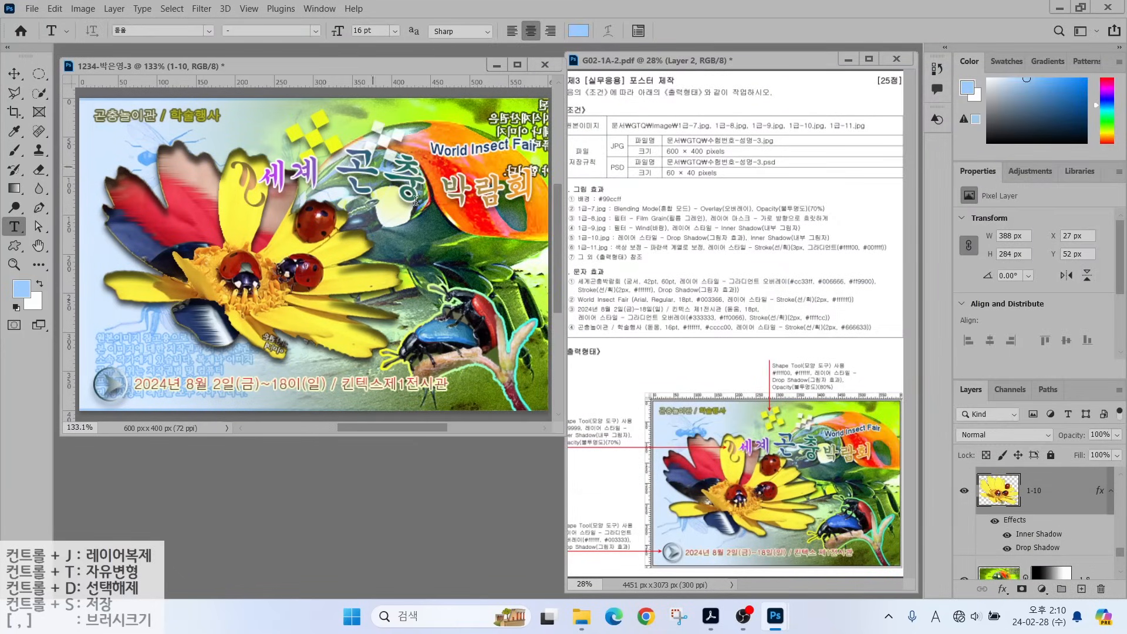
click(32, 8)
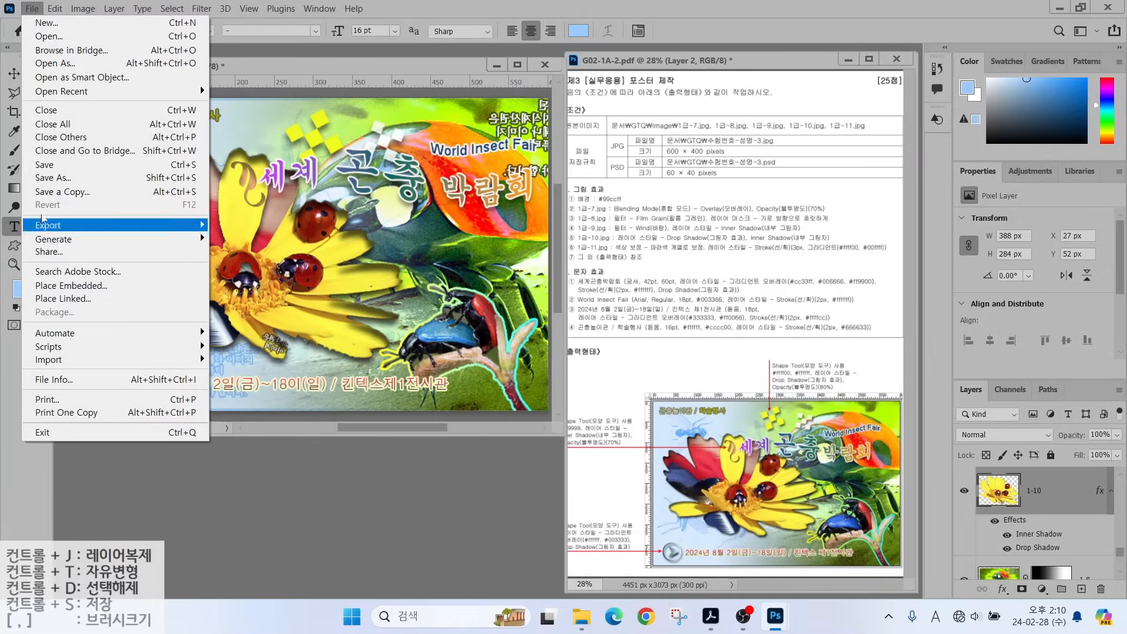
Save the poster as a PSD in the GTQ folder.
click(44, 165)
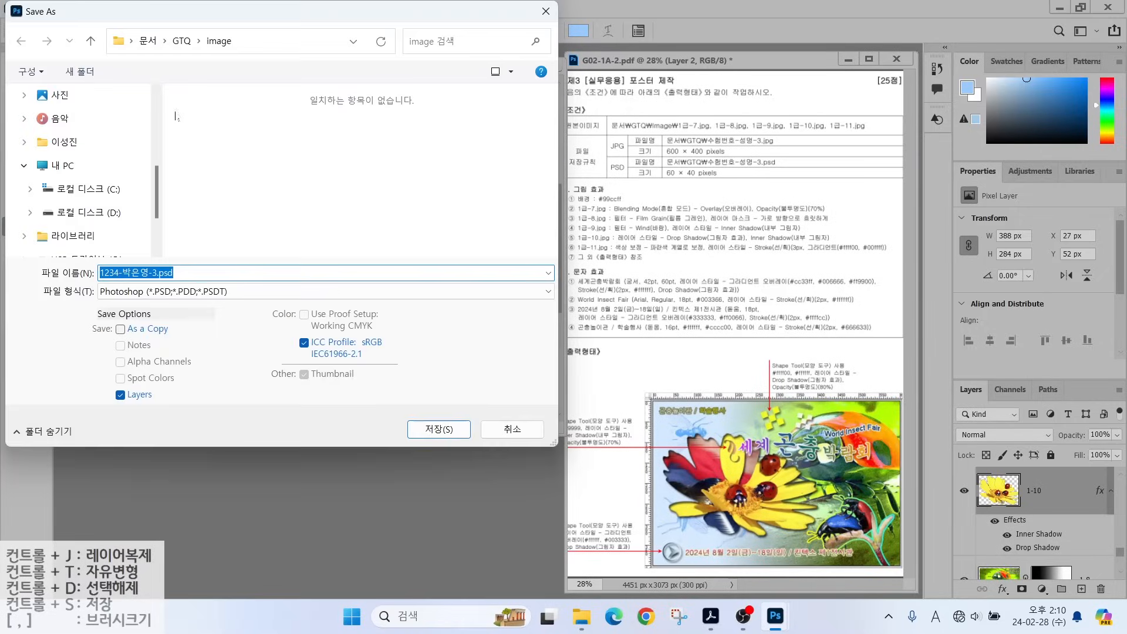
click(181, 40)
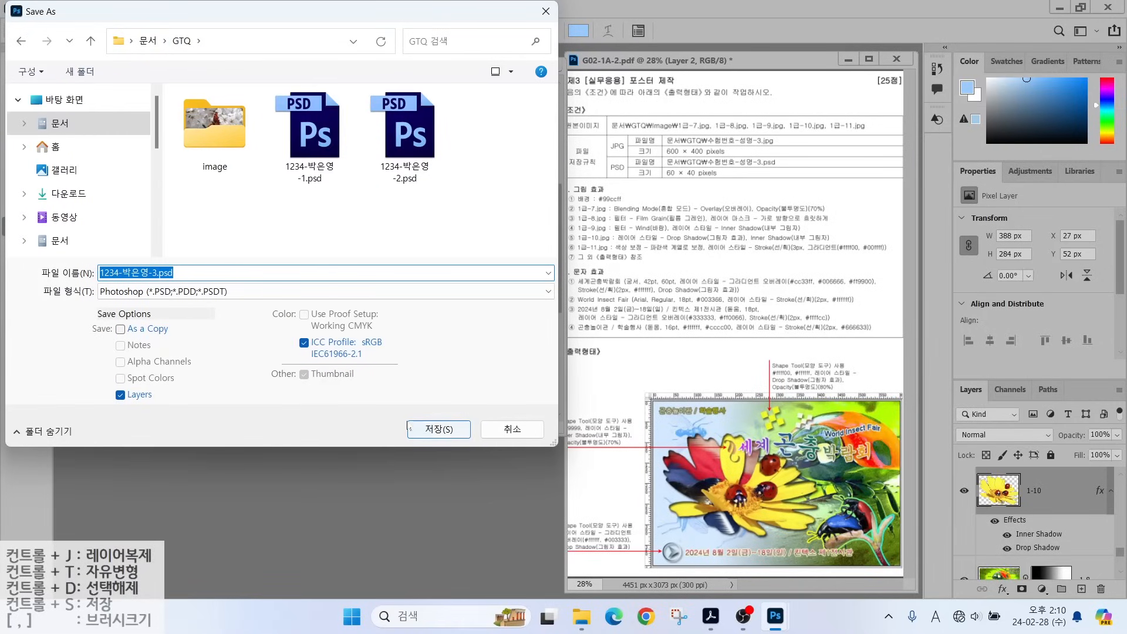
click(429, 429)
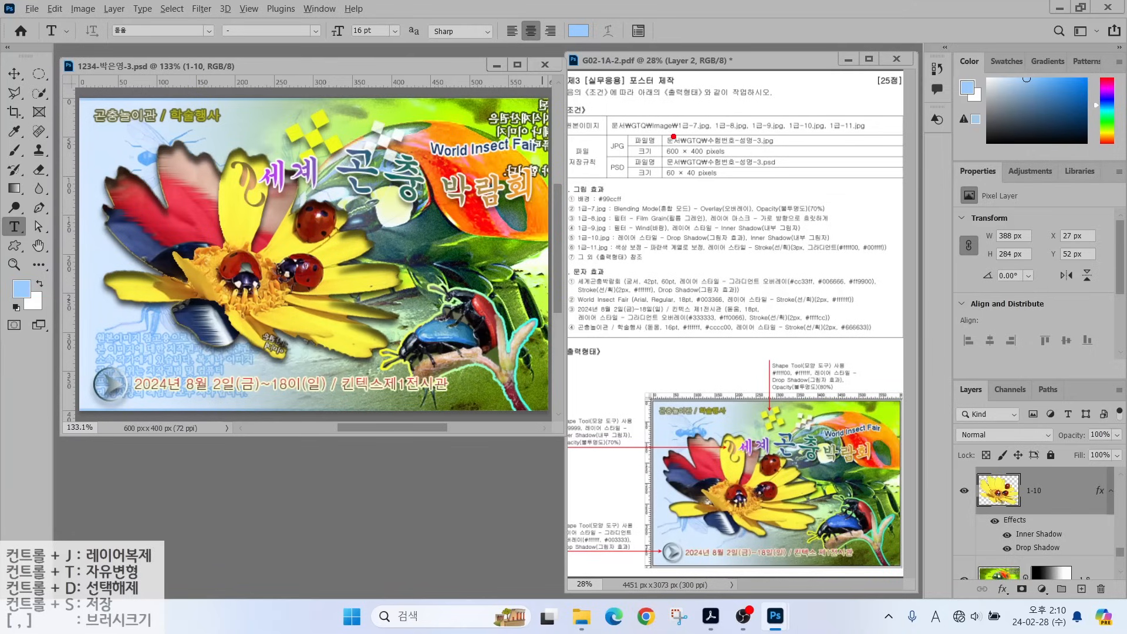
drag(673, 137, 714, 108)
drag(670, 178, 706, 213)
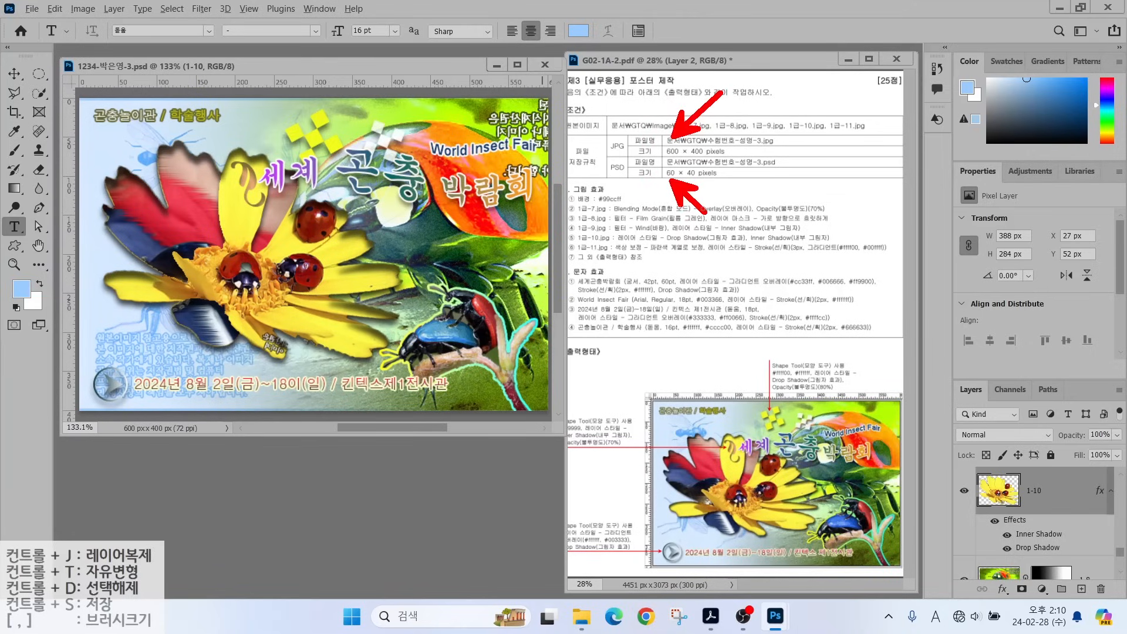
Save a JPEG copy of the poster.
click(32, 8)
click(59, 177)
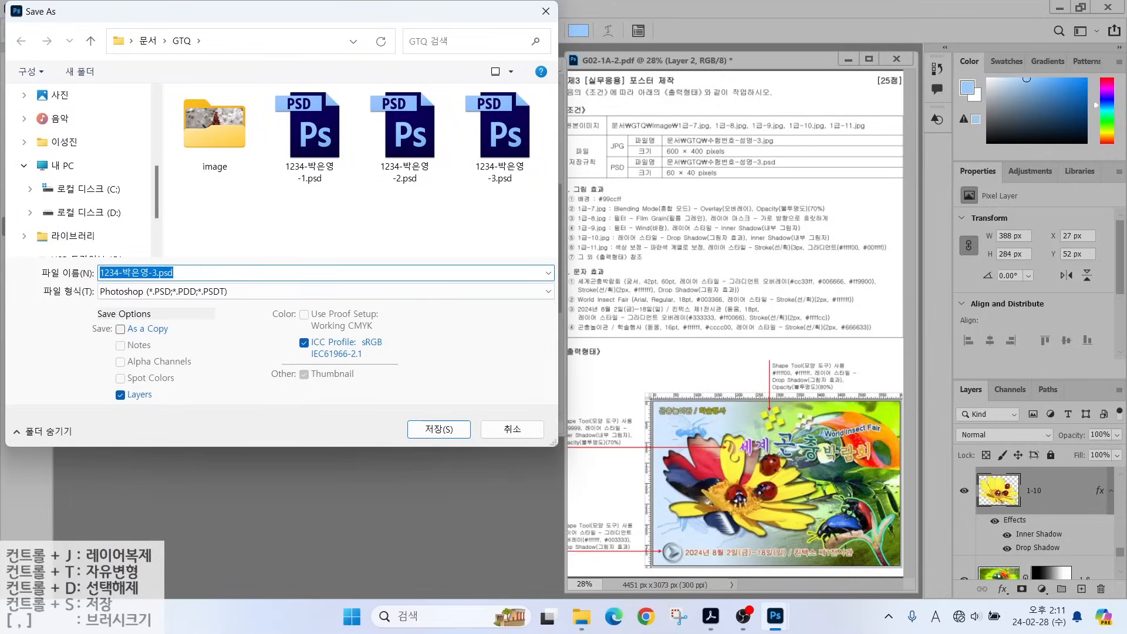
click(182, 292)
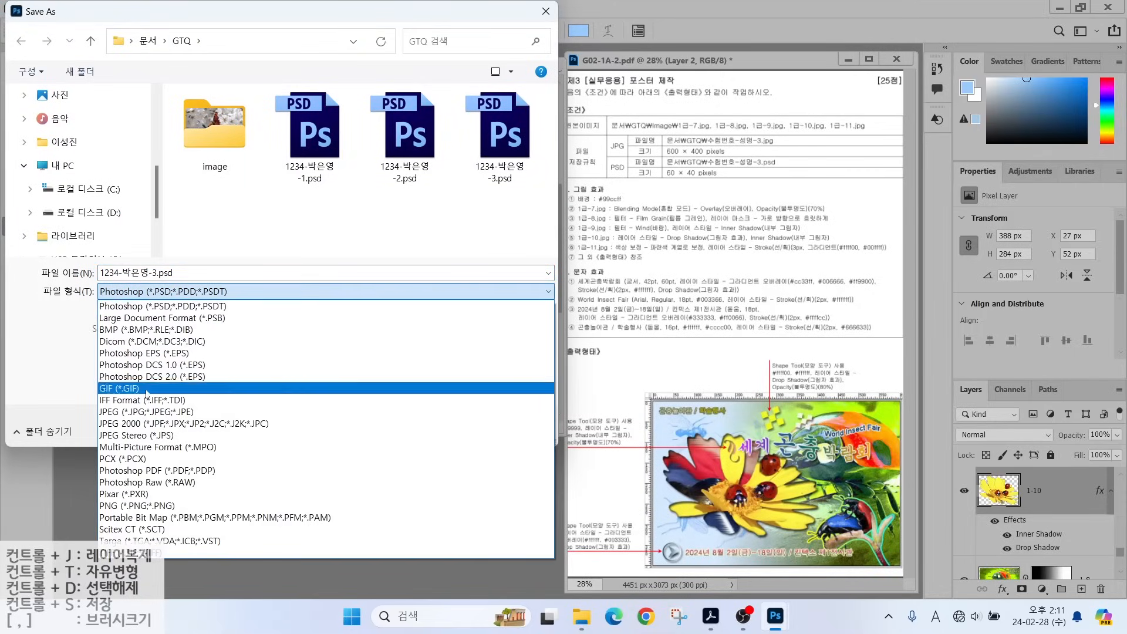
click(128, 415)
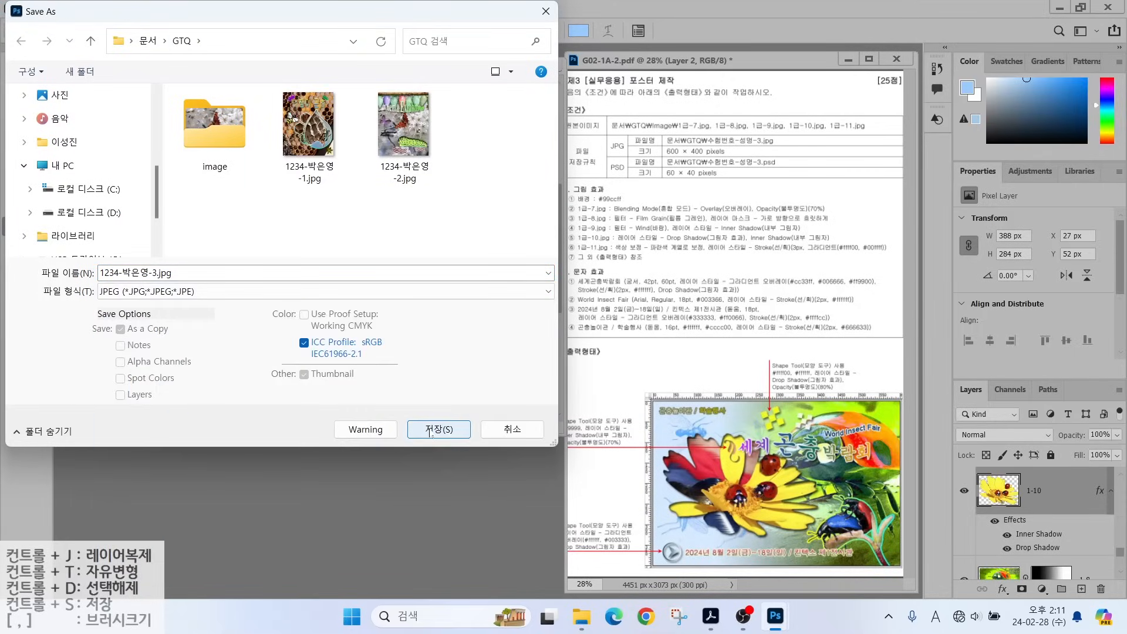
click(439, 429)
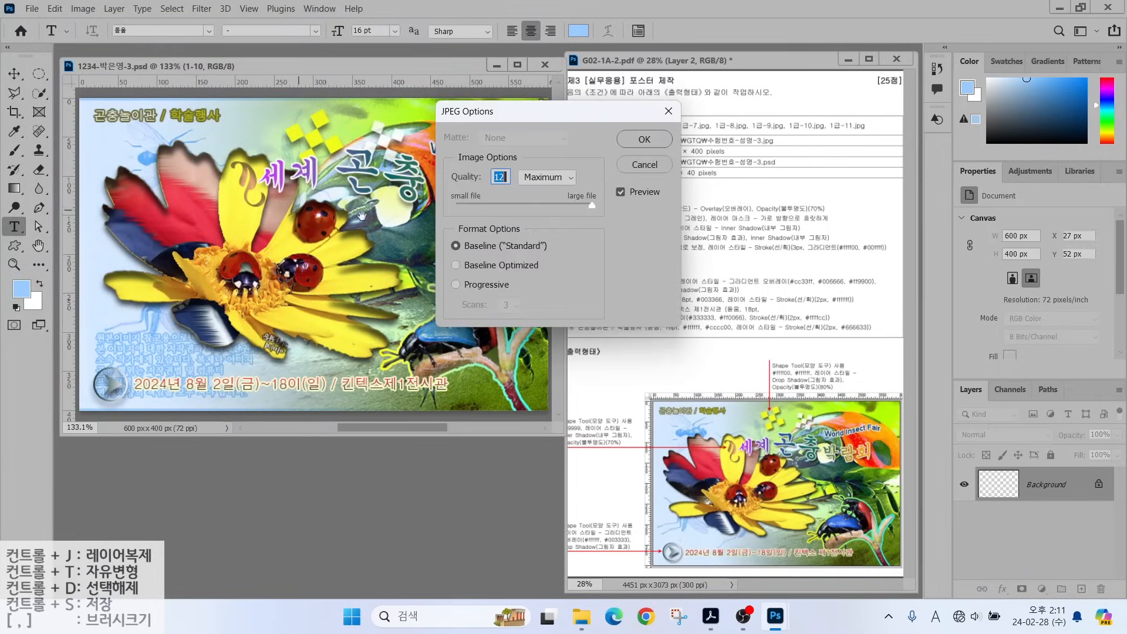
click(643, 139)
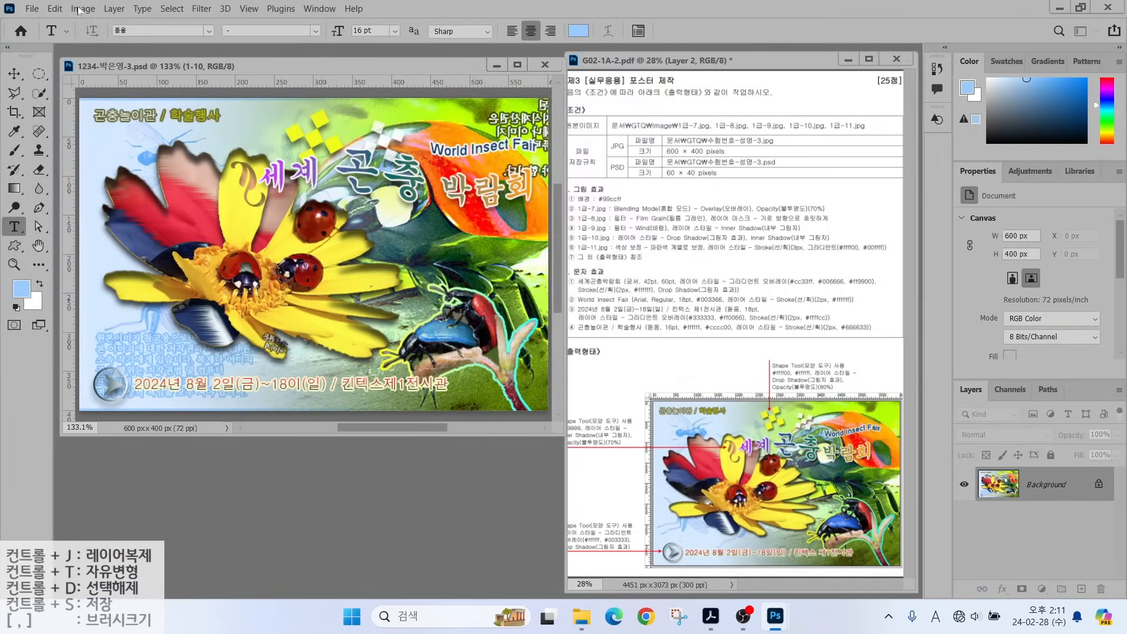
Resize the poster to 60 × 40 px and save it.
click(83, 8)
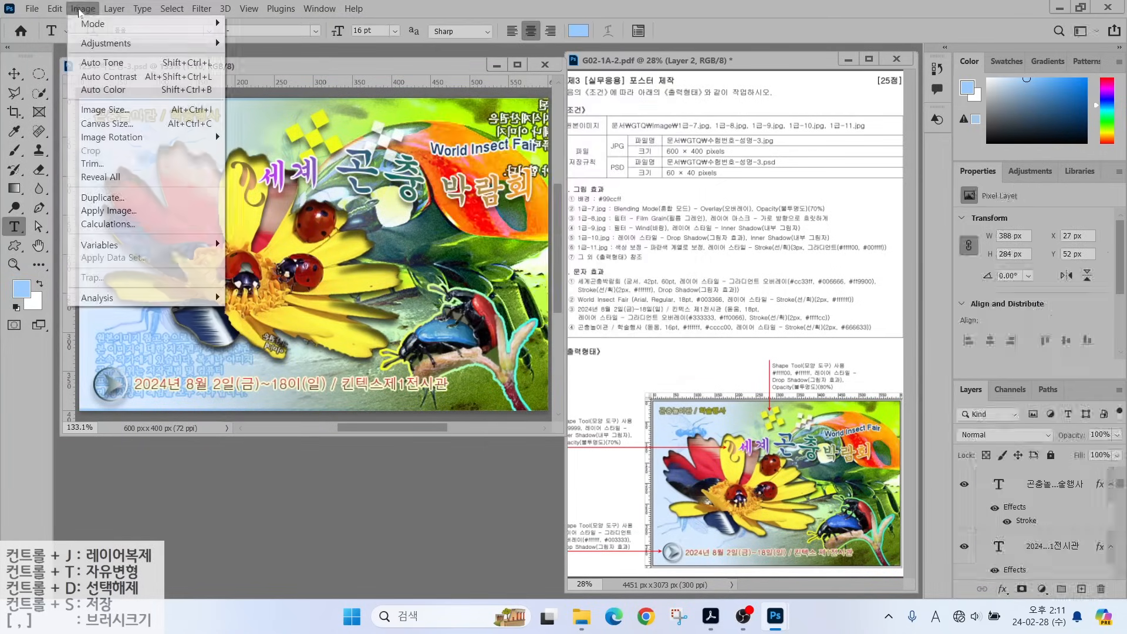
click(94, 112)
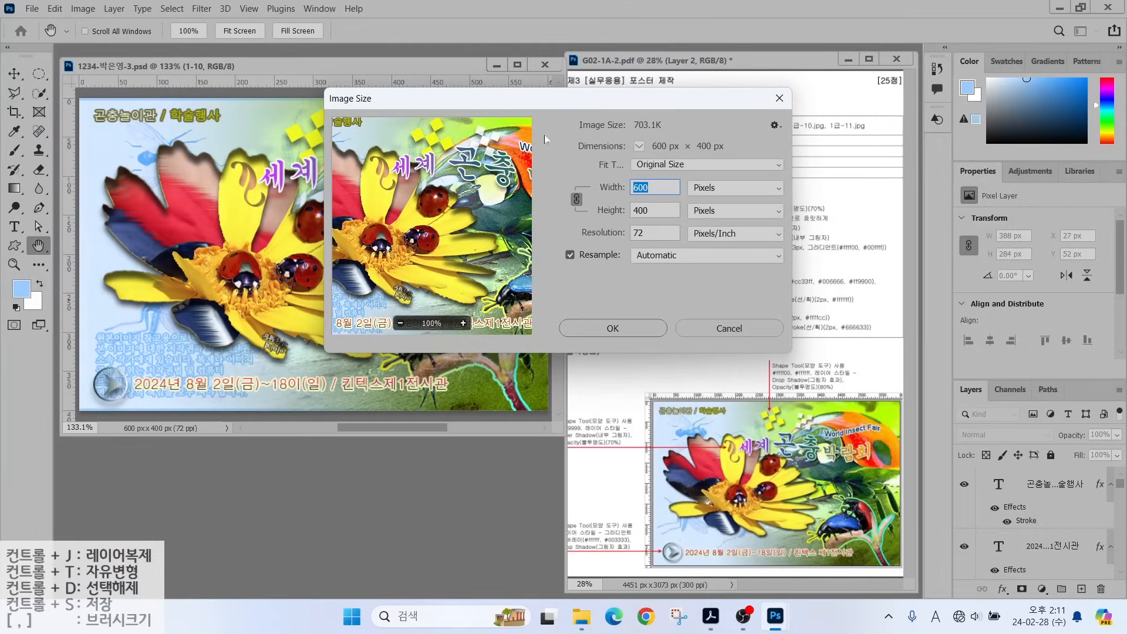
text(60)
key(Return)
key(t)
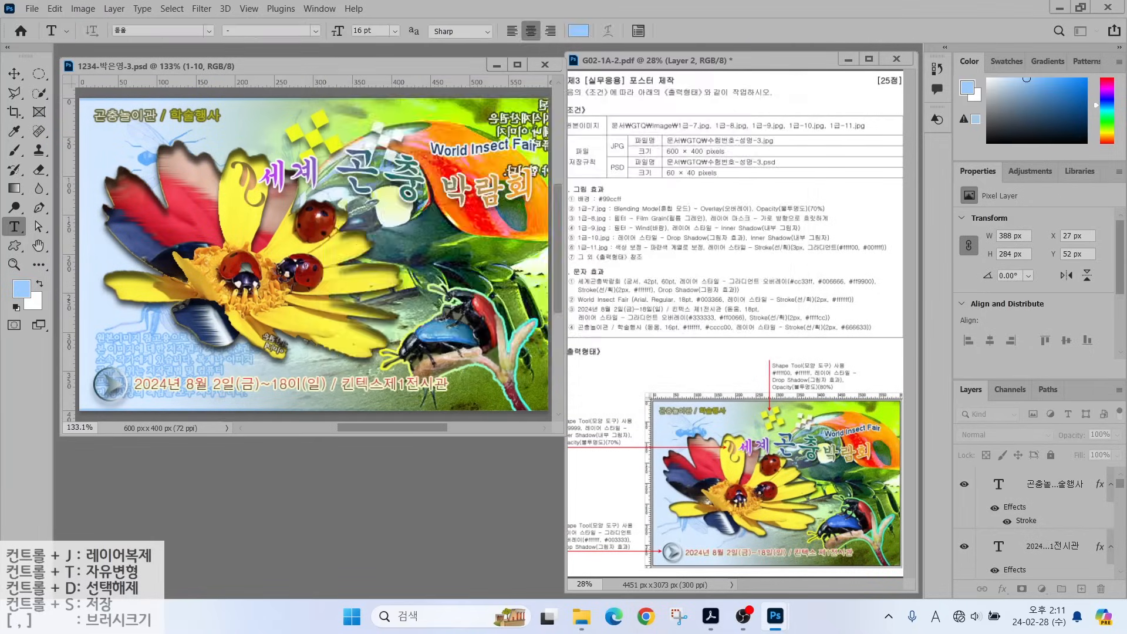
click(32, 9)
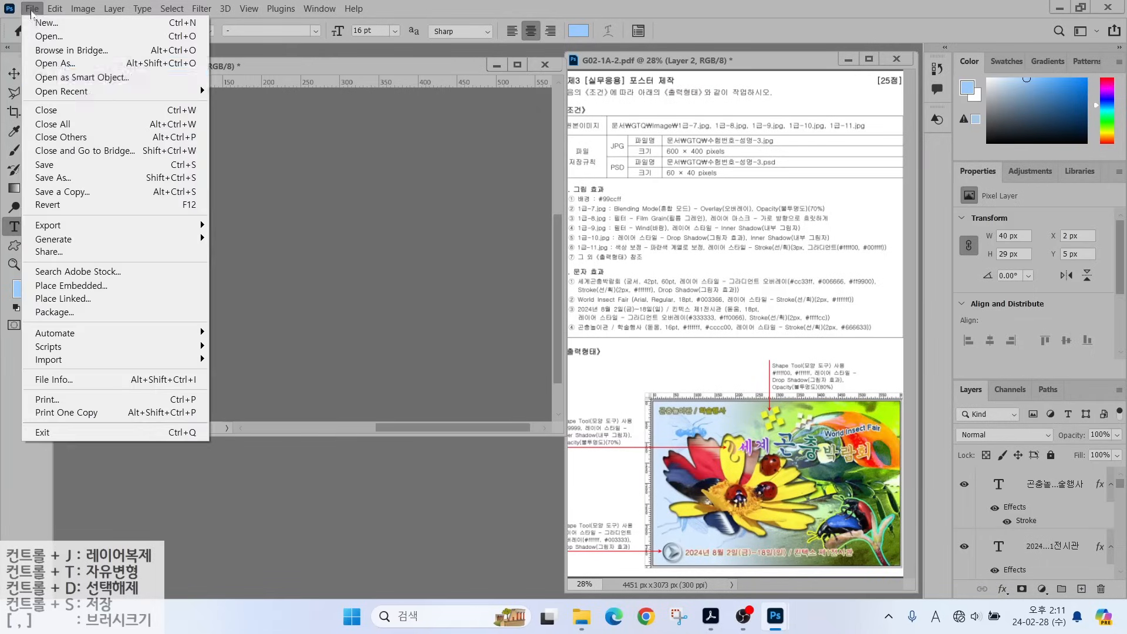
click(133, 166)
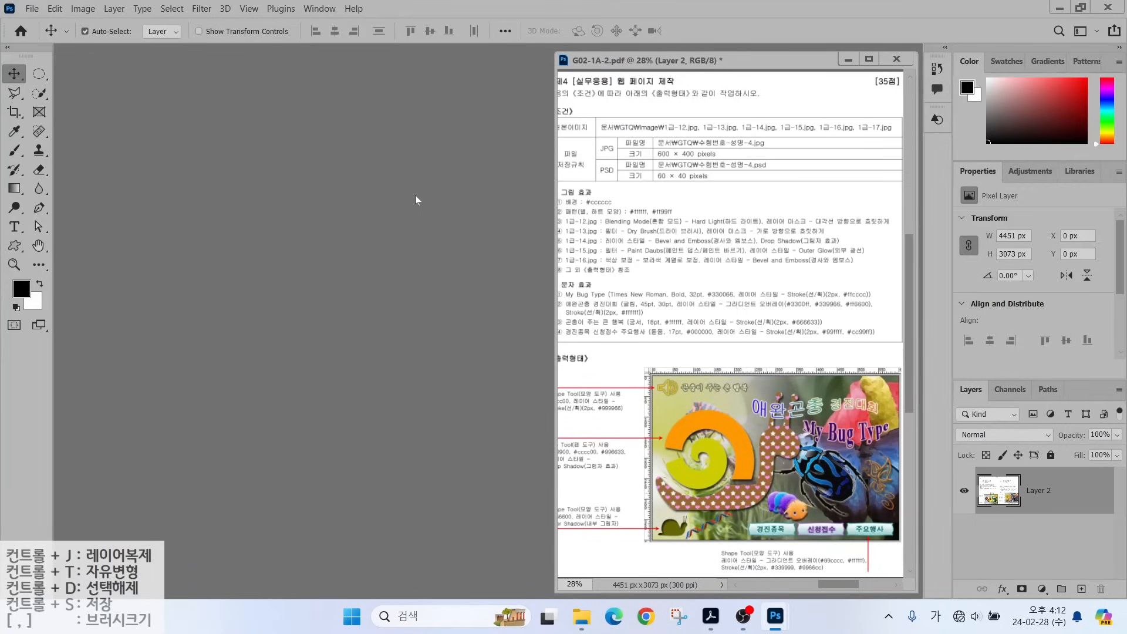
Create a new 600 × 400 px document named with the exam ID, candidate's name and task 4.
click(32, 8)
click(47, 23)
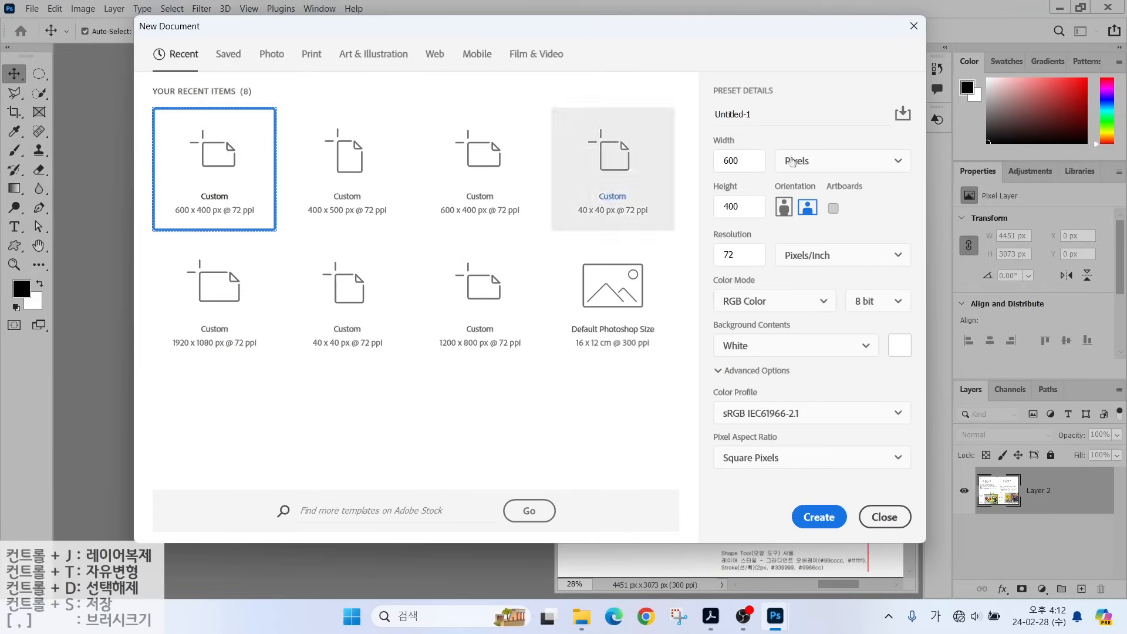
drag(754, 114, 694, 115)
text(123)
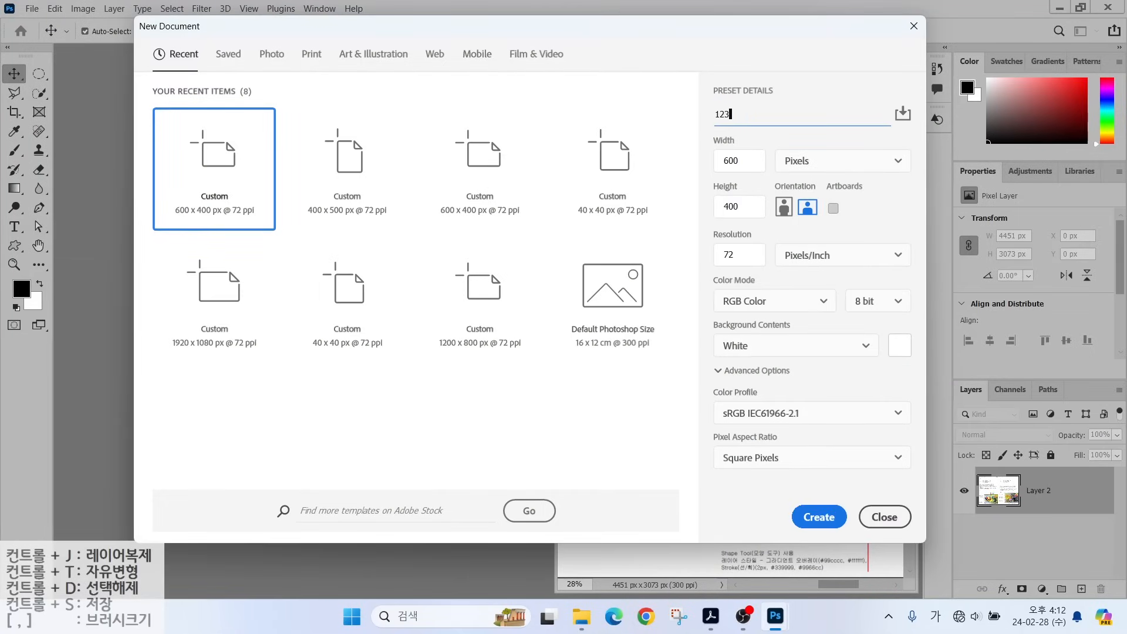
click(816, 511)
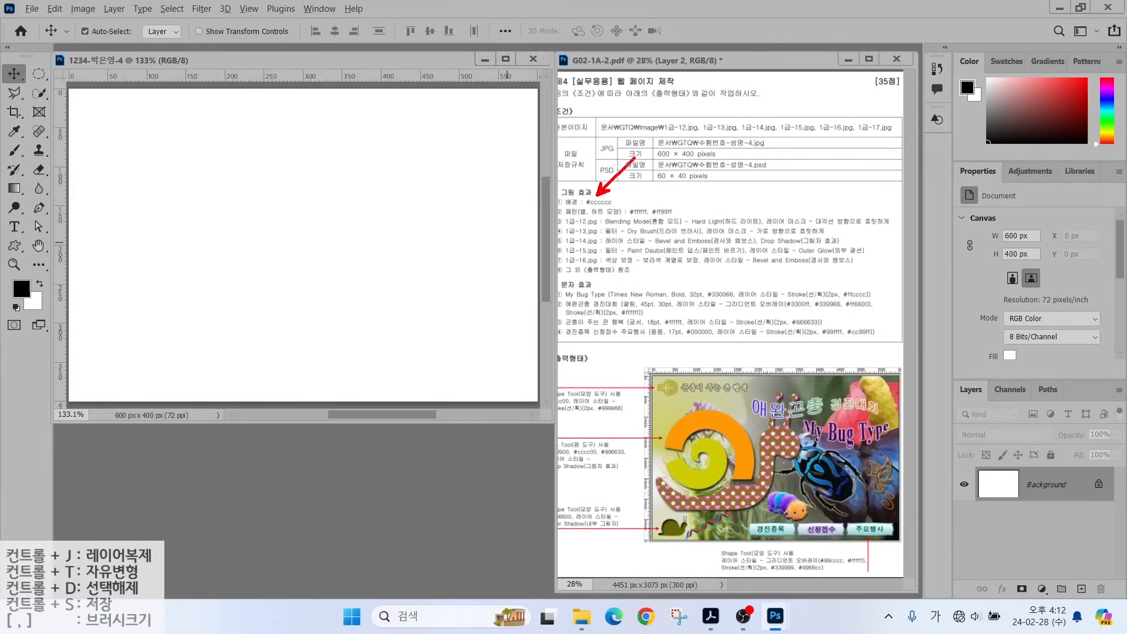
Fill the background with foreground colour light grey #cccccc.
click(25, 292)
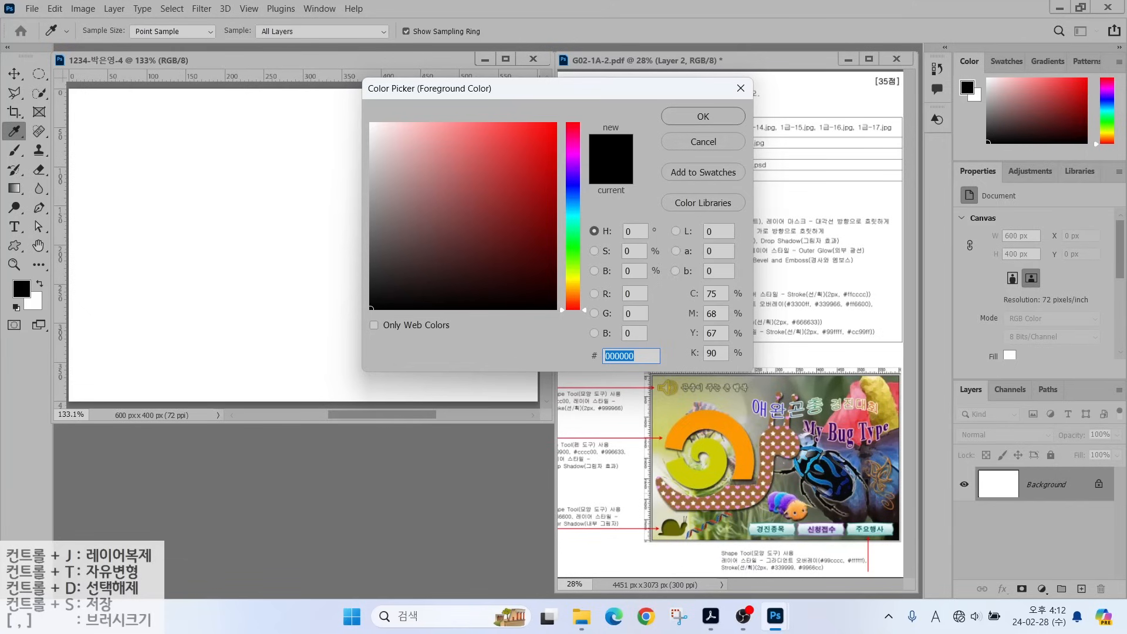
text(cc)
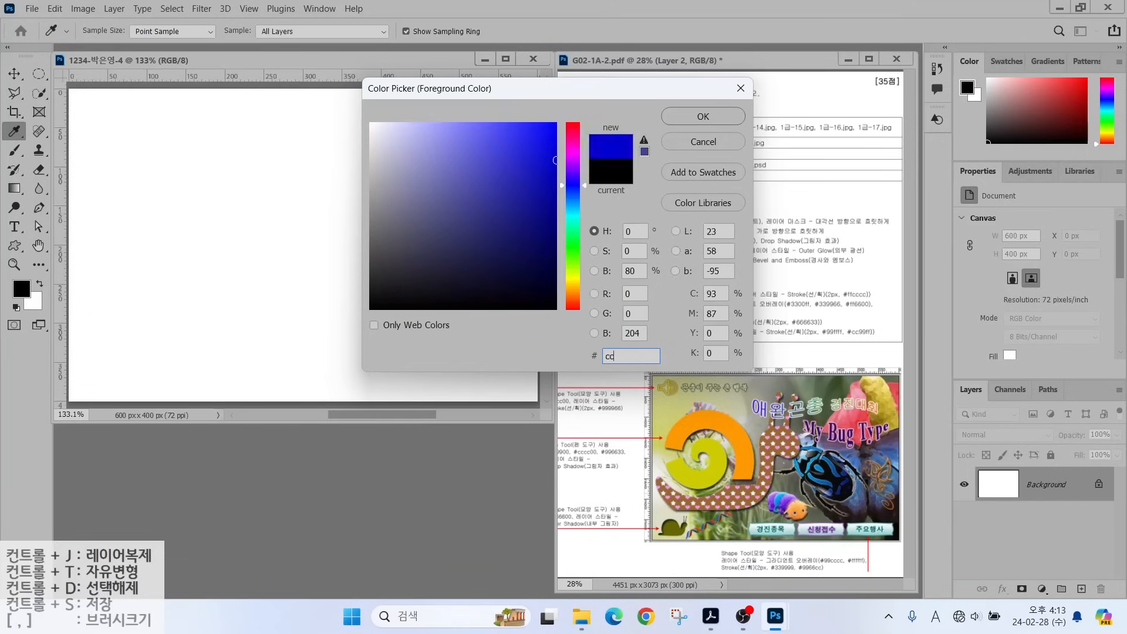
text(cccc)
key(Return)
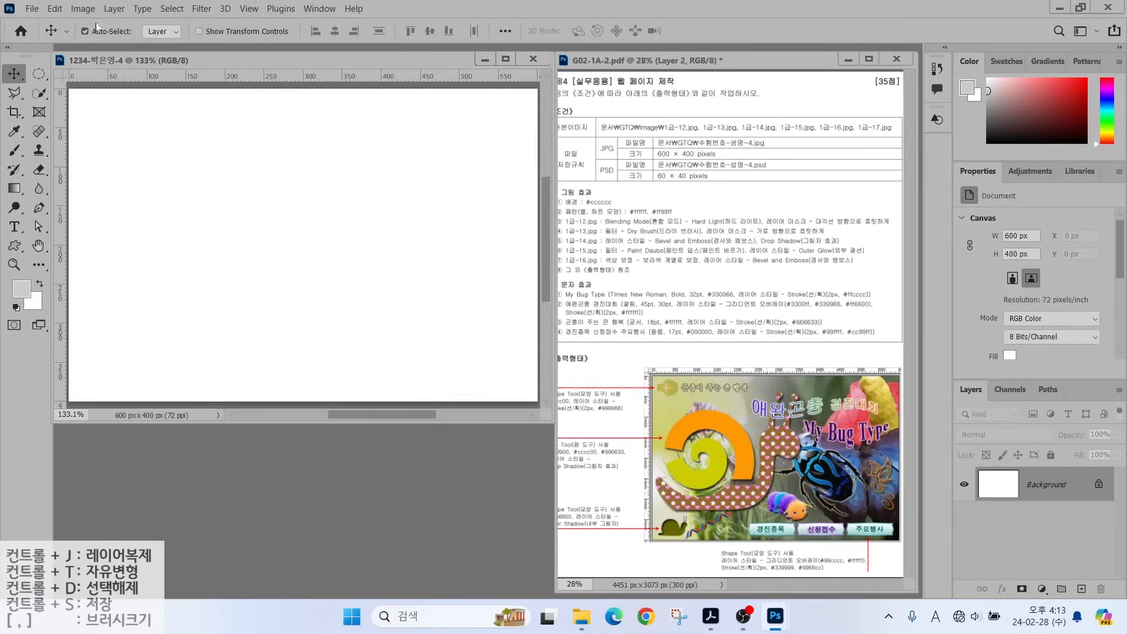
click(53, 9)
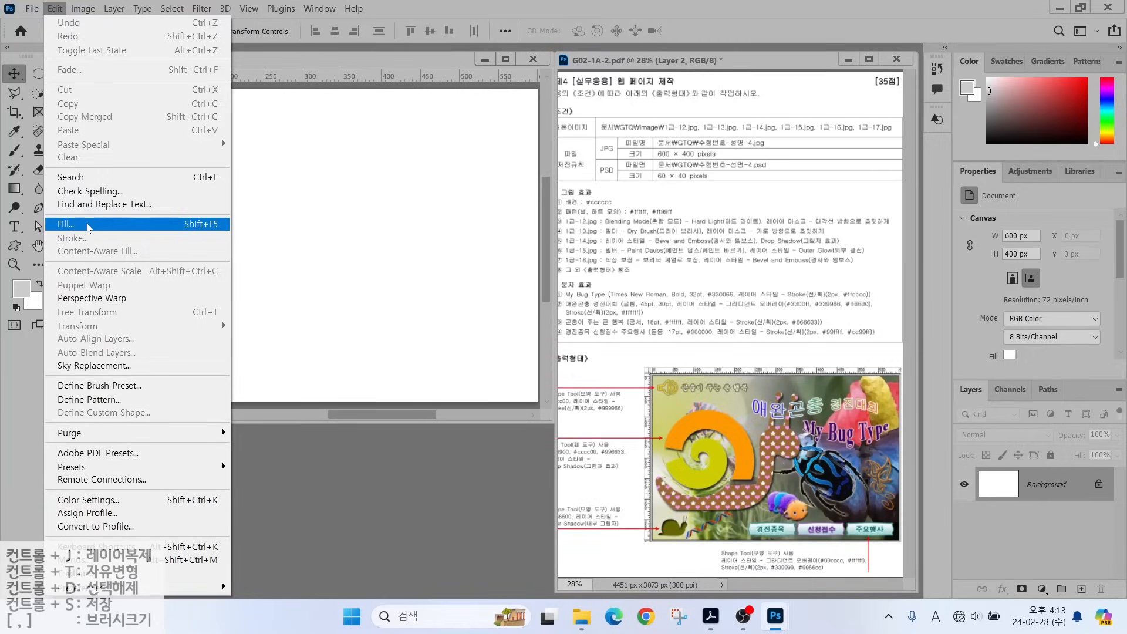
click(65, 224)
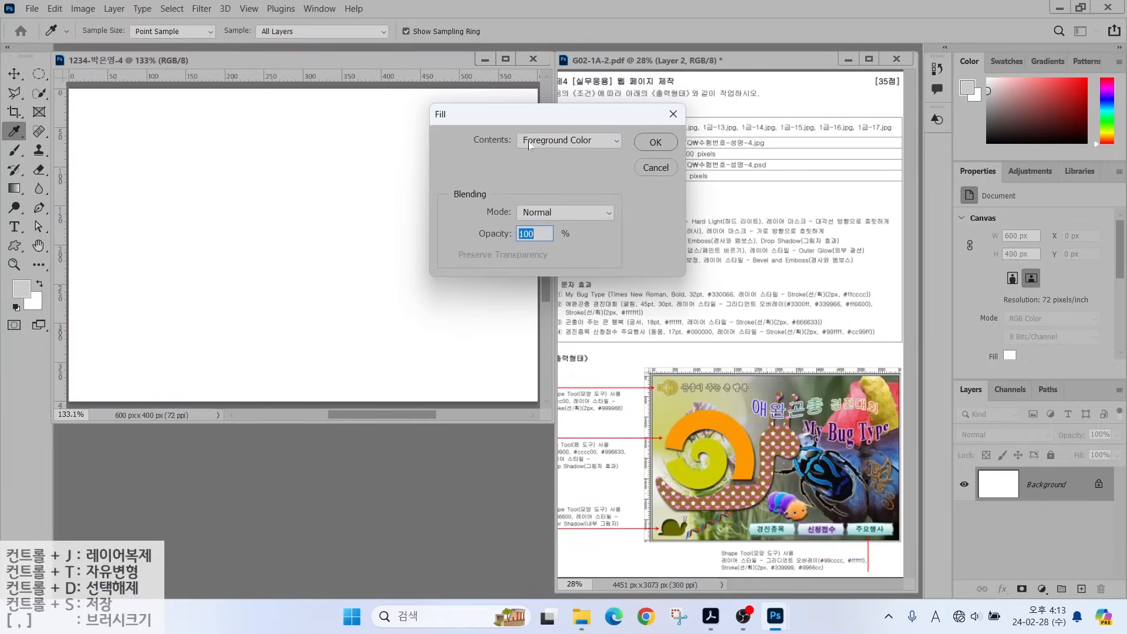
click(653, 142)
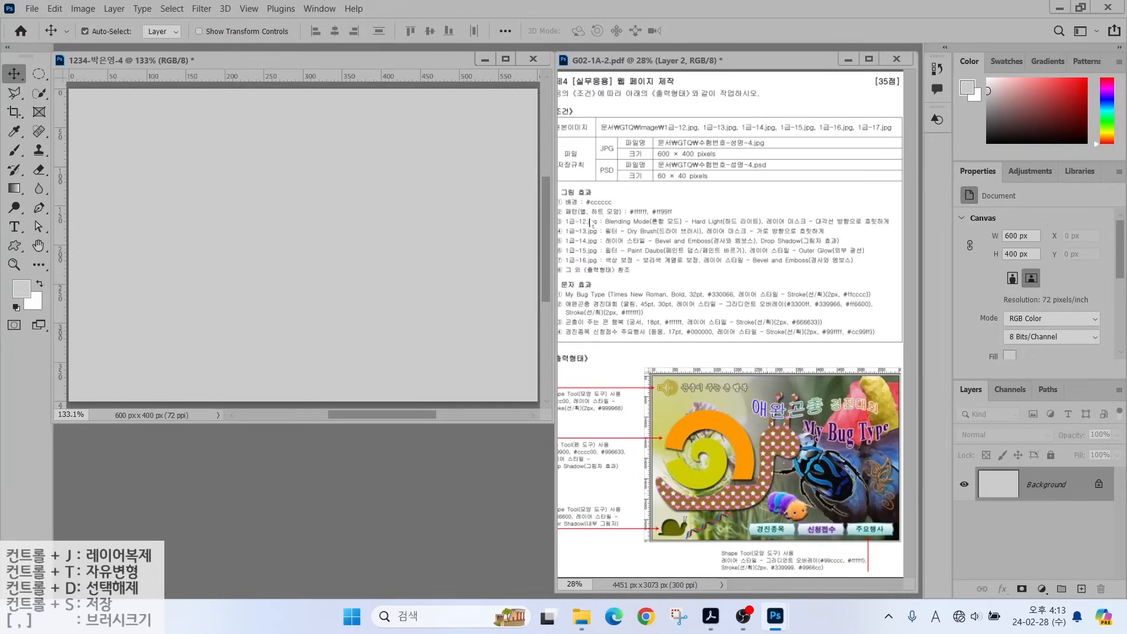
drag(603, 204, 646, 170)
drag(761, 434, 733, 380)
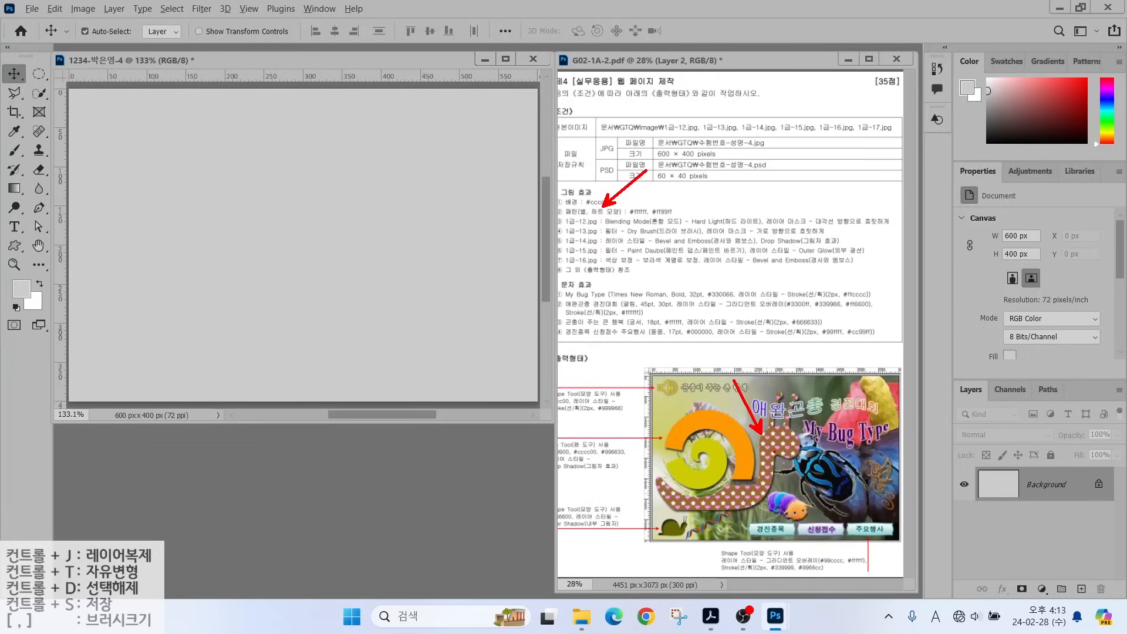
key(Escape)
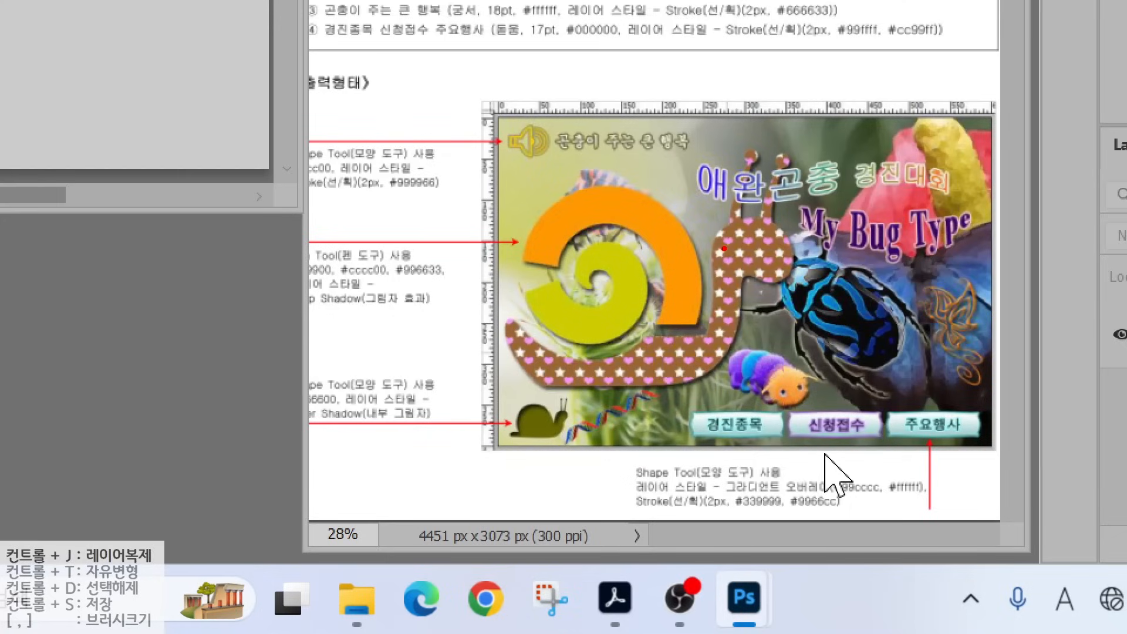
mouse_move(721, 248)
mouse_down()
mouse_move(736, 56)
mouse_move(719, 50)
mouse_up()
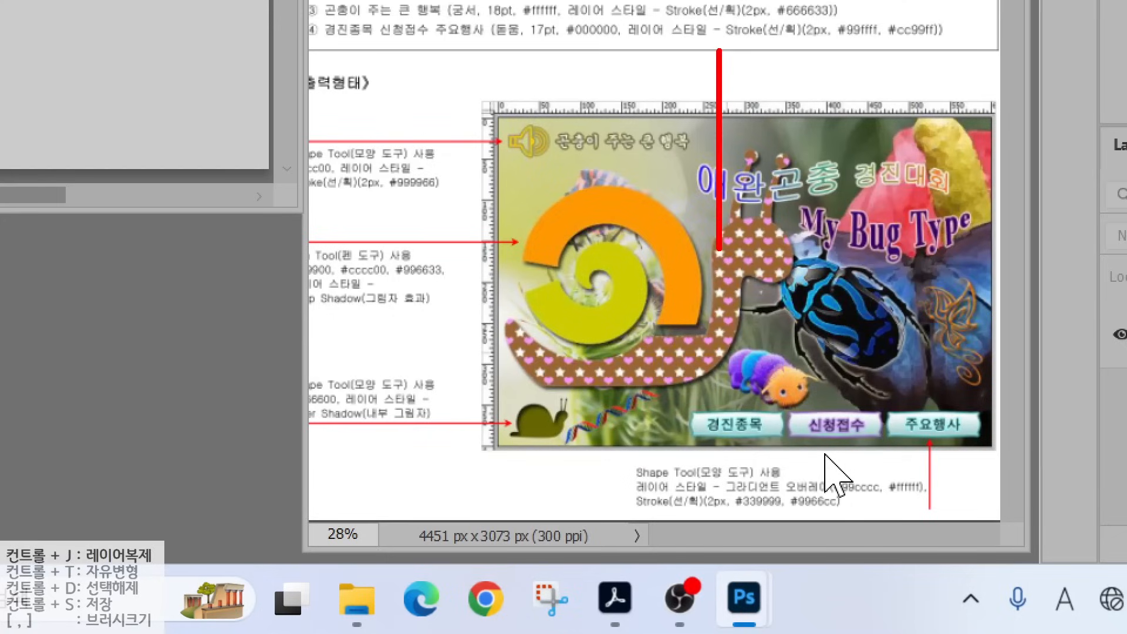
drag(741, 250, 740, 46)
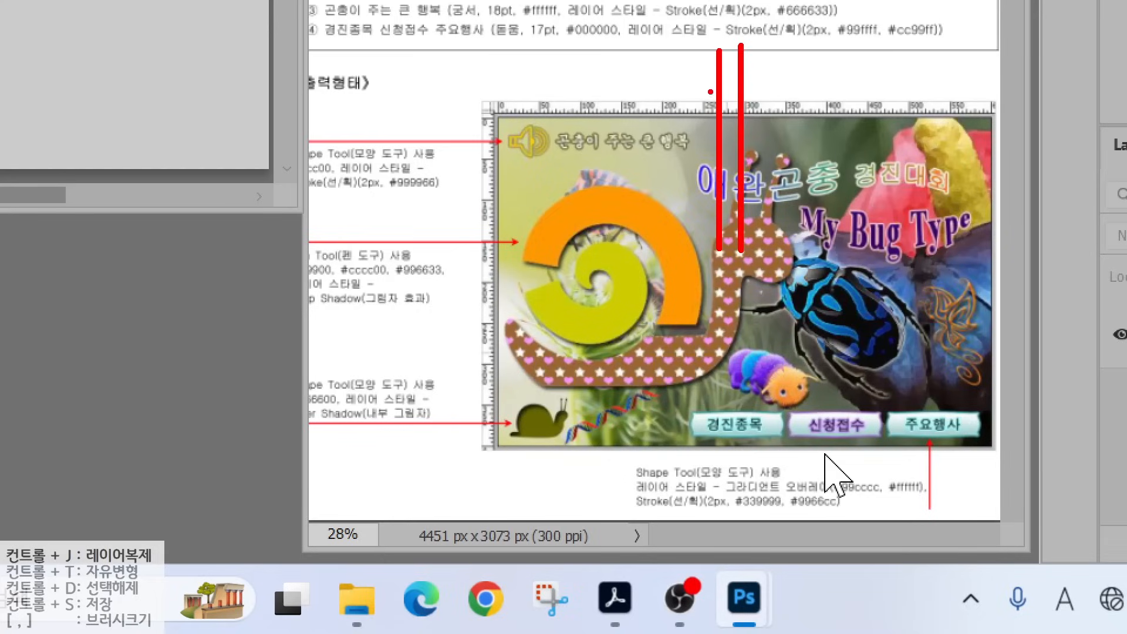
mouse_move(701, 84)
mouse_down()
mouse_move(719, 69)
mouse_move(765, 81)
mouse_move(759, 67)
mouse_move(746, 87)
mouse_move(695, 69)
mouse_move(716, 86)
mouse_up()
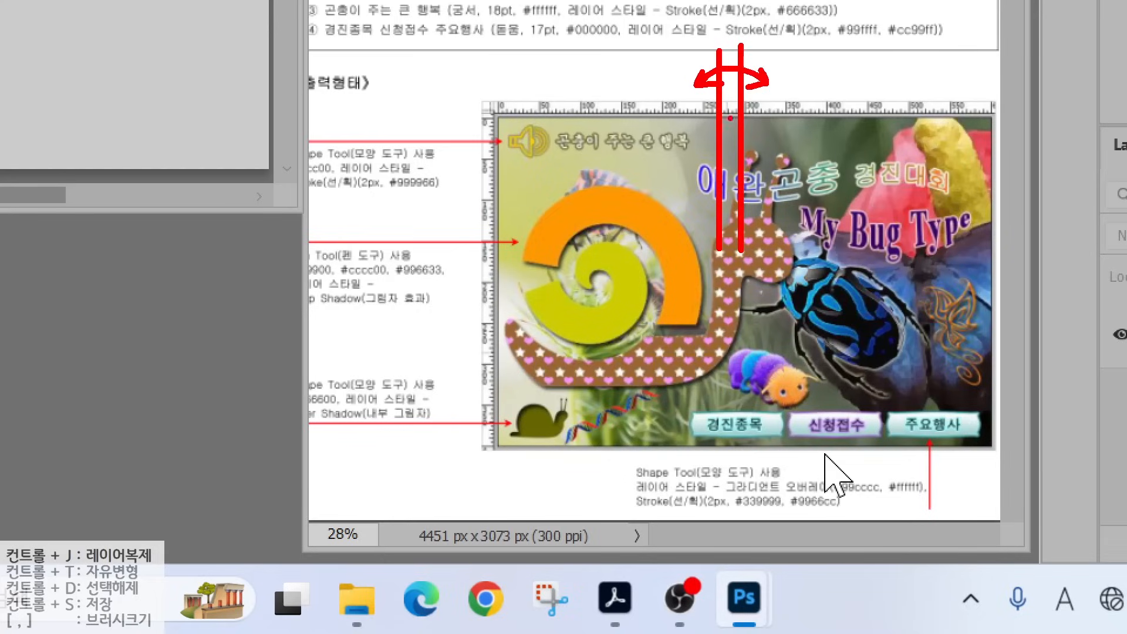
drag(798, 56, 821, 77)
drag(835, 40, 844, 80)
mouse_move(836, 48)
mouse_down()
mouse_move(834, 79)
mouse_move(853, 49)
mouse_up()
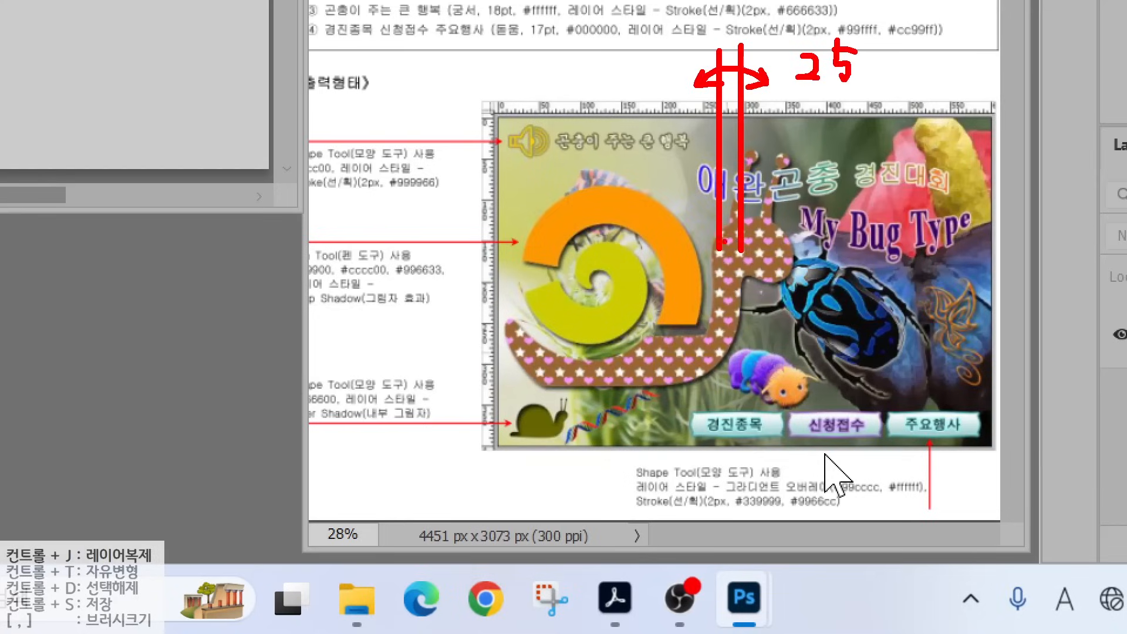
drag(745, 224, 446, 225)
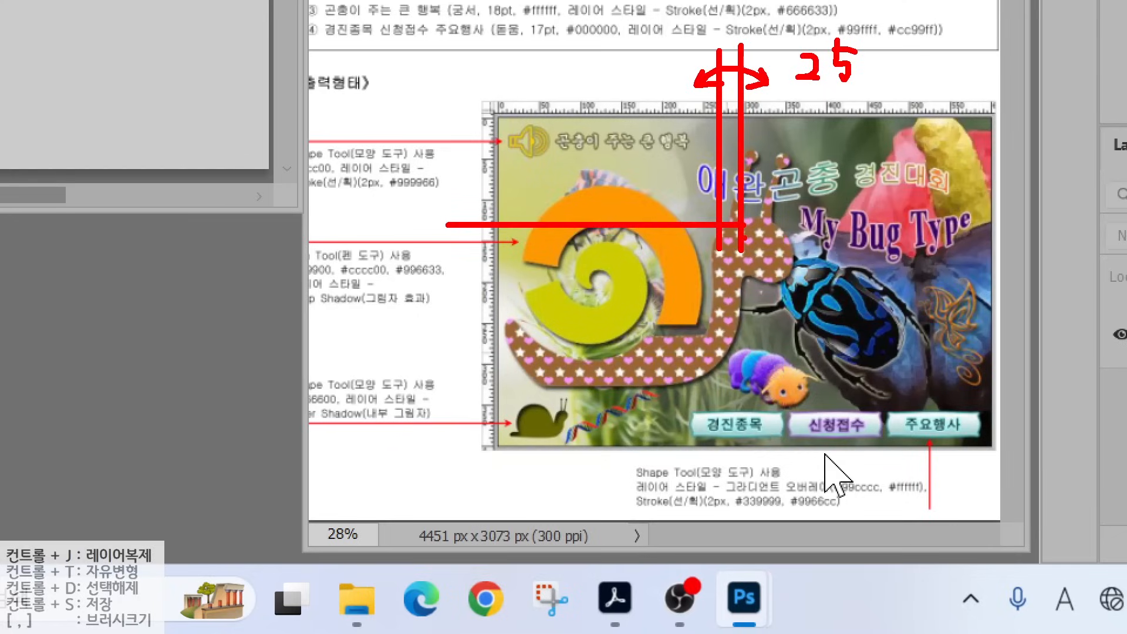
drag(752, 247, 433, 247)
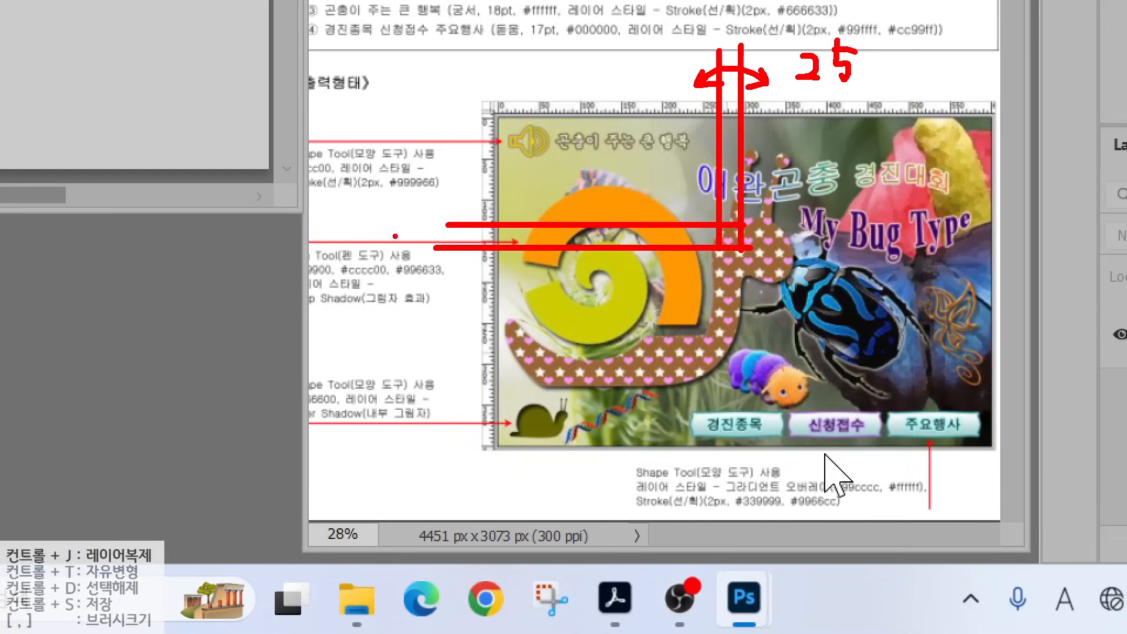
drag(370, 227, 395, 254)
mouse_move(392, 210)
mouse_down()
mouse_move(401, 260)
mouse_move(435, 241)
mouse_up()
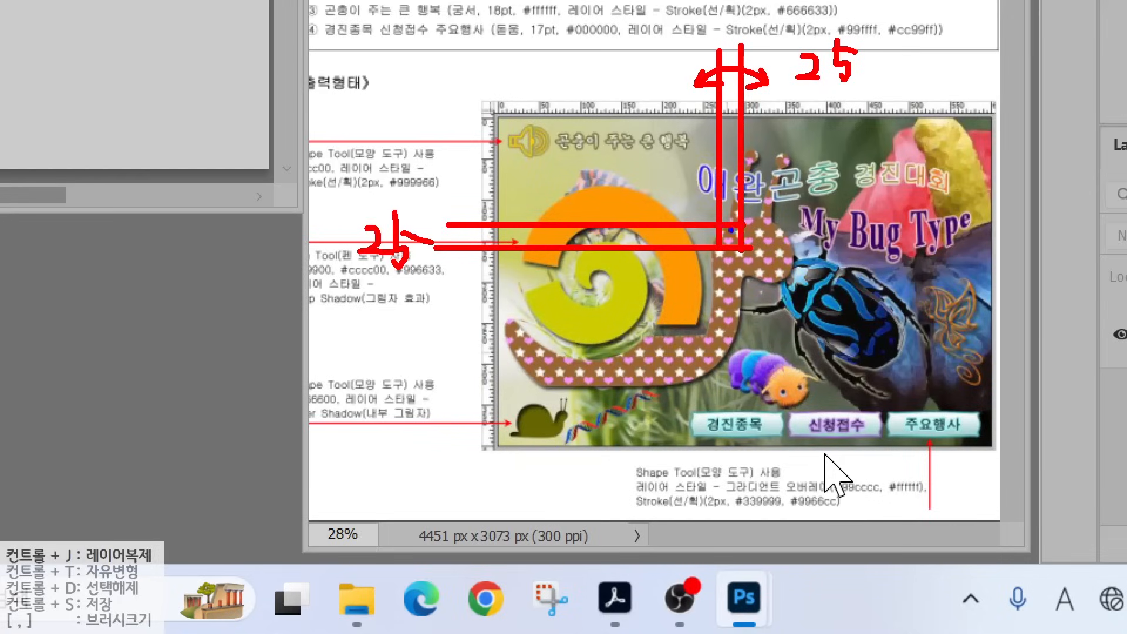
mouse_move(716, 222)
mouse_down()
mouse_move(745, 250)
mouse_move(772, 249)
mouse_up()
key(Escape)
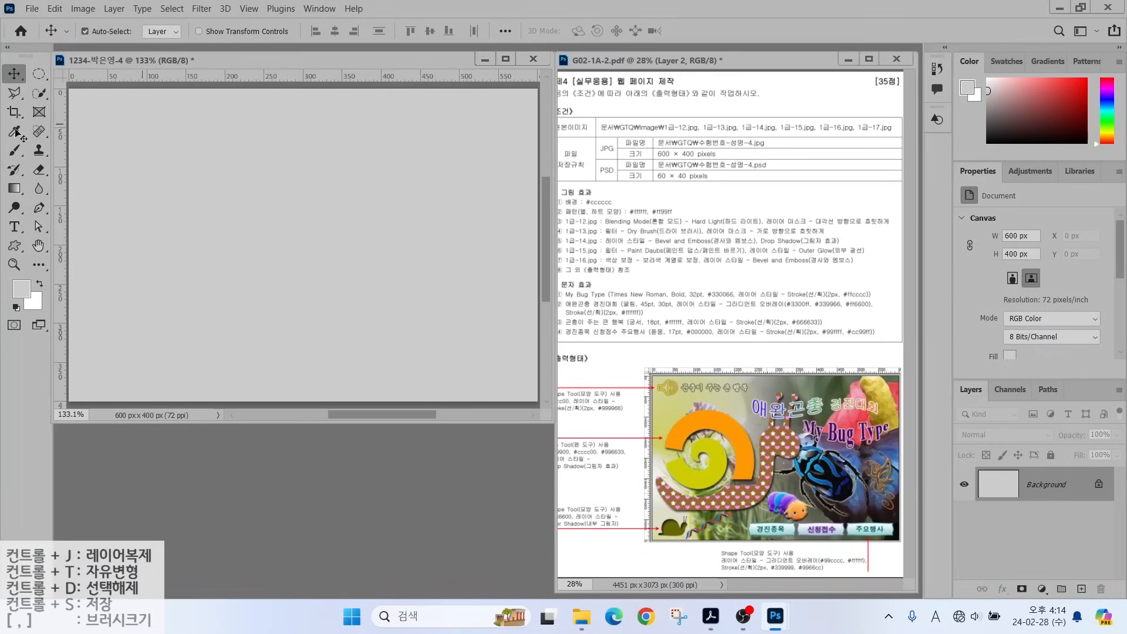
Create a 25 × 25 px document with a Transparent background and enlarge its window.
click(32, 8)
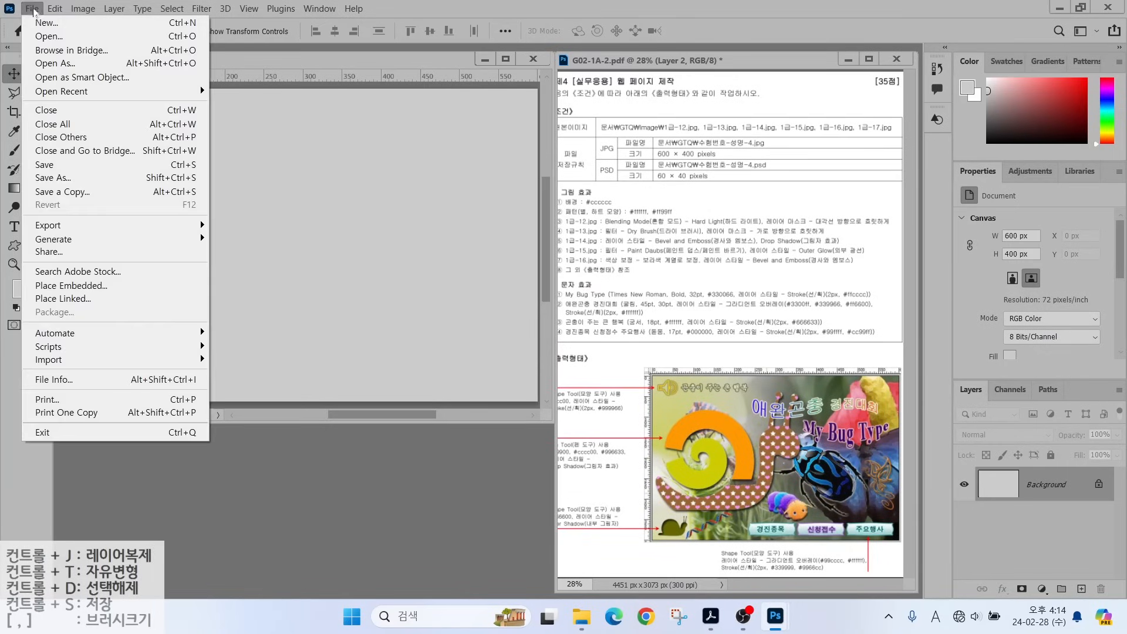
click(39, 24)
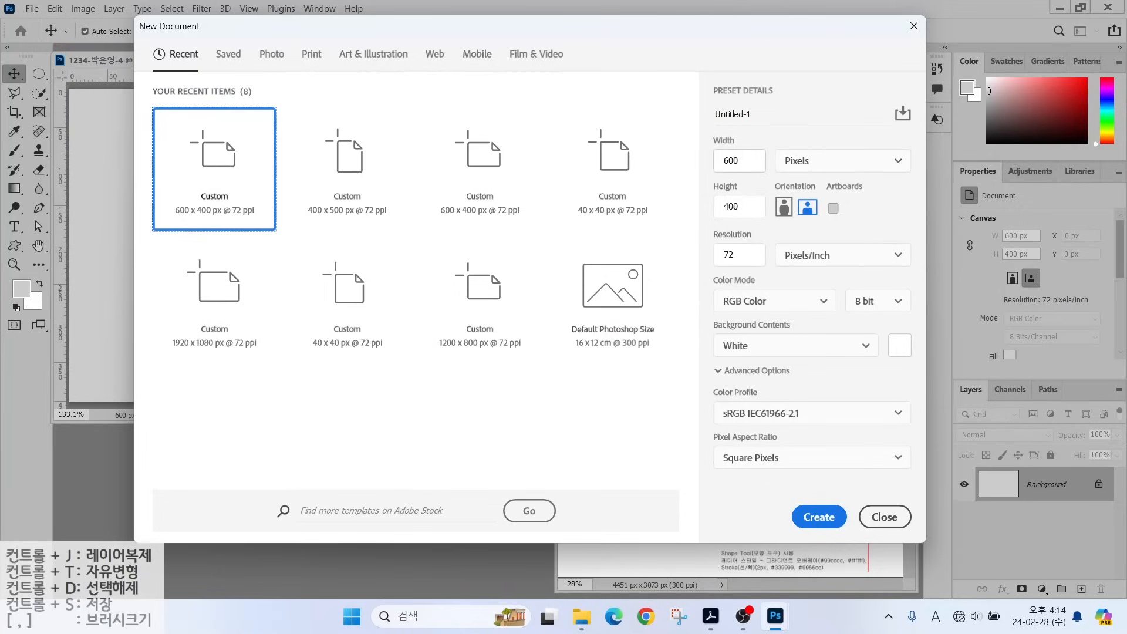
text(25)
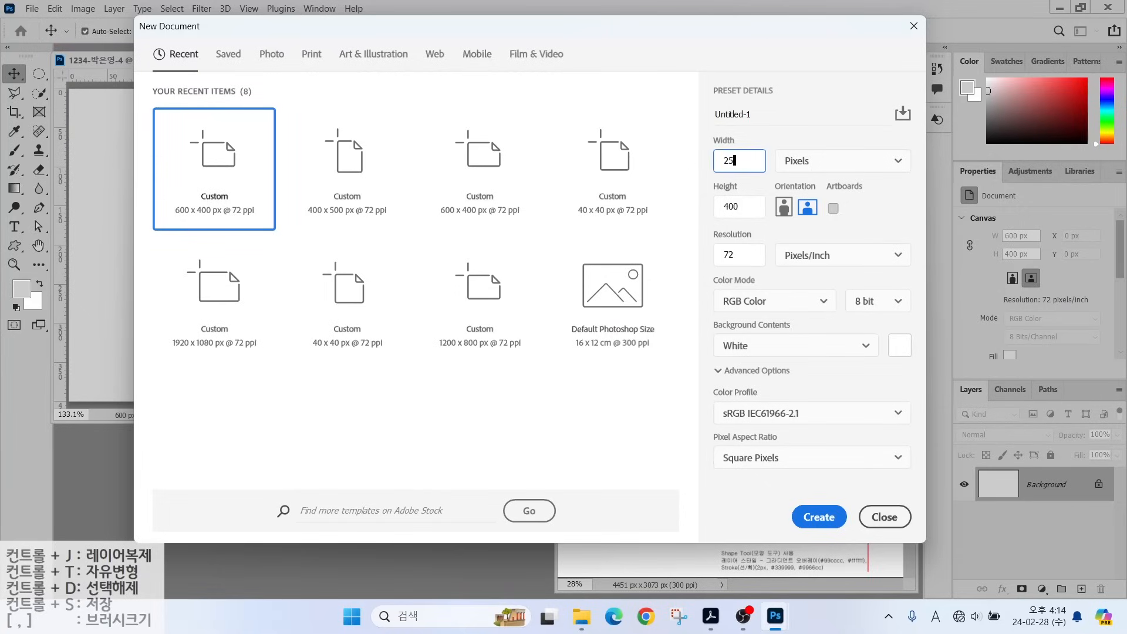
key(Tab)
key(Tab)
text(2)
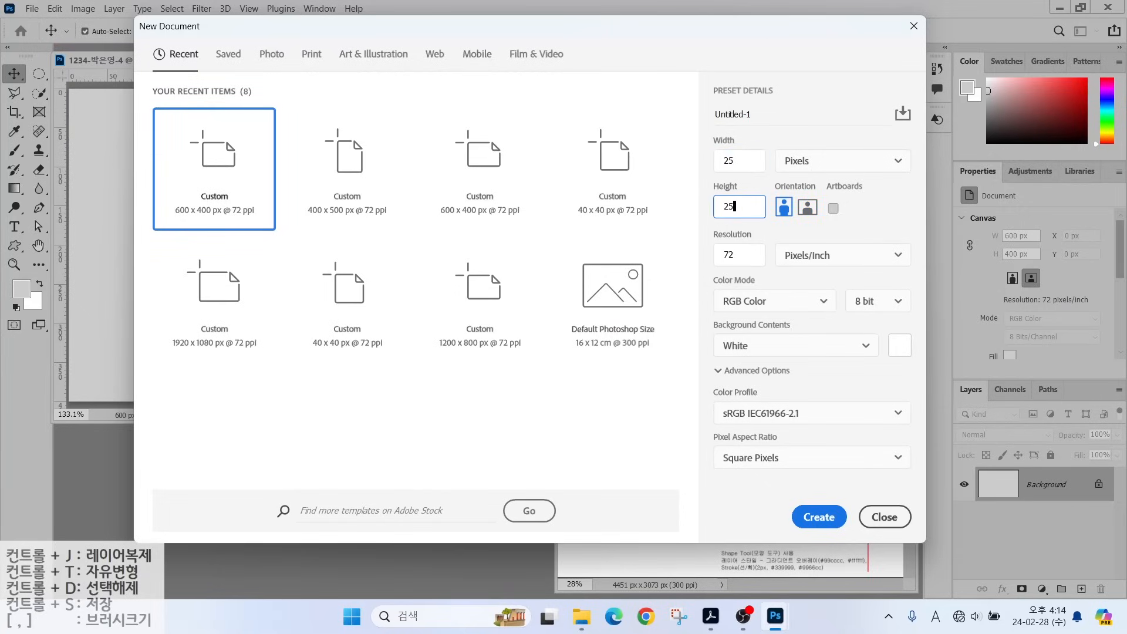
key(ctrl)
click(747, 347)
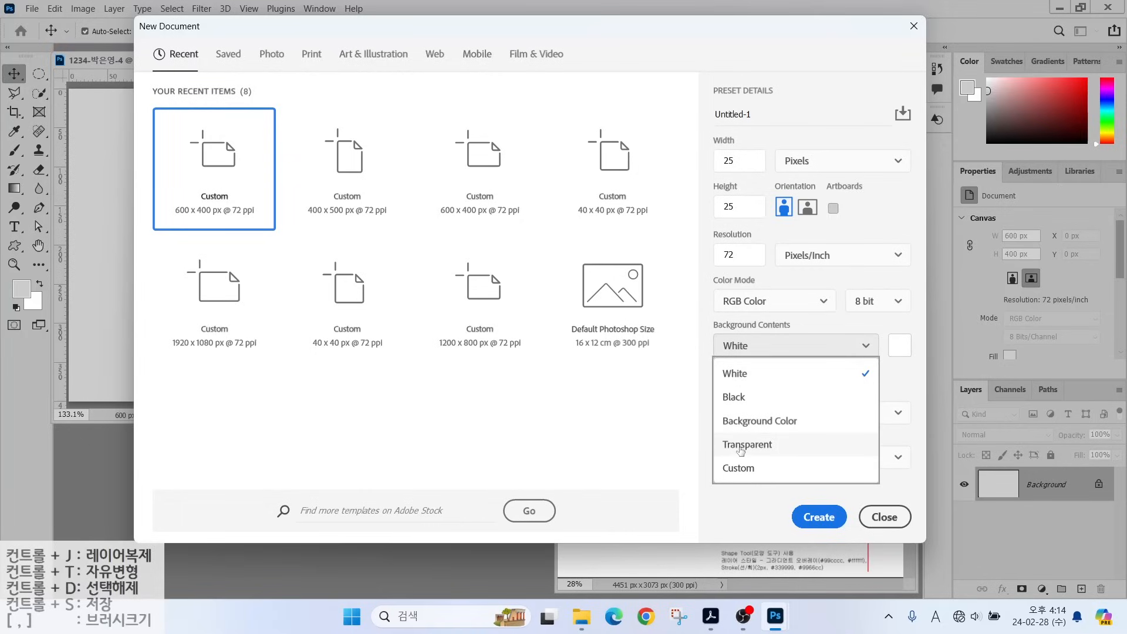
click(741, 449)
click(820, 517)
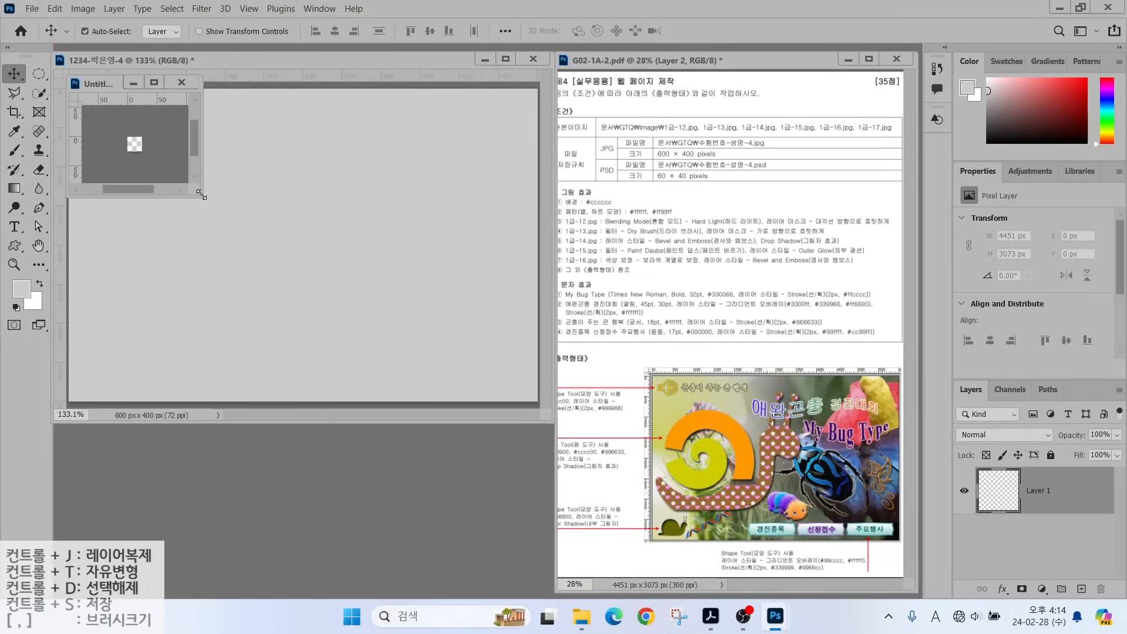
drag(202, 196, 507, 441)
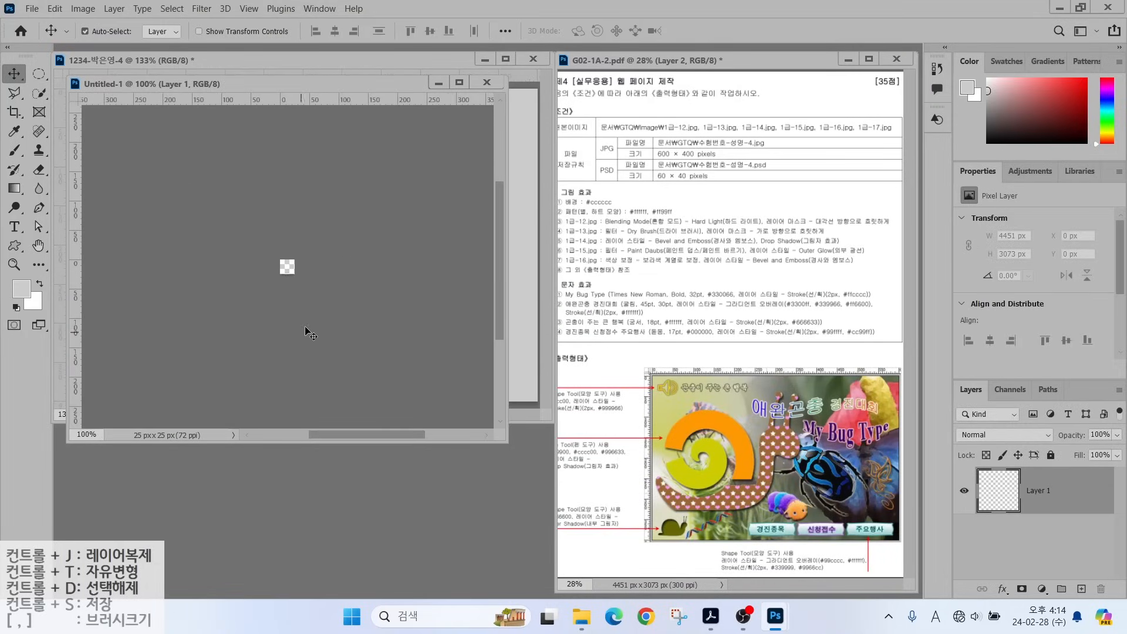
Draw a five-point star custom shape in the tile's upper left.
scroll(292, 269, up, 5)
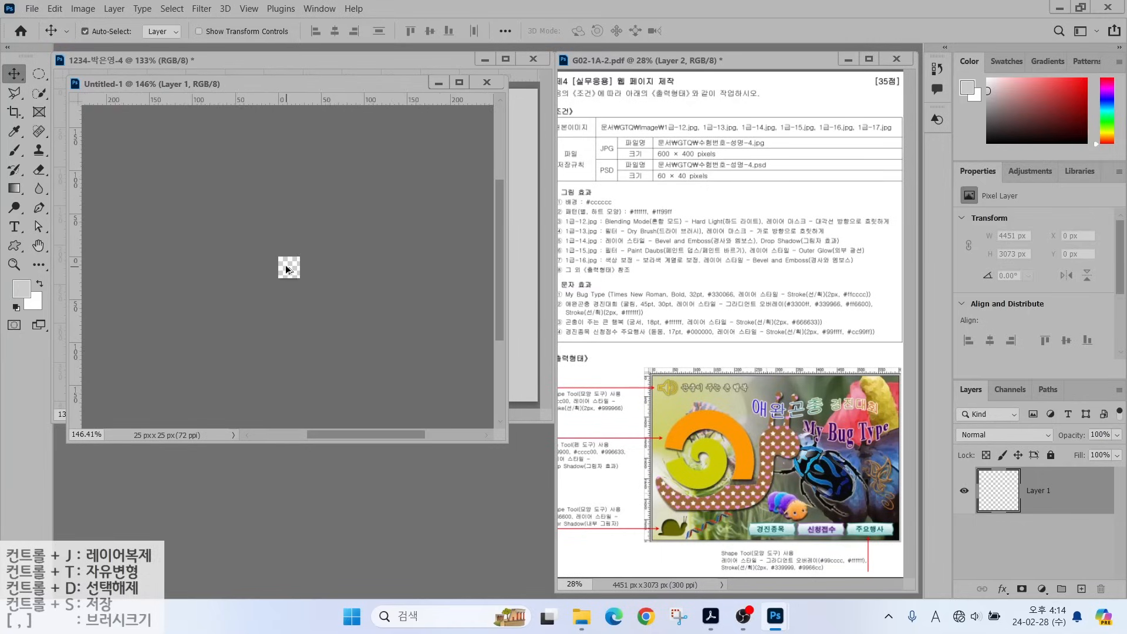
scroll(287, 269, up, 5)
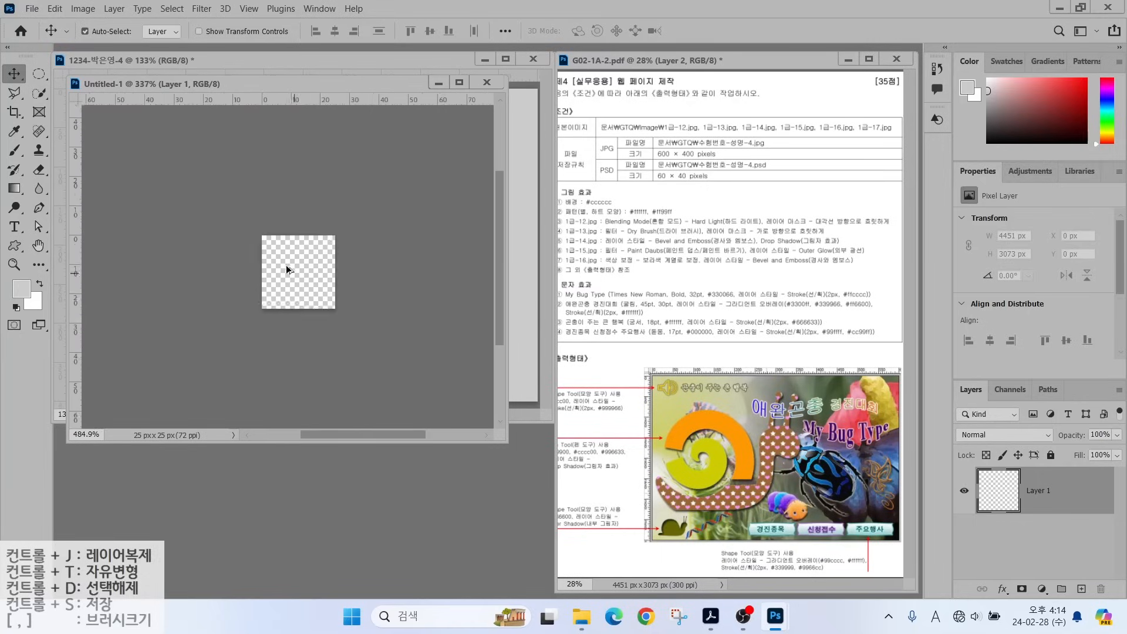
scroll(286, 265, up, 3)
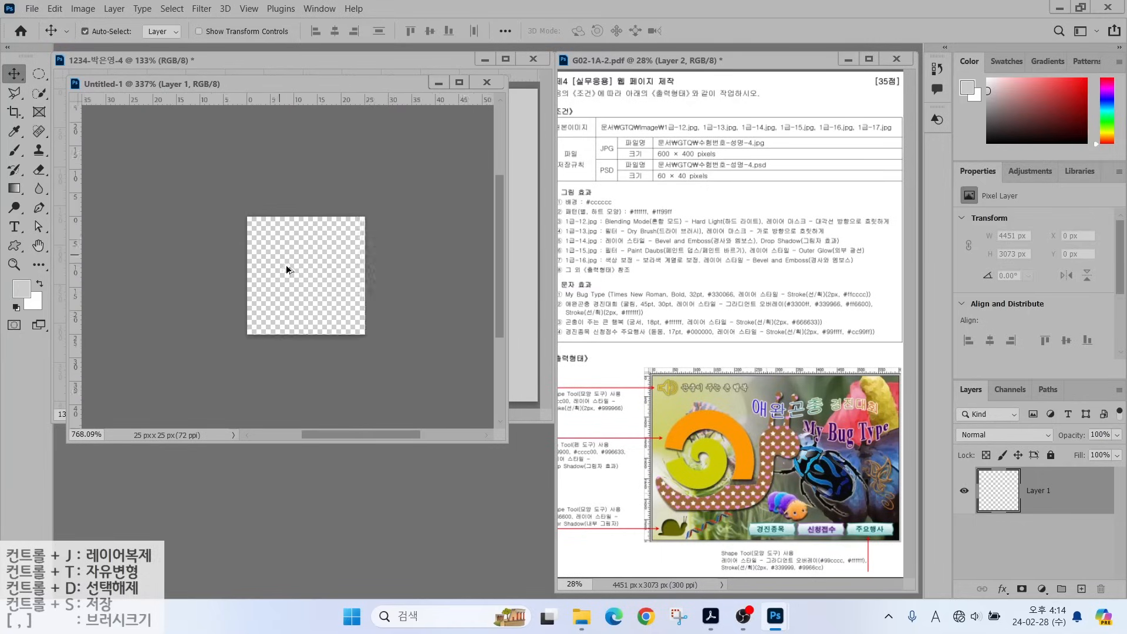
click(14, 245)
click(578, 31)
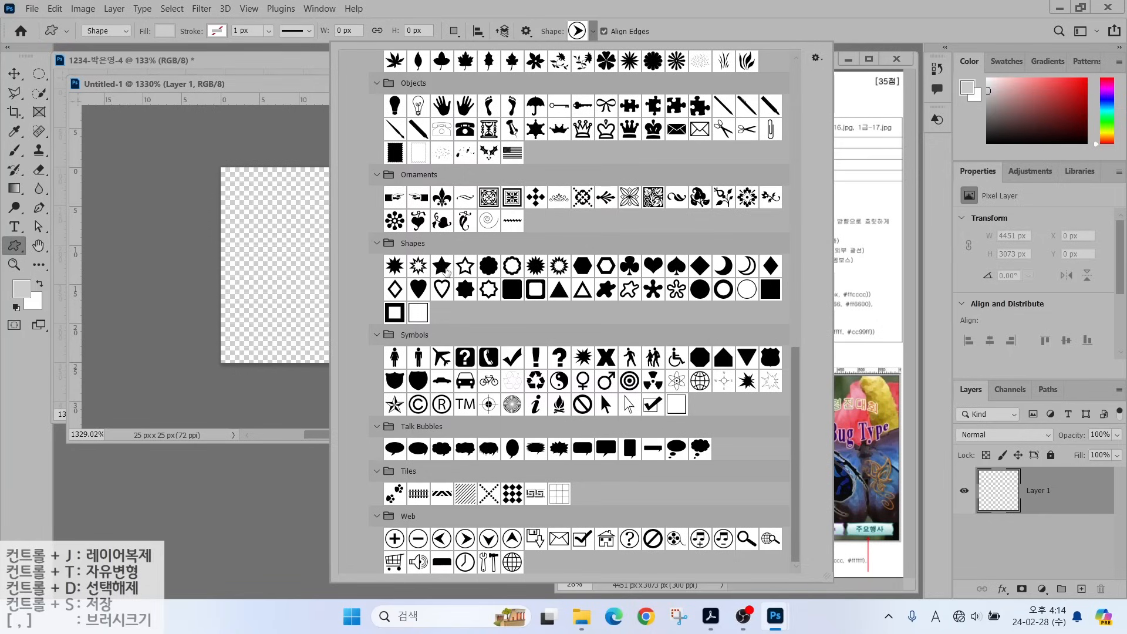
click(443, 267)
click(266, 204)
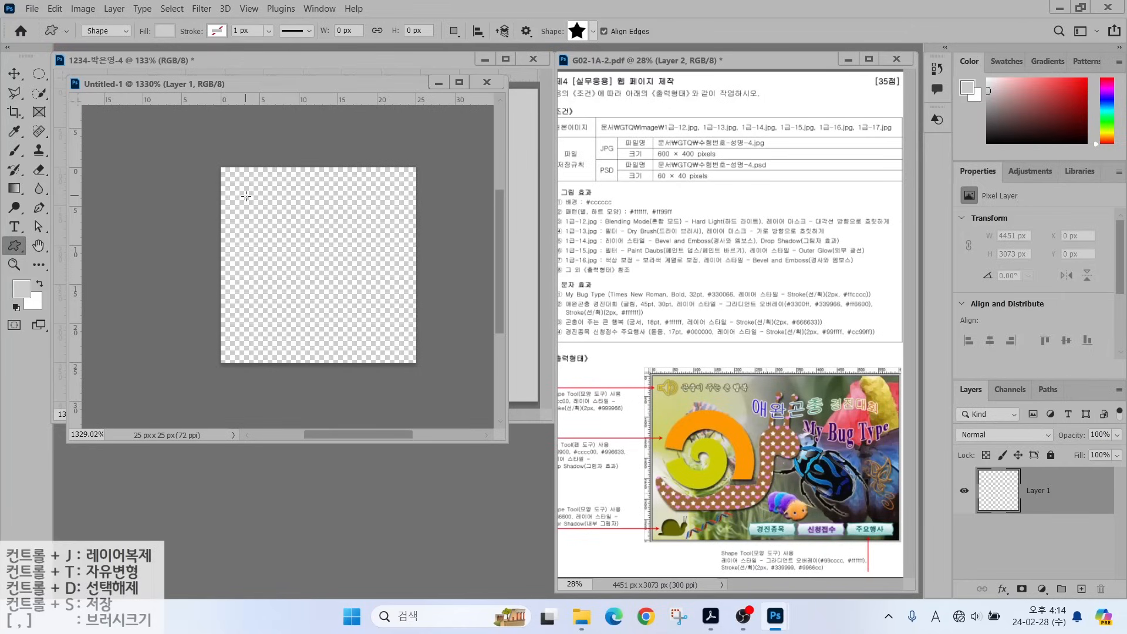
drag(246, 195, 326, 279)
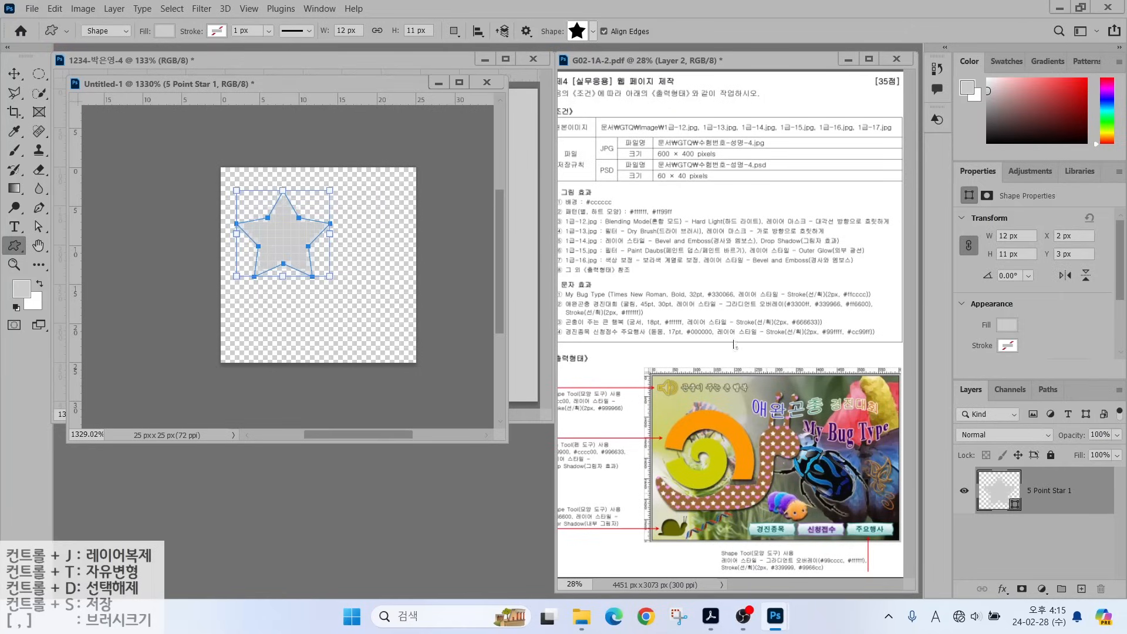
Set the star's fill colour to white #ffffff.
double_click(993, 499)
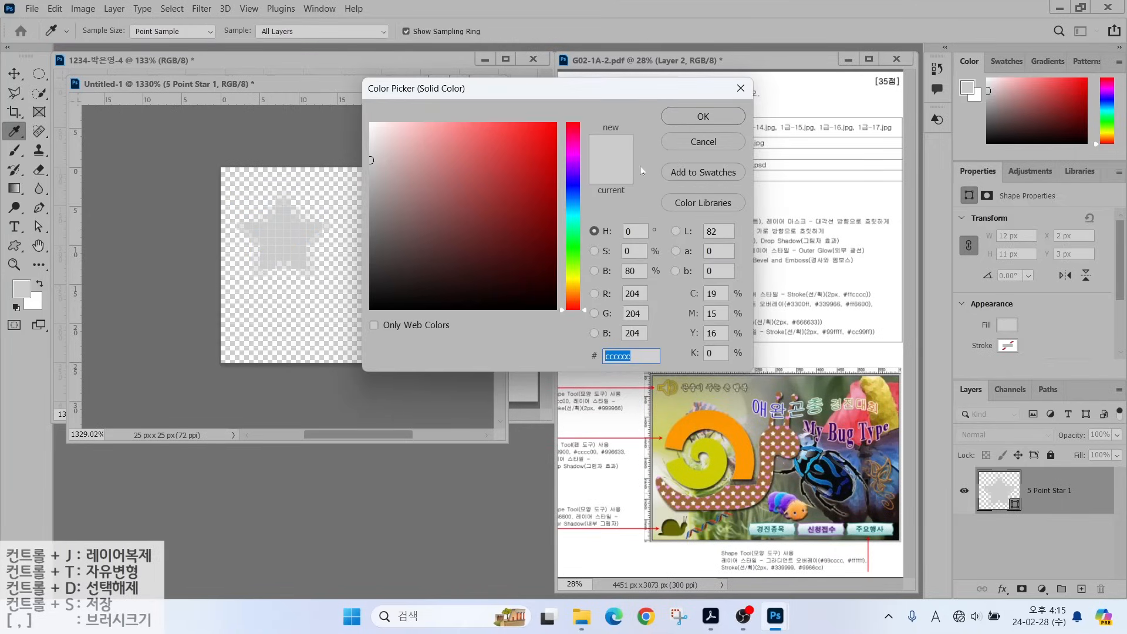
text(ffffff)
click(703, 116)
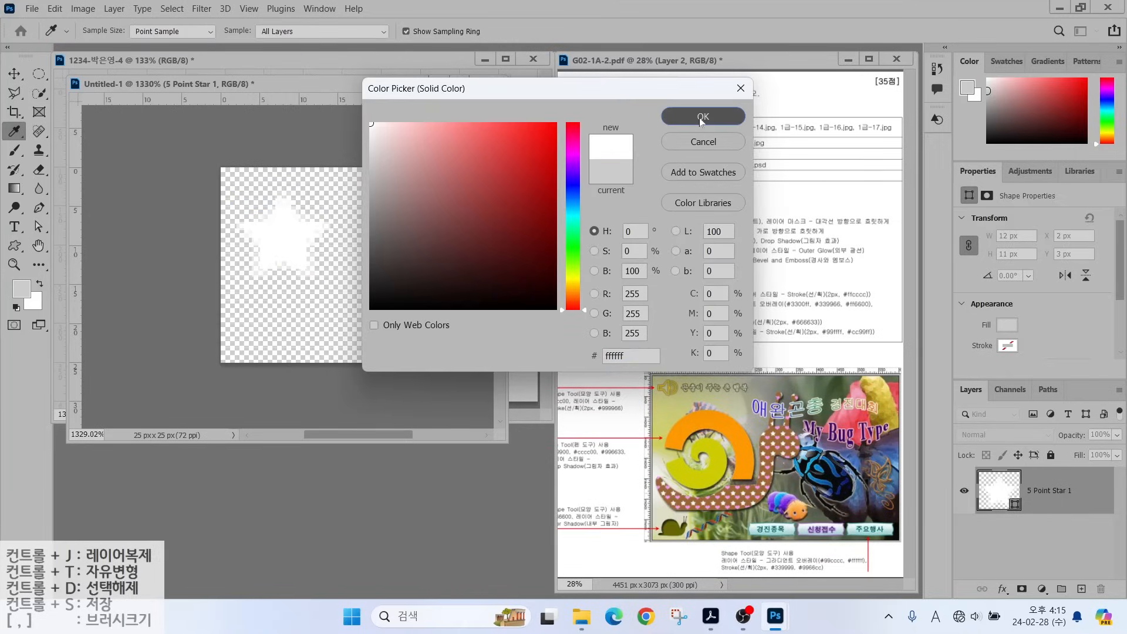
click(576, 33)
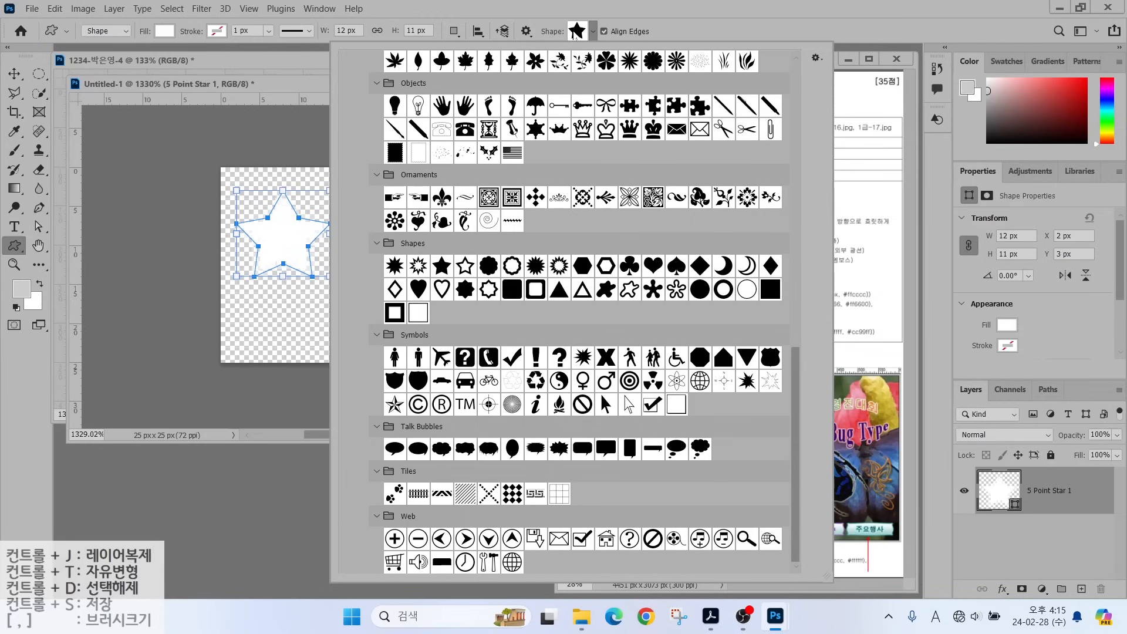
Draw a heart custom shape at the tile's lower right and fill it pink (#ff99ff).
click(653, 265)
drag(314, 261, 396, 345)
double_click(998, 490)
text(f9f)
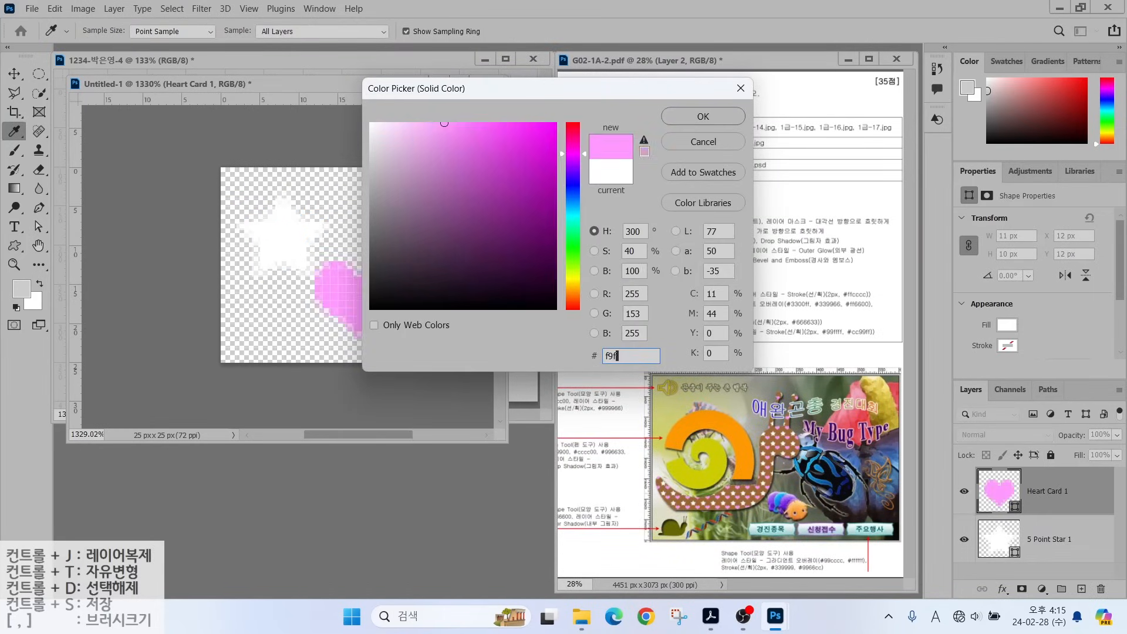
key(Return)
Nudge the heart one pixel right and down, and the star one pixel up and left.
key(v)
drag(351, 301, 358, 308)
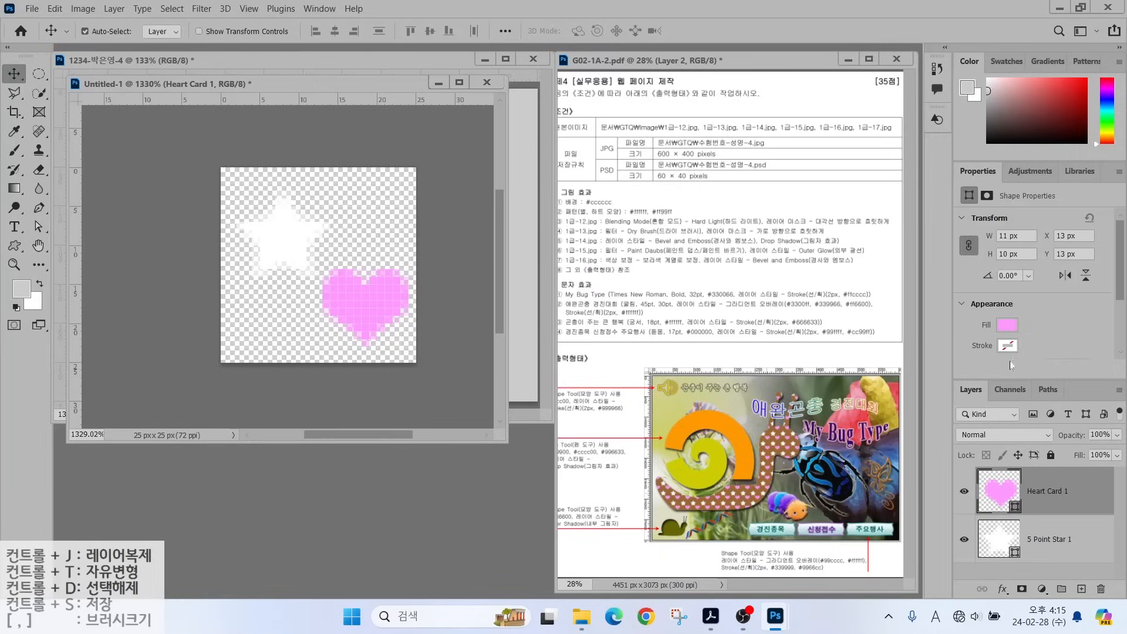
click(992, 541)
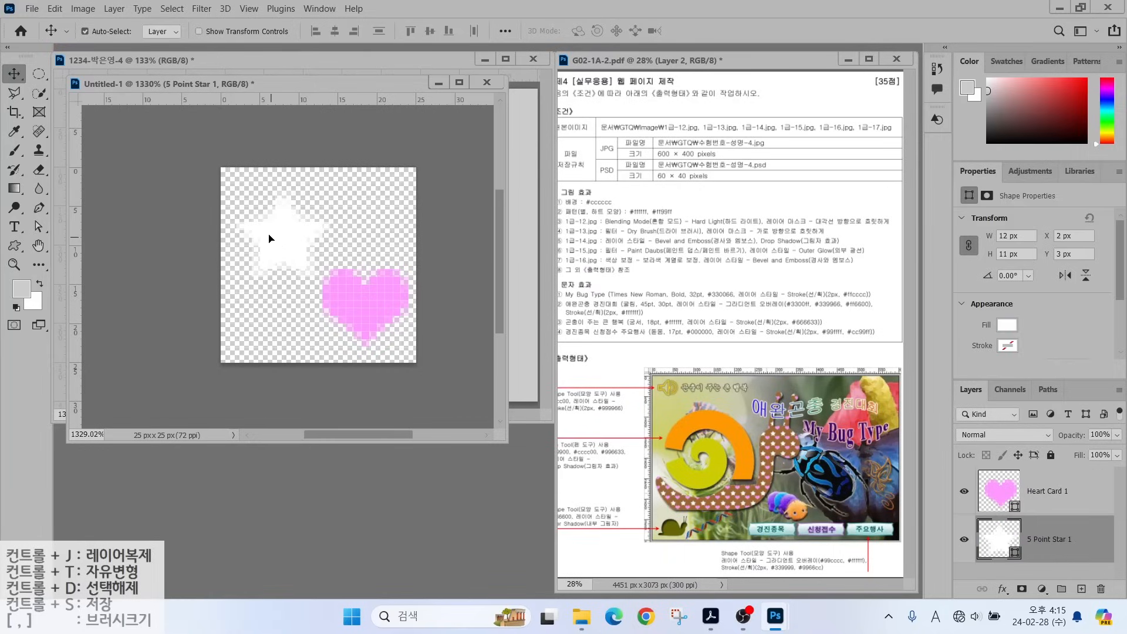
drag(269, 239, 260, 229)
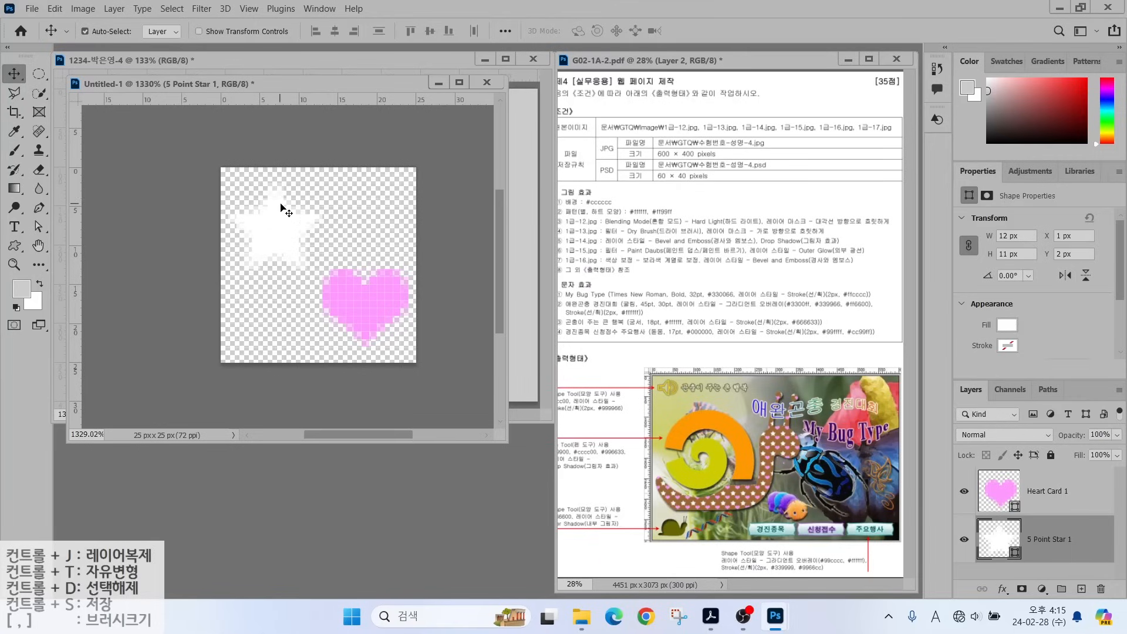
Define the star-and-heart tile as a pattern named '별, 하트 모양'.
click(53, 9)
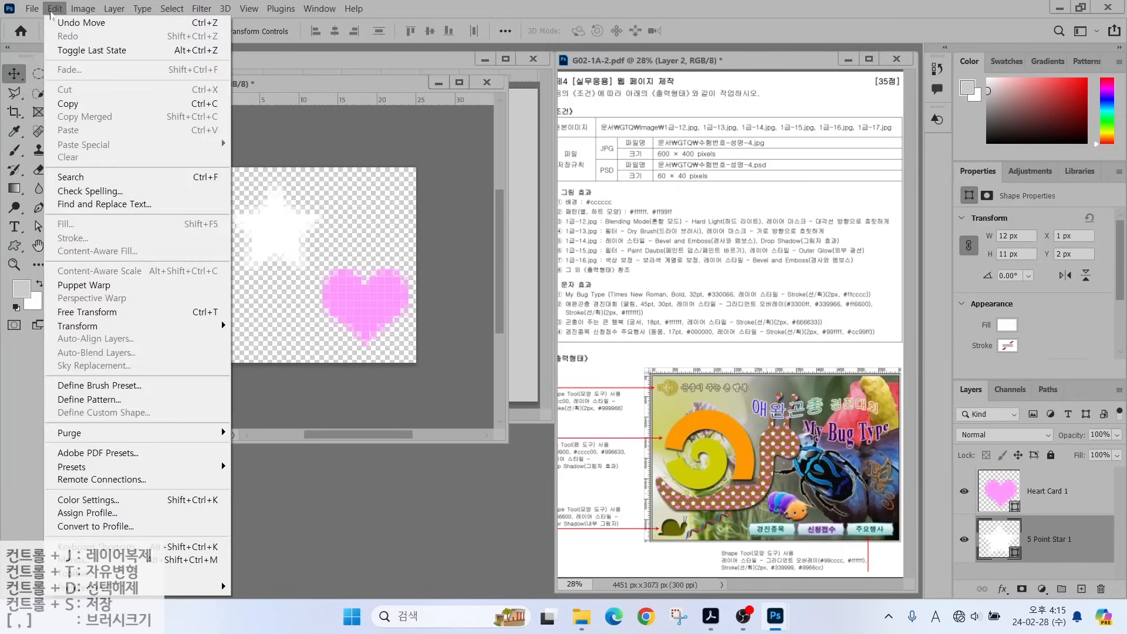
click(114, 401)
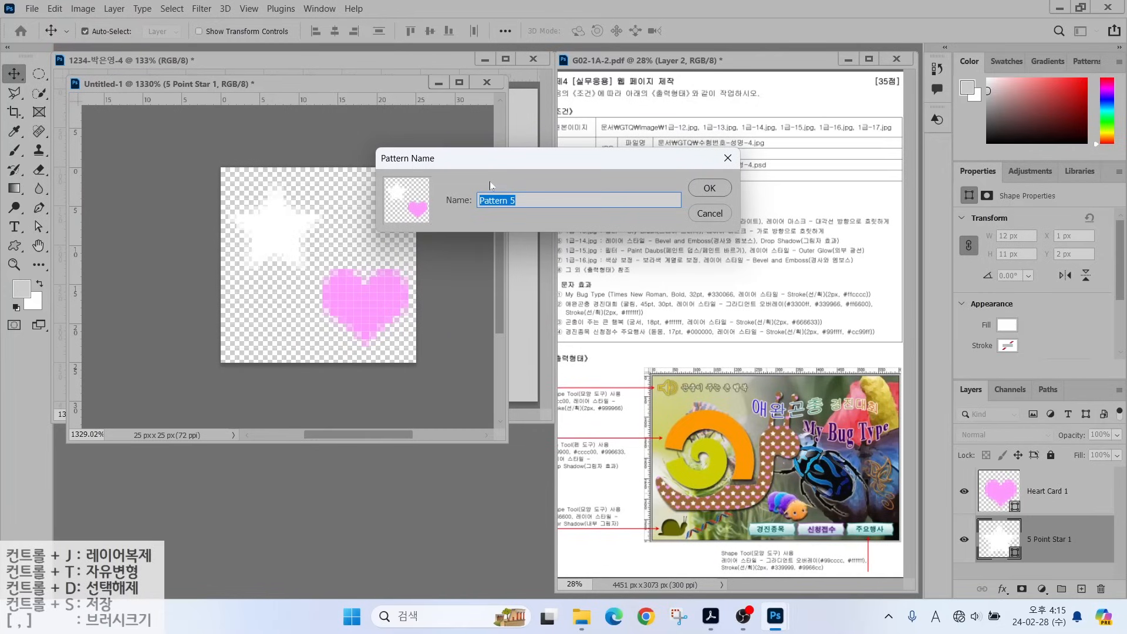
text(벼)
text(ㄹ, 하트 모양)
key(Return)
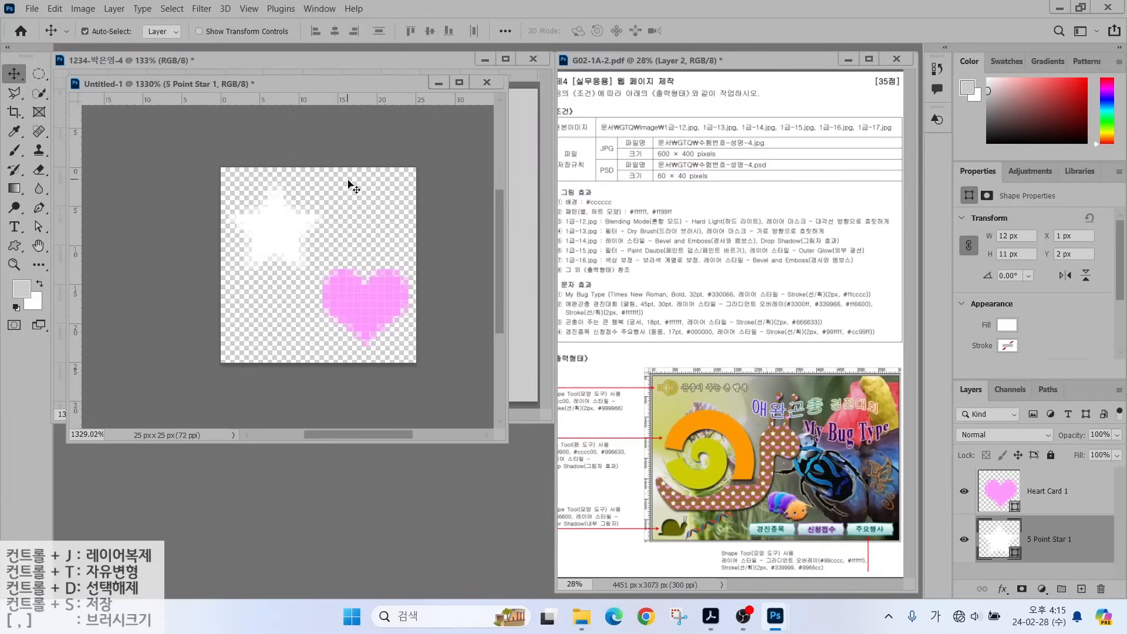
Close the 25×25 tile document without saving its changes.
drag(330, 86, 383, 112)
click(539, 112)
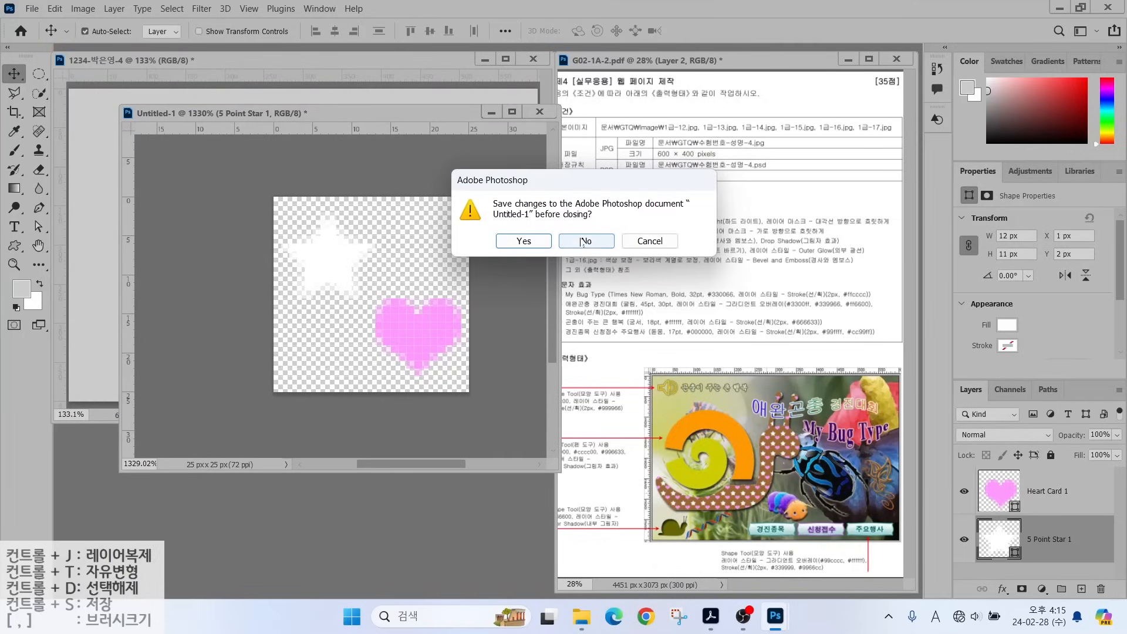
click(574, 242)
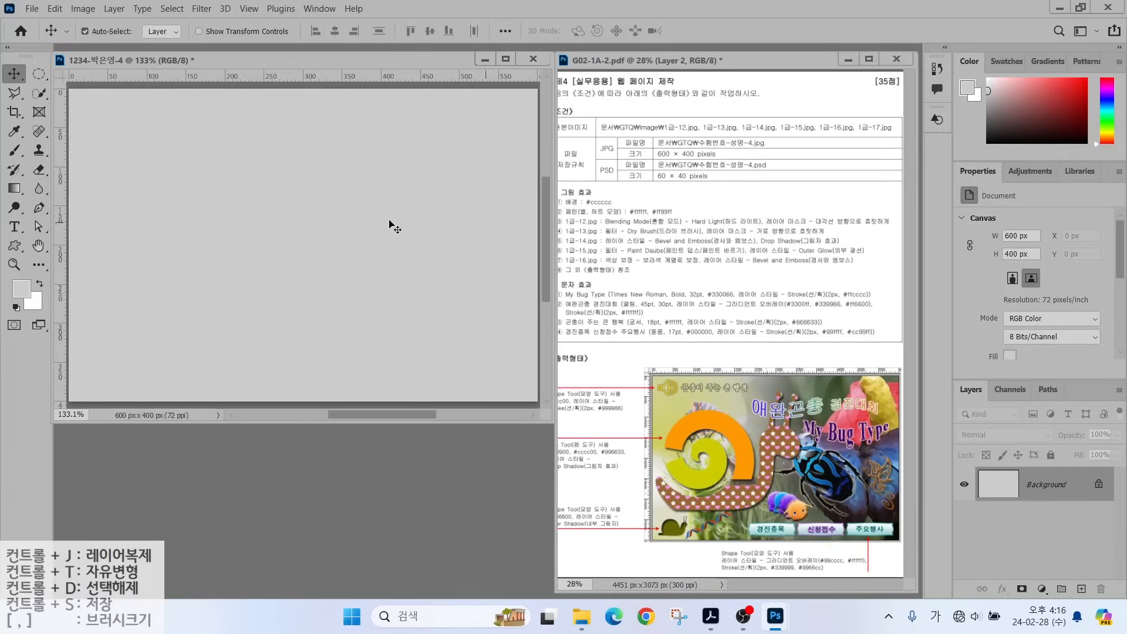
Place image 1급-12.jpg embedded into the 600×400 document and commit it.
click(32, 8)
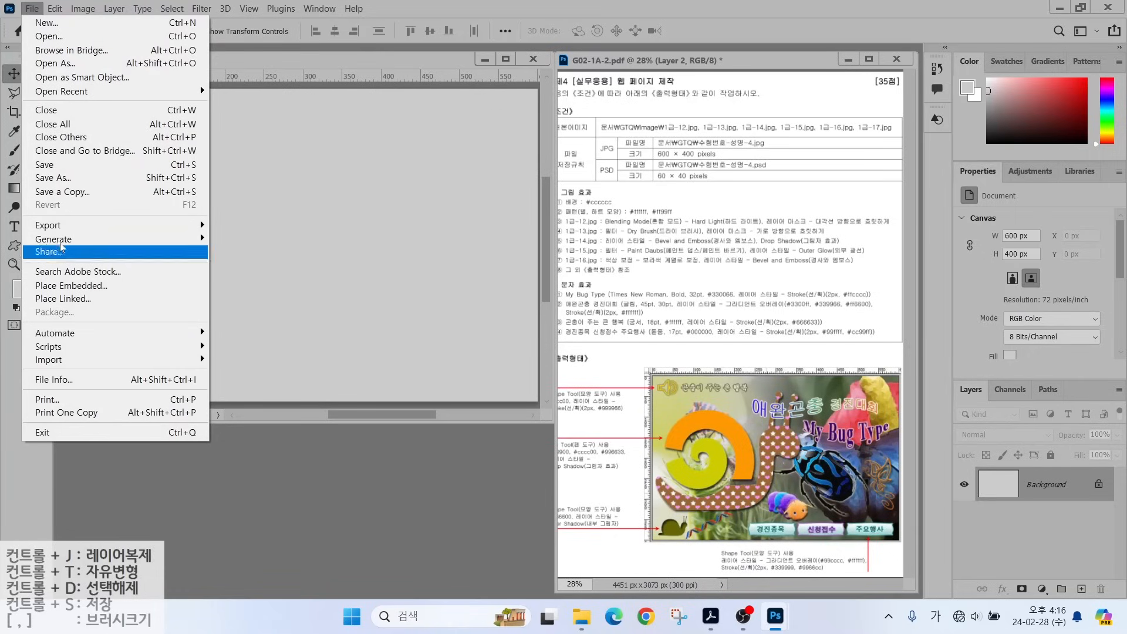
click(64, 287)
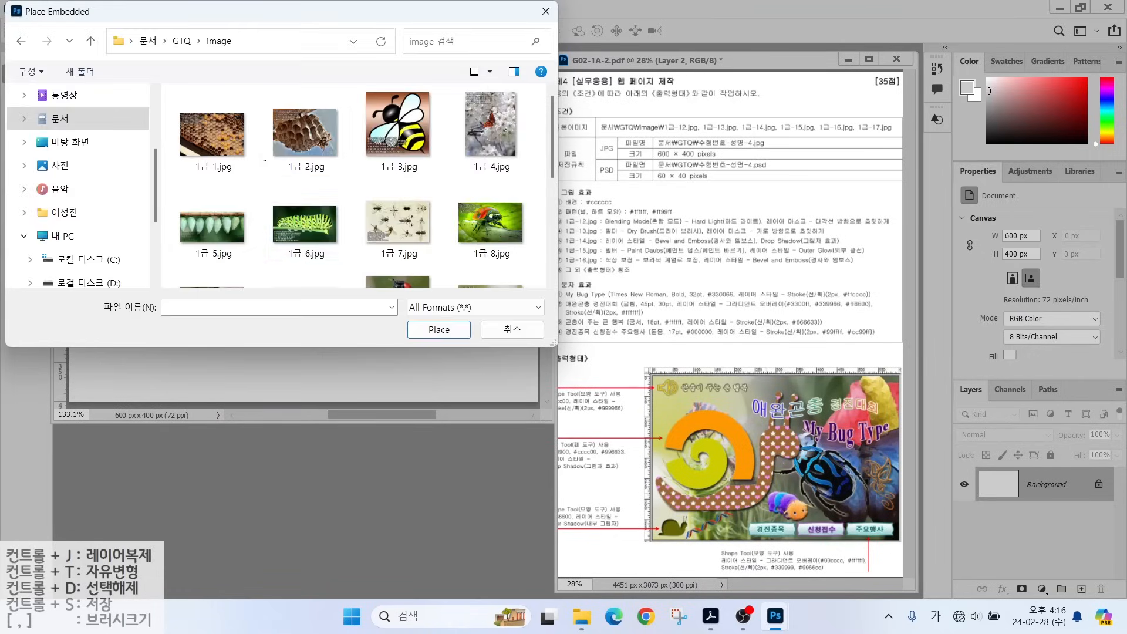
click(490, 247)
click(435, 333)
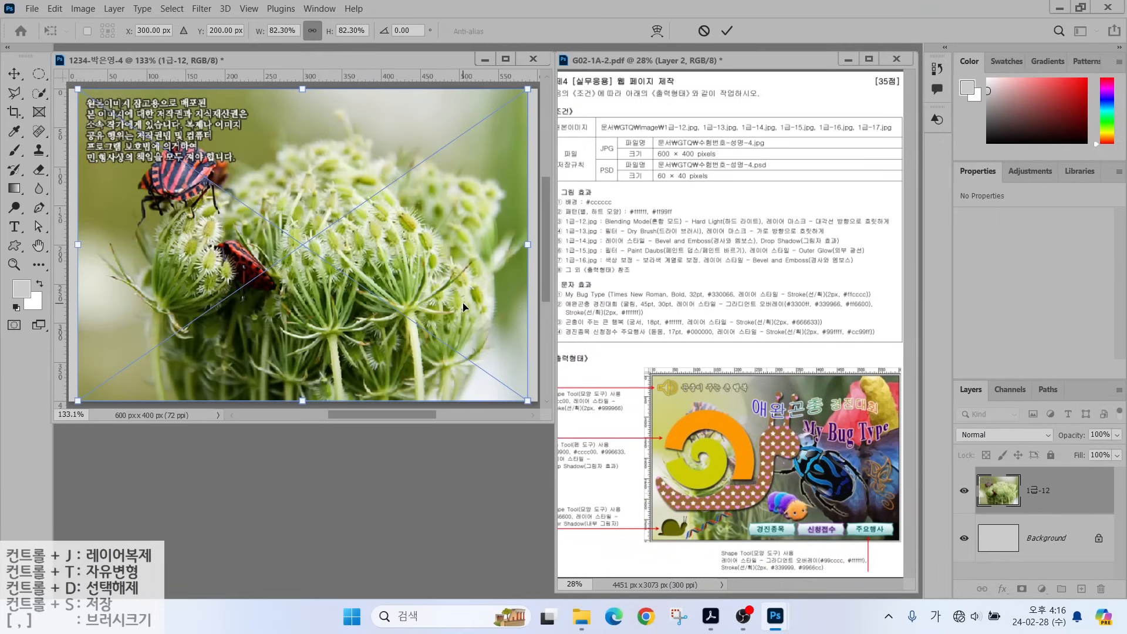
key(Return)
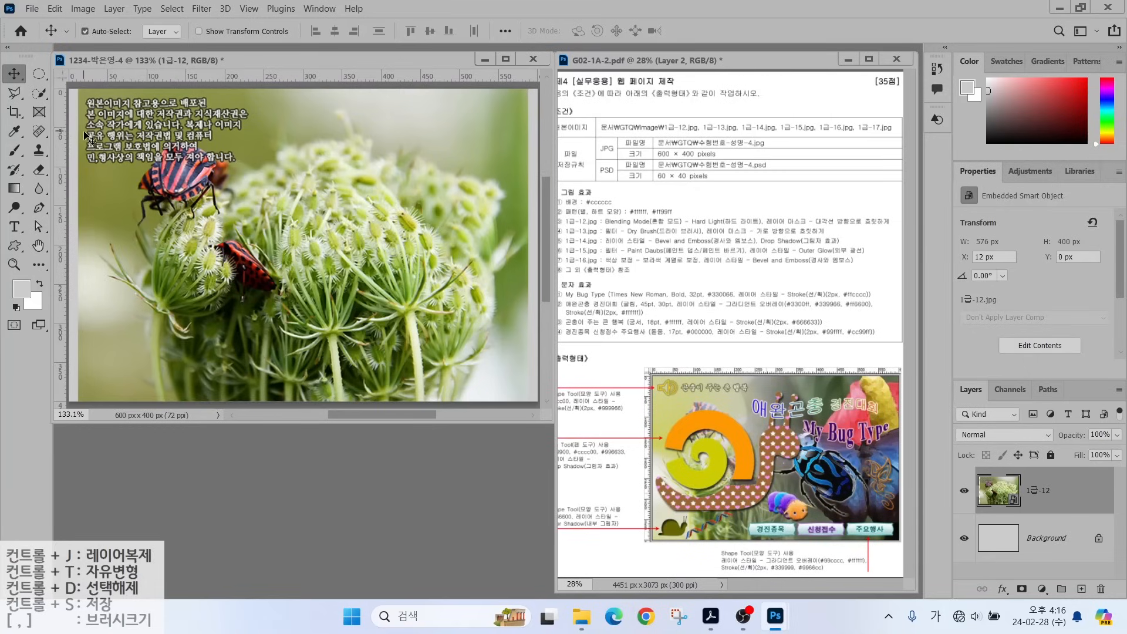
Free-transform the placed image, stretching its sides to cover the full canvas width.
key(ctrl+t)
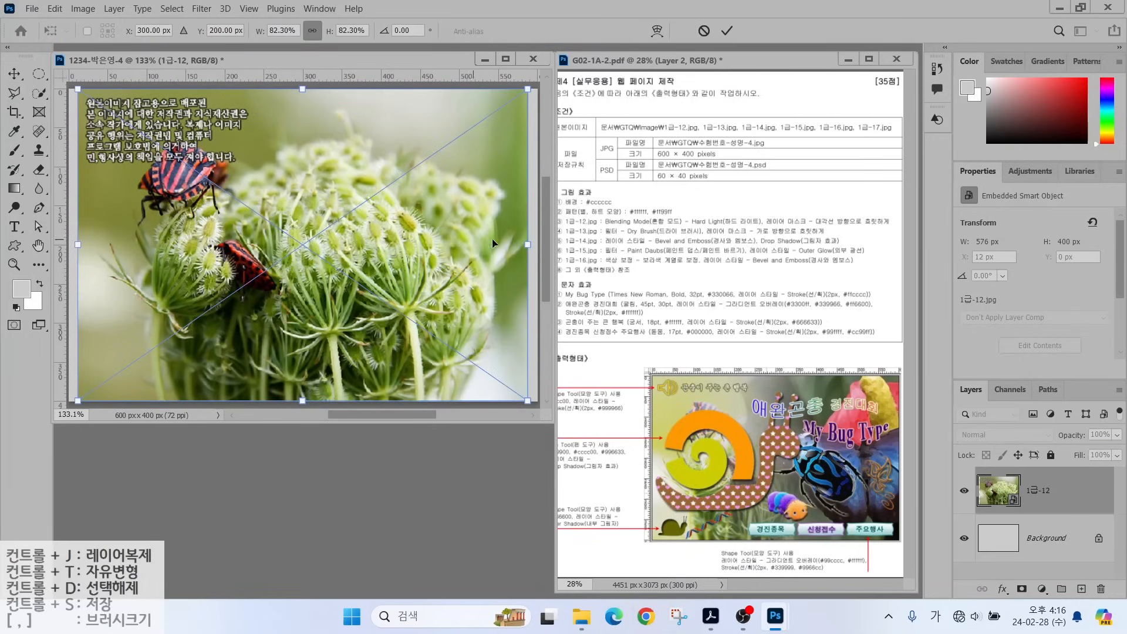
drag(527, 244, 536, 246)
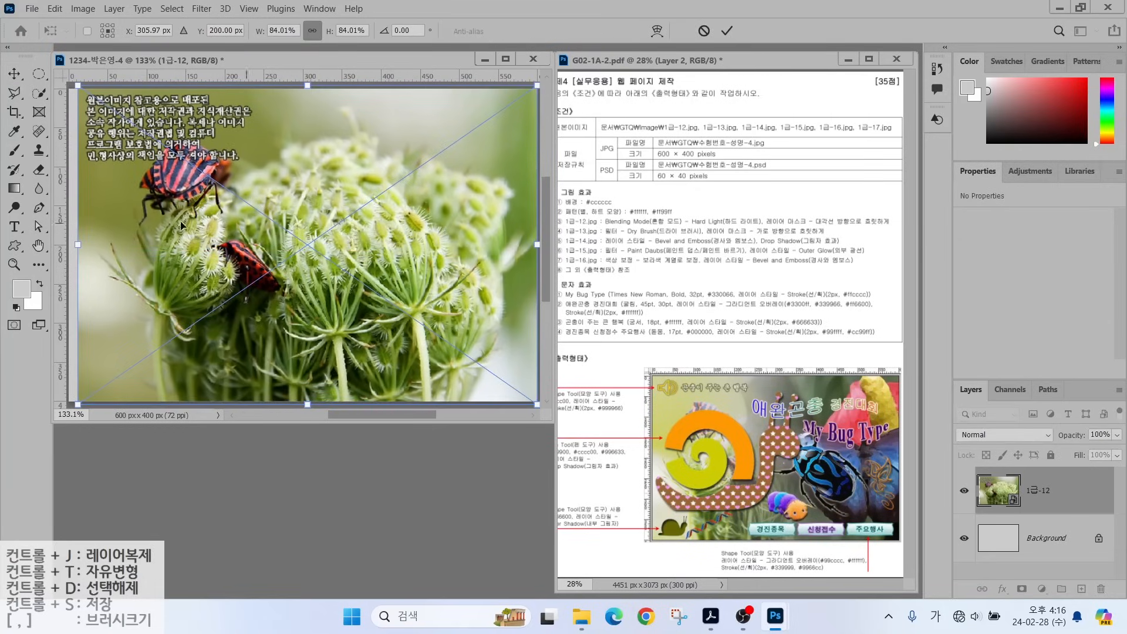
drag(78, 244, 69, 244)
key(Return)
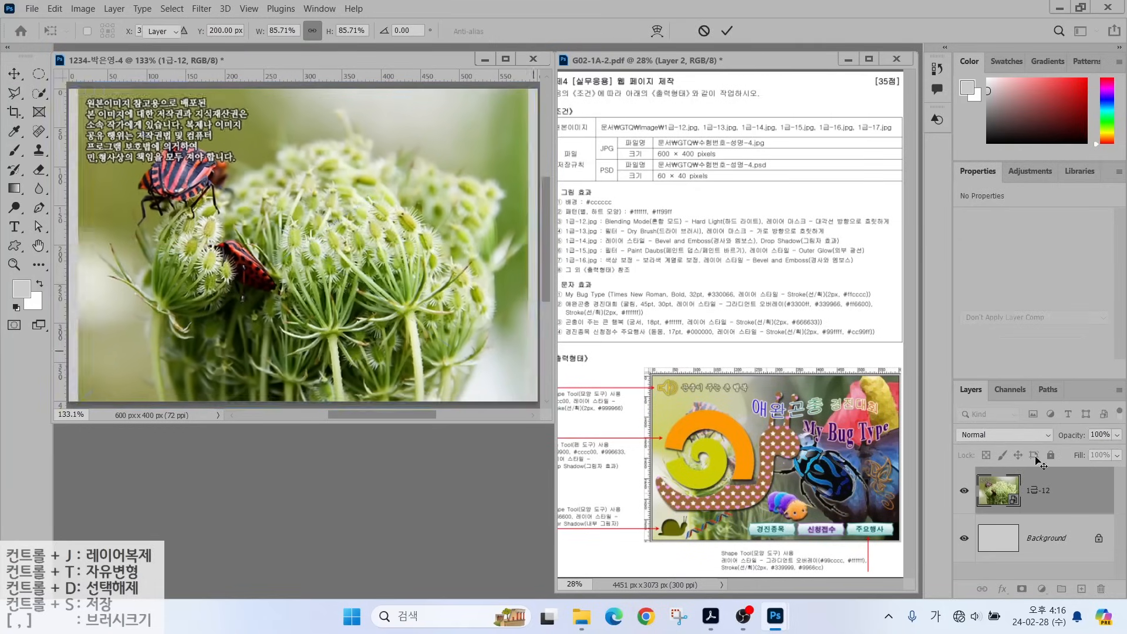
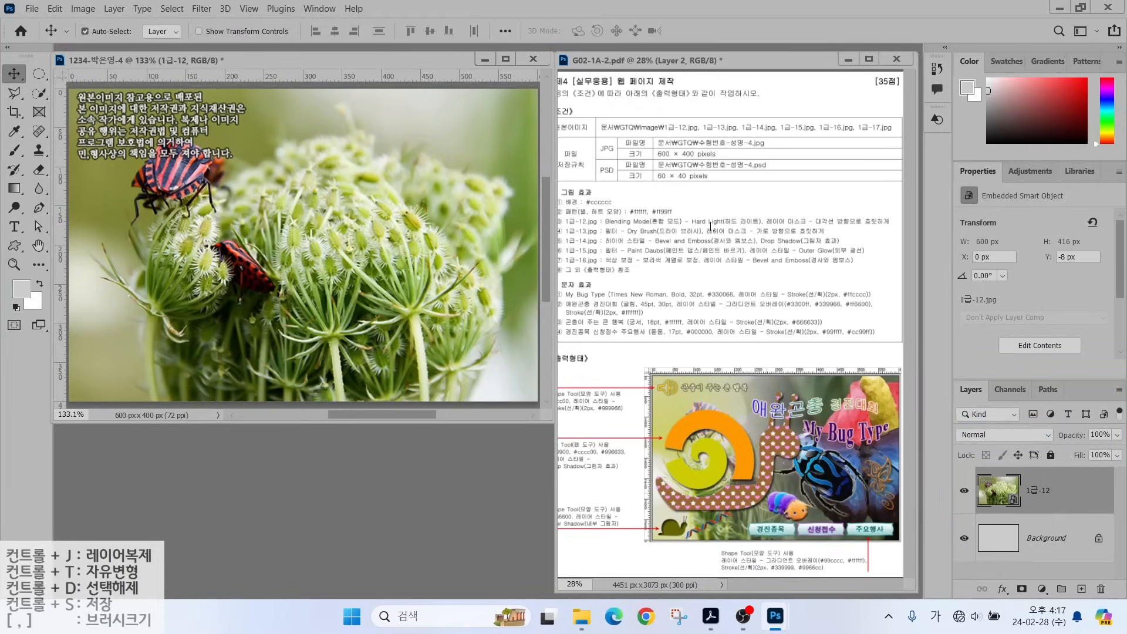
Set layer 1급-12 to Hard Light blending and mark the layer-mask condition on the exam sheet.
click(988, 435)
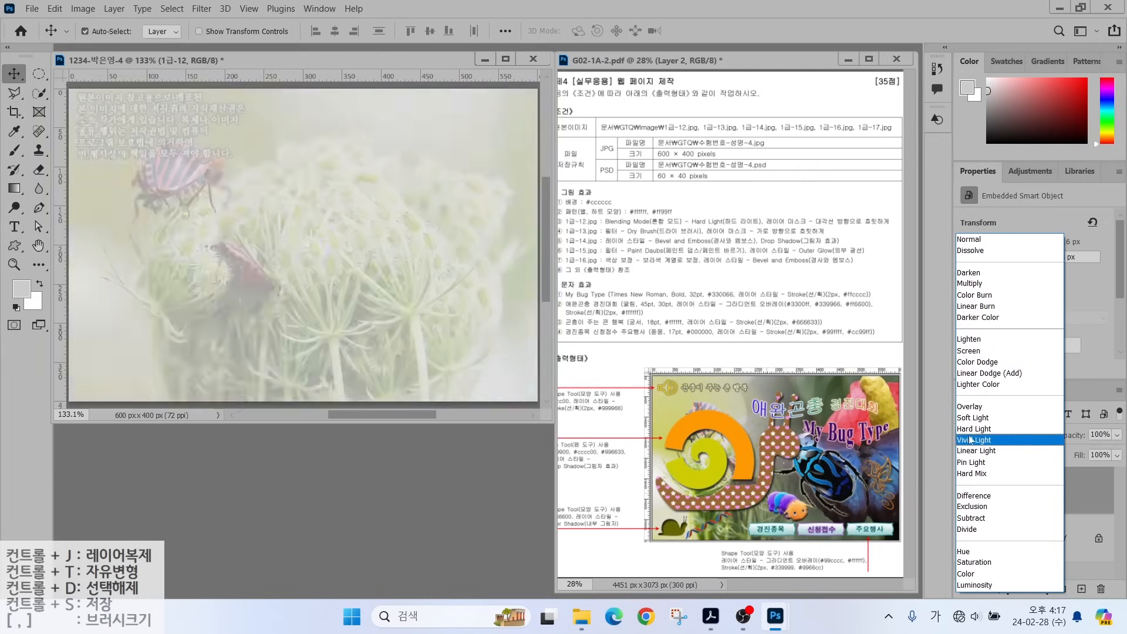
click(967, 434)
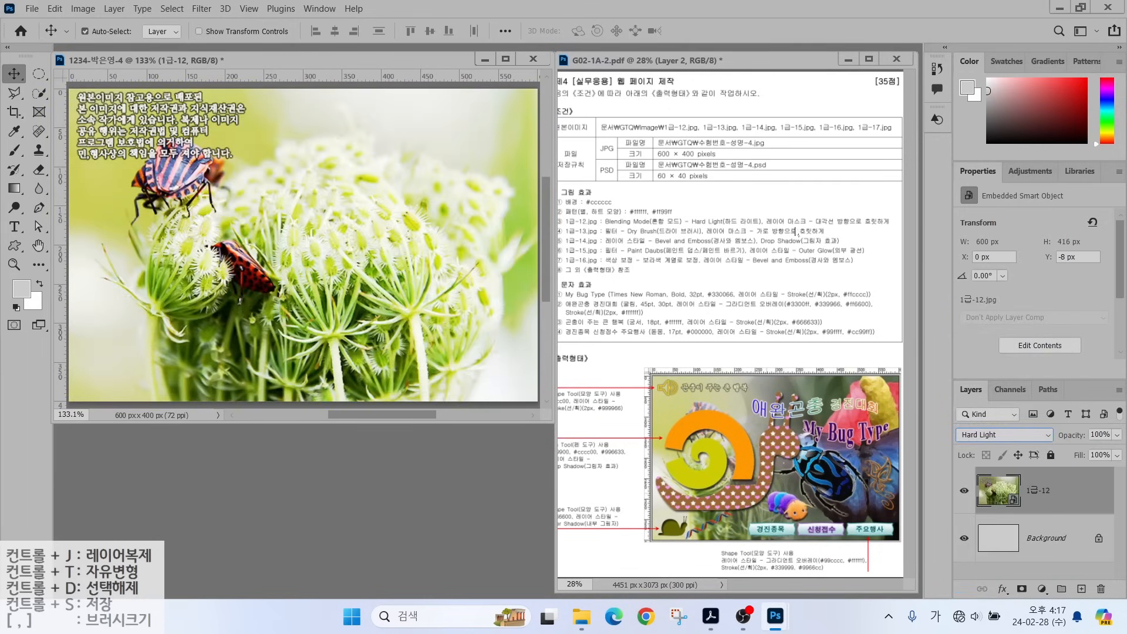
drag(755, 207, 903, 233)
mouse_move(940, 367)
mouse_down()
mouse_move(1102, 562)
mouse_move(1125, 606)
mouse_up()
drag(1011, 575, 1050, 604)
drag(1064, 549, 1023, 585)
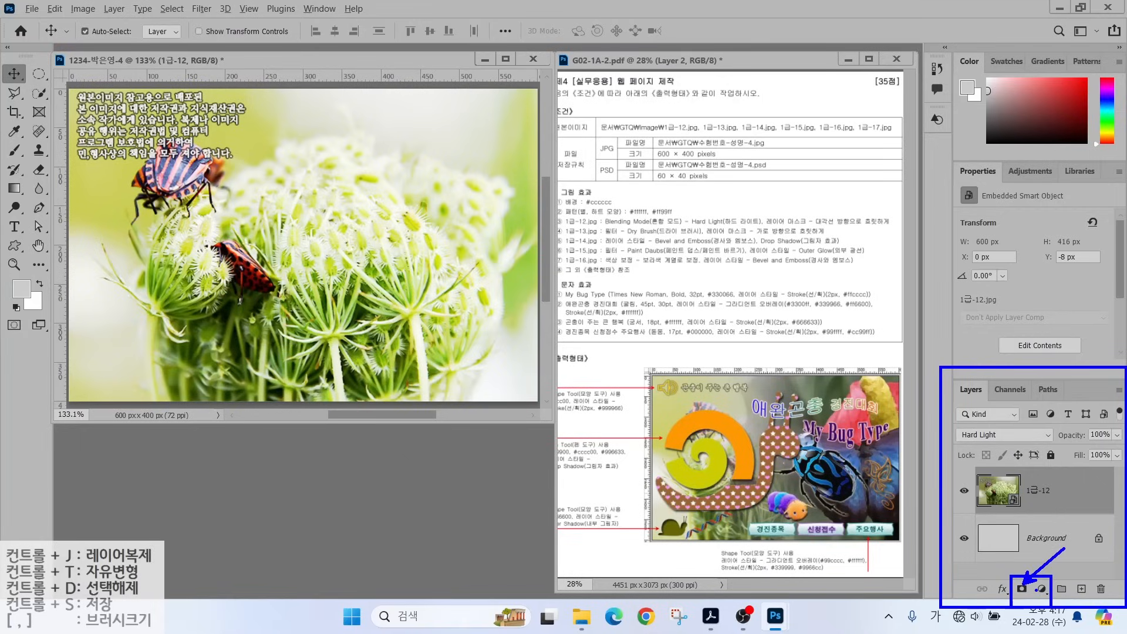
Add a layer mask to the flower layer 1급-12 and switch to the Gradient tool.
click(1022, 588)
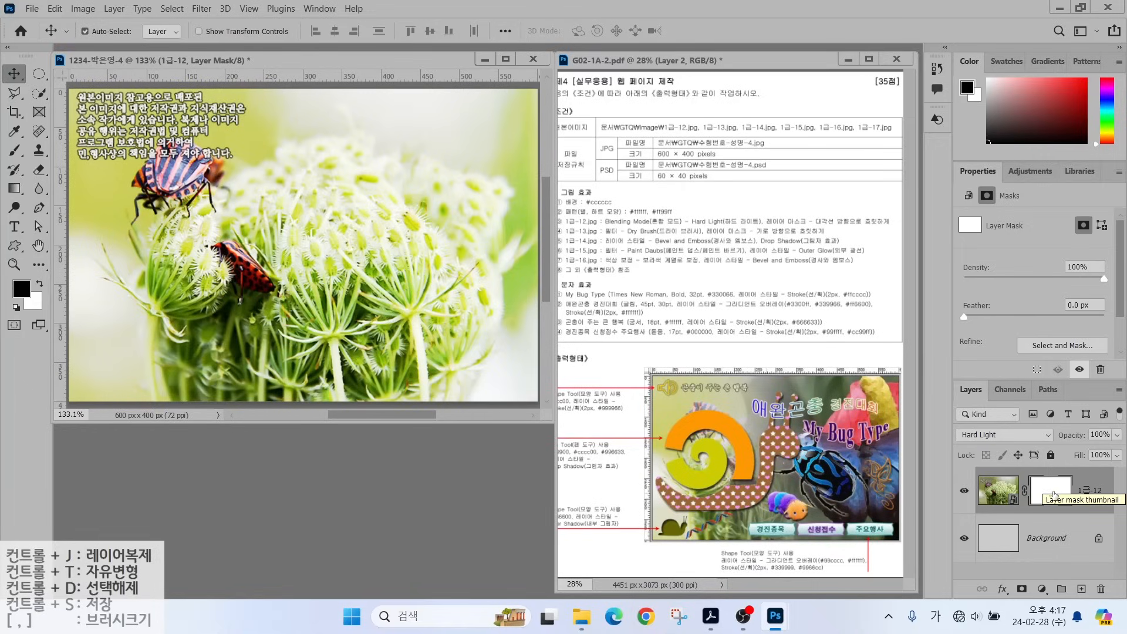
key(alt)
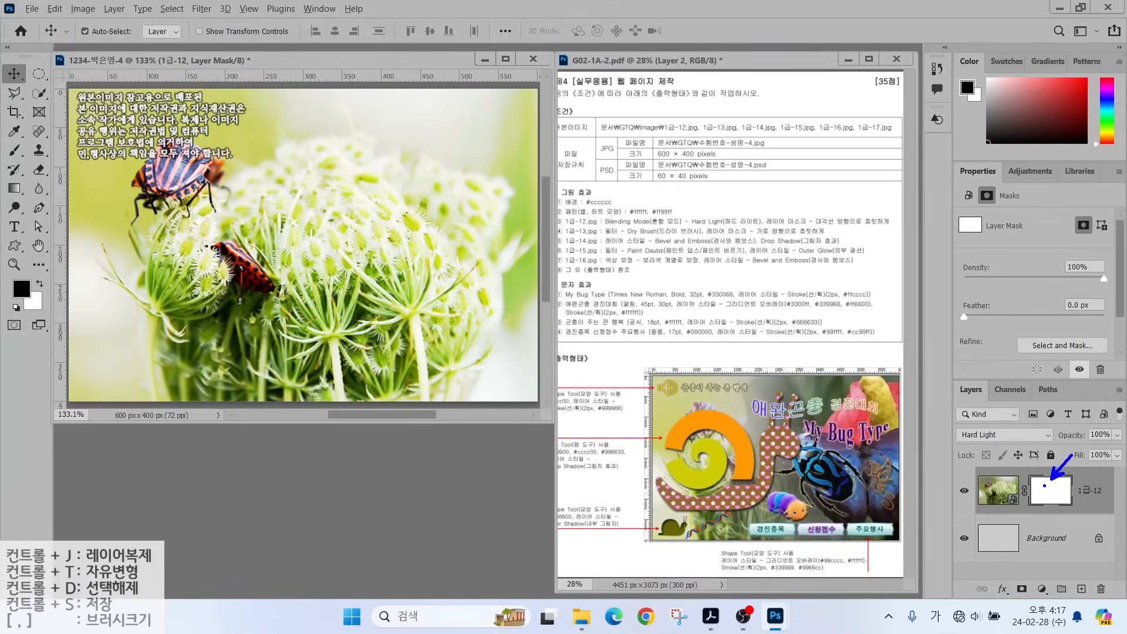
key(g)
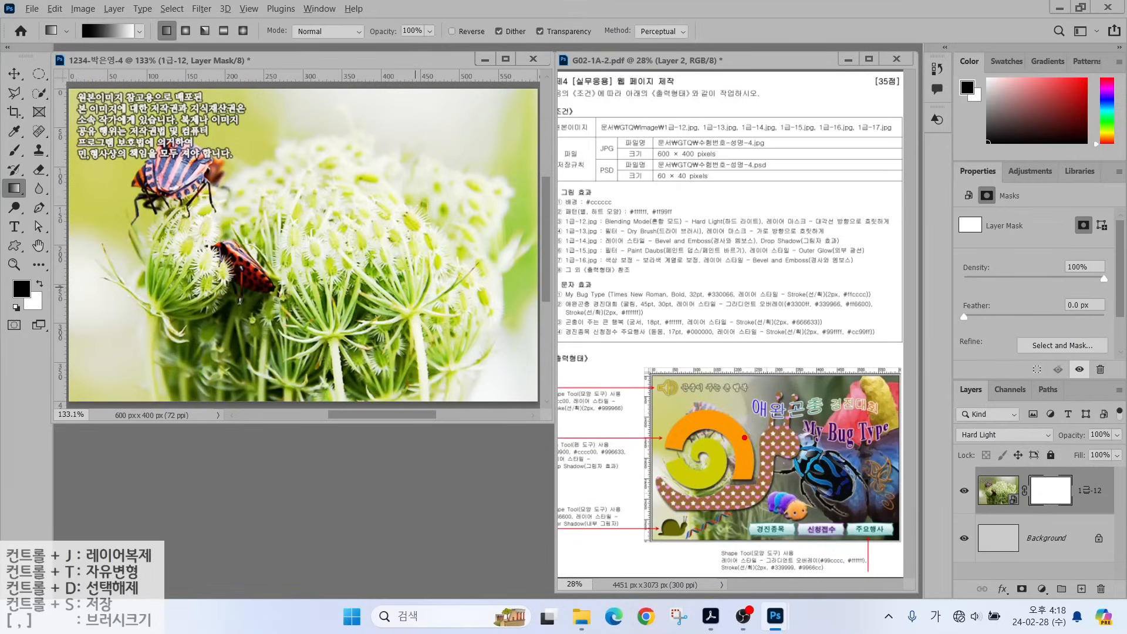
Circle and annotate the orange spiral and the blue beetle in the sample output.
mouse_move(738, 444)
mouse_down()
mouse_move(591, 435)
mouse_move(752, 464)
mouse_up()
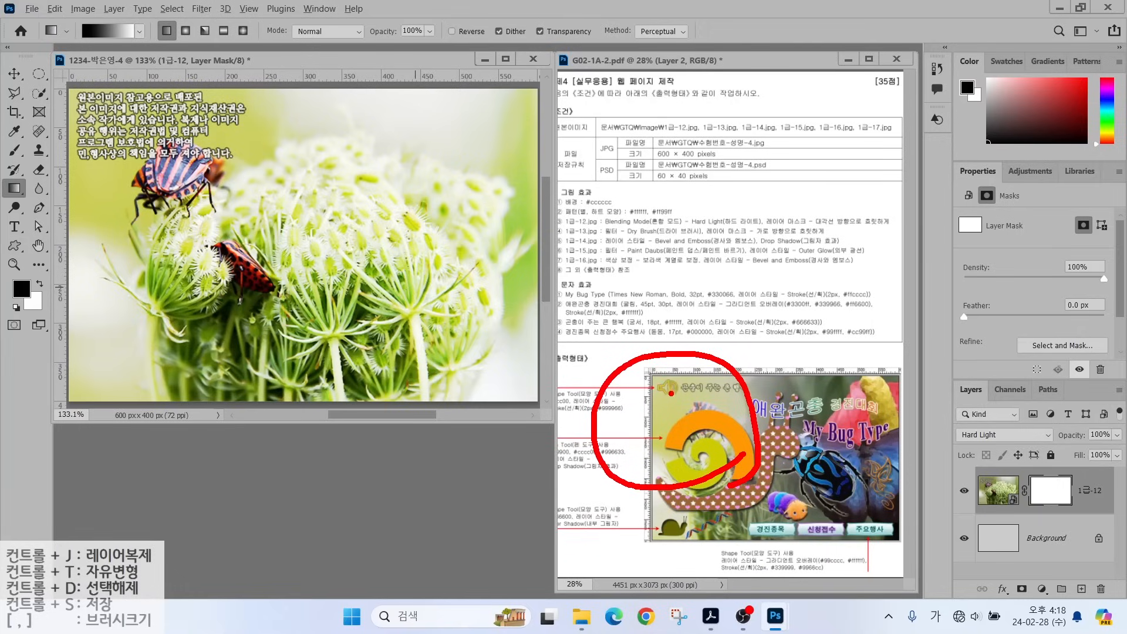
mouse_move(650, 404)
mouse_down()
mouse_move(691, 403)
mouse_move(660, 401)
mouse_up()
mouse_move(669, 410)
mouse_down()
mouse_move(659, 426)
mouse_move(697, 428)
mouse_move(697, 443)
mouse_up()
drag(672, 440, 713, 456)
mouse_move(888, 506)
mouse_down()
mouse_move(805, 488)
mouse_move(893, 514)
mouse_up()
mouse_move(821, 431)
mouse_down()
mouse_move(873, 431)
mouse_move(860, 467)
mouse_up()
mouse_move(868, 449)
mouse_down()
mouse_move(901, 436)
mouse_move(901, 464)
mouse_up()
mouse_move(857, 476)
mouse_down()
mouse_move(857, 499)
mouse_move(909, 505)
mouse_up()
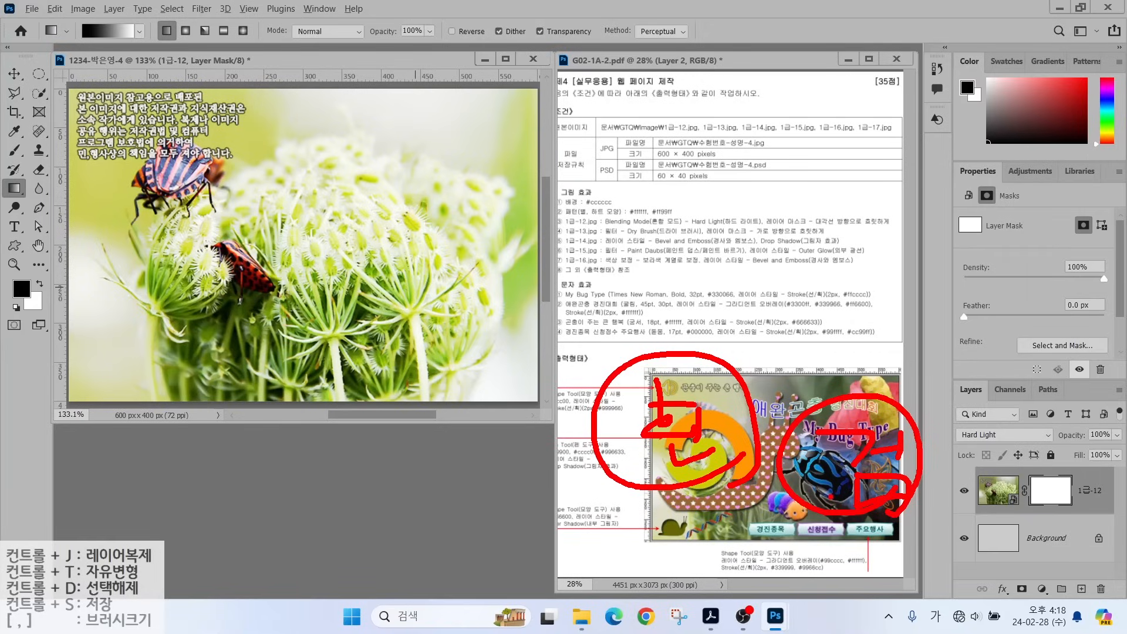
Sketch the black-to-white diagonal gradient direction and underline the mask condition, then clear the annotations.
mouse_move(99, 39)
mouse_down()
mouse_move(64, 24)
mouse_move(99, 33)
mouse_up()
mouse_move(438, 214)
mouse_down()
mouse_move(431, 236)
mouse_move(178, 241)
mouse_move(234, 210)
mouse_up()
drag(153, 242, 207, 273)
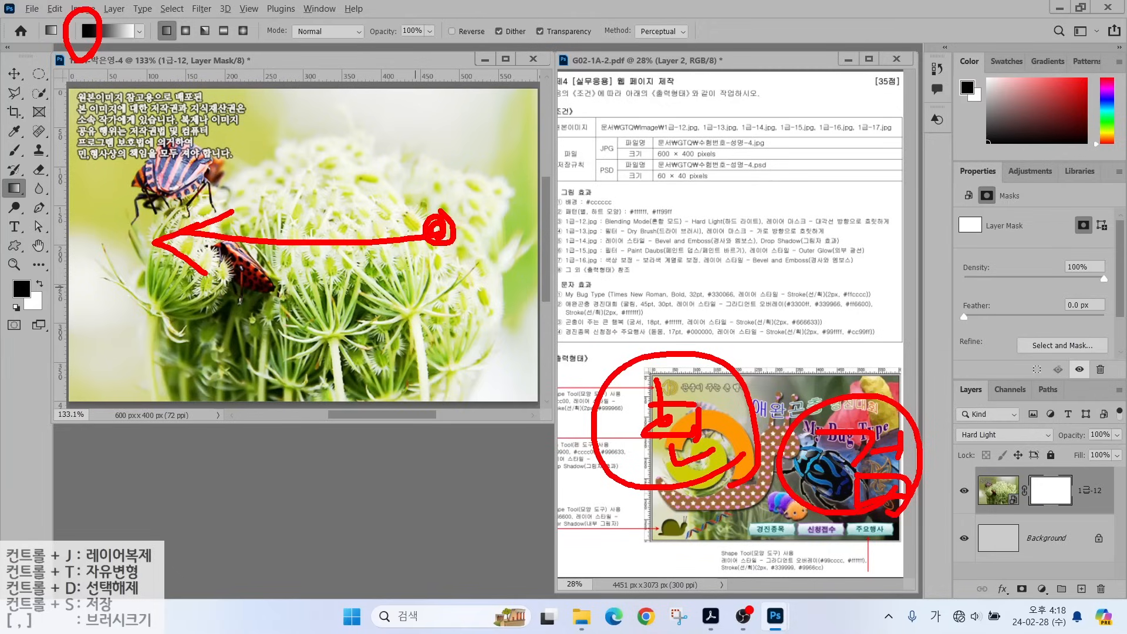
drag(799, 232, 907, 232)
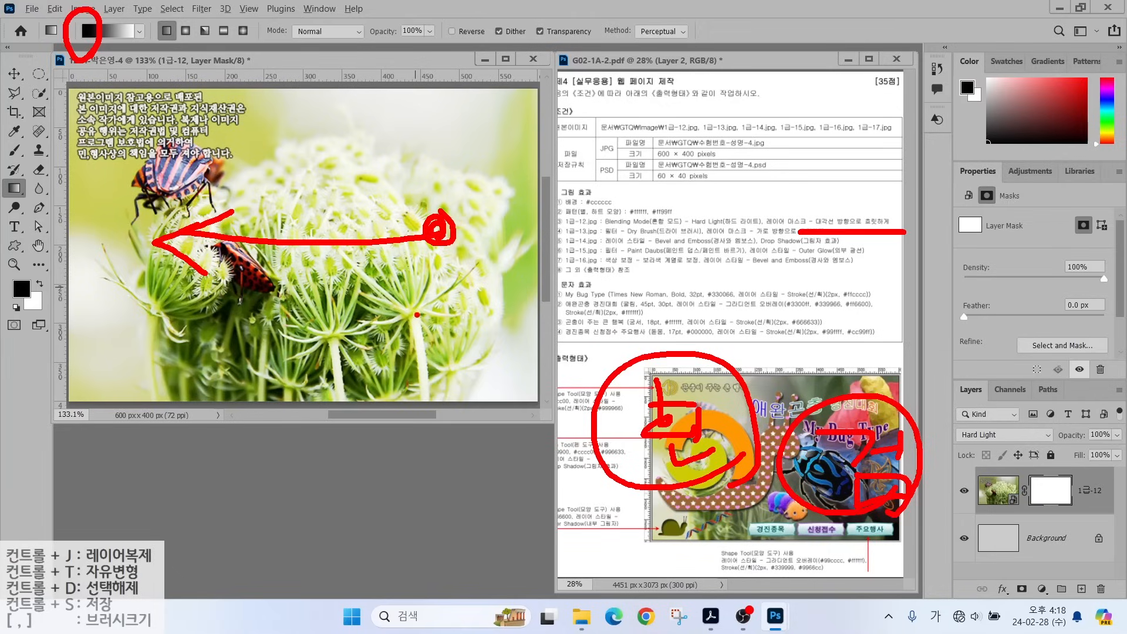
mouse_move(461, 323)
mouse_down()
mouse_move(487, 326)
mouse_move(228, 186)
mouse_move(185, 148)
mouse_move(168, 156)
mouse_move(202, 211)
mouse_up()
mouse_move(438, 128)
mouse_down()
mouse_move(463, 134)
mouse_move(467, 120)
mouse_move(199, 302)
mouse_move(232, 312)
mouse_up()
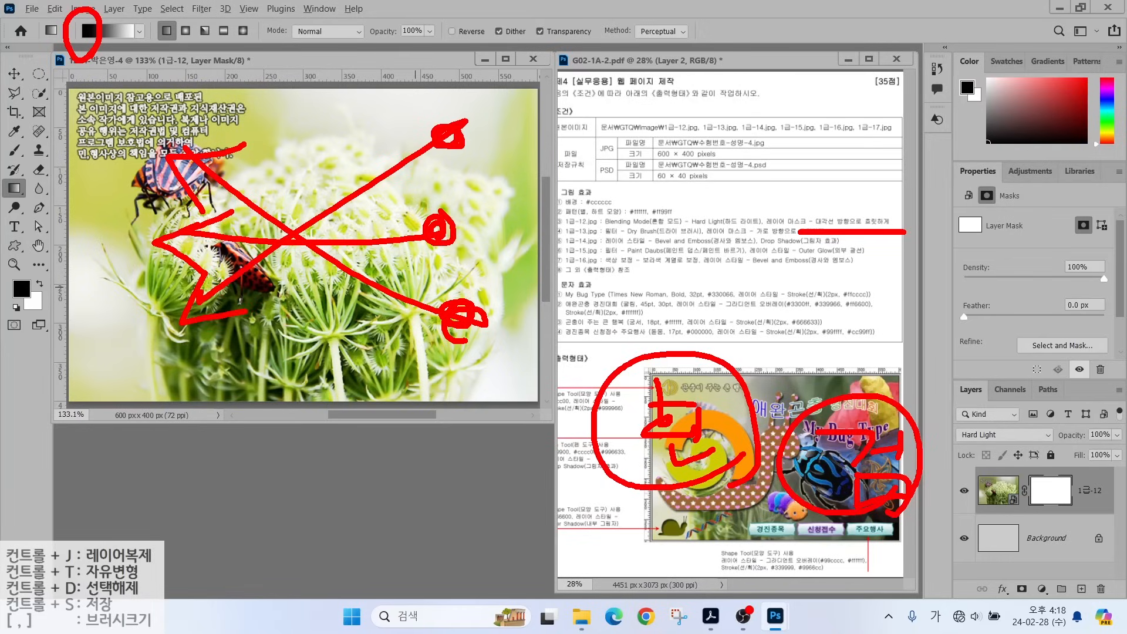
key(Escape)
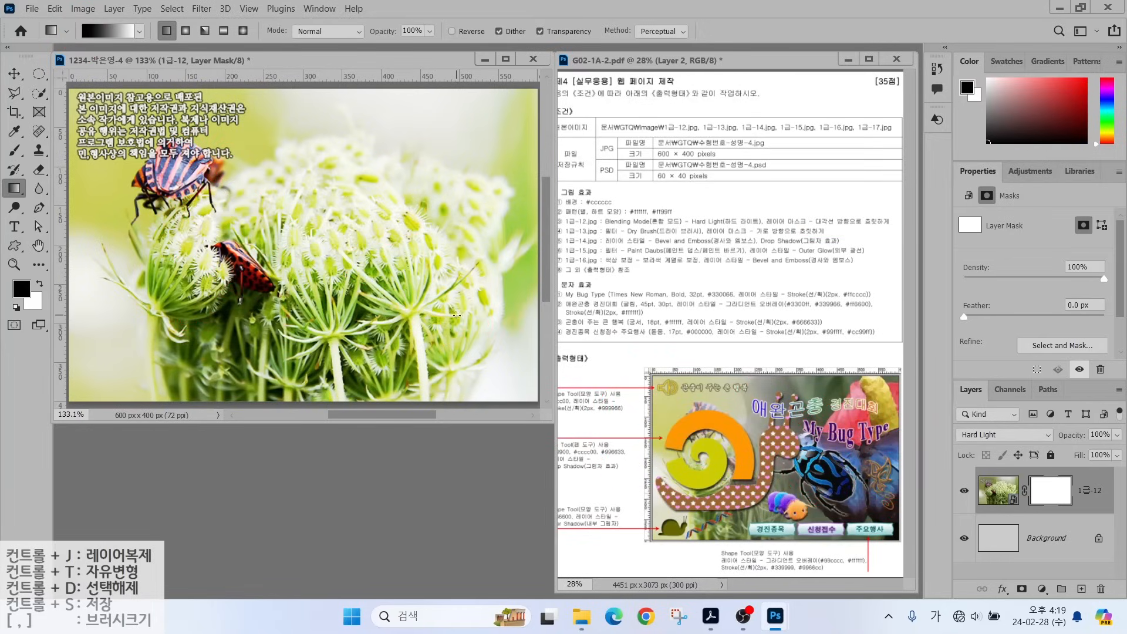
Drag a black-to-white gradient on the mask so the photo fades from top-left toward bottom-right.
drag(457, 315, 183, 153)
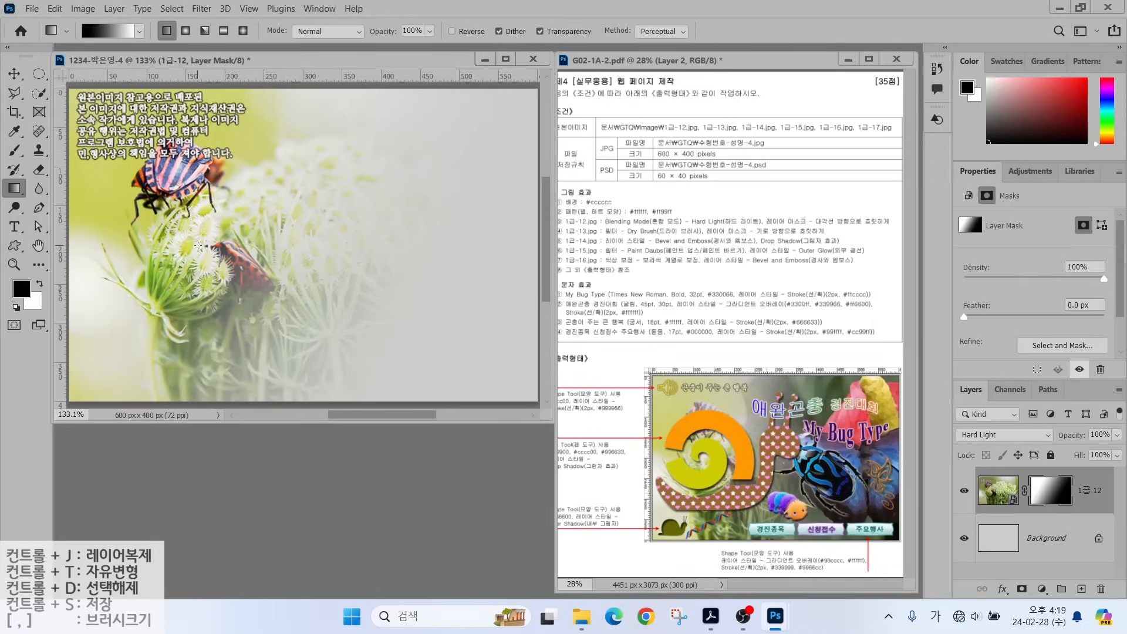
drag(451, 119, 263, 274)
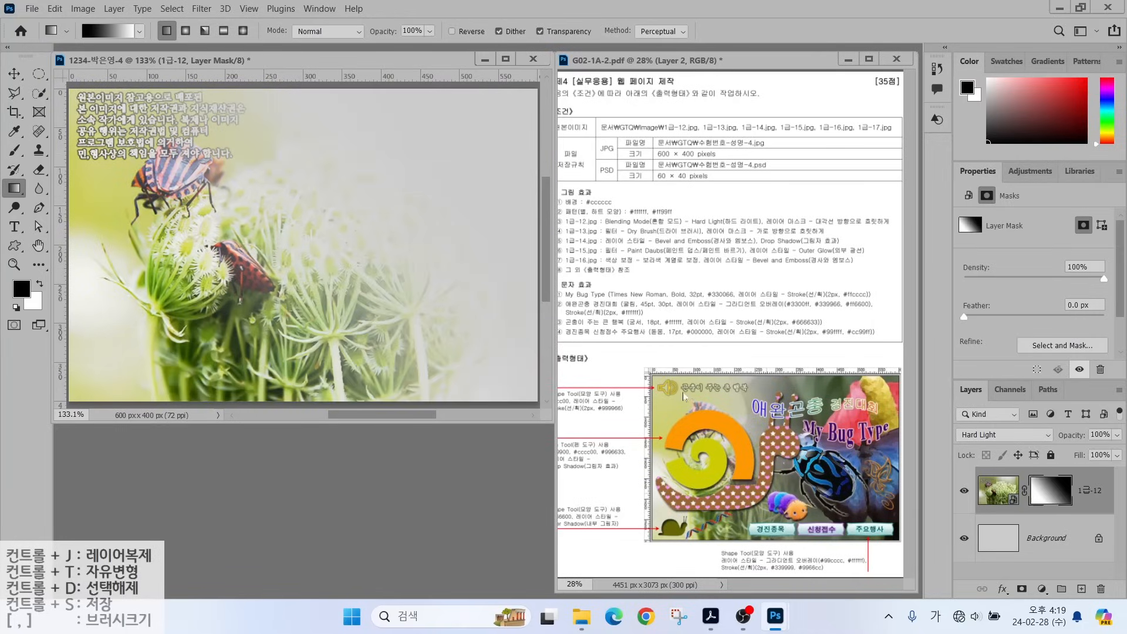
drag(437, 327, 185, 155)
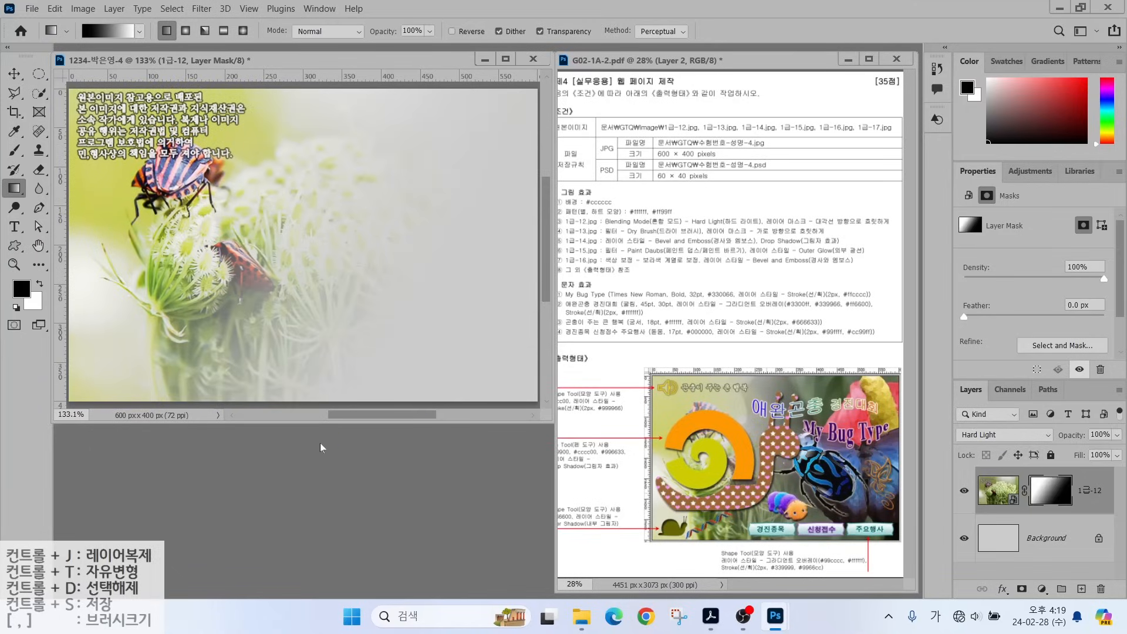
key(ctrl+o)
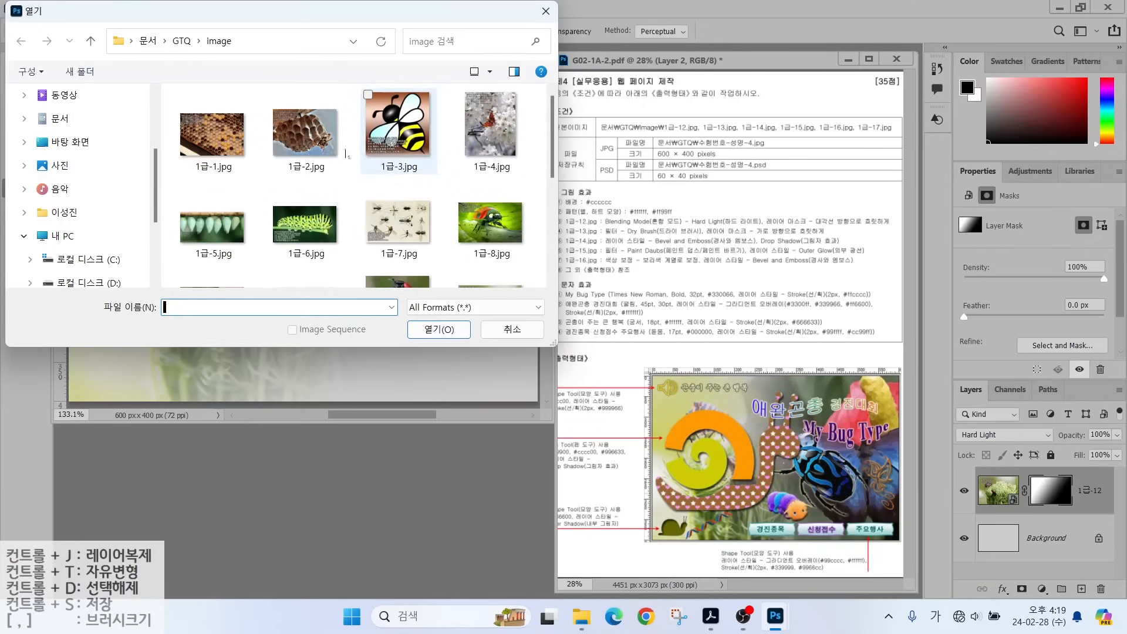
Open 1급-13.jpg, drag it into the composite with the Move tool, and close the source.
scroll(411, 246, down, 2)
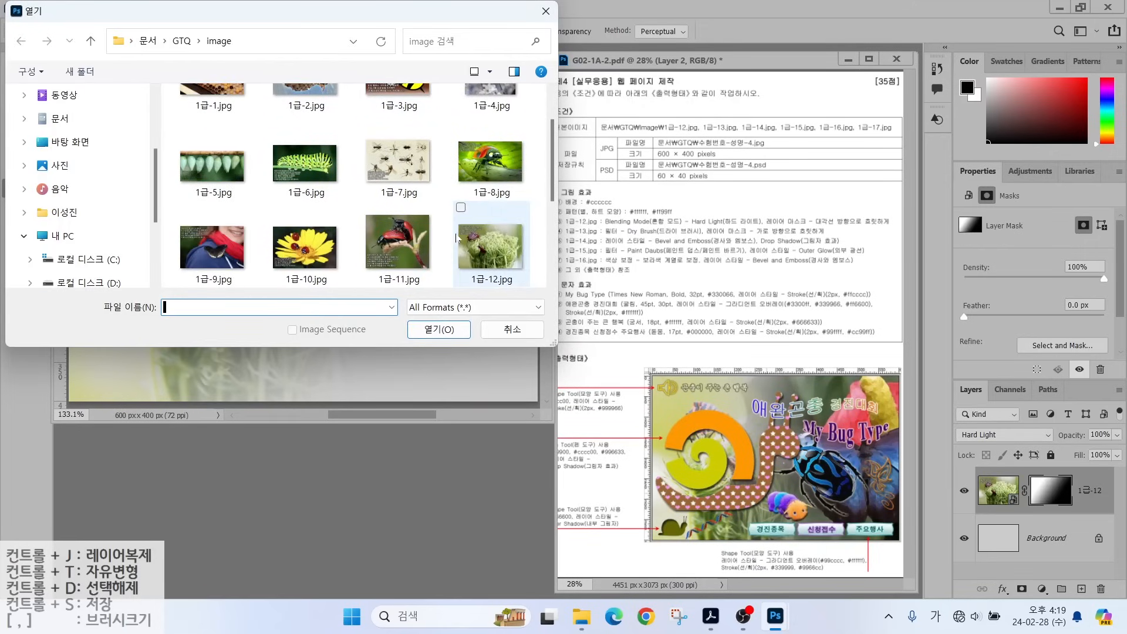
click(220, 246)
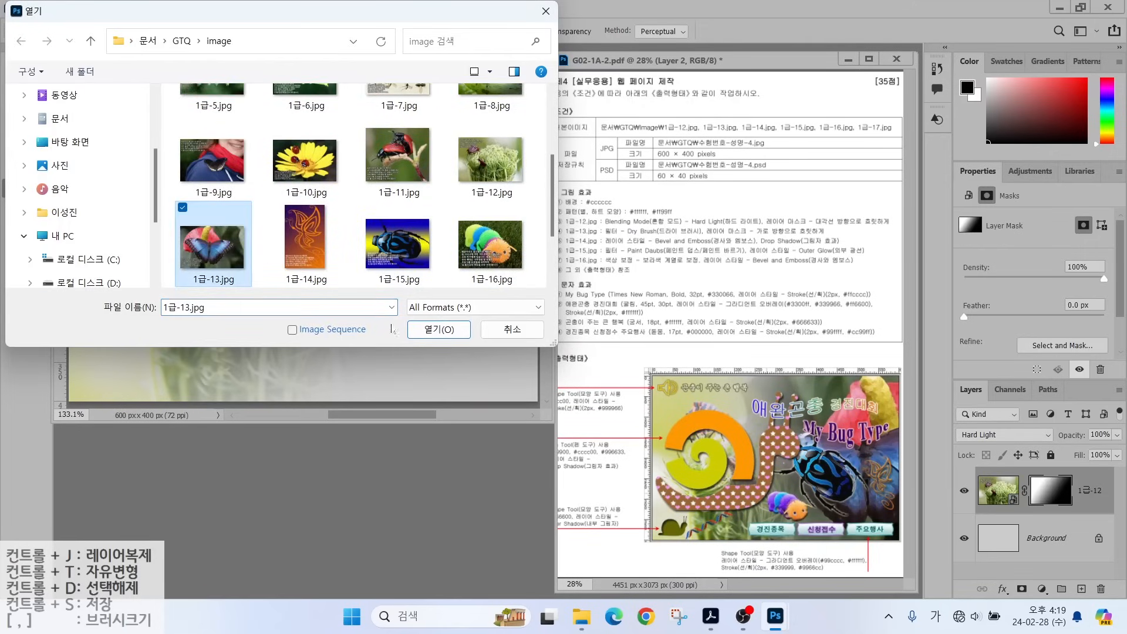
click(439, 329)
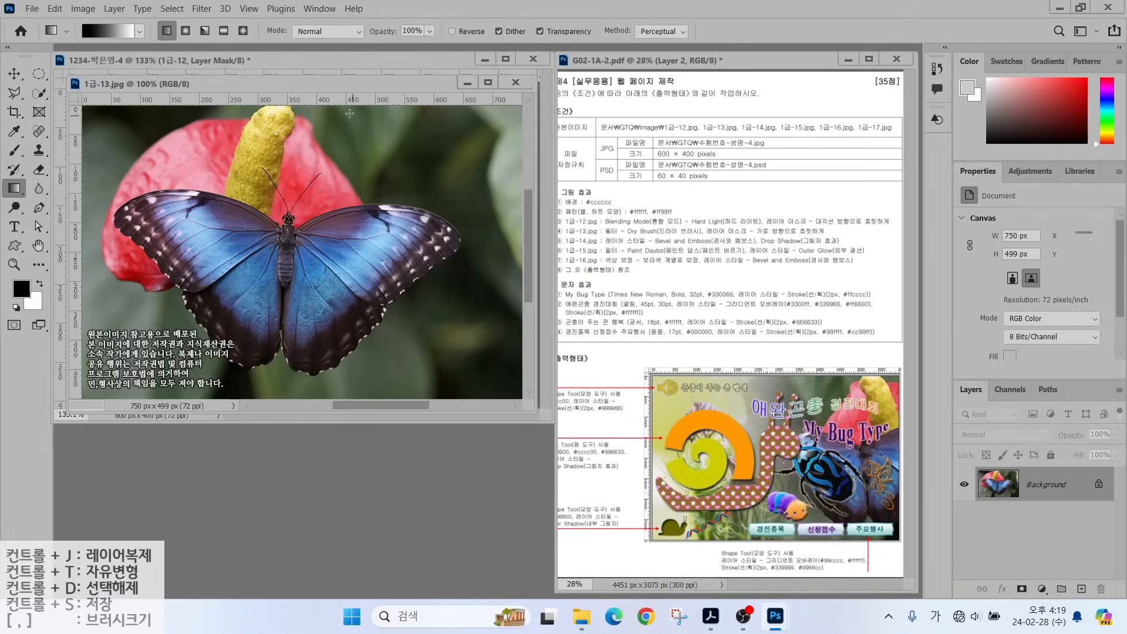
drag(318, 86, 476, 153)
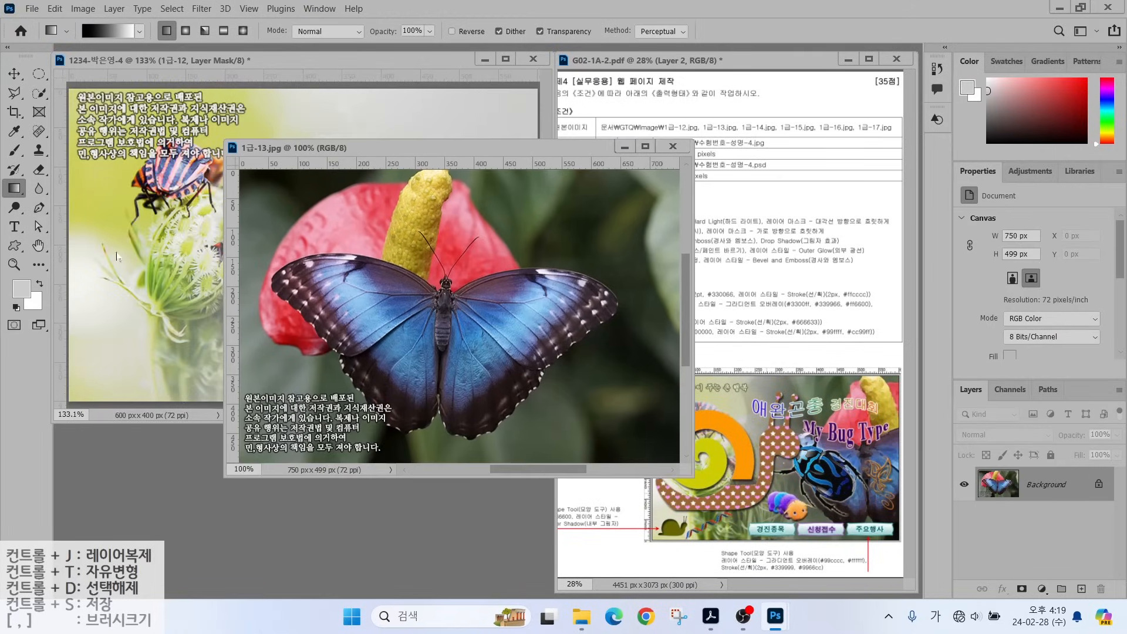
click(15, 73)
drag(292, 275, 163, 257)
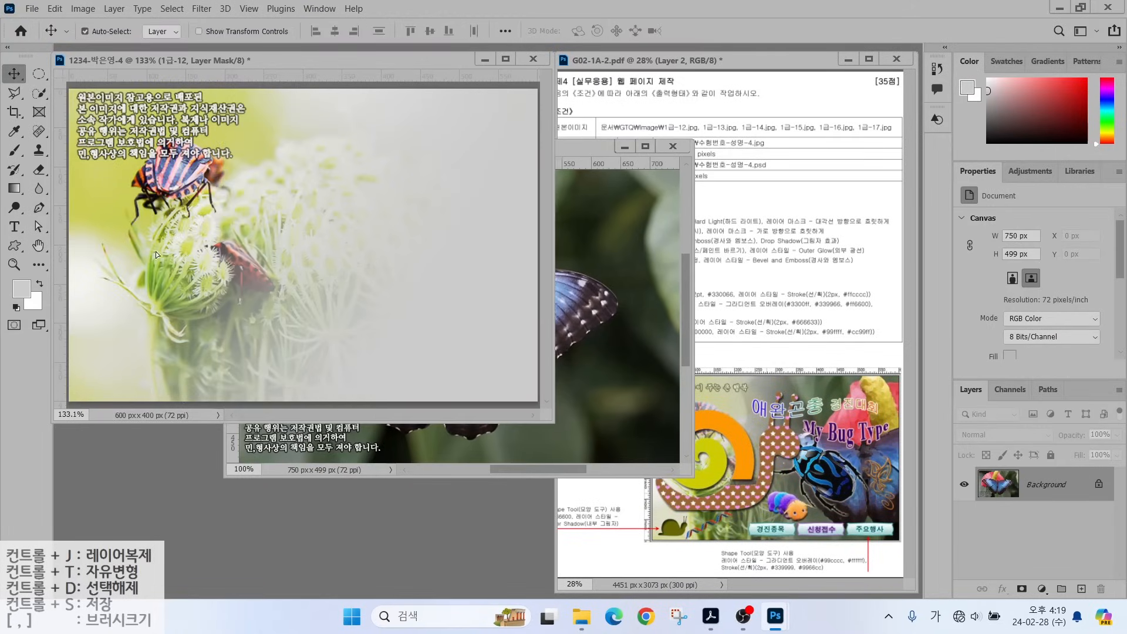
click(673, 146)
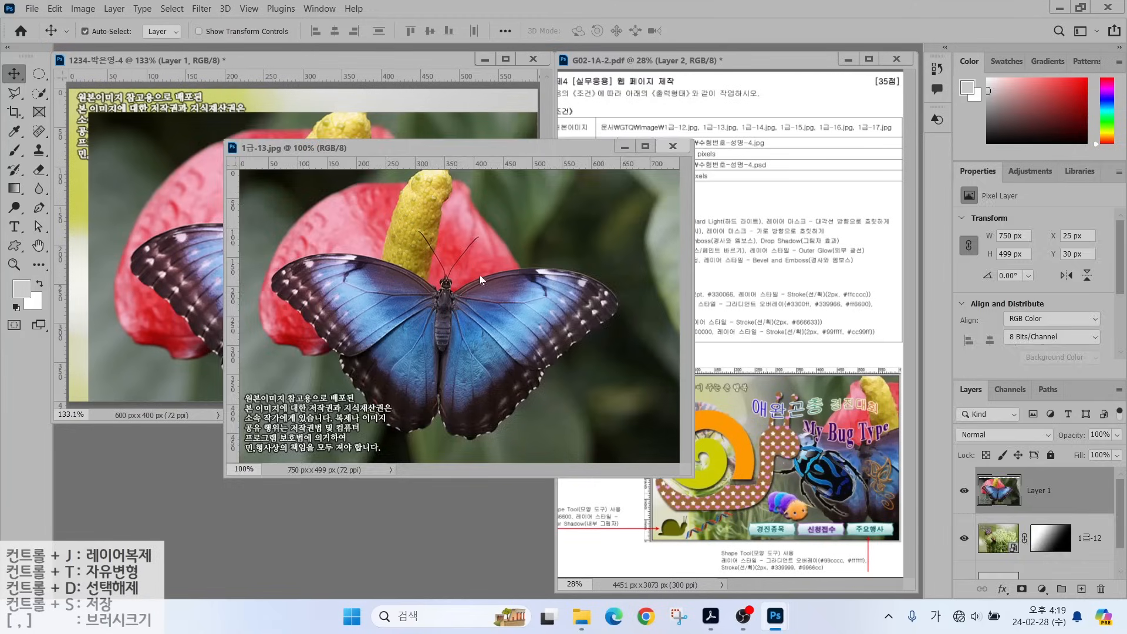
Rename the new butterfly layer to 1-13.
double_click(1040, 500)
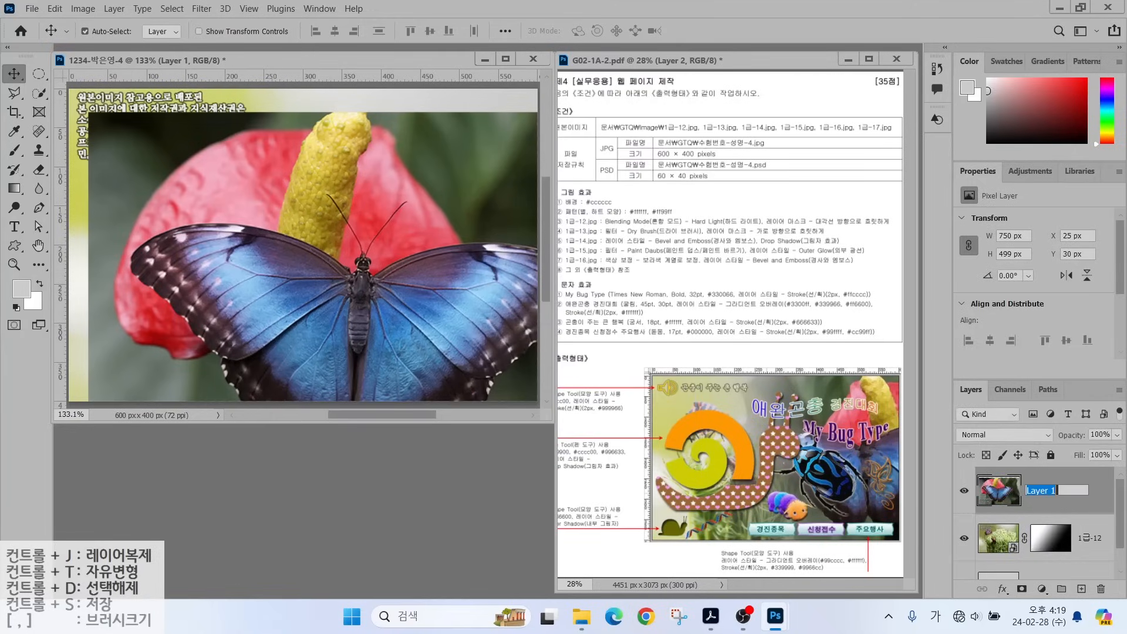
text(1-13)
key(Return)
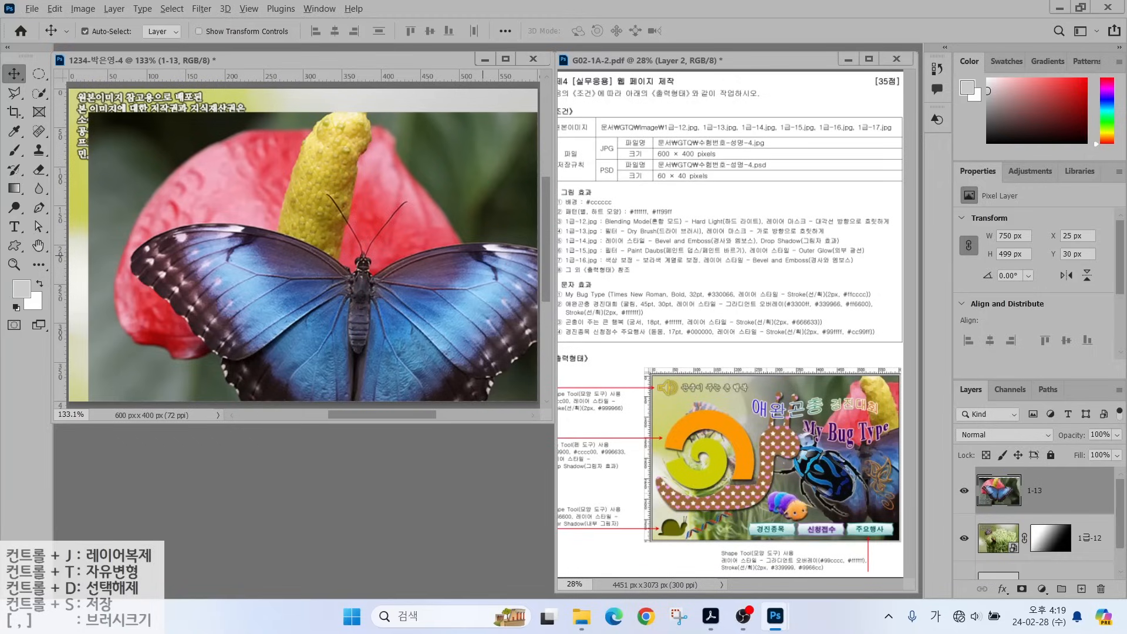
Circle the yellow flower spike in the sample and on the butterfly photo, then clear the marks.
mouse_move(874, 446)
mouse_down()
mouse_move(847, 369)
mouse_move(900, 416)
mouse_up()
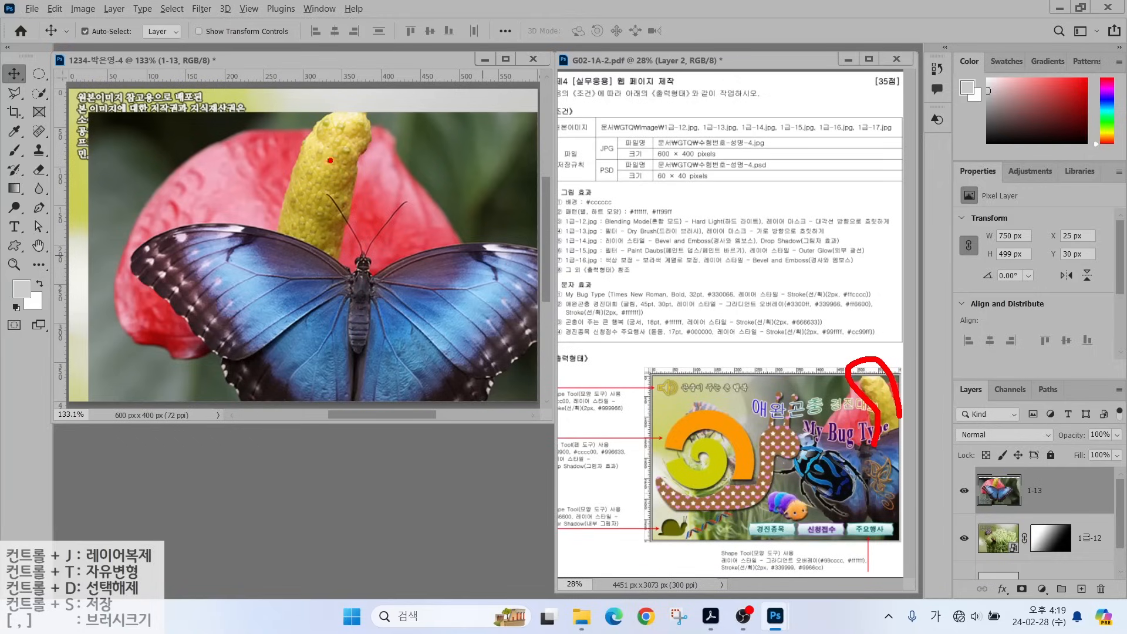
mouse_move(287, 233)
mouse_down()
mouse_move(286, 202)
mouse_move(328, 131)
mouse_move(361, 122)
mouse_move(376, 140)
mouse_move(345, 215)
mouse_move(345, 261)
mouse_up()
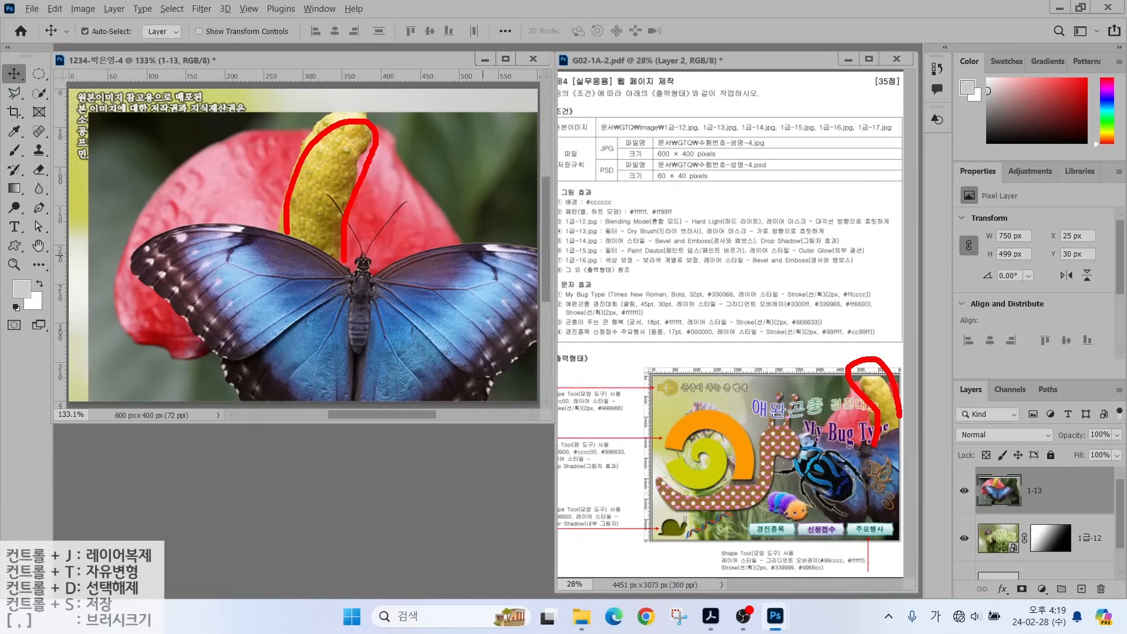
key(Escape)
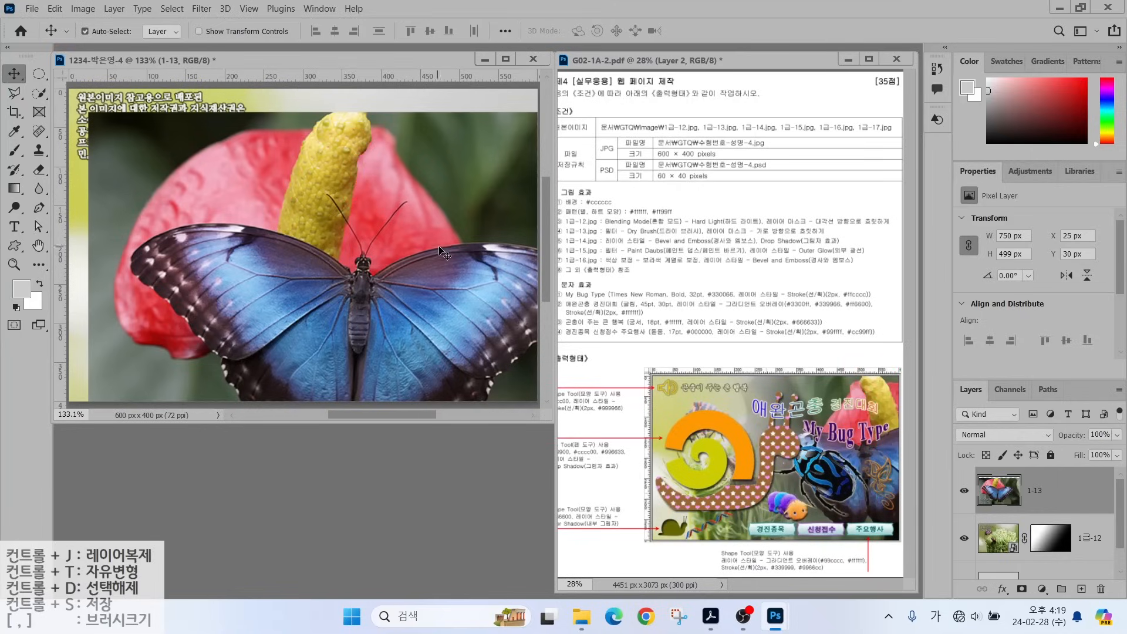
Flip the butterfly layer horizontally and scale it to about 628 × 417 px over the canvas.
key(ctrl+t)
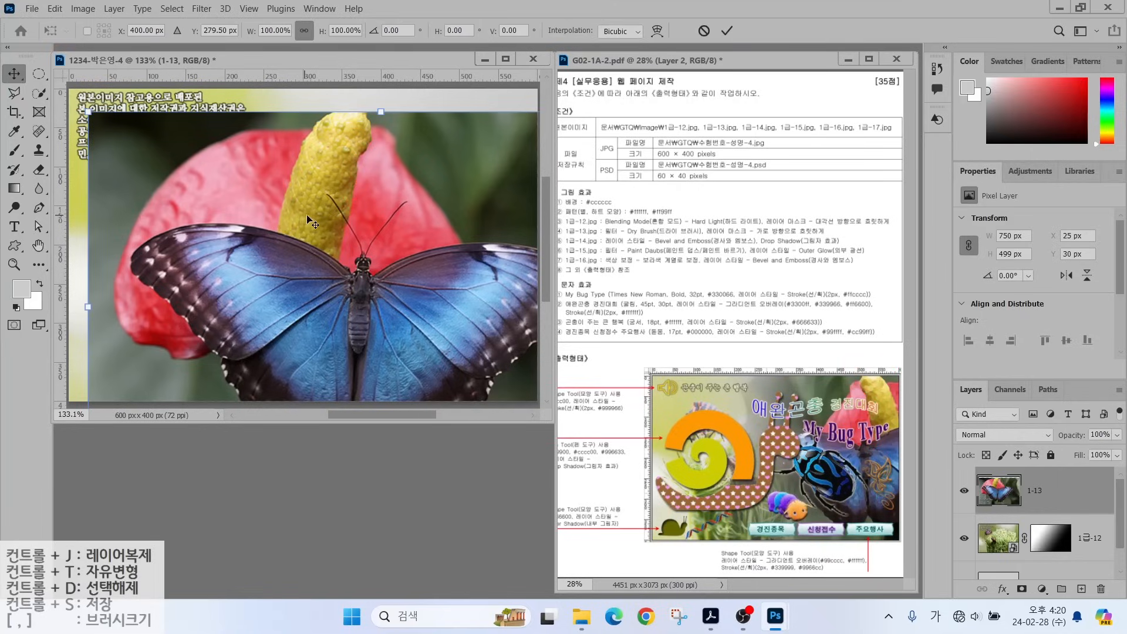
right_click(259, 171)
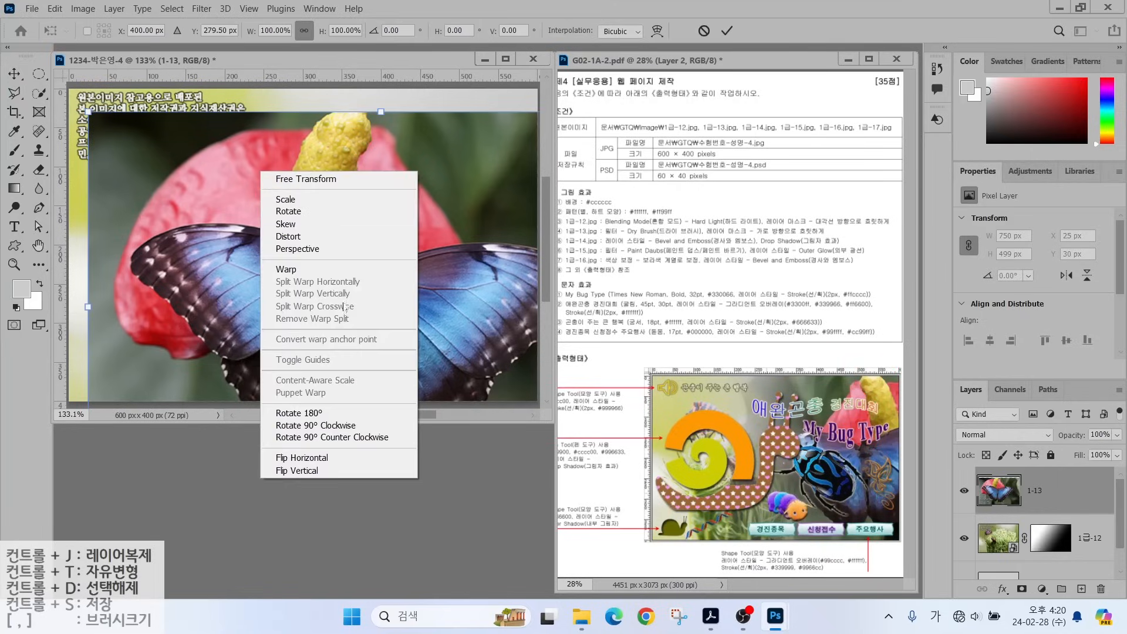
click(306, 457)
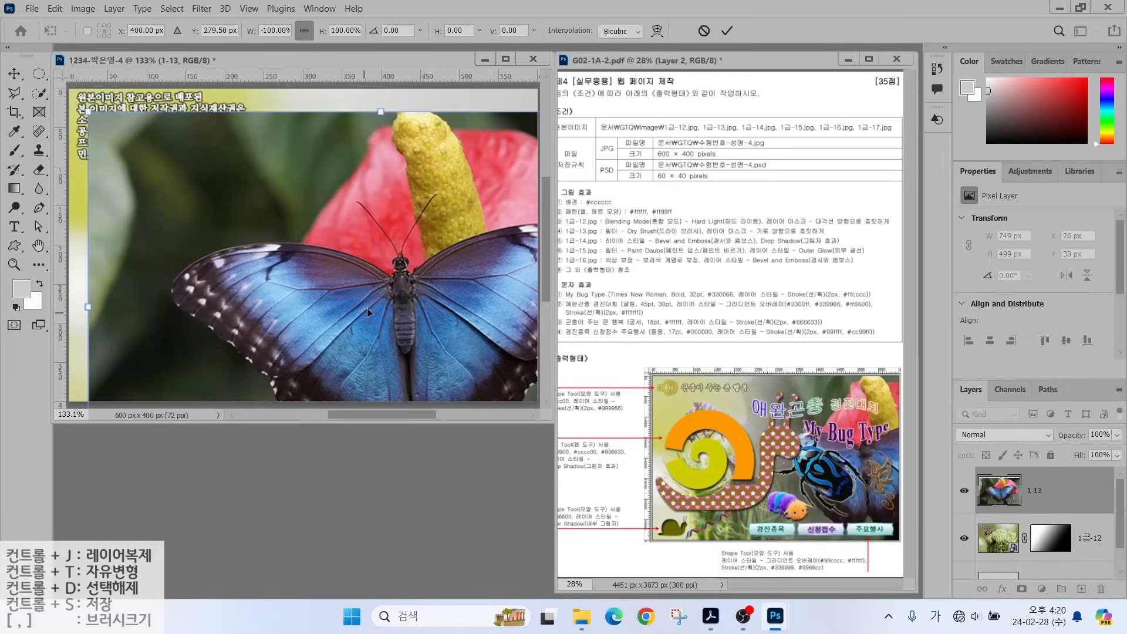
drag(368, 307, 376, 310)
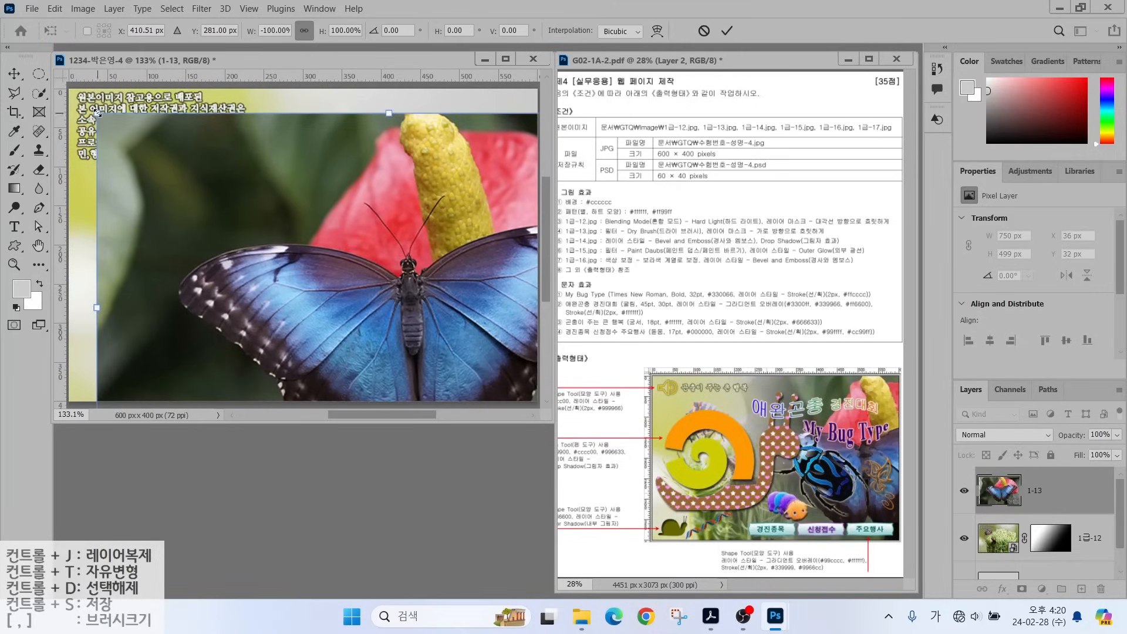
drag(97, 112, 192, 177)
mouse_move(404, 252)
mouse_down()
mouse_move(403, 265)
mouse_move(402, 163)
mouse_up()
key(Return)
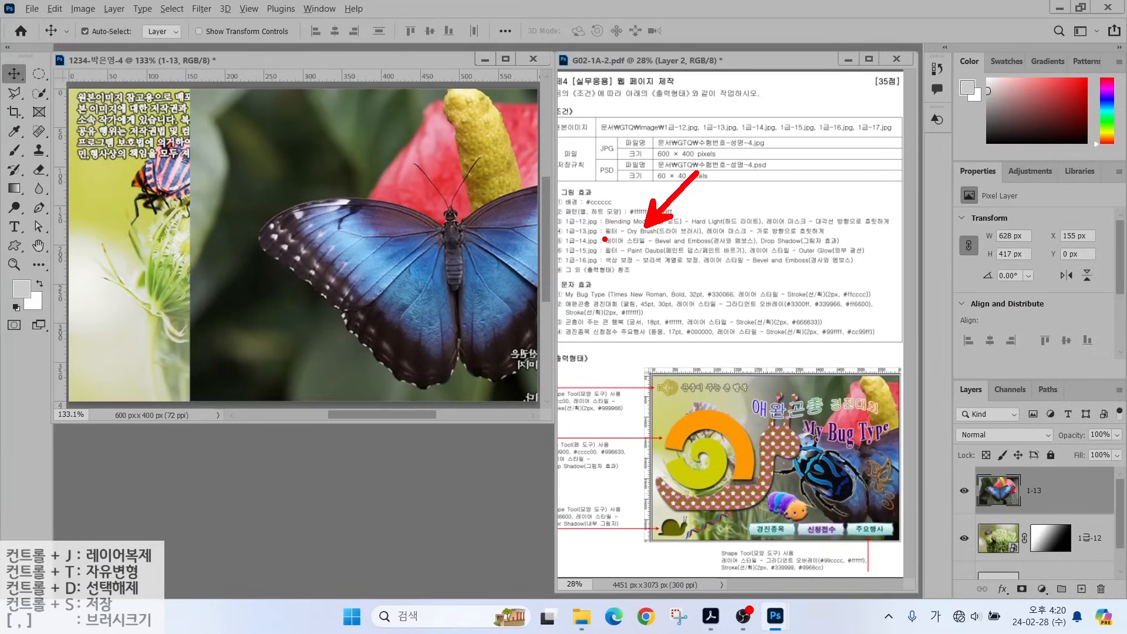
Apply the Filter Gallery's Dry Brush filter (brush size 2, detail 8, texture 1) to layer 1-13.
click(202, 9)
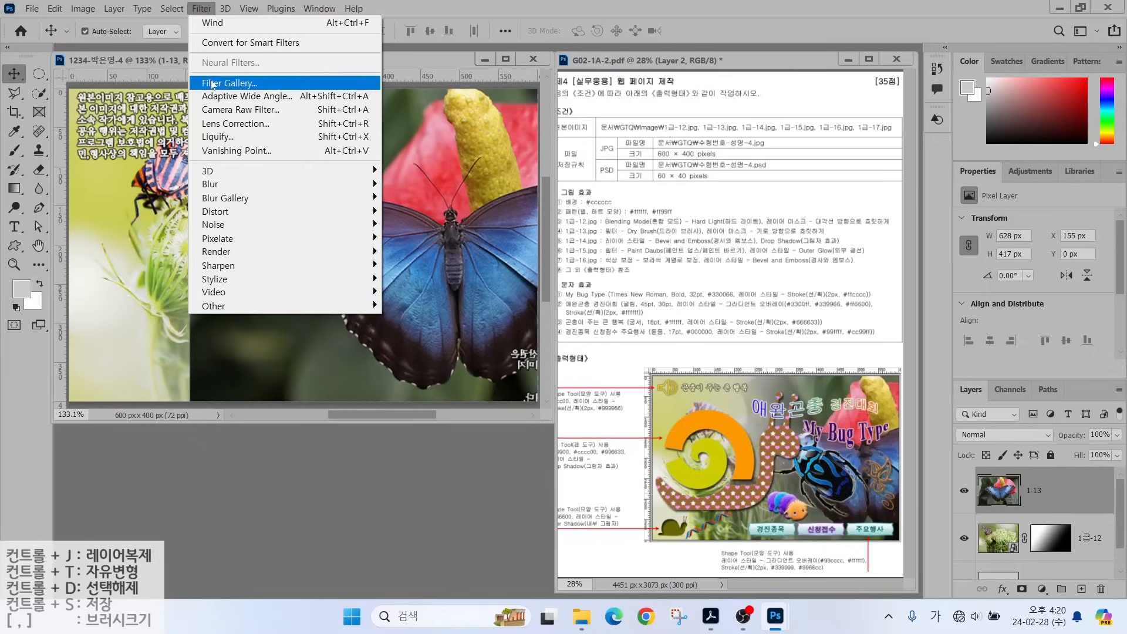
click(228, 82)
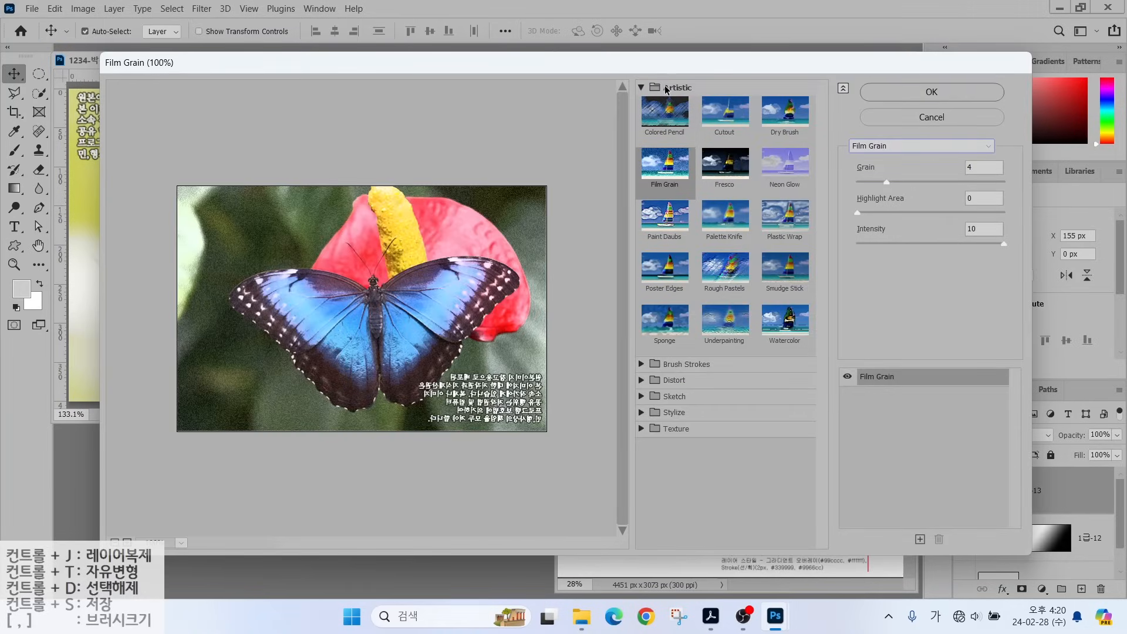
key(alt)
mouse_move(626, 81)
mouse_down()
mouse_move(704, 156)
mouse_move(826, 337)
mouse_up()
drag(844, 118, 1002, 167)
key(Escape)
click(786, 121)
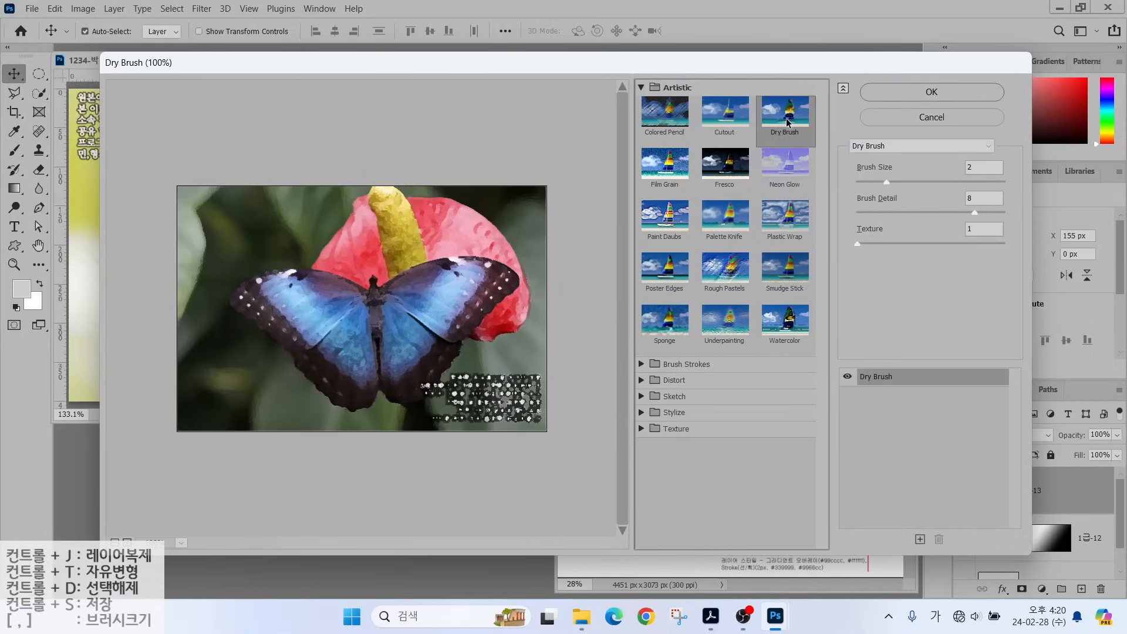
click(917, 88)
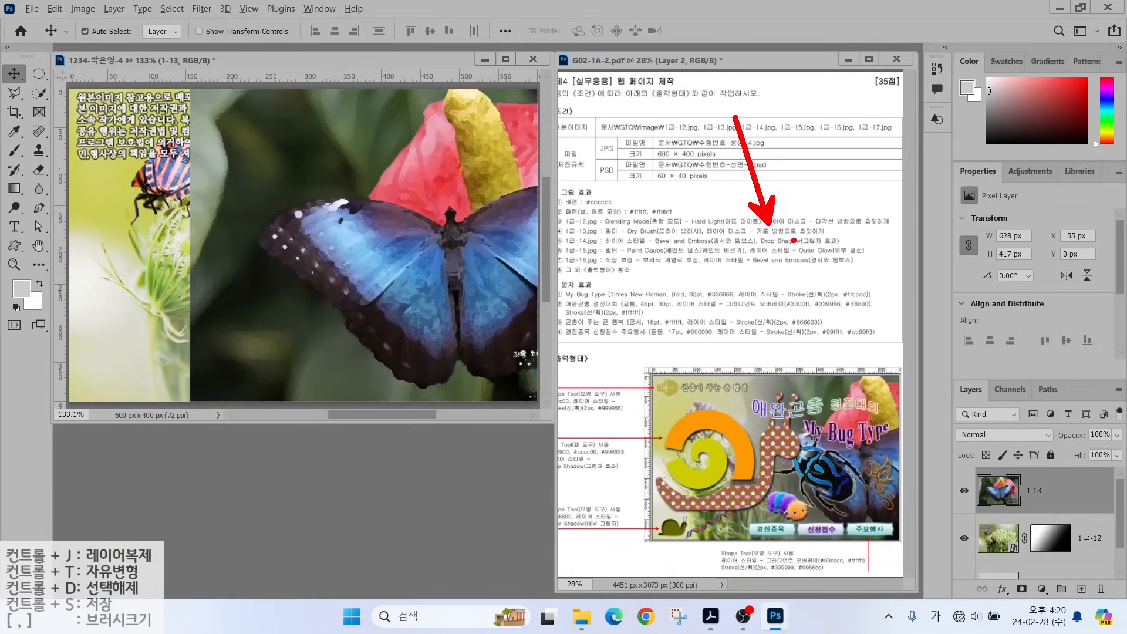
Add a mask to layer 1-13 and drag a black-to-white gradient left to right across the canvas.
drag(733, 242, 823, 242)
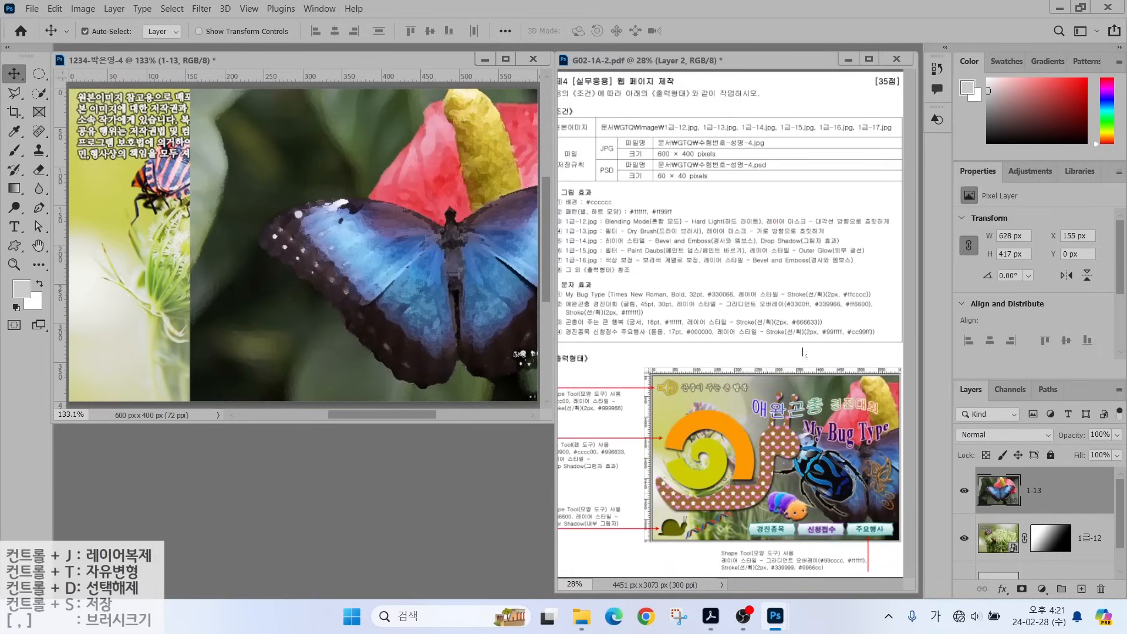
click(1022, 589)
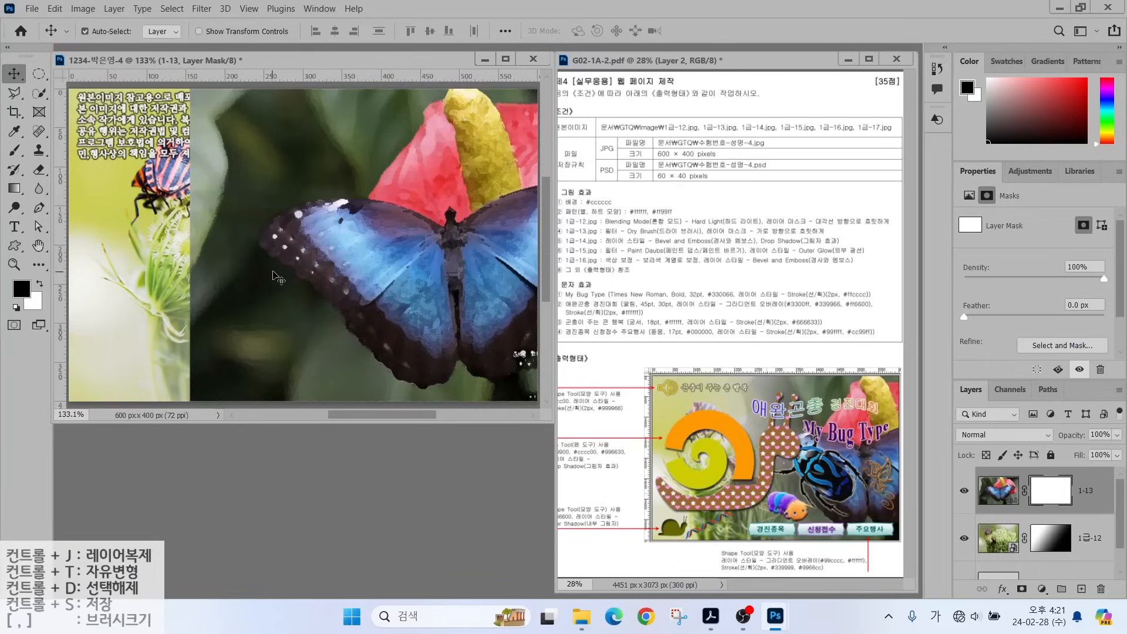
mouse_move(209, 106)
mouse_down()
mouse_move(184, 167)
mouse_move(201, 284)
mouse_move(226, 321)
mouse_move(188, 368)
mouse_up()
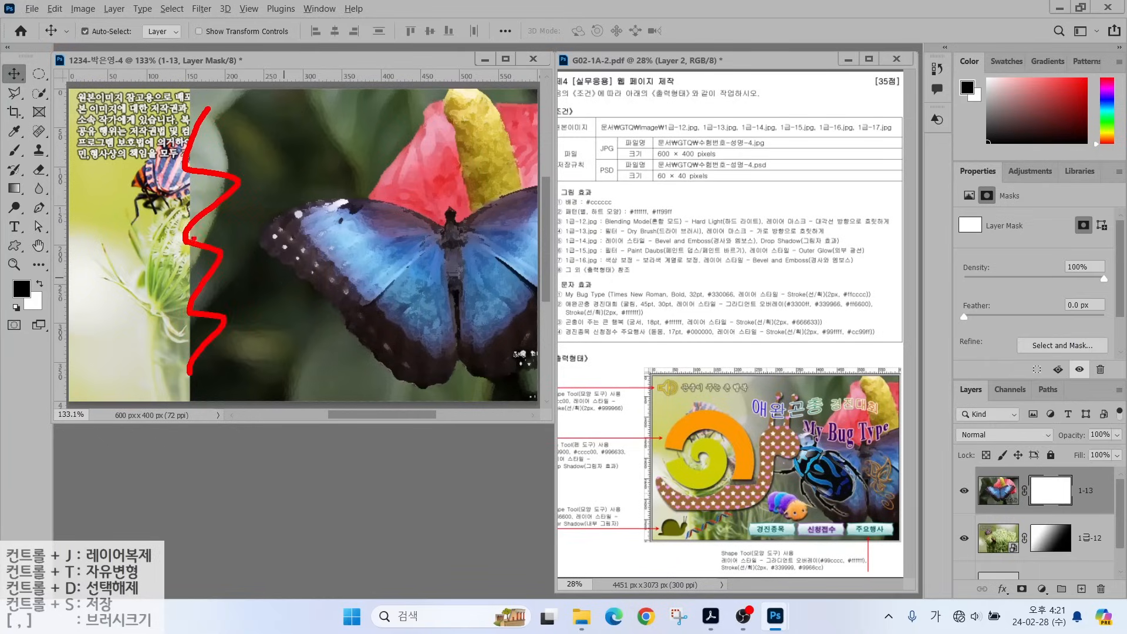
drag(185, 240, 226, 259)
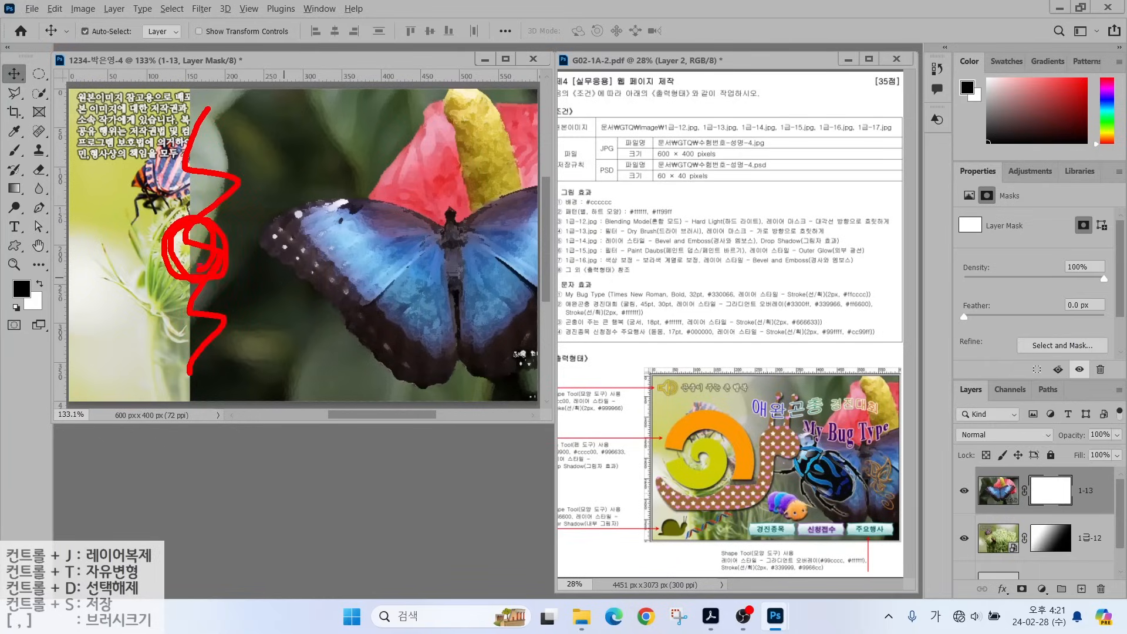
click(15, 188)
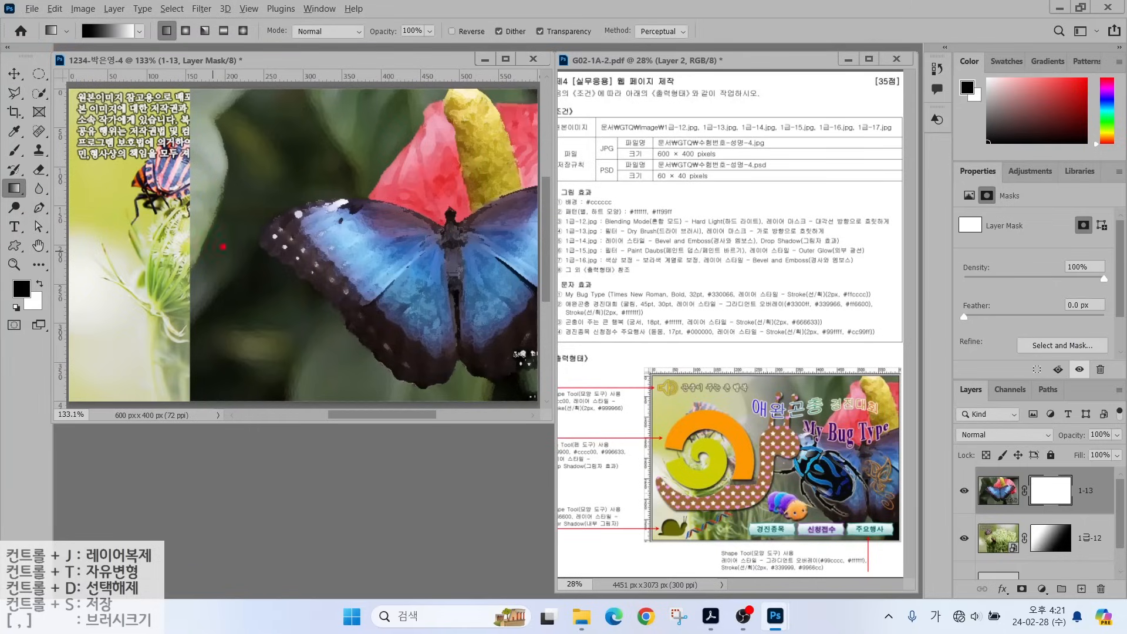
mouse_move(110, 46)
mouse_down()
mouse_move(62, 33)
mouse_move(71, 2)
mouse_move(98, 48)
mouse_up()
mouse_move(214, 247)
mouse_down()
mouse_move(183, 258)
mouse_move(202, 247)
mouse_up()
drag(189, 244, 427, 242)
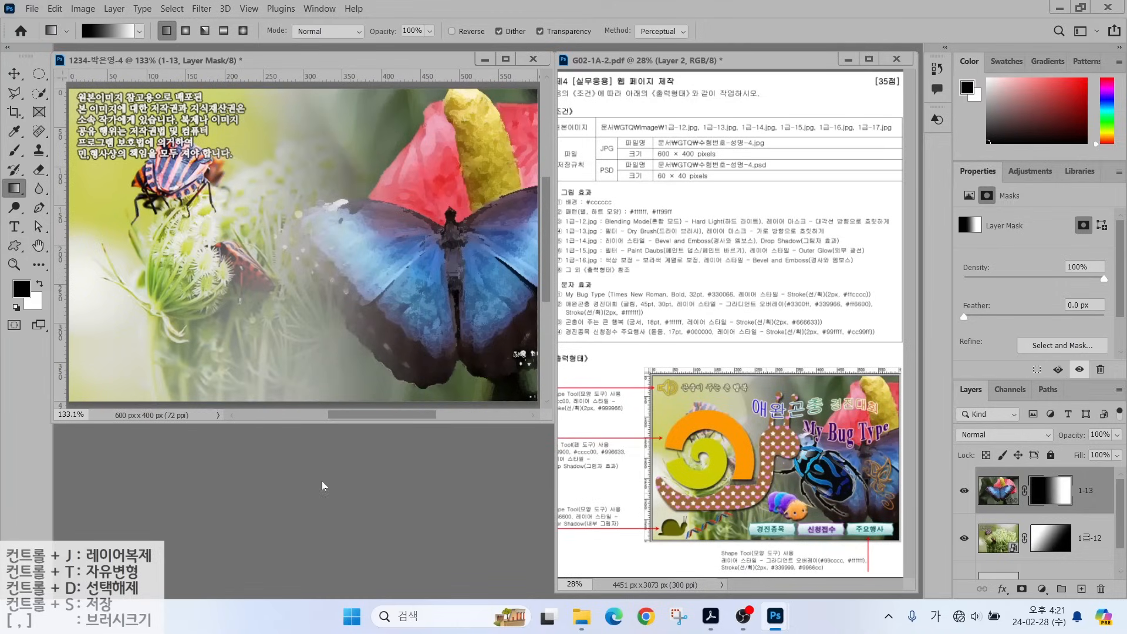
key(ctrl+o)
Open 1급-14.jpg and try the Magic Wand on the orange butterfly lines.
click(438, 329)
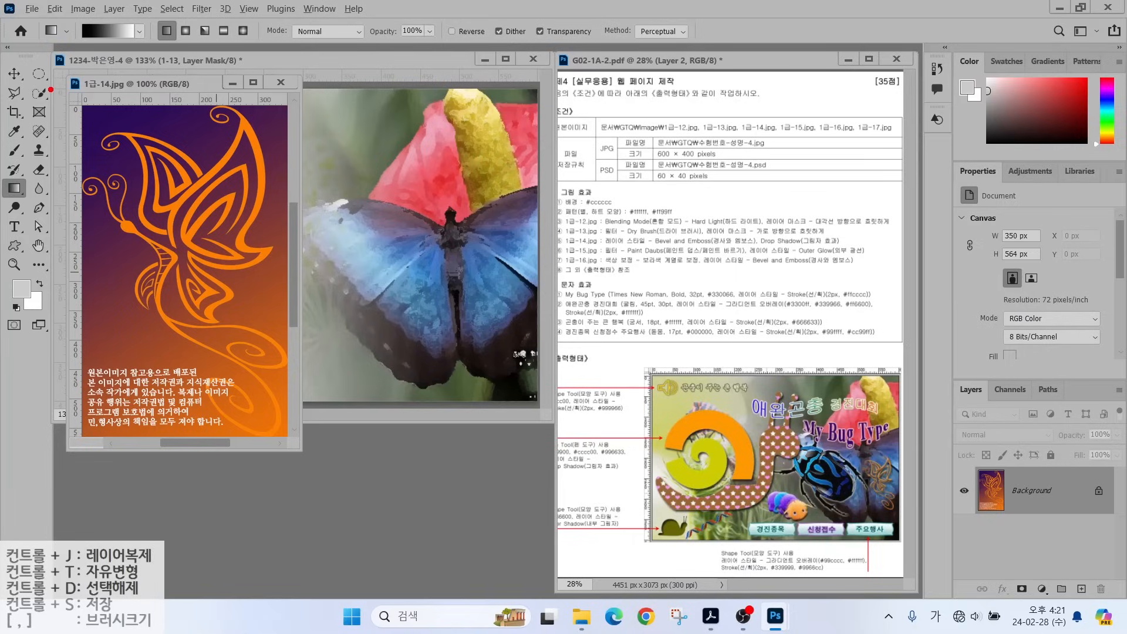
click(39, 93)
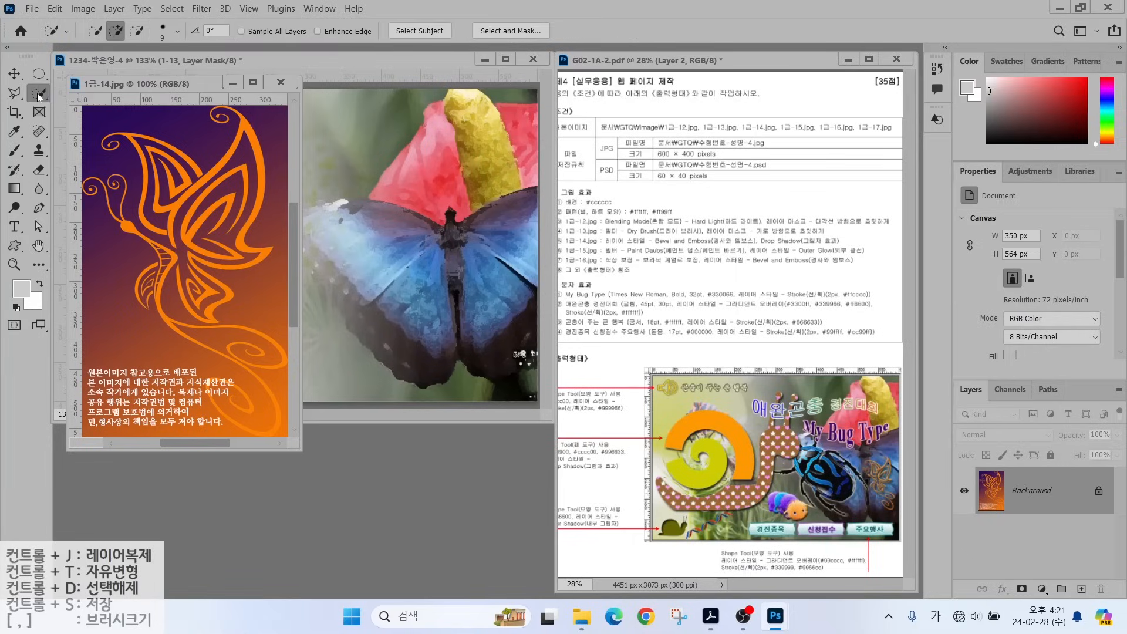
click(86, 121)
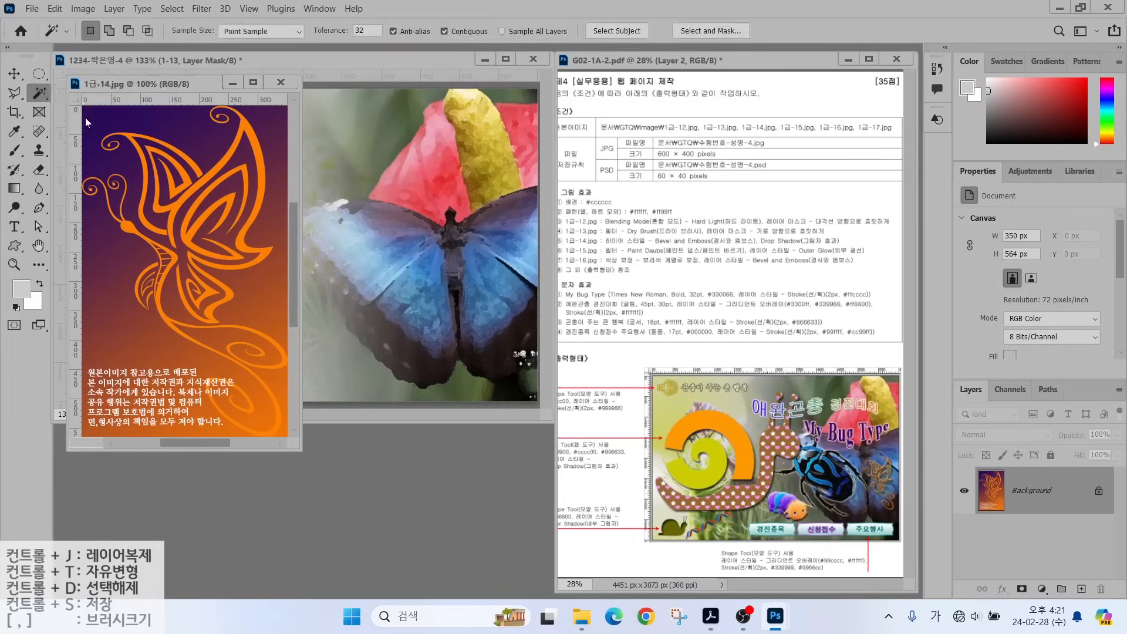
click(227, 156)
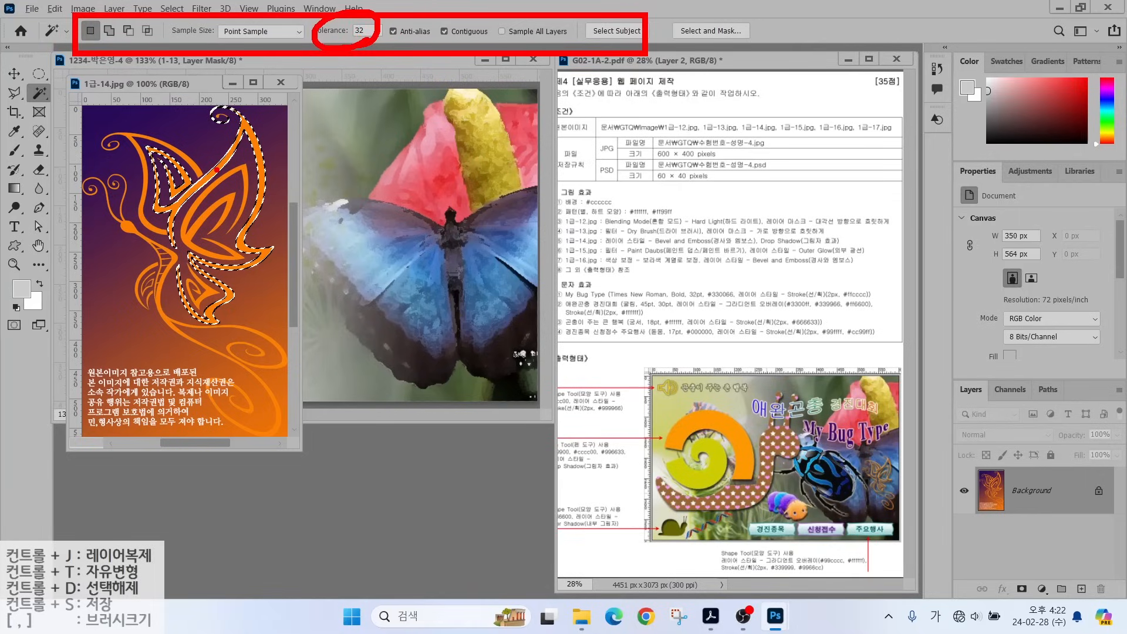
mouse_move(494, 38)
mouse_down()
mouse_move(442, 47)
mouse_move(426, 26)
mouse_move(489, 27)
mouse_up()
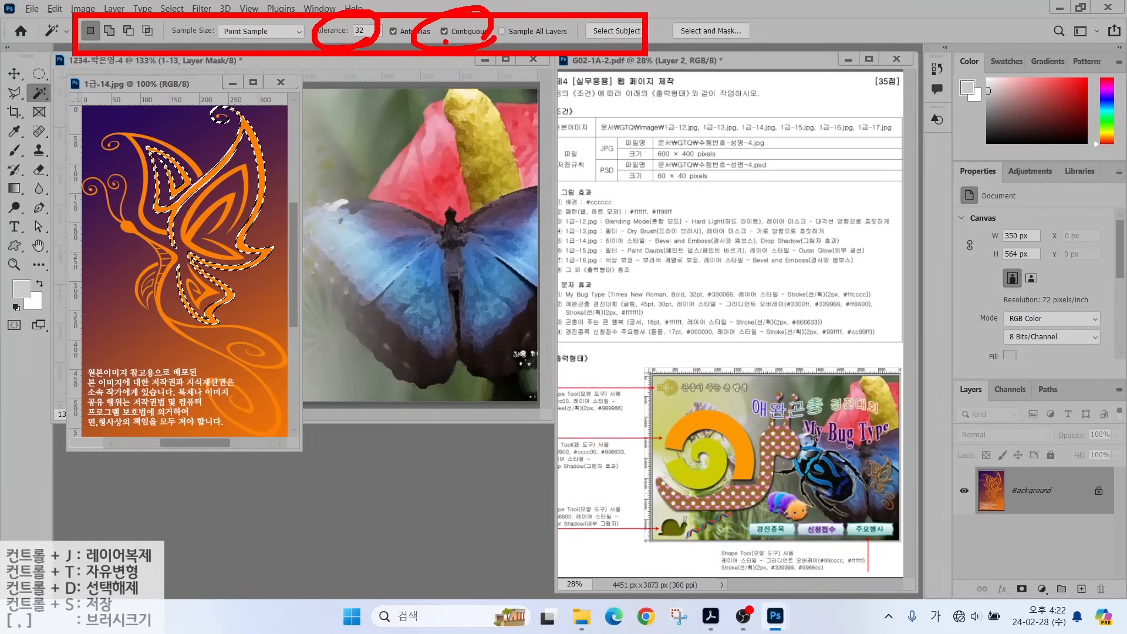
key(Escape)
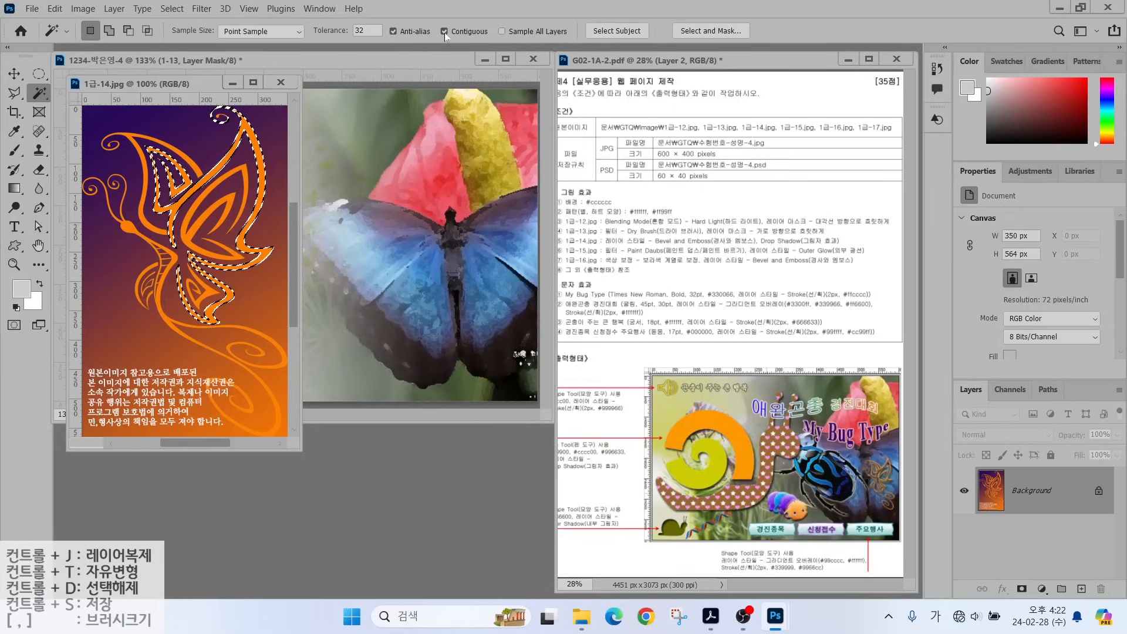
Select all the orange butterfly lines with Magic Wand at Tolerance 10, Contiguous off.
click(444, 32)
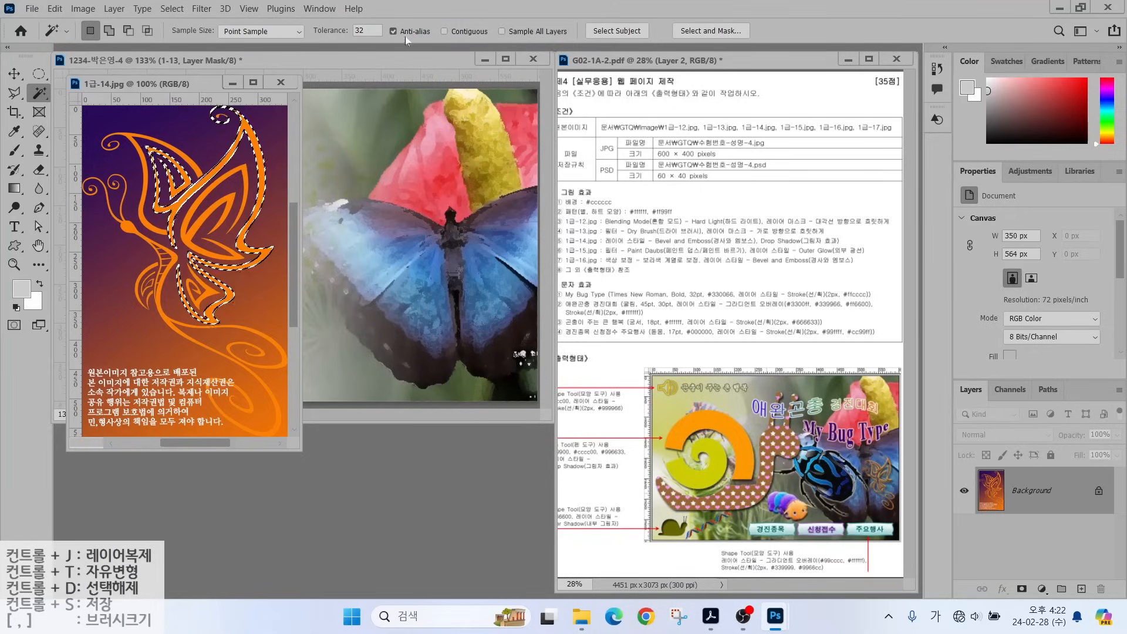
click(368, 32)
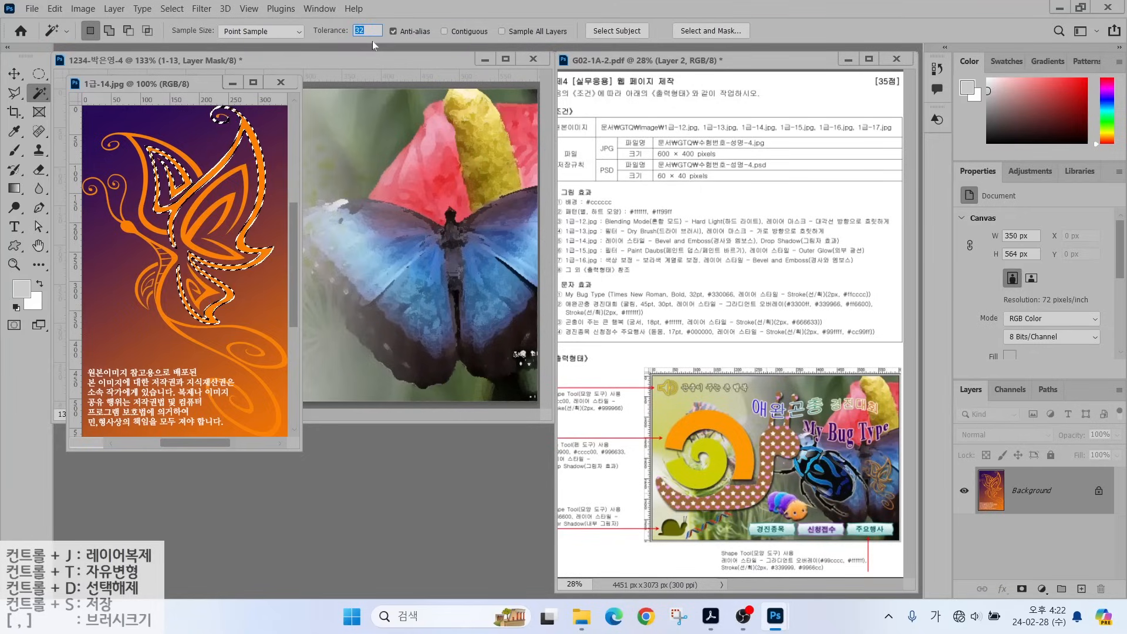
text(10)
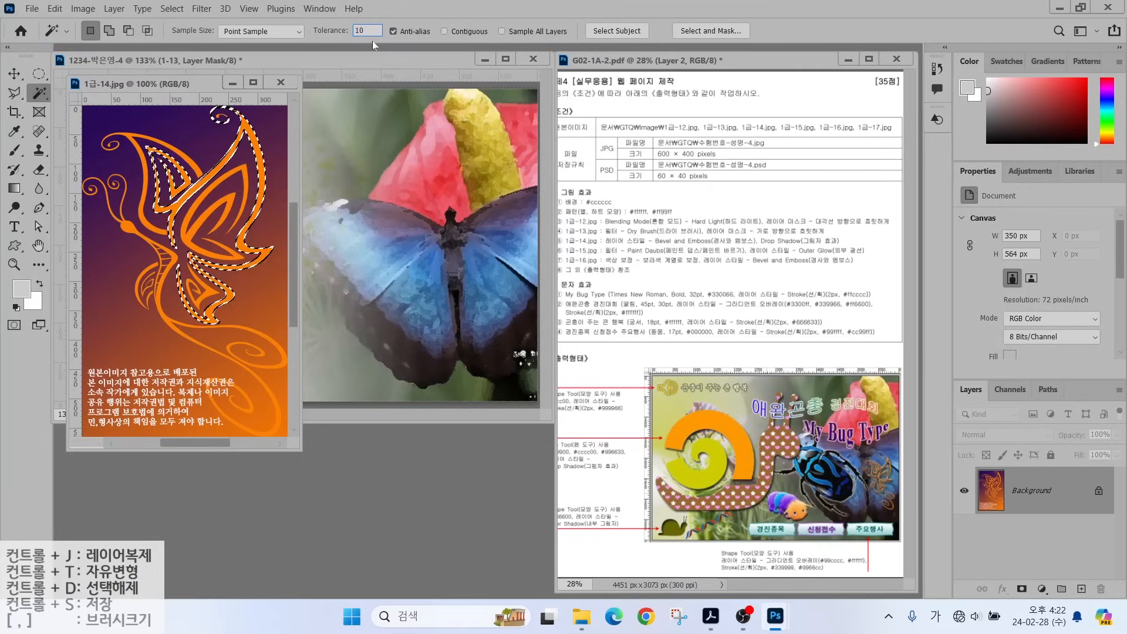
click(210, 189)
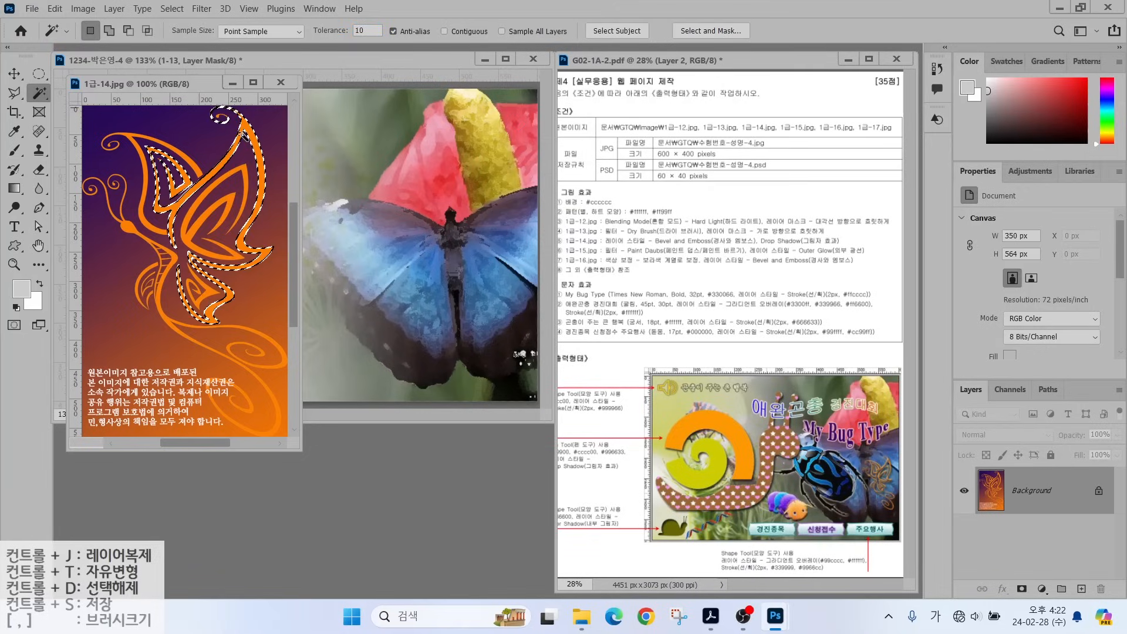
shift+click(187, 240)
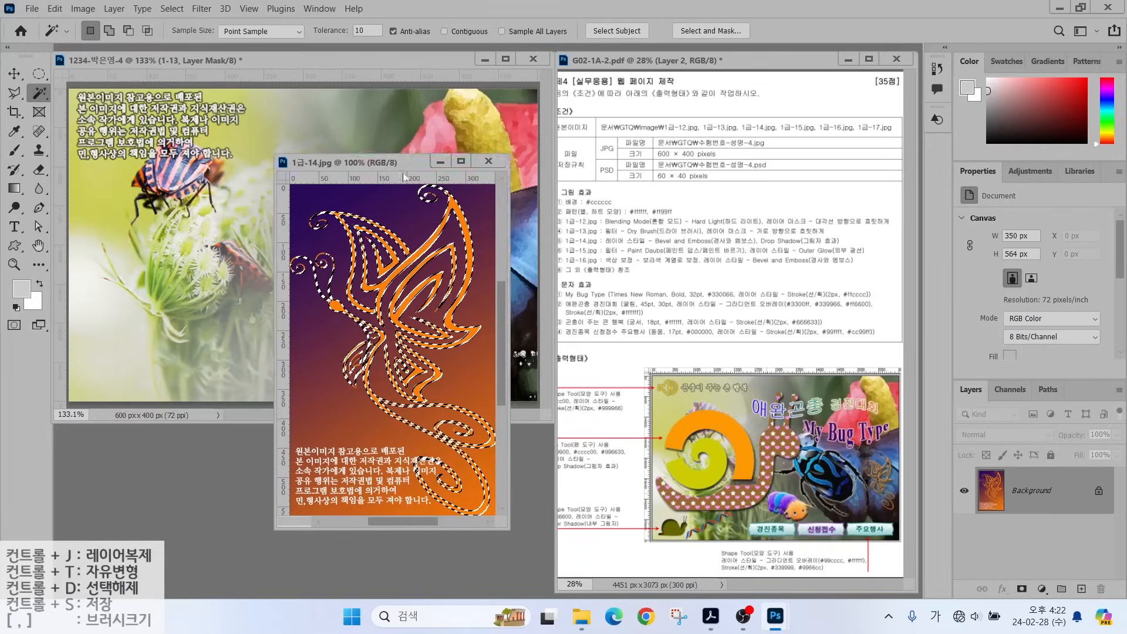
Copy the orange butterfly into the composite, shrink it to a quarter onto the blue wing, and name it 1-14.
key(v)
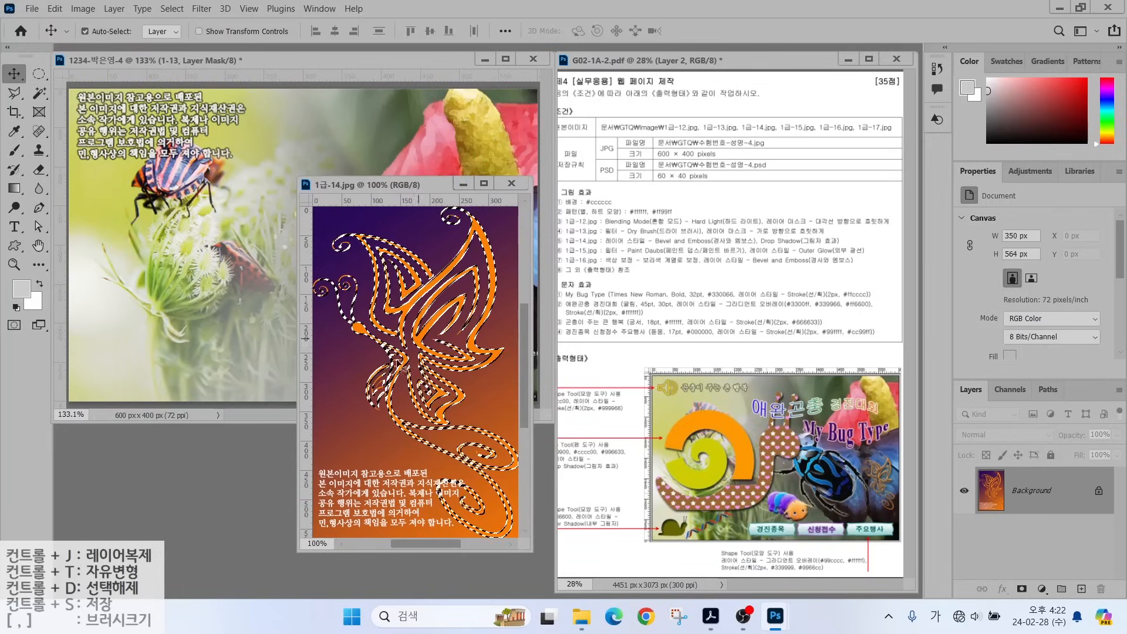
drag(405, 370, 397, 306)
key(ctrl+t)
drag(390, 137, 332, 295)
drag(317, 352, 513, 245)
key(Return)
double_click(1024, 491)
text(1-14)
key(Return)
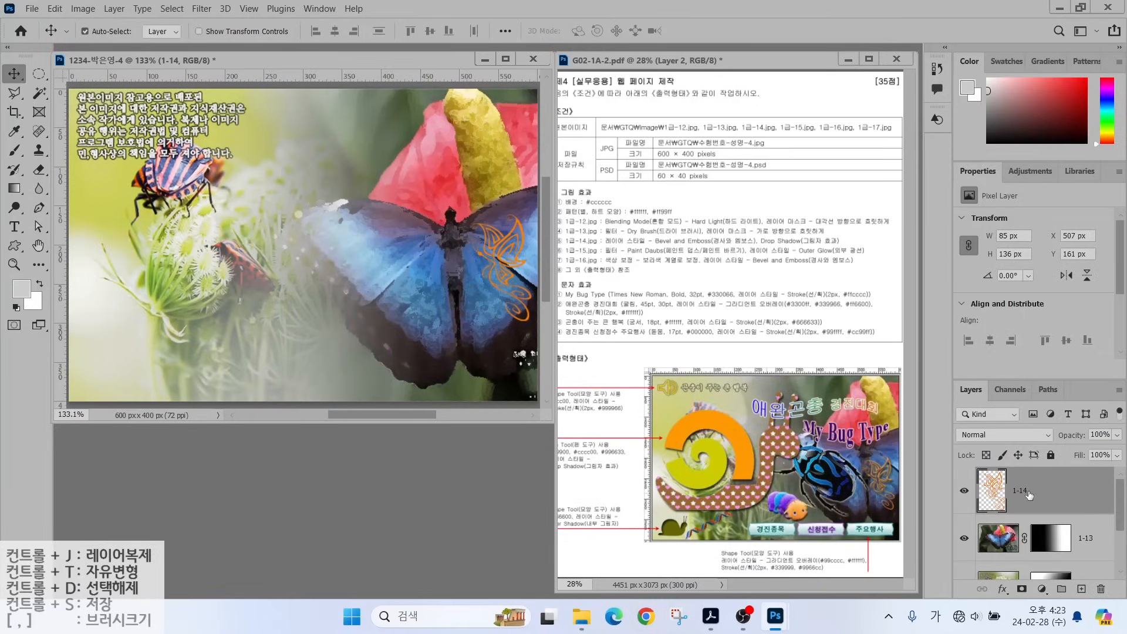
Give layer 1-14 a Drop Shadow and Bevel & Emboss, then open 1급-15.jpg.
click(1002, 589)
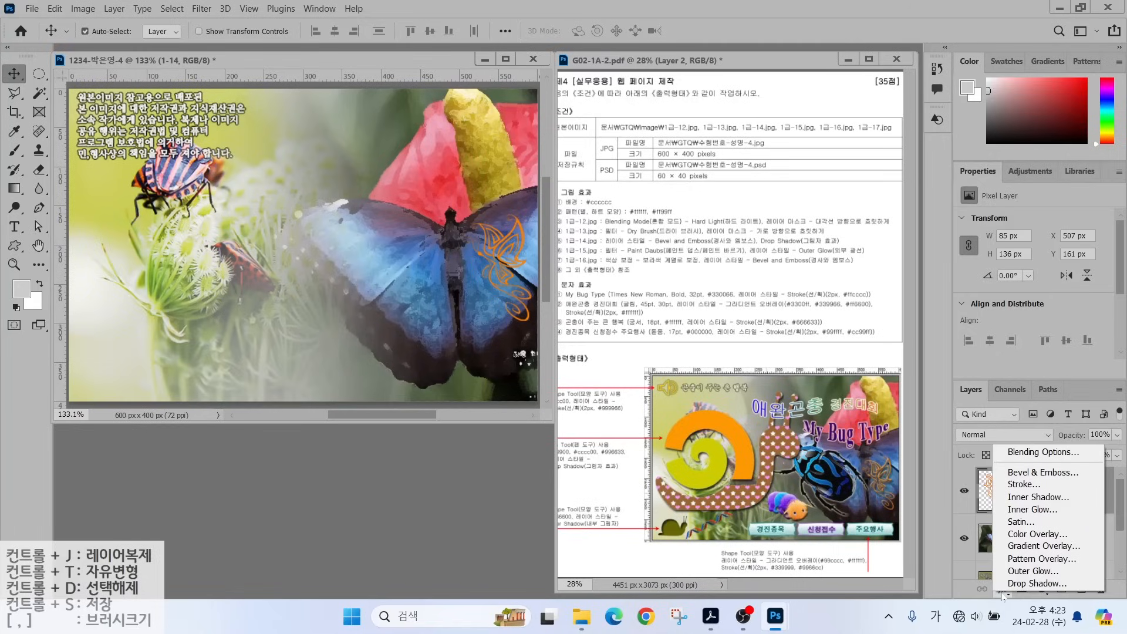
click(1016, 584)
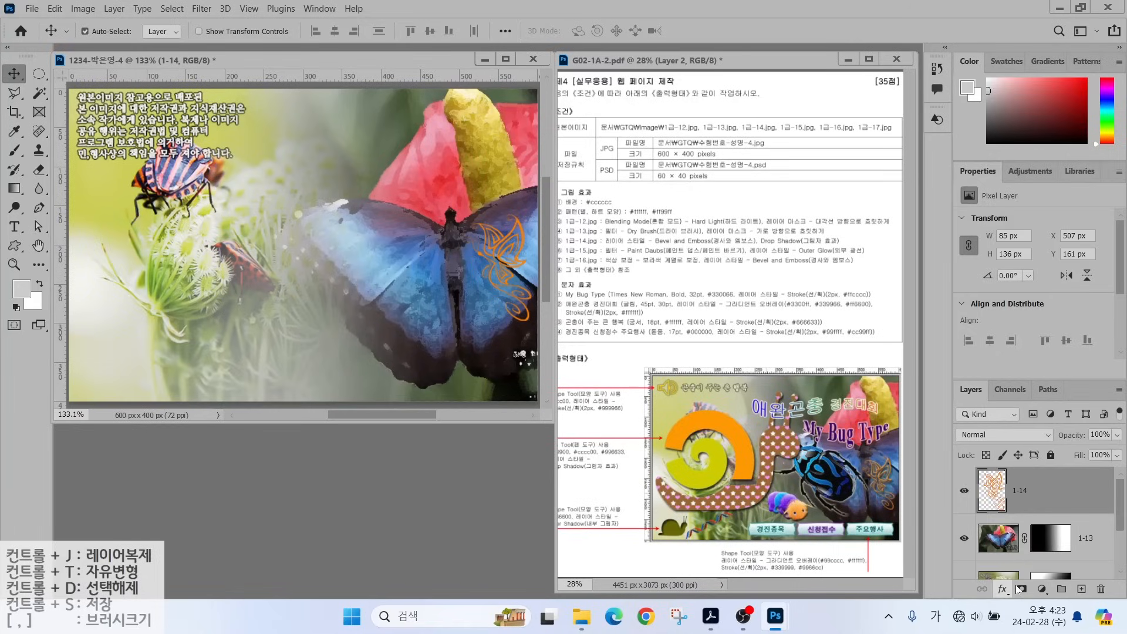
click(573, 148)
click(1057, 110)
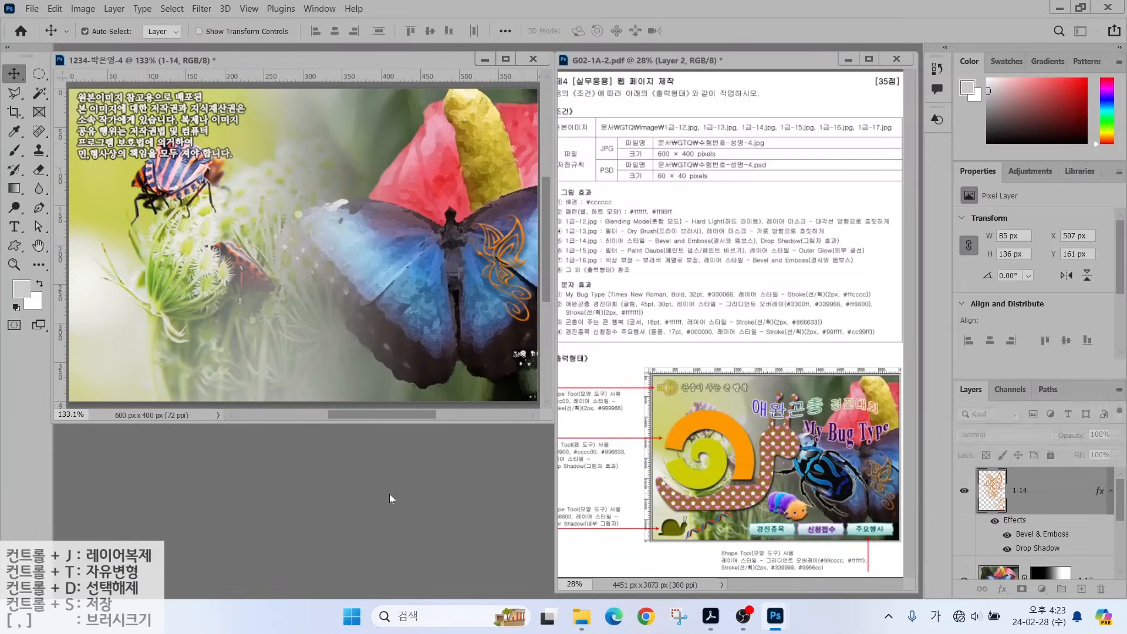
key(ctrl+o)
double_click(396, 157)
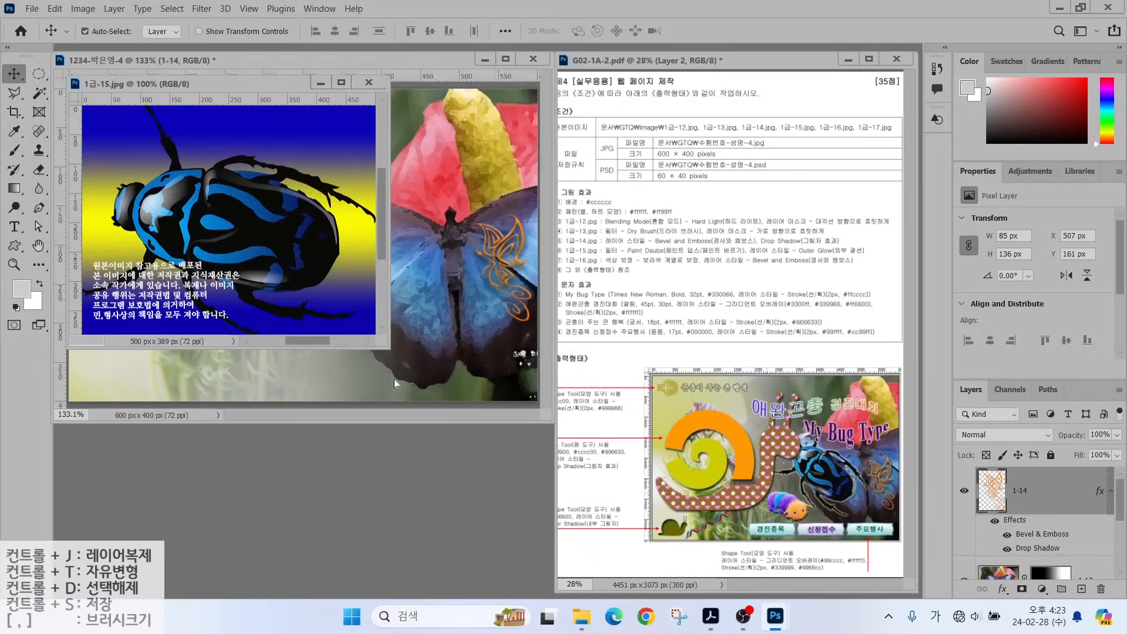
Select the whole blue beetle in 1급-15.jpg with the Quick Selection brush.
click(39, 92)
click(198, 164)
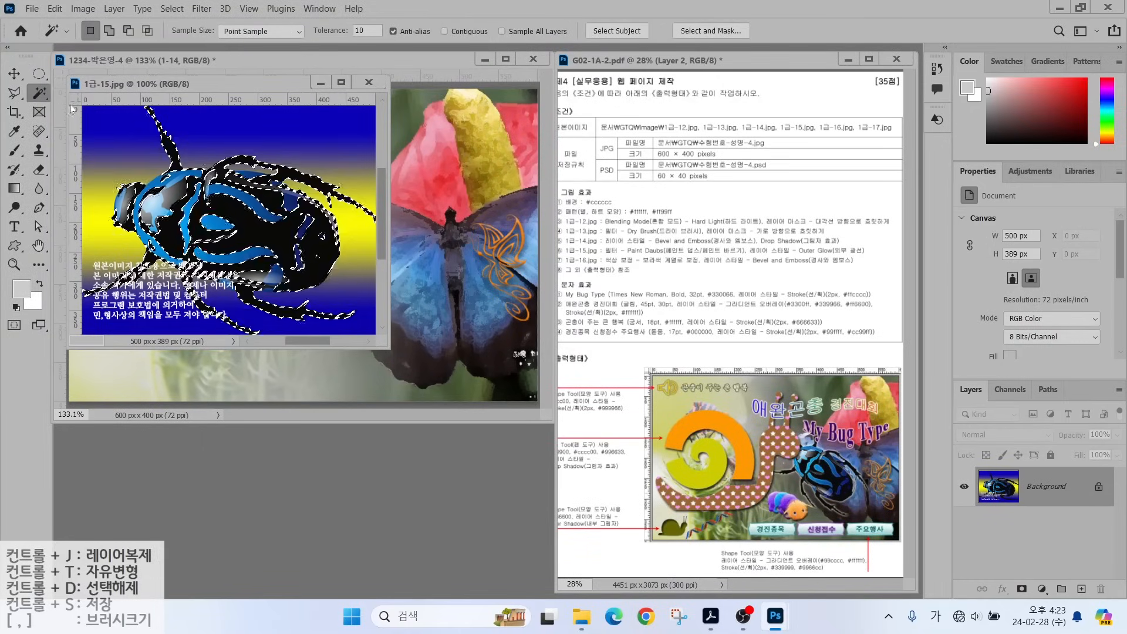
right_click(38, 92)
click(99, 107)
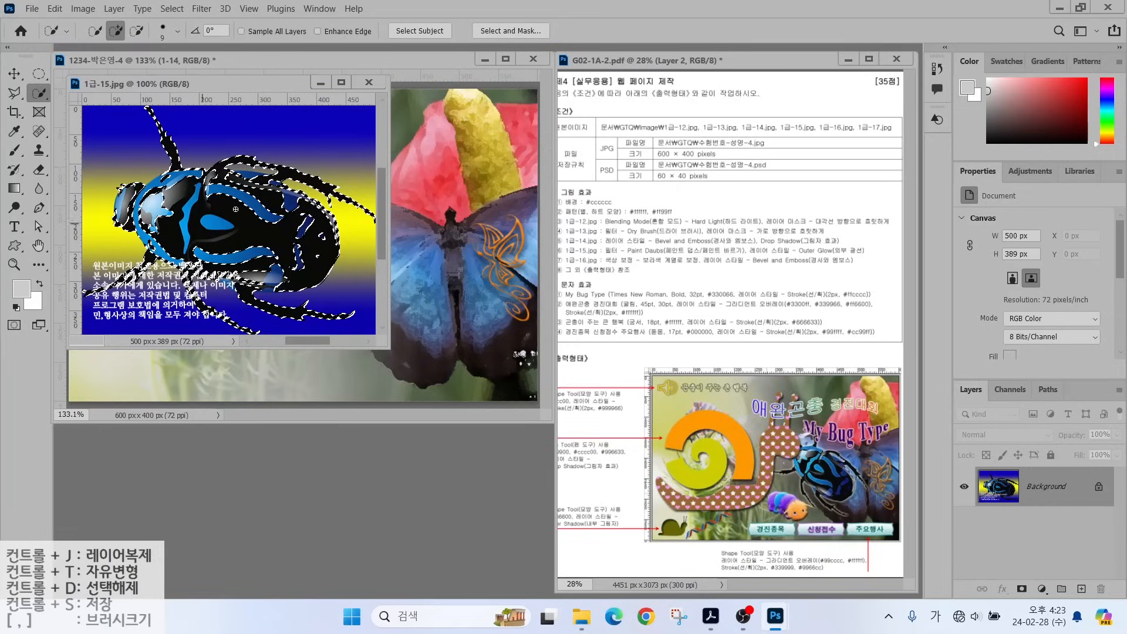
click(141, 198)
mouse_move(141, 198)
mouse_down()
mouse_move(278, 189)
mouse_move(299, 220)
mouse_move(264, 268)
mouse_move(176, 252)
mouse_up()
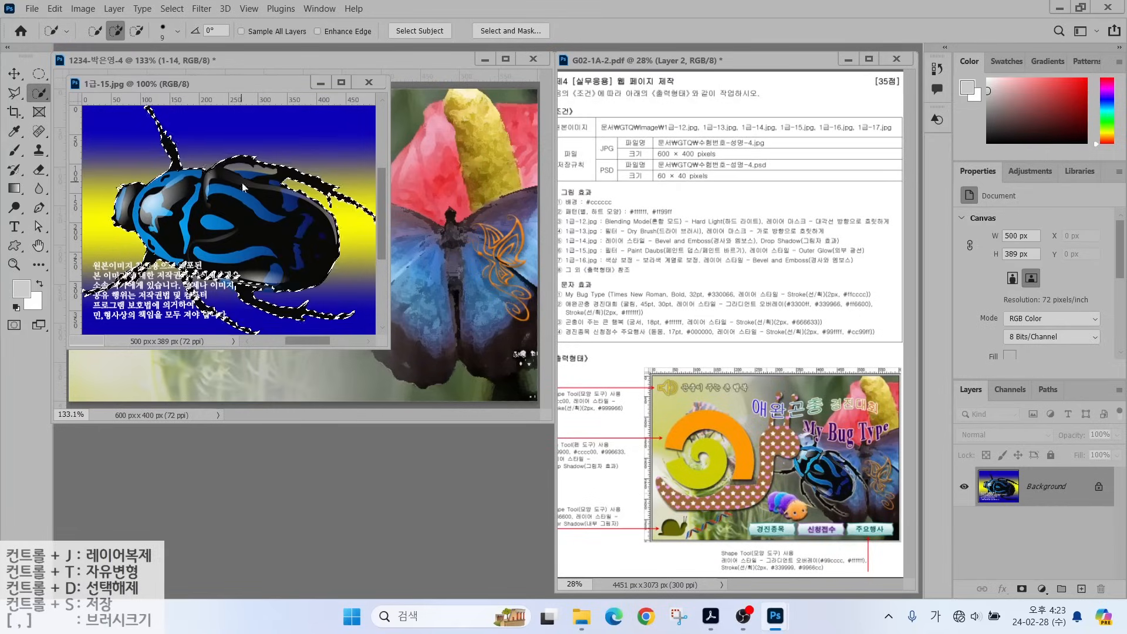
key(alt)
drag(265, 83, 579, 217)
Copy the beetle into the composite, close the source, and name the layer 1-15.
key(v)
drag(552, 352, 373, 348)
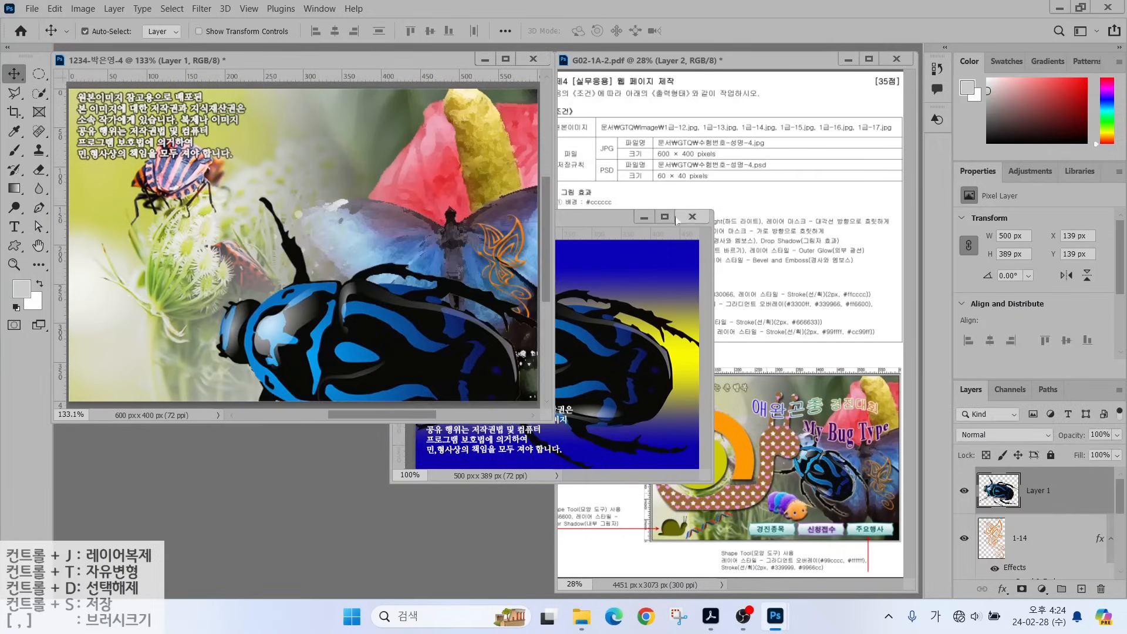
key(ctrl+w)
double_click(1044, 487)
text(1-15)
key(Return)
Shrink and rotate the beetle, moving it right and down in the composite.
key(ctrl+t)
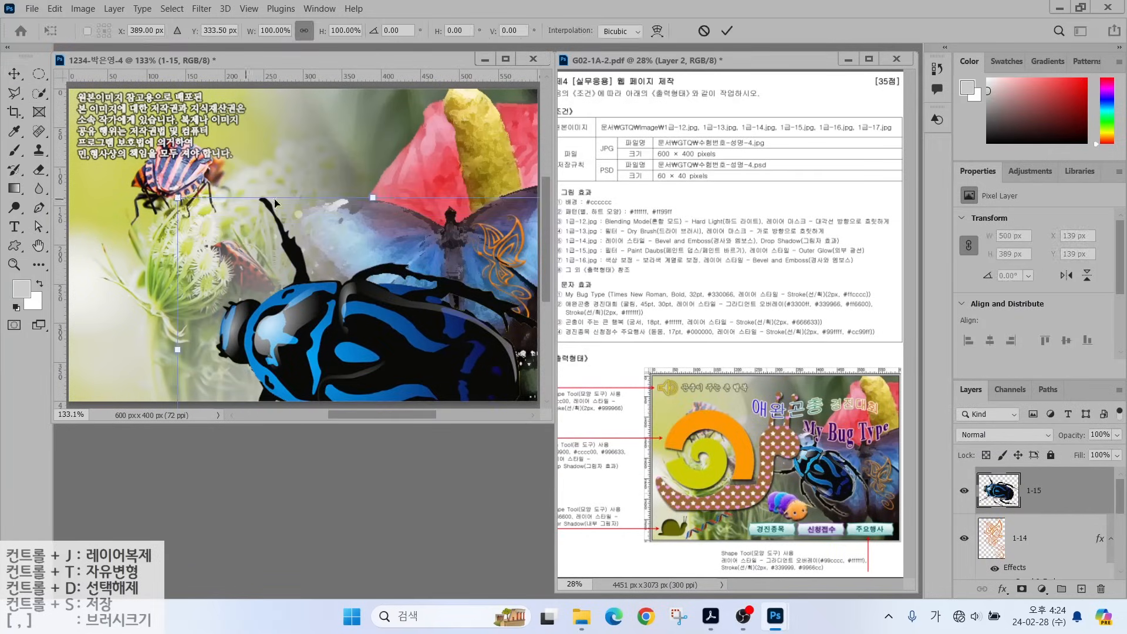
drag(177, 197, 376, 149)
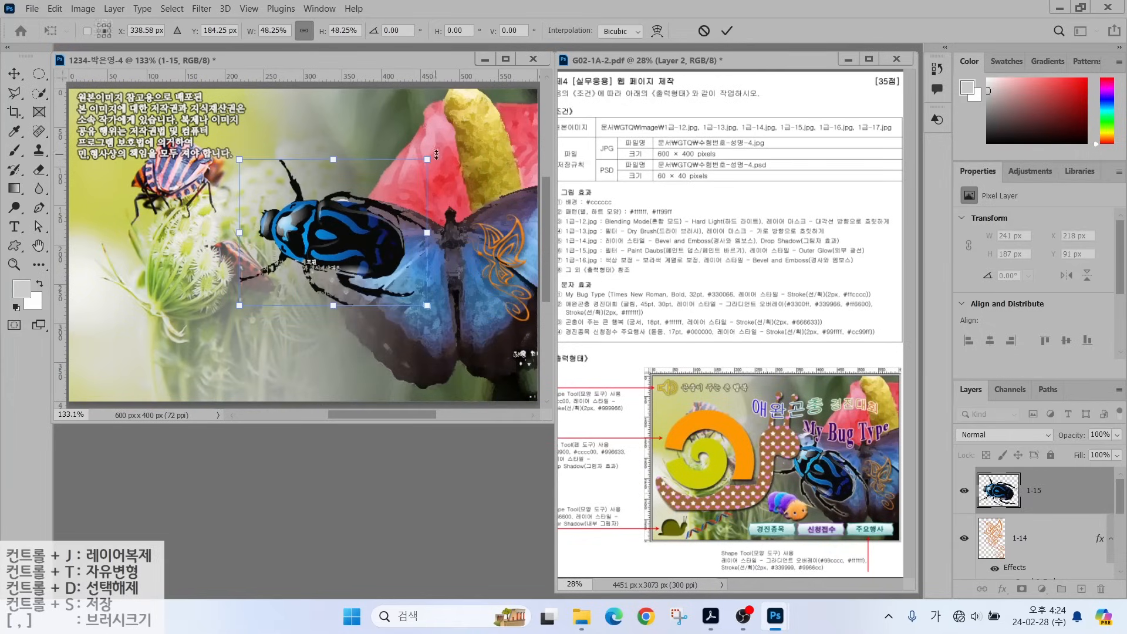
drag(346, 251, 414, 270)
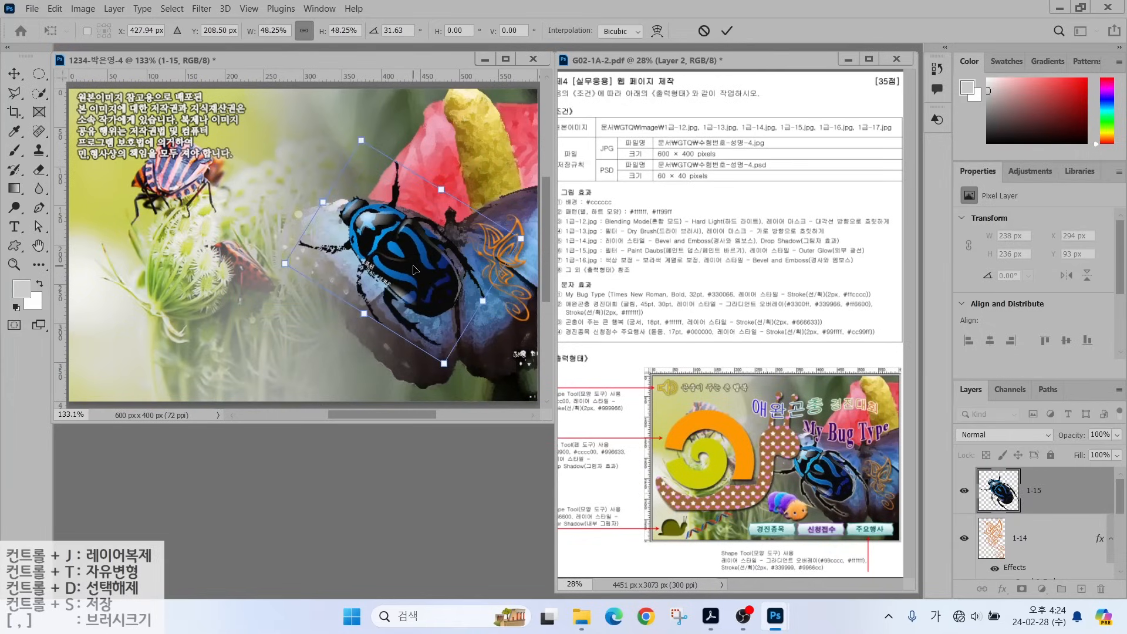
drag(521, 238, 503, 250)
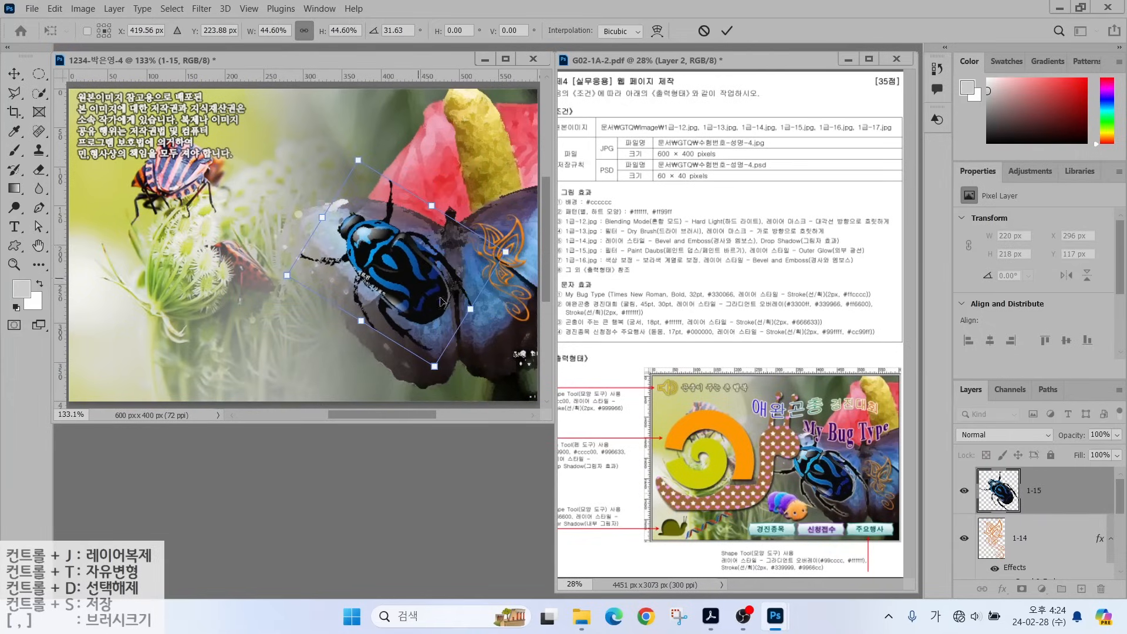
key(Return)
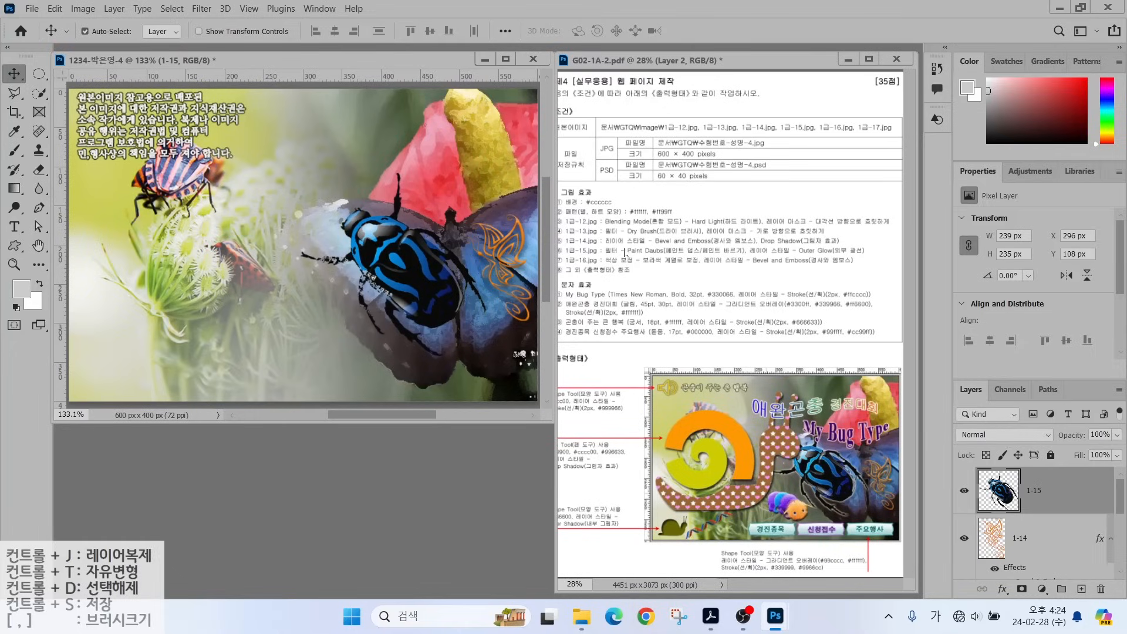
click(624, 252)
Apply the Filter Gallery's Paint Daubs filter to the beetle layer.
click(201, 8)
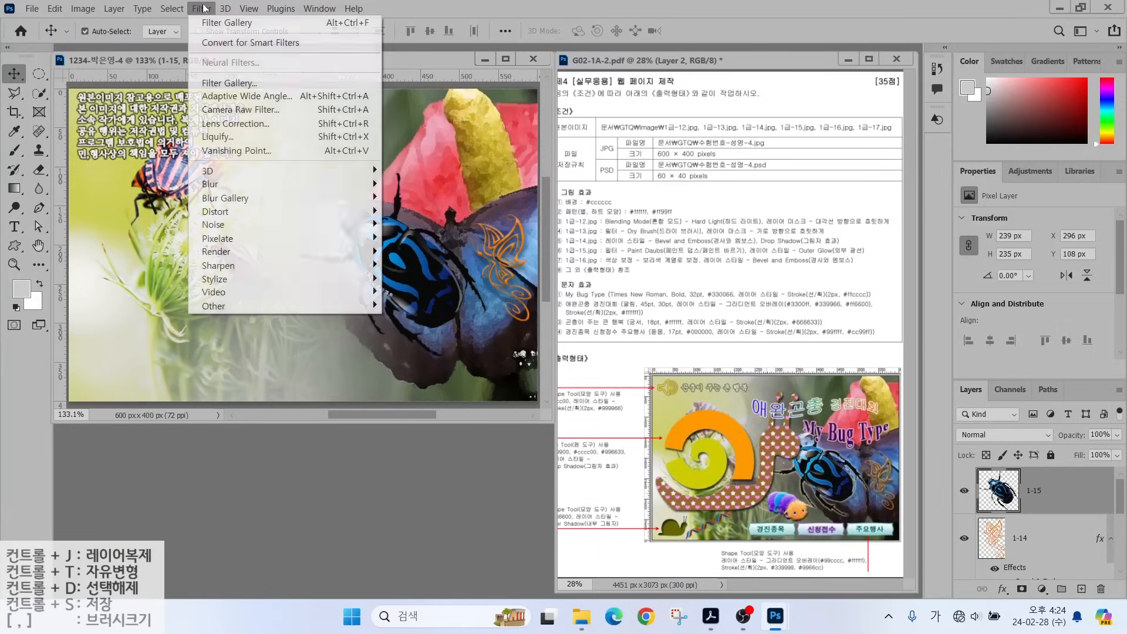
click(216, 82)
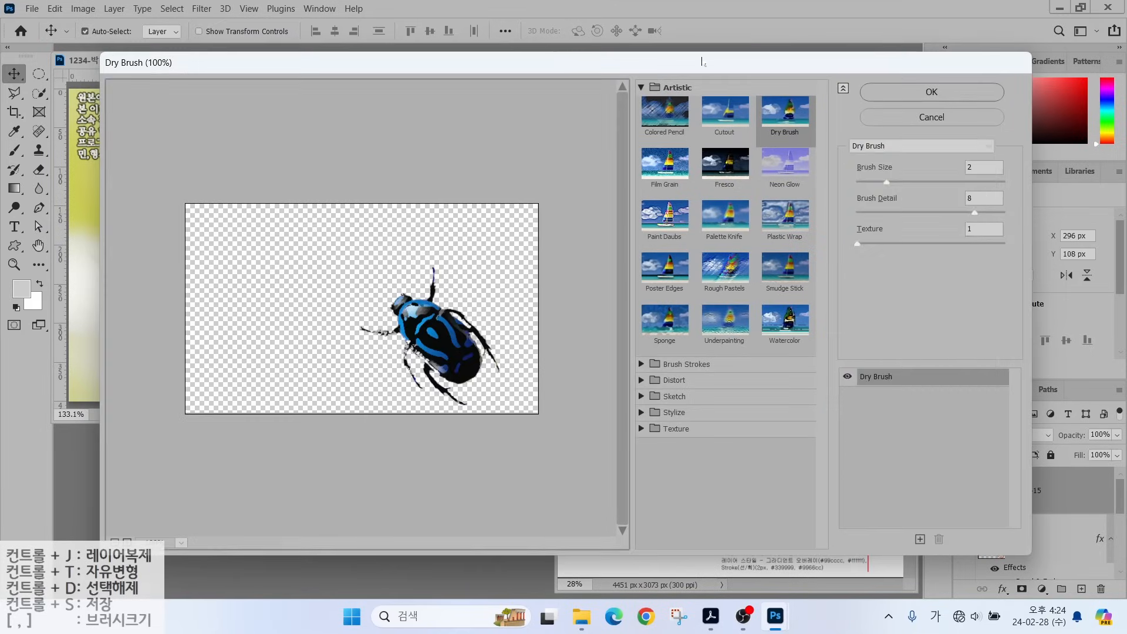
click(919, 145)
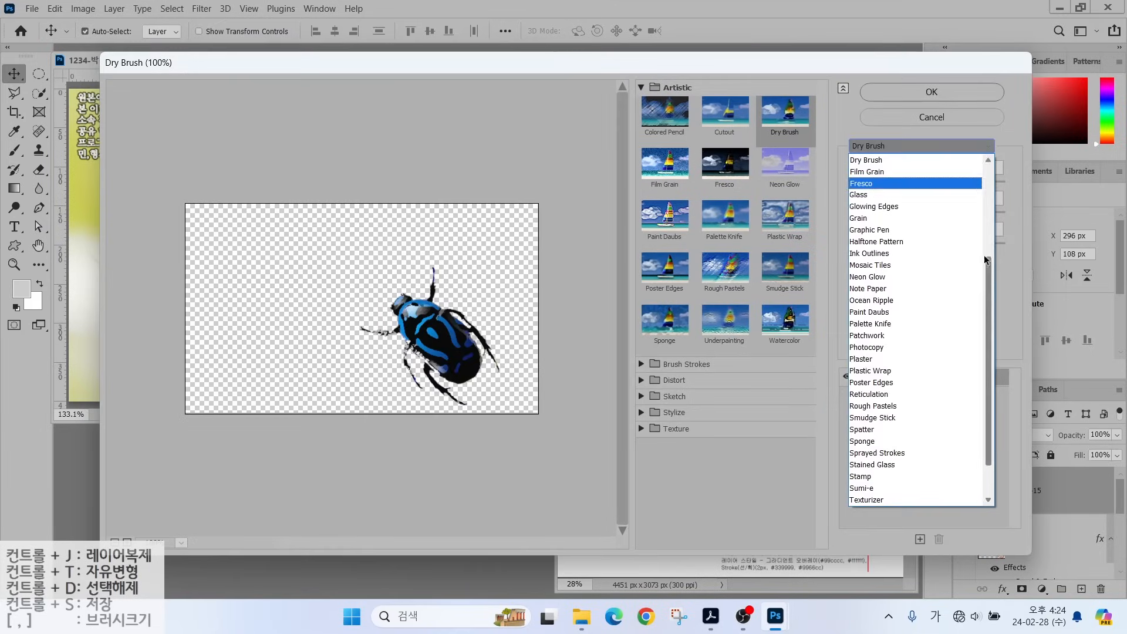
click(876, 313)
click(931, 91)
Add an Outer Glow layer effect to the beetle layer 1-15.
click(1003, 590)
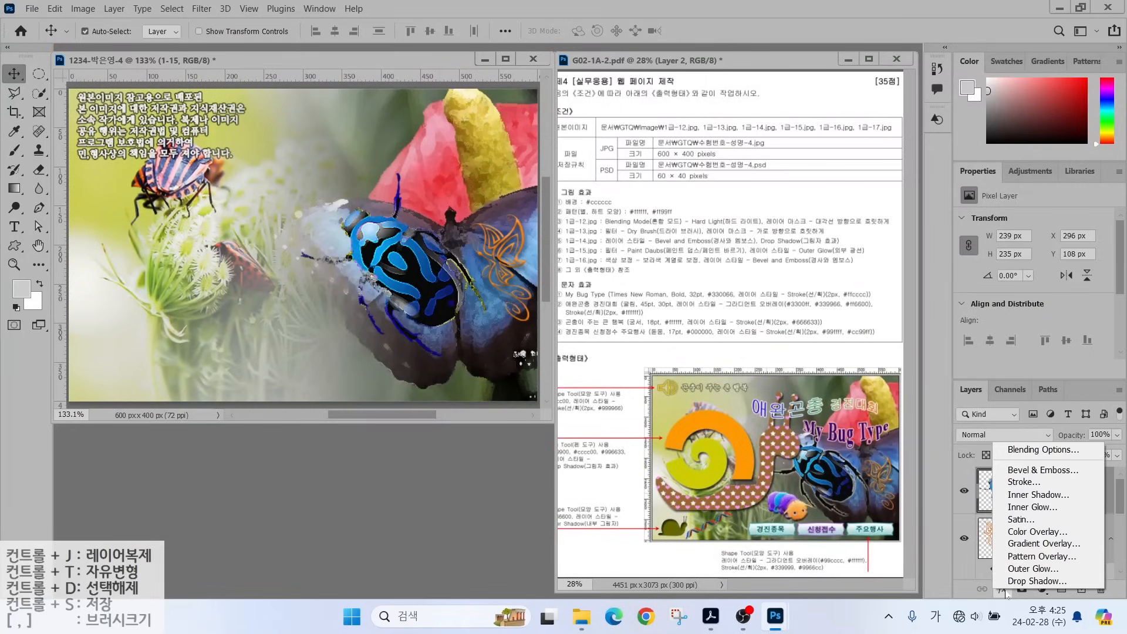
click(1017, 568)
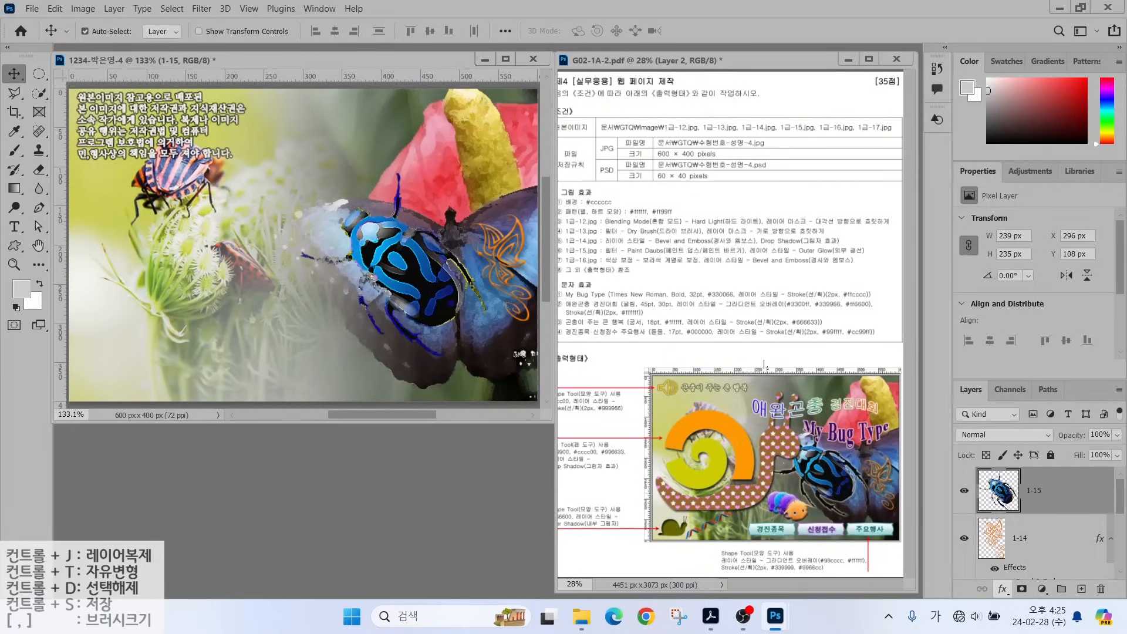
click(1051, 110)
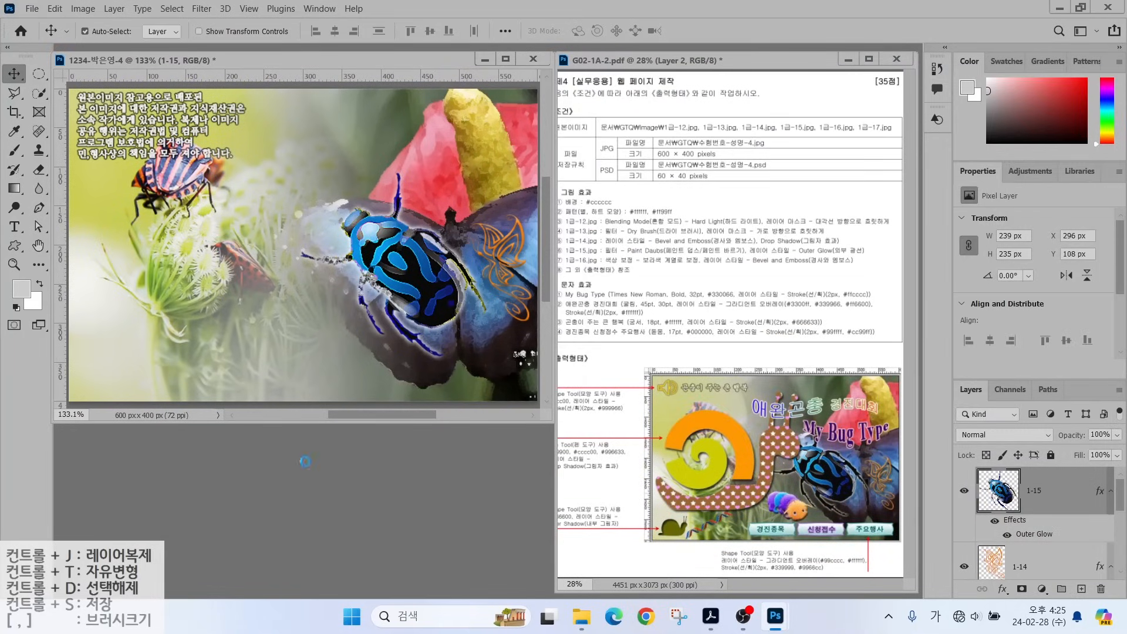
Open the caterpillar image 1급-16.jpg.
key(ctrl+o)
scroll(411, 176, down, 3)
double_click(467, 171)
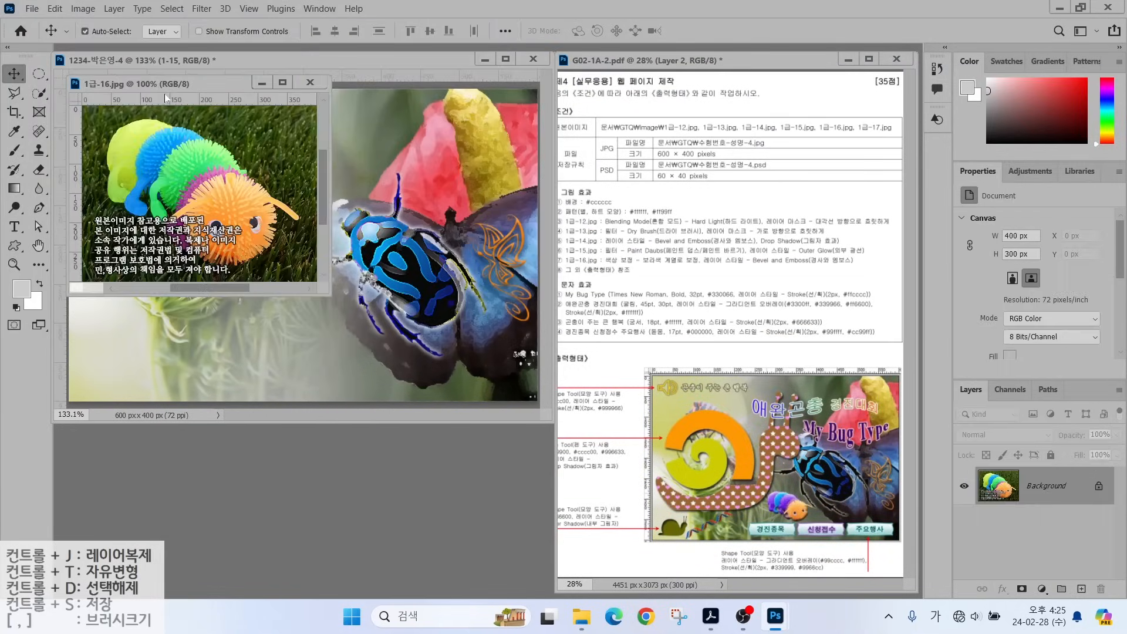
Quick-select the caterpillar, including its head, and copy it into the composite.
key(w)
mouse_move(141, 138)
mouse_down()
mouse_move(261, 209)
mouse_move(273, 235)
mouse_up()
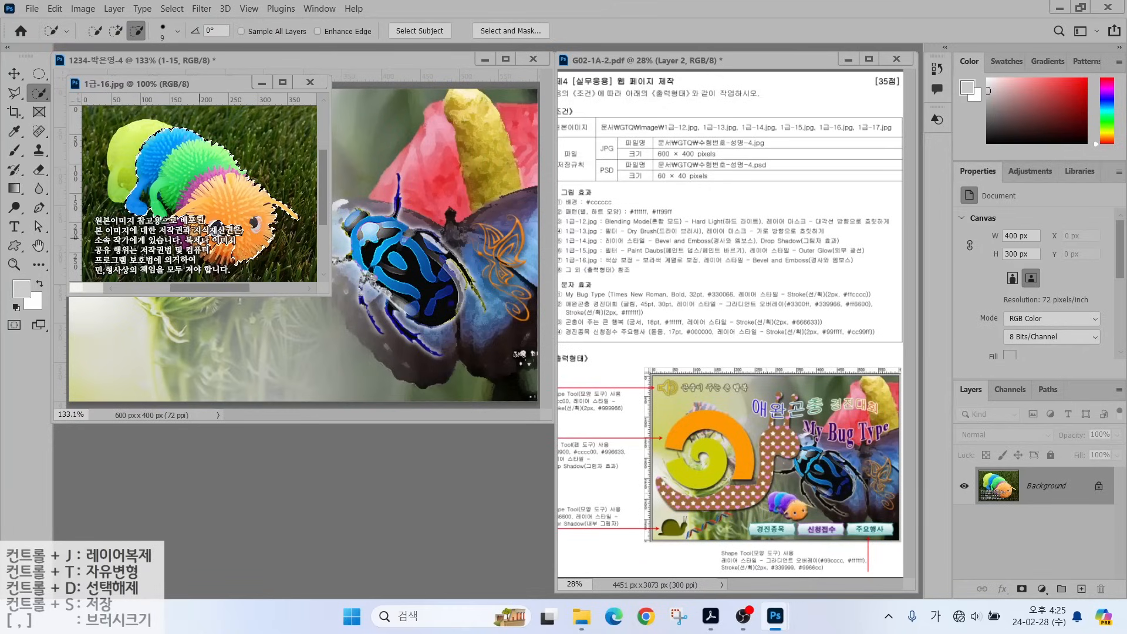
mouse_move(203, 232)
mouse_down()
mouse_move(129, 171)
mouse_move(223, 229)
mouse_up()
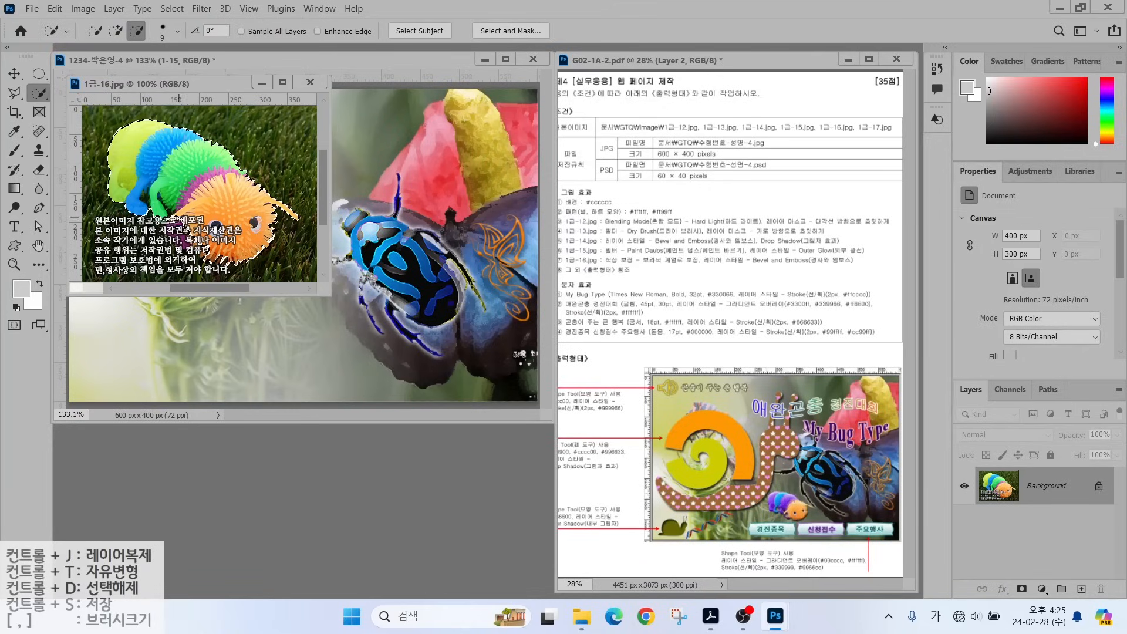
drag(209, 88, 509, 180)
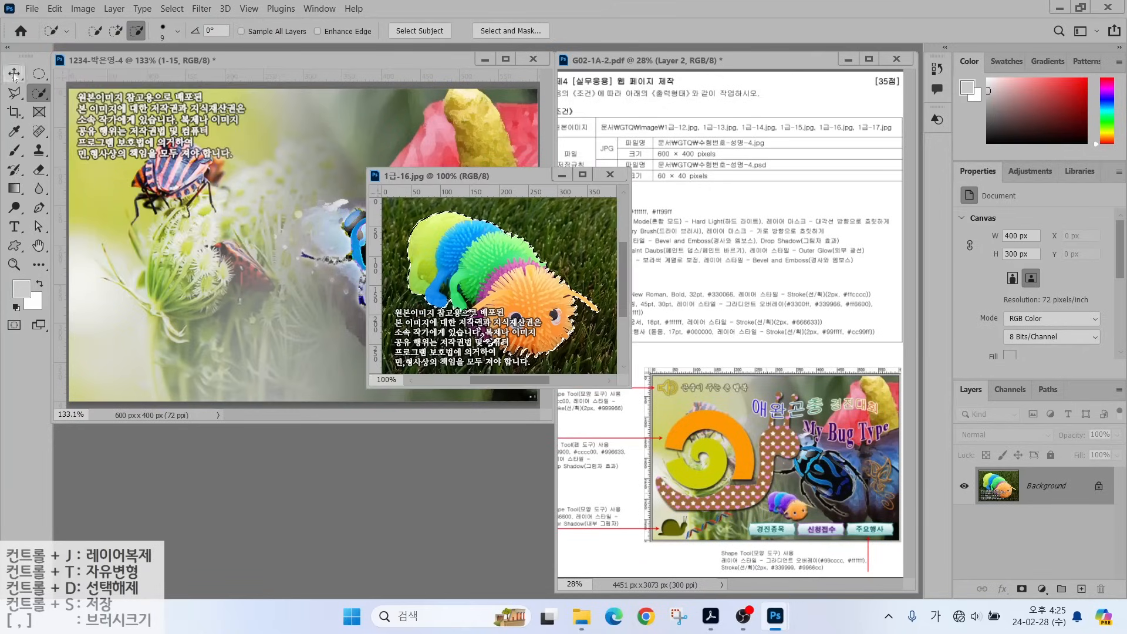
click(14, 74)
drag(499, 276, 329, 281)
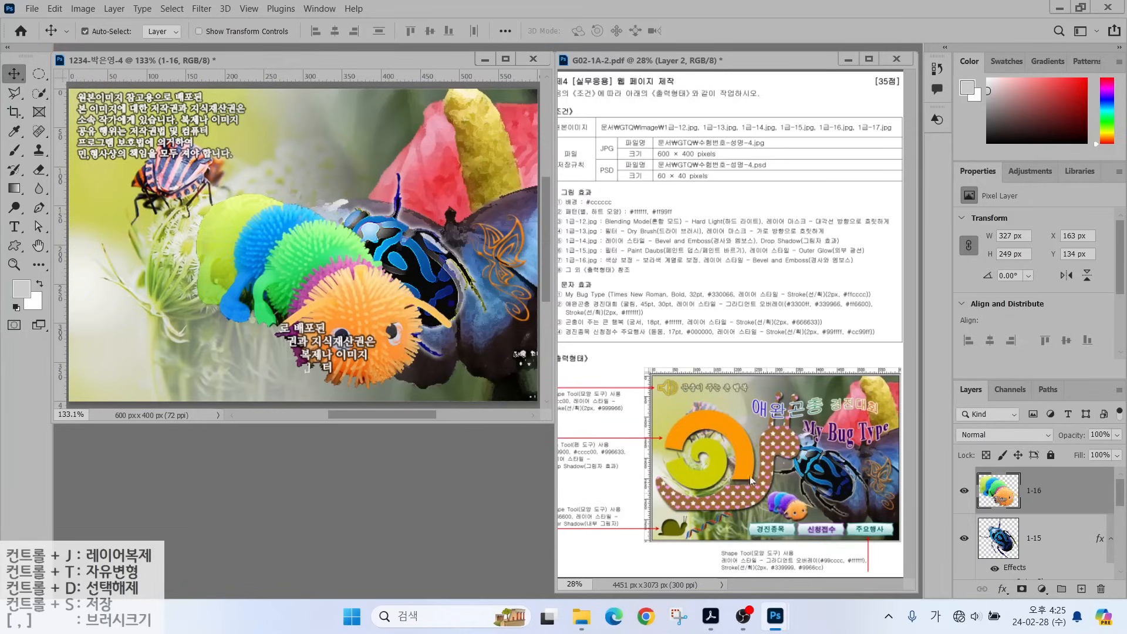
Shrink caterpillar layer 1-16 to about 115 × 88 px and place it beside the beetle.
click(1053, 522)
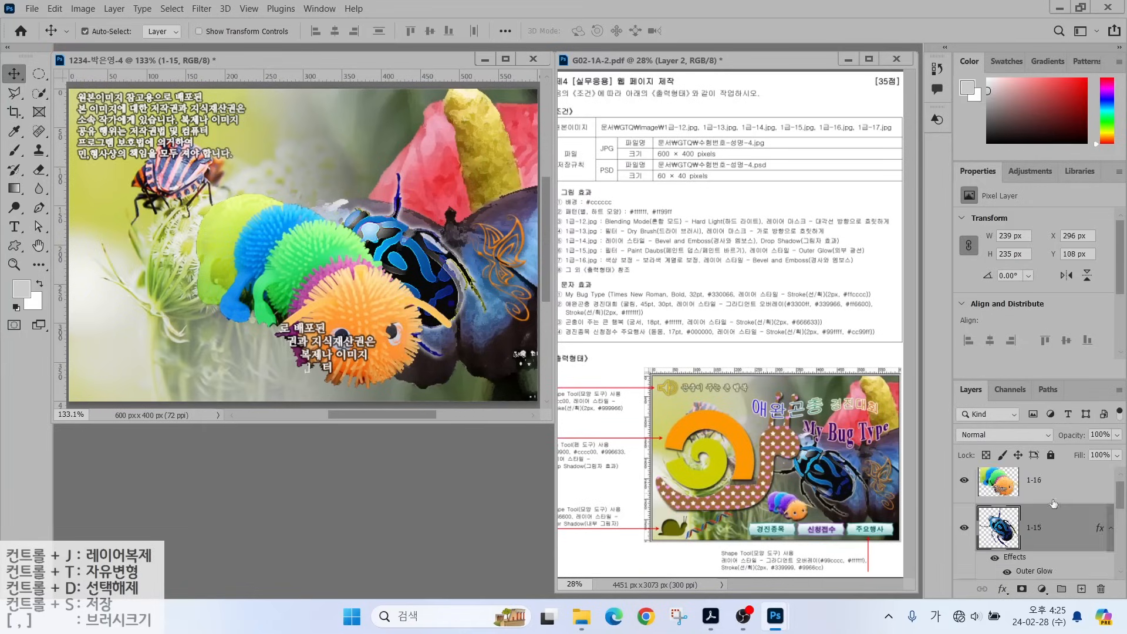
click(1053, 496)
key(ctrl+t)
drag(455, 191, 300, 343)
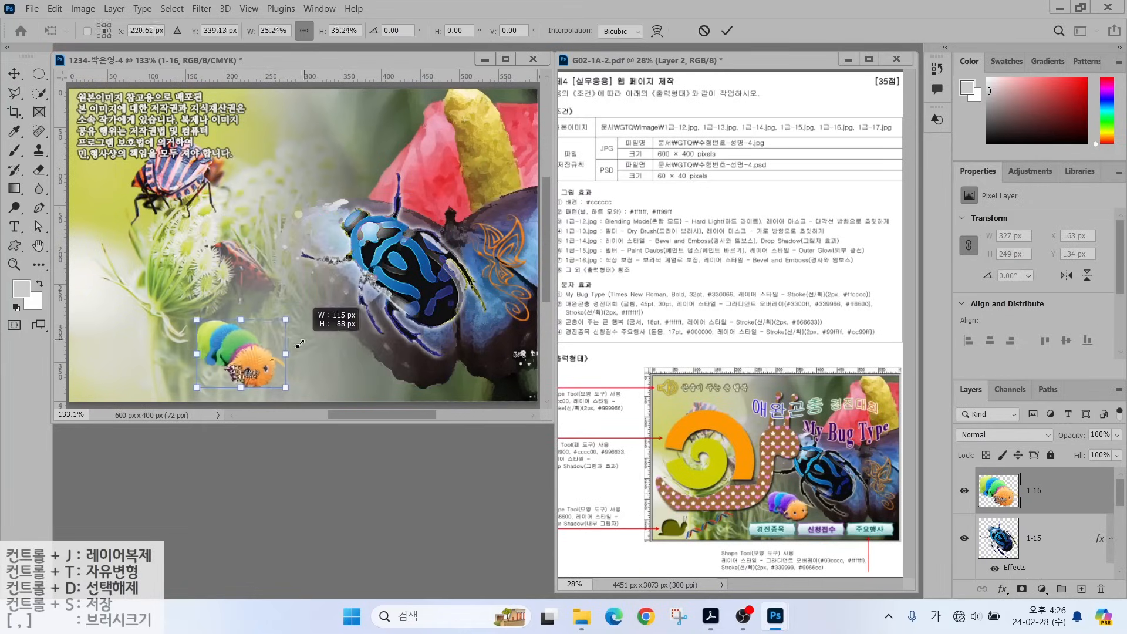
drag(238, 363, 331, 332)
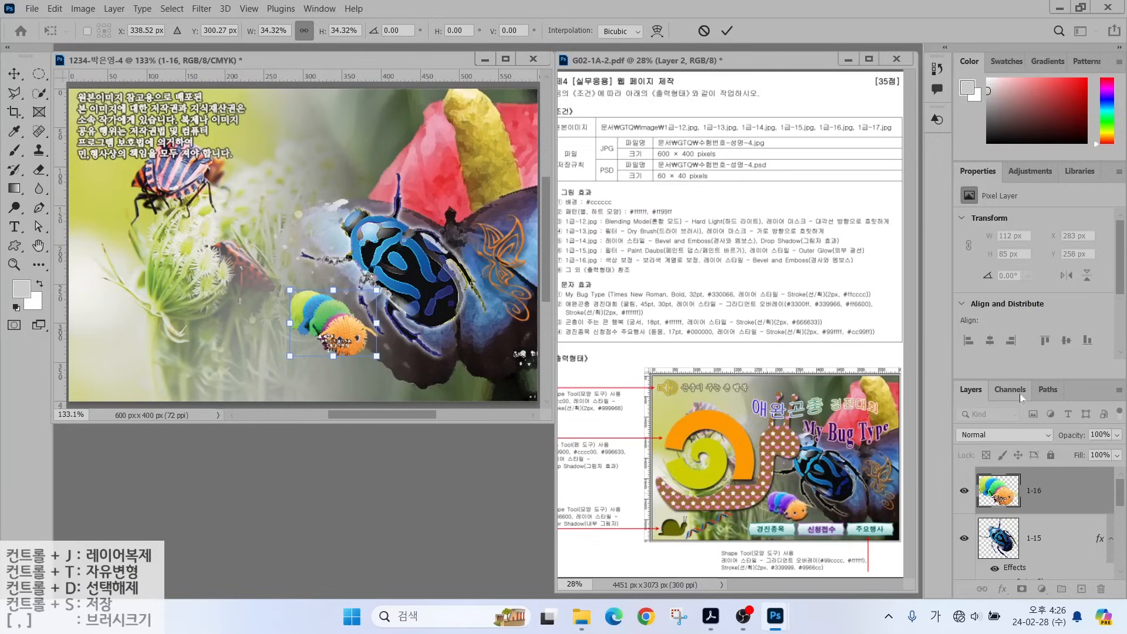
key(Return)
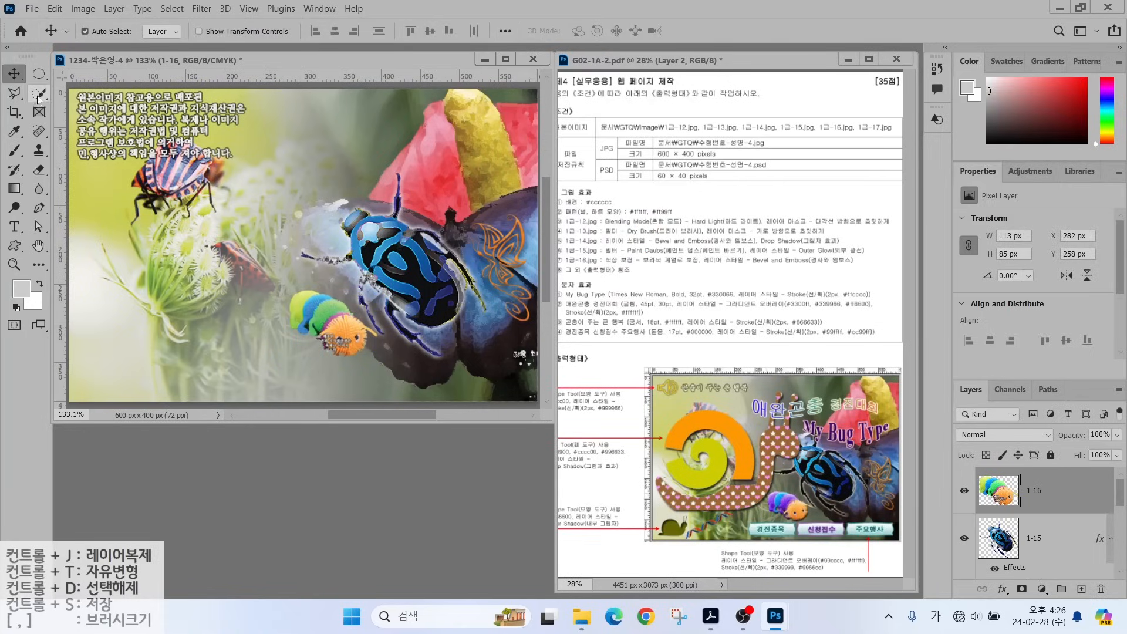
Select the caterpillar's blue and green stripes and bring up Hue/Saturation.
click(39, 93)
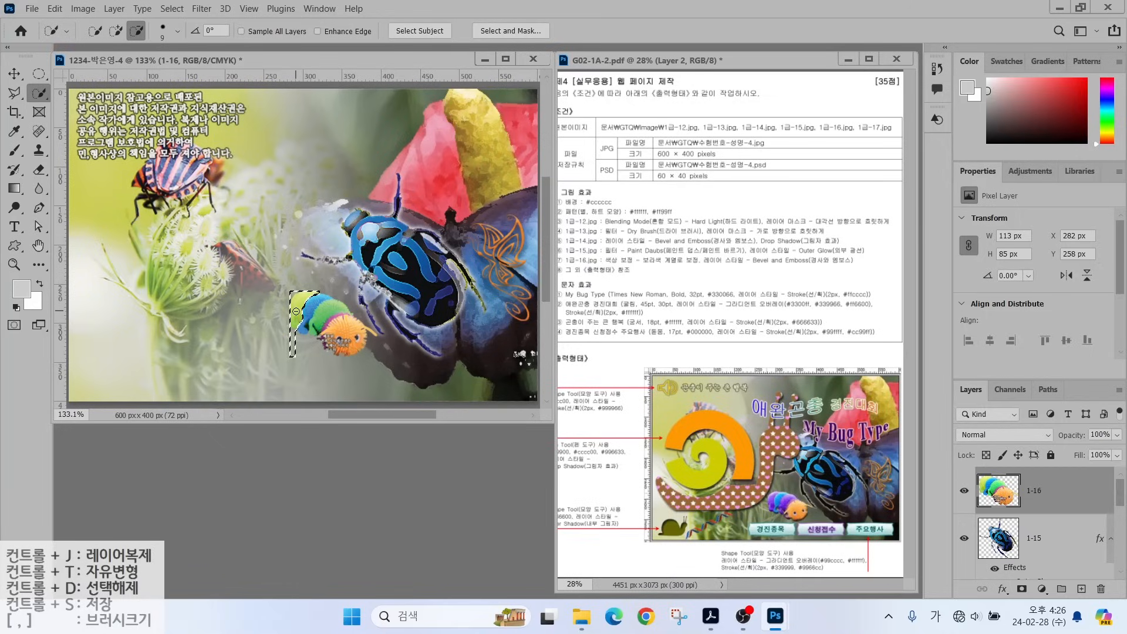
alt+click(293, 339)
drag(308, 320, 336, 311)
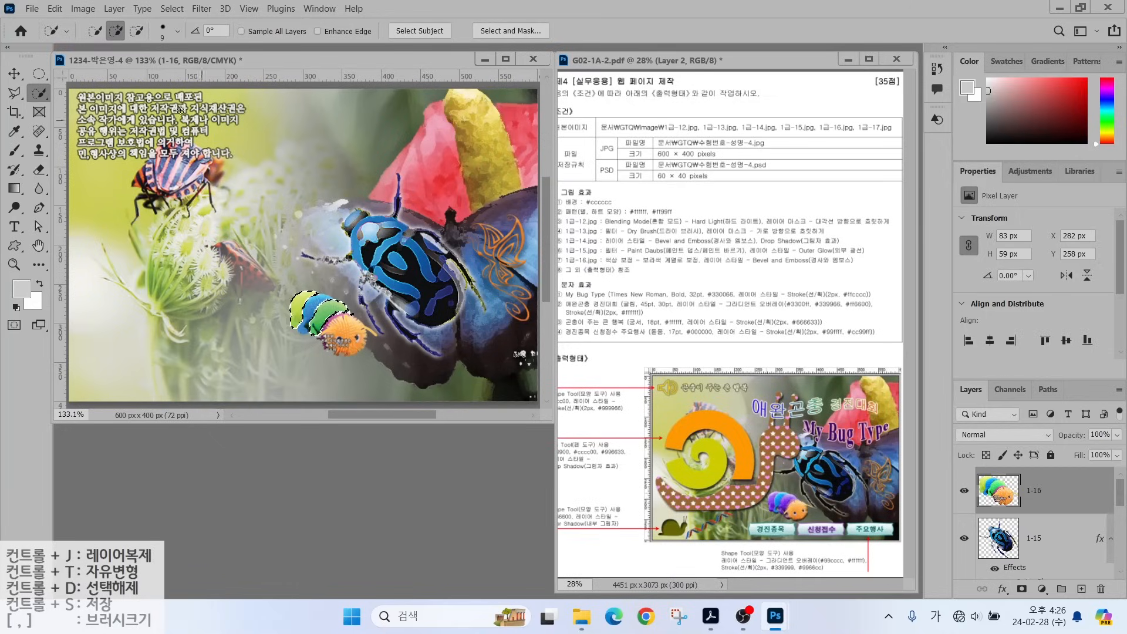
click(83, 8)
mouse_move(105, 41)
click(259, 120)
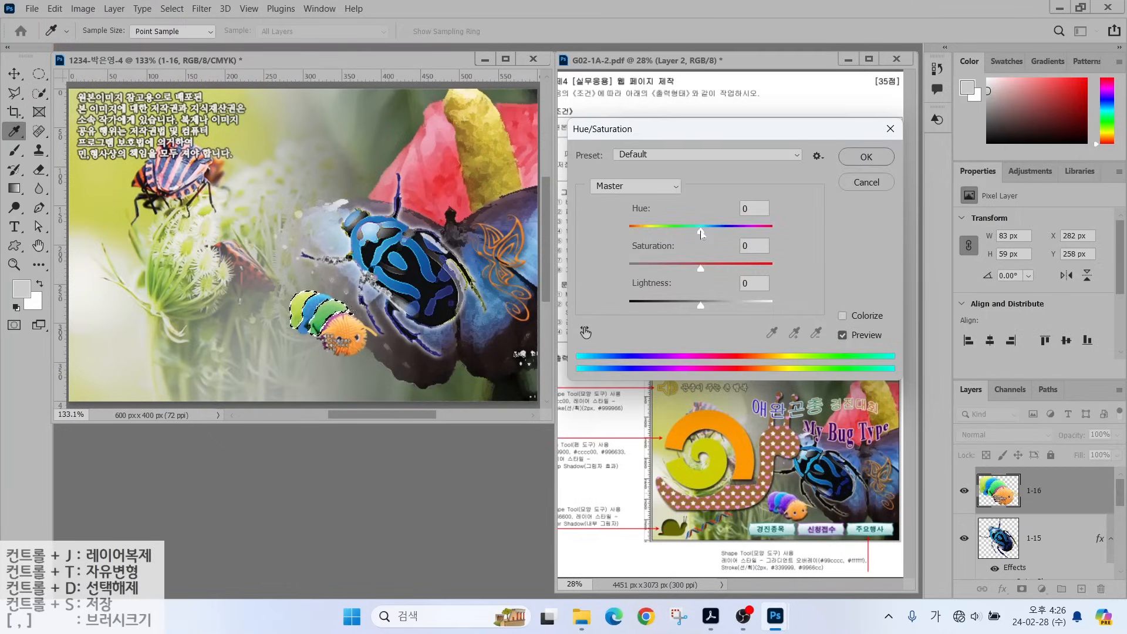
Colorize the caterpillar's stripes purple with saturation 80 and lightness -36.
drag(702, 234, 676, 238)
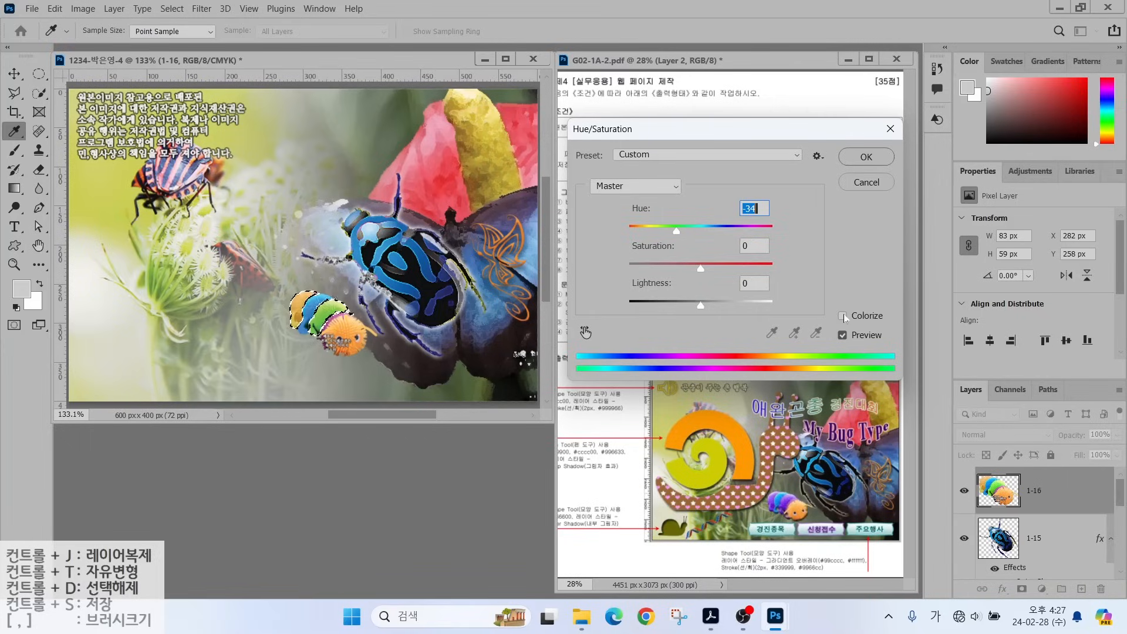
click(842, 317)
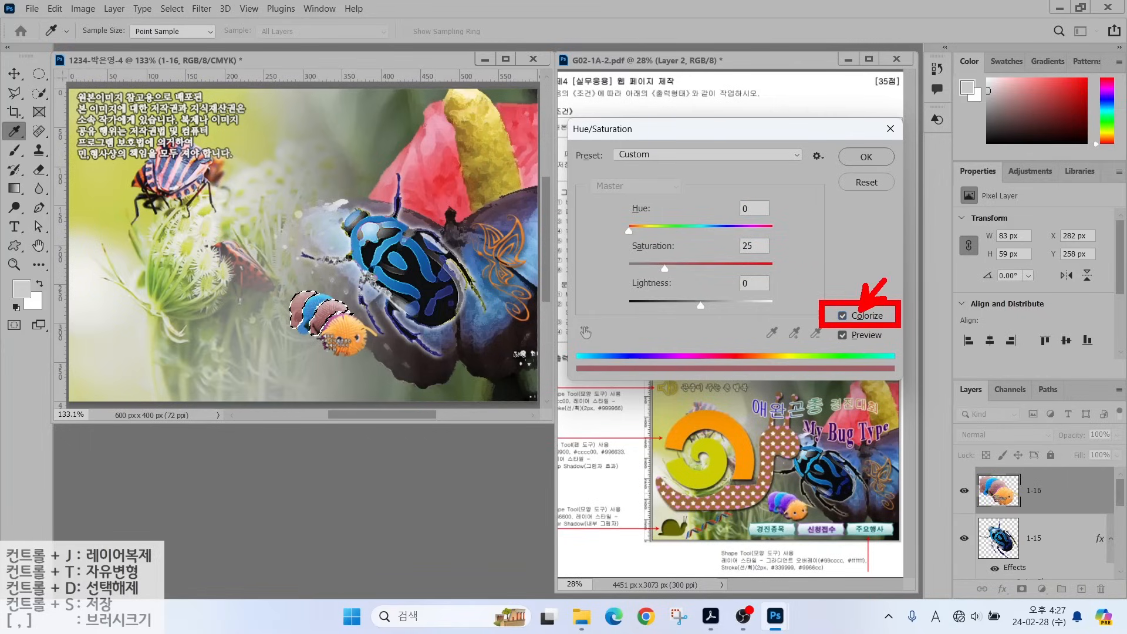
key(Escape)
drag(628, 231, 766, 231)
drag(664, 269, 743, 268)
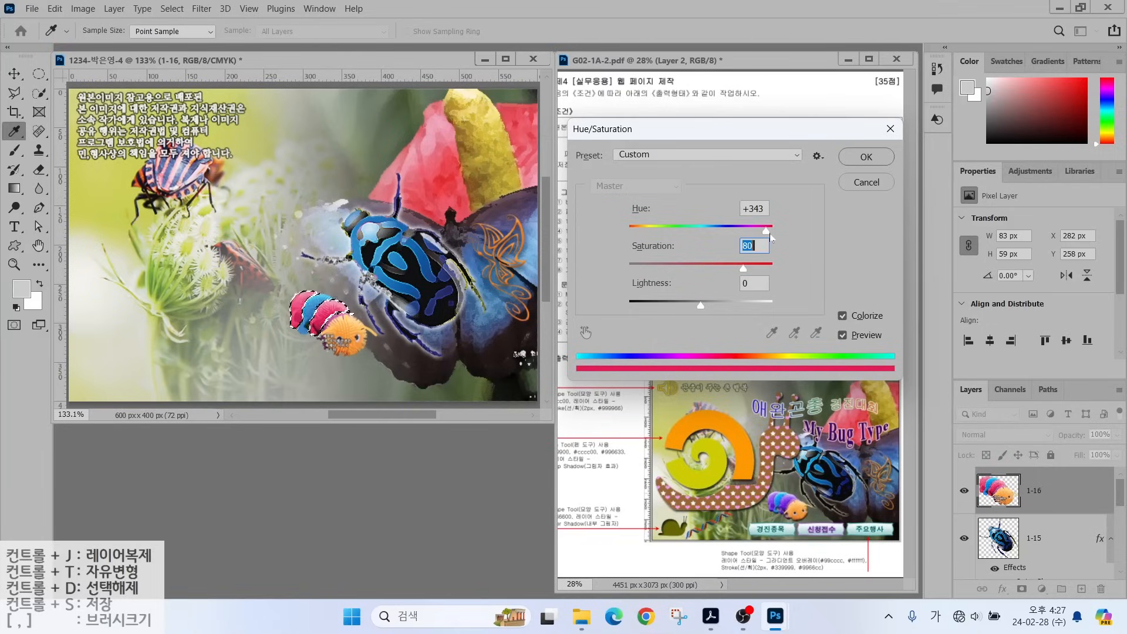
drag(767, 231, 746, 230)
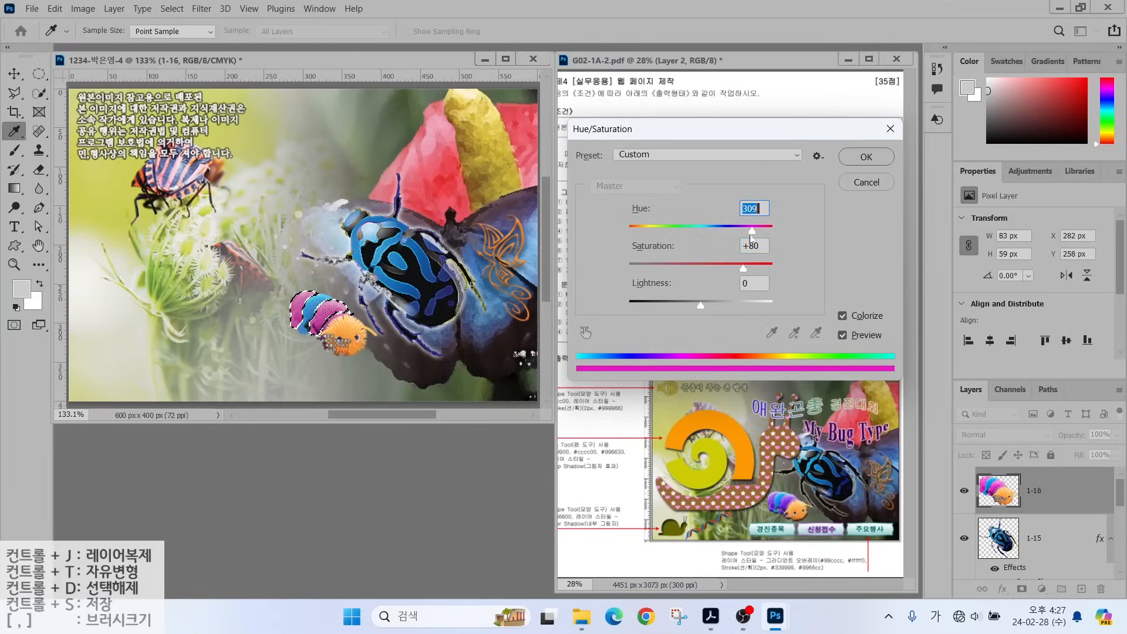
drag(743, 268, 772, 269)
drag(701, 304, 675, 304)
click(863, 156)
Deselect and apply a Bevel & Emboss layer effect to caterpillar layer 1-16.
key(w)
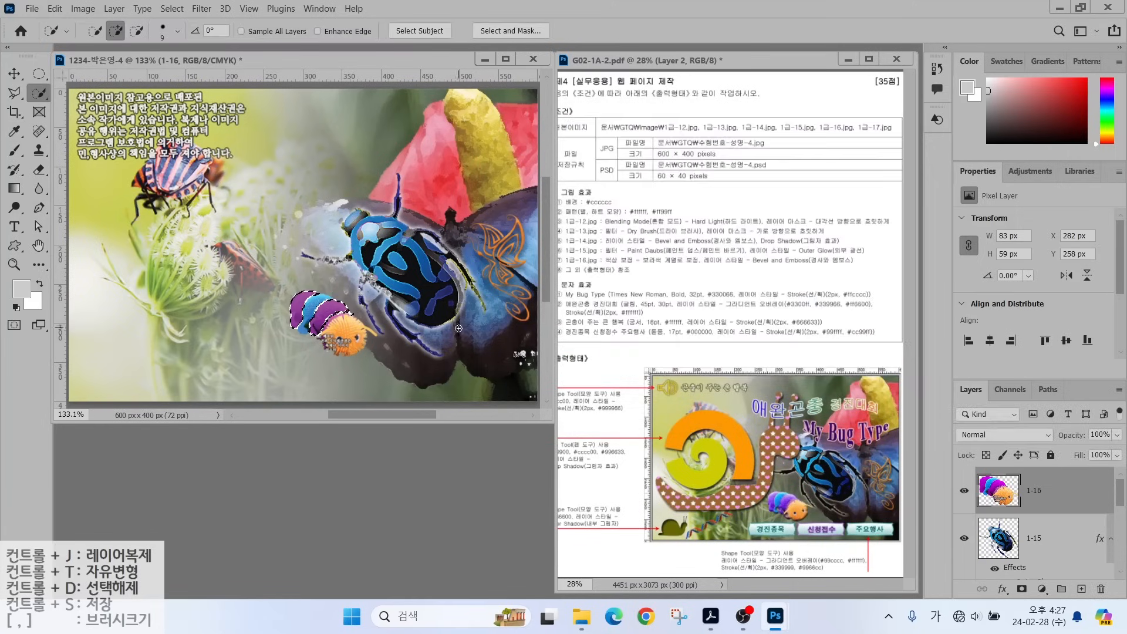
double_click(1017, 465)
click(552, 139)
key(Return)
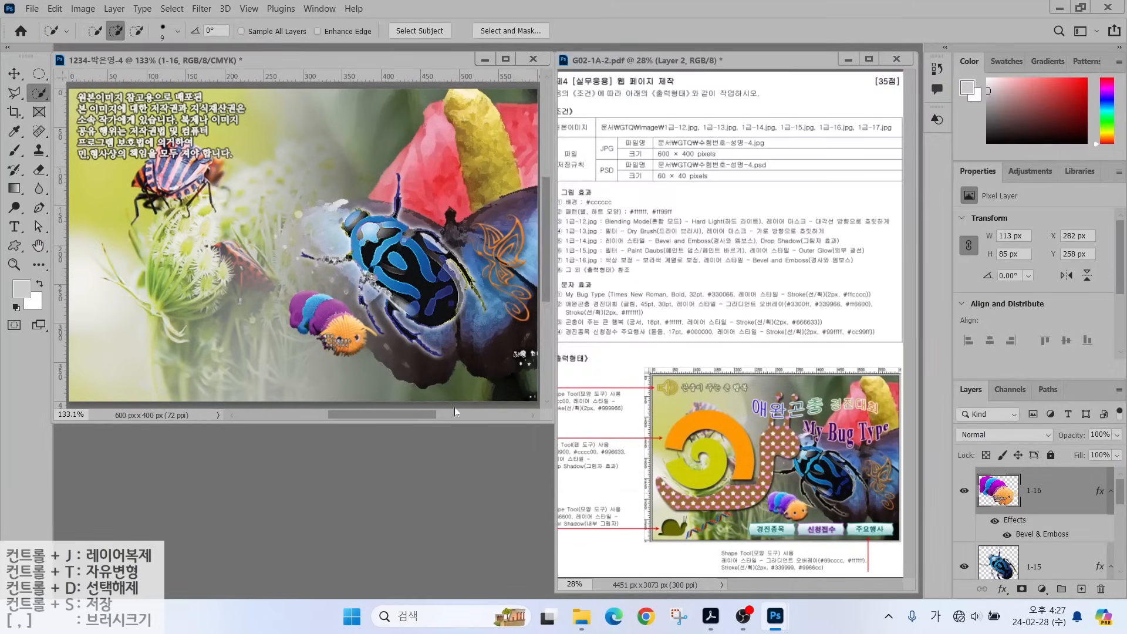
Open the DNA image 1급-17.jpg.
key(ctrl+o)
click(213, 247)
click(425, 329)
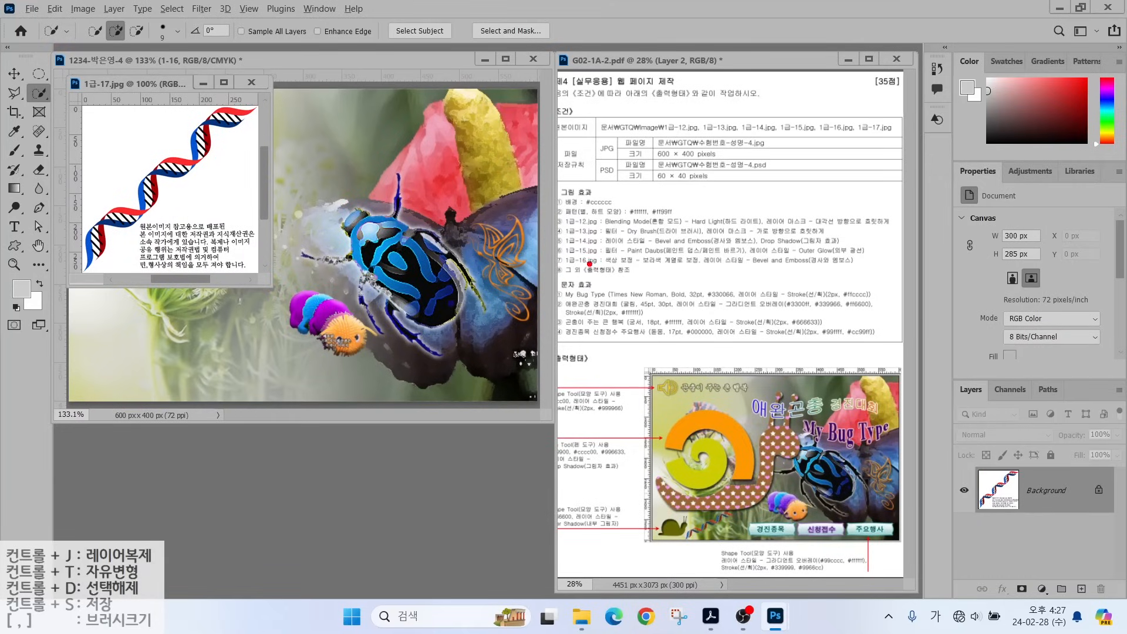
Magic Wand the white background of the DNA image, then invert the selection.
drag(589, 264, 629, 227)
drag(561, 280, 645, 279)
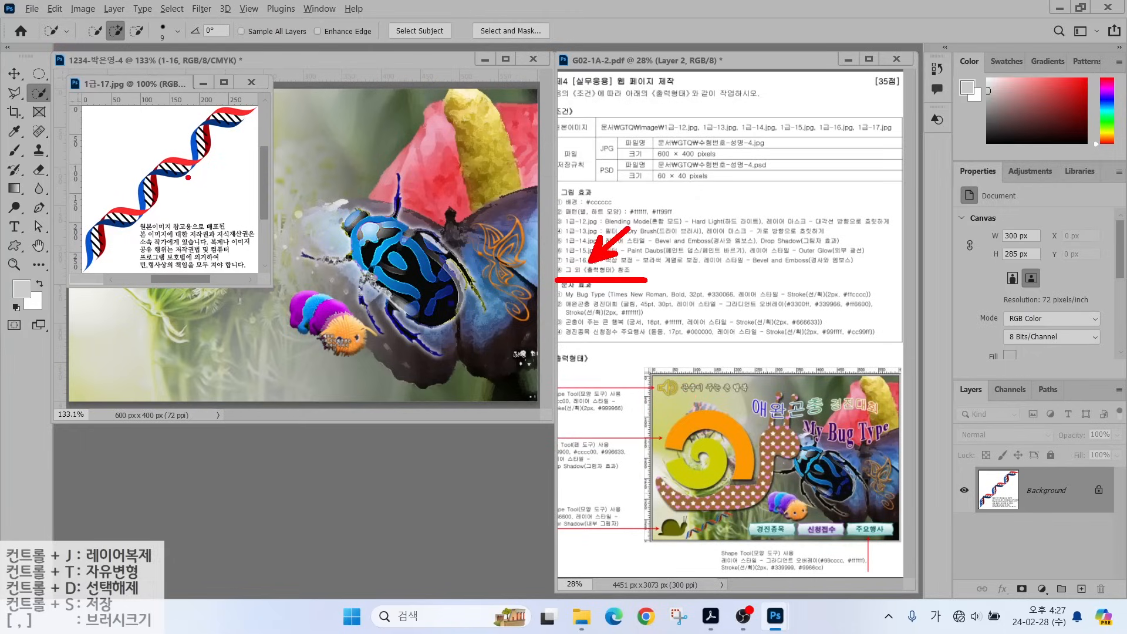
mouse_move(225, 169)
mouse_down()
mouse_move(159, 238)
mouse_move(79, 154)
mouse_move(232, 99)
mouse_move(220, 176)
mouse_up()
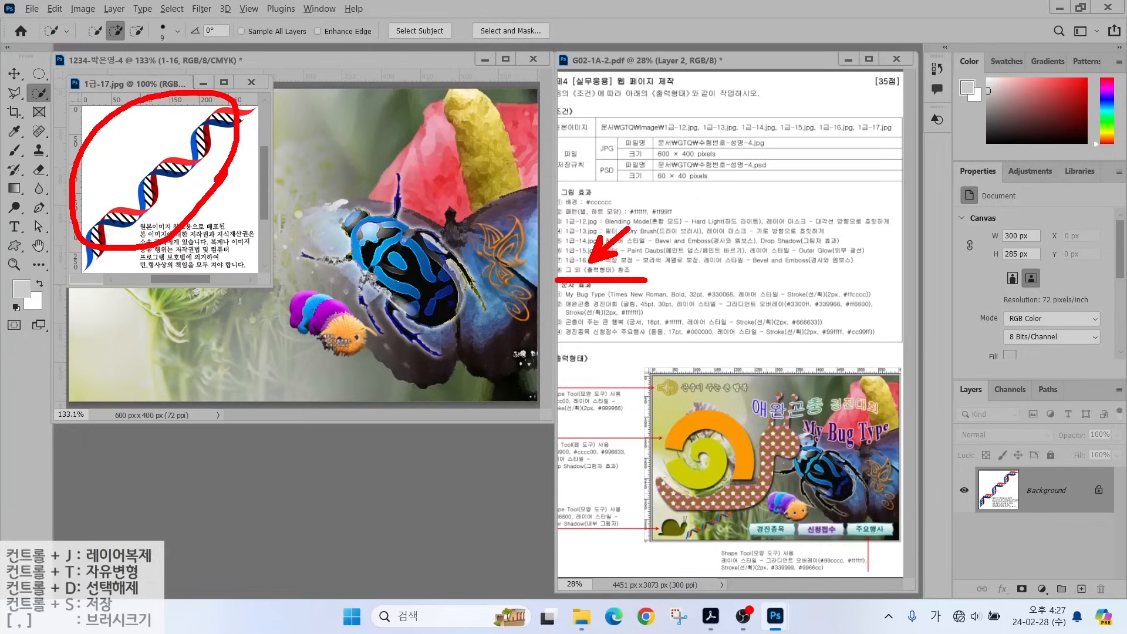
key(Escape)
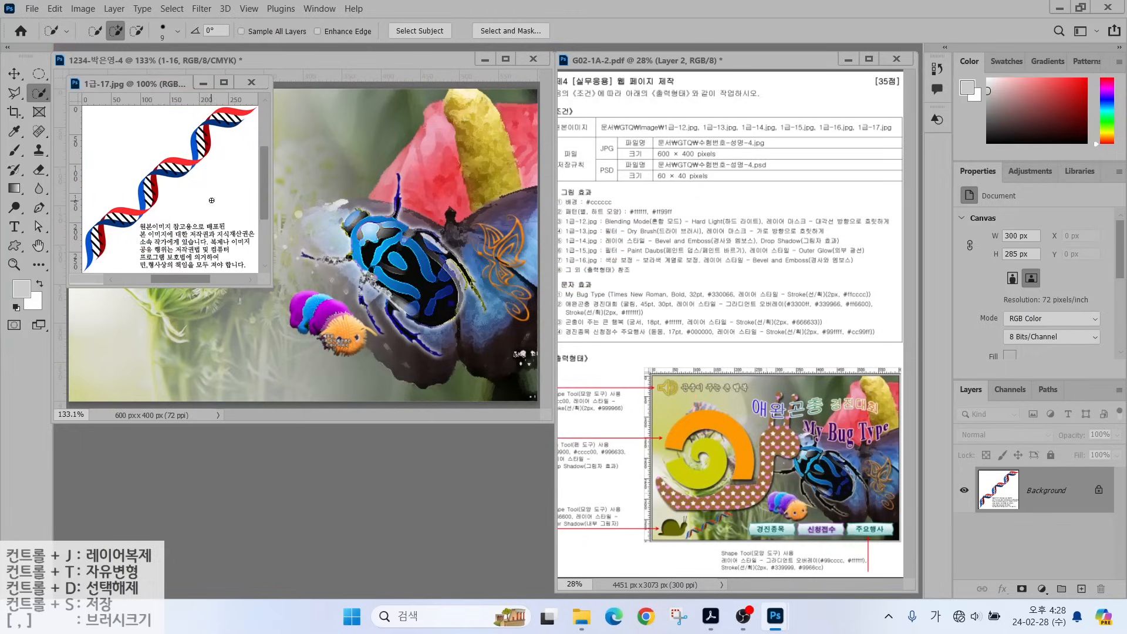
right_click(37, 95)
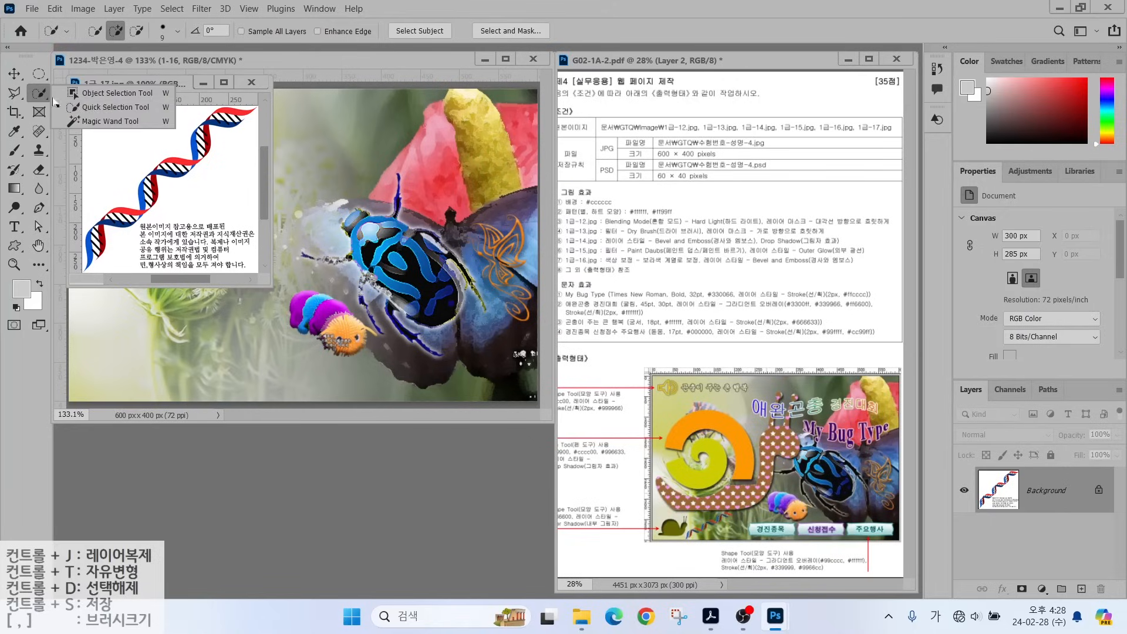
click(93, 120)
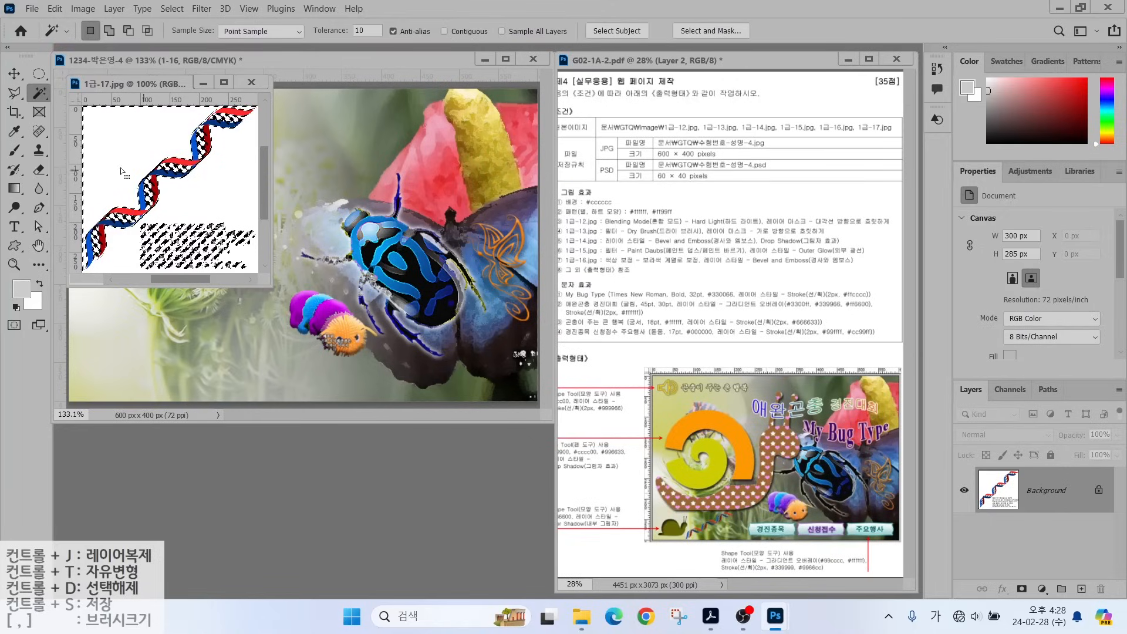
click(136, 137)
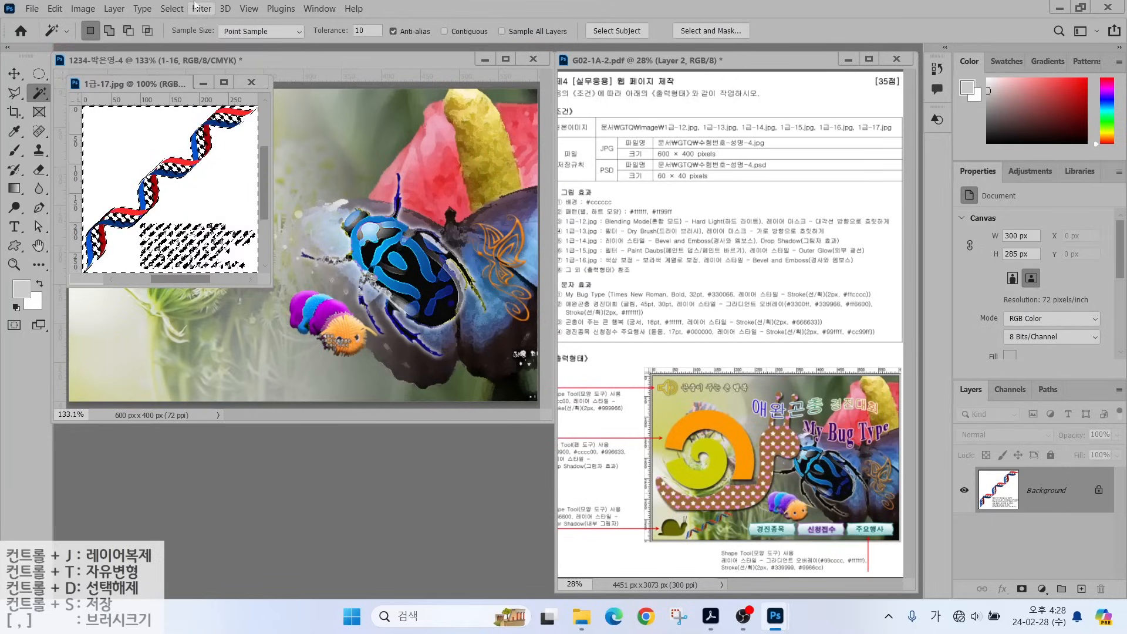
click(173, 9)
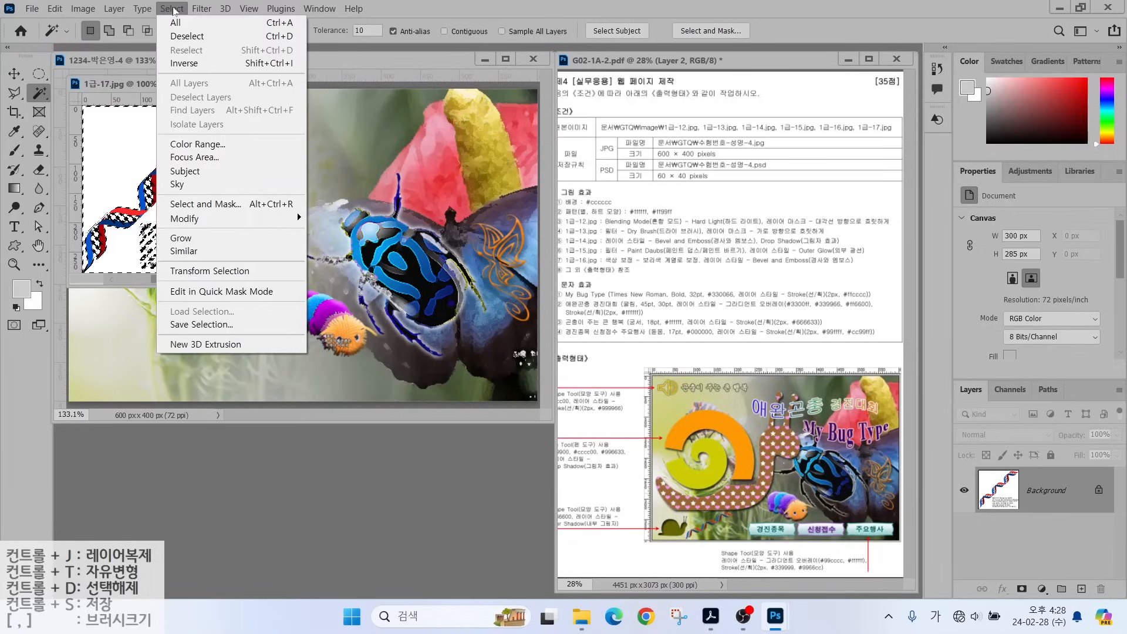
click(179, 64)
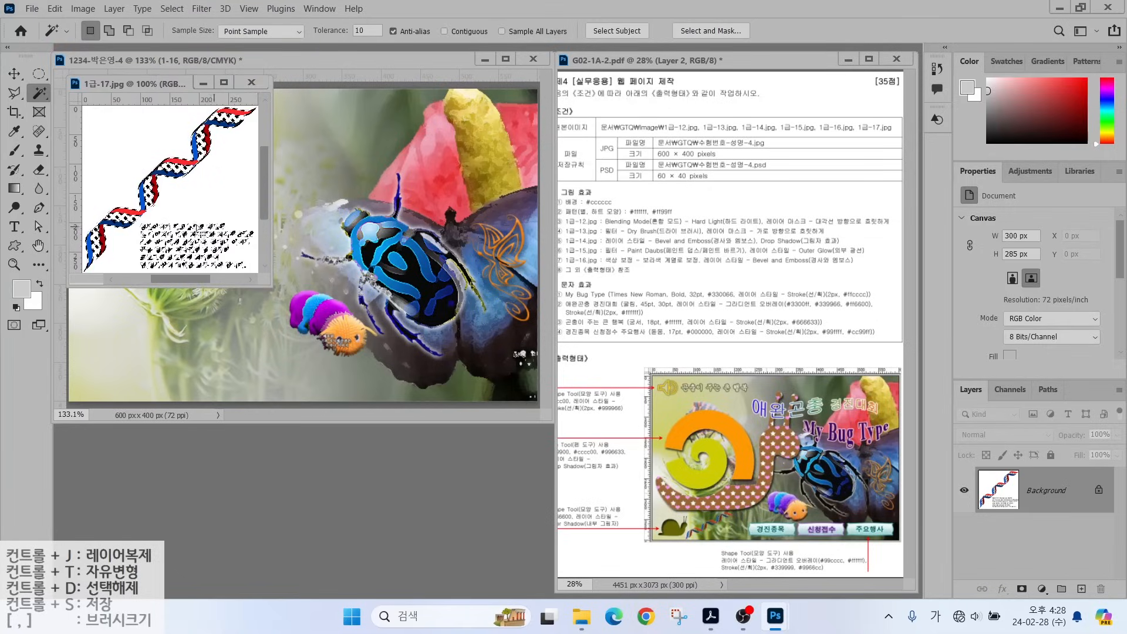
Subtract the text block from the selection with the Polygonal Lasso.
key(l)
alt+click(139, 218)
click(139, 269)
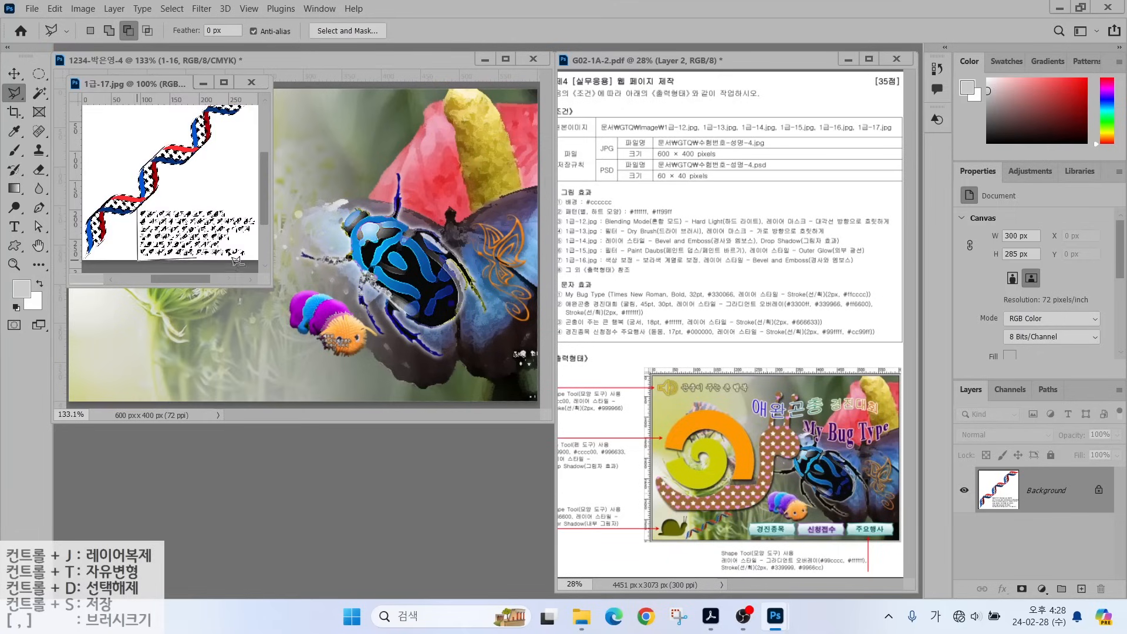
click(259, 264)
click(261, 219)
click(219, 195)
click(139, 213)
Drag the DNA strand into the composite and scale it to about 35% in the lower-left corner.
key(v)
drag(189, 164, 229, 343)
key(ctrl+t)
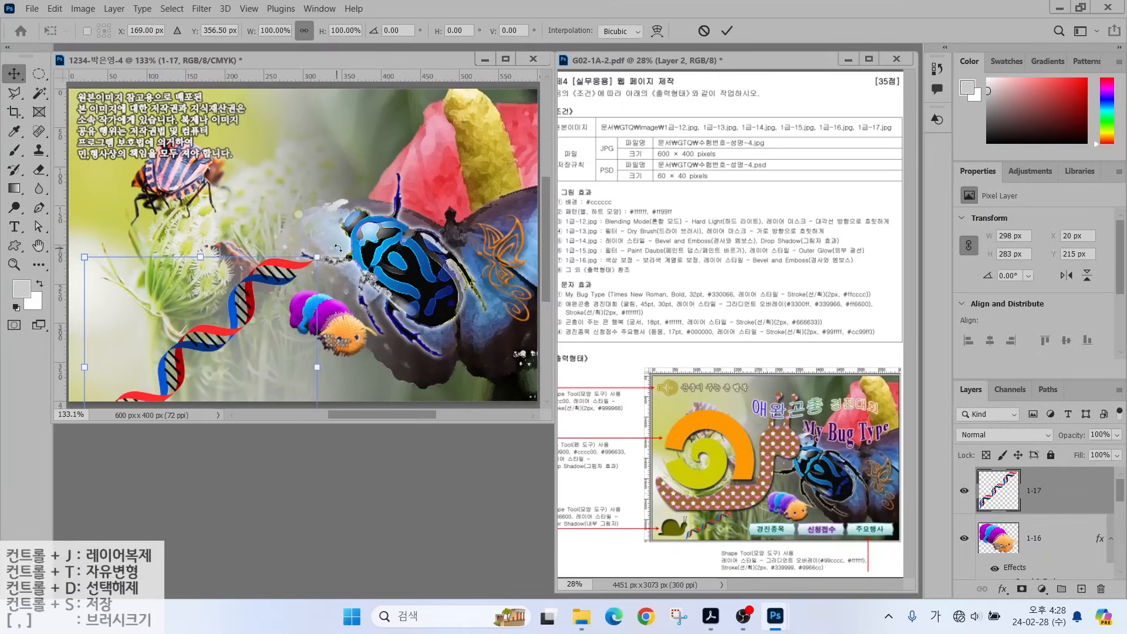
drag(317, 257, 238, 356)
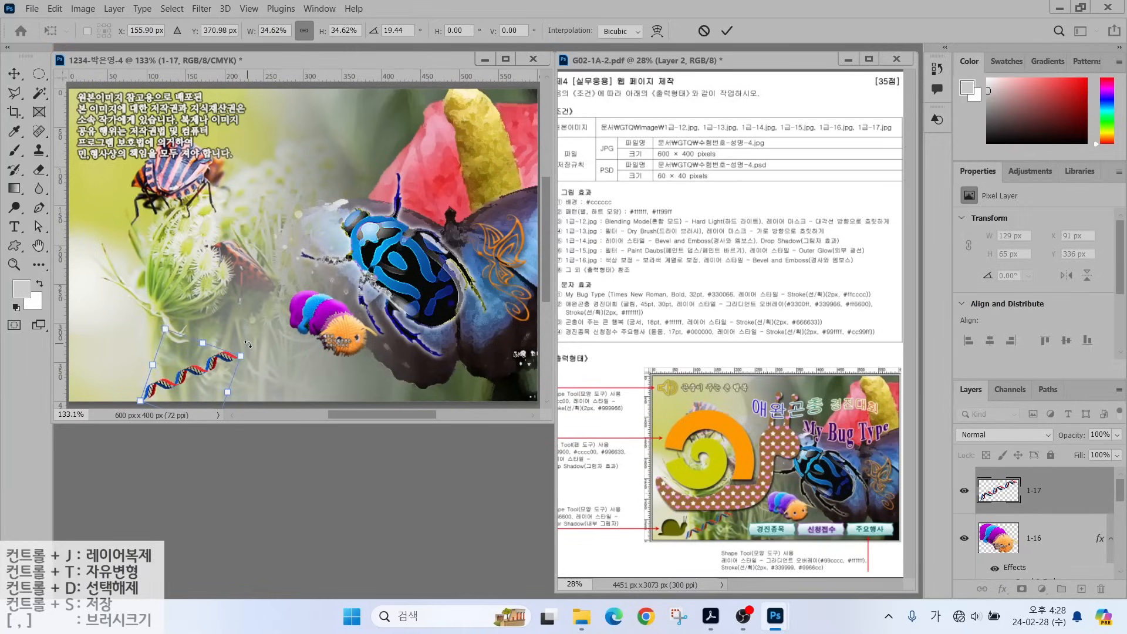
key(Return)
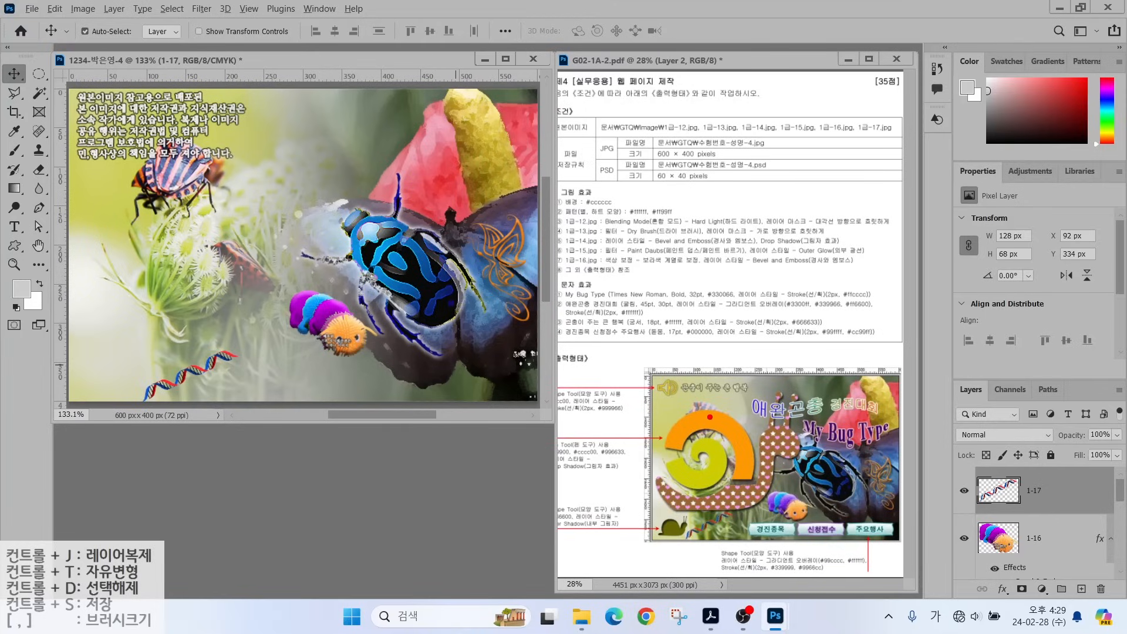
Hide layers 1-17, 1-16, 1-15, 1-14 and the butterfly background image.
drag(715, 413, 742, 382)
drag(669, 467, 619, 468)
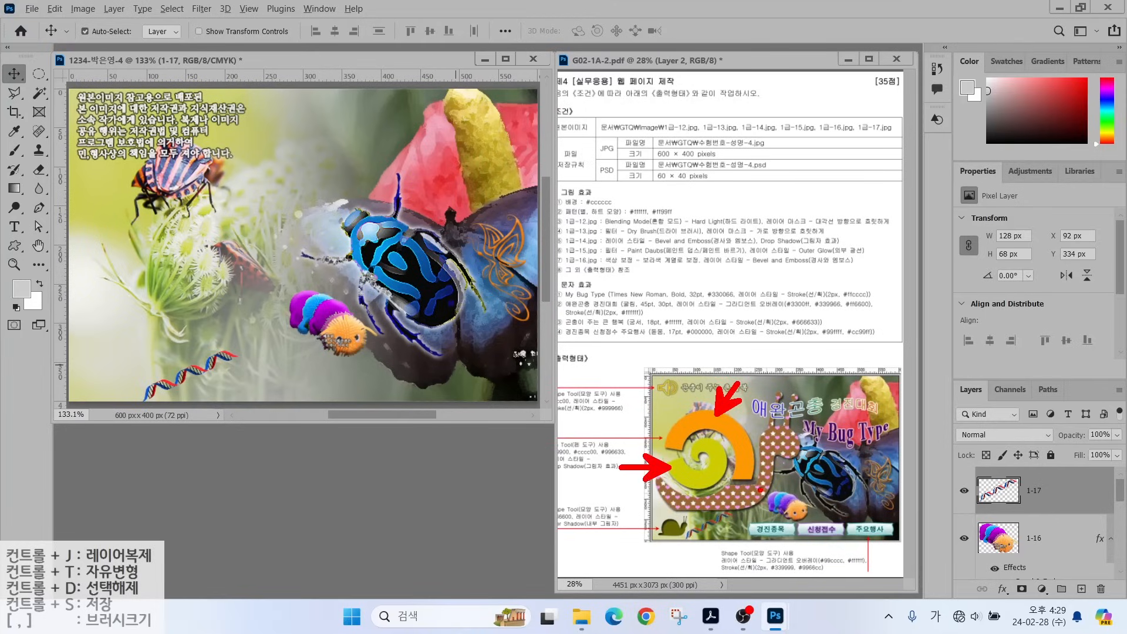
drag(760, 490, 793, 521)
key(Escape)
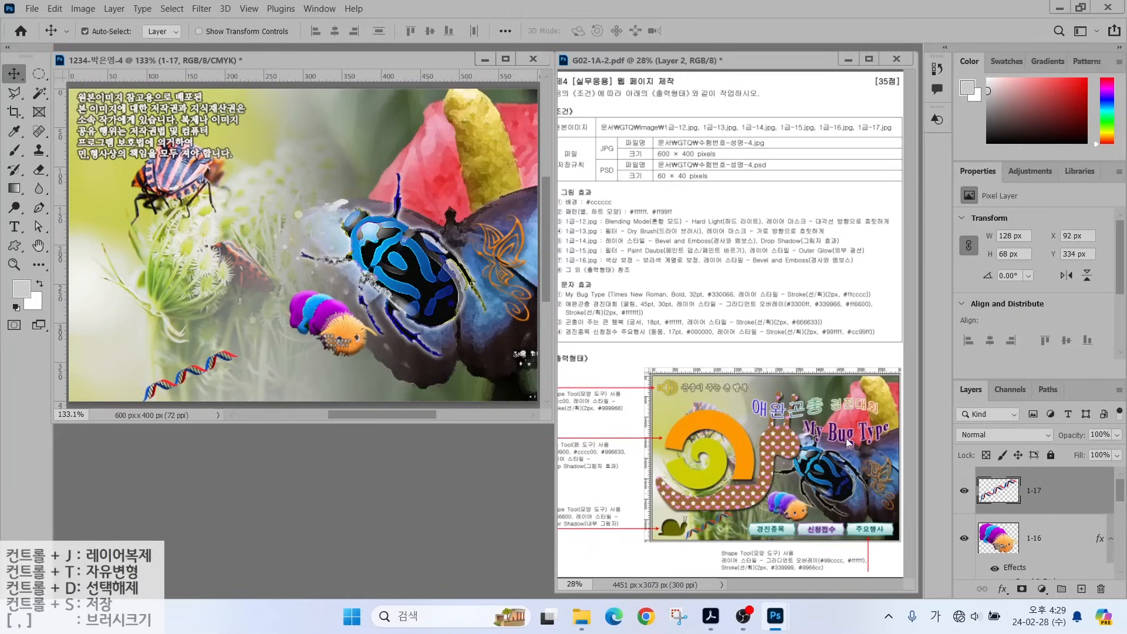
click(964, 491)
click(963, 538)
scroll(964, 528, down, 2)
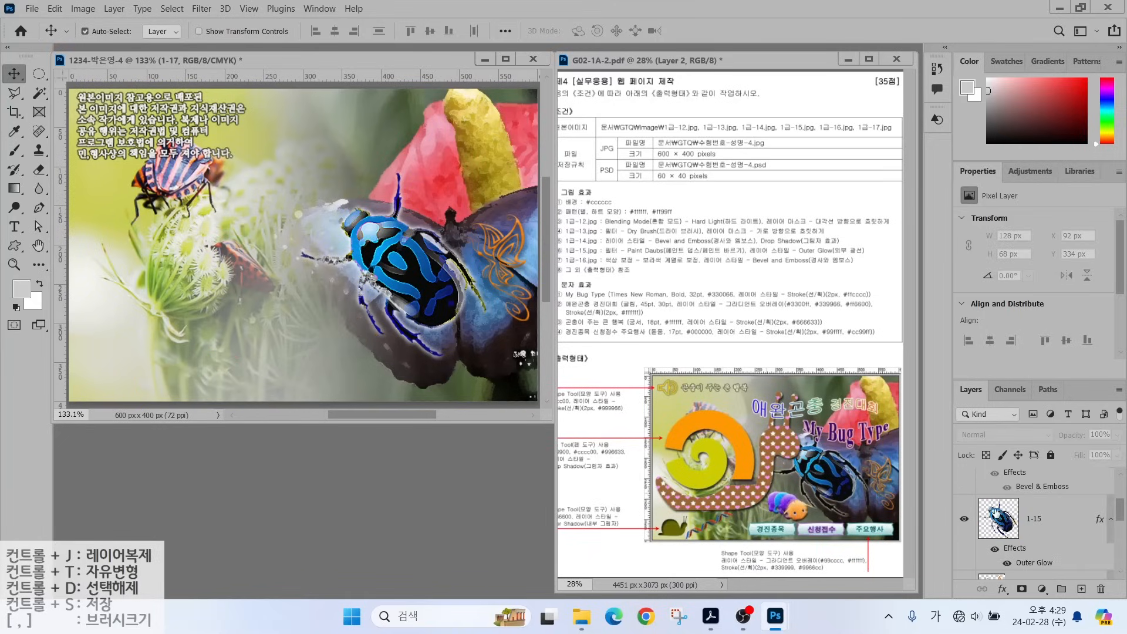
click(964, 518)
scroll(964, 528, down, 2)
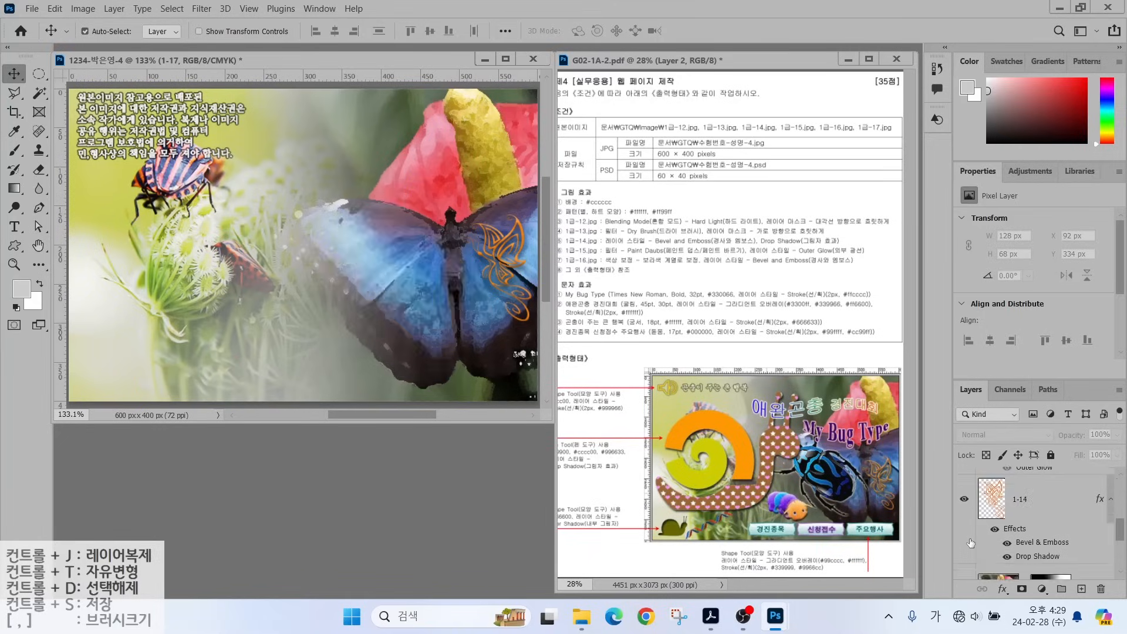
click(964, 499)
scroll(964, 528, down, 2)
click(963, 505)
Place two vertical guides and one horizontal guide near the top of the canvas.
scroll(998, 516, up, 5)
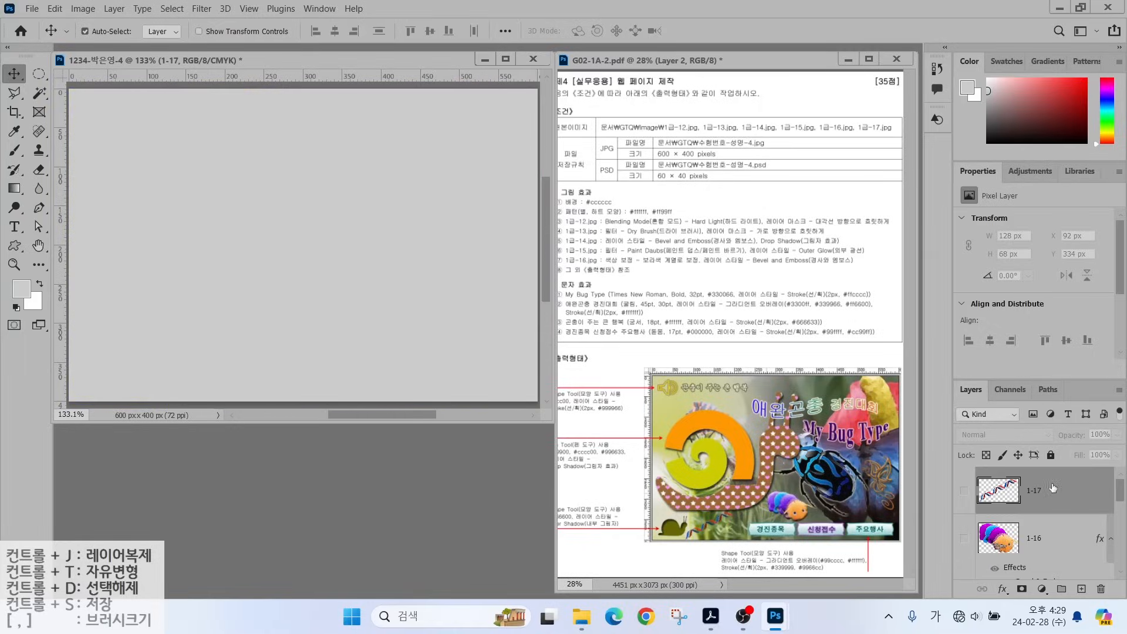
drag(59, 227, 343, 227)
drag(156, 75, 162, 337)
drag(61, 218, 258, 220)
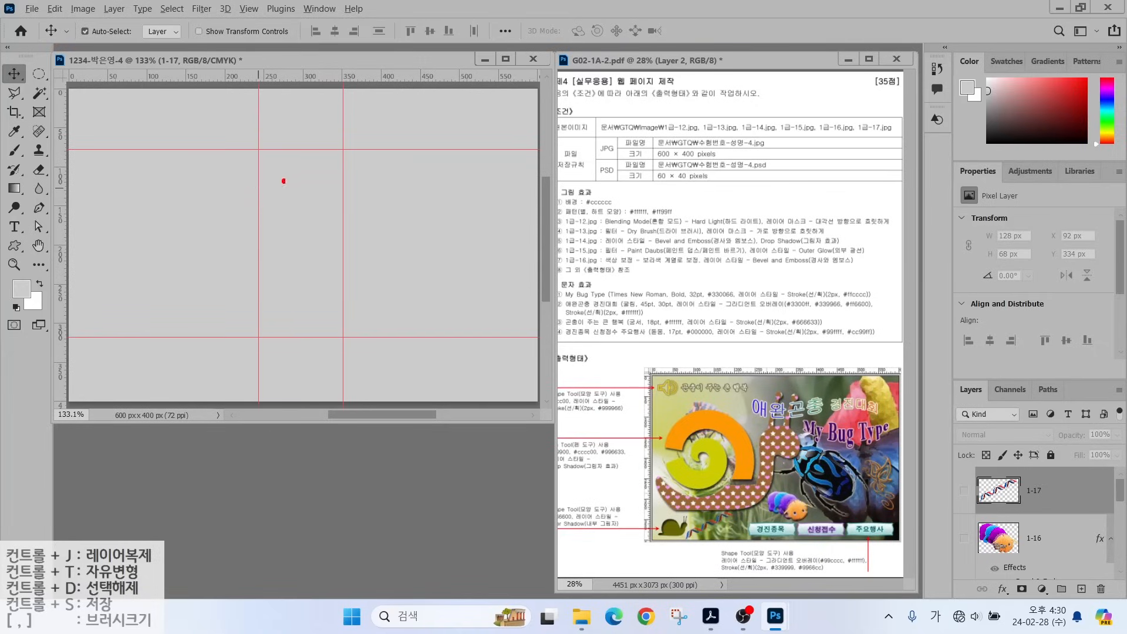
mouse_move(329, 153)
mouse_down()
mouse_move(305, 158)
mouse_move(272, 219)
mouse_move(229, 260)
mouse_move(117, 300)
mouse_move(181, 327)
mouse_move(294, 313)
mouse_move(355, 220)
mouse_move(324, 150)
mouse_up()
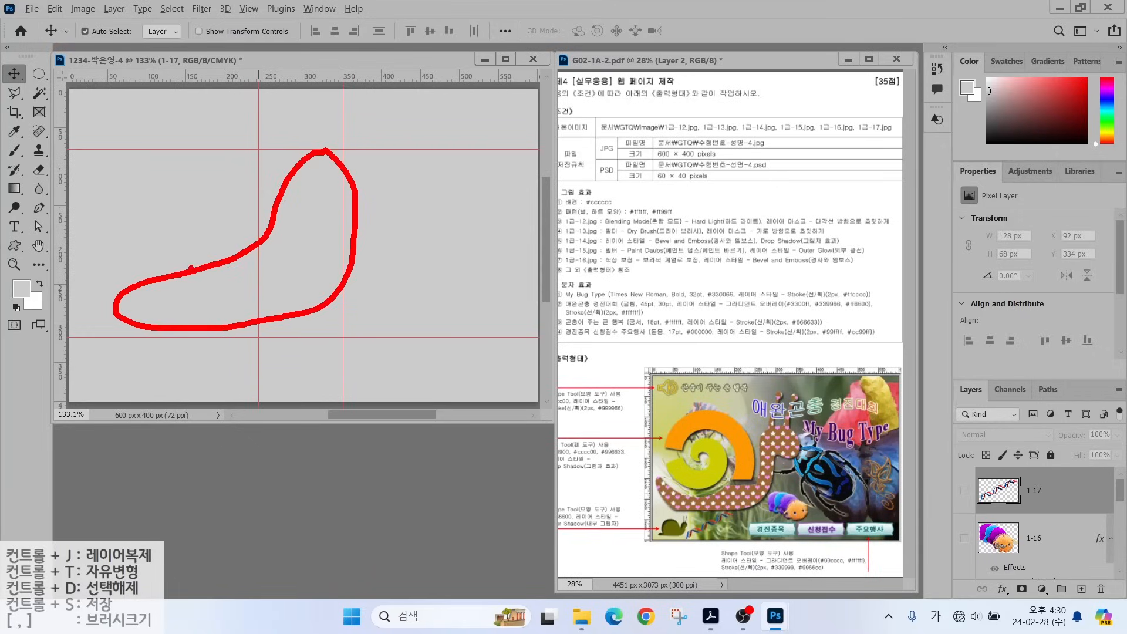
mouse_move(190, 269)
mouse_down()
mouse_move(112, 254)
mouse_move(108, 167)
mouse_move(186, 136)
mouse_move(205, 264)
mouse_up()
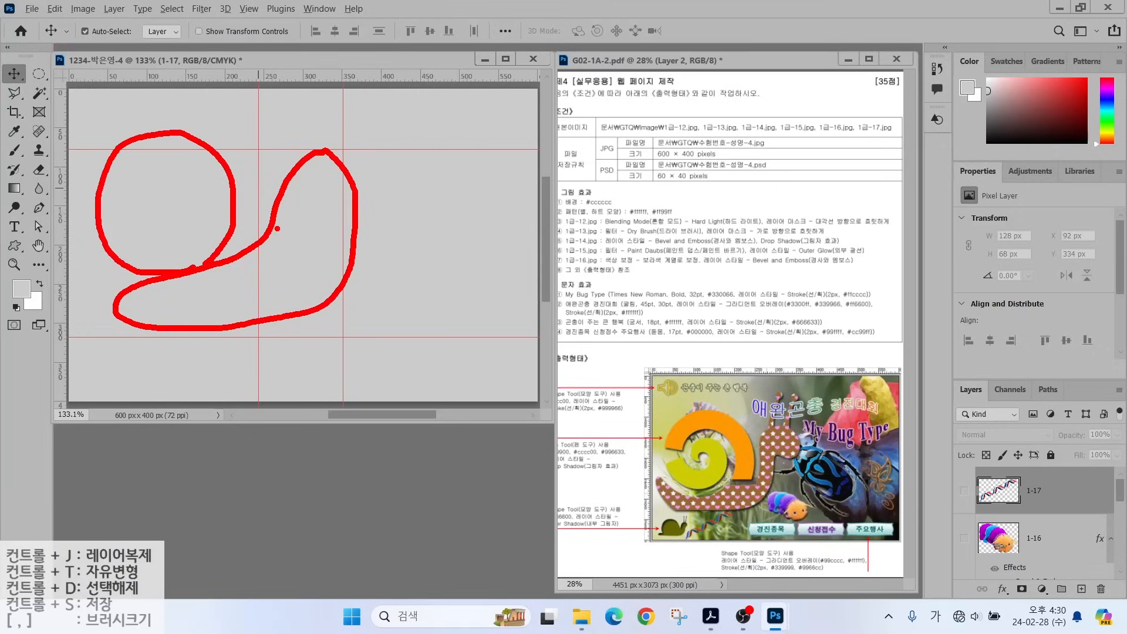
key(Escape)
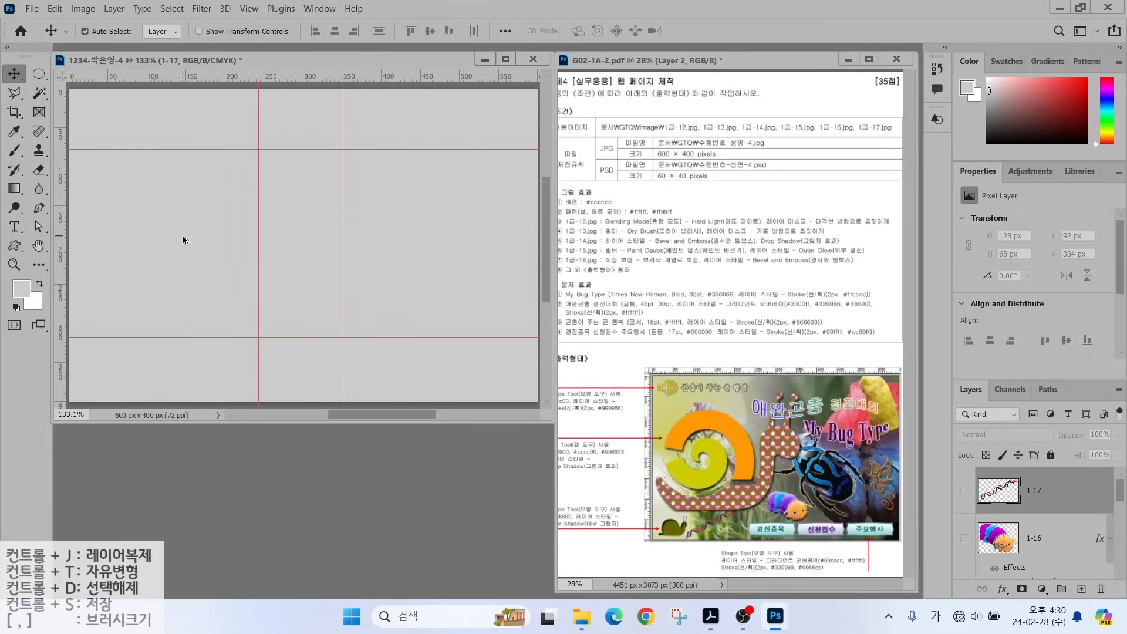
scroll(182, 235, up, 3)
mouse_move(695, 411)
mouse_down()
mouse_move(676, 390)
mouse_move(668, 346)
mouse_up()
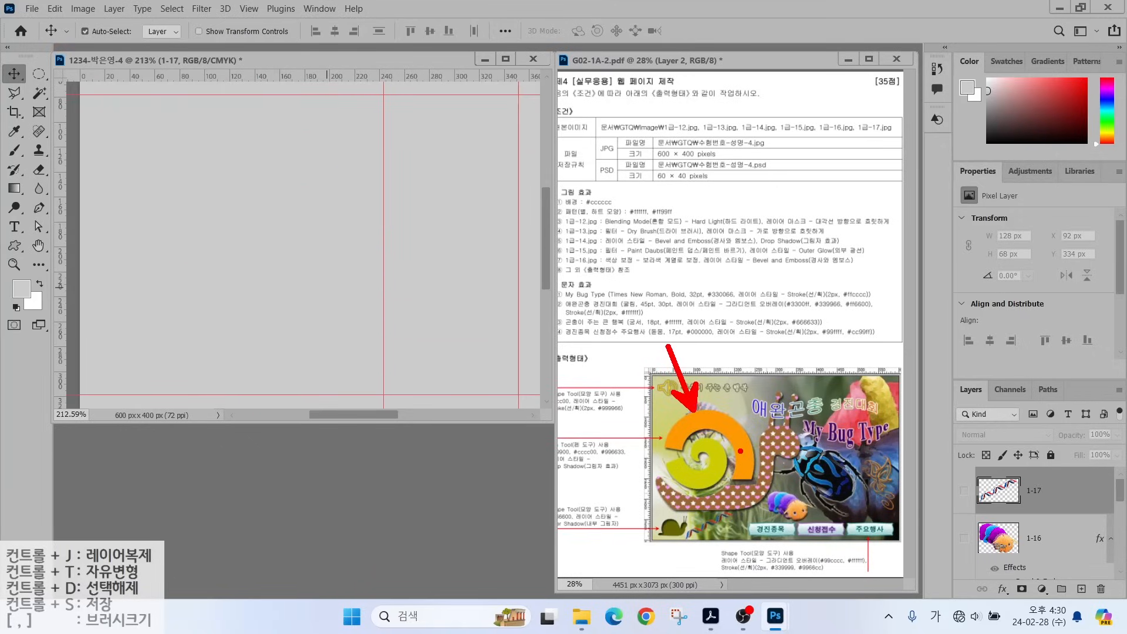
key(Escape)
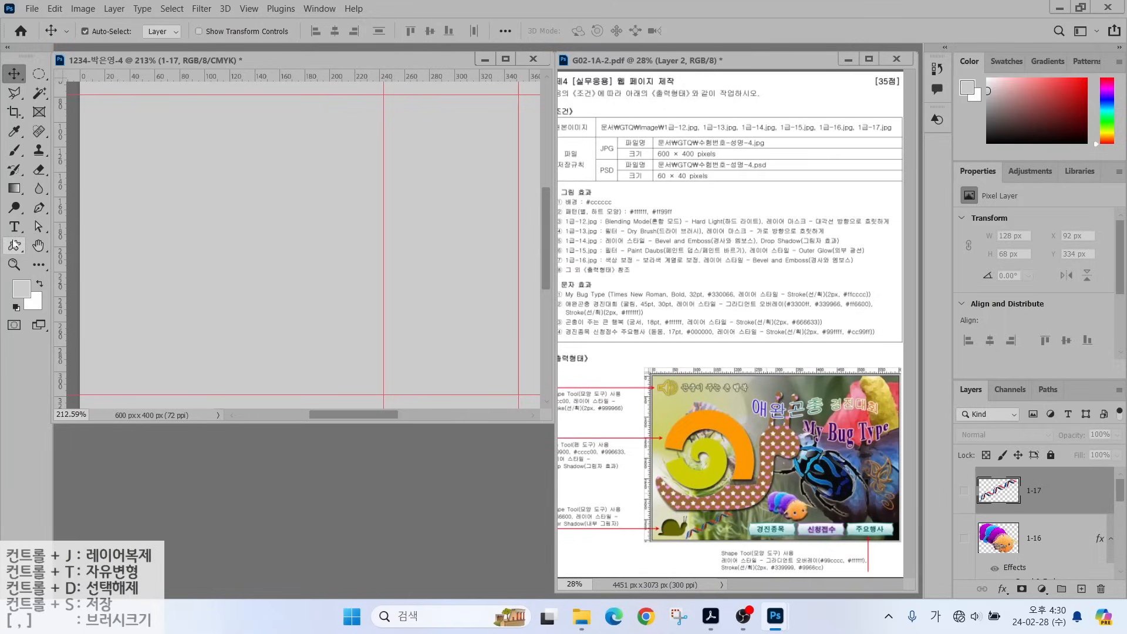
Set the Ellipse Tool to Shape mode with a pink fill from Recently Used Colors.
click(19, 246)
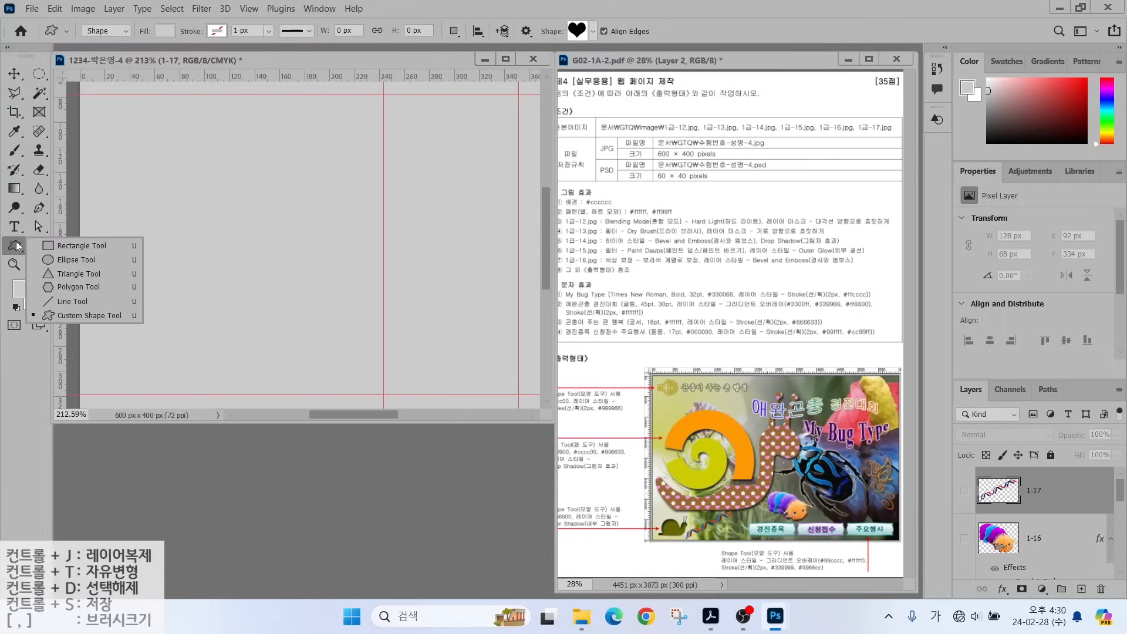
key(Escape)
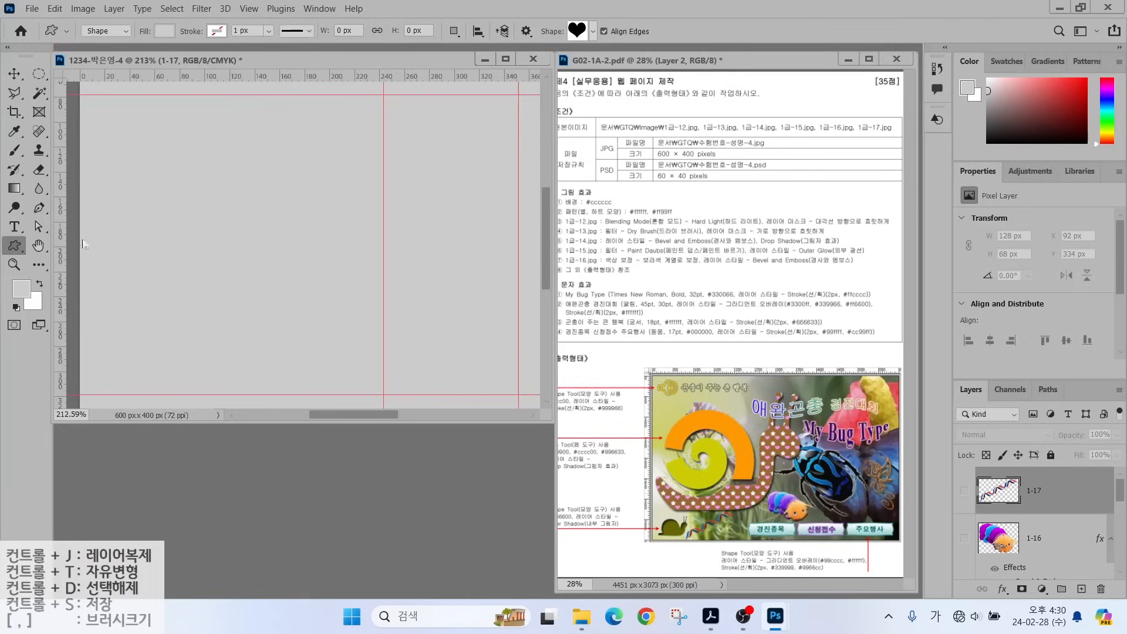
key(shift+u)
click(101, 31)
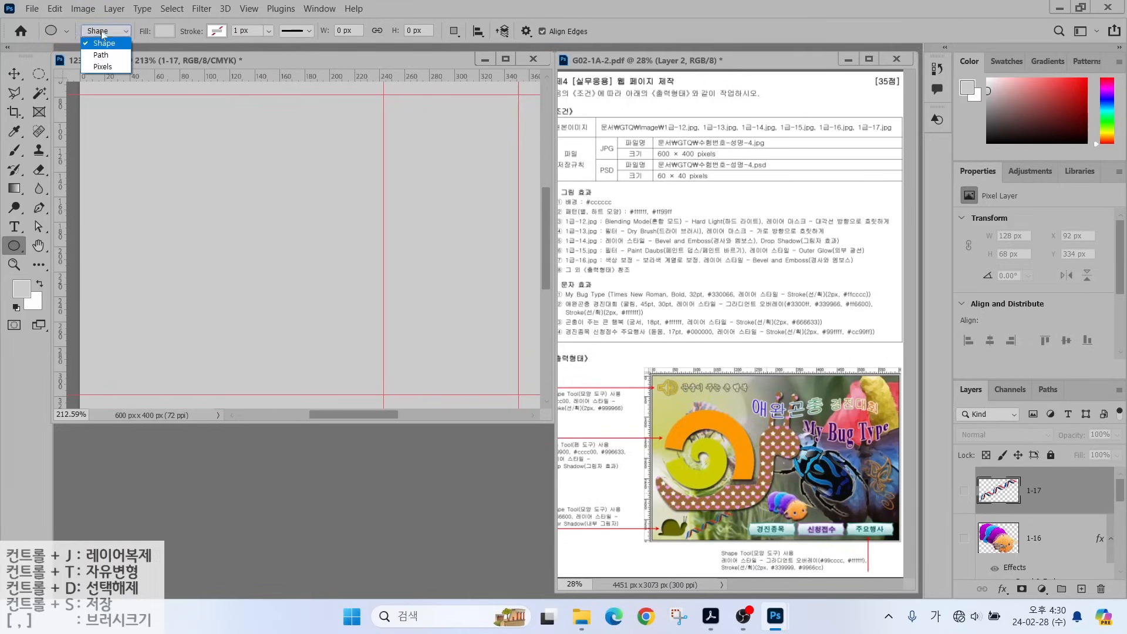
click(99, 40)
click(163, 32)
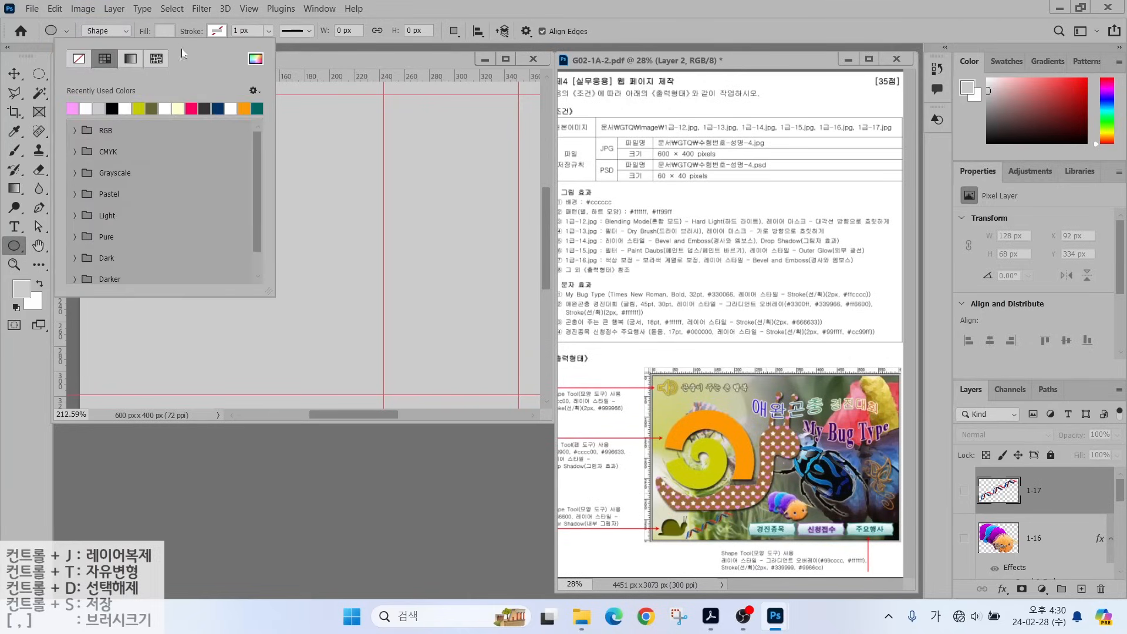
click(192, 107)
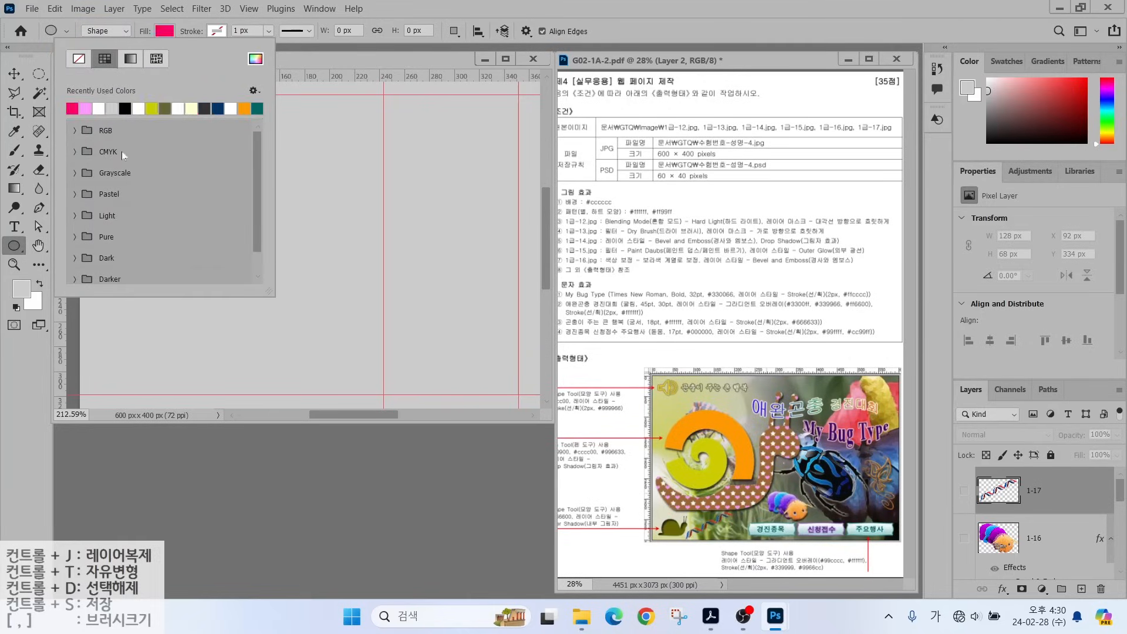
click(386, 12)
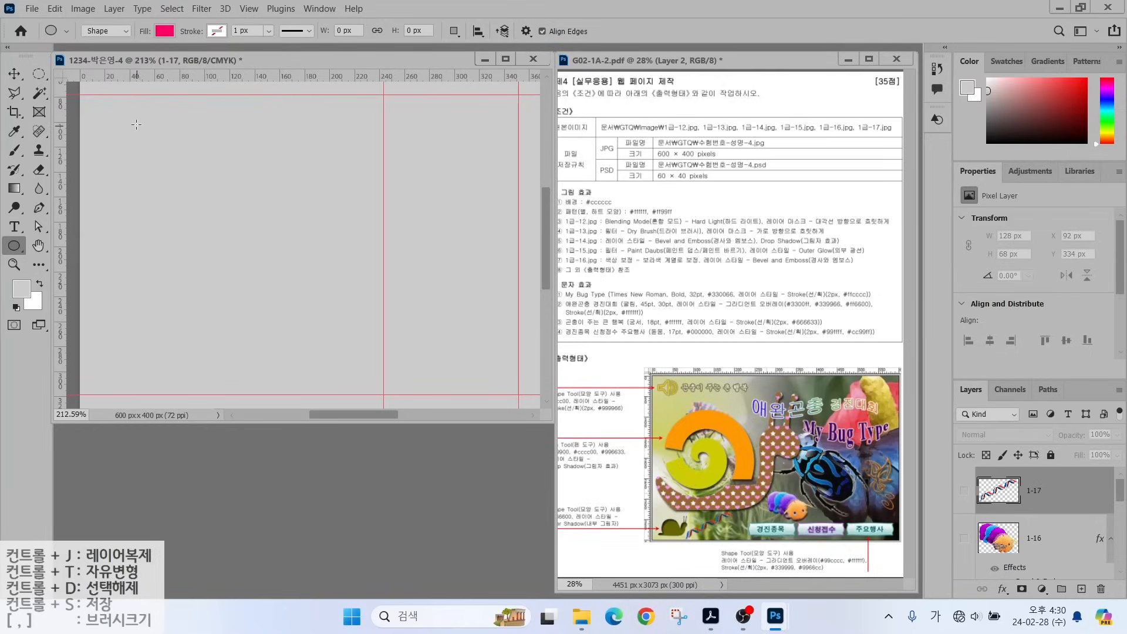
Draw a 197 px pink circle in the canvas's upper-left and nudge it into place.
drag(125, 106, 373, 364)
key(v)
drag(265, 209, 275, 188)
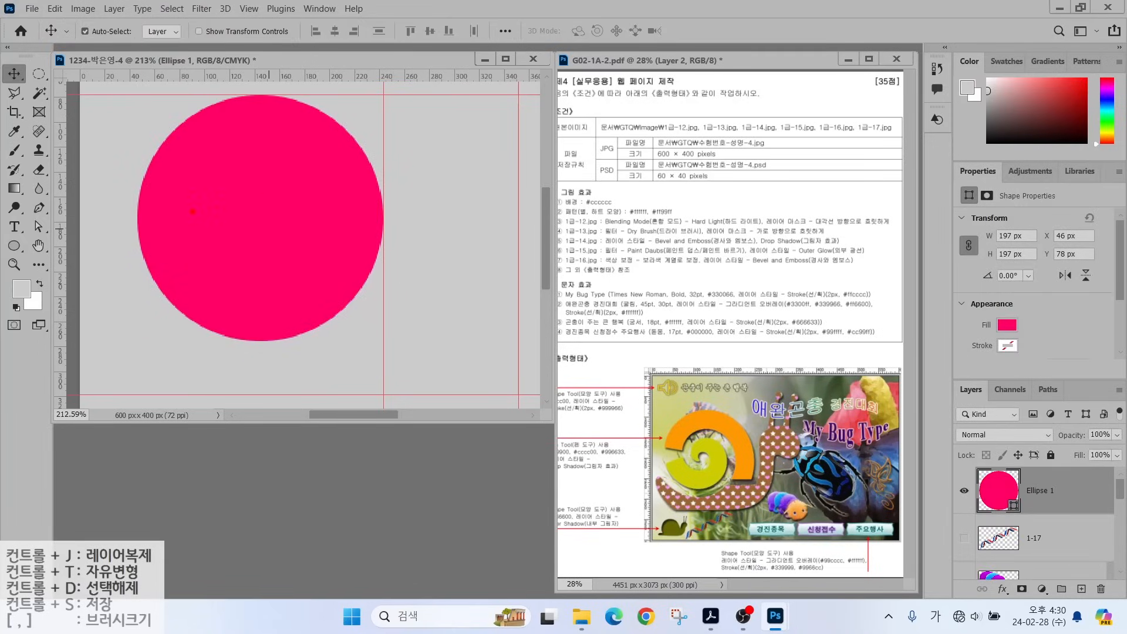
mouse_move(225, 301)
mouse_down()
mouse_move(180, 192)
mouse_move(236, 172)
mouse_move(290, 189)
mouse_move(316, 245)
mouse_move(293, 302)
mouse_move(212, 319)
mouse_move(285, 288)
mouse_move(386, 287)
mouse_move(388, 328)
mouse_move(322, 343)
mouse_move(97, 347)
mouse_move(112, 280)
mouse_move(258, 285)
mouse_up()
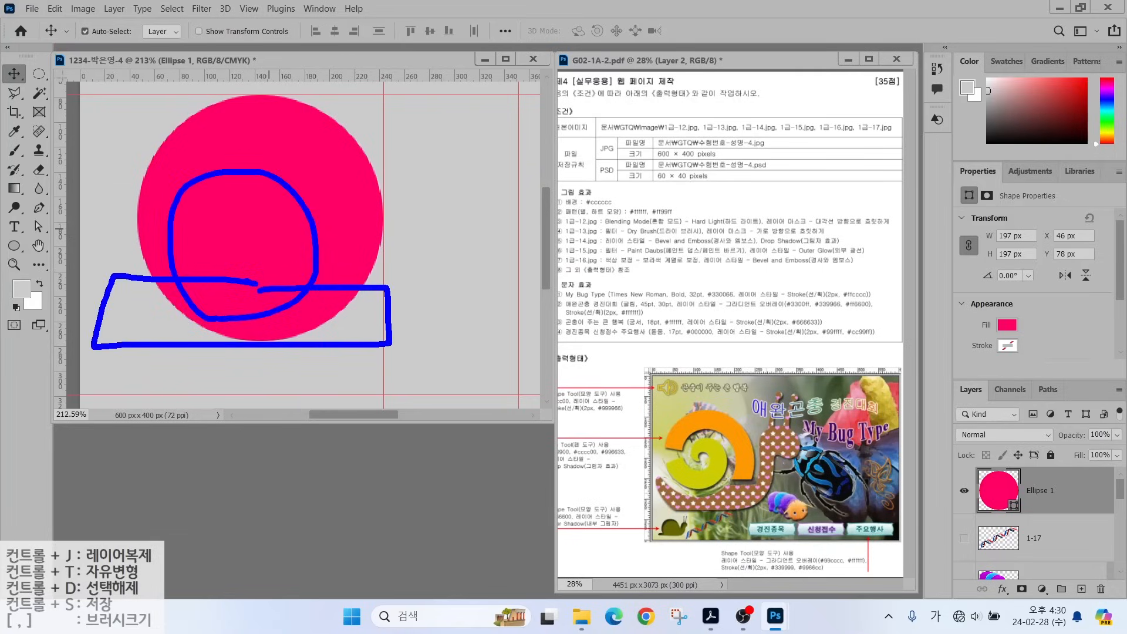
mouse_move(111, 140)
mouse_down()
mouse_move(228, 205)
mouse_move(204, 252)
mouse_move(114, 223)
mouse_move(116, 119)
mouse_up()
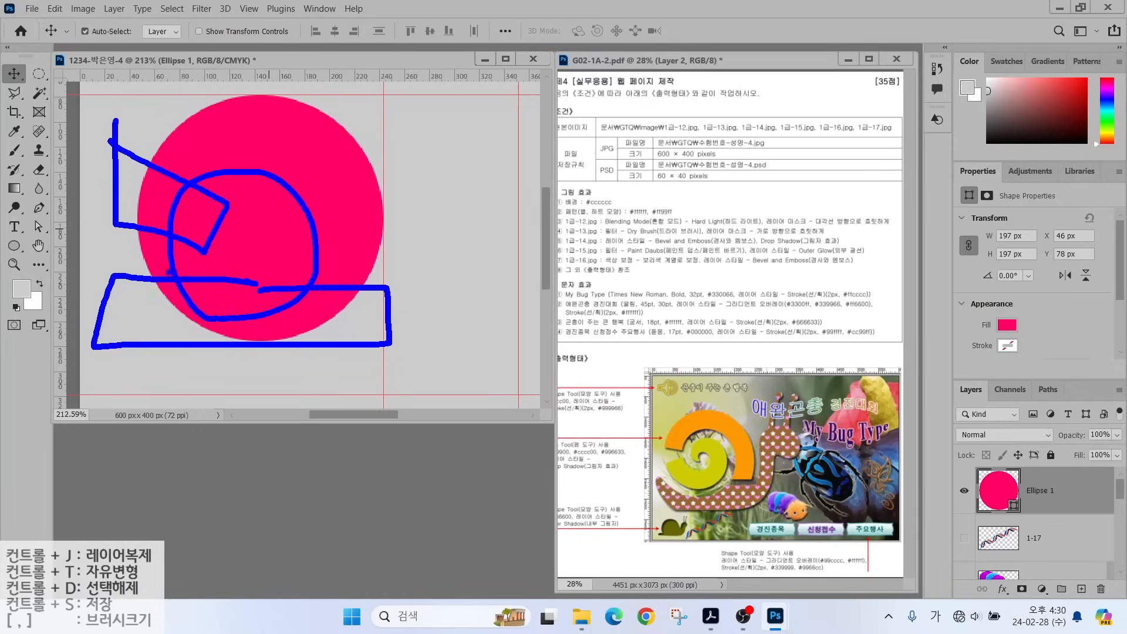
key(Escape)
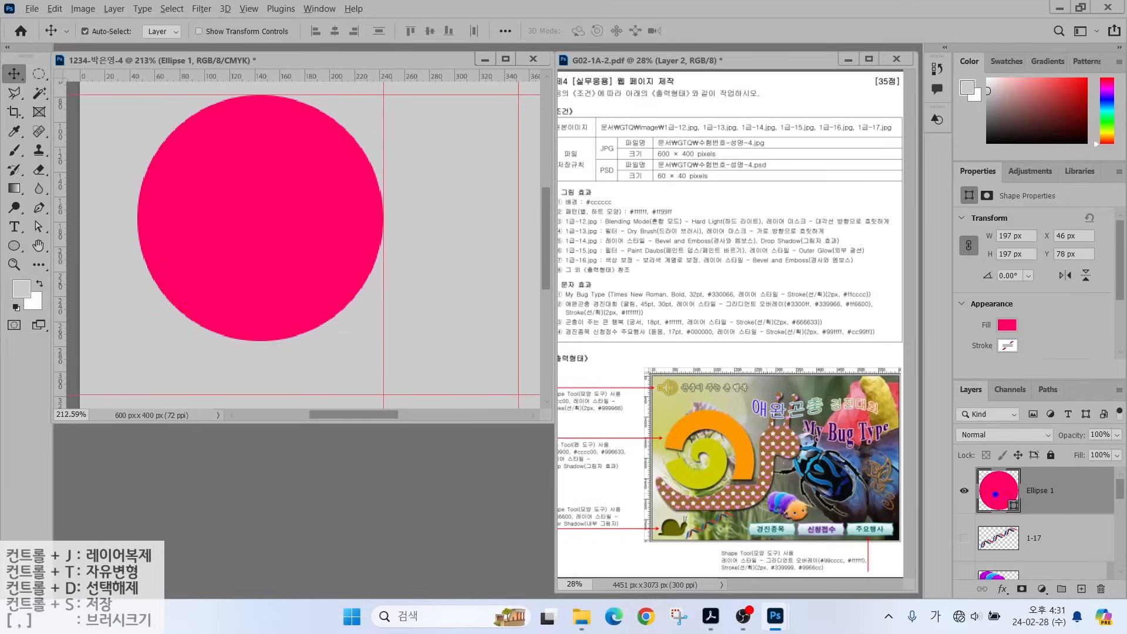
Set the ellipse path operation to Subtract Front Shape and reselect the Ellipse 1 layer.
drag(922, 457, 991, 492)
key(Escape)
click(13, 249)
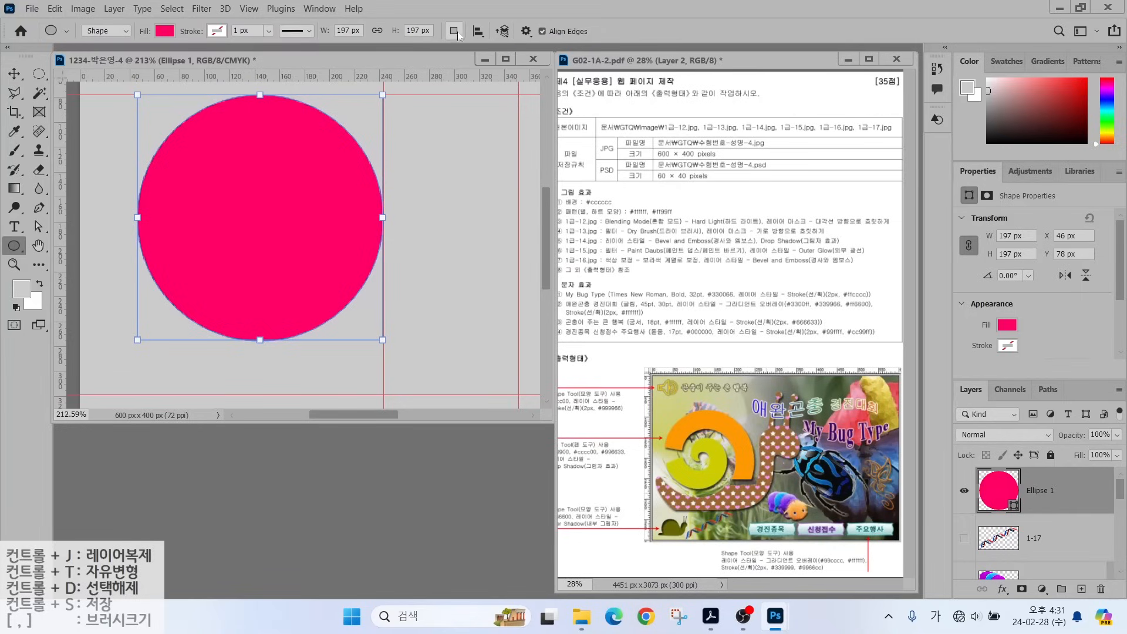
click(455, 31)
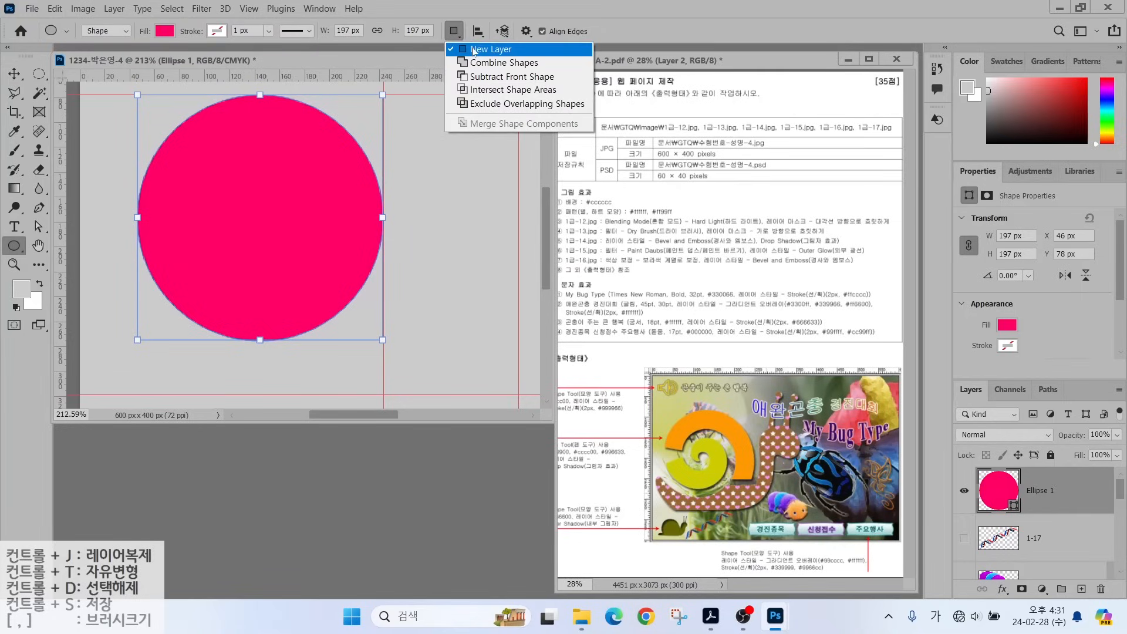
click(470, 76)
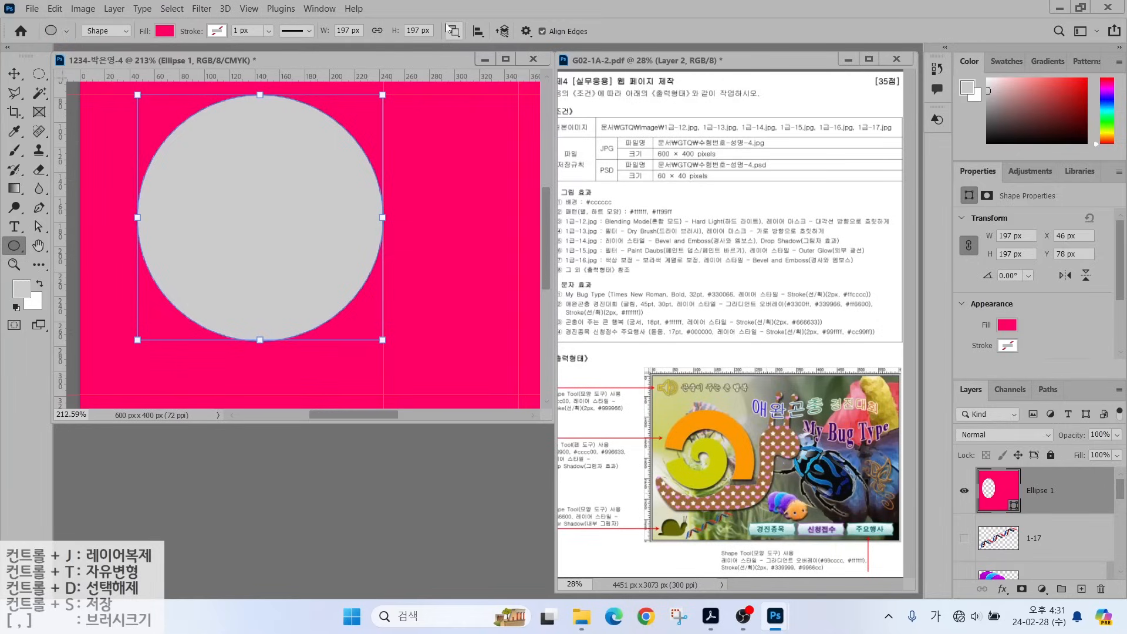
key(ctrl+z)
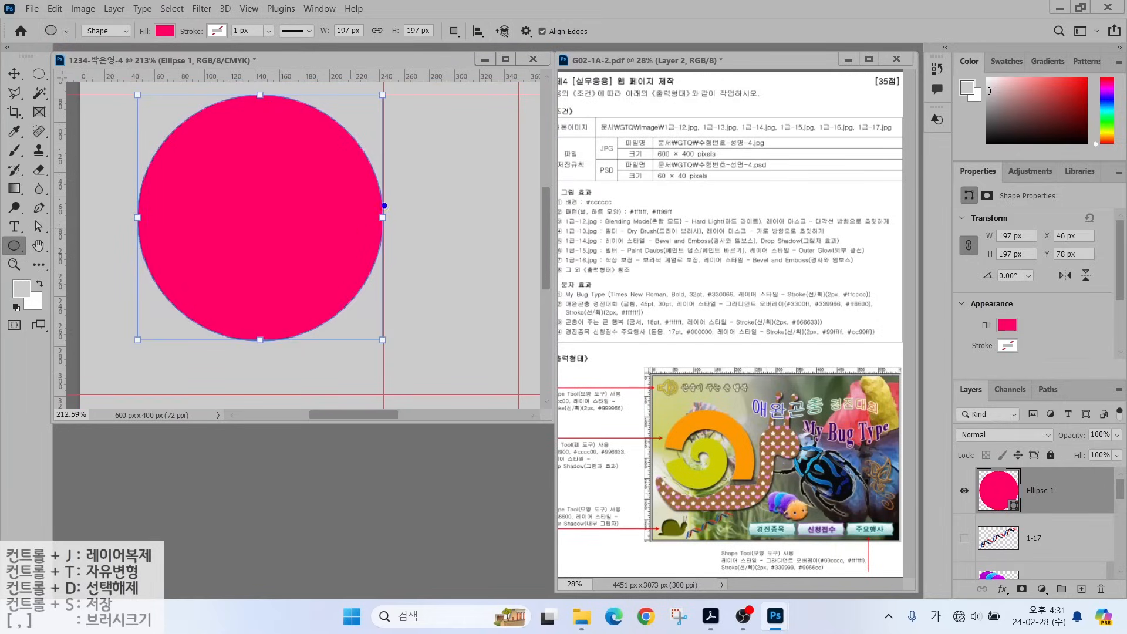
mouse_move(402, 209)
mouse_down()
mouse_move(391, 232)
mouse_move(373, 197)
mouse_move(406, 221)
mouse_up()
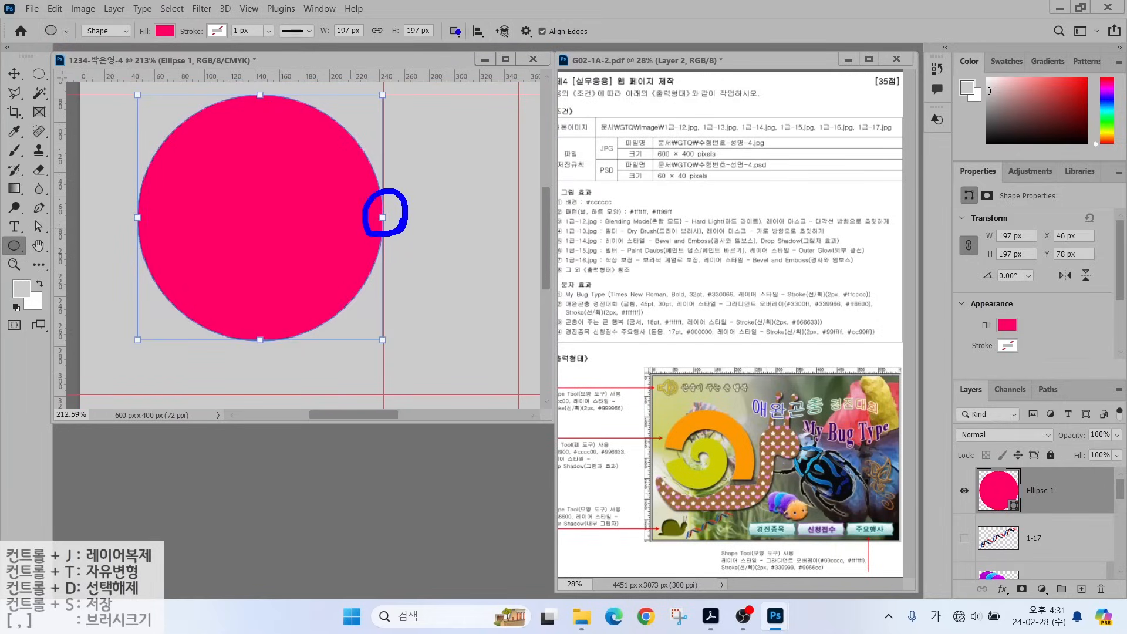
key(Escape)
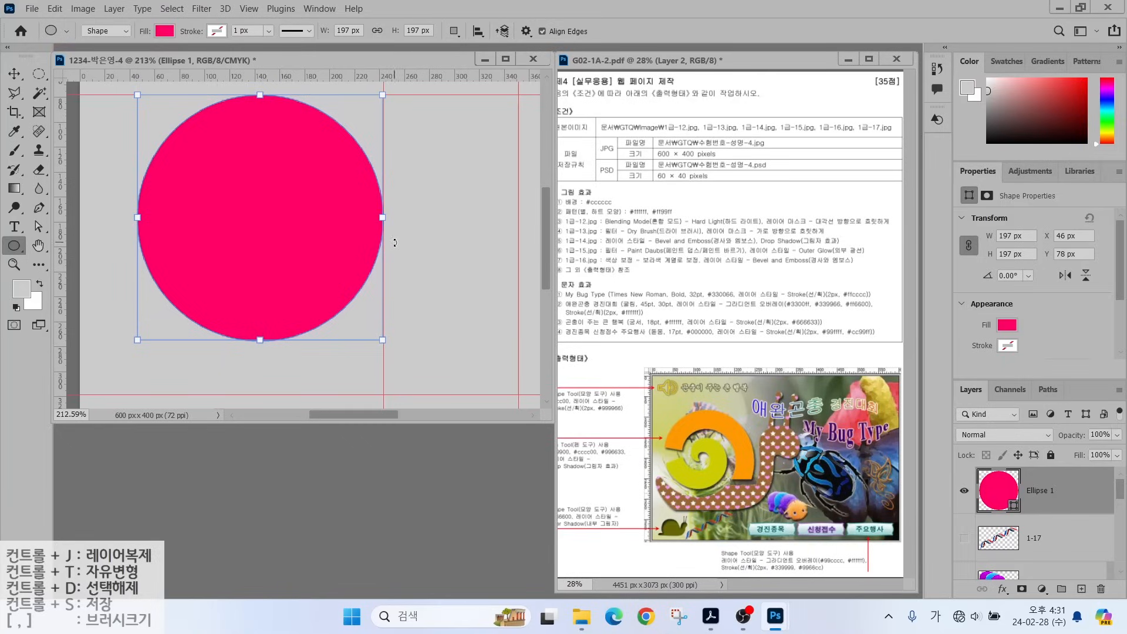
click(376, 221)
click(1034, 540)
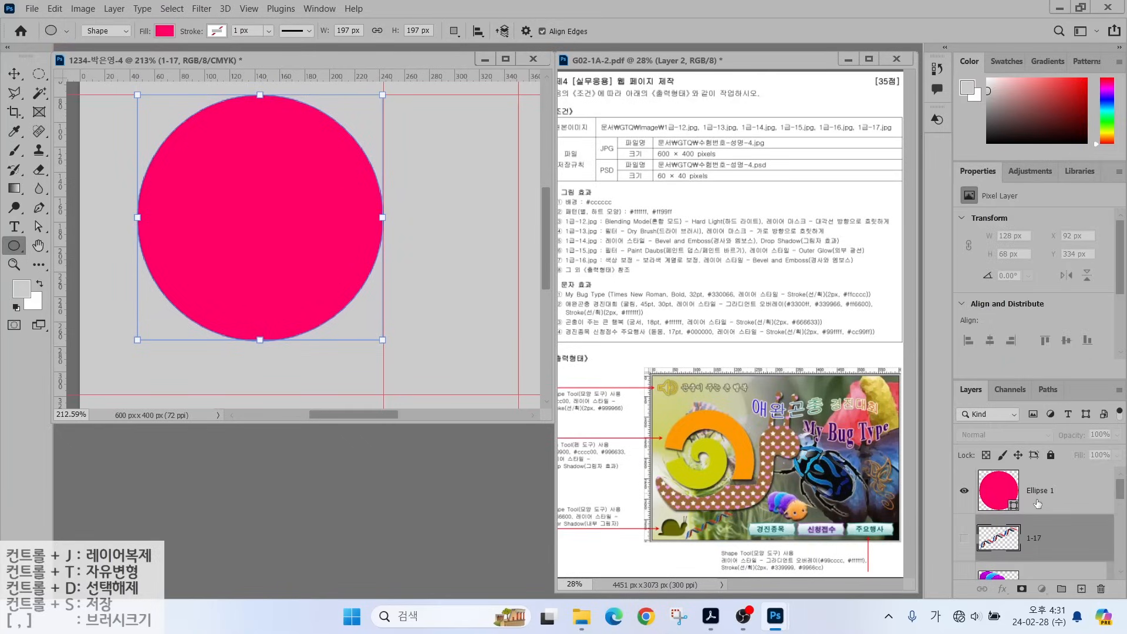
click(1037, 503)
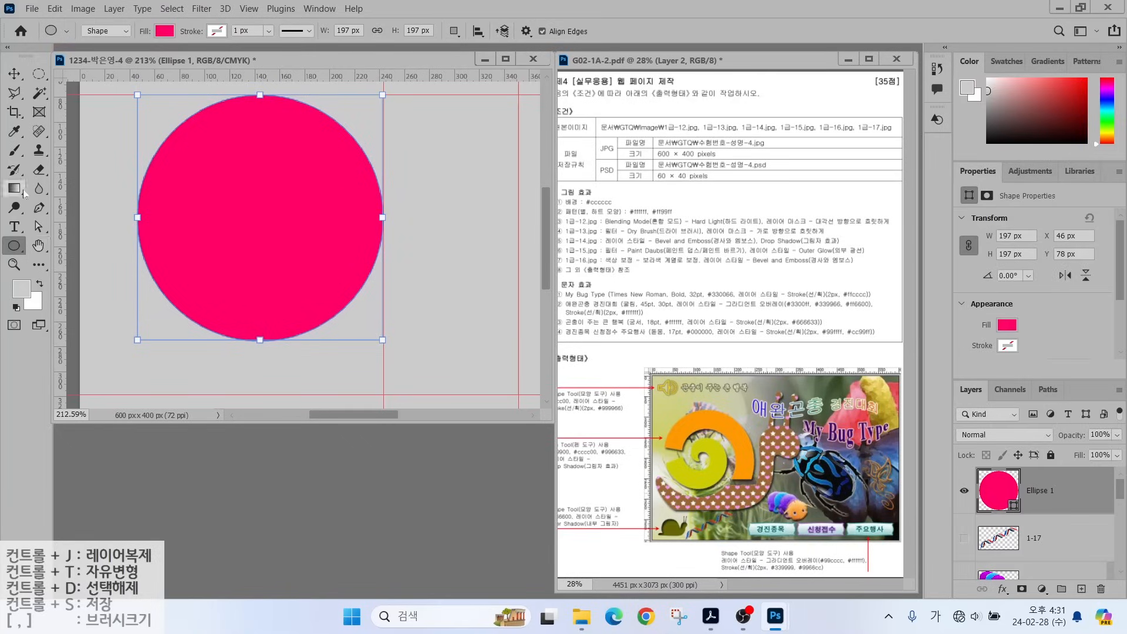
Draw a subtracting ellipse over the pink circle's lower-left to cut a hole.
click(38, 229)
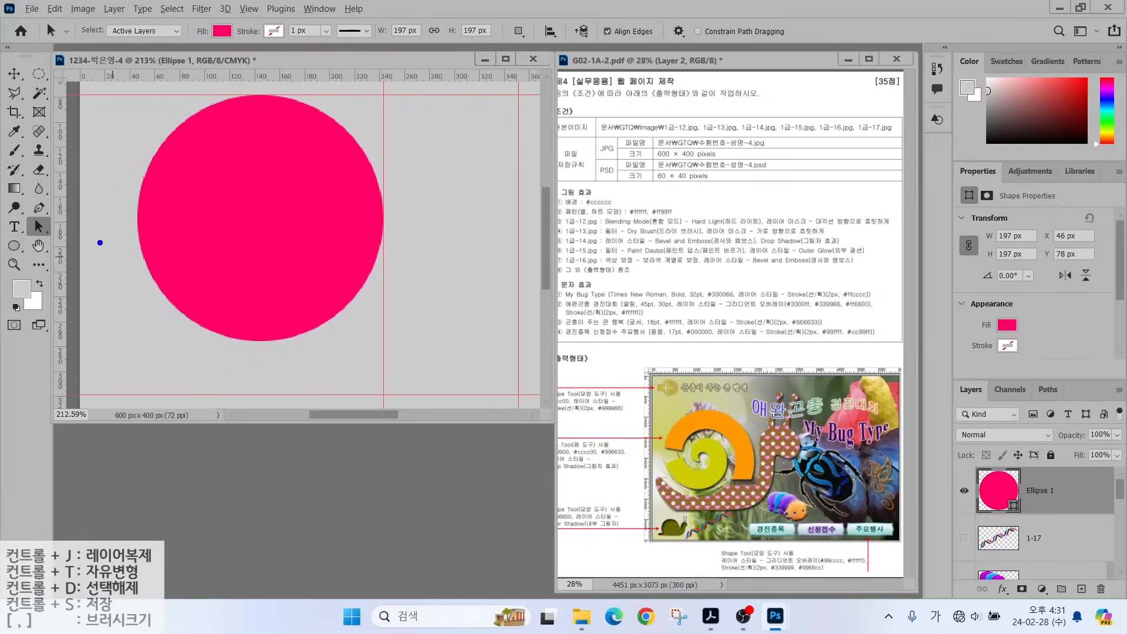
drag(98, 250, 125, 233)
key(Escape)
click(15, 247)
click(454, 31)
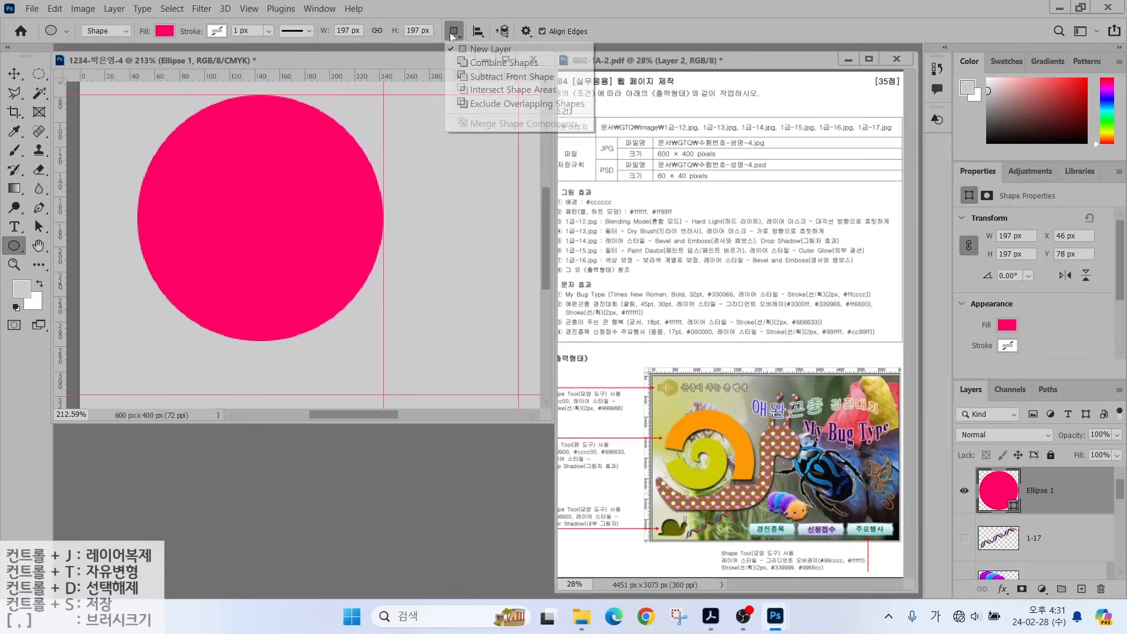
click(487, 76)
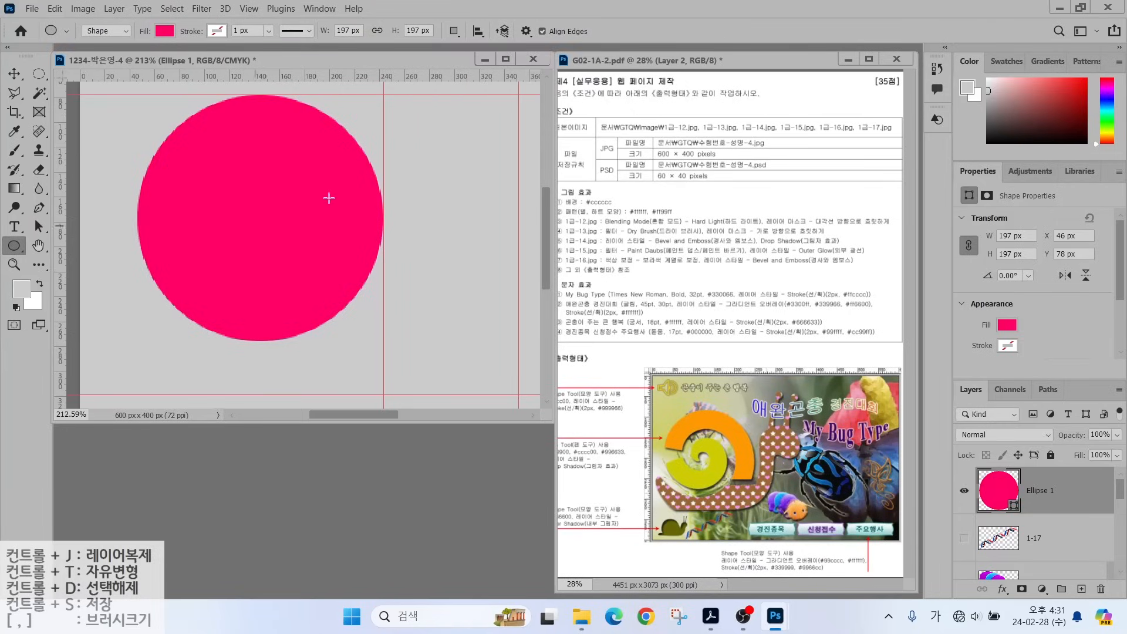
click(454, 32)
click(473, 75)
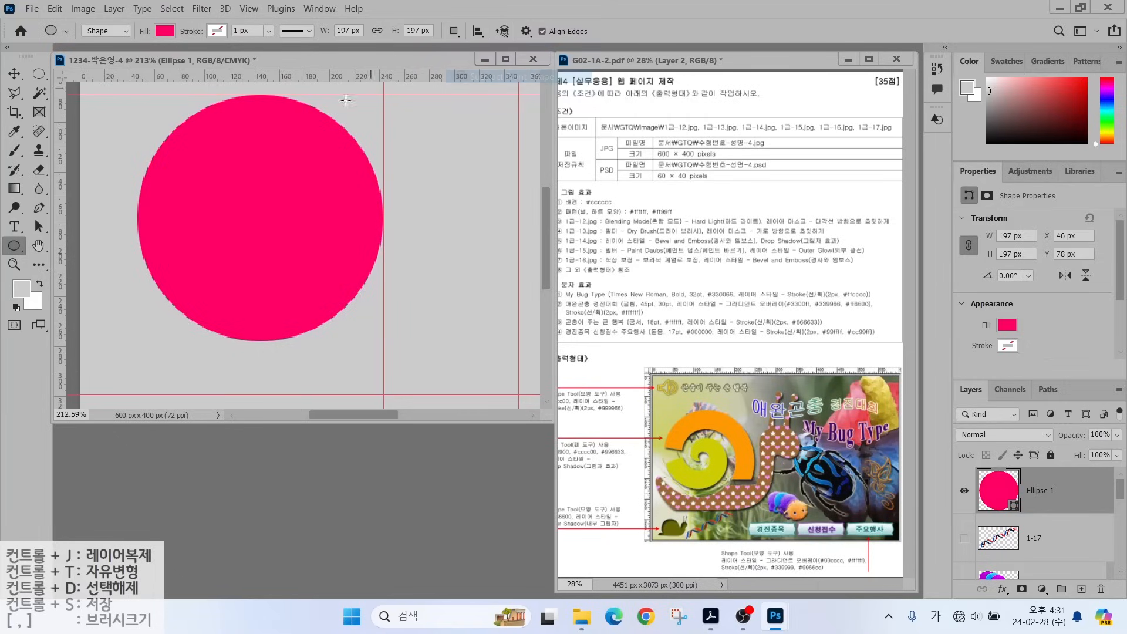
click(996, 491)
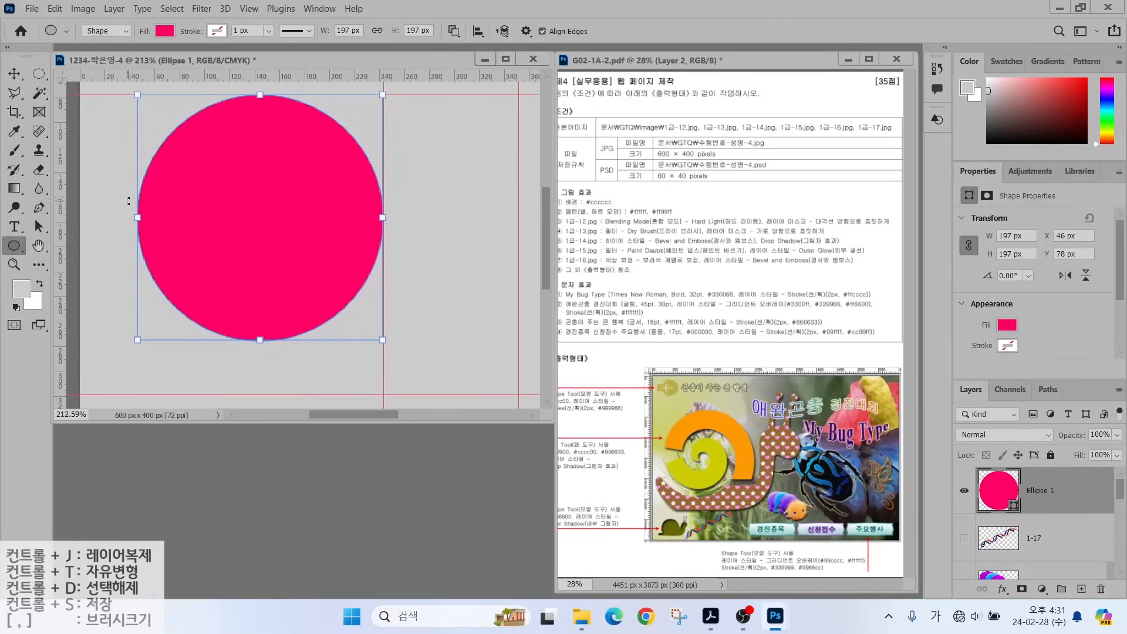
mouse_move(102, 198)
mouse_down()
mouse_move(246, 243)
mouse_move(288, 320)
mouse_move(275, 387)
mouse_up()
Move and resize the cut-out into a centred hole of about 111×120 px.
click(39, 226)
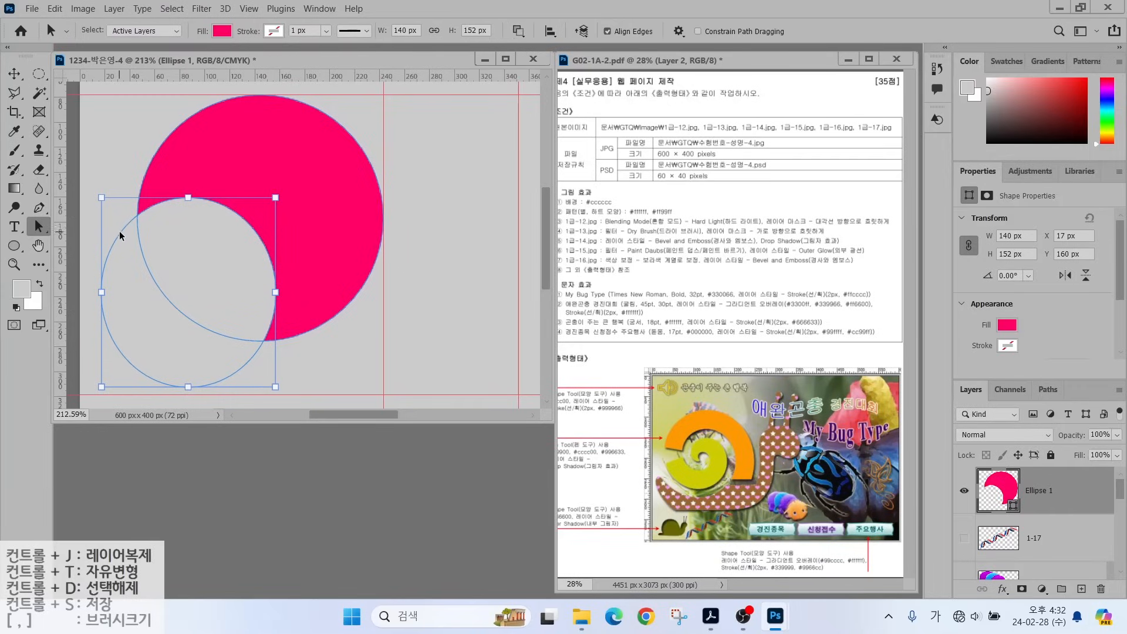
drag(119, 231, 163, 211)
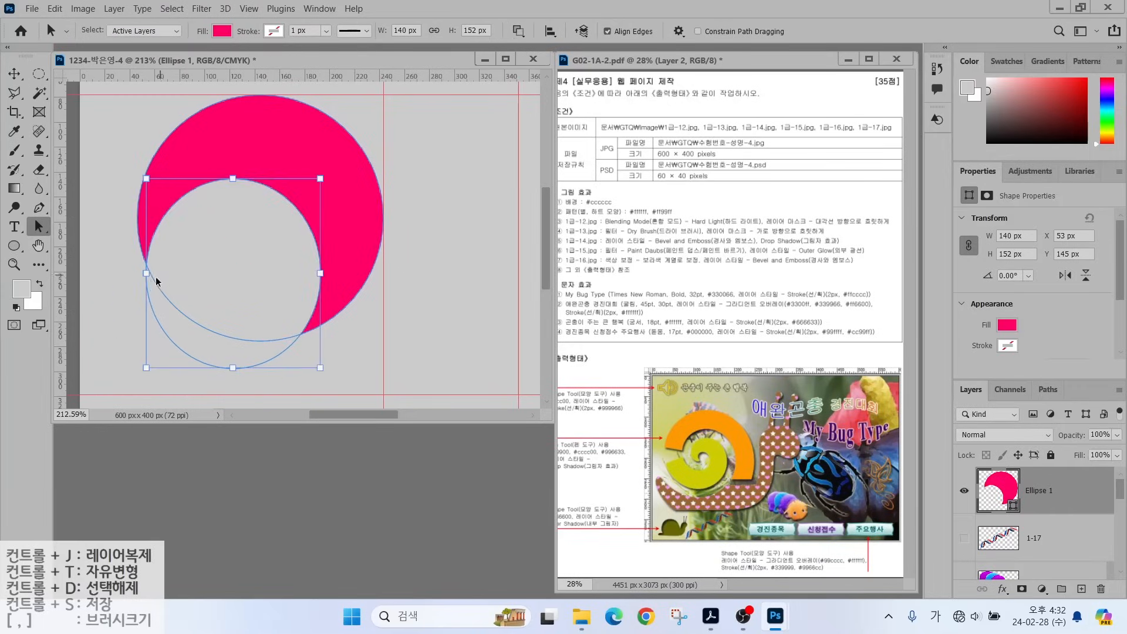
drag(146, 275, 129, 273)
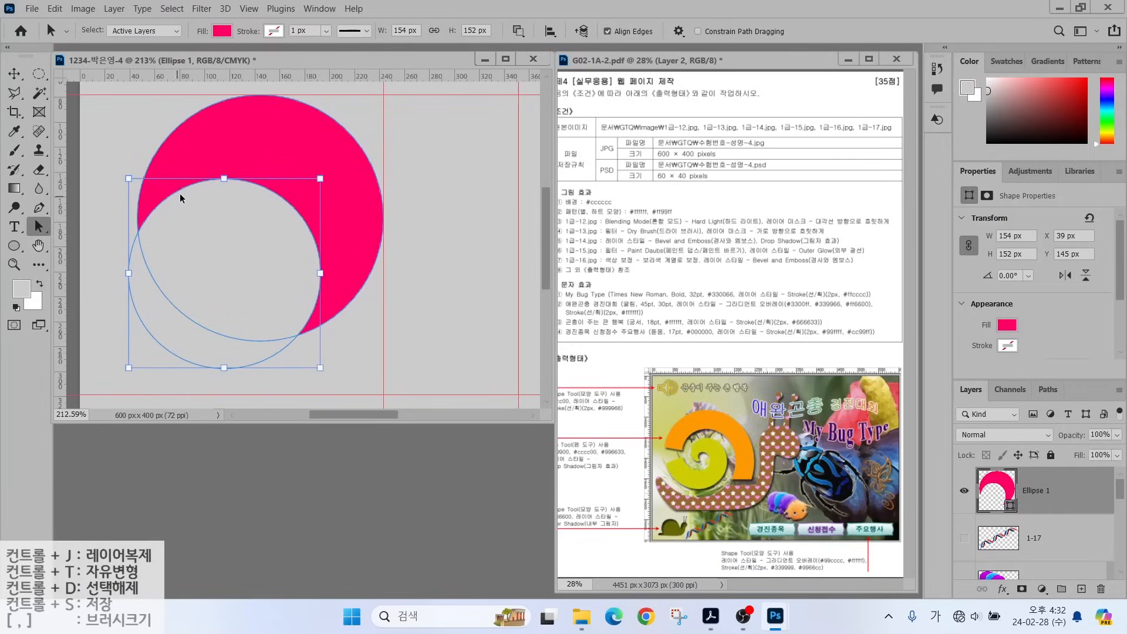
drag(179, 196, 236, 159)
drag(376, 330, 329, 327)
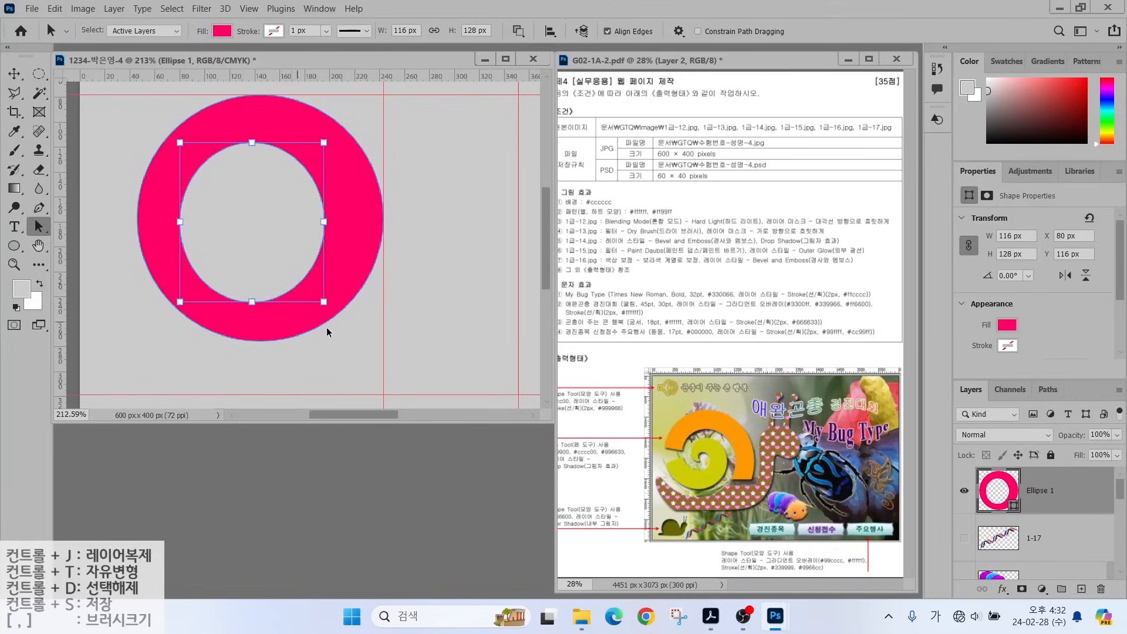
drag(181, 221, 186, 223)
drag(253, 302, 254, 292)
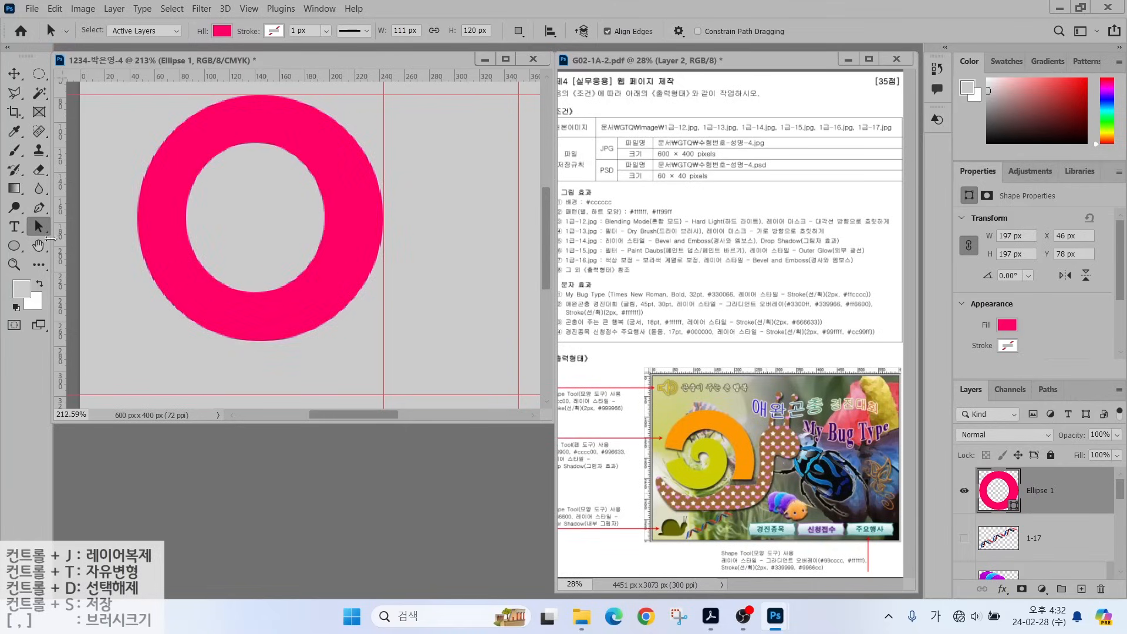
click(14, 246)
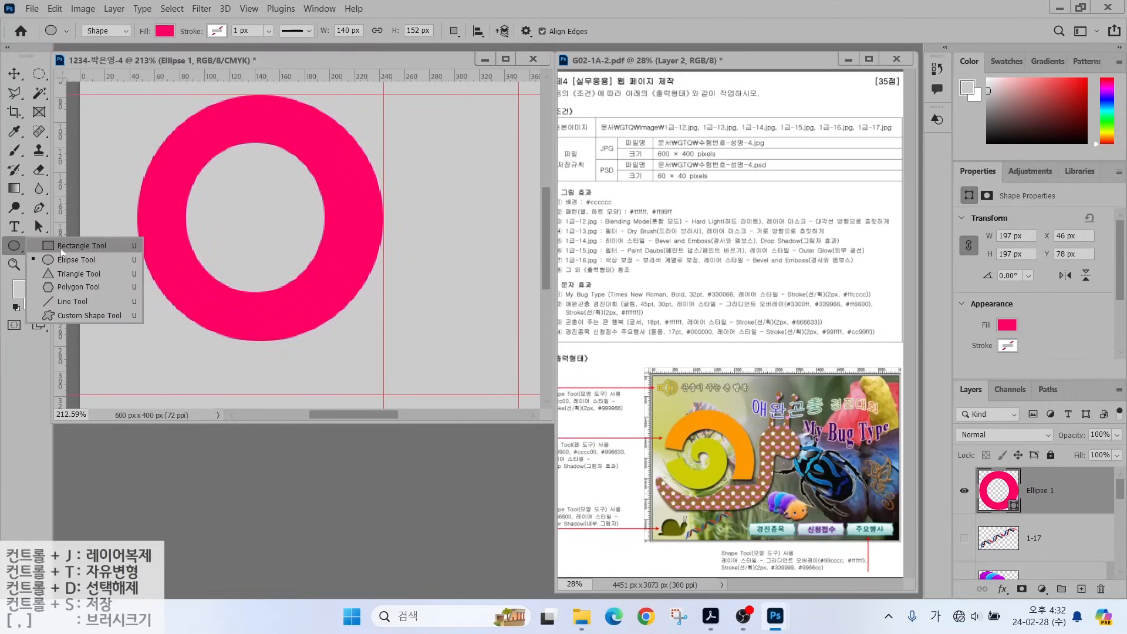
Cut away the ring's bottom half and left side with subtracting rectangles.
key(Escape)
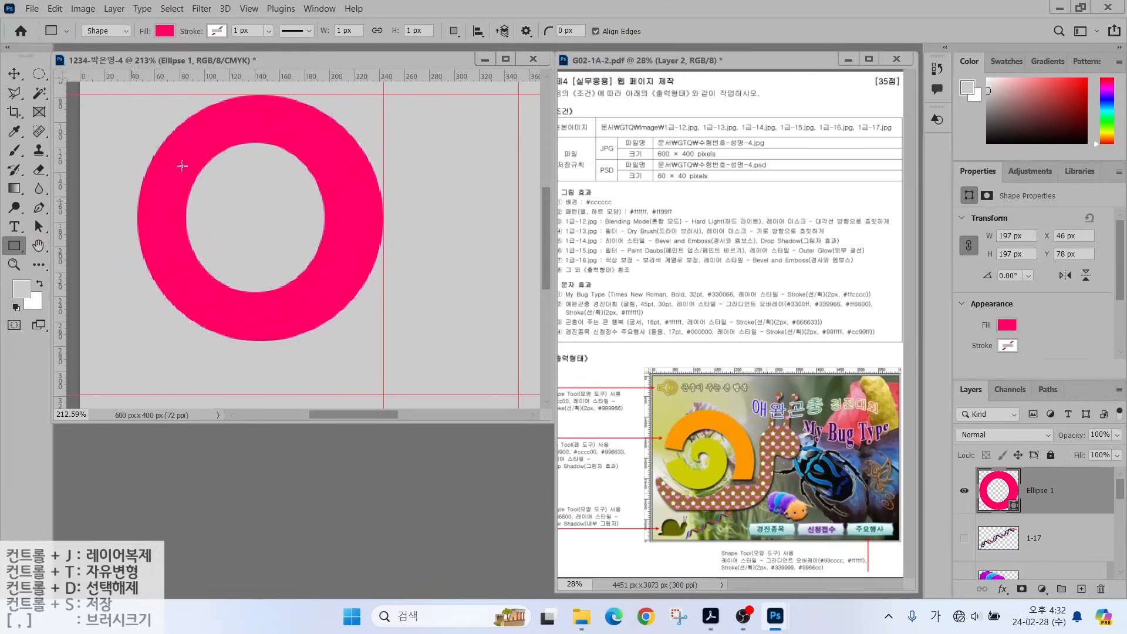
click(453, 31)
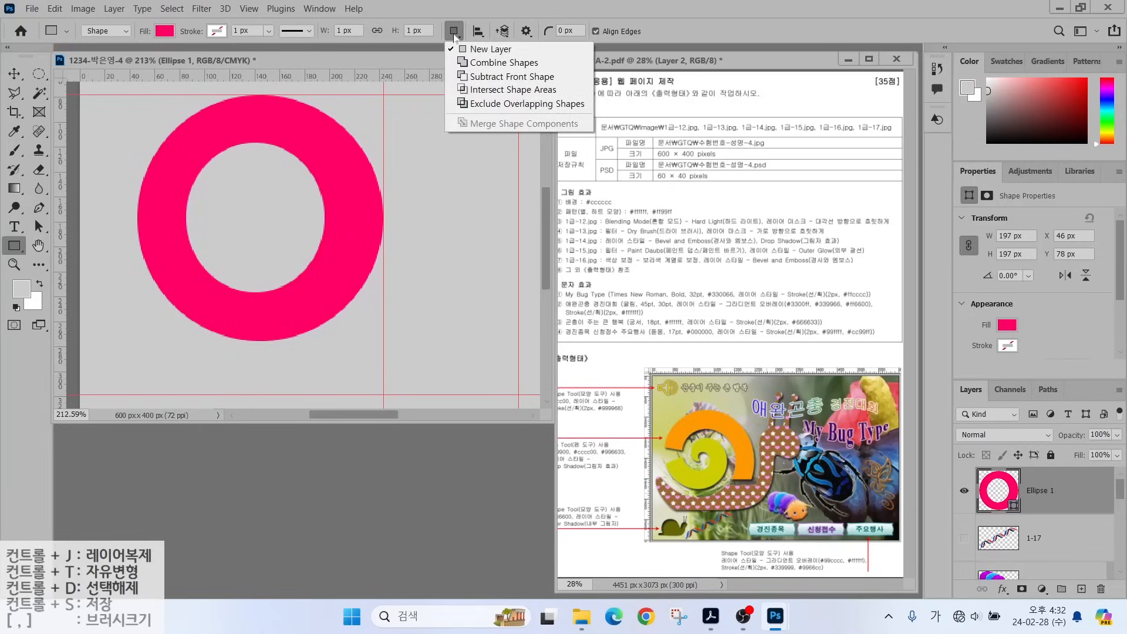
click(467, 77)
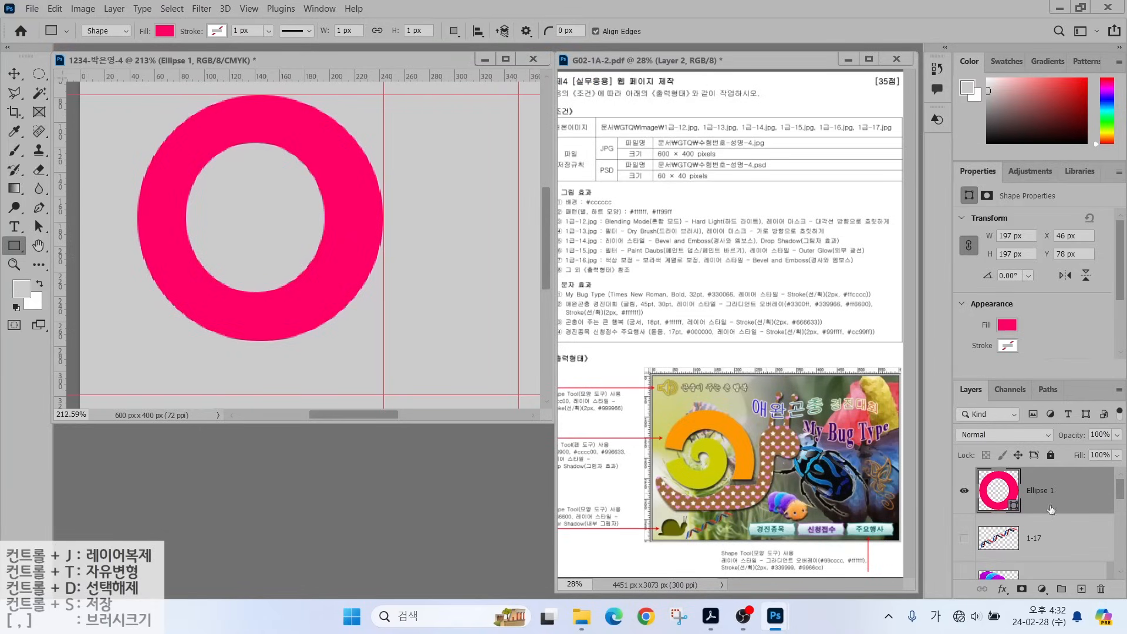
click(1028, 537)
click(993, 512)
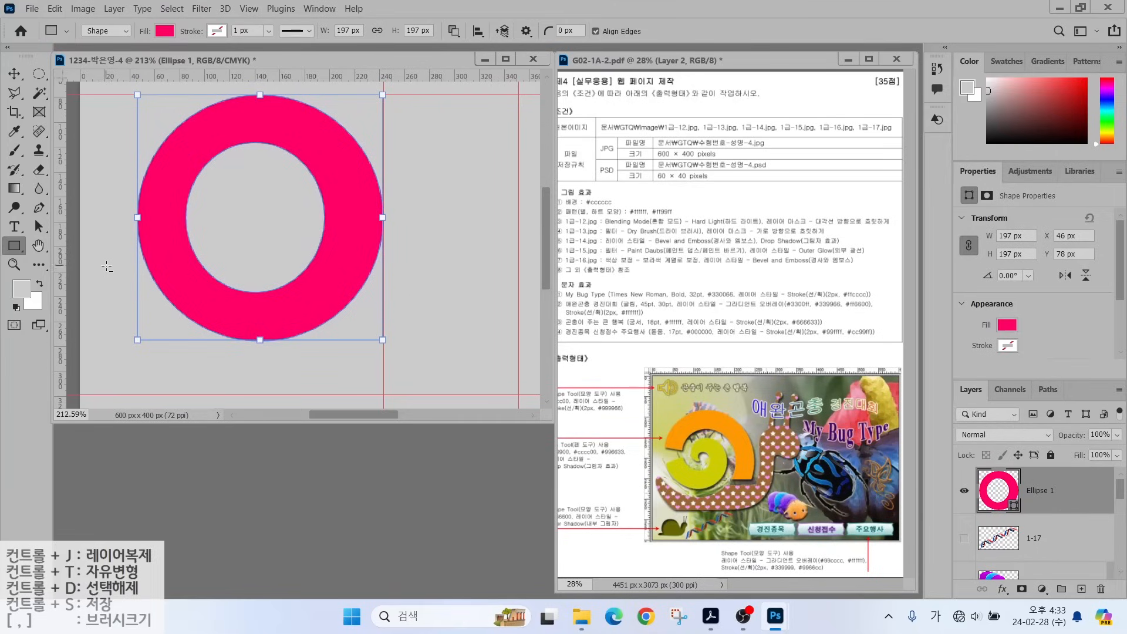
drag(105, 261, 414, 369)
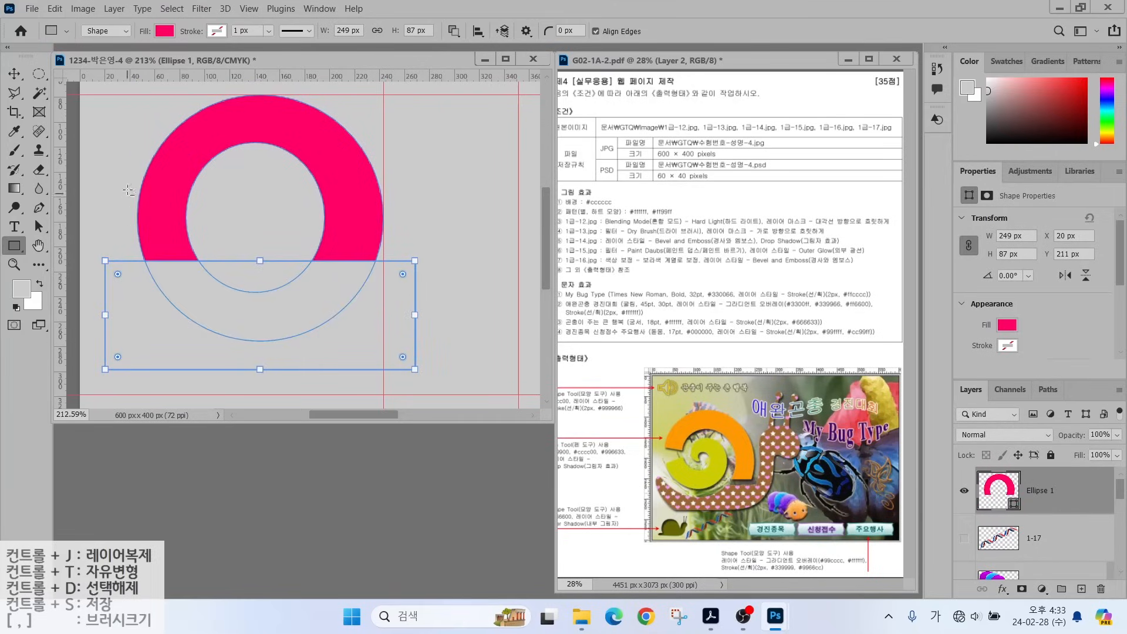
drag(114, 171, 255, 284)
Tilt the left cutting rectangle, then merge the shape components into one arc.
click(40, 227)
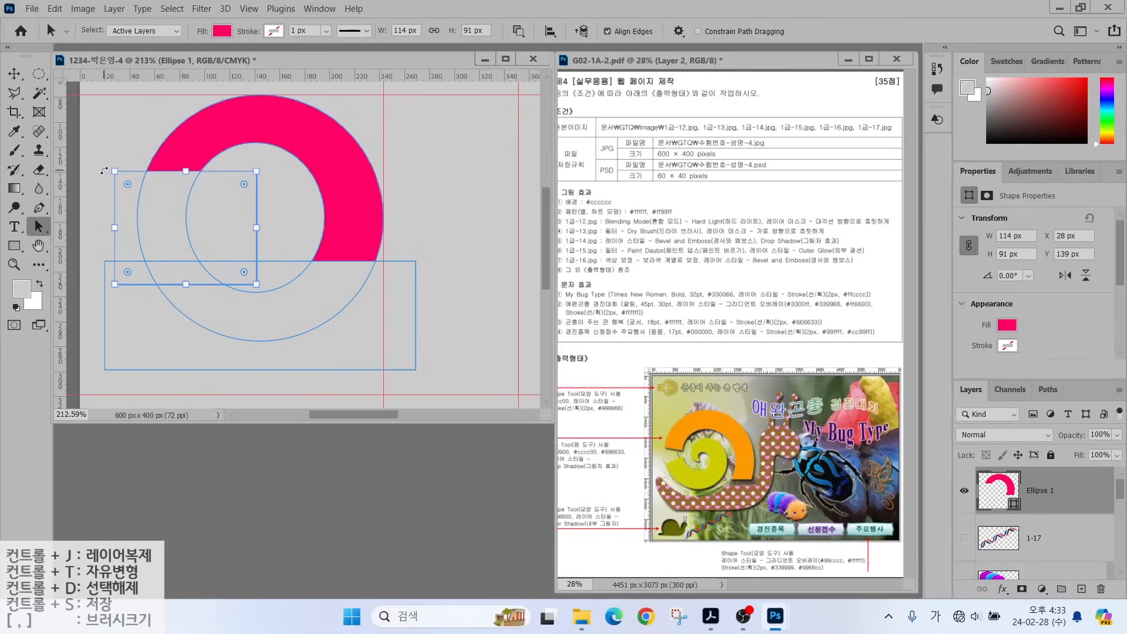
drag(104, 170, 143, 139)
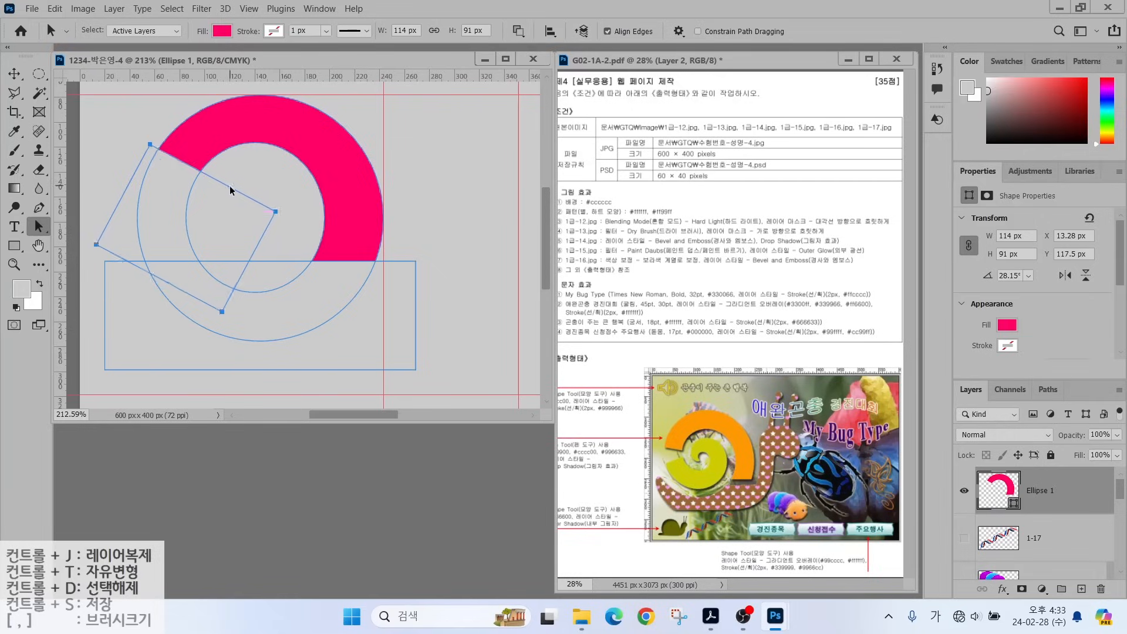
drag(230, 189, 210, 208)
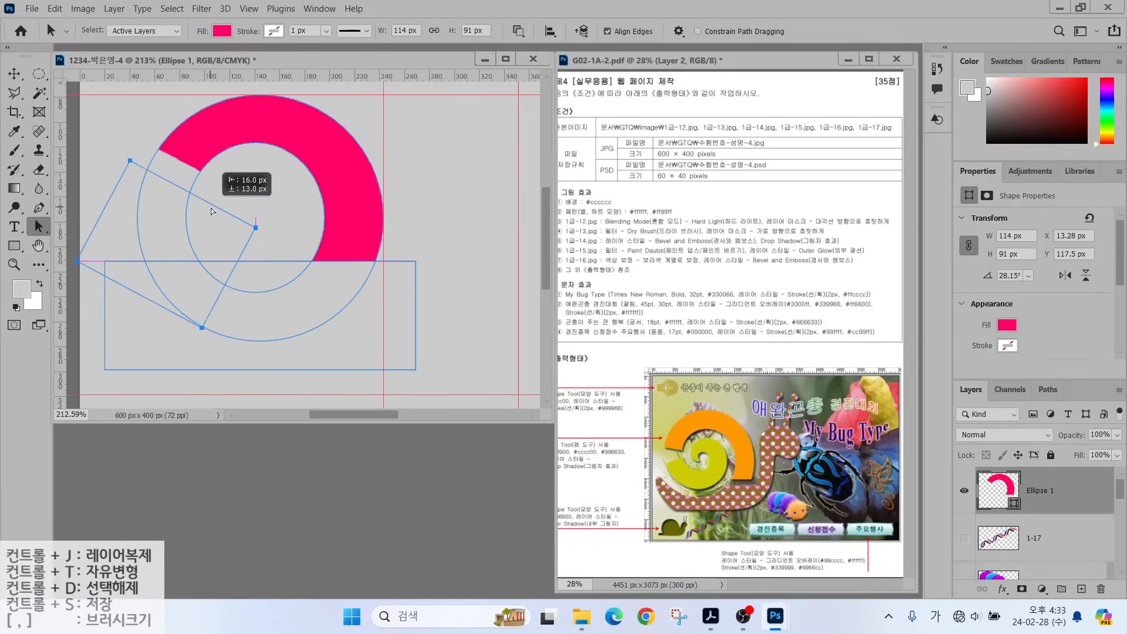
click(518, 34)
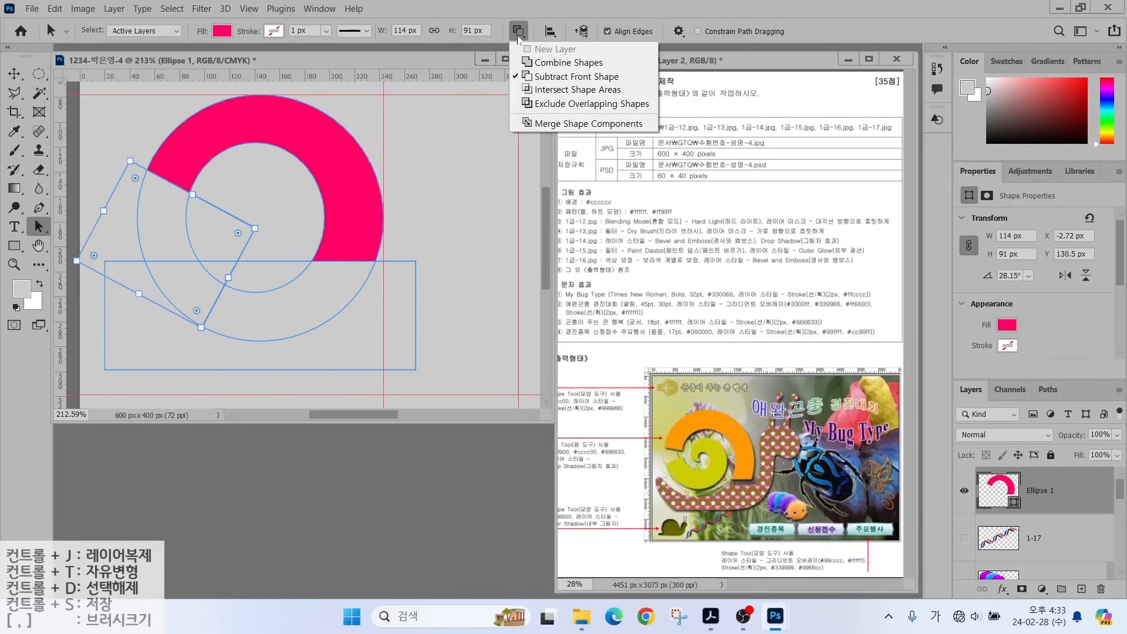
click(542, 124)
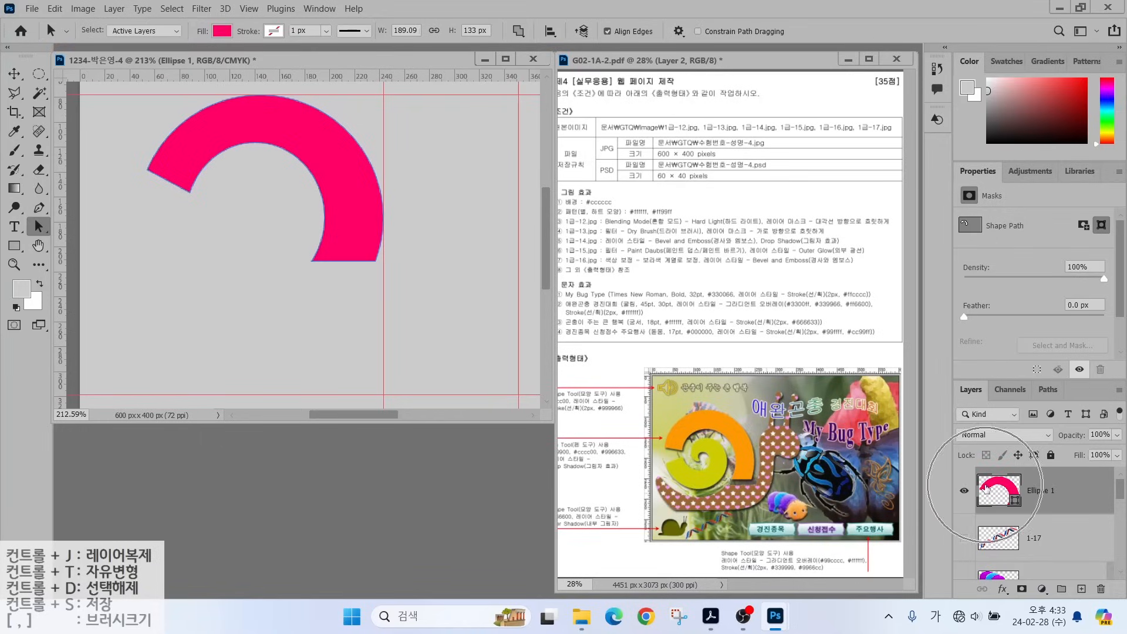
Change the arc shape's fill to orange by entering hex f90 (#ff9900).
key(i)
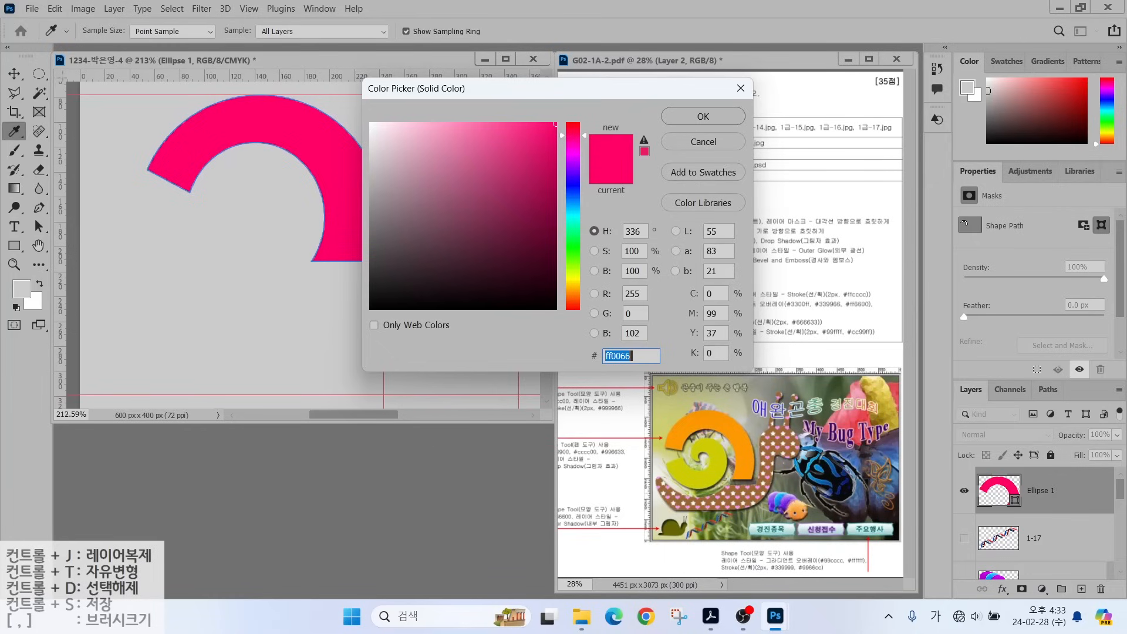
text(f9)
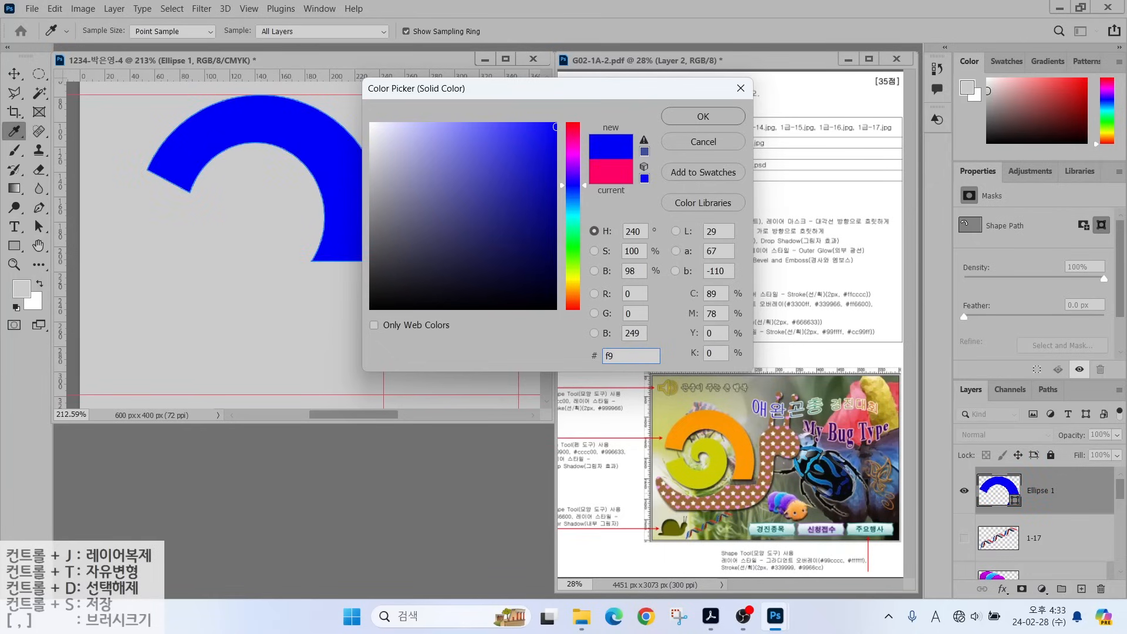
text(000f90)
click(703, 117)
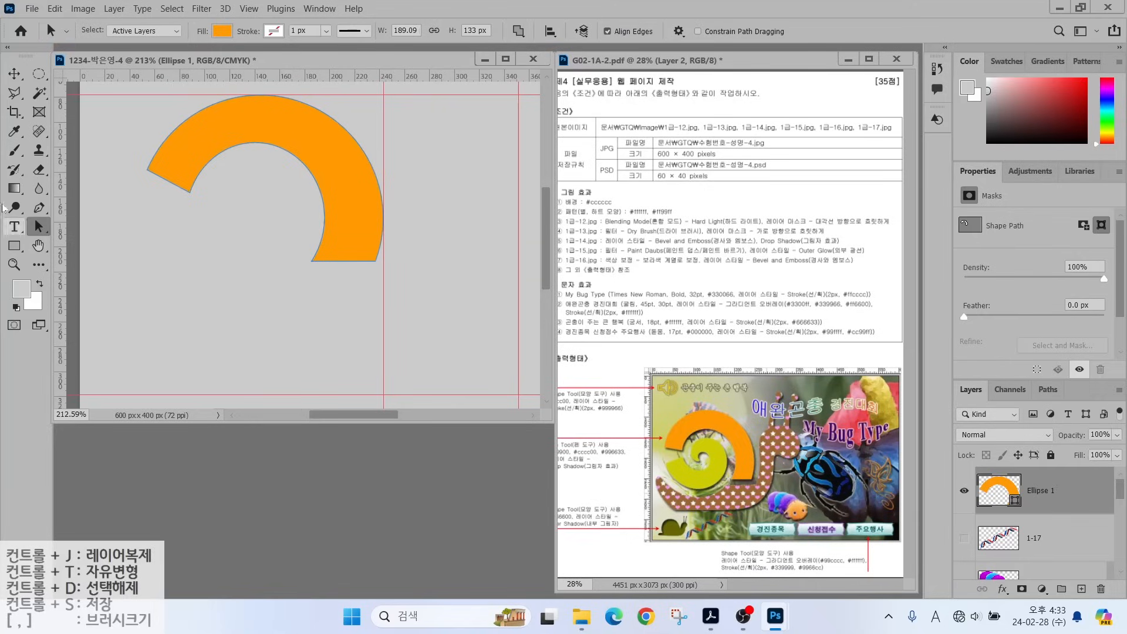
click(41, 208)
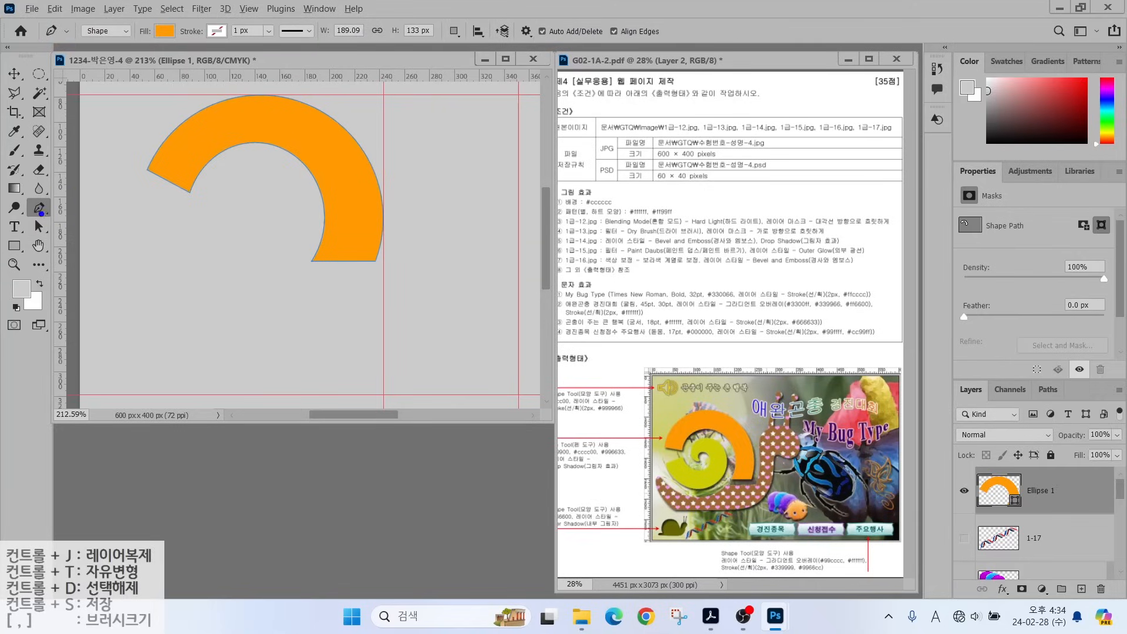
Set the Pen tool's path operation to New Layer.
mouse_move(112, 49)
mouse_down()
mouse_move(85, 47)
mouse_move(119, 48)
mouse_move(162, 104)
mouse_up()
mouse_move(179, 45)
mouse_down()
mouse_move(178, 18)
mouse_move(176, 53)
mouse_move(215, 99)
mouse_up()
drag(239, 11, 199, 52)
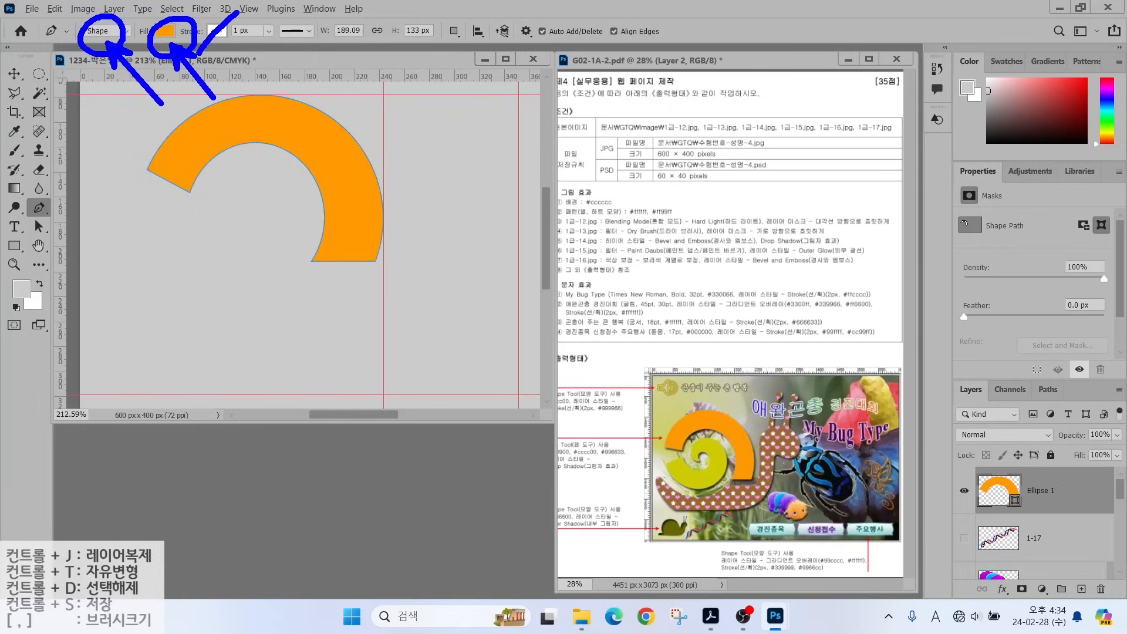
key(Escape)
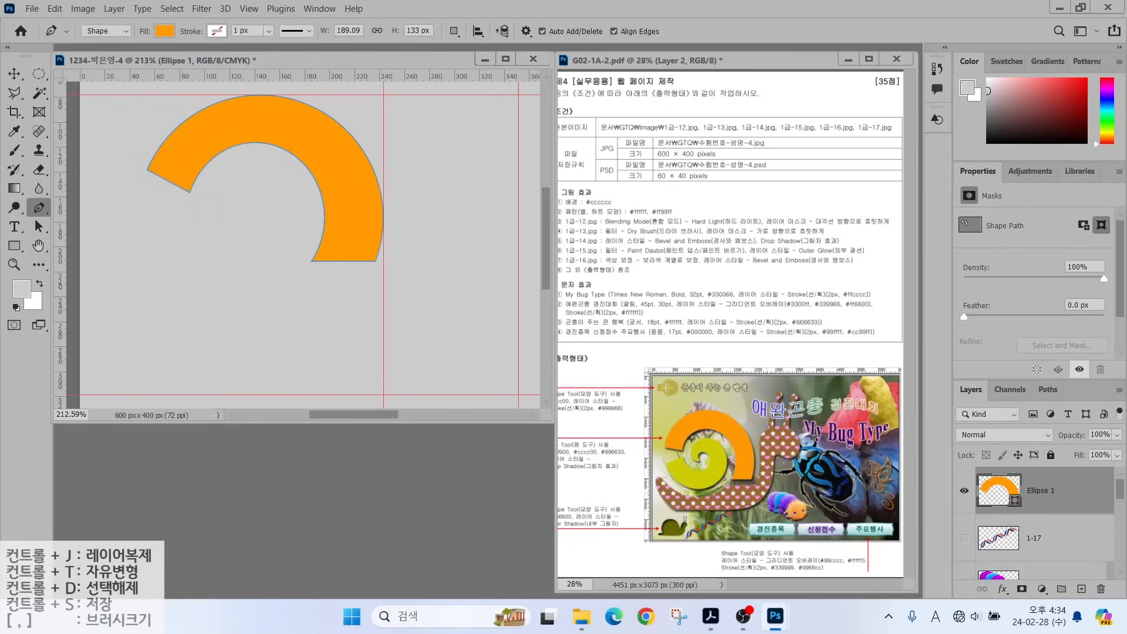
click(453, 34)
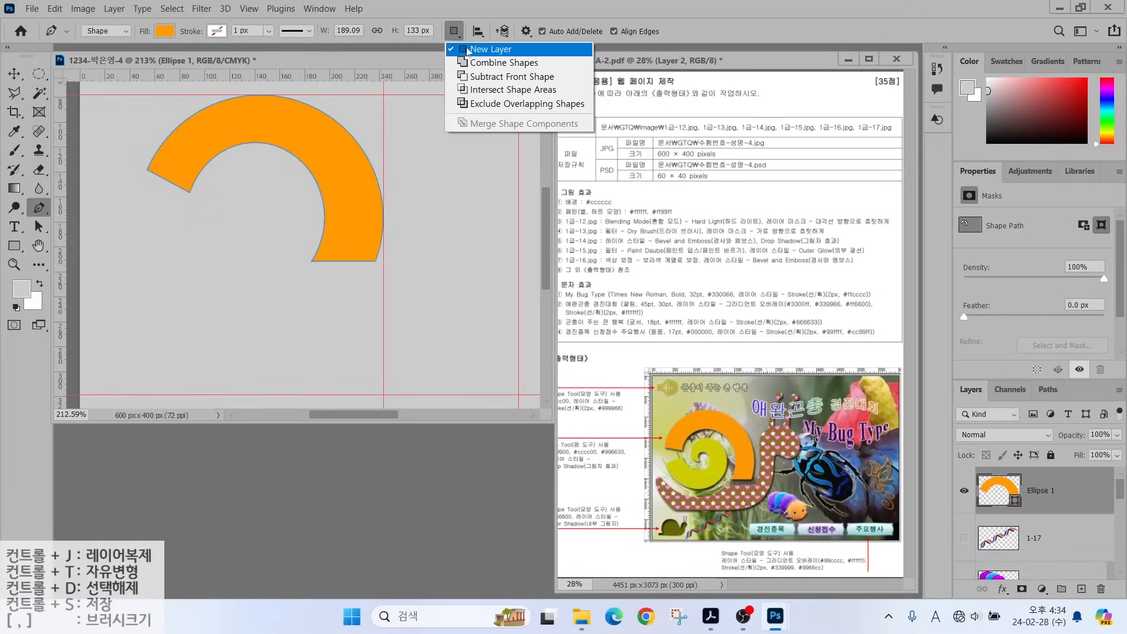
click(472, 48)
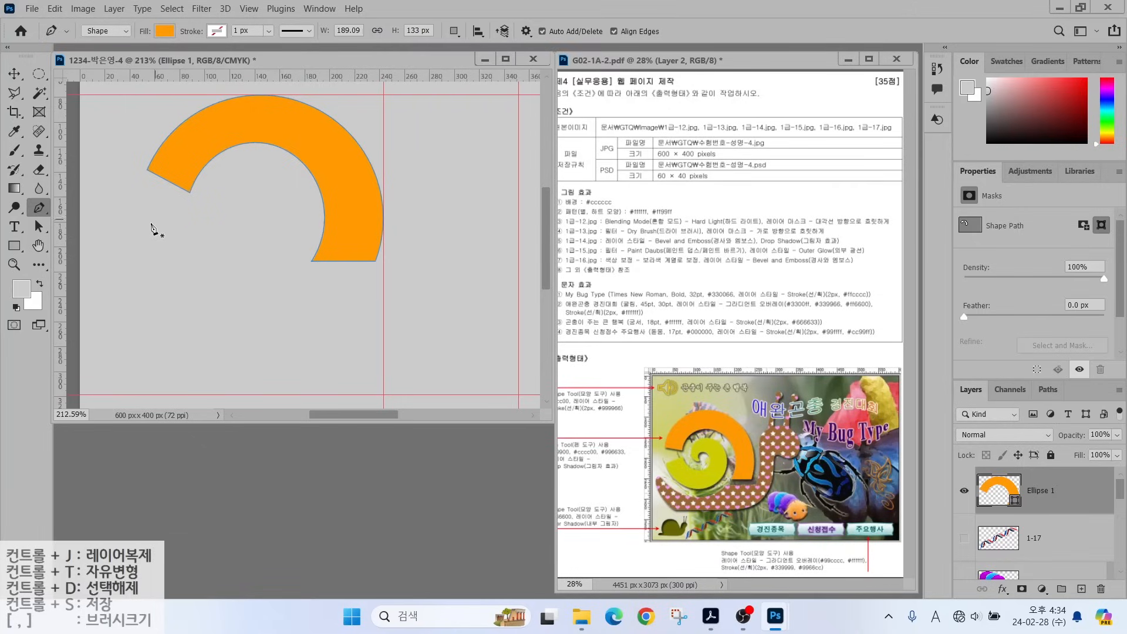
Draw a closed spiral path with the Pen tool inside the orange shell.
drag(187, 220, 150, 248)
drag(223, 320, 279, 323)
drag(307, 242, 309, 231)
drag(248, 162, 211, 163)
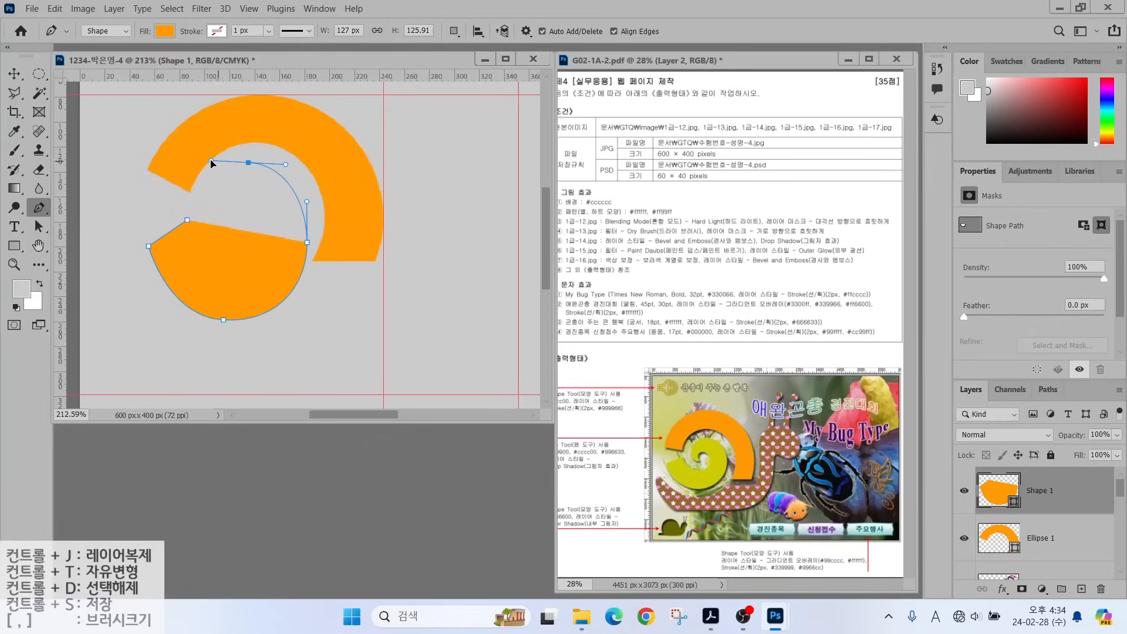
drag(211, 216, 198, 255)
click(239, 237)
click(239, 195)
click(187, 220)
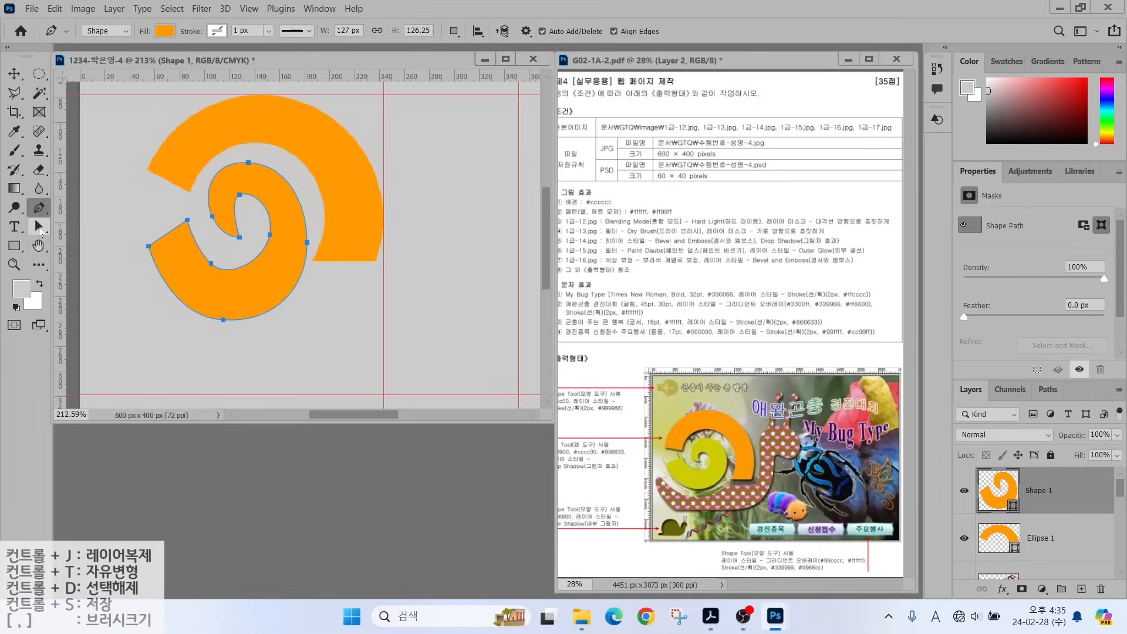
Refine the spiral's anchors with Direct Selection, then bring up Shape 1's ff9900 fill colour.
drag(38, 226, 88, 241)
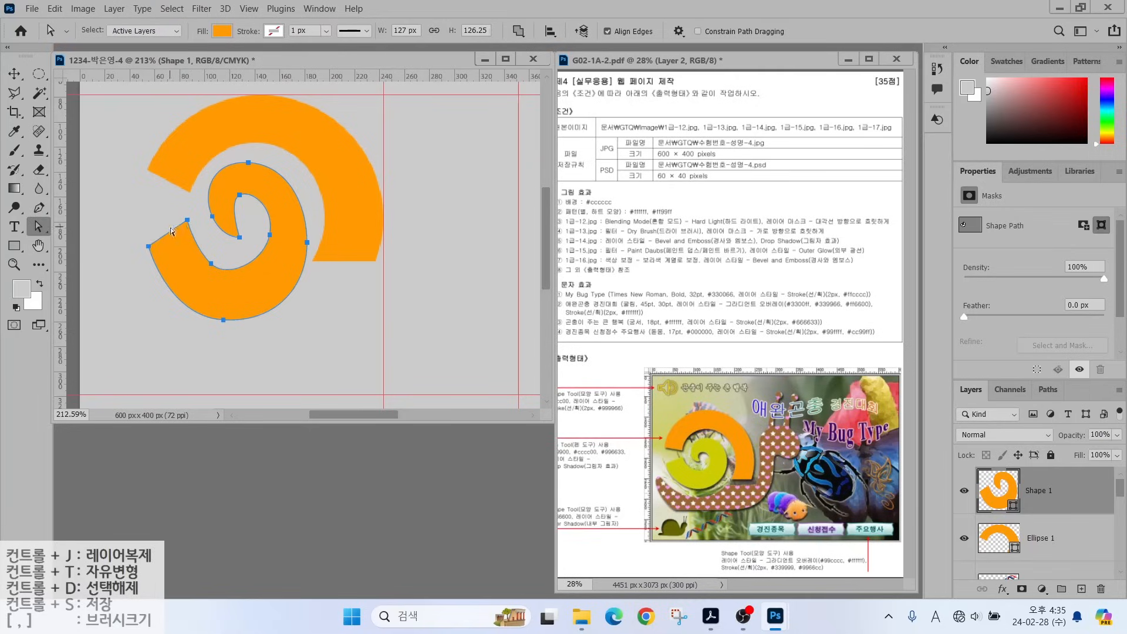
click(187, 219)
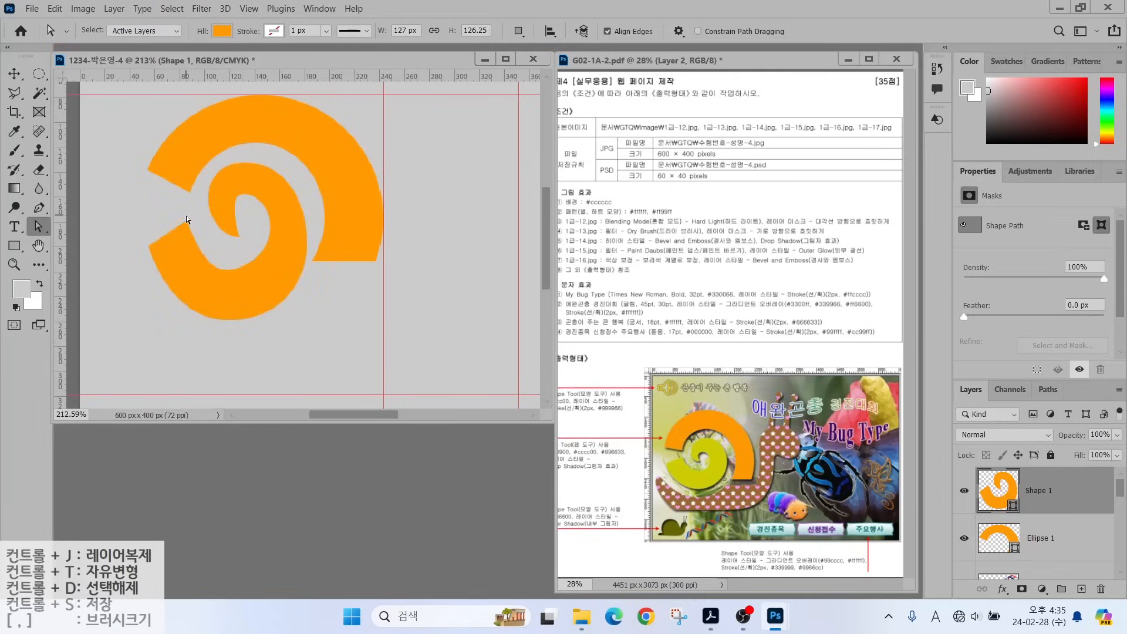
click(188, 220)
drag(188, 220, 236, 271)
click(211, 265)
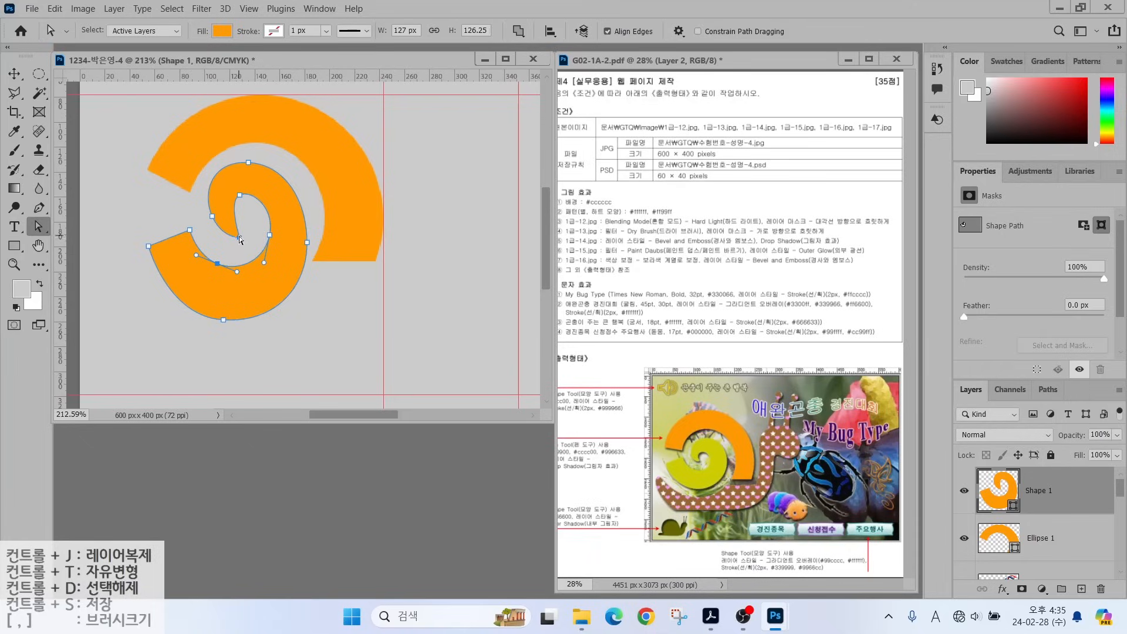
drag(239, 239, 243, 231)
drag(226, 322, 274, 320)
click(307, 242)
click(229, 337)
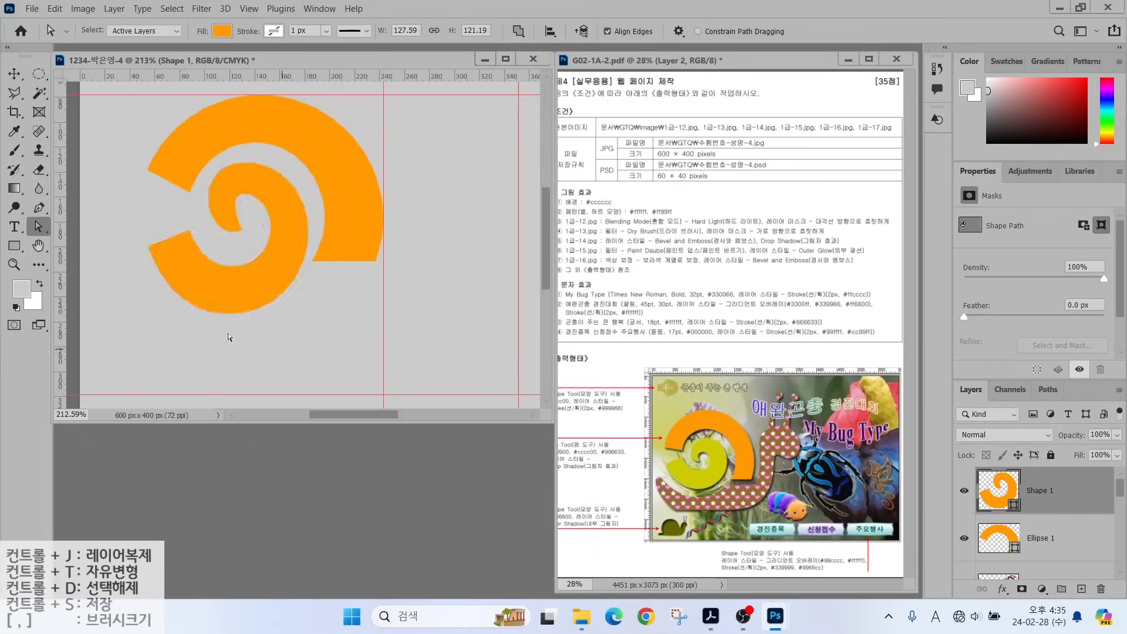
double_click(999, 506)
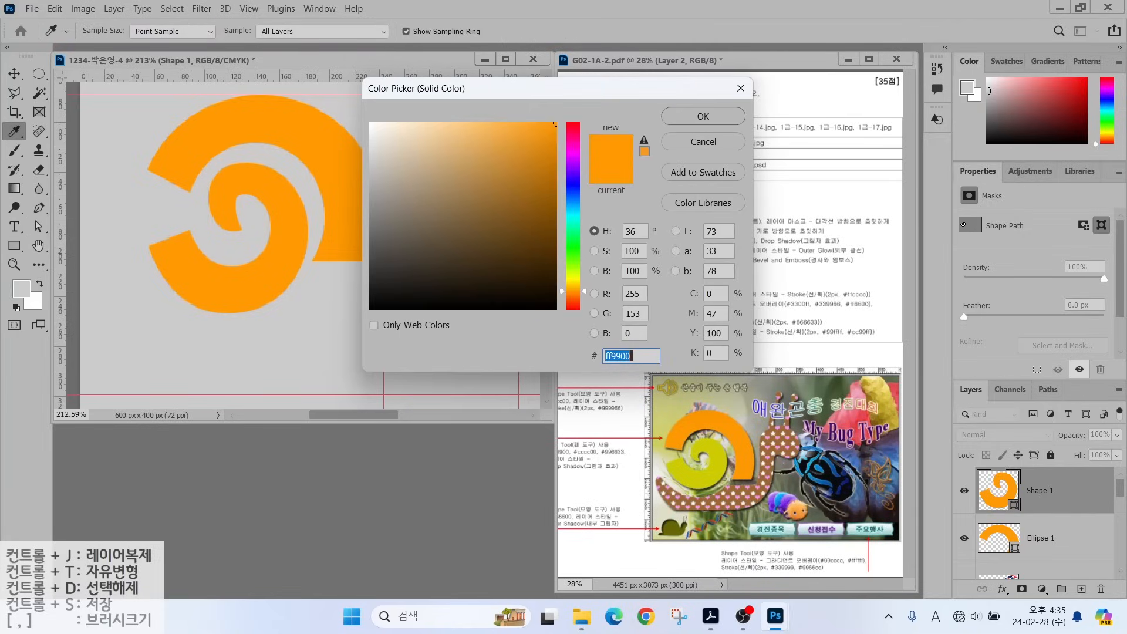
Fill the spiral with yellow-green cccc00 and return to the Pen tool.
text(cccc00)
key(Return)
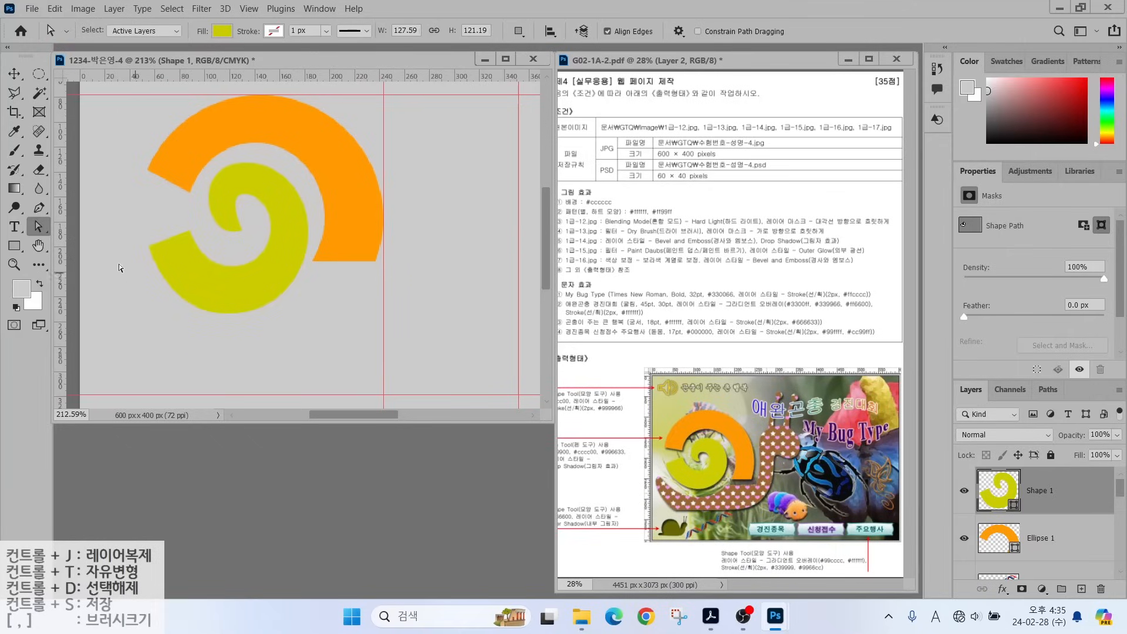
click(41, 207)
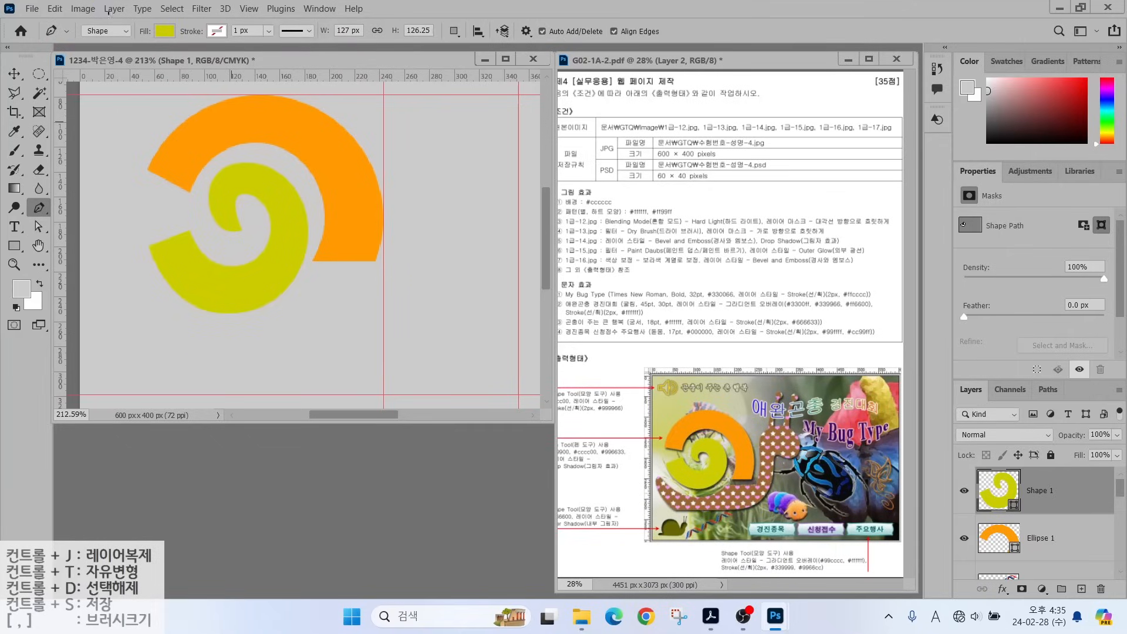
mouse_move(123, 10)
mouse_down()
mouse_move(123, 39)
mouse_move(171, 56)
mouse_move(166, 8)
mouse_move(168, 39)
mouse_up()
drag(222, 16, 202, 47)
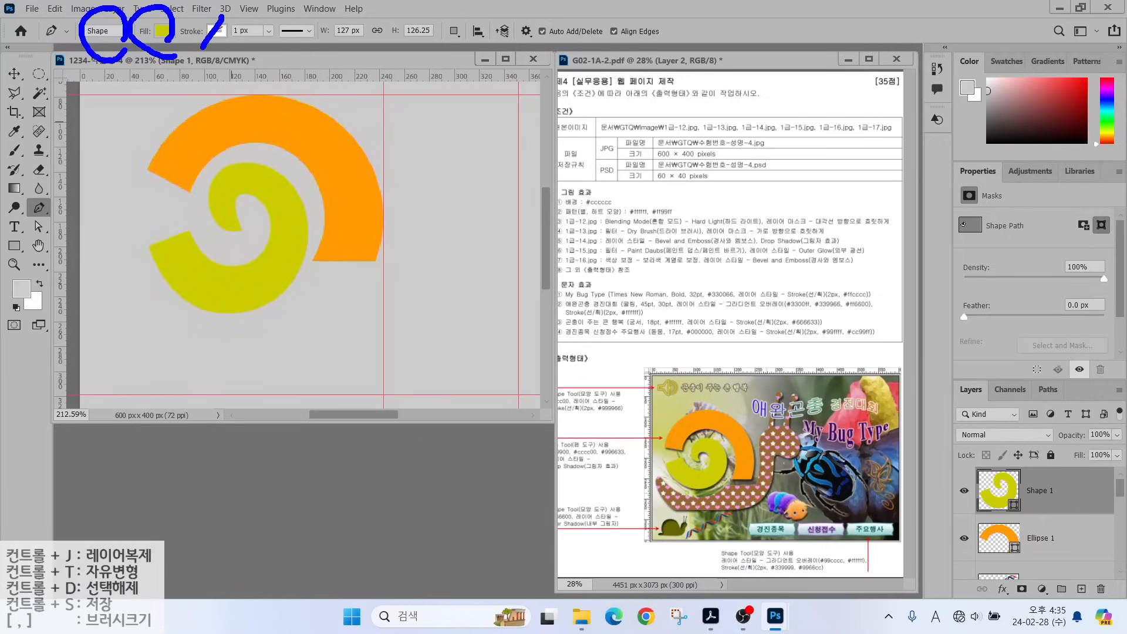
mouse_move(473, 43)
mouse_down()
mouse_move(450, 51)
mouse_move(435, 33)
mouse_move(460, 20)
mouse_move(473, 50)
mouse_up()
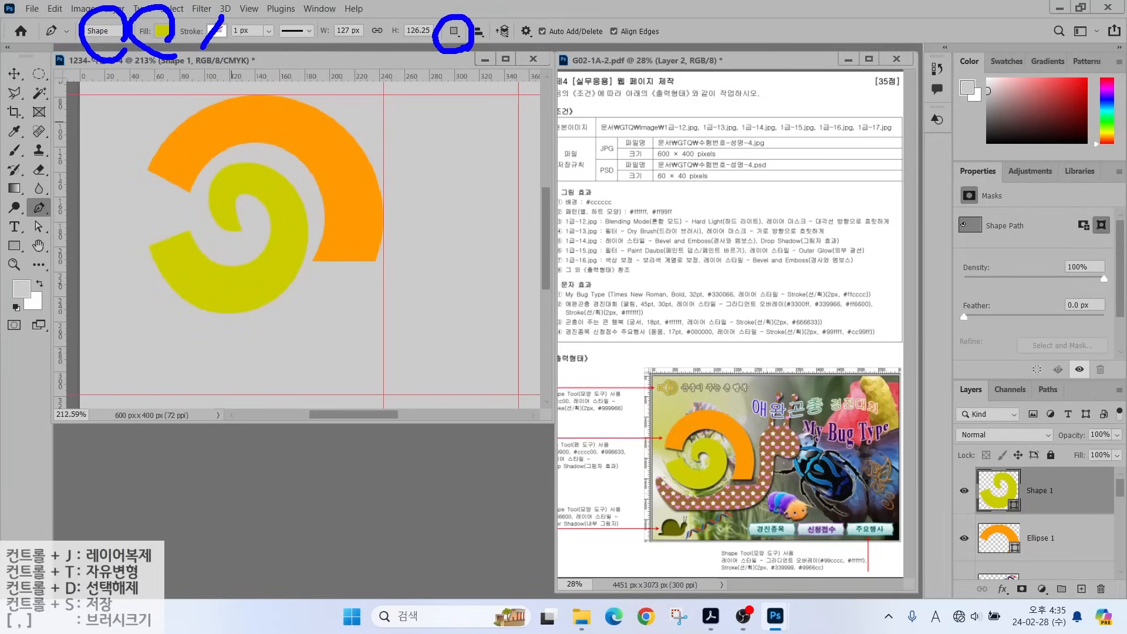
drag(513, 87, 462, 49)
key(Escape)
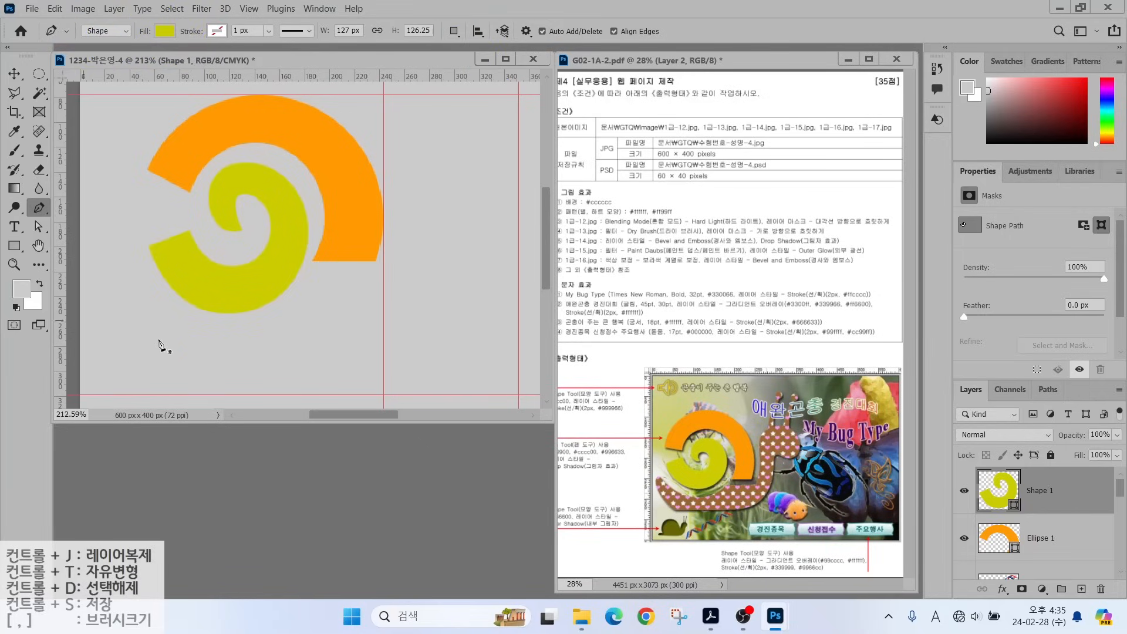
Draw the snail body path below the shell with a curving neck and rounded head.
click(136, 267)
drag(233, 328, 301, 325)
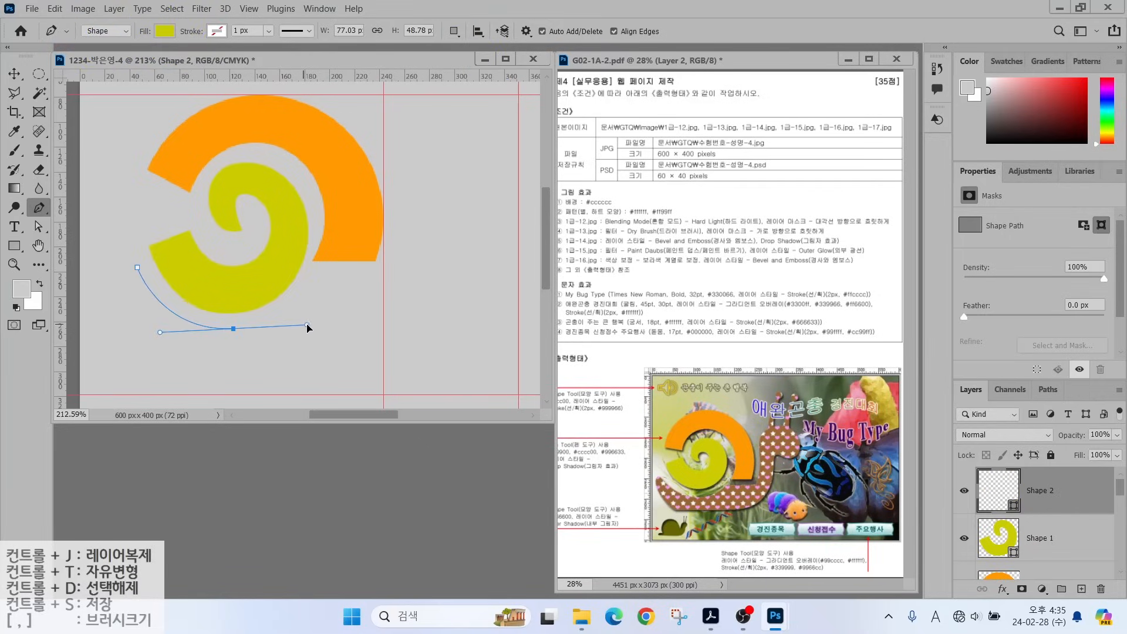
click(316, 280)
click(383, 277)
drag(404, 210, 404, 183)
drag(411, 137, 459, 181)
drag(440, 264, 437, 288)
drag(419, 355, 396, 375)
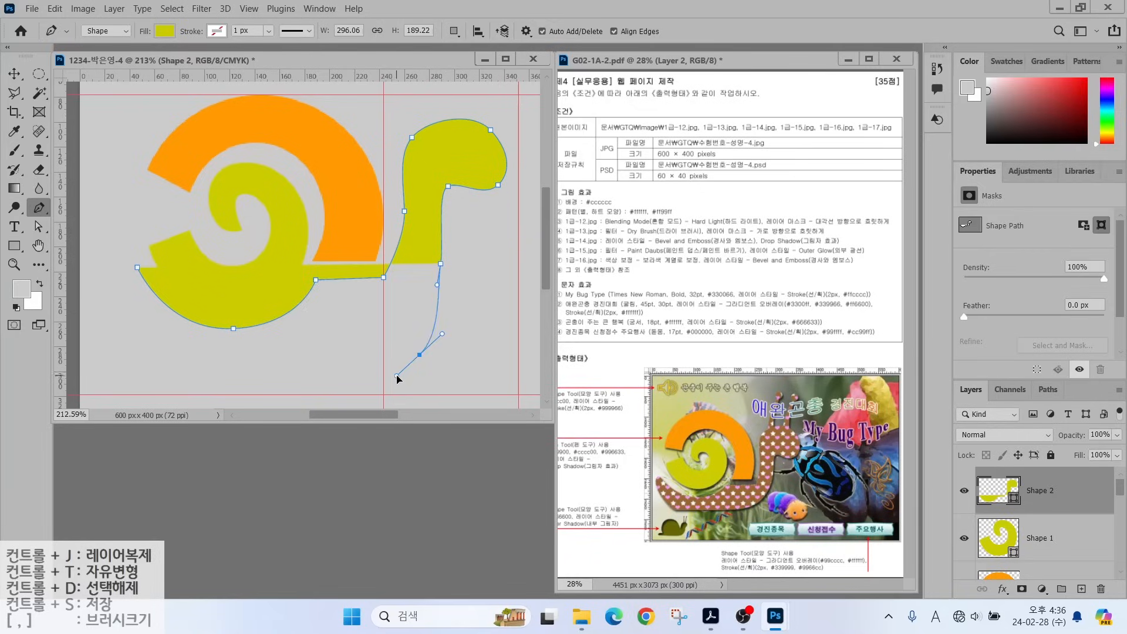
click(350, 388)
click(190, 383)
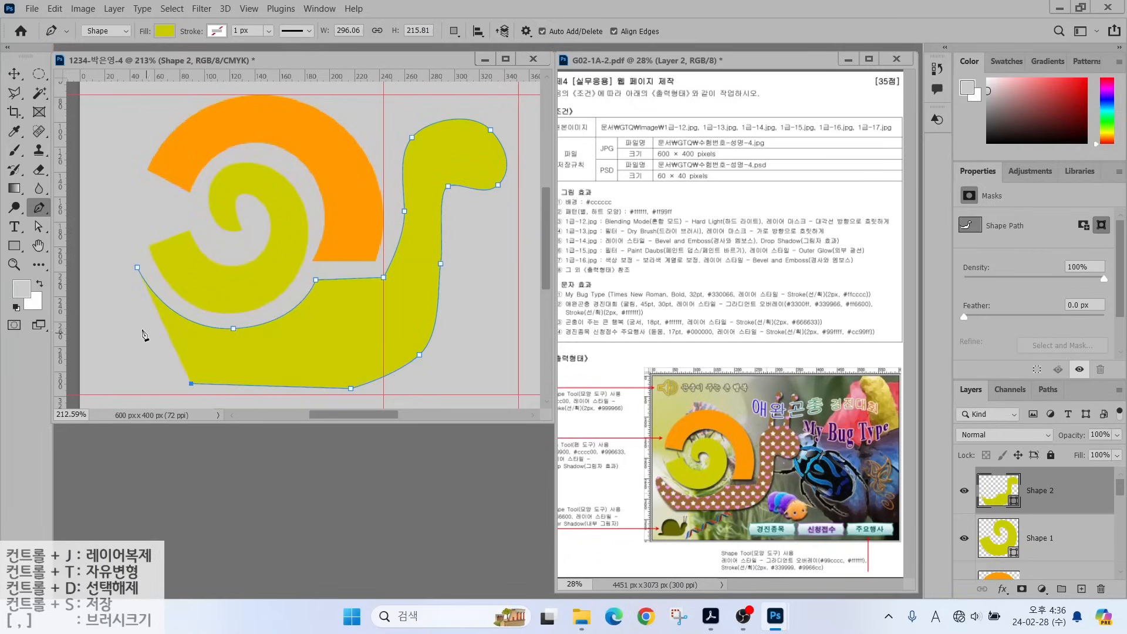
drag(126, 324, 157, 295)
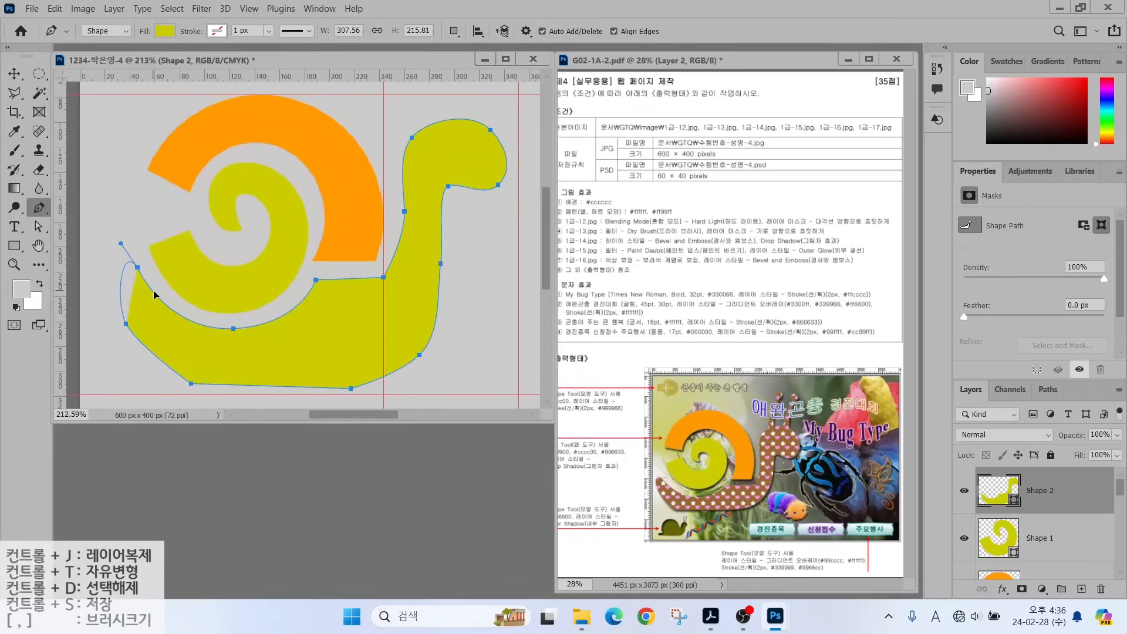
Adjust the body's corners and shorten the neck with Direct Selection.
click(38, 229)
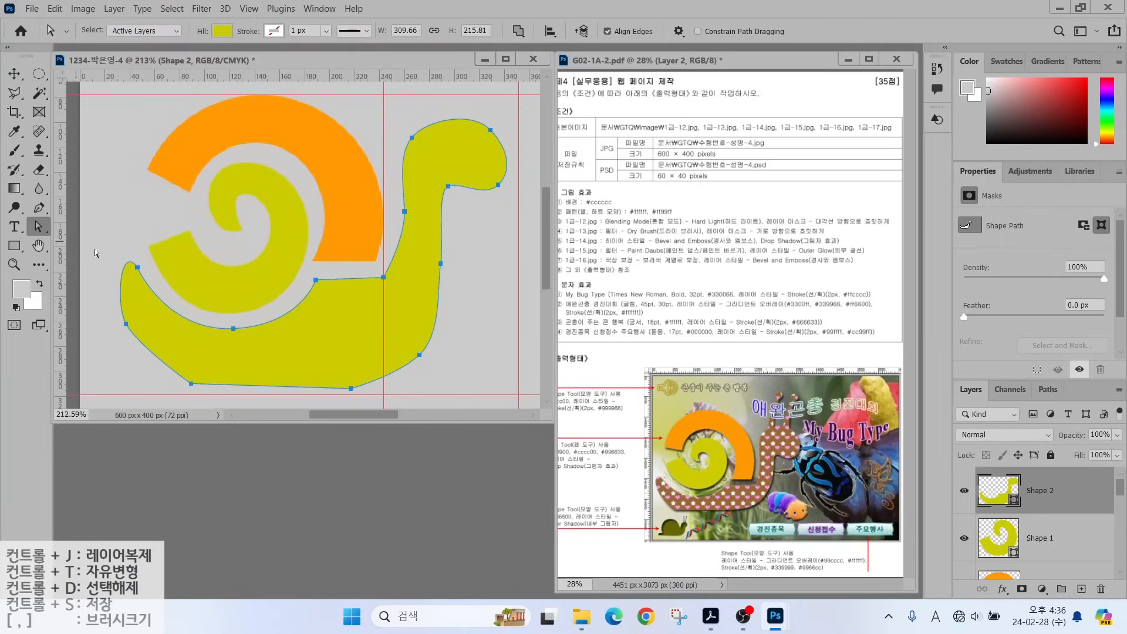
drag(189, 385, 187, 388)
drag(127, 327, 137, 333)
click(350, 388)
drag(351, 388, 362, 387)
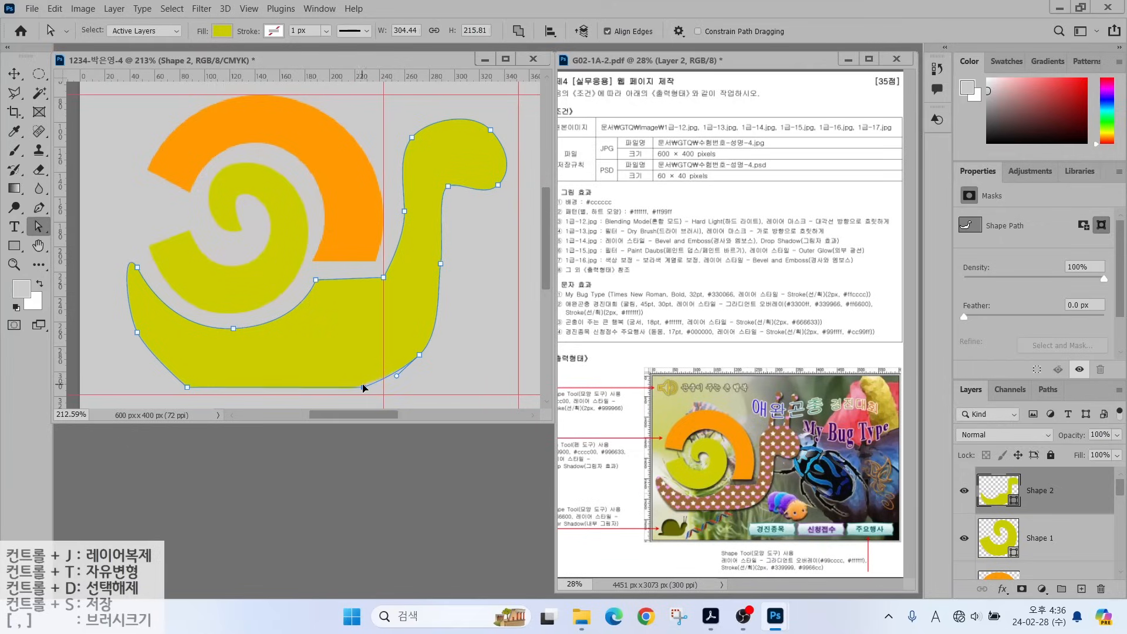
click(402, 195)
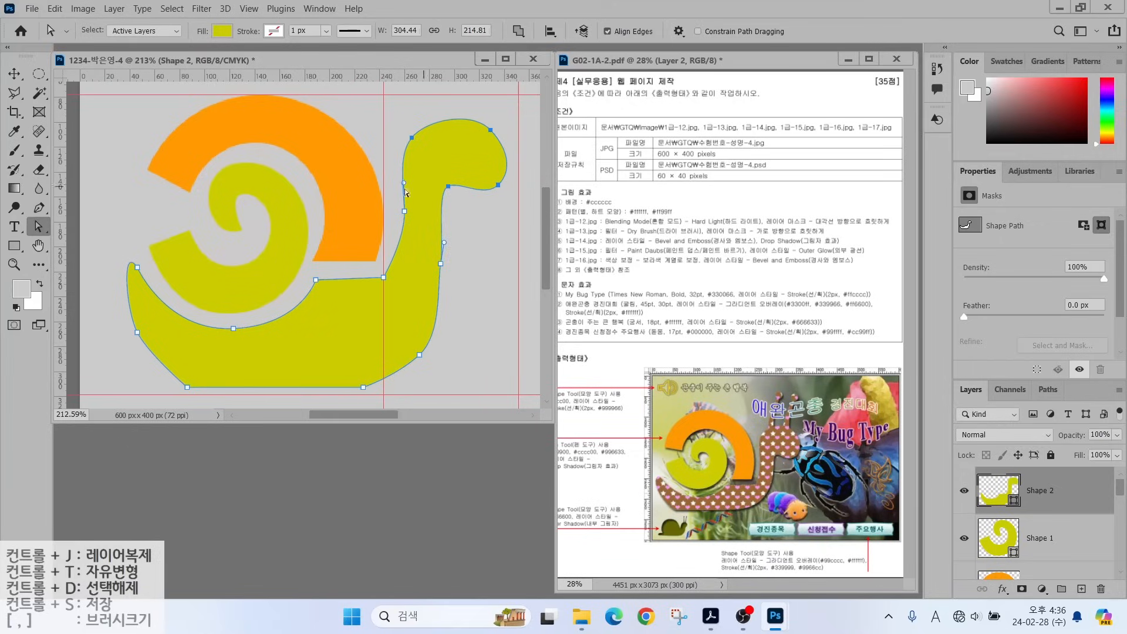
drag(413, 141, 411, 154)
click(208, 267)
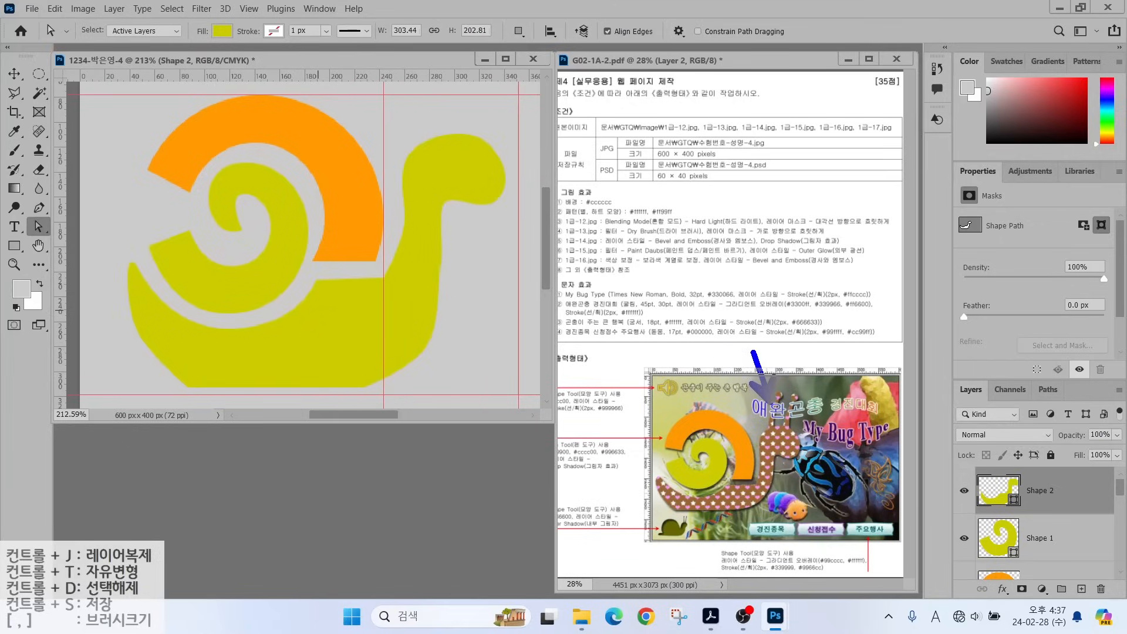
drag(752, 351, 772, 403)
Recolour the Shape 2 snail body brown, 996633.
key(Escape)
double_click(974, 491)
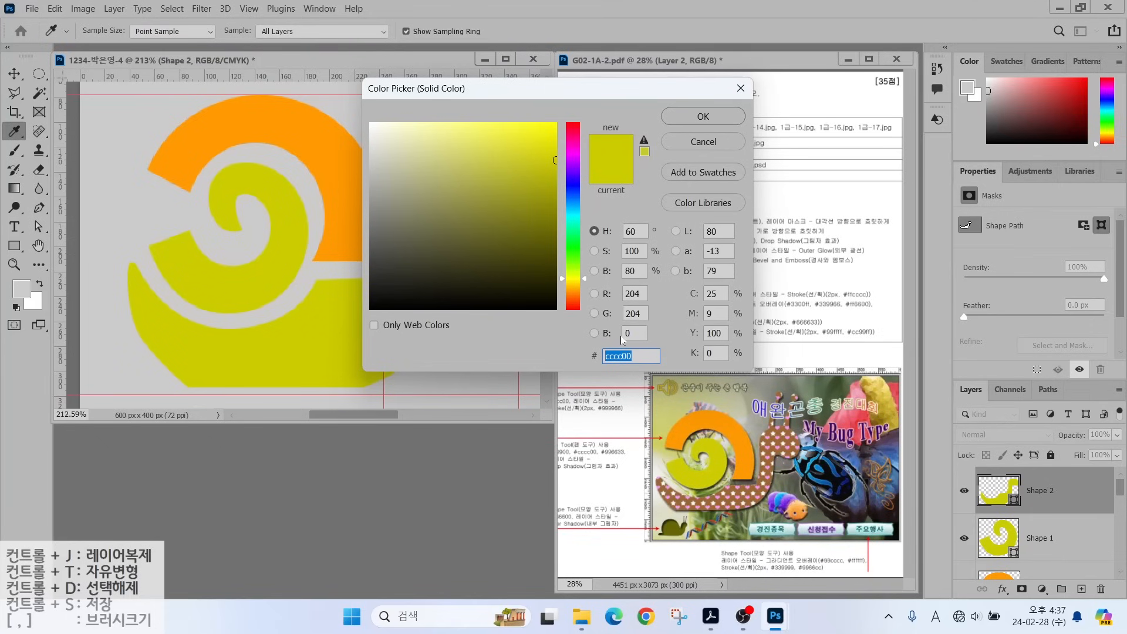
text(996633)
key(Return)
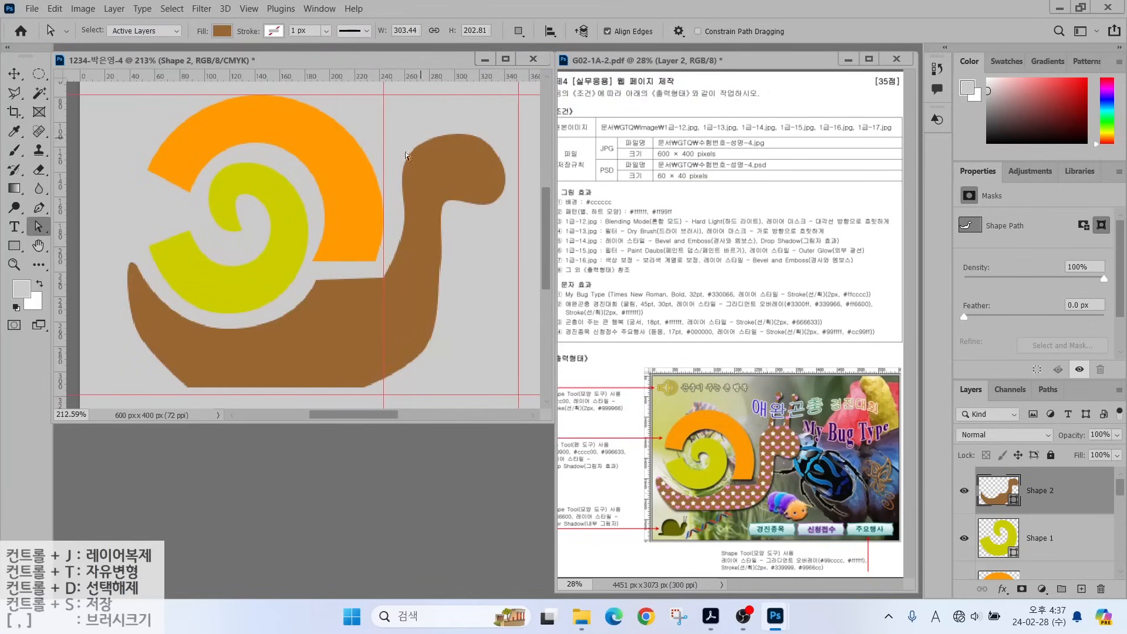
Set the Pen tool's path operation to Combine Shapes with the body layer selected.
click(39, 209)
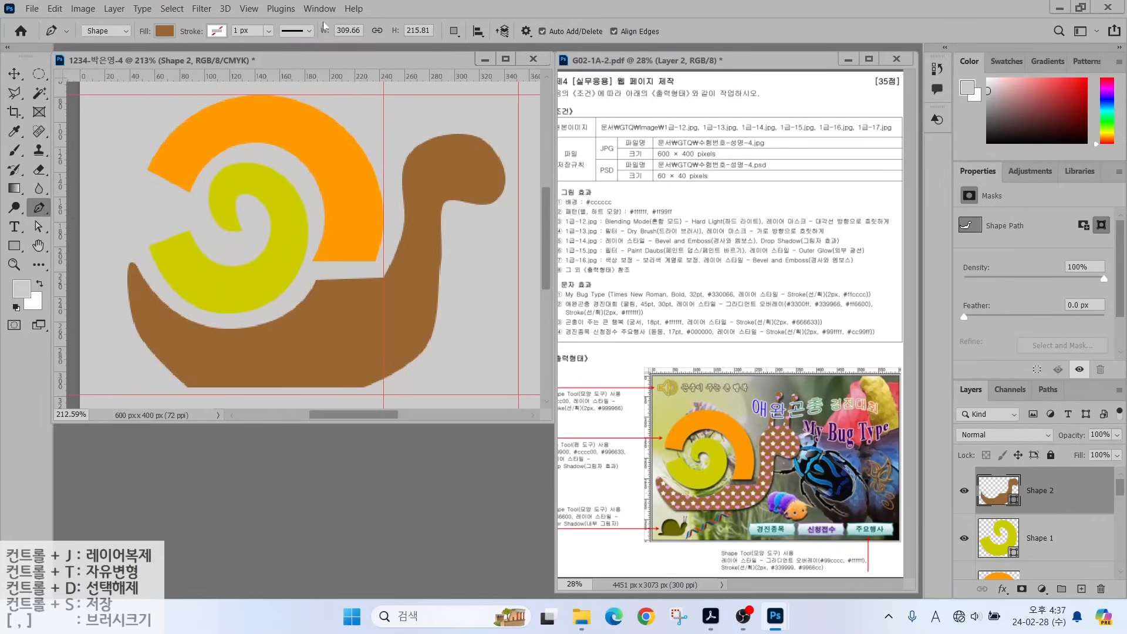
click(454, 31)
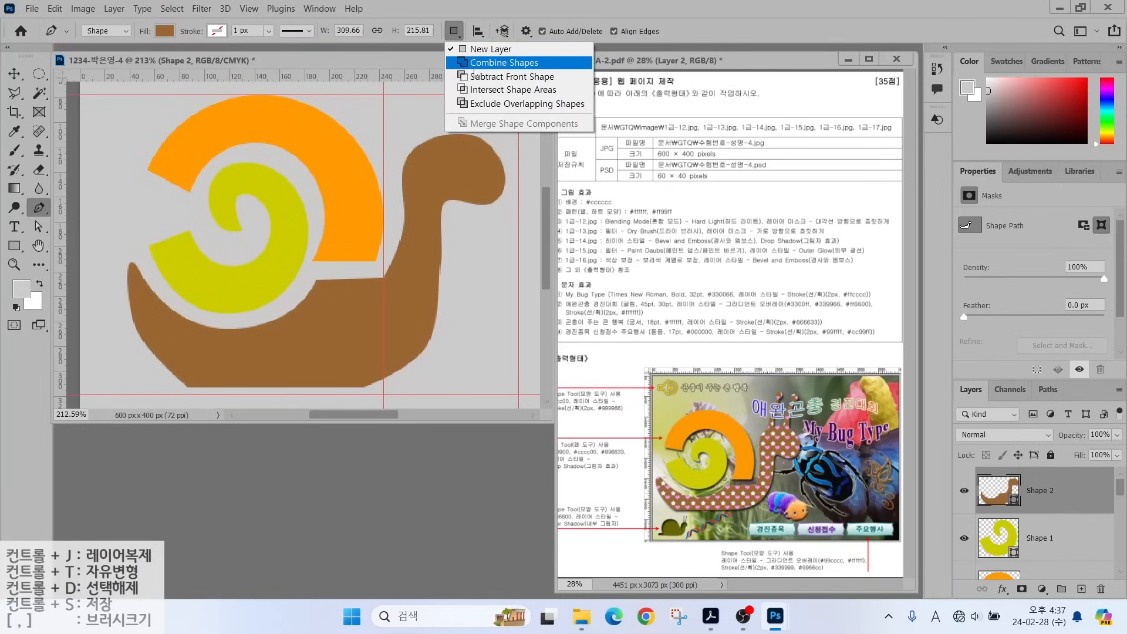
click(474, 63)
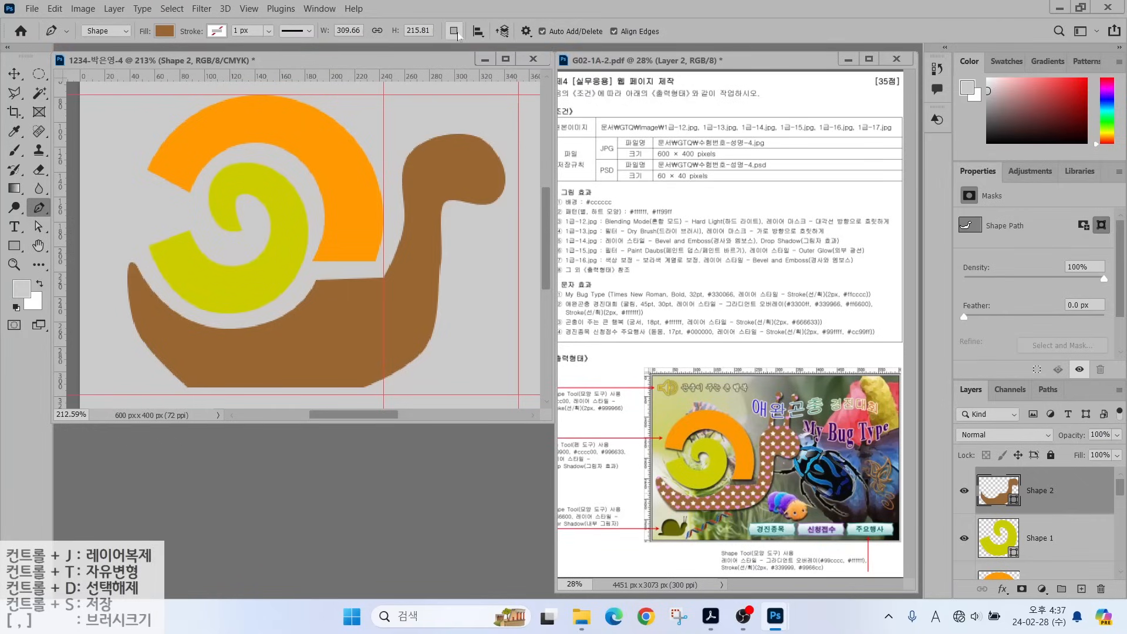
click(453, 31)
click(498, 66)
click(453, 31)
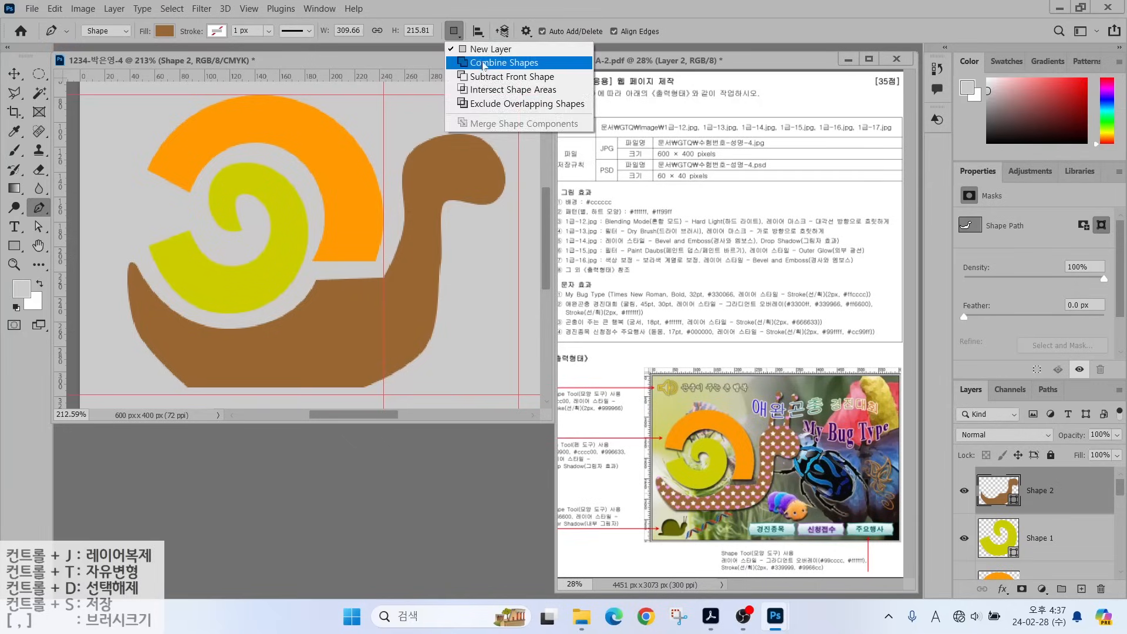
click(498, 63)
click(1048, 544)
click(1065, 503)
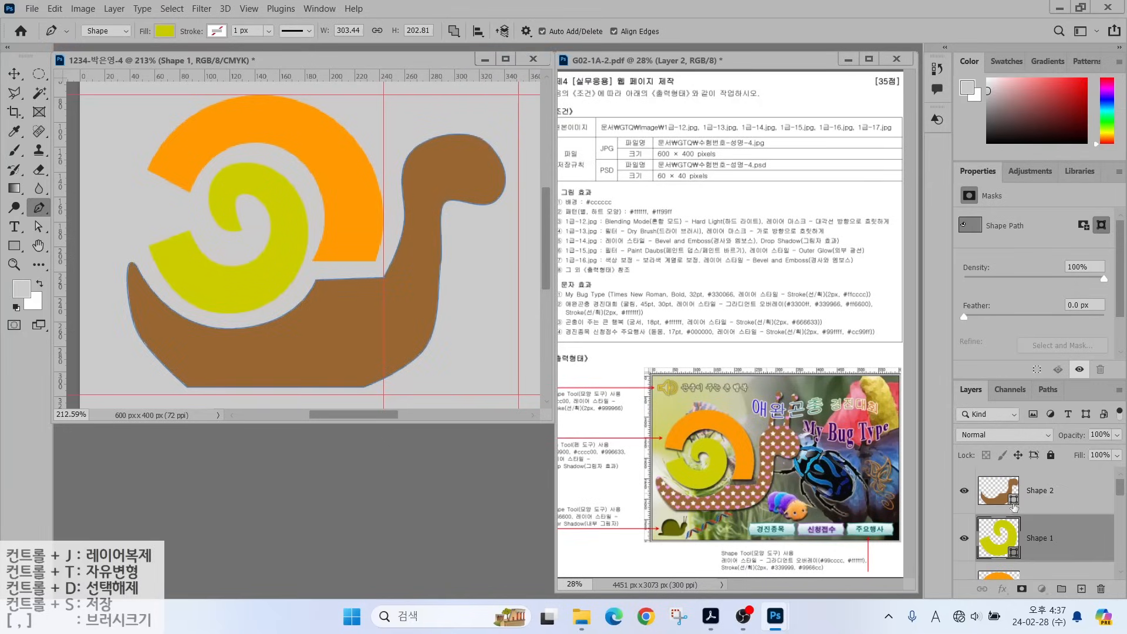
Draw a curved antenna on the head with a 17×17 px round knob at its tip.
click(439, 155)
drag(455, 108, 437, 158)
click(425, 235)
click(14, 245)
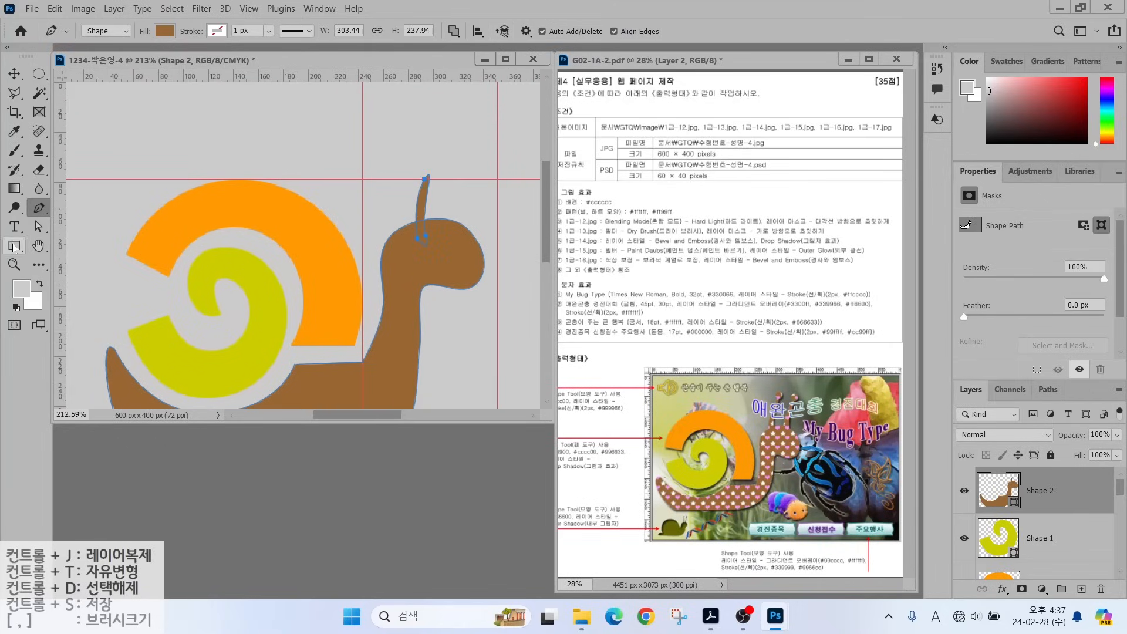
click(70, 260)
click(454, 30)
click(481, 61)
drag(414, 160, 442, 189)
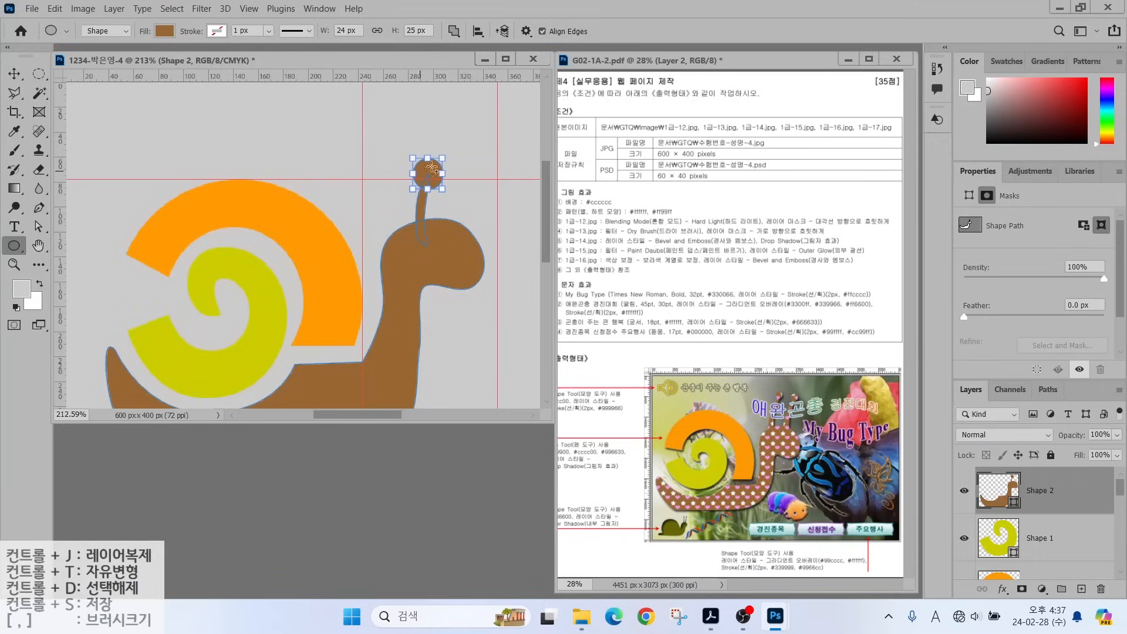
drag(413, 190, 421, 181)
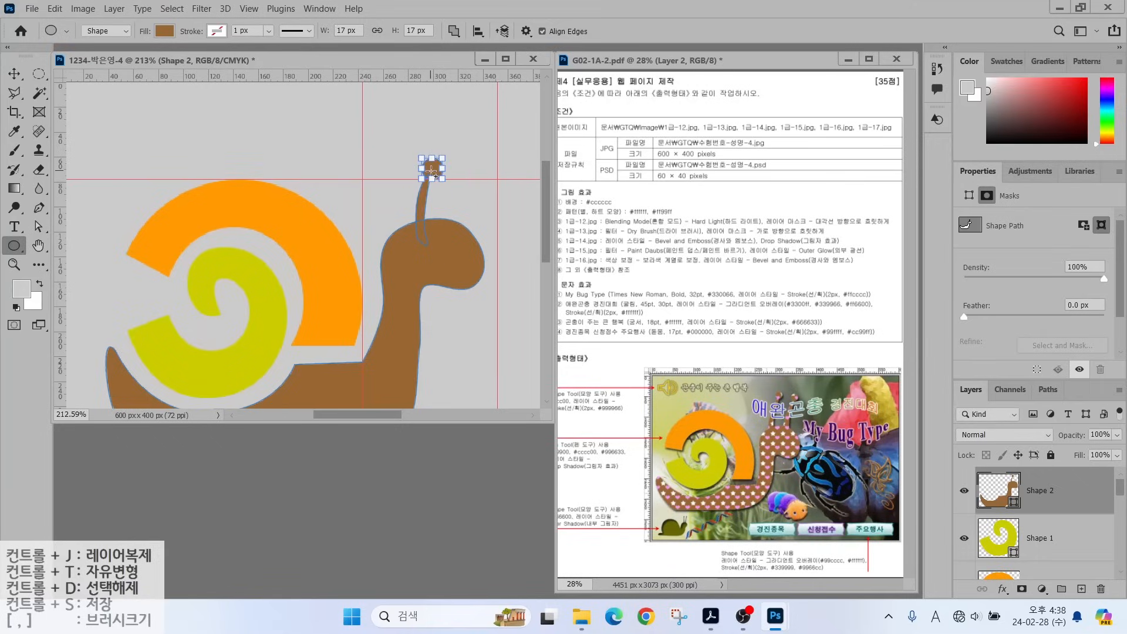
Duplicate the antenna to the right of the first using the Path Selection Tool.
click(39, 226)
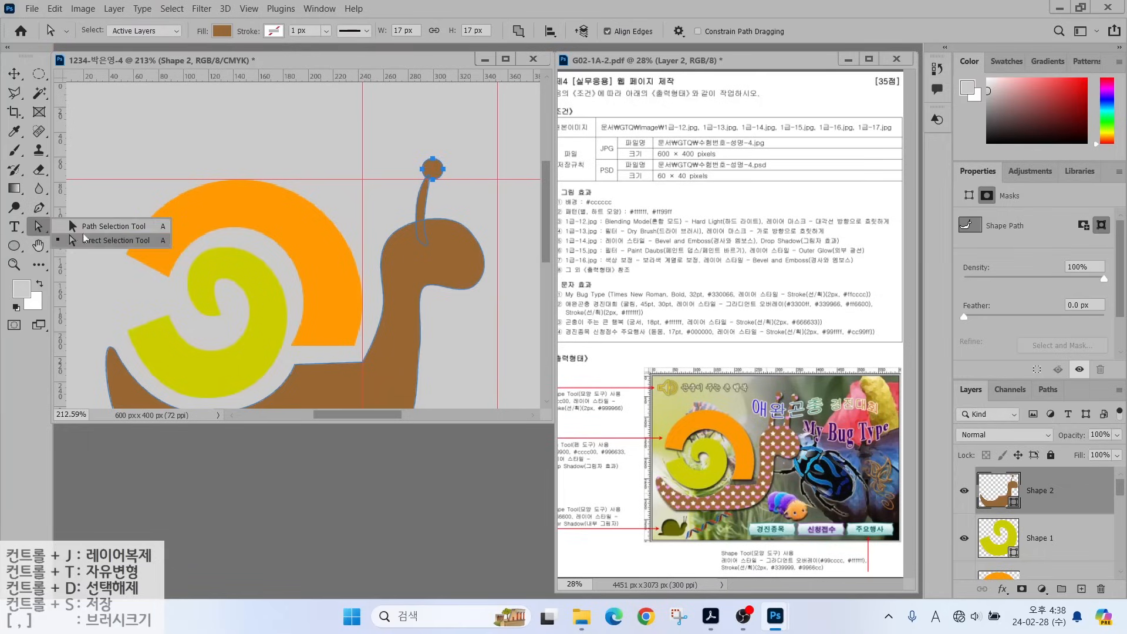
click(100, 219)
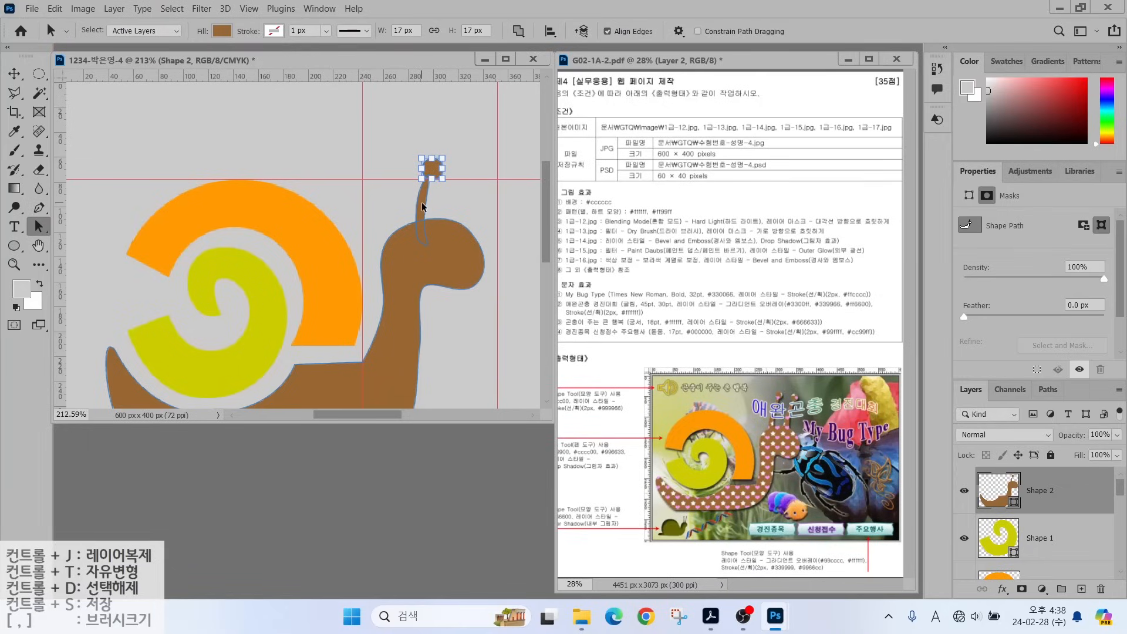
click(422, 206)
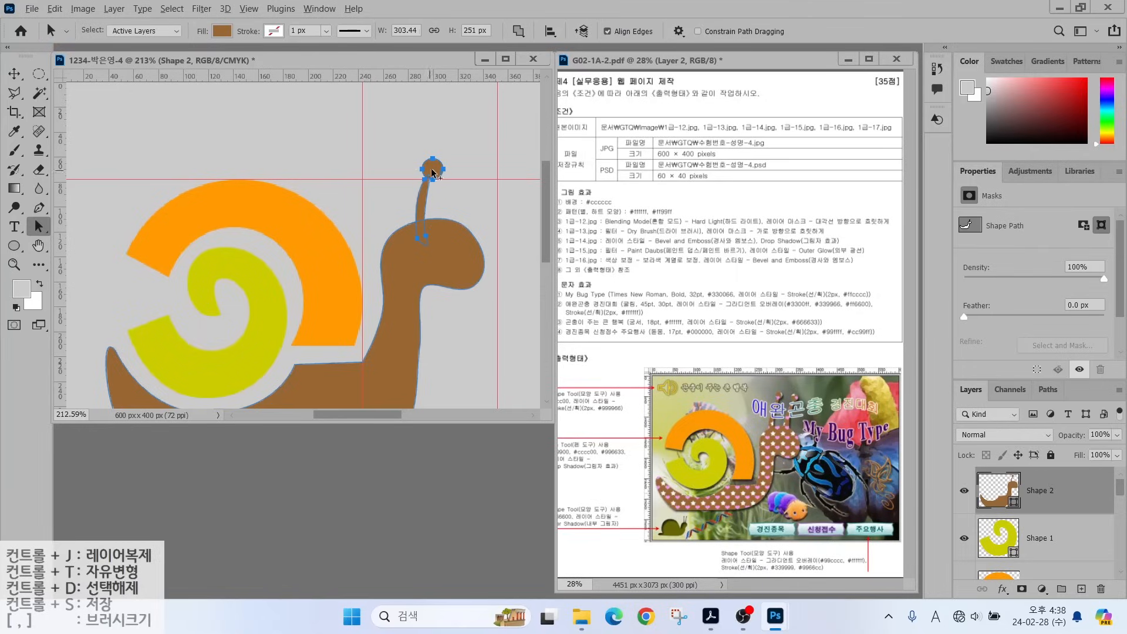
drag(433, 169, 475, 171)
click(965, 490)
click(964, 491)
click(964, 490)
click(964, 490)
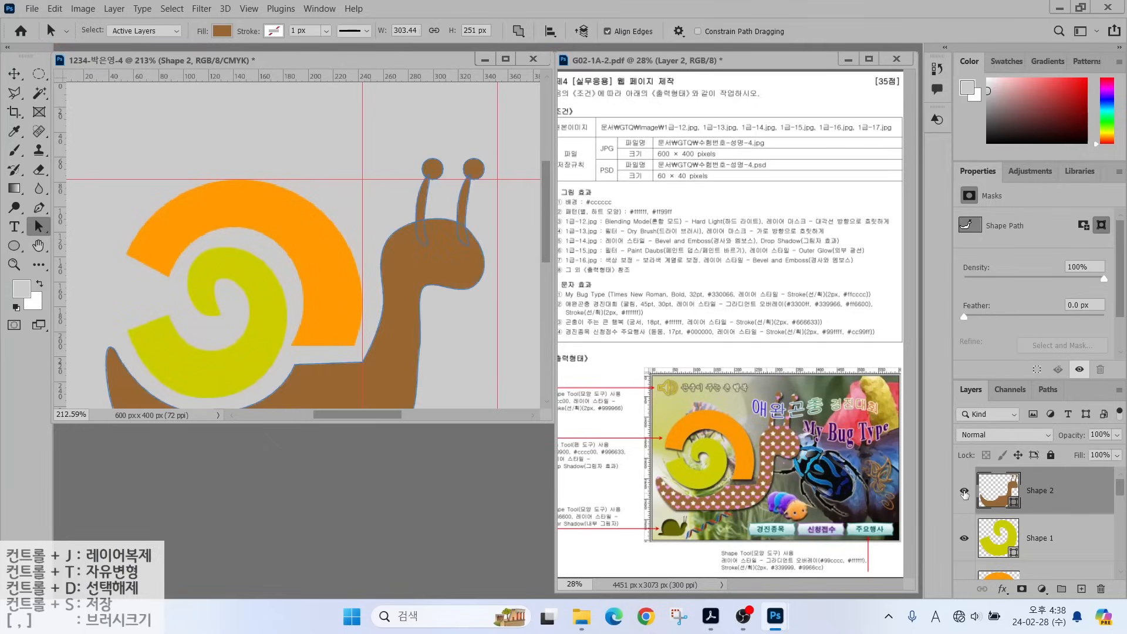
click(964, 490)
click(964, 491)
Merge the body's shape components into one outline and fit the canvas on screen.
click(518, 32)
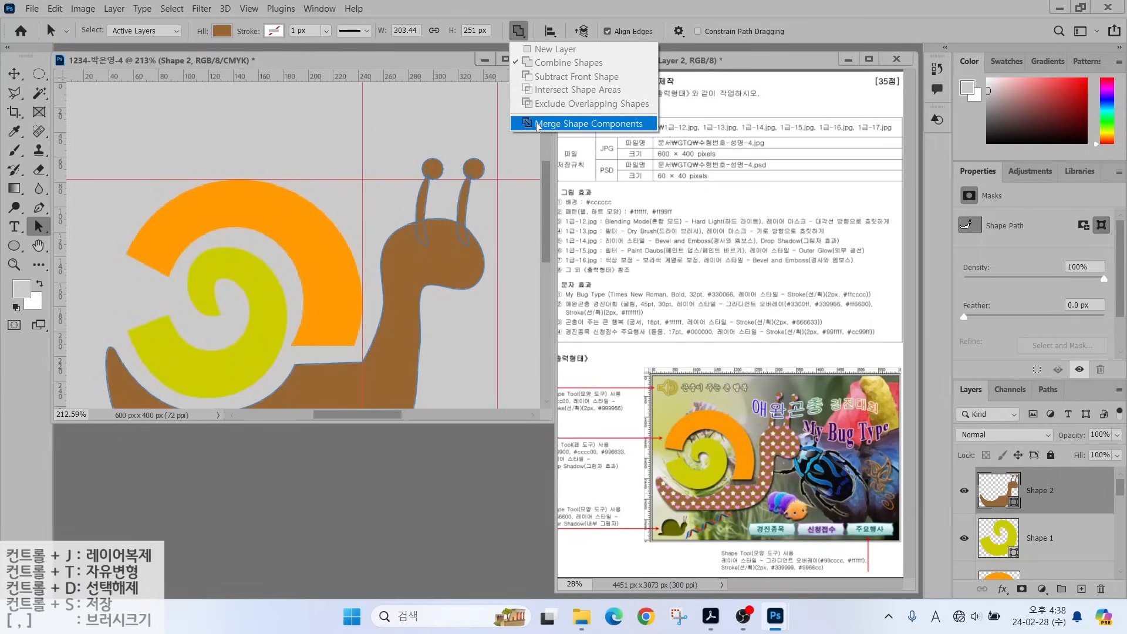
click(537, 124)
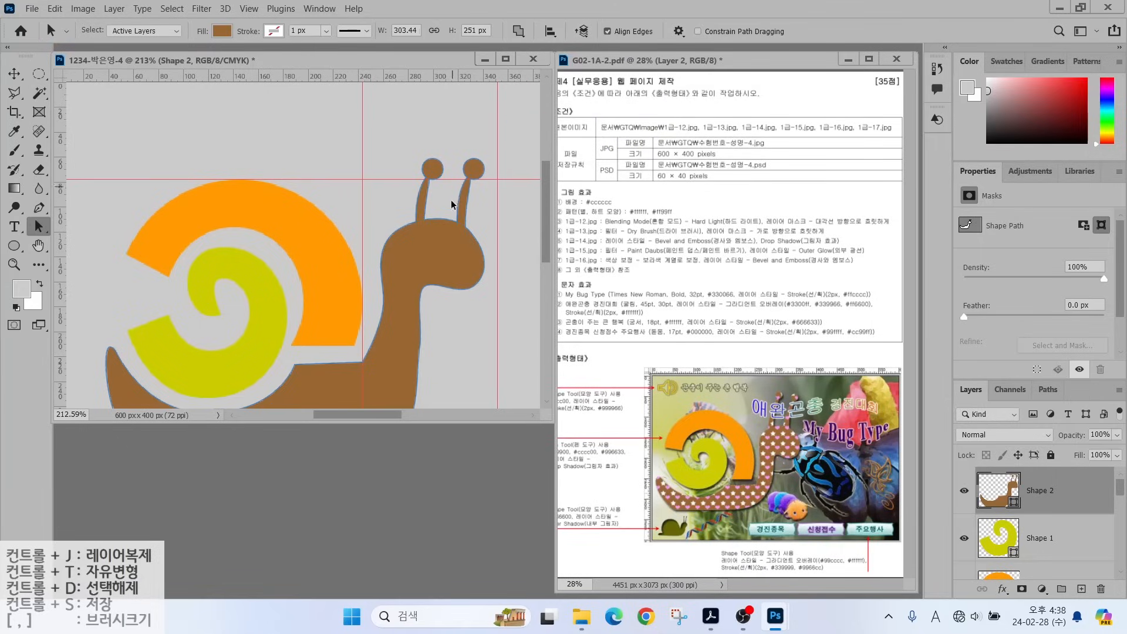
click(196, 293)
key(ctrl+0)
Add a Drop Shadow to the orange shell layer, Ellipse 1.
drag(583, 453, 621, 423)
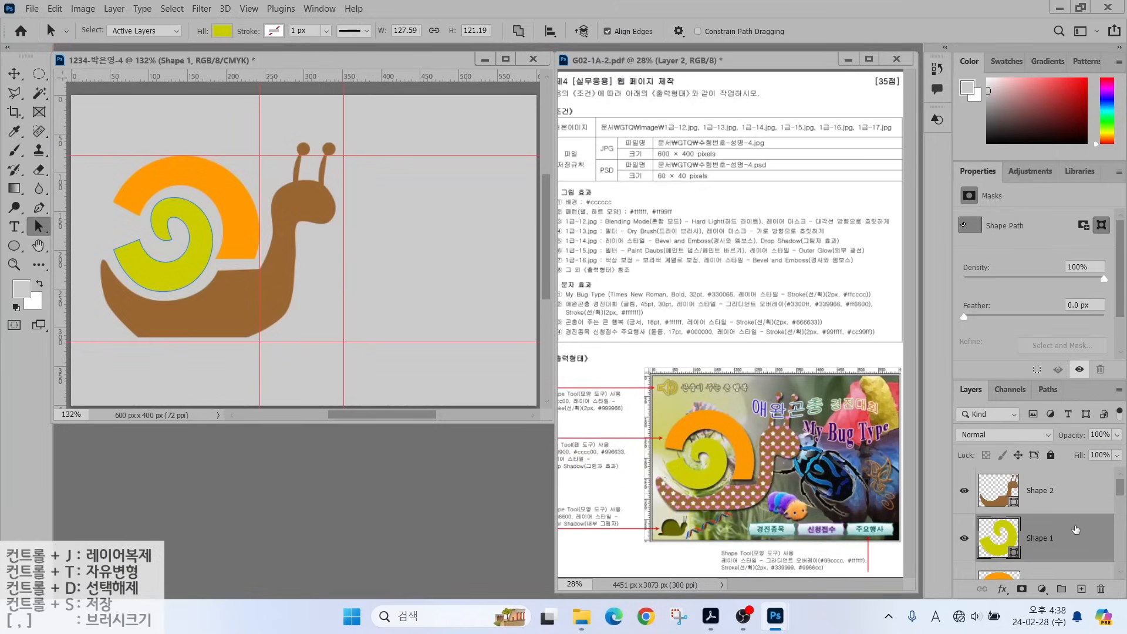
scroll(1075, 530, down, 1)
double_click(1053, 539)
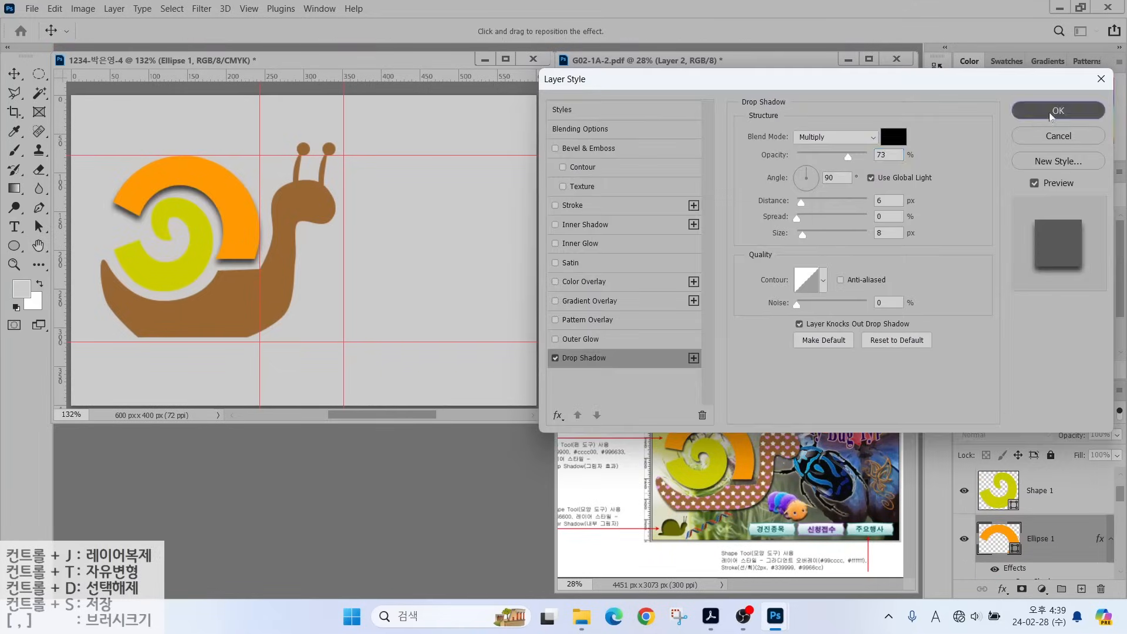
click(1057, 111)
click(1048, 493)
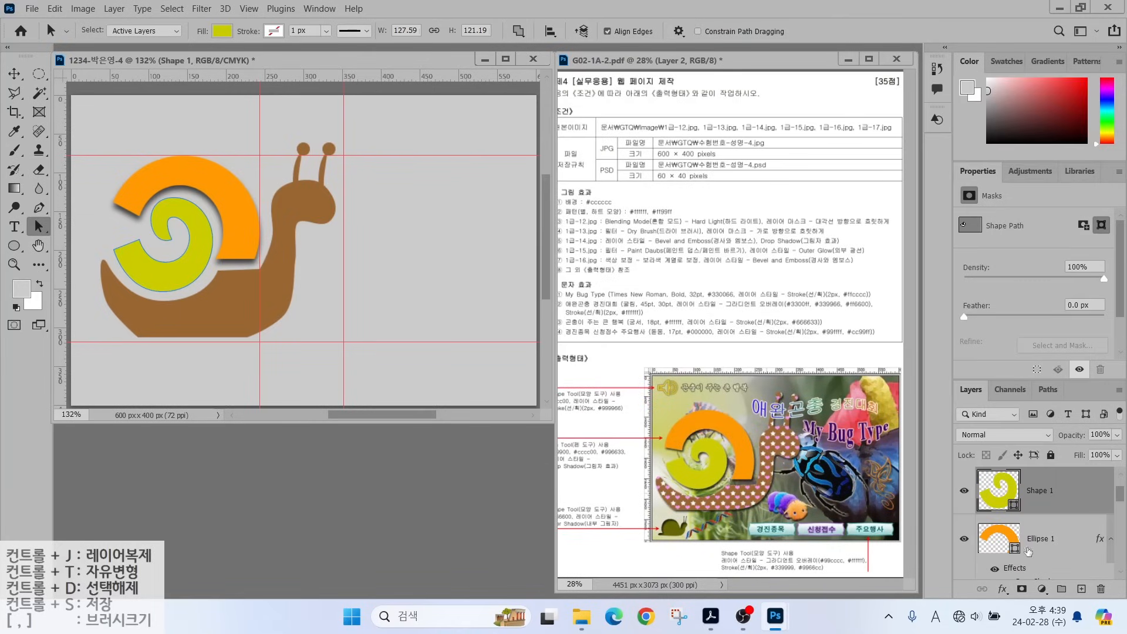
Copy the shell's Drop Shadow onto the Shape 1 spiral layer.
click(1031, 562)
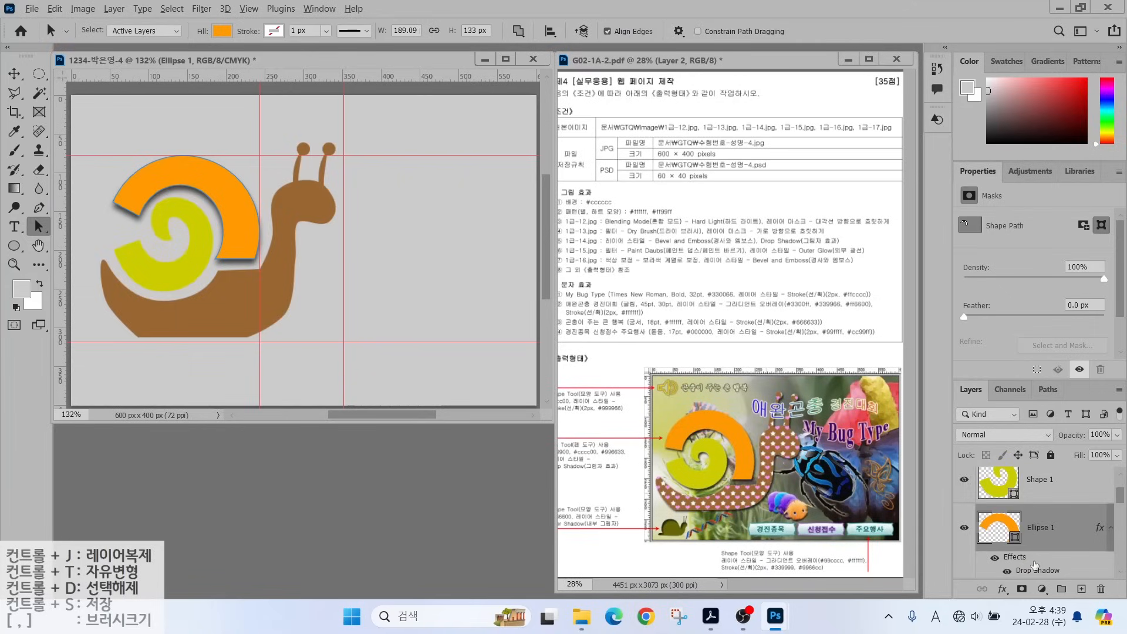
drag(1029, 562, 1027, 555)
drag(1026, 524, 1027, 494)
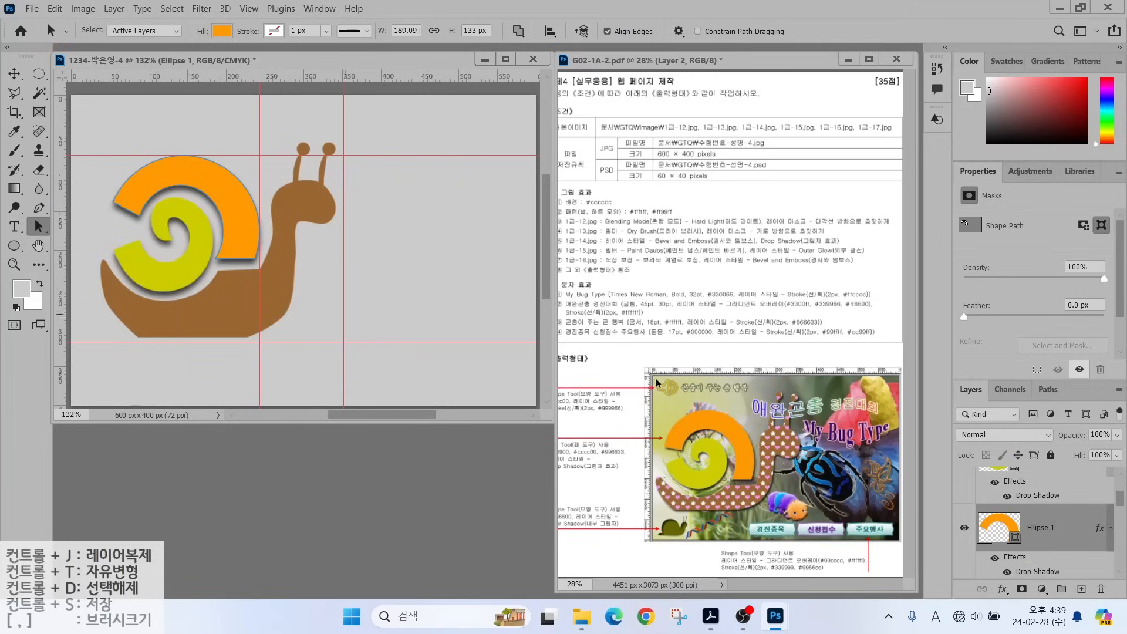
scroll(1045, 496, up, 3)
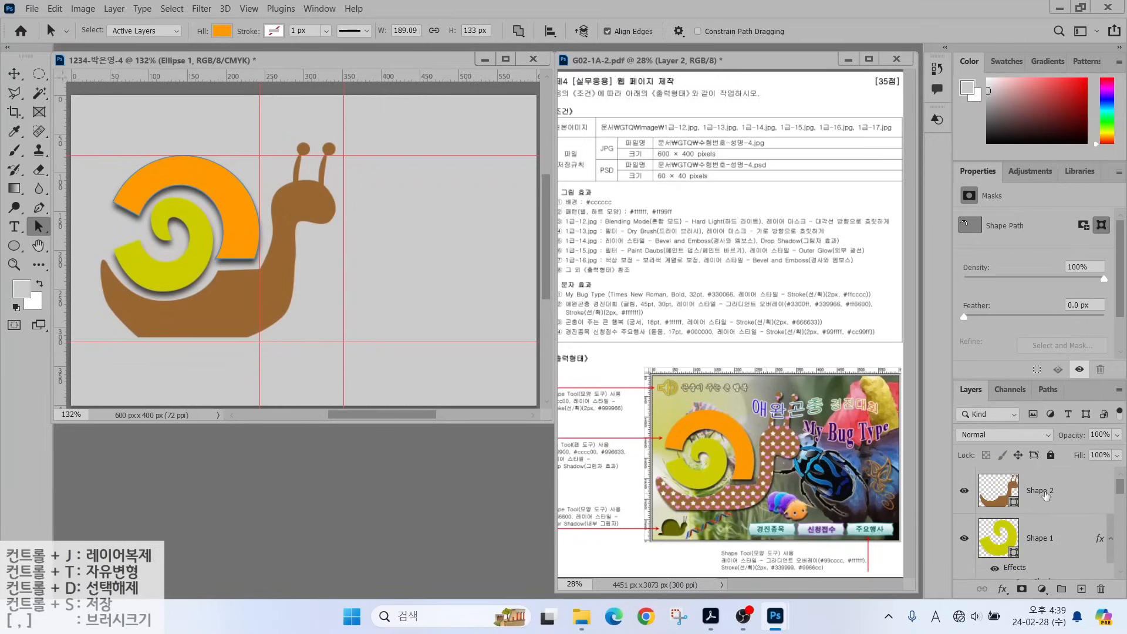
click(1043, 498)
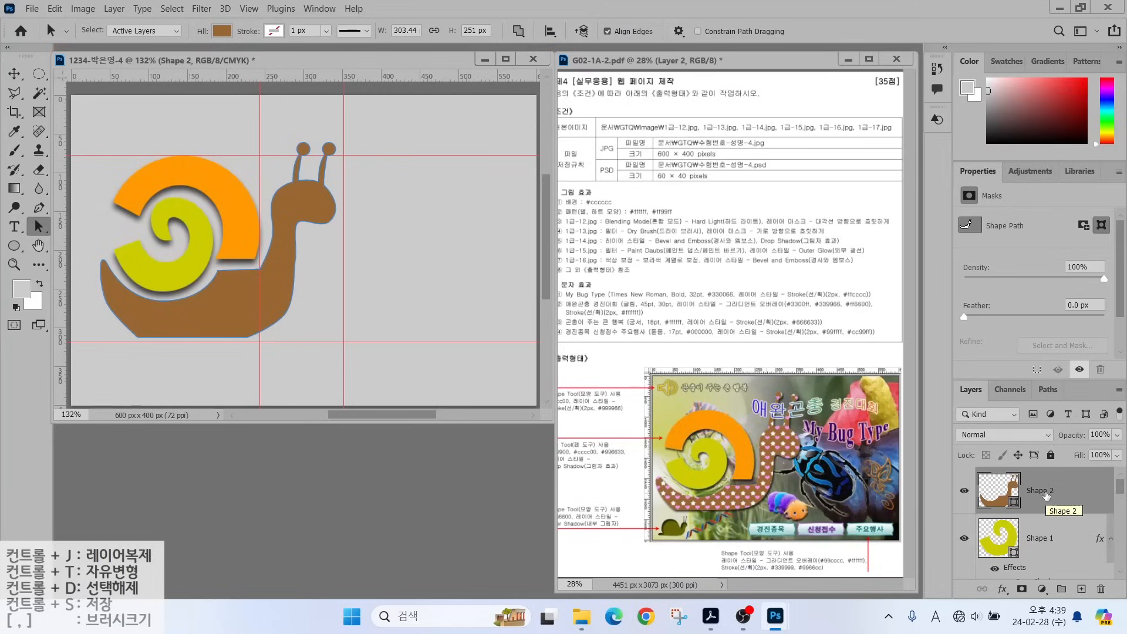
Duplicate the brown body layer and rename the copy 패턴.
key(ctrl+j)
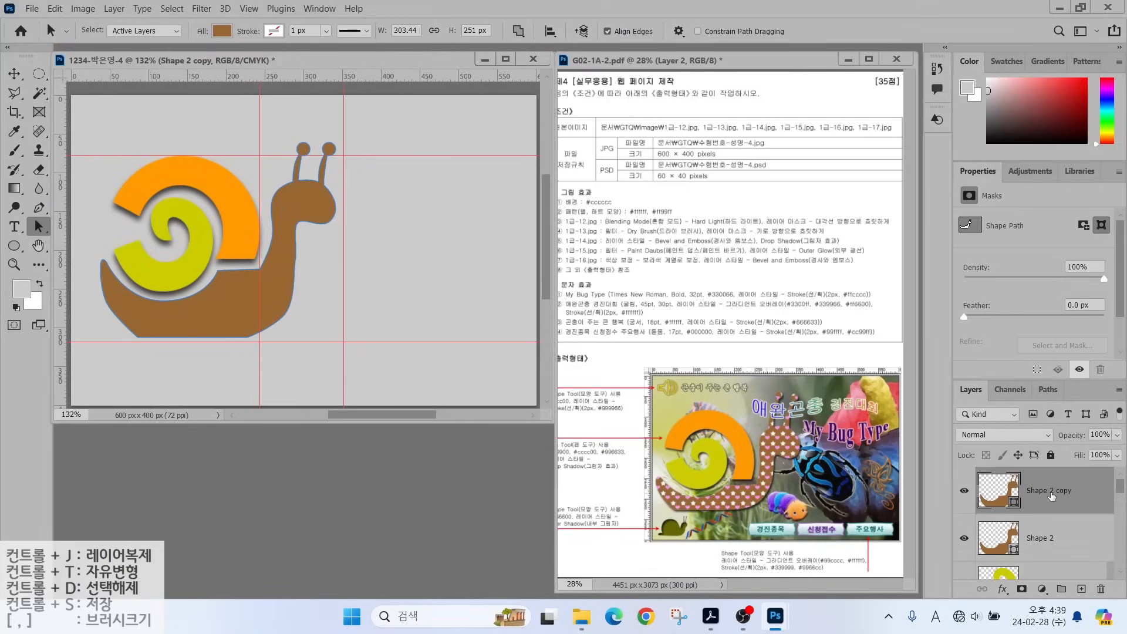
double_click(1051, 496)
key(Hangul)
text(패턴)
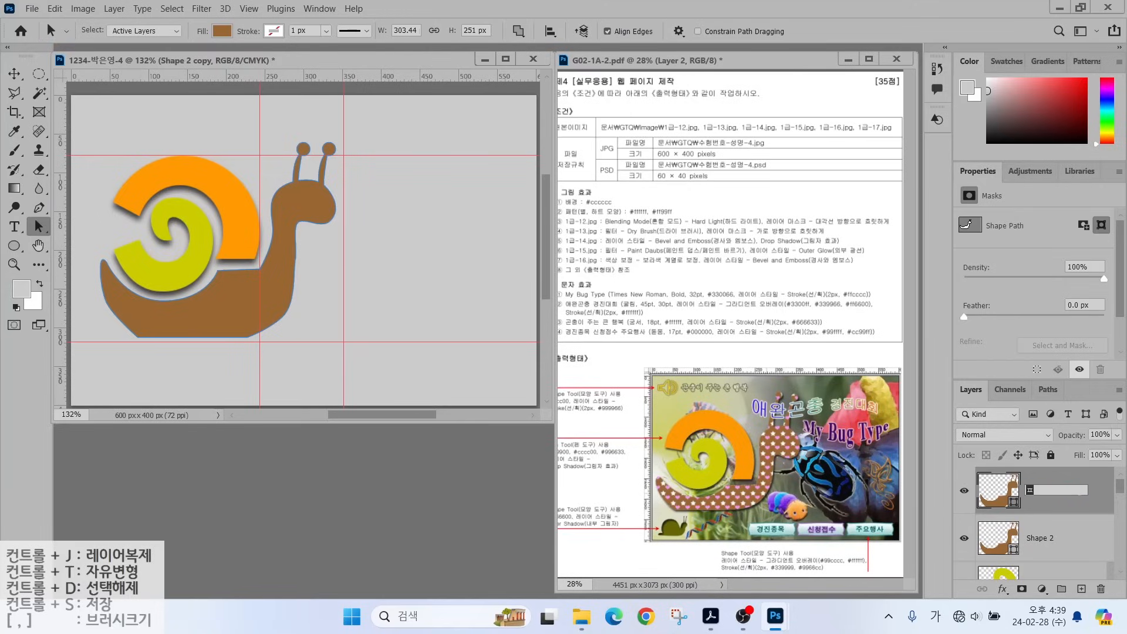
key(Return)
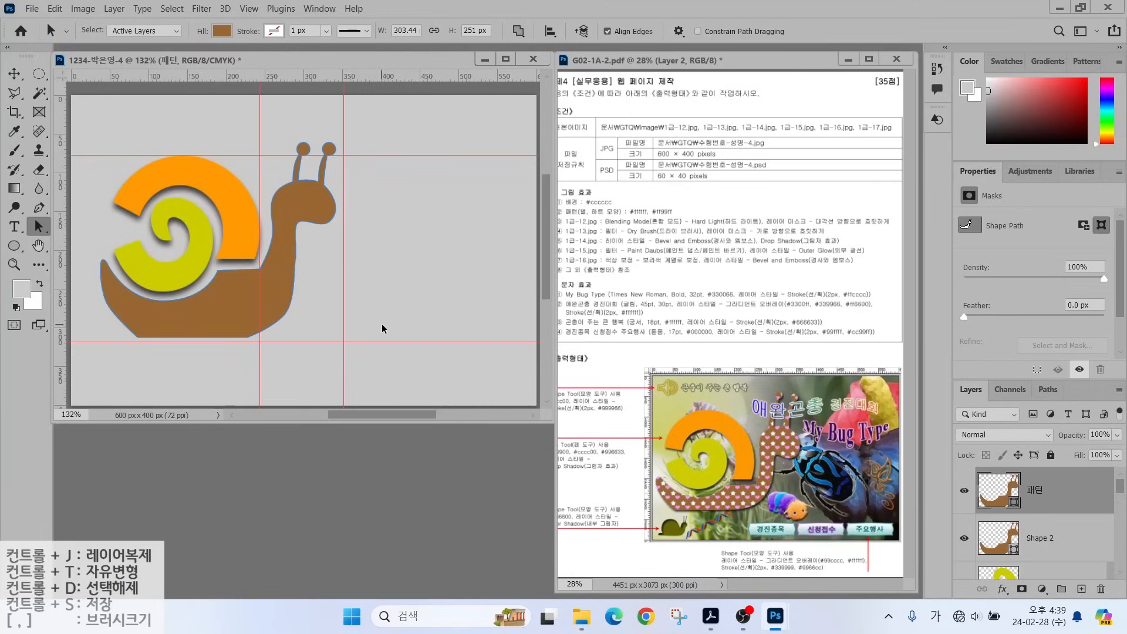
Fill the 패턴 layer with the brown heart-and-star pattern.
click(39, 207)
click(164, 32)
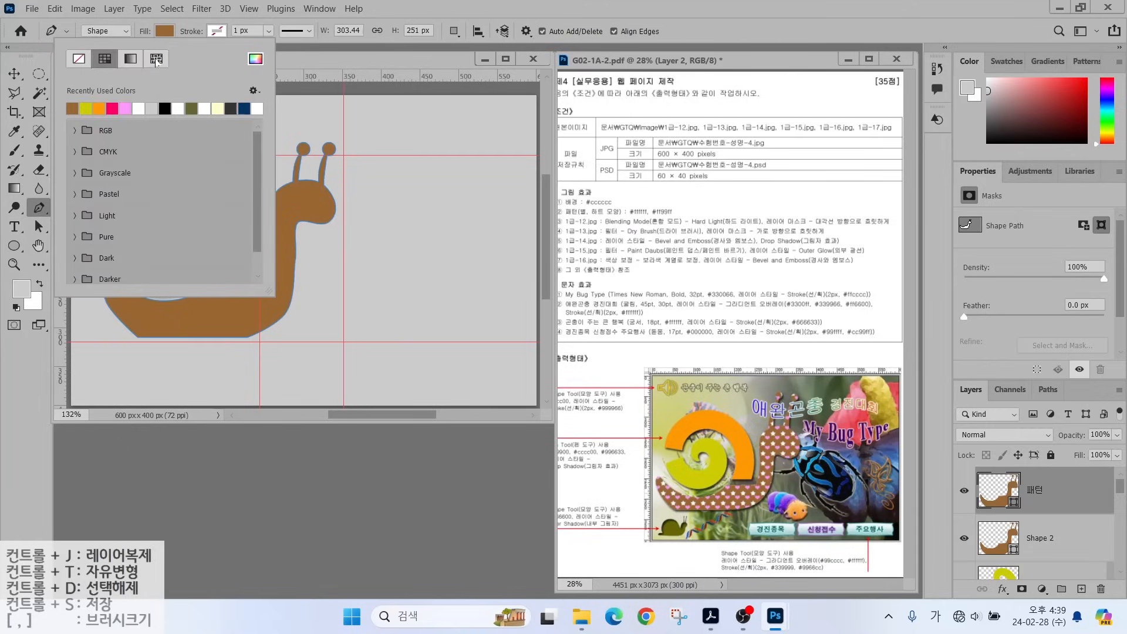
click(156, 59)
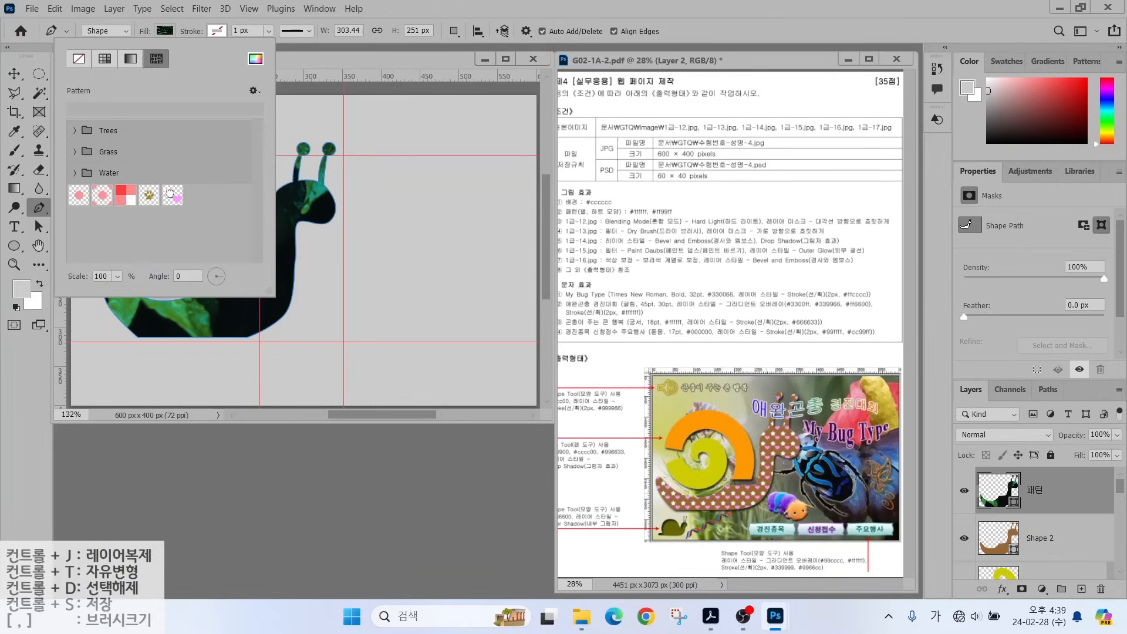
click(170, 194)
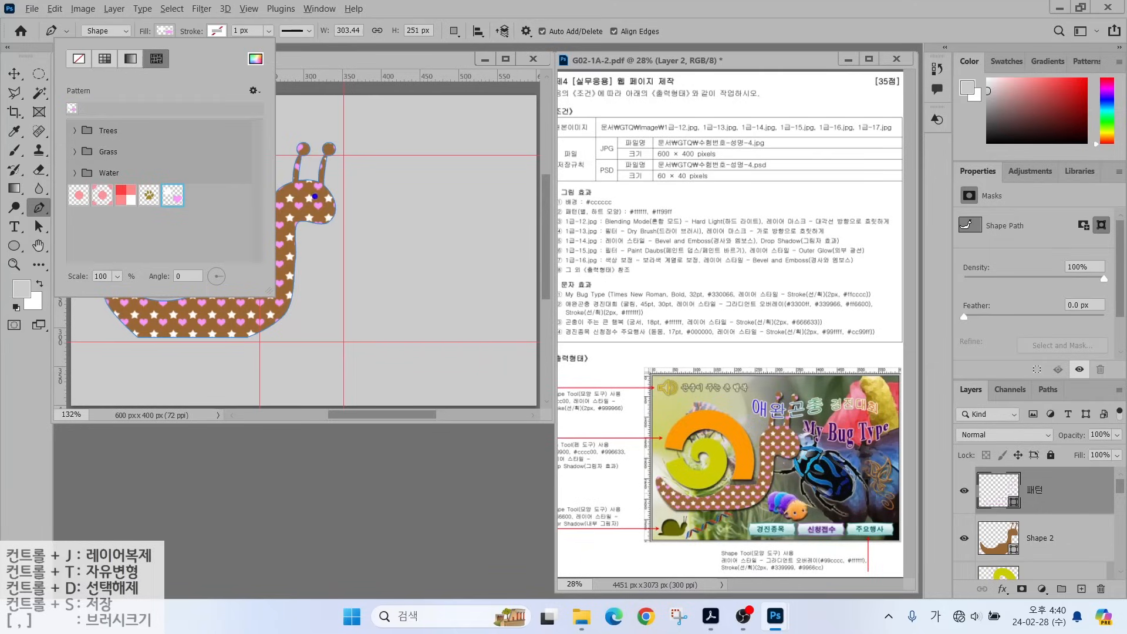
mouse_move(129, 277)
mouse_down()
mouse_move(63, 288)
mouse_move(91, 251)
mouse_move(127, 270)
mouse_up()
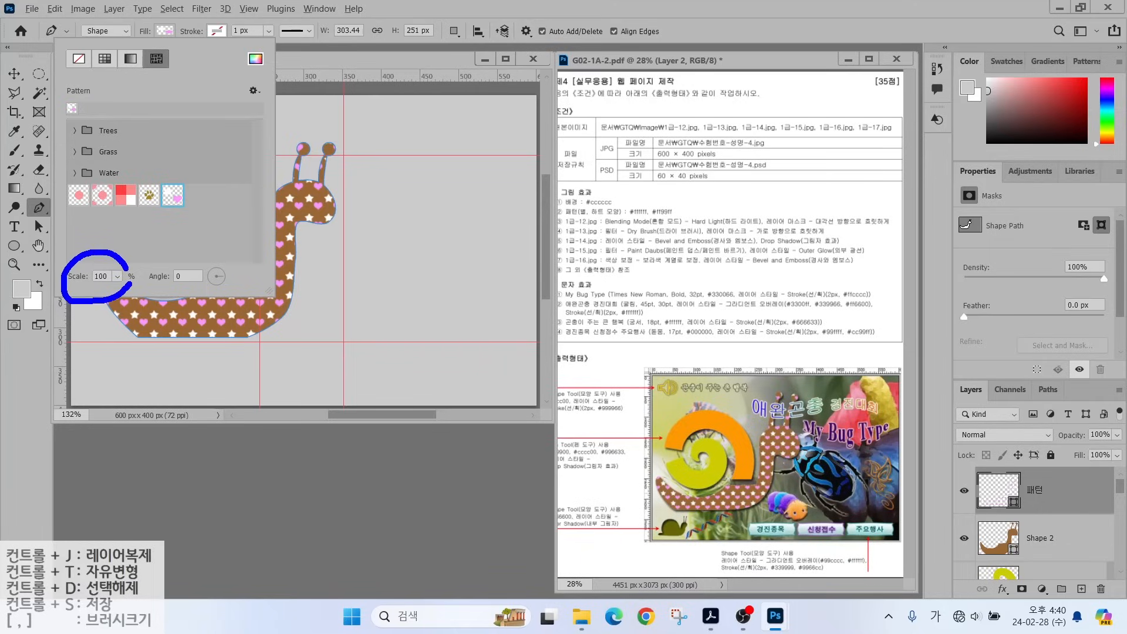
mouse_move(164, 221)
mouse_down()
mouse_move(113, 265)
mouse_move(136, 259)
mouse_up()
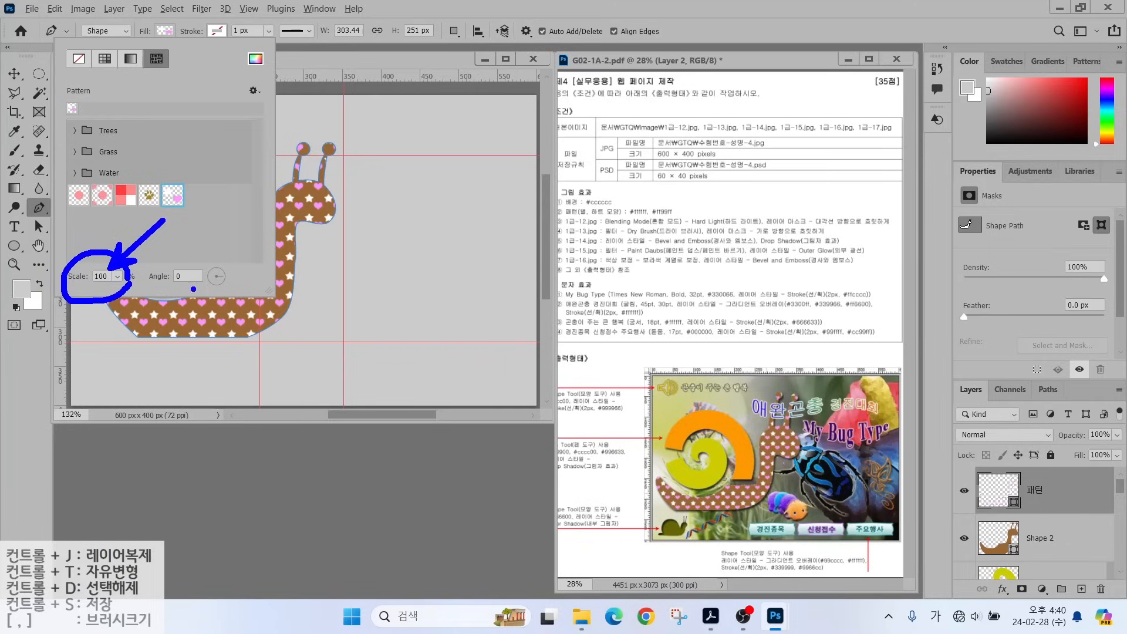
mouse_move(207, 294)
mouse_down()
mouse_move(163, 294)
mouse_move(180, 256)
mouse_move(214, 254)
mouse_move(218, 295)
mouse_up()
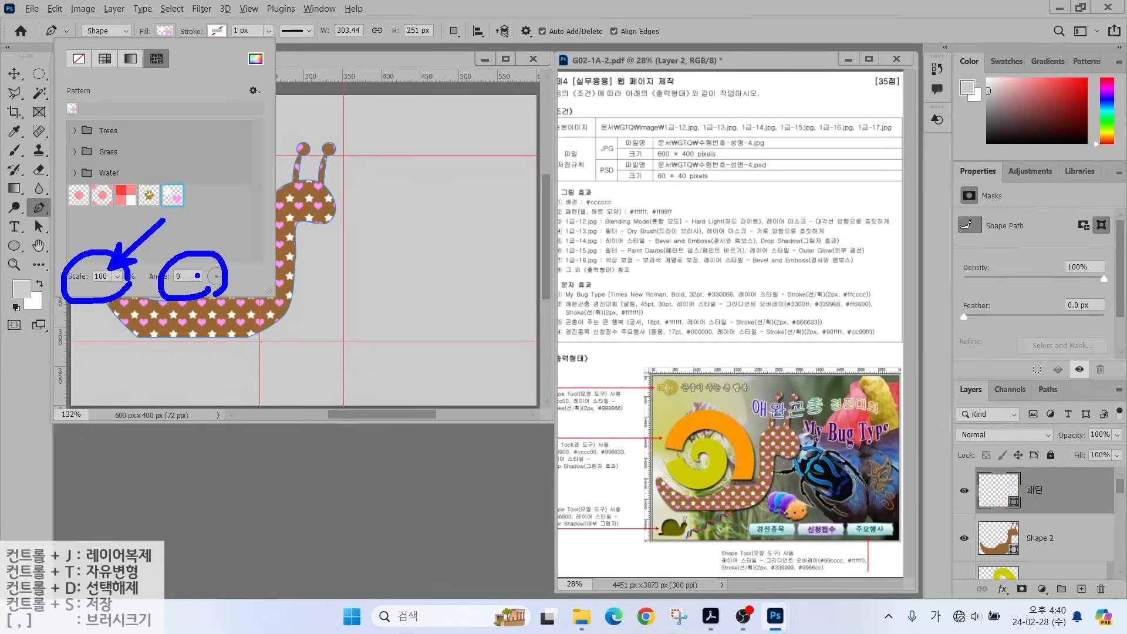
mouse_move(249, 227)
mouse_down()
mouse_move(199, 269)
mouse_move(216, 262)
mouse_up()
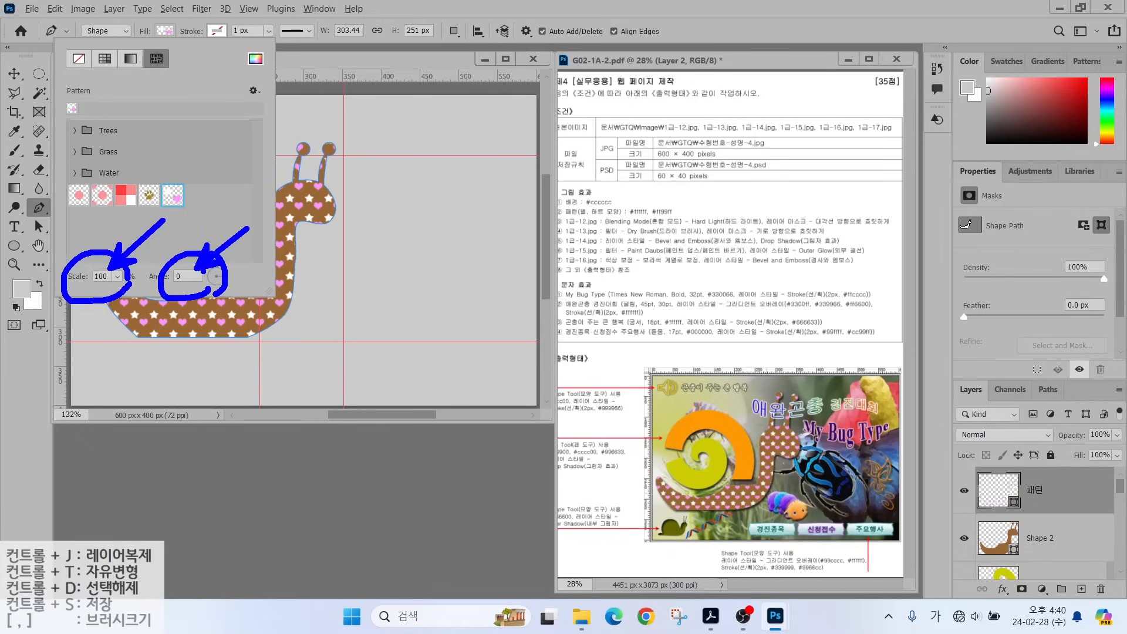
key(Escape)
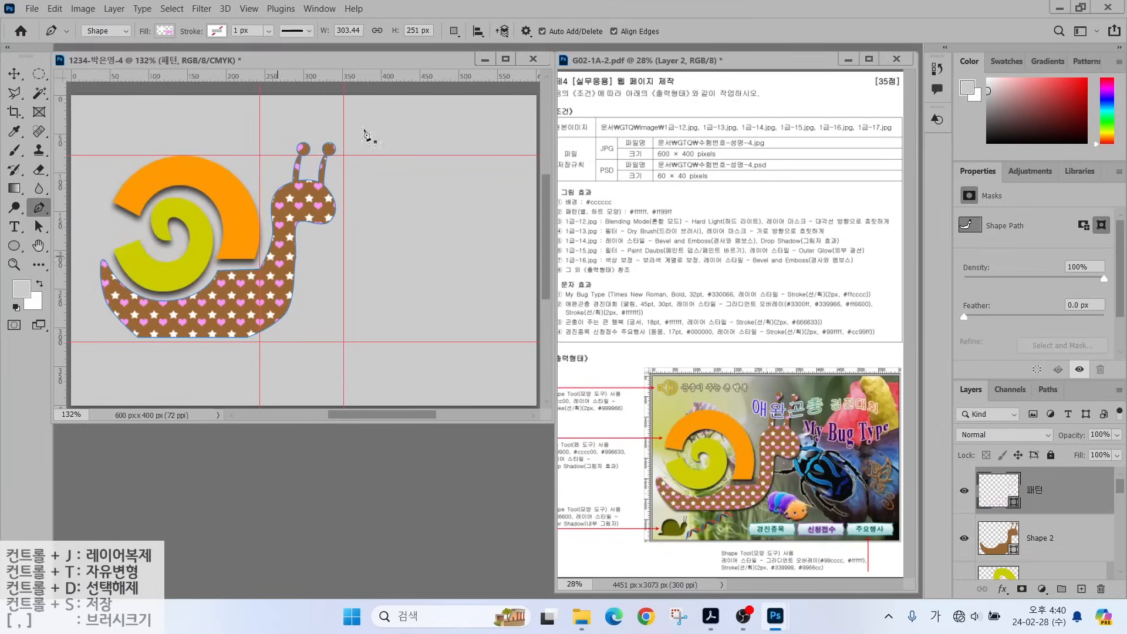
Copy the spiral's Drop Shadow onto the Shape 2 body layer.
click(1046, 543)
scroll(1030, 569, down, 1)
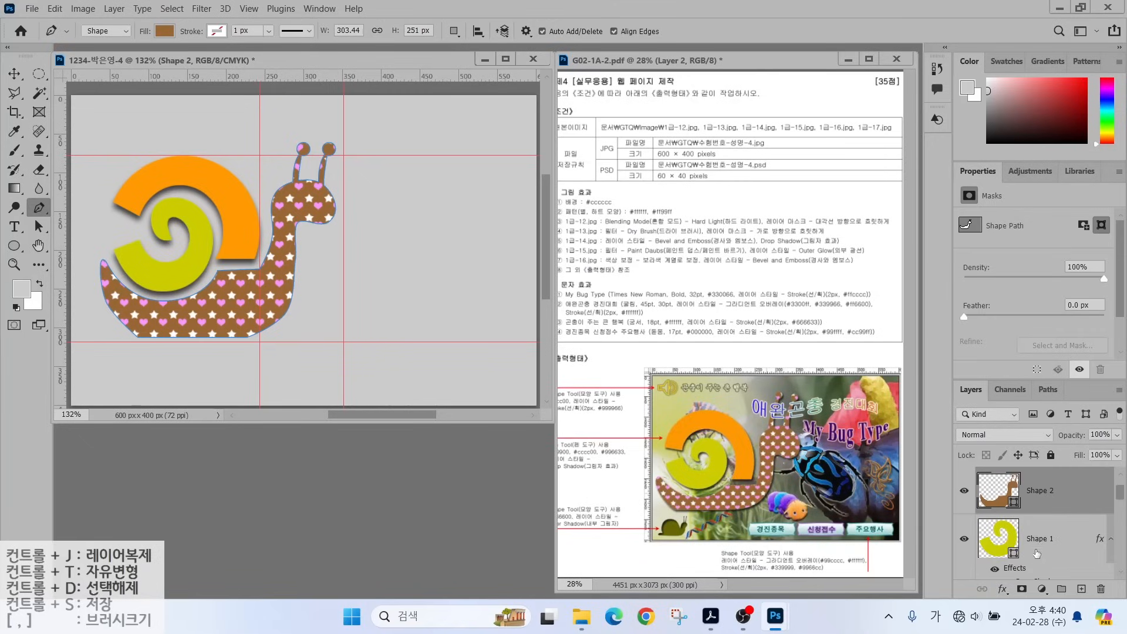
drag(1031, 562, 1033, 492)
scroll(1030, 494, up, 2)
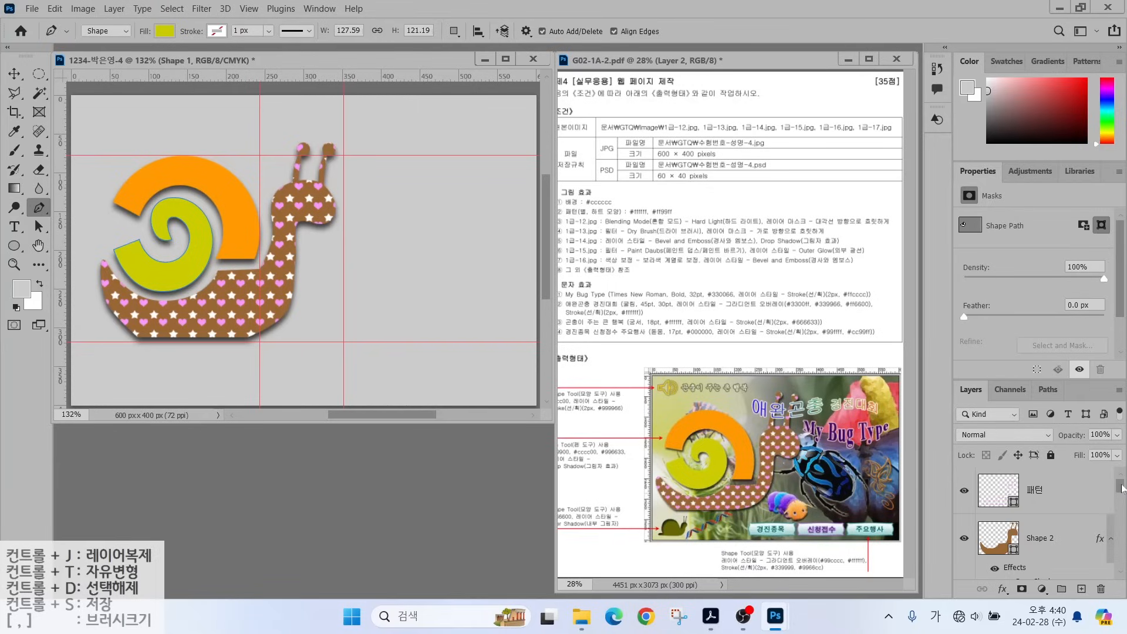
Select the 패턴 layer with the full snail-and-caterpillar composite back in view.
drag(1121, 487, 970, 625)
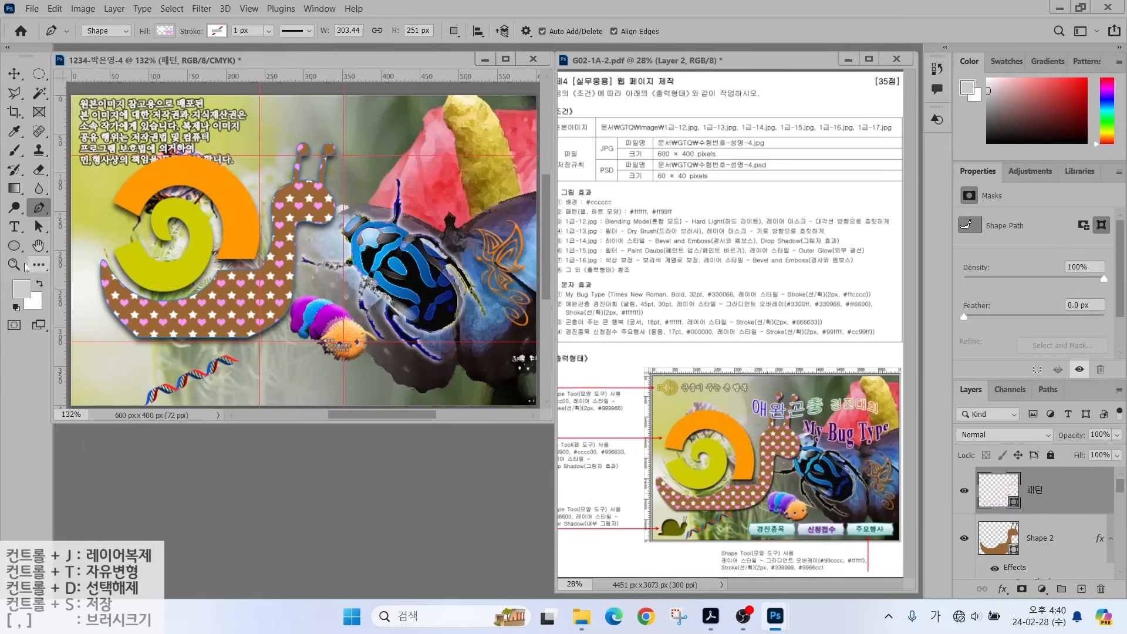
right_click(14, 246)
Draw a speaker custom shape near the top-left, filled with #ffcc00 yellow.
click(71, 314)
click(591, 31)
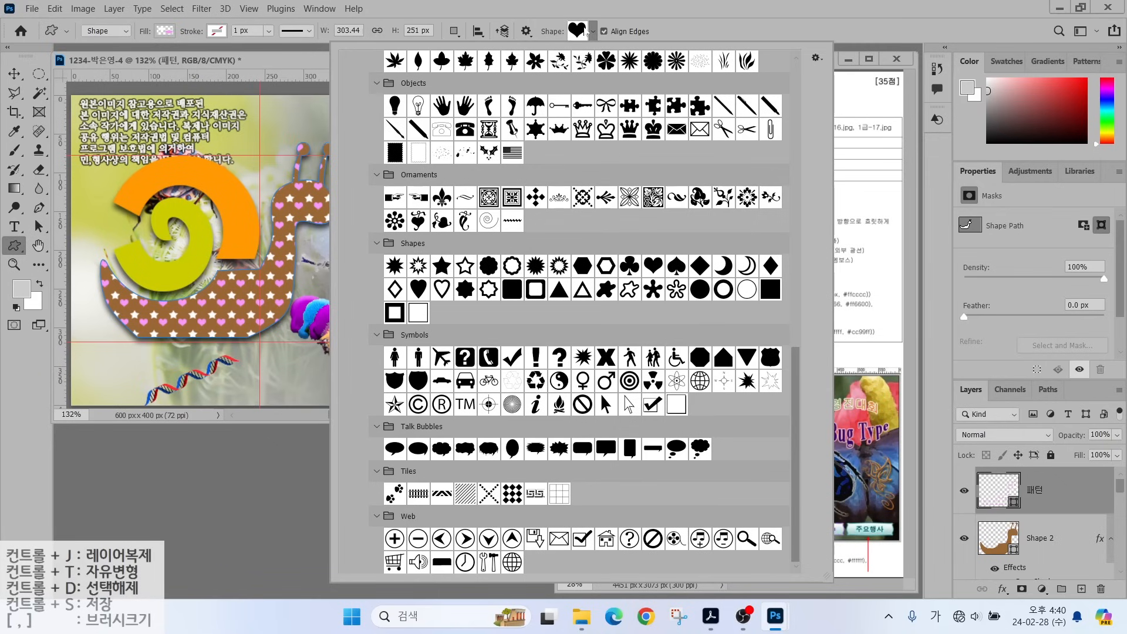
double_click(418, 562)
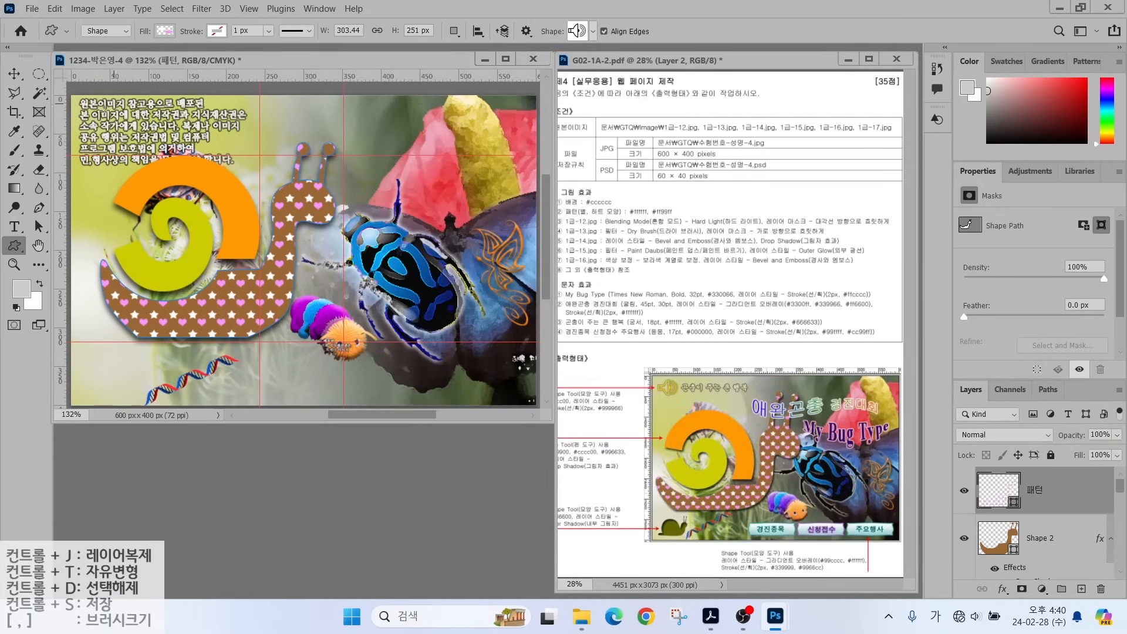
drag(104, 108, 136, 133)
click(164, 30)
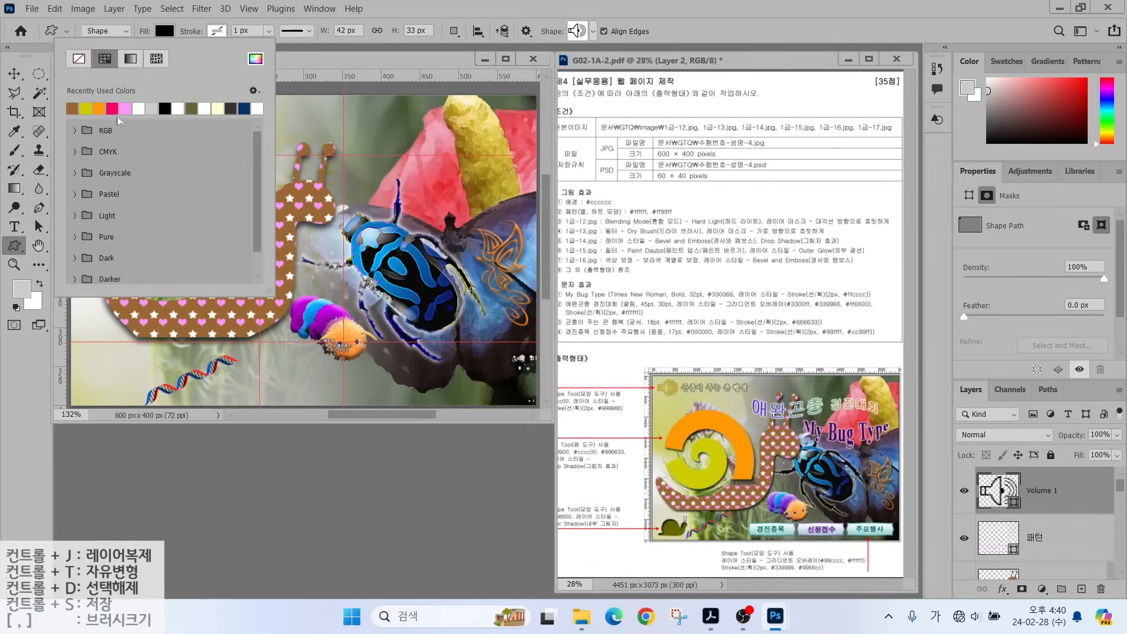
click(244, 108)
click(255, 58)
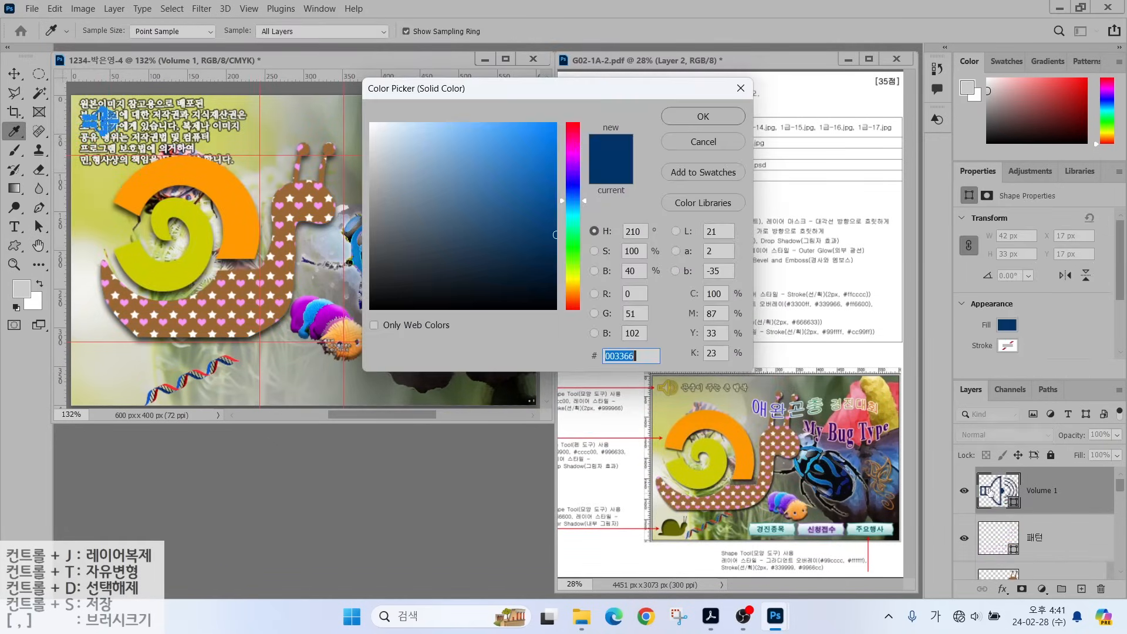
text(ffcc00)
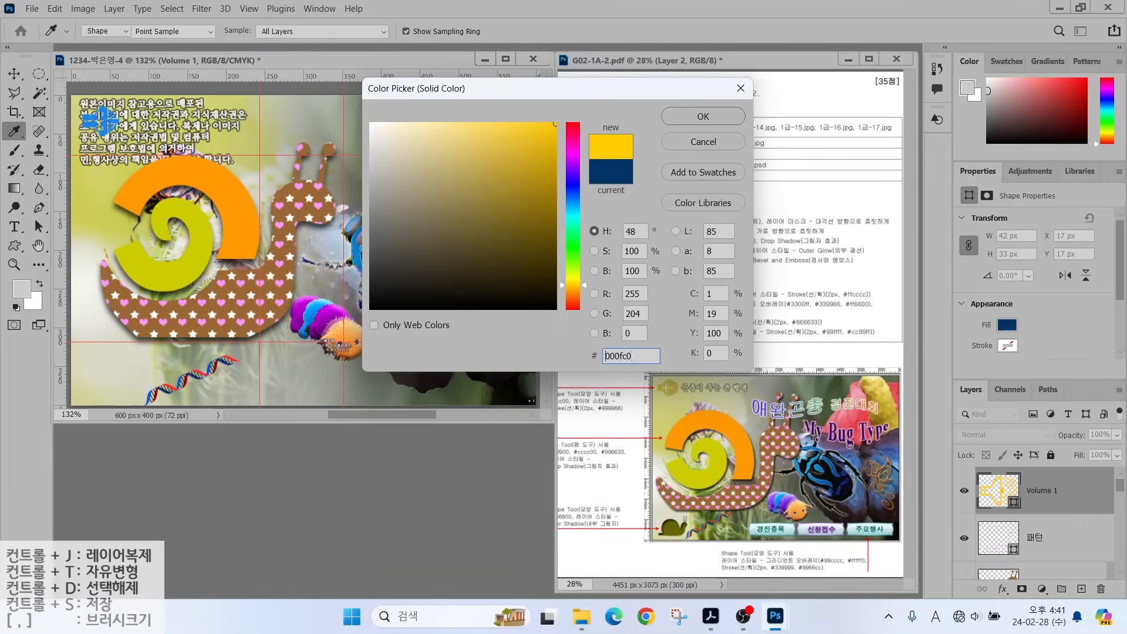
key(Return)
Give the speaker a grey #999999 Stroke effect.
click(1002, 588)
click(1018, 484)
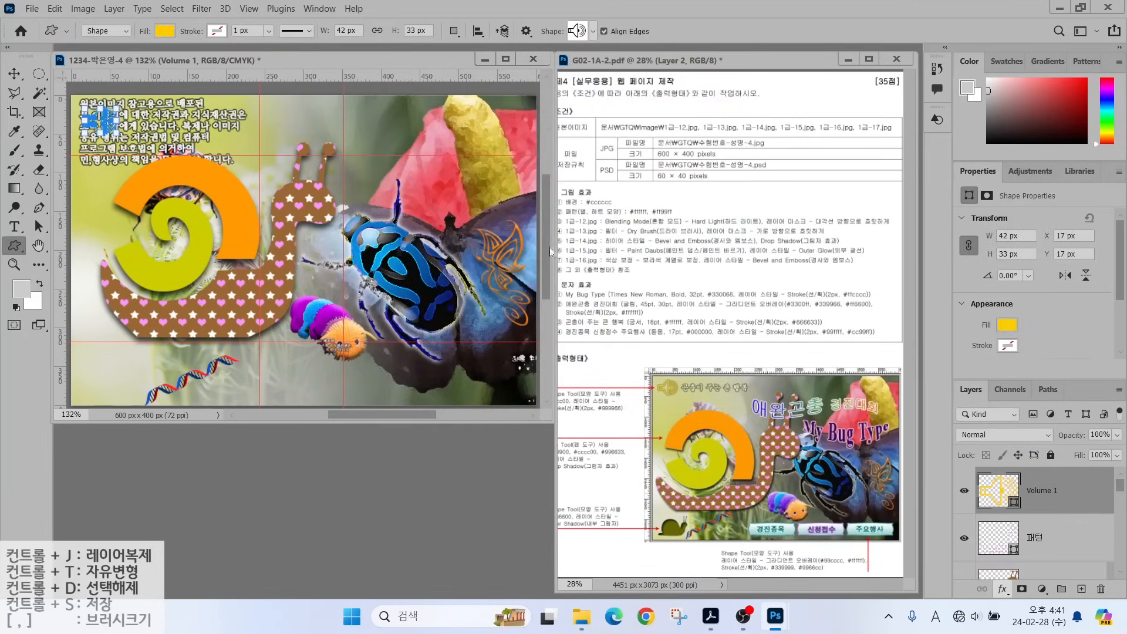
click(775, 243)
text(9)
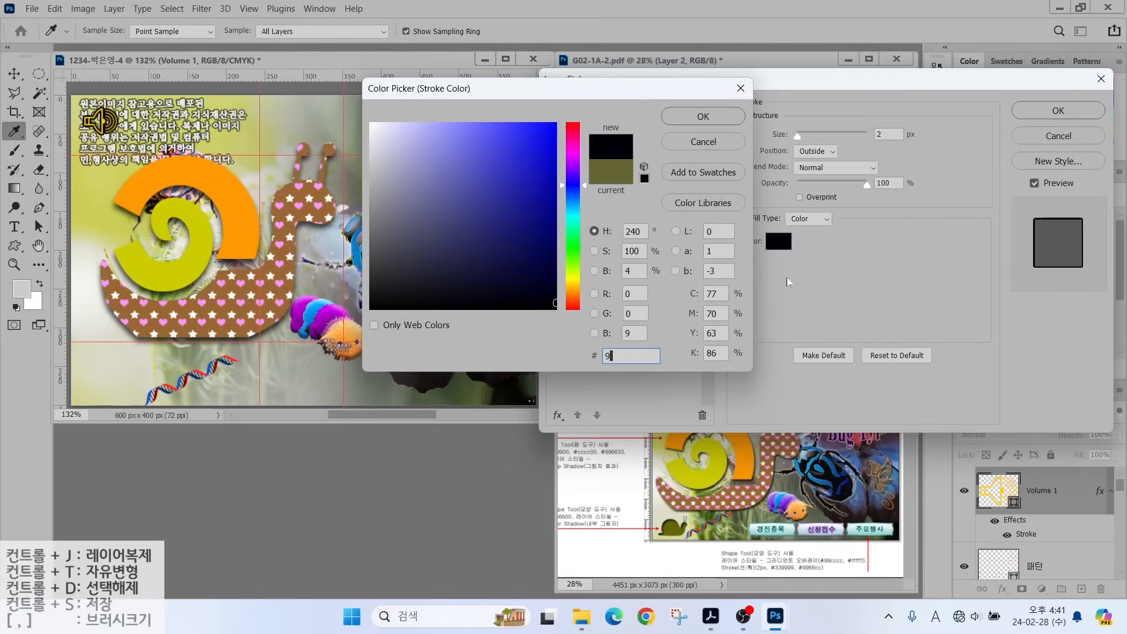
text(99999)
key(Return)
click(1058, 110)
Draw a snail custom shape at the lower left, filled with olive #666600.
click(578, 31)
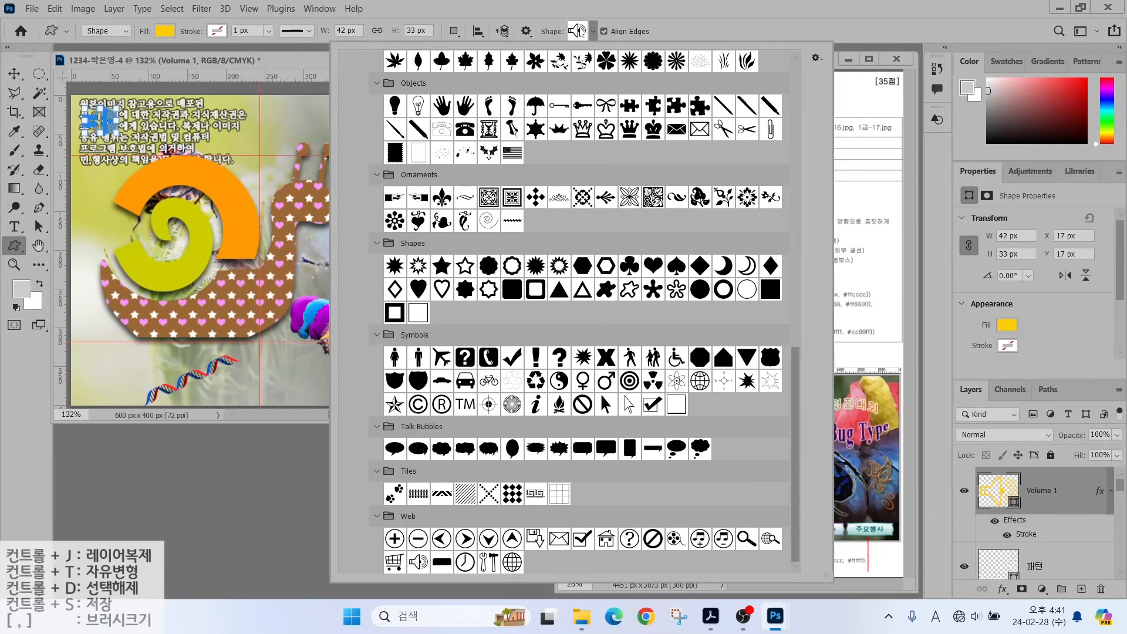
scroll(684, 286, up, 5)
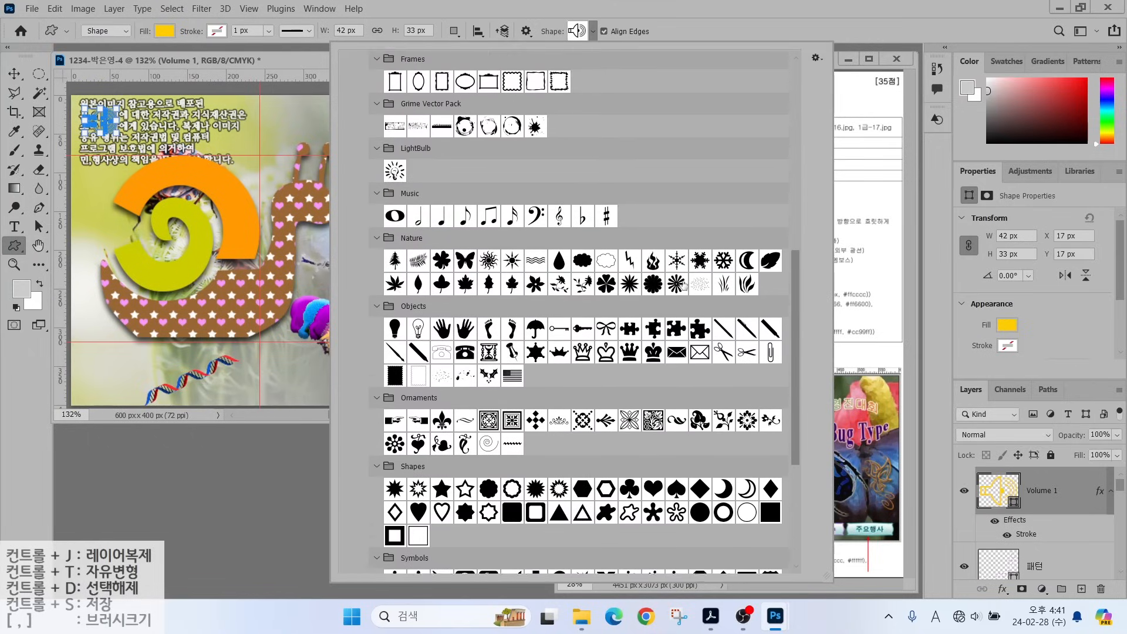
scroll(684, 285, up, 10)
double_click(490, 186)
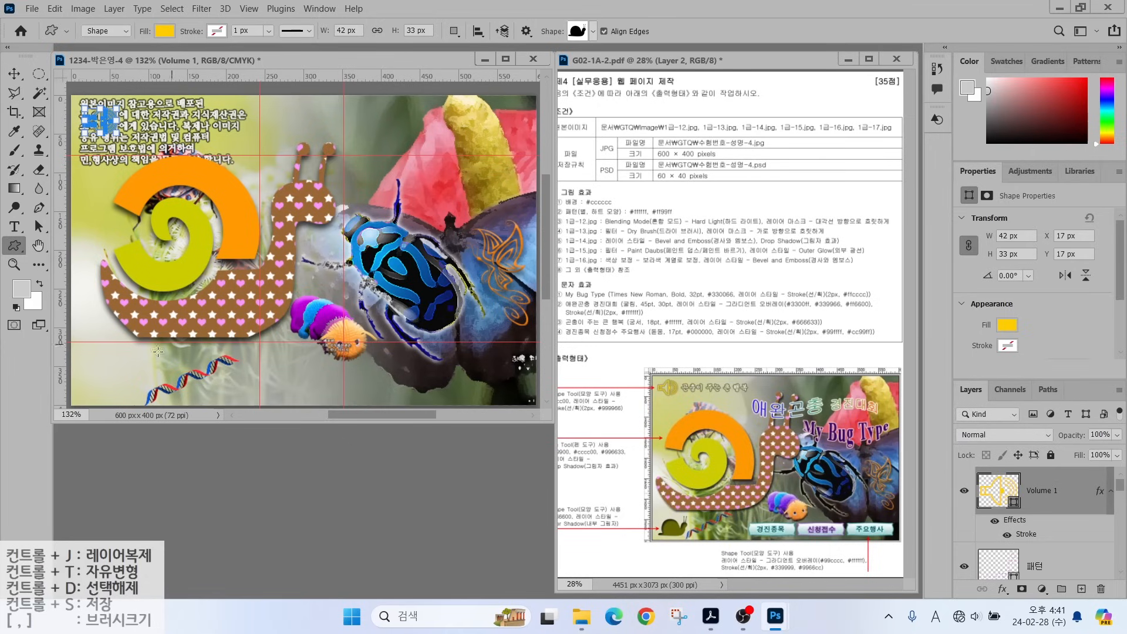
drag(138, 362, 87, 396)
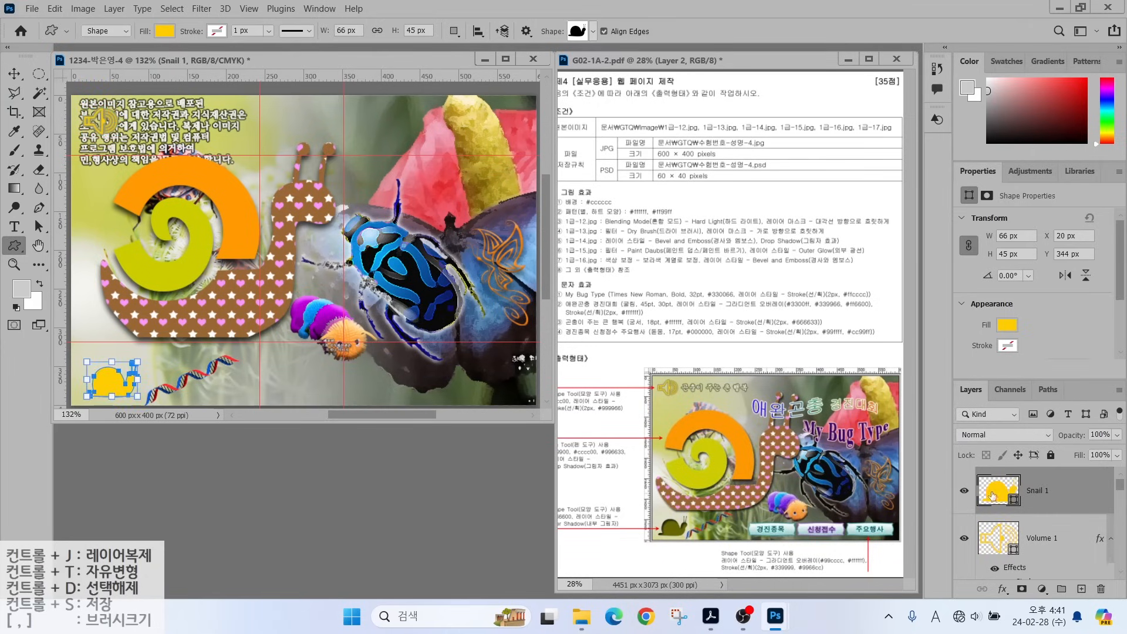
double_click(991, 496)
text(666600)
key(Return)
Add an Inner Shadow effect to the snail.
click(1002, 589)
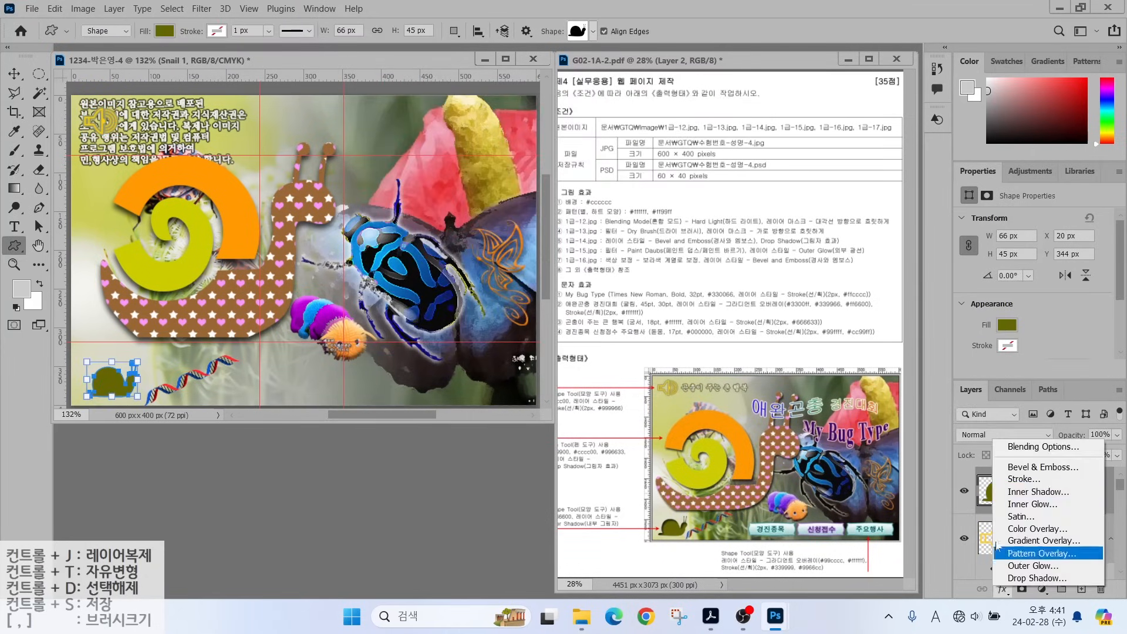
click(1011, 493)
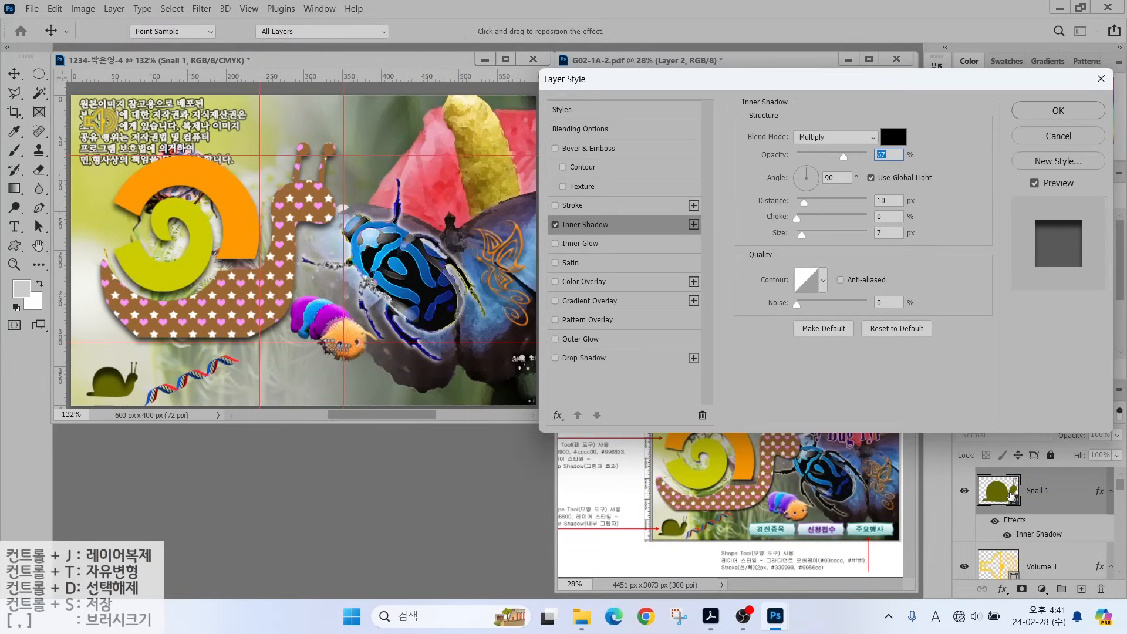
key(Return)
click(592, 31)
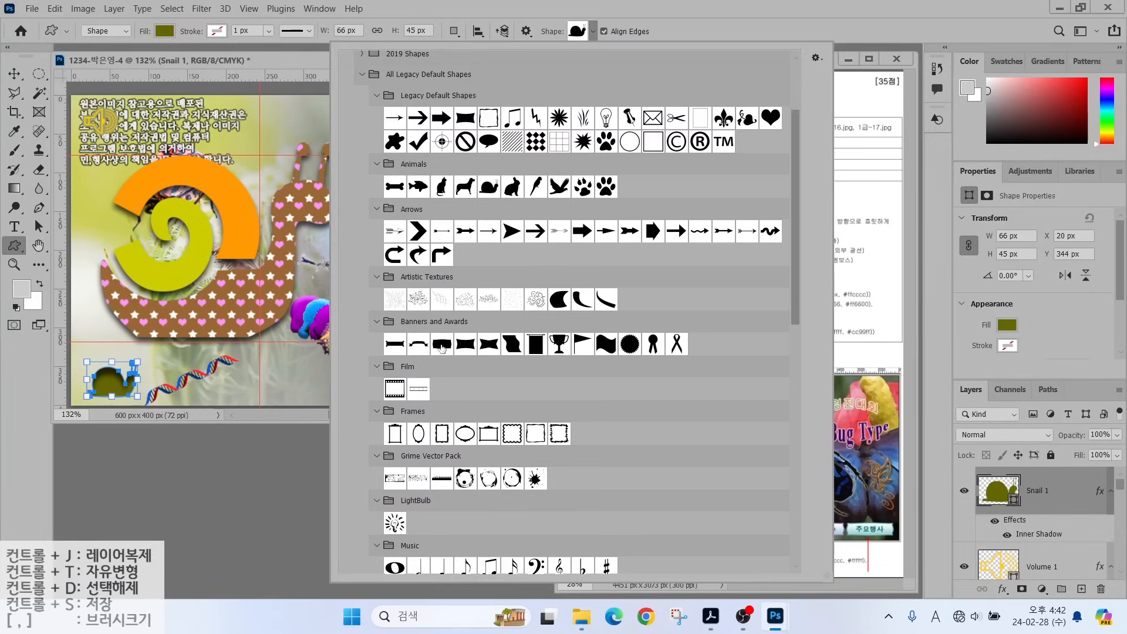
Draw a rectangular button bar at the canvas bottom and add a Gradient Overlay.
double_click(441, 348)
drag(248, 376, 343, 399)
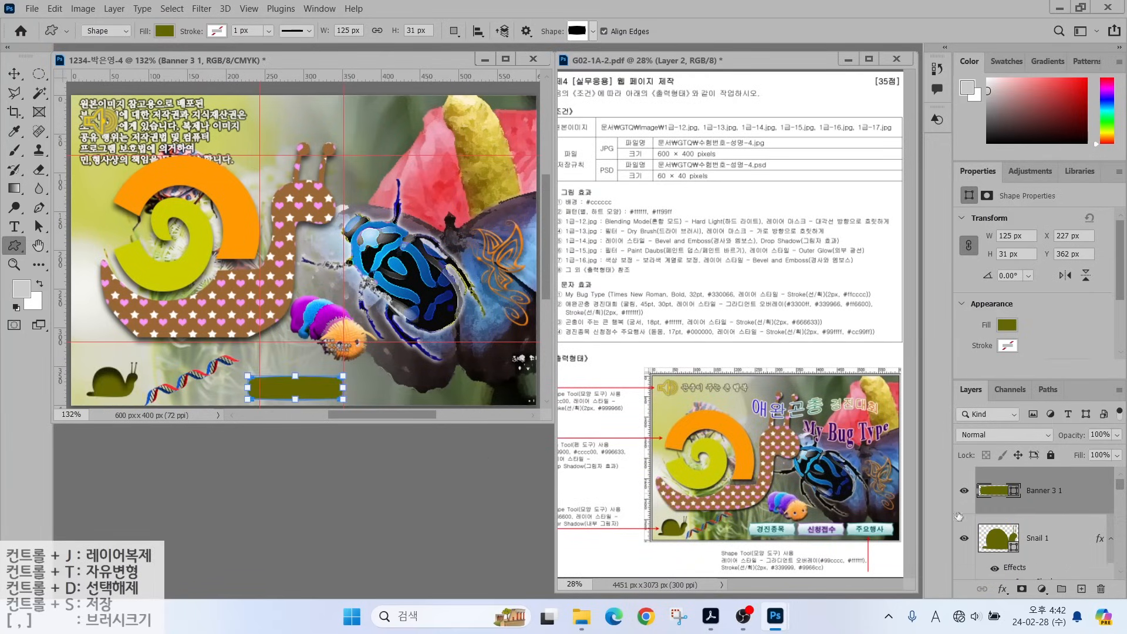
click(1002, 589)
click(1017, 544)
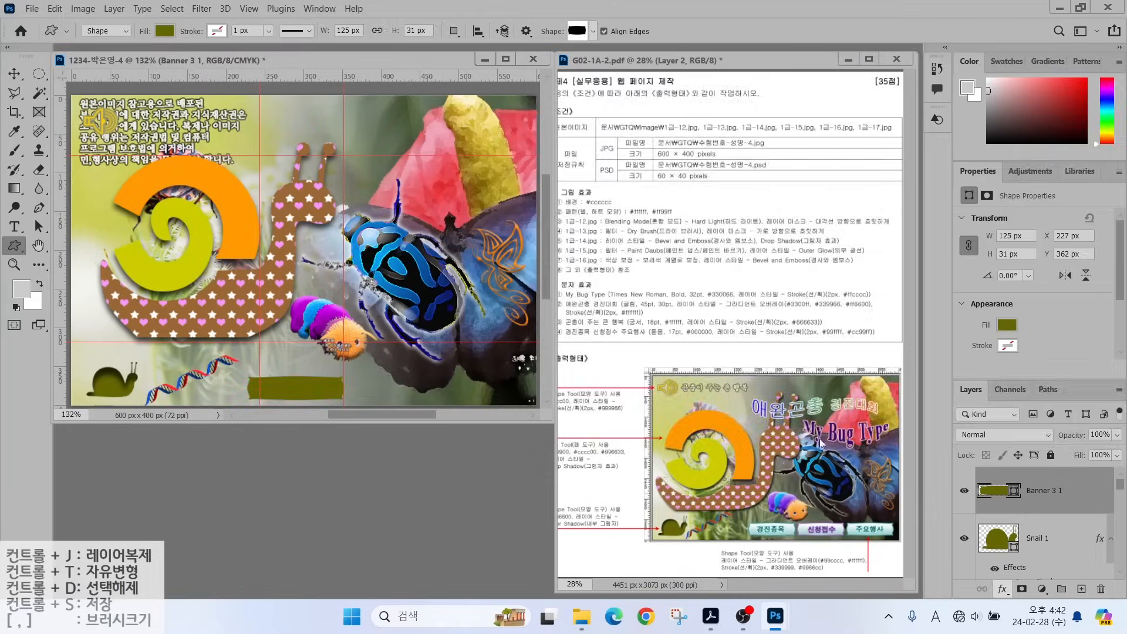
Set the gradient stops to #99cccc and #ffffff.
click(830, 171)
double_click(409, 330)
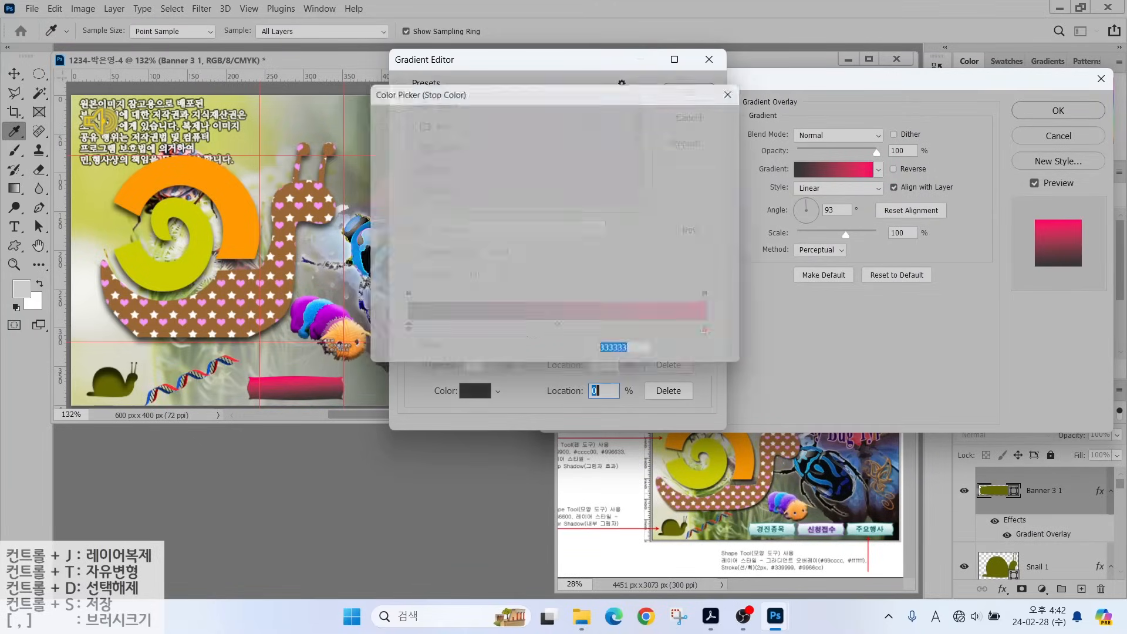
text(99cccc)
key(Return)
double_click(705, 329)
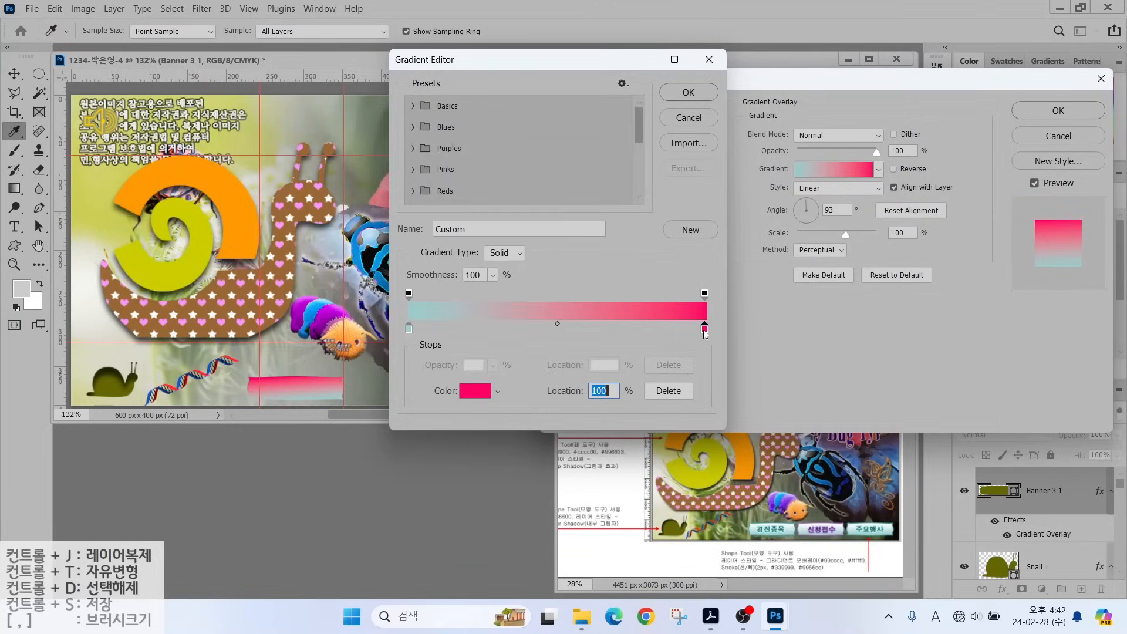
text(ffffff)
click(679, 120)
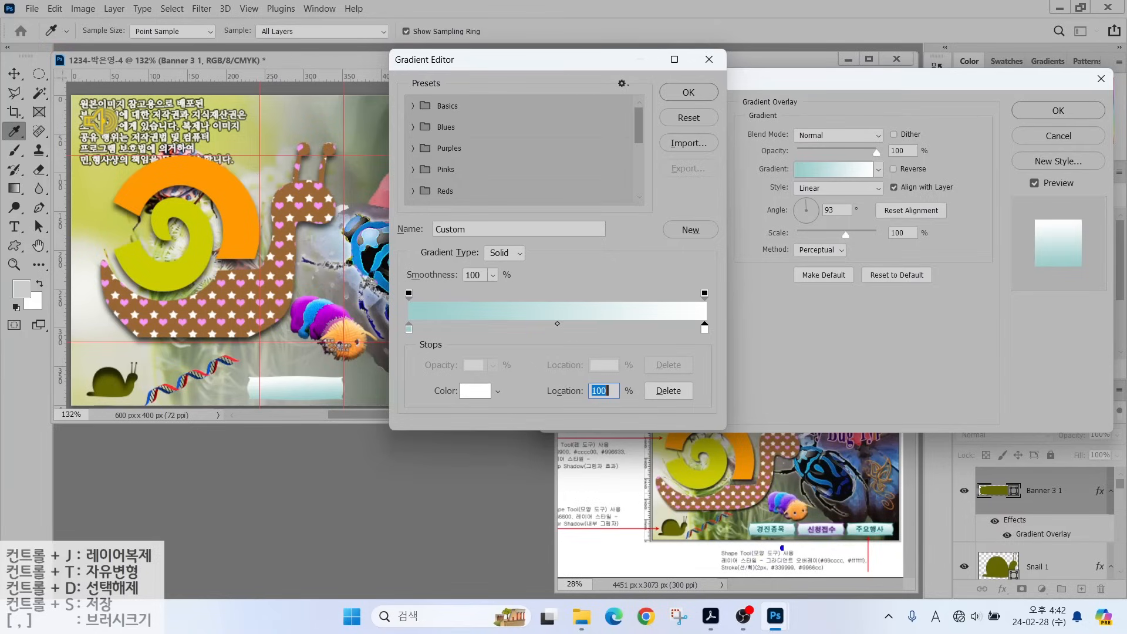
Move the teal stop to the middle, add a white stop at left, and set 90°.
drag(819, 555, 796, 488)
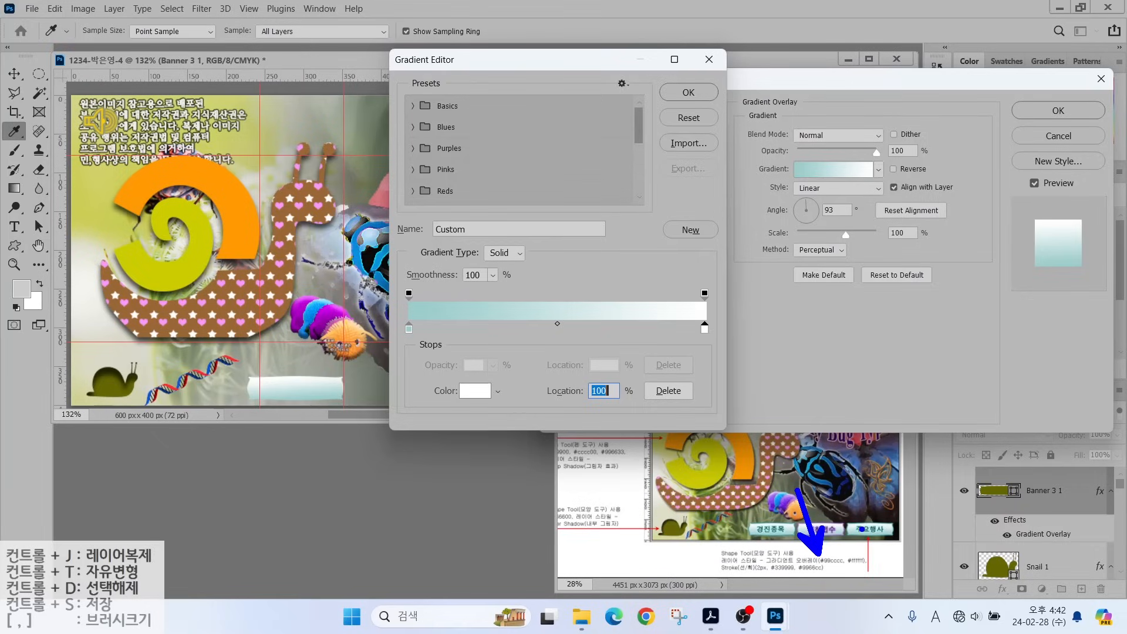
mouse_move(762, 524)
mouse_down()
mouse_move(746, 492)
mouse_move(723, 561)
mouse_move(747, 531)
mouse_move(800, 562)
mouse_up()
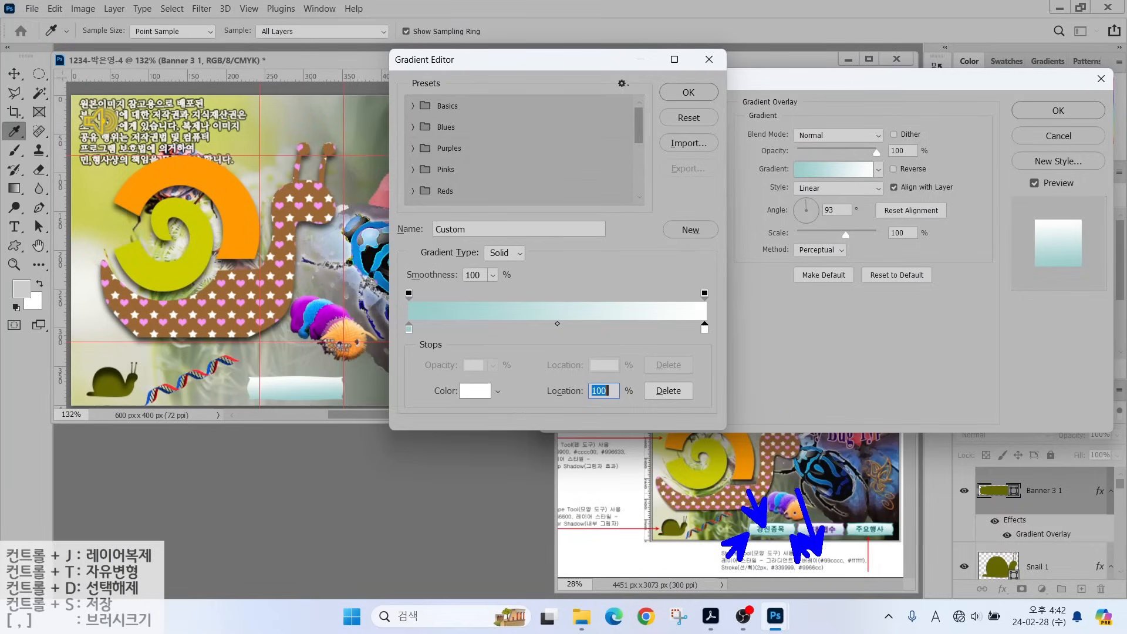
key(Escape)
drag(409, 329, 555, 333)
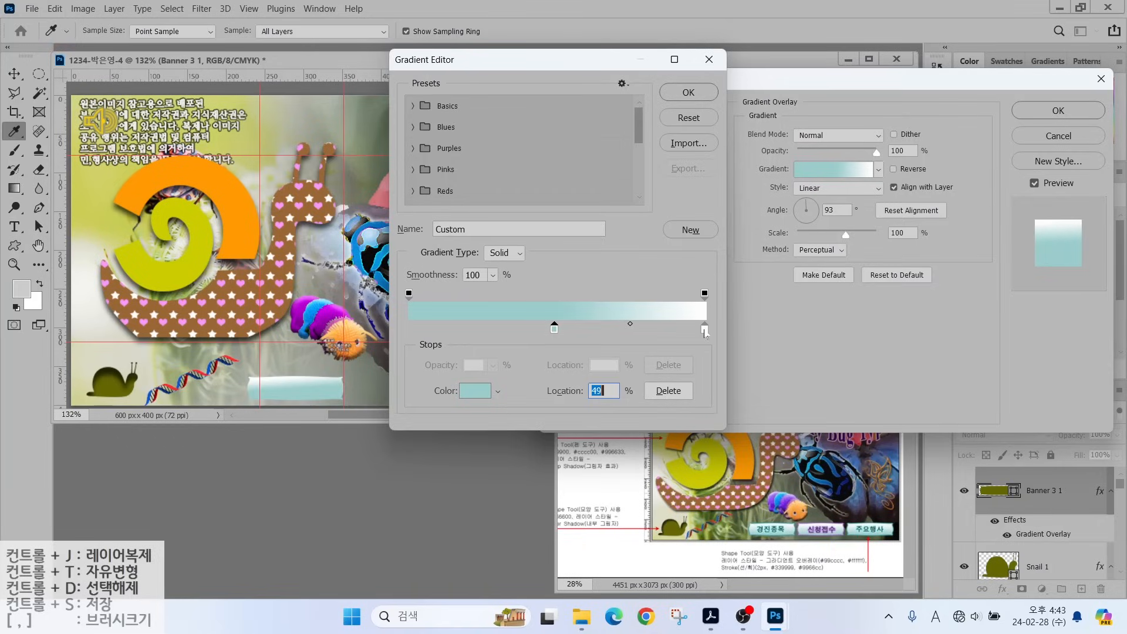
drag(704, 333, 397, 344)
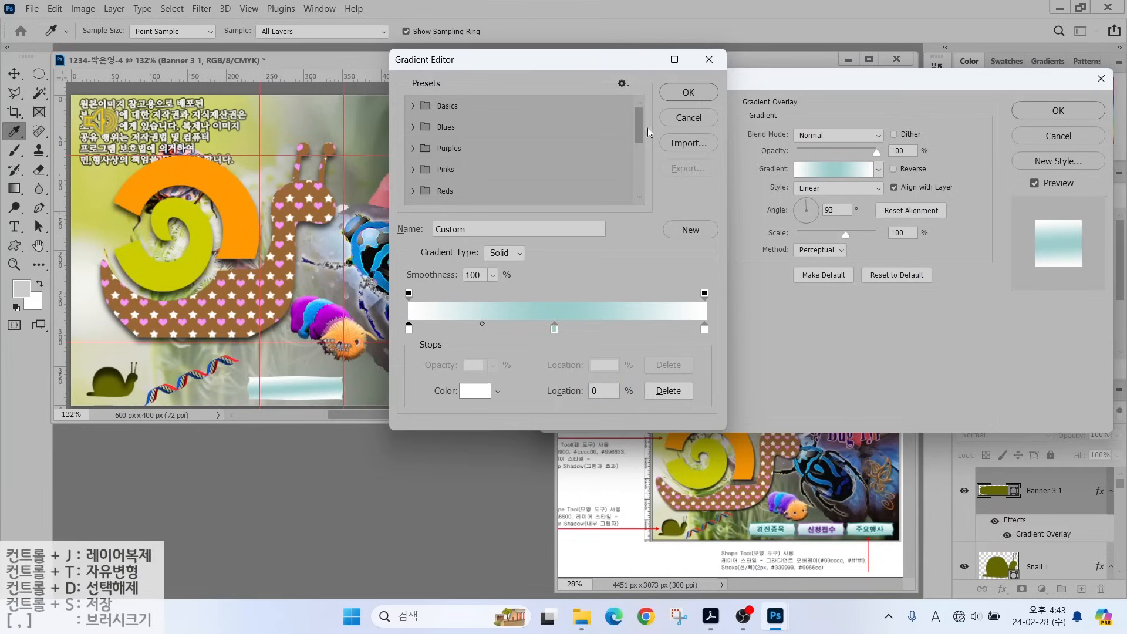
click(688, 92)
click(807, 203)
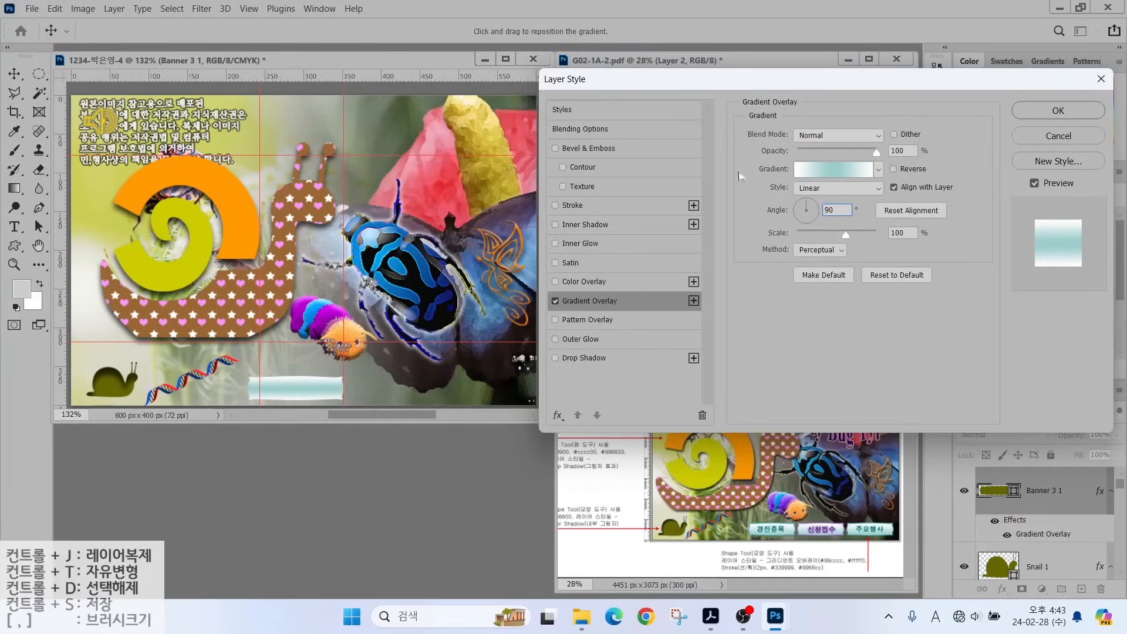
Add a teal #339999 Stroke to the button bar.
click(568, 205)
click(781, 242)
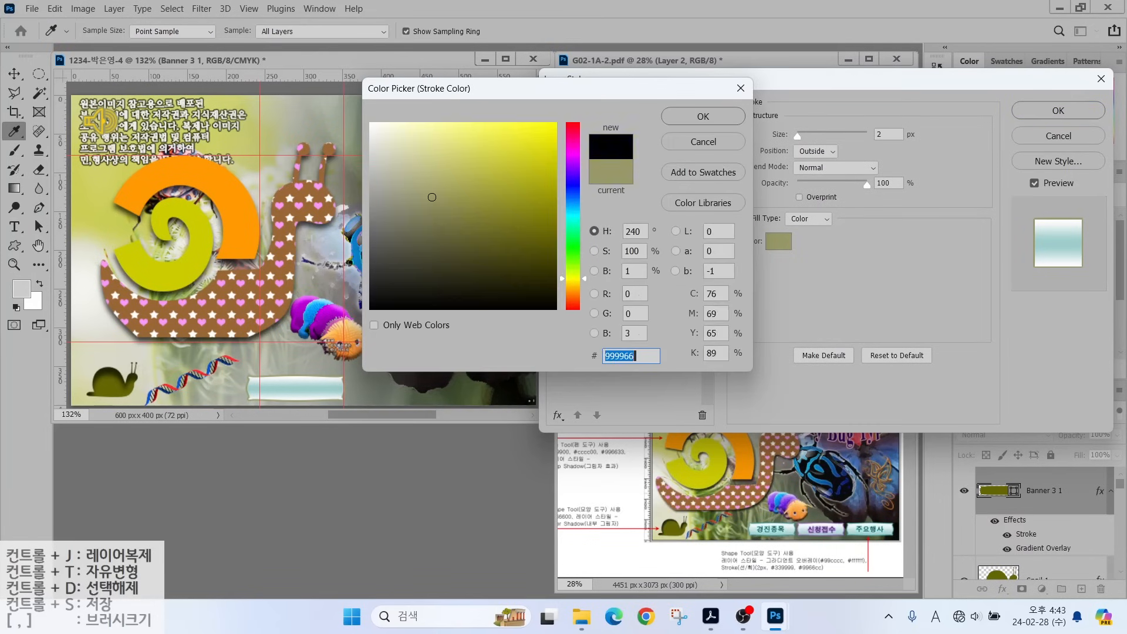
text(339999)
key(Return)
key(Return)
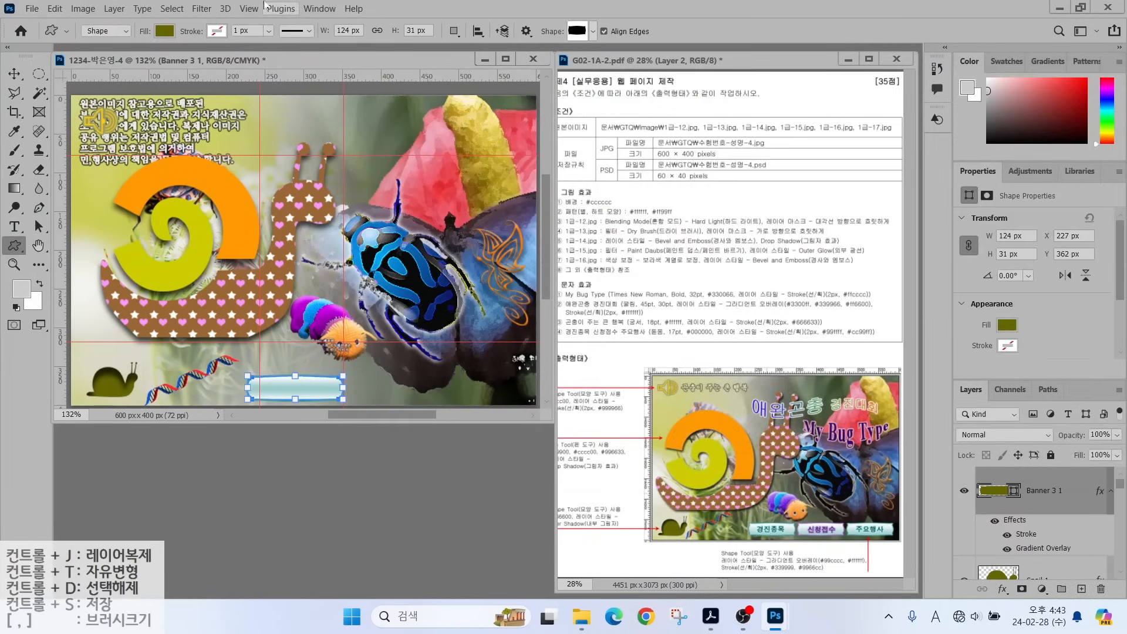
Clear the guides, duplicate the banner along the bottom, and scale the banners to about 90%.
click(247, 10)
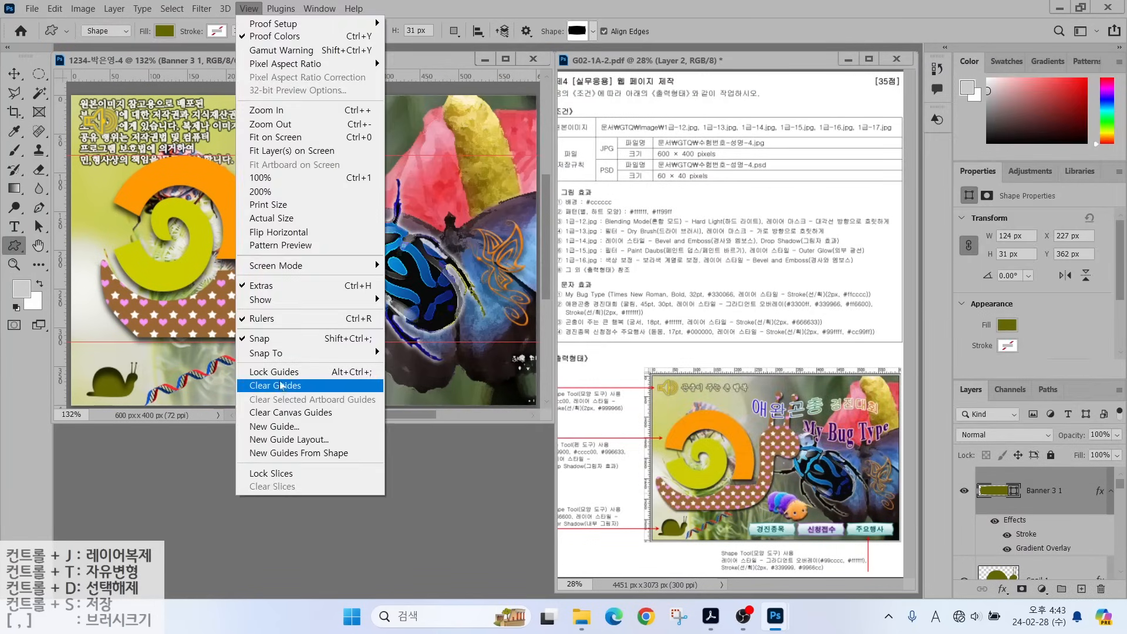
click(281, 386)
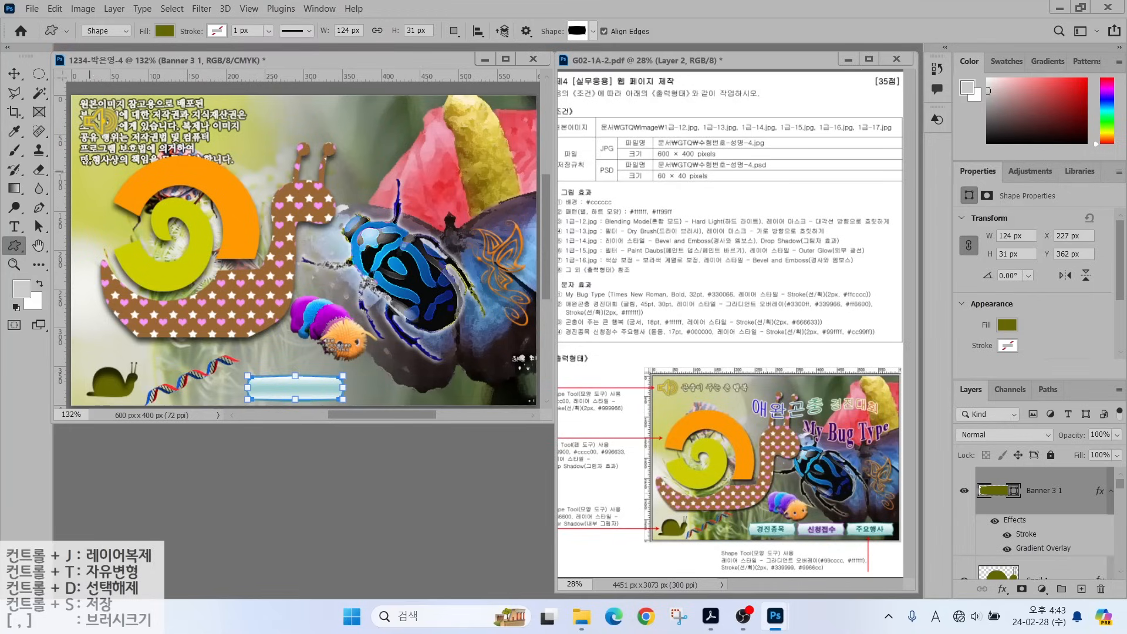
click(14, 73)
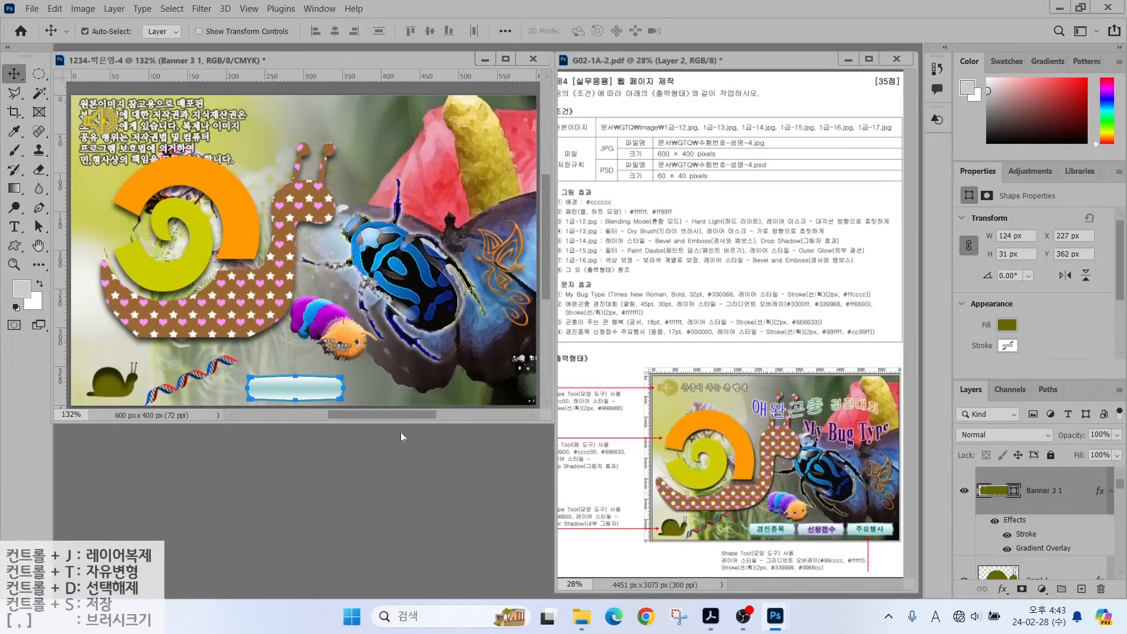
drag(314, 390, 410, 330)
key(ctrl+t)
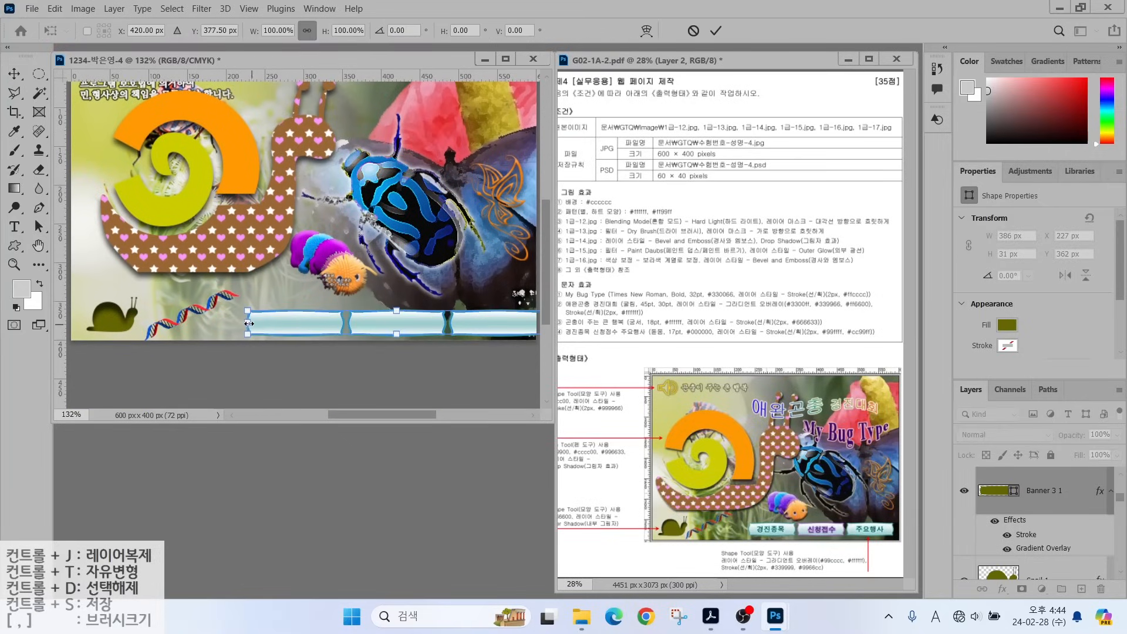
drag(249, 324, 295, 319)
key(Return)
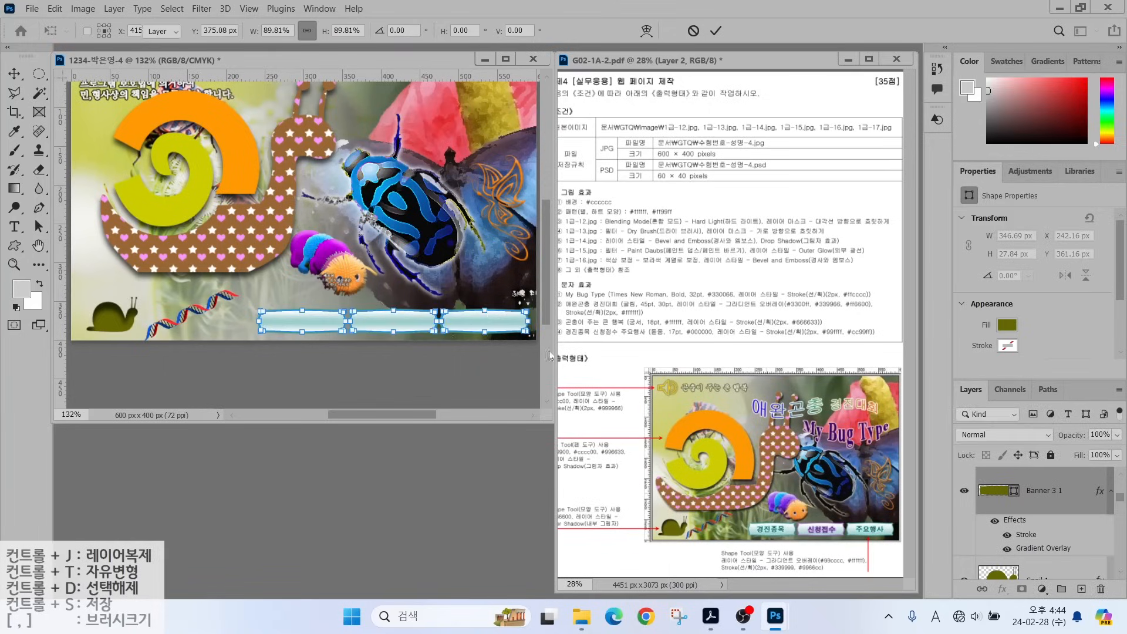
Change the middle banner's stroke colour to purple #9966cc.
click(1045, 503)
scroll(1045, 518, up, 1)
click(1033, 504)
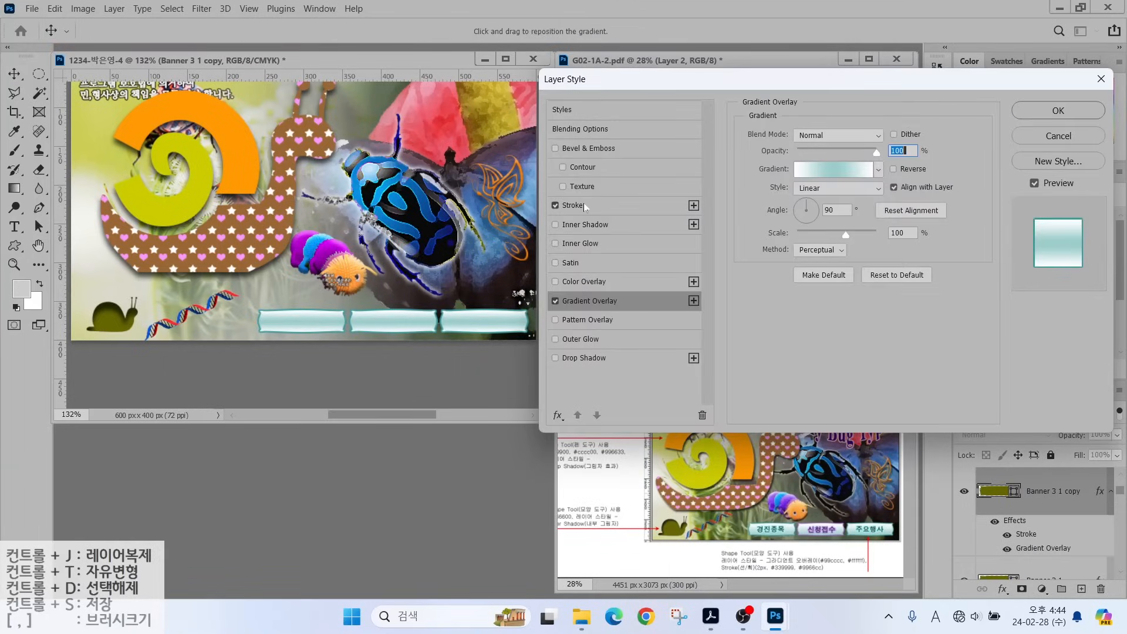
click(572, 204)
click(780, 241)
text(9966cc)
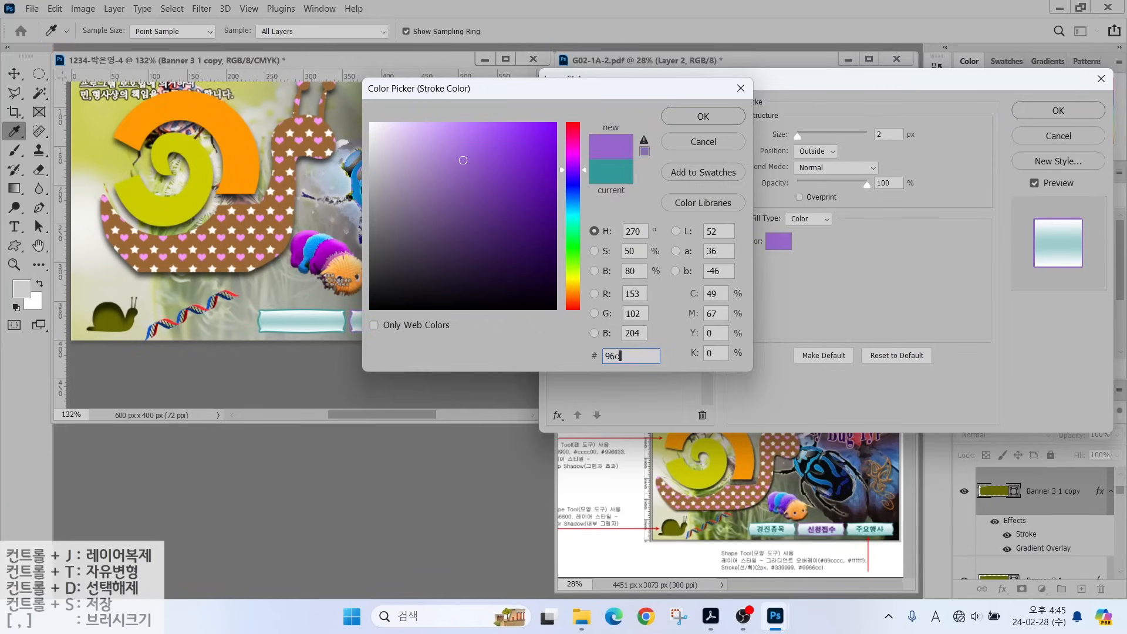
key(Return)
key(Return)
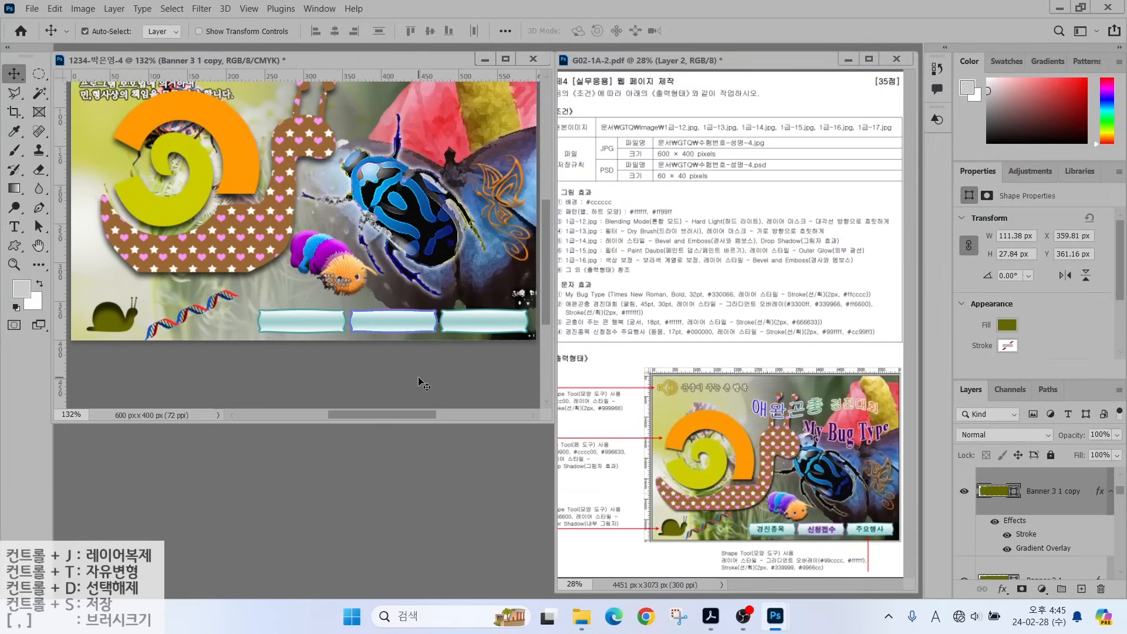
scroll(63, 170, up, 3)
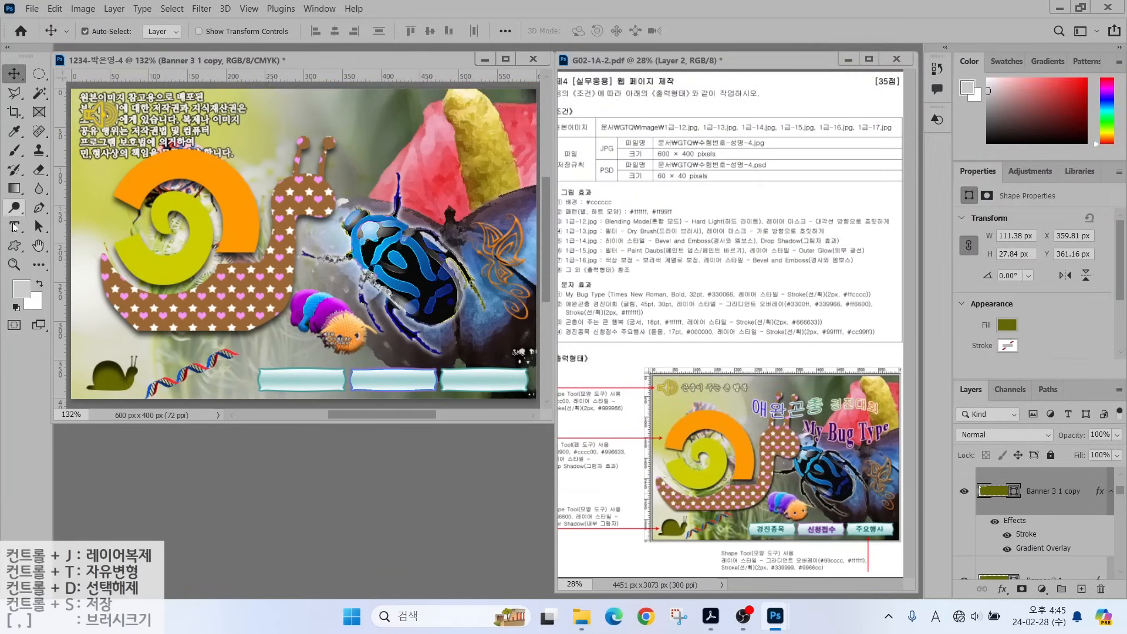
click(14, 226)
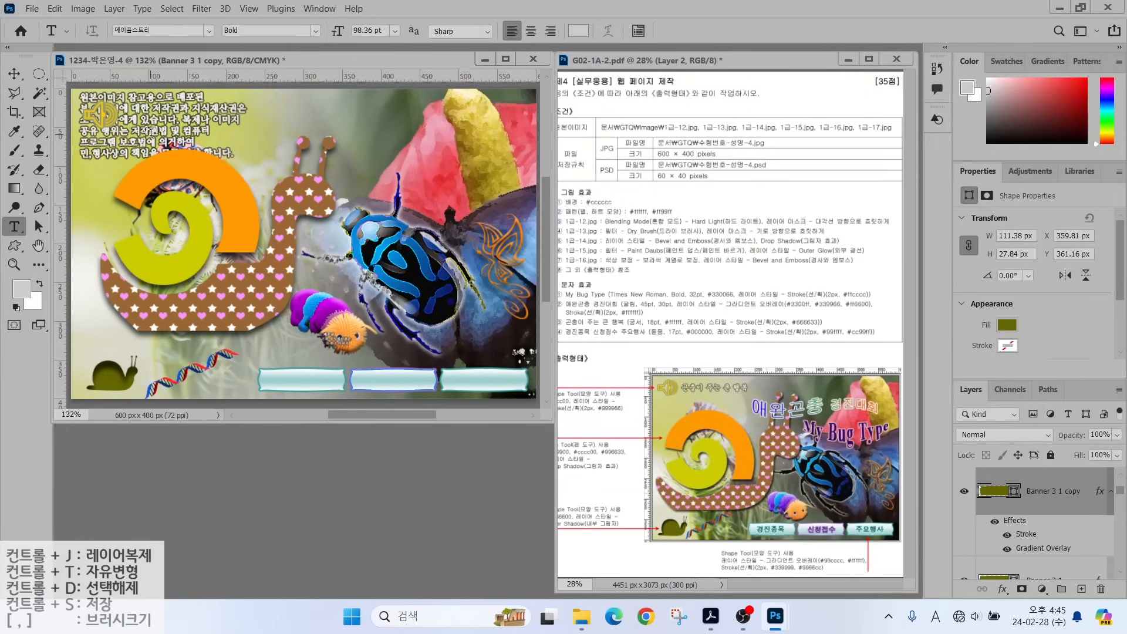
Type 'My Bug Type' in Times New Roman Bold 32 pt, coloured #330066.
click(250, 134)
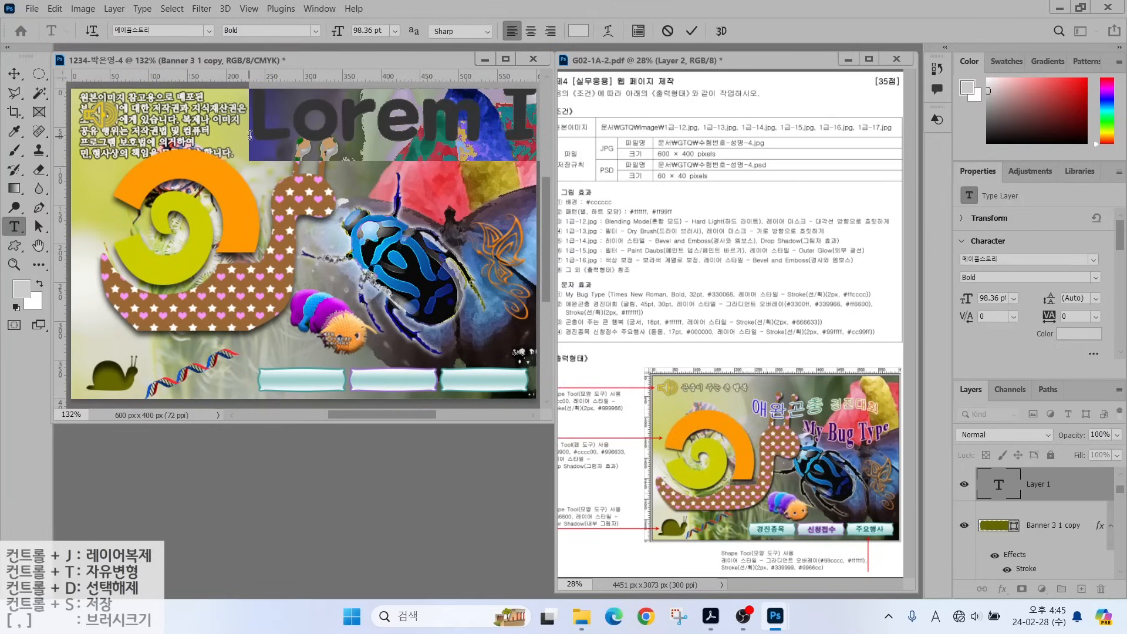
text(My Bug)
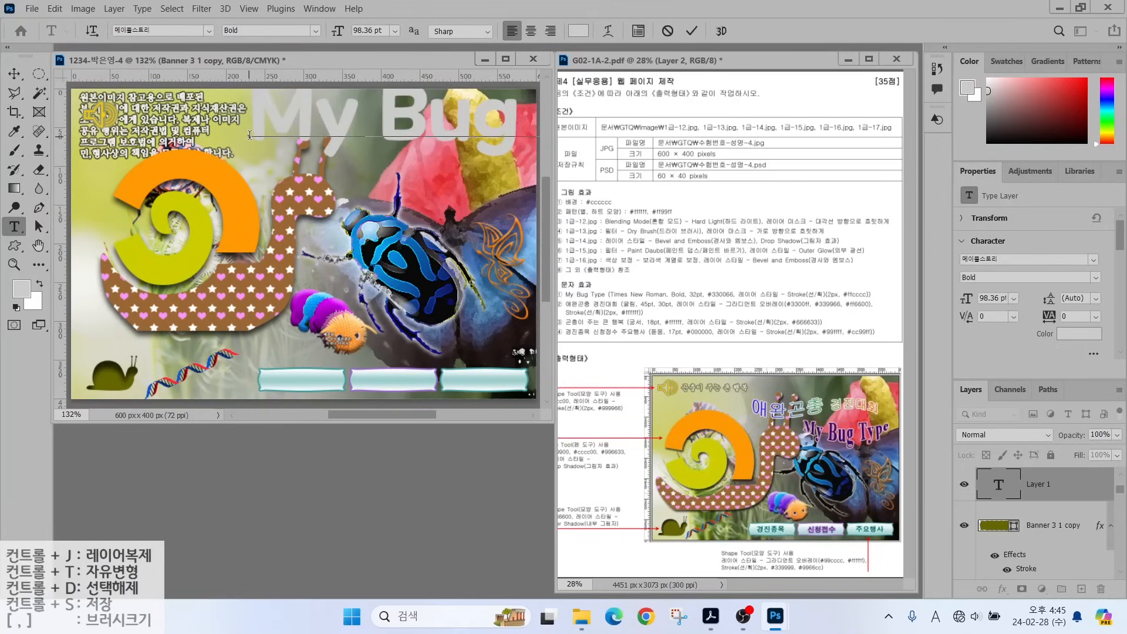
key(ctrl+Return)
click(209, 31)
text(돋움)
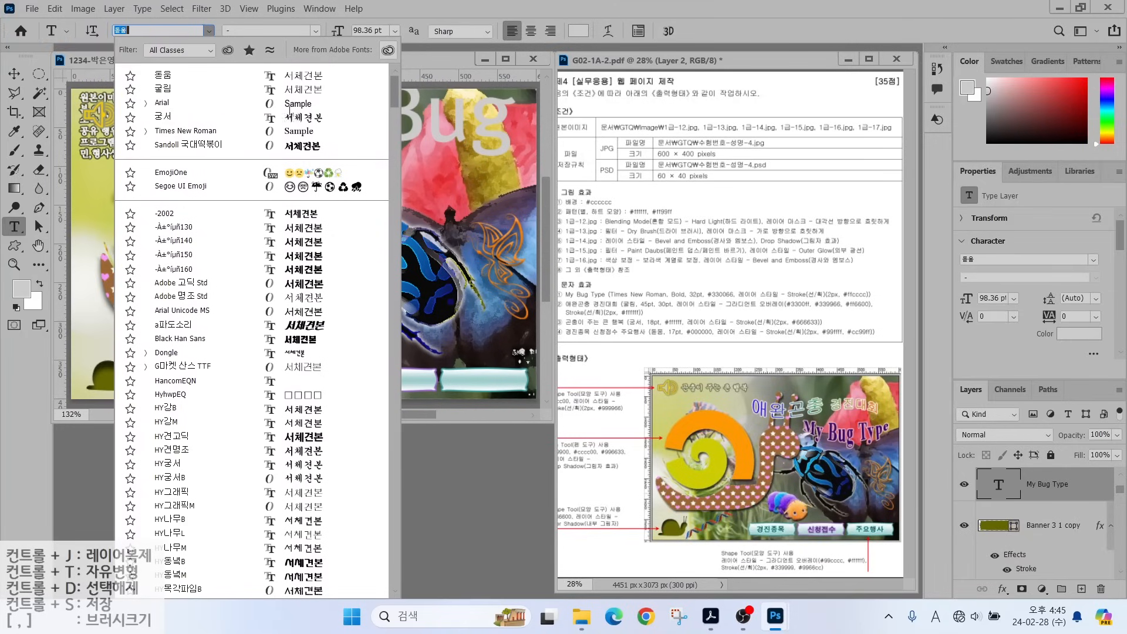
click(161, 132)
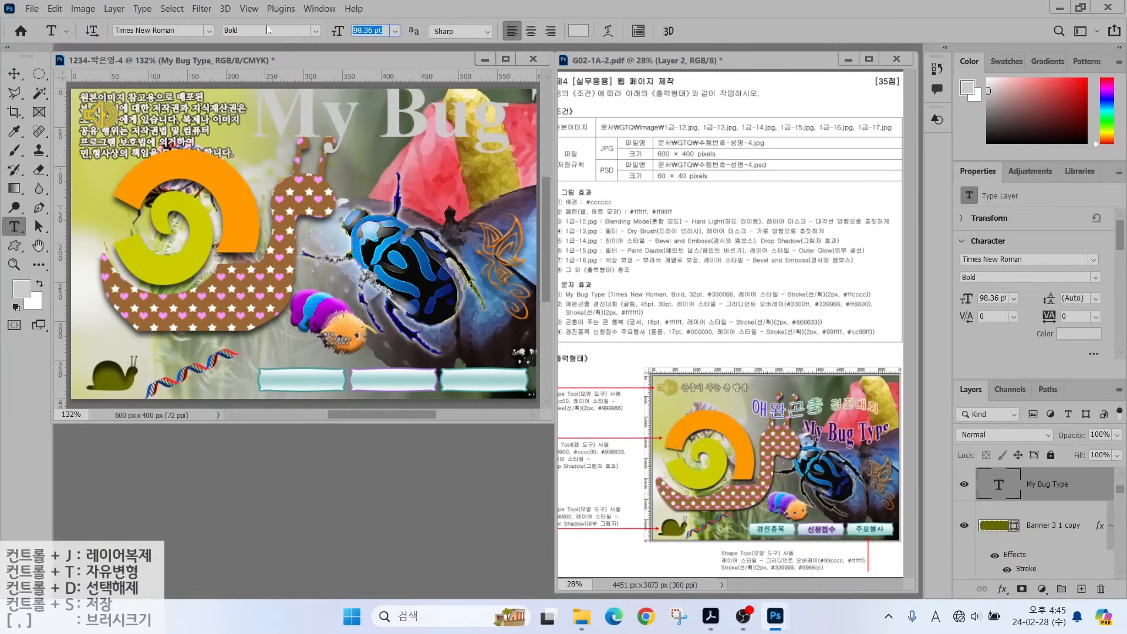
text(32)
key(Return)
click(578, 30)
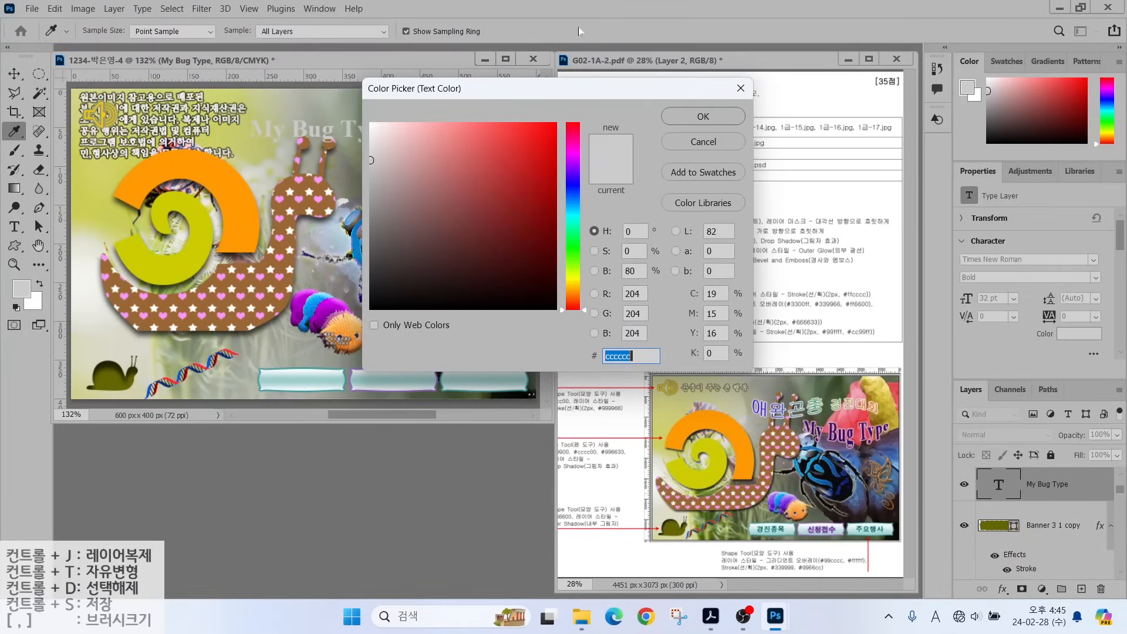
text(330066)
key(Return)
Add a 2 px Stroke effect to the My Bug Type title.
click(1002, 589)
click(1014, 478)
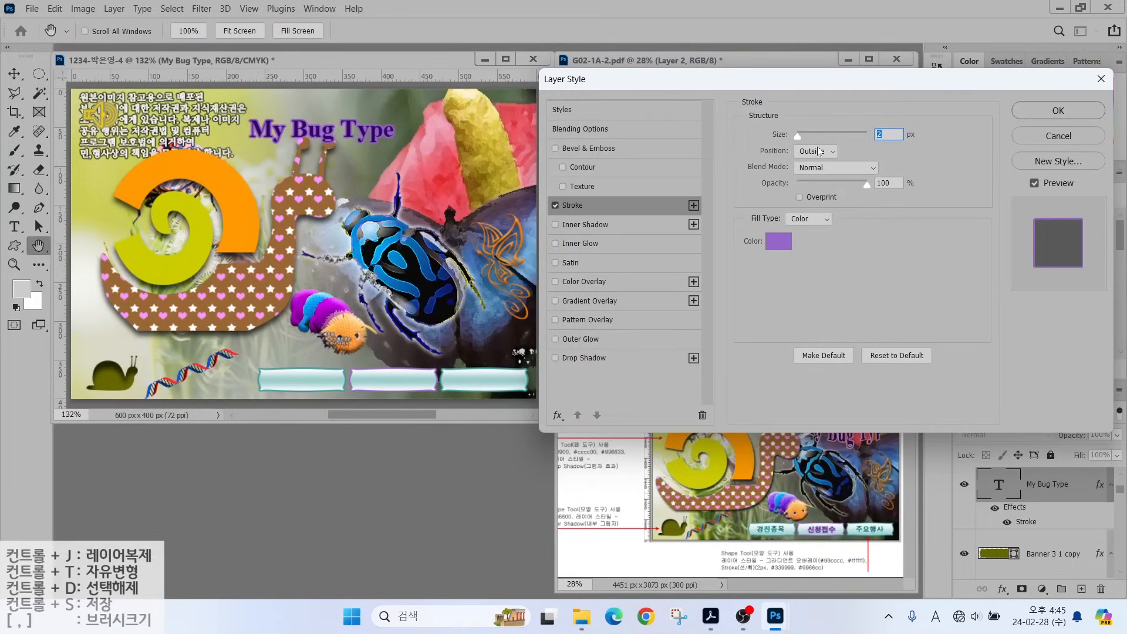
key(alt+2)
drag(772, 142, 732, 103)
drag(751, 164, 873, 164)
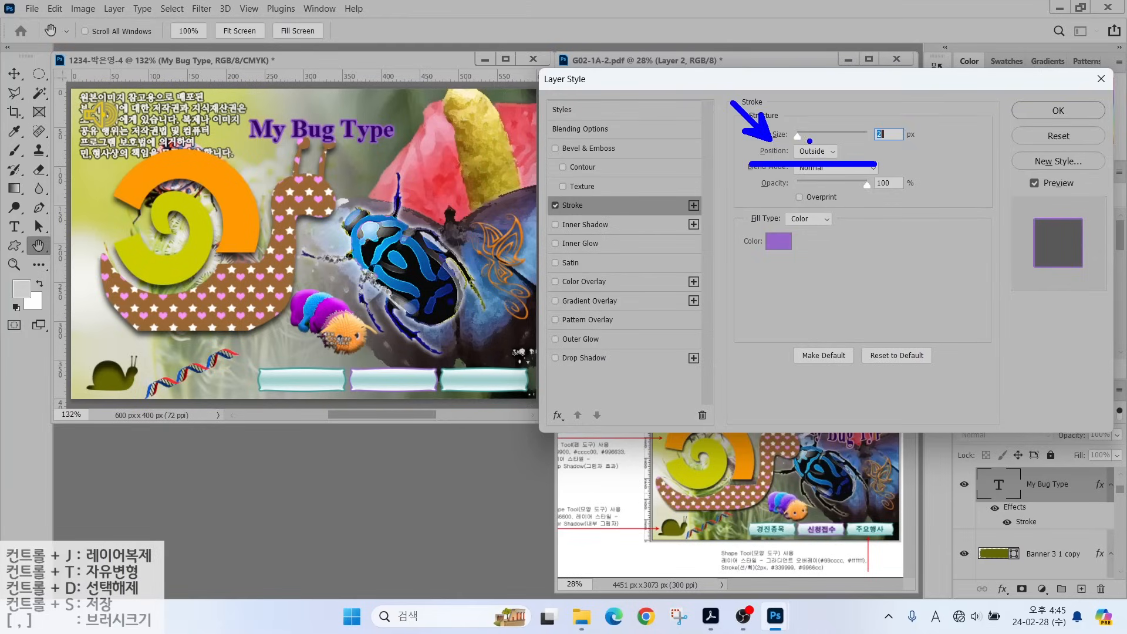
key(Escape)
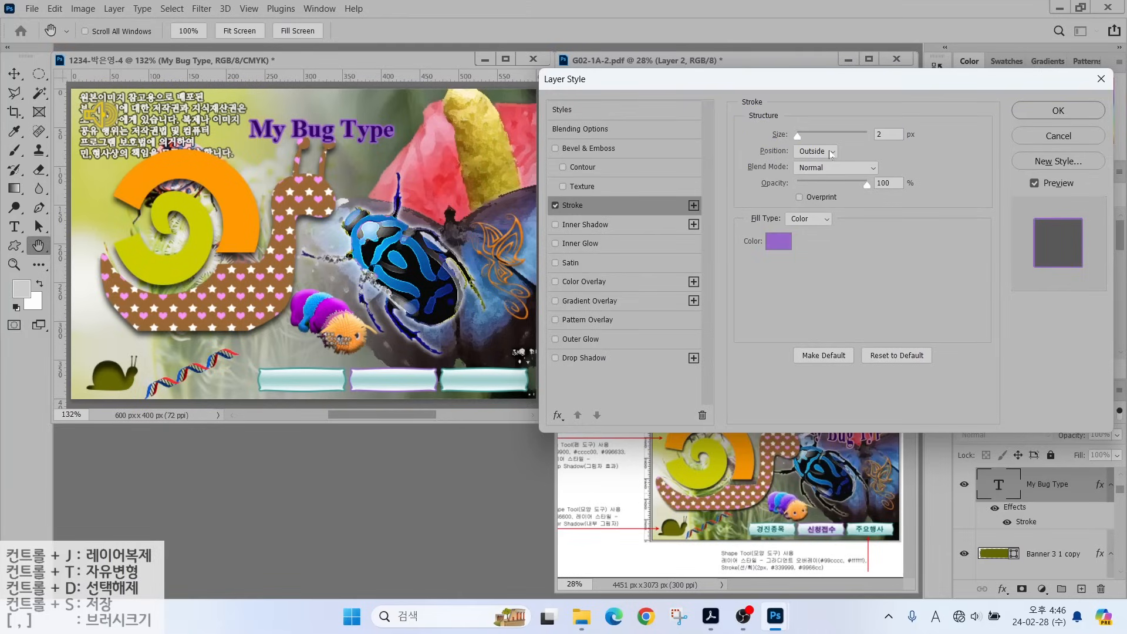
click(778, 241)
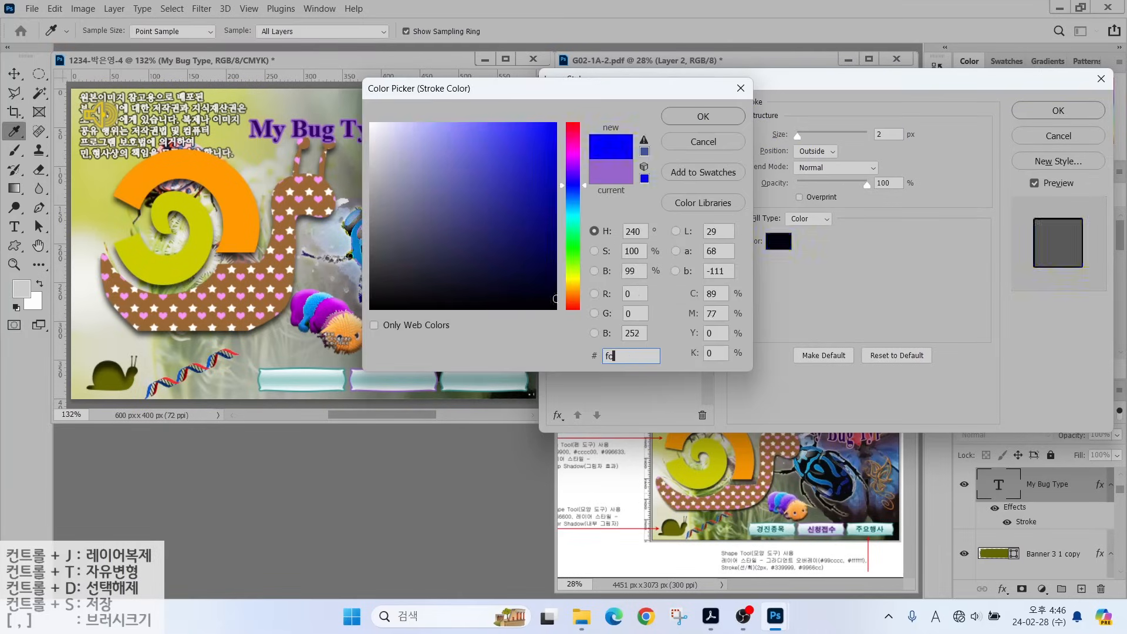
click(520, 171)
key(Return)
key(Return)
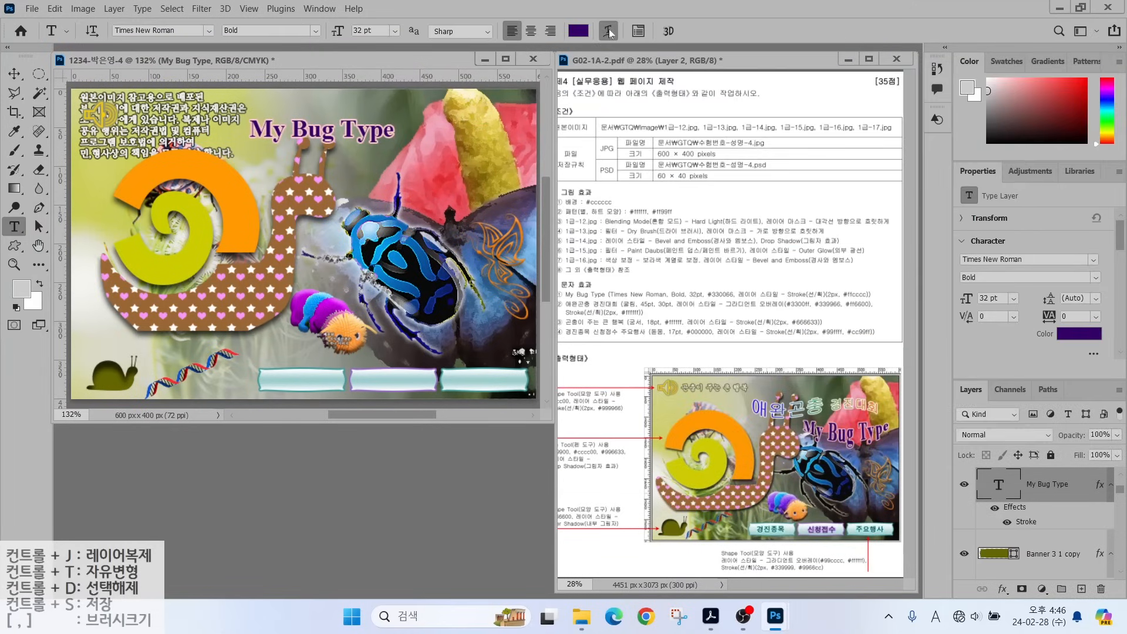
click(608, 29)
Warp the title with Arc Lower, +50 bend, and move it above the beetle.
click(713, 123)
click(717, 194)
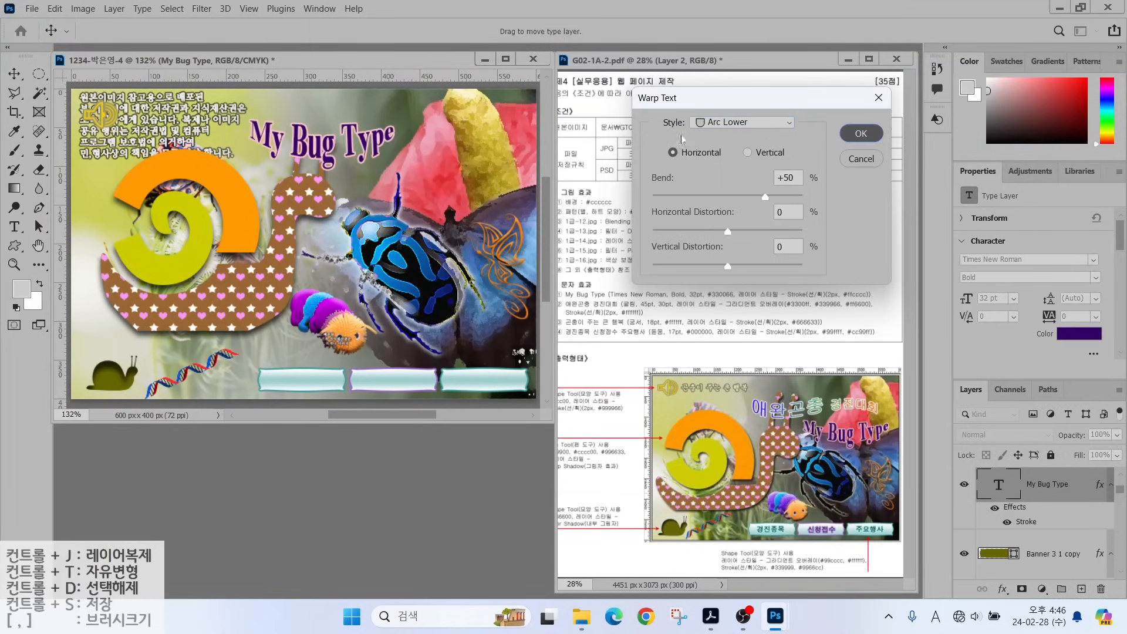
click(861, 133)
click(14, 74)
drag(309, 145, 422, 196)
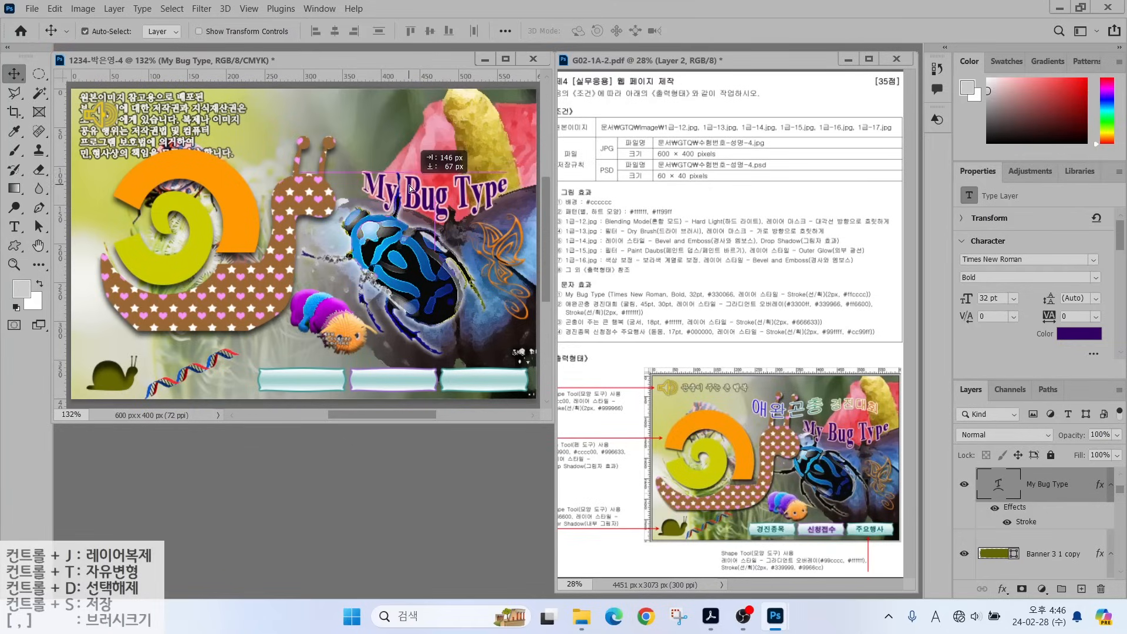
Type the title '애완곤충 경진대회', correcting a mistyped character.
key(t)
click(205, 189)
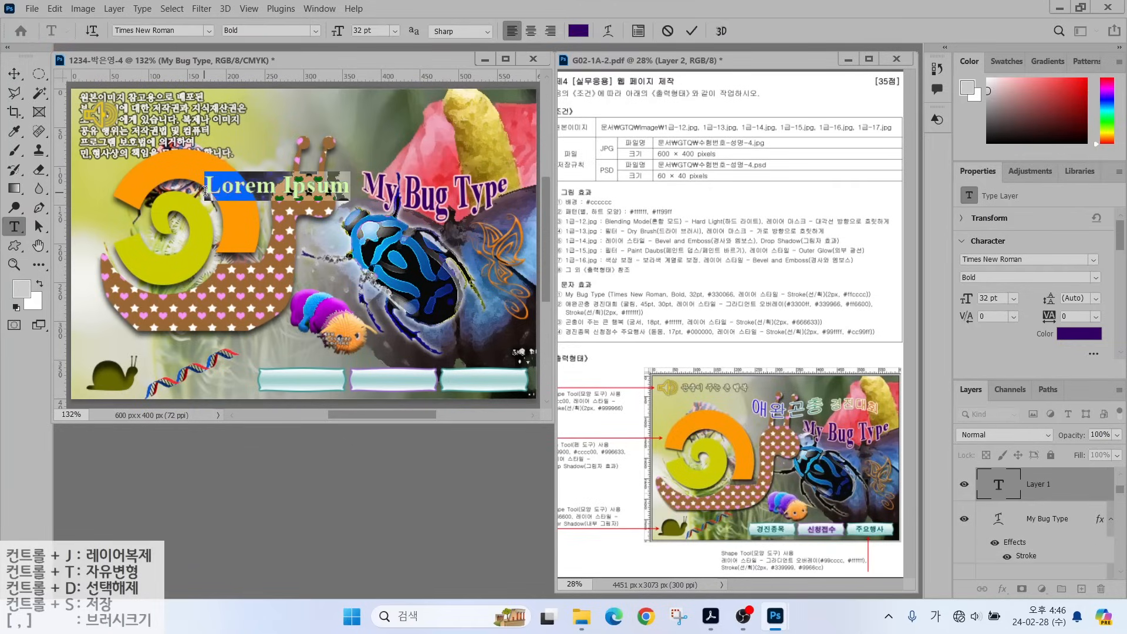
text(애오ㄴ곤충 경진대회)
drag(230, 184, 279, 185)
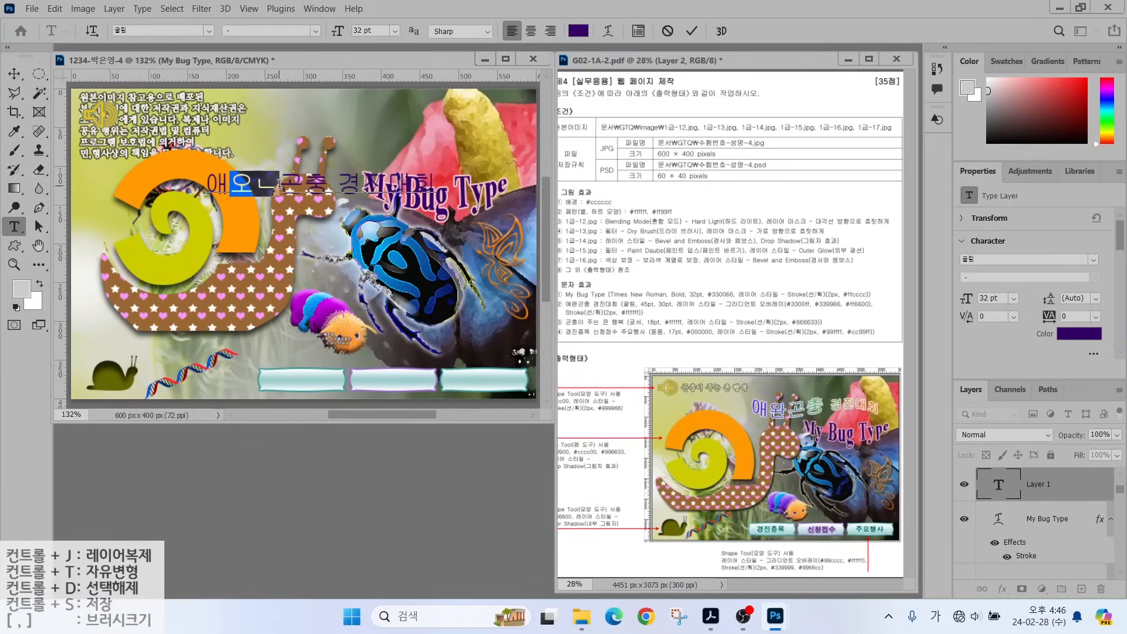
text(완)
key(ctrl+Return)
Set the Korean title to the 굴림 font at 45 pt.
click(209, 30)
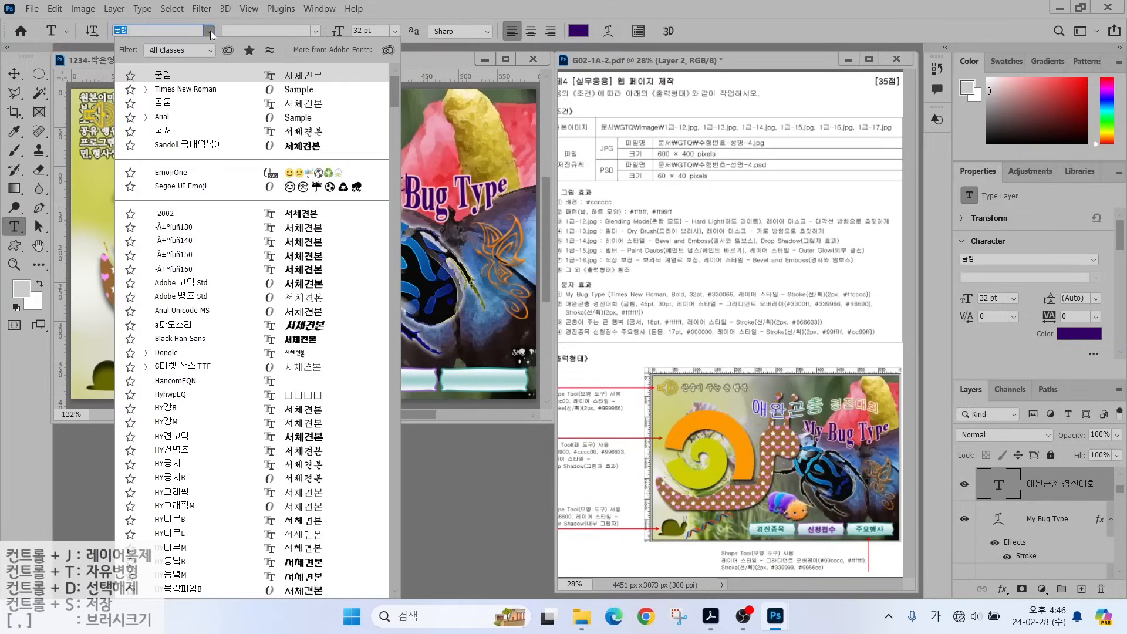
key(Tab)
key(Tab)
text(45)
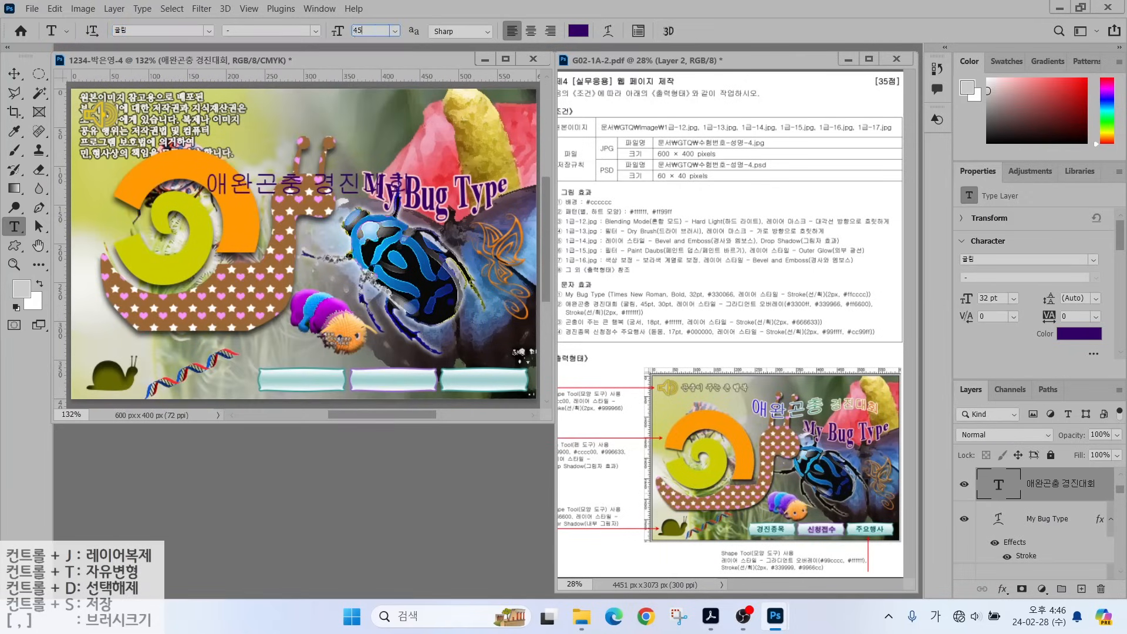
key(Return)
Add a Gradient Overlay to the title with a blue #3300ff left stop.
click(1005, 588)
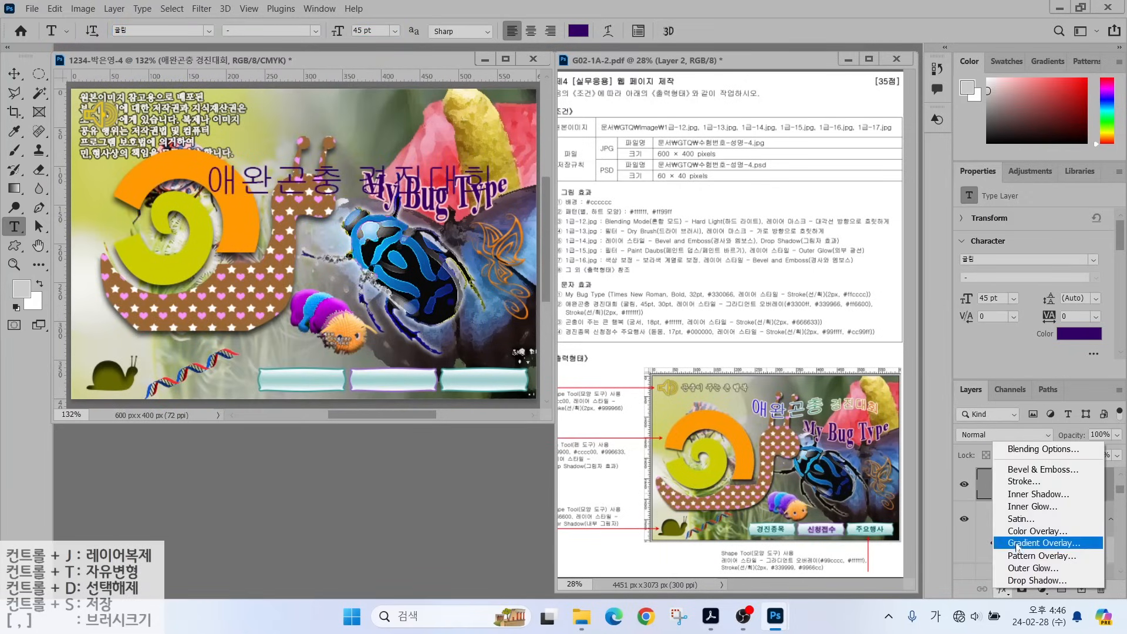
click(1031, 541)
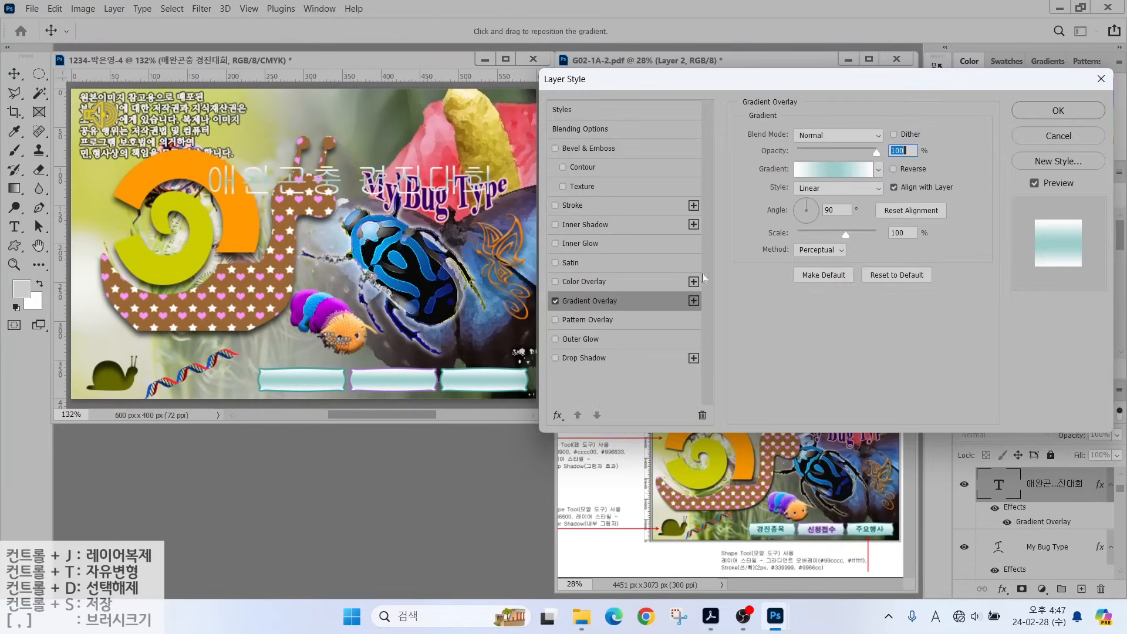
click(825, 170)
click(408, 330)
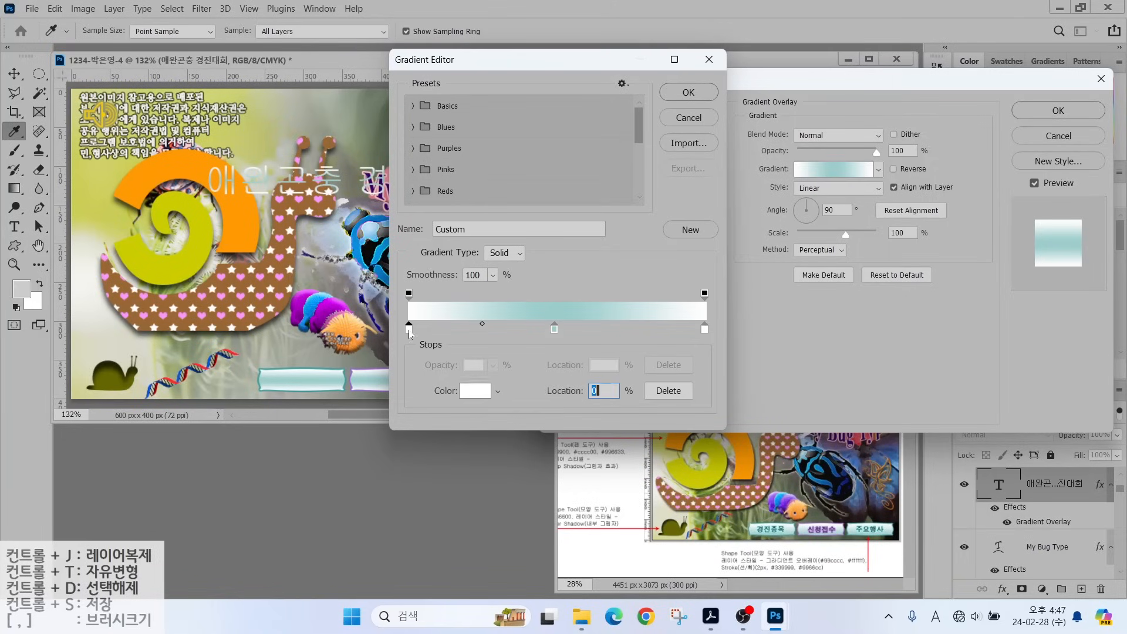
double_click(409, 330)
text(3300ff)
key(Return)
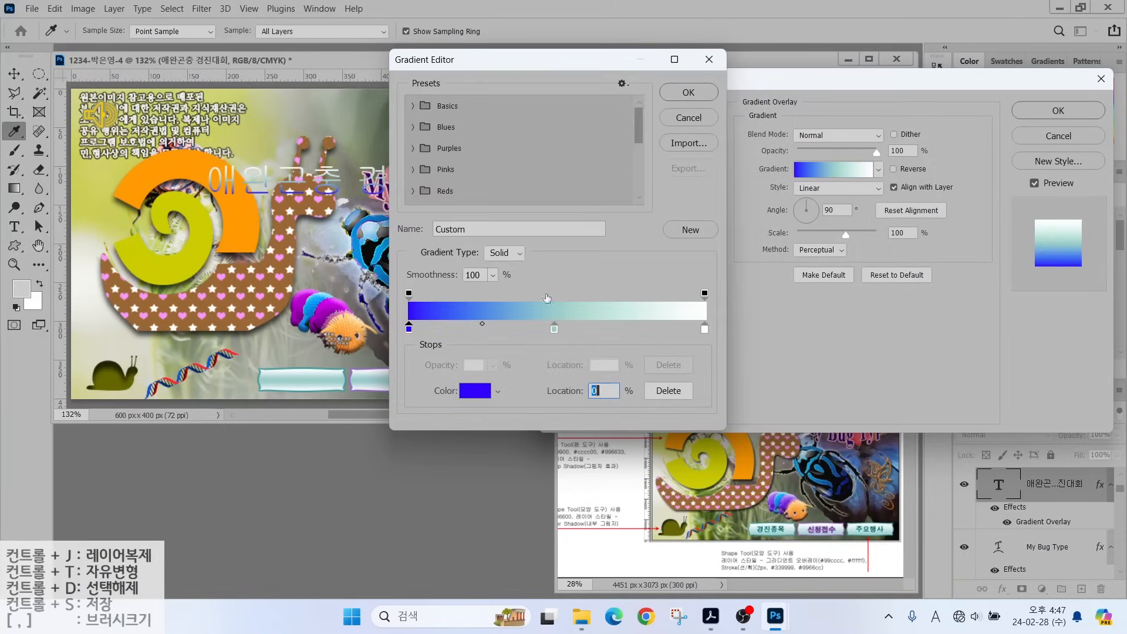
Set the middle and right gradient stops to #009966 and #ff6600.
click(554, 329)
double_click(554, 329)
text(009966)
key(Return)
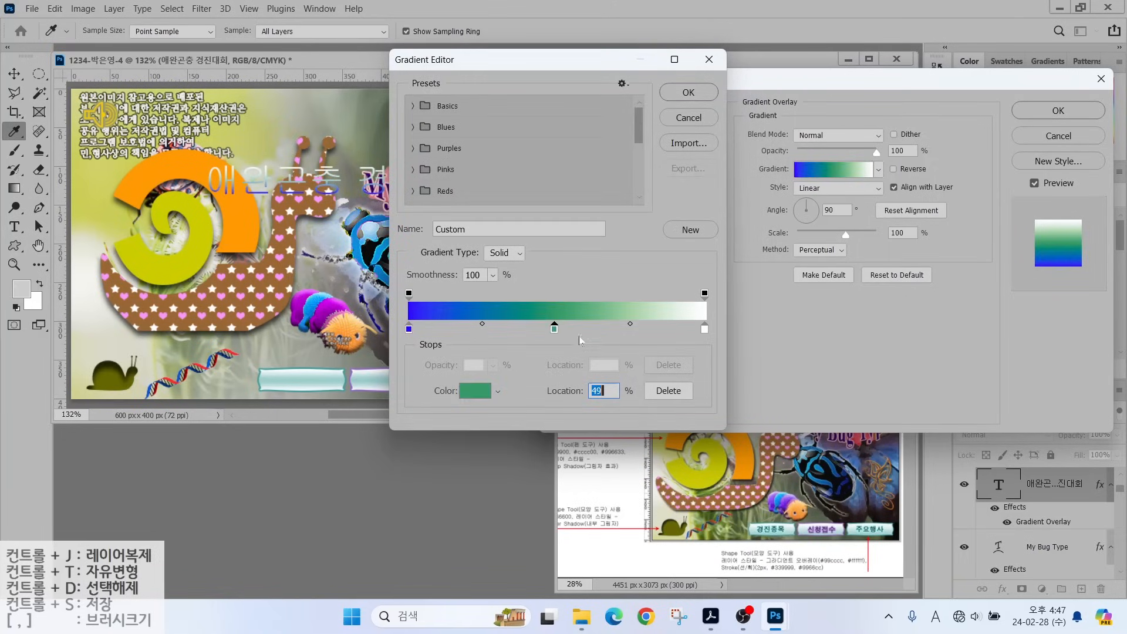
click(704, 329)
double_click(704, 329)
text(ff6600)
key(Return)
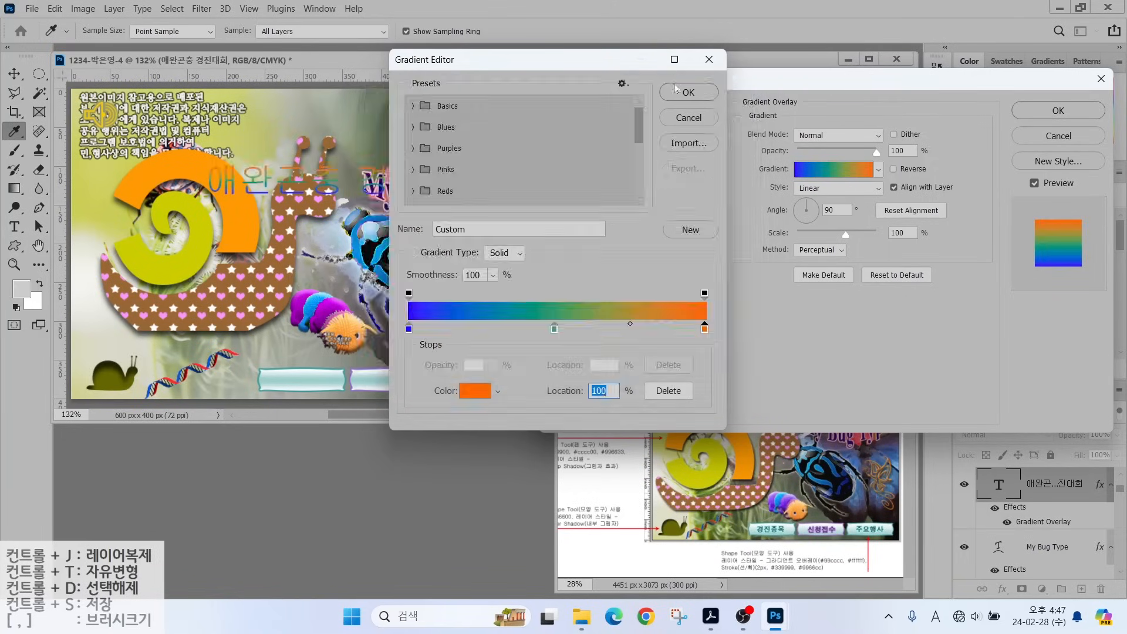
key(Return)
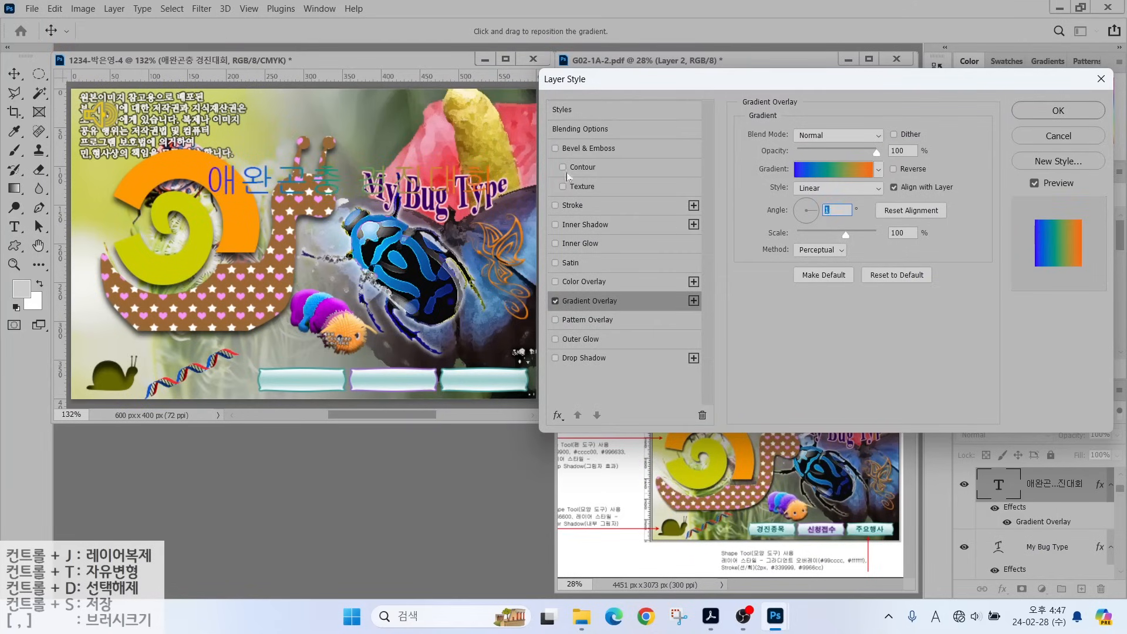
Add a white #ffffff Stroke to the Korean title.
click(572, 204)
click(778, 241)
text(ffffff)
key(Return)
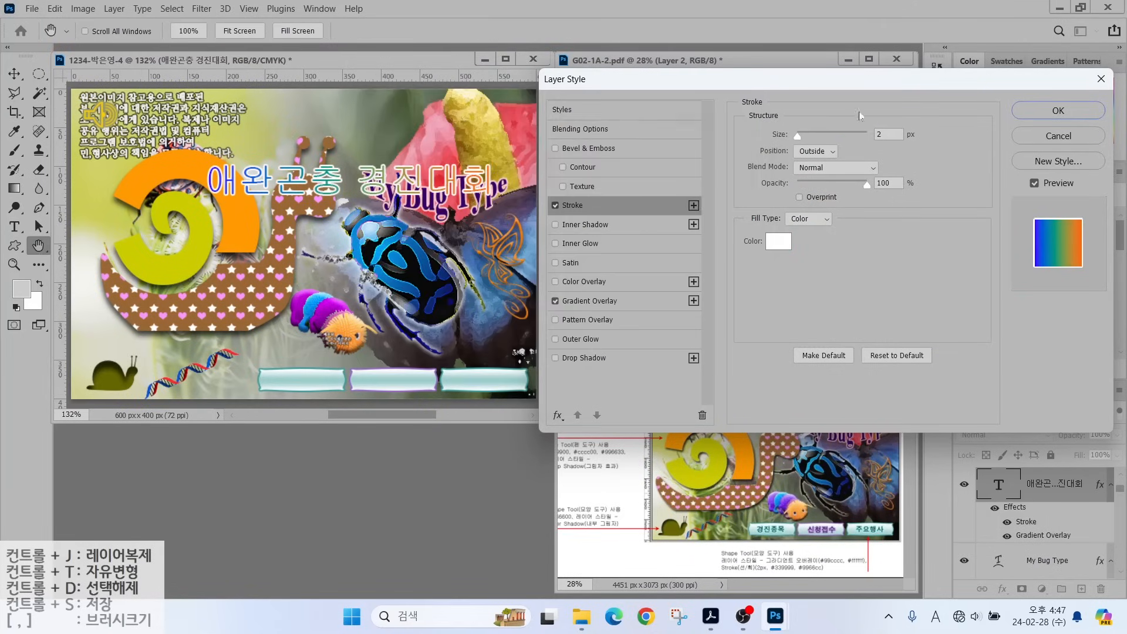
key(Return)
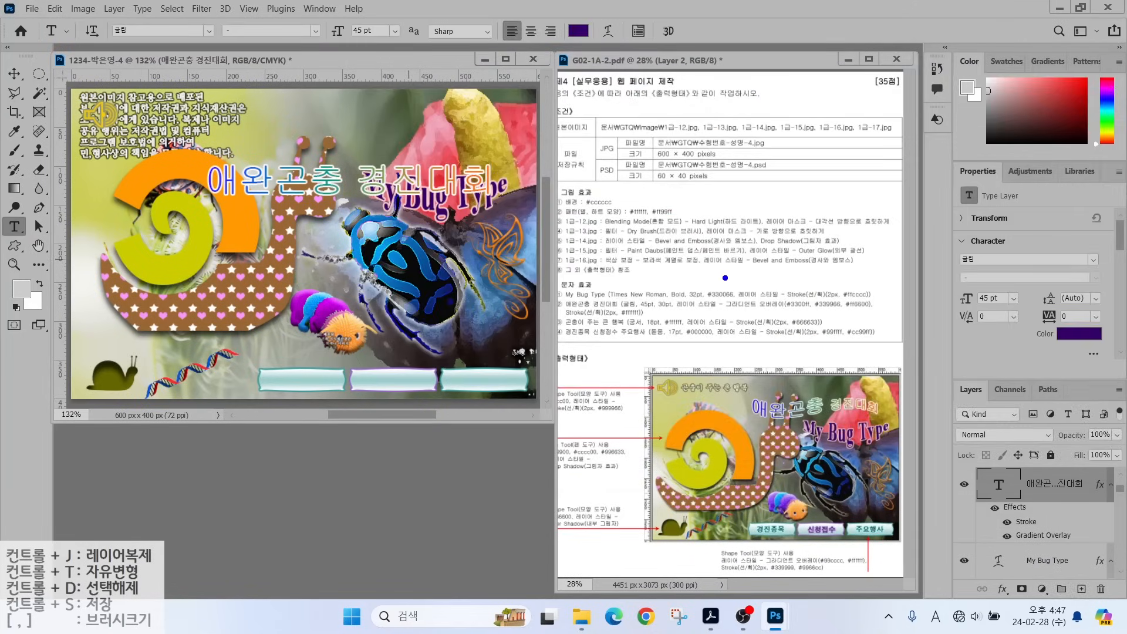
Following the reference sheet, resize the word 경진대회 to 30 pt.
drag(615, 264, 639, 297)
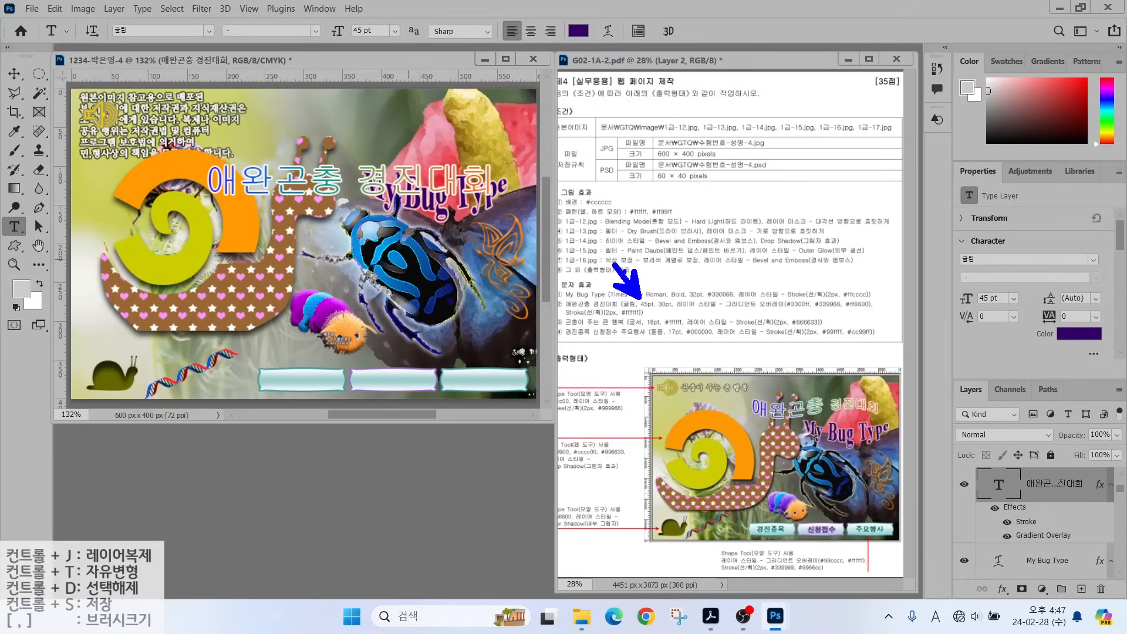
drag(711, 257, 662, 296)
mouse_move(842, 412)
mouse_down()
mouse_move(876, 411)
mouse_move(769, 399)
mouse_move(801, 418)
mouse_up()
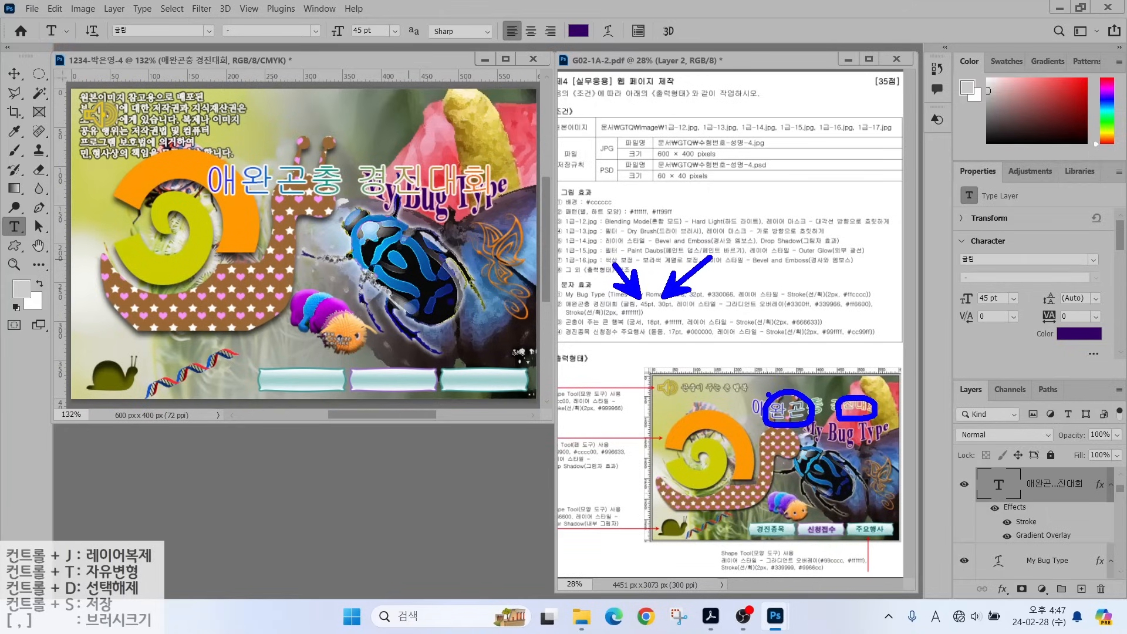
key(Escape)
double_click(358, 182)
click(369, 31)
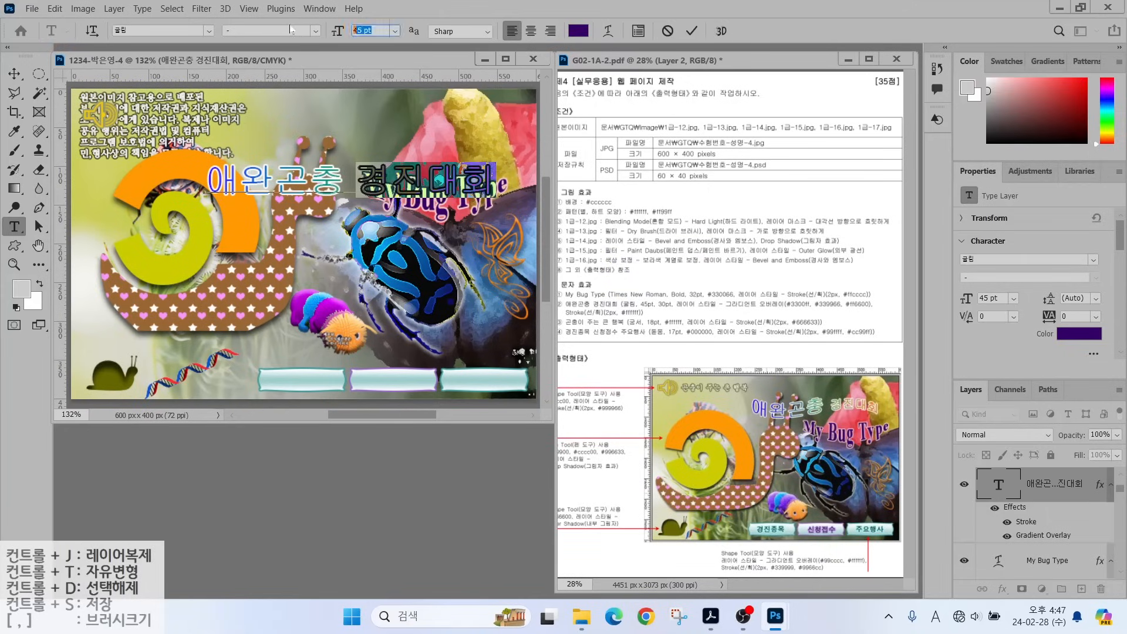
text(30)
key(Return)
Apply a −50 Flag warp, move the title higher, and start a caption over the snail.
click(609, 30)
click(742, 122)
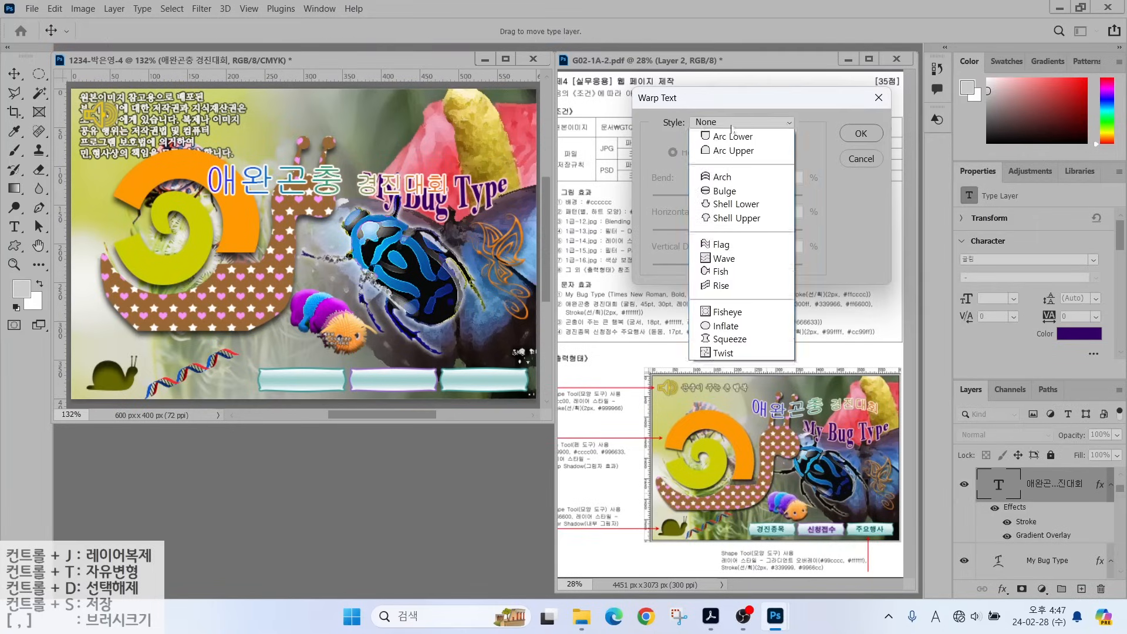
click(723, 243)
drag(764, 196, 709, 199)
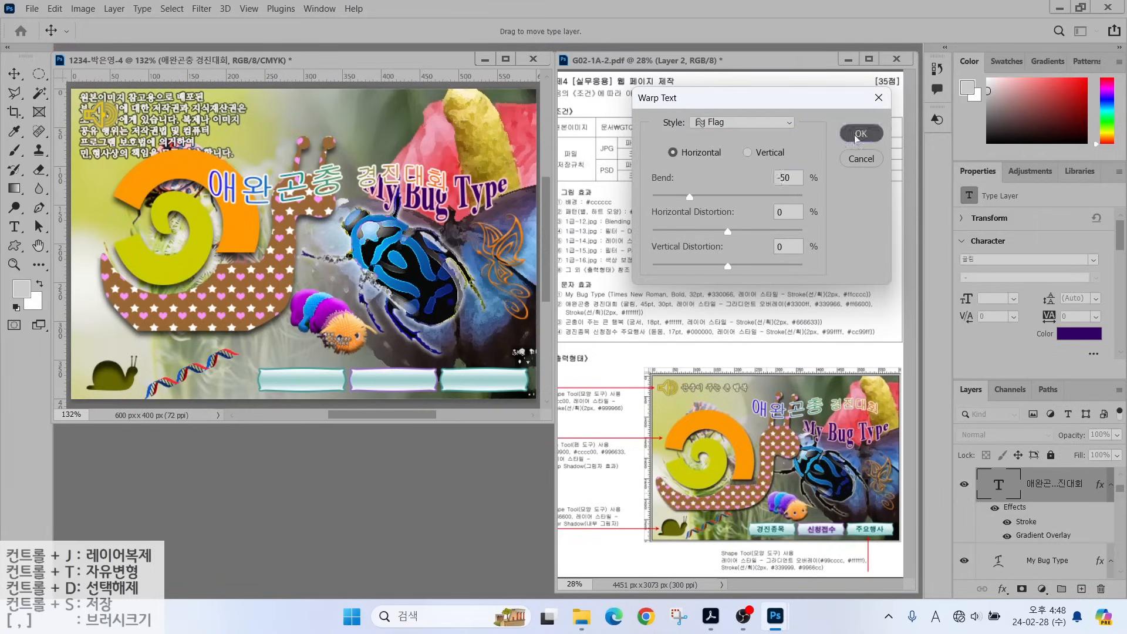
click(861, 134)
drag(288, 186, 355, 151)
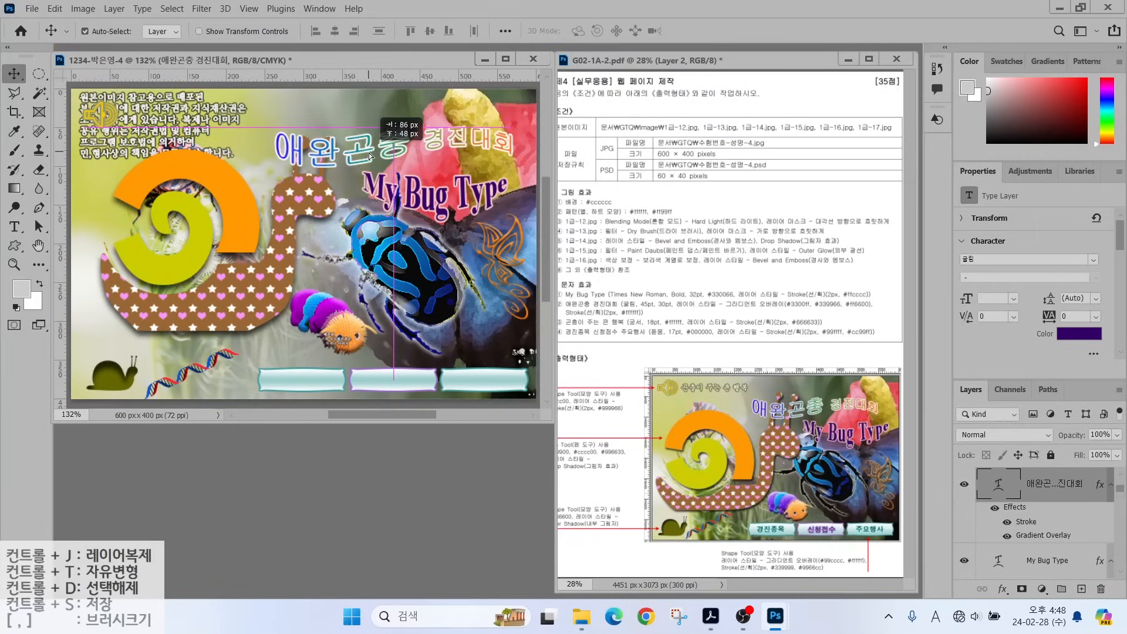
key(t)
click(162, 202)
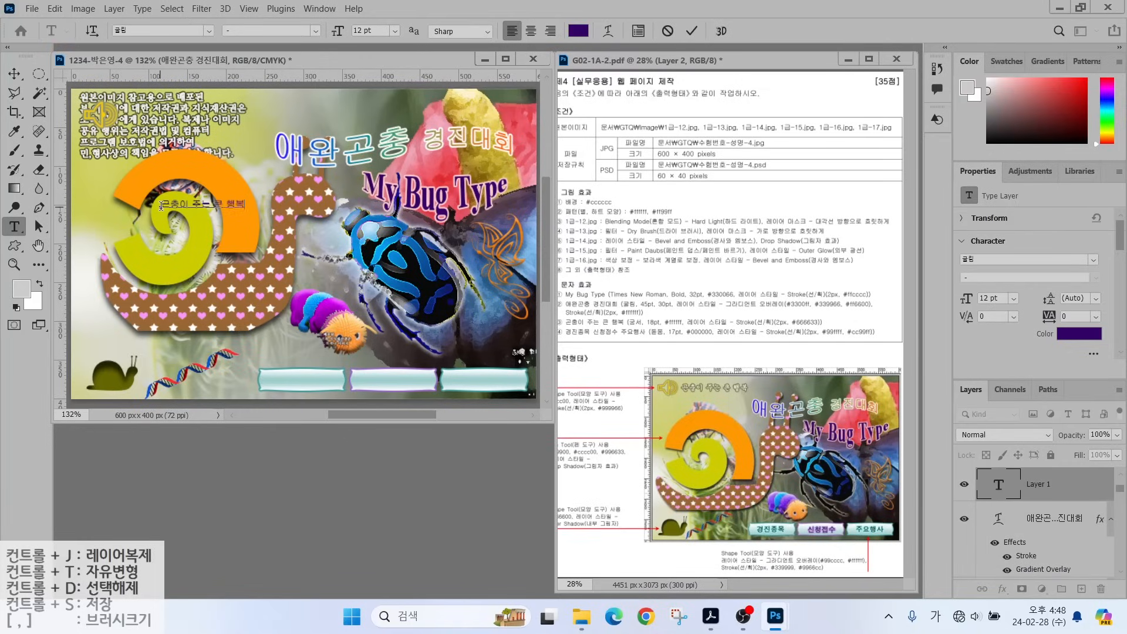
Commit the phrase 곤충이 주는 큰 행복 and style it 궁서, 18 pt, white #ffffff.
key(ctrl+Return)
click(208, 30)
key(Down)
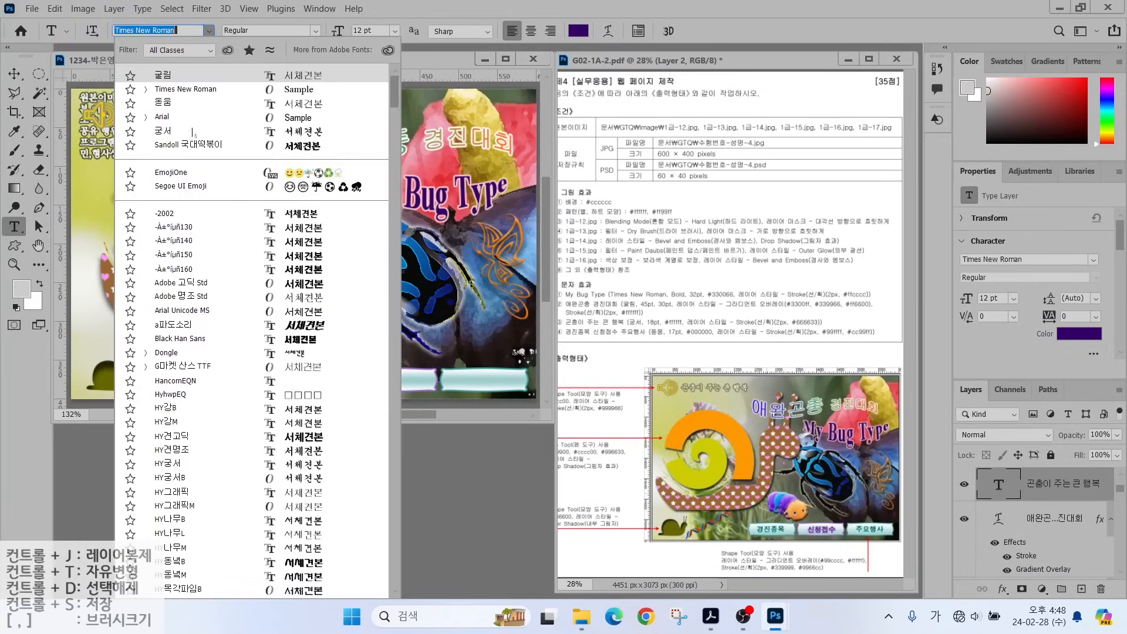
click(193, 131)
click(364, 30)
text(18)
key(Return)
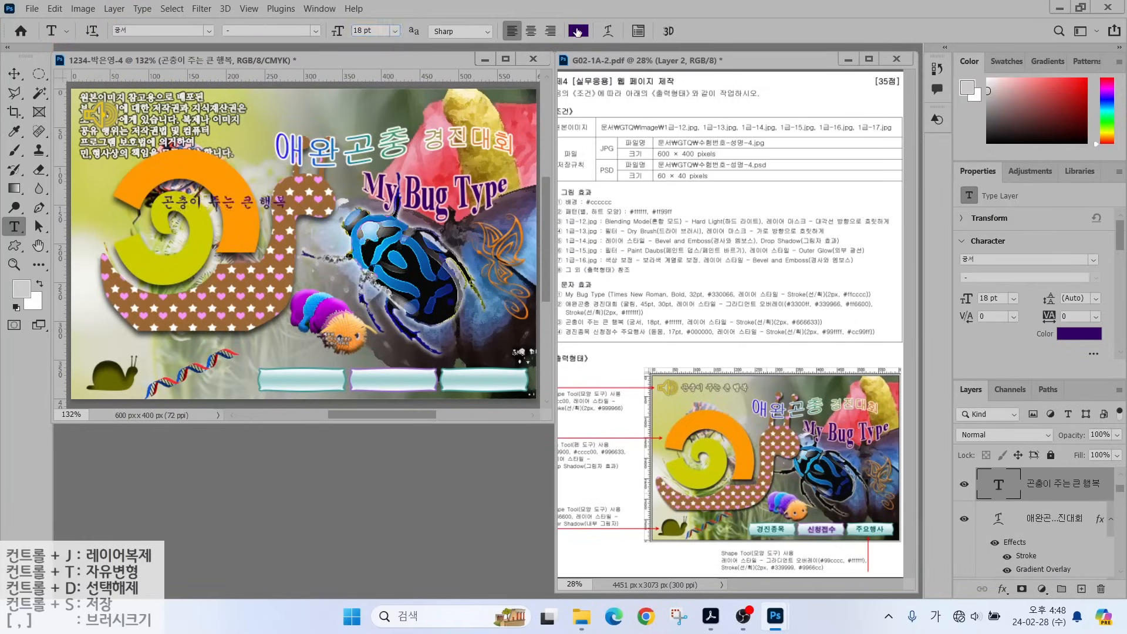
click(578, 31)
text(ffffff)
click(698, 116)
Add an olive #666633 stroke to the phrase and move it beside the speaker icon.
click(1001, 588)
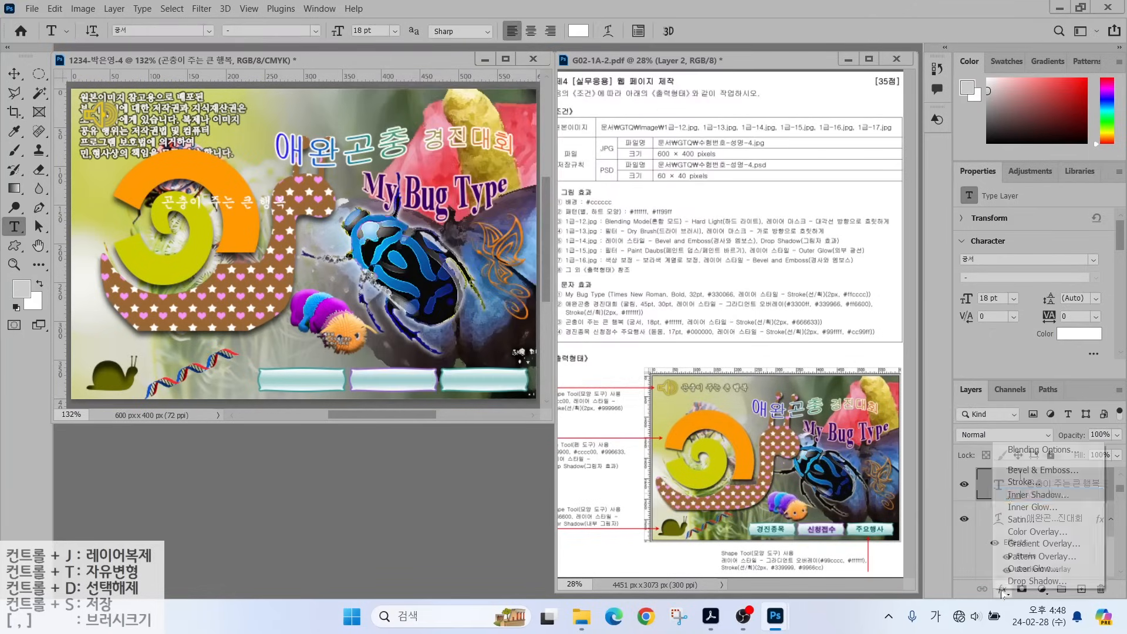
click(1012, 481)
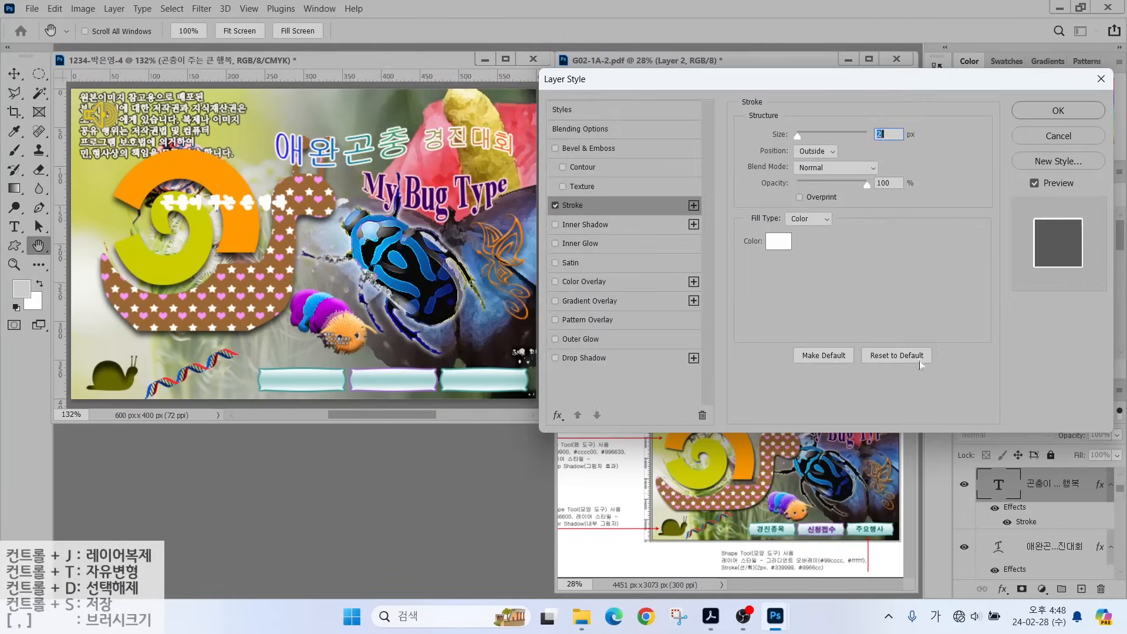
click(779, 241)
text(666633)
click(702, 113)
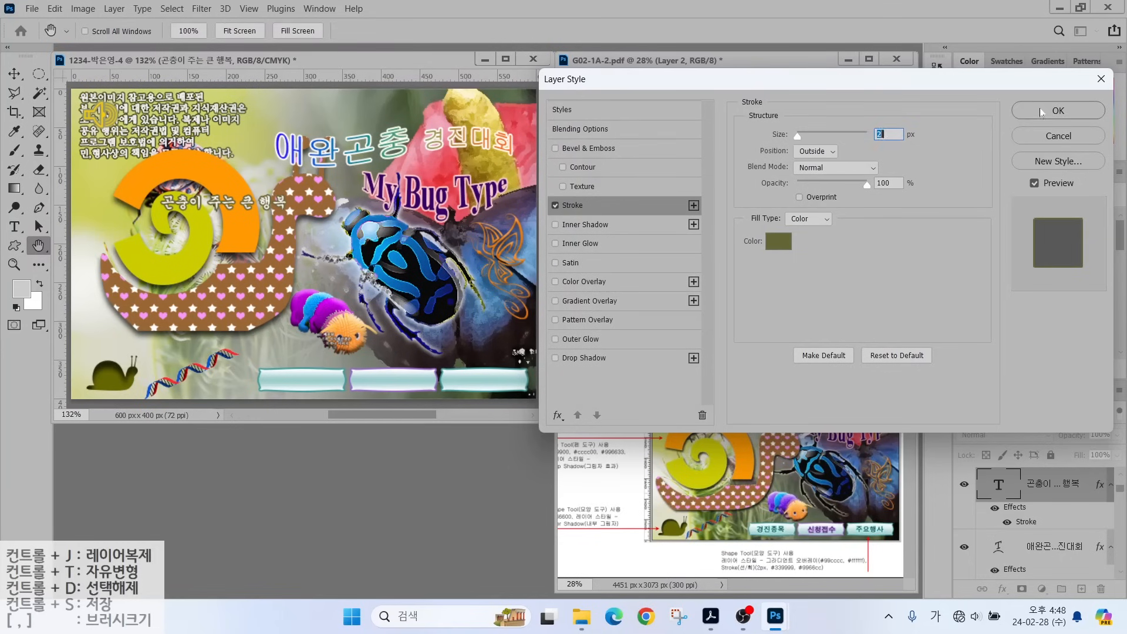
click(1058, 110)
ctrl+drag(235, 206, 198, 116)
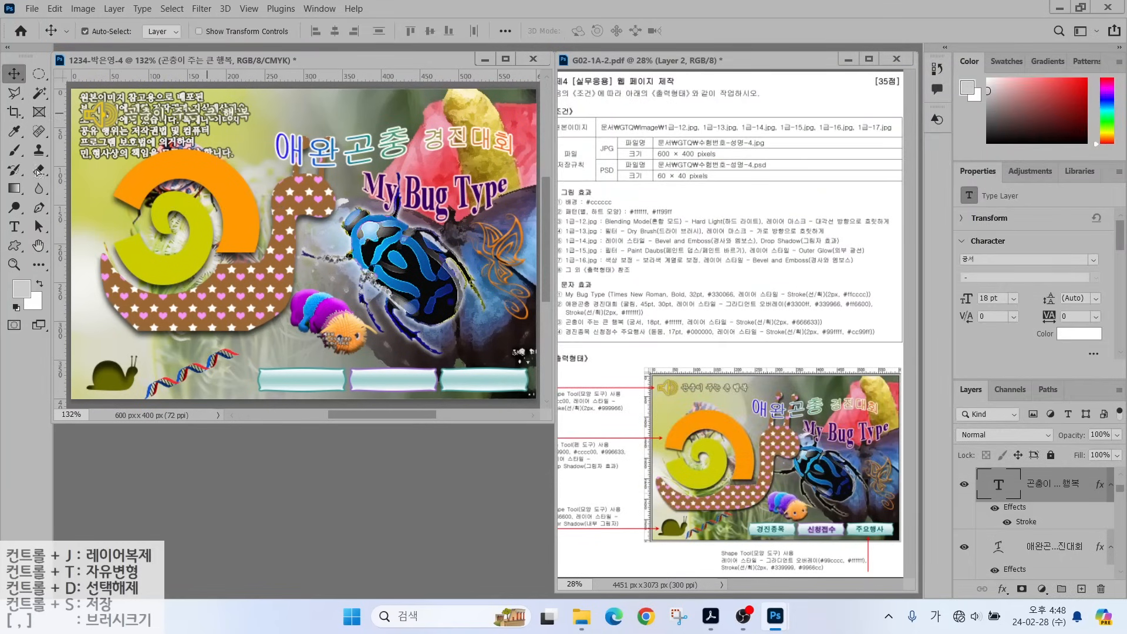
Paste the label 경진종목 on the canvas and set it to 돋움, 17 pt, black #000000.
click(275, 336)
text(경진종목)
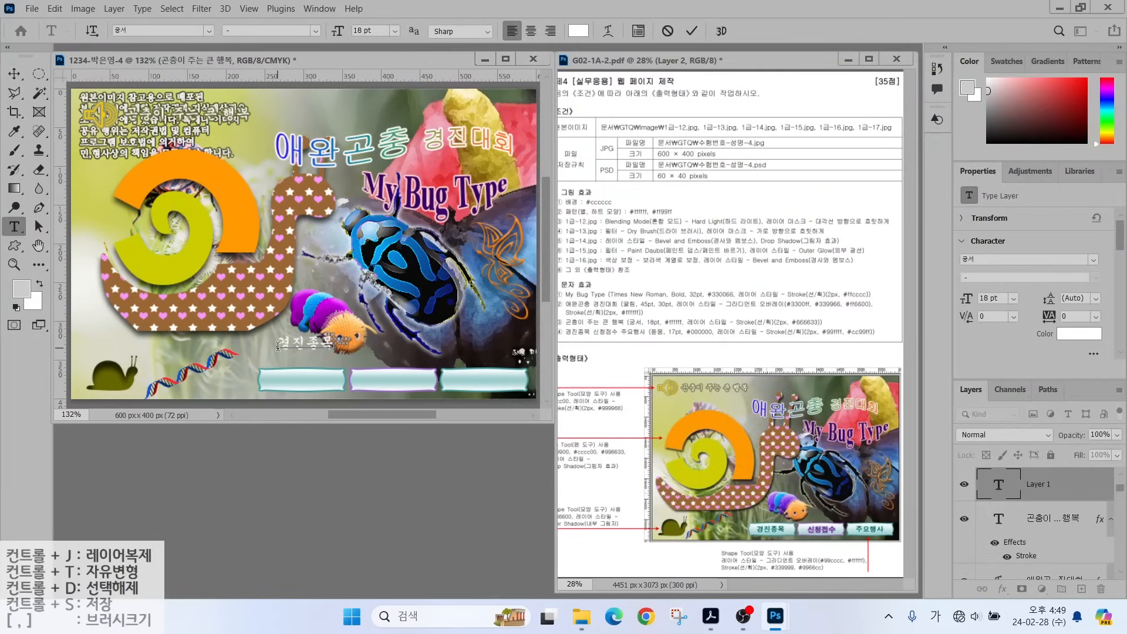
key(ctrl+Return)
click(209, 31)
click(175, 118)
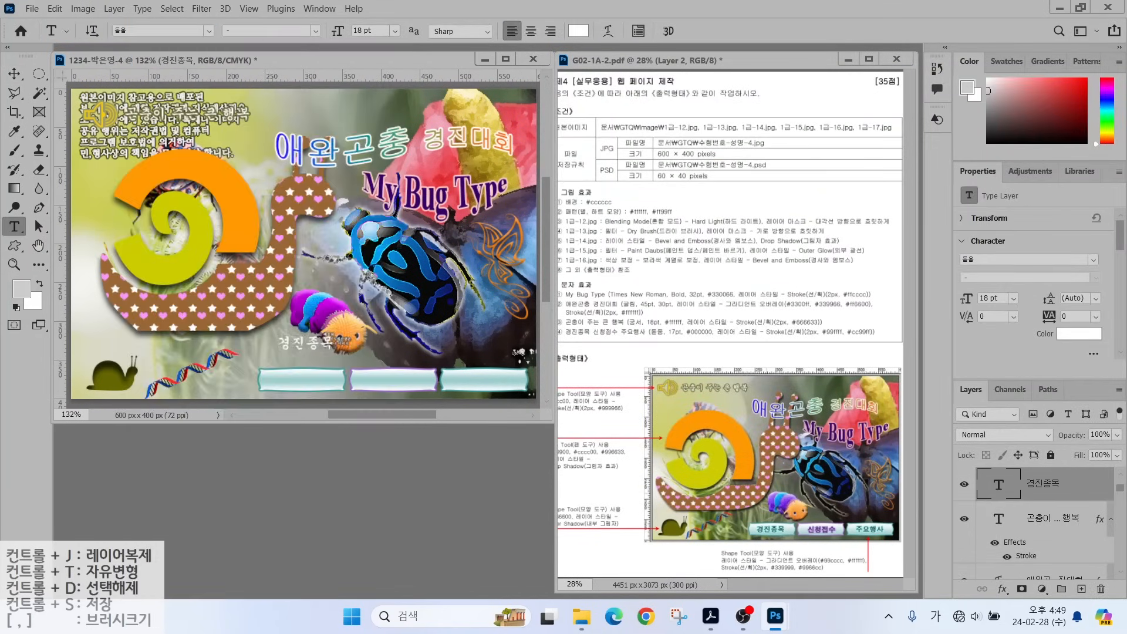
click(370, 30)
text(17)
key(Return)
click(578, 30)
text(000000)
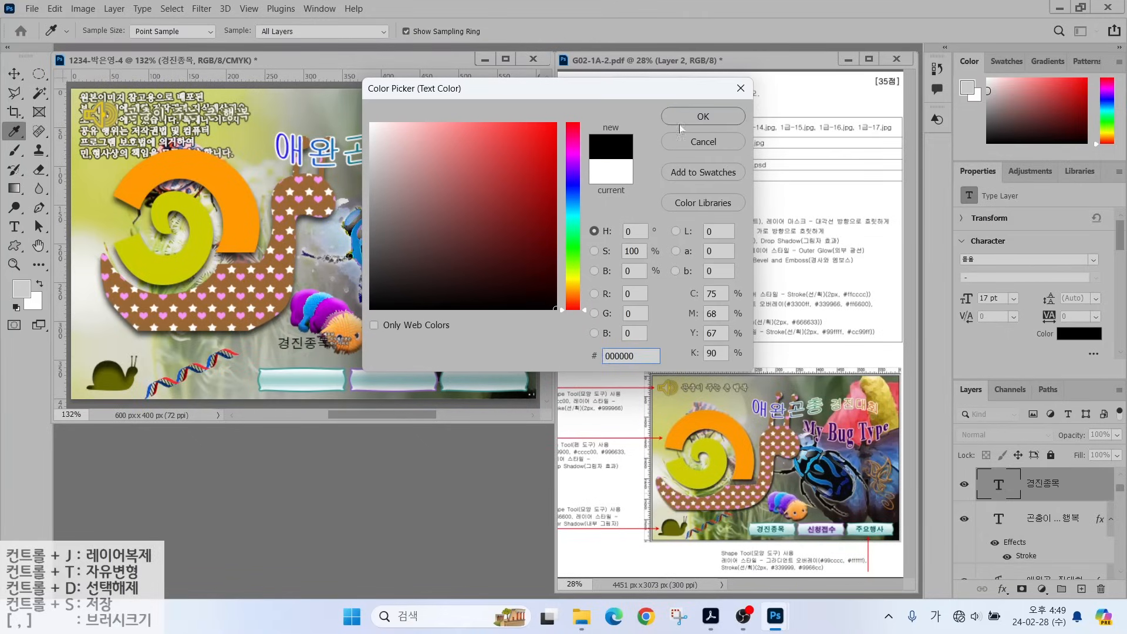
key(Return)
Give 경진종목 a cyan #99ffff stroke and move it onto the first button.
click(1003, 588)
click(1009, 480)
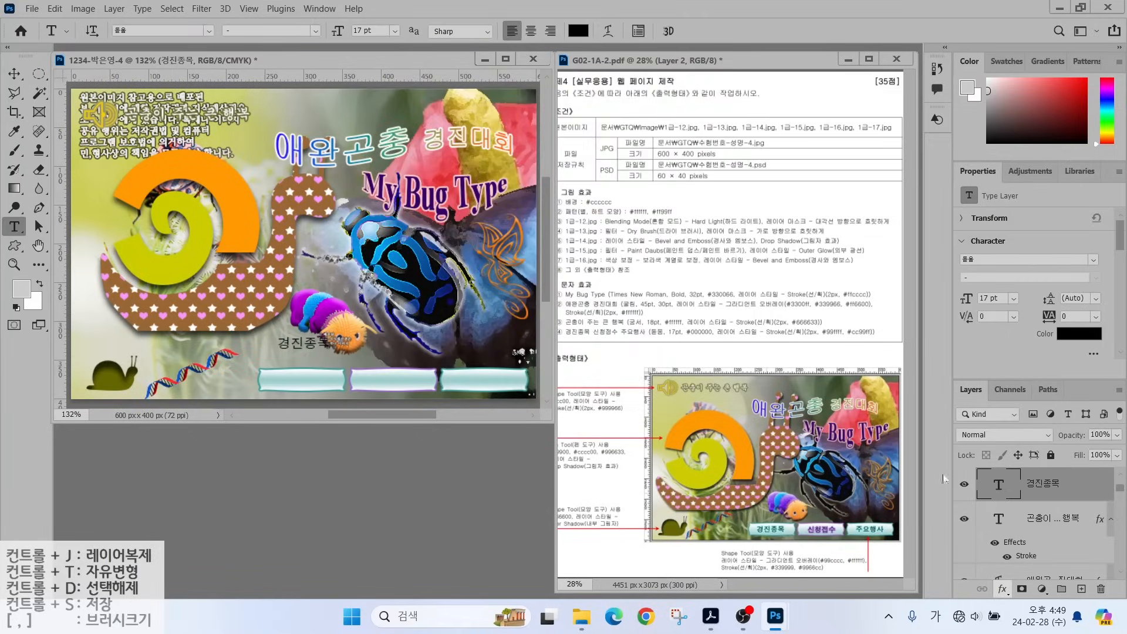
click(778, 240)
text(9)
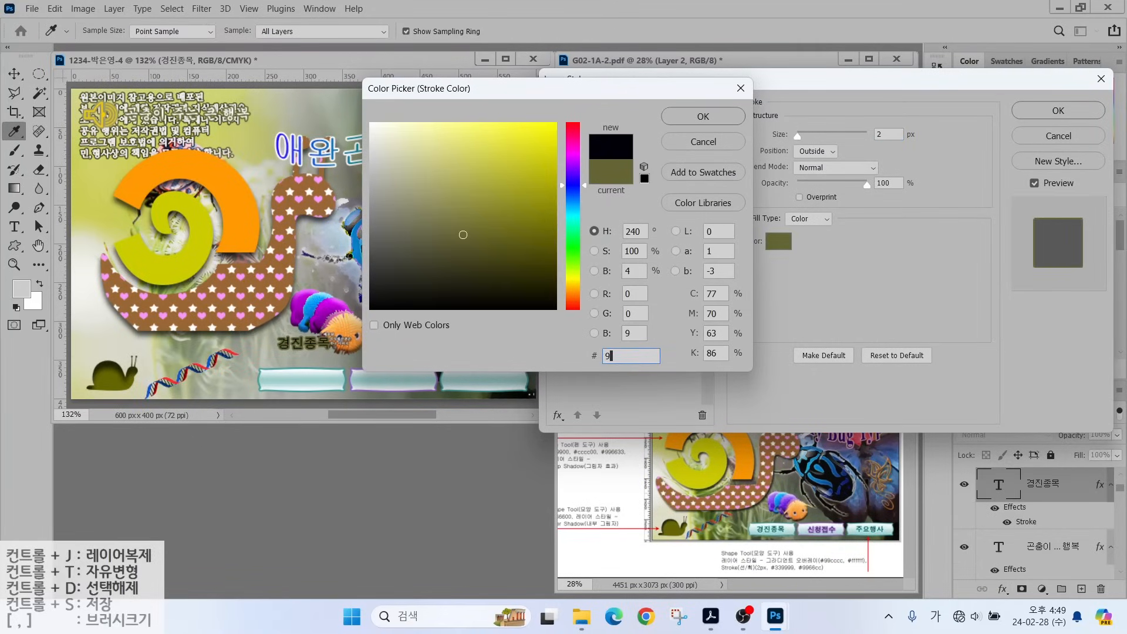
text(9ffff)
key(Return)
click(1056, 112)
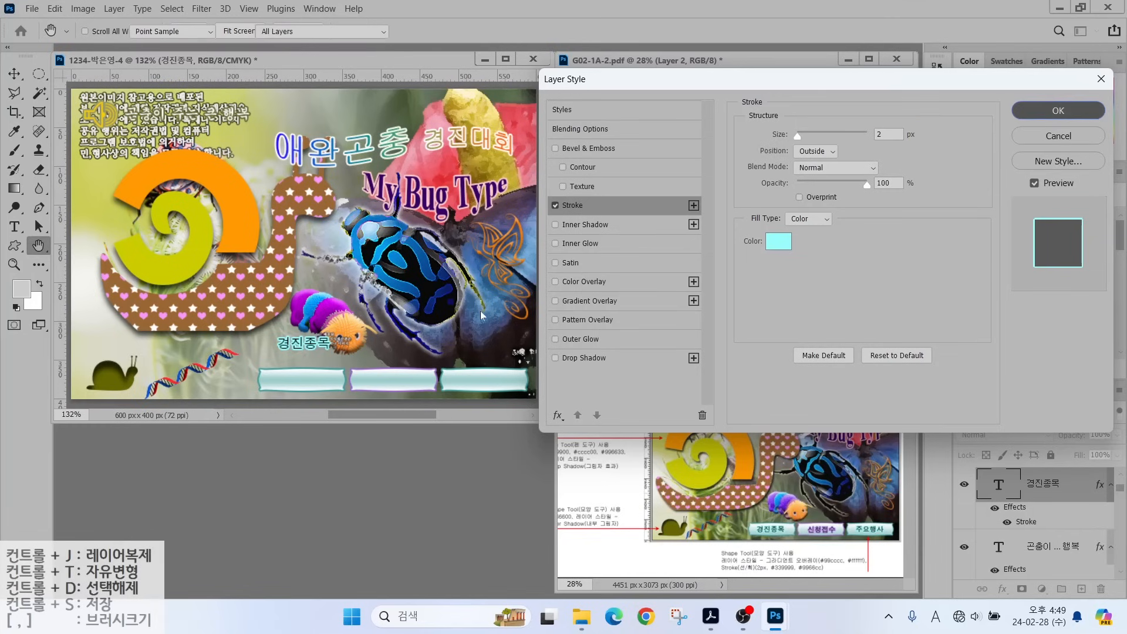
key(v)
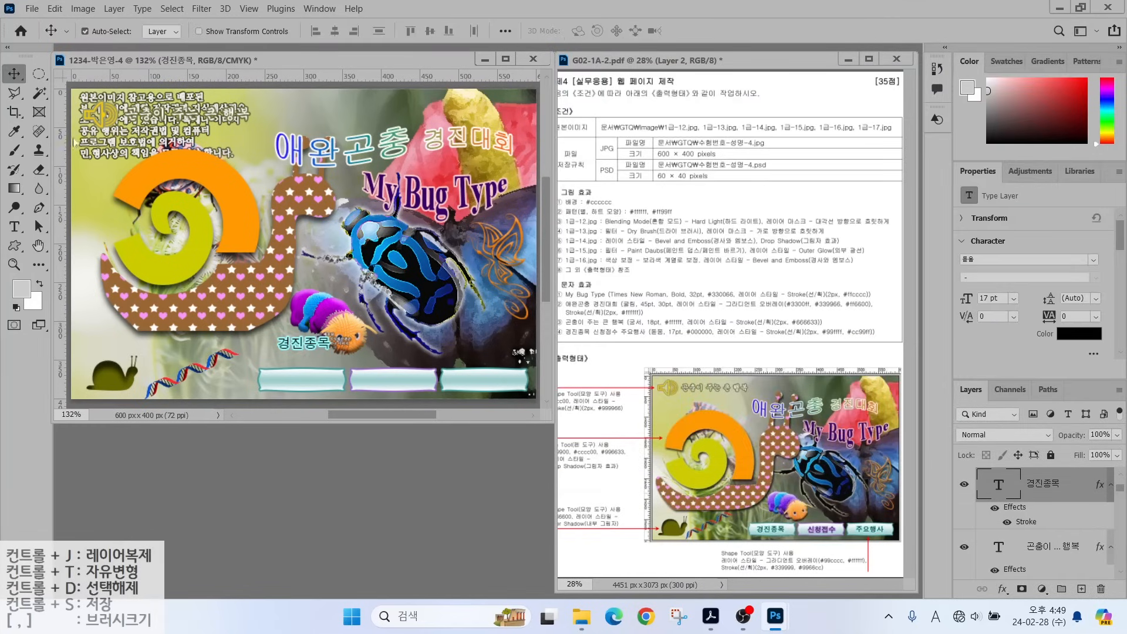
drag(299, 342, 468, 384)
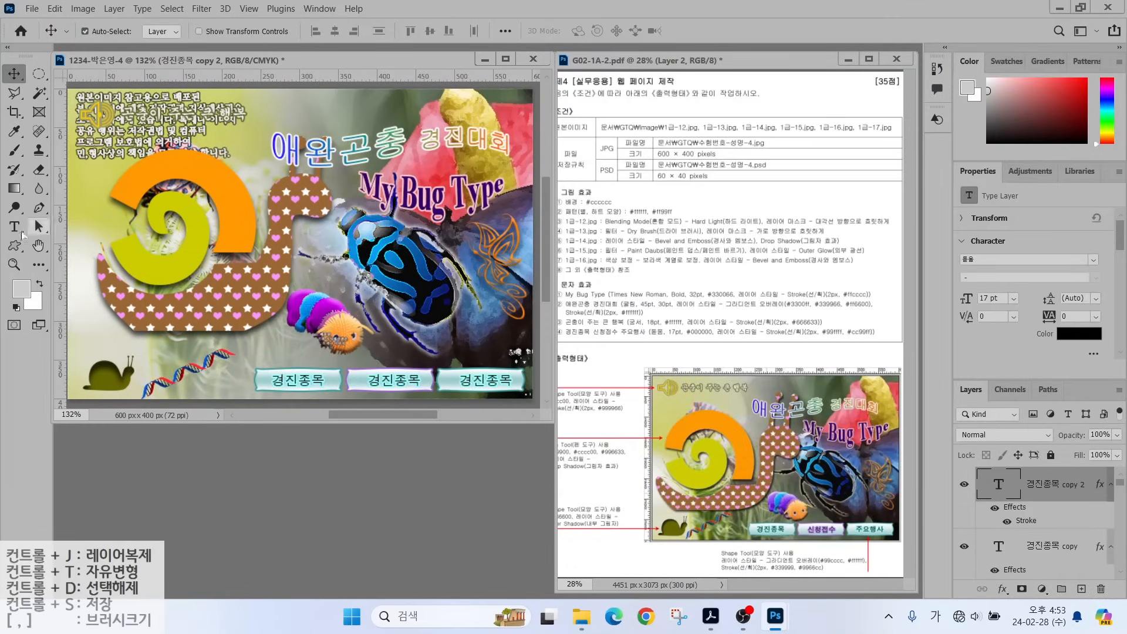
Retype the second and third button labels as 신청접수 and 주요행사.
click(14, 227)
drag(367, 380, 419, 379)
text(신청접수)
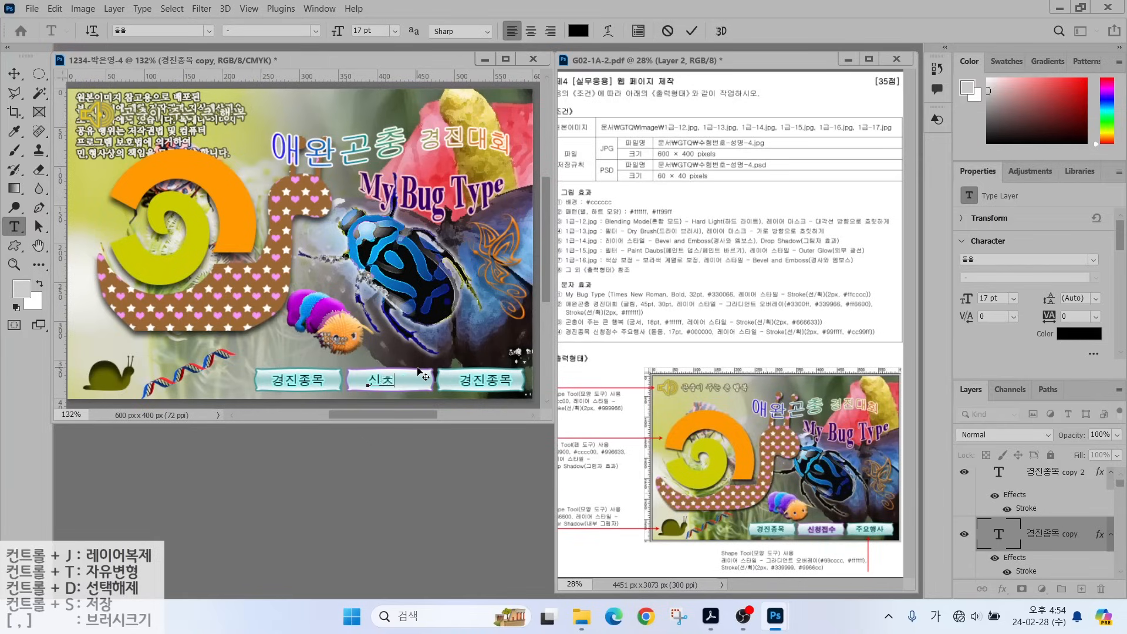
drag(513, 382, 461, 381)
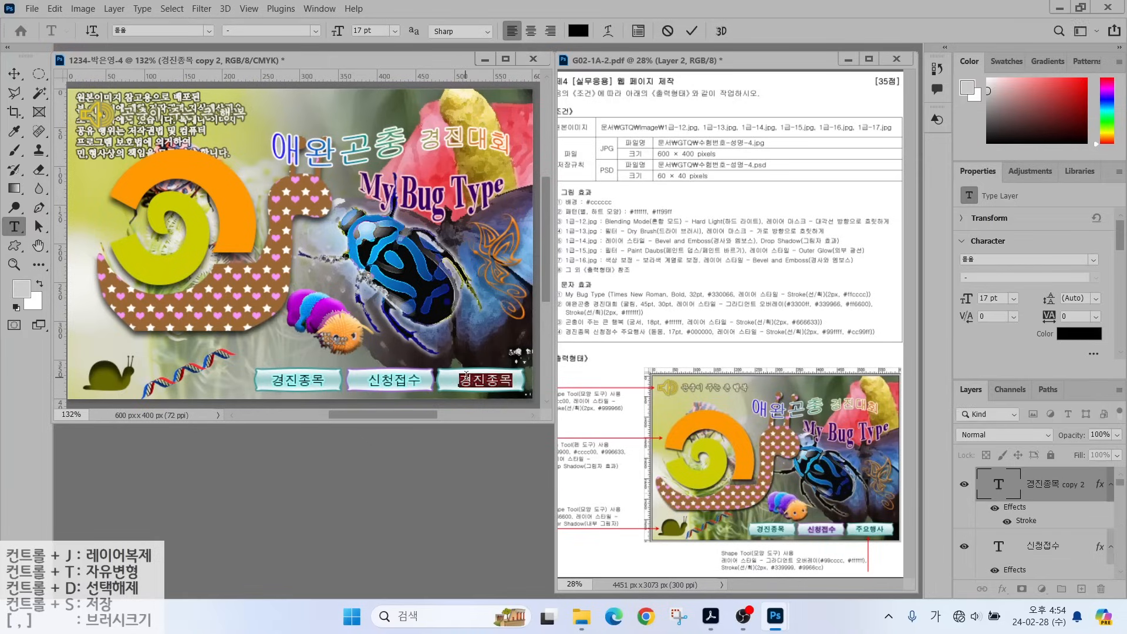
text(주요행사)
key(ctrl+Return)
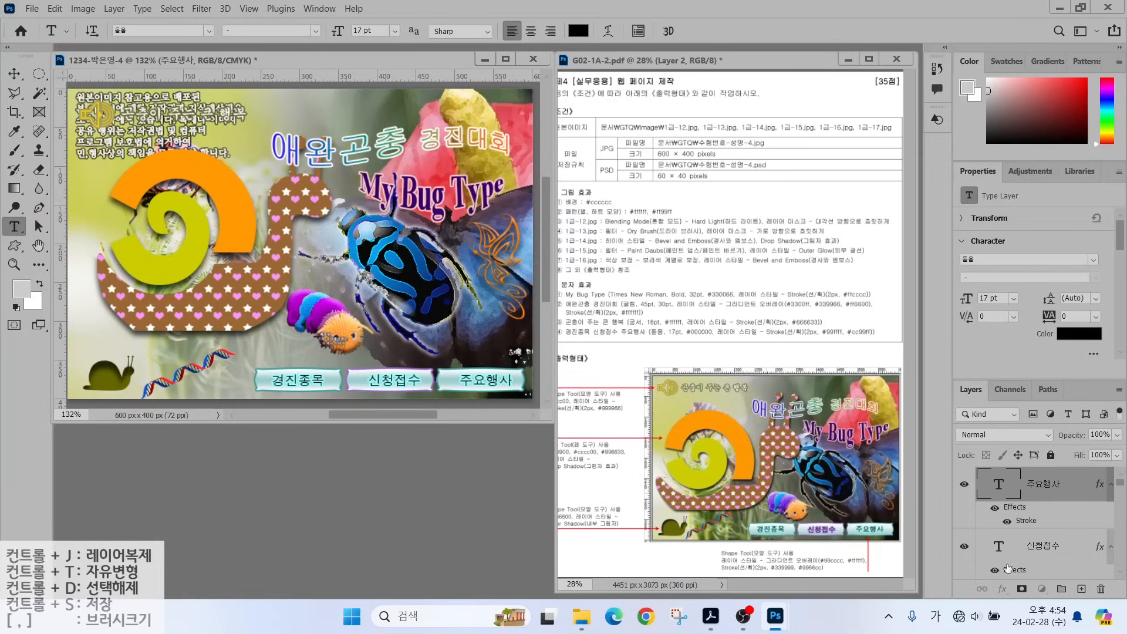
Change the 신청접수 label's stroke colour to purple #9966cc.
click(1038, 545)
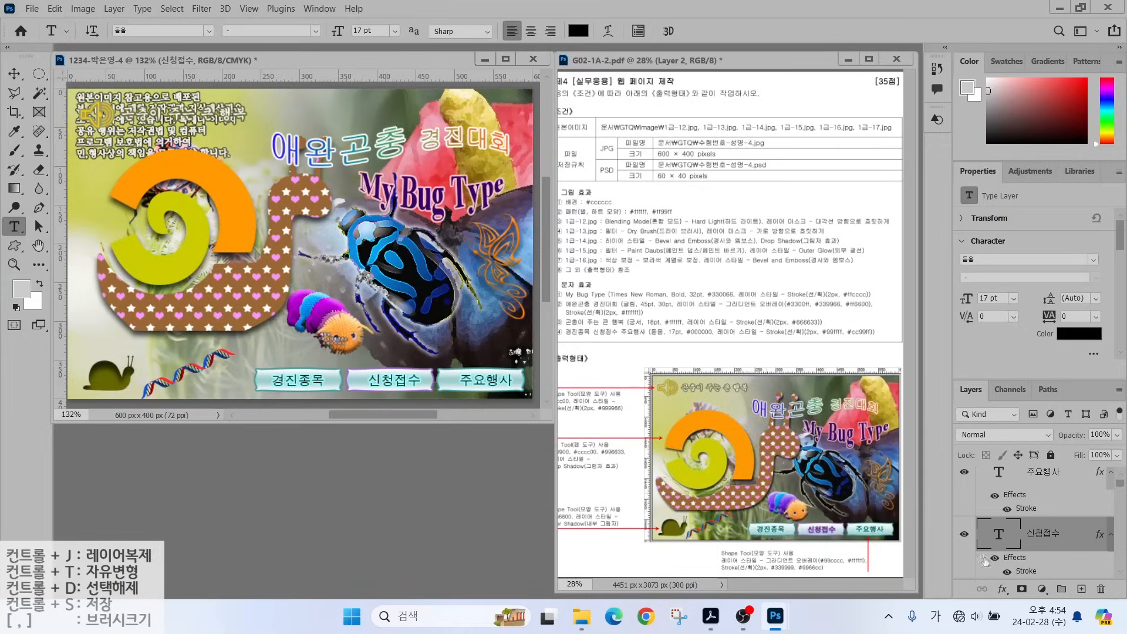
double_click(1020, 571)
click(778, 241)
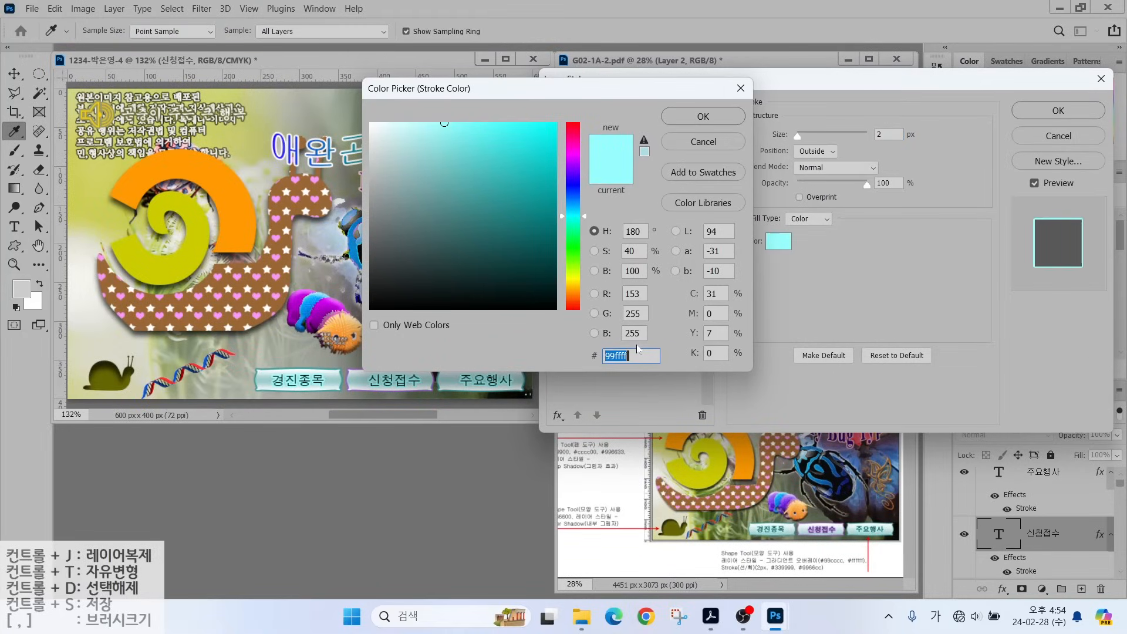
text(9966cc)
key(Return)
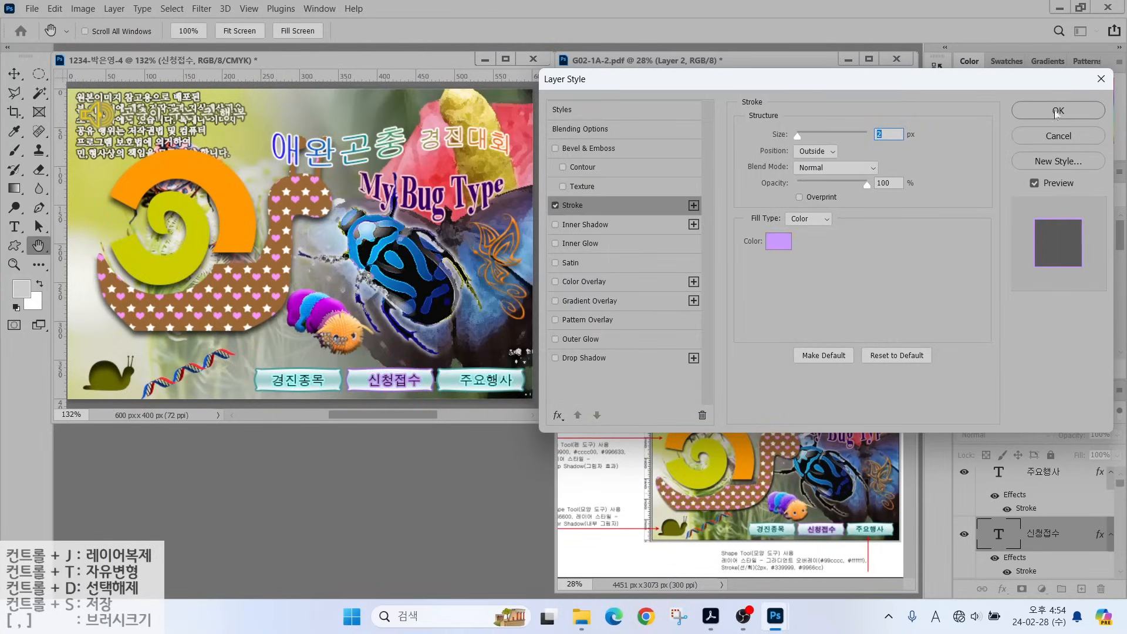
click(1057, 112)
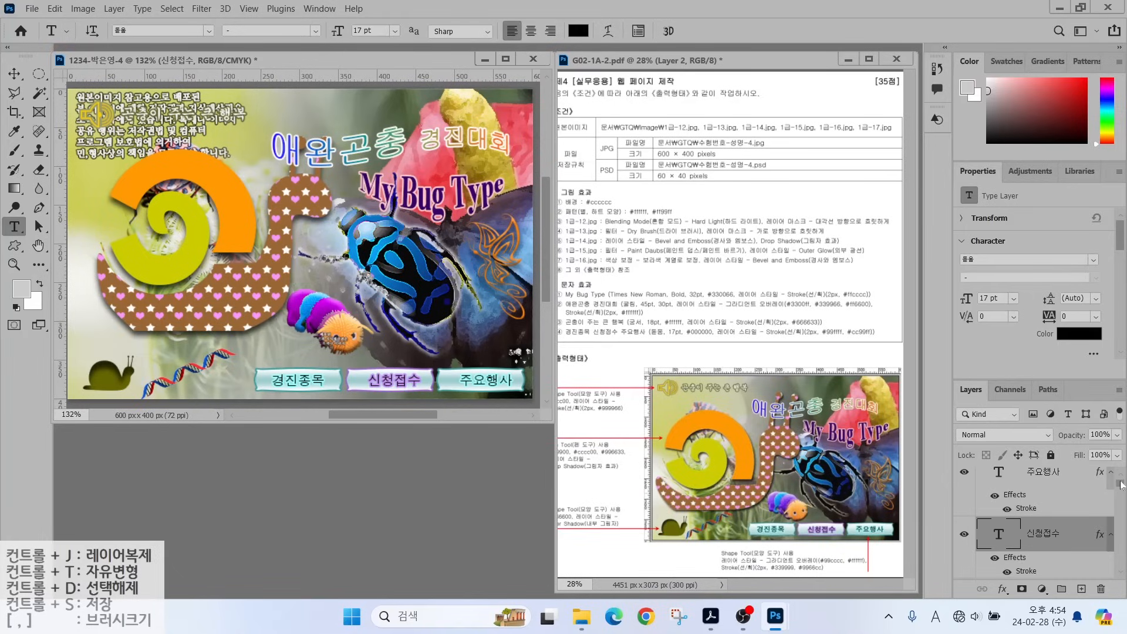
drag(1121, 485, 1122, 440)
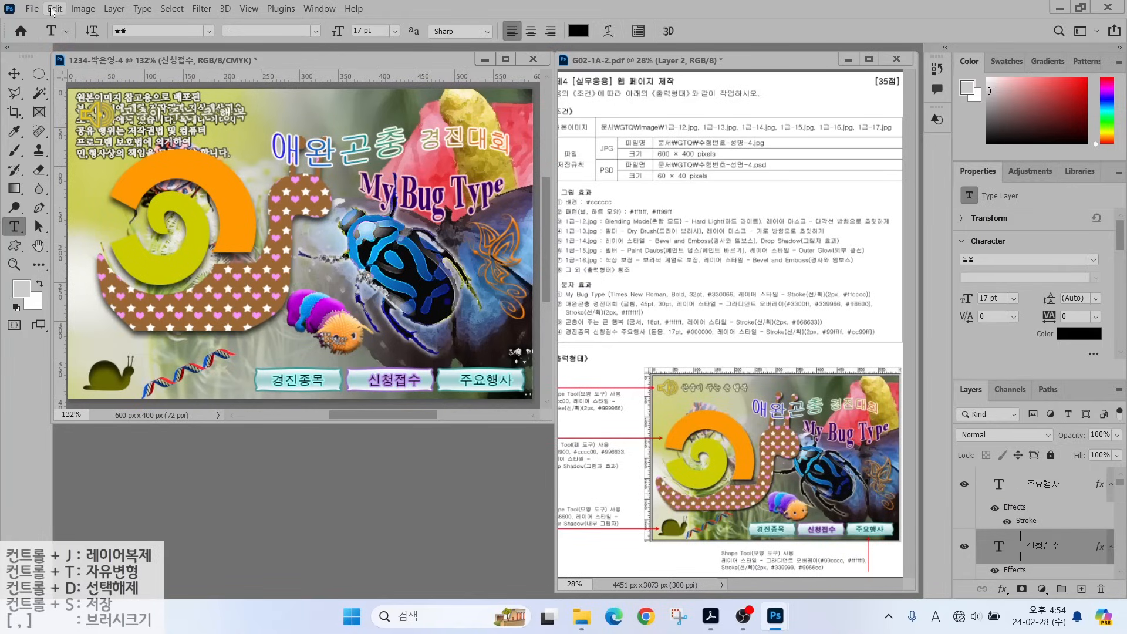
Save the layered composite as a PSD file in the GTQ folder.
click(32, 8)
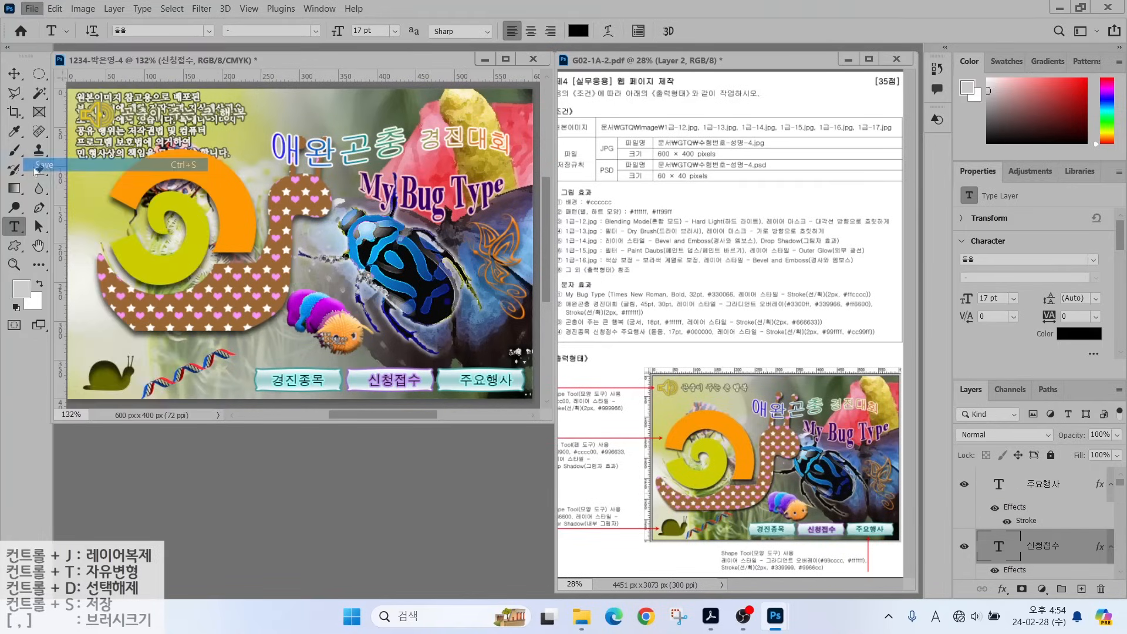
click(45, 164)
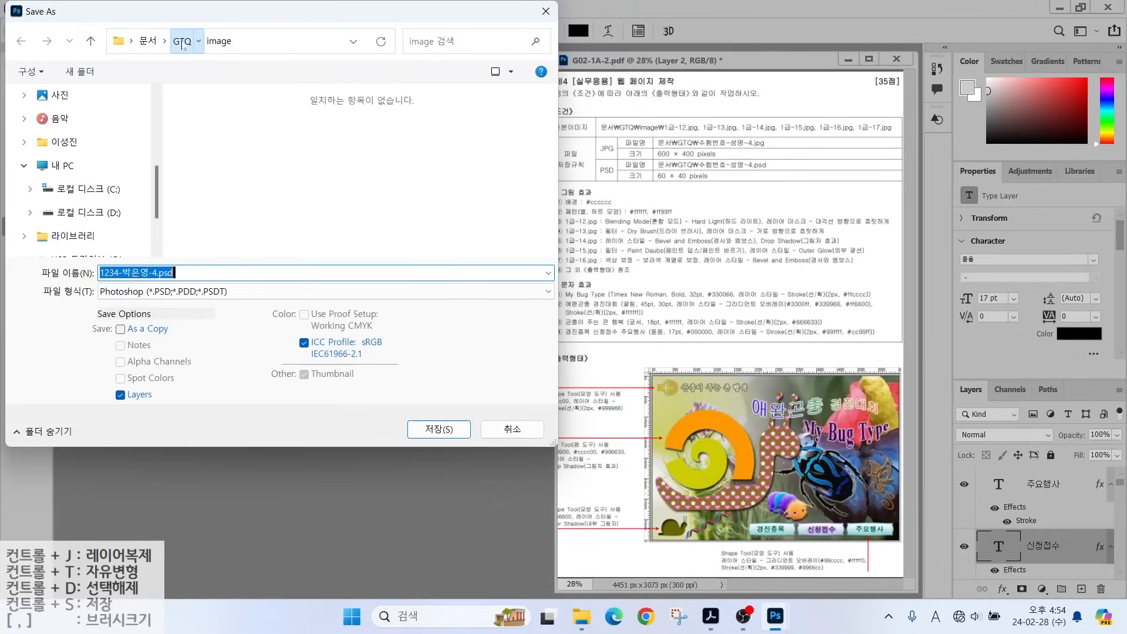
click(182, 41)
click(439, 429)
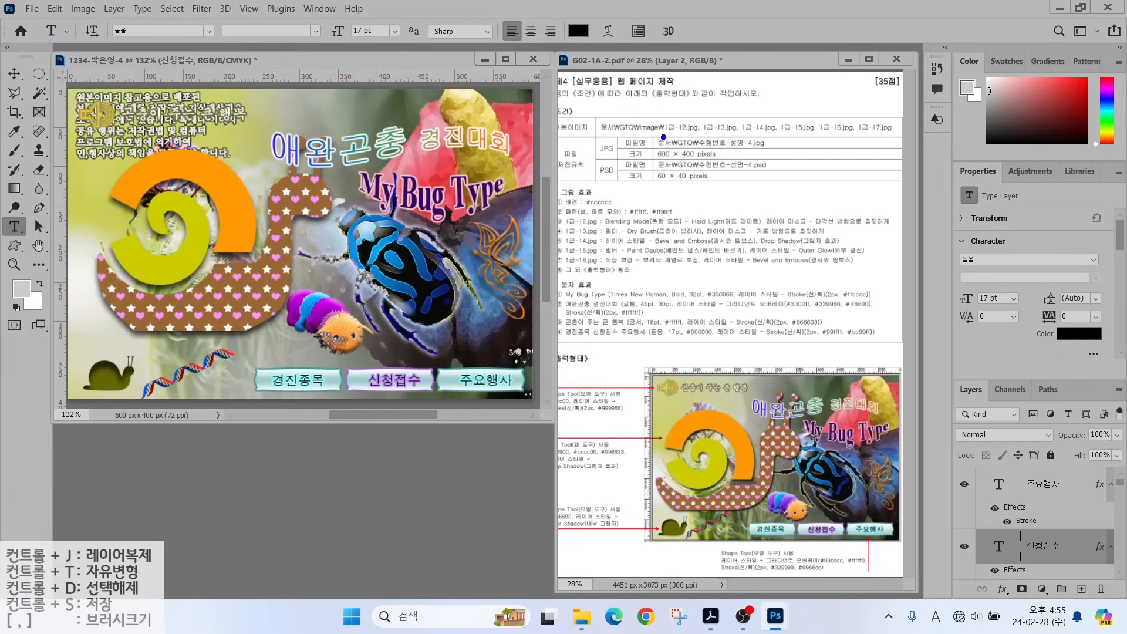
drag(682, 137, 752, 88)
drag(675, 184, 723, 225)
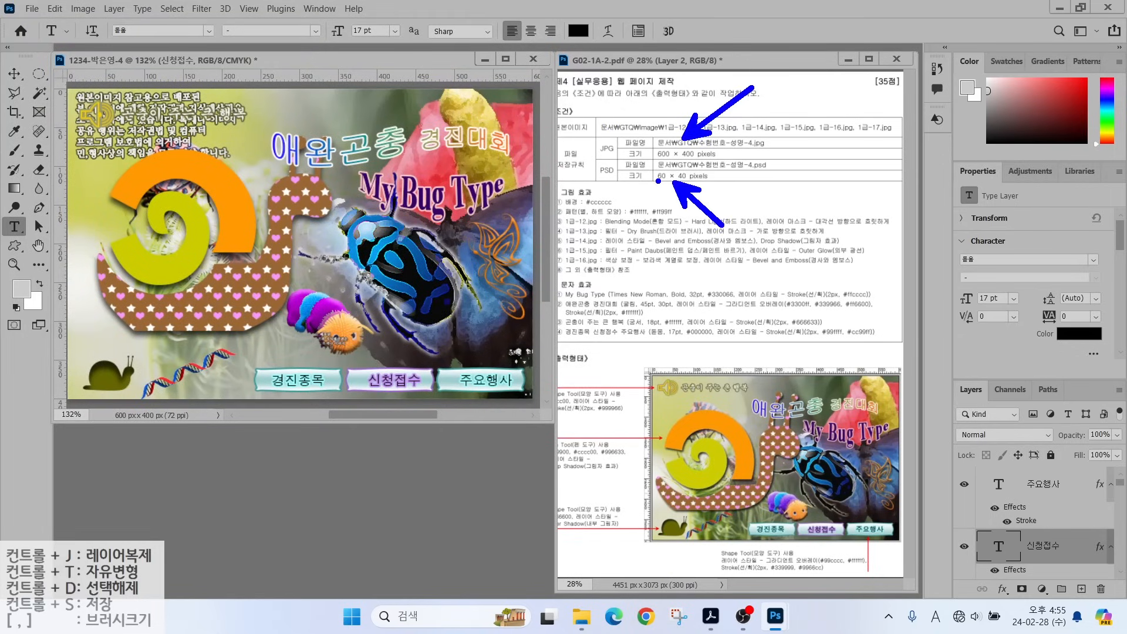
drag(627, 160, 737, 160)
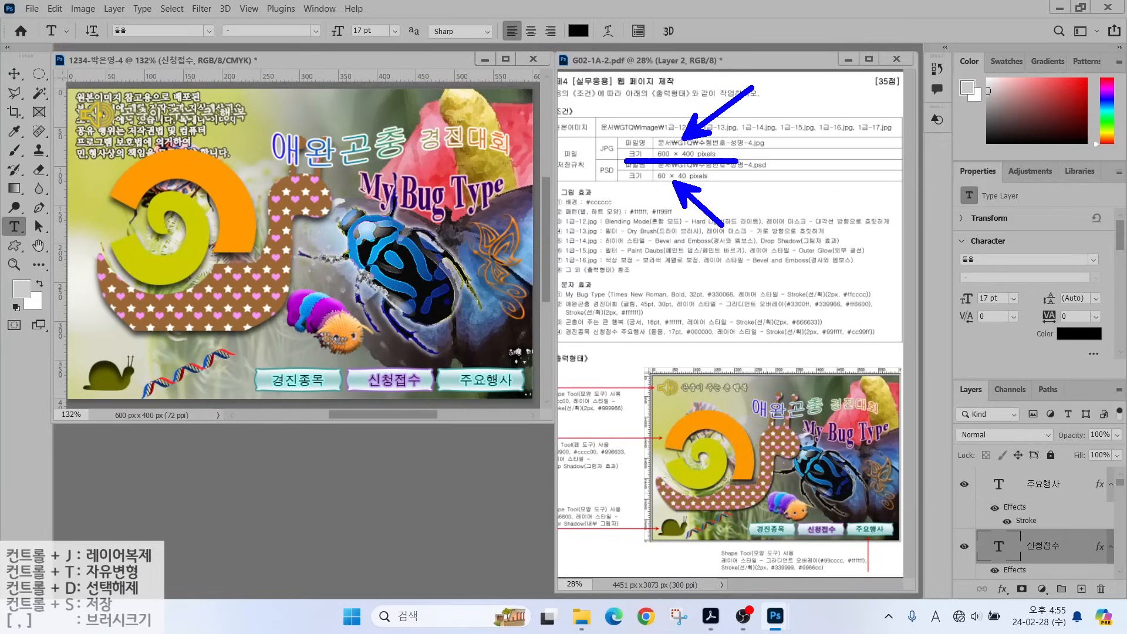
drag(641, 186, 734, 185)
key(Escape)
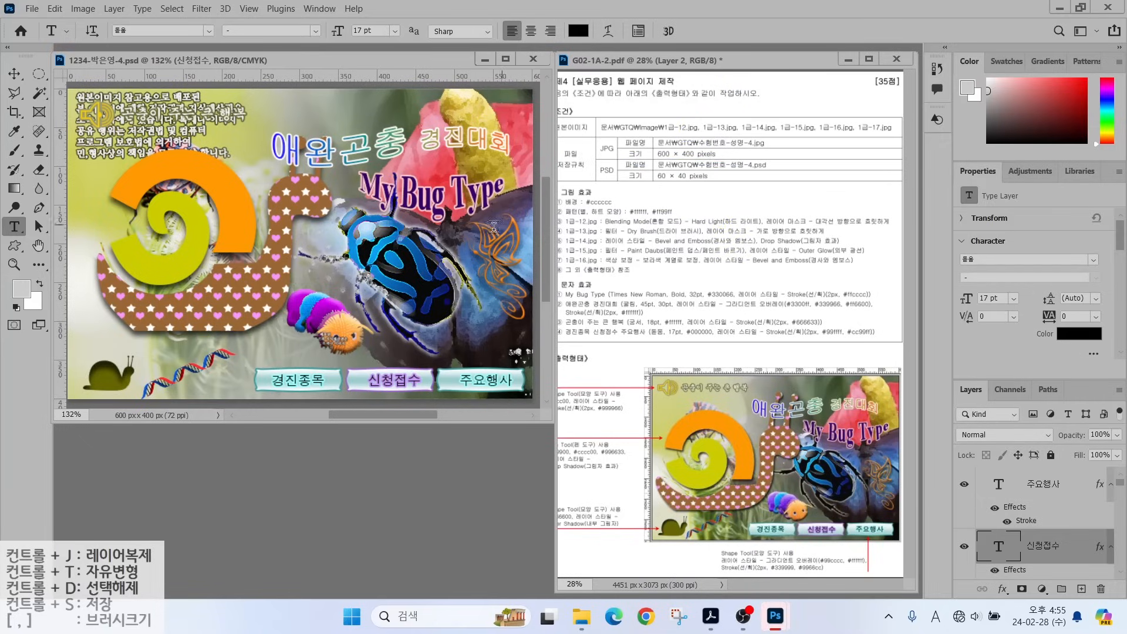
Start a Save As in Photoshop format, then cancel that attempt.
click(32, 9)
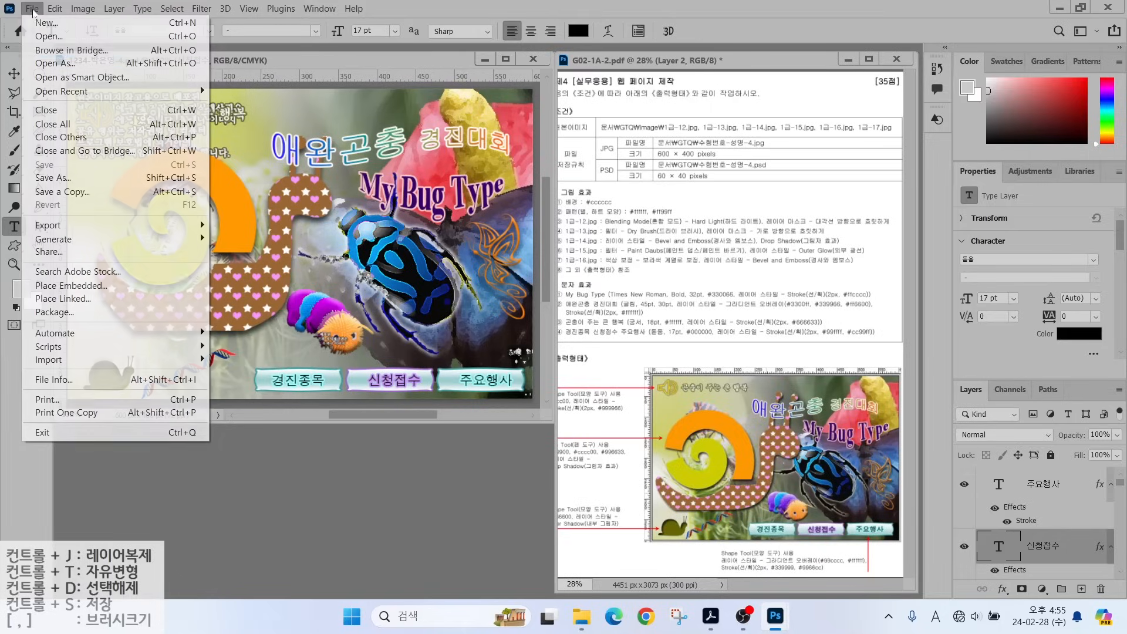
click(49, 179)
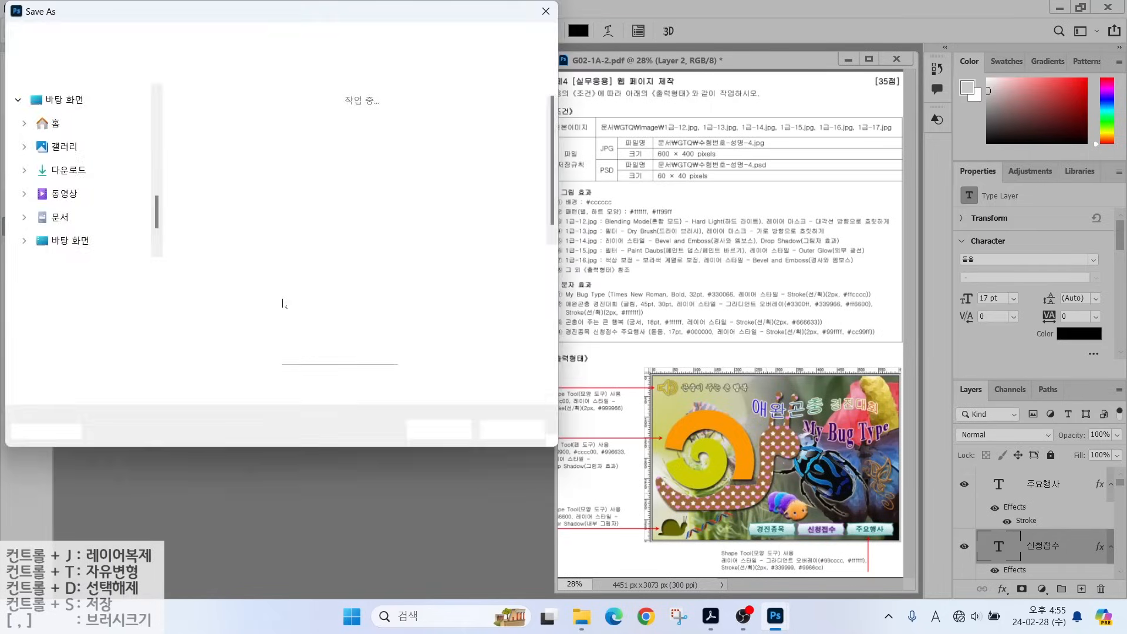
click(151, 292)
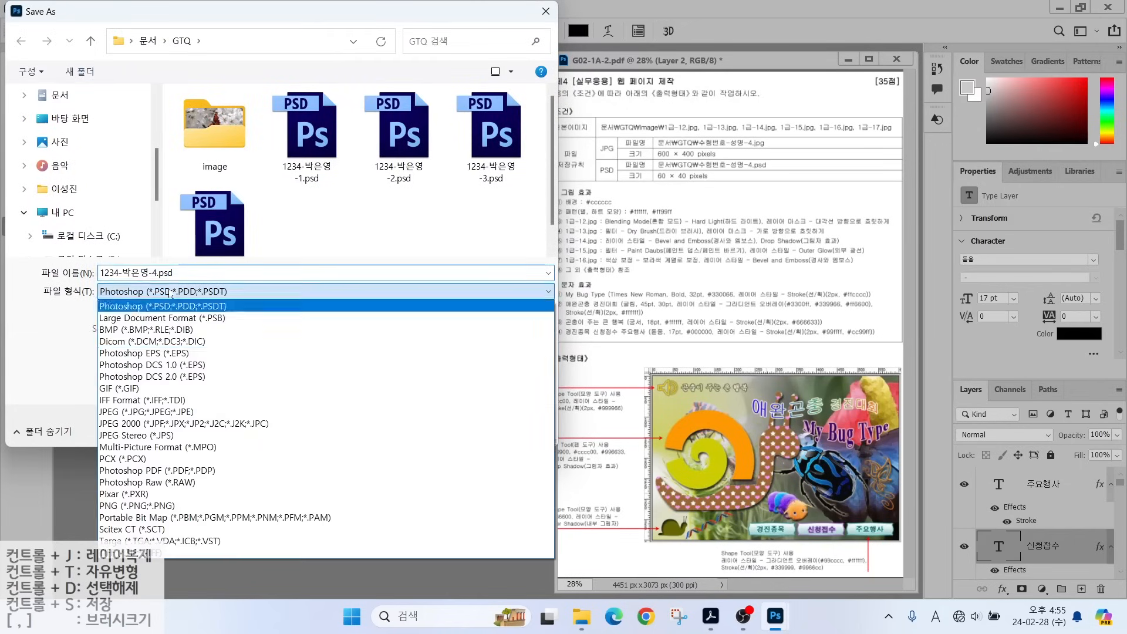
click(147, 305)
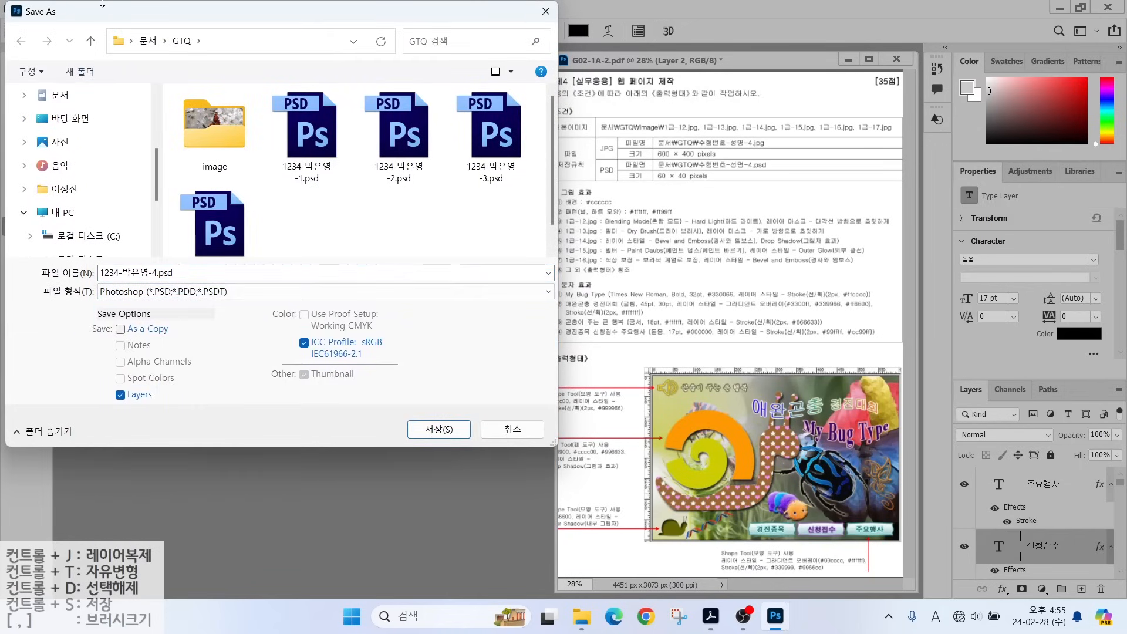
key(Escape)
click(32, 8)
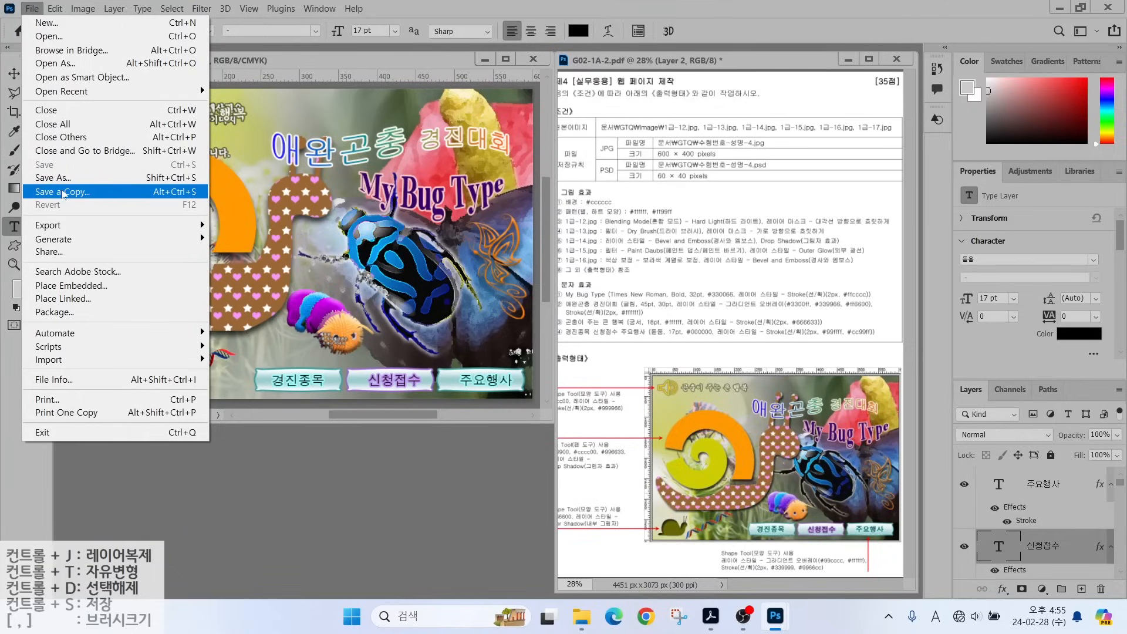
Save a JPEG copy to the GTQ folder at maximum quality 12.
click(56, 179)
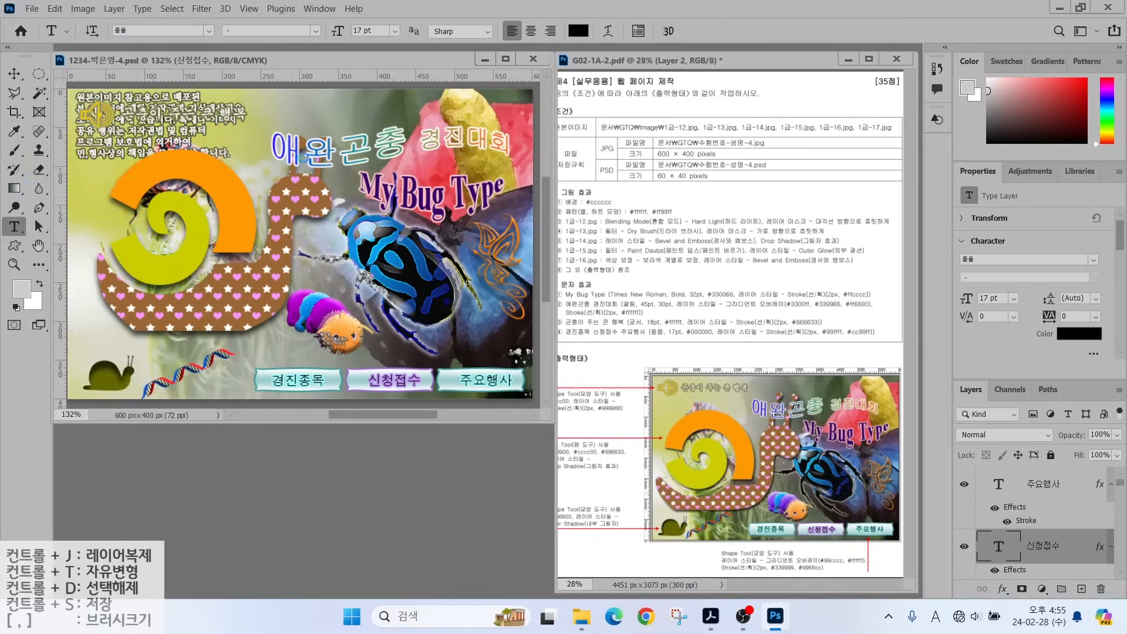
click(140, 291)
click(120, 411)
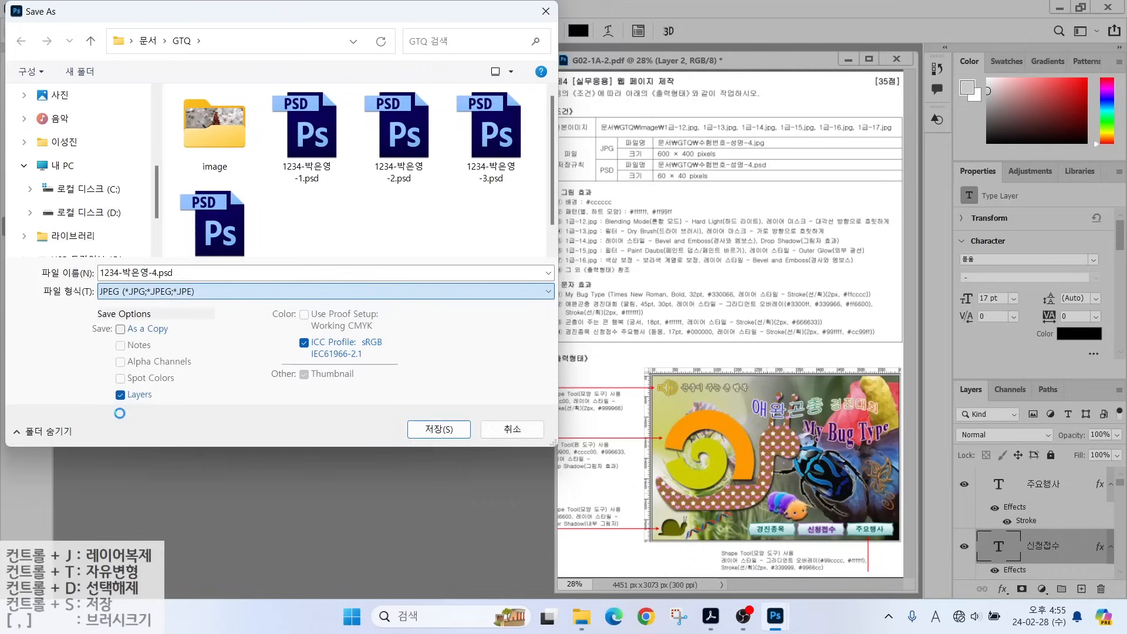
click(438, 428)
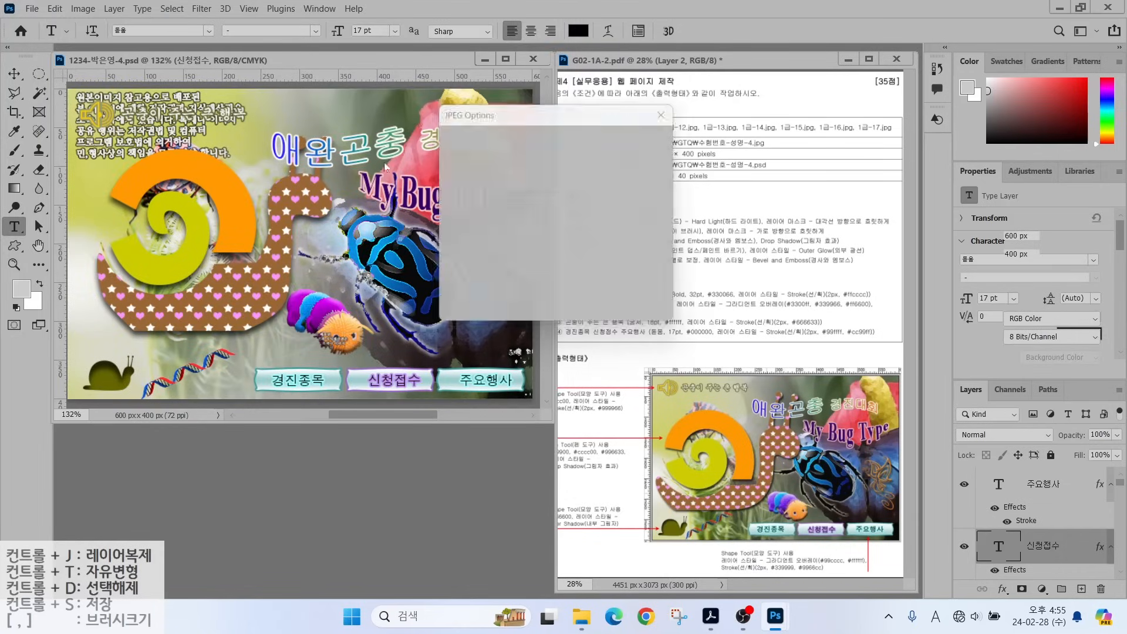
click(642, 137)
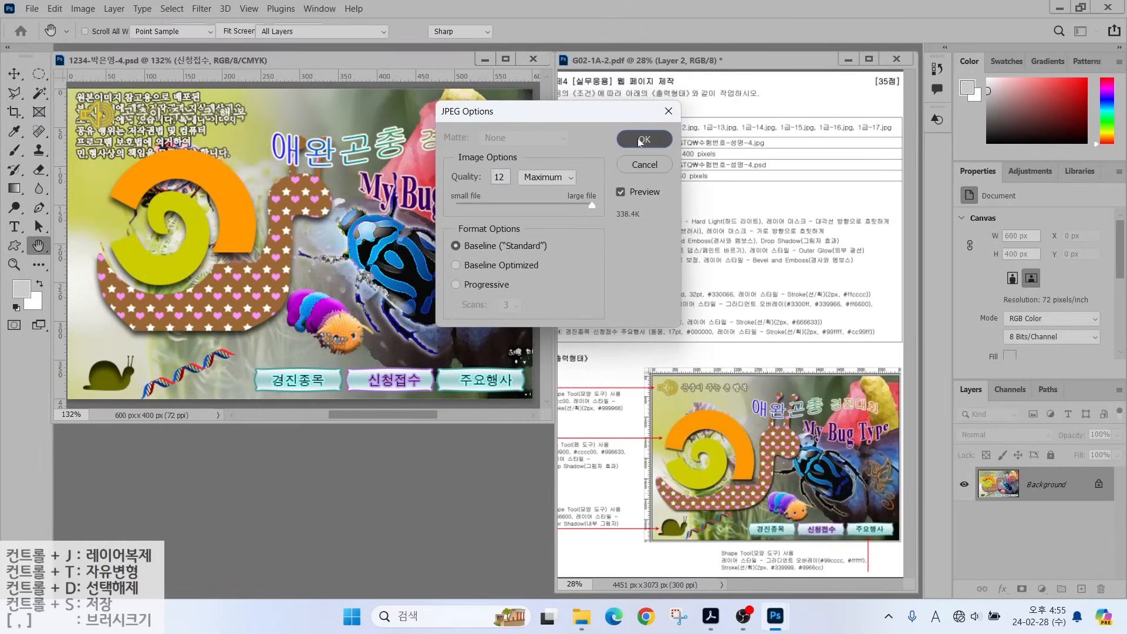
click(81, 8)
Resize the image to 60 × 40 px and save the document.
click(100, 111)
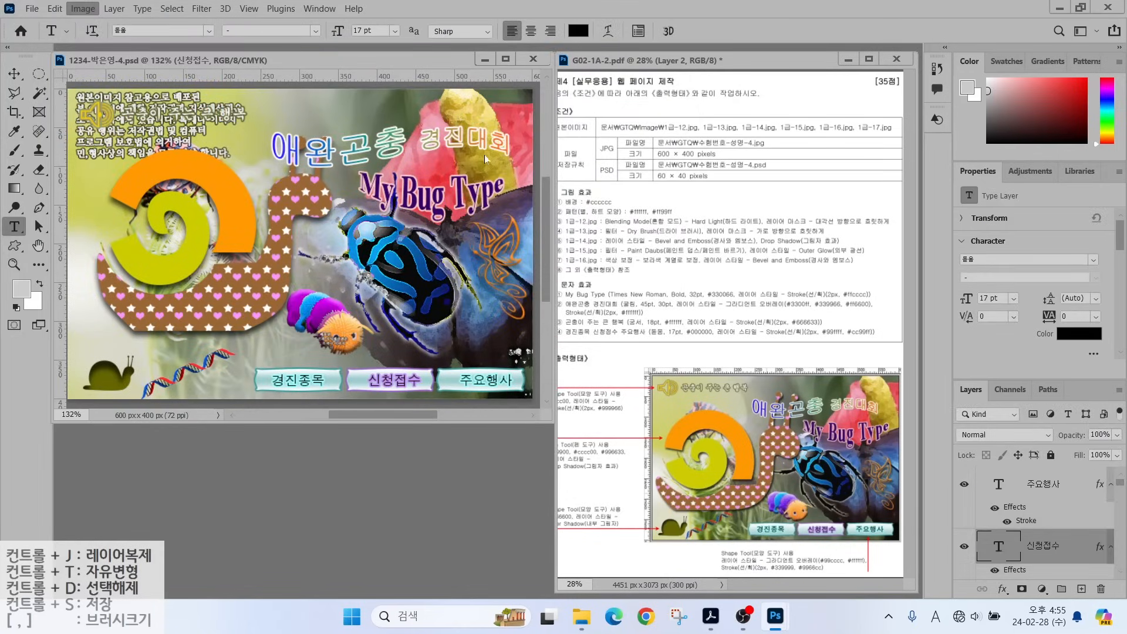
text(60)
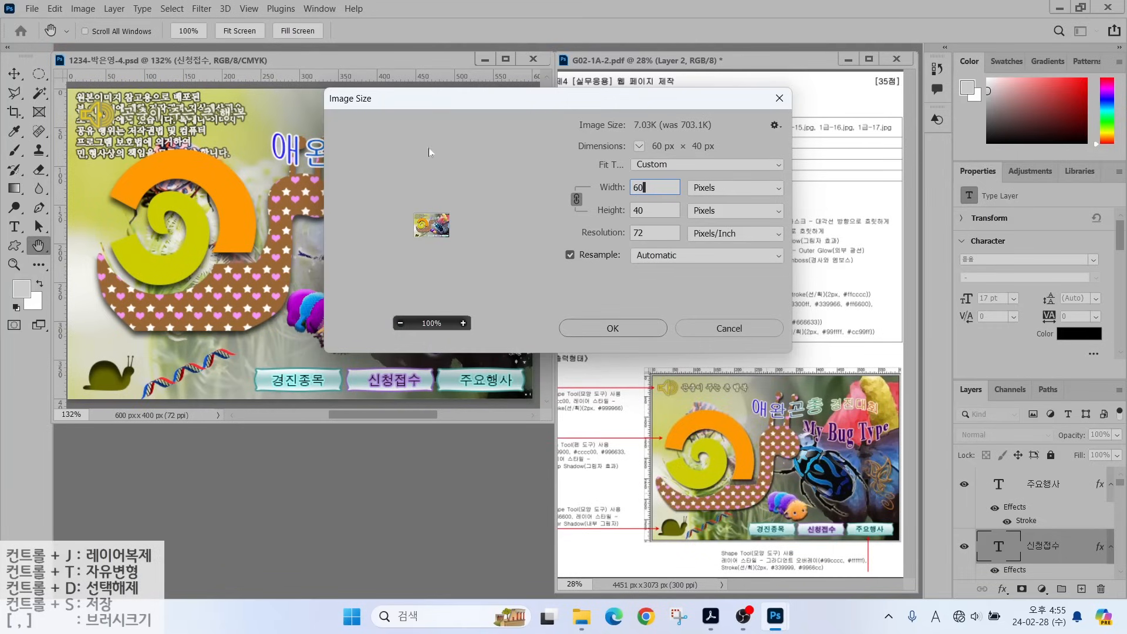
key(Escape)
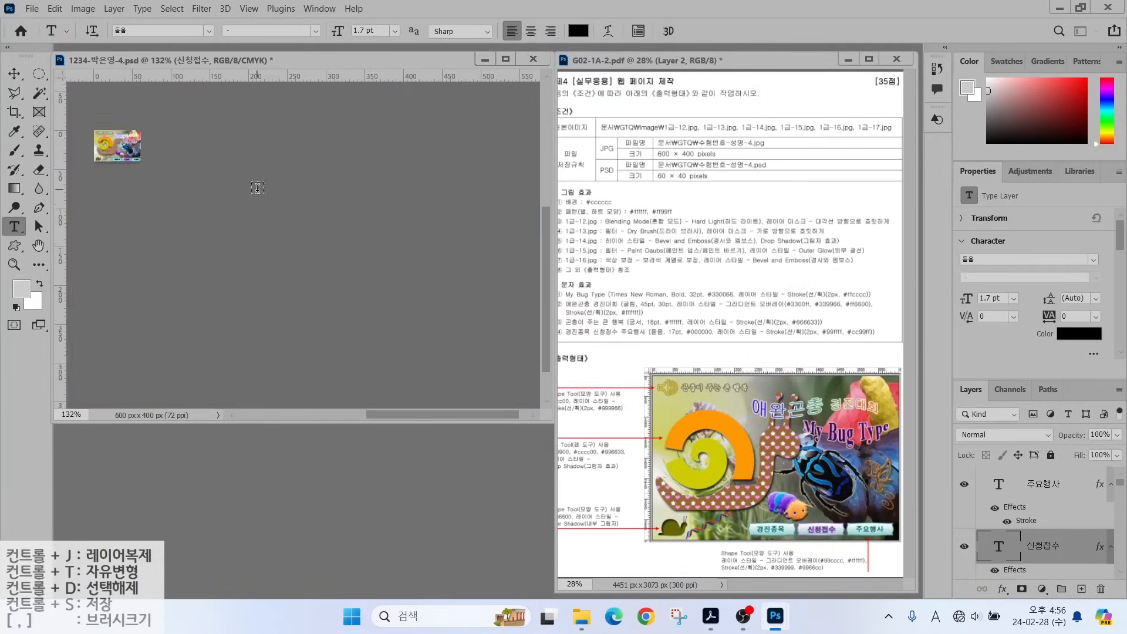
click(32, 8)
click(47, 166)
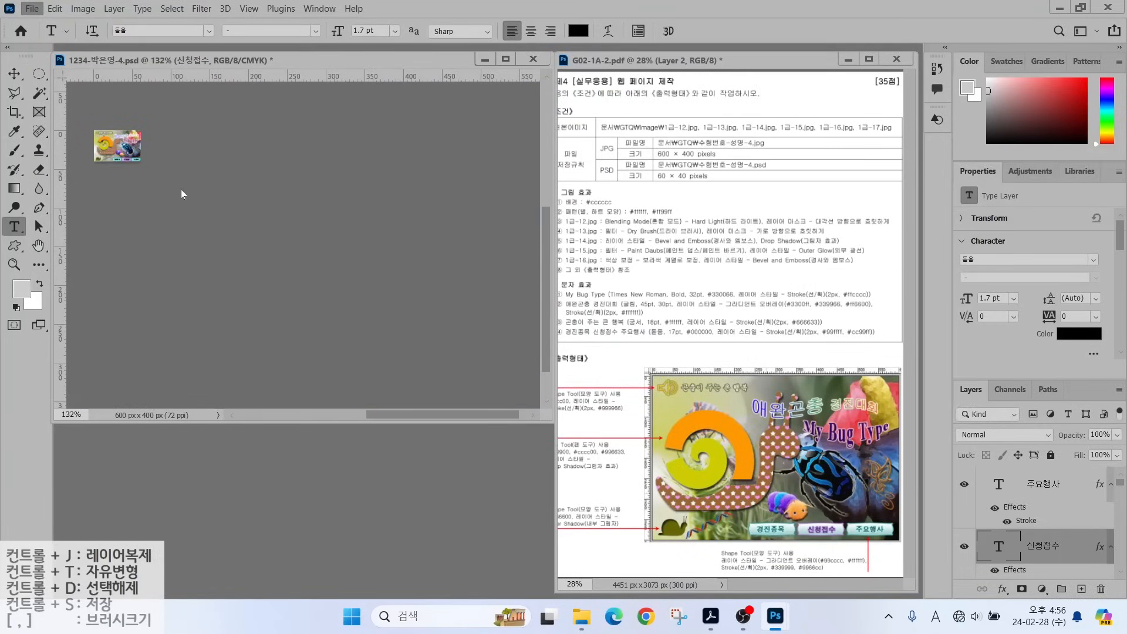